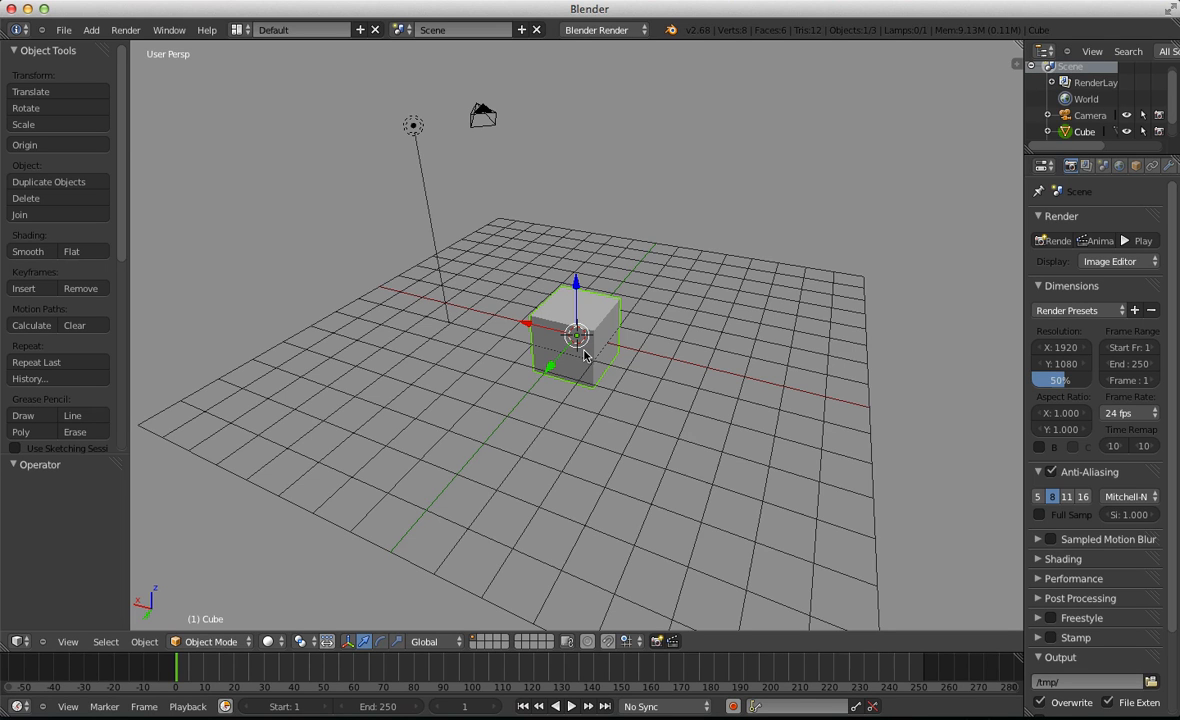
scroll(585, 356, "up", 4)
scroll(590, 369, "down", 5)
scroll(595, 372, "up", 1)
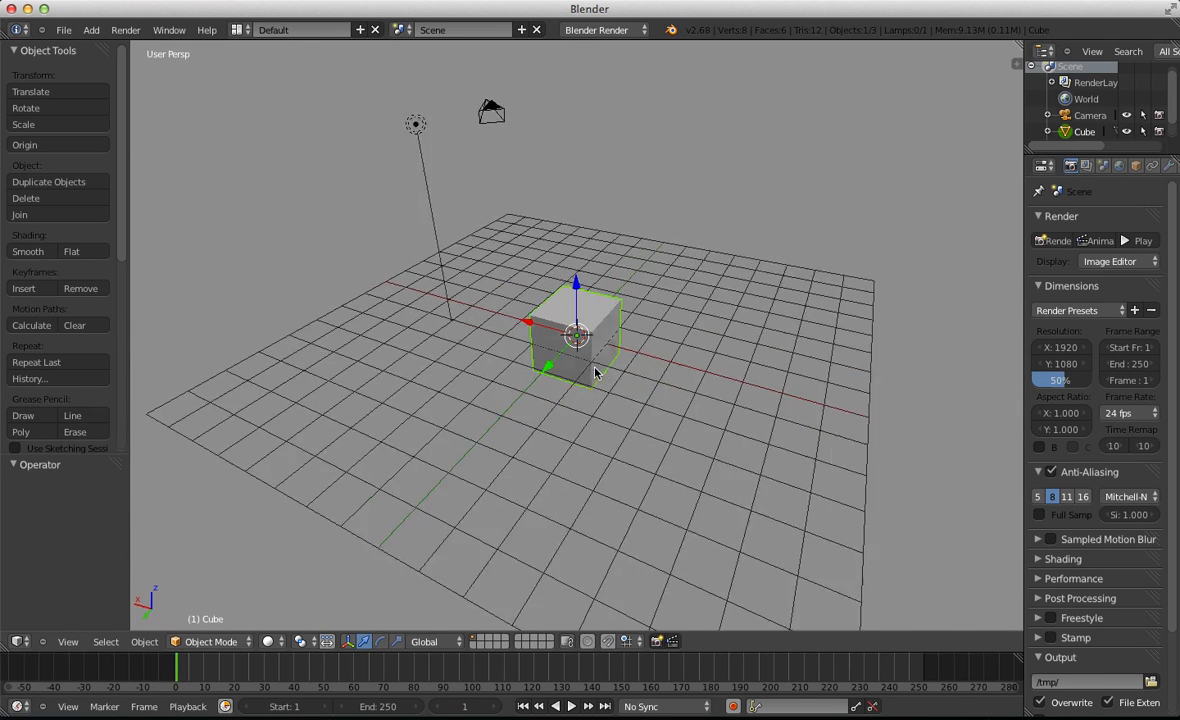
middle_click_drag(595, 372, 541, 349)
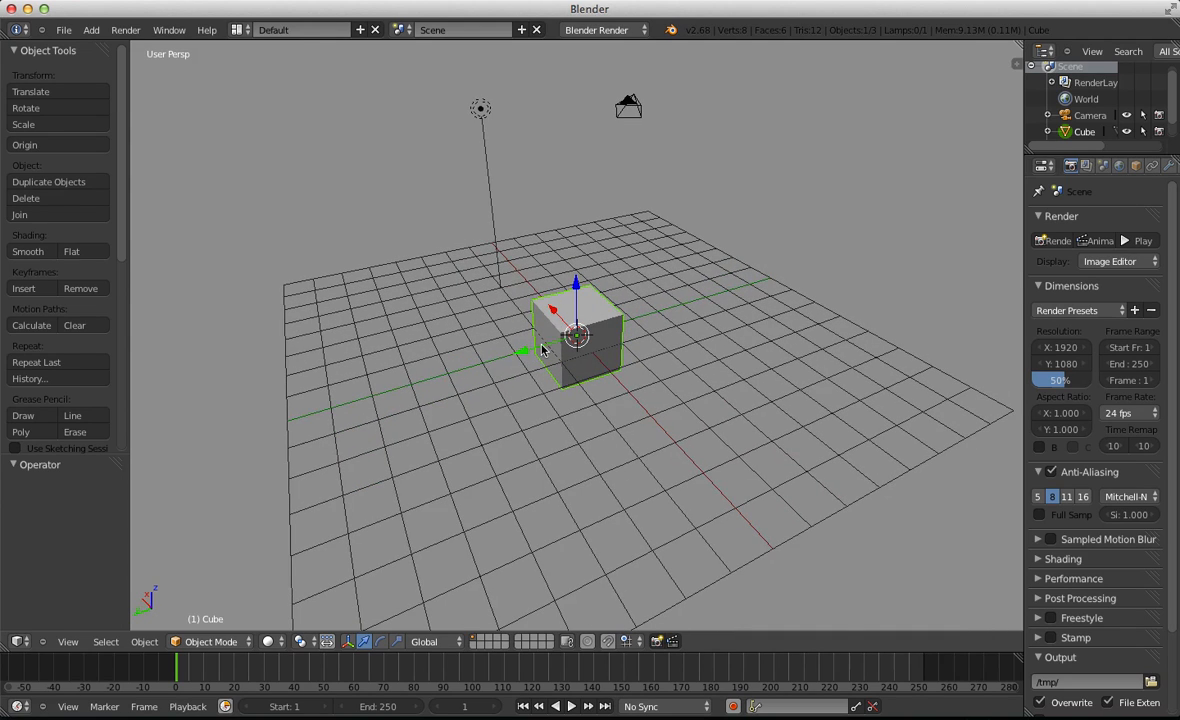
scroll(541, 349, "up", 4)
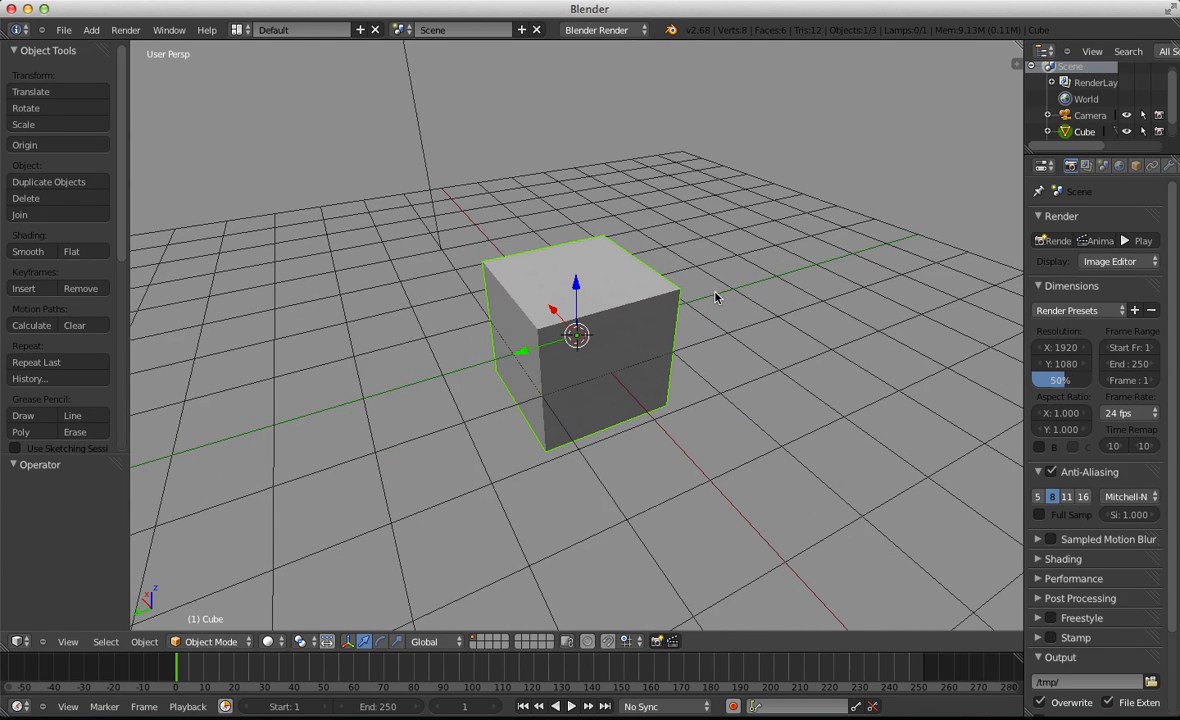
scroll(705, 300, "down", 5)
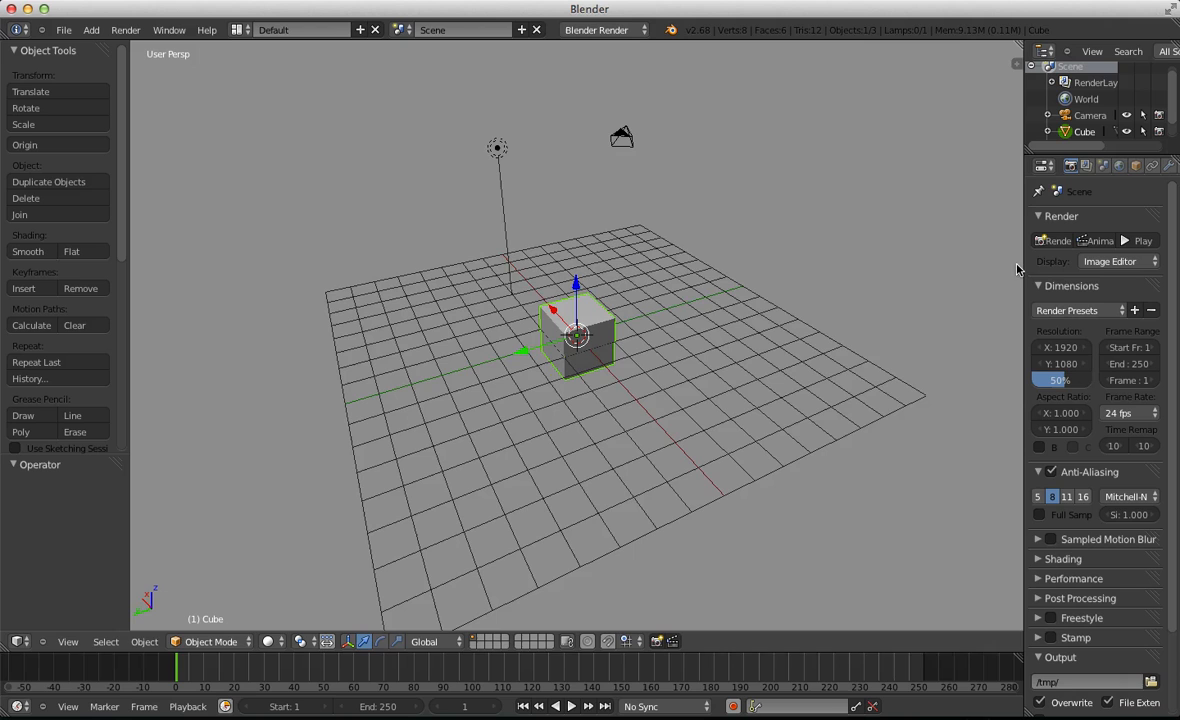
left_click_drag(1024, 260, 975, 260)
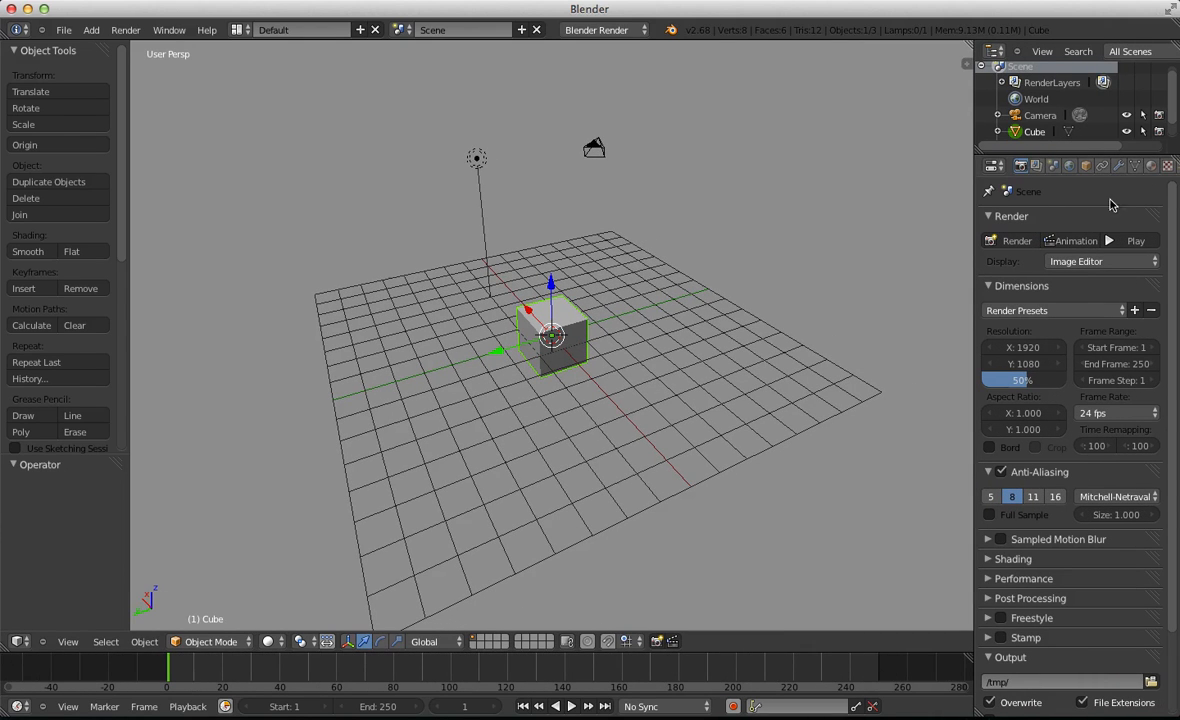
scroll(405, 305, "up", 5)
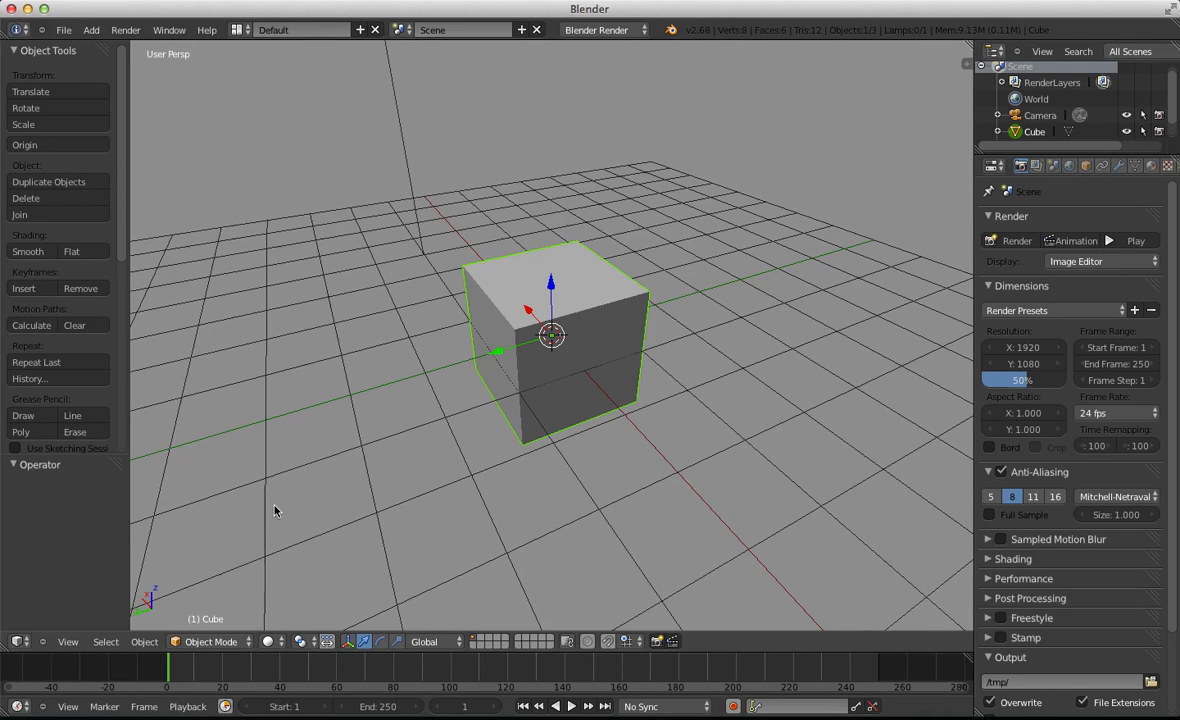
scroll(388, 432, "down", 5)
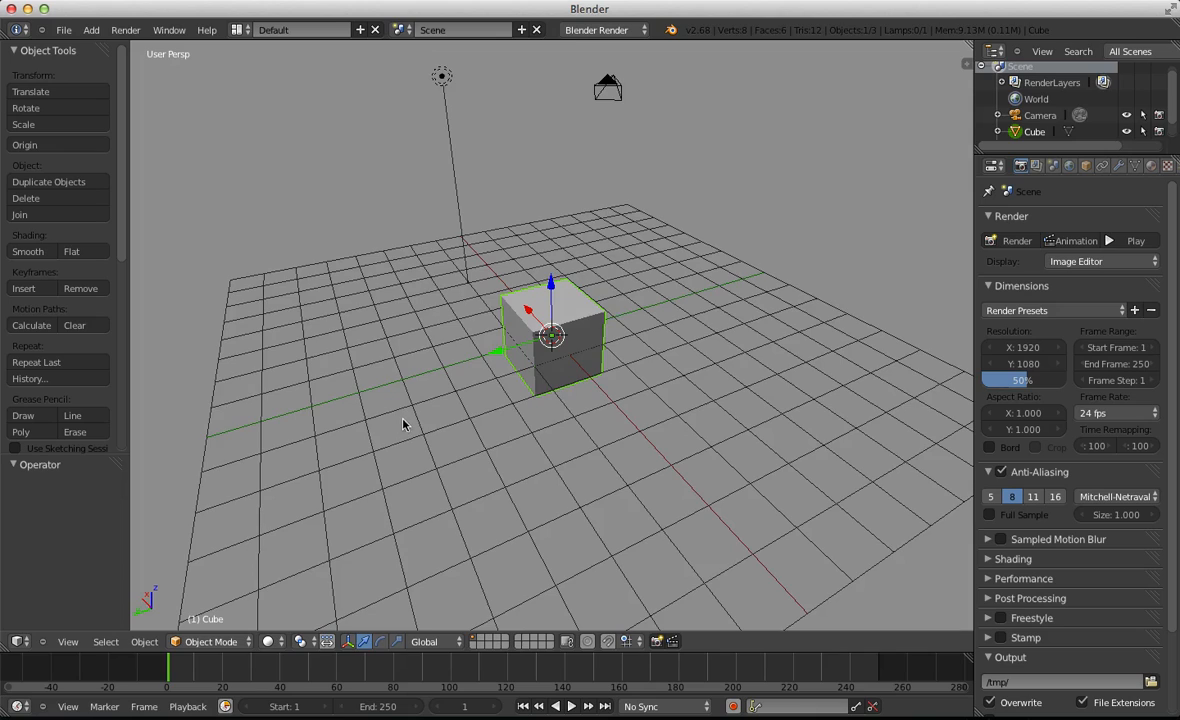
middle_click_drag(403, 421, 480, 403)
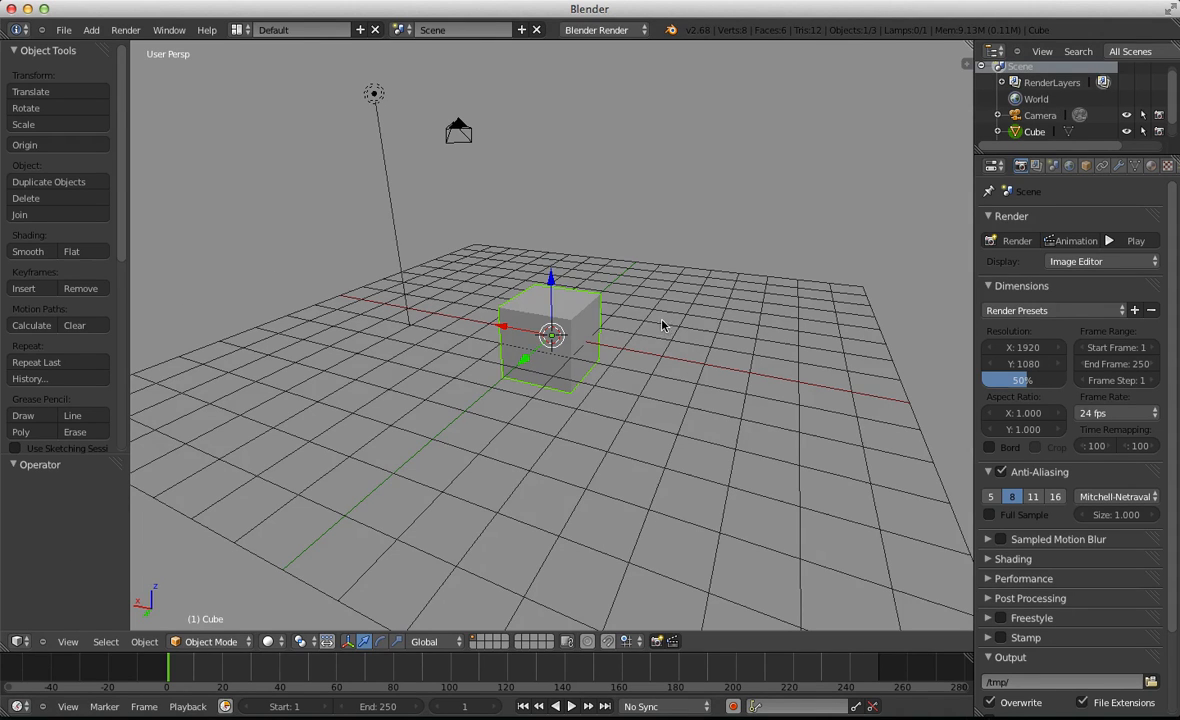
middle_click_drag(661, 325, 568, 110)
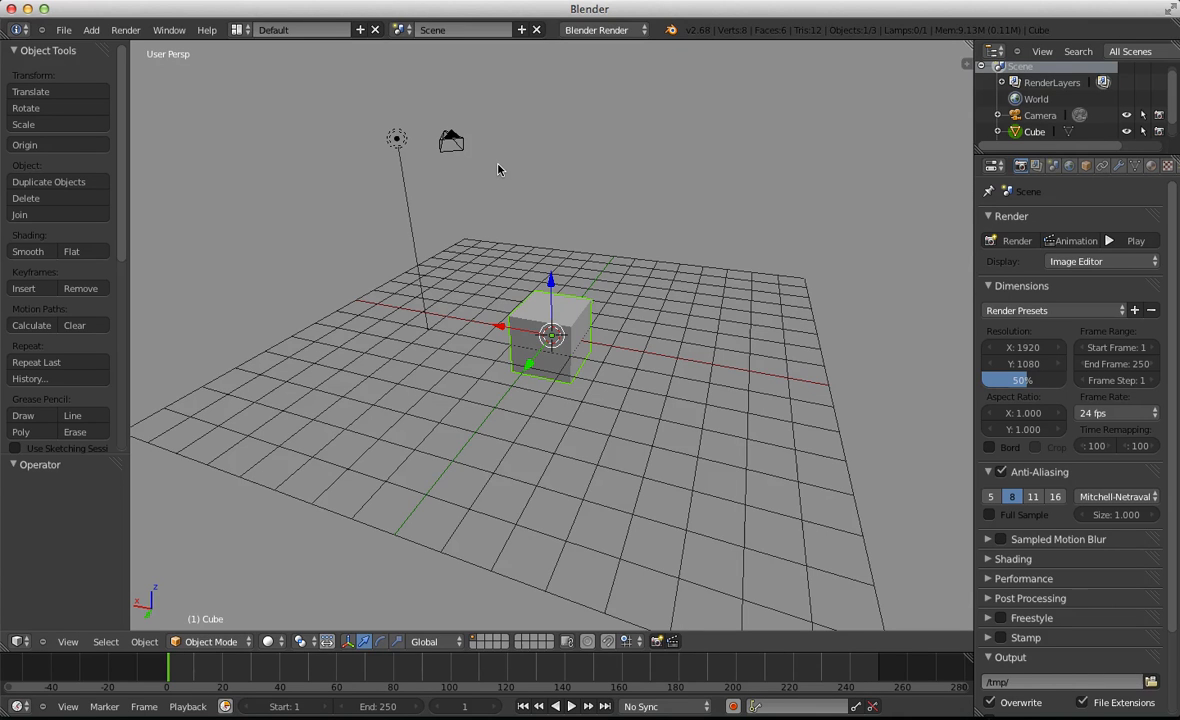
middle_click_drag(500, 169, 510, 347)
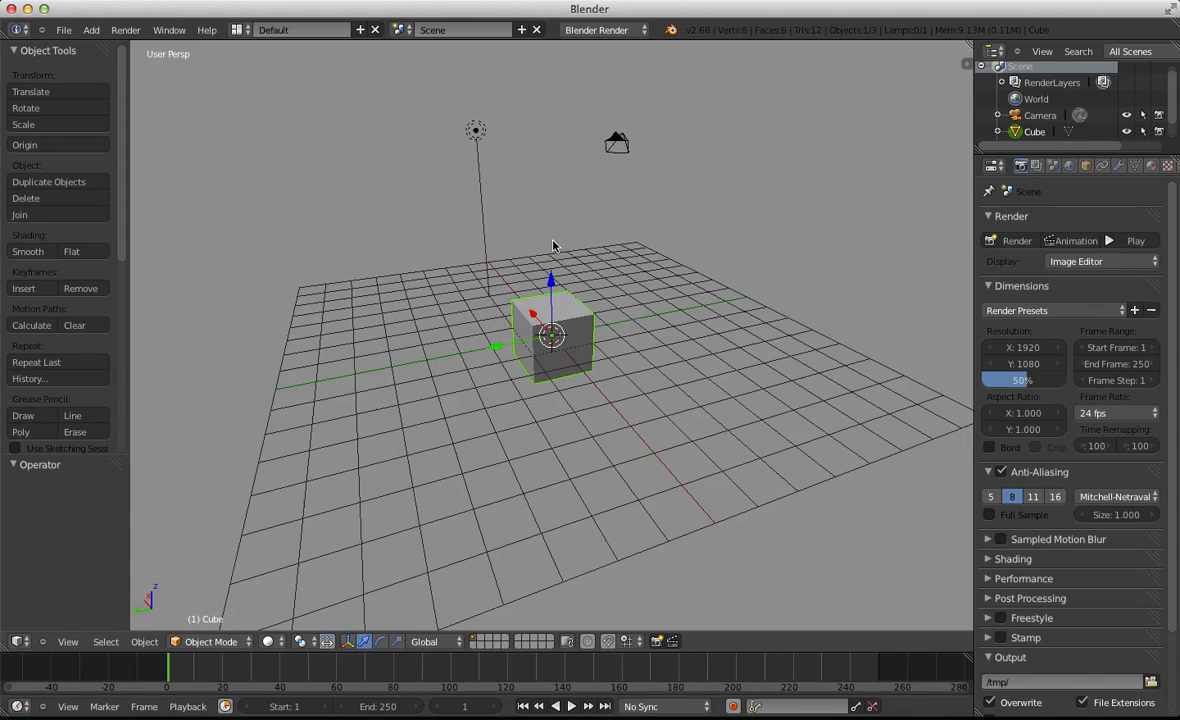
scroll(554, 290, "up", 3)
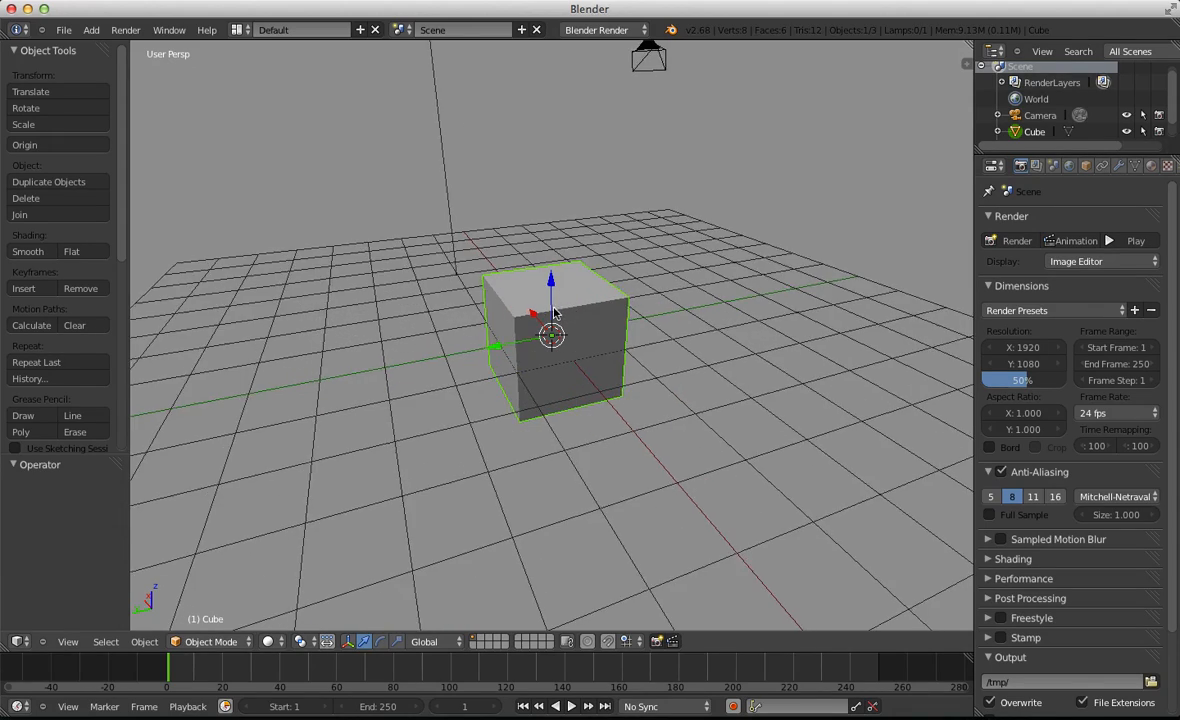
middle_click_drag(554, 313, 525, 289)
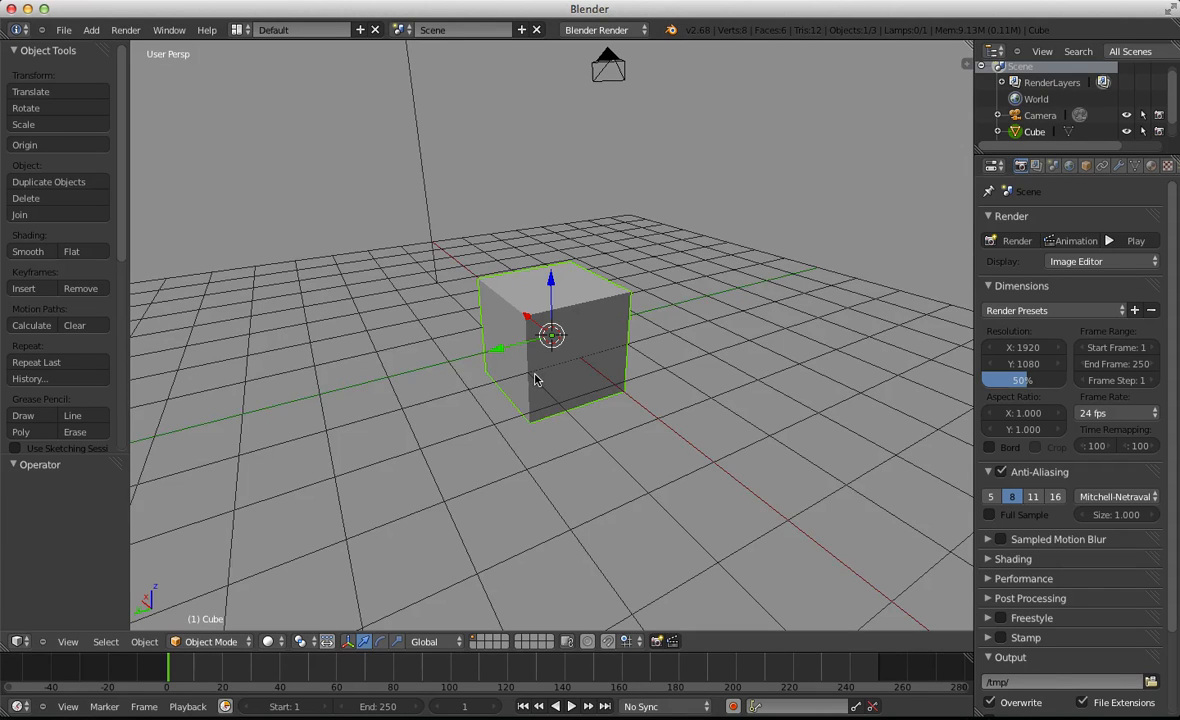
middle_click_drag(530, 385, 604, 424)
scroll(604, 424, "up", 4)
scroll(604, 425, "down", 2)
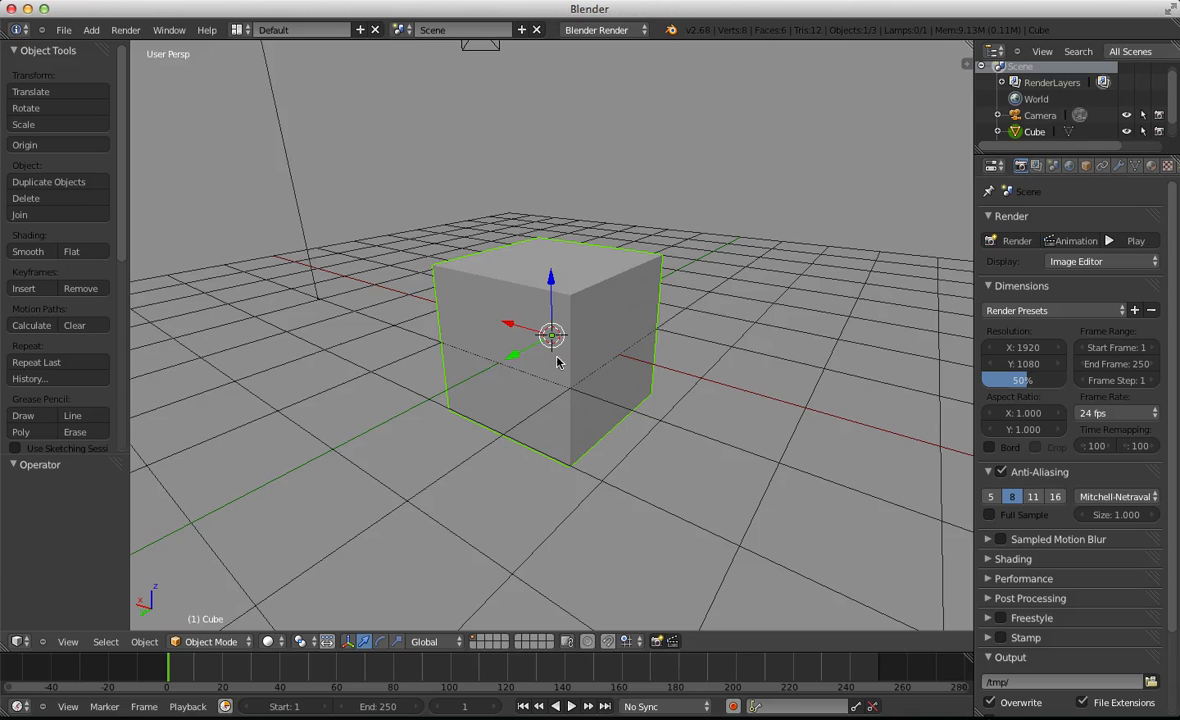
Enter Edit Mode on the cube, clear the selection, and select both end vertices of its front vertical edge
key("ctrl+Tab")
key("ctrl+Tab")
key("Tab")
key("a")
left_click(570, 290)
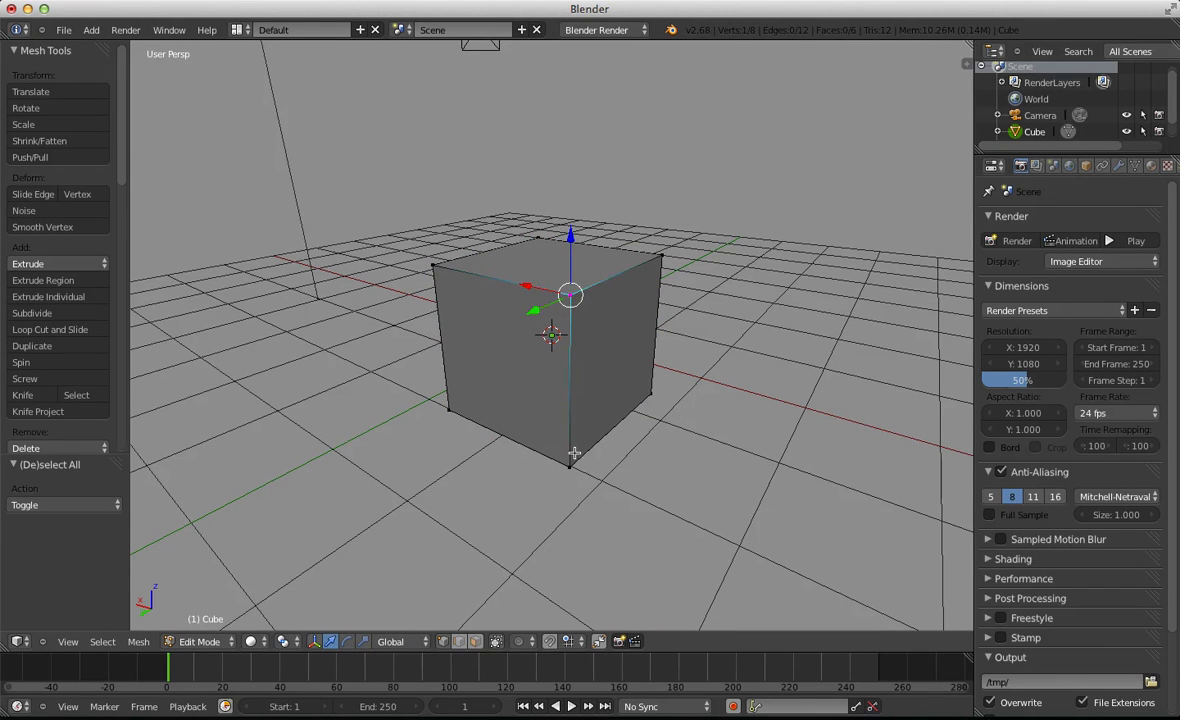
left_click(569, 464, "shift")
Switch the mesh select mode from vertices to Edge while staying in Edit Mode
middle_click_drag(582, 448, 572, 456)
key("ctrl+Tab")
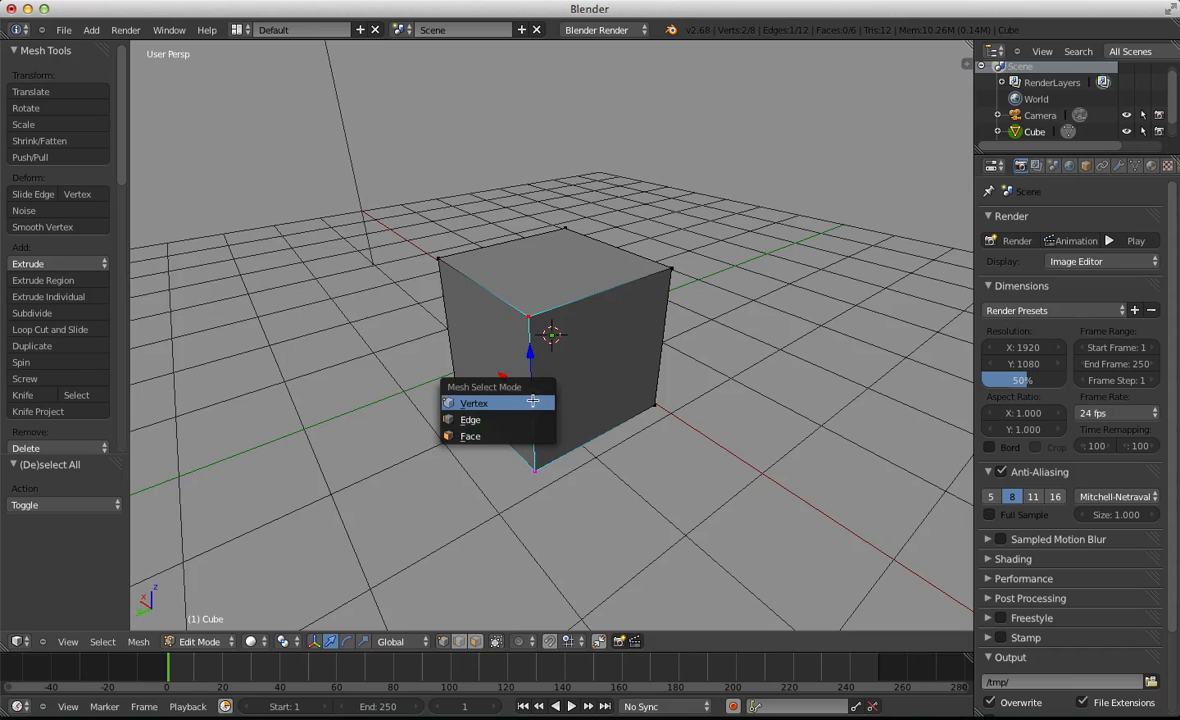
left_click(485, 387)
key("Tab")
key("Tab")
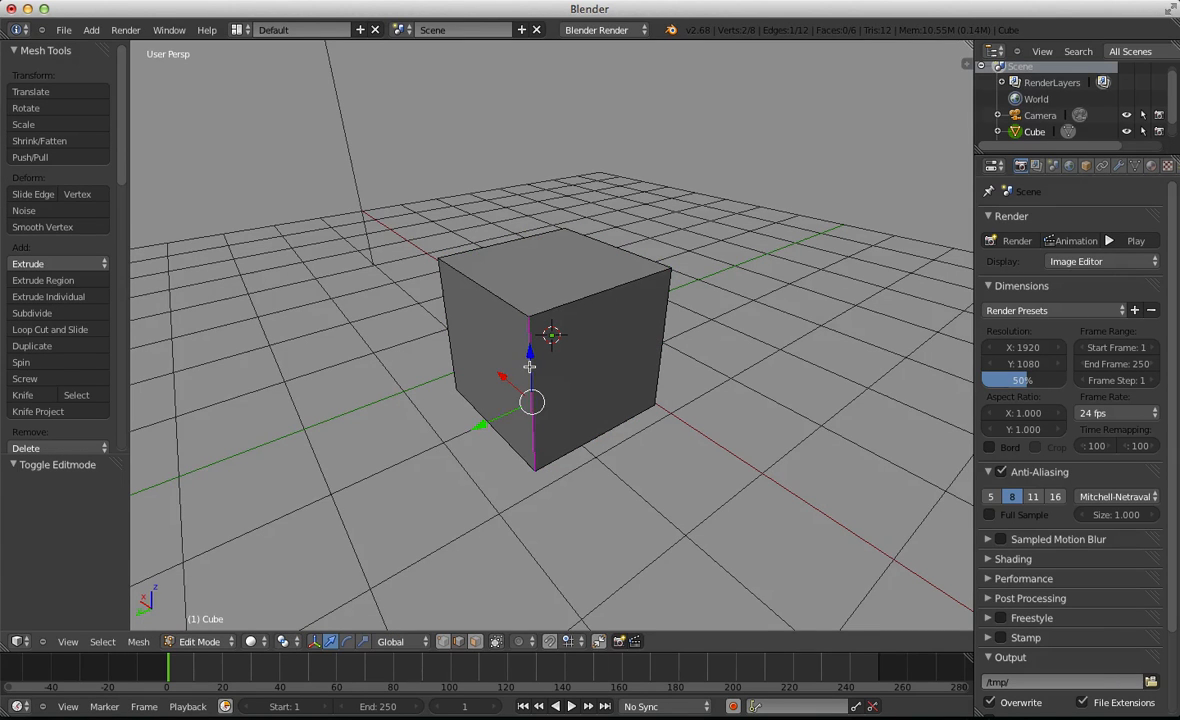
middle_click_drag(530, 366, 557, 364)
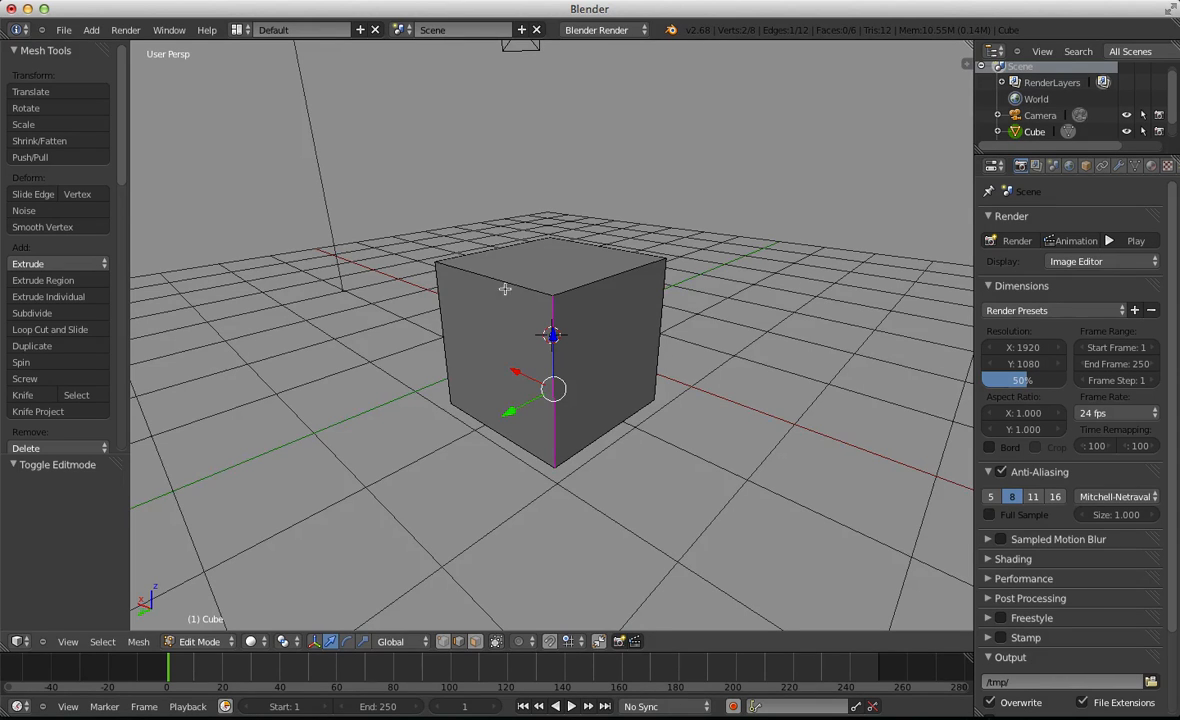
middle_click_drag(392, 250, 608, 308)
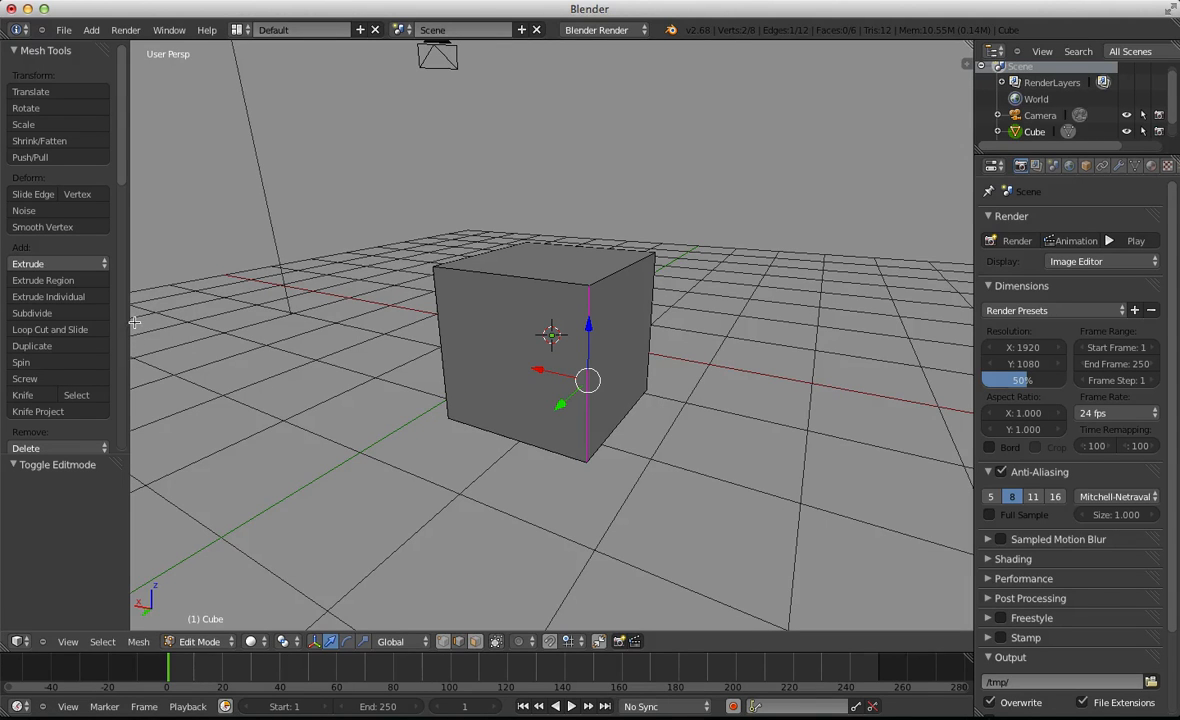
middle_click_drag(415, 283, 527, 330)
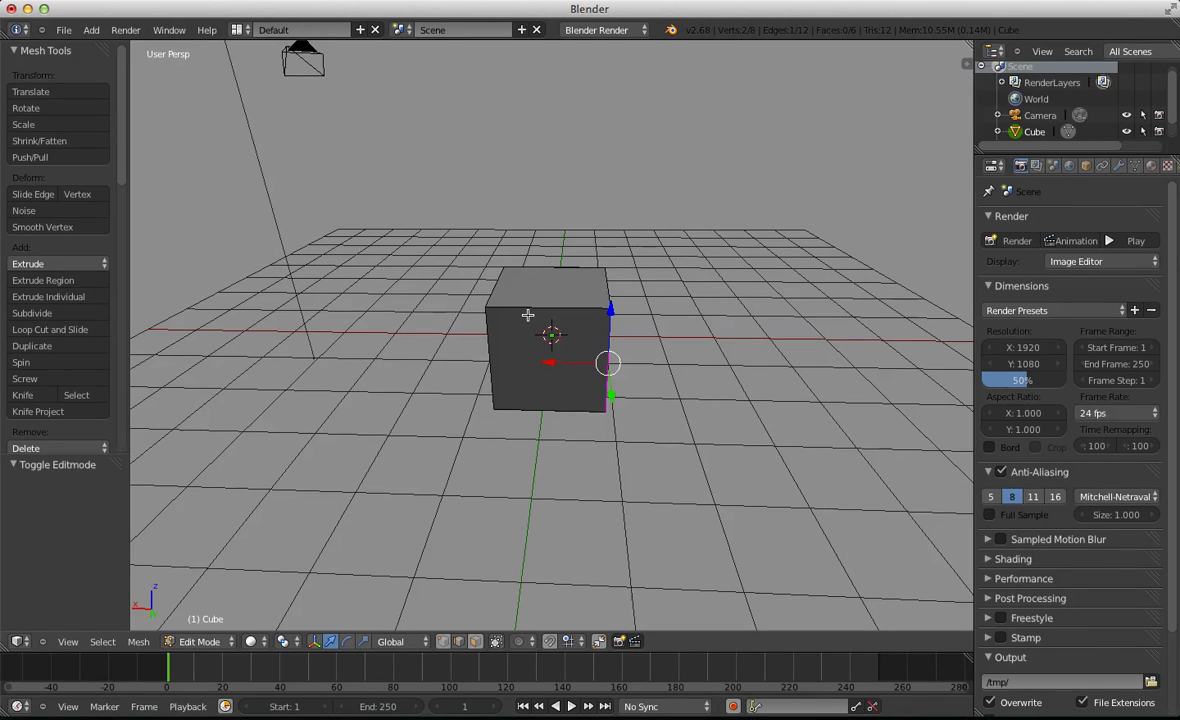
middle_click_drag(450, 303, 475, 302)
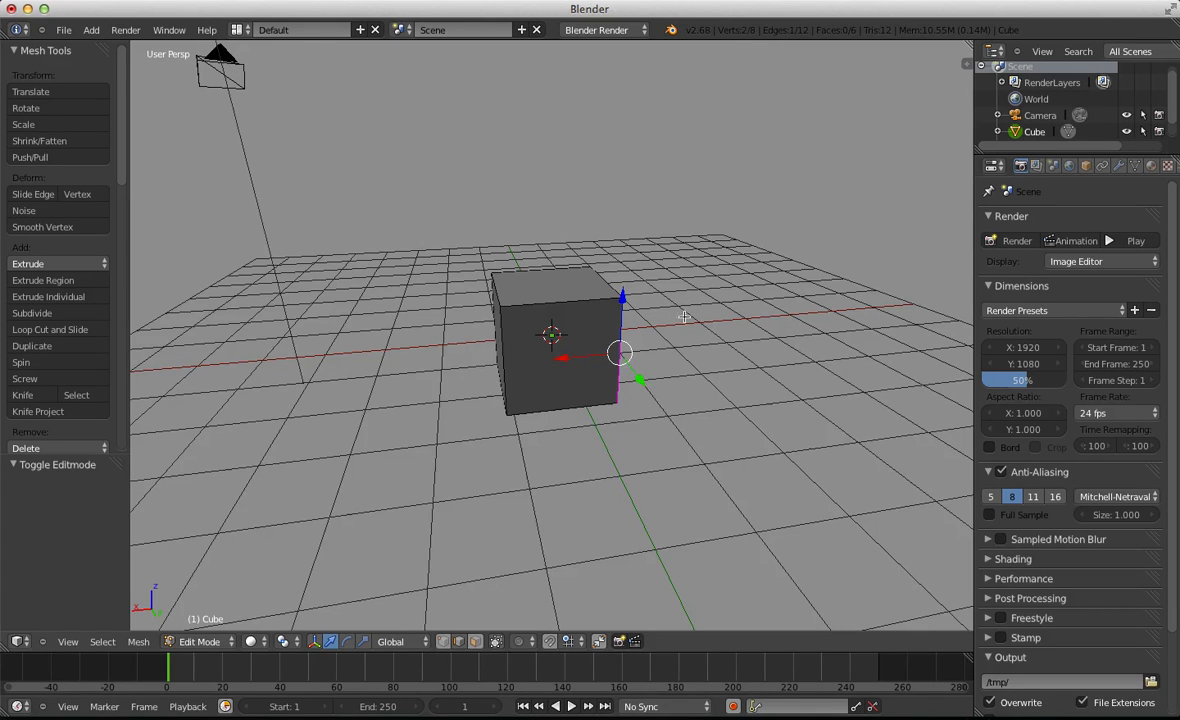
middle_click_drag(630, 292, 578, 355)
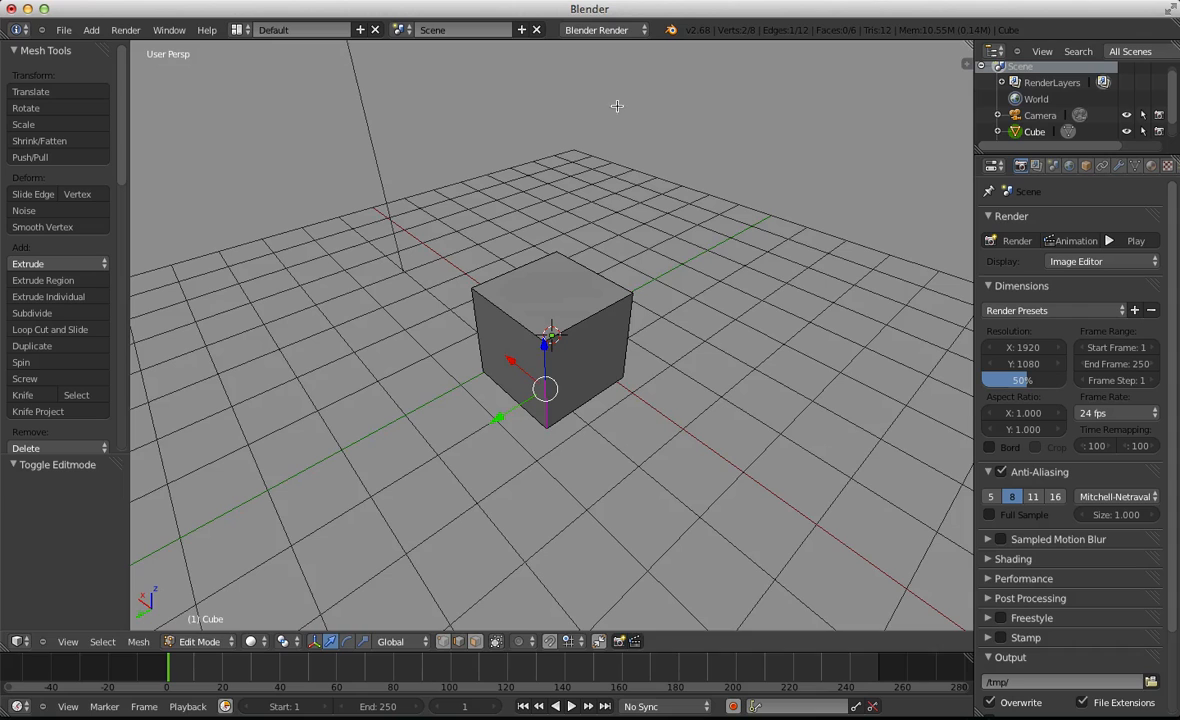
Hide the tool shelf and split the 3D viewport vertically into two roughly equal side-by-side areas
key("t")
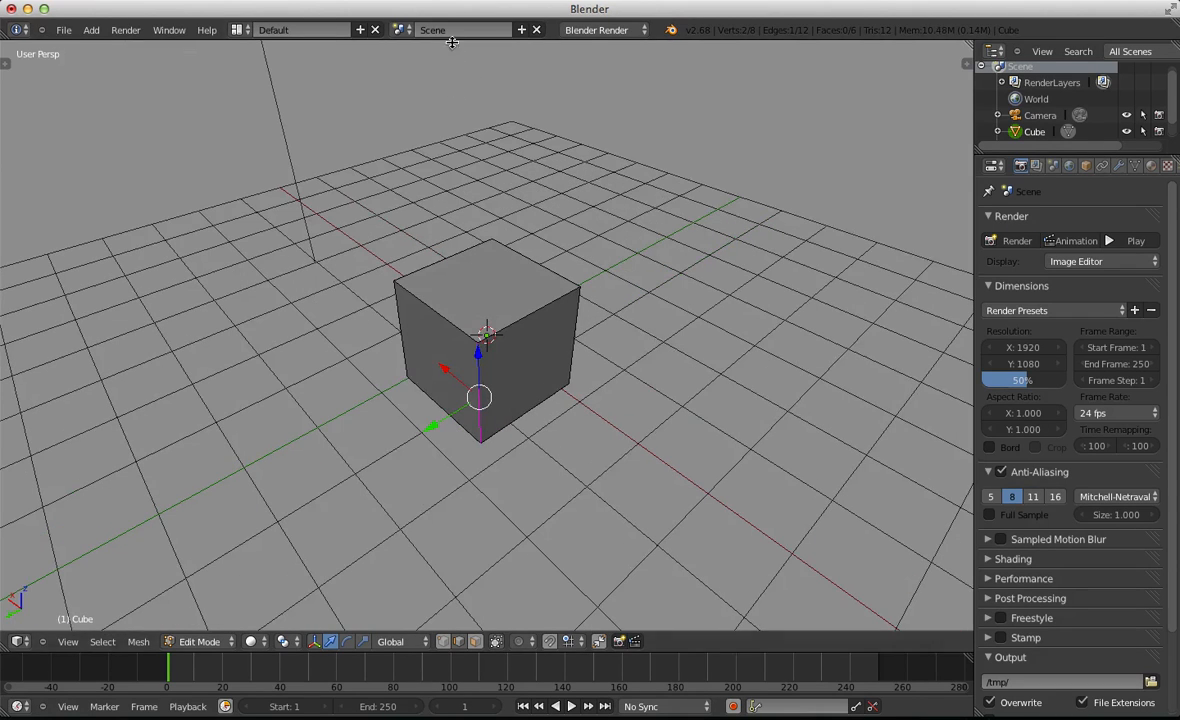
right_click(466, 40)
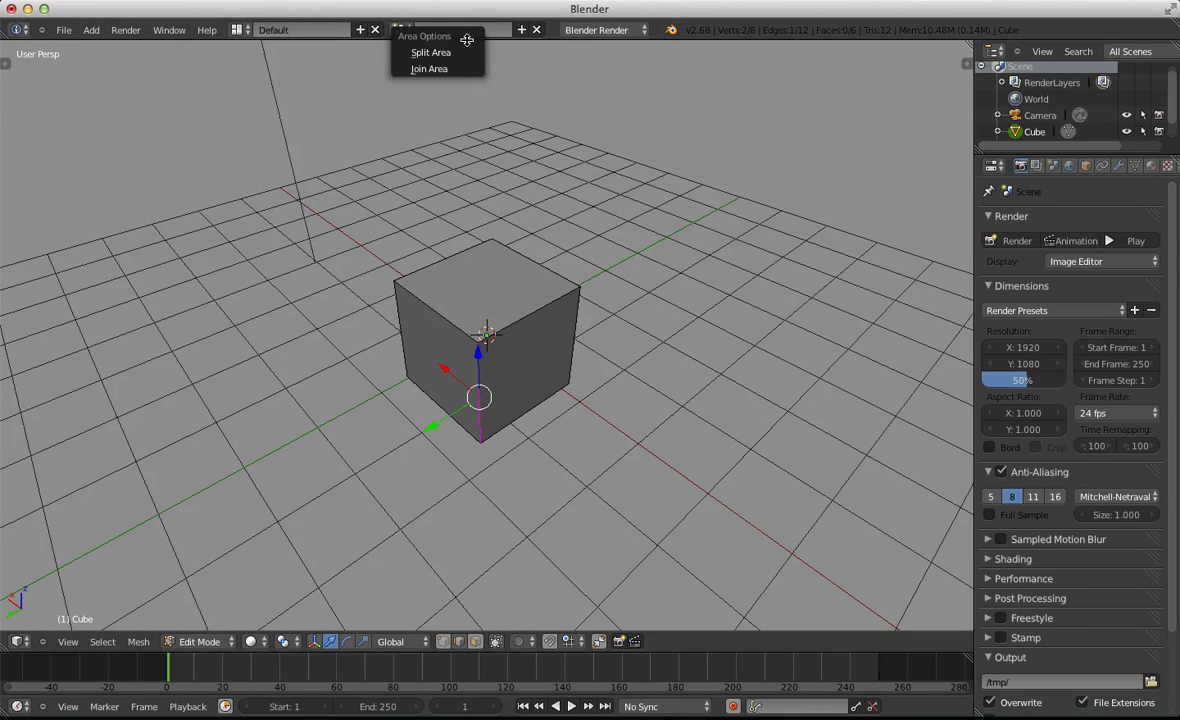
left_click(431, 52)
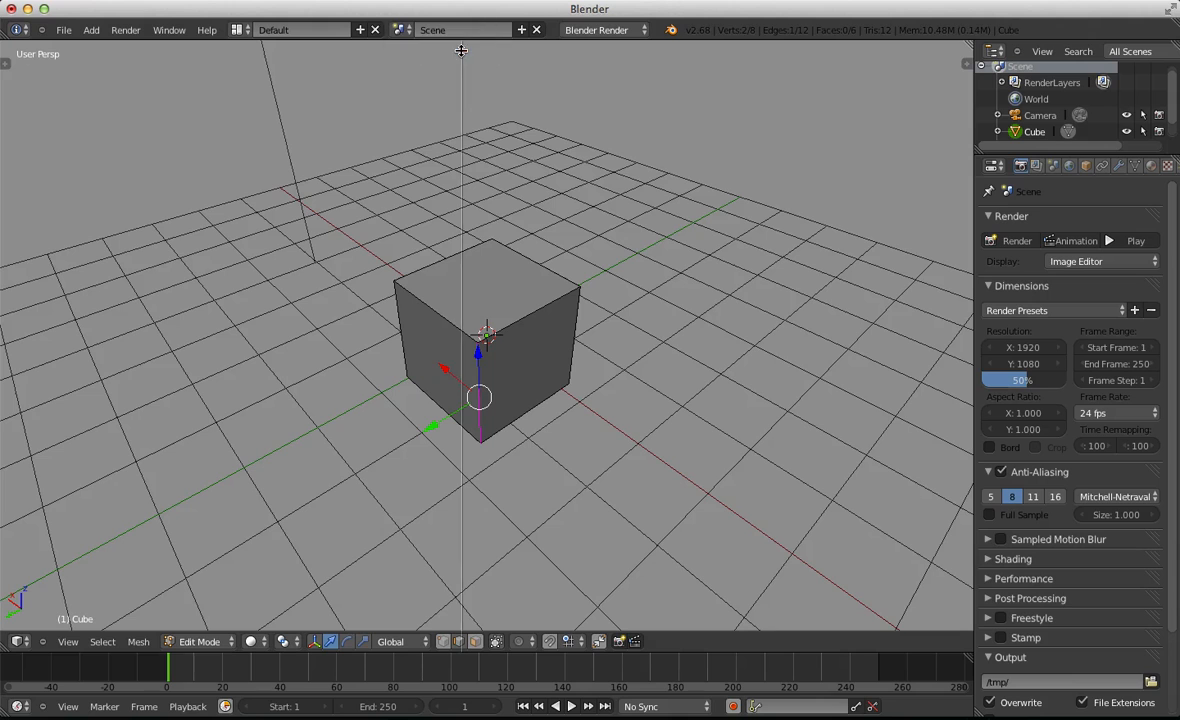
left_click(538, 122)
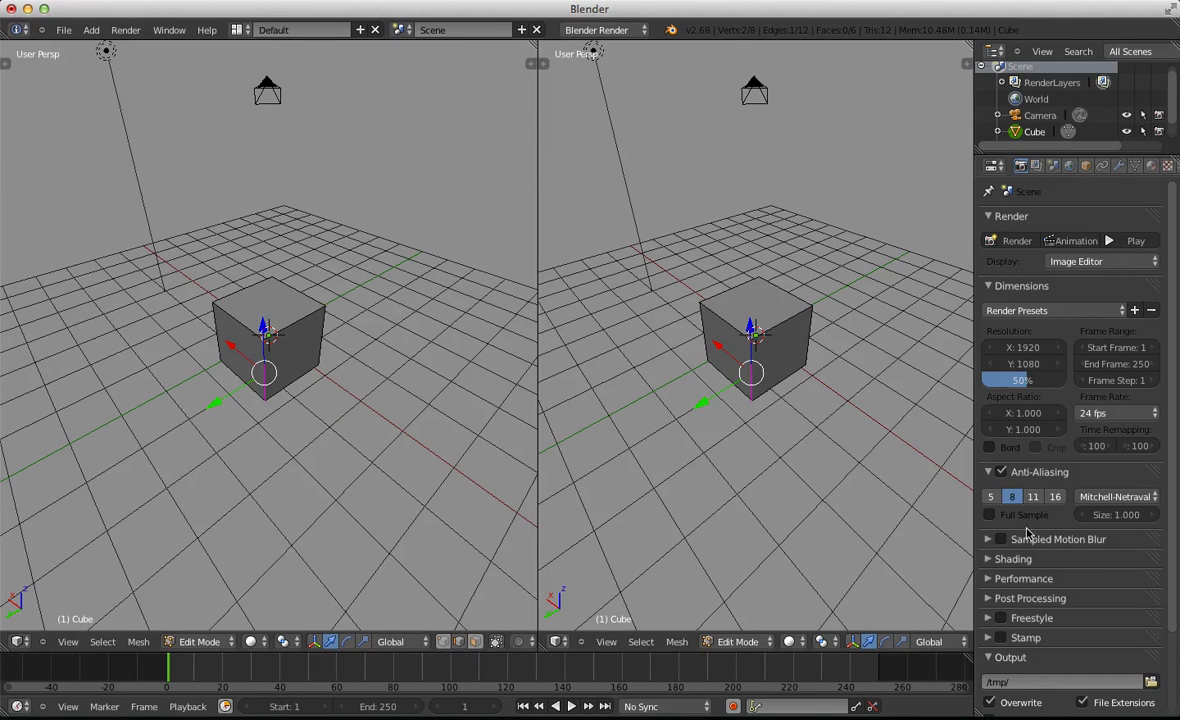
Narrow the properties column and change the second 3D viewport area to the UV/Image Editor
left_click_drag(976, 537, 1080, 556)
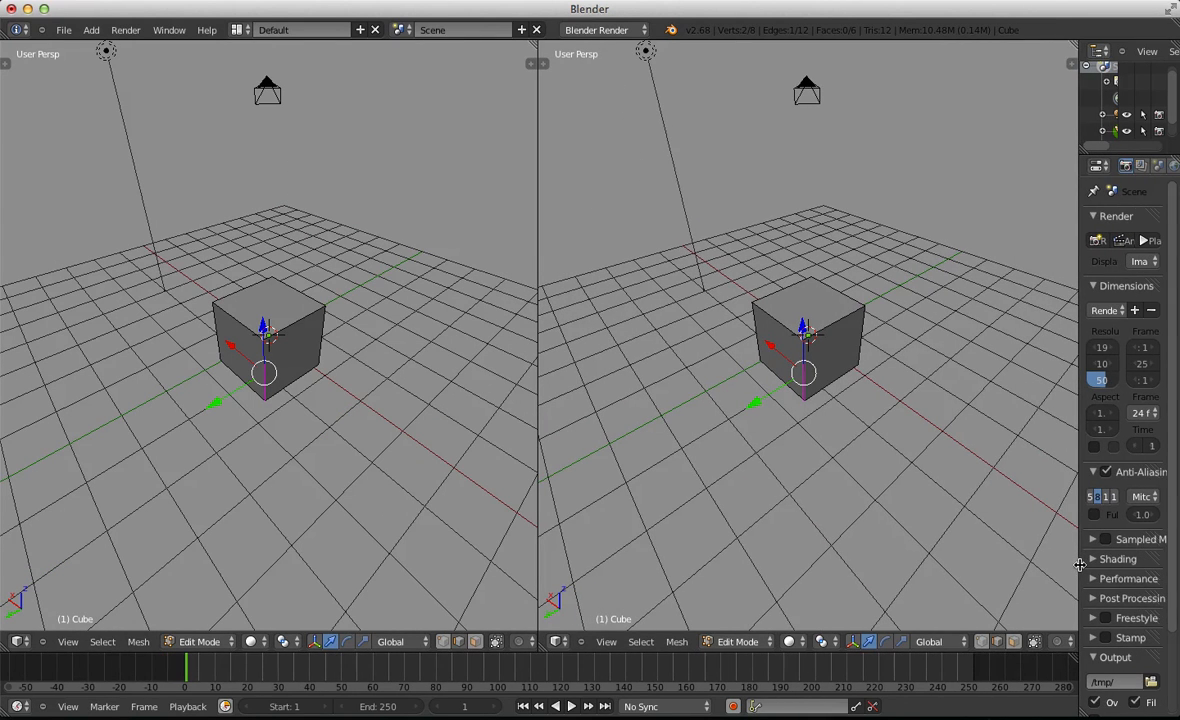
left_click(558, 643)
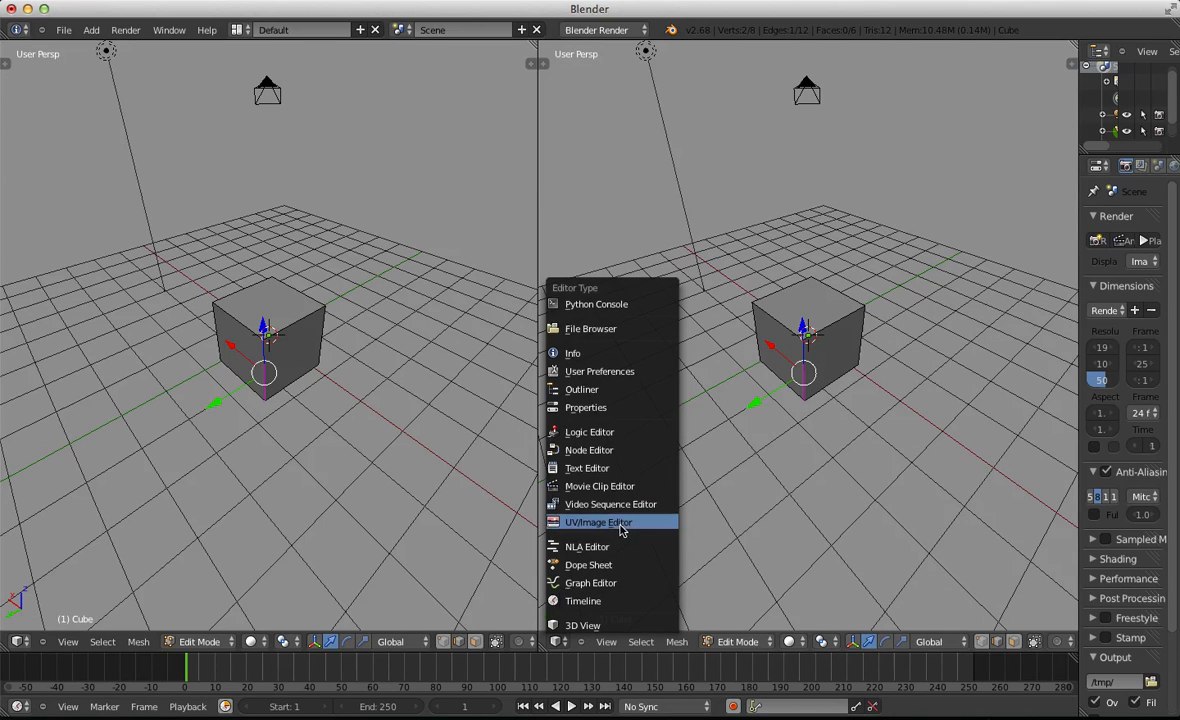
left_click(600, 522)
scroll(646, 470, "up", 3)
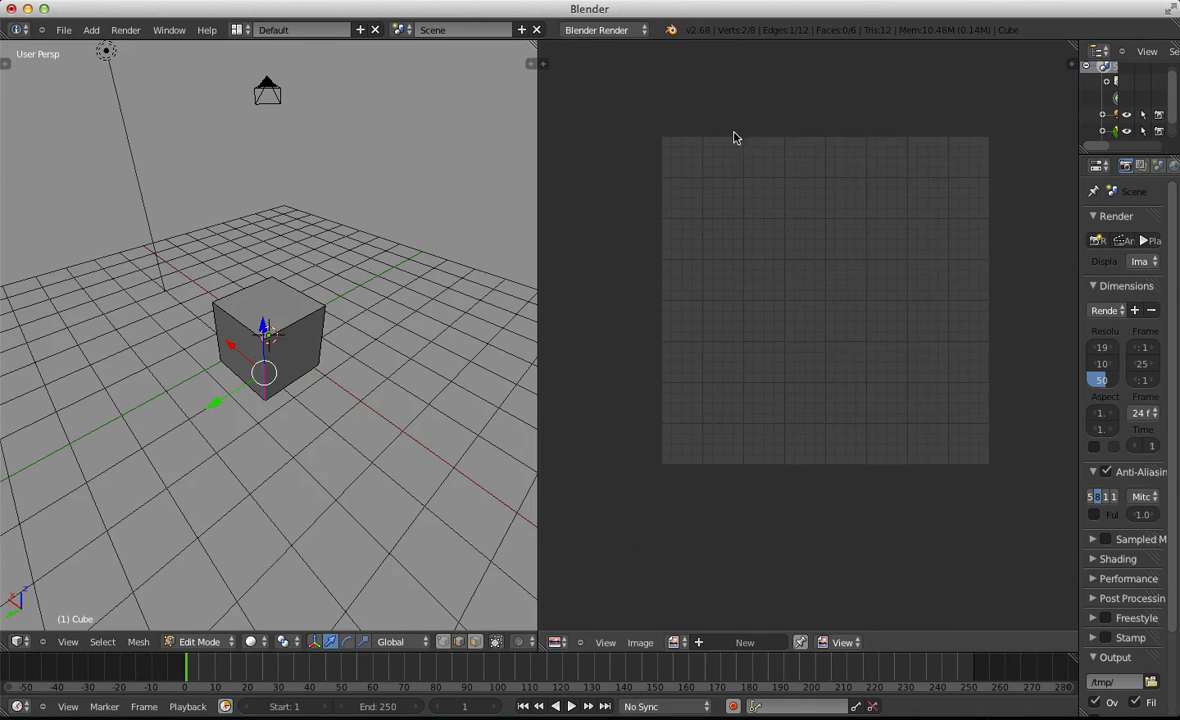
scroll(828, 208, "up", 2)
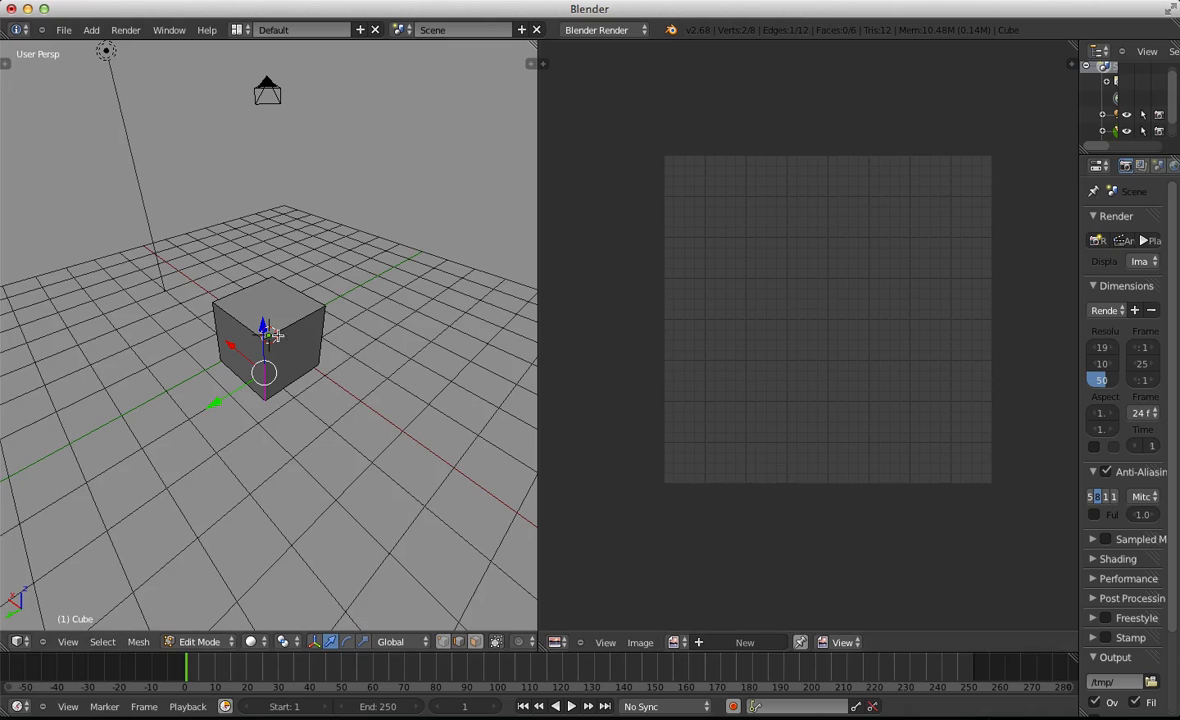
Mark three top edges and the two vertical edges at the ends of that open loop as seams, then clear the selection
middle_click_drag(280, 162, 172, 298)
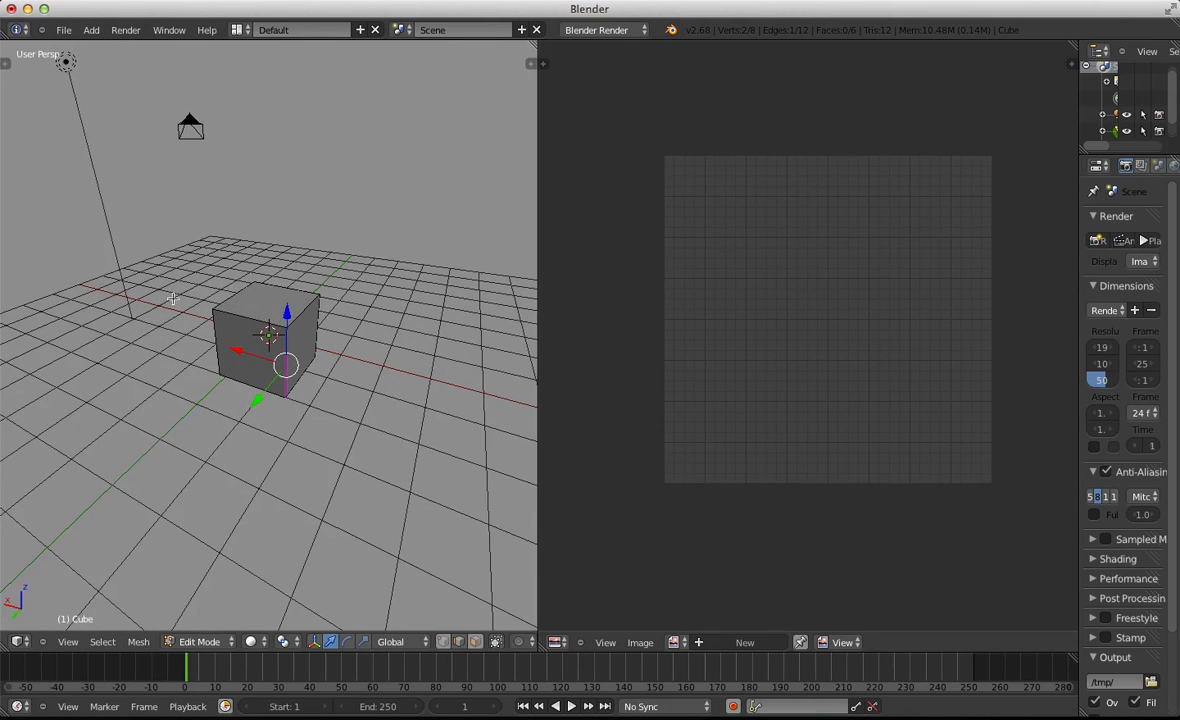
middle_click_drag(239, 240, 327, 423)
scroll(328, 418, "up", 2)
key("a")
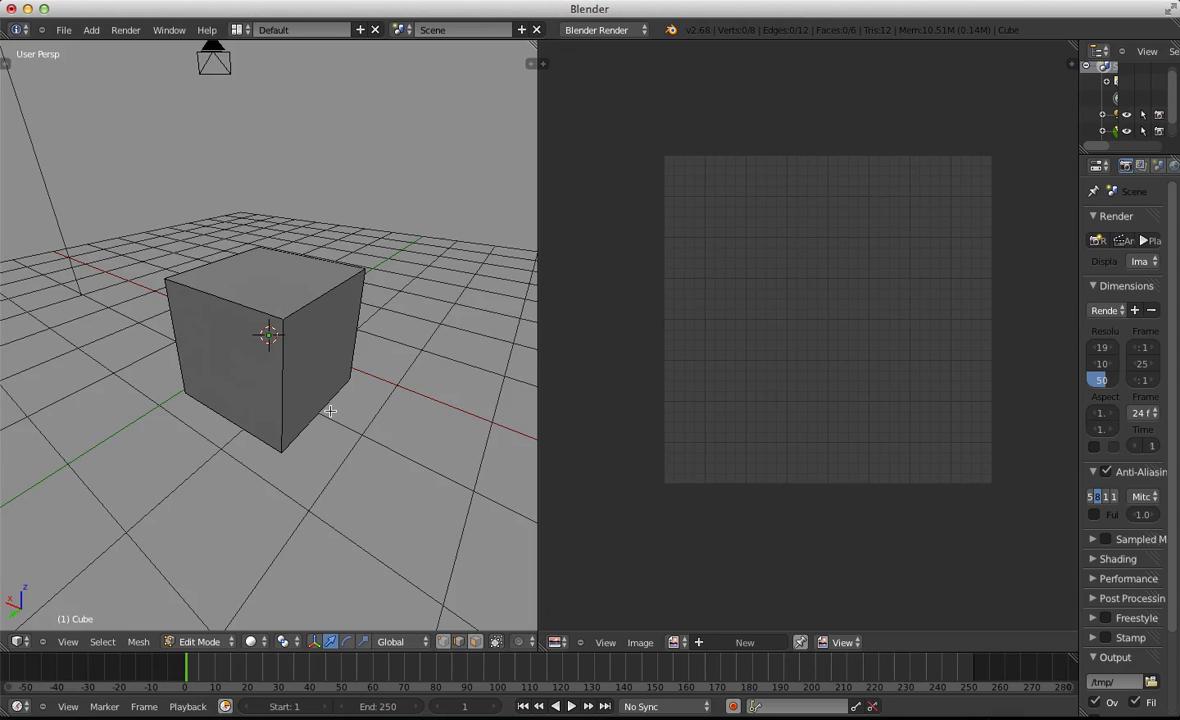
right_click(260, 320)
middle_click_drag(319, 324, 266, 334)
right_click(290, 307, "shift")
right_click(332, 330, "shift")
right_click(340, 326, "shift")
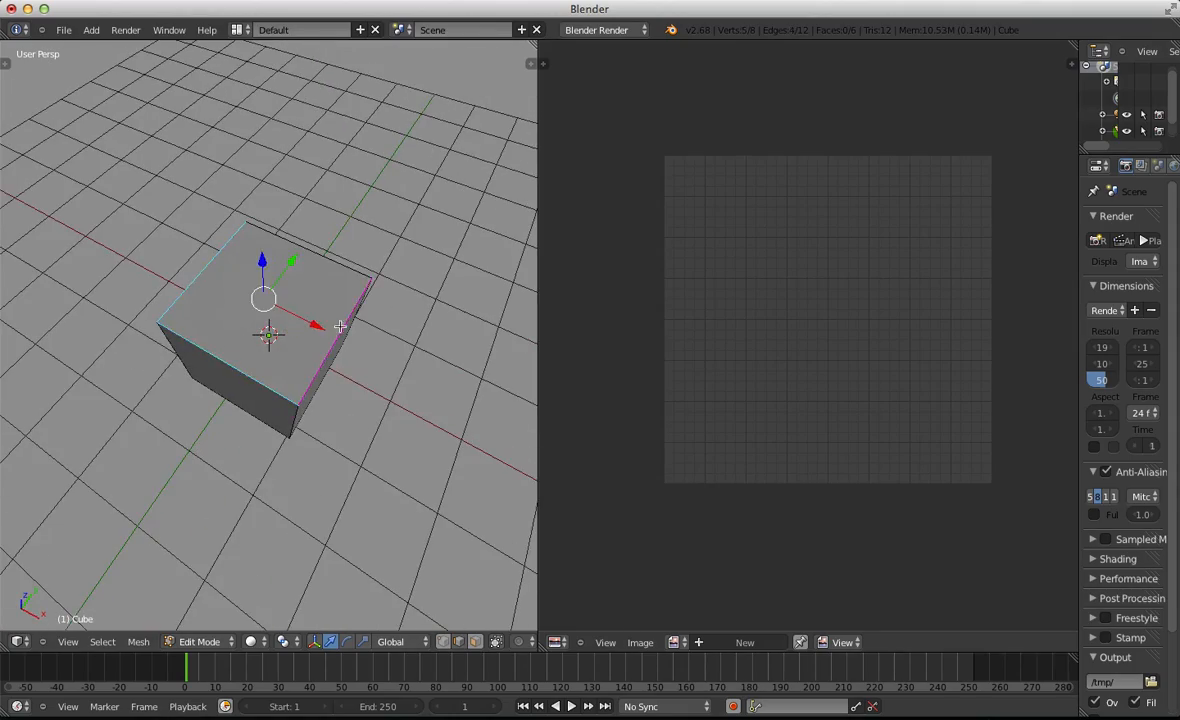
middle_click_drag(340, 326, 311, 380)
right_click(258, 342, "shift")
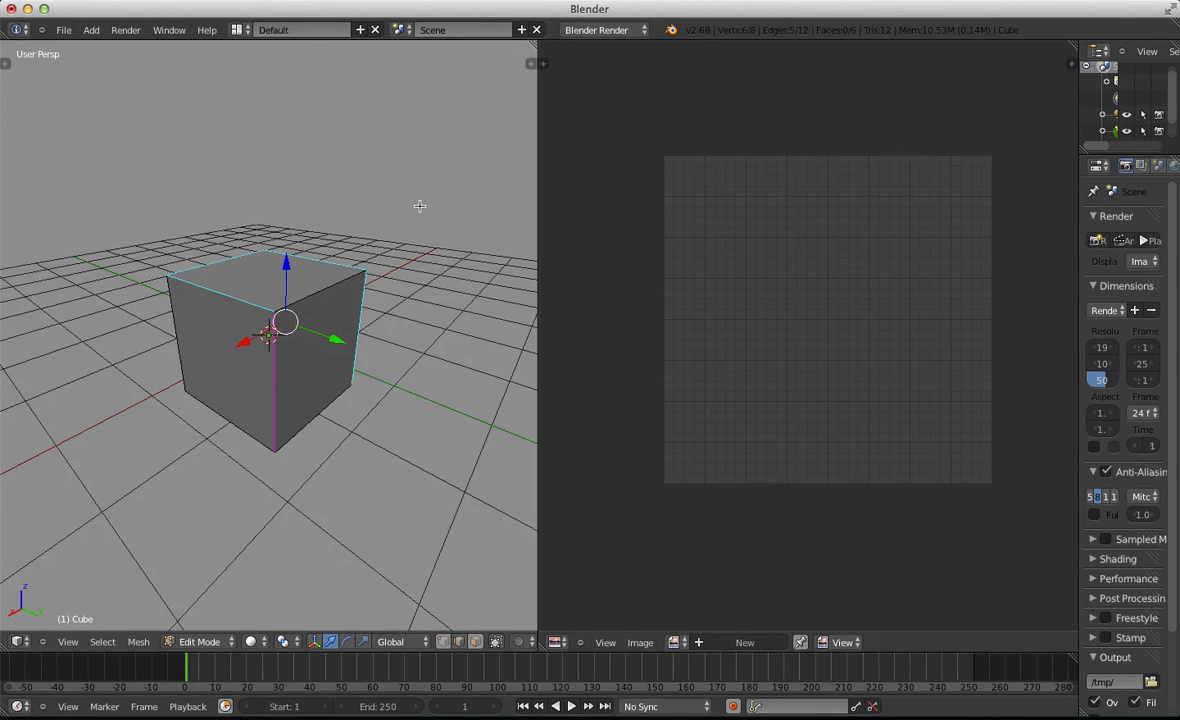
key("ctrl+e")
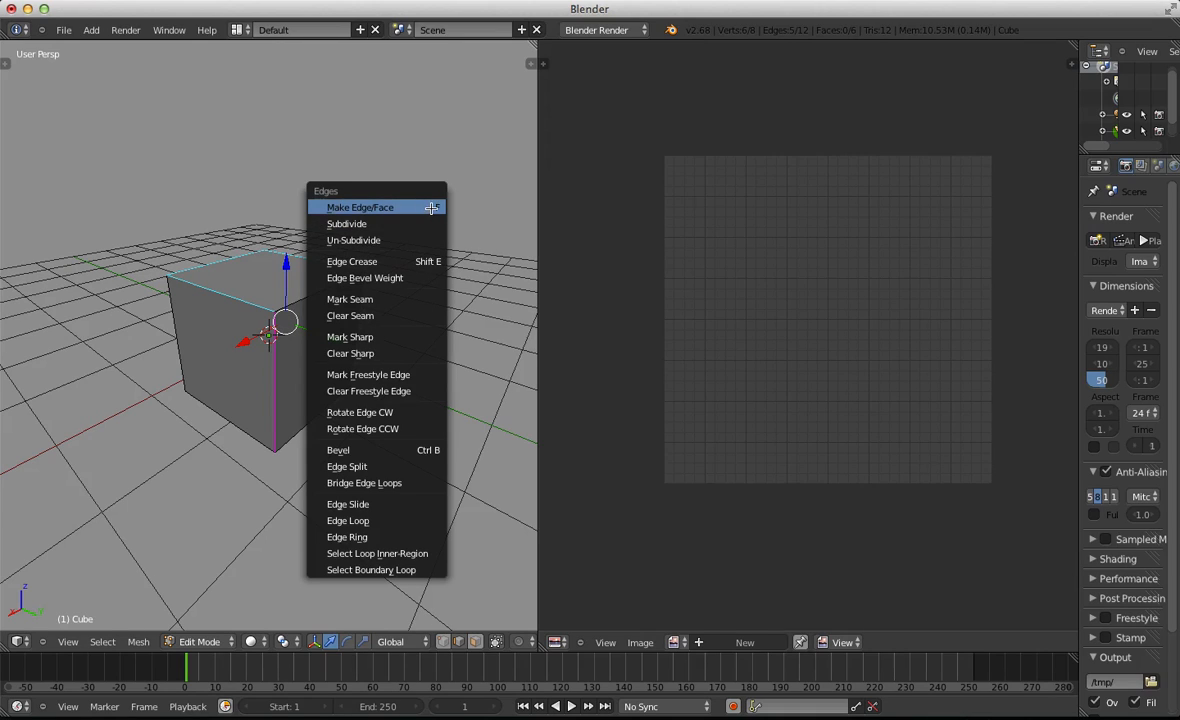
left_click(428, 298)
key("a")
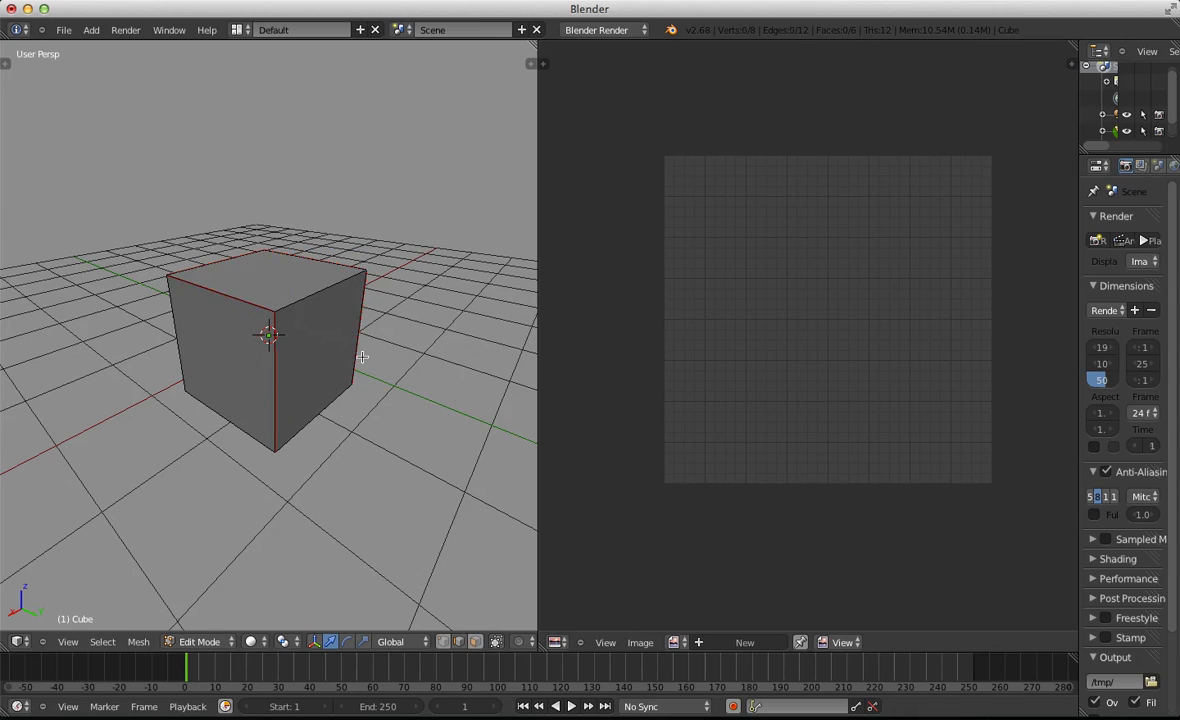
Switch to Face select mode, select all of the cube's faces and unwrap them
middle_click_drag(445, 189, 161, 269)
middle_click_drag(322, 326, 356, 348)
key("ctrl+Tab")
left_click(254, 390)
middle_click_drag(254, 390, 466, 353)
key("a")
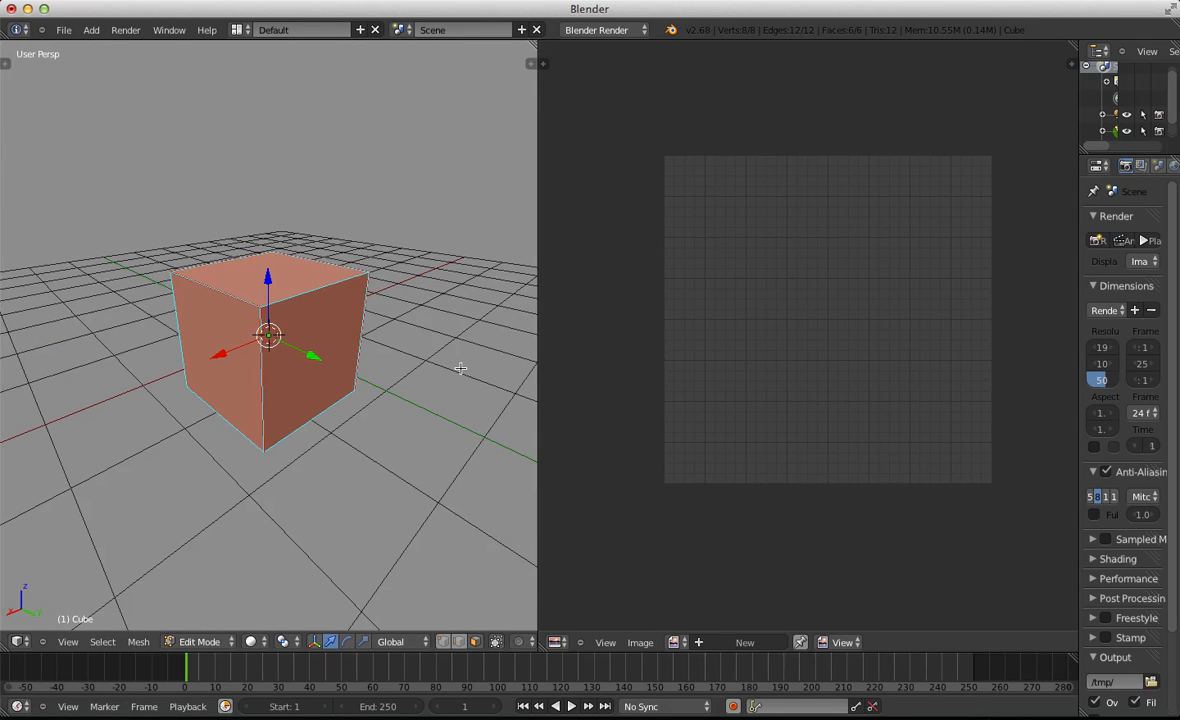
key("u")
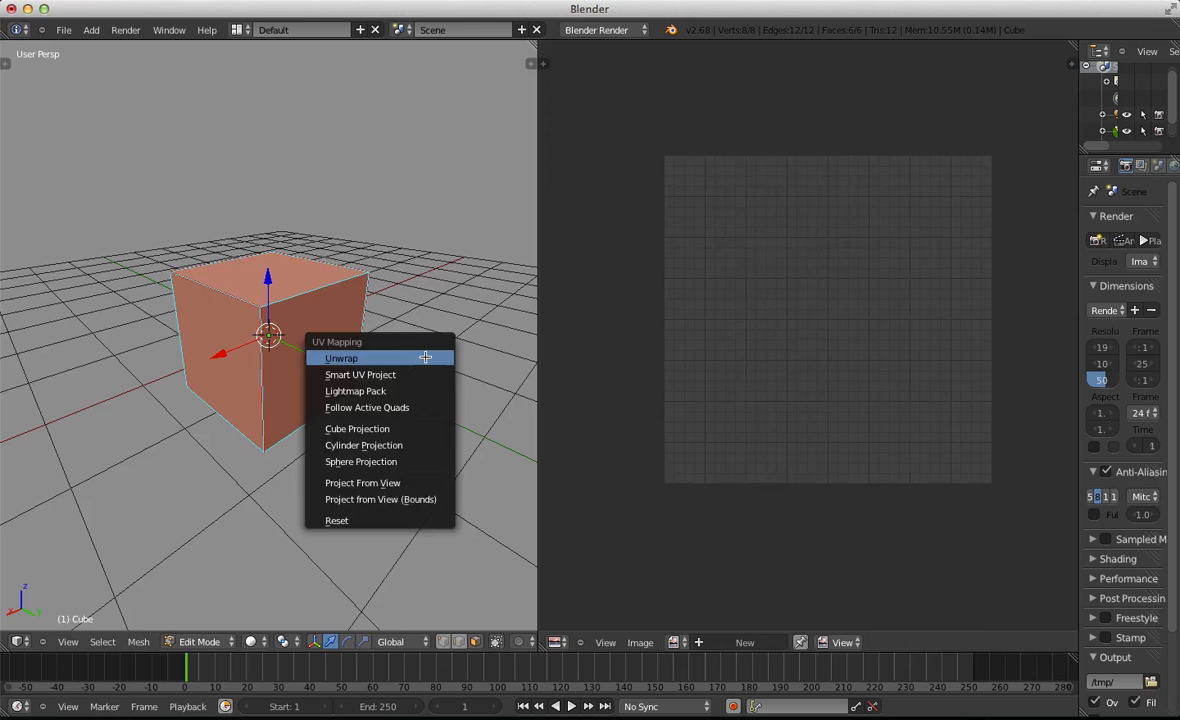
left_click(426, 357)
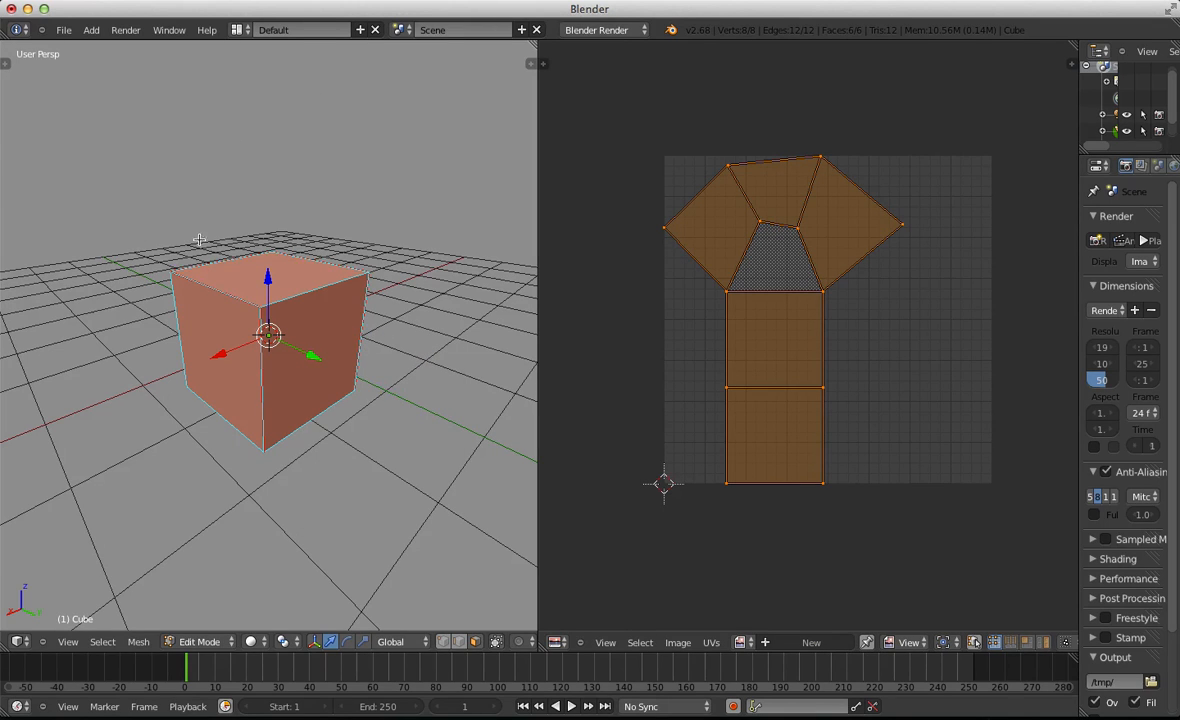
key("u")
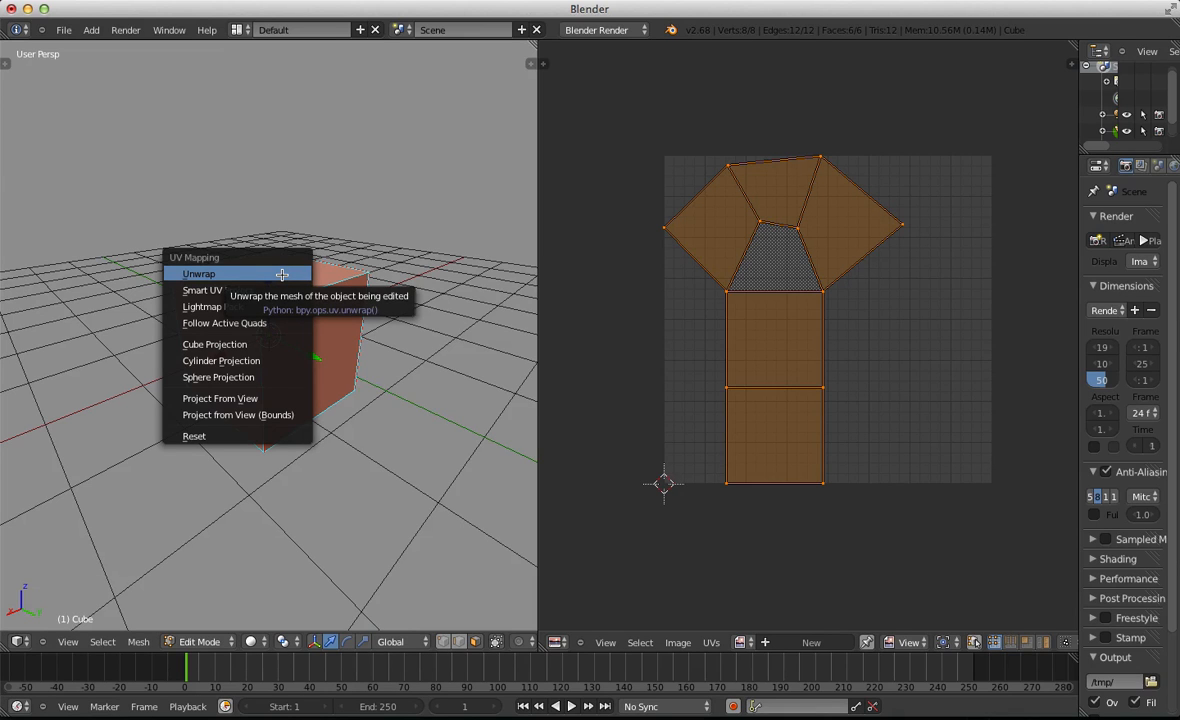
left_click(282, 274)
Select the top face and an adjacent side face to examine their place in the UV layout, and reselect the whole cube
key("a")
middle_click_drag(287, 288, 282, 324)
key("a")
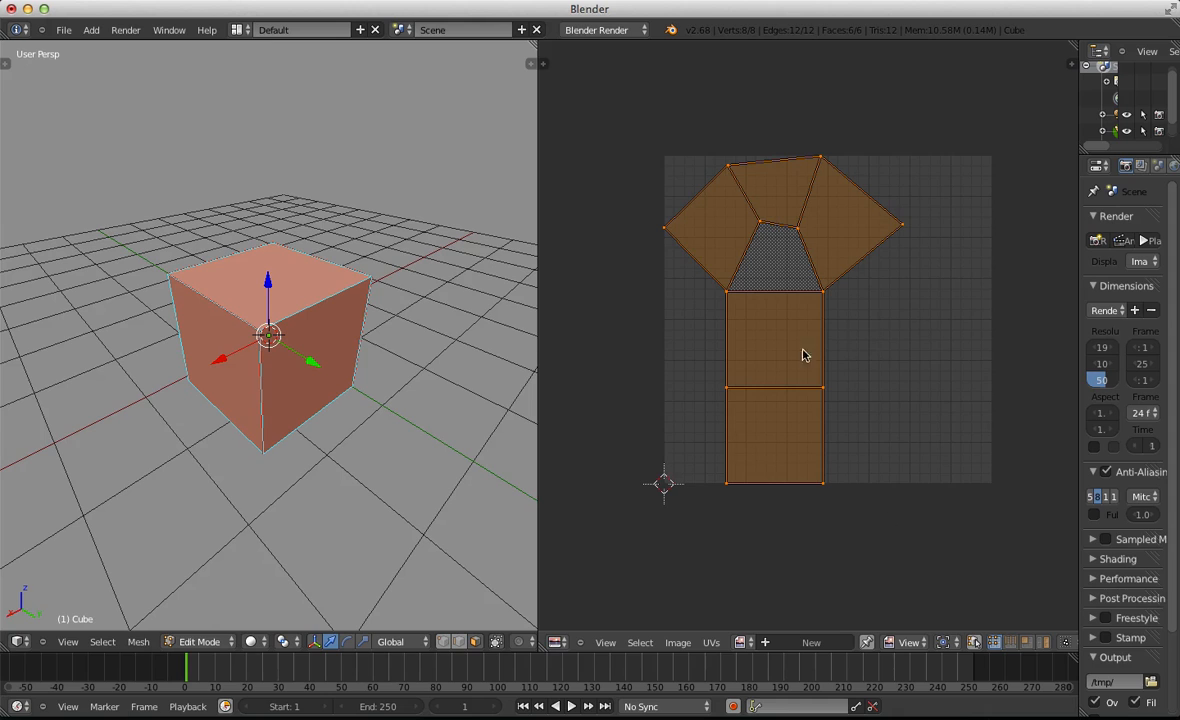
middle_click_drag(751, 334, 721, 332)
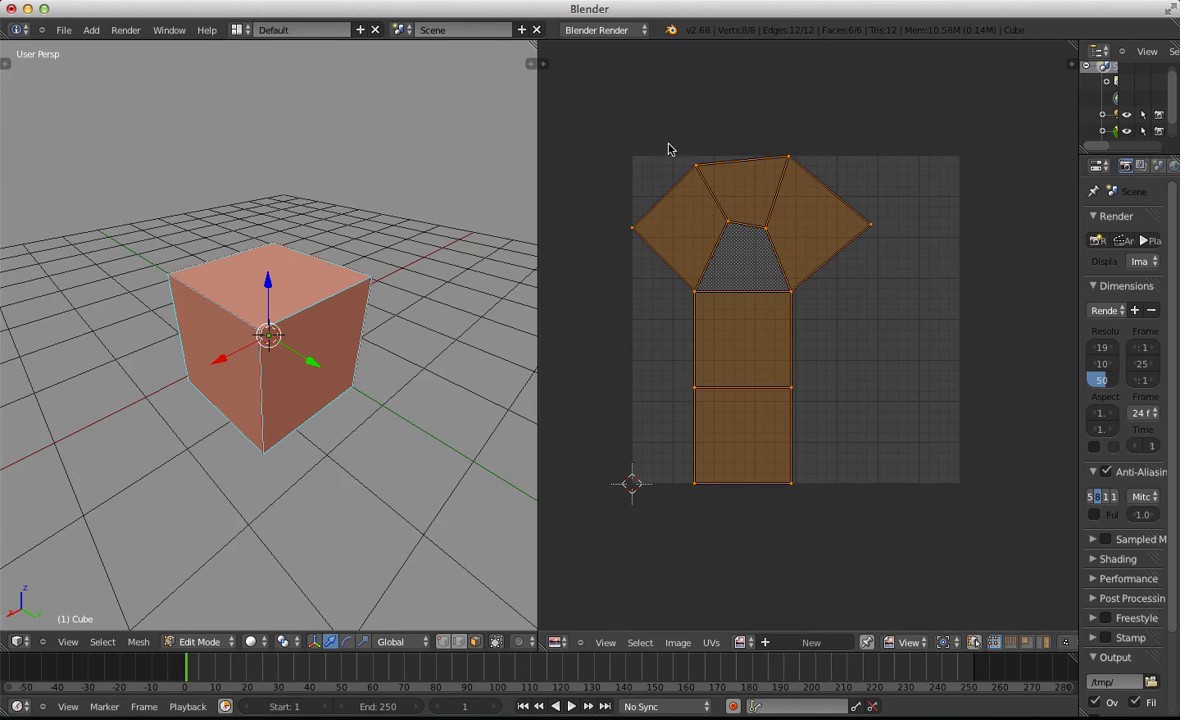
right_click(306, 285)
right_click(280, 340, "shift")
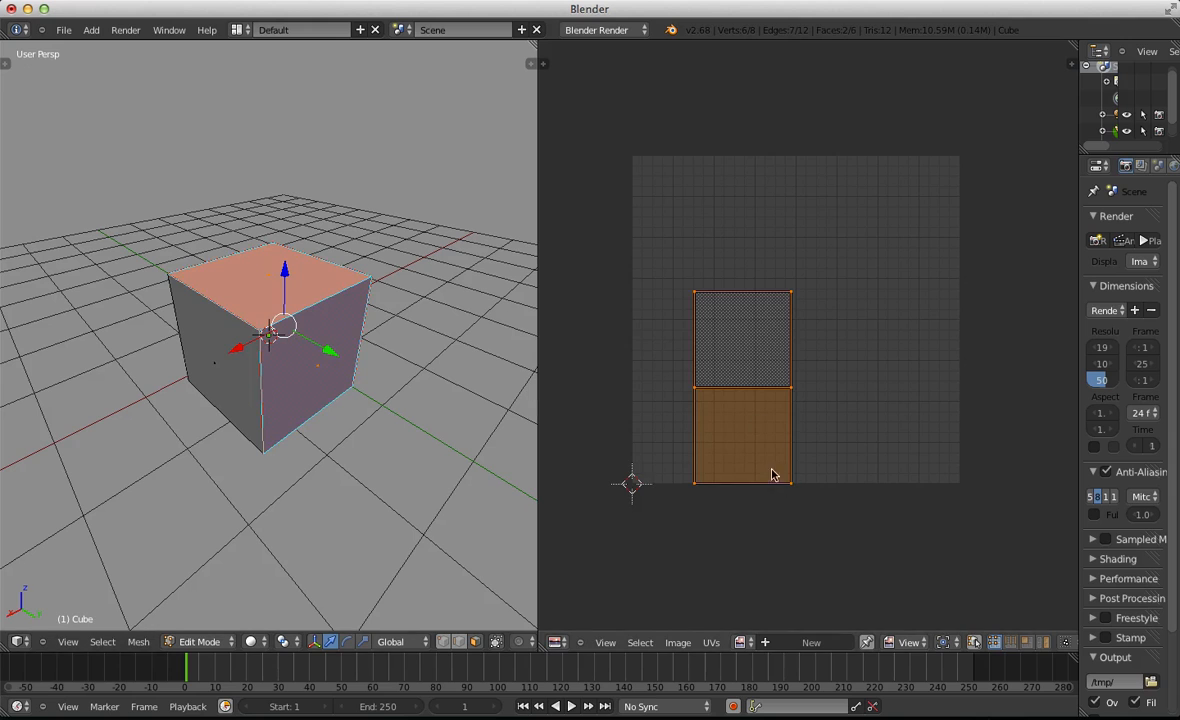
middle_click_drag(356, 442, 371, 435)
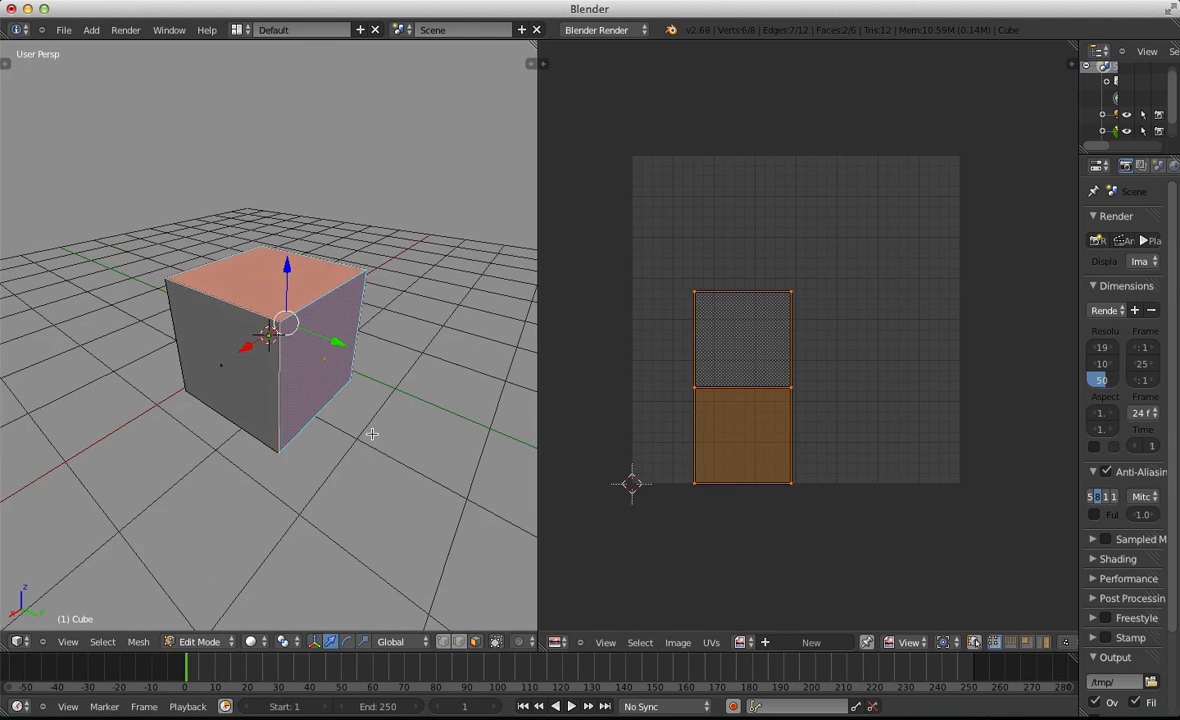
key("a")
key("a")
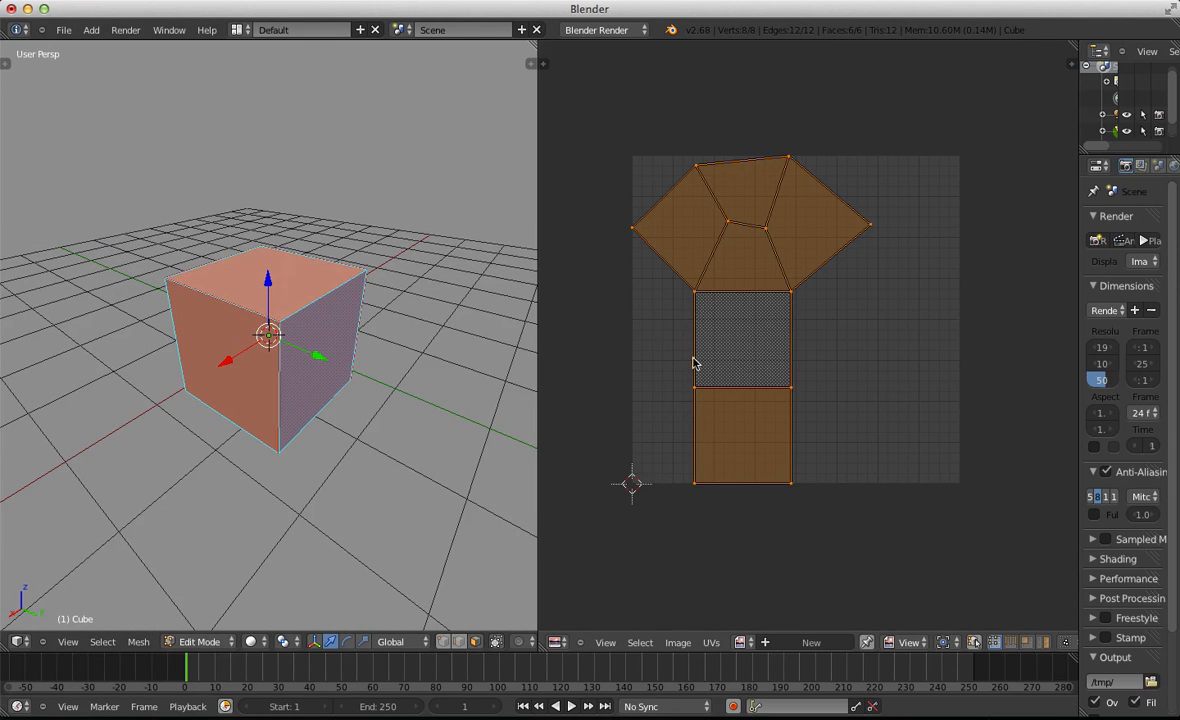
left_click(807, 268)
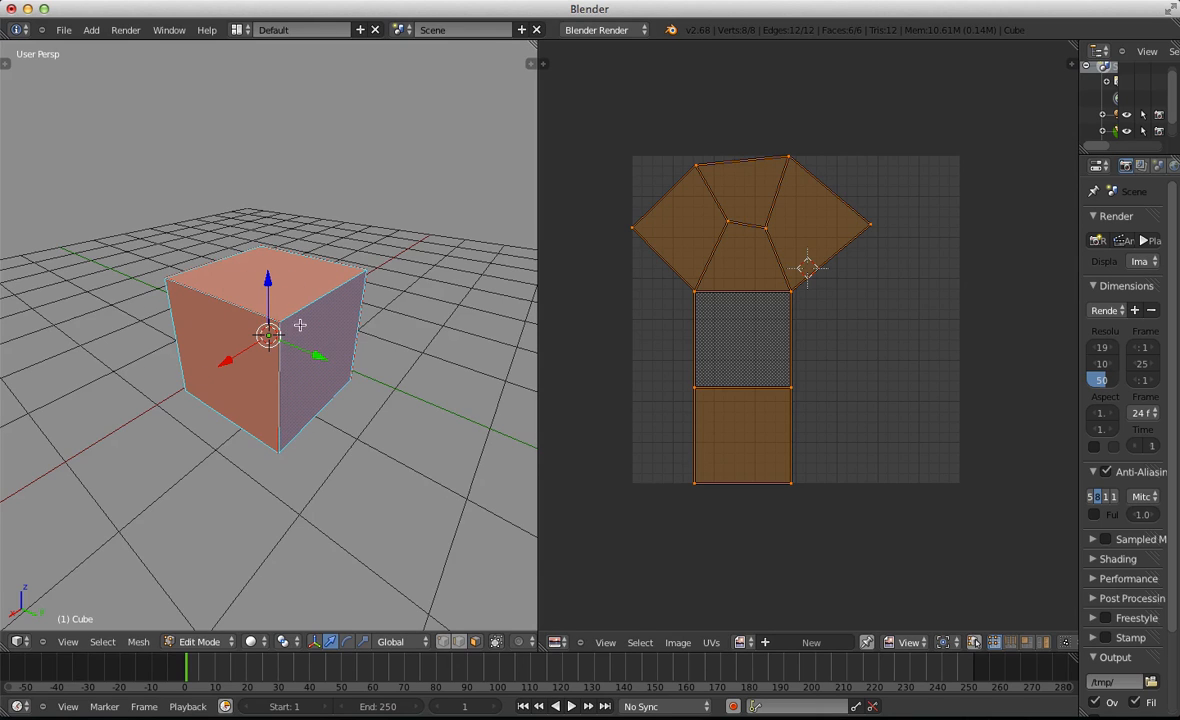
Clear the selection, inspect the marked seams in Edge select mode and return to Face select mode
middle_click_drag(277, 301, 302, 353)
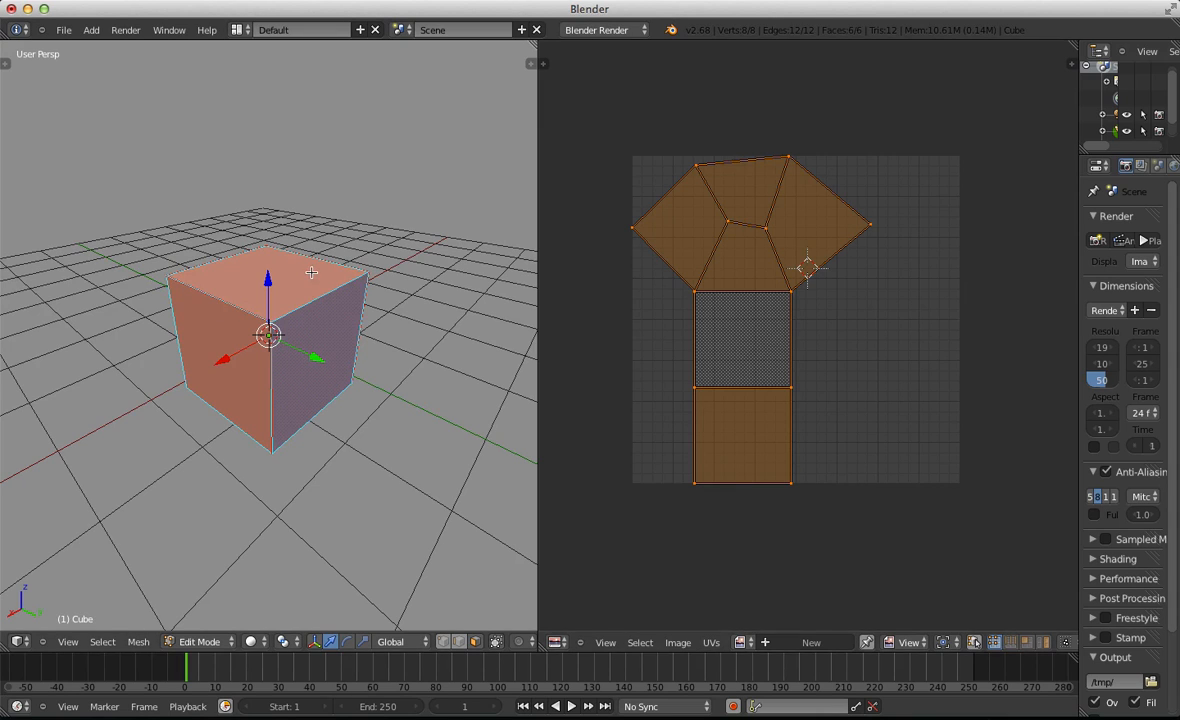
key("a")
key("ctrl+Tab")
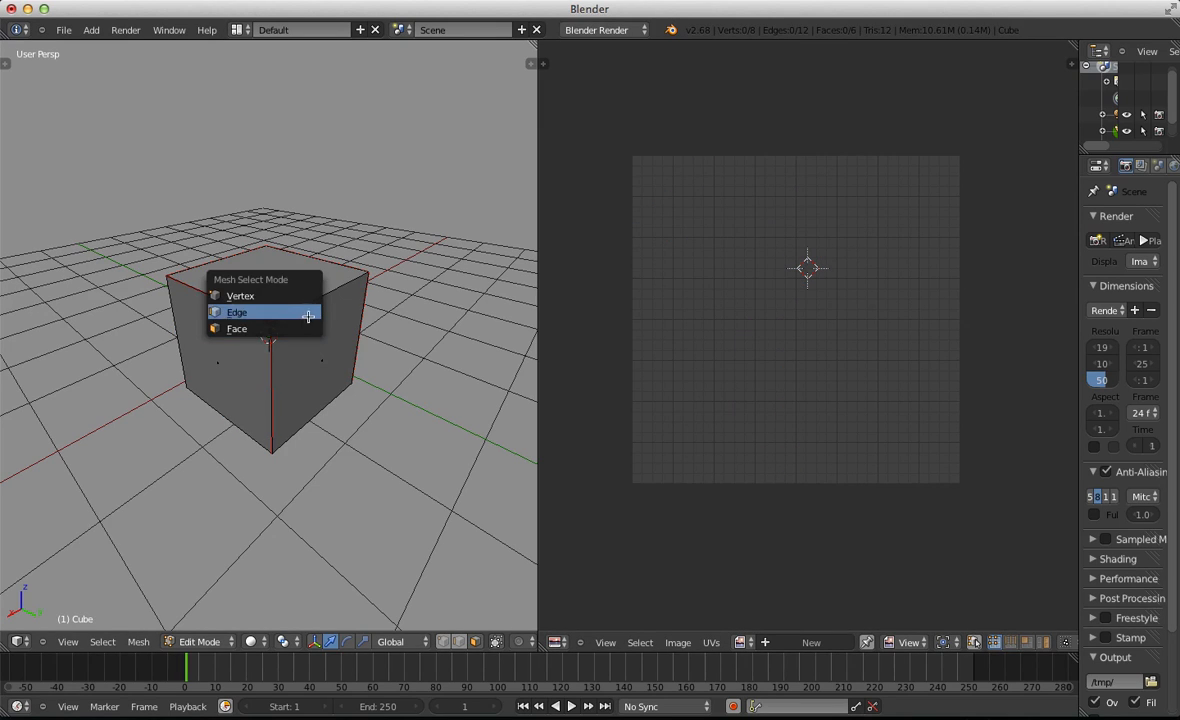
left_click(290, 308)
key("ctrl+Tab")
left_click(208, 373)
key("ctrl+Tab")
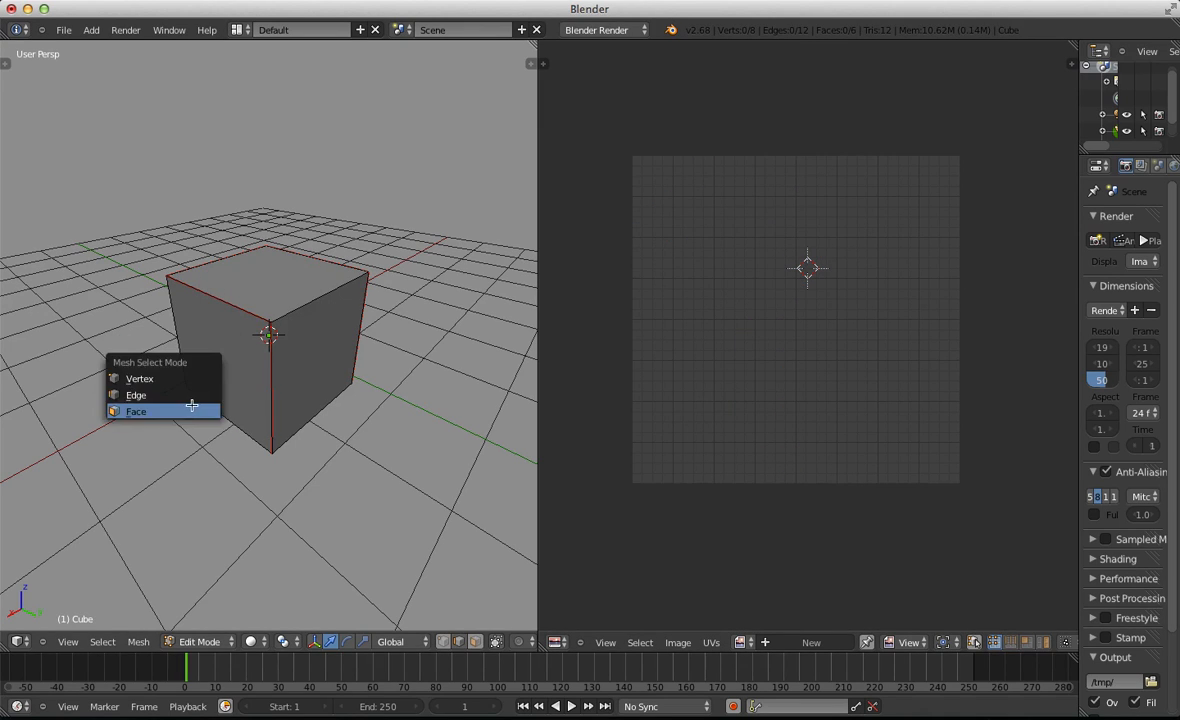
left_click(192, 408)
Select the cube's four side faces one after another to examine how they are laid out in the UV map
right_click(162, 388)
middle_click_drag(160, 387, 327, 384)
right_click(245, 390, "shift")
middle_click_drag(95, 413, 257, 396)
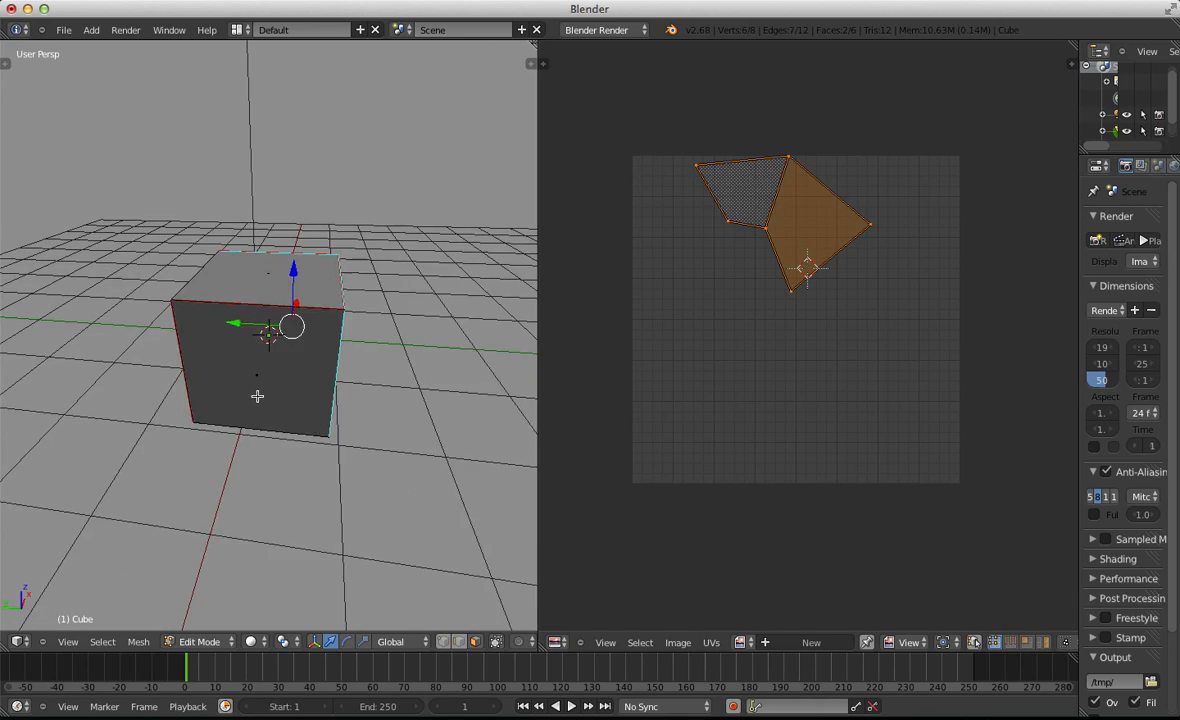
right_click(257, 396, "shift")
middle_click_drag(442, 402, 303, 332)
right_click(303, 332, "shift")
right_click(298, 348, "shift")
mouse_move(335, 481)
middle_mouse_down()
mouse_move(319, 390)
mouse_move(327, 461)
mouse_move(348, 477)
middle_mouse_up()
right_click(338, 369, "shift")
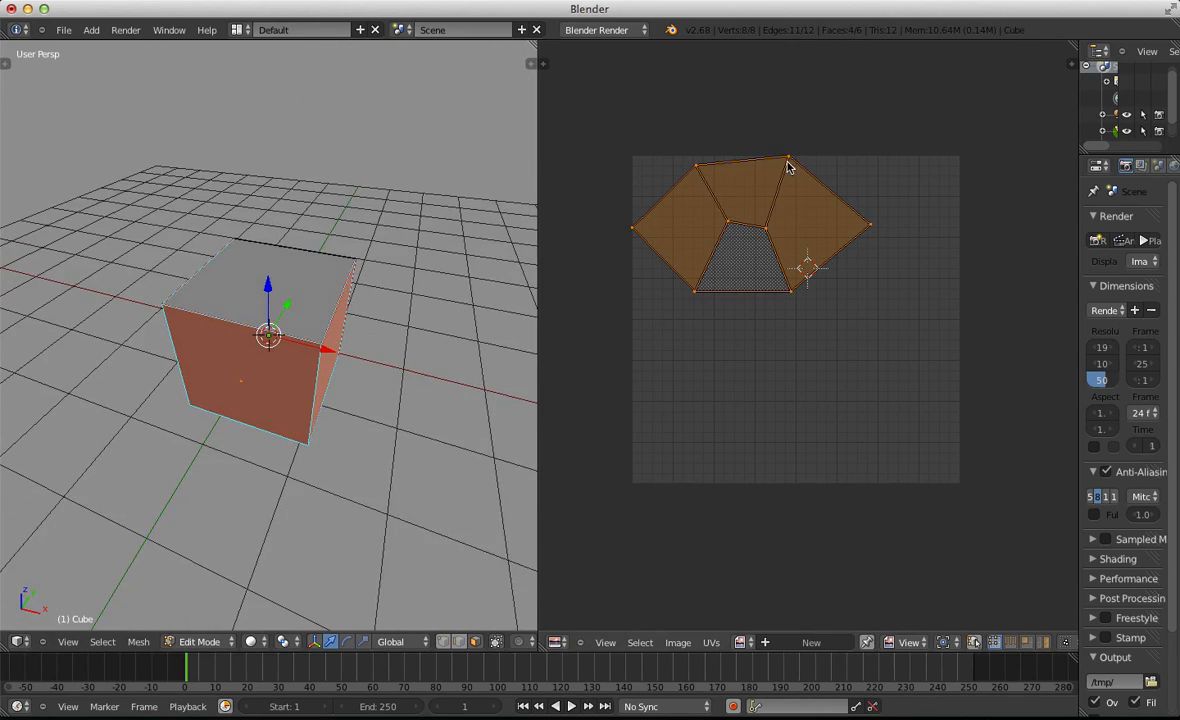
In Edge select mode, mark the cube's two remaining vertical edges as seams
key("ctrl+Tab")
left_click(242, 298)
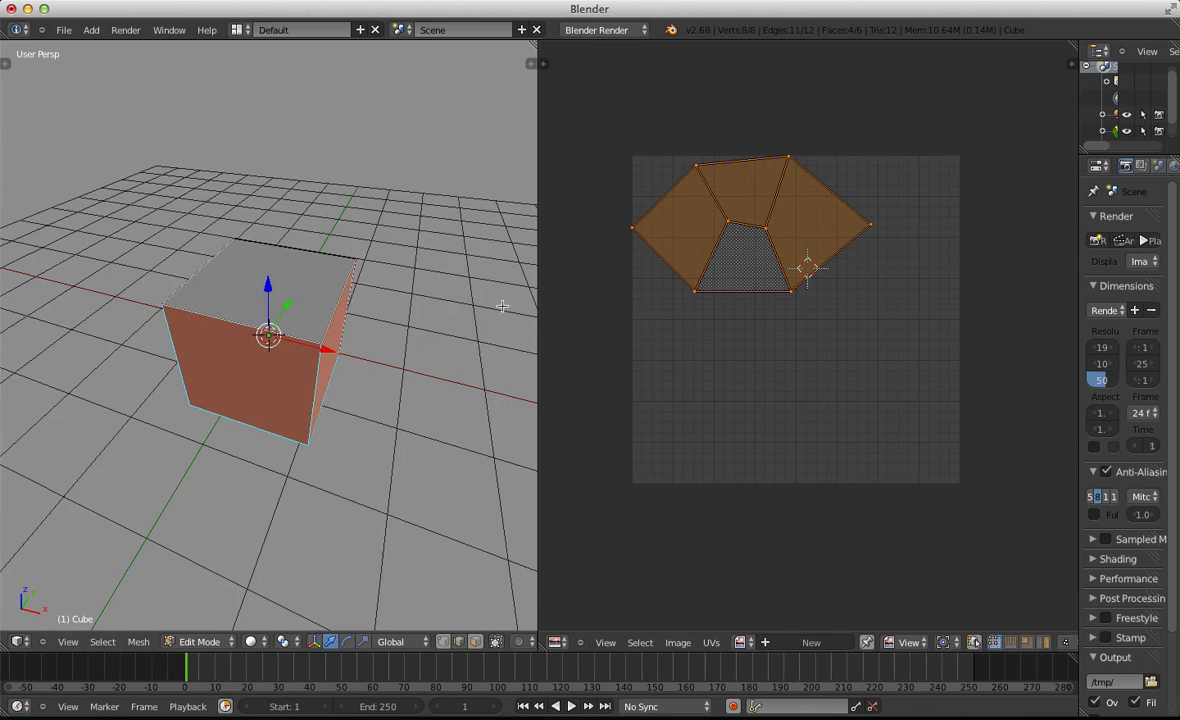
middle_click_drag(503, 305, 264, 277)
key("a")
middle_click_drag(163, 353, 343, 364)
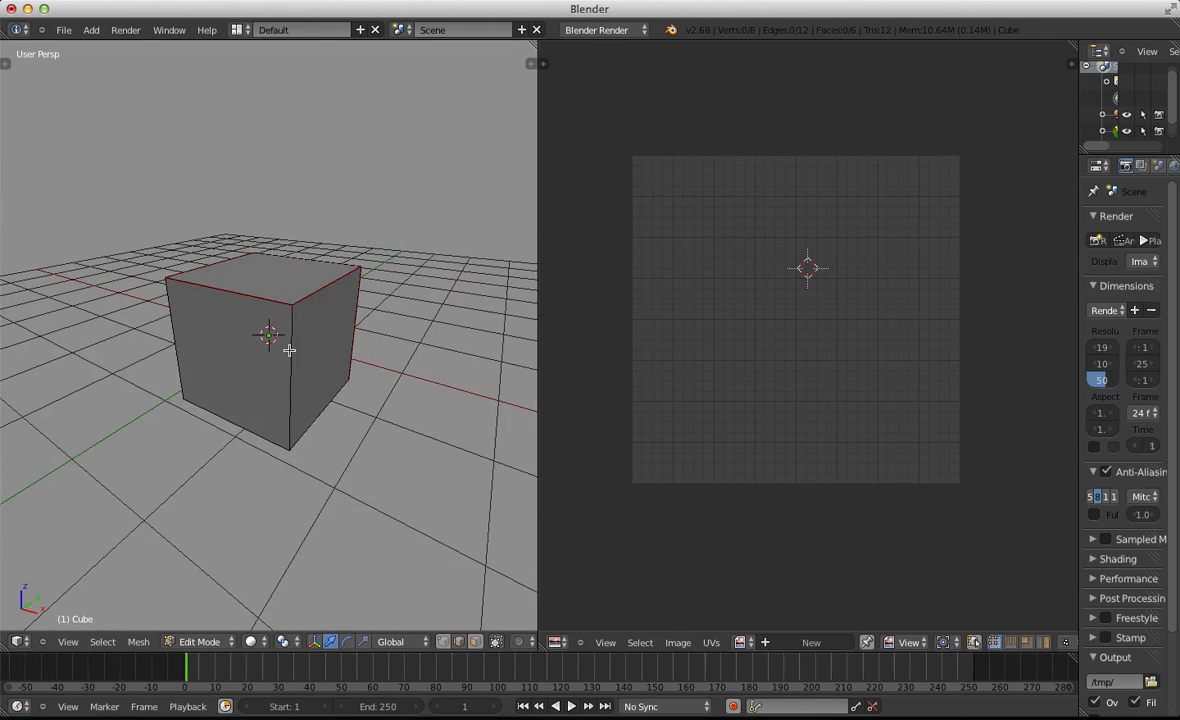
right_click(290, 350)
middle_click_drag(128, 376, 313, 369)
right_click(340, 330, "shift")
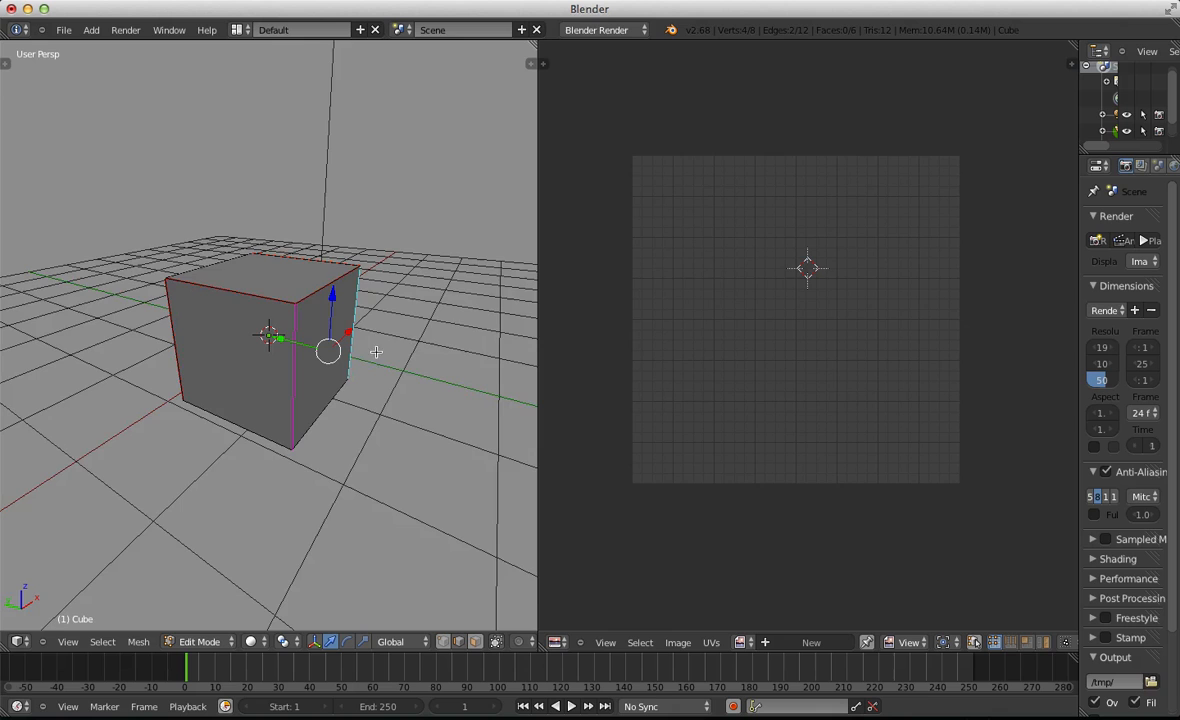
middle_click_drag(374, 345, 298, 324)
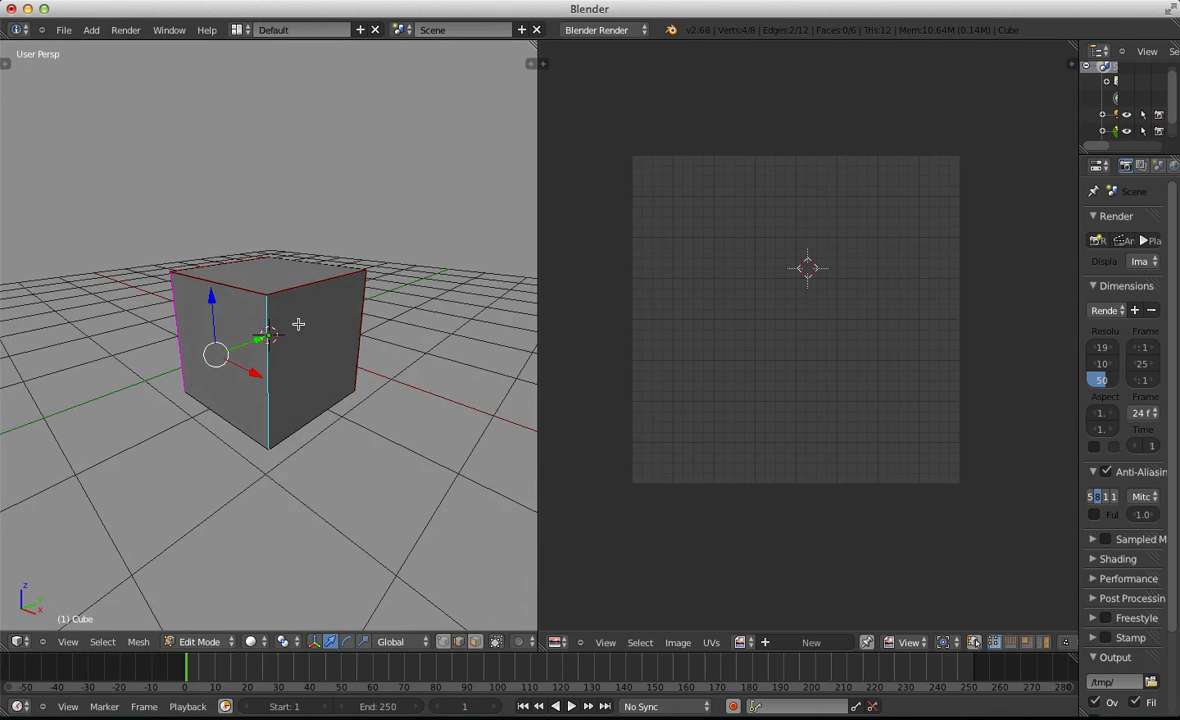
key("ctrl+e")
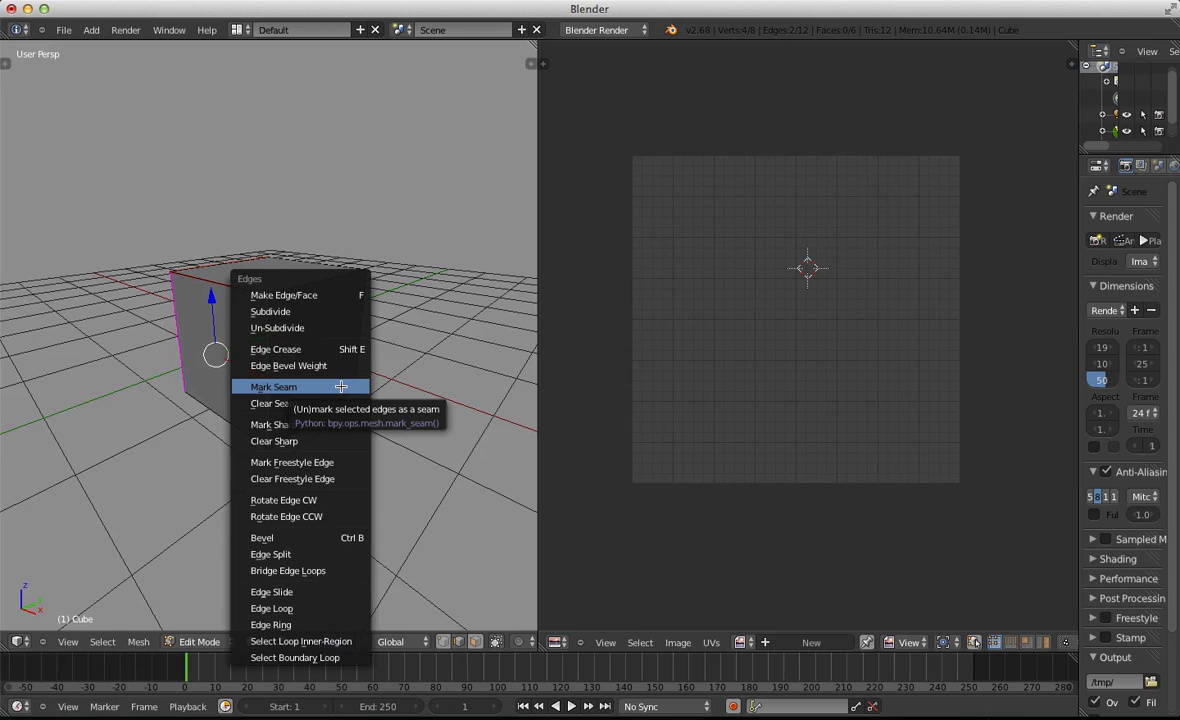
left_click(340, 387)
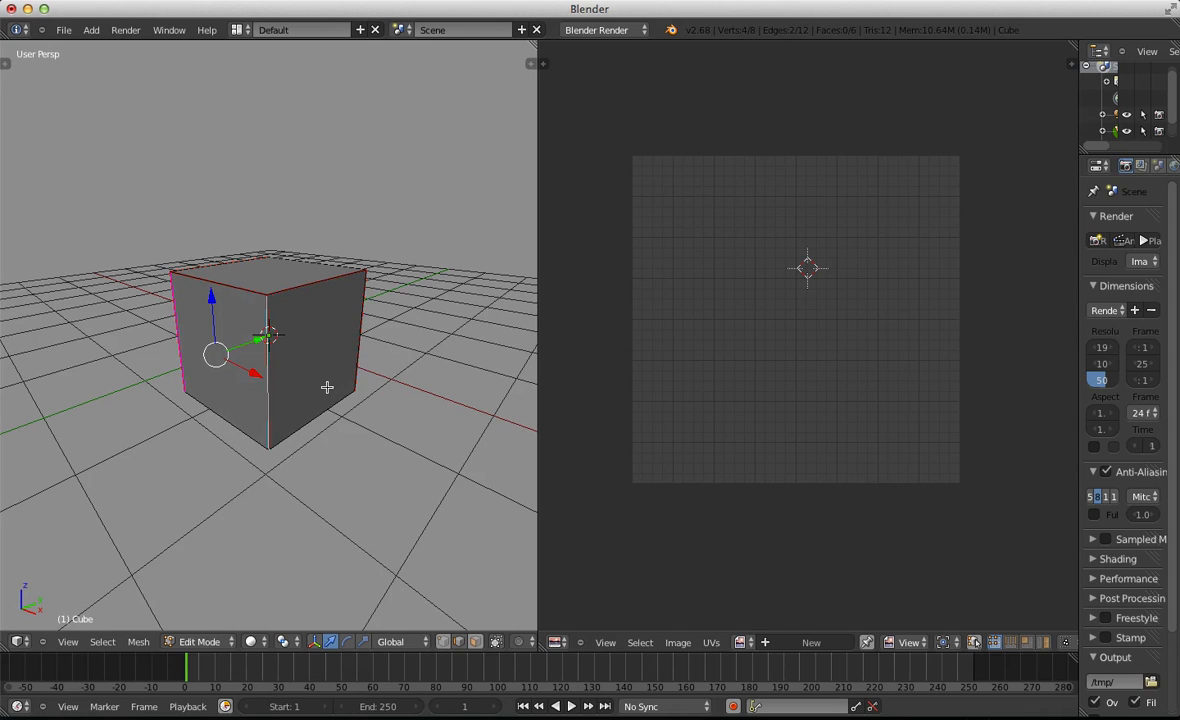
Select the whole cube and unwrap it with the added seams
key("a")
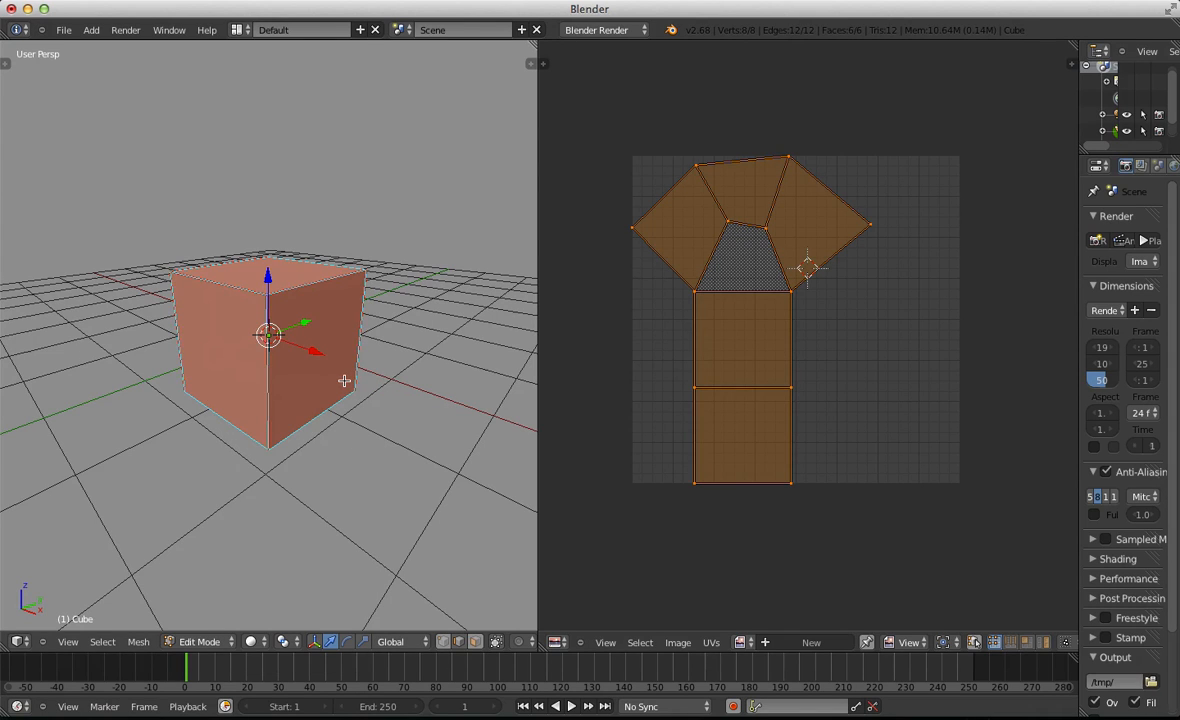
key("u")
left_click(343, 381)
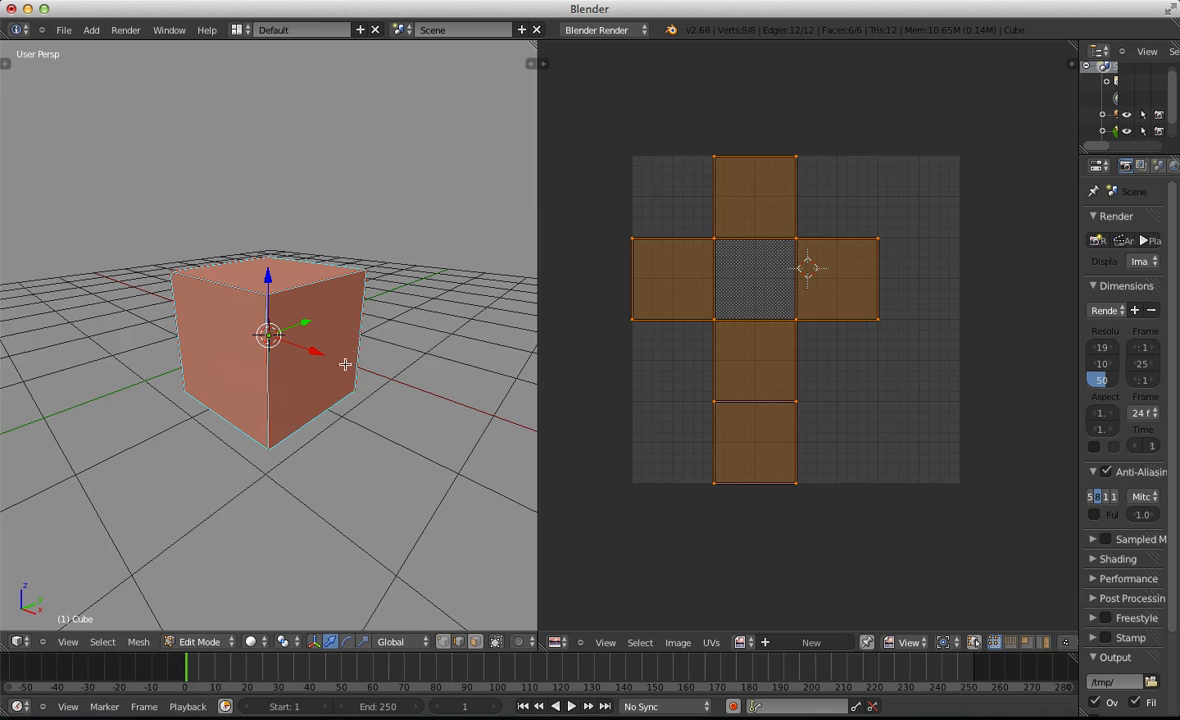
In Face select mode, select the bottom face and a neighbouring face to compare them with the UV layout, and reselect everything
key("a")
key("ctrl+Tab")
left_click(203, 412)
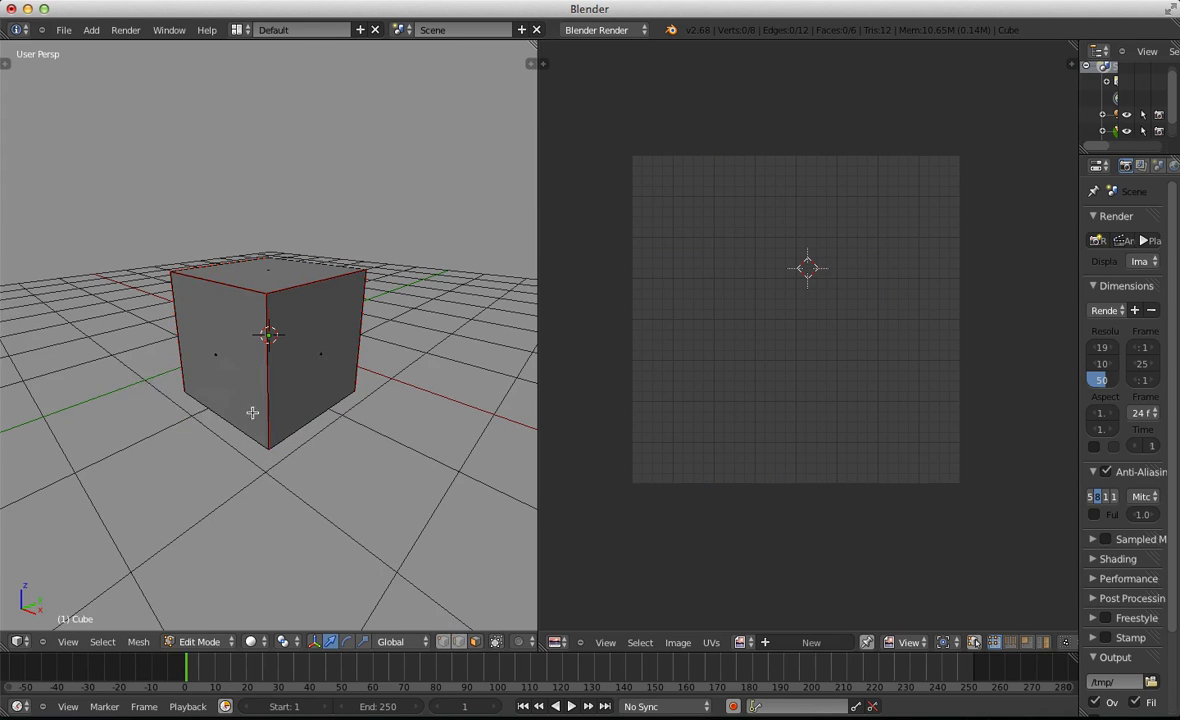
middle_click_drag(253, 411, 296, 272)
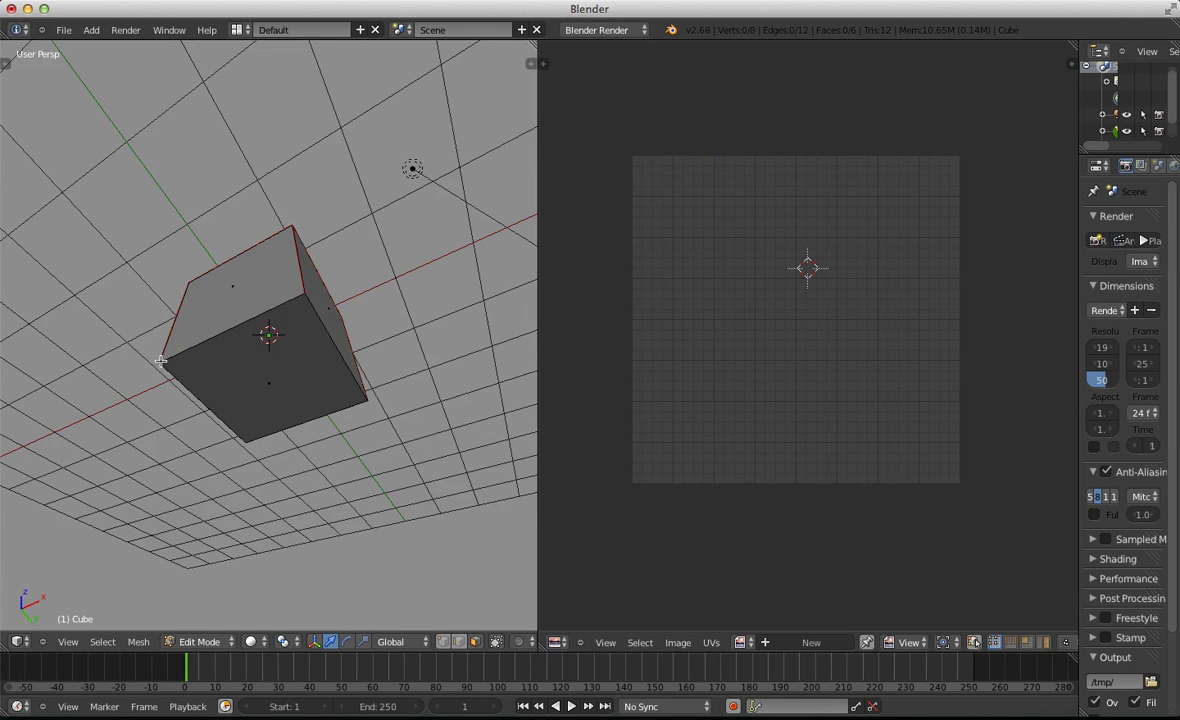
right_click(270, 327)
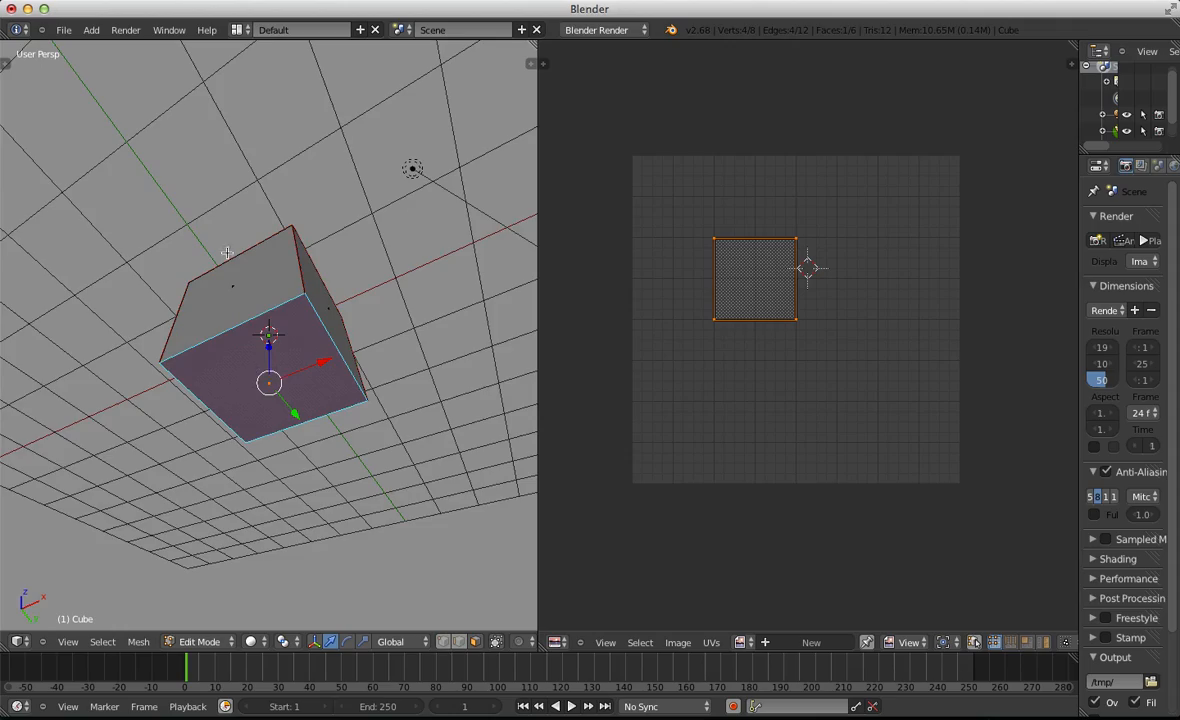
middle_click_drag(210, 233, 219, 258)
mouse_move(237, 346)
middle_mouse_down()
mouse_move(342, 332)
mouse_move(406, 464)
mouse_move(450, 371)
mouse_move(366, 341)
mouse_move(311, 377)
mouse_move(237, 364)
middle_mouse_up()
right_click(311, 377, "shift")
key("a")
key("a")
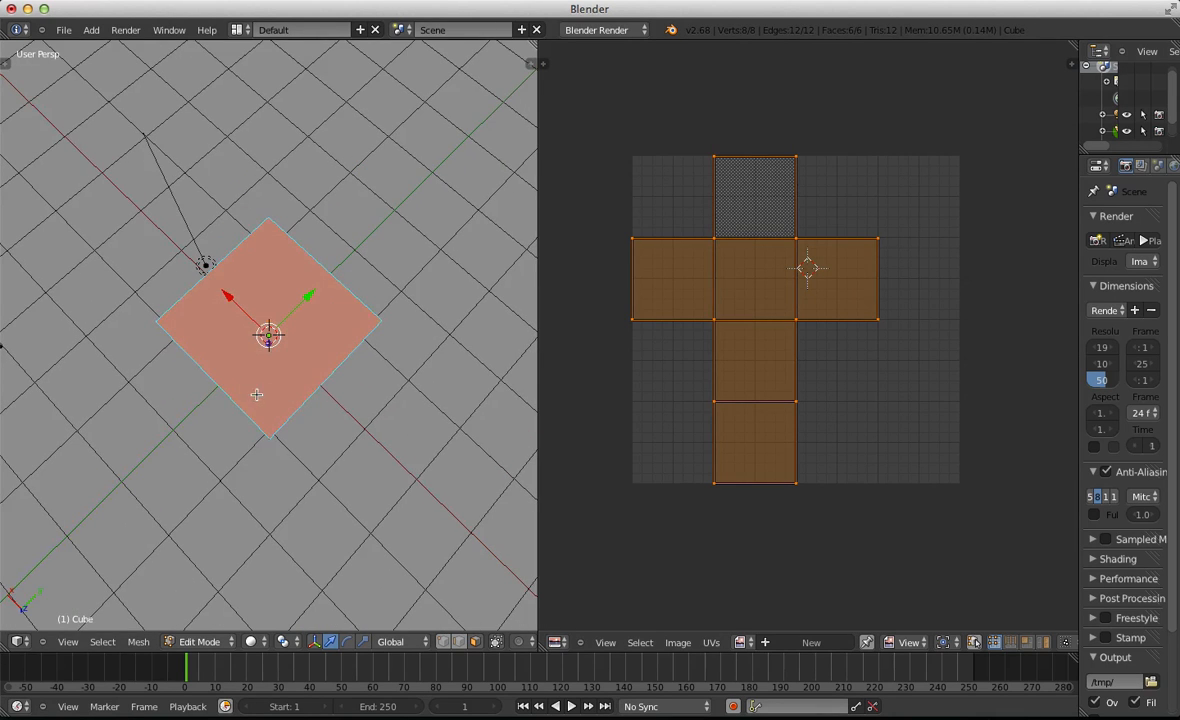
Select only the bottom face to locate its square in the UV layout, and reselect the whole cube
key("a")
right_click(263, 337)
key("a")
key("a")
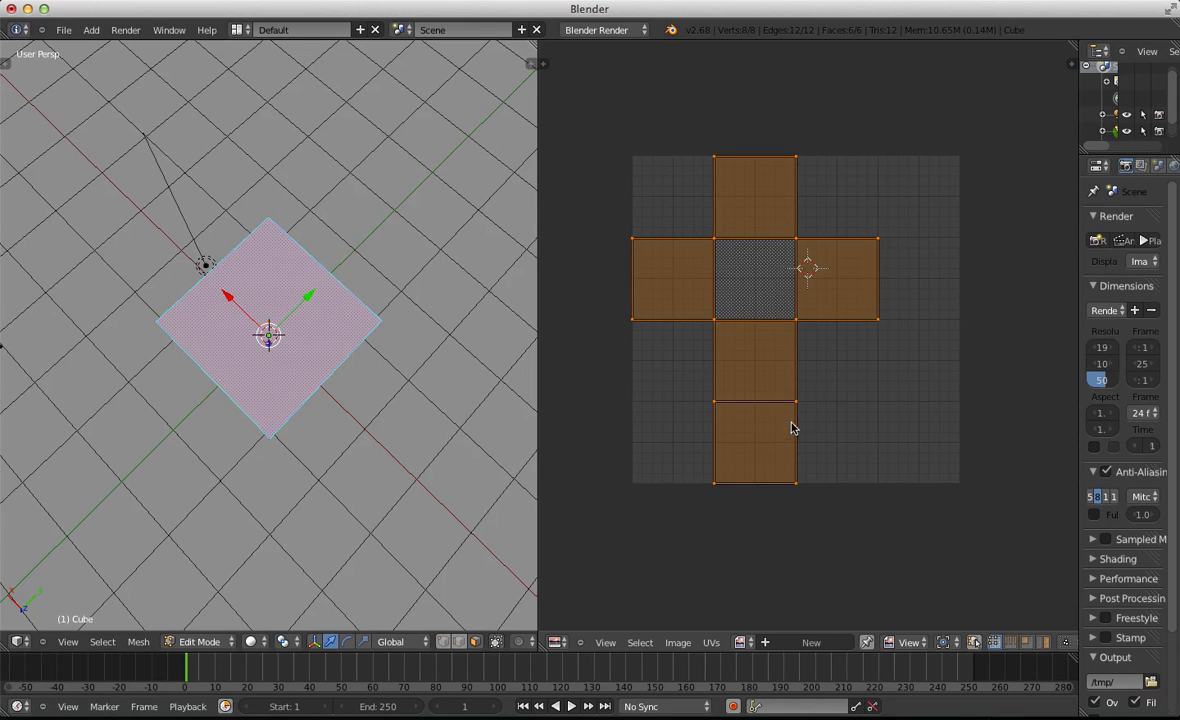
Create a new blank 1024 × 1024 image named MaTexture behind the UV layout and fit it in view
middle_click_drag(247, 233, 303, 466)
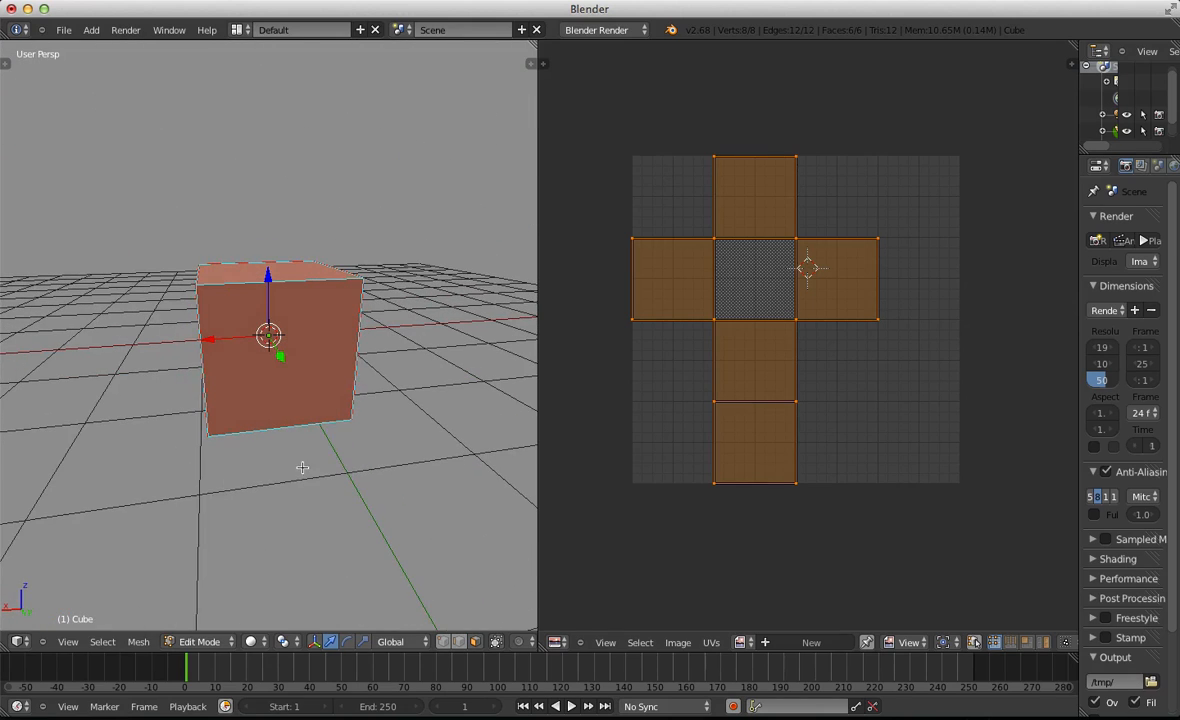
scroll(743, 376, "down", 3)
scroll(743, 376, "up", 4)
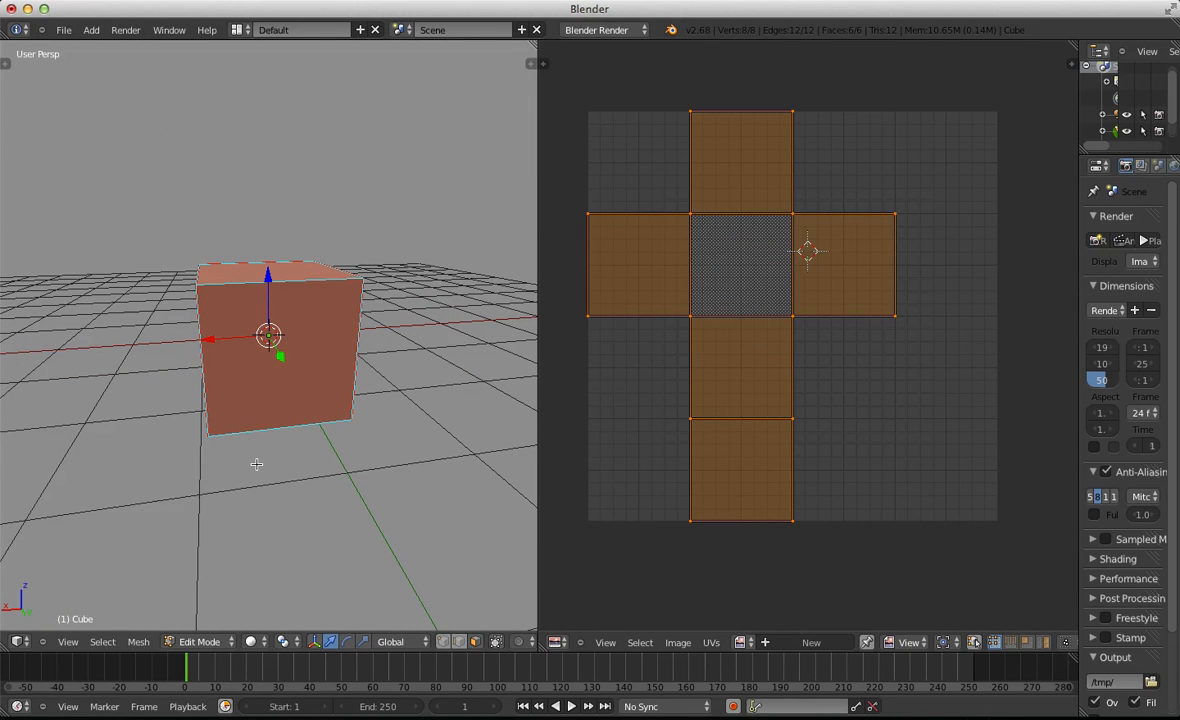
scroll(241, 389, "down", 2)
middle_click_drag(400, 440, 382, 481)
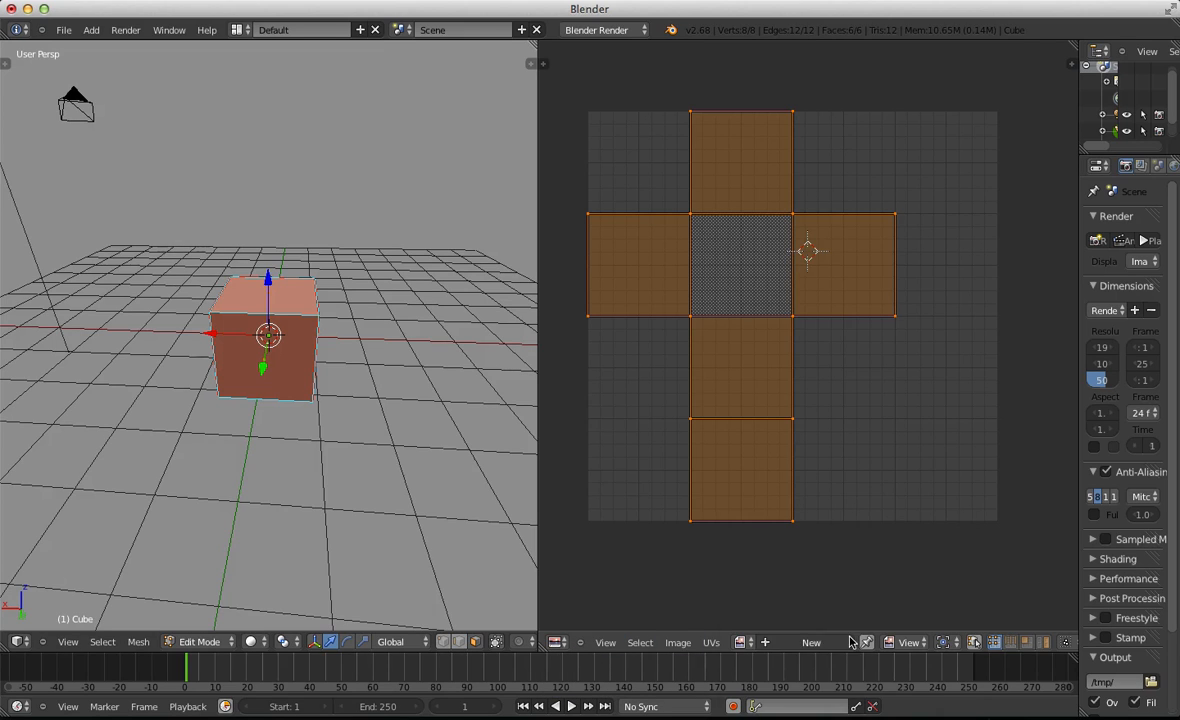
left_click(811, 642)
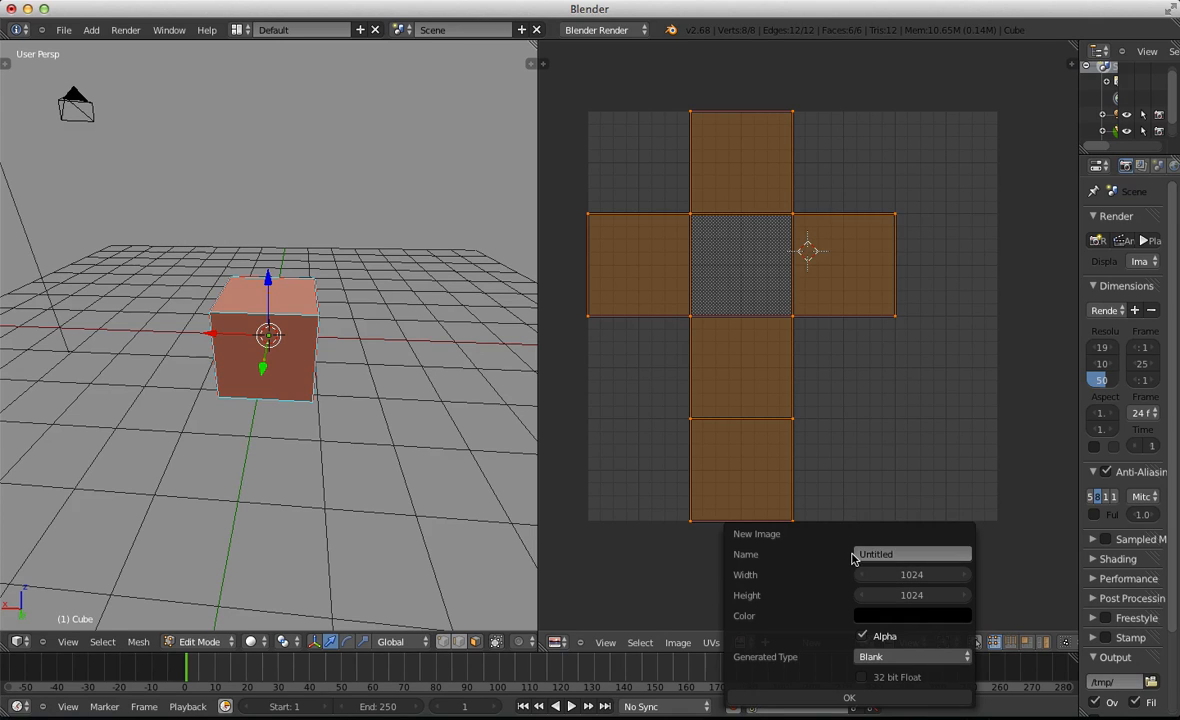
left_click(884, 553)
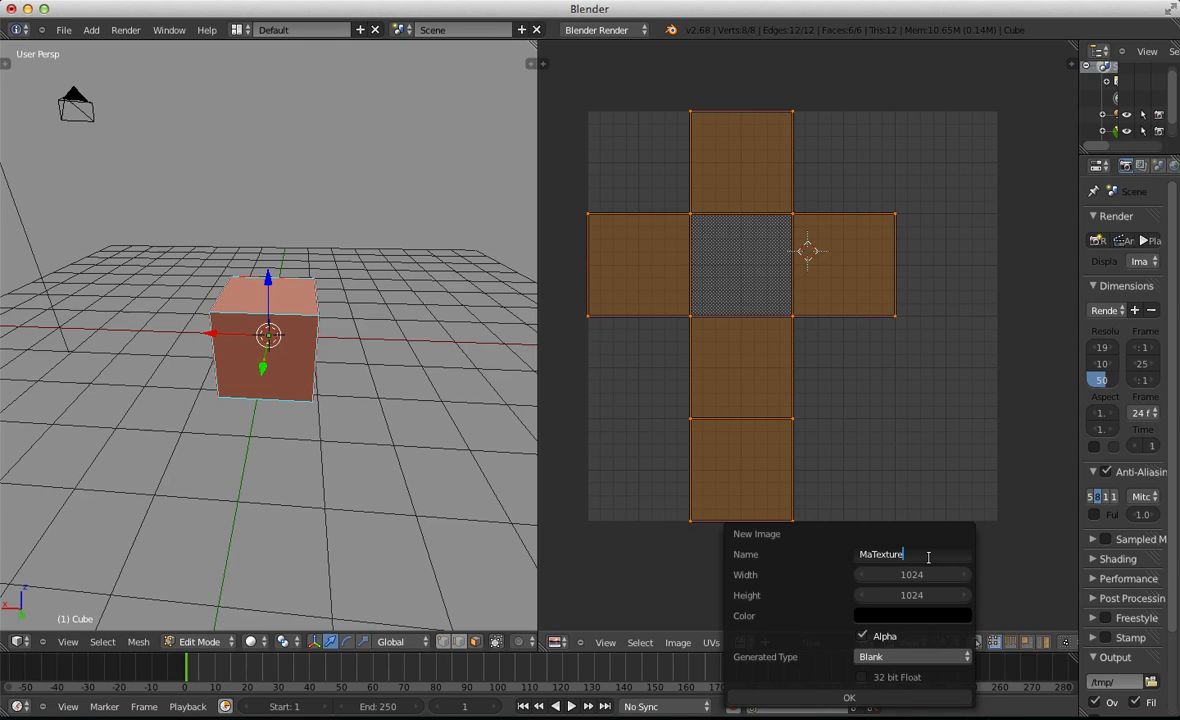
left_click(849, 697)
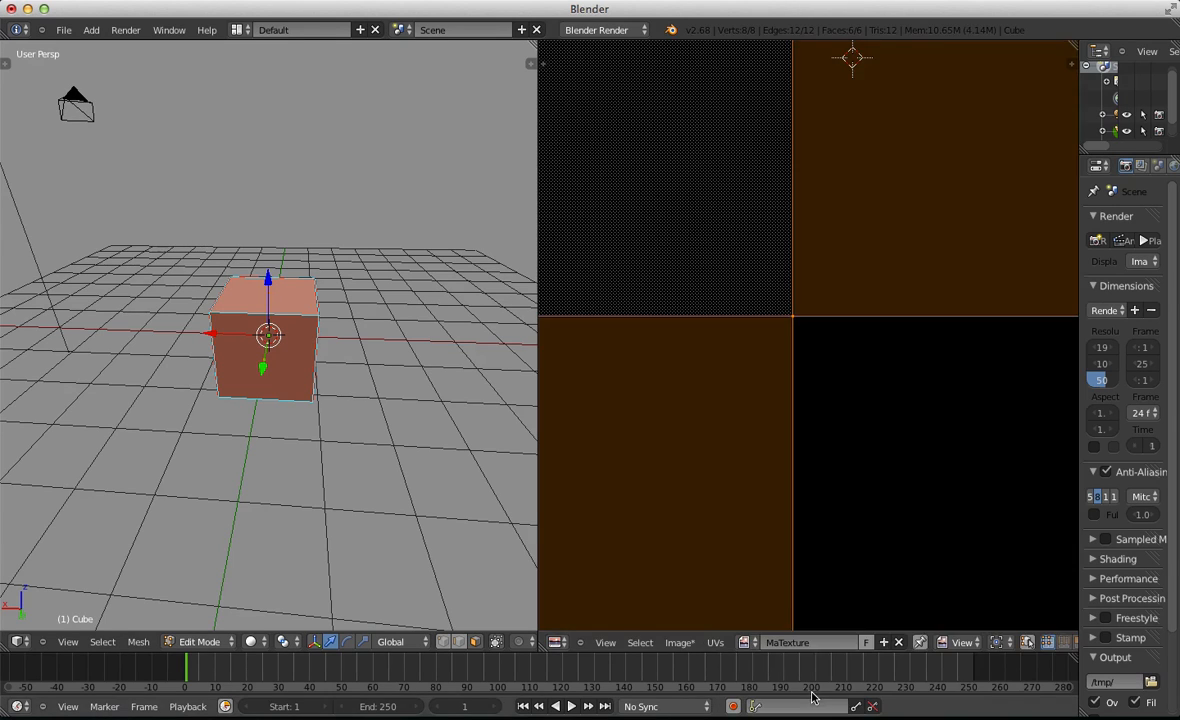
key("Home")
scroll(908, 307, "up", 4)
scroll(888, 335, "down", 8)
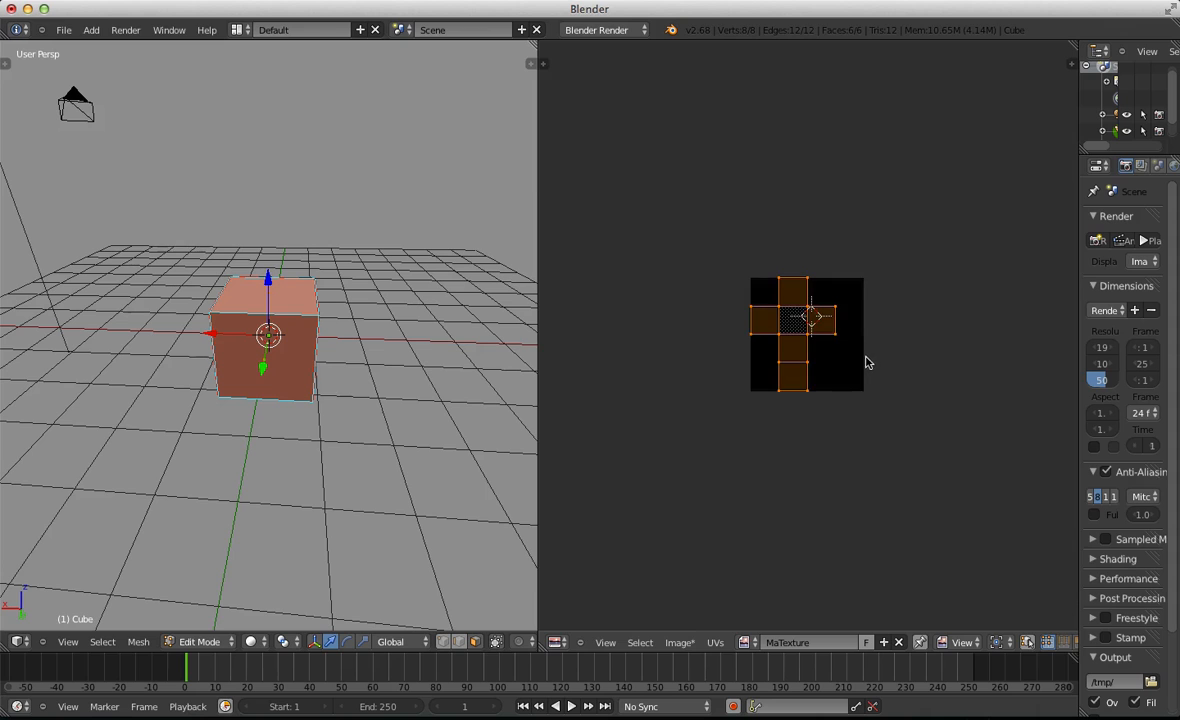
scroll(900, 250, "up", 7)
scroll(805, 316, "down", 3)
scroll(790, 250, "up", 3)
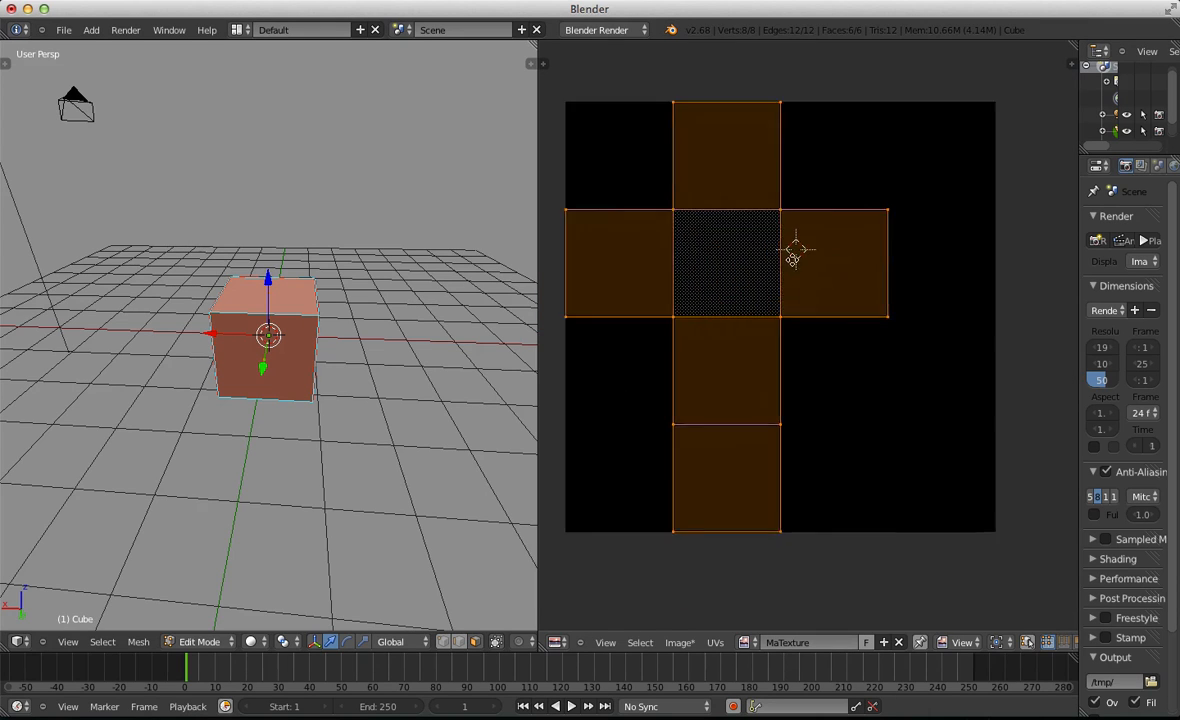
scroll(851, 417, "down", 1)
scroll(785, 385, "down", 6)
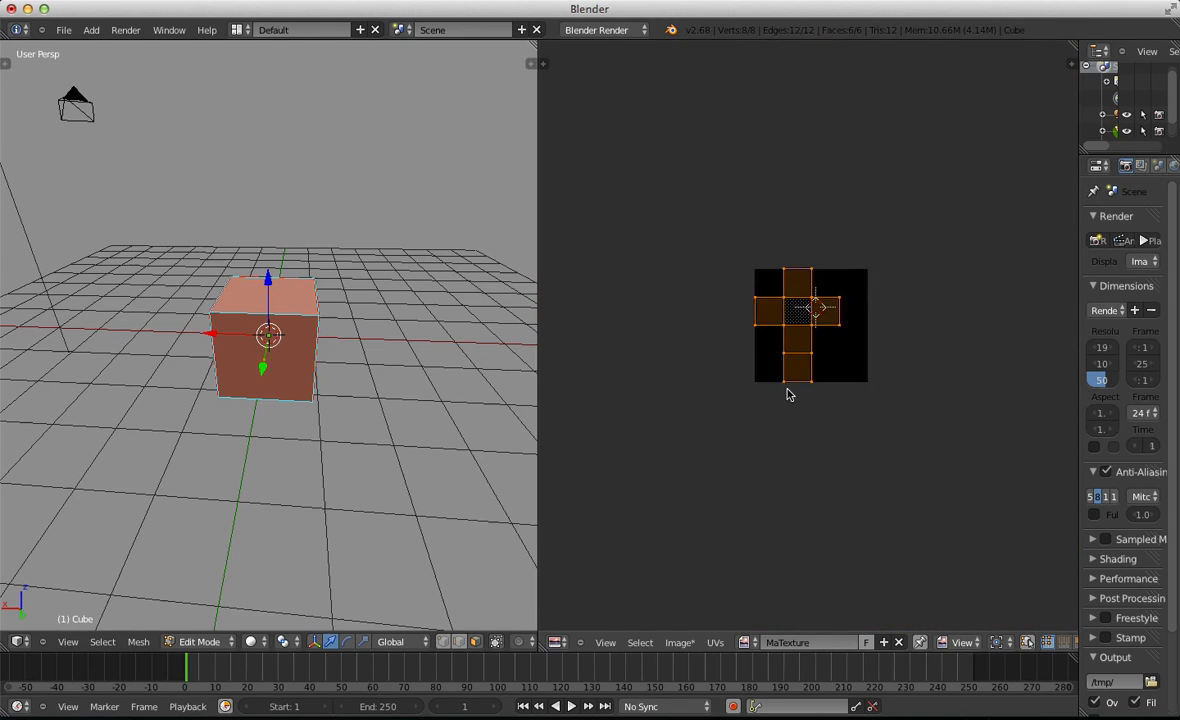
scroll(795, 365, "up", 4)
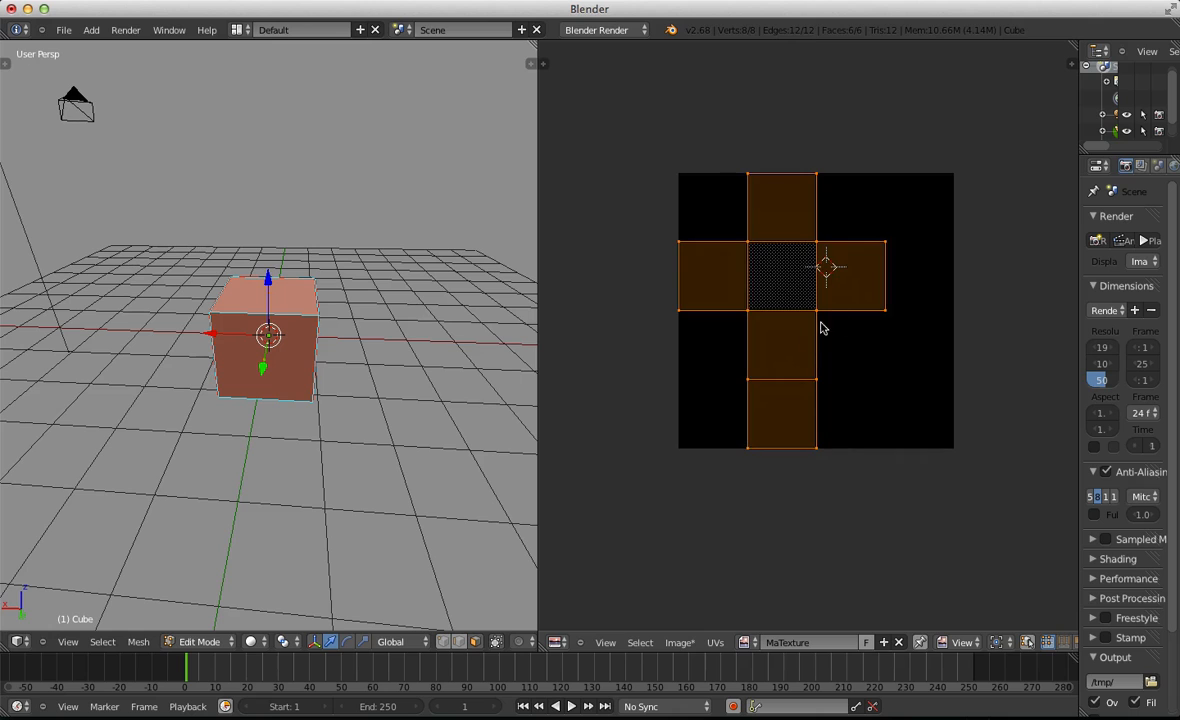
middle_click_drag(824, 327, 956, 330)
Deselect all UVs, box-select the leftmost square of the UV cross and try to move it
key("a")
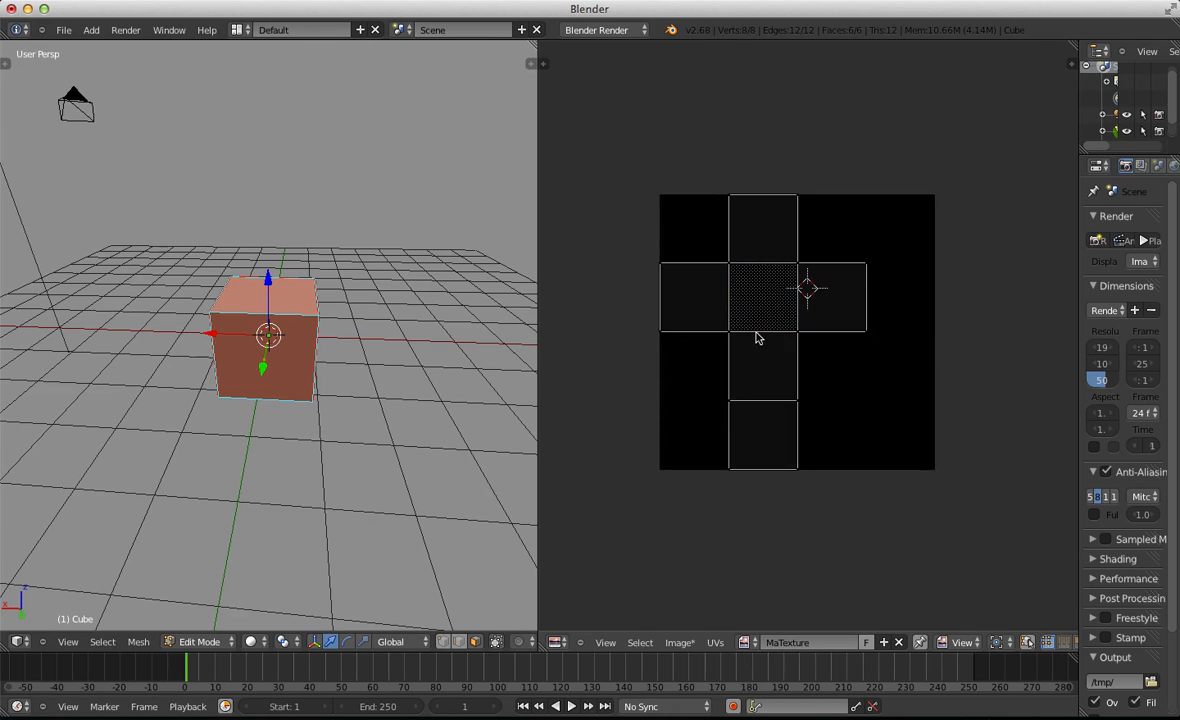
key("a")
key("a")
key("a")
key("a")
scroll(809, 308, "up", 1)
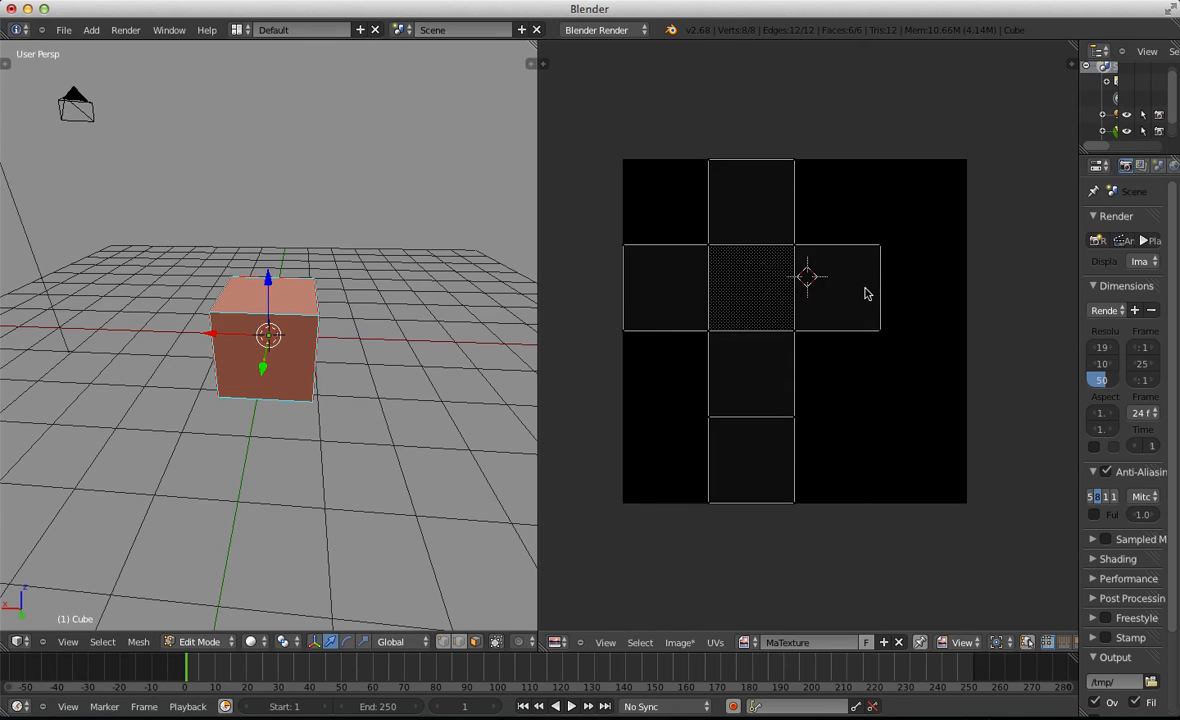
key("b")
left_click_drag(856, 285, 917, 374)
key("g")
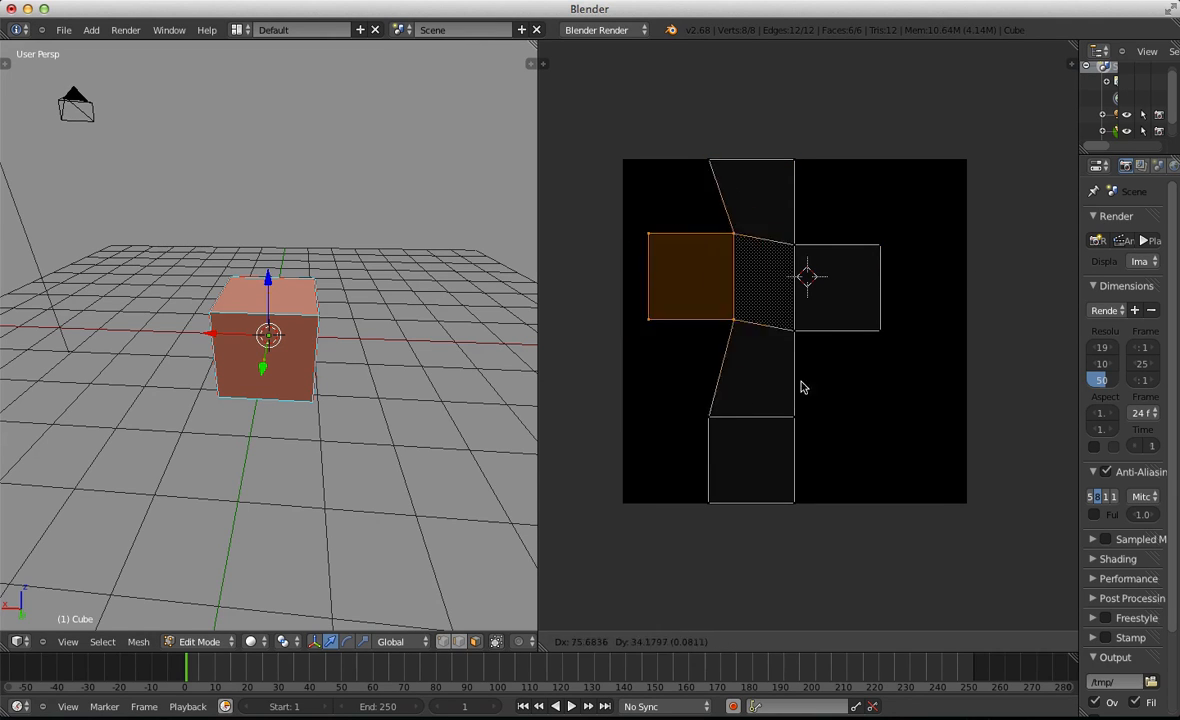
key("Escape")
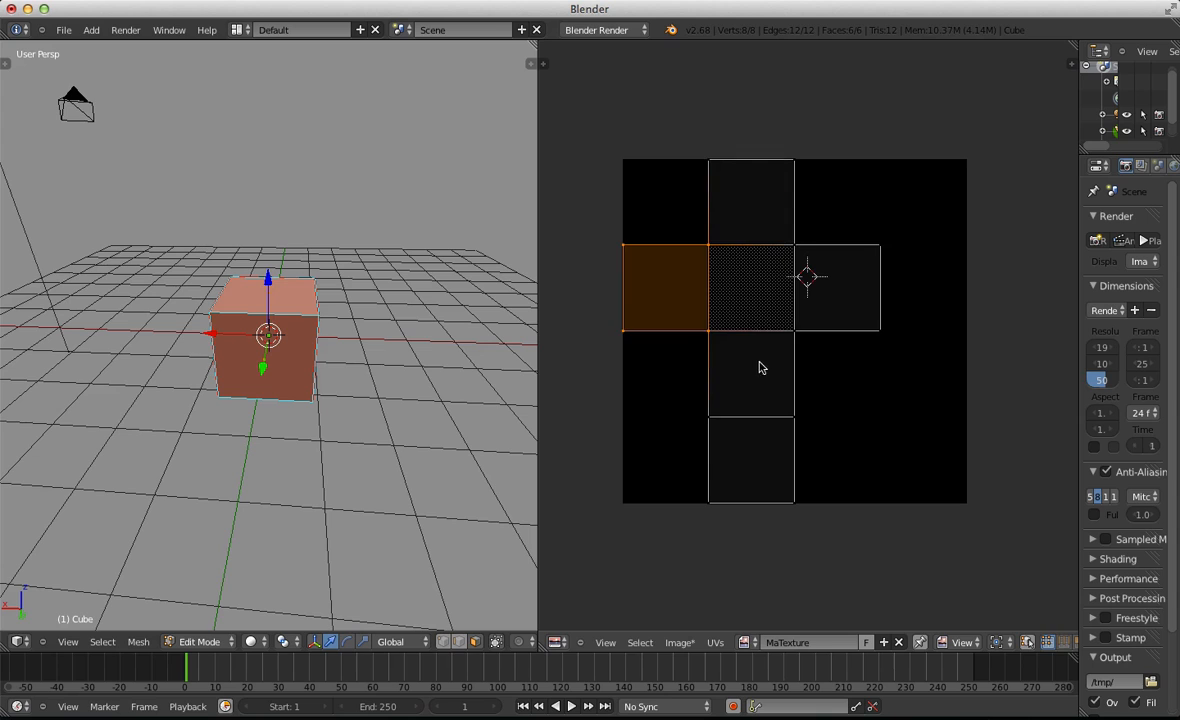
key("g")
key("Escape")
Try to rotate the leftmost UV square, and deselect all UVs
key("r")
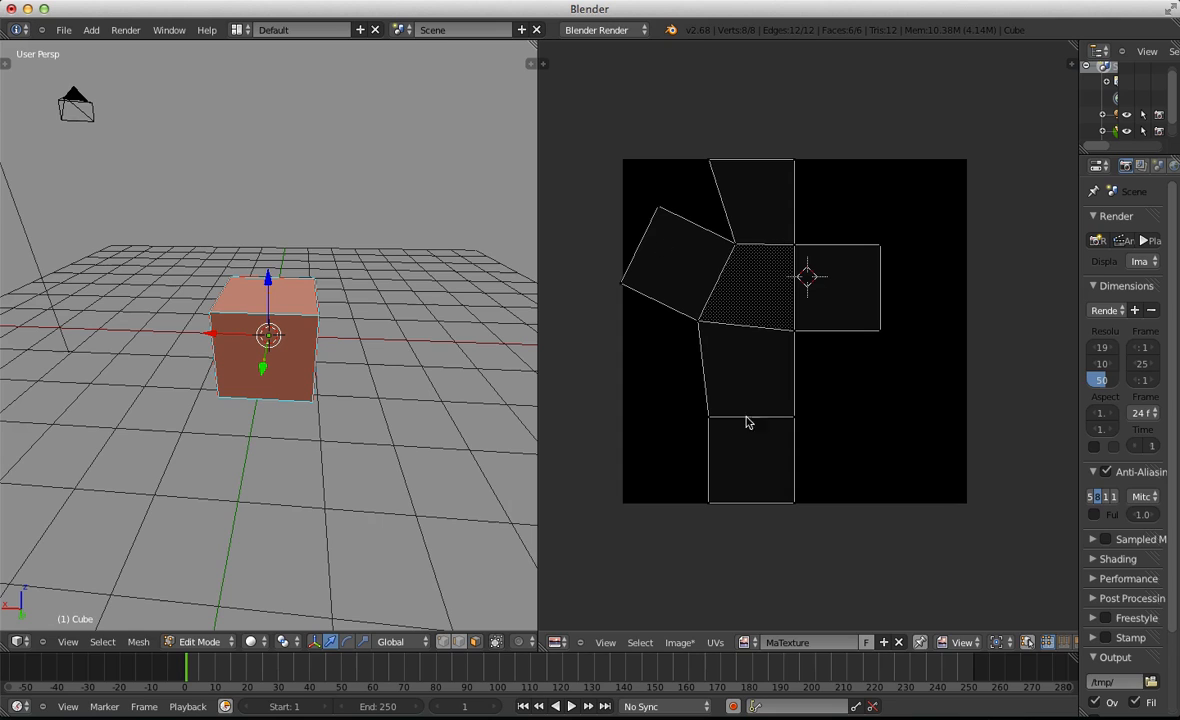
key("Escape")
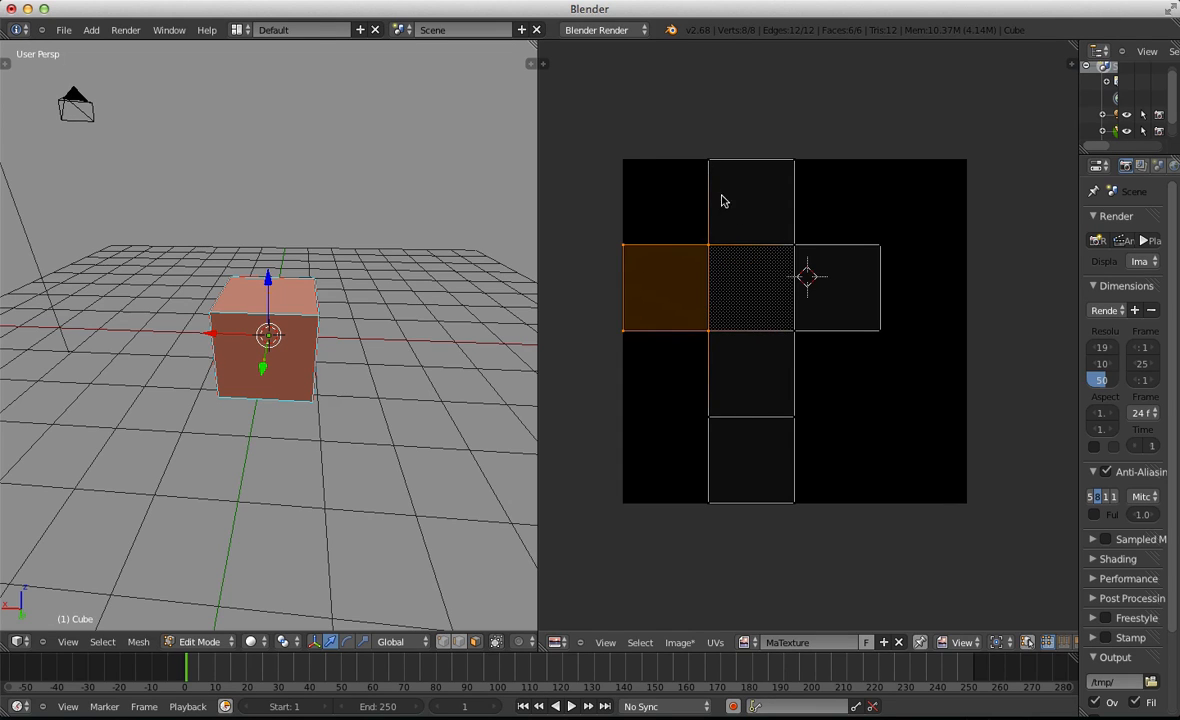
key("a")
scroll(891, 310, "up", 2)
scroll(884, 314, "down", 1)
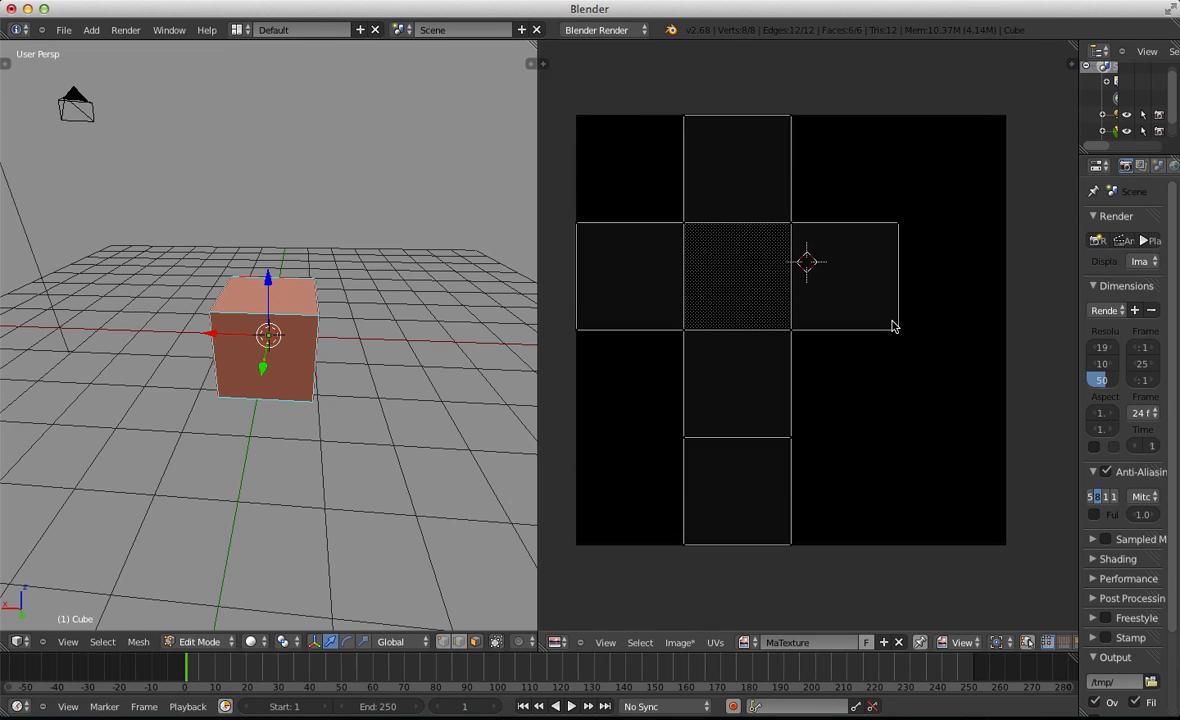
Switch the cube to Object Mode and set the viewport shading to Texture to inspect it from several sides
key("Tab")
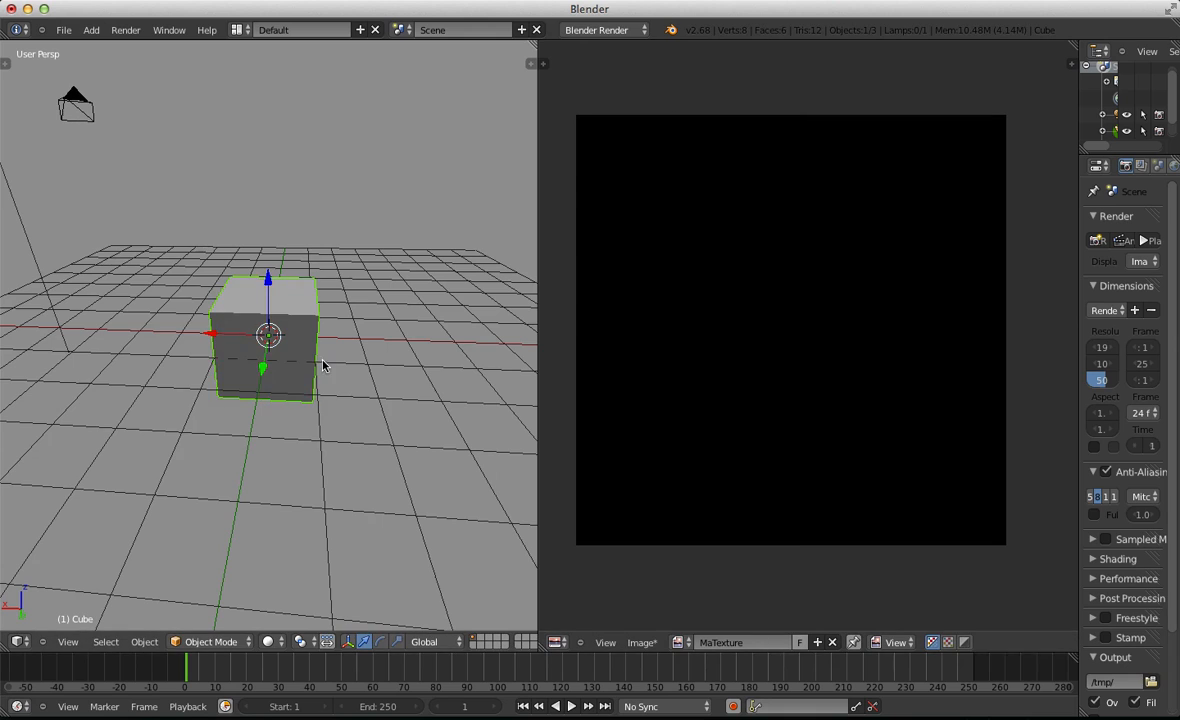
middle_click_drag(300, 340, 258, 368)
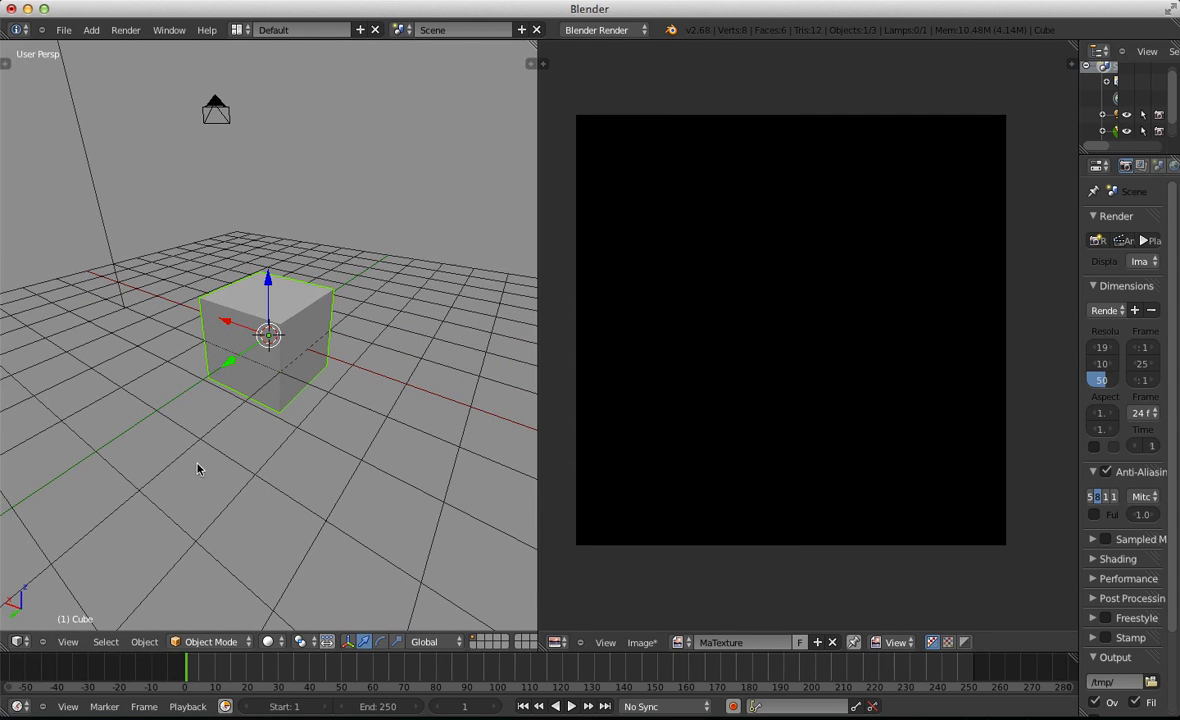
left_click(276, 643)
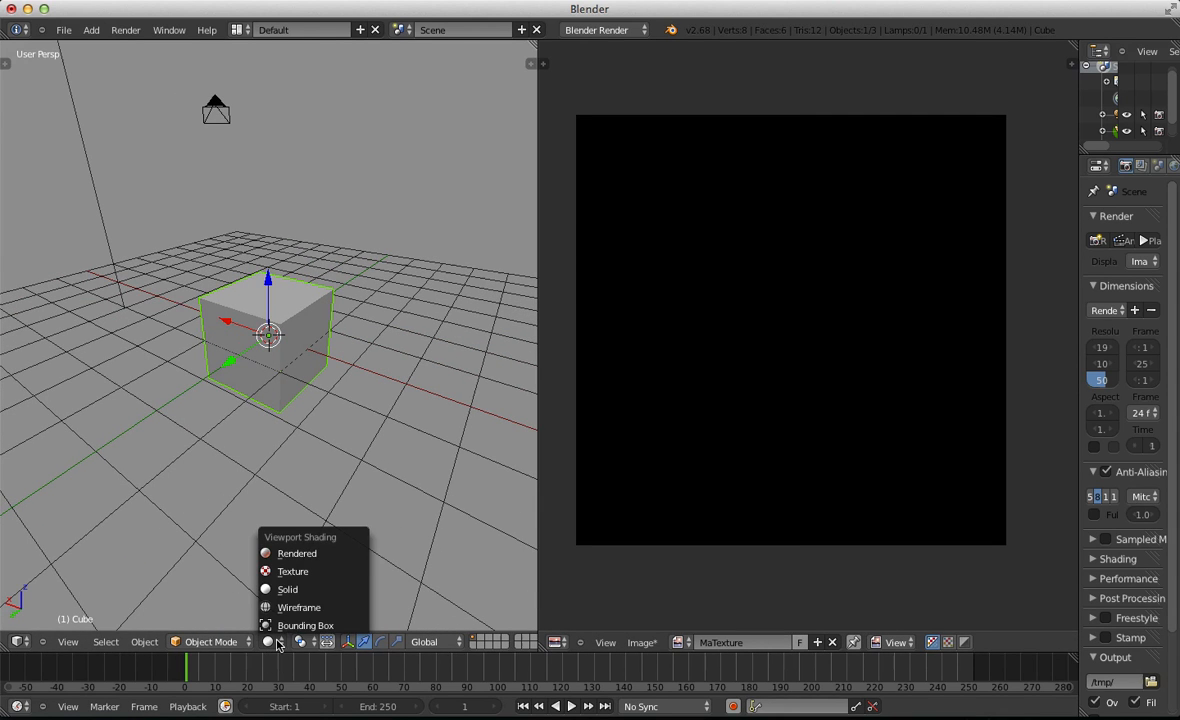
left_click(295, 574)
mouse_move(295, 582)
middle_mouse_down()
mouse_move(311, 550)
mouse_move(346, 298)
middle_mouse_up()
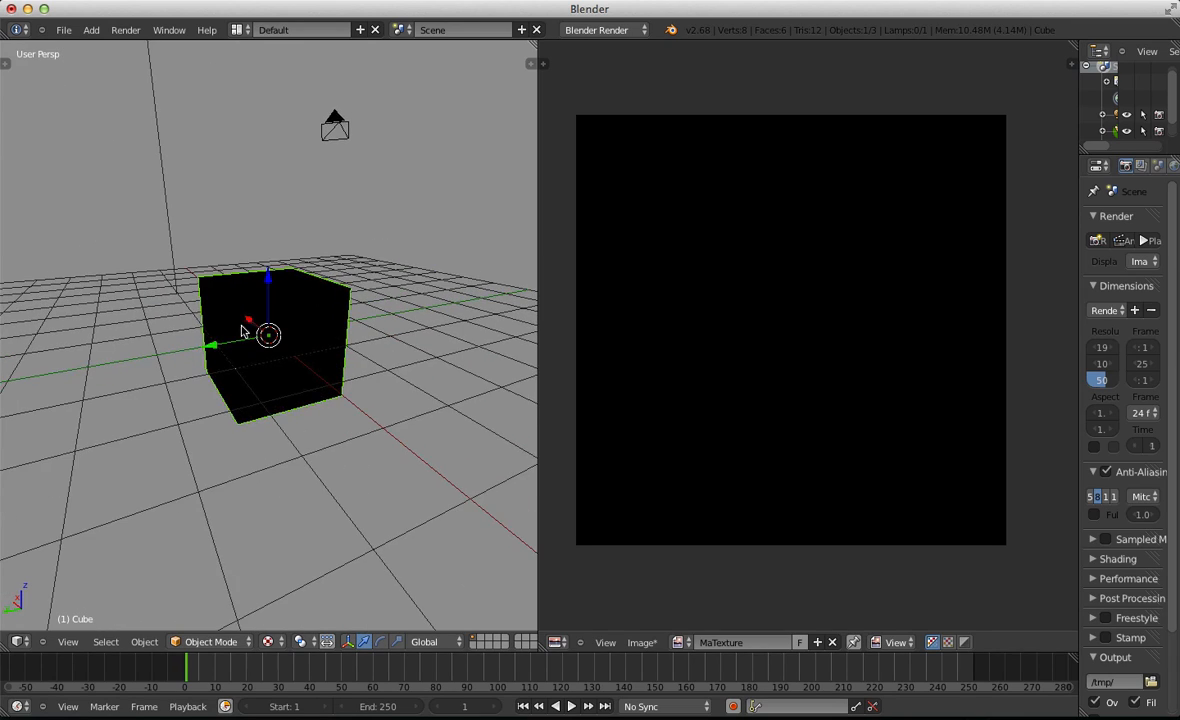
middle_click_drag(241, 331, 450, 470)
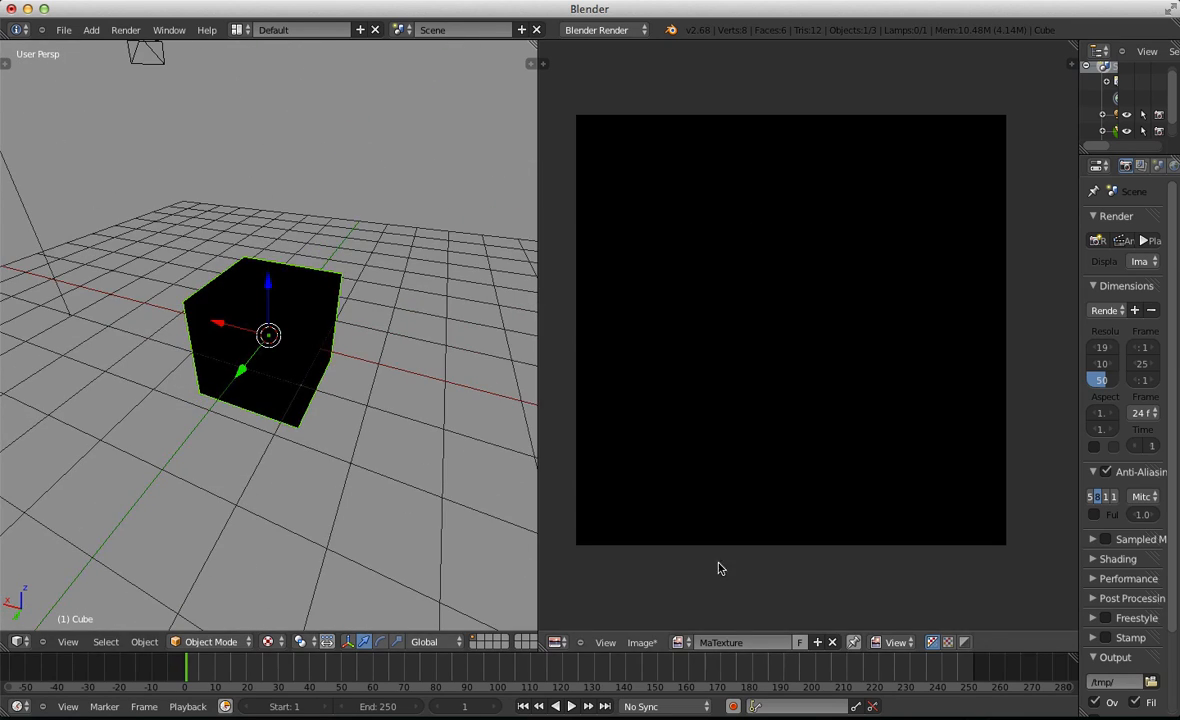
Toggle between Edit Mode and Object Mode to compare the UV layout's display, ending in Edit Mode
key("Tab")
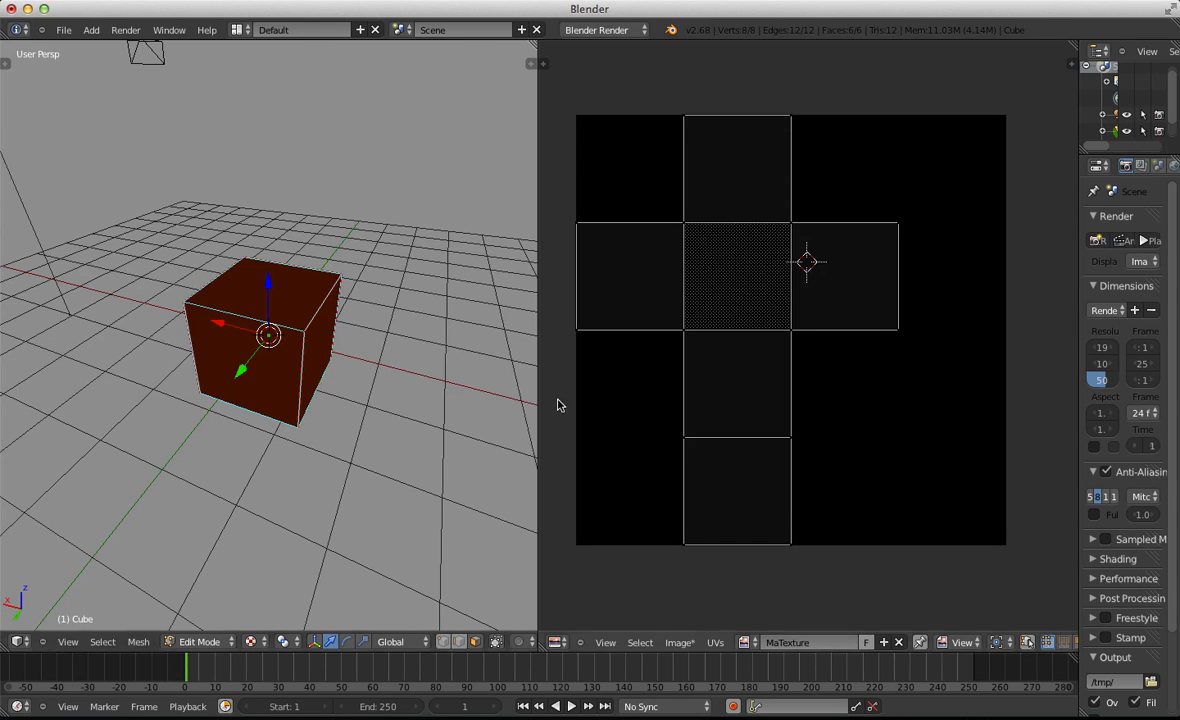
key("Tab")
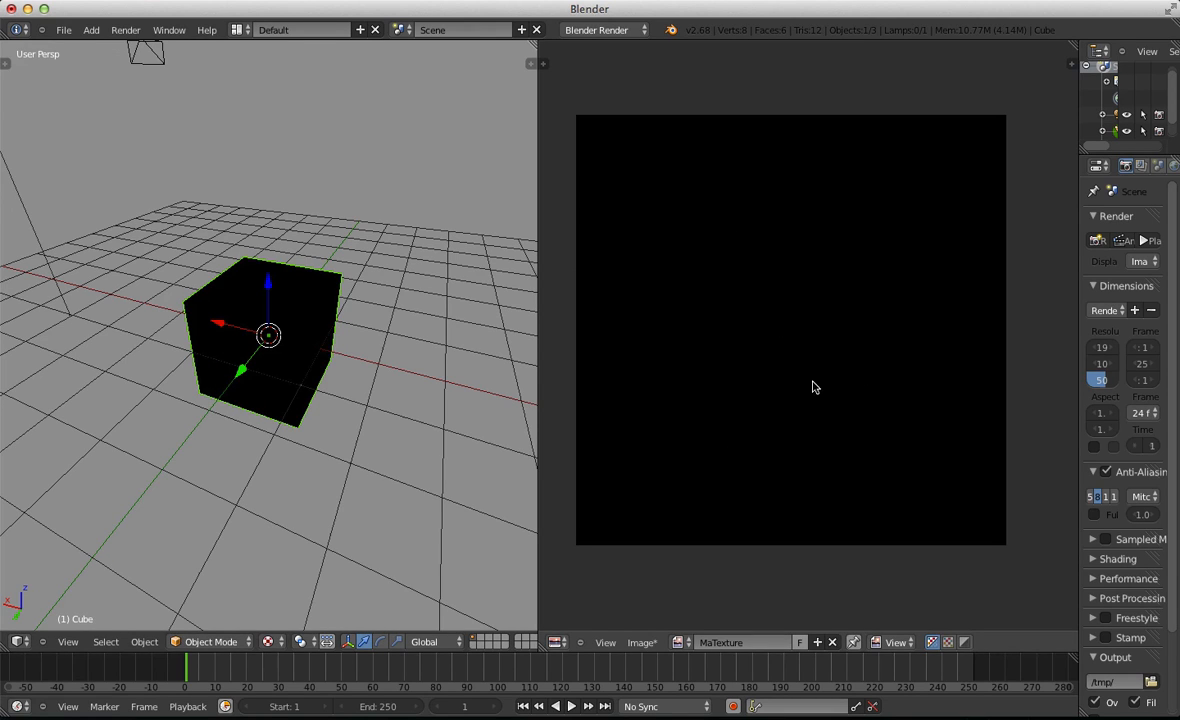
key("Tab")
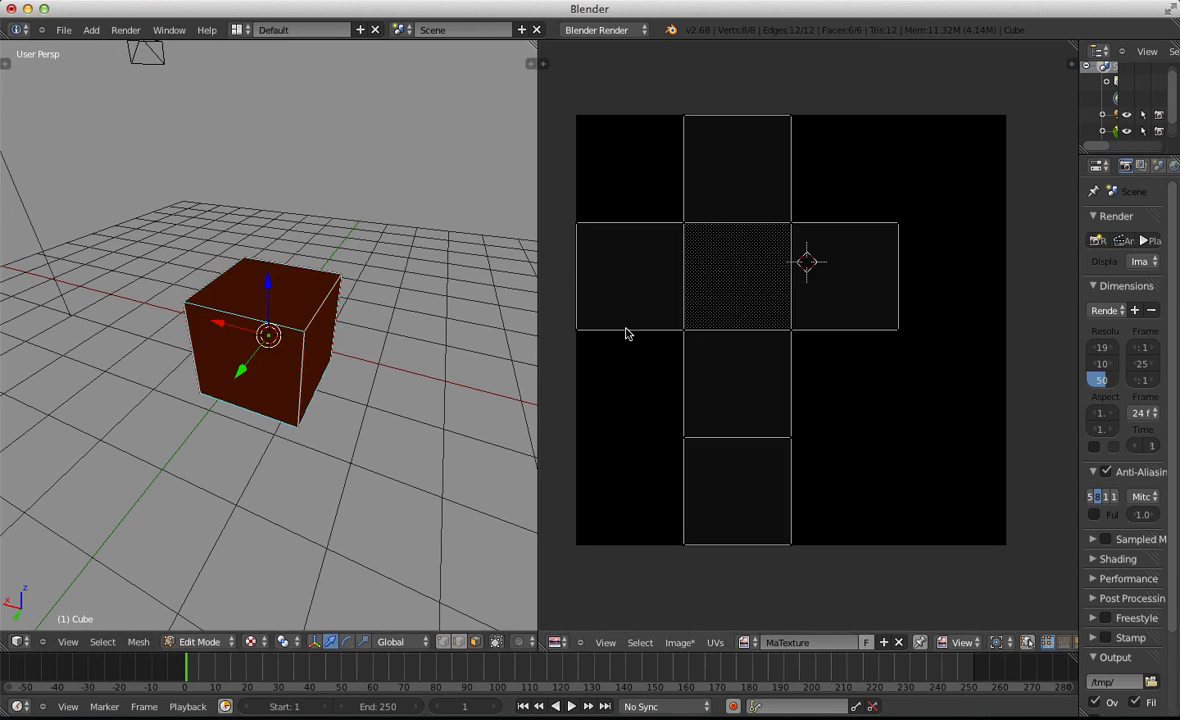
key("Tab")
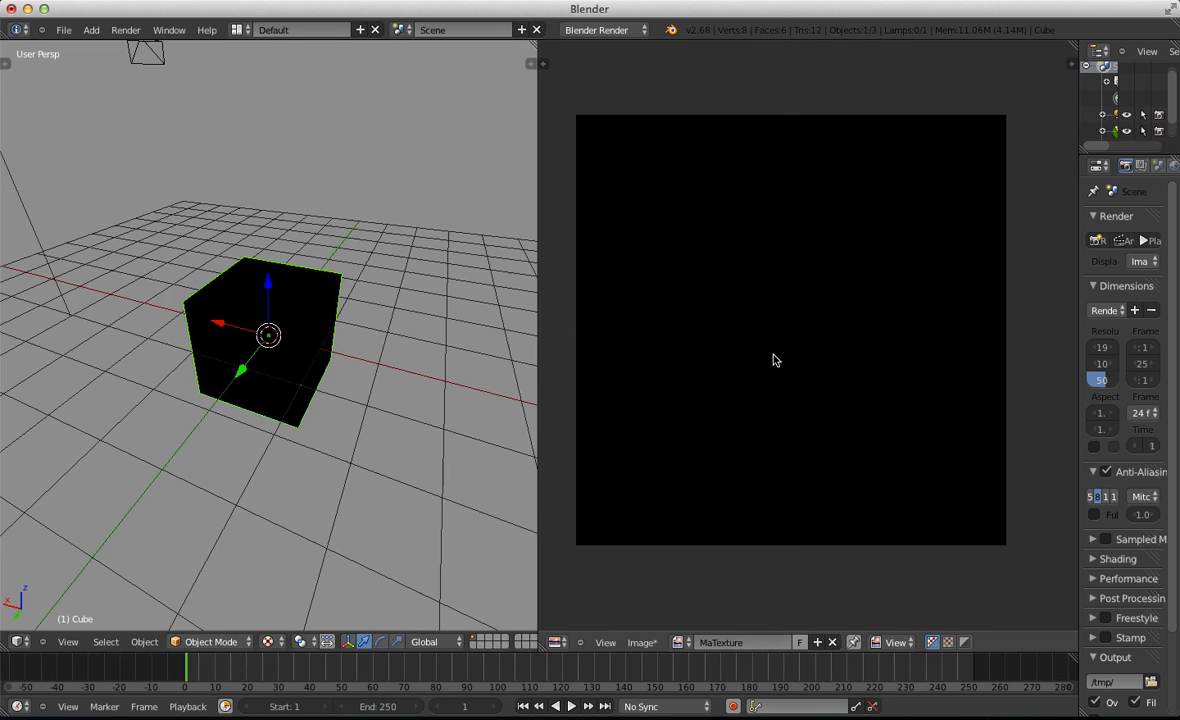
key("Tab")
key("Tab")
key("Tab")
Deselect and reselect the whole cube to check how the UV layout follows the mesh selection
key("a")
key("a")
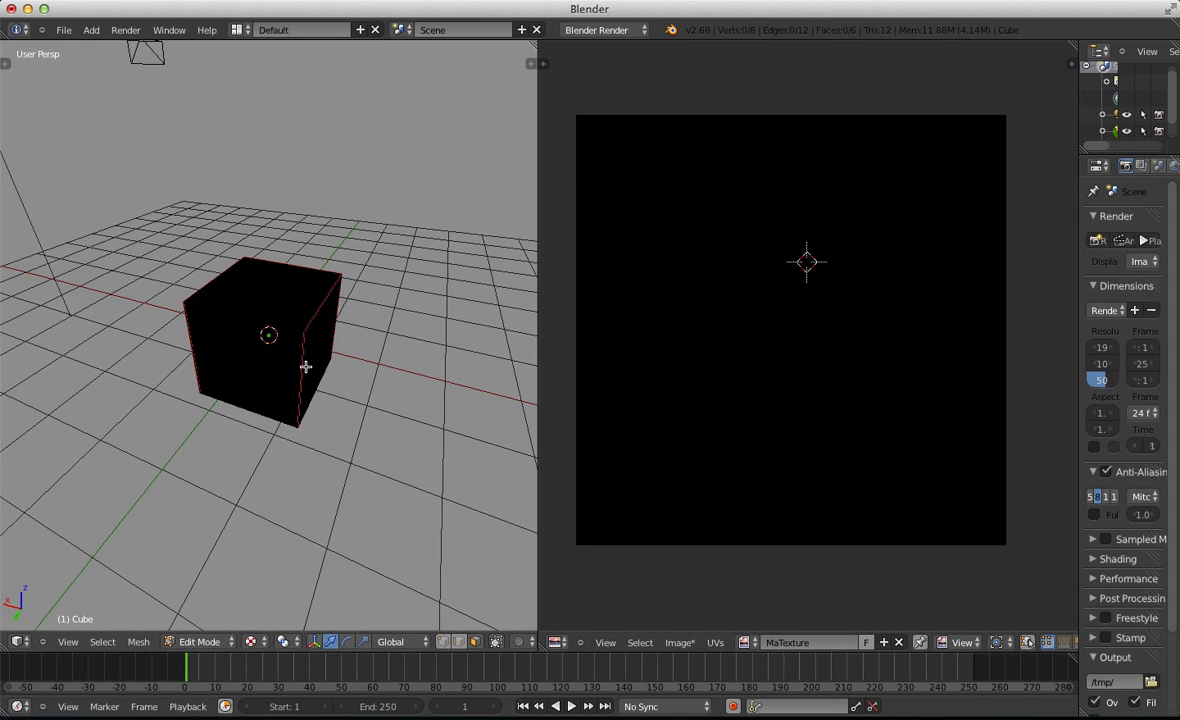
key("a")
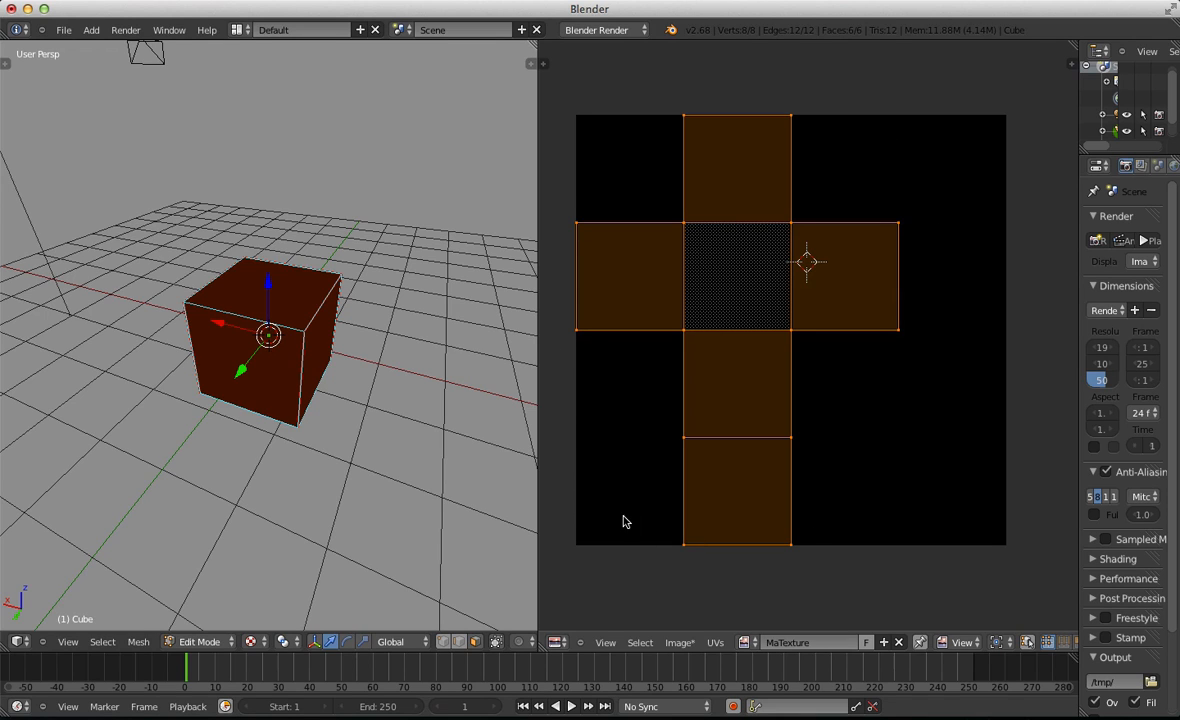
Turn on syncing between the UV and mesh selection, and deselect the whole cube
scroll(900, 643, "down", 3)
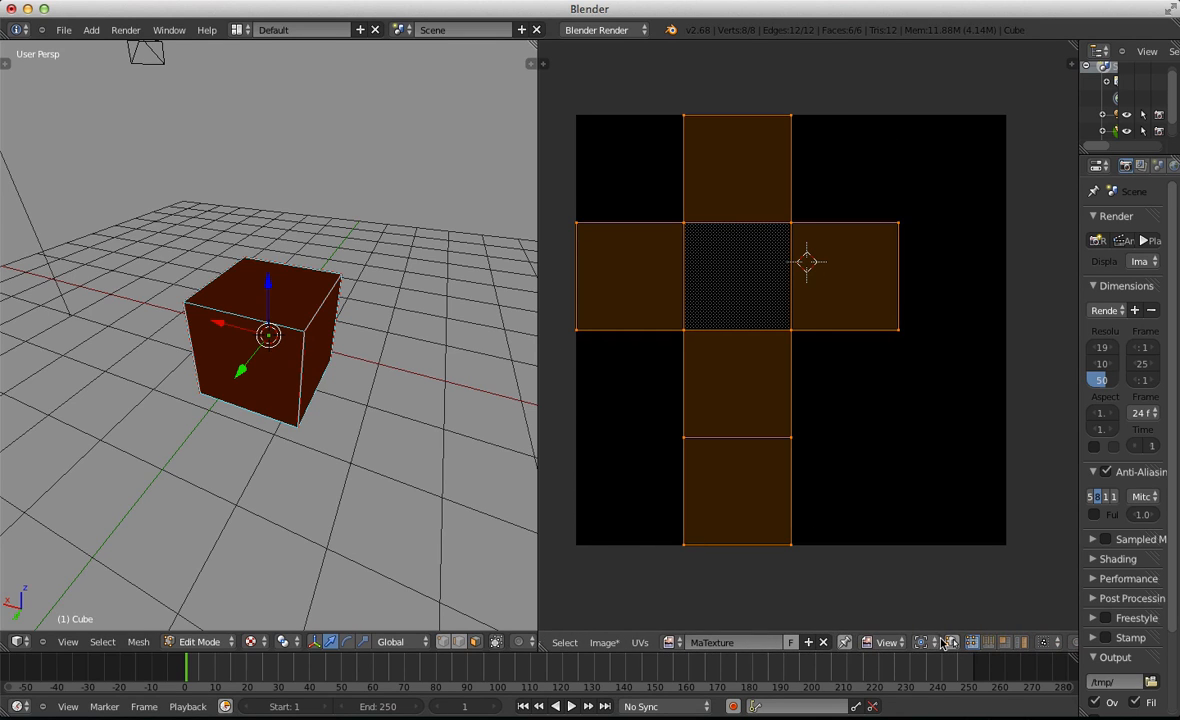
left_click(952, 642)
key("a")
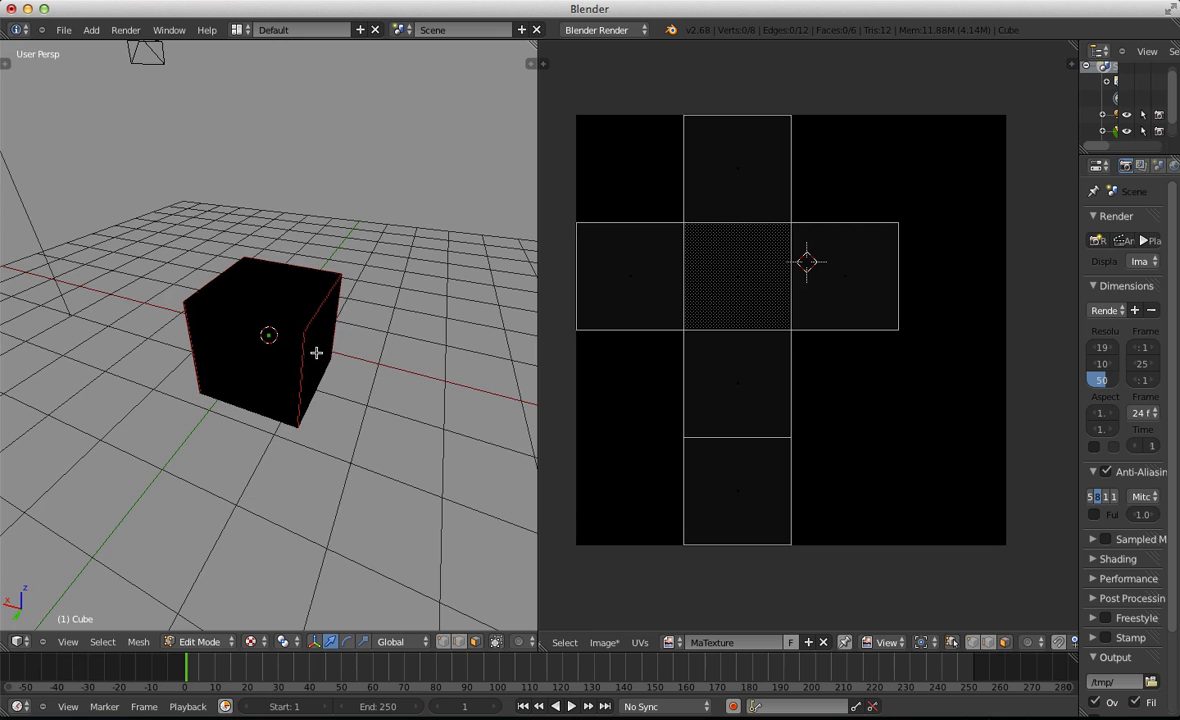
middle_click_drag(348, 318, 770, 647)
scroll(861, 469, "up", 4)
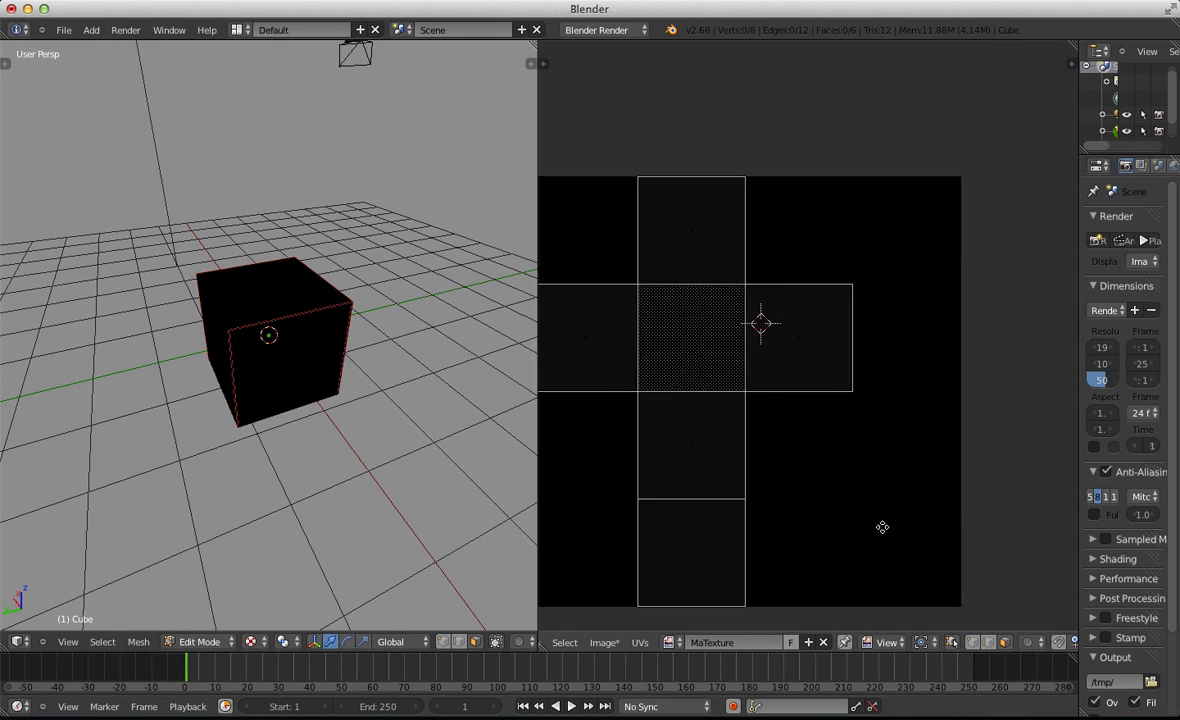
scroll(630, 353, "down", 5)
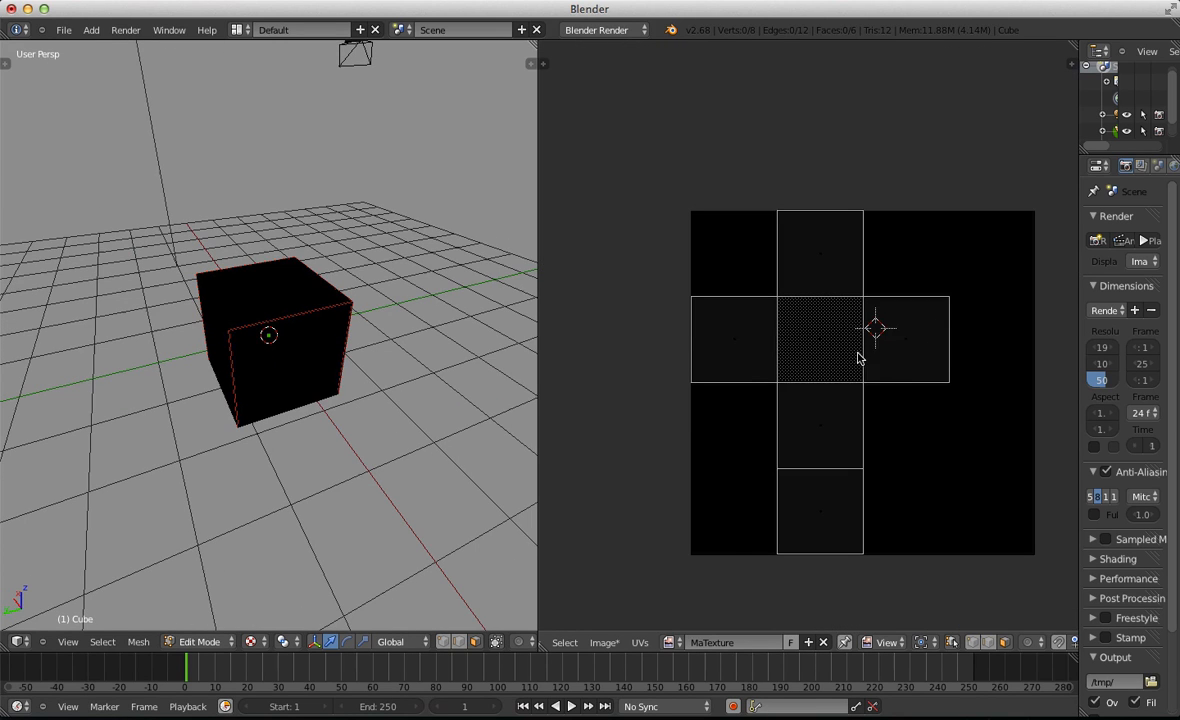
Switch to Vertex select mode, select the upper outer corner of the rightmost UV square, and deselect it again
key("ctrl+Tab")
left_click(848, 354)
left_click_drag(957, 299, 972, 309)
key("b")
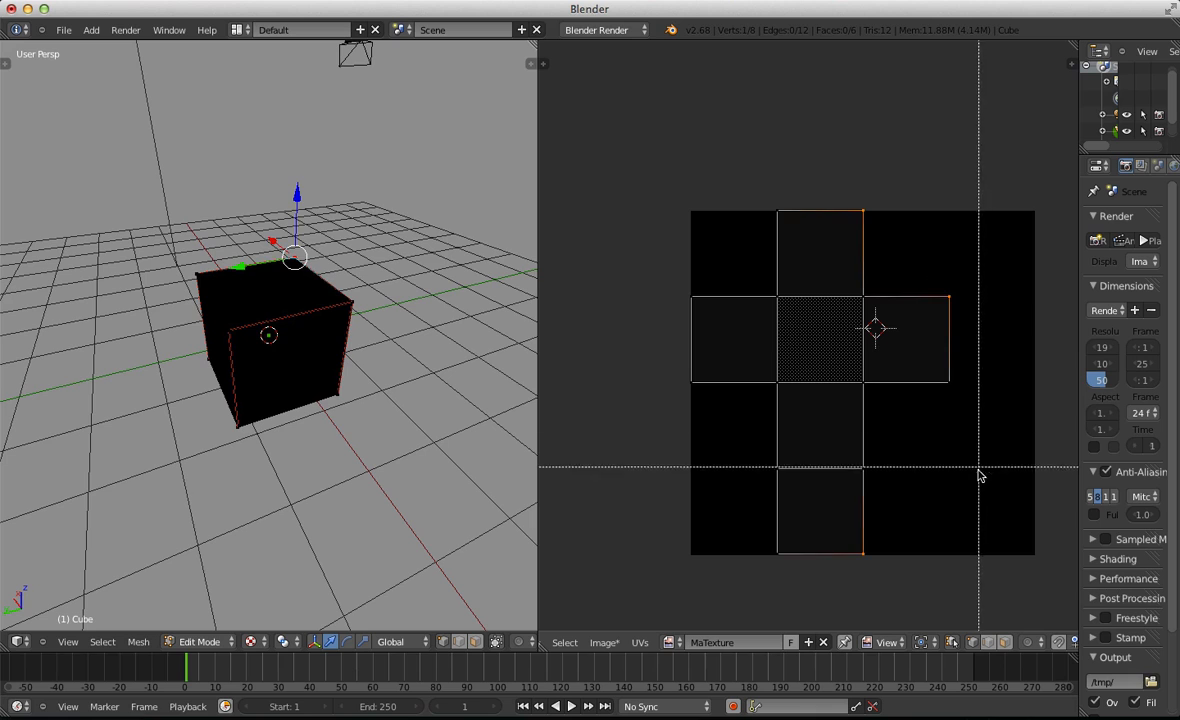
key("Escape")
key("a")
Try box-selecting the right and left portions of the UV cross with synced selection, and deselect everything
key("b")
left_click_drag(952, 580, 808, 113)
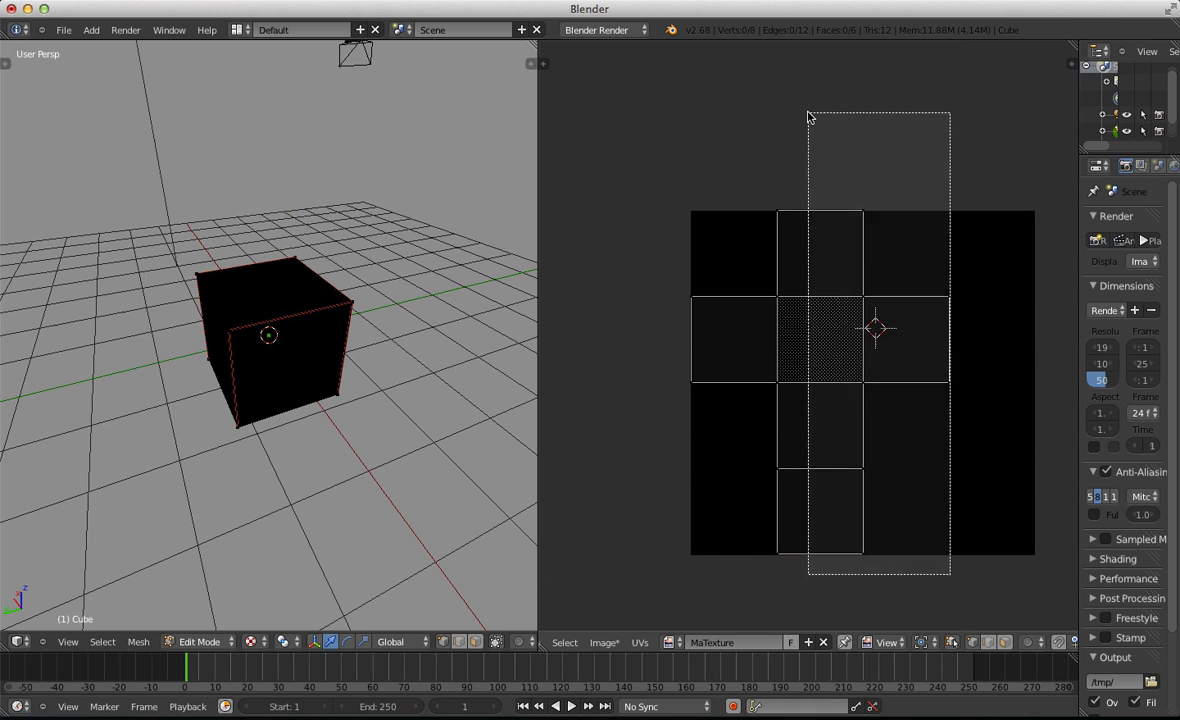
key("b")
left_click_drag(640, 174, 825, 635)
key("a")
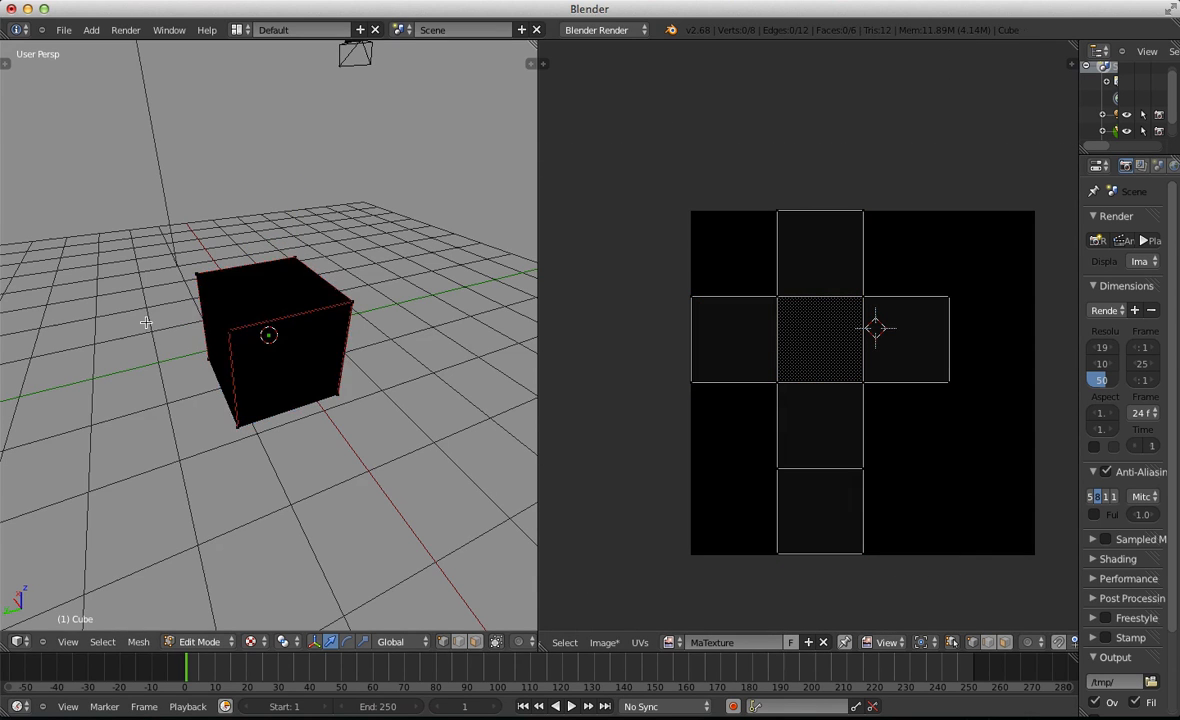
Turn off UV and mesh selection syncing and reselect the whole cube
middle_click_drag(145, 322, 140, 277)
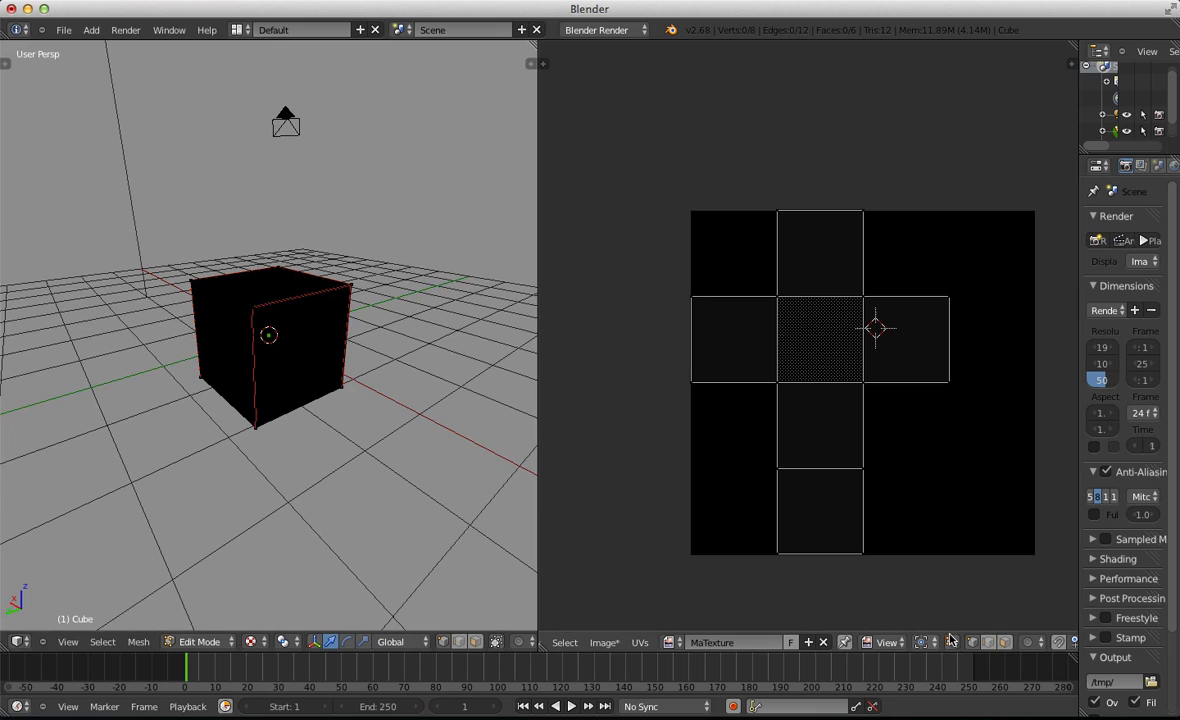
key("a")
scroll(284, 365, "up", 1)
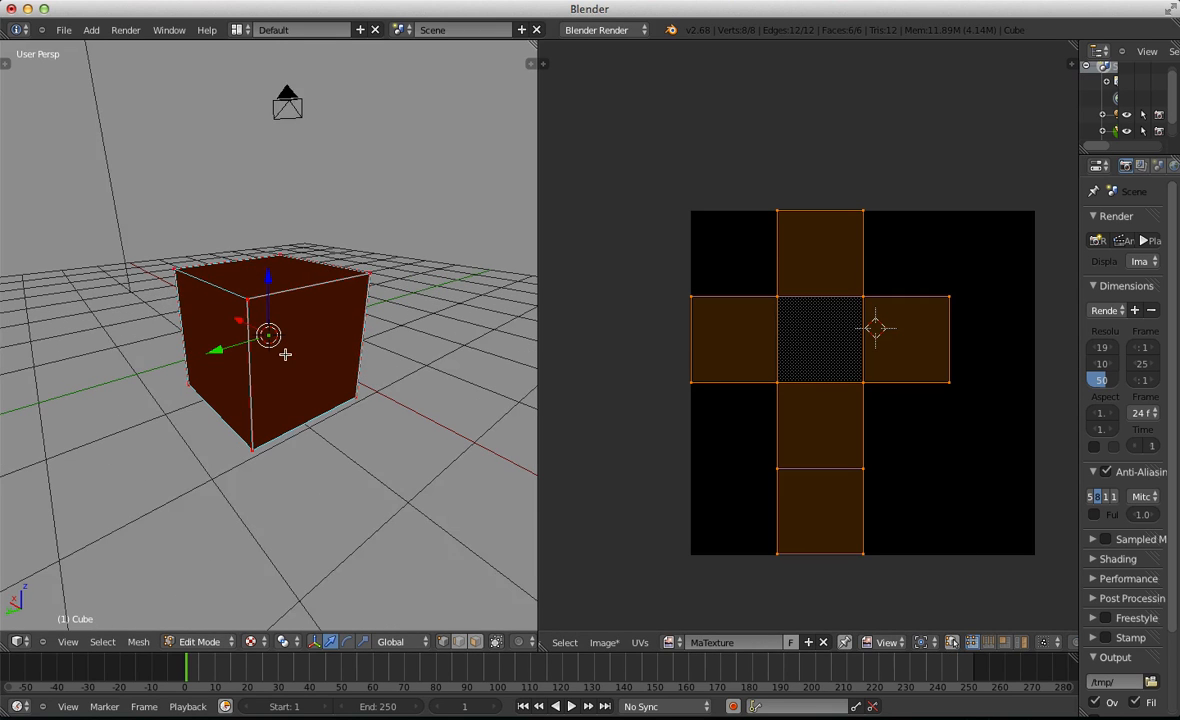
scroll(918, 408, "up", 1)
Switch the image editor showing MaTexture from View to Paint mode
middle_click_drag(918, 408, 858, 334)
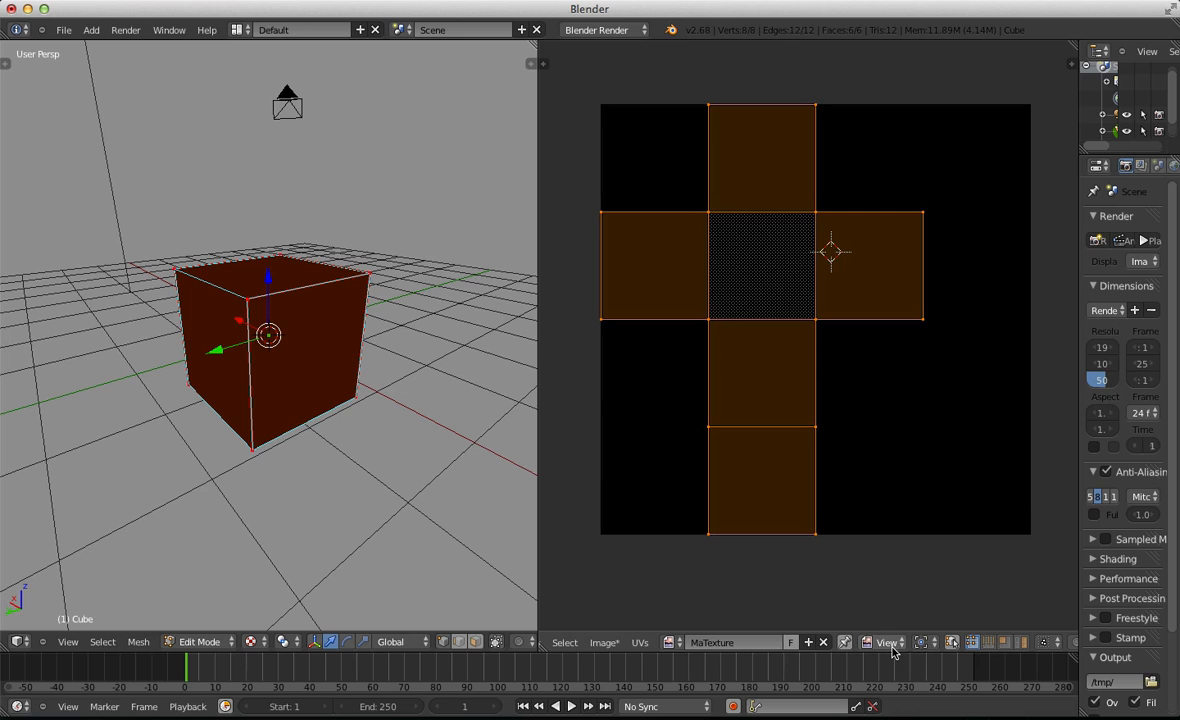
scroll(890, 643, "up", 3)
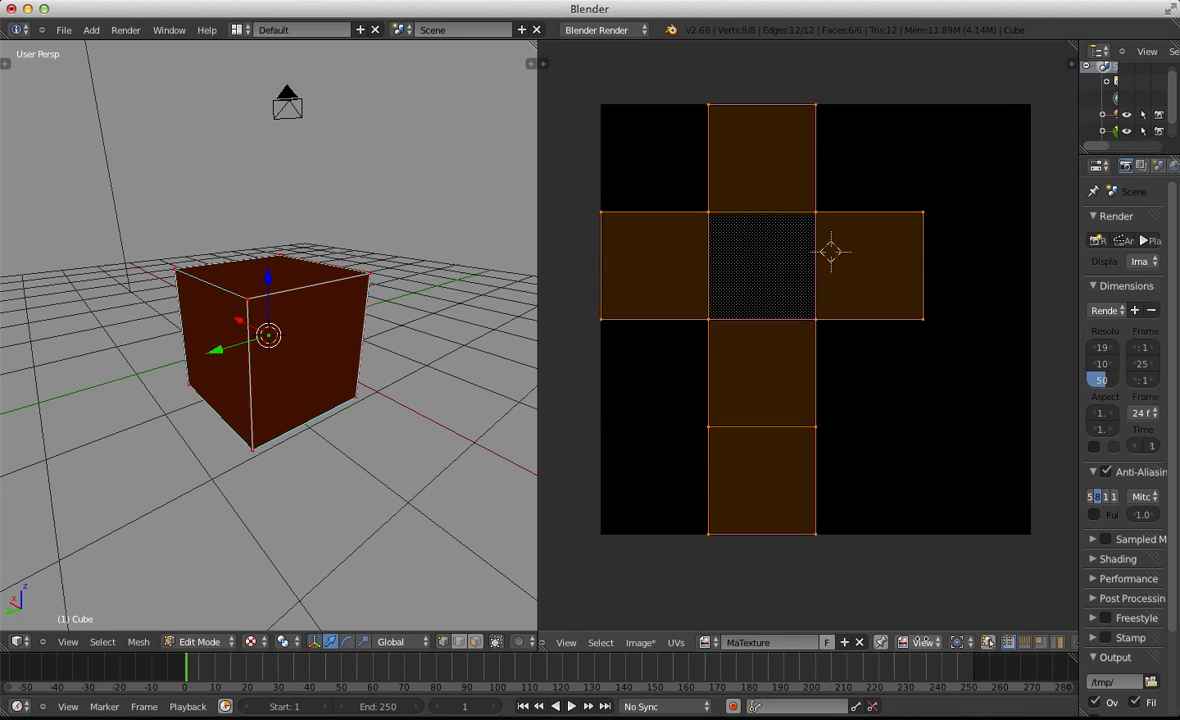
left_click(922, 645)
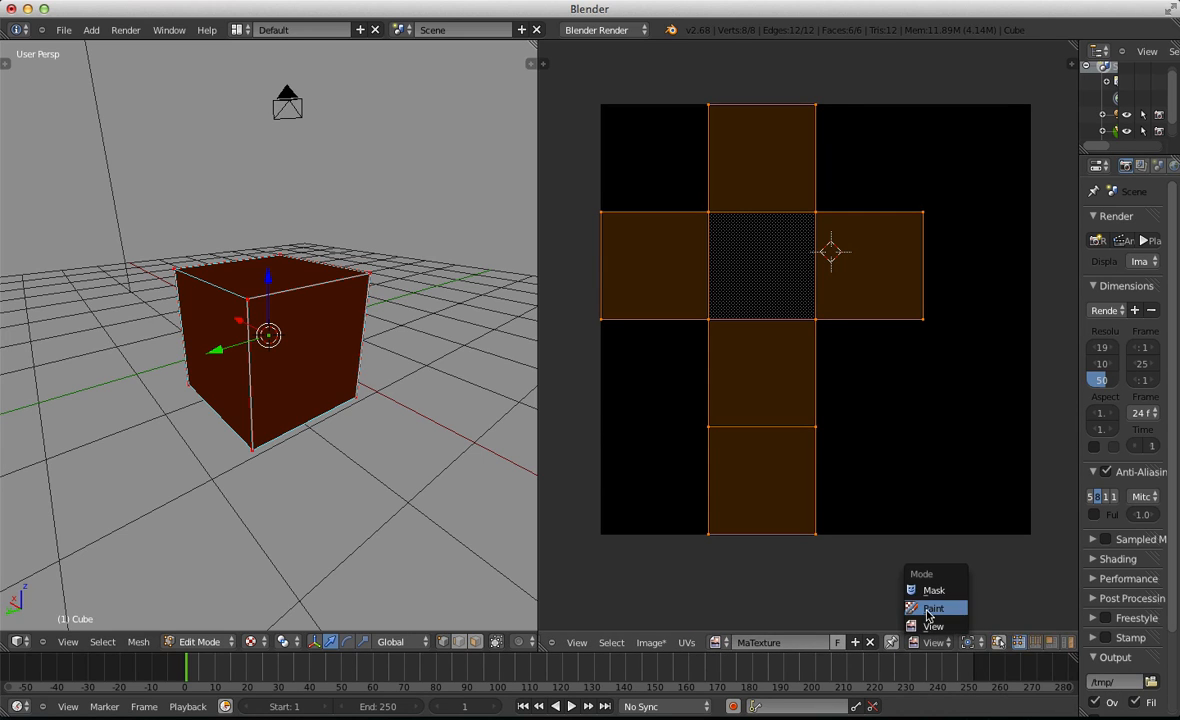
left_click(933, 608)
middle_click_drag(785, 319, 857, 362)
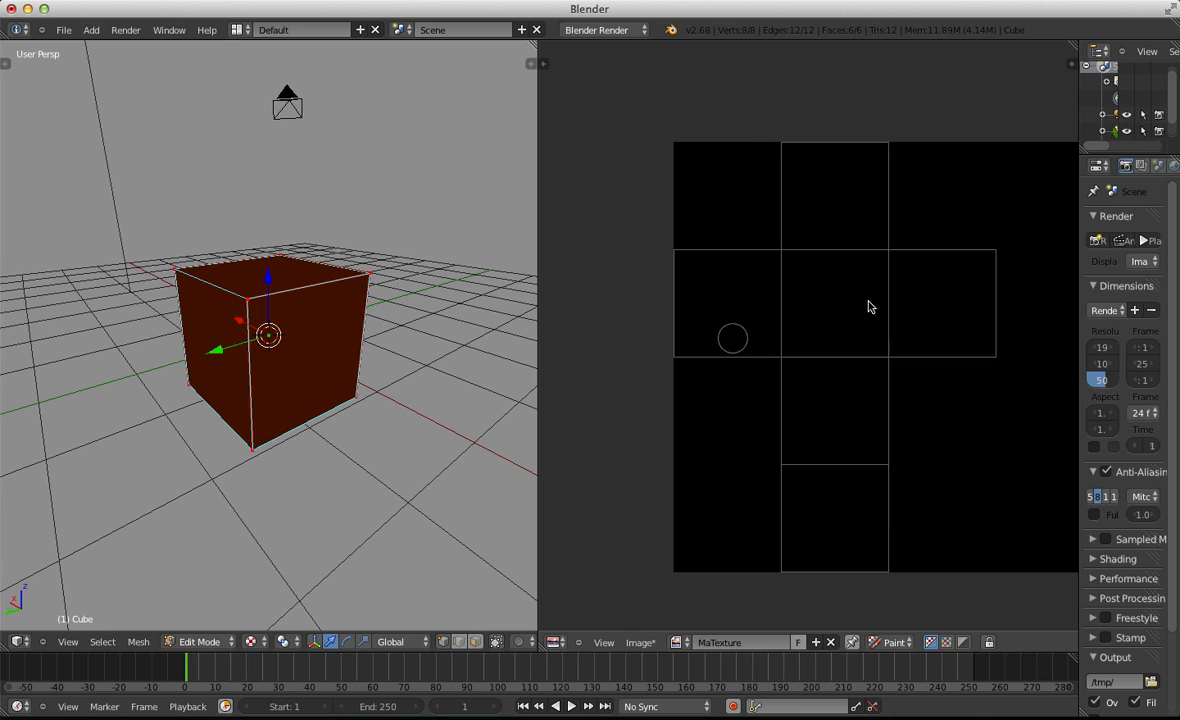
middle_click_drag(852, 279, 872, 237)
scroll(882, 236, "down", 4)
scroll(882, 241, "up", 2)
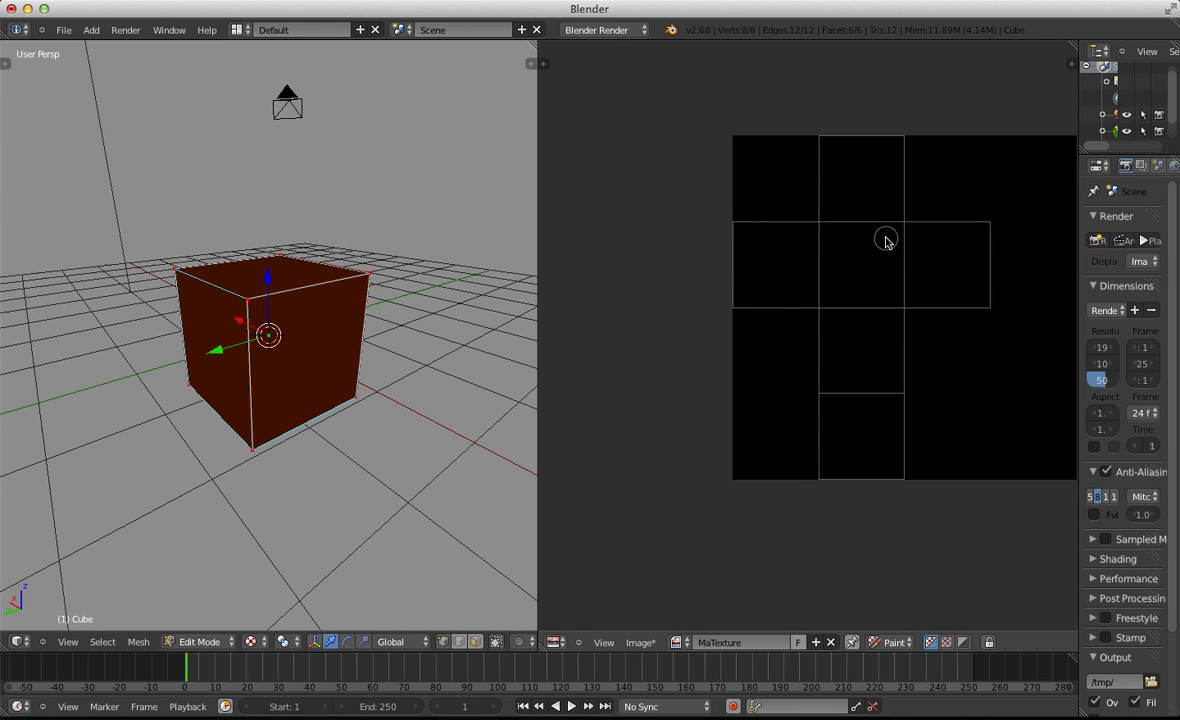
Show the image editor's properties and set the TexDraw brush radius to 81
key("t")
key("t")
key("n")
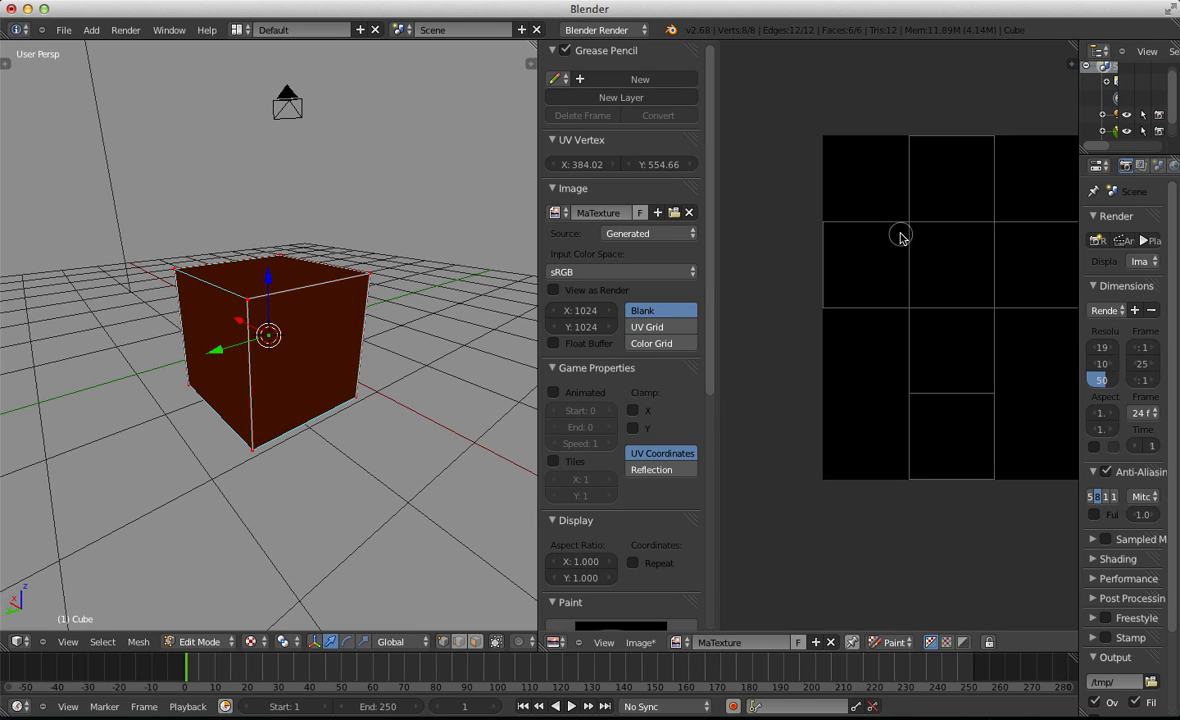
middle_click_drag(957, 243, 845, 288)
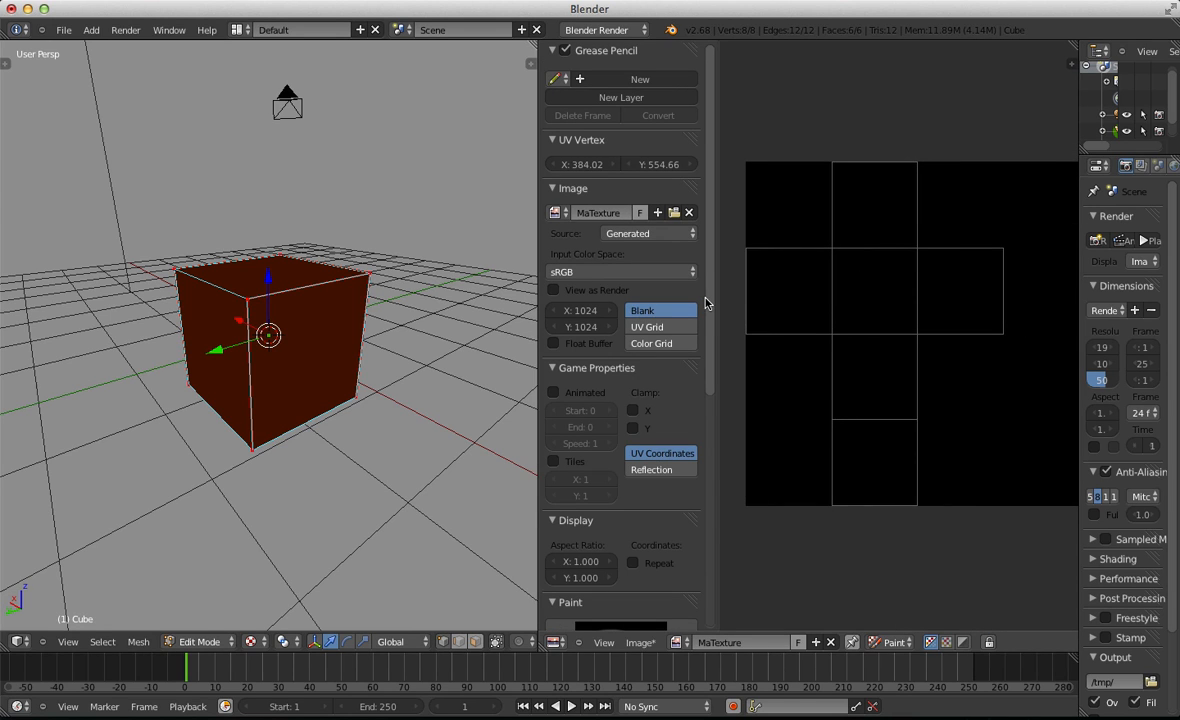
scroll(628, 311, "down", 10)
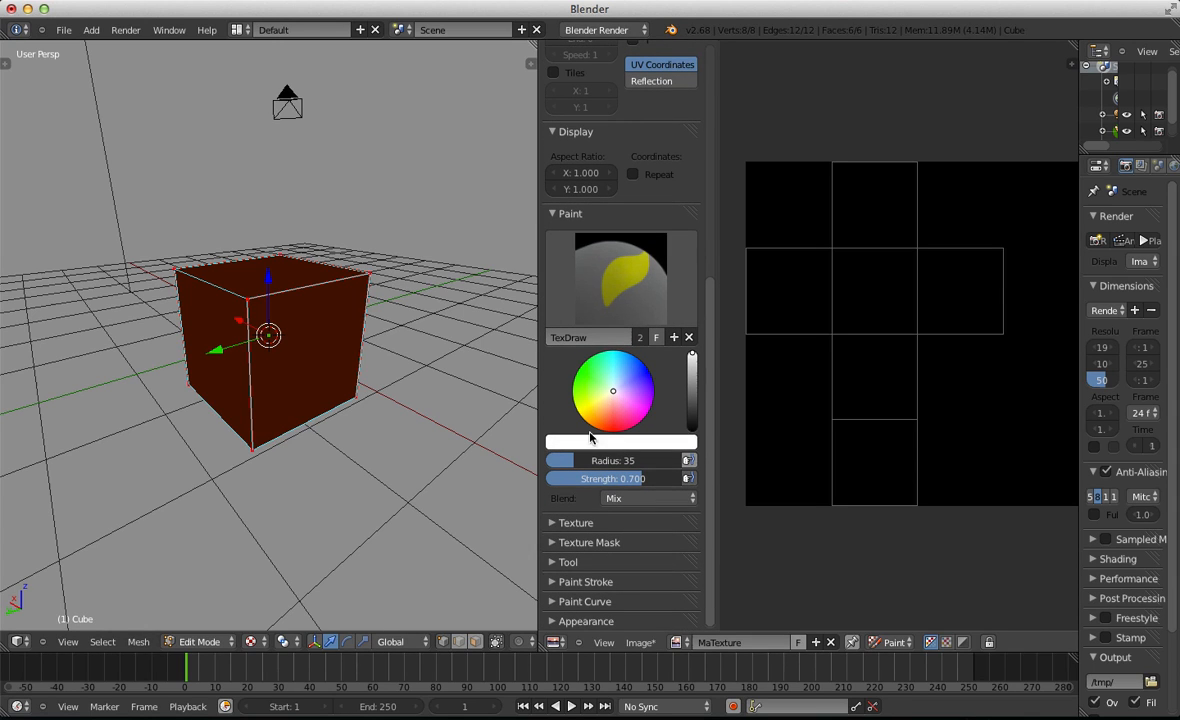
left_click_drag(588, 462, 617, 469)
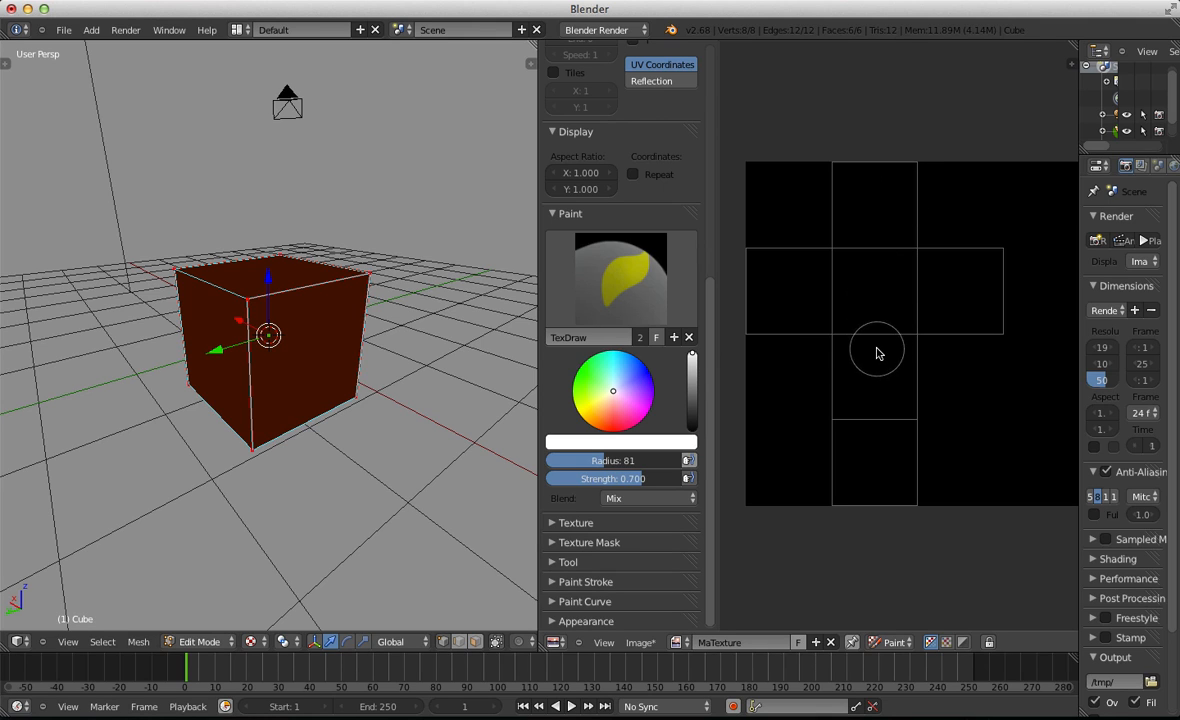
Try resizing the white brush over the lower part of the UV cross, enlarging its radius to 200
mouse_move(849, 349)
left_mouse_down()
mouse_move(903, 363)
mouse_move(967, 421)
mouse_move(851, 345)
mouse_move(953, 396)
mouse_move(893, 382)
mouse_move(848, 343)
mouse_move(891, 393)
left_mouse_up()
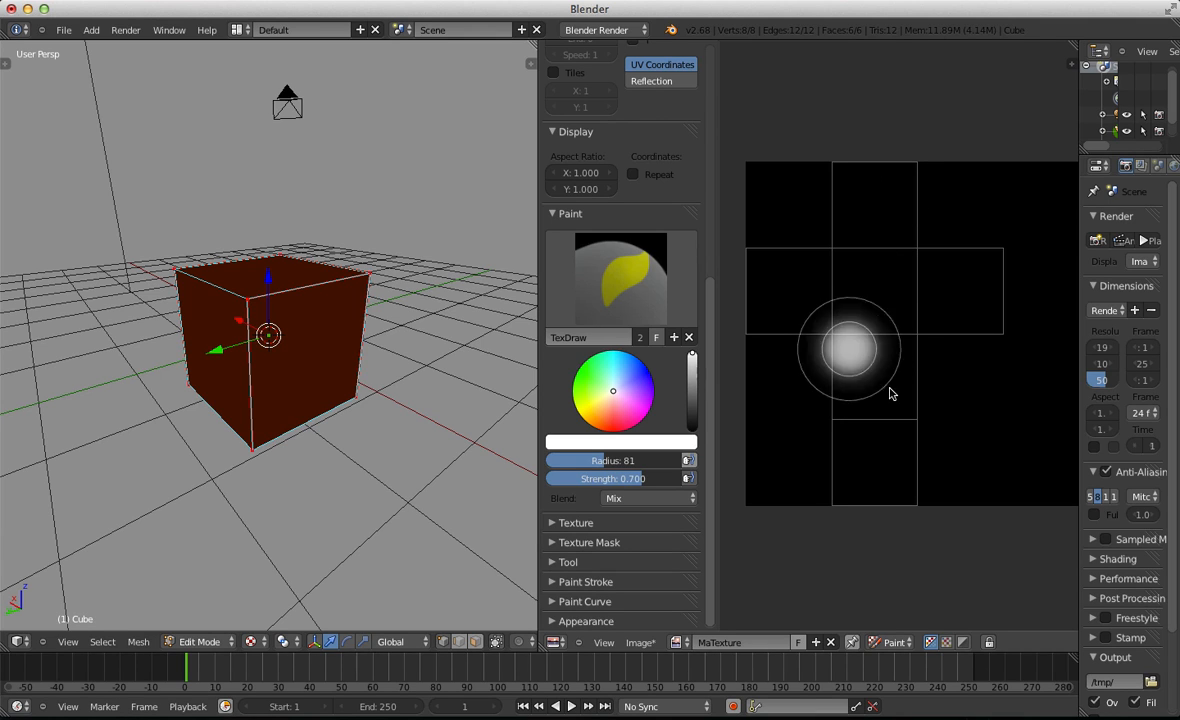
left_click(911, 426)
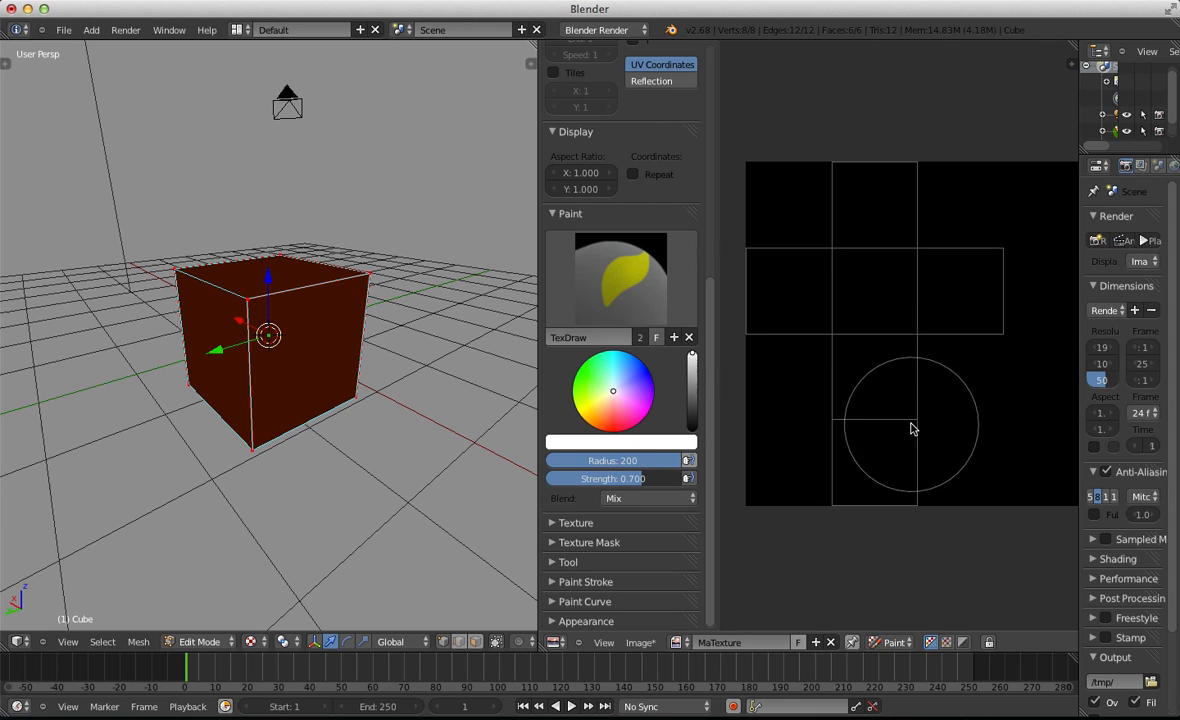
key("f")
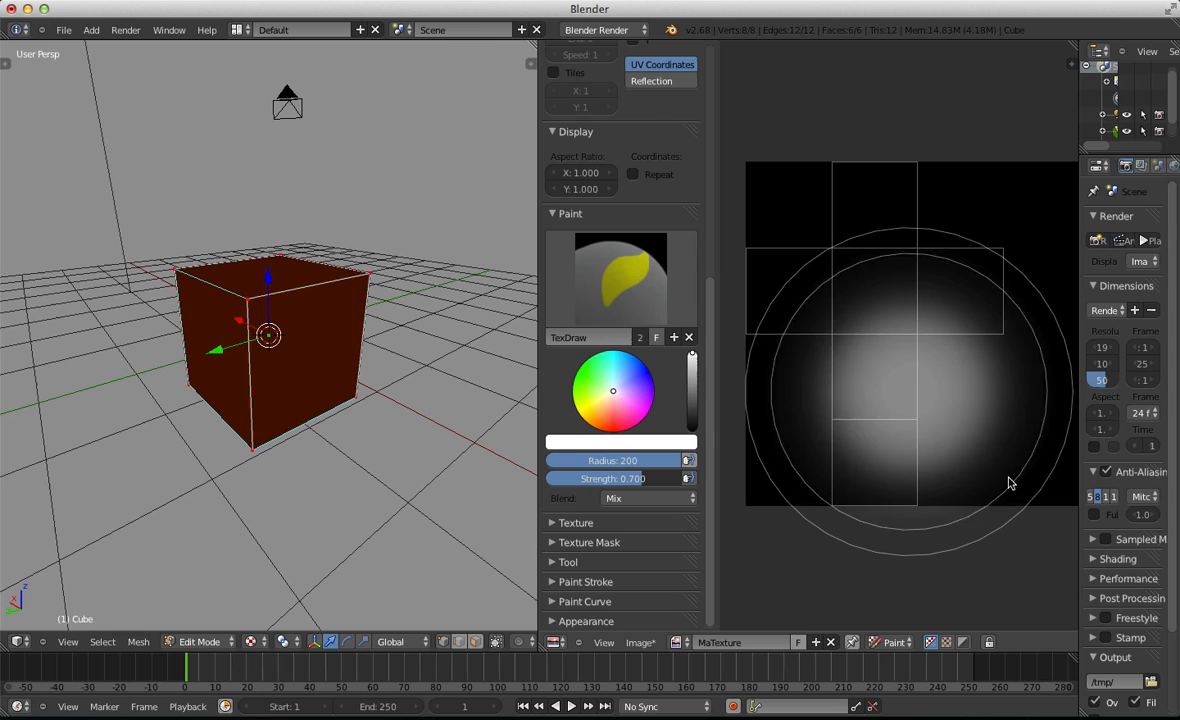
left_click(933, 427)
Set the brush strength to 0.883, test the white brush on the UV cross, and undo the test
left_click_drag(631, 476, 665, 456)
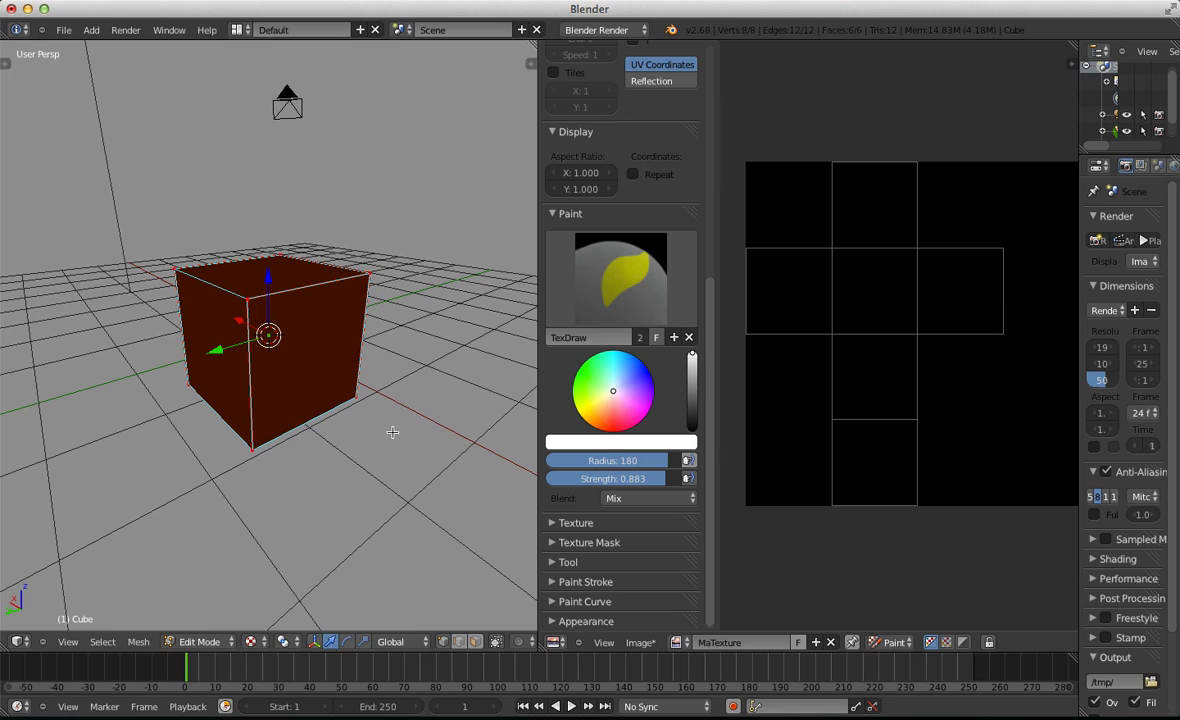
scroll(888, 327, "up", 2)
left_click(828, 325)
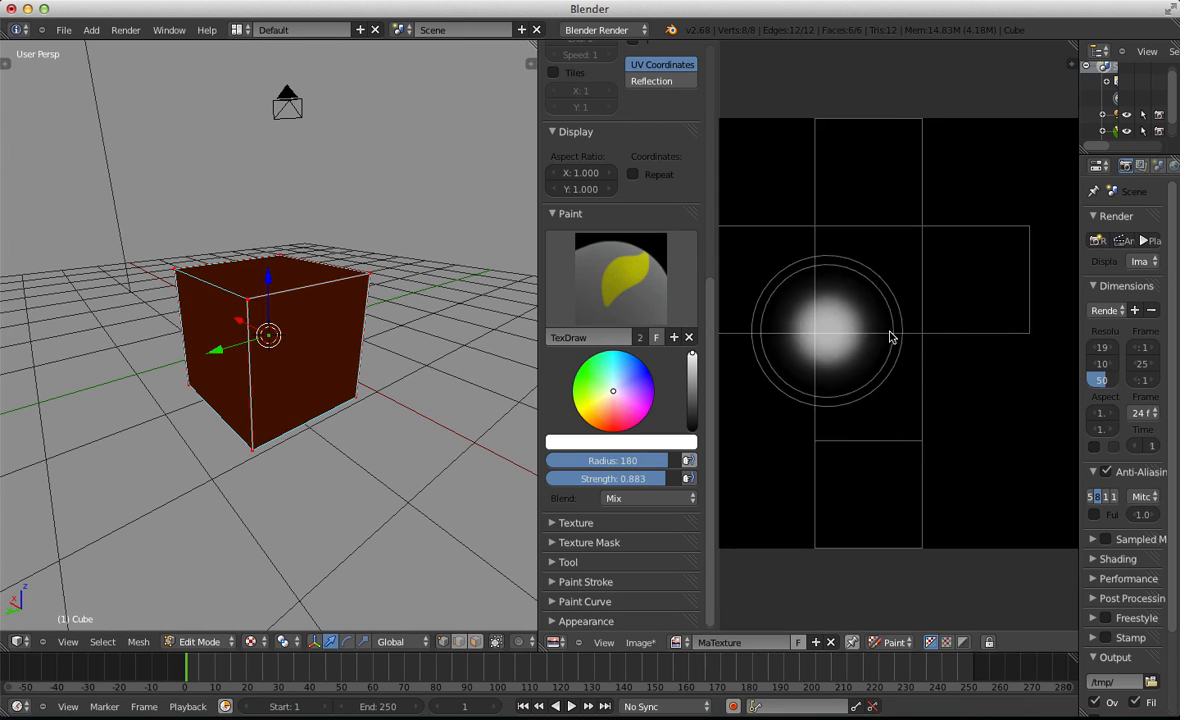
key("ctrl+z")
Choose a saturated red brush color and reduce the brush radius to 28
left_click(619, 421)
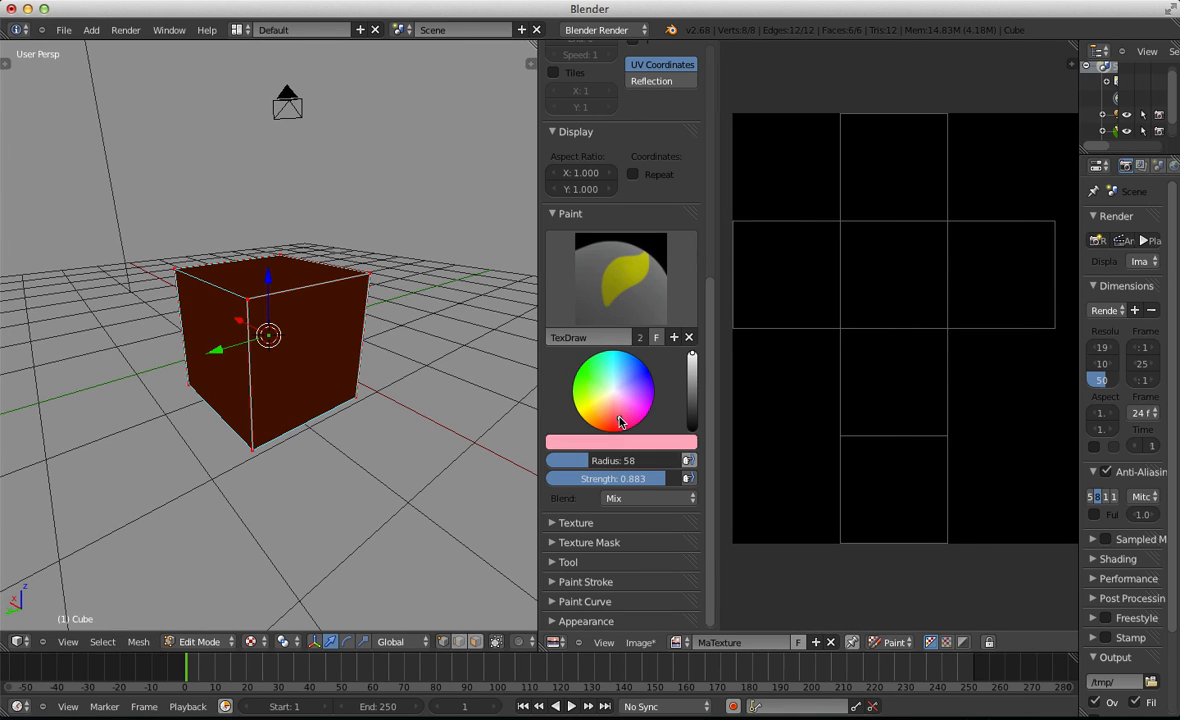
left_click(616, 430)
key("f")
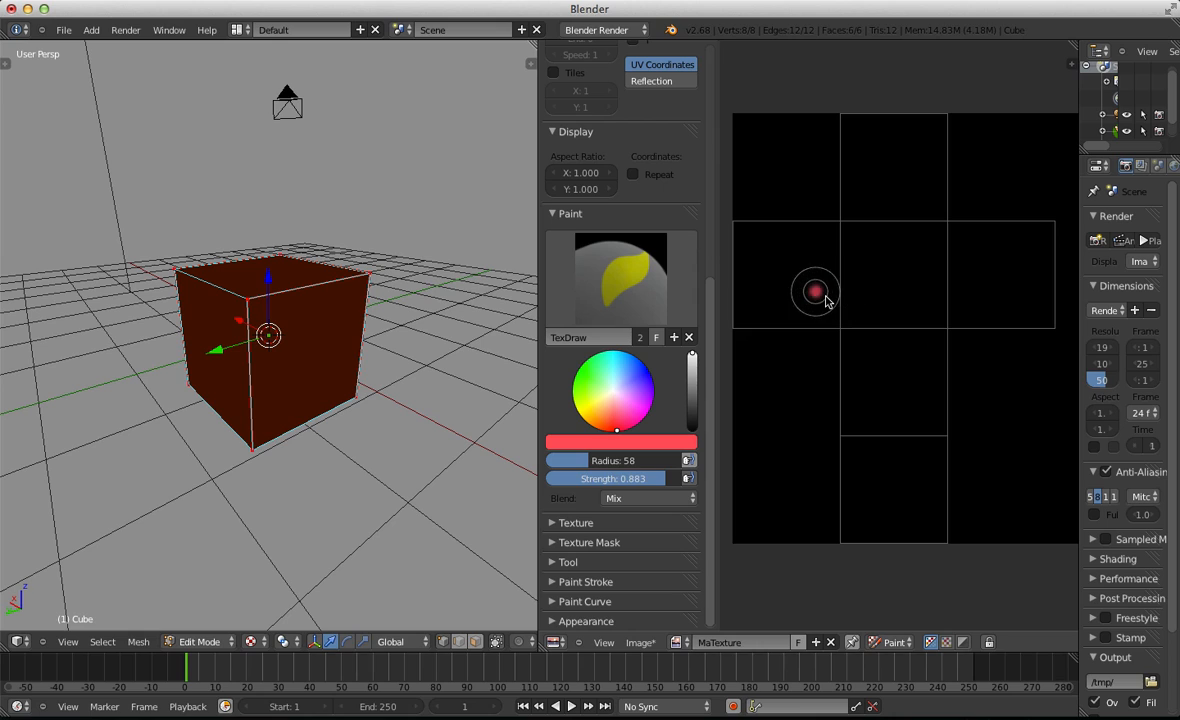
left_click(824, 299)
scroll(896, 262, "up", 1)
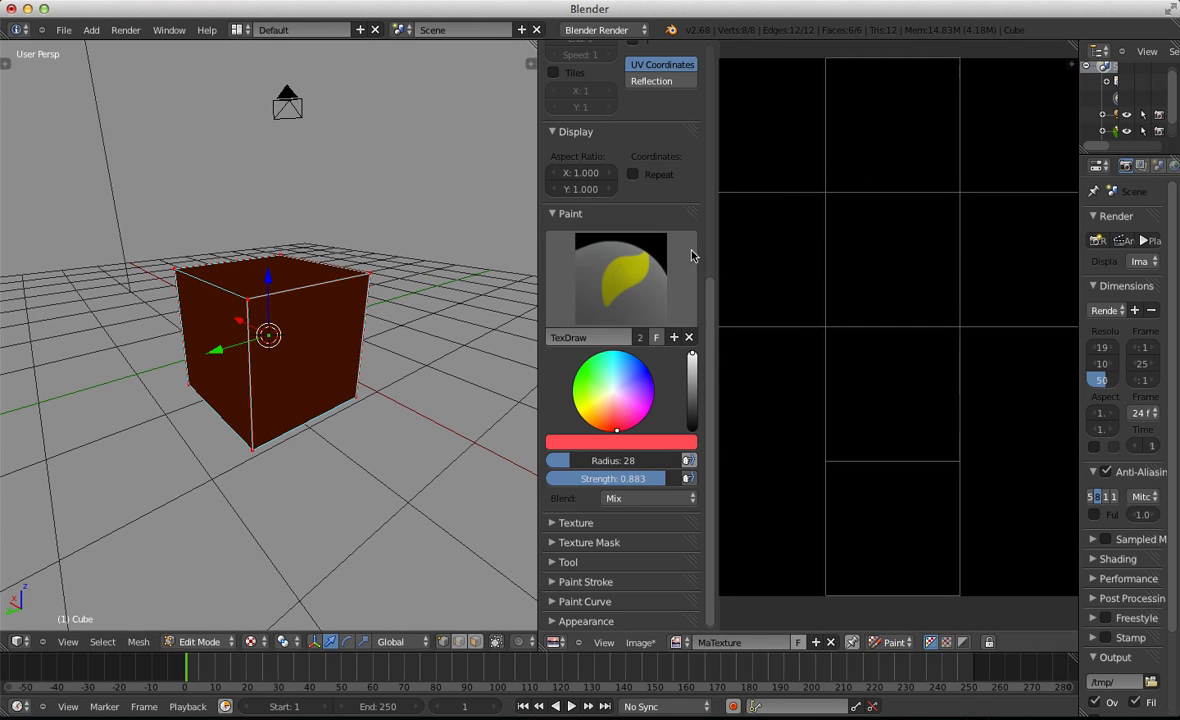
Paint a red smiley face with two eyes and a curved mouth in the UV cross's central square, redoing the mouth once
left_click(920, 231)
left_click(846, 280)
left_click_drag(846, 280, 935, 258)
key("ctrl+z")
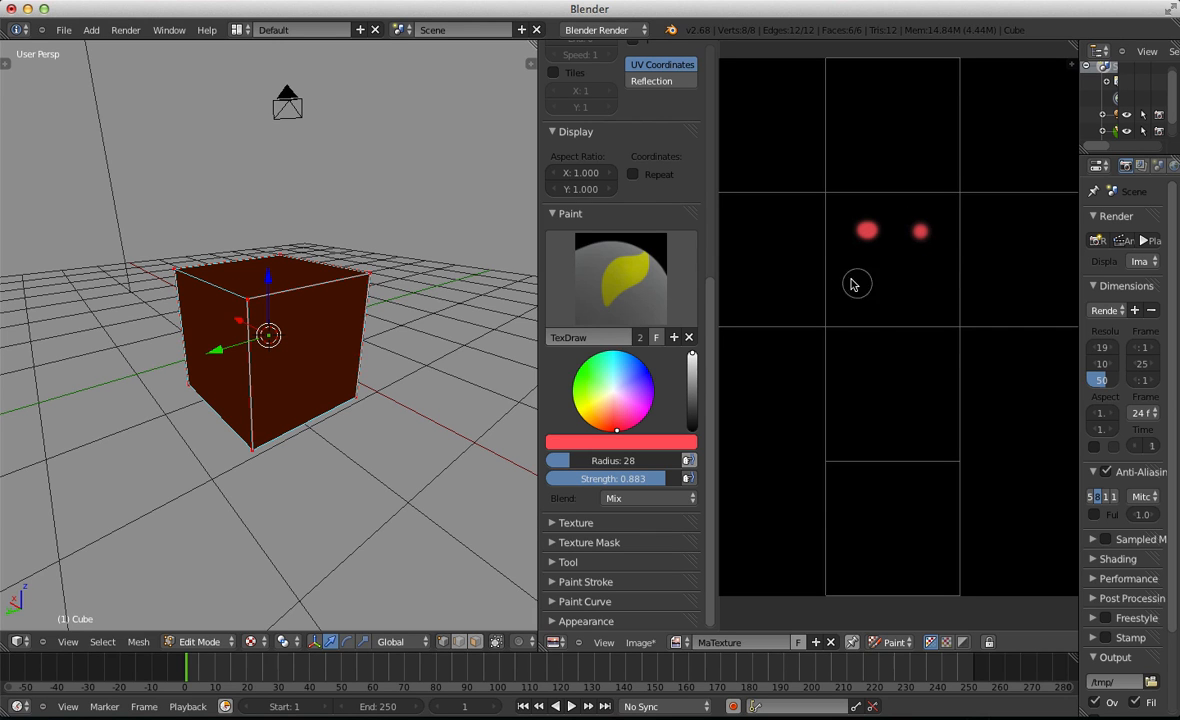
mouse_move(843, 268)
left_mouse_down()
mouse_move(920, 292)
mouse_move(948, 258)
left_mouse_up()
Switch the cube to Object Mode and examine its textured faces from several sides
mouse_move(380, 540)
middle_mouse_down()
mouse_move(355, 500)
mouse_move(336, 418)
mouse_move(452, 484)
mouse_move(337, 448)
mouse_move(311, 179)
middle_mouse_up()
key("Tab")
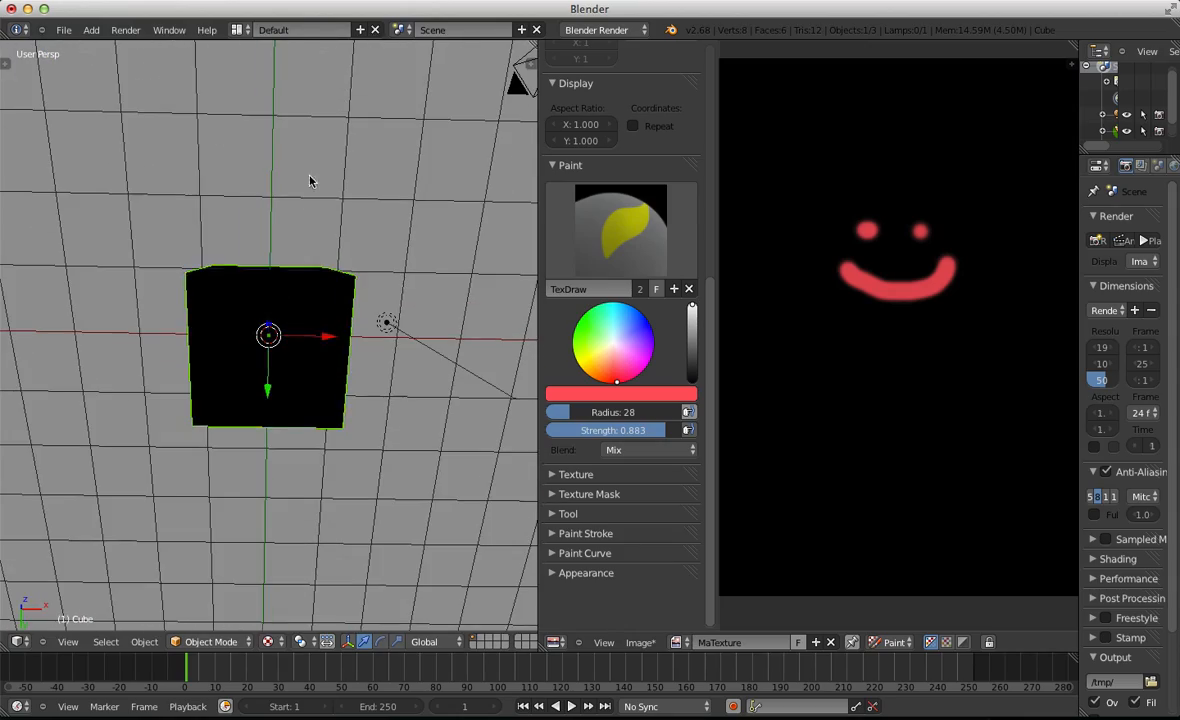
key("Tab")
middle_click_drag(380, 330, 300, 330)
key("Tab")
scroll(300, 553, "down", 6)
mouse_move(300, 553)
middle_mouse_down()
mouse_move(211, 390)
mouse_move(211, 357)
middle_mouse_up()
scroll(211, 357, "up", 6)
key("alt+z")
key("alt+z")
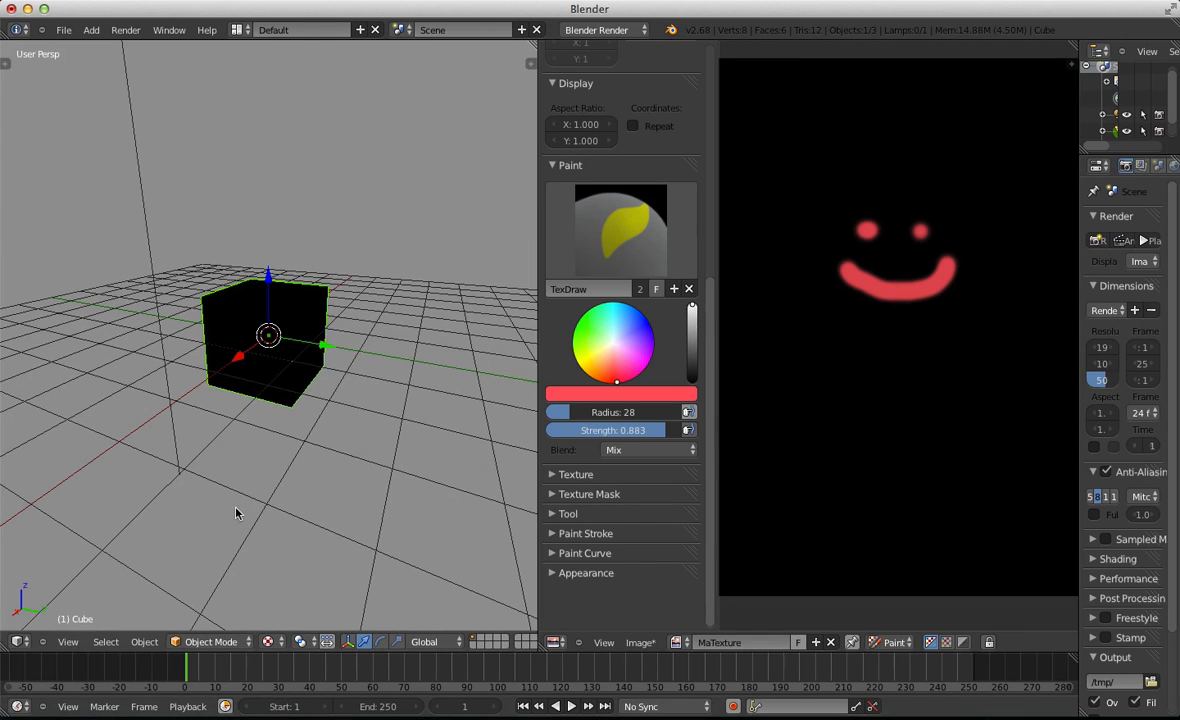
Select the lamp and move it down toward the cube's level
scroll(216, 419, "down", 5)
scroll(218, 397, "up", 2)
middle_click_drag(218, 397, 236, 290)
right_click(264, 126)
key("g")
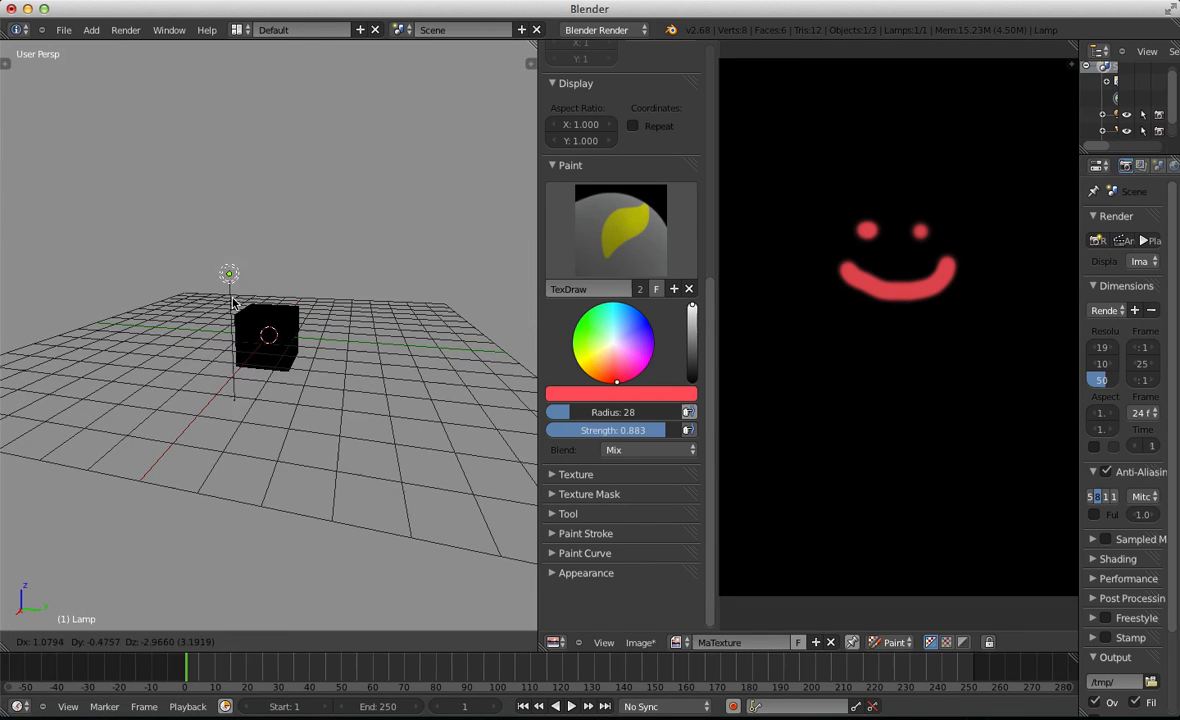
left_click(381, 356)
middle_click_drag(381, 356, 293, 312)
key("g")
left_click(366, 508)
Reposition the lamp below the grid to light the cube face carrying the smiley
scroll(360, 470, "down", 3)
key("g")
left_click(296, 420)
key("g")
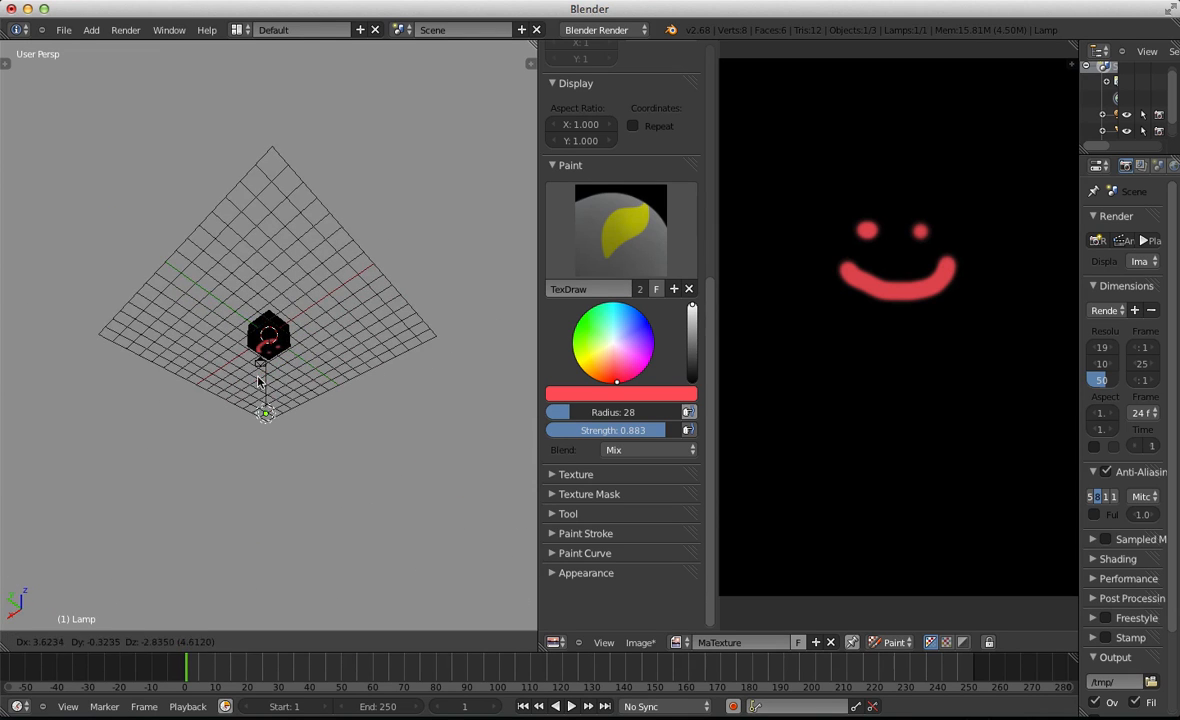
left_click(321, 291)
key("g")
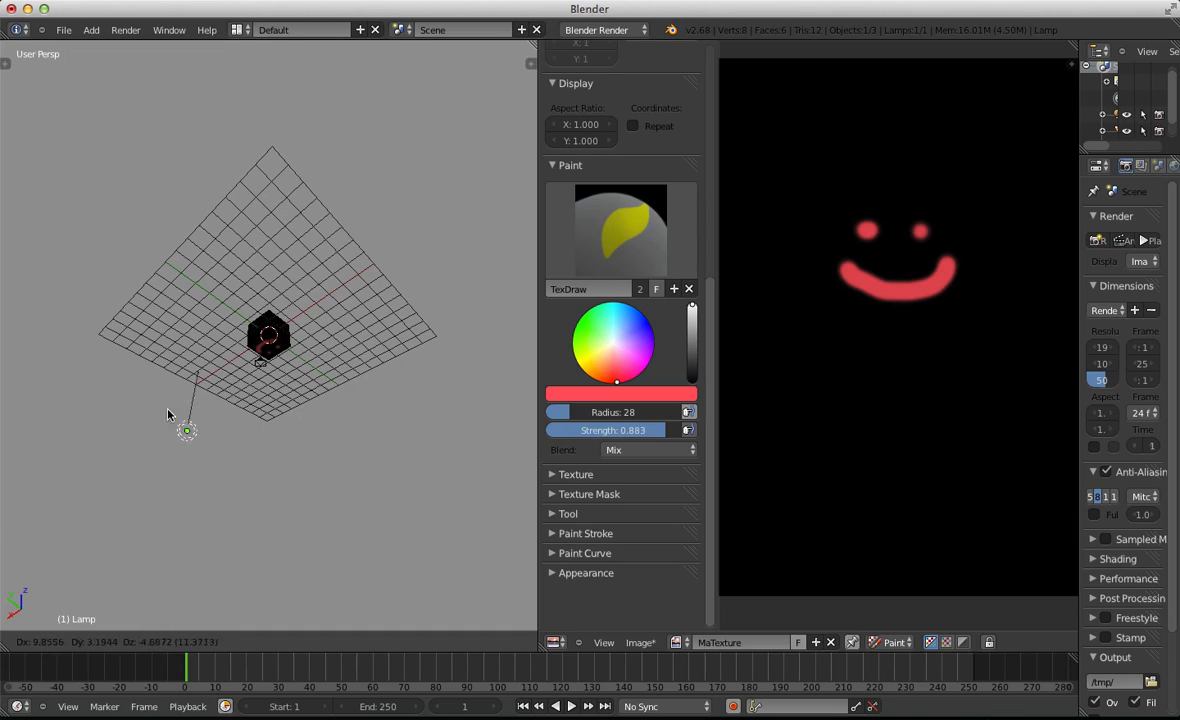
left_click(186, 550)
Move the lamp back up above the grid, near the cube
middle_click_drag(186, 550, 390, 466)
key("g")
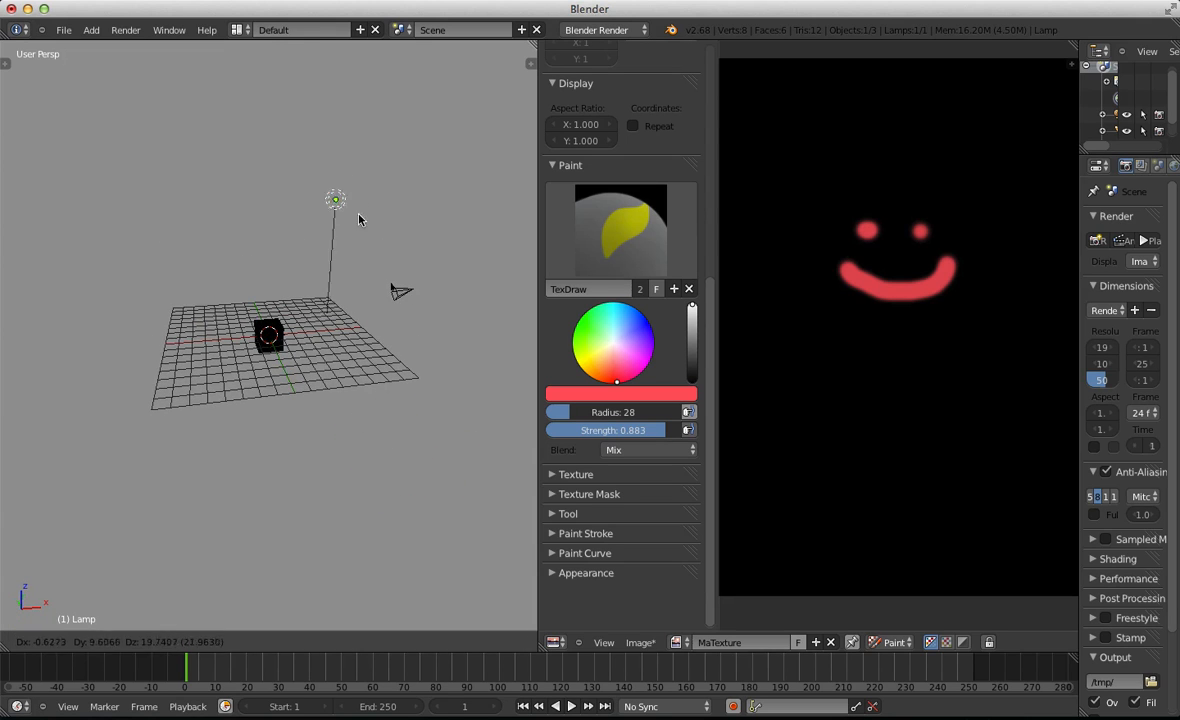
left_click(342, 204)
scroll(358, 200, "up", 6)
key("g")
left_click(291, 300)
Select the cube, enter Edit Mode, and deselect all its geometry
middle_click_drag(291, 300, 330, 340)
right_click(268, 338)
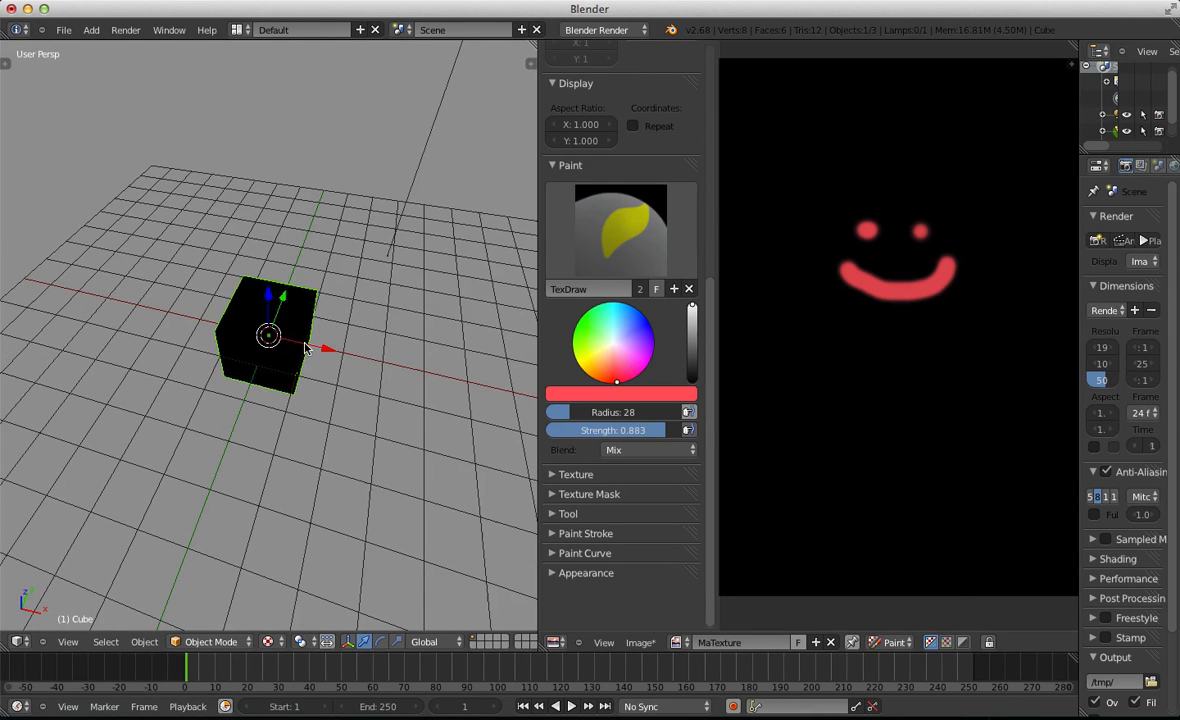
key("Tab")
scroll(970, 304, "down", 2)
scroll(970, 304, "up", 1)
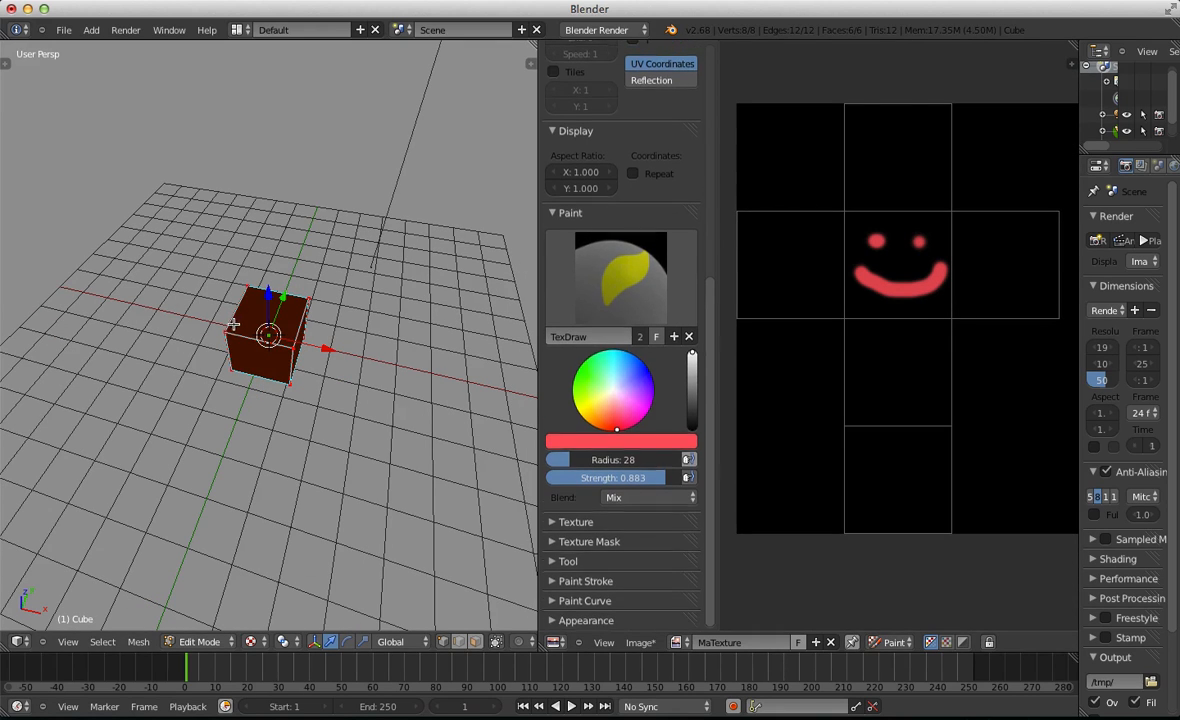
scroll(911, 377, "up", 3)
scroll(620, 400, "down", 1)
scroll(377, 322, "down", 4)
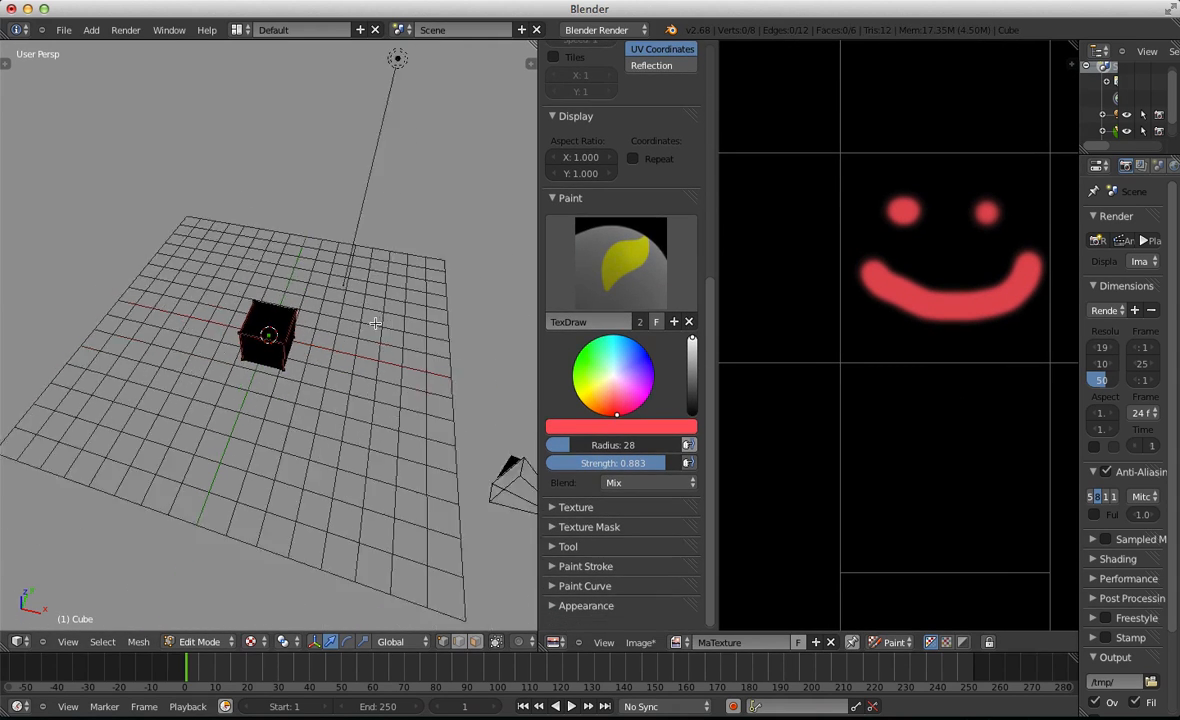
Paint a red 1 in the UV square left of the smiley and a red 2 in the square above it
scroll(896, 330, "down", 4)
middle_click_drag(896, 331, 892, 333)
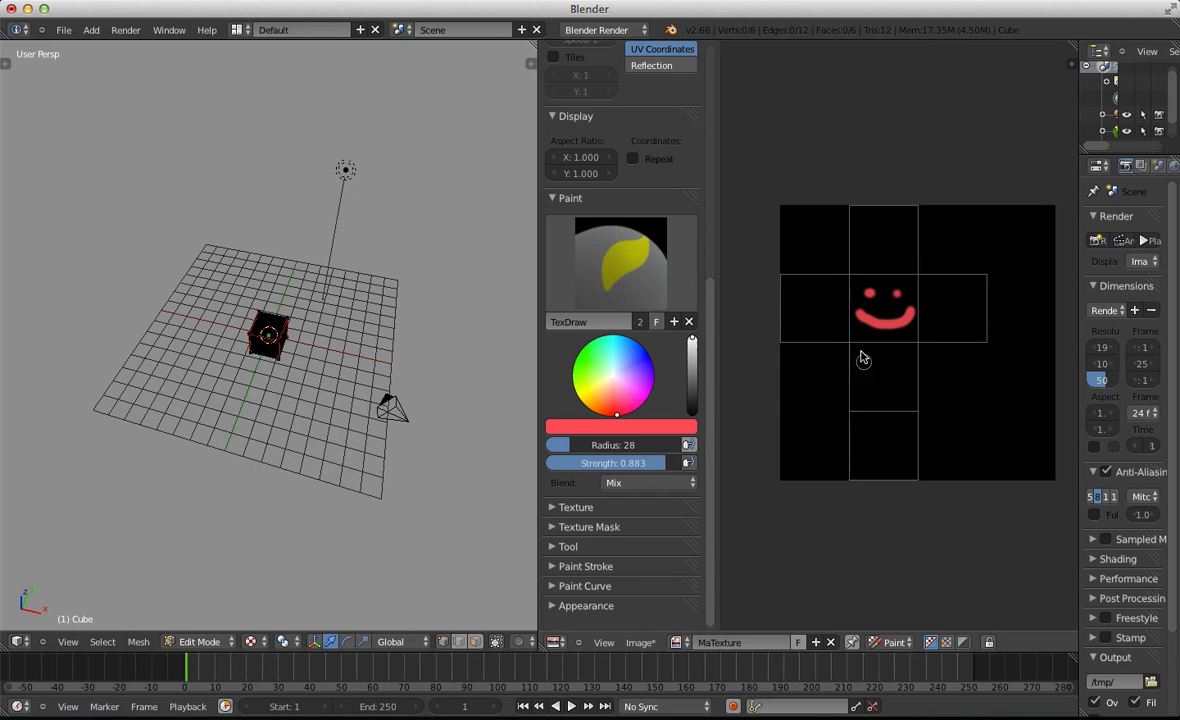
key("Tab")
key("Tab")
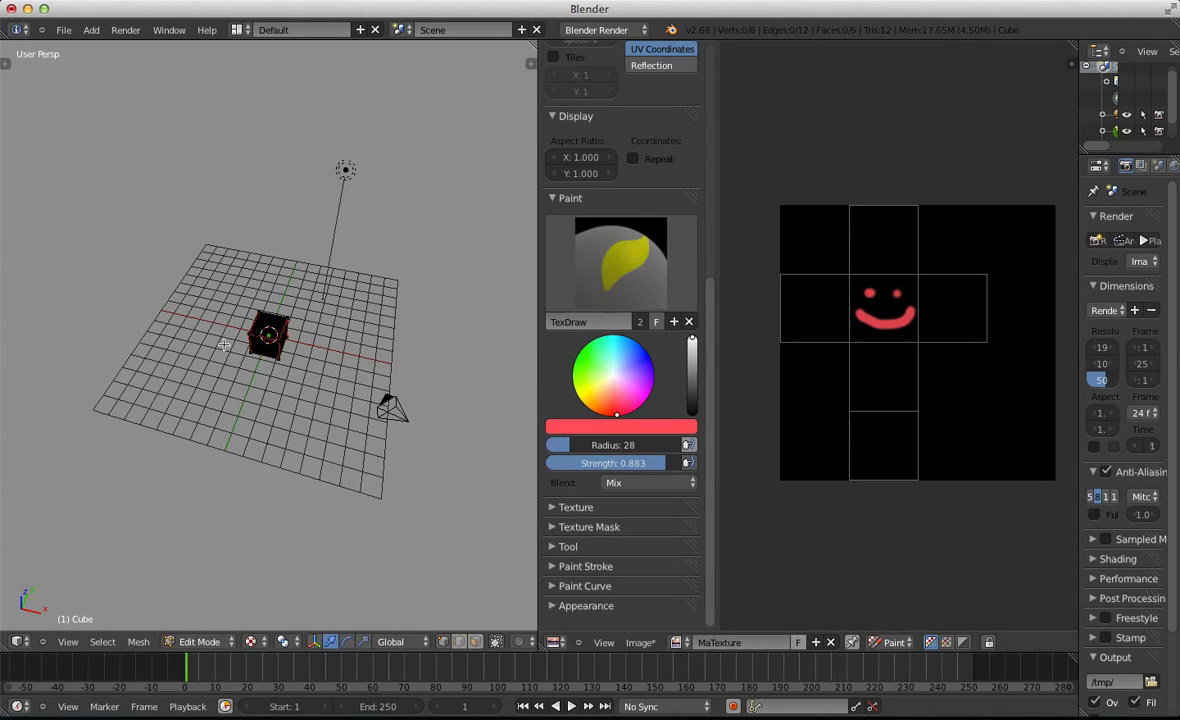
scroll(260, 330, "up", 4)
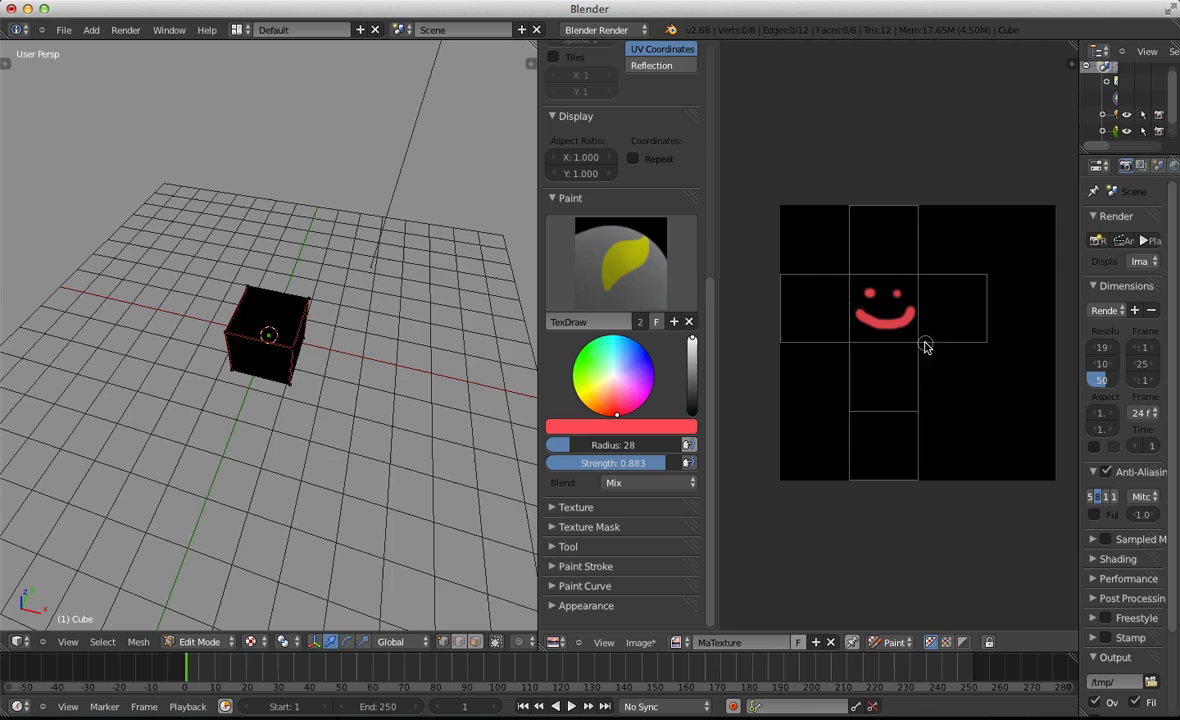
scroll(856, 390, "up", 3)
scroll(864, 379, "down", 1)
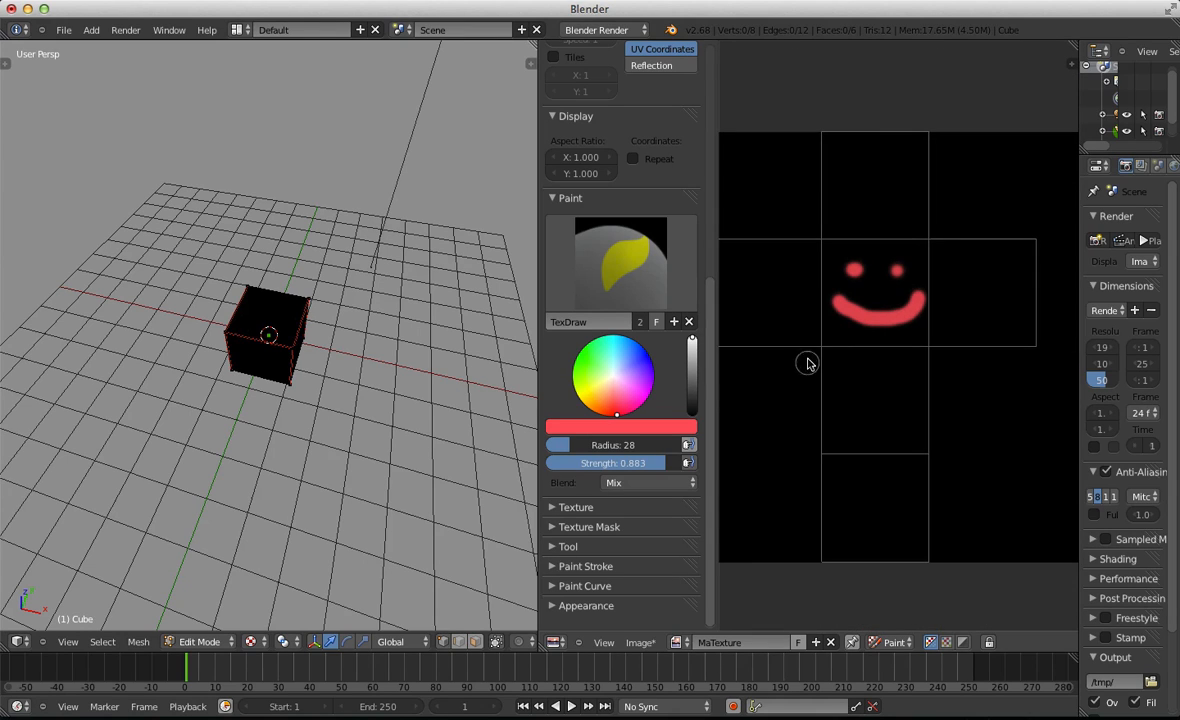
scroll(866, 328, "down", 3)
mouse_move(876, 310)
middle_mouse_down()
mouse_move(888, 314)
mouse_move(885, 298)
middle_mouse_up()
scroll(847, 274, "up", 4)
mouse_move(780, 262)
left_mouse_down()
mouse_move(800, 250)
mouse_move(803, 274)
left_mouse_up()
middle_click_drag(881, 265, 838, 308)
left_click_drag(903, 148, 918, 218)
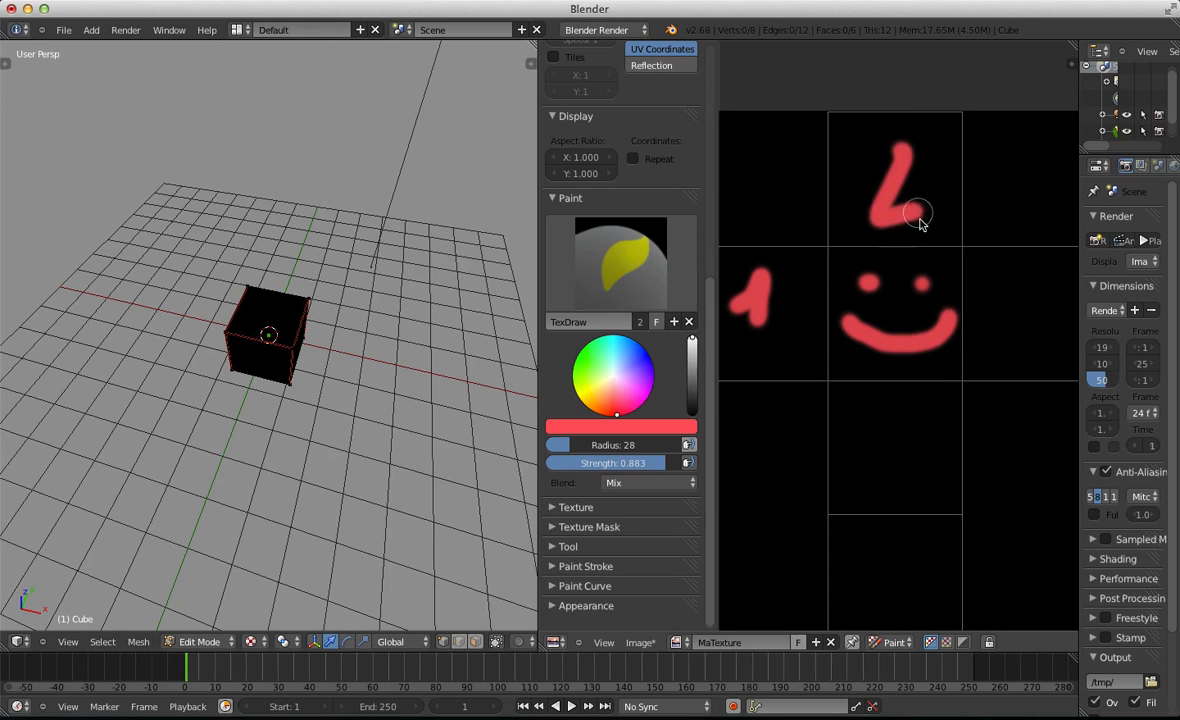
Paint red numerals in the two UV squares below the smiley and a 6 in the square to its right
left_click_drag(887, 424, 884, 487)
mouse_move(901, 543)
left_mouse_down()
mouse_move(893, 615)
mouse_move(910, 626)
left_mouse_up()
middle_click_drag(1030, 265, 969, 269)
mouse_move(969, 264)
left_mouse_down()
mouse_move(970, 327)
mouse_move(948, 306)
left_mouse_up()
Return to Object Mode, select the lamp, and move it down to one side of the cube
scroll(197, 277, "down", 5)
key("Tab")
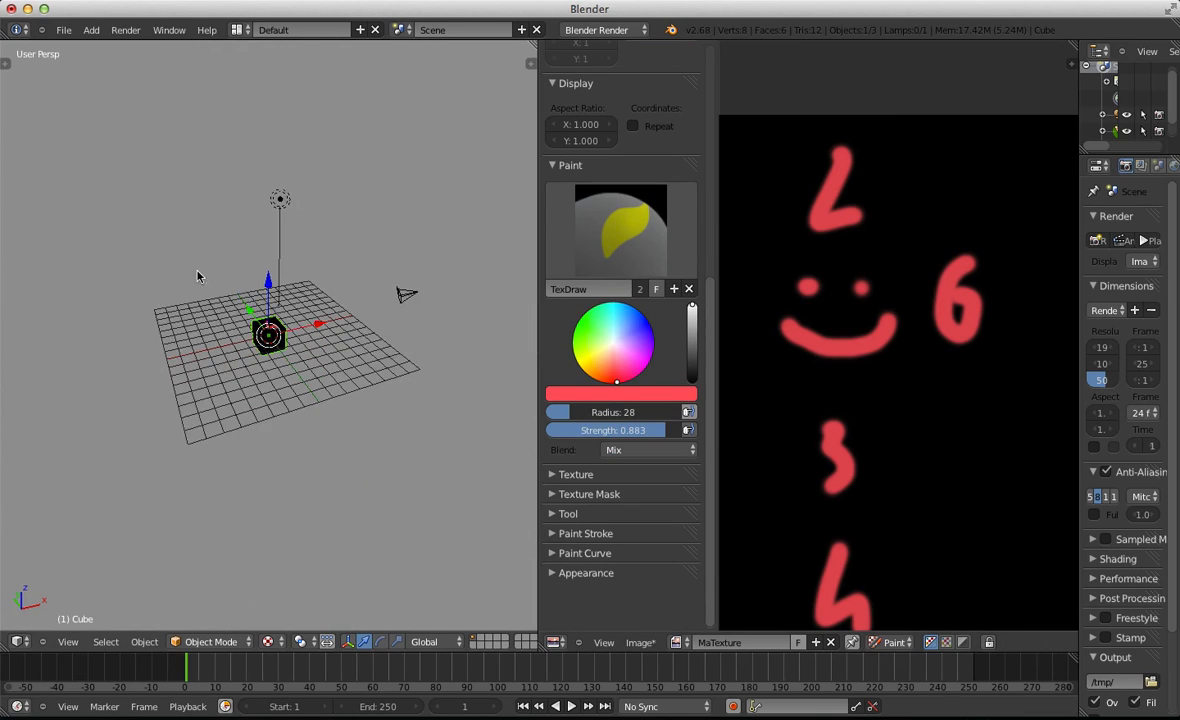
right_click(275, 195)
scroll(257, 205, "up", 4)
key("g")
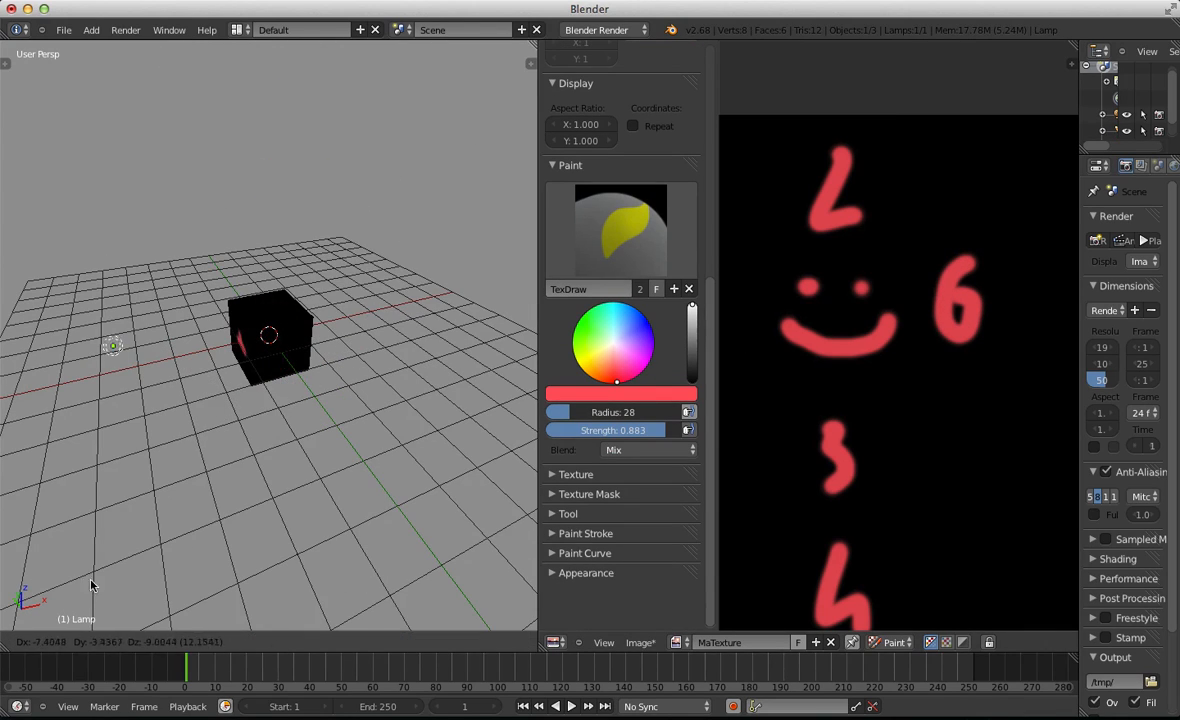
left_click(91, 582)
Move the lamp high above the grid so it lights the cube's top face
scroll(139, 396, "down", 6)
key("g")
middle_click_drag(255, 415, 285, 416)
left_click(207, 388)
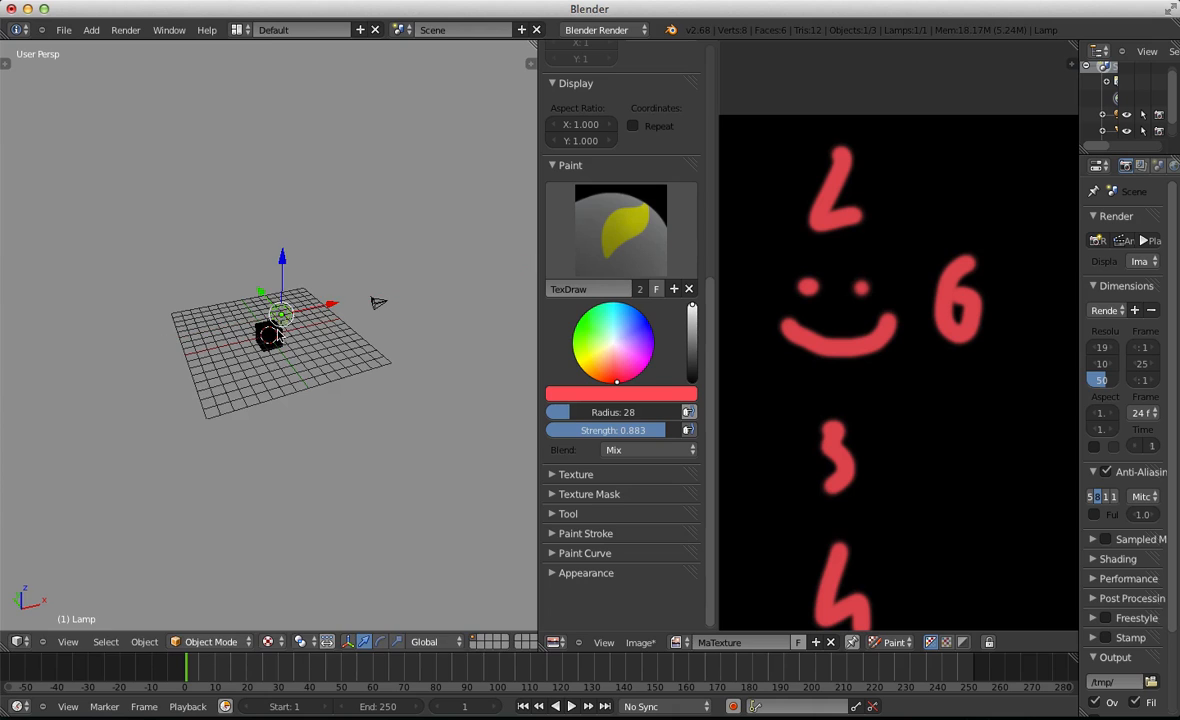
scroll(278, 333, "up", 5)
key("g")
left_click(315, 195)
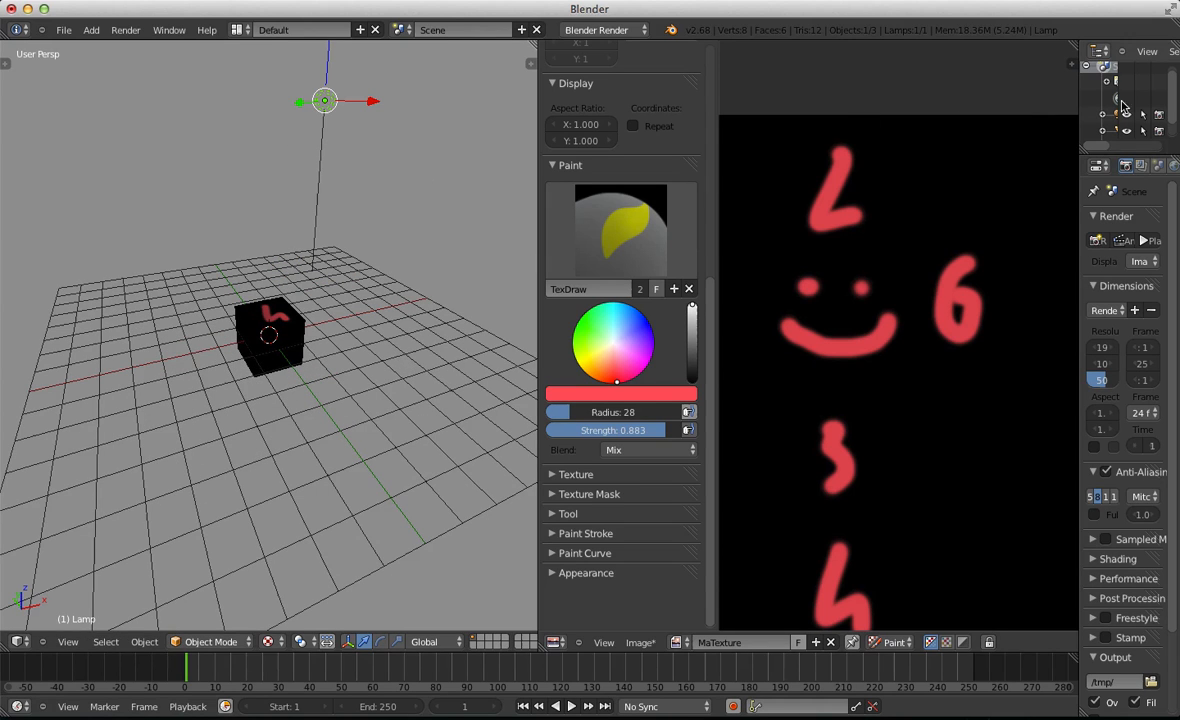
Widen the properties area and change the lamp type to Sun
left_click_drag(1078, 188, 958, 165)
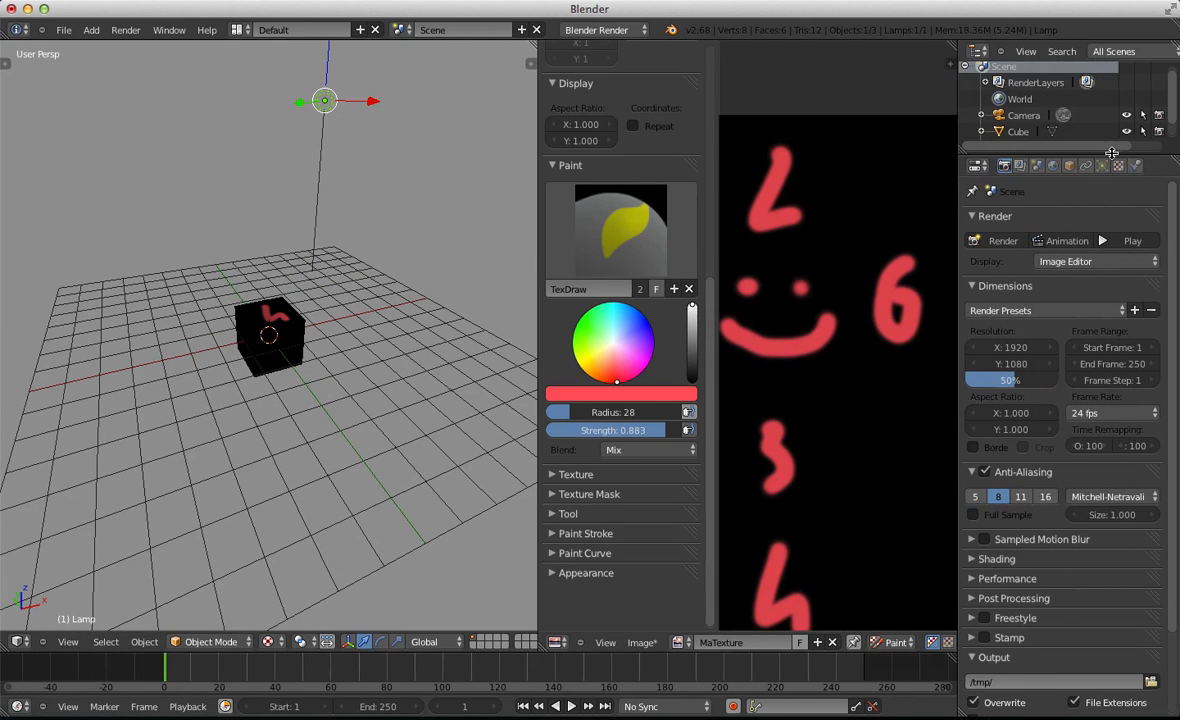
left_click(1102, 166)
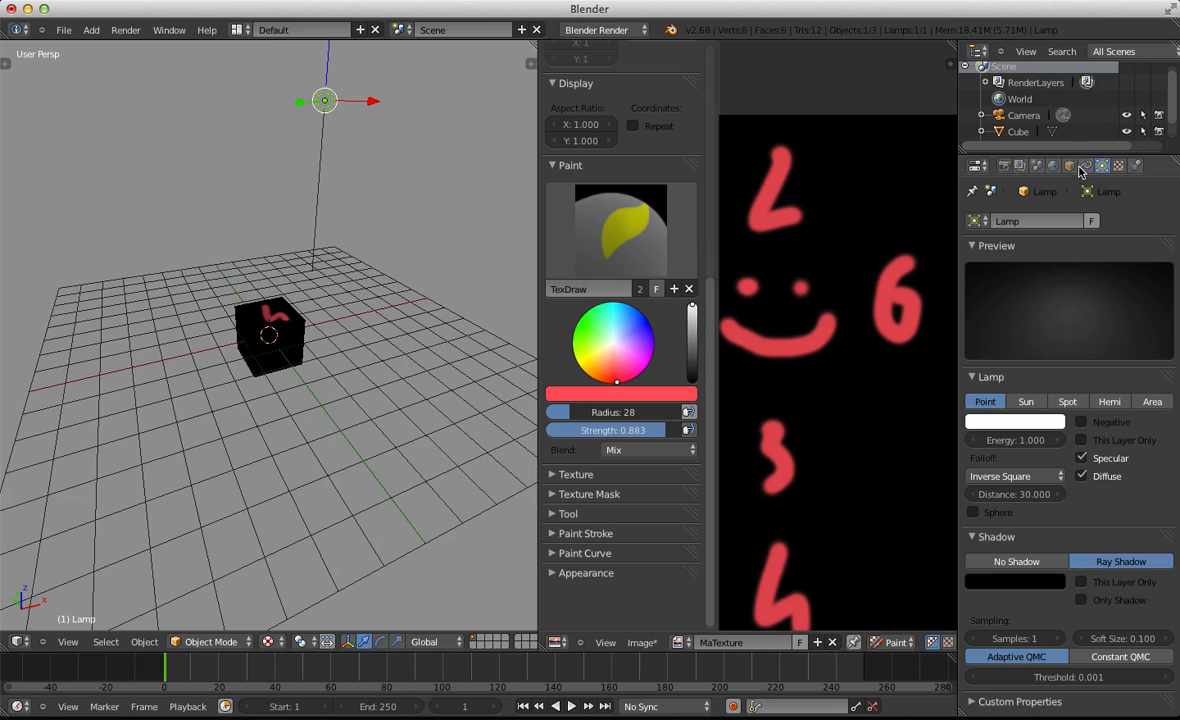
left_click(1028, 401)
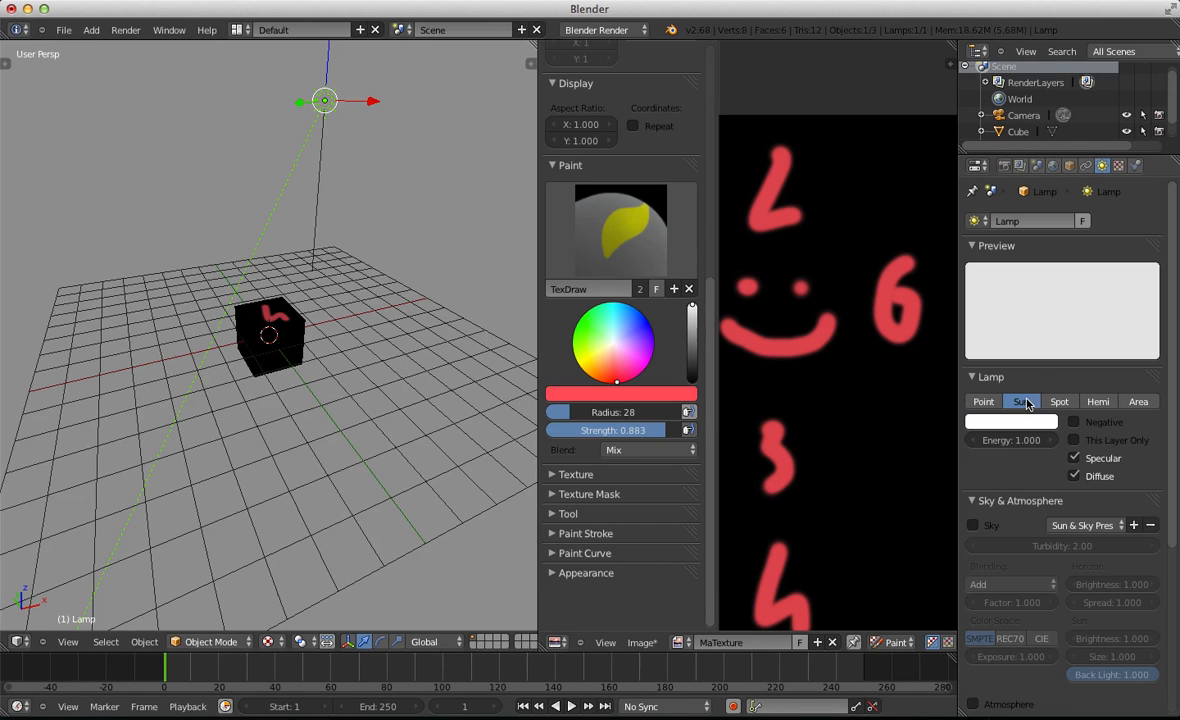
mouse_move(448, 255)
middle_mouse_down()
mouse_move(311, 298)
mouse_move(193, 195)
mouse_move(332, 297)
mouse_move(380, 349)
mouse_move(335, 325)
mouse_move(307, 435)
mouse_move(318, 441)
middle_mouse_up()
scroll(451, 252, "down", 8)
scroll(332, 297, "up", 11)
scroll(335, 325, "down", 6)
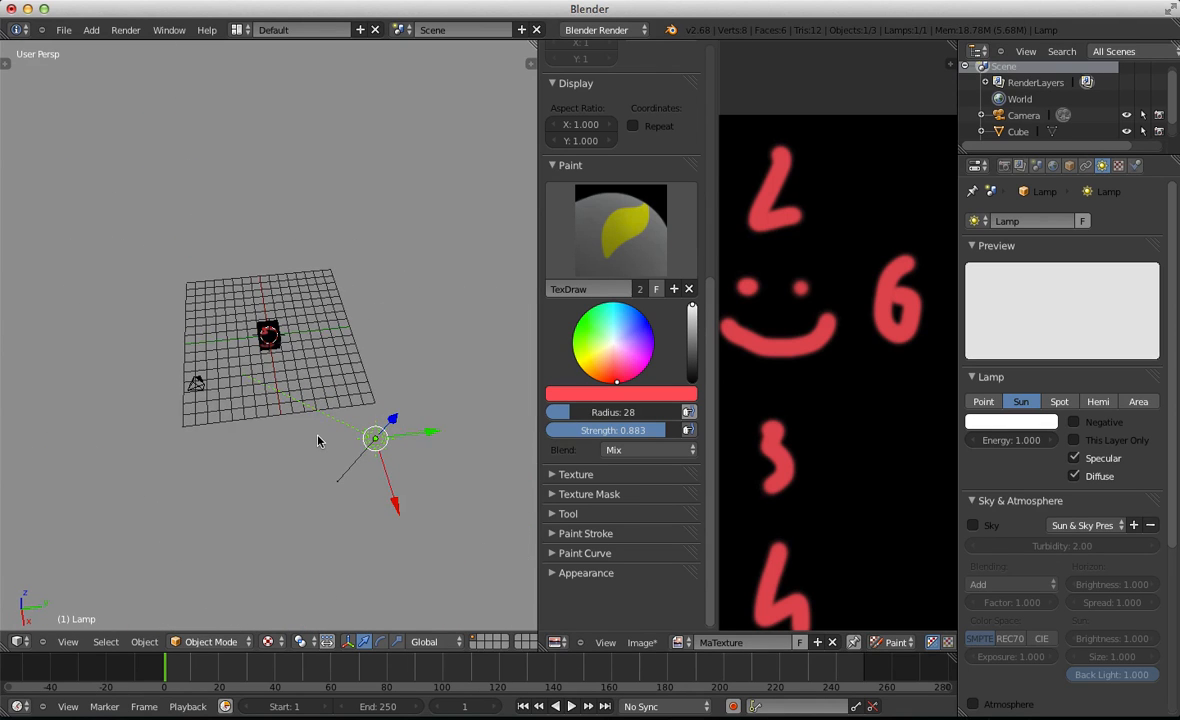
Duplicate the sun lamp in top view, rotate the copy, and move it to the opposite side of the cube
key("KP_7")
key("shift+d")
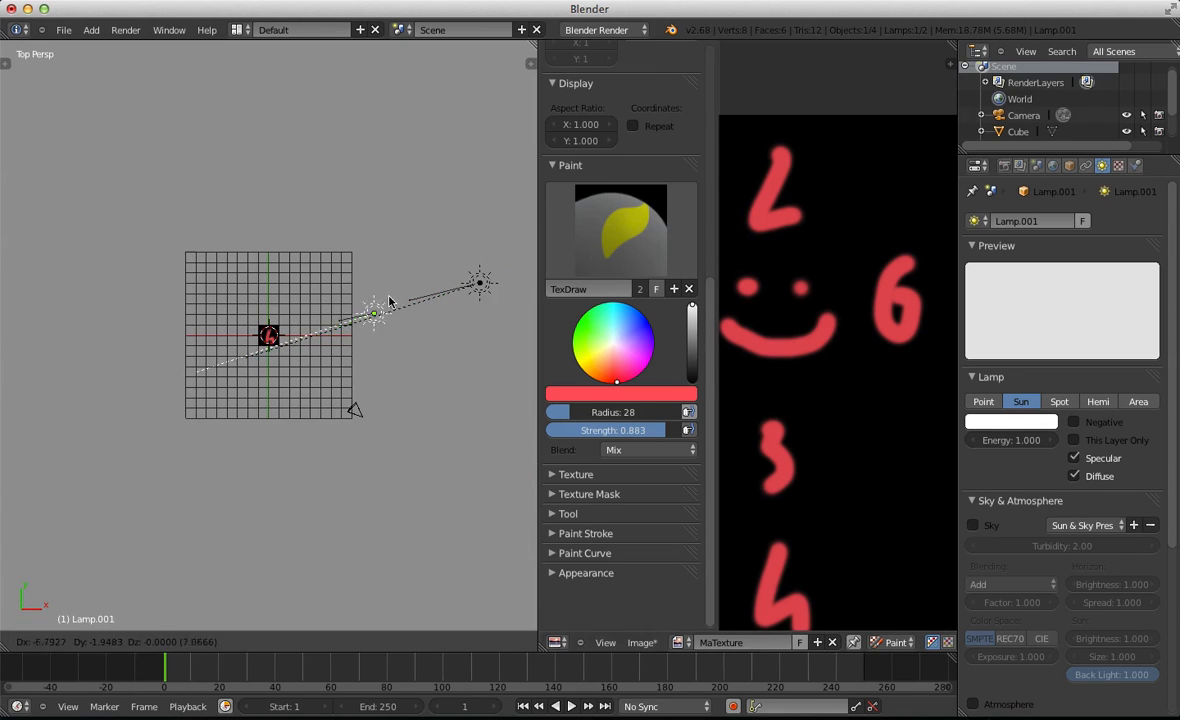
key("r")
left_click(103, 218)
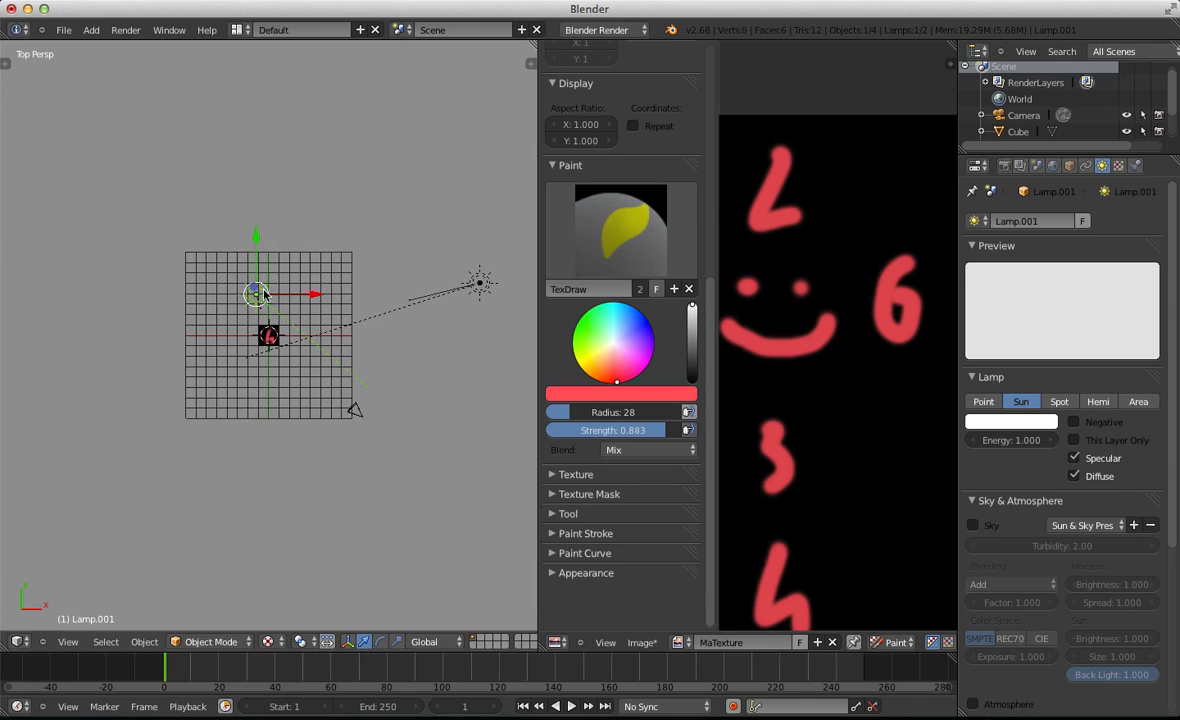
key("g")
left_click(314, 307)
middle_click_drag(230, 371, 463, 279)
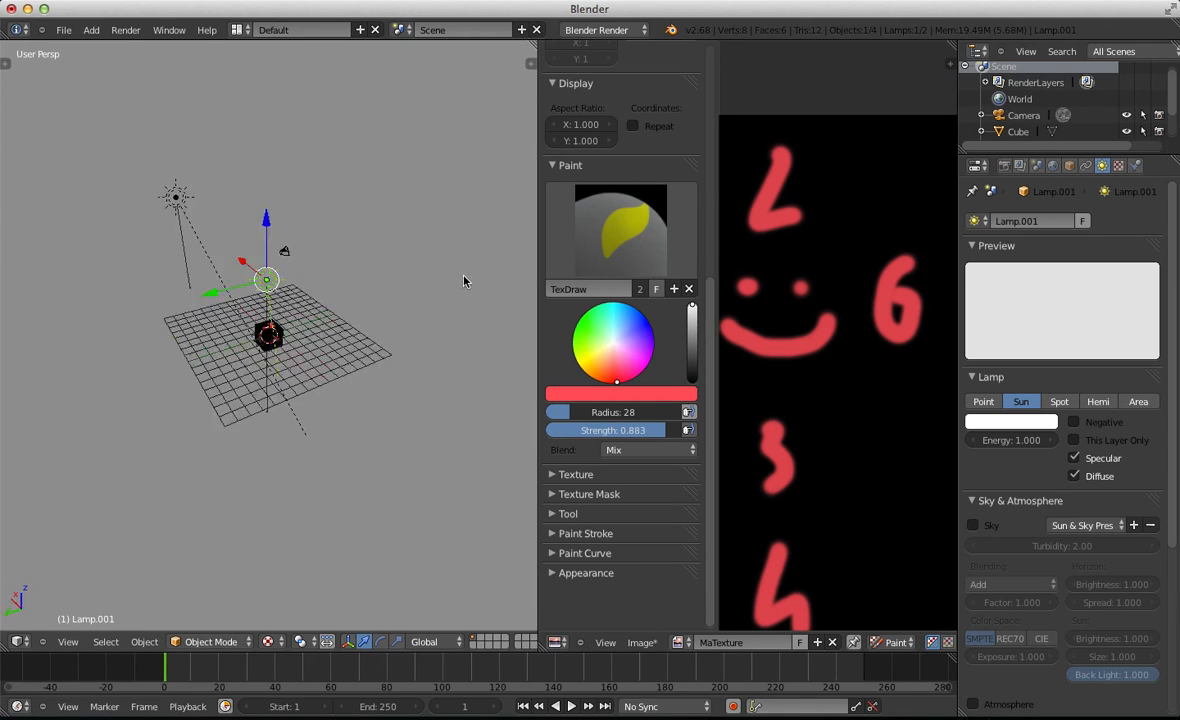
scroll(446, 281, "up", 4)
scroll(339, 184, "up", 3)
scroll(320, 230, "down", 8)
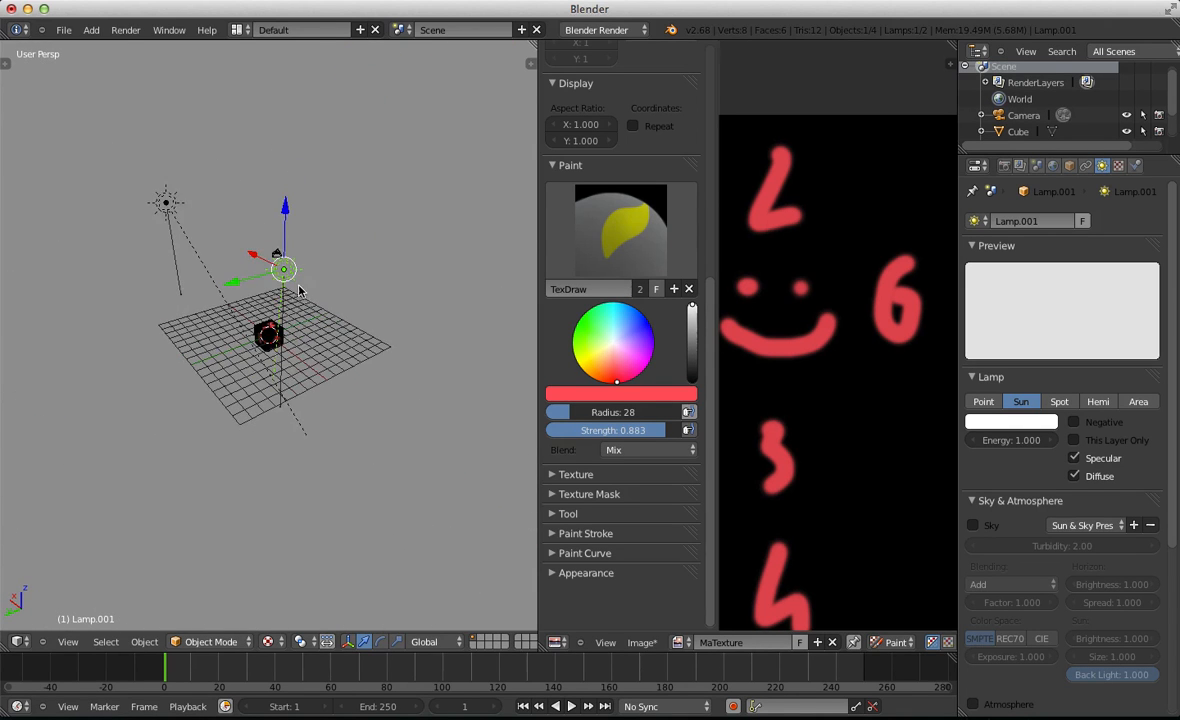
Select the duplicated sun lamp, raise its energy to 2.680, and tint its light pale green
middle_click_drag(290, 297, 81, 277)
right_click(383, 194)
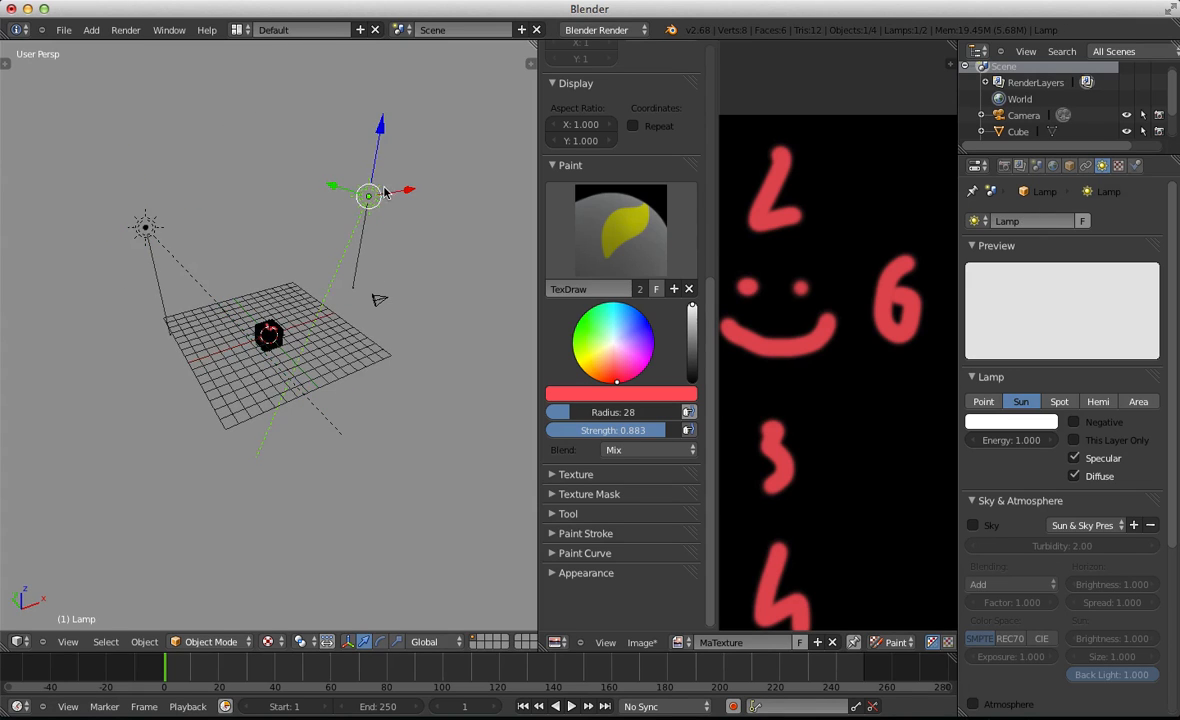
right_click(130, 227)
scroll(316, 245, "up", 2)
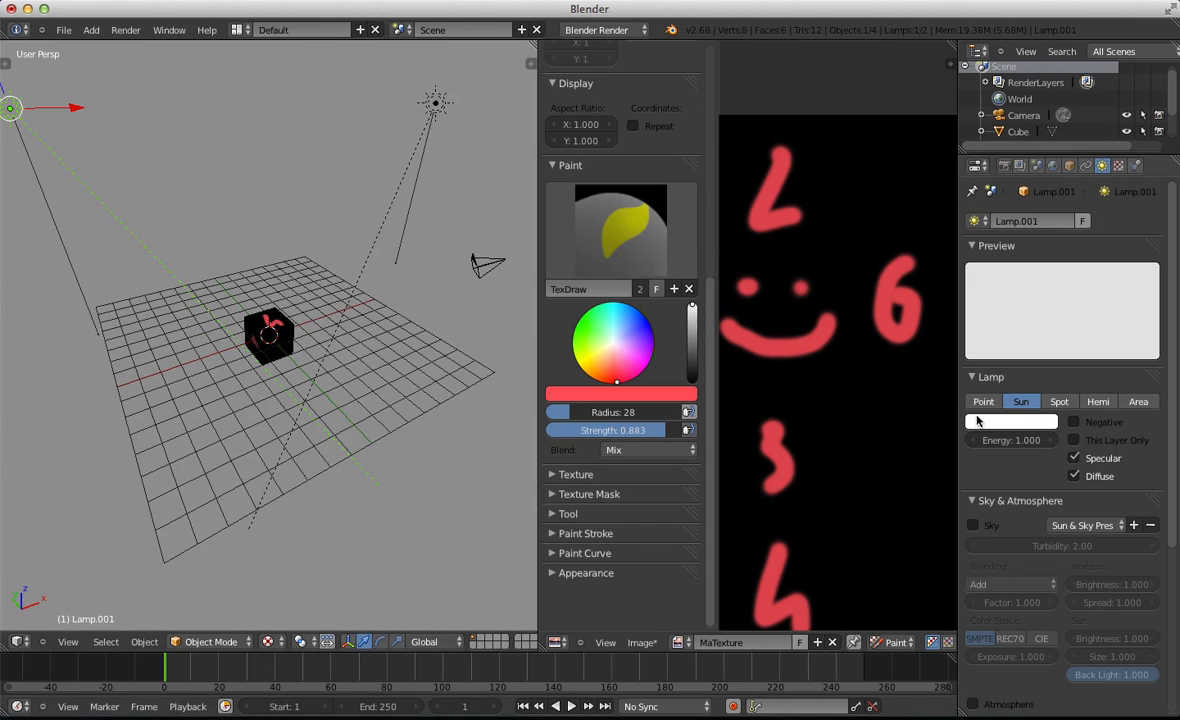
left_click_drag(1004, 448, 1047, 447)
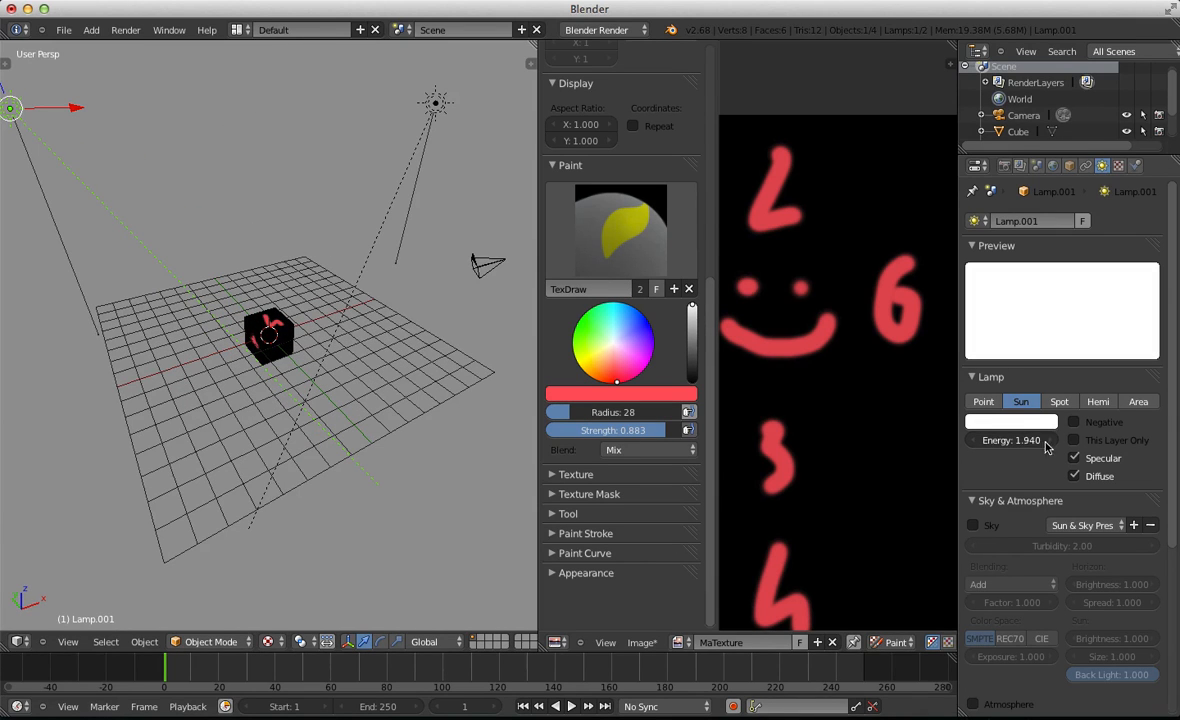
left_click(1010, 421)
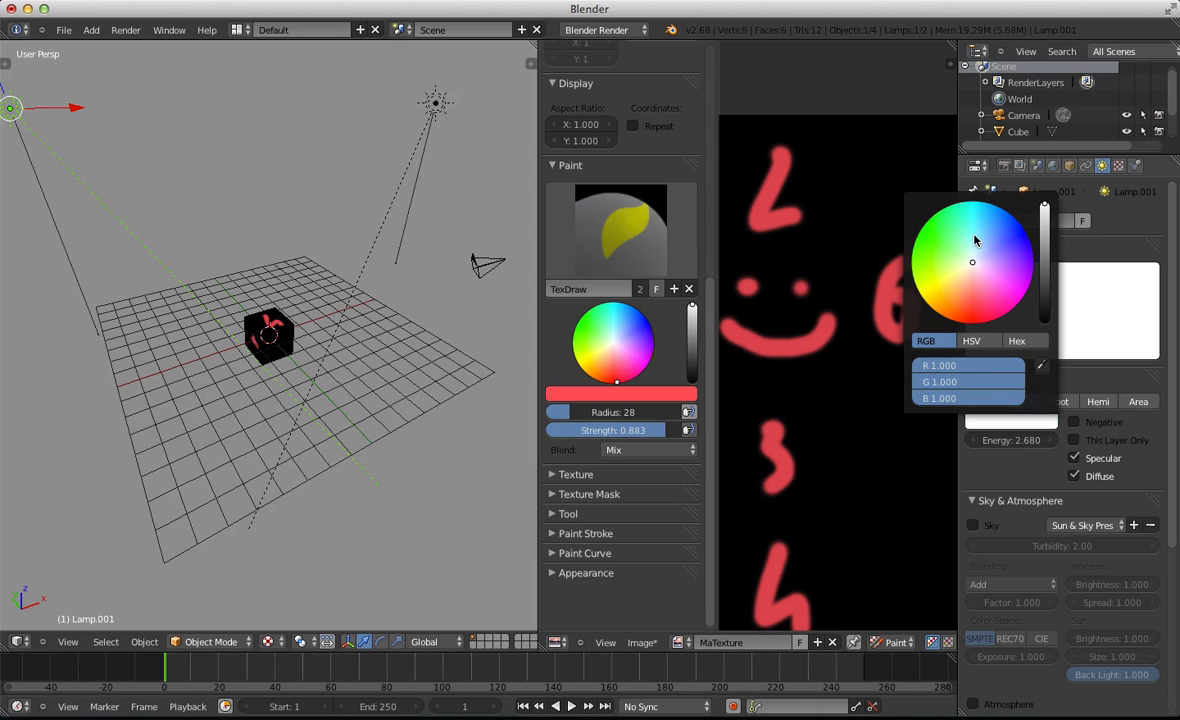
left_click_drag(980, 229, 931, 262)
Select the cube and hide the brush settings to give the painted texture more room
middle_click_drag(8, 393, 158, 345)
scroll(158, 345, "up", 3)
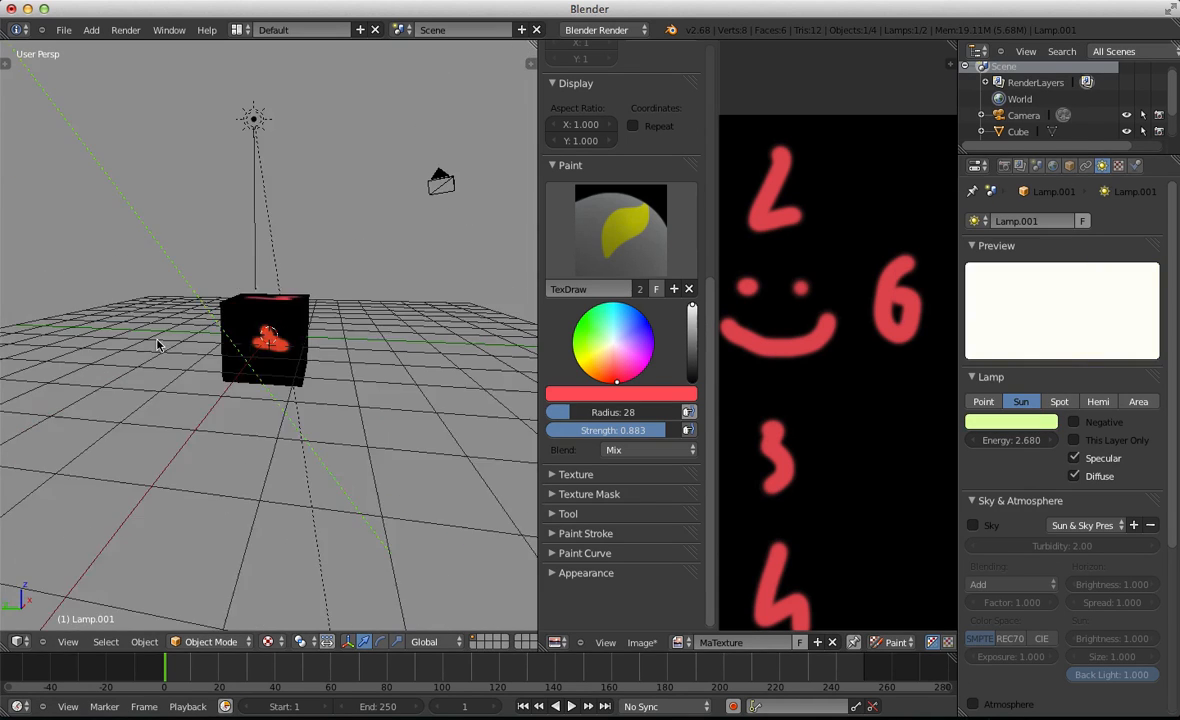
scroll(461, 301, "down", 8)
mouse_move(461, 301)
middle_mouse_down()
mouse_move(262, 377)
mouse_move(325, 307)
middle_mouse_up()
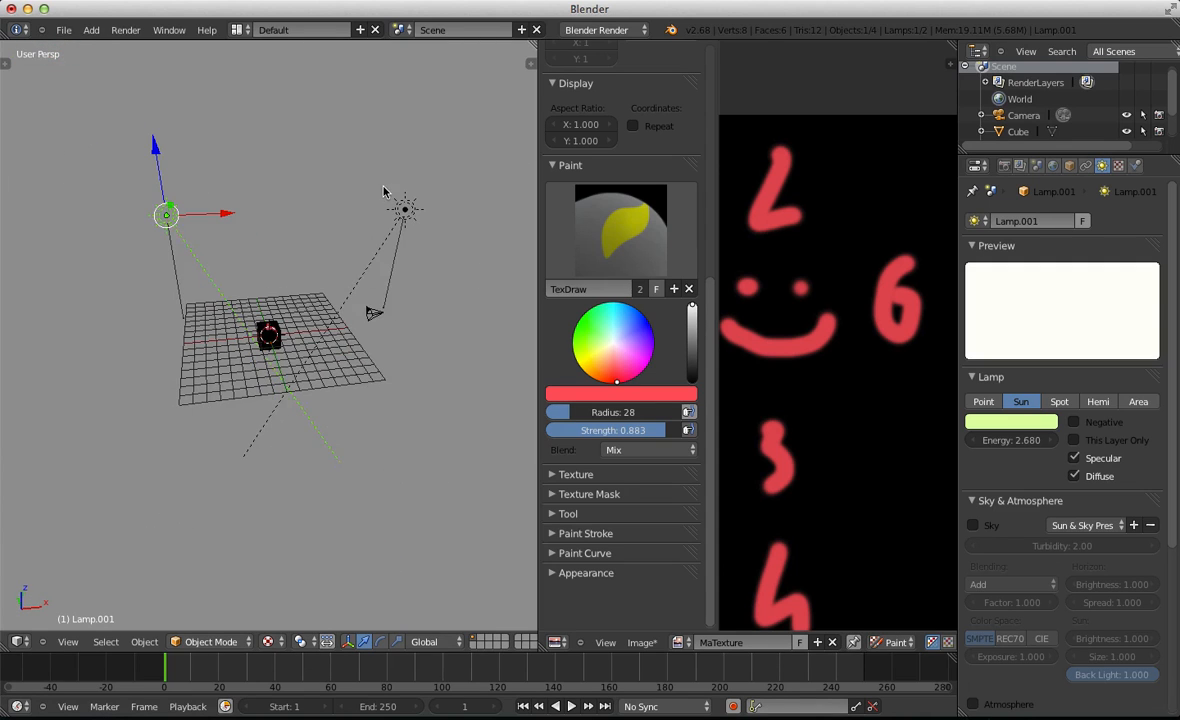
scroll(352, 193, "up", 6)
right_click(294, 249)
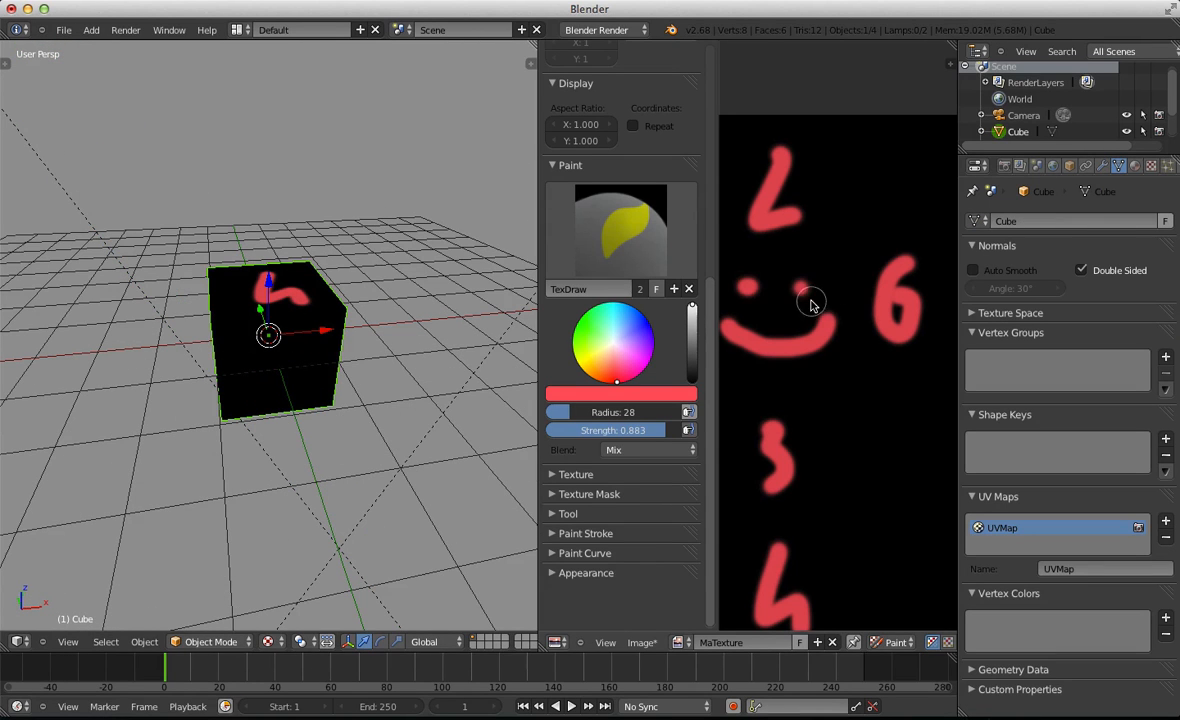
key("t")
key("t")
key("n")
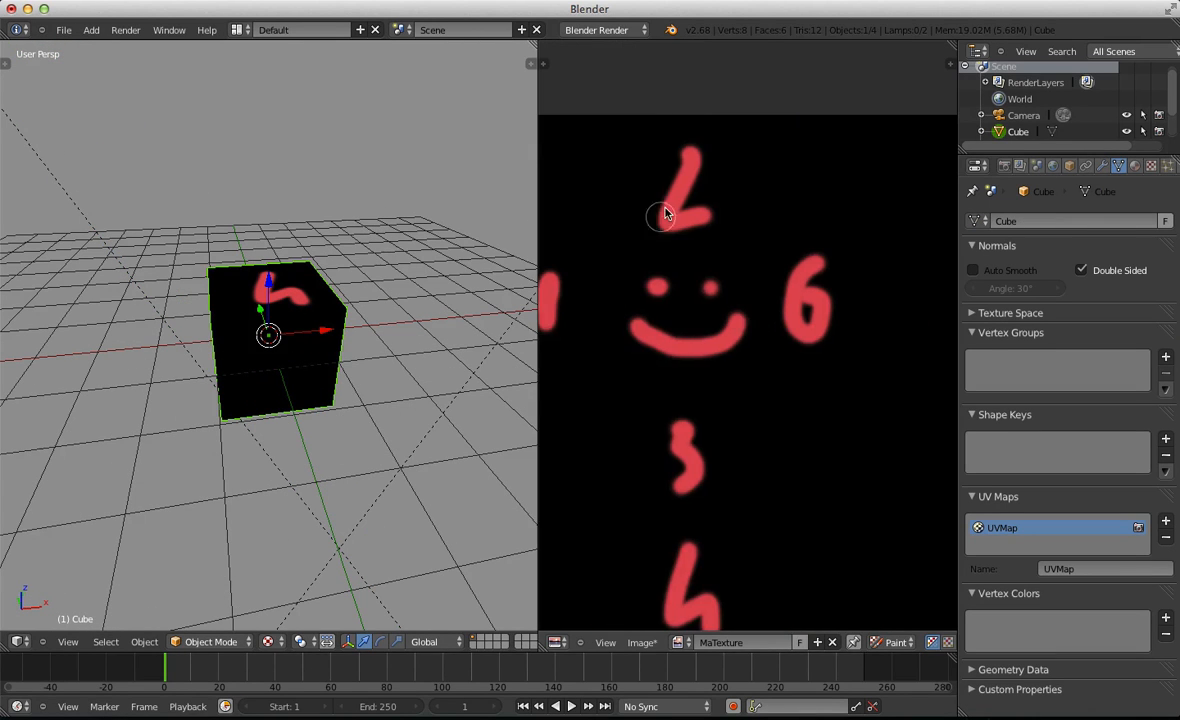
Enter Edit Mode with all of the cube selected so the UV cross overlays the painted texture
scroll(675, 296, "down", 5)
middle_click_drag(675, 297, 678, 297)
key("Tab")
key("Tab")
key("Tab")
scroll(353, 313, "up", 5)
middle_click_drag(353, 313, 587, 283)
scroll(328, 425, "down", 5)
key("a")
scroll(693, 306, "up", 3)
scroll(680, 332, "up", 3)
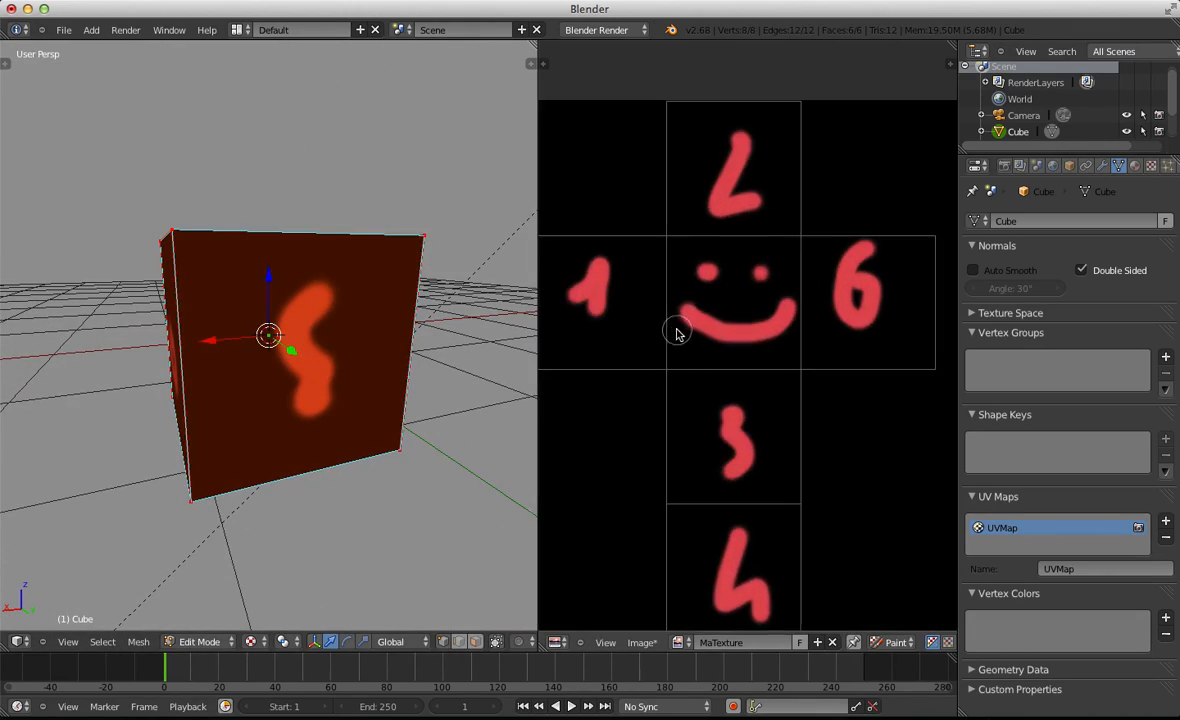
Show the brush settings again, darken the brush color to black, and paint over the numeral 1 beside the smiley
middle_click_drag(680, 332, 771, 320)
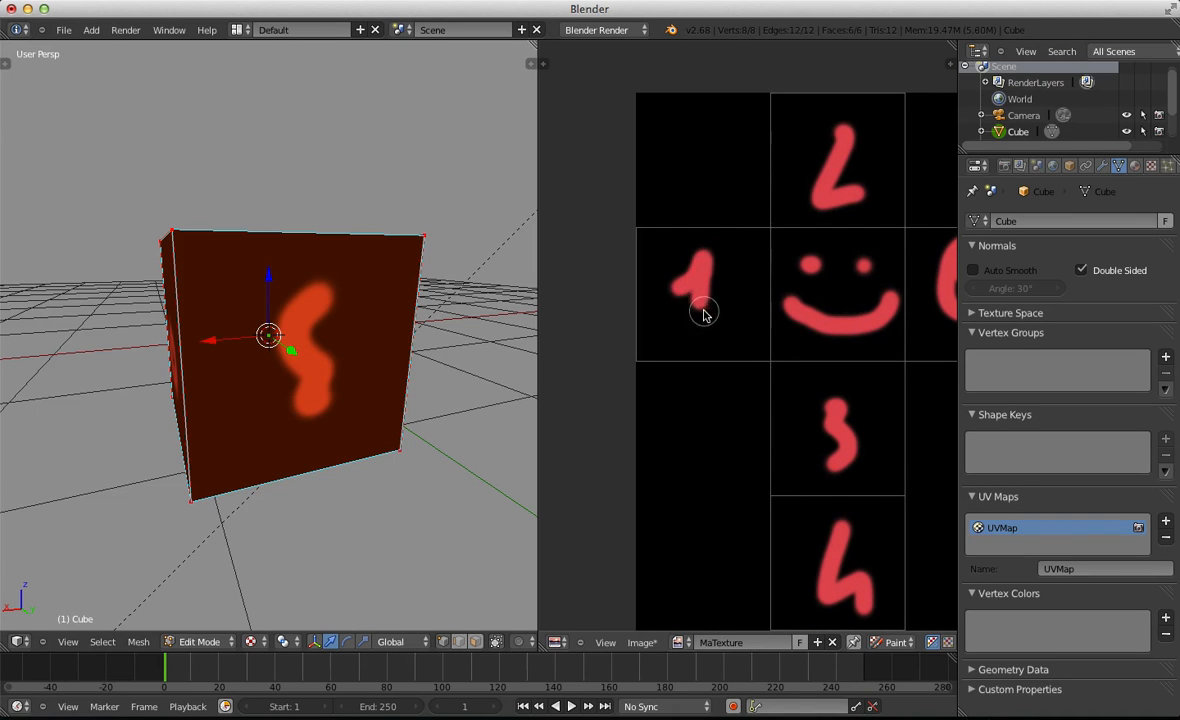
scroll(717, 308, "down", 2)
key("t")
key("t")
key("n")
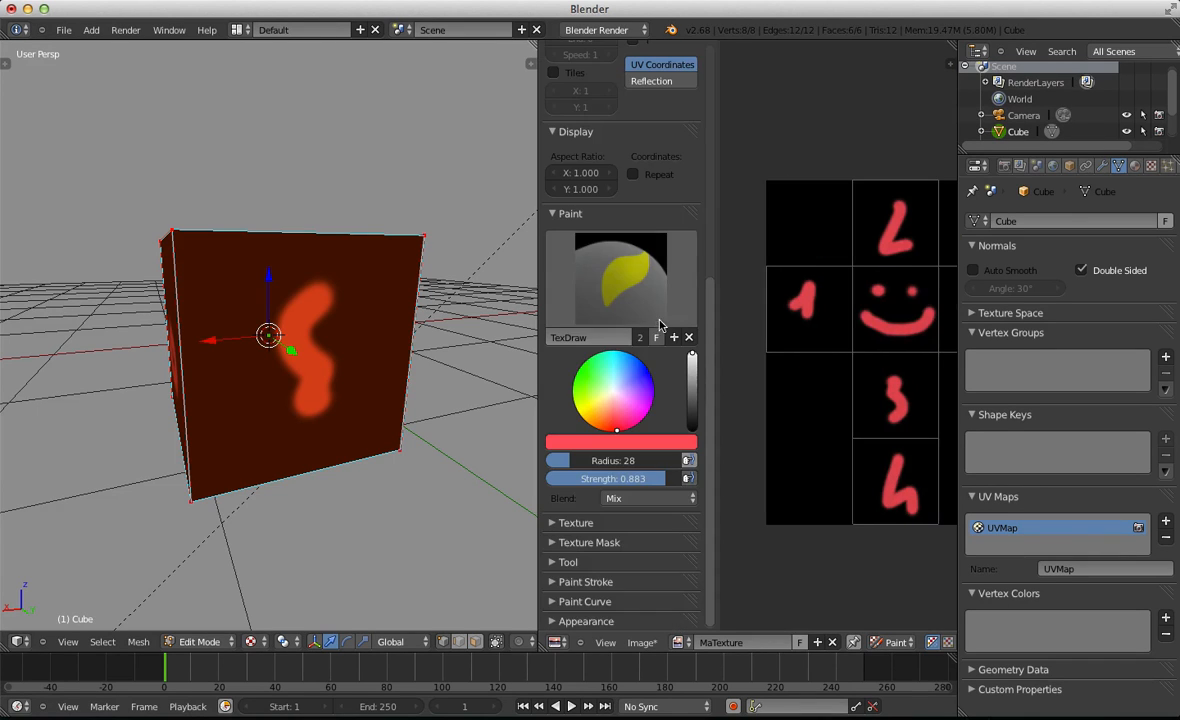
left_click_drag(692, 360, 697, 478)
left_click_drag(797, 318, 803, 324)
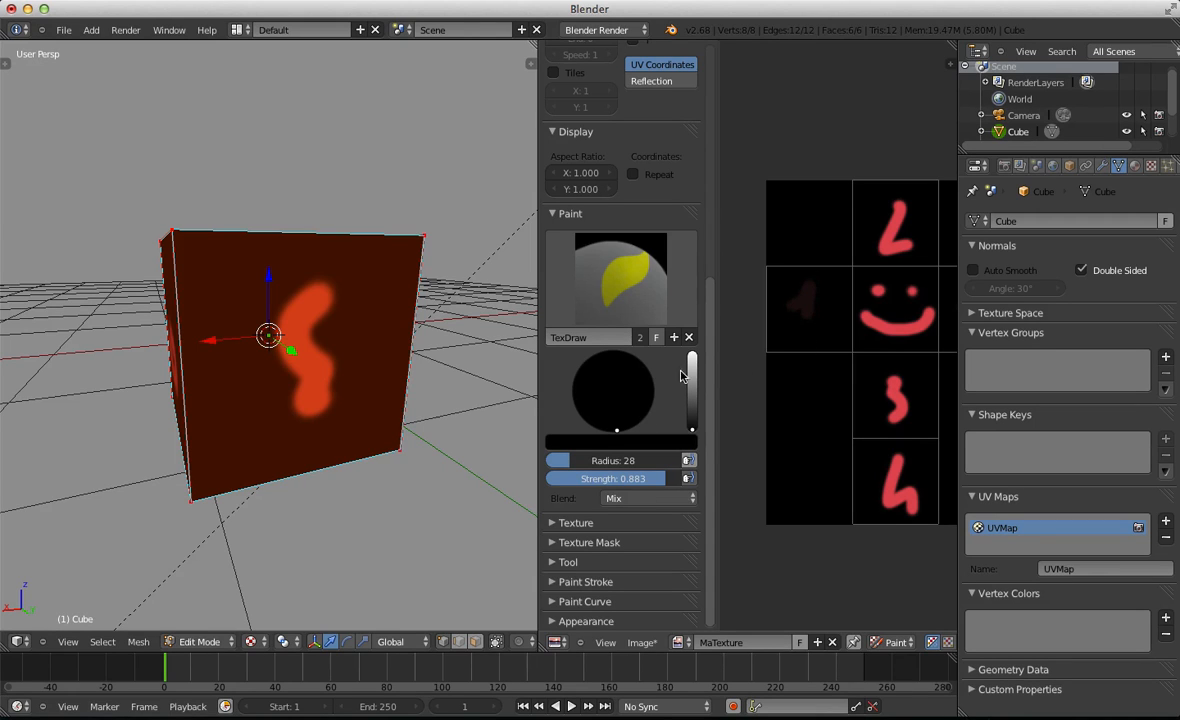
Restore the brush color to bright red and reduce the brush radius to 12
left_click_drag(680, 375, 691, 356)
scroll(838, 308, "up", 3)
scroll(780, 303, "down", 3)
scroll(788, 305, "up", 3)
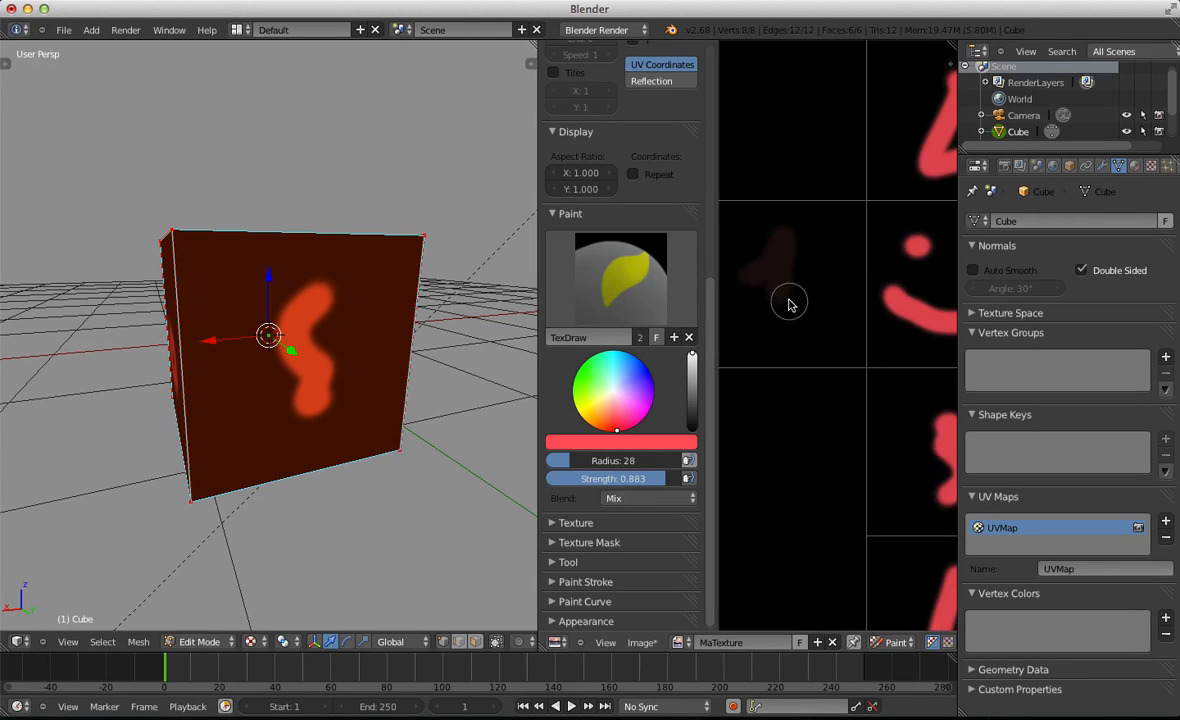
middle_click_drag(789, 300, 811, 292)
key("f")
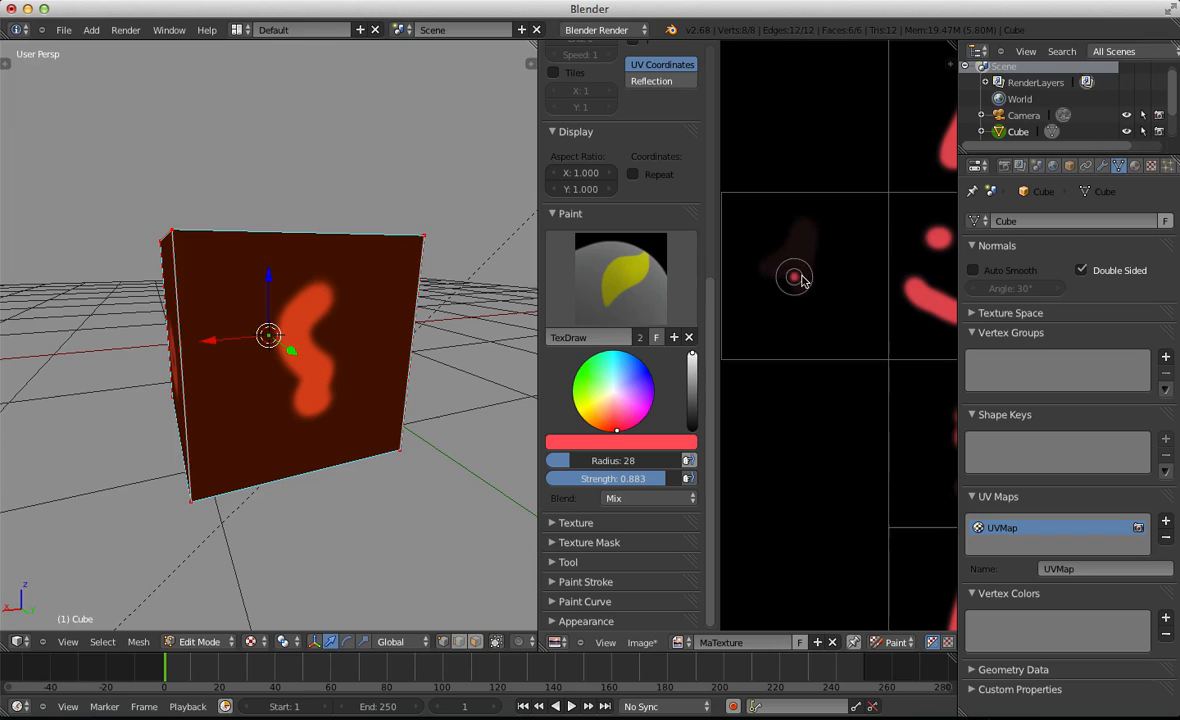
left_click(801, 279)
Paint an eight-armed red asterisk in the UV square where the numeral 1 was
left_click_drag(806, 213, 807, 237)
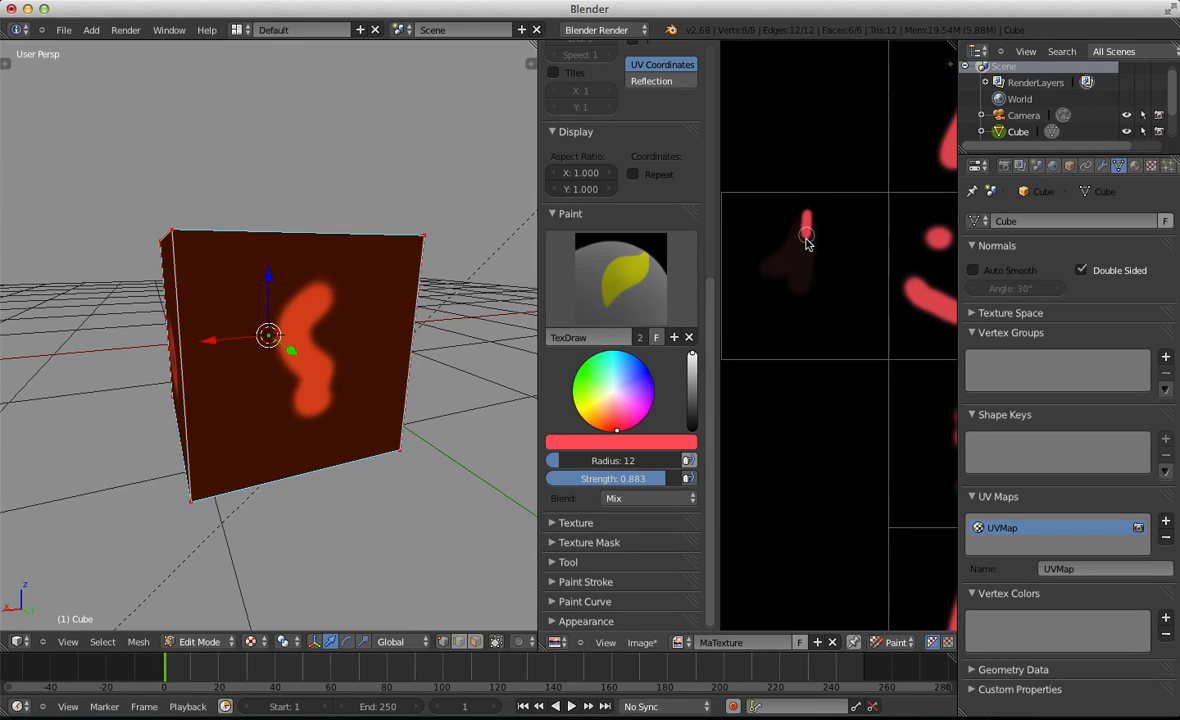
left_click_drag(807, 306, 807, 331)
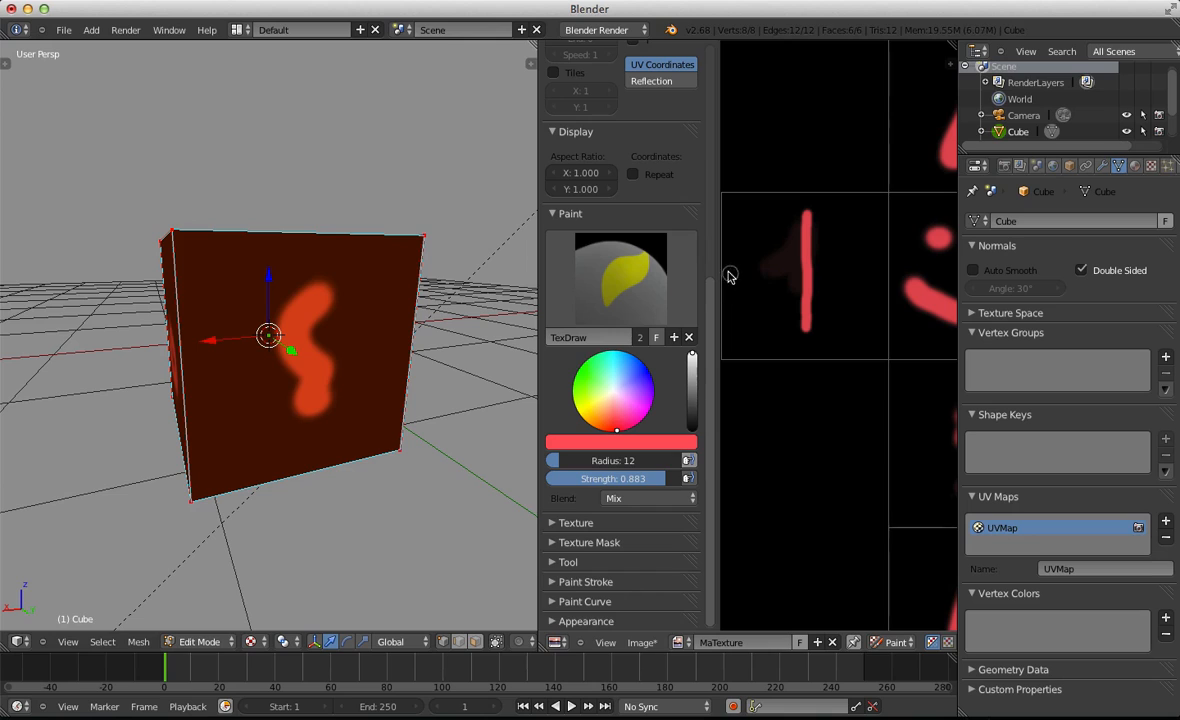
left_click_drag(731, 271, 836, 285)
key("ctrl+z")
left_click_drag(755, 320, 838, 243)
left_click_drag(760, 248, 835, 307)
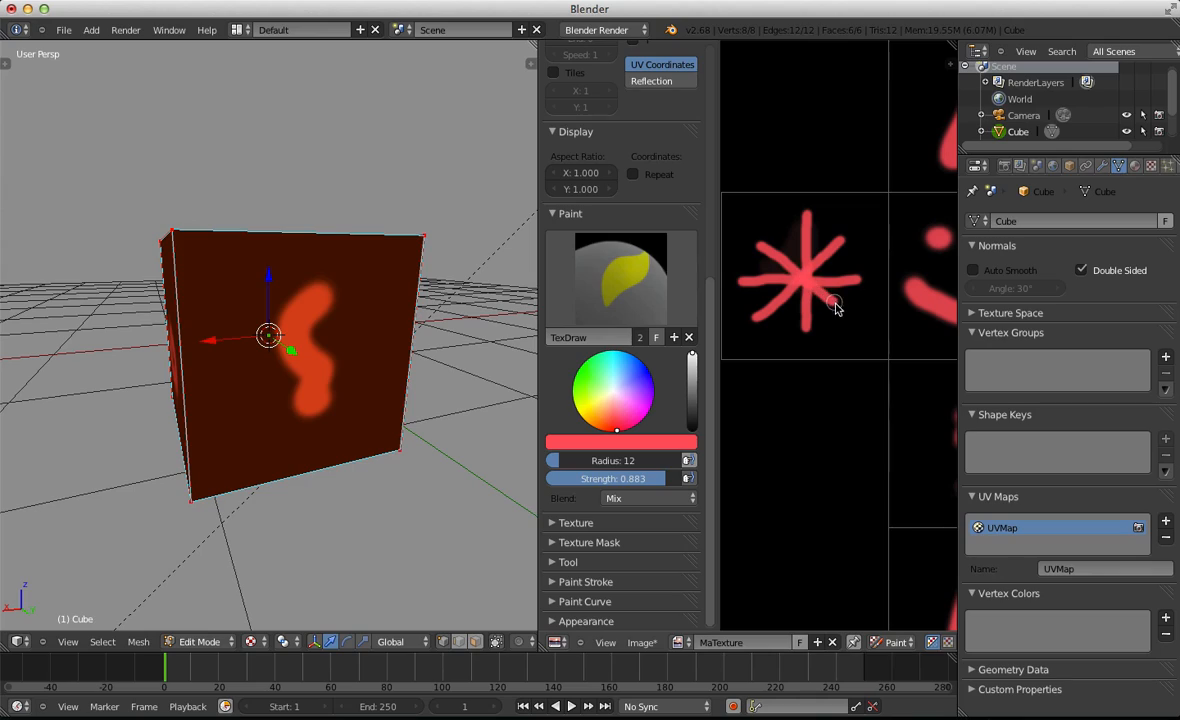
Return to Object Mode and trackball-rotate the cube so its asterisk face points upward
scroll(855, 320, "down", 4)
key("Tab")
scroll(147, 324, "down", 3)
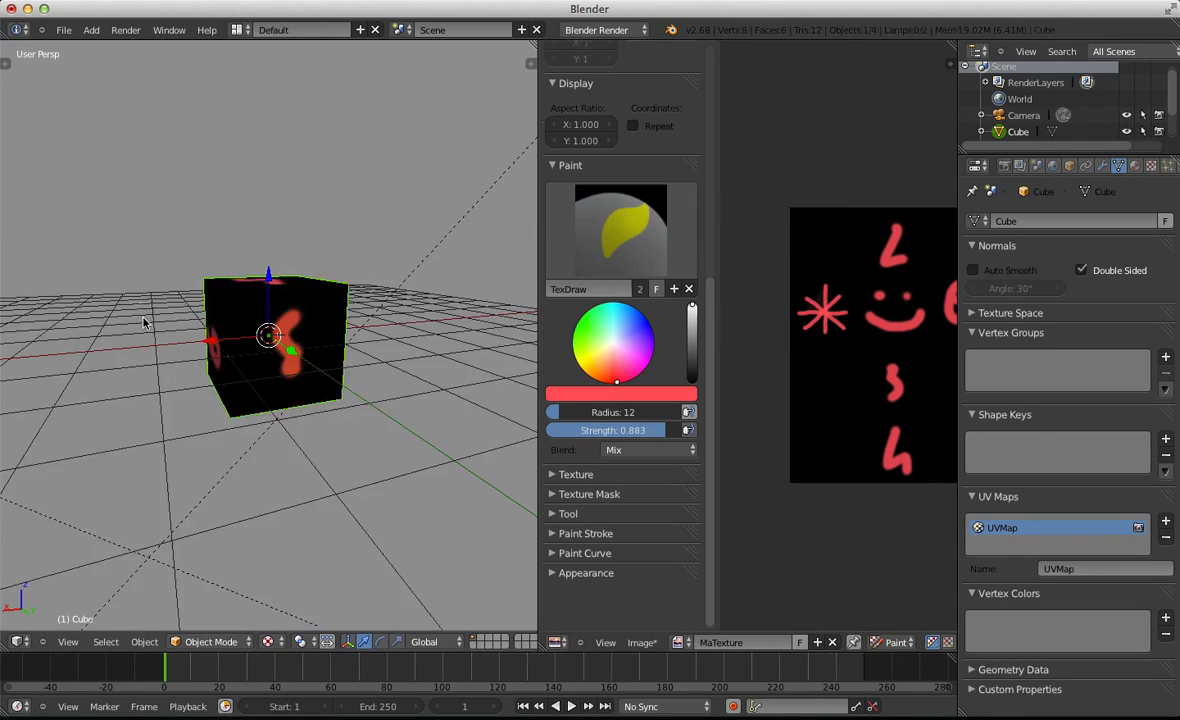
middle_click_drag(147, 324, 329, 408)
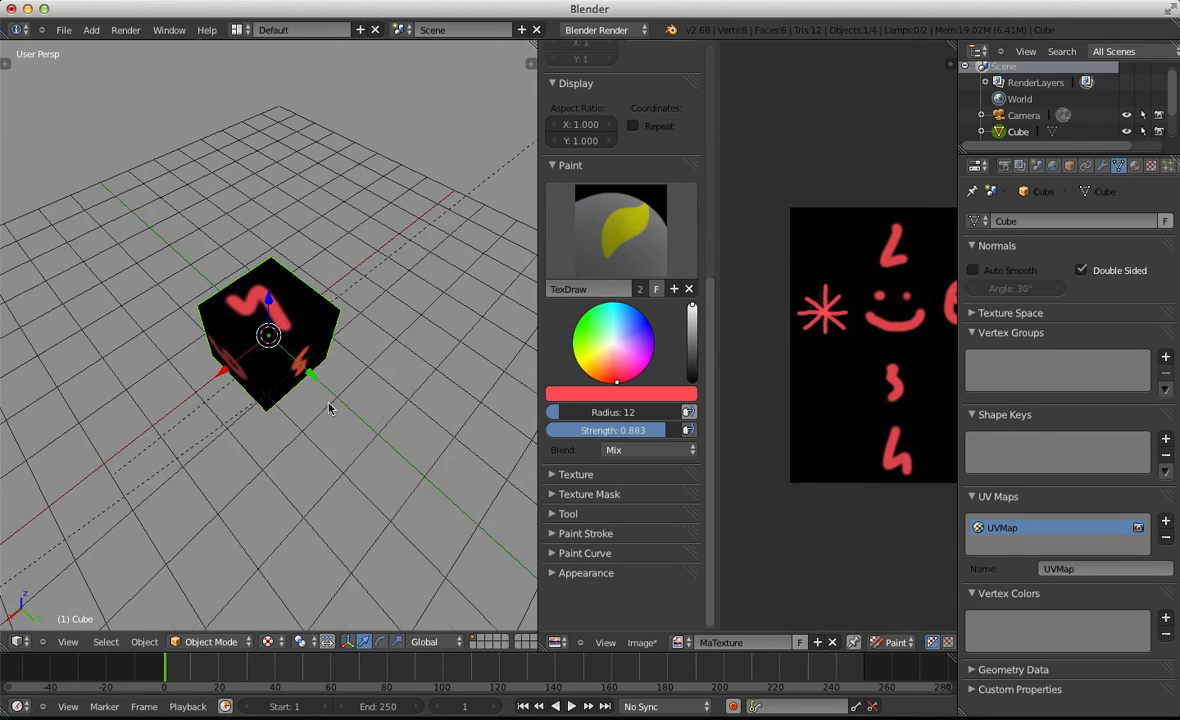
key("r")
key("r")
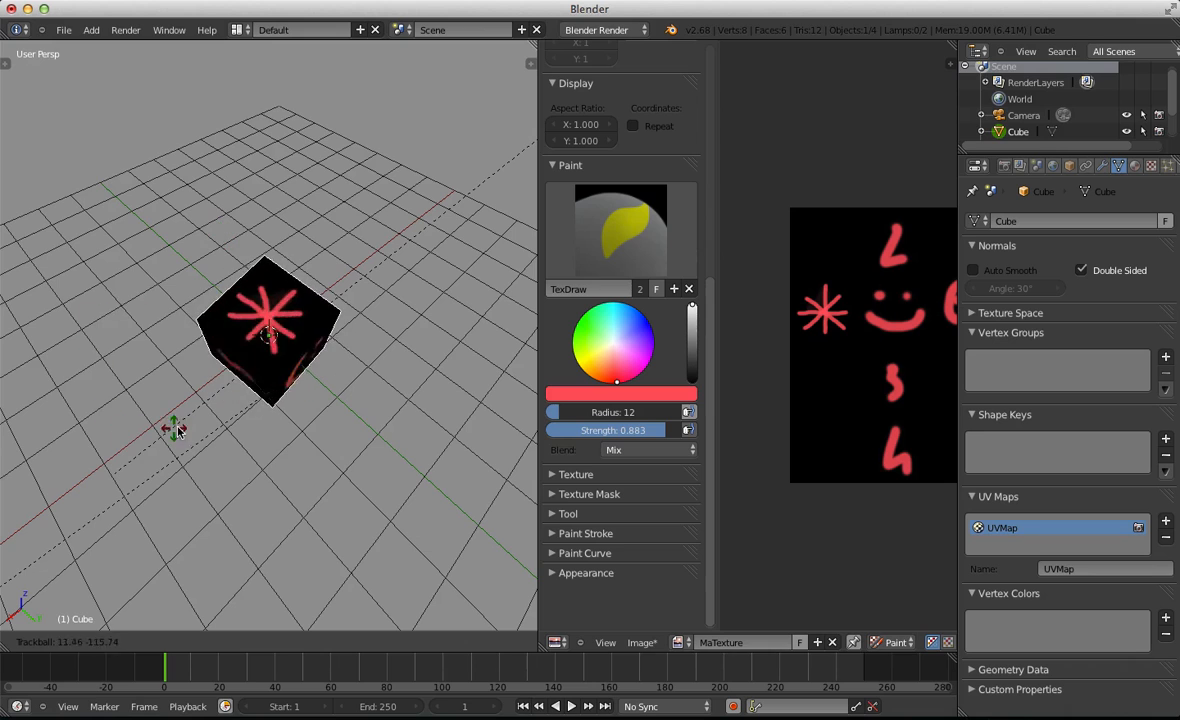
left_click(184, 482)
Enter Edit Mode, hide the brush settings, and switch the image editor from Paint to View mode
key("Tab")
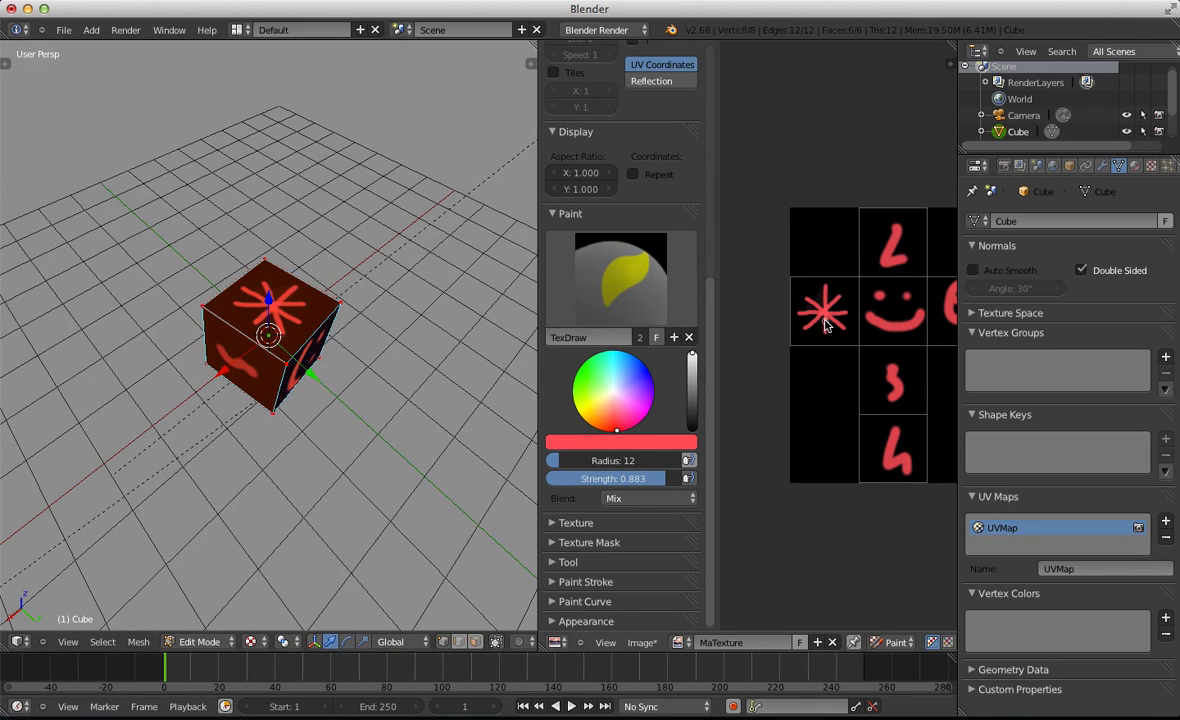
key("a")
key("a")
key("t")
key("t")
key("n")
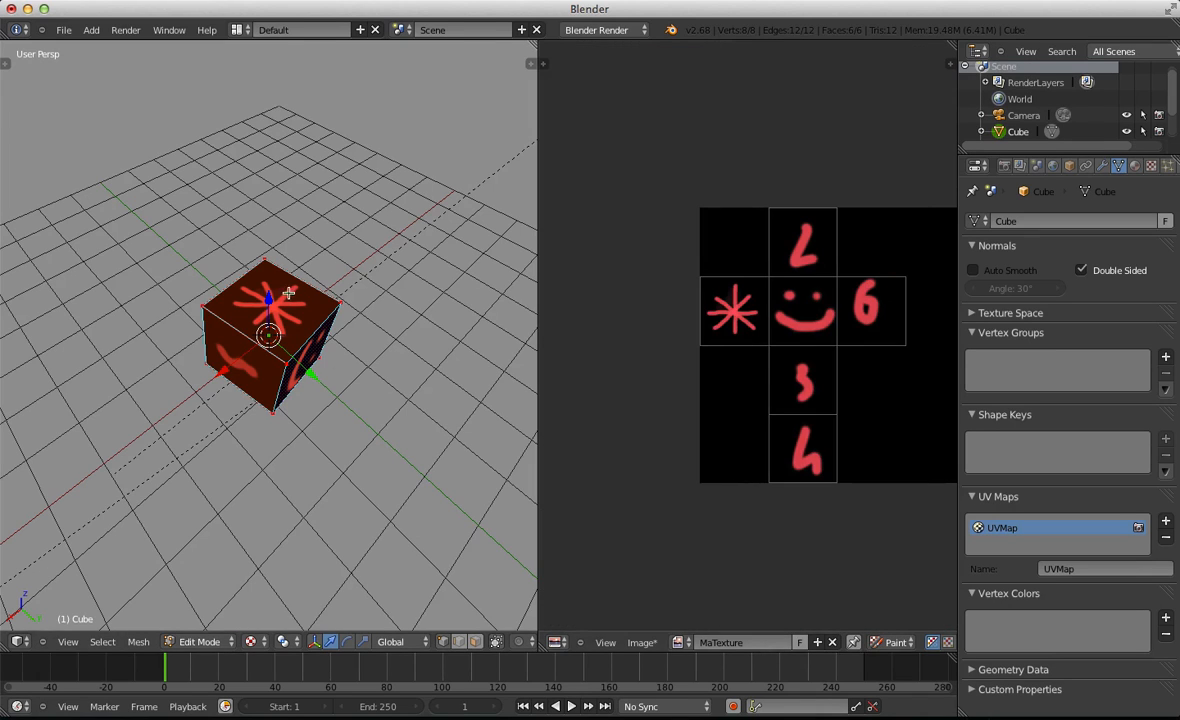
left_click(862, 642)
left_click(862, 626)
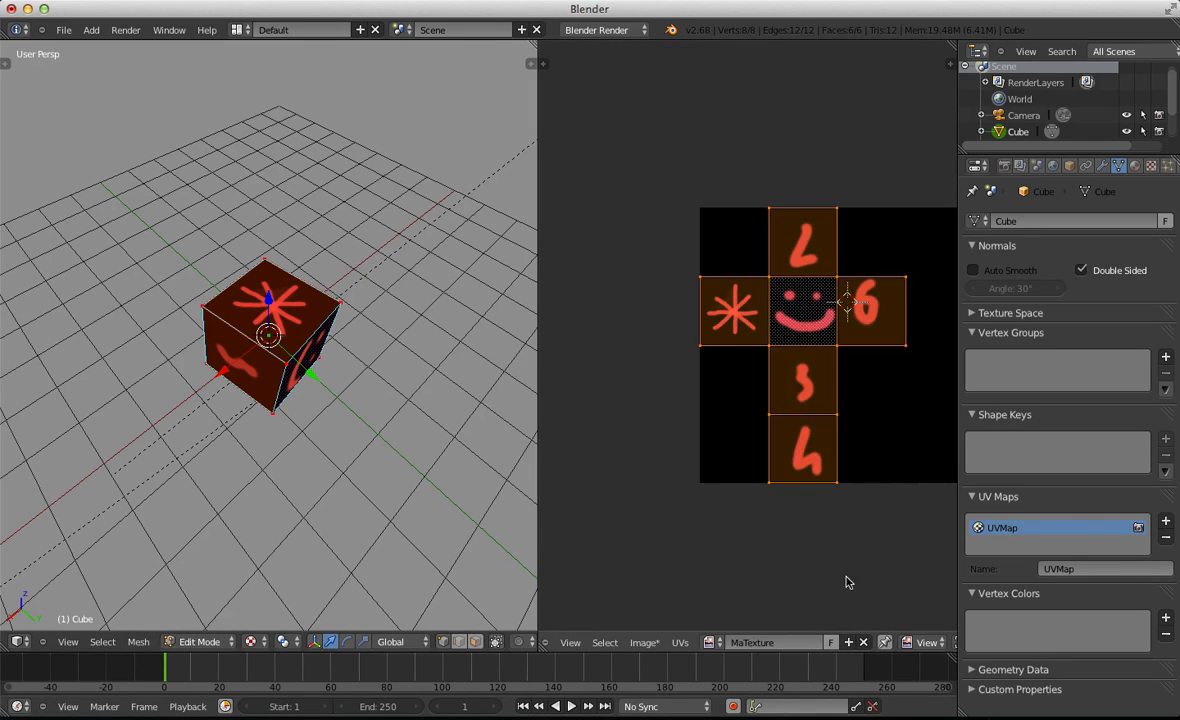
Move the outer upper UV vertex of the asterisk square diagonally inward to distort that face's texture
scroll(845, 582, "up", 2)
scroll(672, 224, "up", 4)
scroll(680, 220, "down", 2)
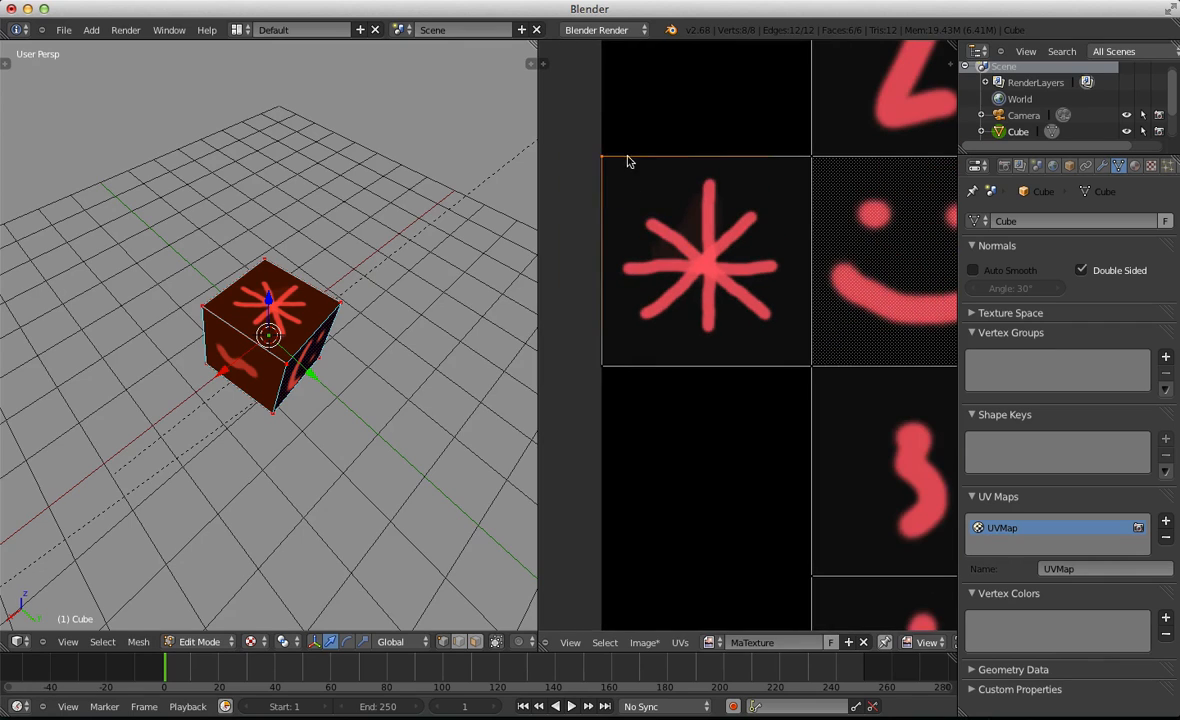
key("g")
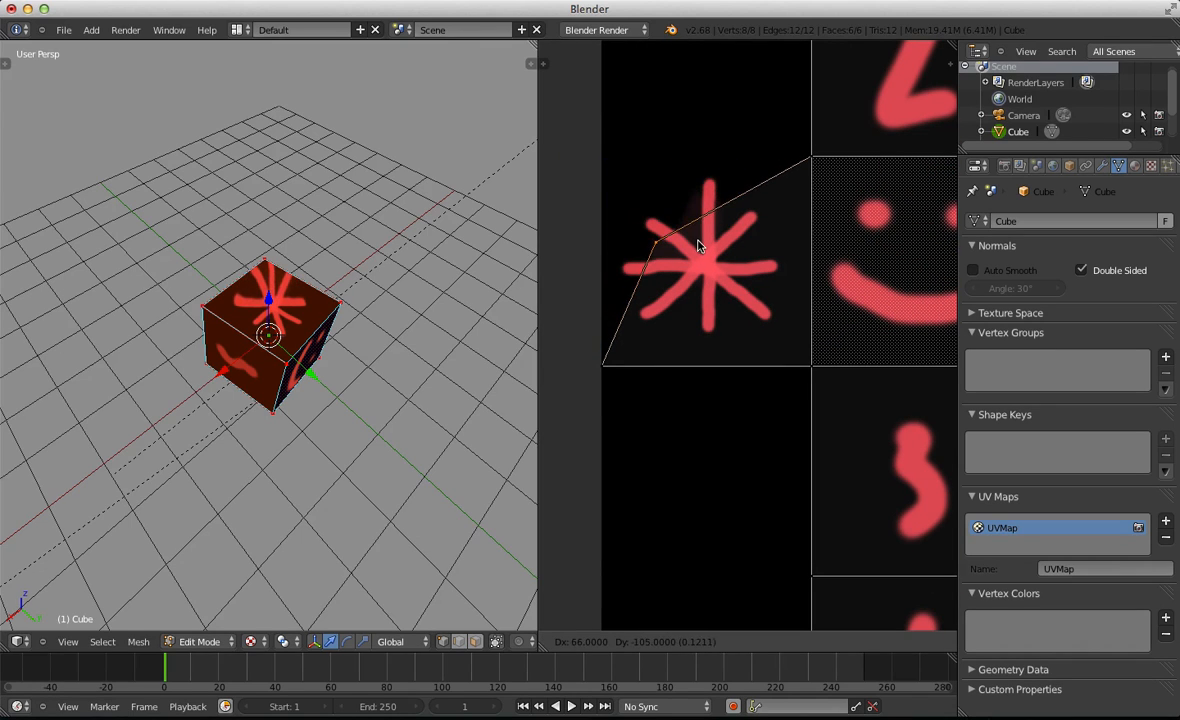
left_click(689, 249)
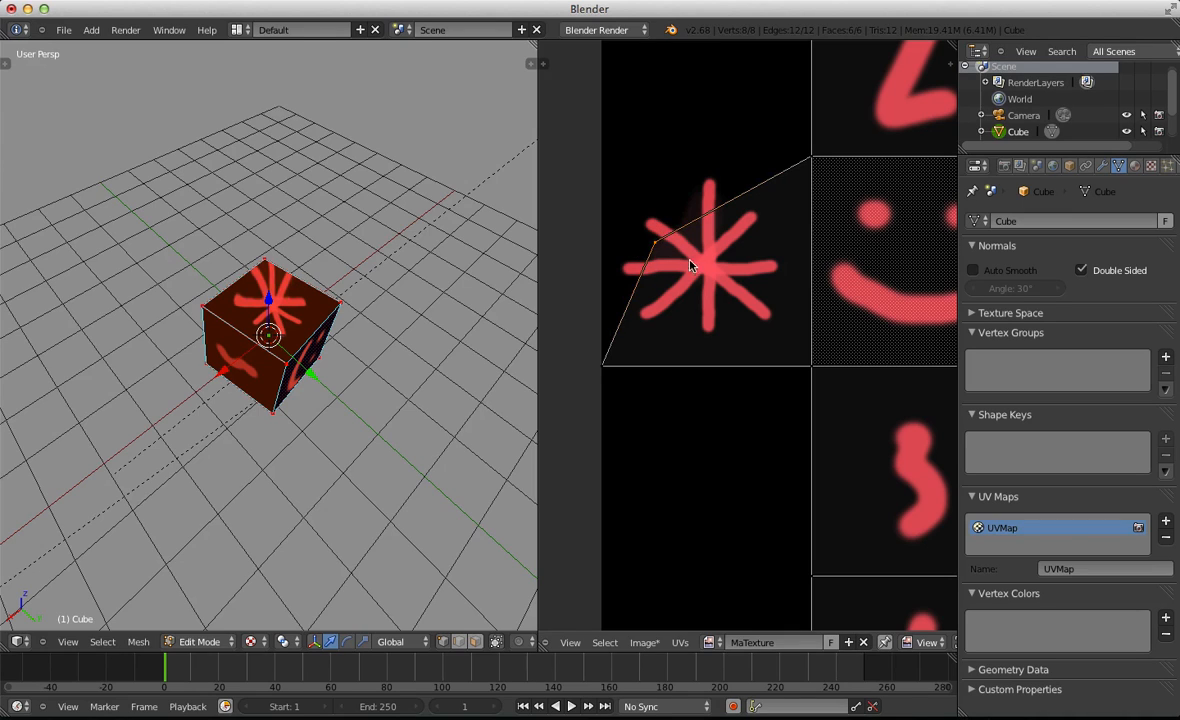
Examine the texture distortion on the cube's asterisk face and undo the UV vertex move
scroll(203, 272, "up", 3)
middle_click_drag(398, 292, 250, 363)
key("Tab")
key("Tab")
scroll(769, 298, "down", 6)
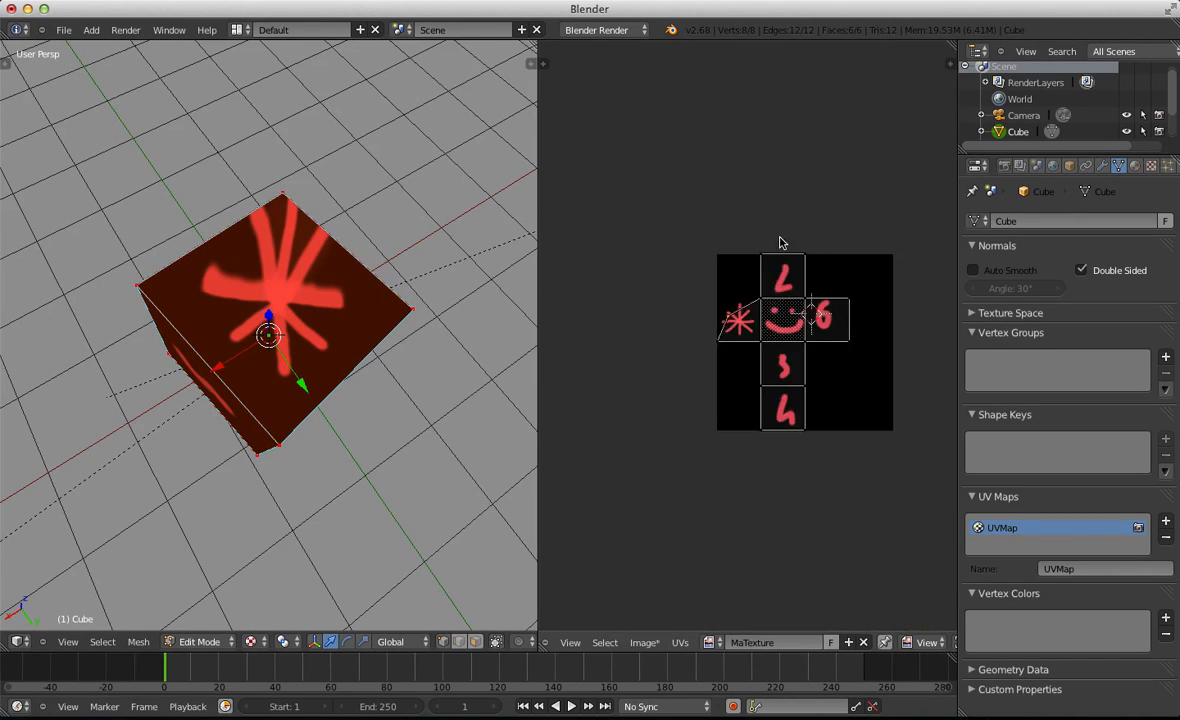
scroll(769, 298, "up", 5)
scroll(272, 385, "down", 2)
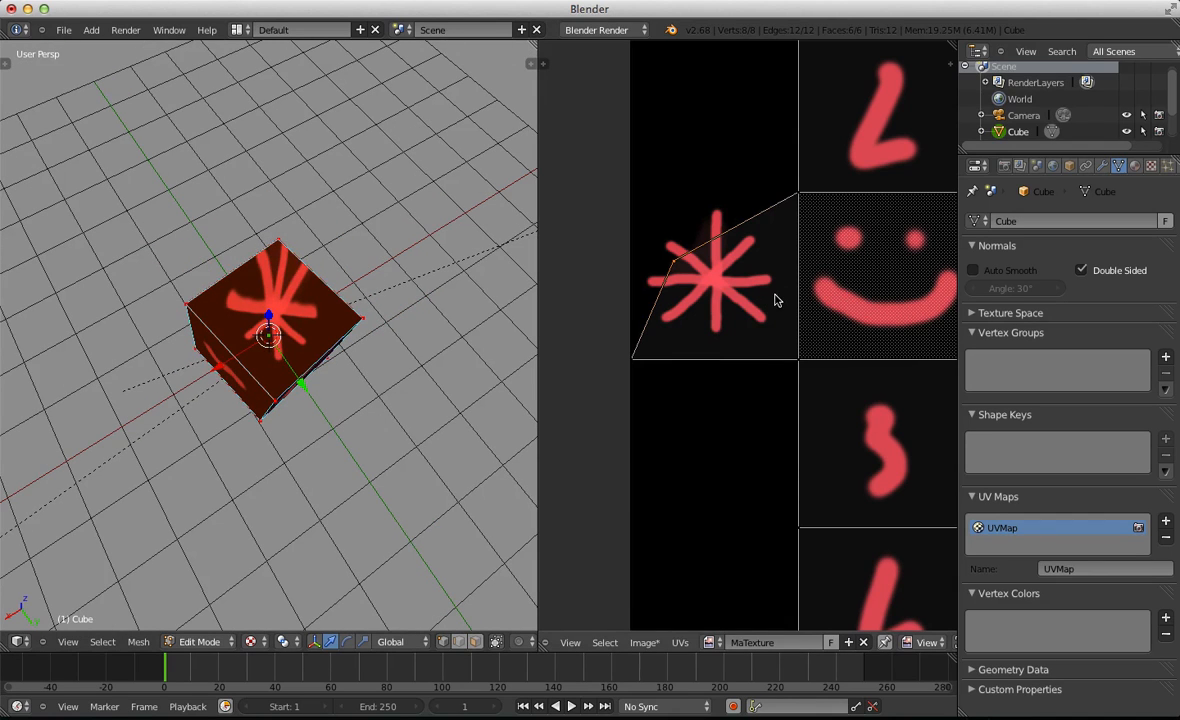
key("ctrl+z")
scroll(771, 317, "down", 6)
middle_click_drag(769, 316, 736, 321)
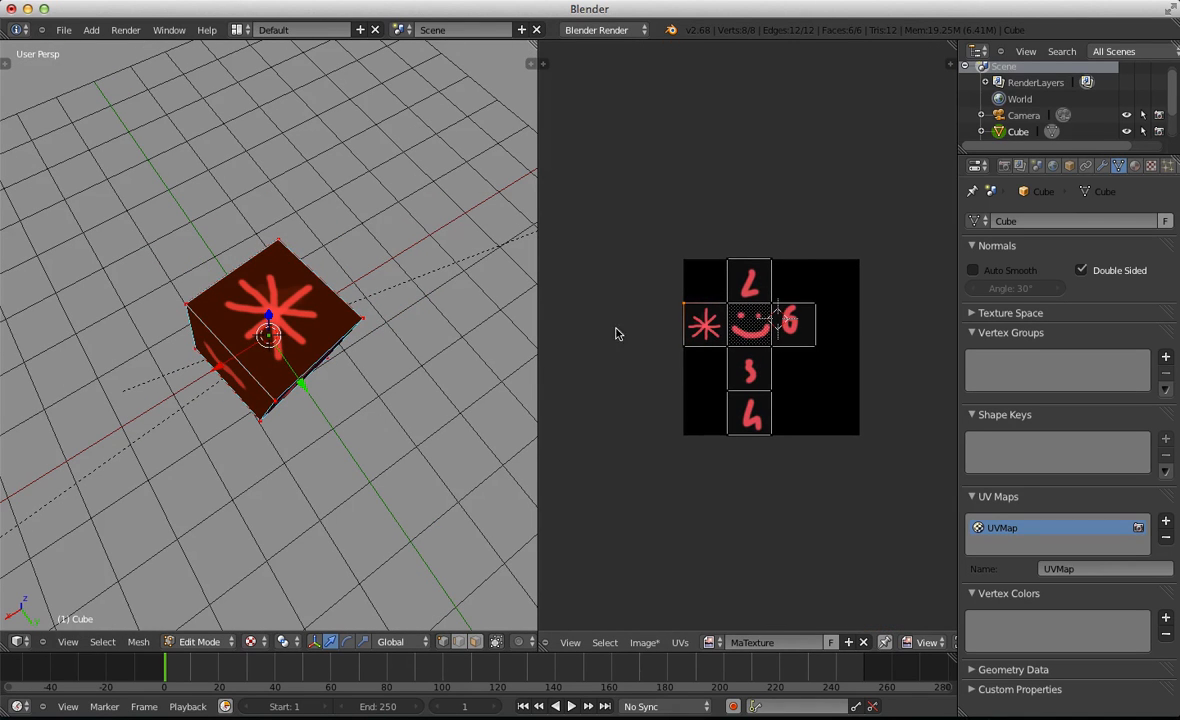
Return to Object Mode and inspect the cube's painted faces from another angle
scroll(203, 300, "up", 3)
key("Tab")
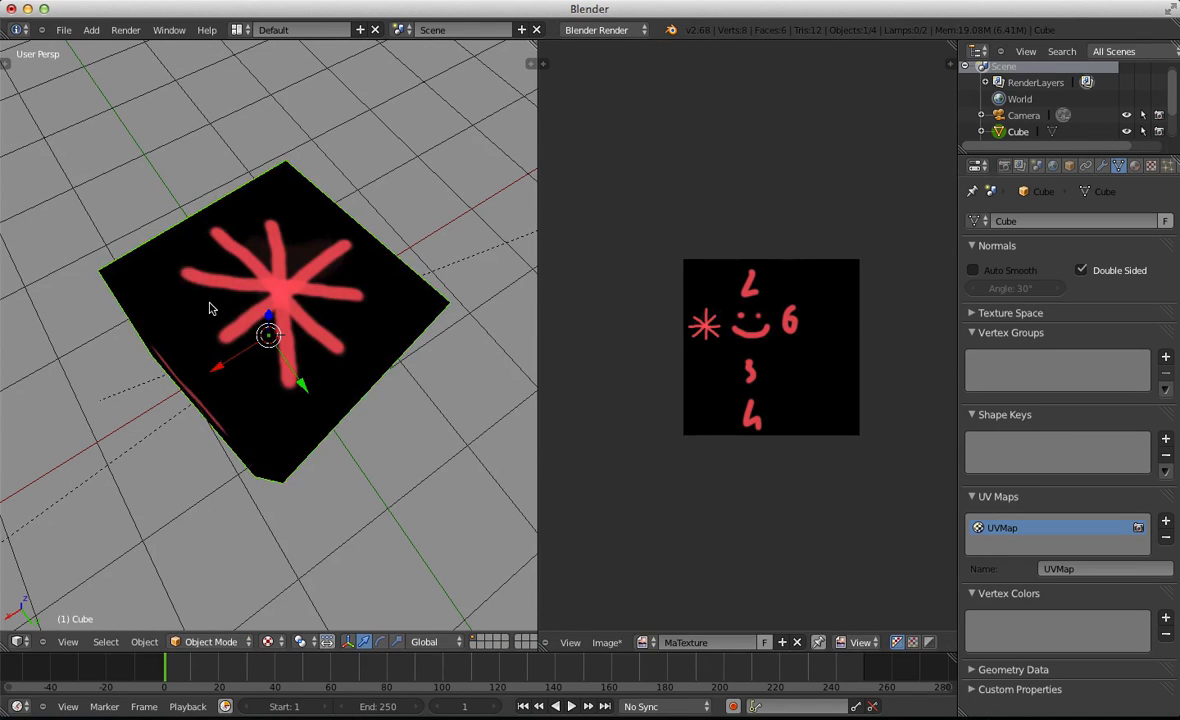
scroll(211, 310, "down", 2)
middle_click_drag(283, 323, 328, 366)
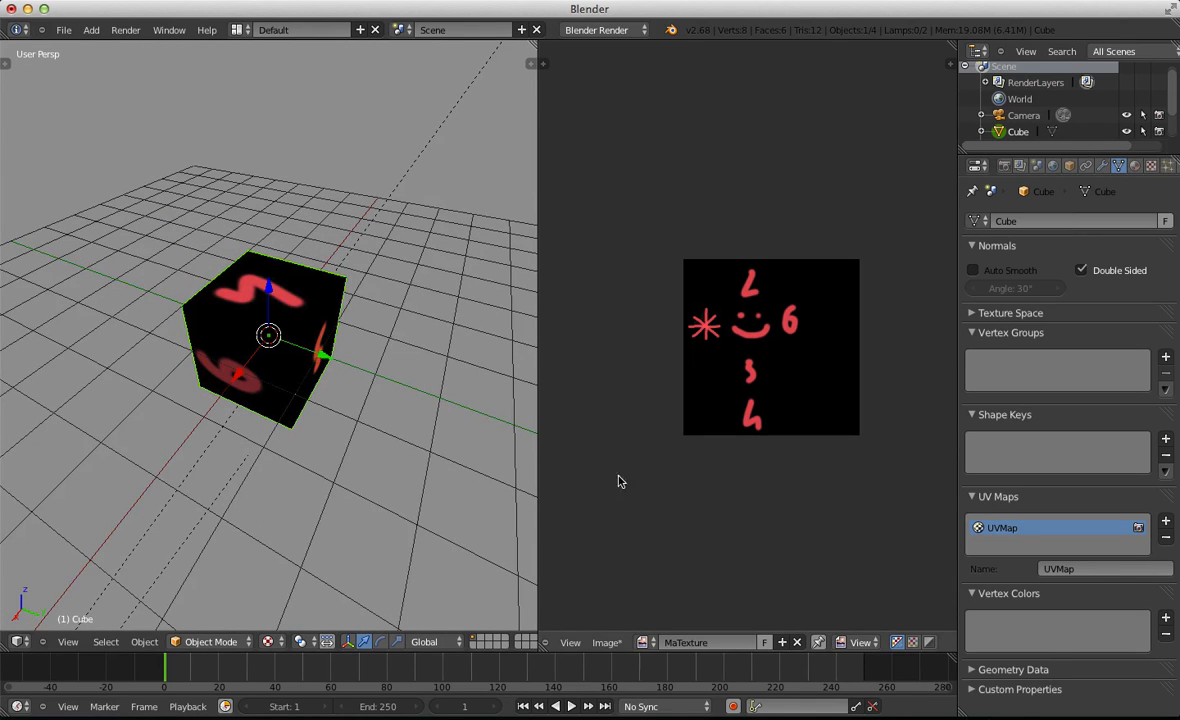
Enter Edit Mode and compare the cube's painted faces with their squares in the UV cross
scroll(277, 322, "up", 3)
key("Tab")
scroll(222, 375, "up", 2)
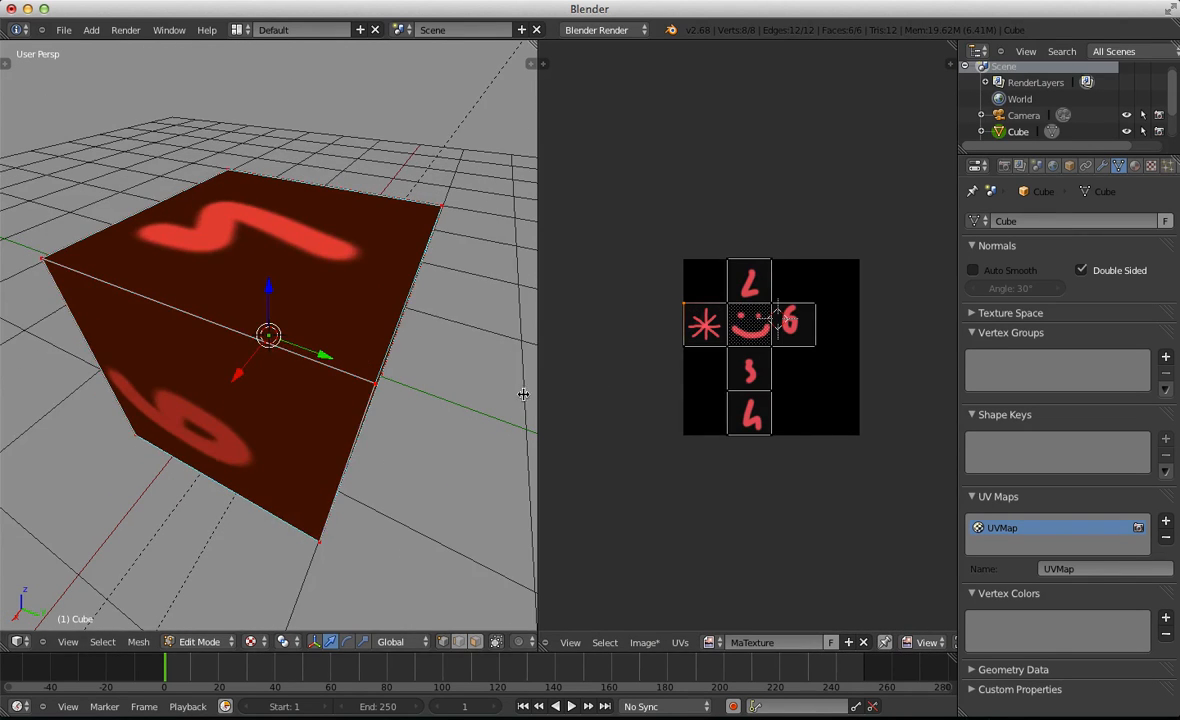
scroll(710, 422, "up", 2)
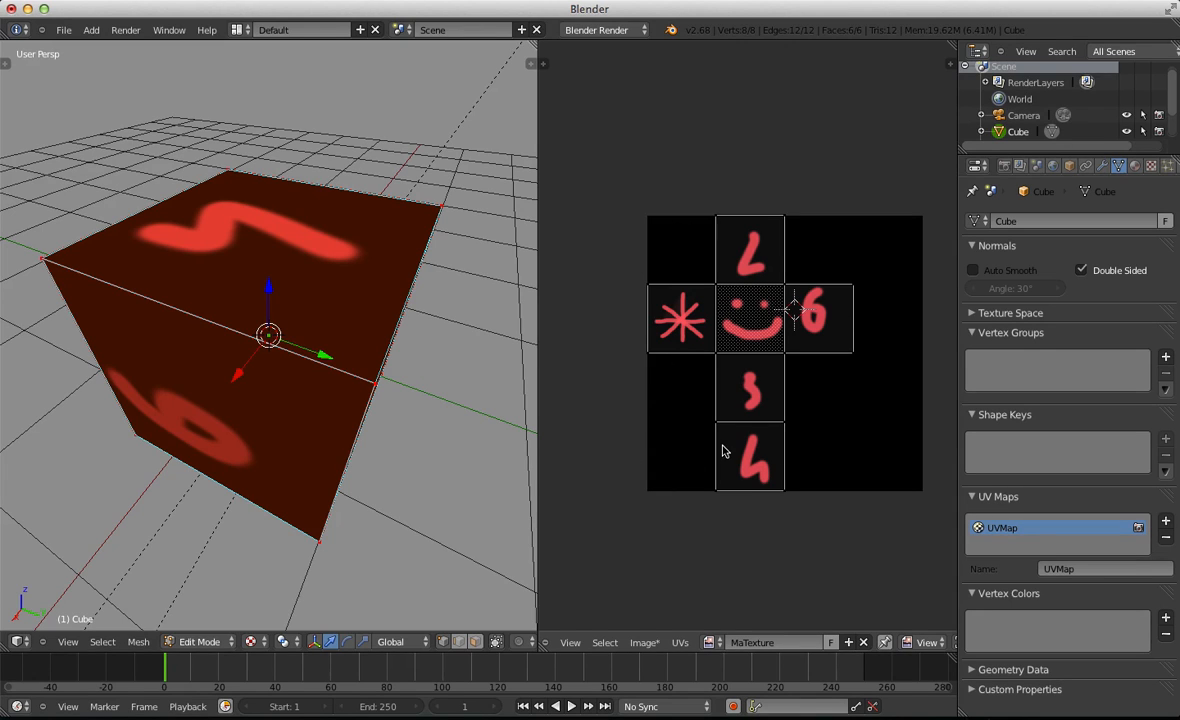
middle_click_drag(209, 342, 276, 367)
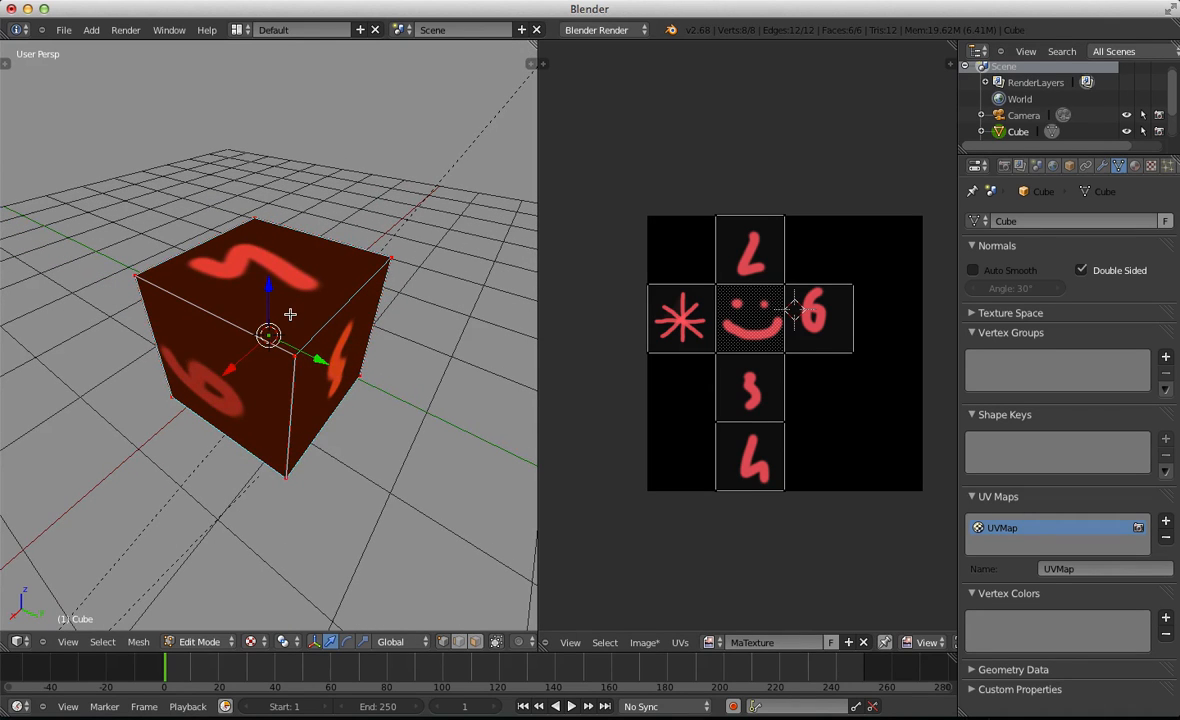
scroll(291, 325, "up", 2)
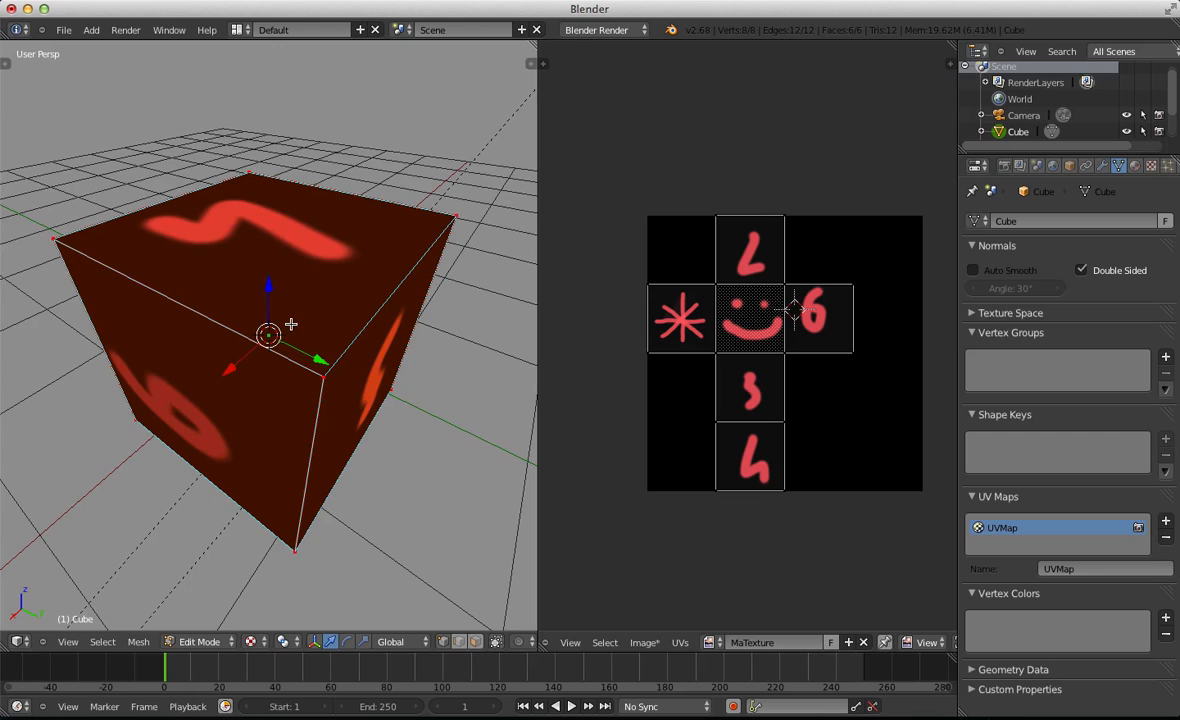
scroll(305, 298, "up", 2)
scroll(600, 300, "down", 1)
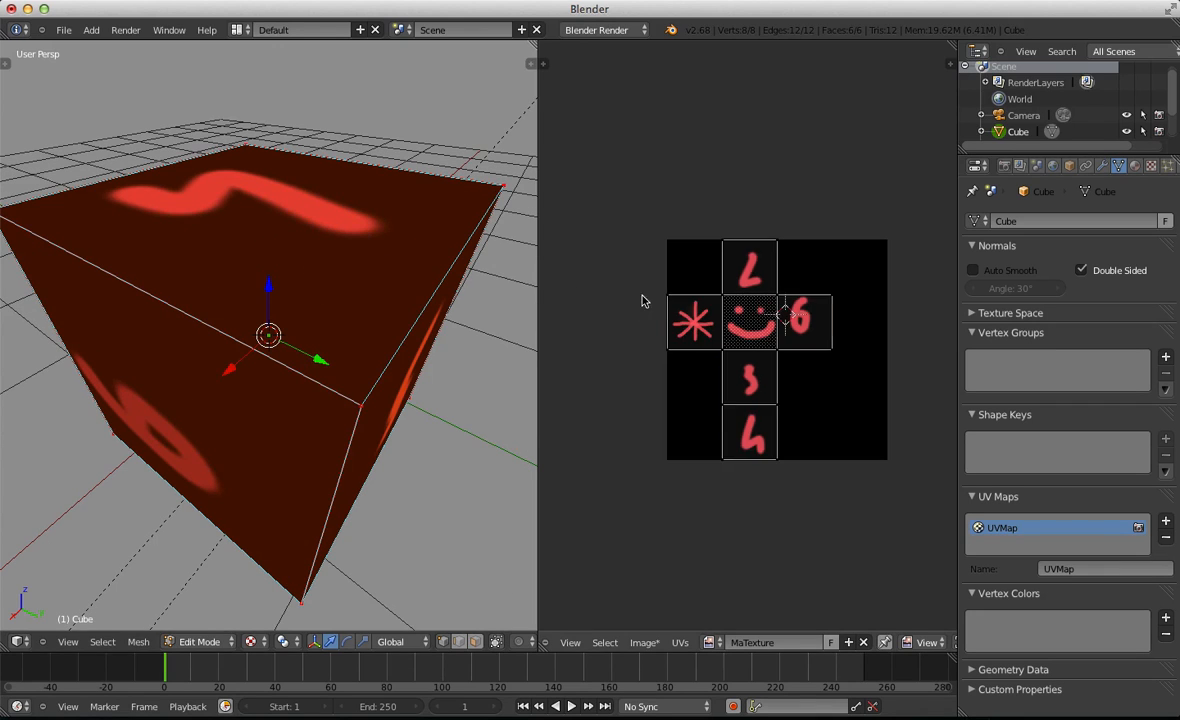
key("a")
middle_click_drag(380, 240, 413, 321)
scroll(890, 470, "up", 2)
key("a")
scroll(733, 473, "down", 2)
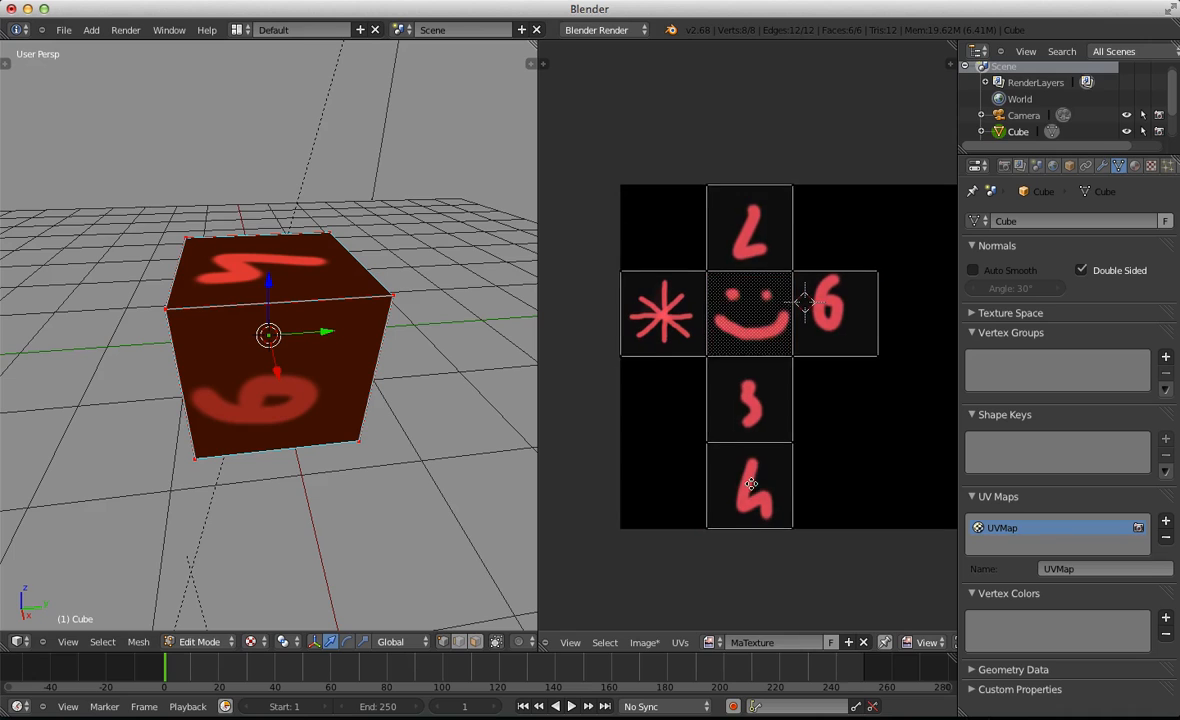
Box-select the lowest square of the UV cross and scale it up well beyond the edges of MaTexture
key("b")
left_click_drag(682, 380, 772, 511)
scroll(617, 332, "down", 1)
key("b")
left_click_drag(617, 332, 808, 466)
scroll(753, 421, "down", 3)
key("s")
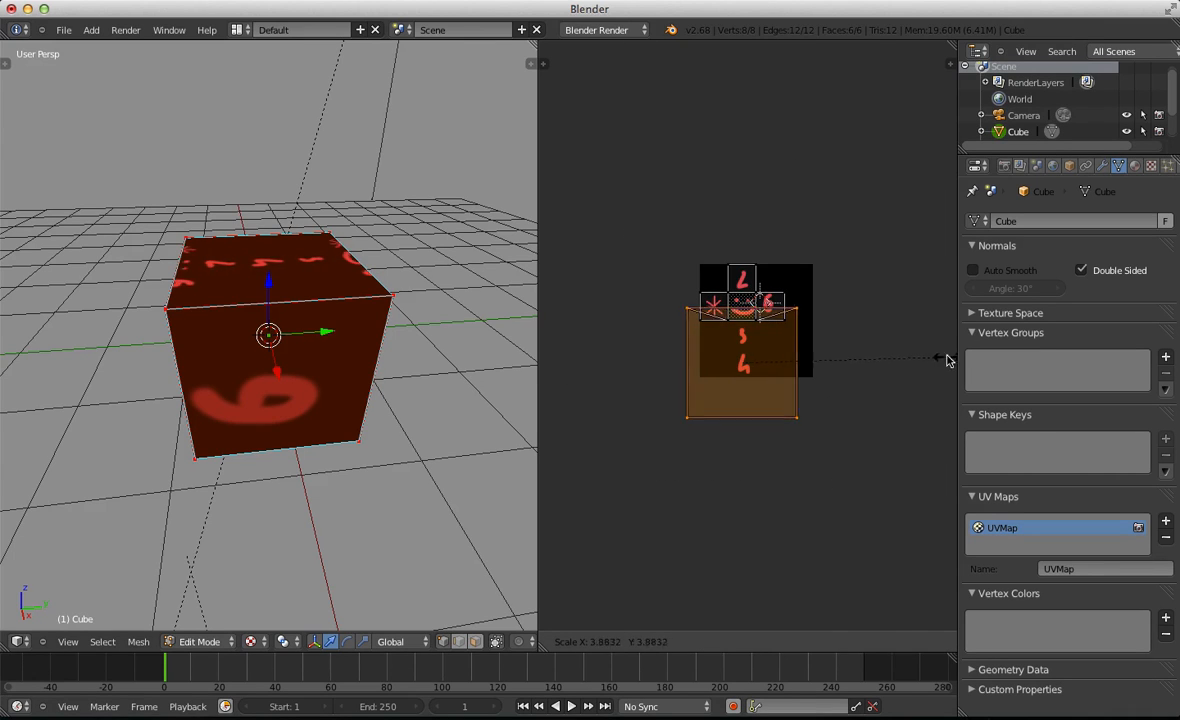
left_click(930, 365)
key("s")
left_click(914, 379)
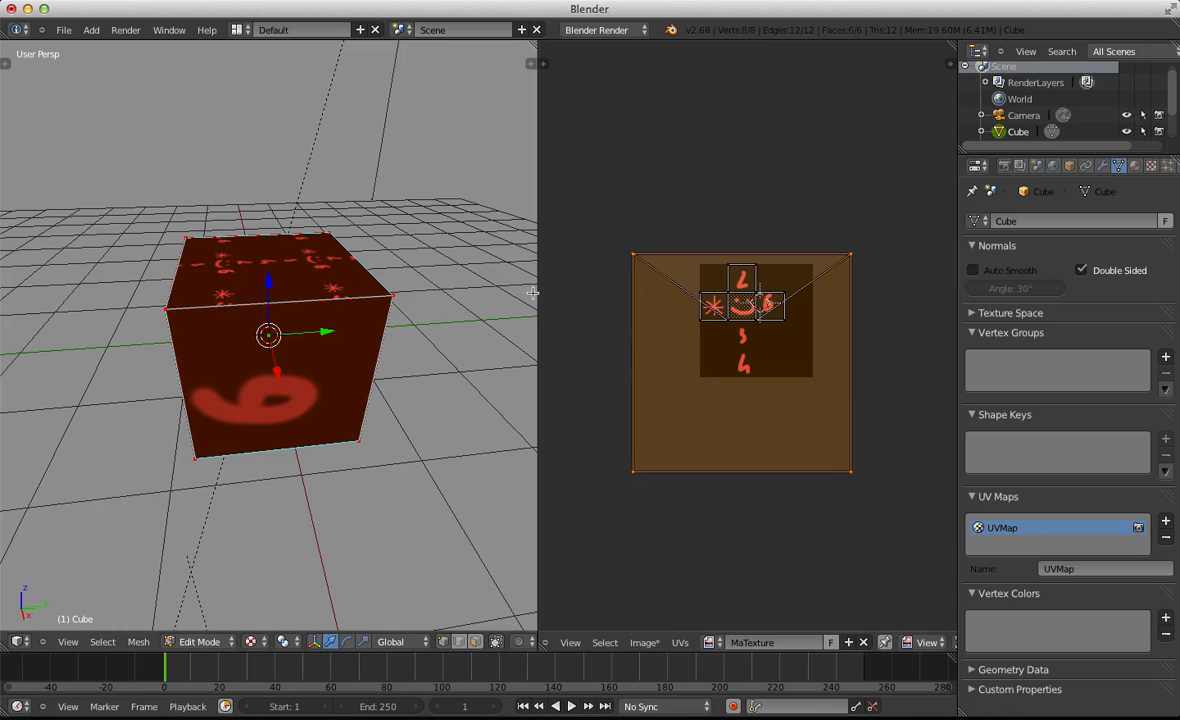
Scale the lowest UV square down to a small area inside its painted symbol
key("s")
scroll(880, 430, "up", 5)
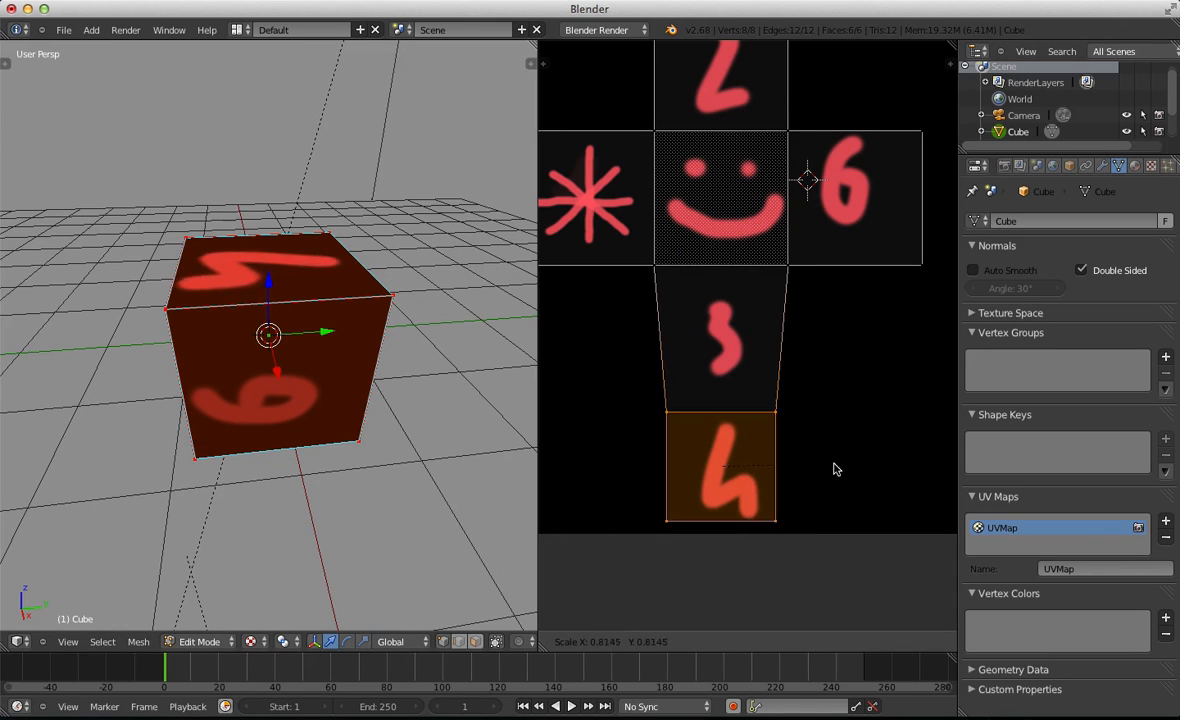
left_click(722, 481)
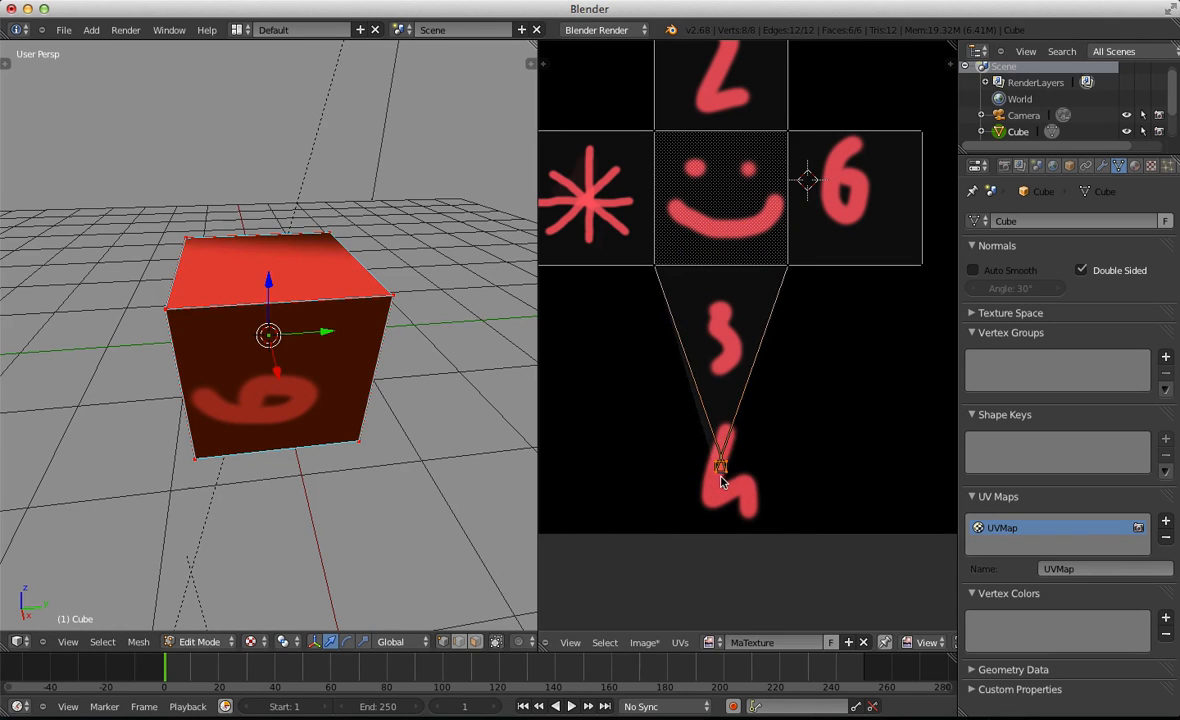
key("s")
left_click(724, 464)
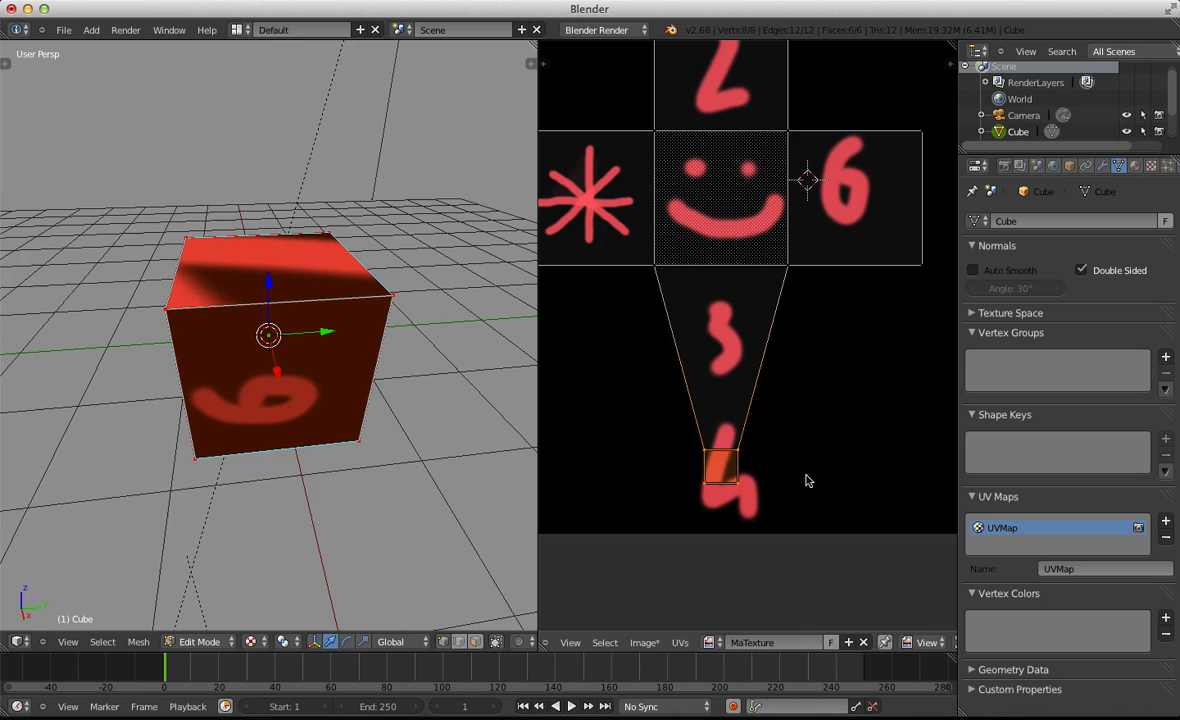
Undo the scaling of the lowest UV square and deselect all UVs
key("ctrl+z")
key("ctrl+z")
scroll(760, 478, "down", 5)
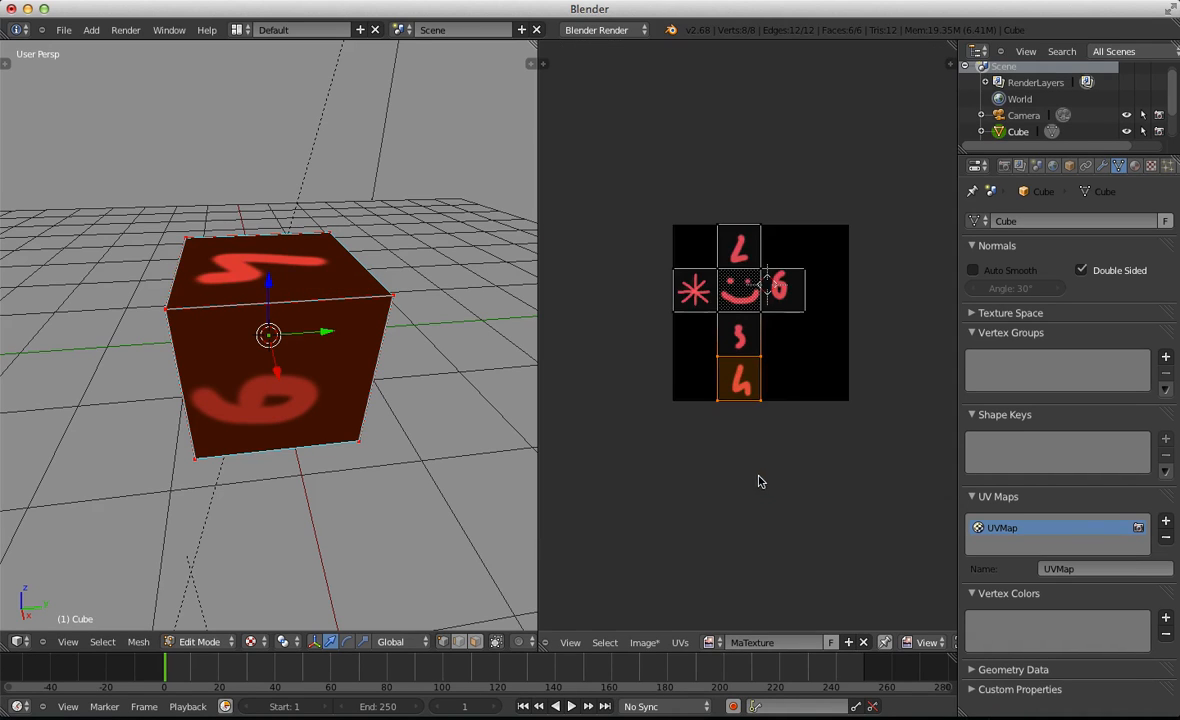
scroll(750, 478, "up", 3)
key("a")
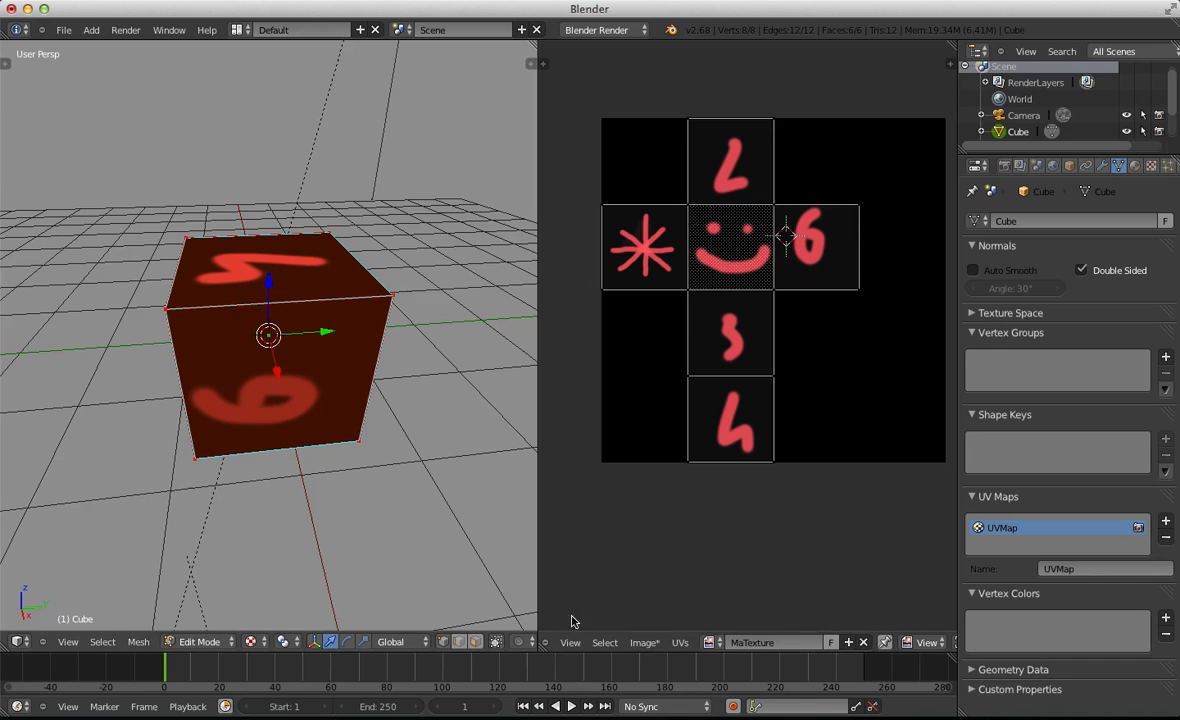
Unlink MaTexture from the UV editor and view the untextured cube in Edit Mode from several angles
left_click(862, 643)
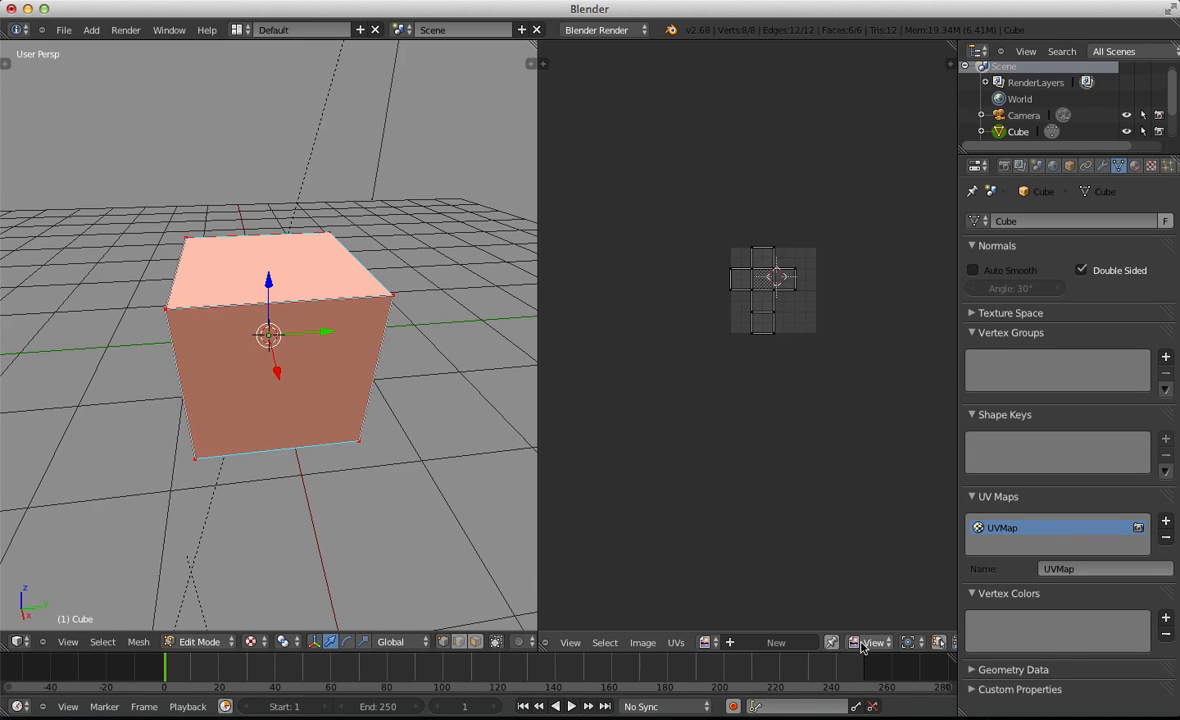
key("Tab")
key("Tab")
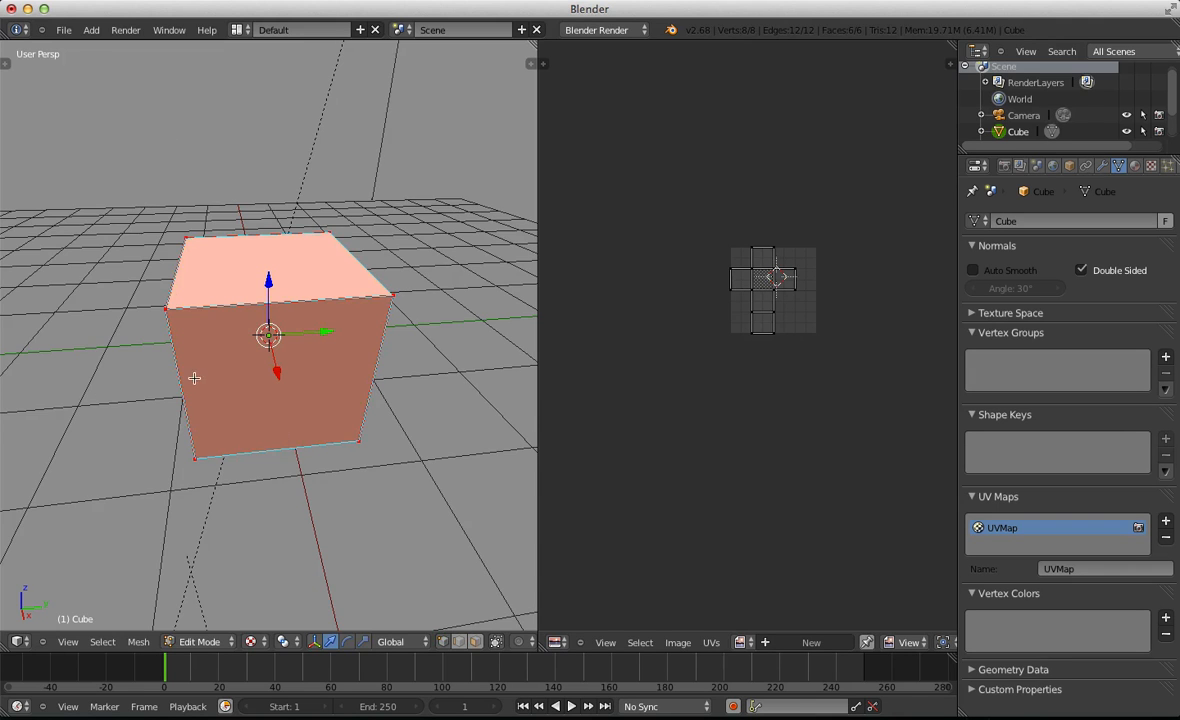
scroll(194, 378, "down", 3)
middle_click_drag(194, 378, 264, 375)
scroll(821, 273, "up", 4)
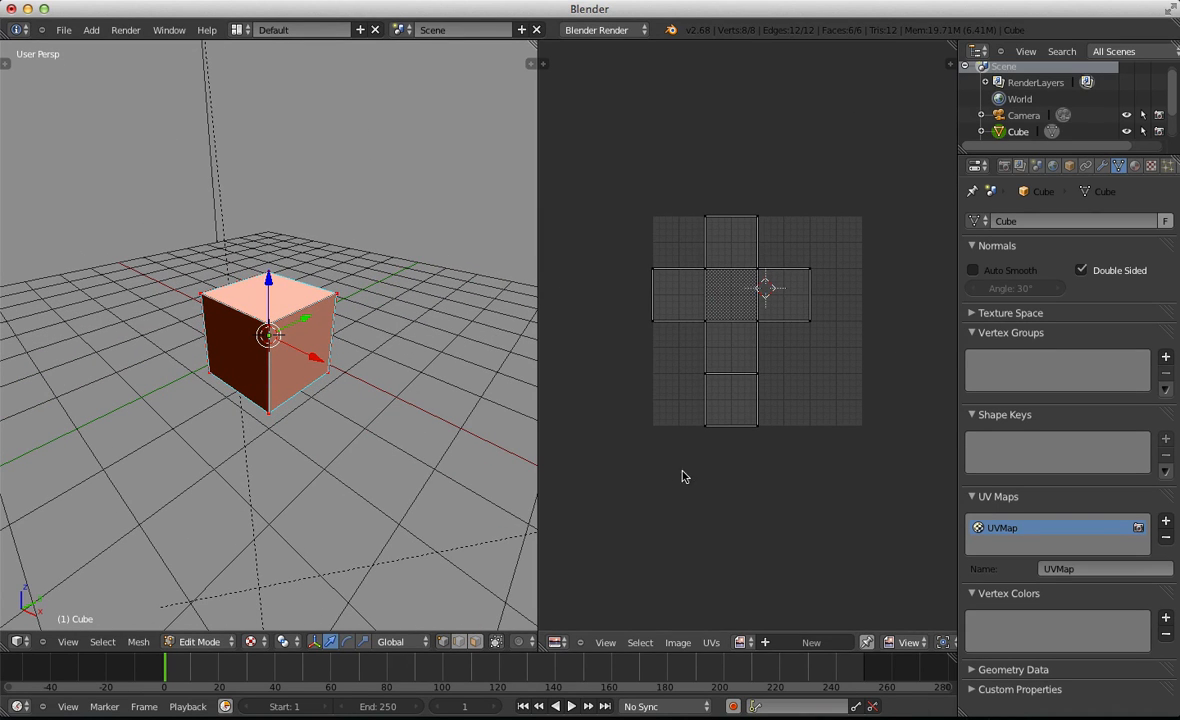
middle_click_drag(242, 377, 244, 353)
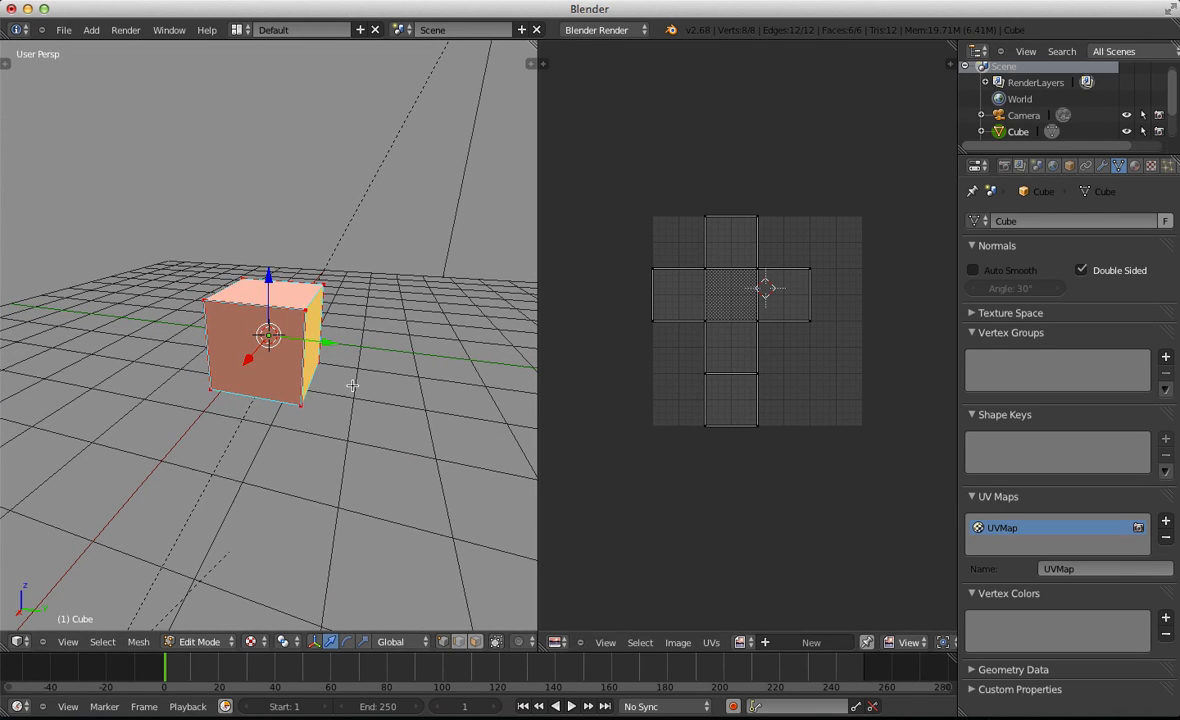
Create a new 1024 × 1024 image named Untitled with the UV Grid generated type
left_click(811, 642)
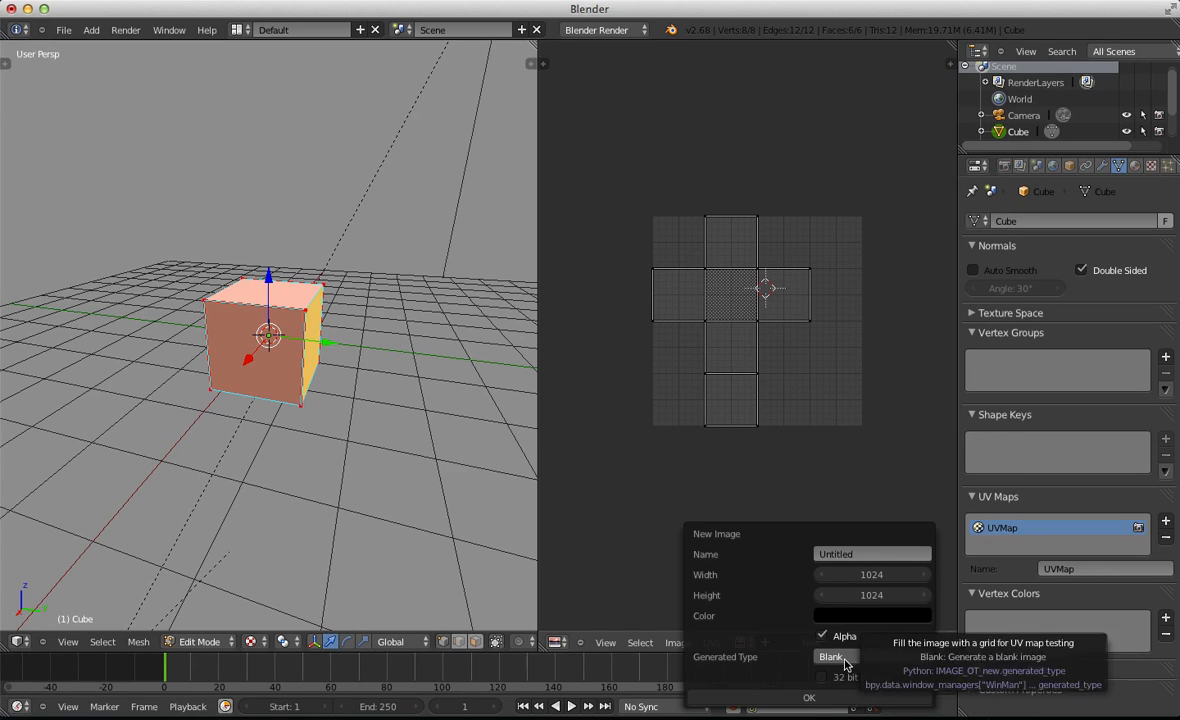
left_click(820, 658)
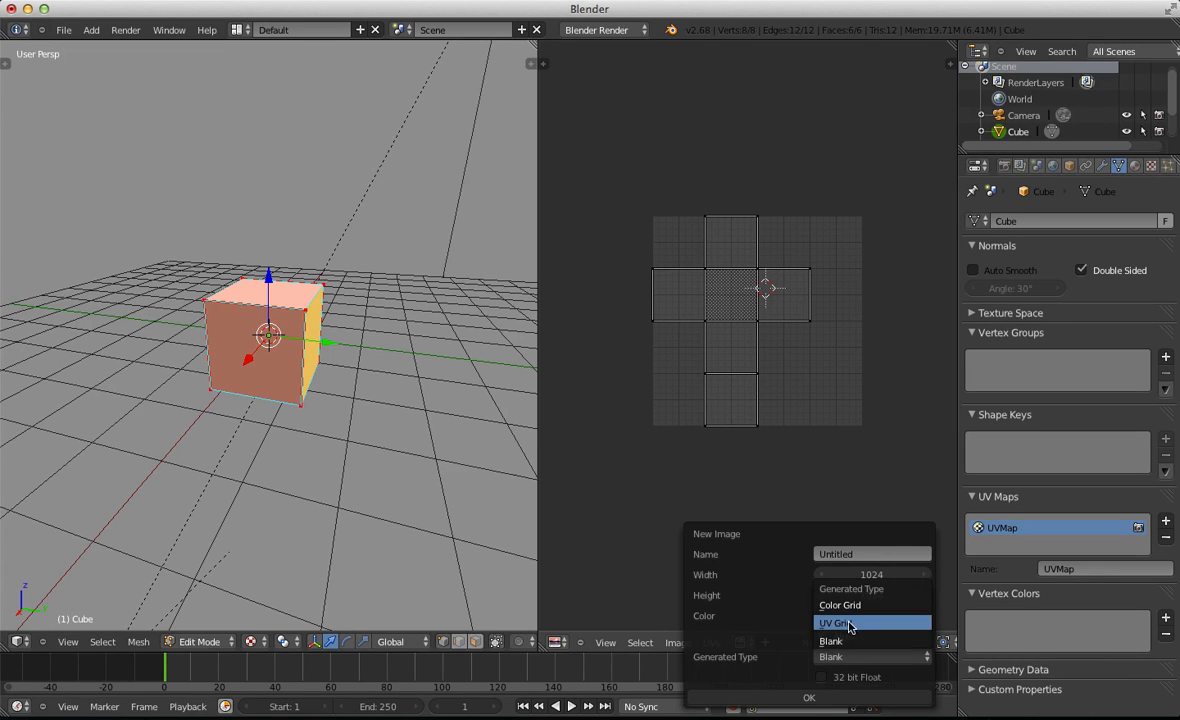
left_click(851, 624)
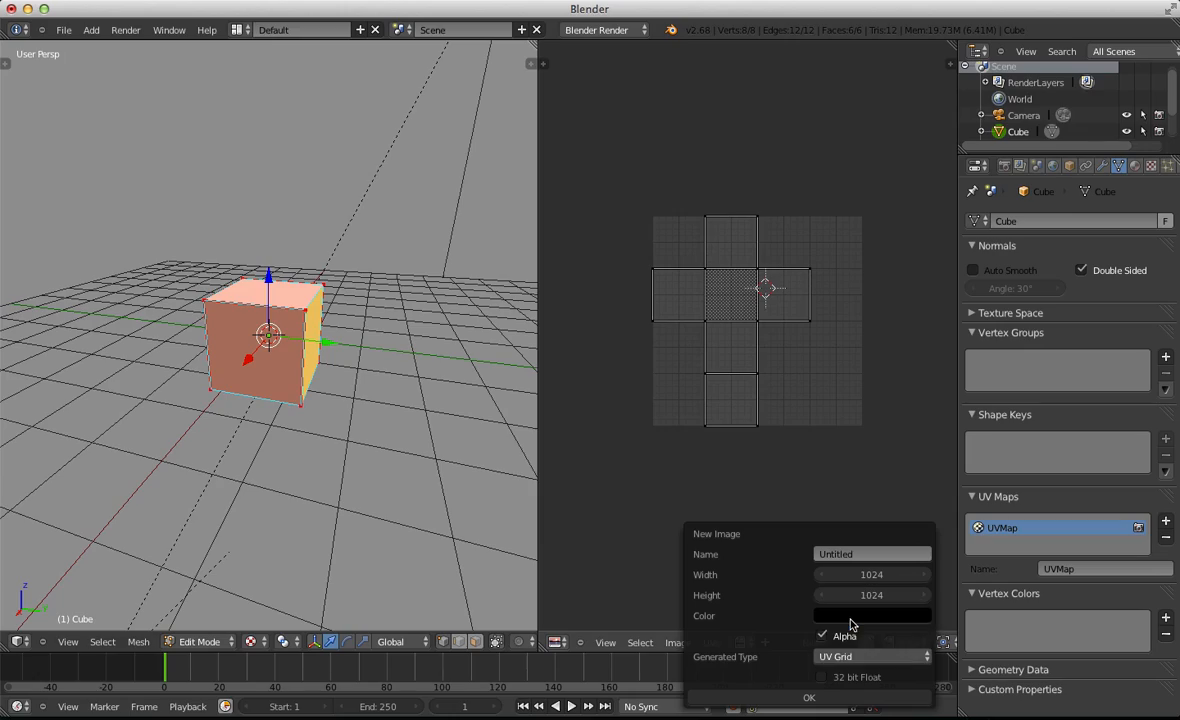
left_click(848, 696)
Examine the checker pattern on the cube's faces in Object and Edit Mode and compare it with the UV cross
scroll(780, 500, "down", 3)
key("Tab")
middle_click_drag(416, 400, 500, 380)
key("Tab")
scroll(334, 263, "up", 5)
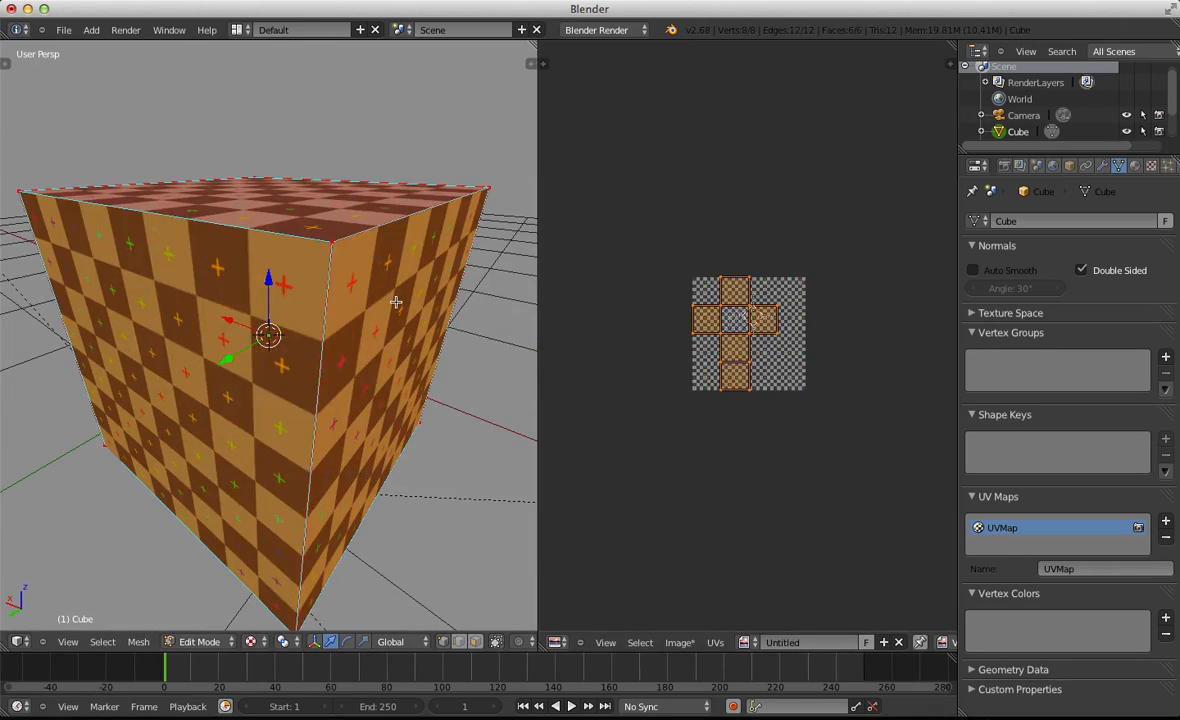
key("a")
right_click(331, 243)
scroll(308, 228, "down", 2)
key("a")
key("a")
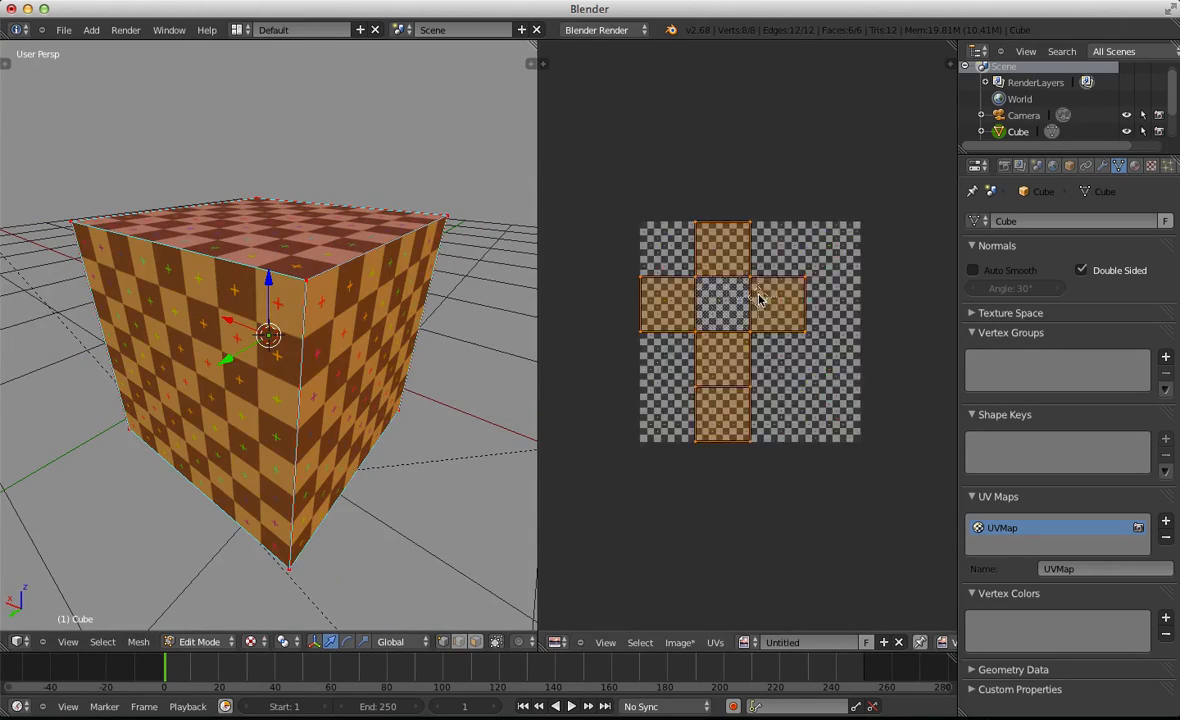
scroll(758, 300, "up", 5)
middle_click_drag(320, 280, 385, 395)
Try moving the lower outer UV vertex of the cross's right arm, and undo the move
key("a")
key("b")
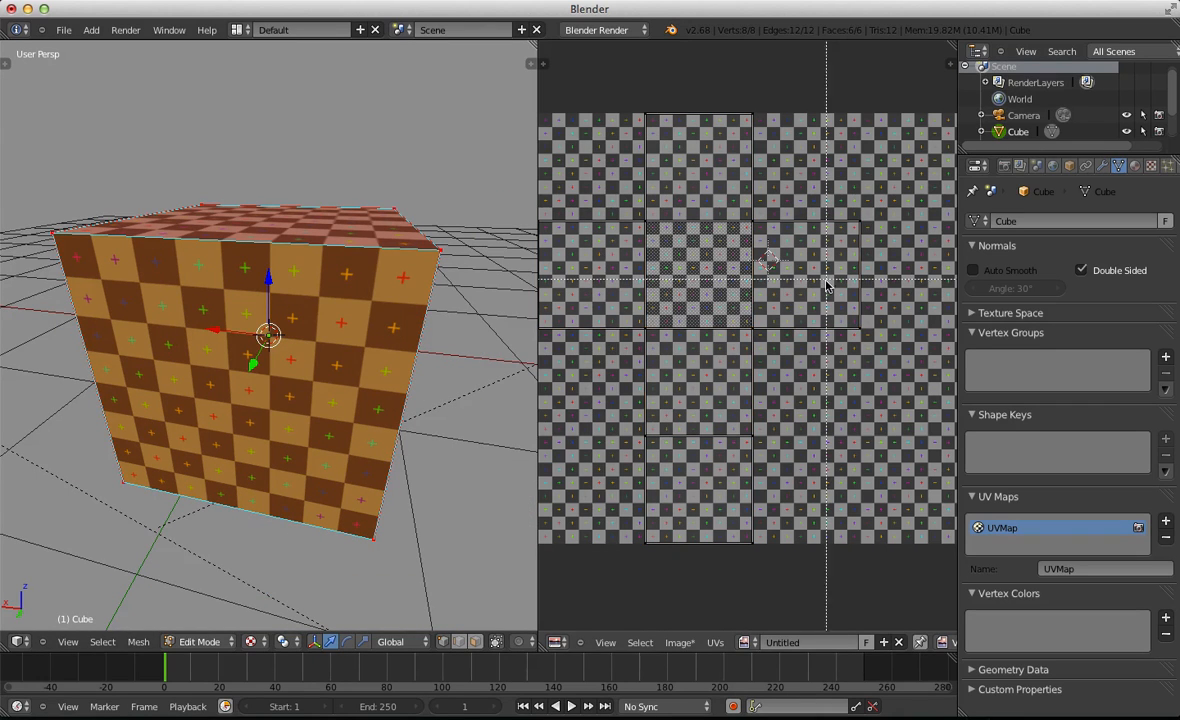
left_click_drag(826, 281, 886, 355)
key("g")
left_click(887, 357)
key("ctrl+z")
scroll(490, 330, "down", 1)
middle_click_drag(641, 328, 667, 338)
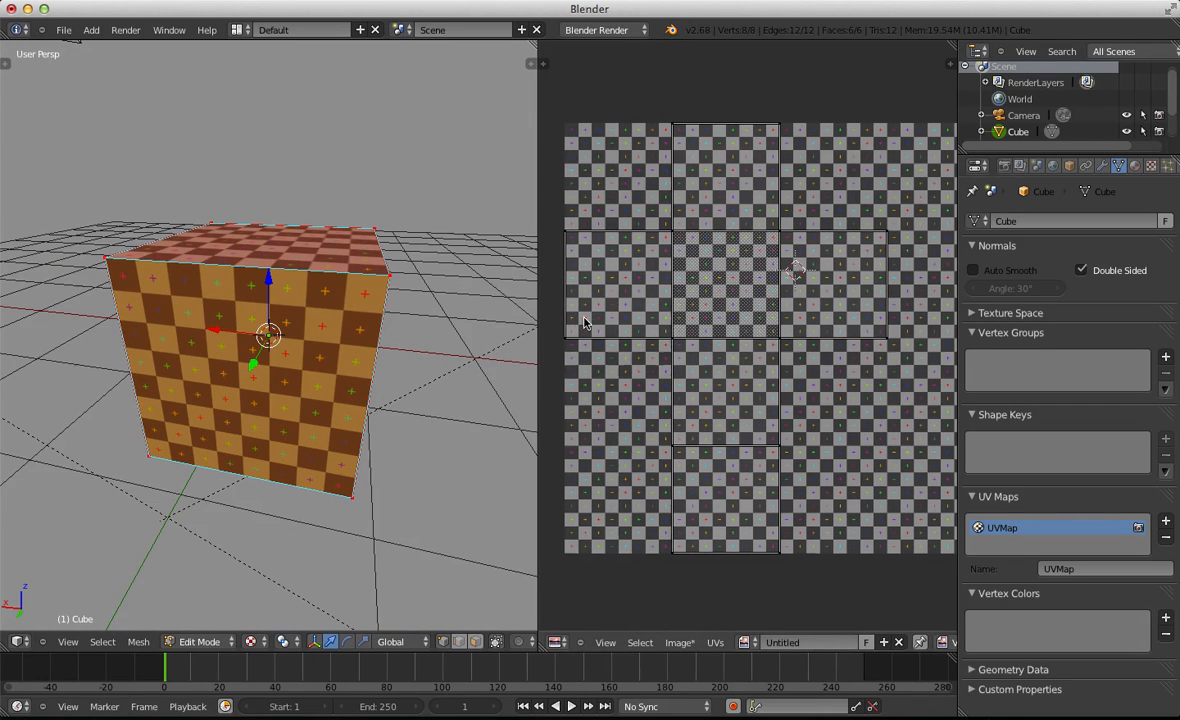
Try moving the lower outer UV vertex of the cross's left arm, and undo the move
key("b")
left_click_drag(550, 324, 588, 351)
key("g")
left_click(628, 365)
key("ctrl+z")
key("ctrl+z")
Move the lower-left UV vertex of the cross's lowest square diagonally inward to distort the cube's top face
key("b")
left_click_drag(666, 520, 715, 557)
key("g")
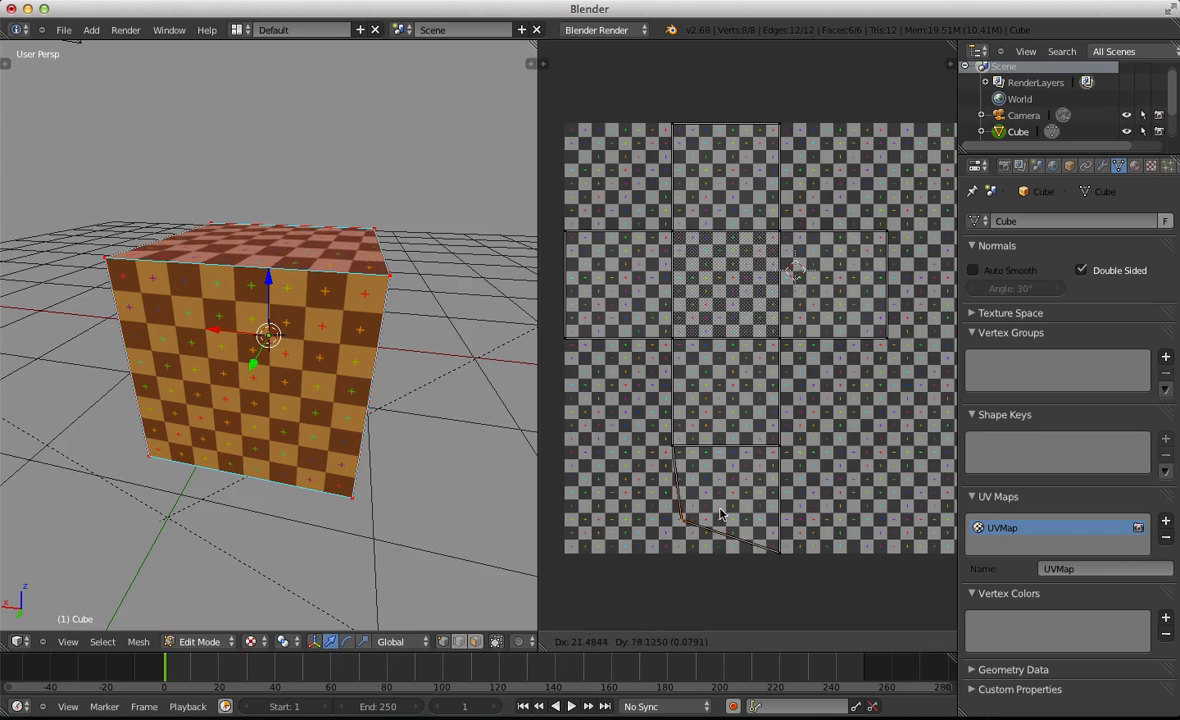
left_click(713, 516)
middle_click_drag(440, 390, 355, 510)
key("g")
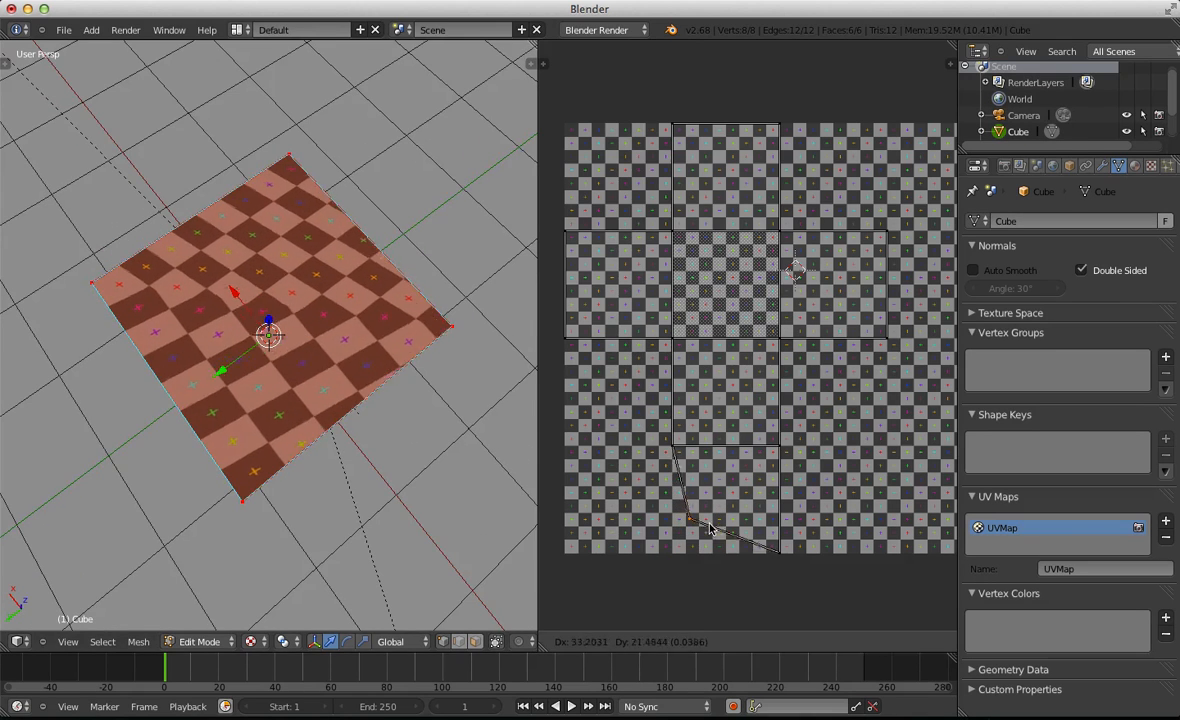
left_click(710, 527)
Examine the distorted checks on the cube's top face without selection highlighting and undo the UV vertex moves
key("a")
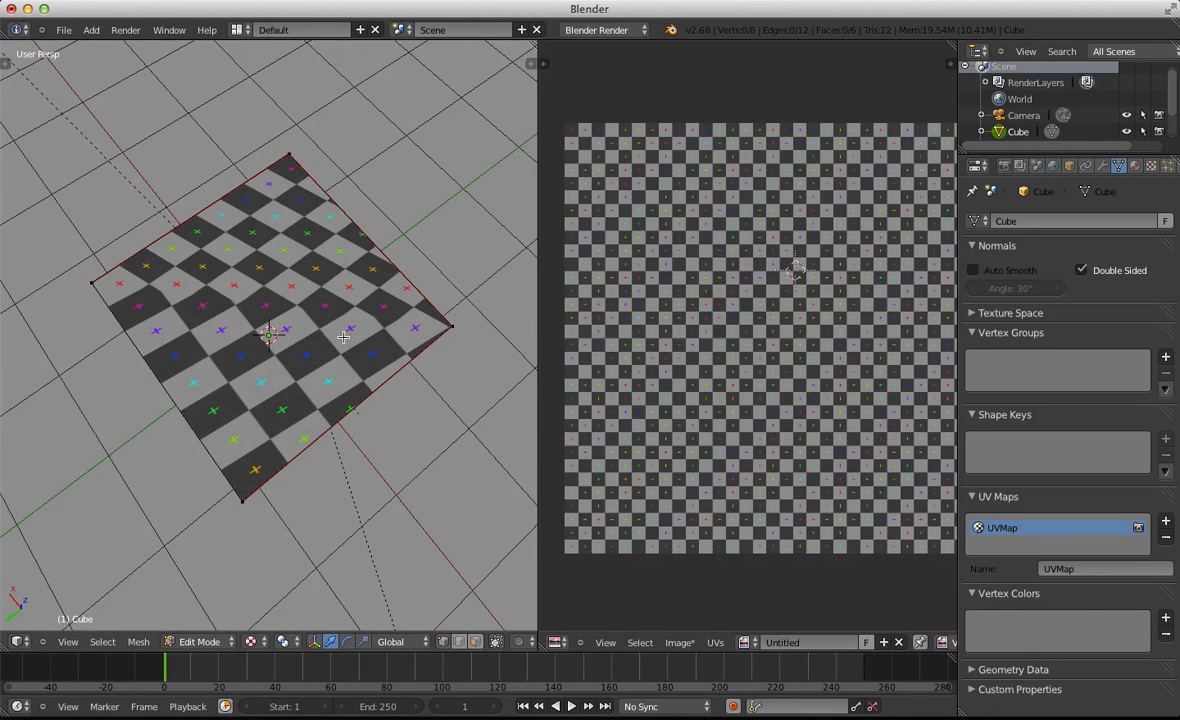
key("a")
key("ctrl+z")
key("ctrl+z")
key("ctrl+z")
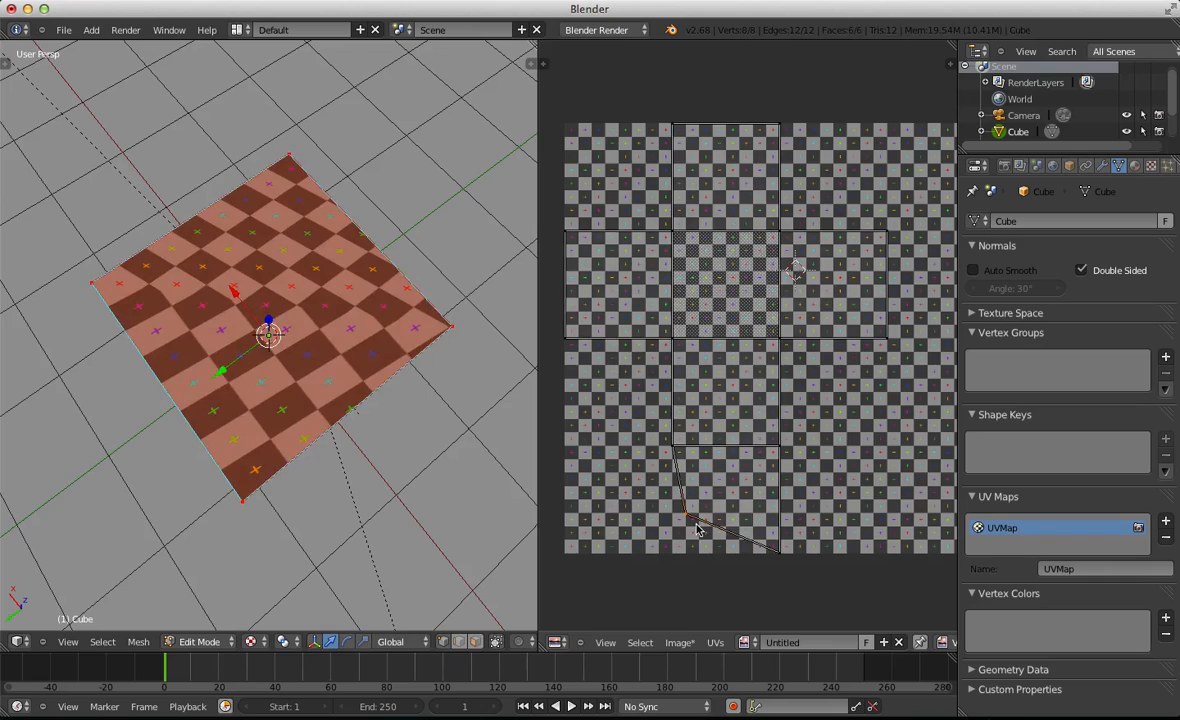
key("ctrl+z")
Box-select the cross's lowest UV square, shrink it to about two grid checks wide, and inspect the stretched checks on the cube
key("b")
left_click_drag(648, 430, 904, 628)
key("s")
left_click(749, 530)
scroll(453, 458, "down", 3)
middle_click_drag(453, 458, 325, 305)
scroll(300, 352, "up", 5)
scroll(220, 351, "down", 4)
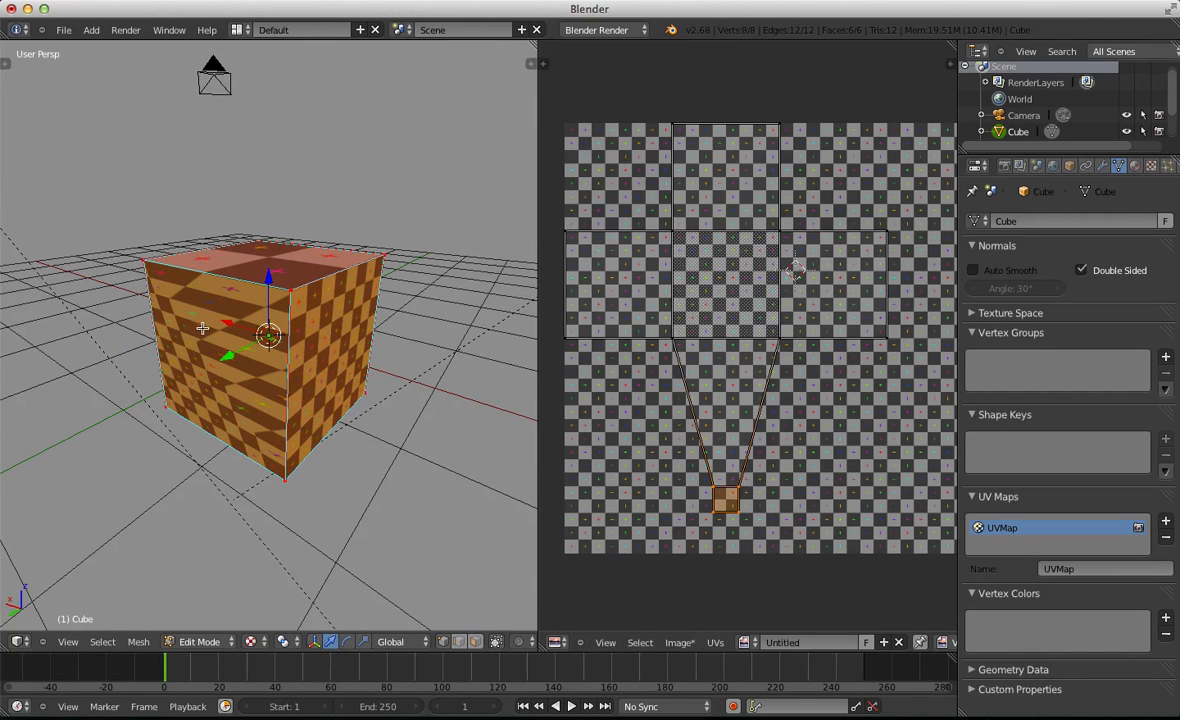
Switch the UV selection mode to Face, select the shrunken lowest square, and invert the selection
key("ctrl+Tab")
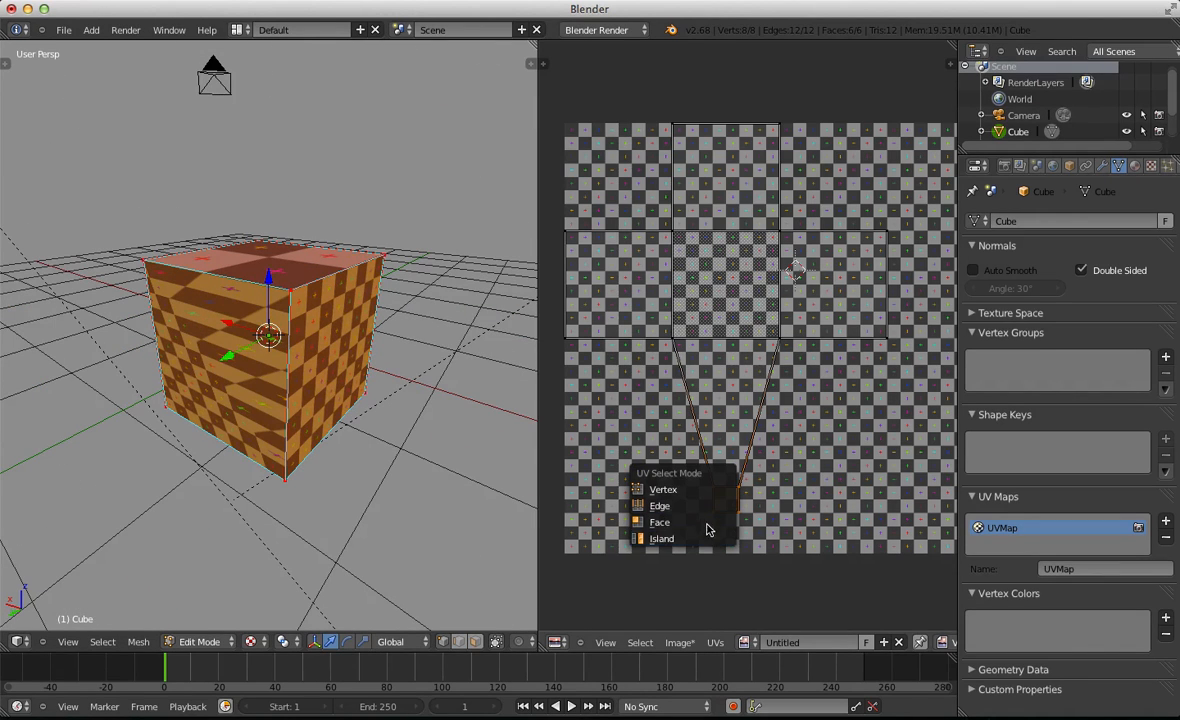
left_click(693, 521)
left_click(718, 413)
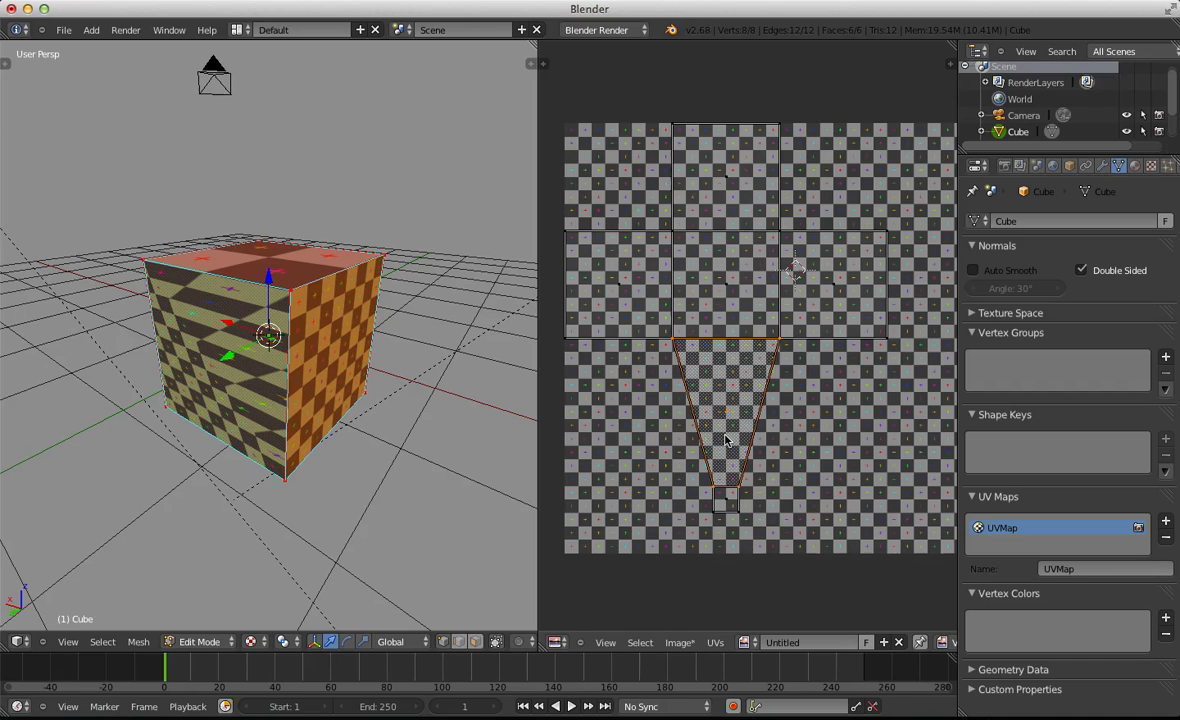
right_click(714, 503)
key("ctrl+i")
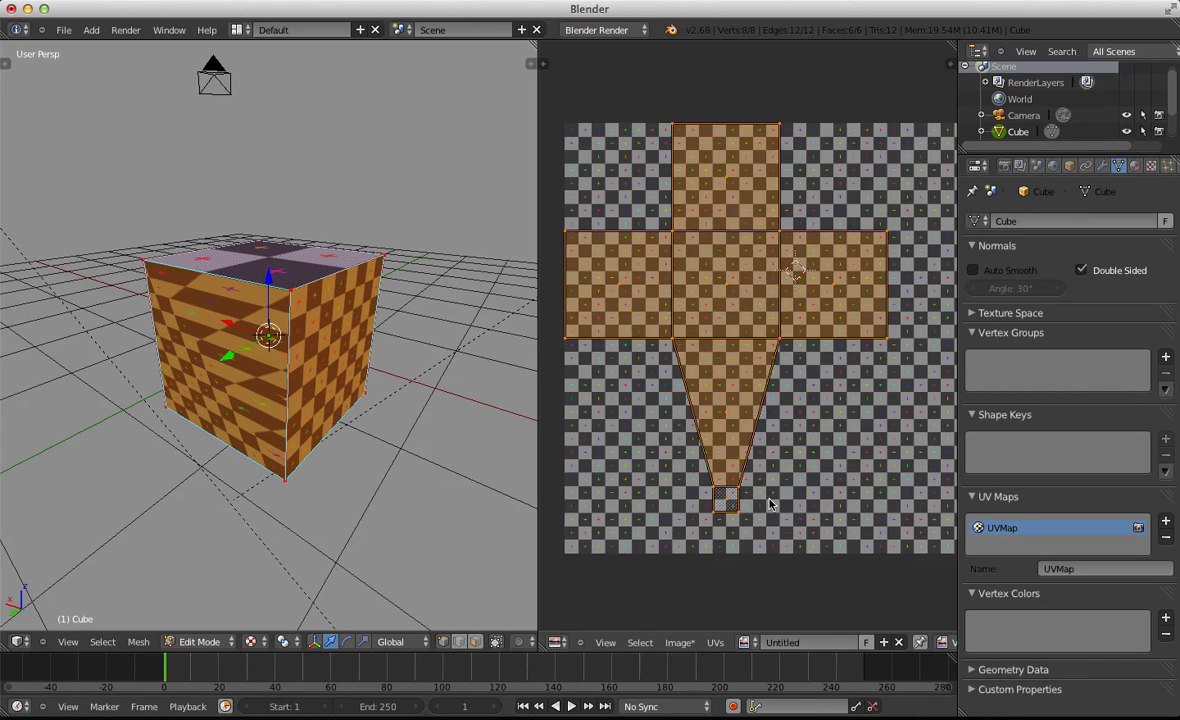
Switch the UV selection mode to Island and place the 2D cursor beside the shrunken UV square
scroll(770, 503, "up", 1)
scroll(760, 505, "down", 3)
key("ctrl+Tab")
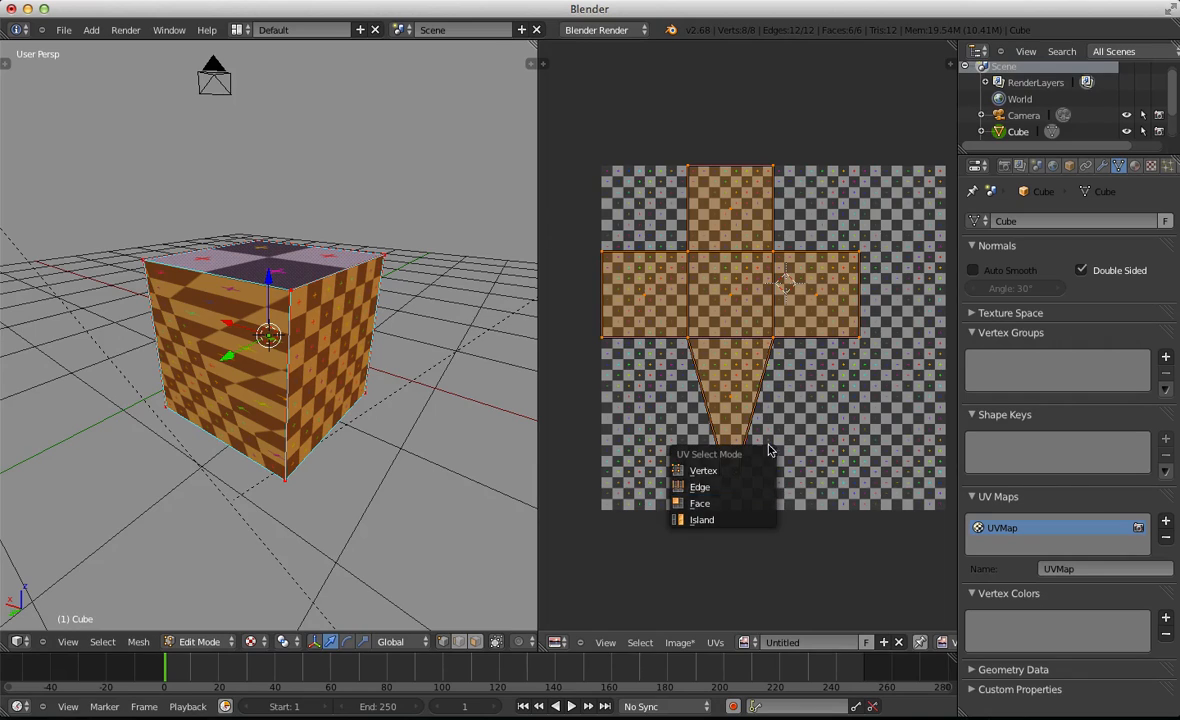
left_click(756, 519)
left_click(810, 497)
key("a")
Undo the UV selection changes and the shrinking of the cross's lowest square
key("ctrl+z")
key("ctrl+z")
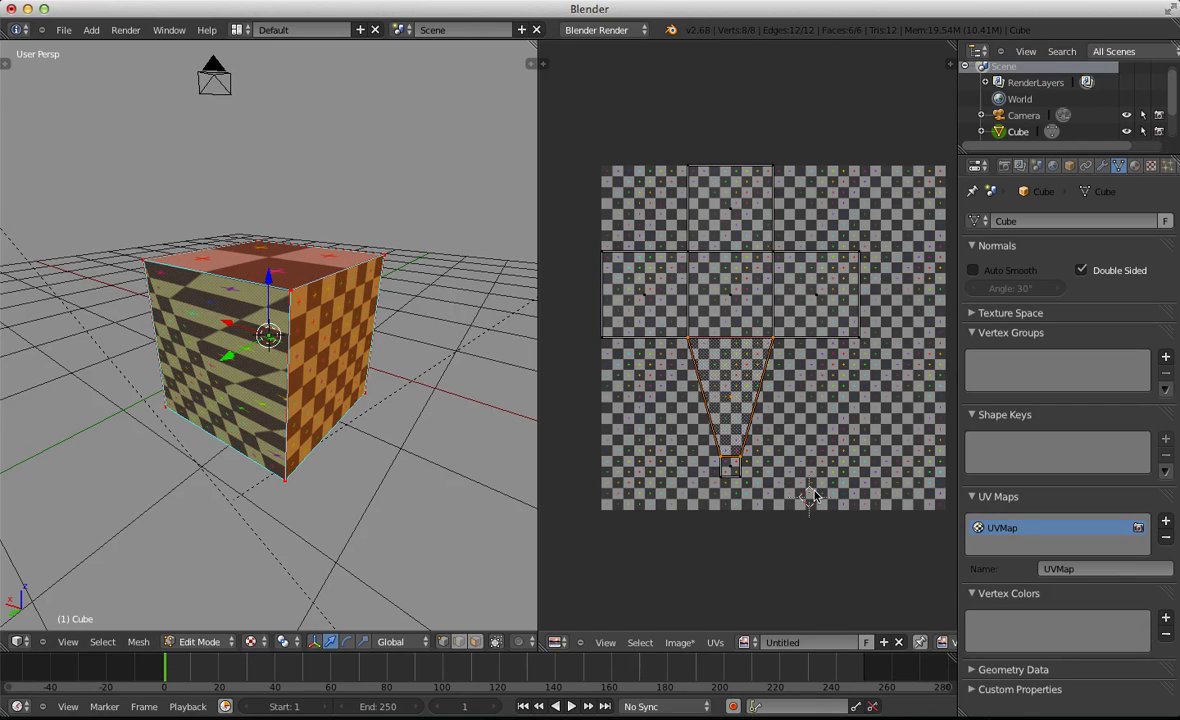
key("ctrl+z")
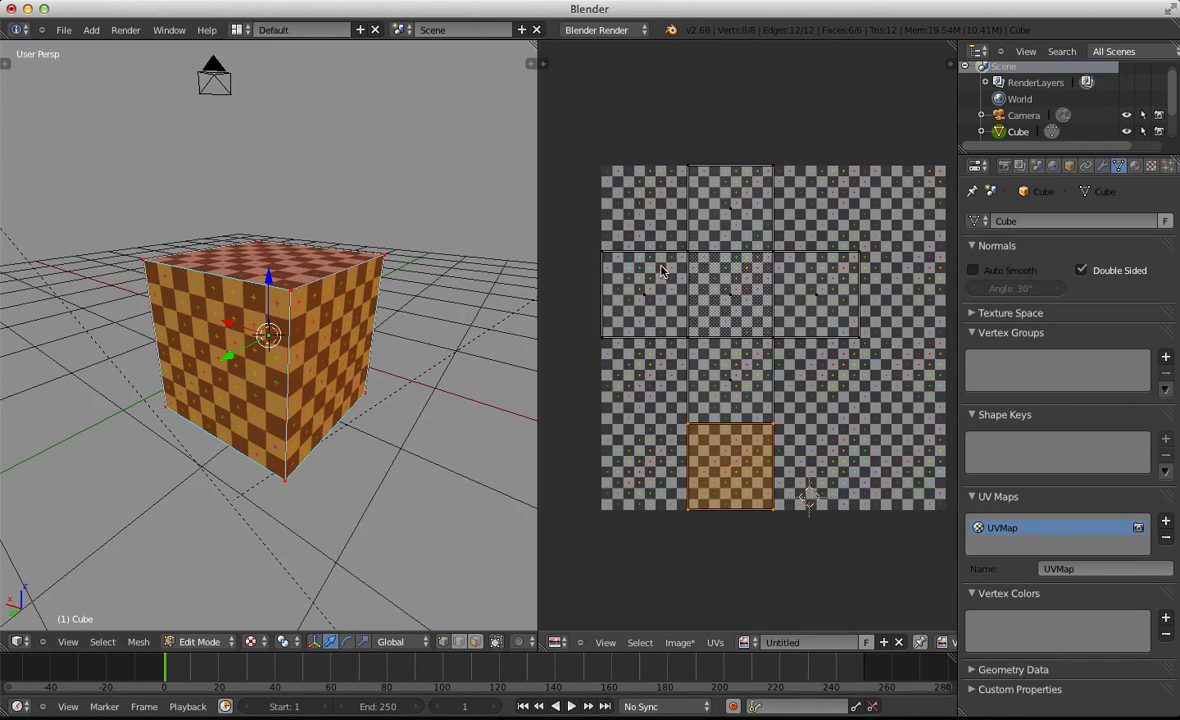
Leave Edit Mode, delete the cube, and unlink the test grid image from the UV editor
key("Tab")
scroll(346, 292, "down", 2)
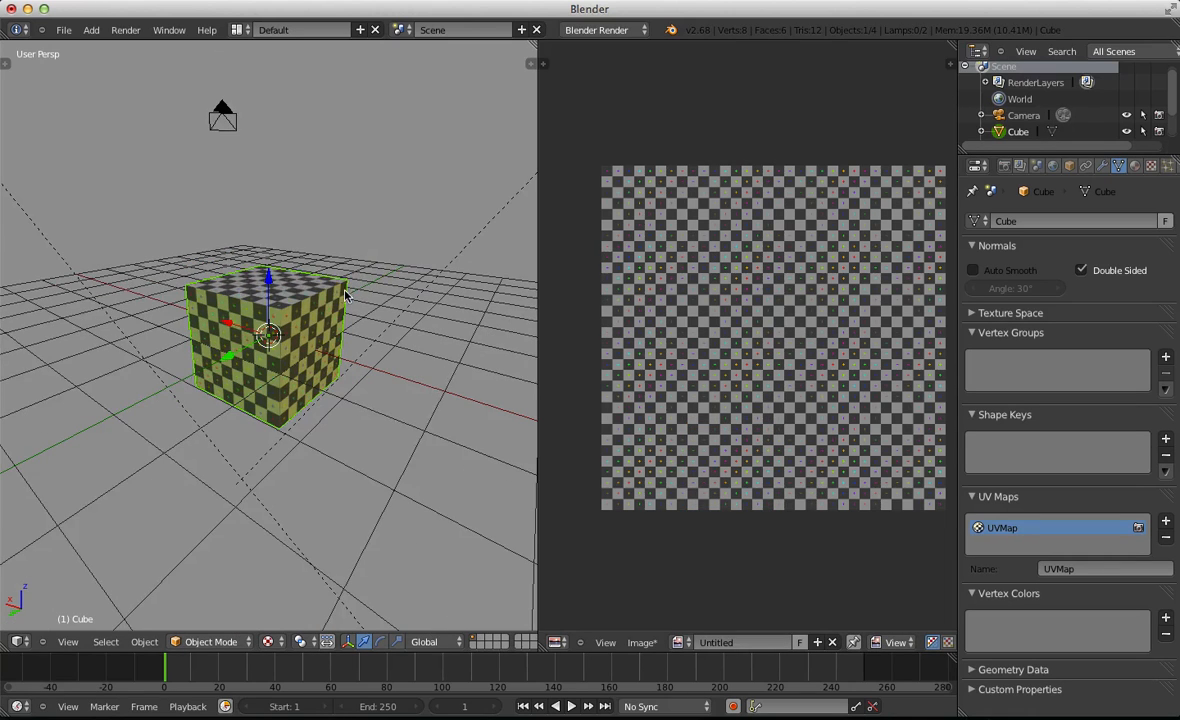
key("x")
left_click(316, 292)
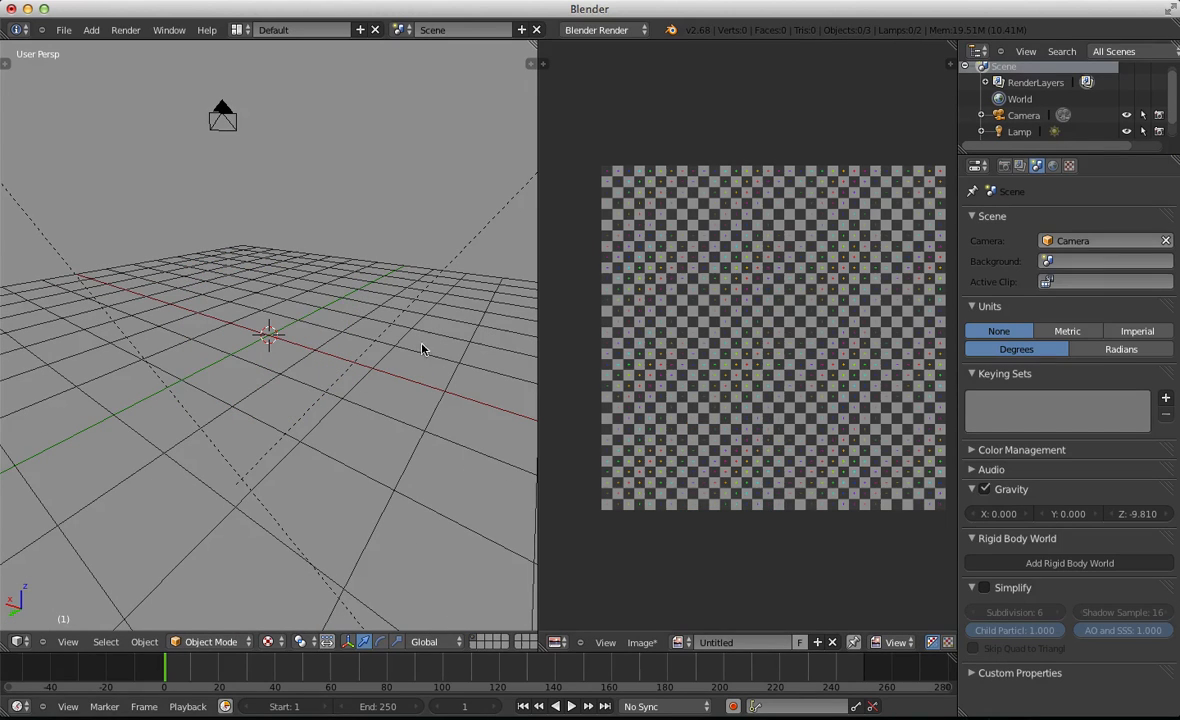
left_click(832, 642)
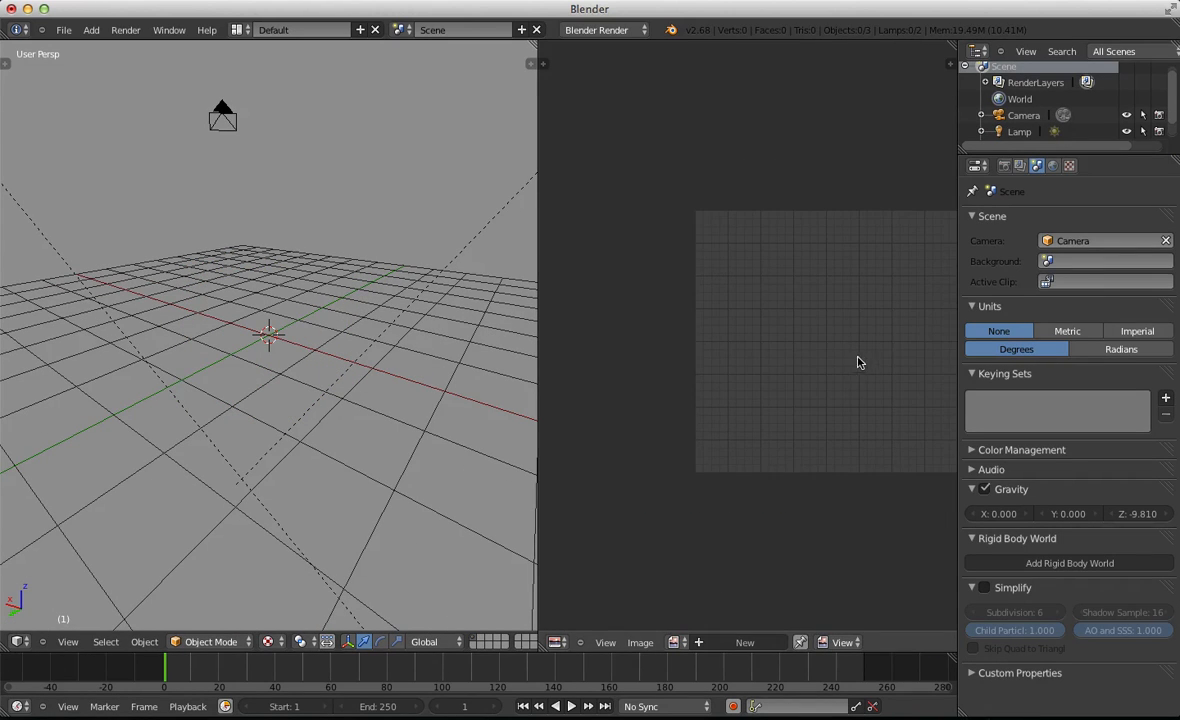
Add a Monkey mesh at the centre of the scene
middle_click_drag(330, 320, 167, 449)
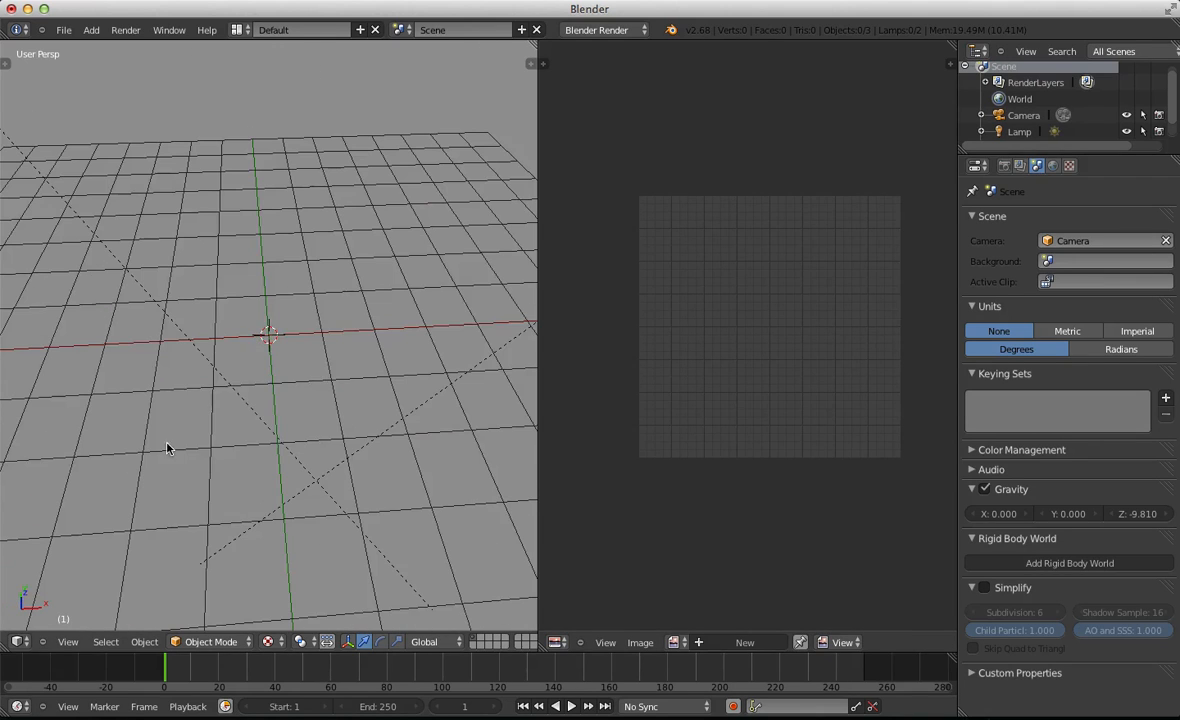
key("shift+a")
mouse_move(247, 303)
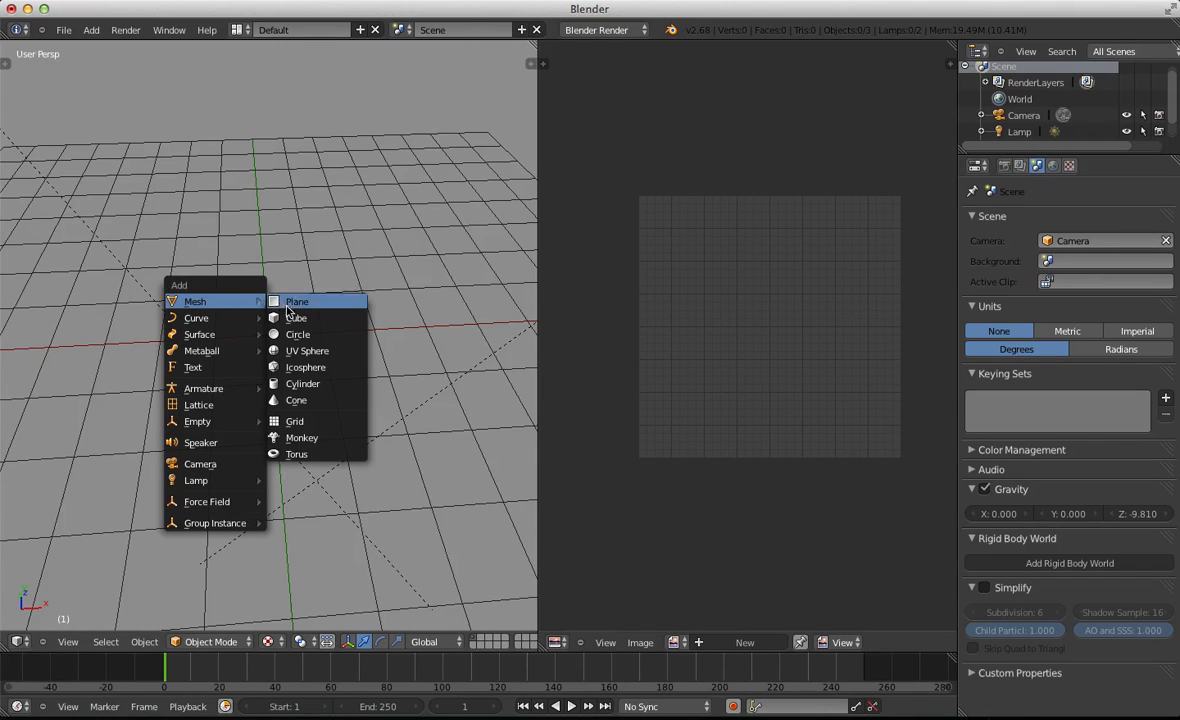
left_click(336, 436)
key("Tab")
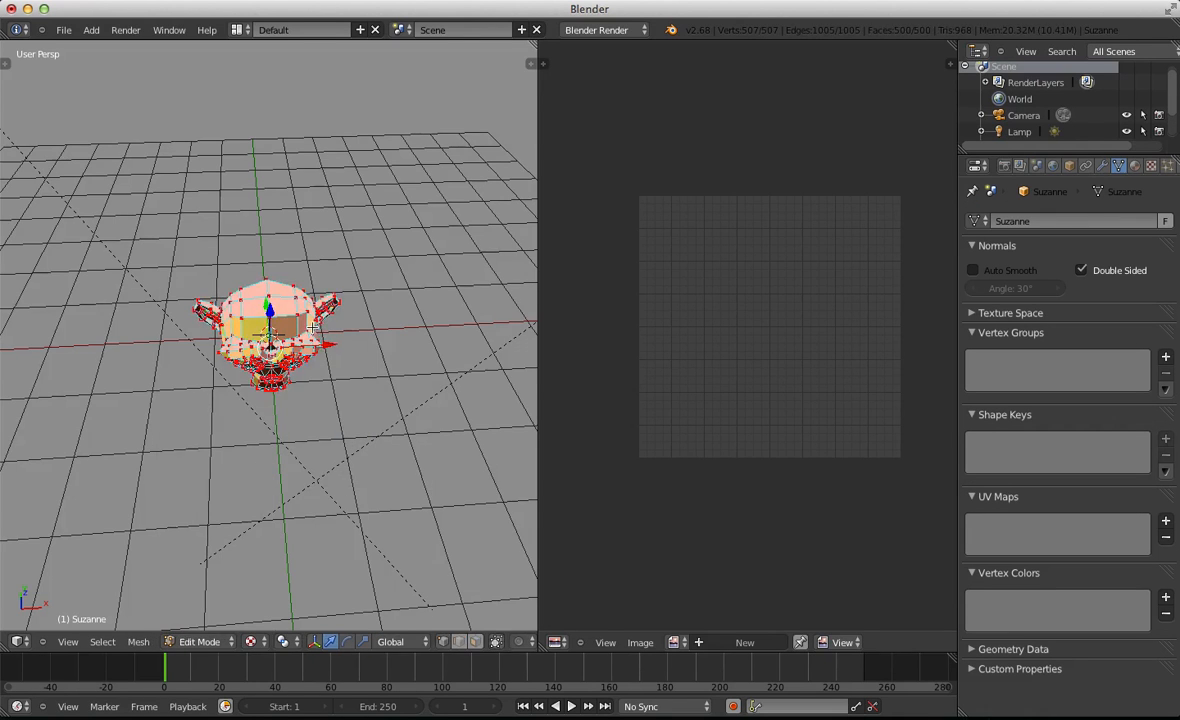
key("Tab")
Select both sun lamps above the grid and delete them
scroll(320, 372, "up", 1)
scroll(320, 372, "down", 5)
right_click(214, 293)
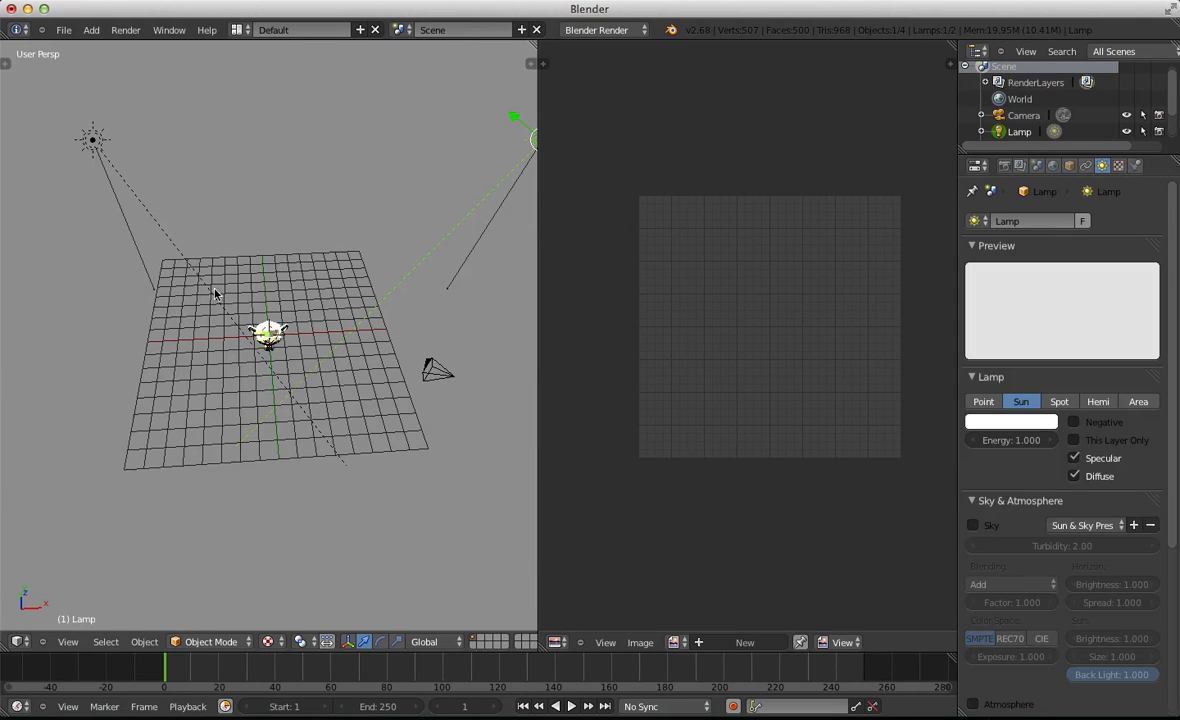
right_click(93, 140, "shift")
key("x")
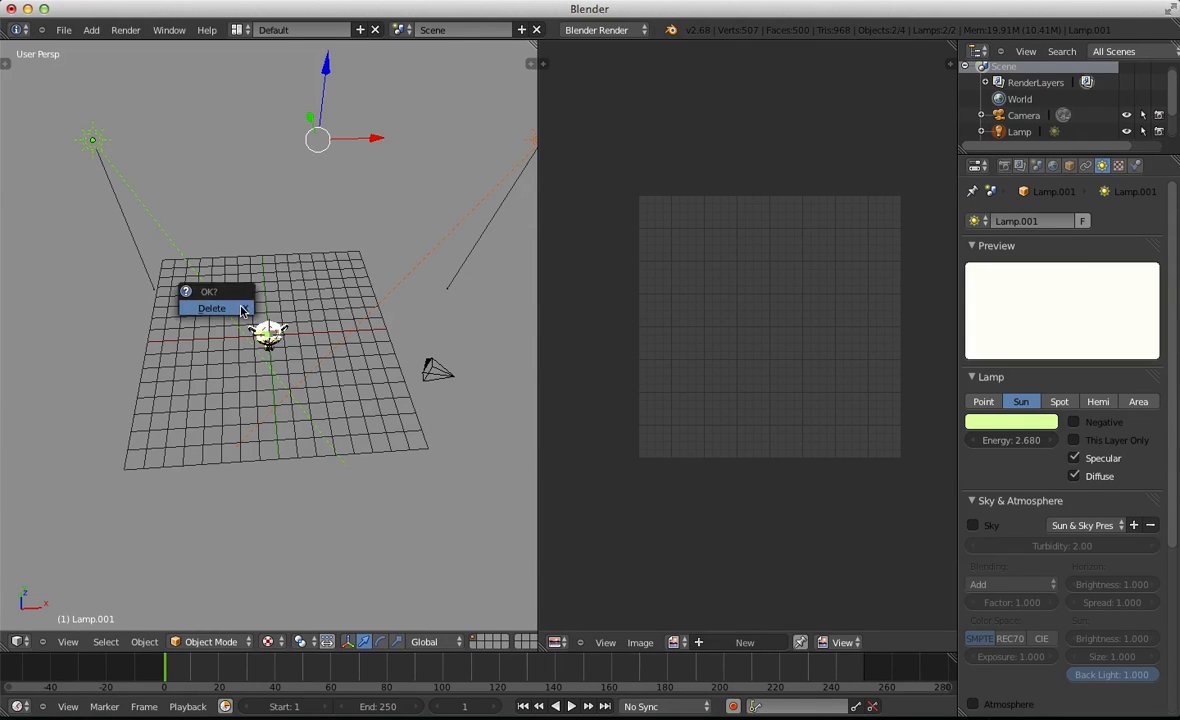
left_click(224, 290)
Select the monkey, enter Edit Mode, and set the mesh select mode to Face
scroll(275, 316, "up", 5)
right_click(275, 316)
middle_click_drag(276, 337, 252, 357)
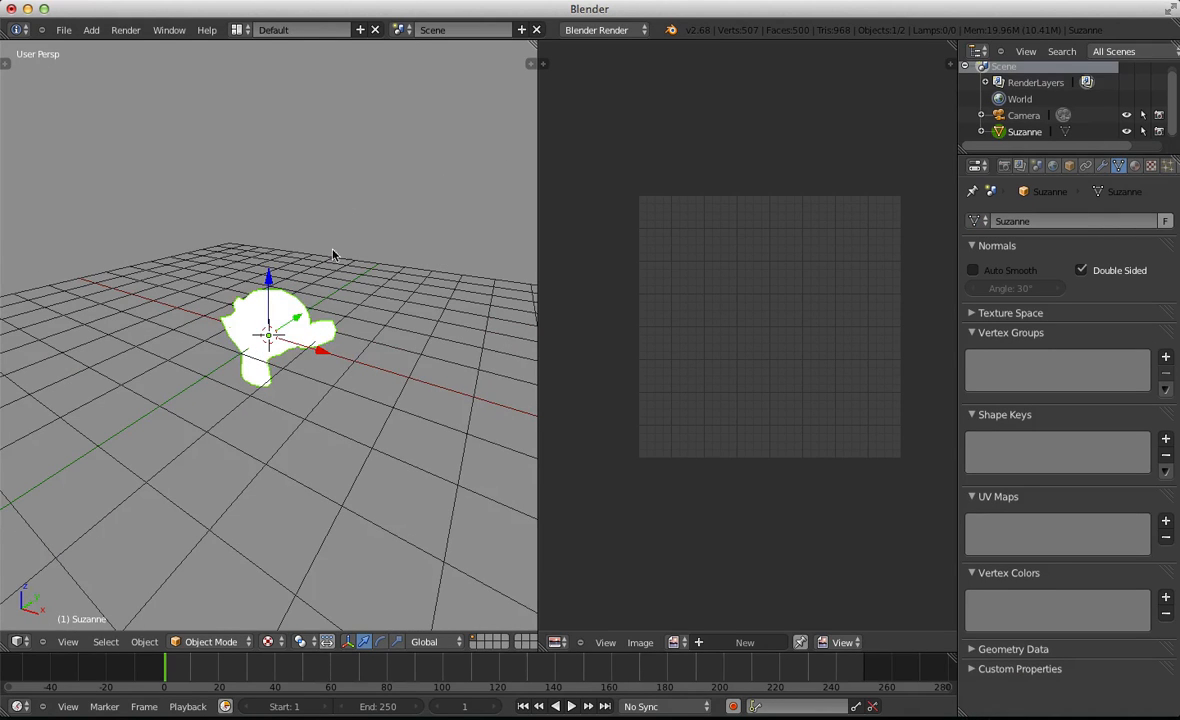
key("Tab")
scroll(275, 297, "up", 6)
scroll(279, 300, "down", 6)
key("Tab")
key("Tab")
scroll(290, 290, "up", 5)
key("ctrl+Tab")
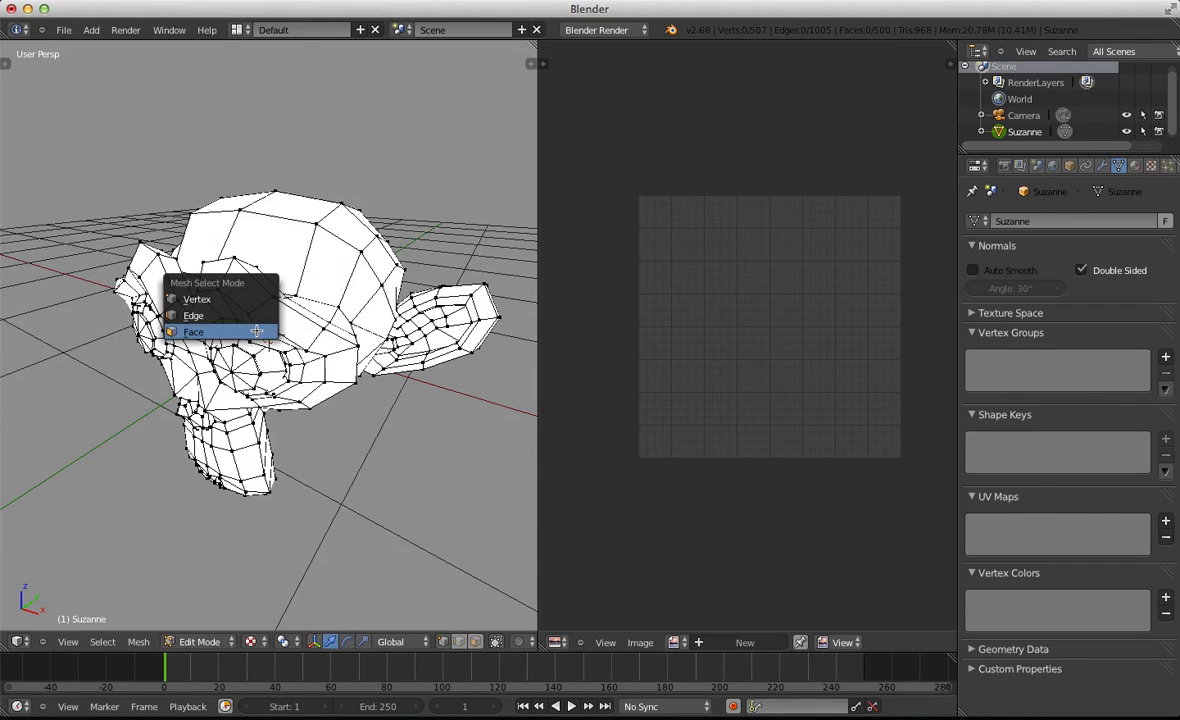
left_click(250, 315)
Set the viewport shading to Solid
left_click(250, 641)
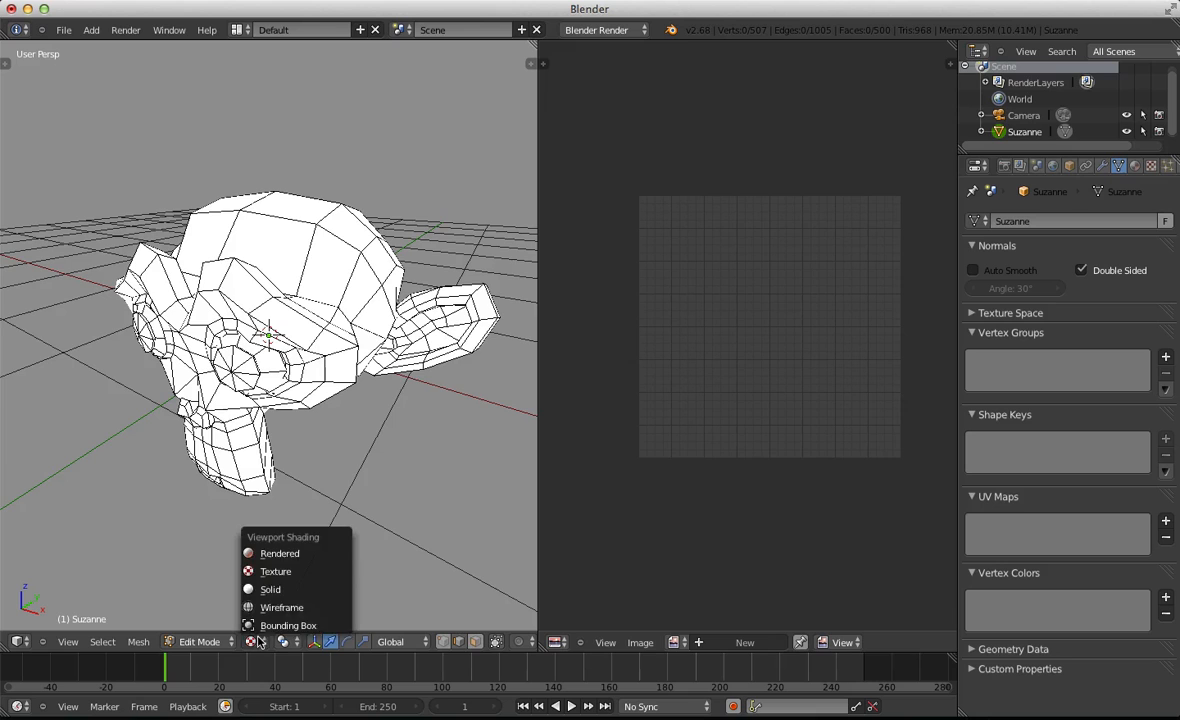
left_click(275, 590)
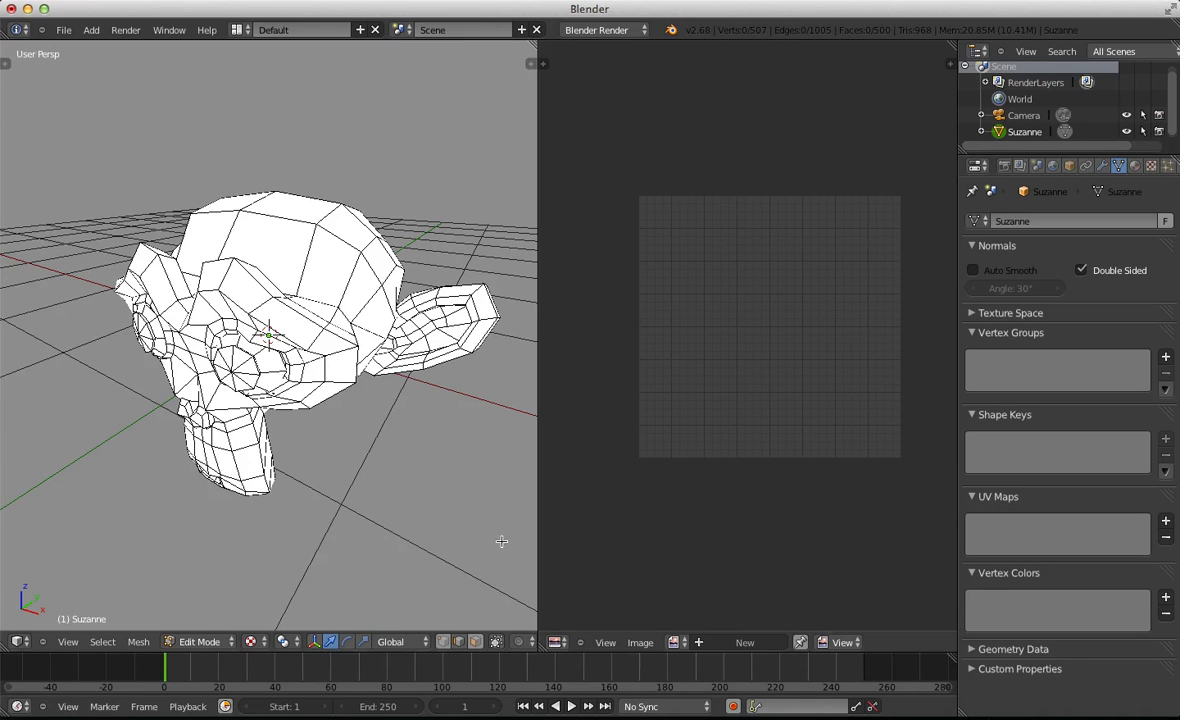
key("z")
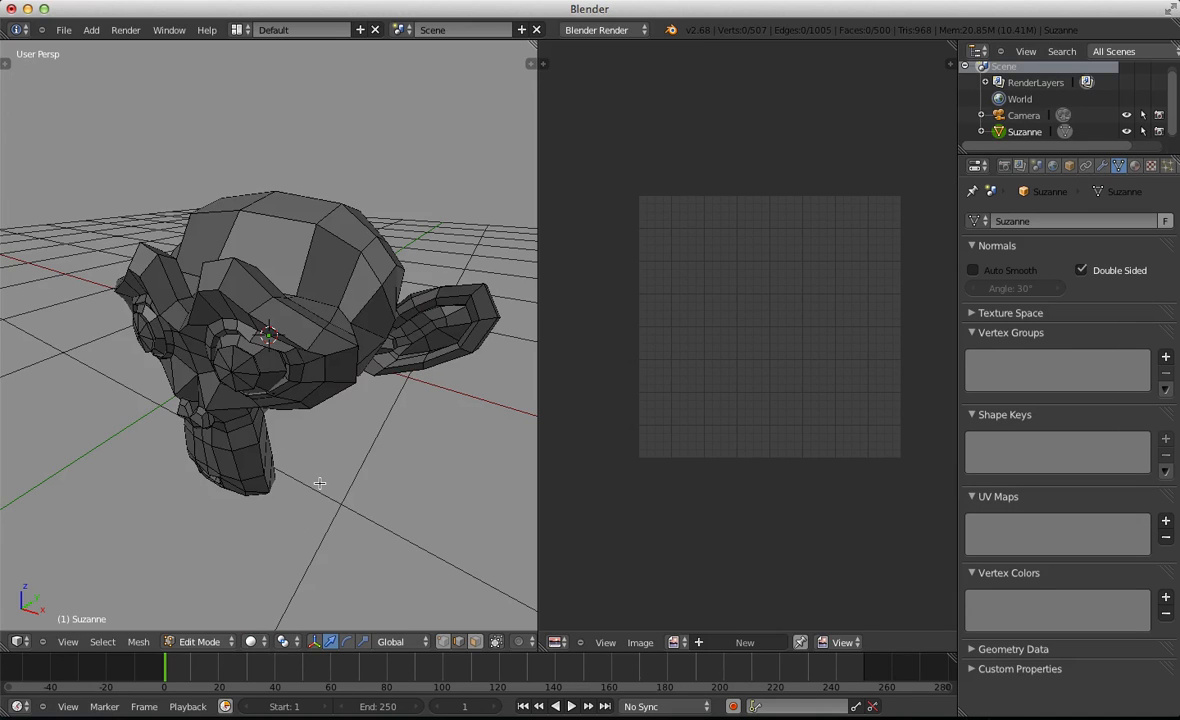
View the monkey from the front, select all its faces, and unwrap them
middle_click_drag(131, 417, 131, 370)
scroll(260, 287, "up", 4)
scroll(287, 282, "down", 8)
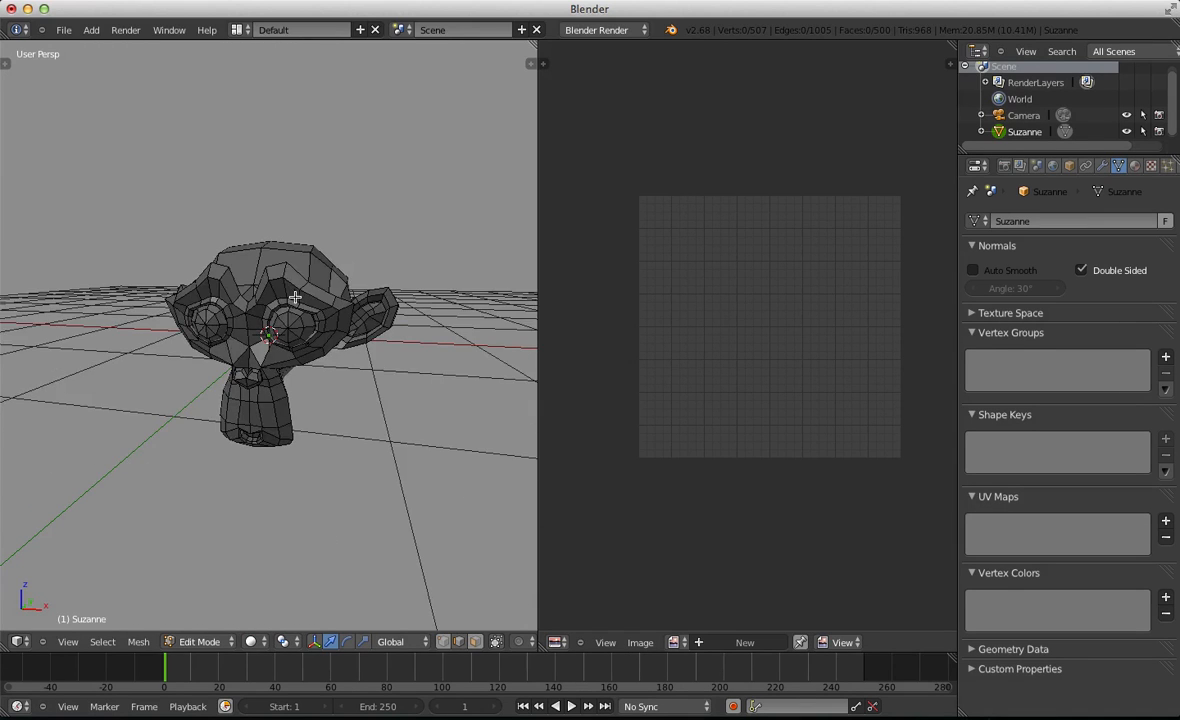
middle_click_drag(303, 297, 420, 298)
key("a")
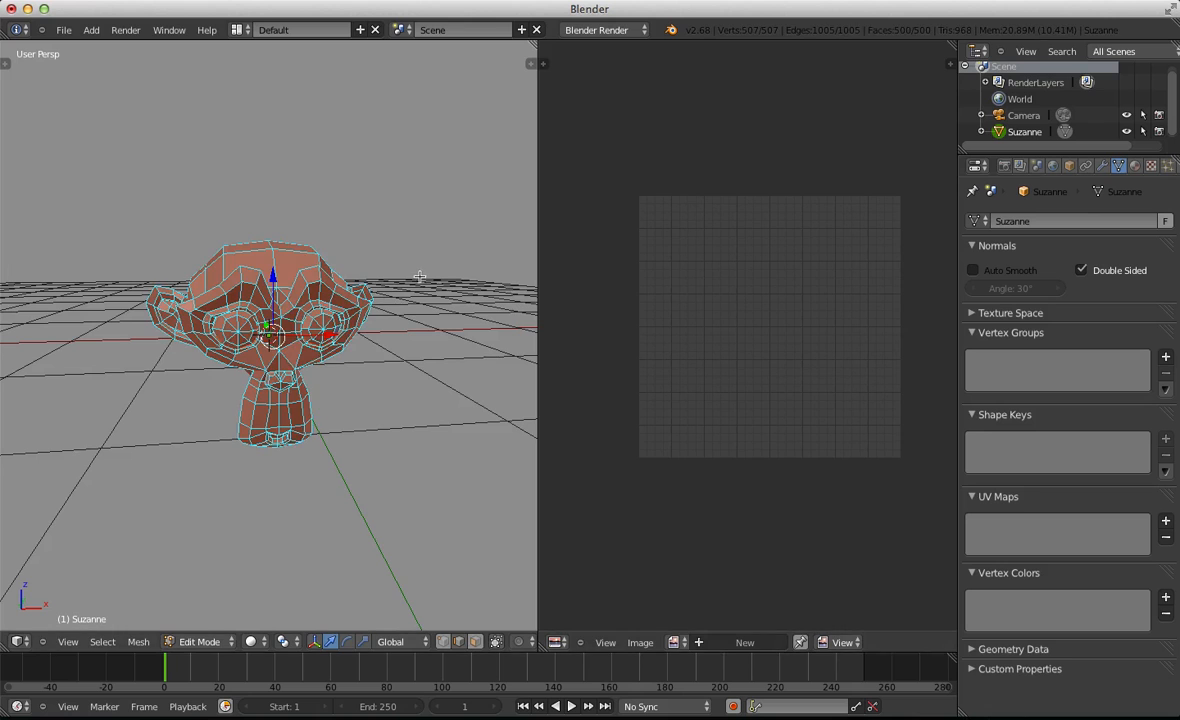
key("u")
left_click(410, 281)
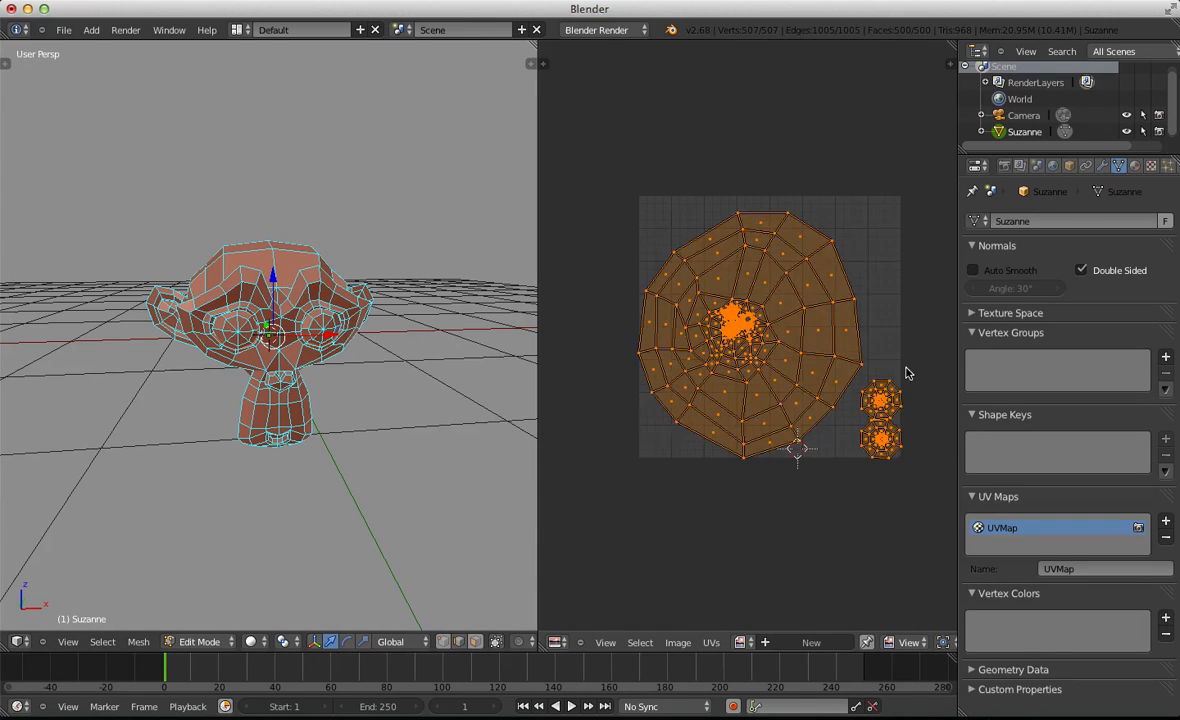
Examine the monkey's unwrapped UVs, including the dense centre of the large island and the two small round islands
scroll(900, 380, "up", 2)
scroll(898, 393, "up", 5)
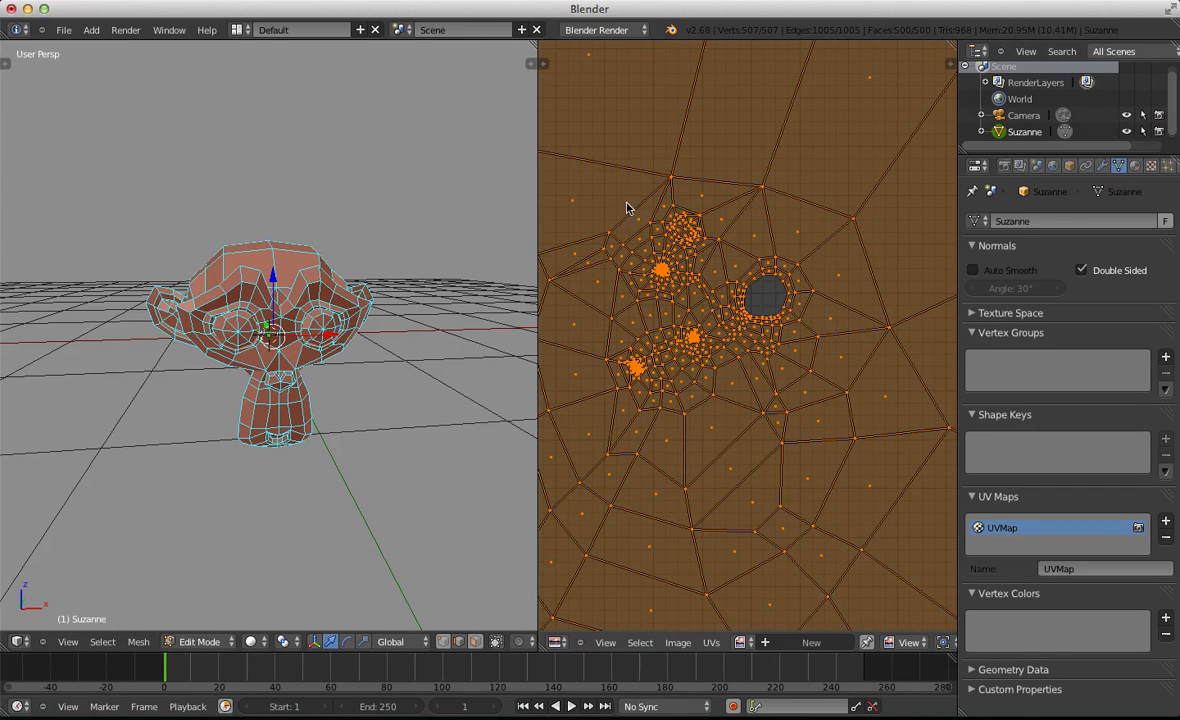
scroll(716, 330, "down", 4)
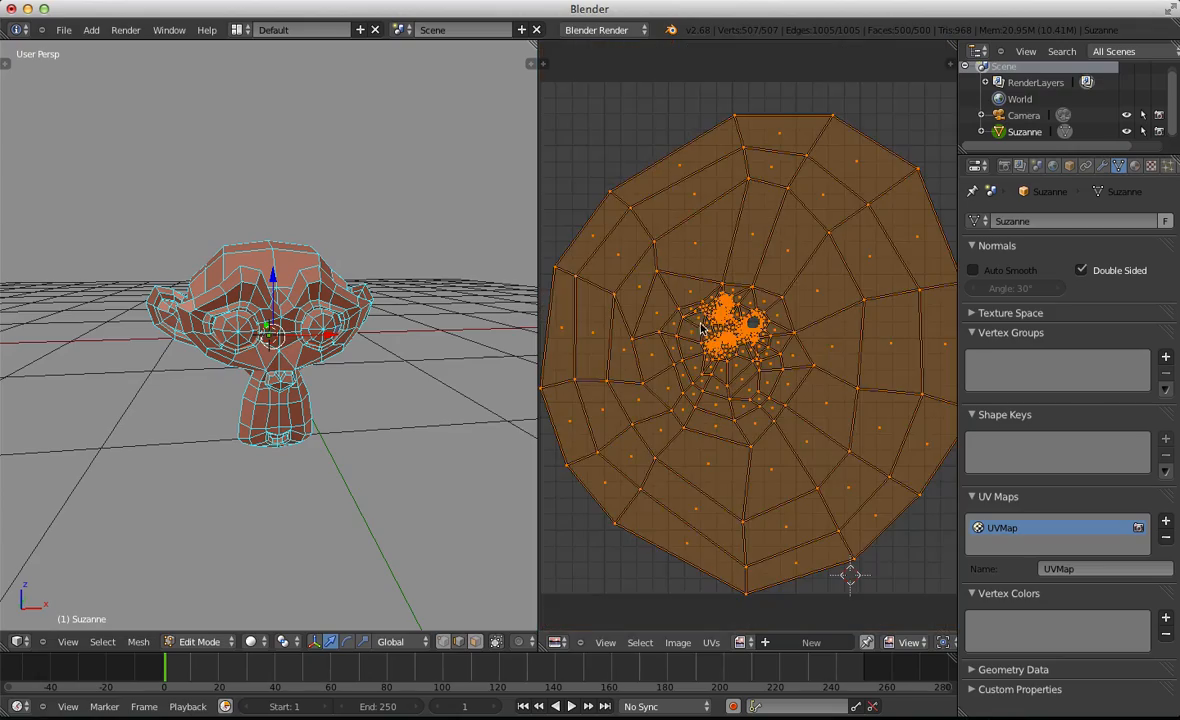
key("a")
scroll(762, 253, "down", 1)
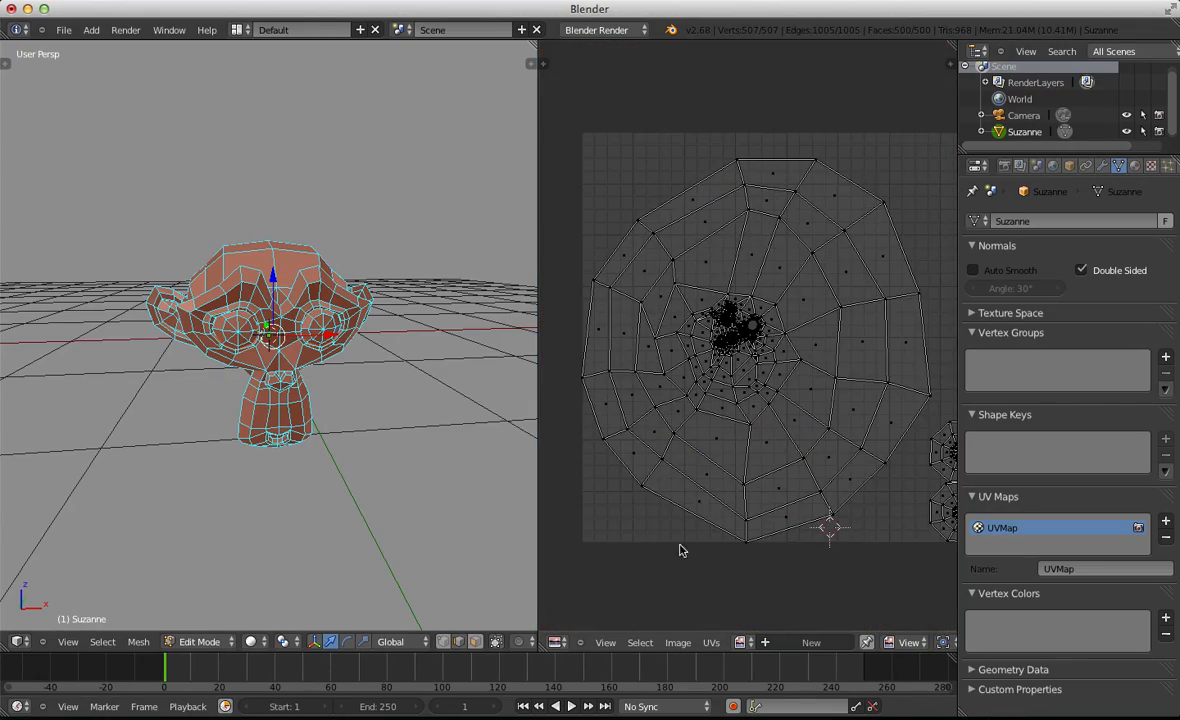
scroll(680, 262, "up", 7)
scroll(690, 314, "up", 3)
middle_click_drag(700, 318, 745, 350)
scroll(735, 362, "down", 5)
middle_click_drag(843, 482, 350, 338)
scroll(656, 340, "up", 2)
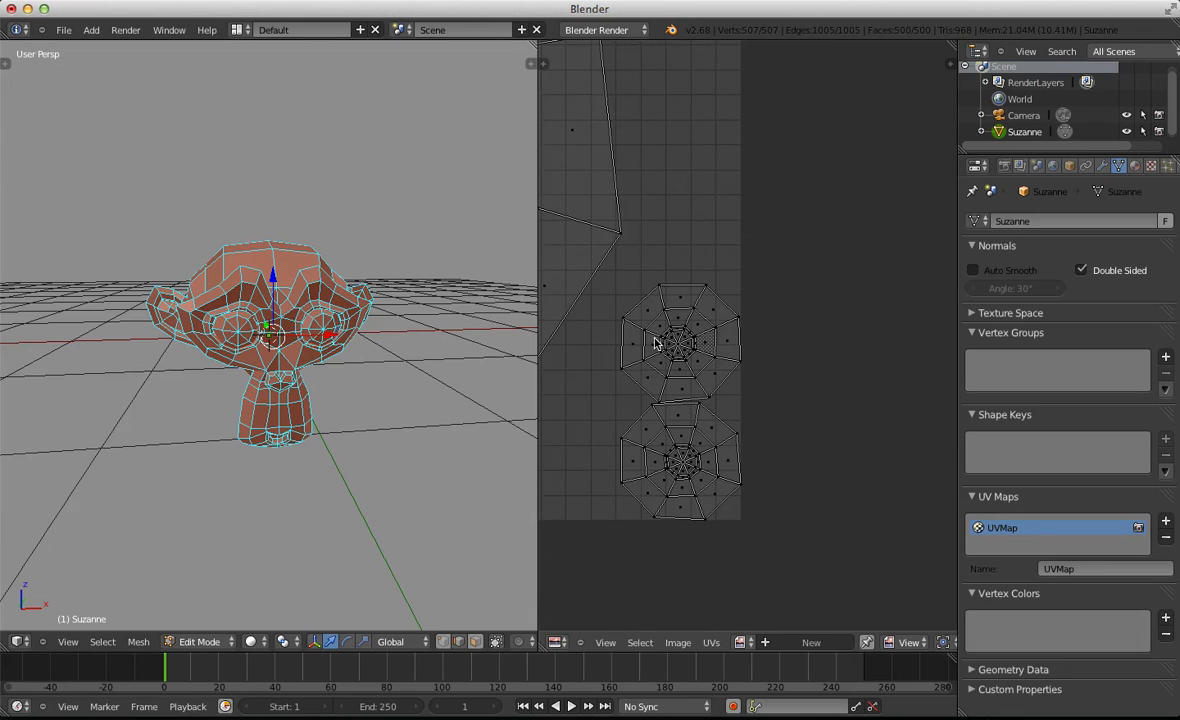
scroll(656, 342, "up", 5)
right_click(656, 342)
scroll(657, 346, "down", 5)
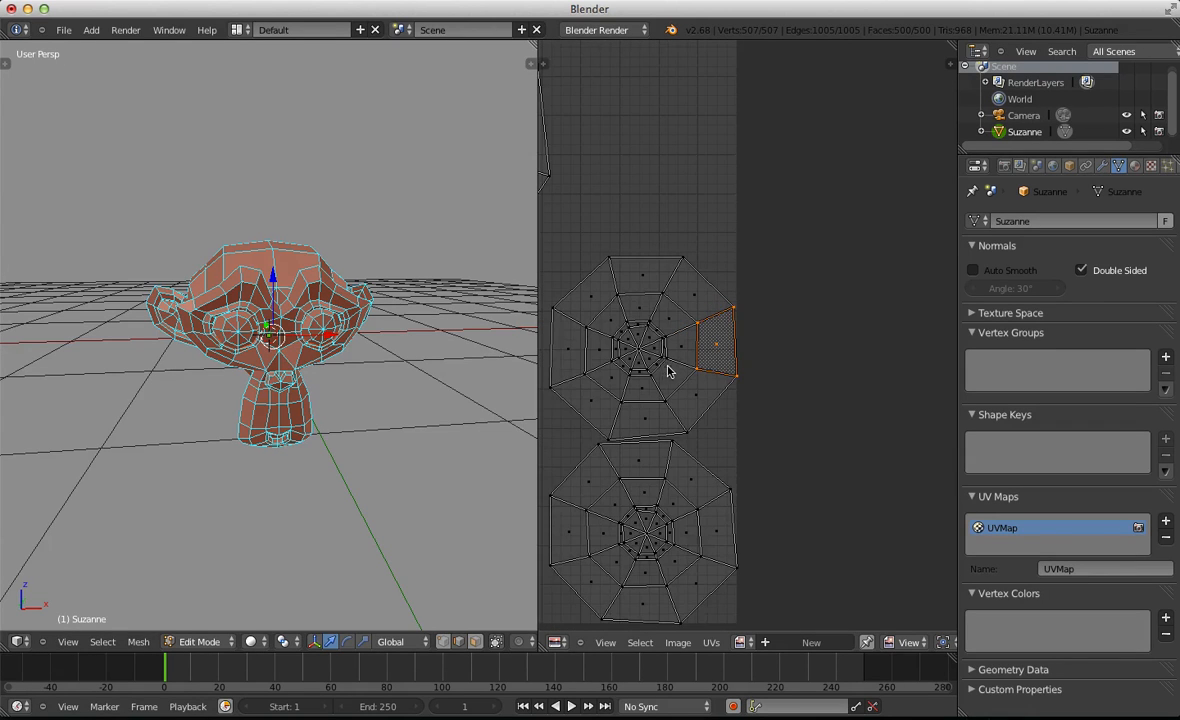
scroll(669, 371, "down", 3)
Clear the mesh selection, switch to Edge select mode, and select the two crosswise forehead edges plus the midline edges behind them
key("a")
scroll(382, 294, "up", 5)
middle_click_drag(400, 294, 277, 258)
key("ctrl+Tab")
left_click(329, 228)
scroll(324, 240, "down", 4)
right_click(280, 247)
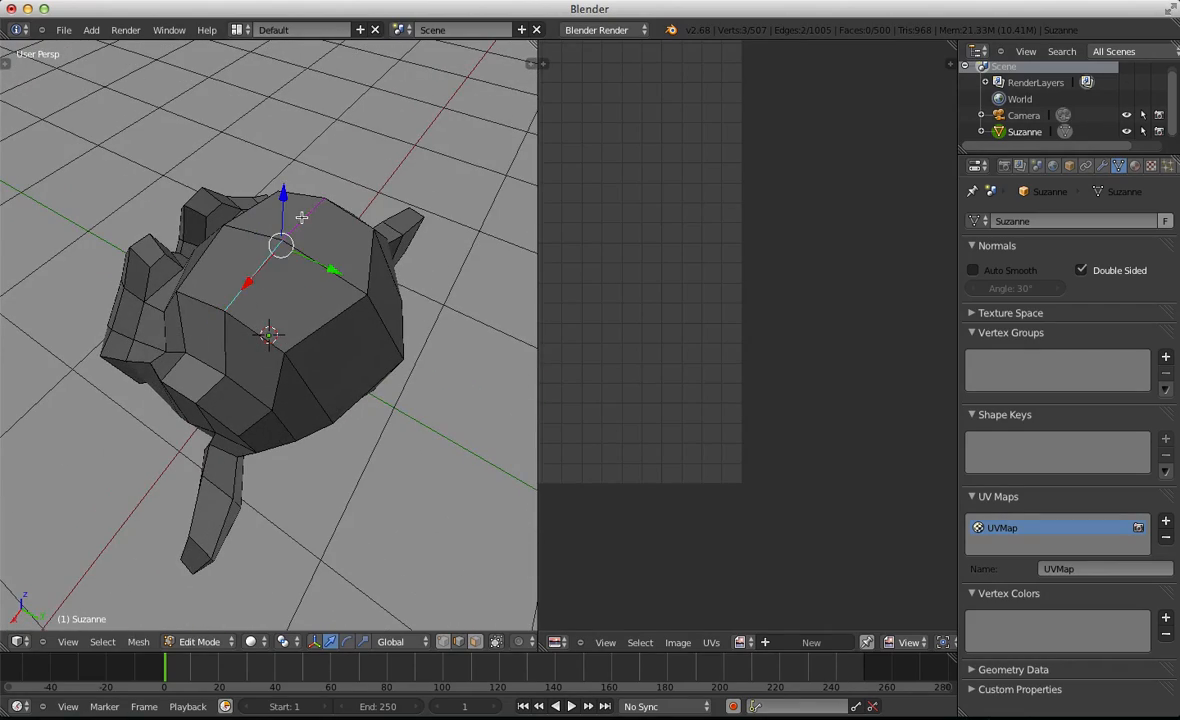
middle_click_drag(301, 217, 245, 271)
right_click(224, 211)
right_click(296, 253, "shift")
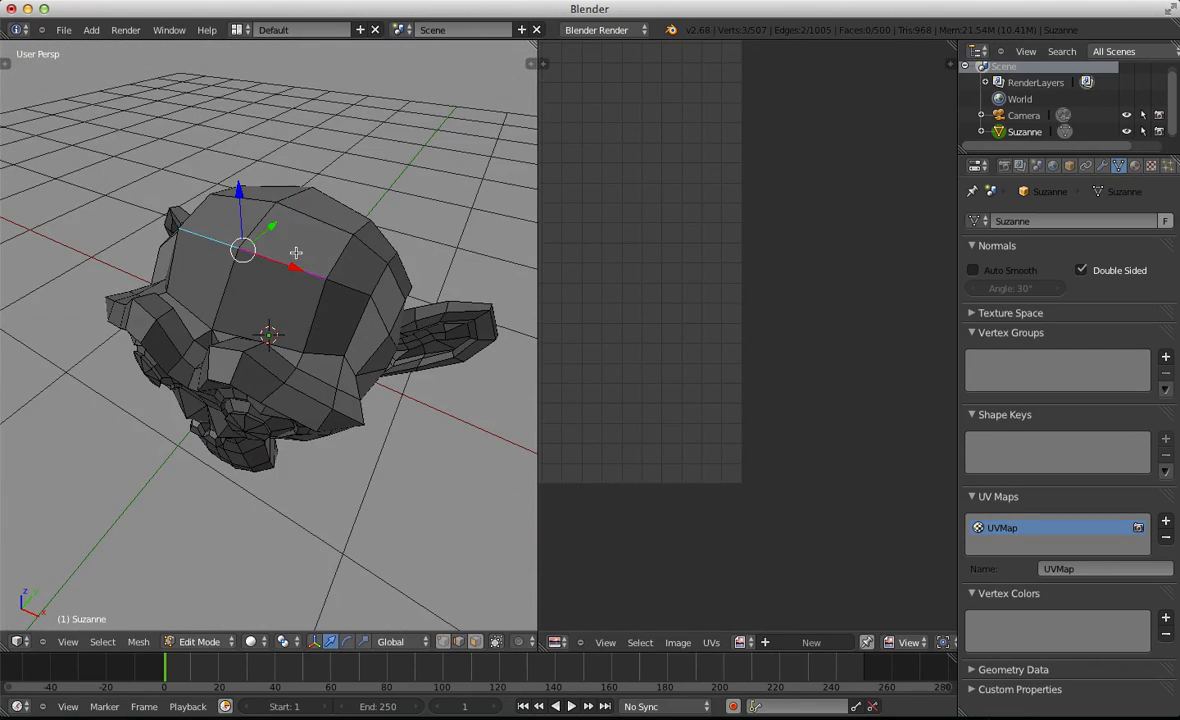
right_click(268, 212, "shift")
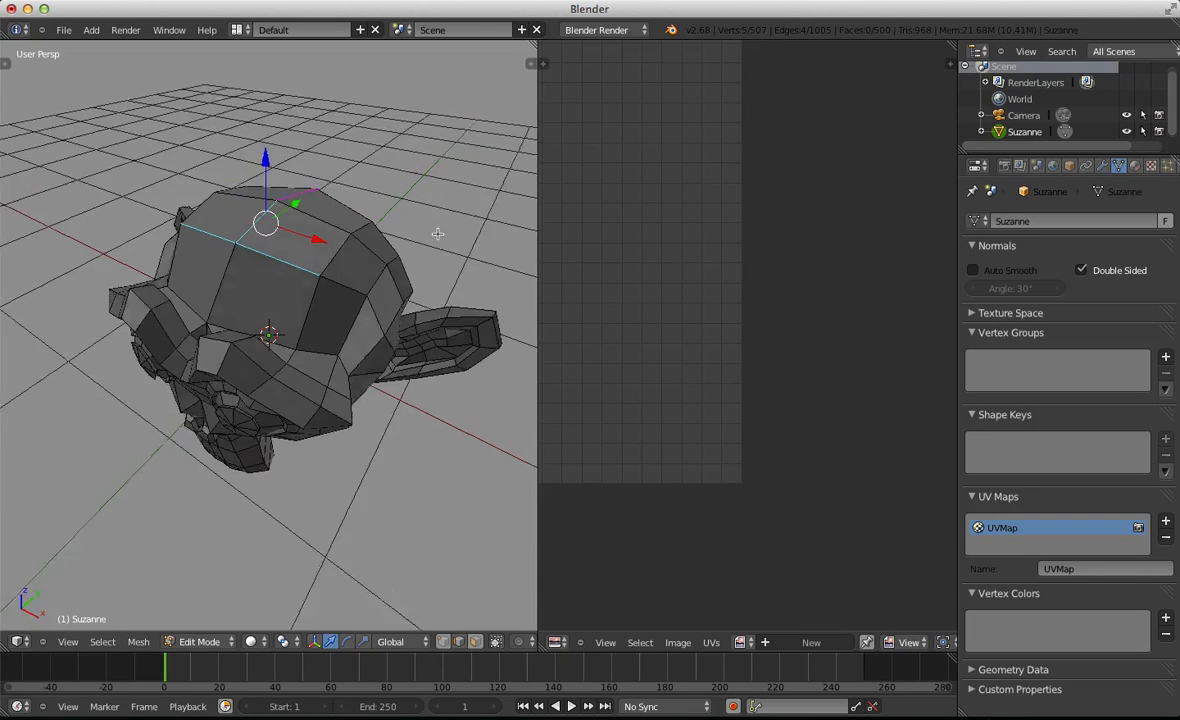
Extend the edge selection along the midline down the back of the head and under the jaw
middle_click_drag(435, 234, 356, 222)
right_click(330, 210, "shift")
middle_click_drag(330, 368, 276, 330)
right_click(271, 334, "shift")
middle_click_drag(269, 391, 258, 402)
right_click(262, 401, "shift")
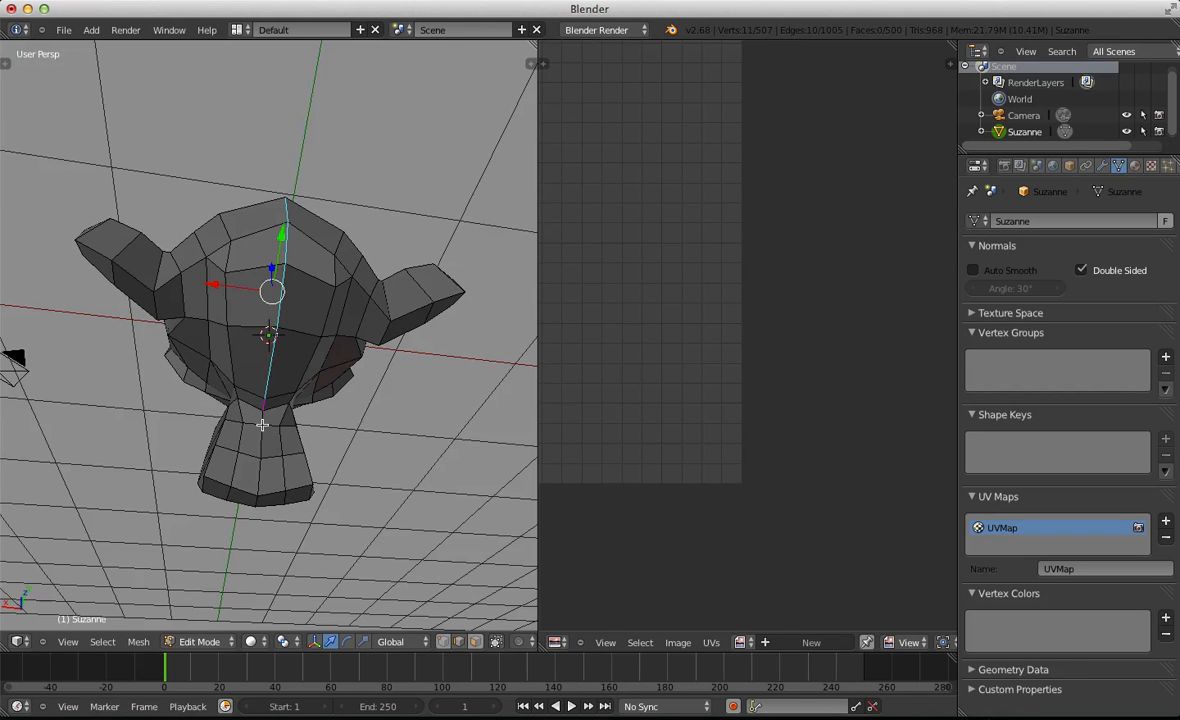
right_click(256, 440, "shift")
right_click(250, 455, "shift")
middle_click_drag(250, 455, 306, 424)
right_click(286, 395, "shift")
scroll(289, 398, "down", 3)
scroll(306, 426, "up", 3)
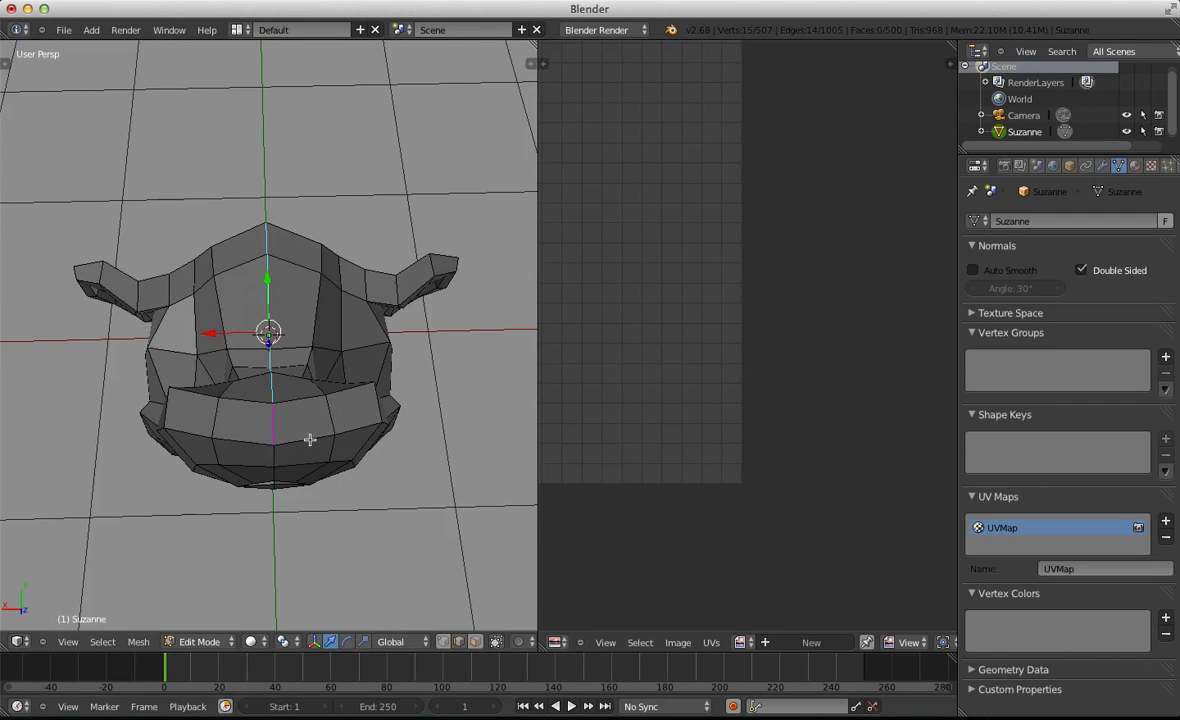
Inspect the selected edge path around the monkey's forehead, back of the head and jaw
middle_click_drag(305, 428, 240, 326)
scroll(240, 326, "up", 3)
scroll(230, 348, "down", 3)
middle_click_drag(168, 462, 274, 283)
scroll(350, 300, "up", 3)
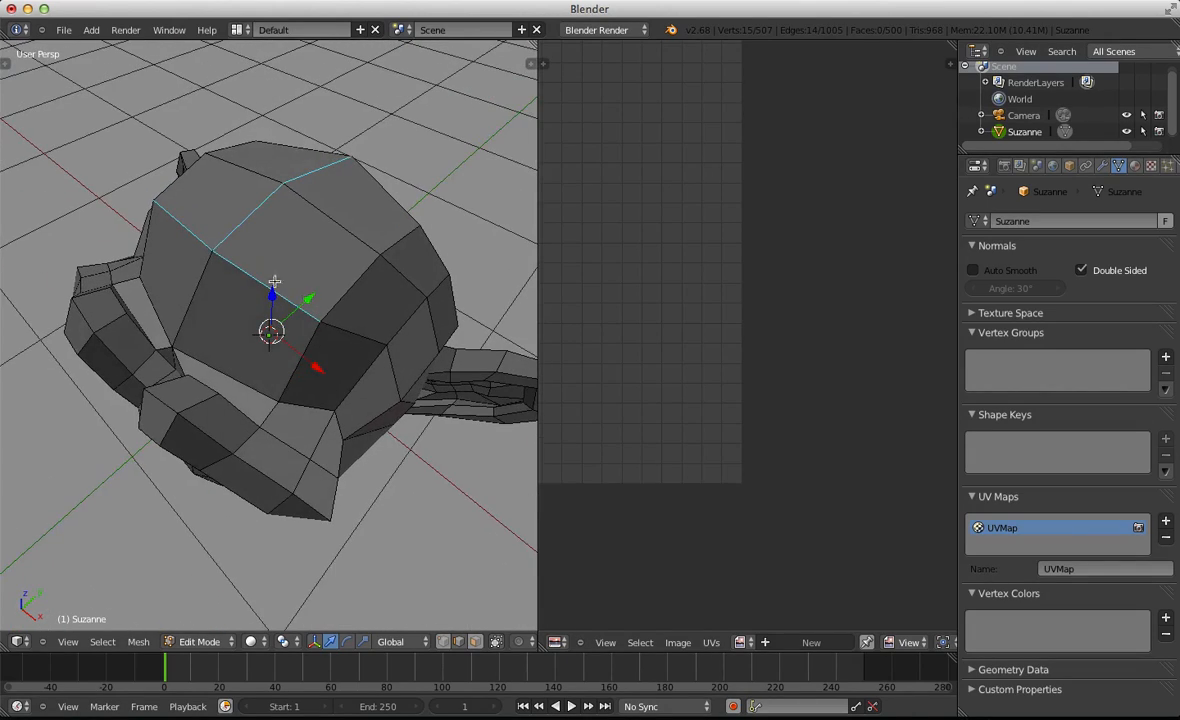
left_click(215, 254)
scroll(319, 354, "down", 5)
middle_click_drag(319, 354, 310, 293)
scroll(310, 293, "up", 4)
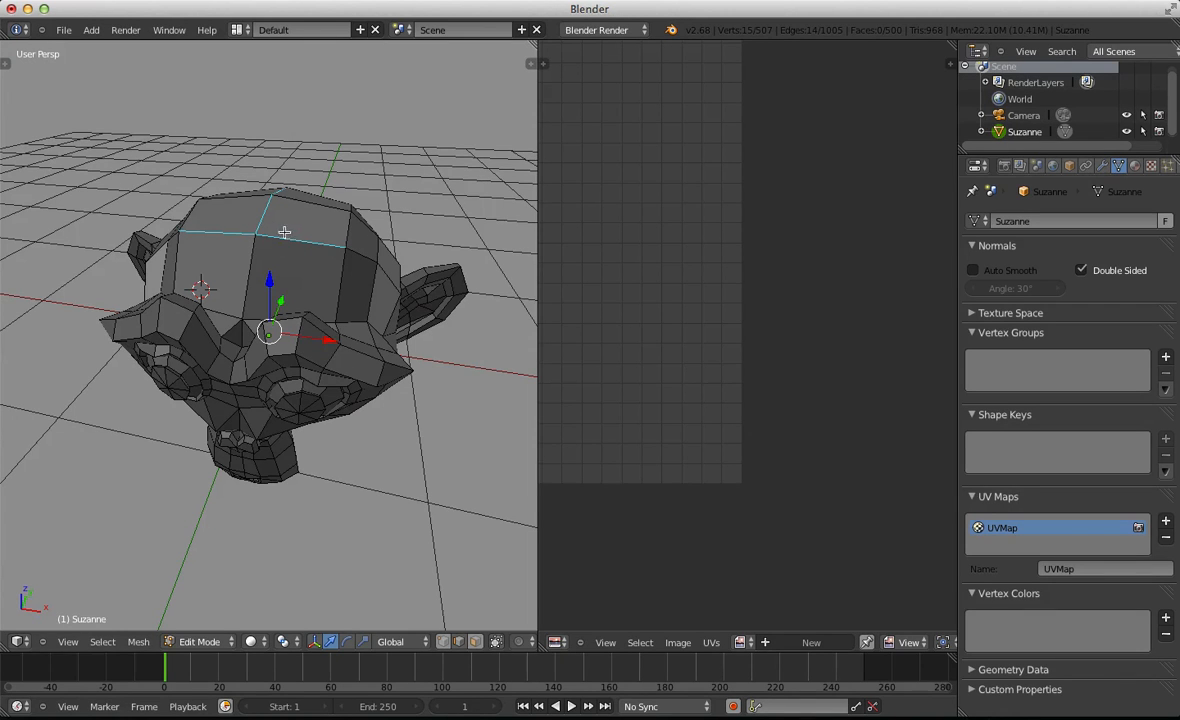
scroll(284, 232, "down", 4)
middle_click_drag(284, 232, 235, 357)
scroll(155, 350, "up", 4)
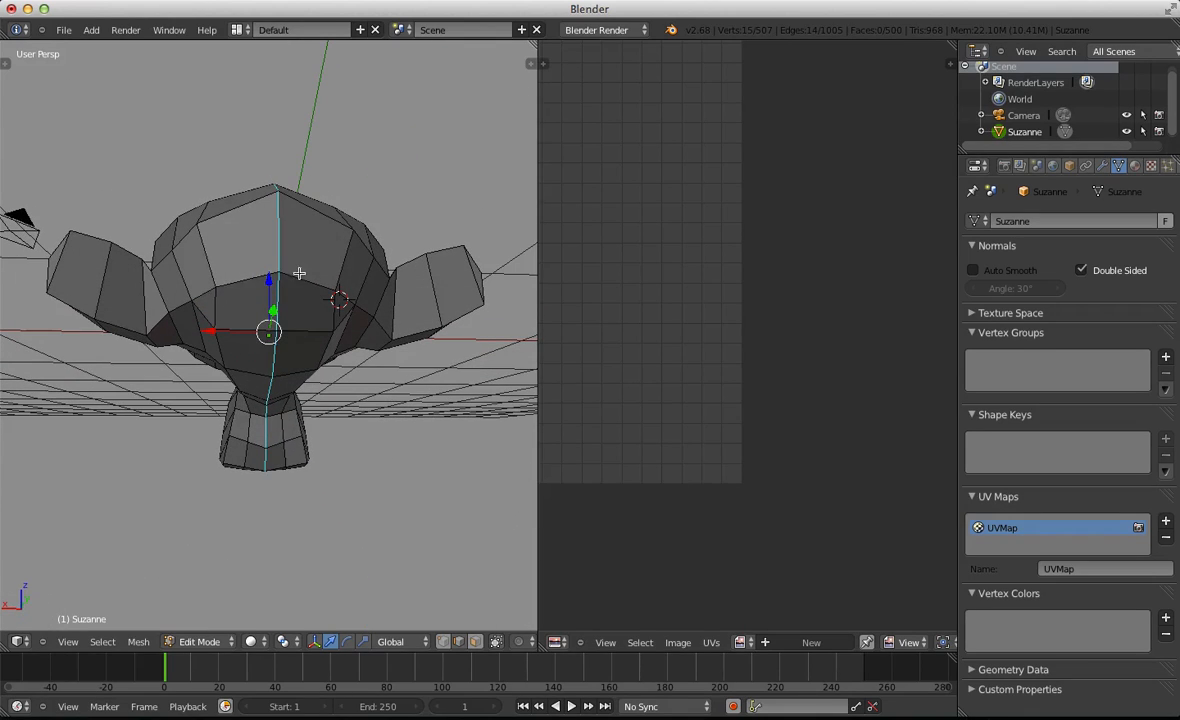
middle_click_drag(464, 334, 345, 308)
scroll(345, 308, "down", 3)
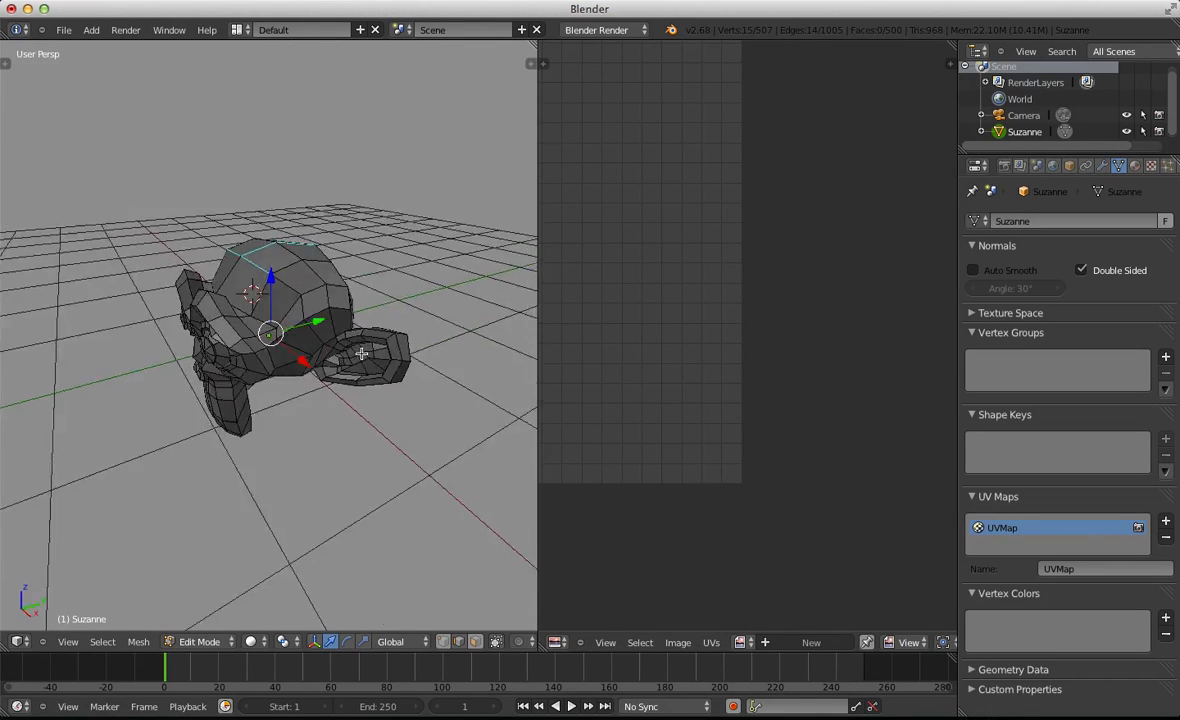
Remove the two crosswise forehead edges from the selection and mark the remaining midline edges as a seam
scroll(345, 308, "up", 2)
right_click(263, 238, "alt")
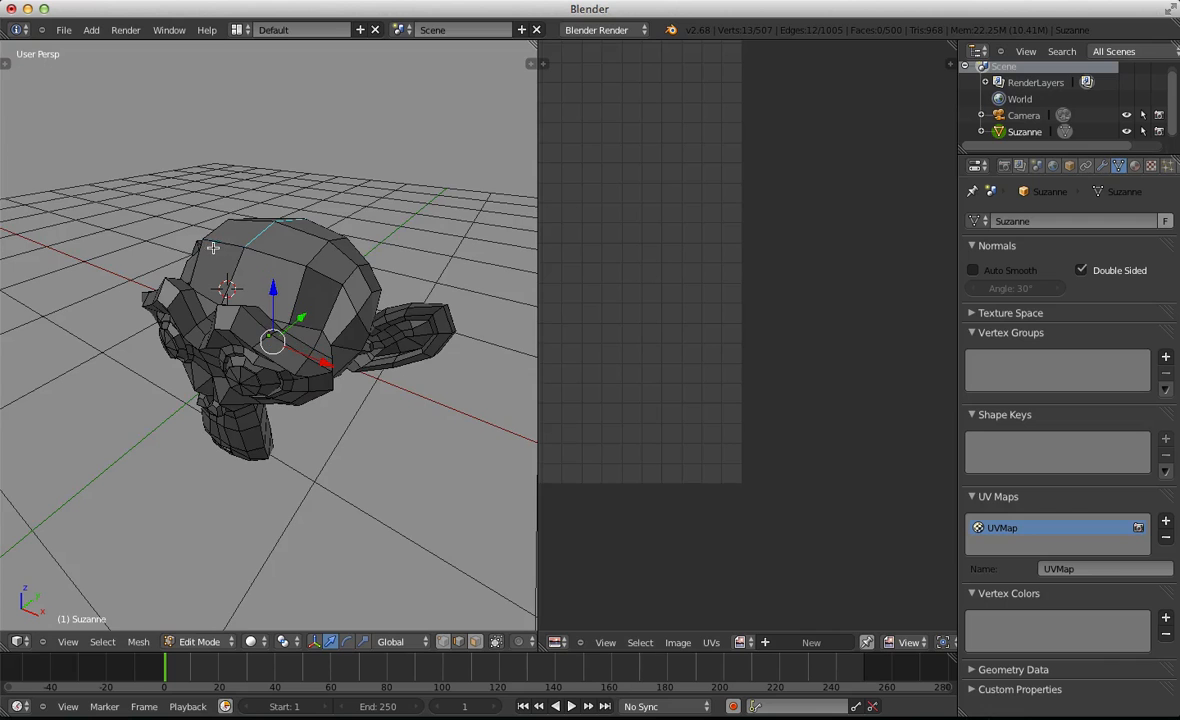
key("ctrl+e")
left_click(322, 263)
Select the whole monkey mesh, unwrap it along the midline seam, and examine the UV layout
key("a")
key("u")
left_click(357, 340)
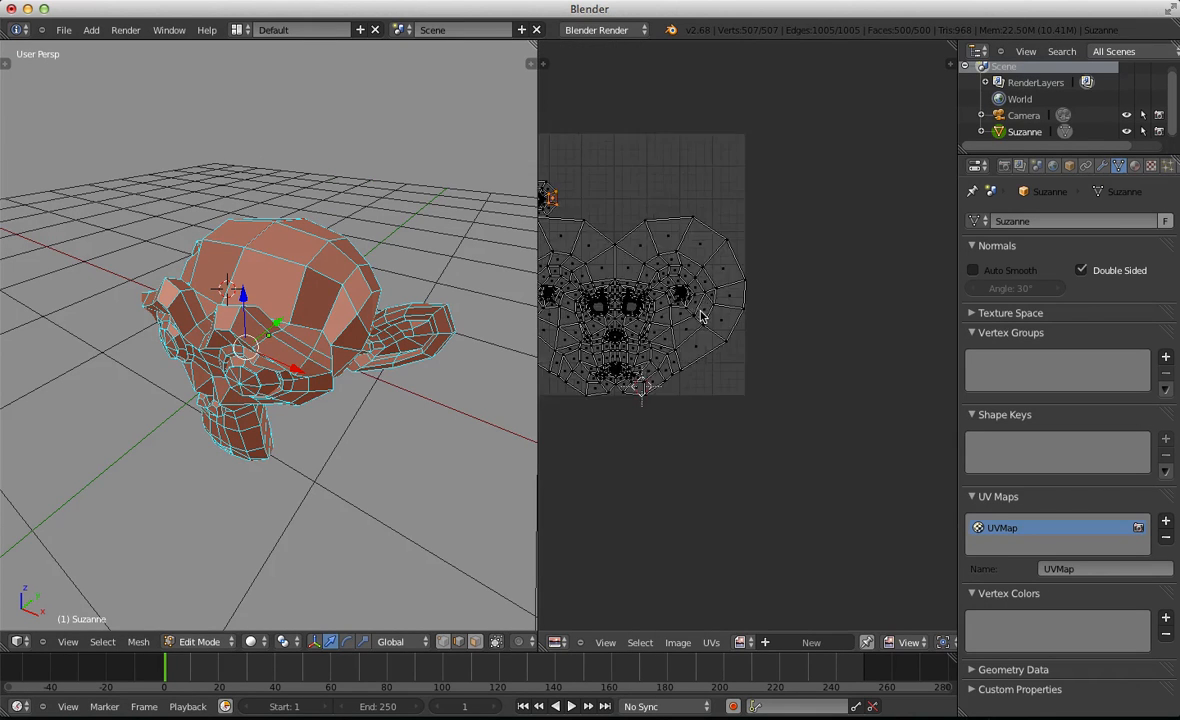
scroll(640, 330, "up", 3)
scroll(651, 258, "up", 6)
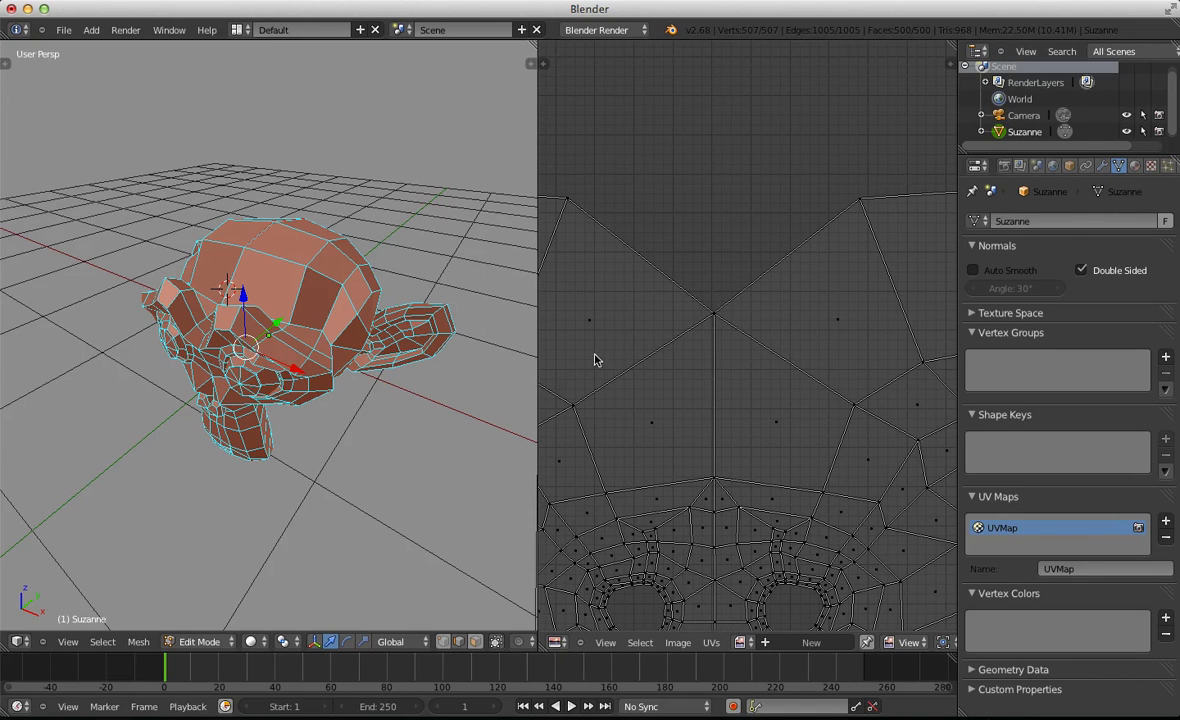
Mark the two crosswise edges at the top of the forehead as seams, and select the whole monkey mesh
middle_click_drag(157, 293, 205, 308)
key("a")
scroll(266, 264, "up", 1)
right_click(268, 266)
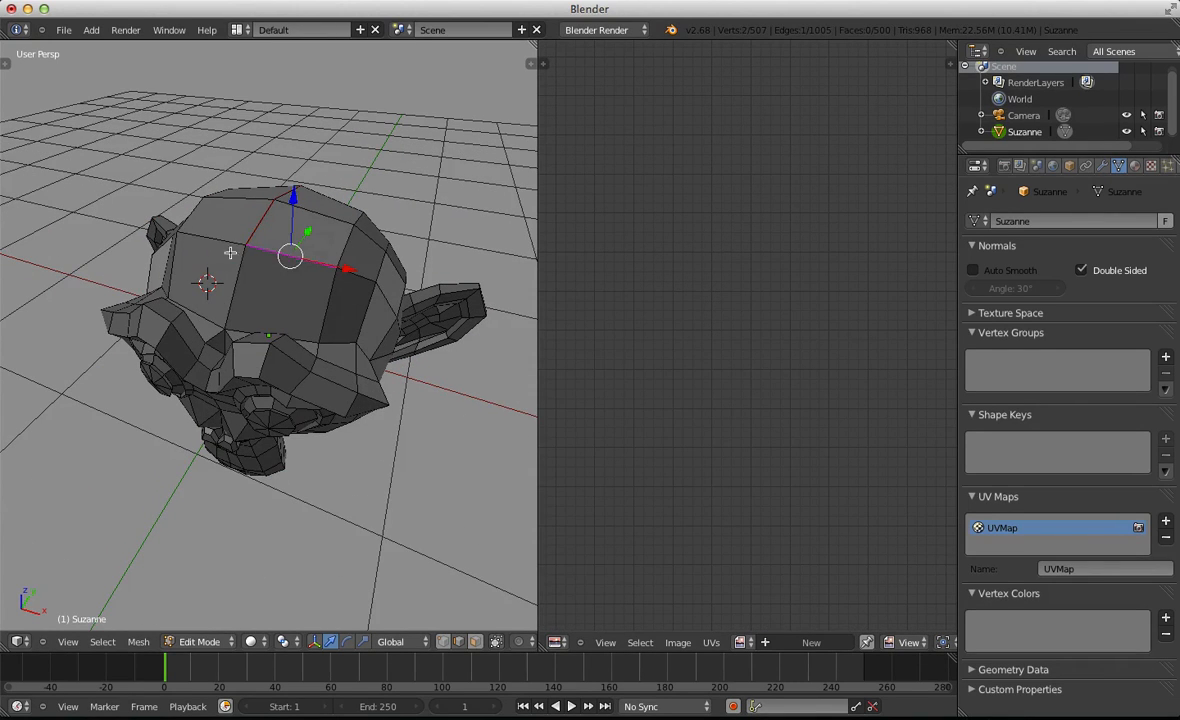
right_click(227, 252, "shift")
key("ctrl+e")
left_click(370, 253)
key("a")
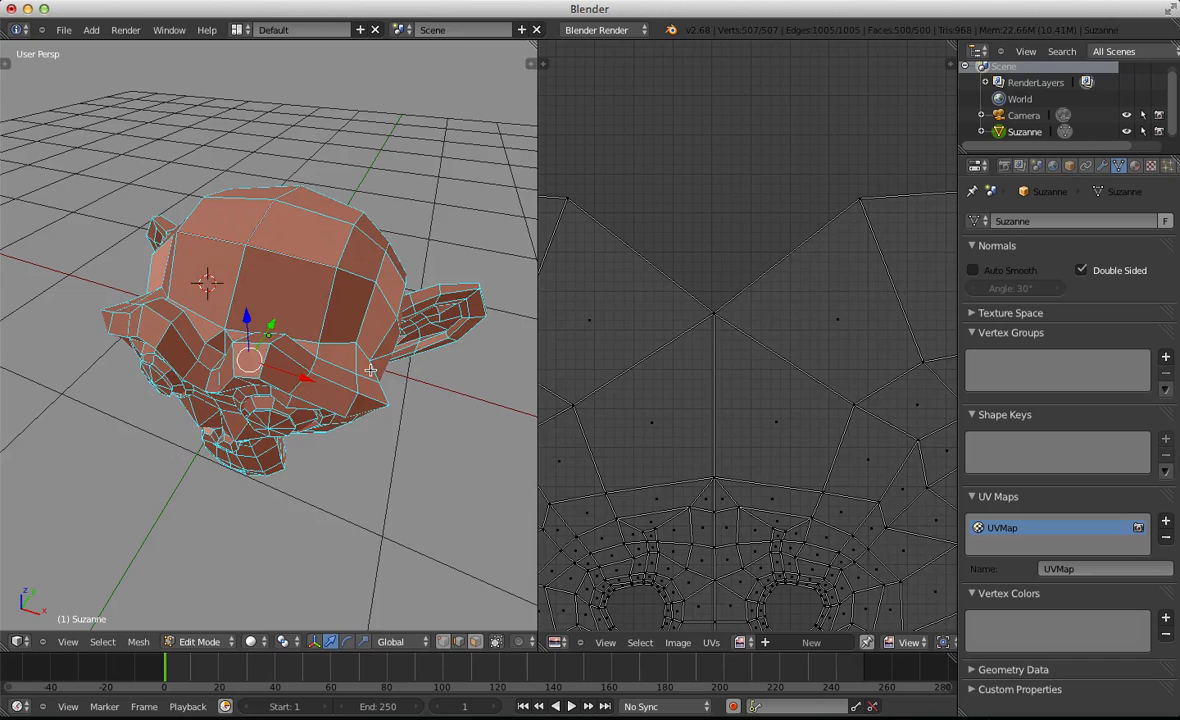
Unwrap the monkey mesh with the crosswise forehead seams and examine the resulting UV layout
key("u")
left_click(330, 366)
scroll(751, 350, "down", 5)
scroll(772, 390, "up", 2)
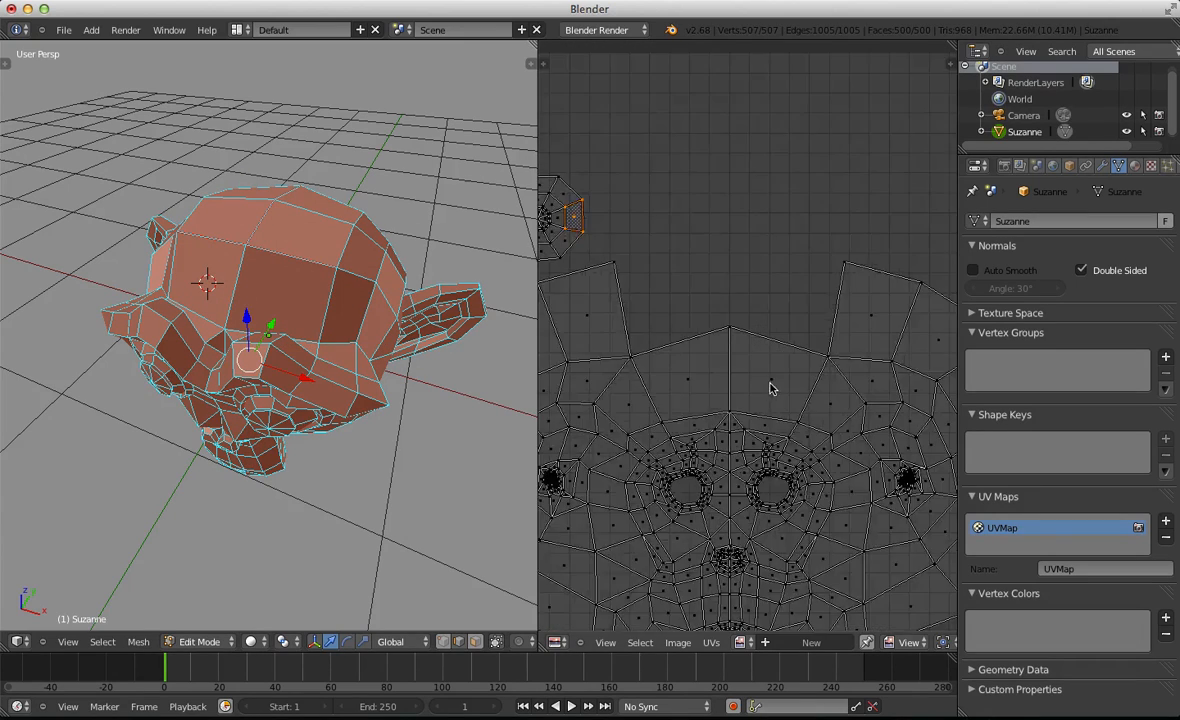
scroll(772, 377, "down", 2)
scroll(782, 316, "up", 2)
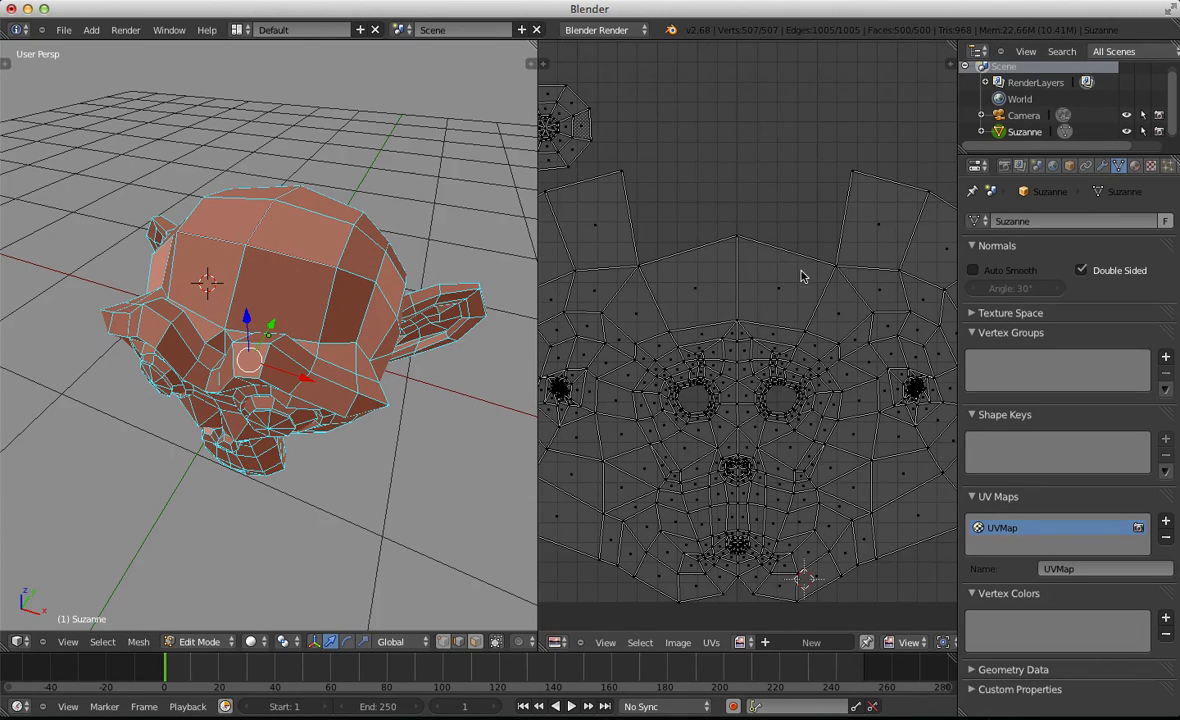
scroll(735, 292, "down", 3)
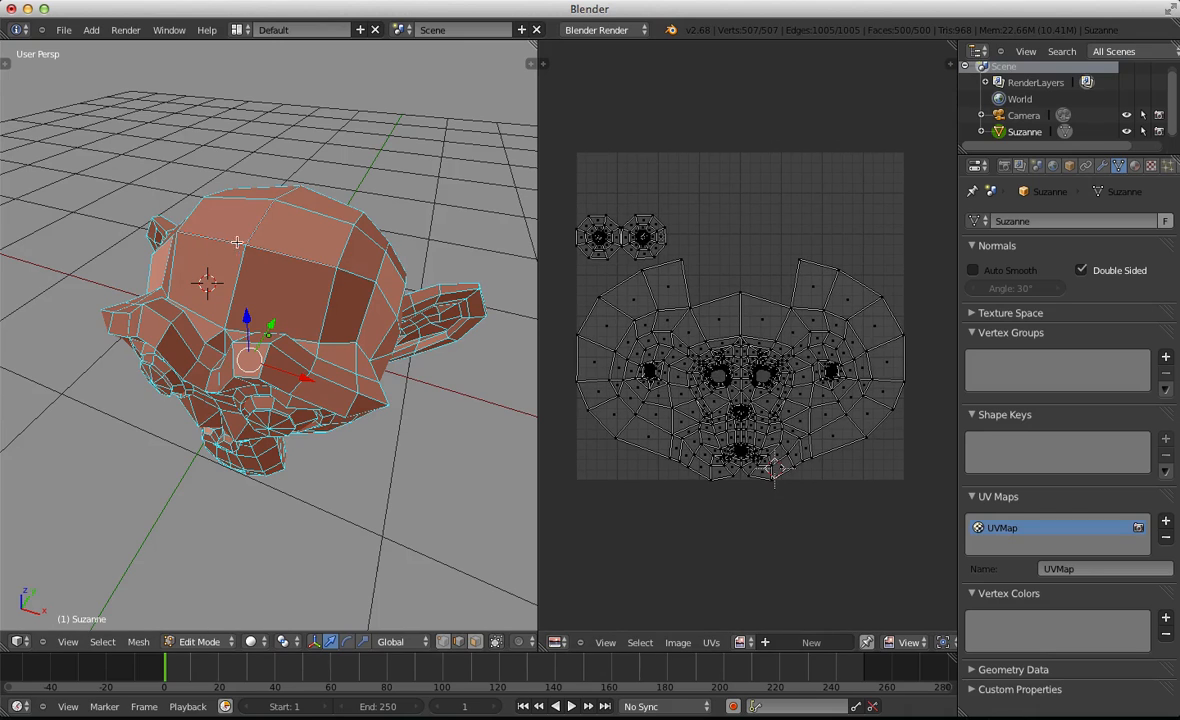
Clear the seam from the two crosswise edges at the top of the forehead
right_click(226, 237)
right_click(303, 250, "shift")
key("ctrl+e")
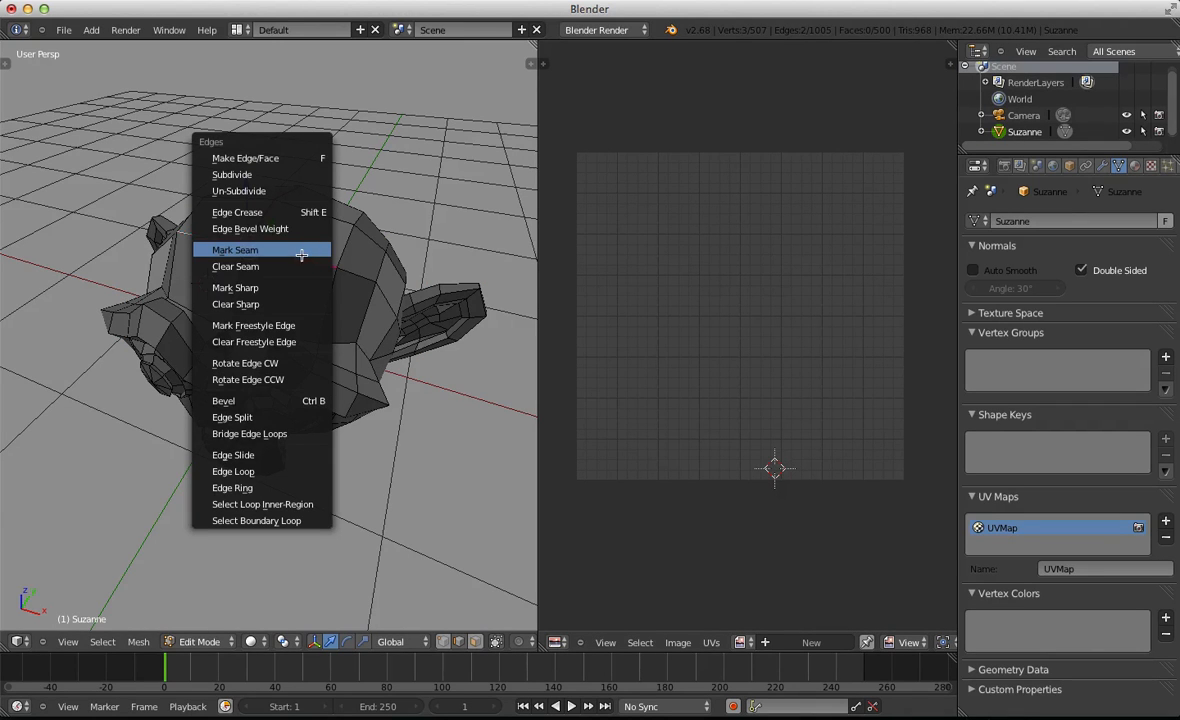
left_click(303, 263)
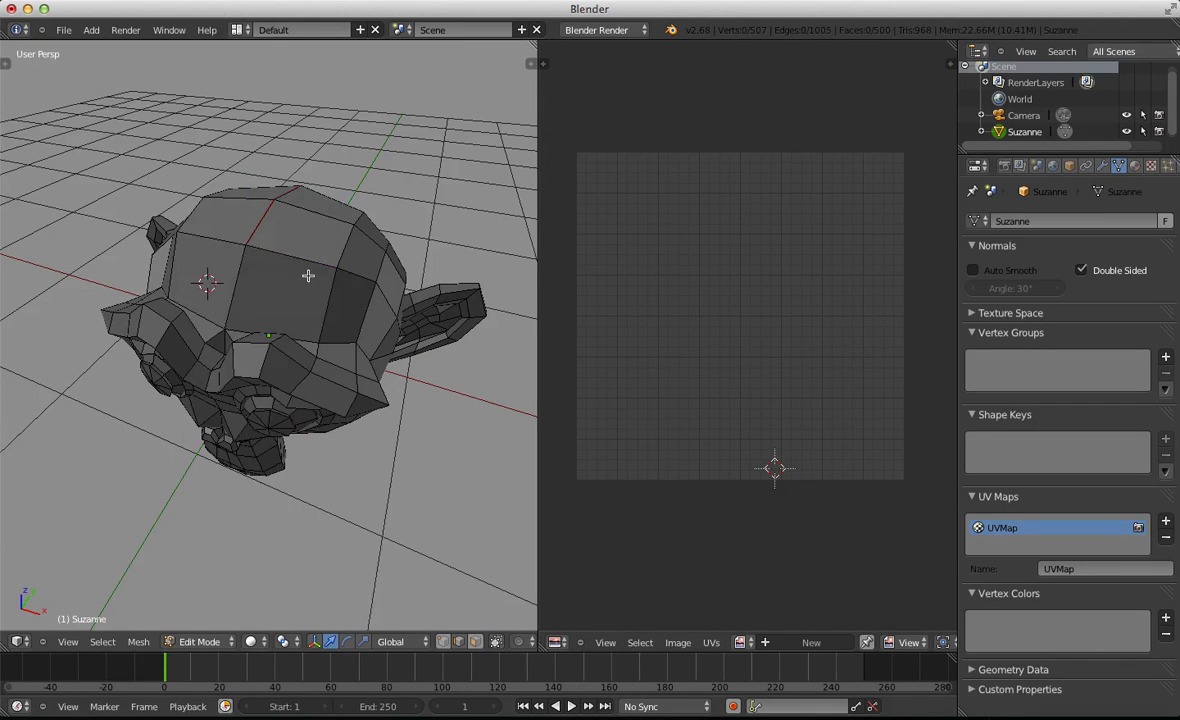
Select the whole monkey mesh, unwrap it without the crosswise forehead seams, and examine the UV layout
key("a")
key("u")
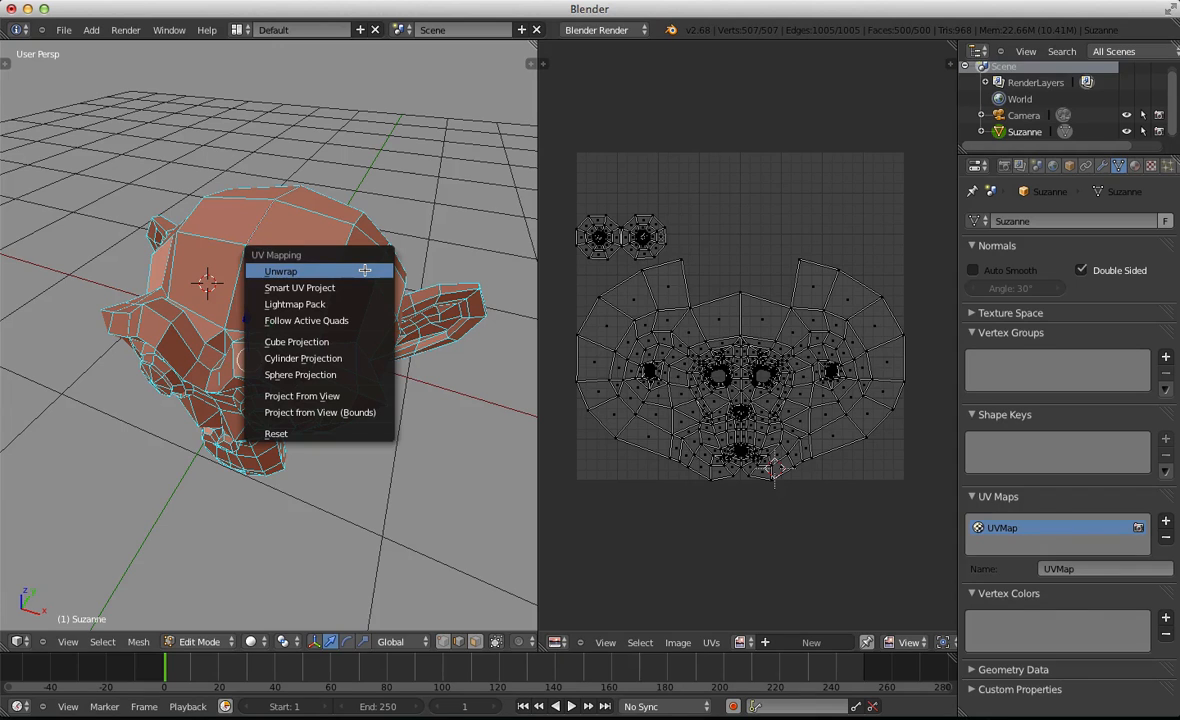
left_click(365, 271)
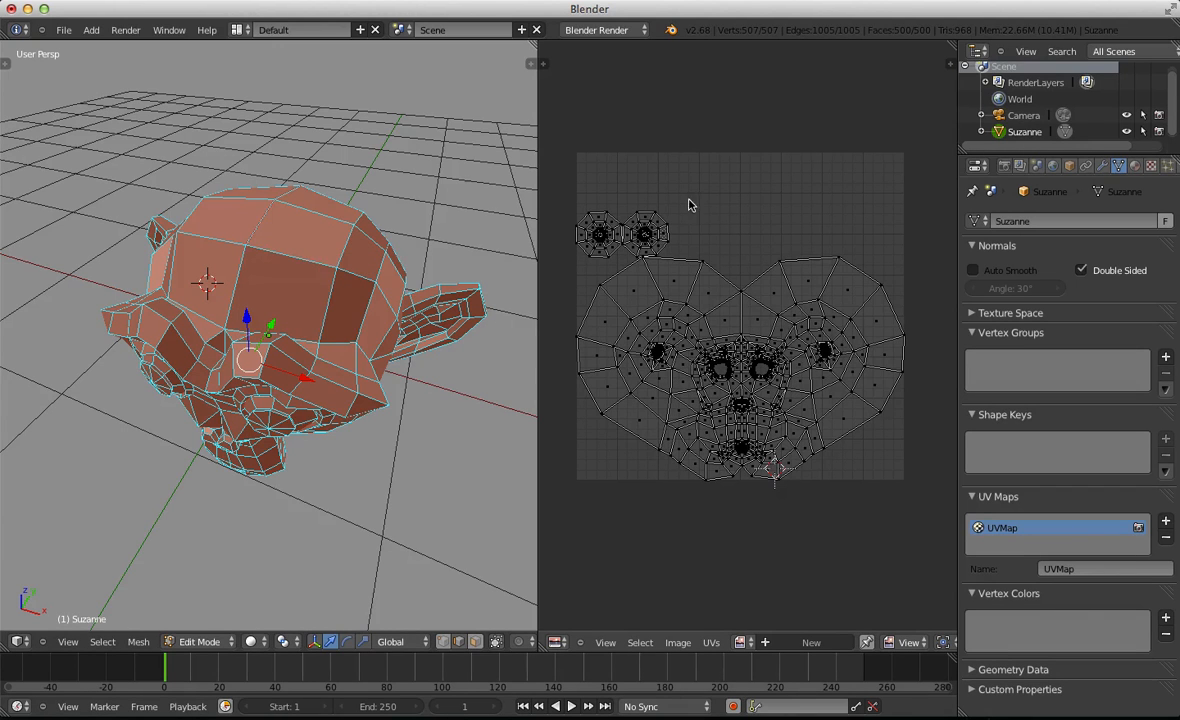
scroll(741, 316, "up", 3)
scroll(703, 319, "down", 1)
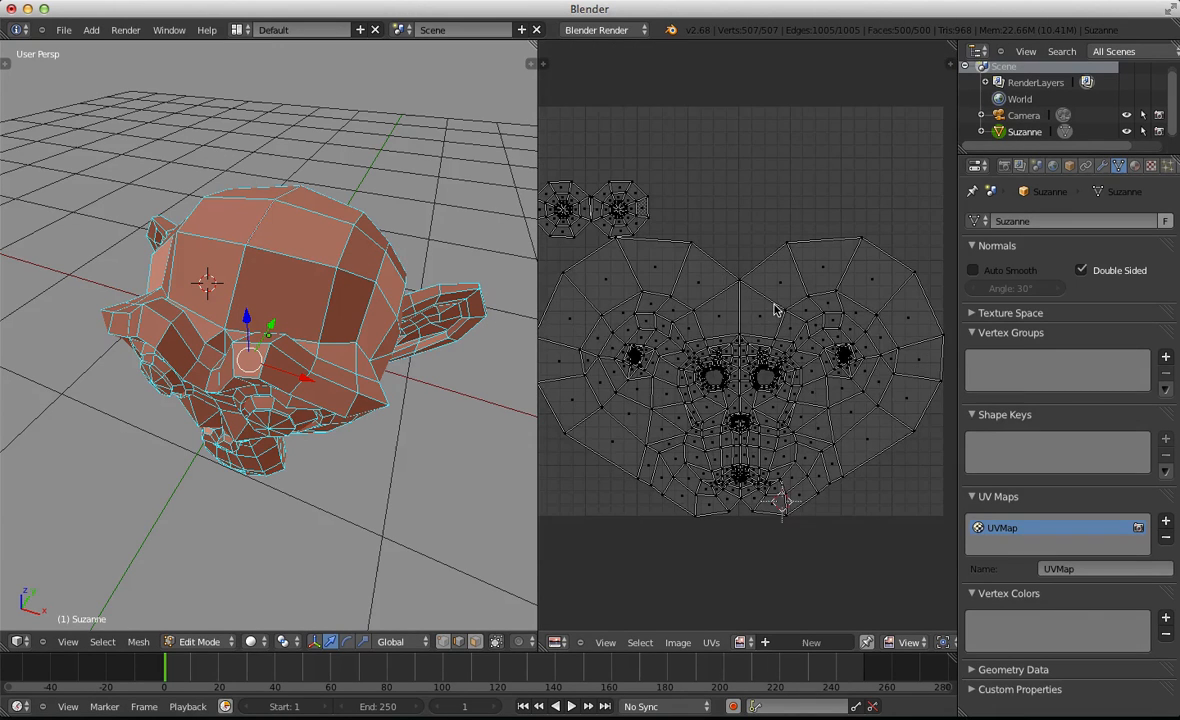
scroll(772, 309, "up", 1)
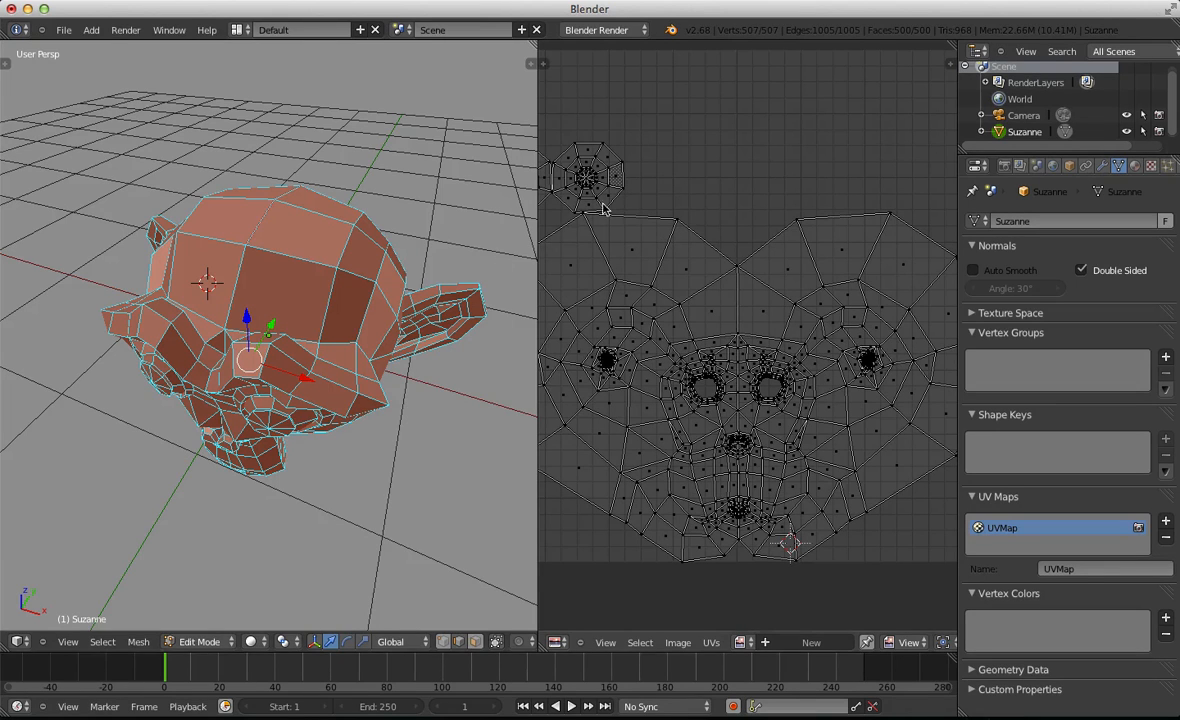
Mark the two crosswise forehead edges as seams again and unwrap the whole monkey mesh
key("a")
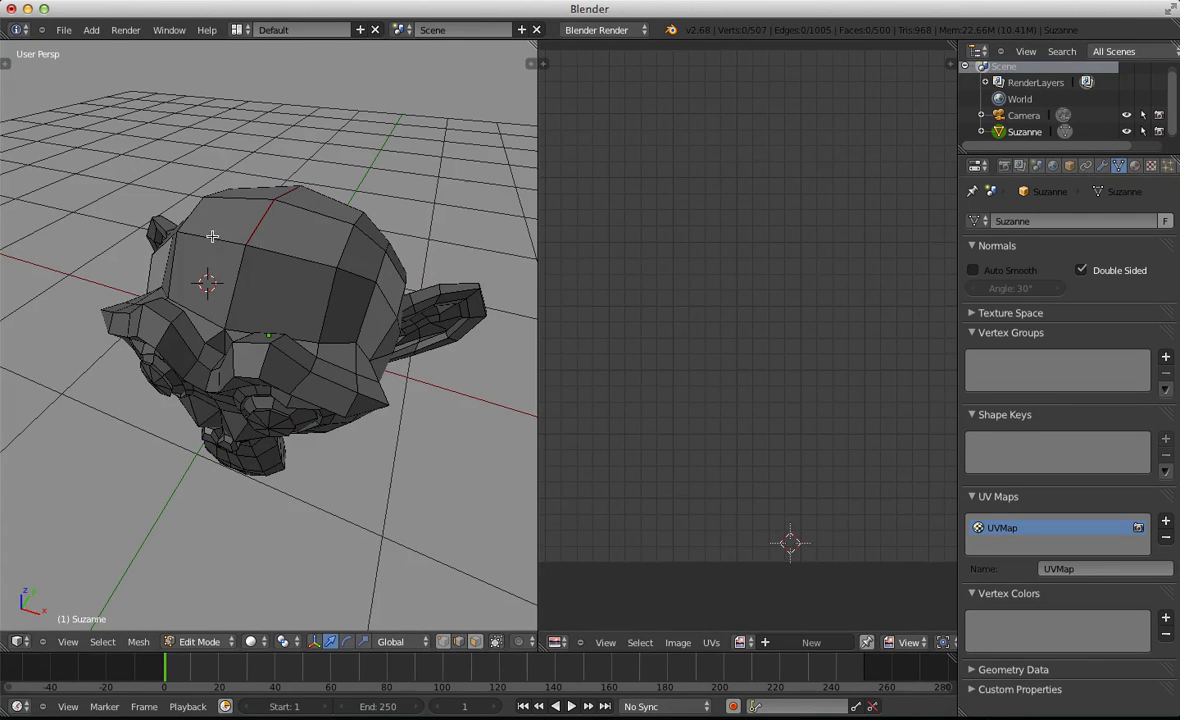
key("ctrl+e")
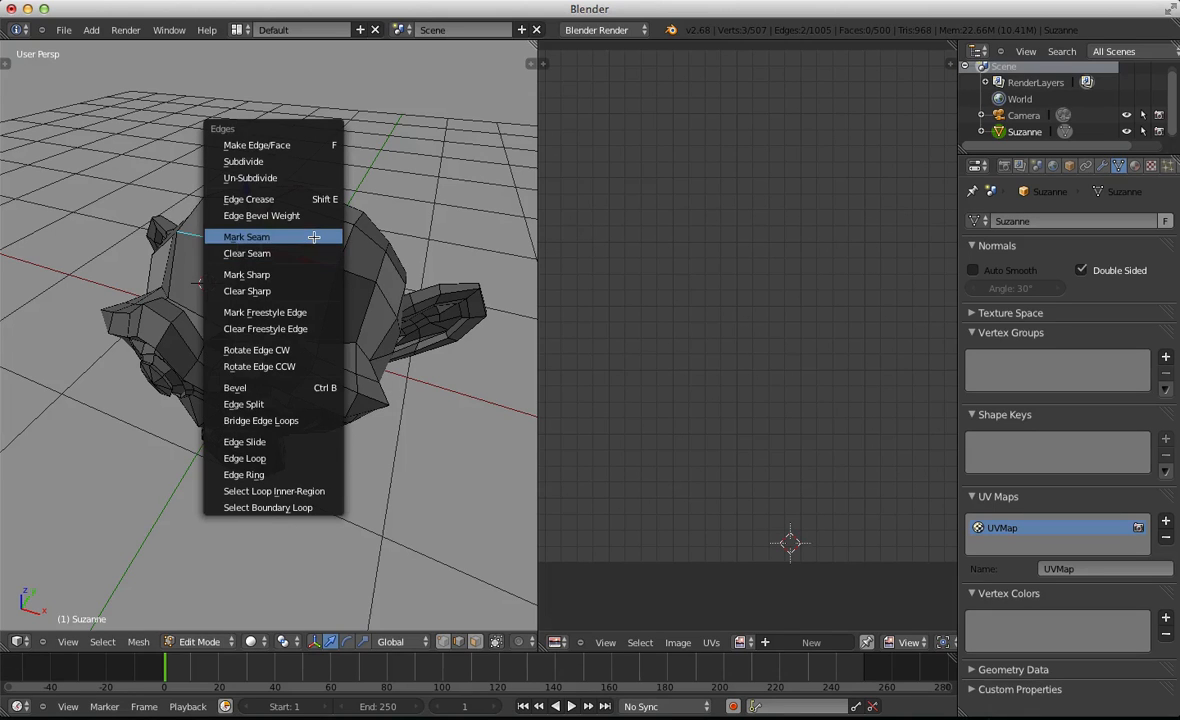
left_click(314, 236)
key("a")
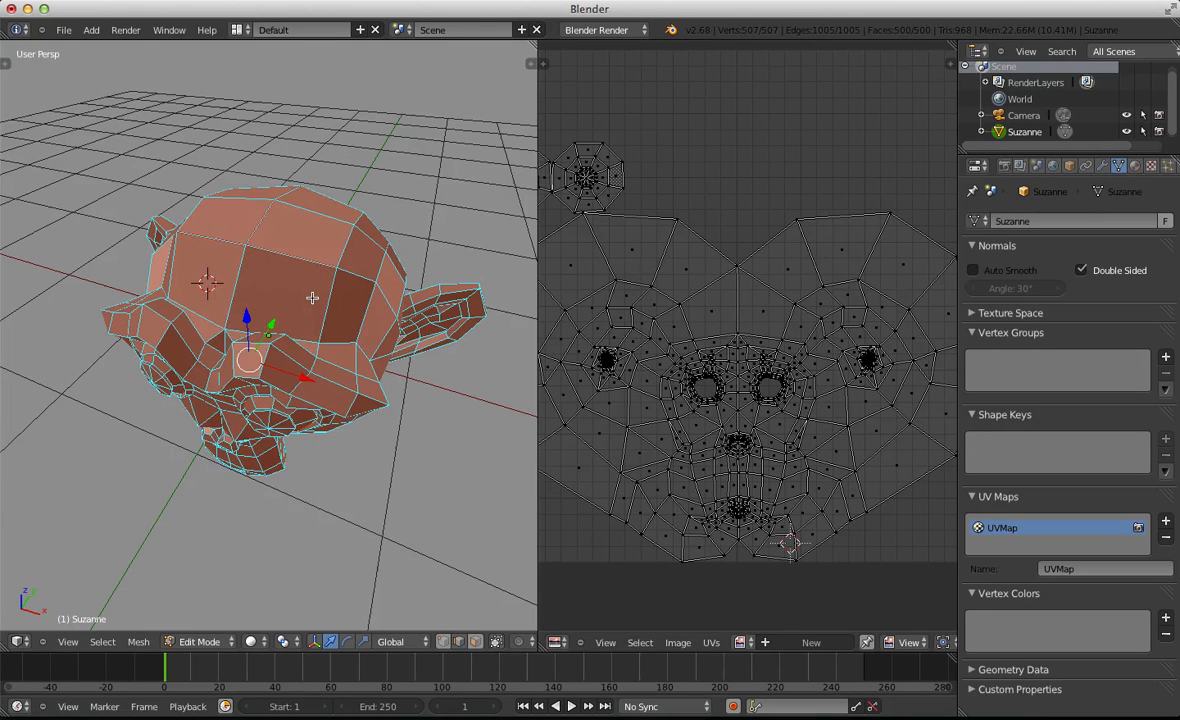
key("u")
left_click(312, 298)
Examine the new UV layout by selecting and deselecting all of its UVs
scroll(697, 397, "down", 1)
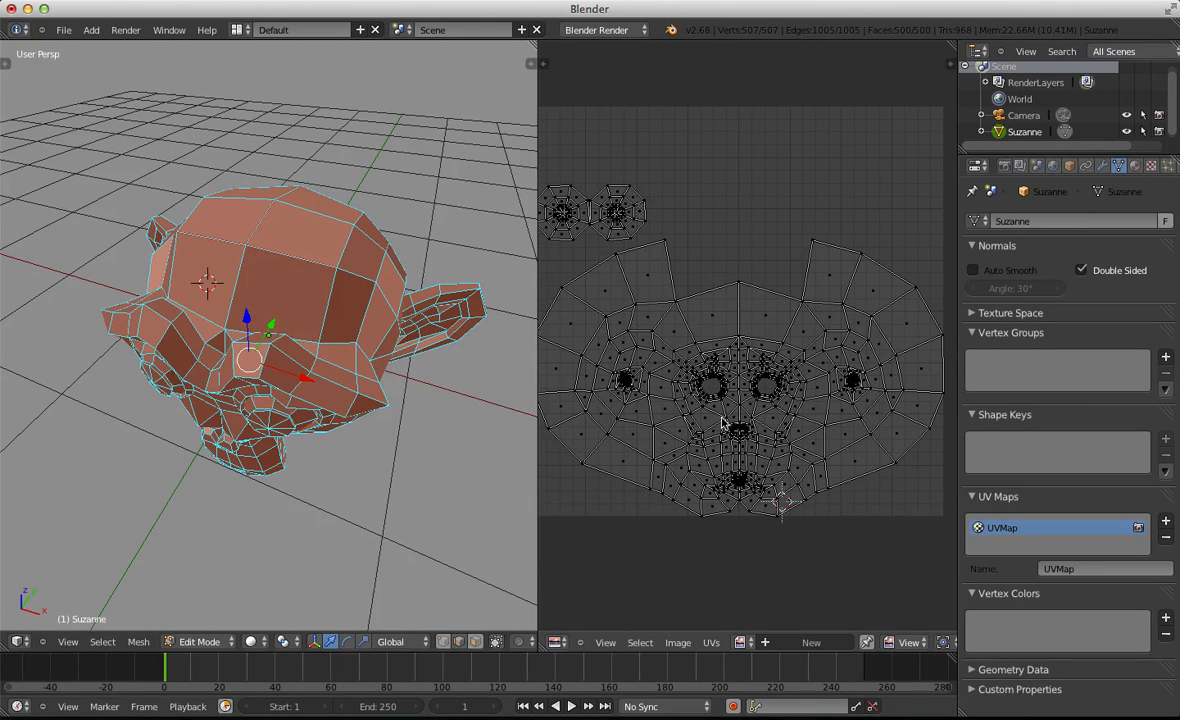
key("a")
scroll(815, 440, "up", 1)
key("a")
key("a")
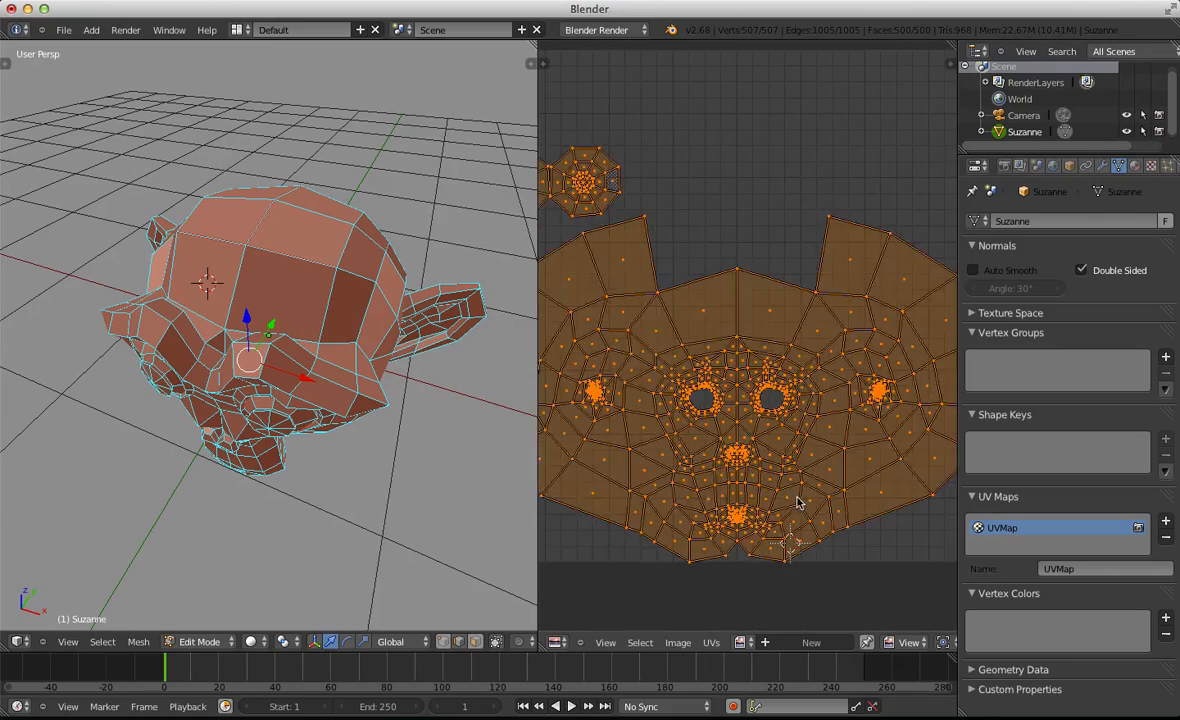
key("a")
Examine the densely packed ear UVs, circle-selecting the cluster and clearing the selection, and review the whole layout
scroll(595, 382, "down", 6)
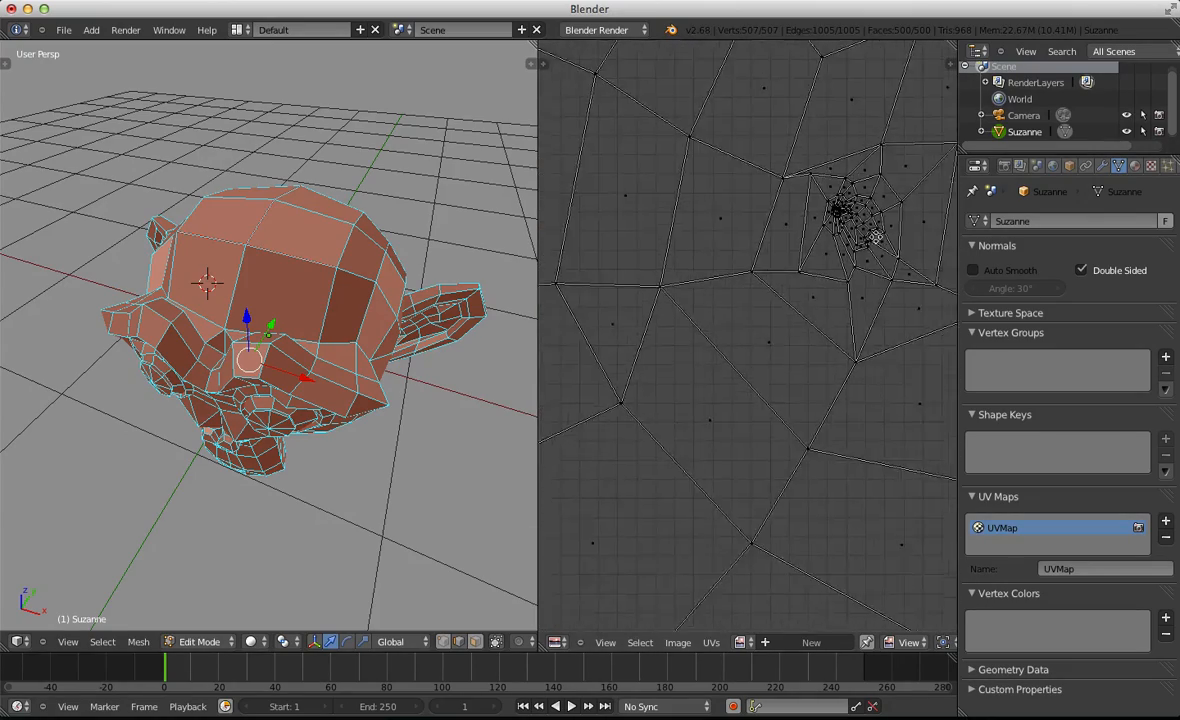
scroll(778, 287, "up", 8)
scroll(778, 287, "up", 6)
scroll(685, 110, "down", 3)
key("c")
scroll(736, 224, "down", 12)
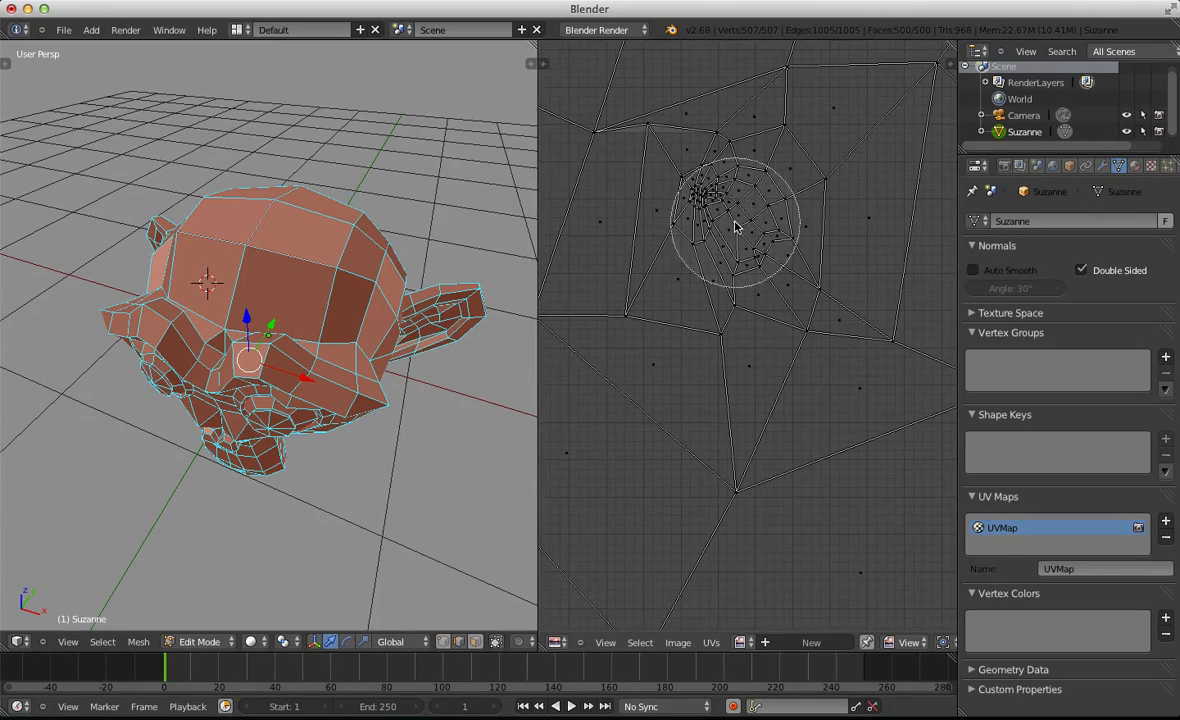
mouse_move(735, 223)
left_mouse_down()
mouse_move(705, 268)
mouse_move(694, 222)
left_mouse_up()
key("Escape")
key("a")
scroll(737, 328, "down", 10)
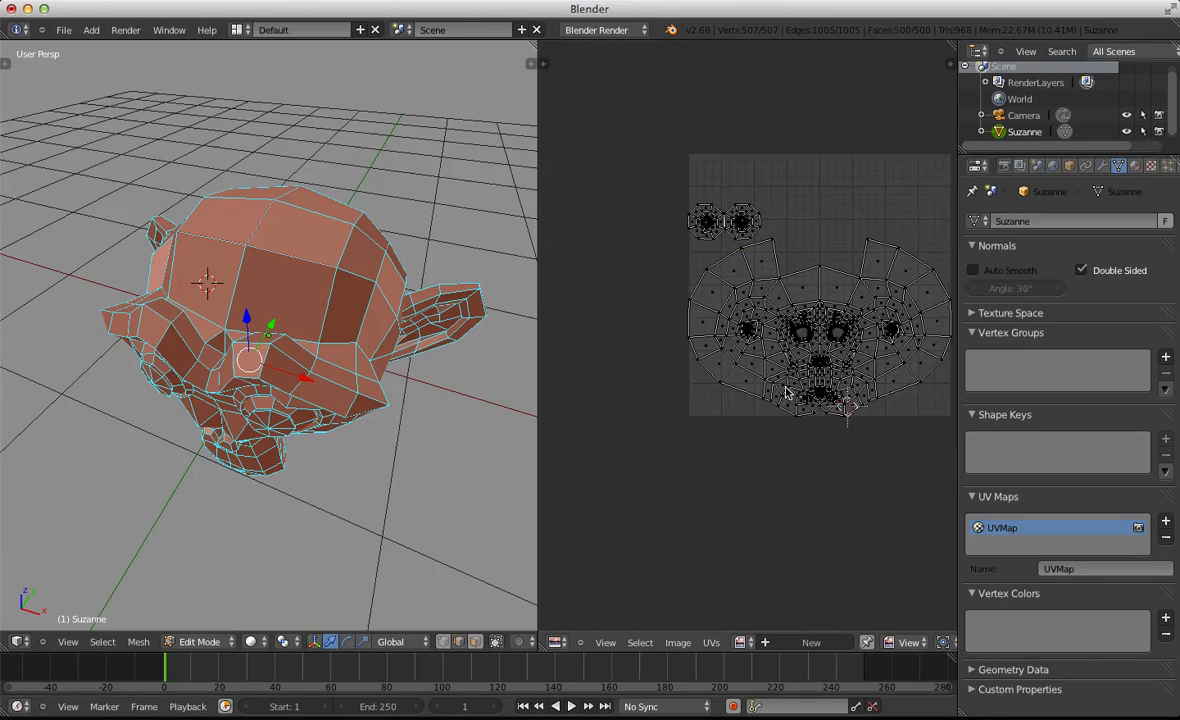
middle_click_drag(782, 386, 734, 357)
scroll(733, 357, "up", 3)
scroll(733, 357, "down", 3)
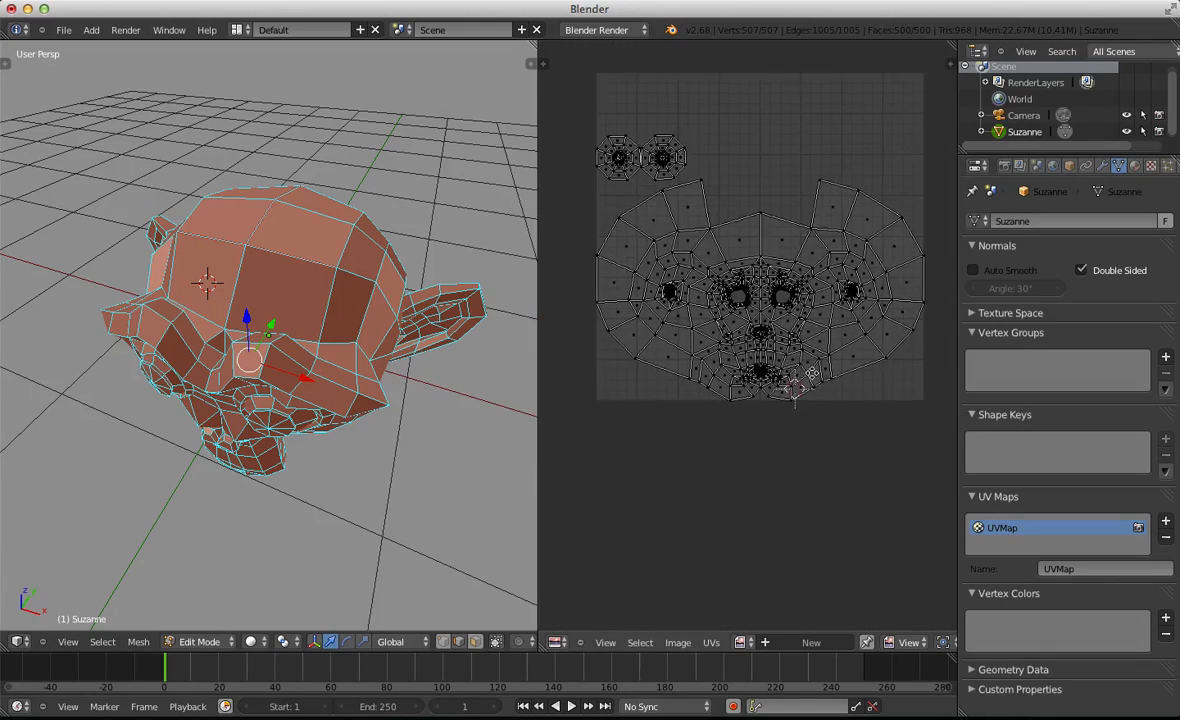
Select the edges around the base of one ear, mark them as a seam, and clear the selection
key("a")
middle_click_drag(459, 366, 274, 332)
scroll(371, 308, "up", 3)
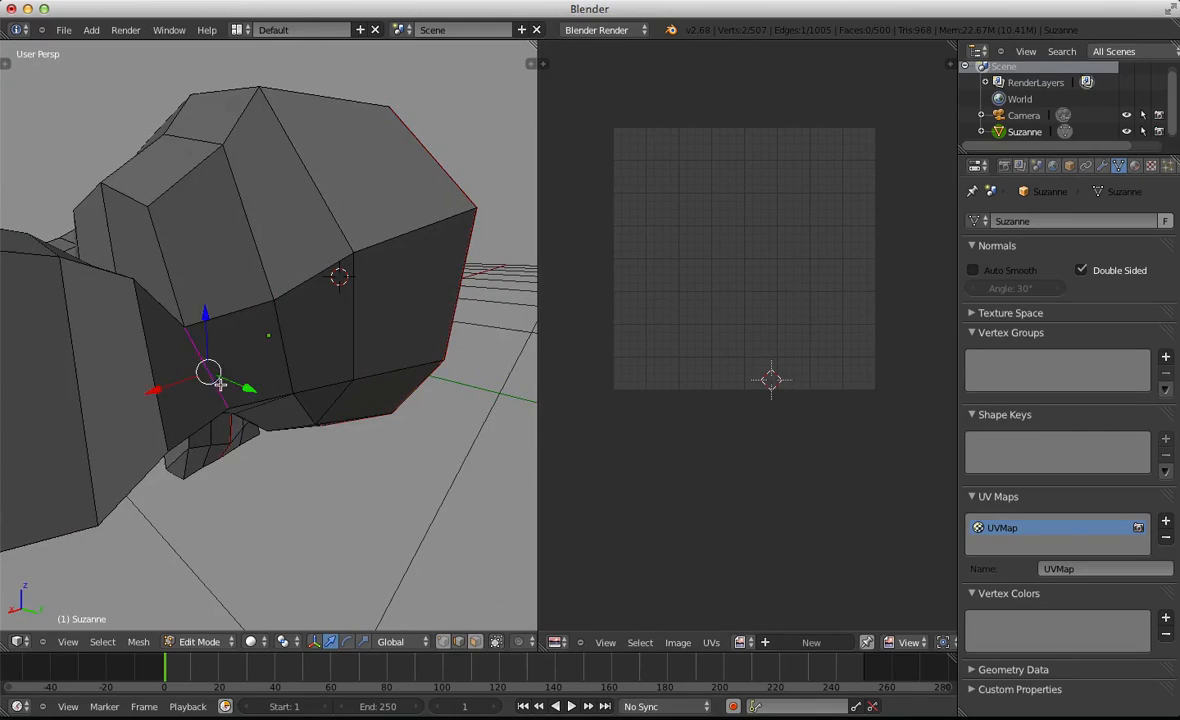
middle_click_drag(219, 384, 412, 241)
middle_click_drag(345, 343, 320, 215)
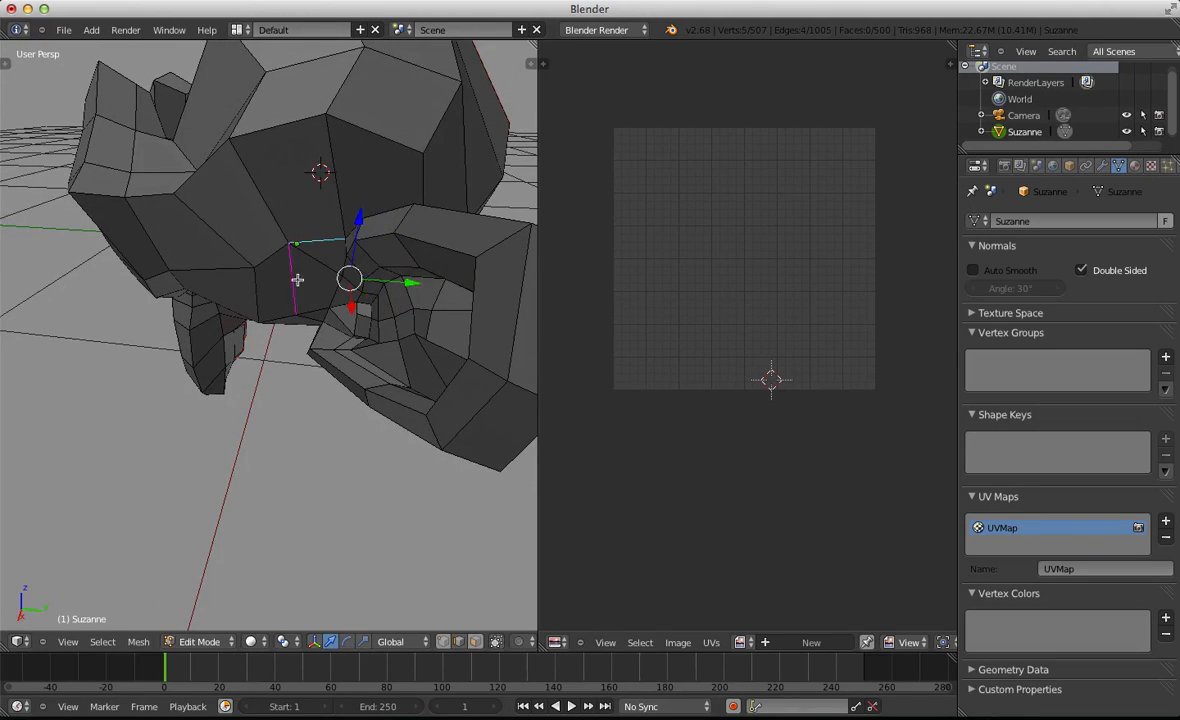
middle_click_drag(297, 280, 385, 532)
middle_click_drag(396, 465, 360, 483)
middle_click_drag(321, 402, 300, 470, "ctrl")
middle_click_drag(61, 521, 180, 430)
right_click(330, 475, "shift")
middle_click_drag(340, 545, 300, 340, "ctrl")
key("ctrl+e")
left_click(320, 373)
key("a")
Try selecting the edges around the base of the opposite ear
middle_click_drag(200, 440, 580, 558)
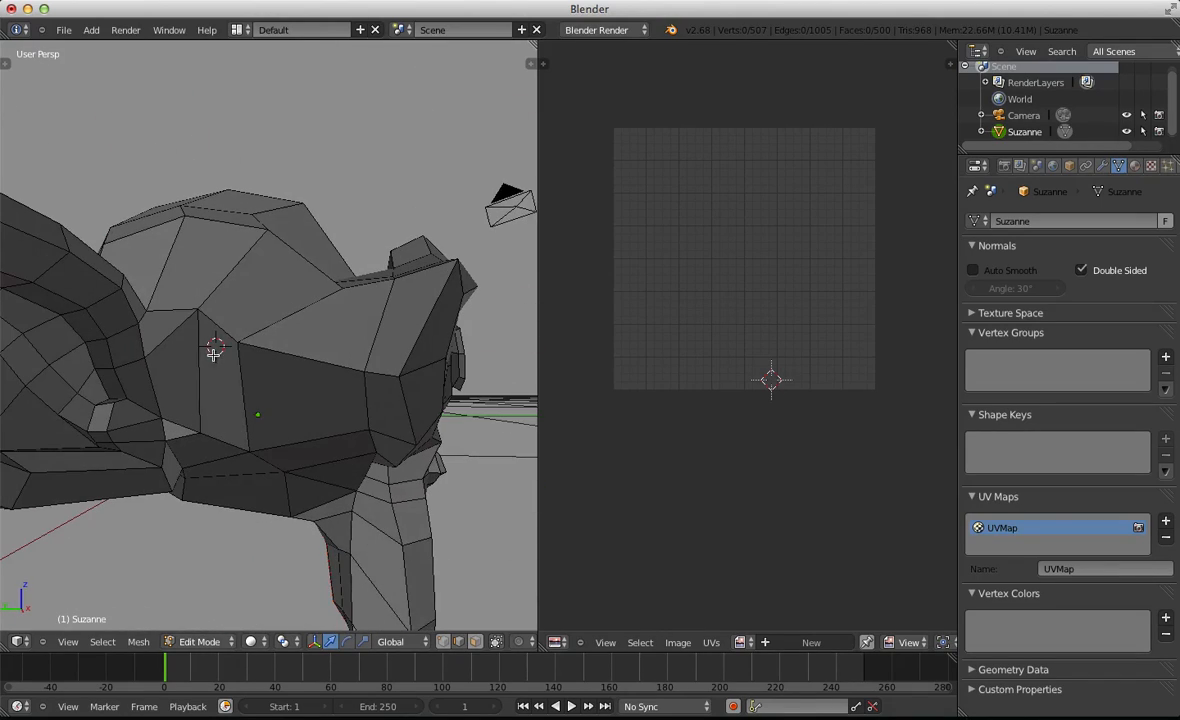
middle_click_drag(173, 331, 201, 416)
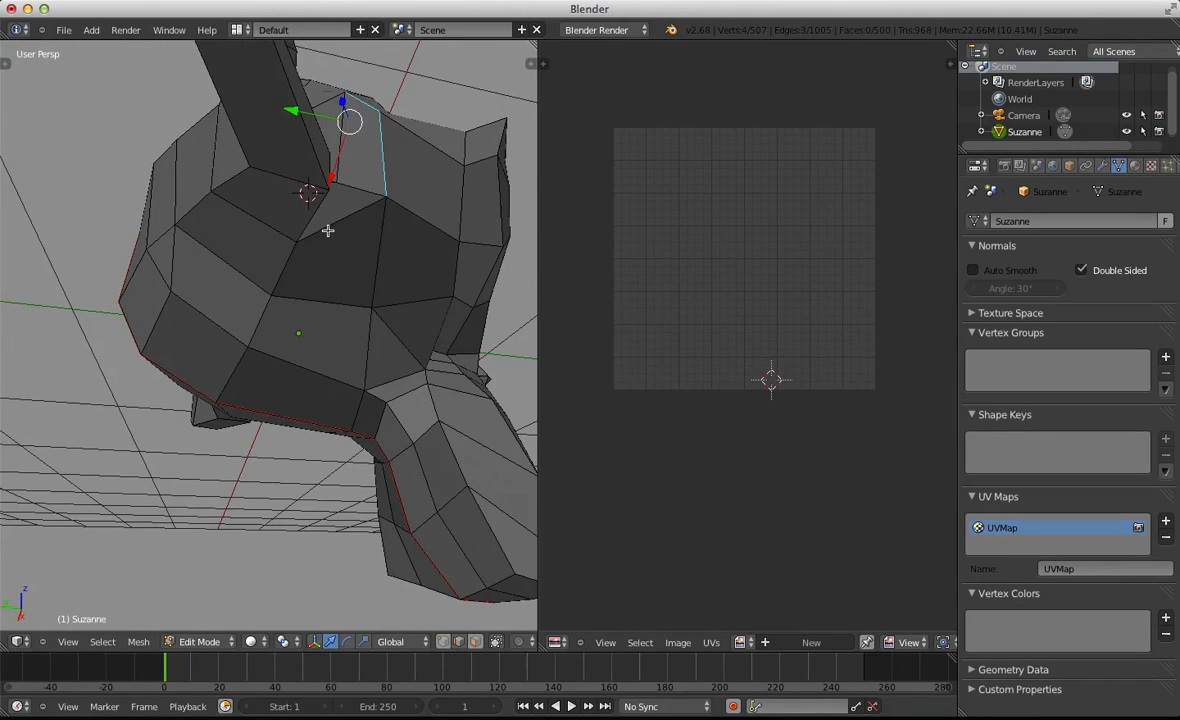
middle_click_drag(216, 172, 568, 466)
middle_click_drag(468, 524, 327, 348)
right_click(387, 397, "shift")
Check the mesh's X Mirror and Topology Mirror options, and clear the edge selection
key("t")
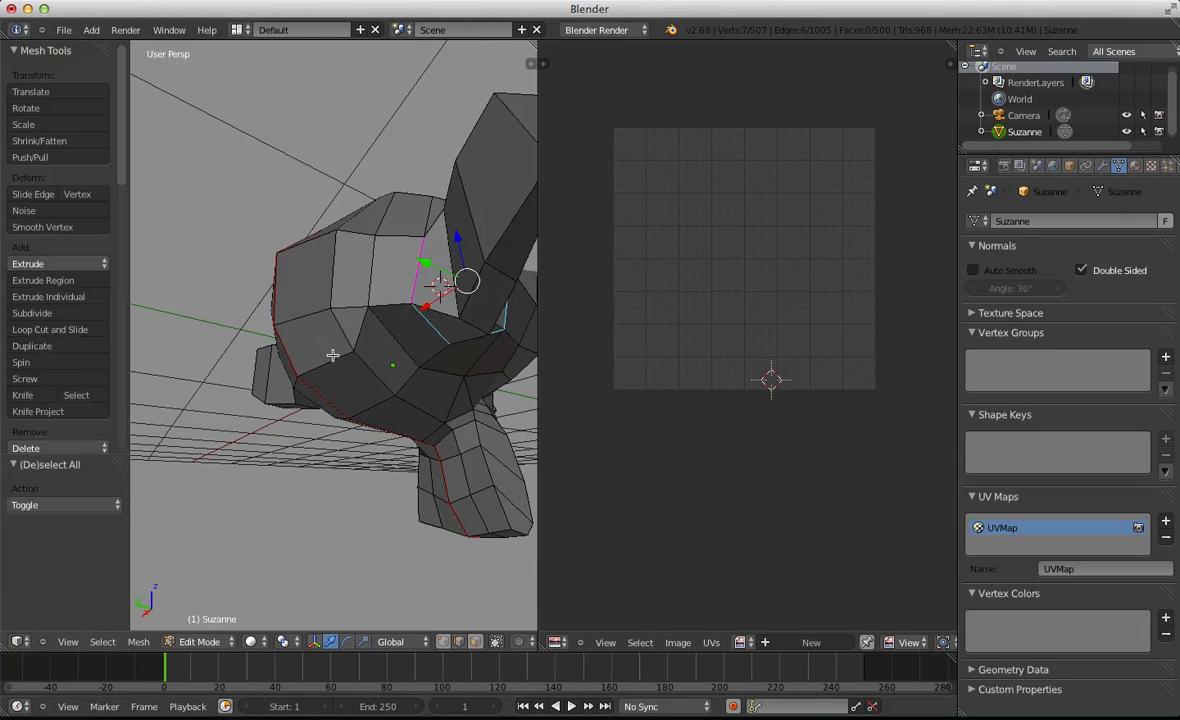
scroll(70, 399, "down", 2)
scroll(70, 399, "down", 10)
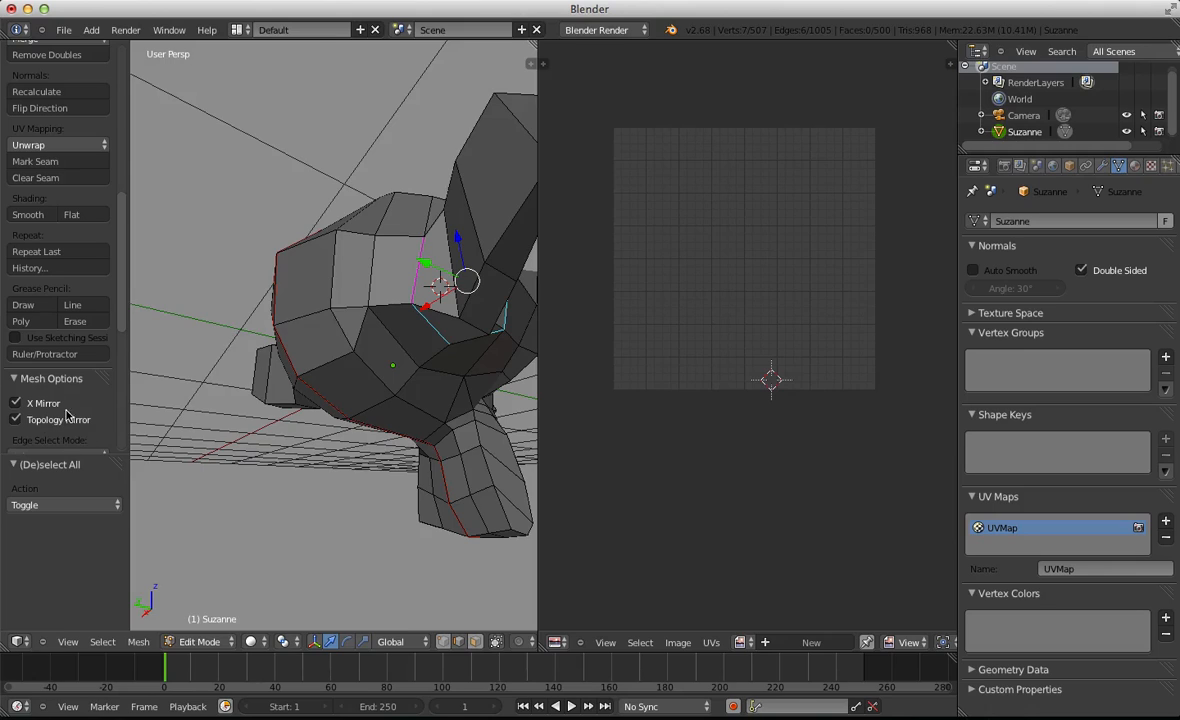
key("a")
scroll(345, 400, "down", 6)
Test mirrored editing by moving one edge on the side of the head, undo the move, and clear the selection
middle_click_drag(345, 400, 316, 438)
scroll(345, 412, "up", 5)
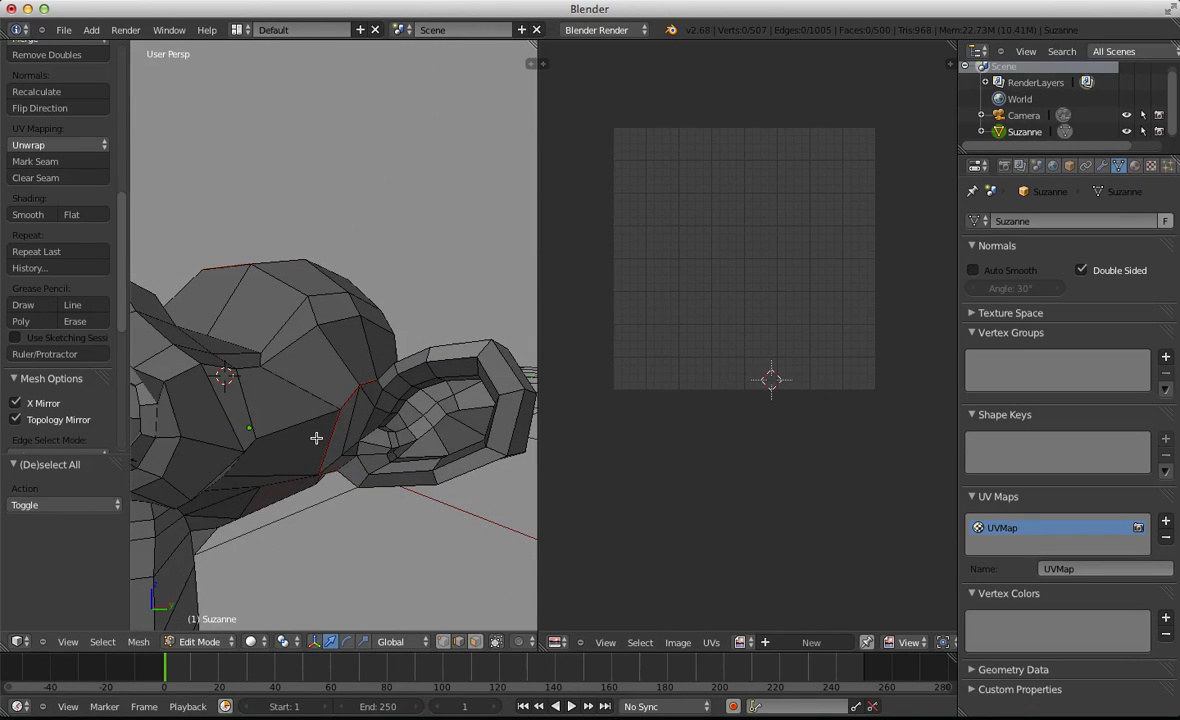
right_click(291, 314)
scroll(291, 314, "down", 5)
middle_click_drag(291, 316, 414, 390)
scroll(397, 392, "down", 3)
key("g")
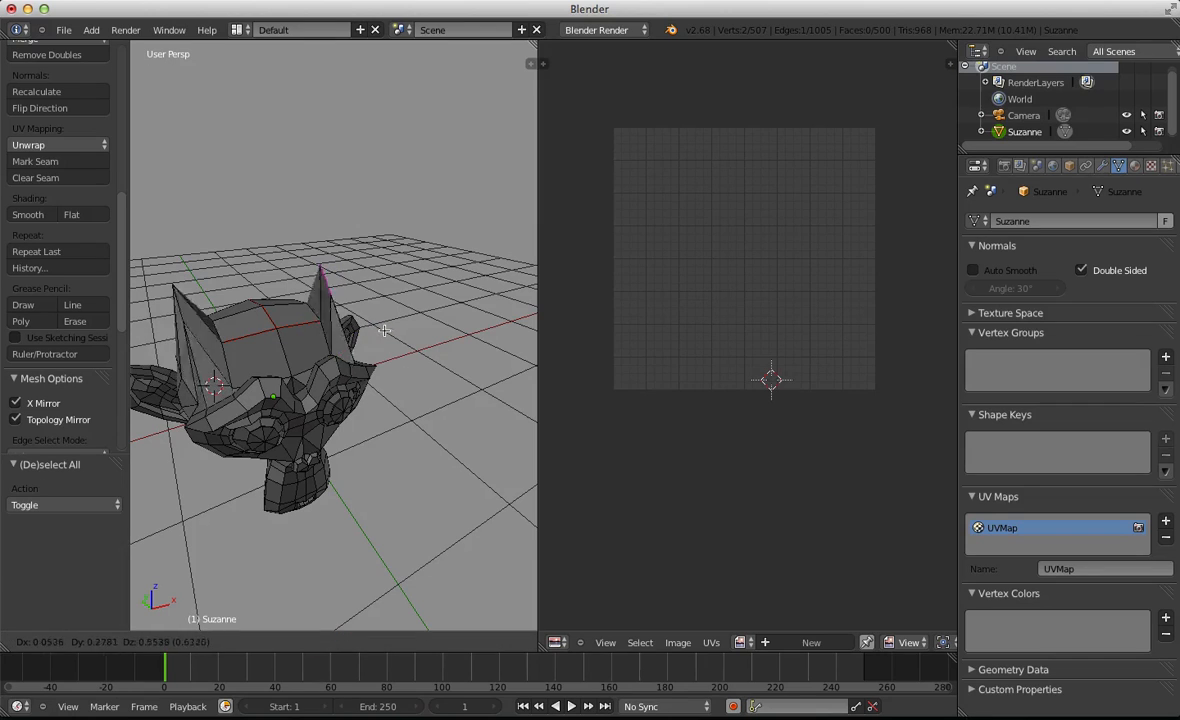
left_click(421, 364)
key("ctrl+z")
middle_click_drag(421, 364, 345, 390)
key("a")
Select the closed edge loop around the base of the already seamed ear and mark it as a seam
scroll(357, 415, "up", 6)
middle_click_drag(340, 446, 289, 320)
right_click(291, 328, "shift")
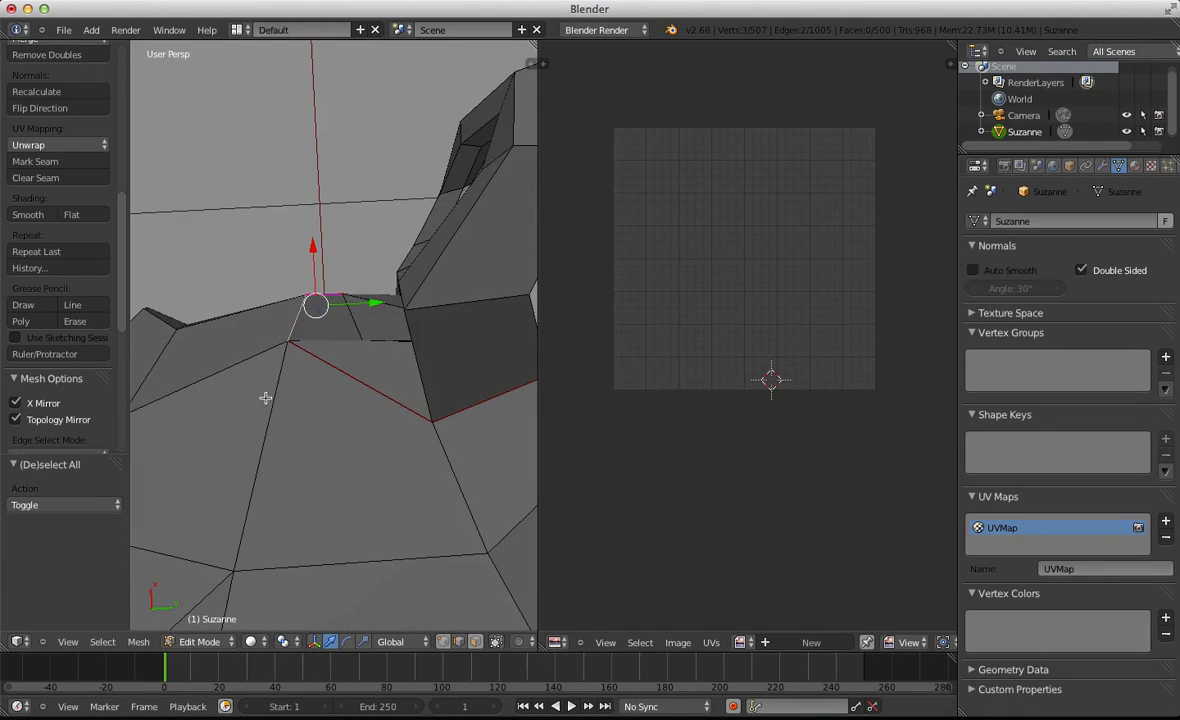
right_click(349, 373, "shift")
scroll(350, 374, "down", 5)
middle_click_drag(350, 374, 400, 368)
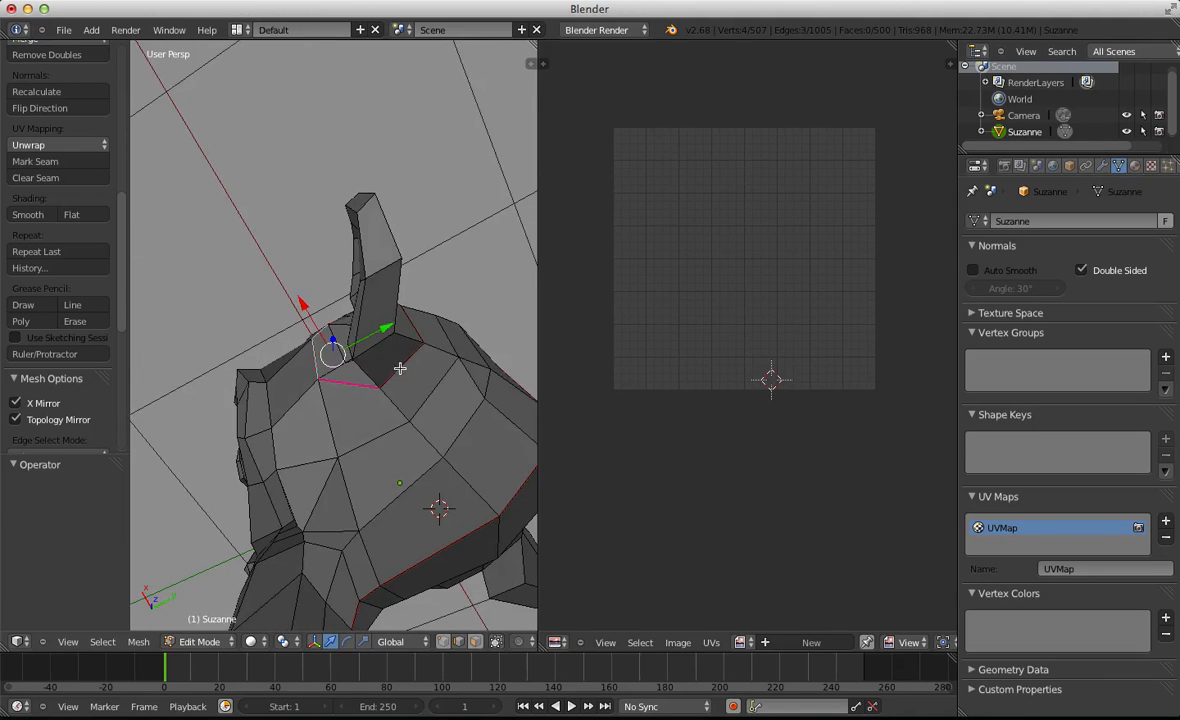
middle_click_drag(420, 323, 482, 363)
key("ctrl+z")
key("ctrl+e")
left_click(484, 363)
scroll(482, 366, "down", 5)
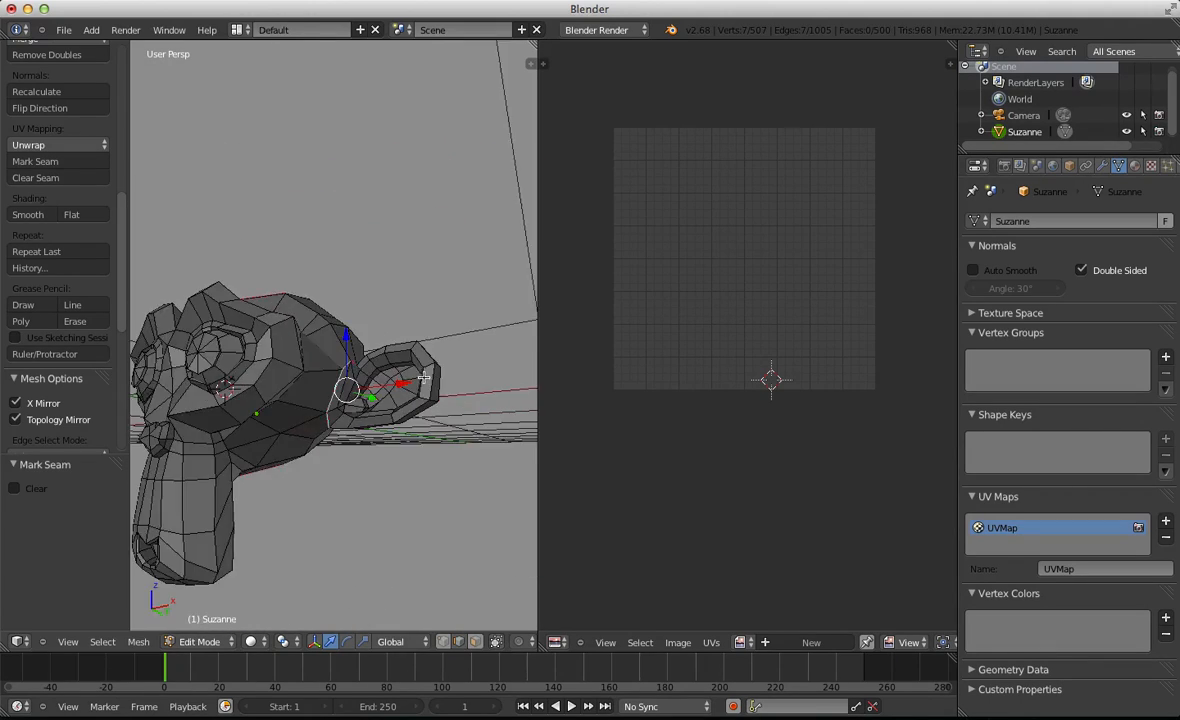
Clear the selection and inspect both ears to compare the seams around their bases
middle_click_drag(420, 385, 529, 435)
scroll(403, 446, "down", 5)
key("a")
scroll(456, 448, "up", 8)
middle_click_drag(423, 456, 511, 466)
scroll(460, 455, "down", 8)
key("a")
key("a")
scroll(340, 357, "up", 10)
scroll(340, 357, "down", 8)
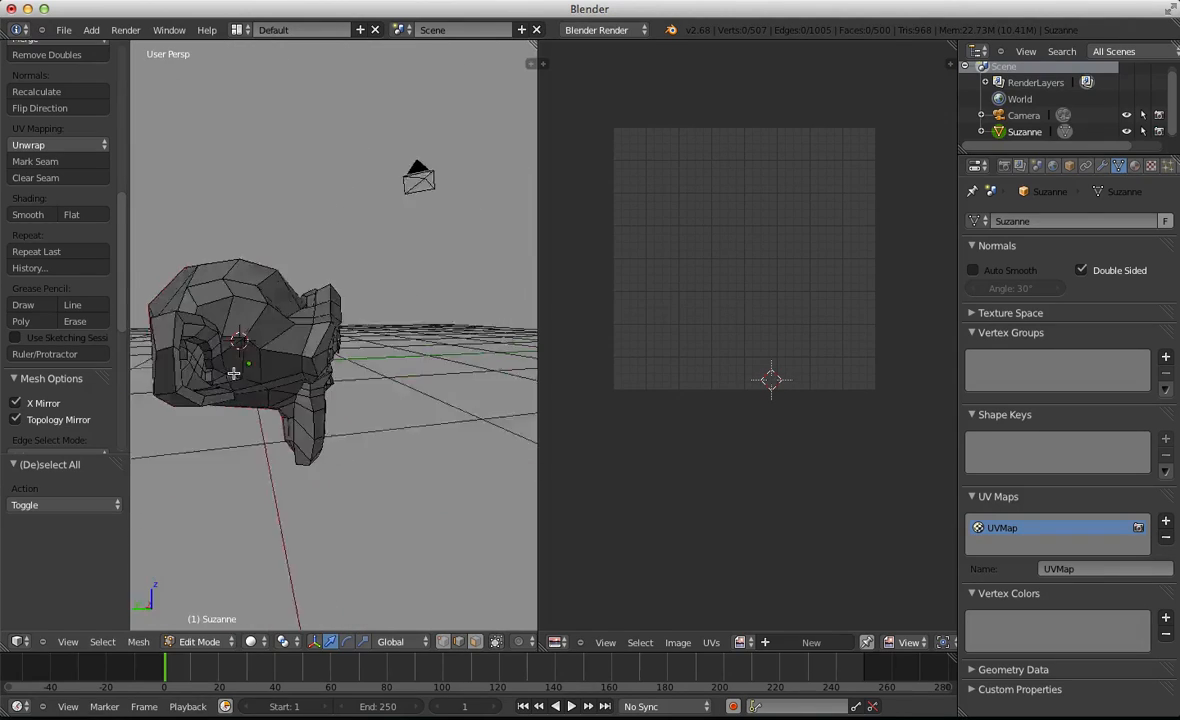
middle_click_drag(237, 374, 361, 402)
Select the whole monkey mesh and unwrap it with the single ear seam
key("a")
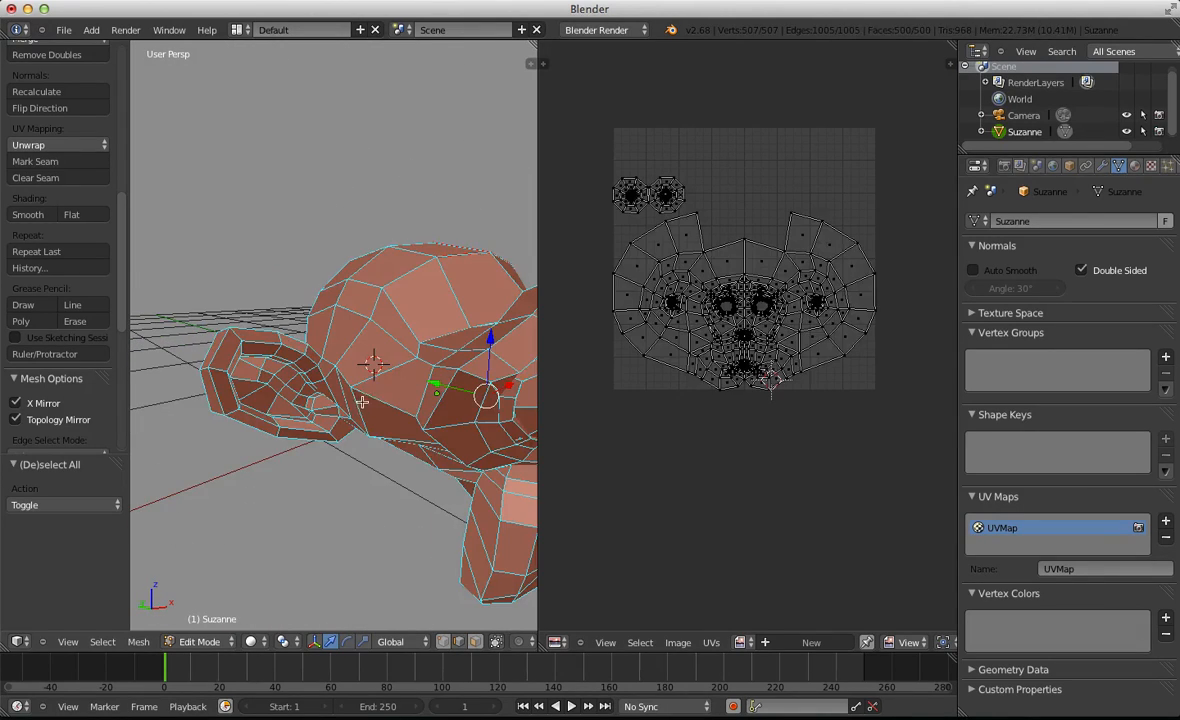
key("u")
left_click(401, 393)
Mark the closed edge loop around the base of the other ear as a seam, and select the whole monkey mesh
scroll(363, 492, "up", 5)
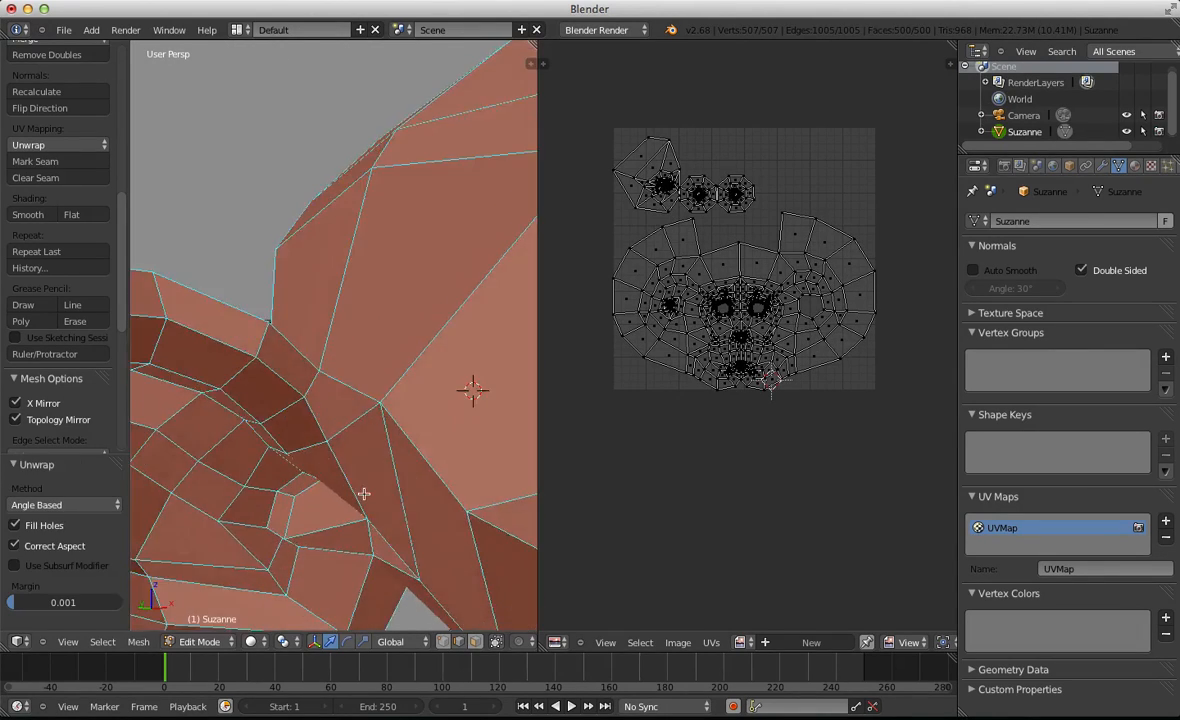
middle_click_drag(363, 492, 426, 328)
key("a")
middle_click_drag(402, 284, 386, 506)
right_click(376, 478, "shift")
middle_click_drag(304, 526, 320, 356)
middle_click_drag(293, 310, 272, 290)
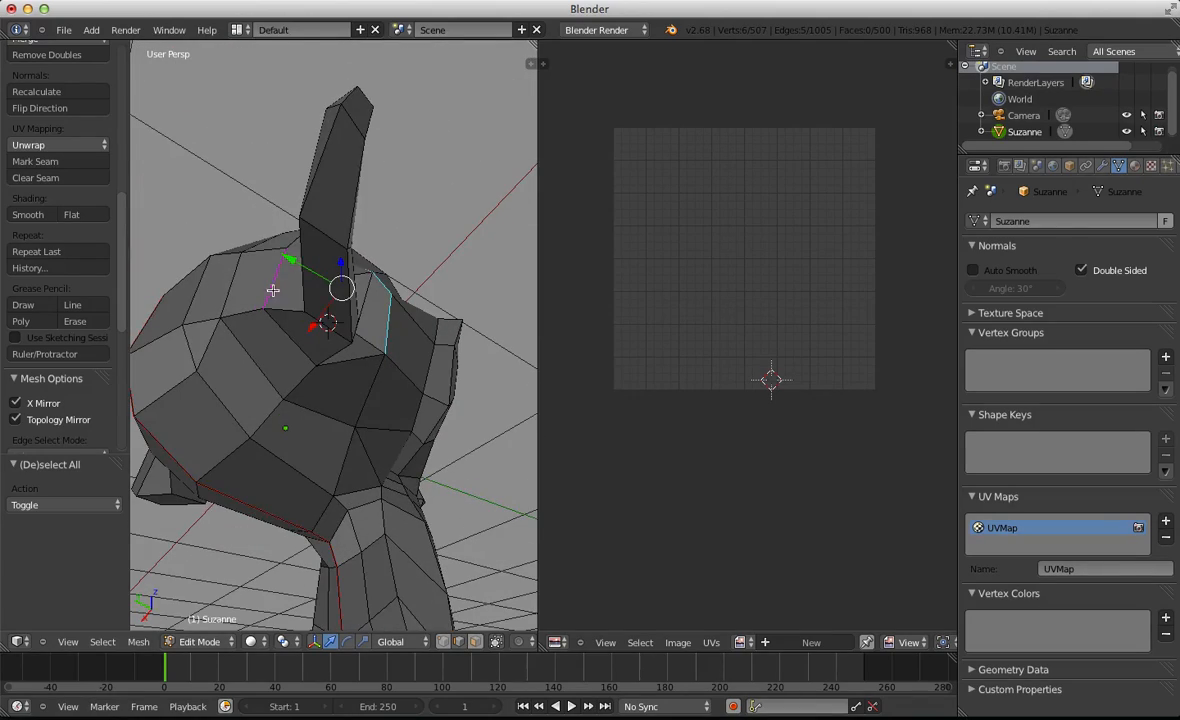
mouse_move(331, 375)
middle_mouse_down()
mouse_move(300, 330)
mouse_move(340, 377)
middle_mouse_up()
key("ctrl+e")
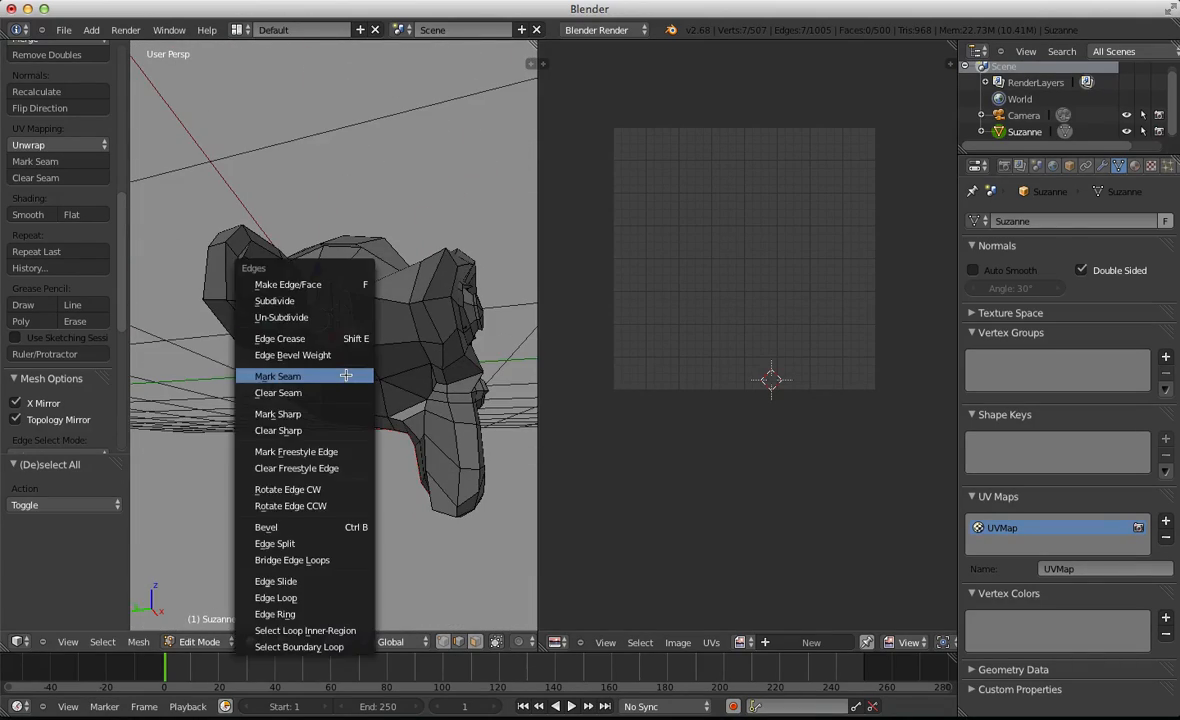
left_click(340, 377)
middle_click_drag(421, 355, 350, 337)
key("a")
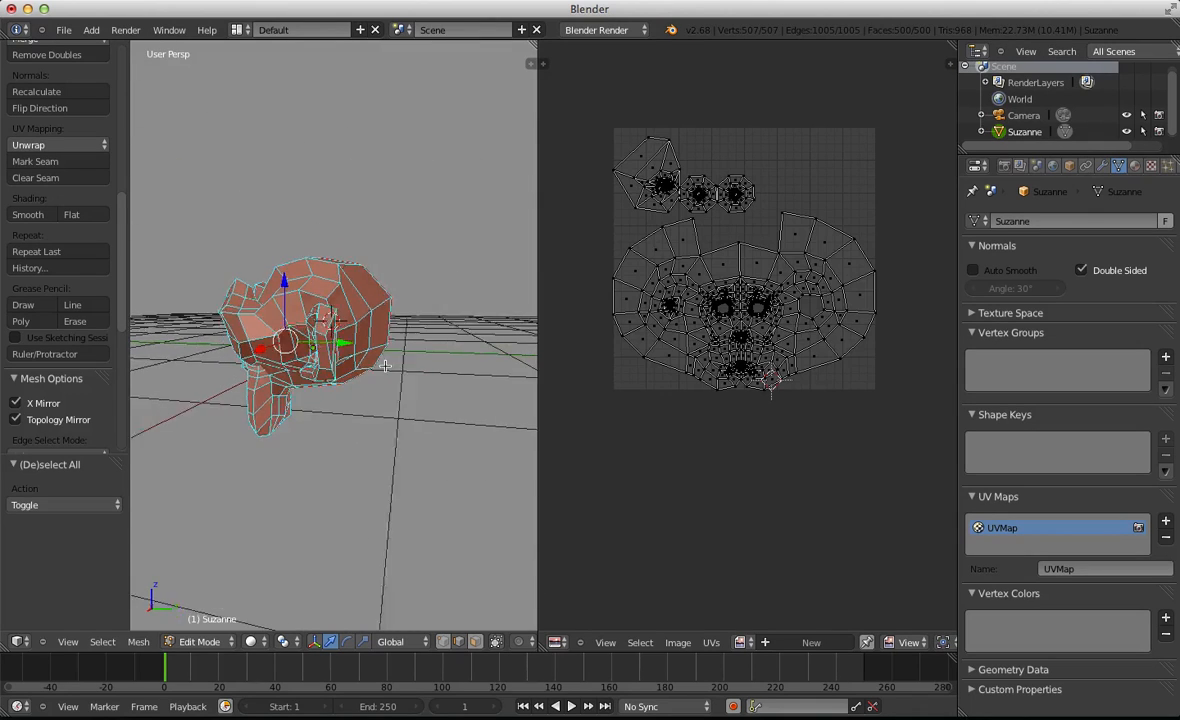
Unwrap the whole monkey mesh using the seams around both ears
key("u")
left_click(449, 376)
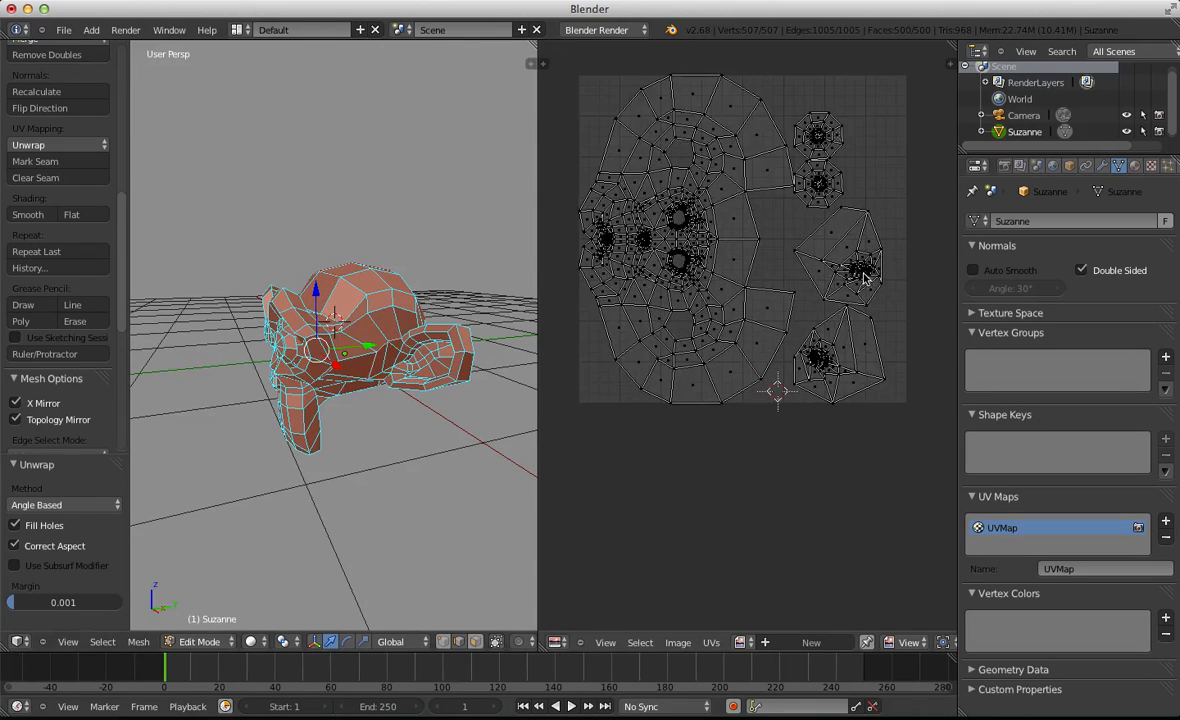
key("a")
key("a")
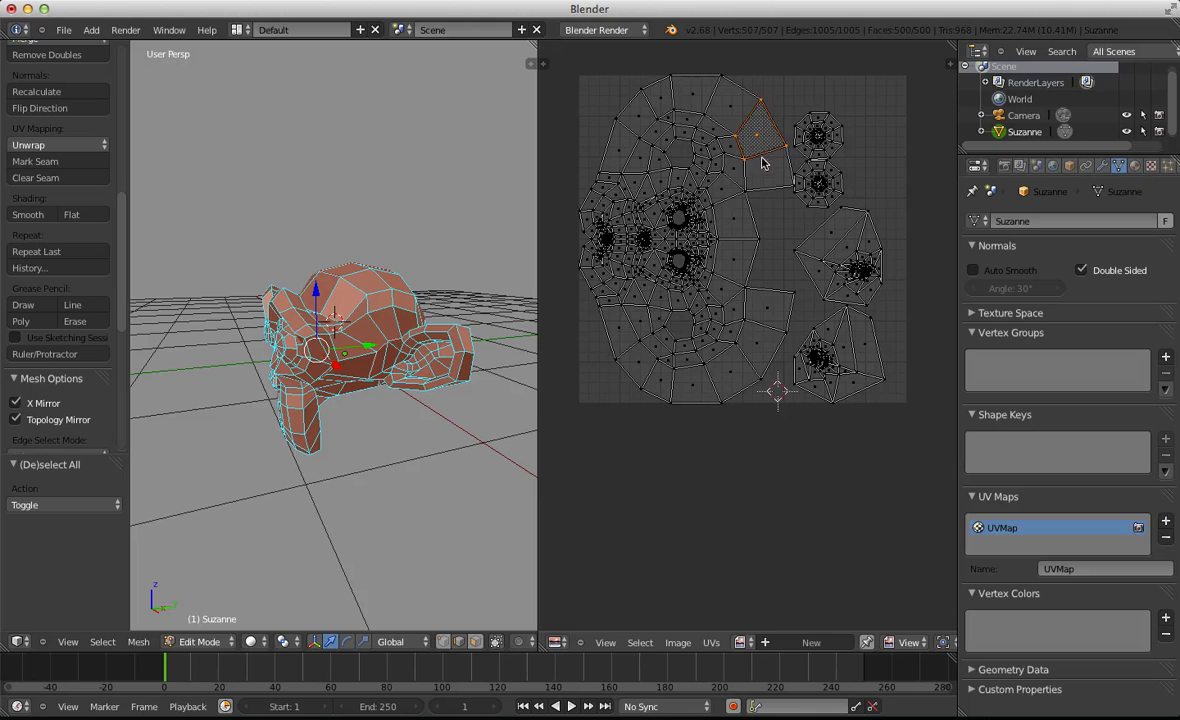
Box-select the large head island in the UV layout to examine its shape, and clear the UV selection
scroll(760, 163, "down", 1)
key("b")
left_click_drag(632, 158, 785, 545)
scroll(790, 378, "up", 3)
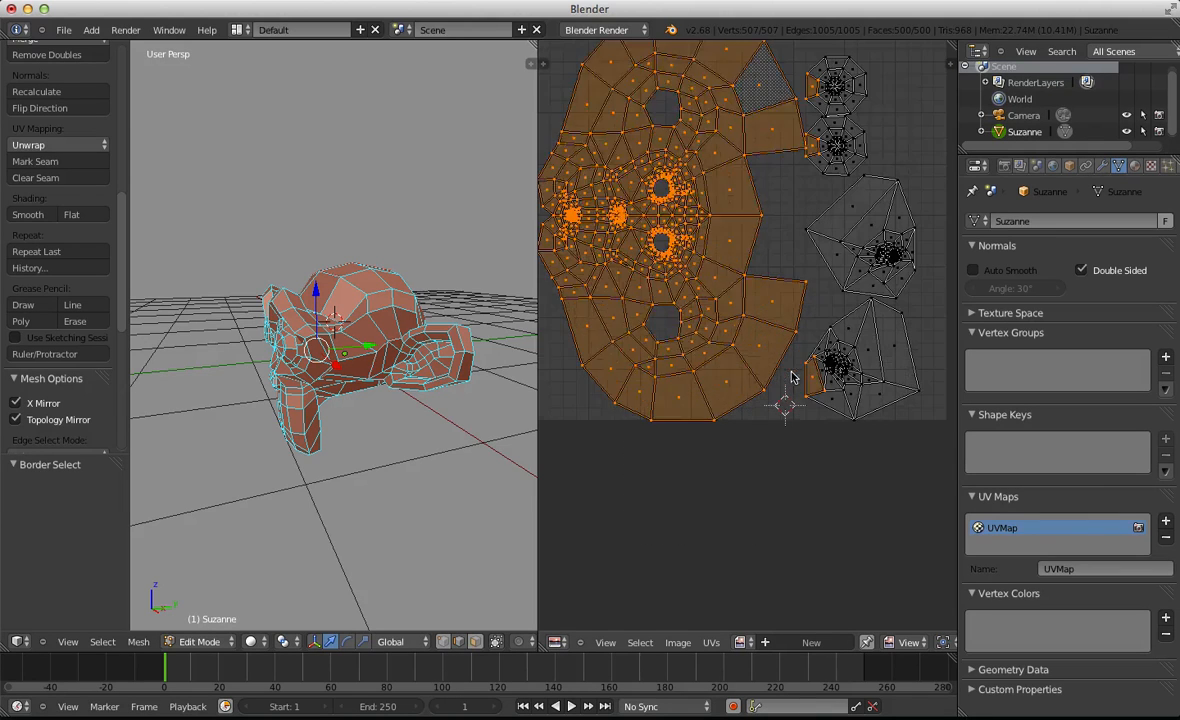
right_click(840, 158)
key("a")
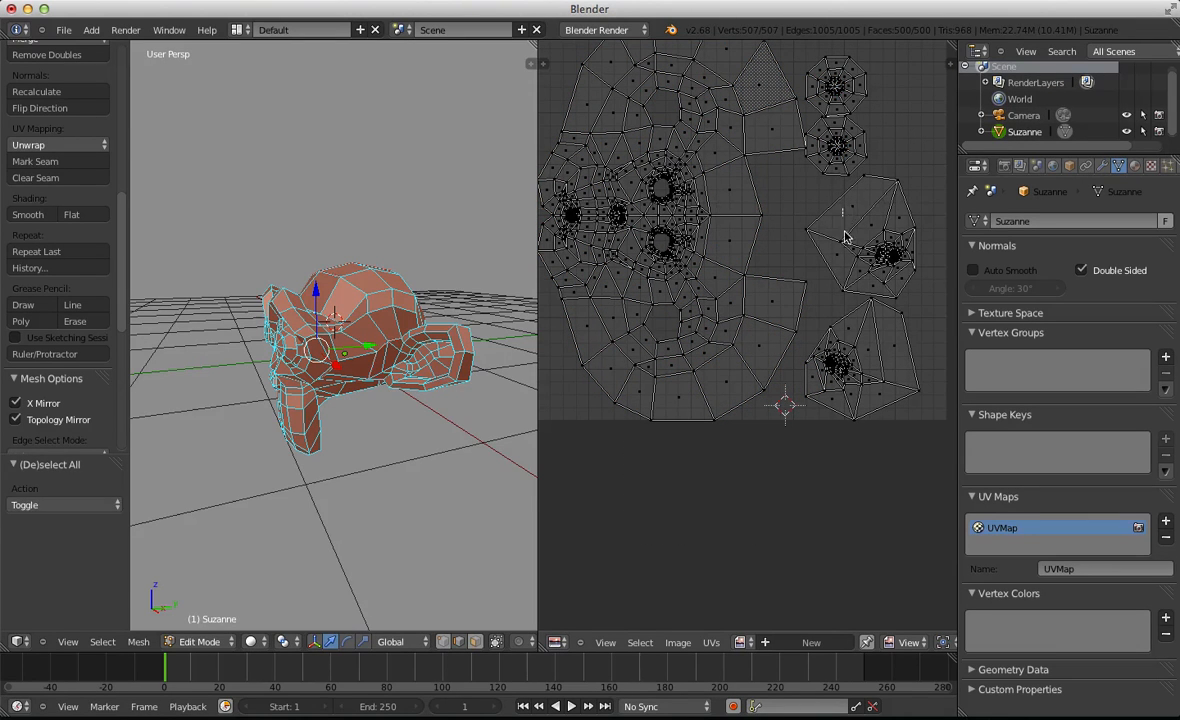
Box-select the ear islands in the UV layout to examine them, and deselect the whole mesh
key("b")
left_click_drag(843, 231, 921, 457)
scroll(921, 457, "up", 3)
key("a")
scroll(461, 401, "up", 3)
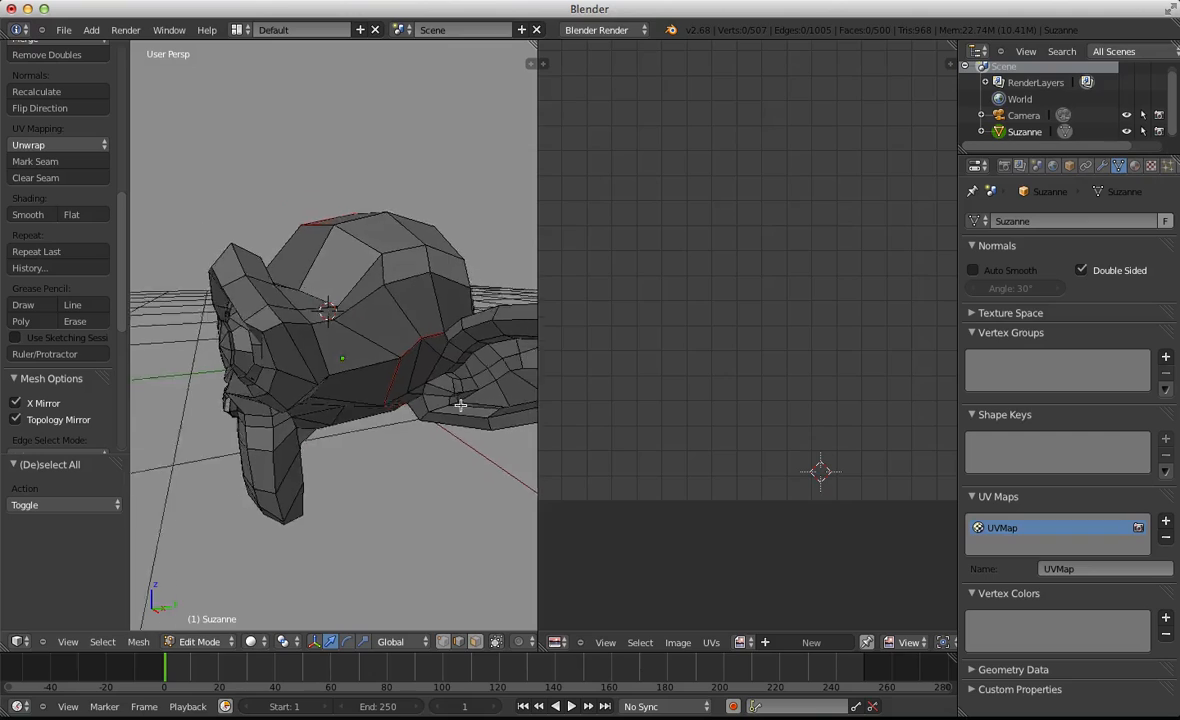
Switch to edge selection and select two connected edges along the back of the ear
middle_click_drag(461, 401, 375, 365)
key("ctrl+Tab")
left_click(390, 284)
middle_click_drag(390, 286, 327, 382)
scroll(421, 381, "down", 4)
scroll(399, 366, "up", 4)
middle_click_drag(292, 440, 396, 334, "shift")
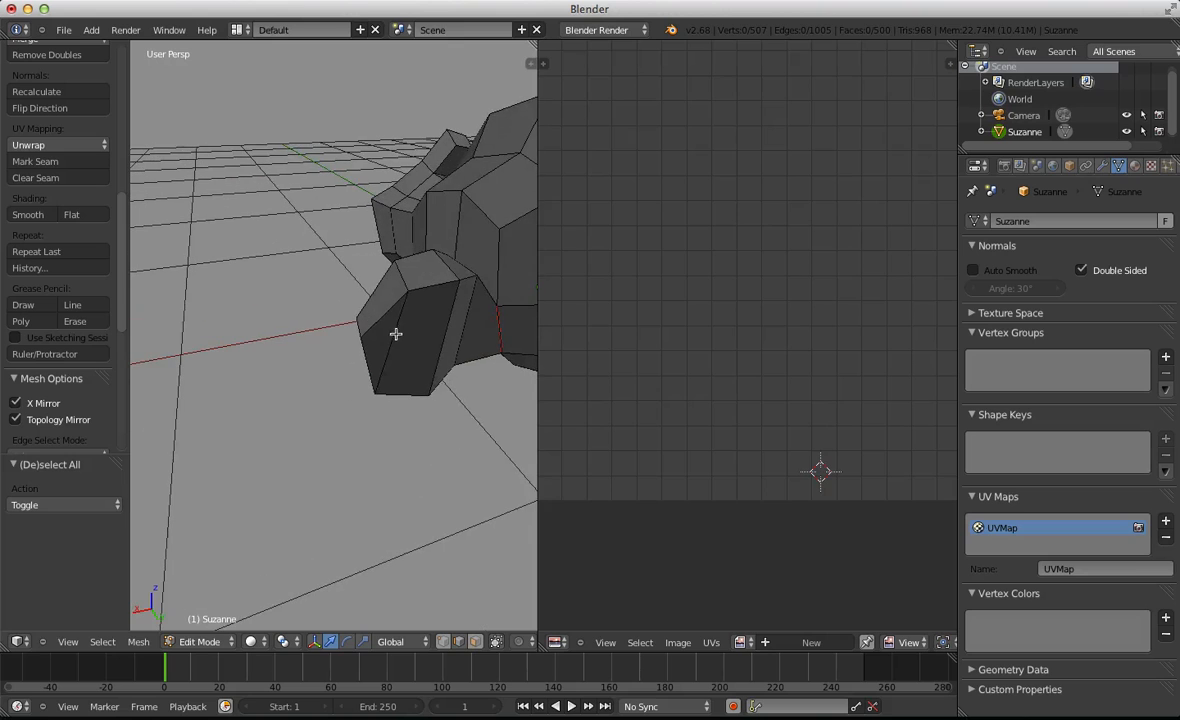
middle_click_drag(431, 287, 334, 329, "shift")
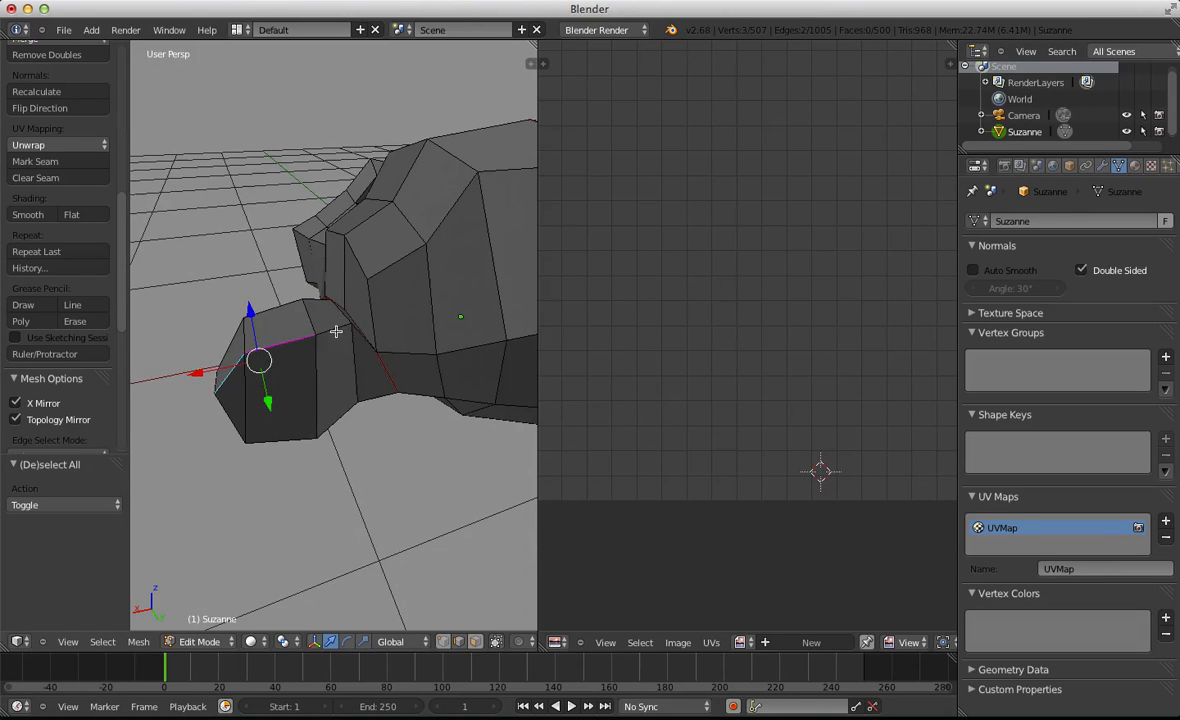
Switch to face selection mode and hide the tool shelf beside the 3D view
key("ctrl+Tab")
left_click(300, 398)
scroll(296, 392, "down", 5)
key("t")
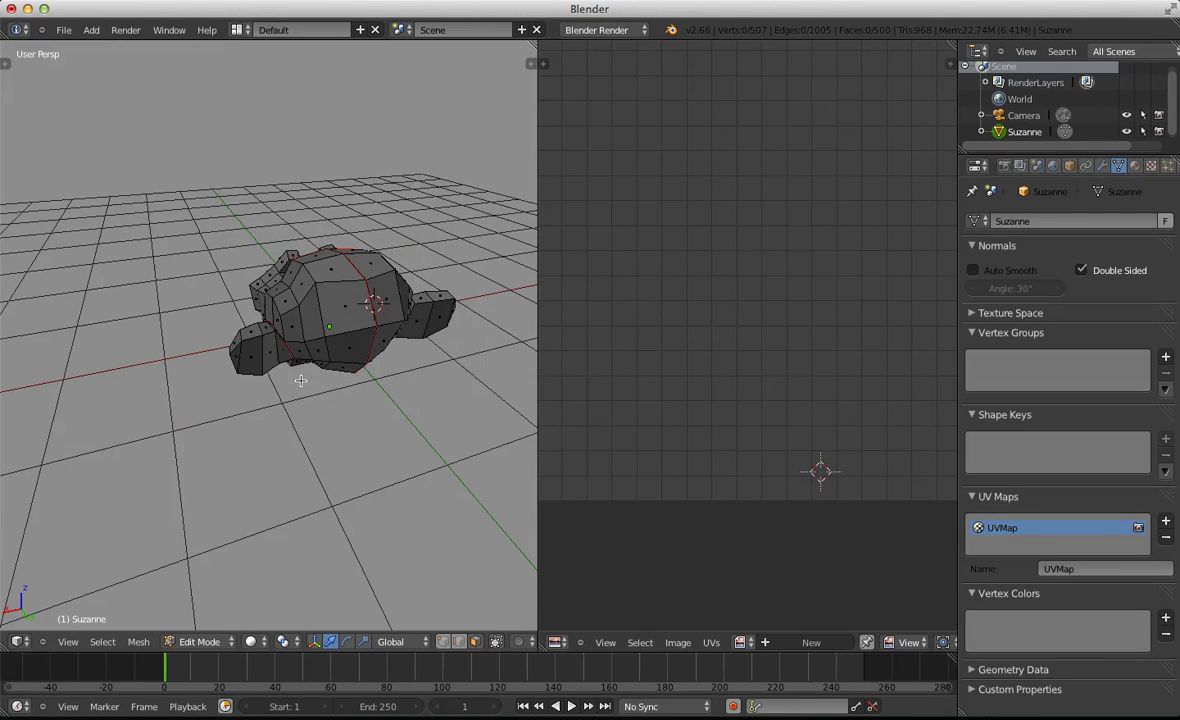
Select the linked faces of one ear up to its seam and inspect the selected region from several sides
middle_click_drag(298, 384, 337, 377)
scroll(337, 300, "up", 3)
middle_click_drag(337, 230, 311, 340, "shift")
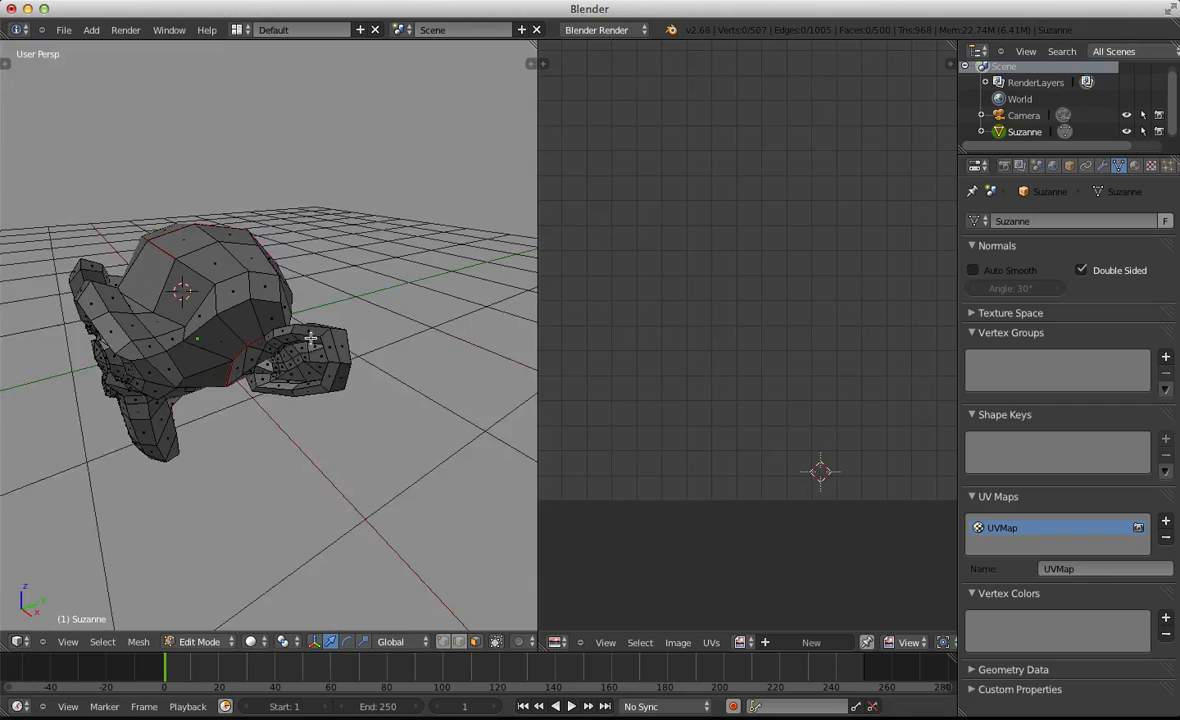
scroll(311, 340, "up", 2)
scroll(311, 340, "down", 2)
middle_click_drag(298, 420, 330, 368)
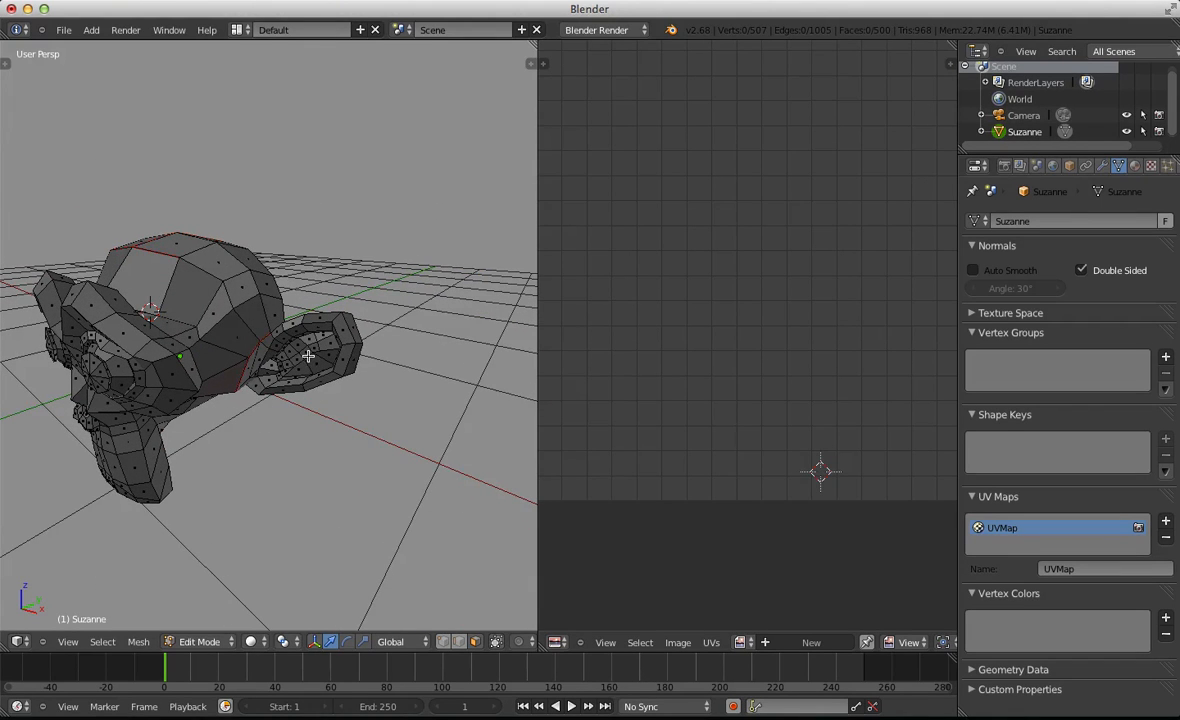
middle_click_drag(325, 354, 262, 338)
scroll(139, 404, "up", 4)
scroll(334, 366, "down", 3)
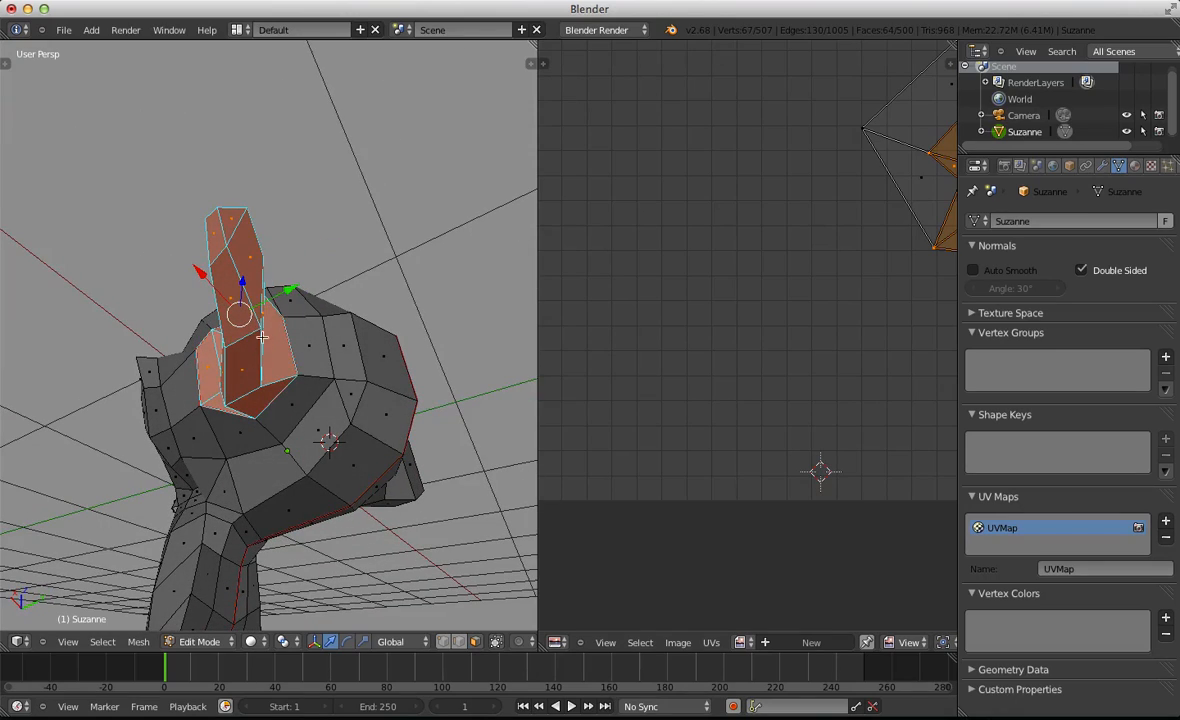
middle_click_drag(137, 361, 290, 408)
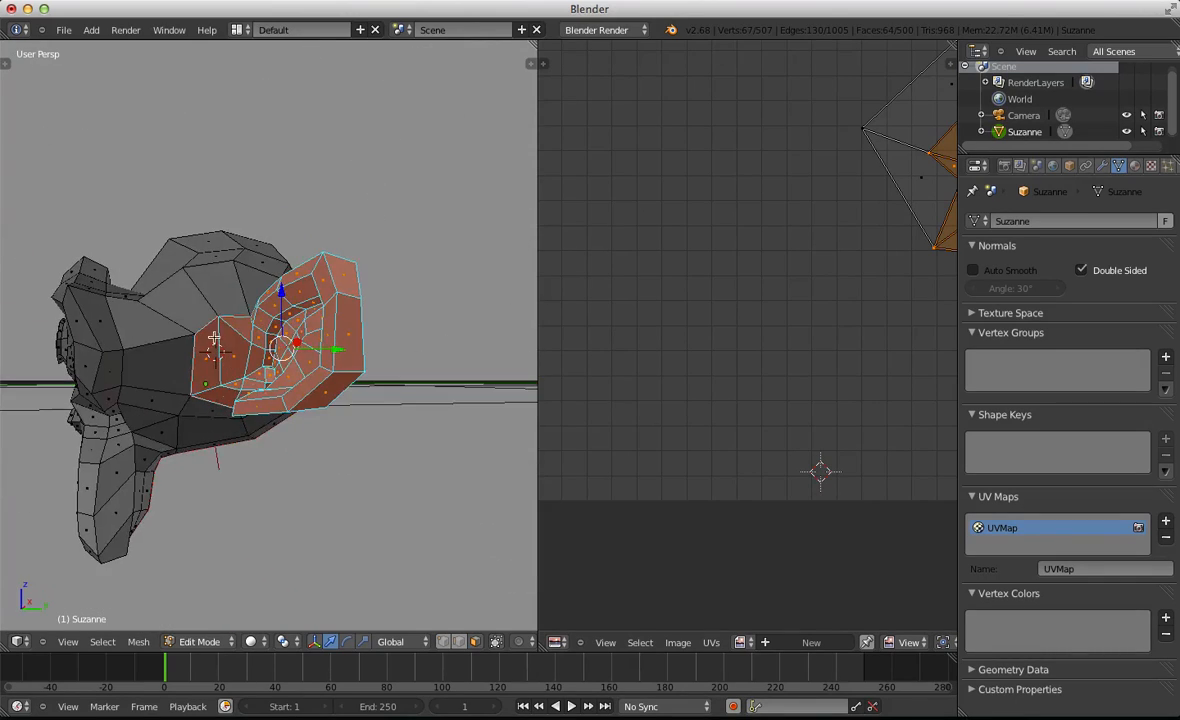
scroll(290, 408, "down", 4)
middle_click_drag(232, 361, 426, 462)
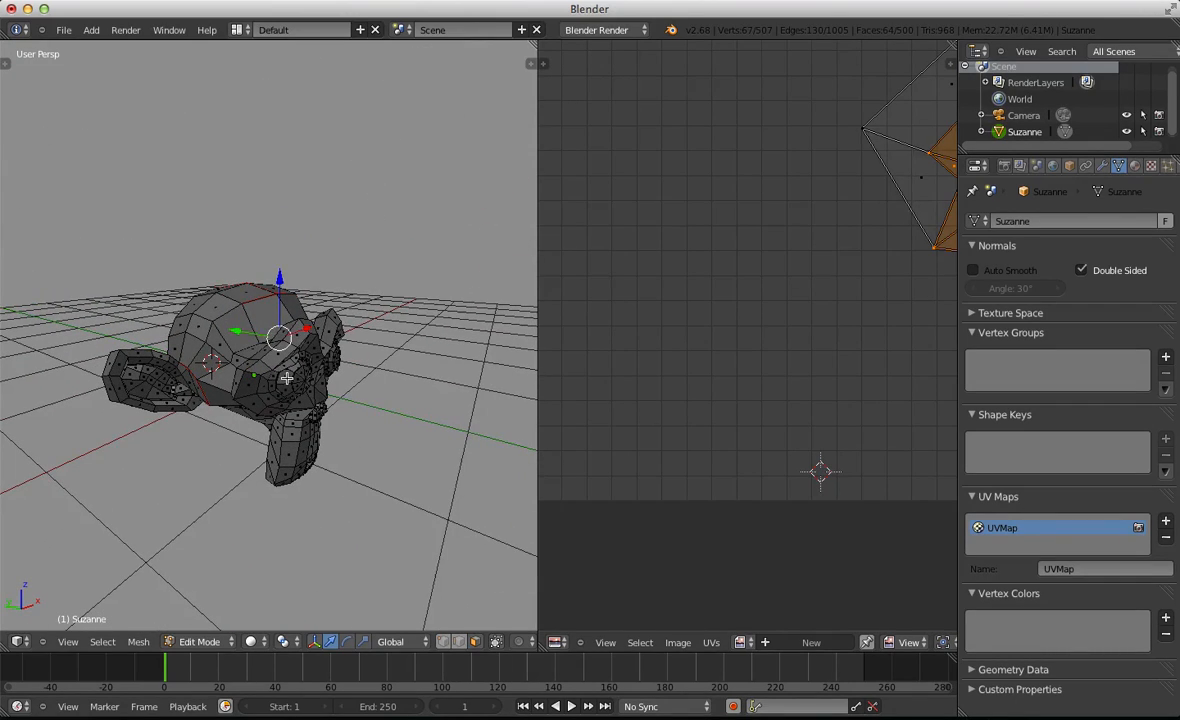
Select one ear's linked faces, examine its island in the UV layout, and clear the mesh selection
middle_click_drag(392, 397, 238, 373)
key("l")
key("a")
key("l")
scroll(722, 380, "down", 2)
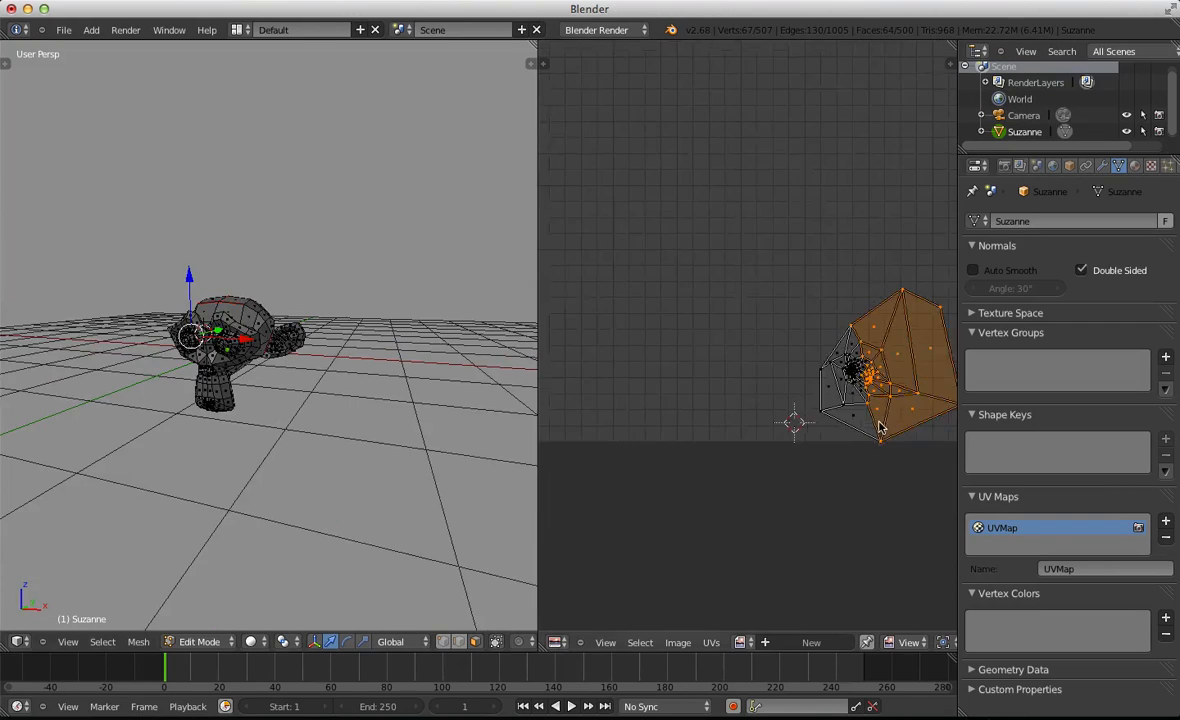
middle_click_drag(725, 382, 540, 368)
middle_click_drag(629, 340, 669, 356)
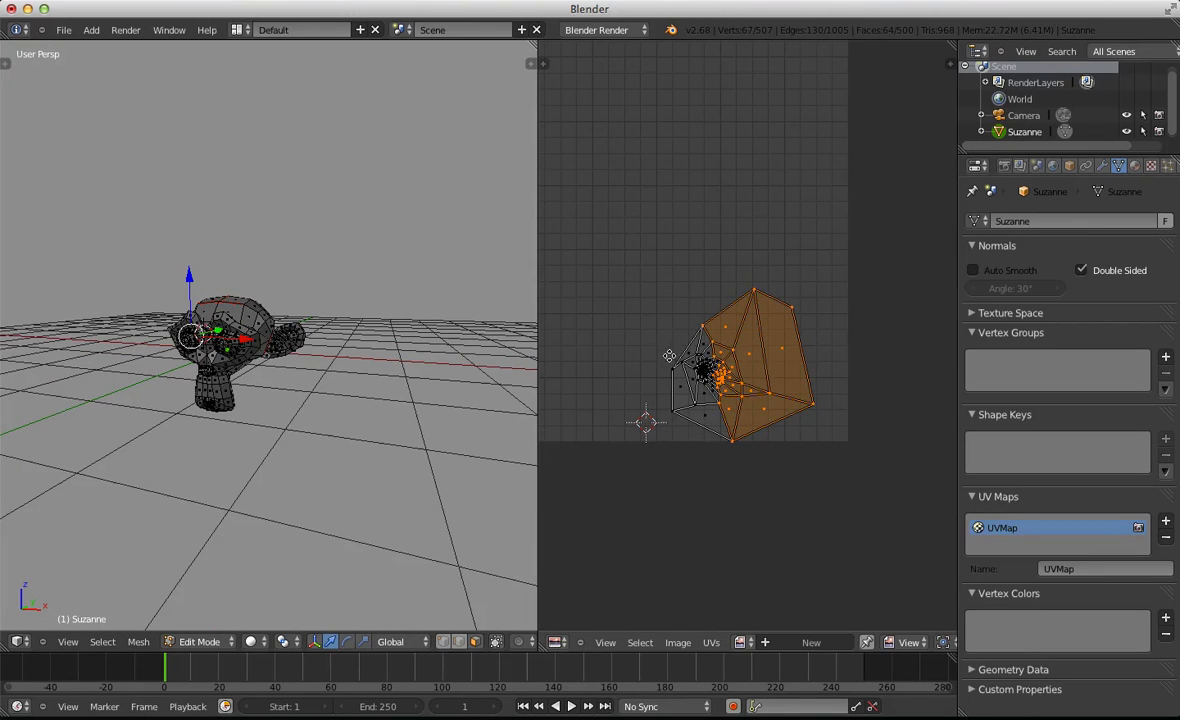
scroll(316, 284, "up", 3)
key("a")
Select the linked faces of the other ear in face selection mode and deselect its UVs to view the island
scroll(311, 390, "up", 3)
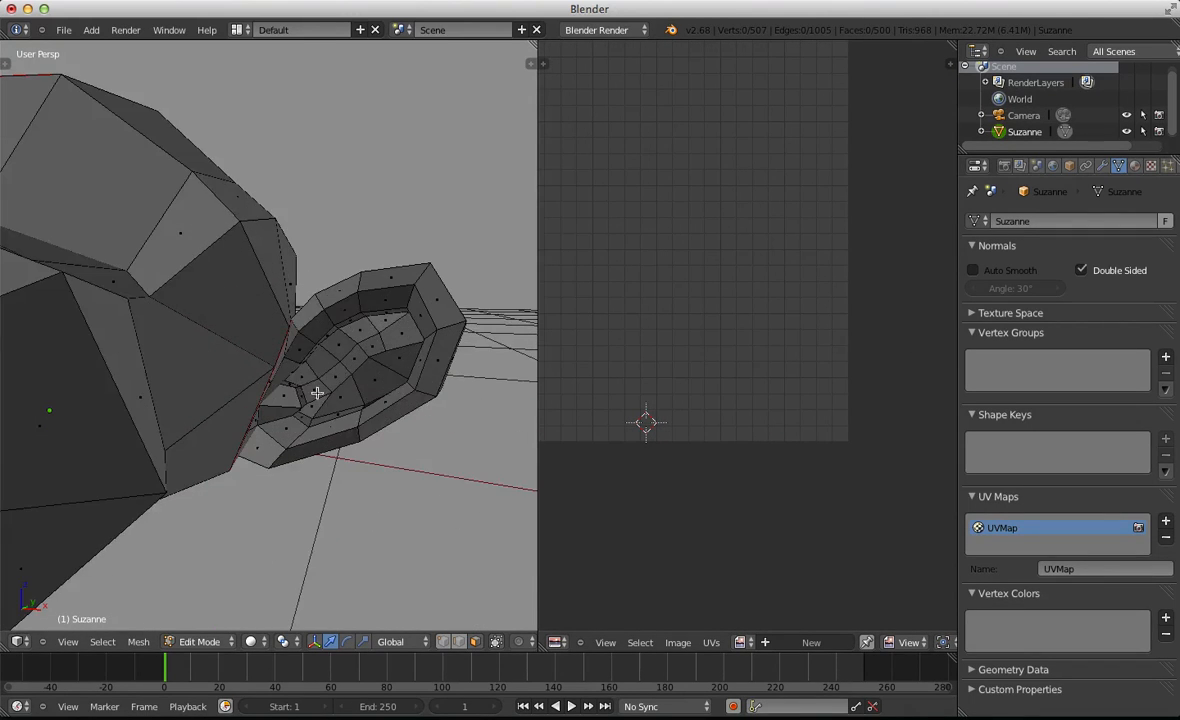
key("ctrl+Tab")
left_click(365, 367)
middle_click_drag(365, 367, 166, 382)
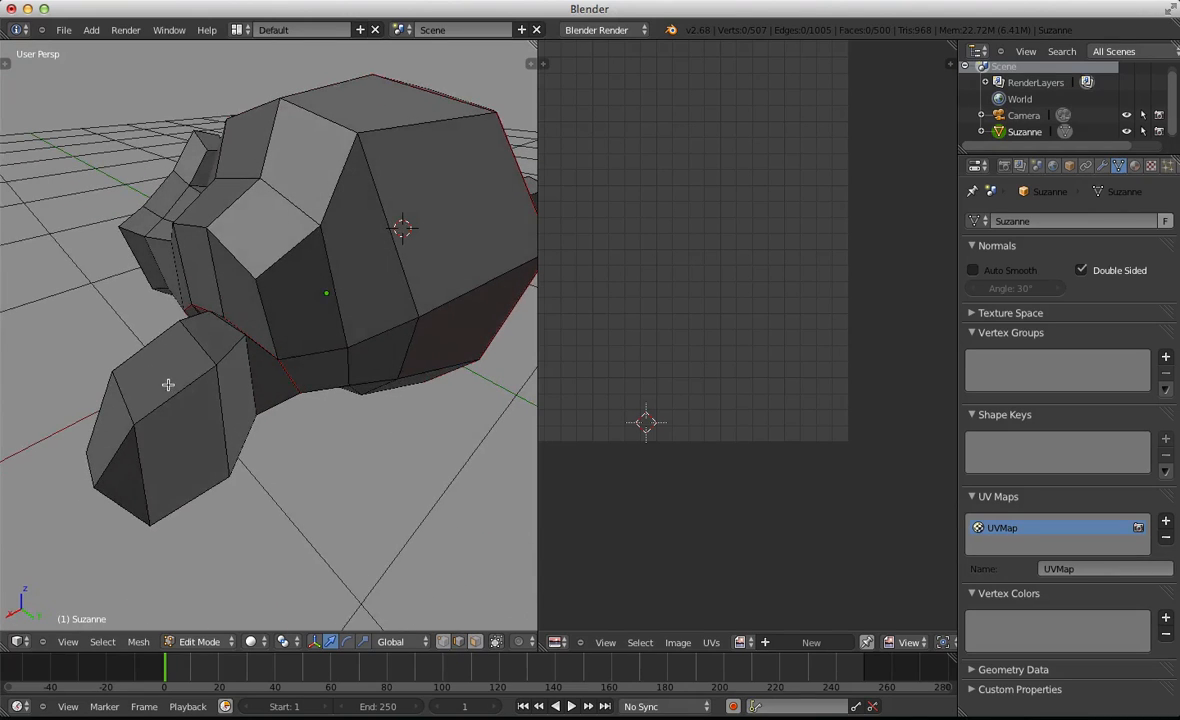
key("ctrl+Tab")
left_click(153, 471)
key("l")
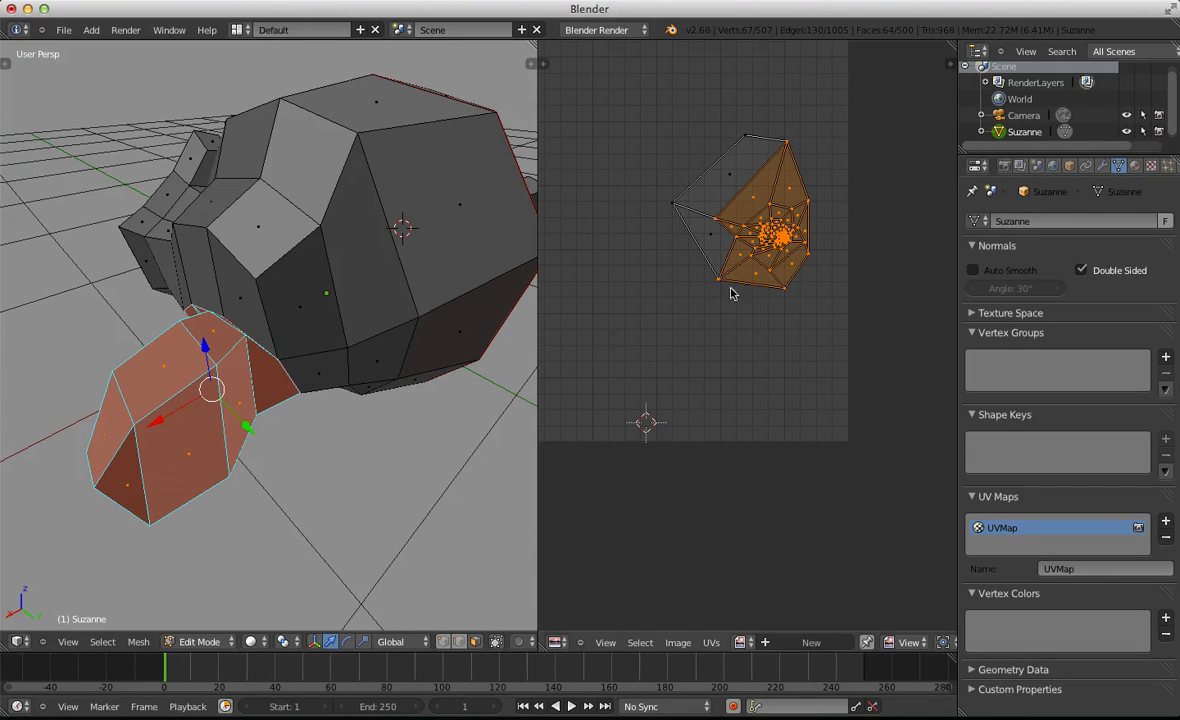
key("a")
scroll(757, 272, "up", 3)
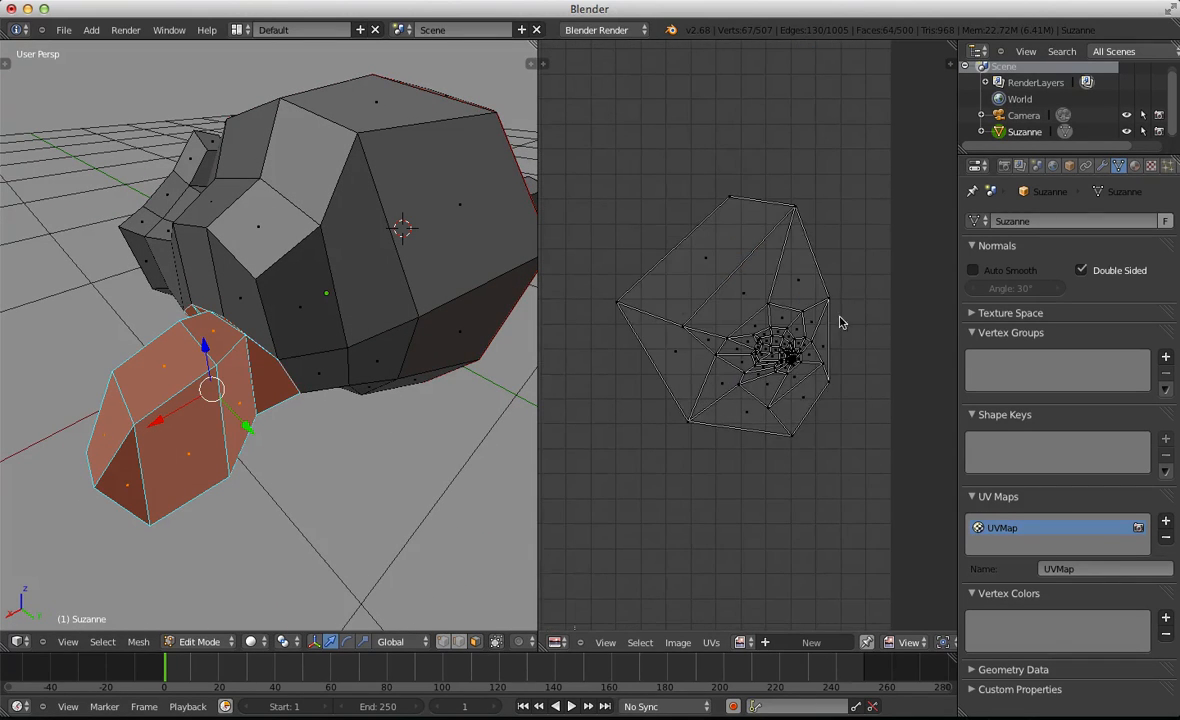
Switch to edge selection, examine the densely packed UVs in the ear island, and deselect the mesh
key("ctrl+Tab")
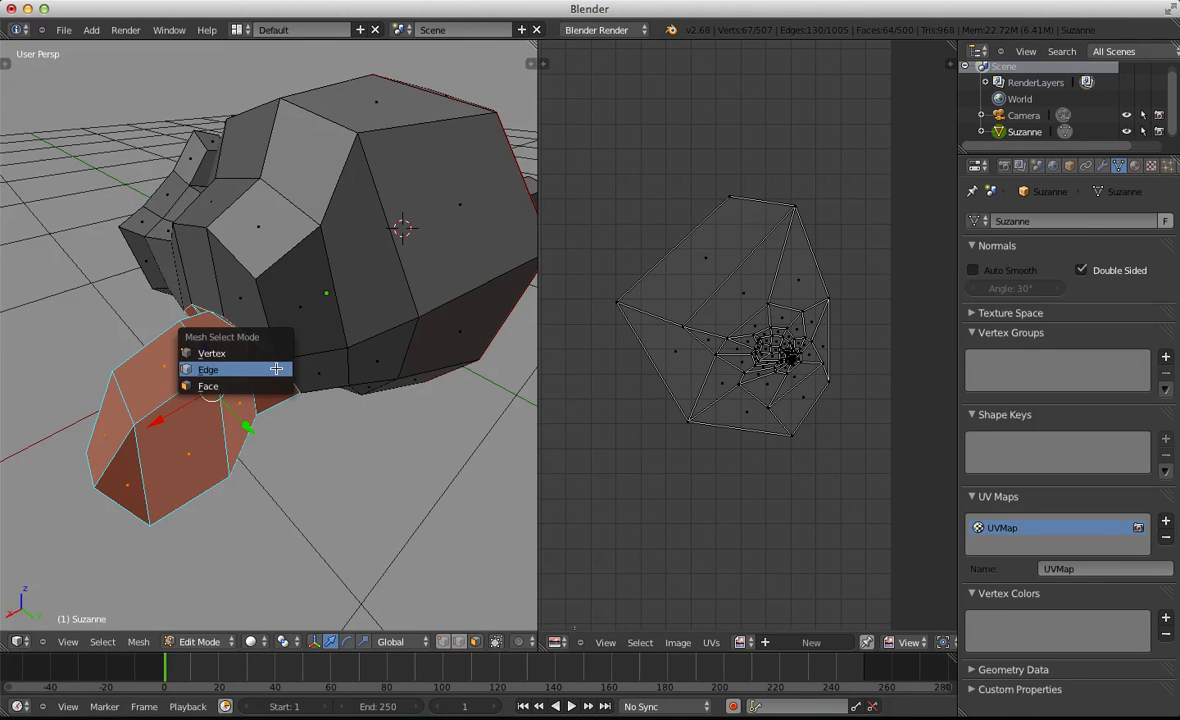
left_click(255, 369)
scroll(821, 413, "up", 3)
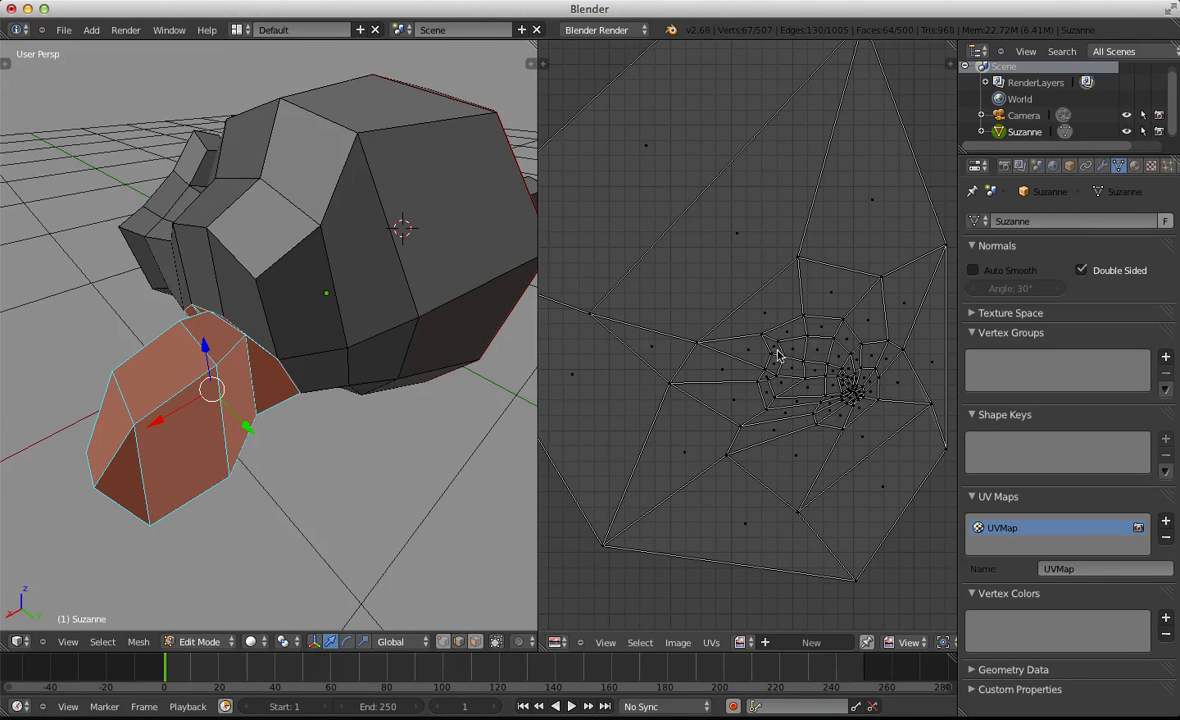
scroll(628, 403, "down", 3)
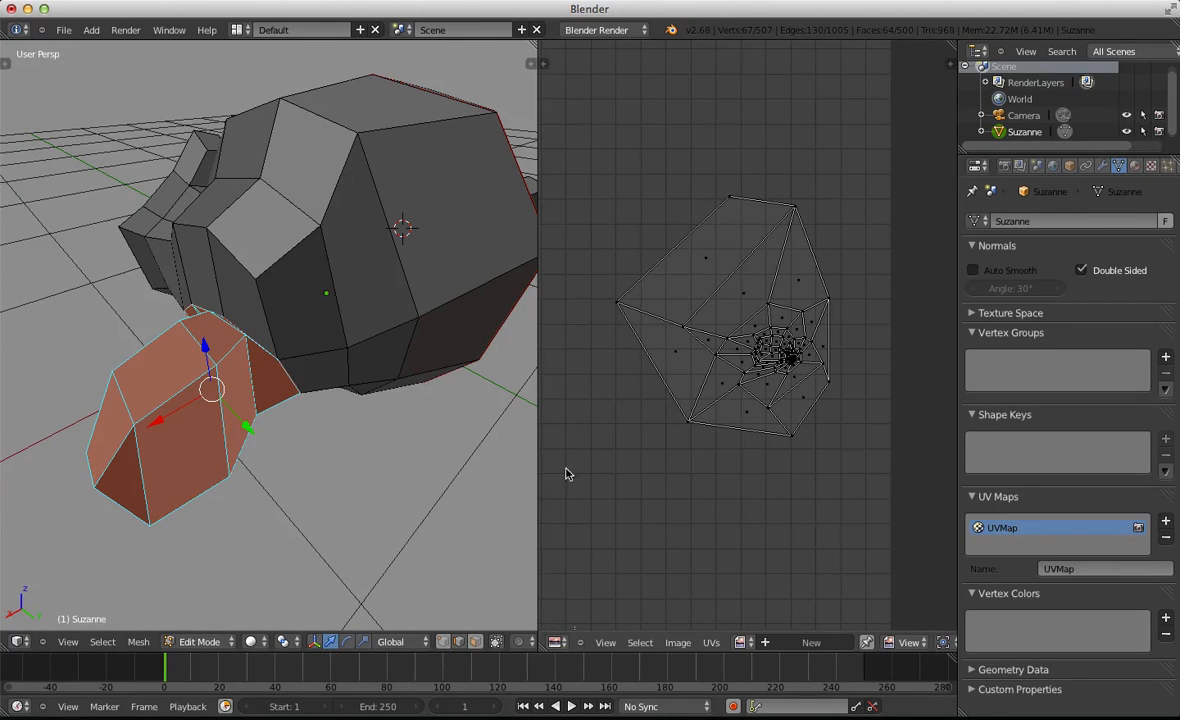
key("a")
scroll(245, 390, "up", 5)
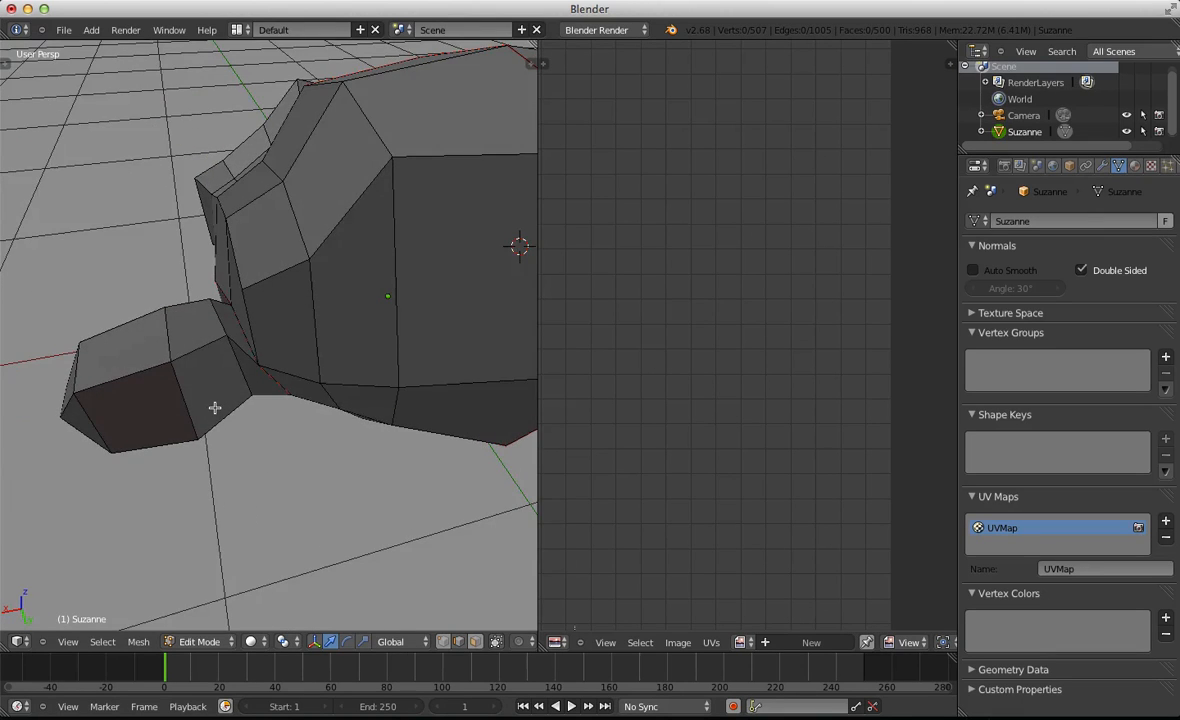
scroll(214, 407, "down", 6)
Switch to object mode and create a new 1024 × 1024 image with the UV Grid generated type
key("Tab")
middle_click_drag(229, 482, 458, 495)
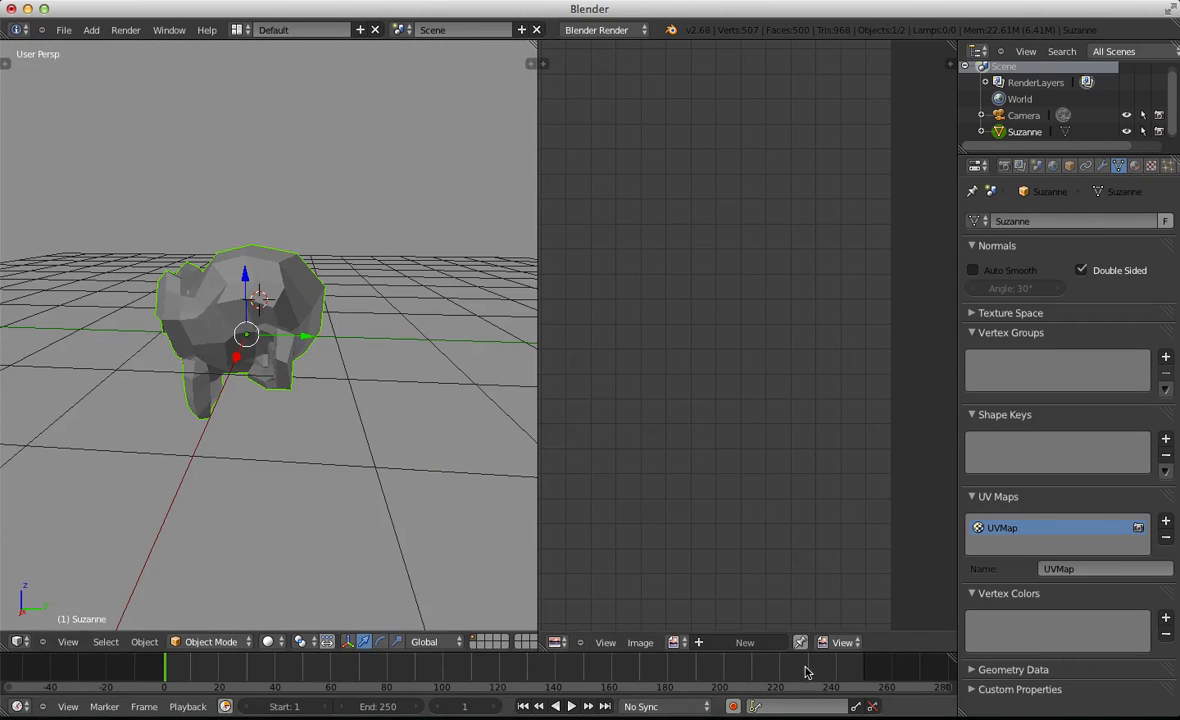
left_click(745, 645)
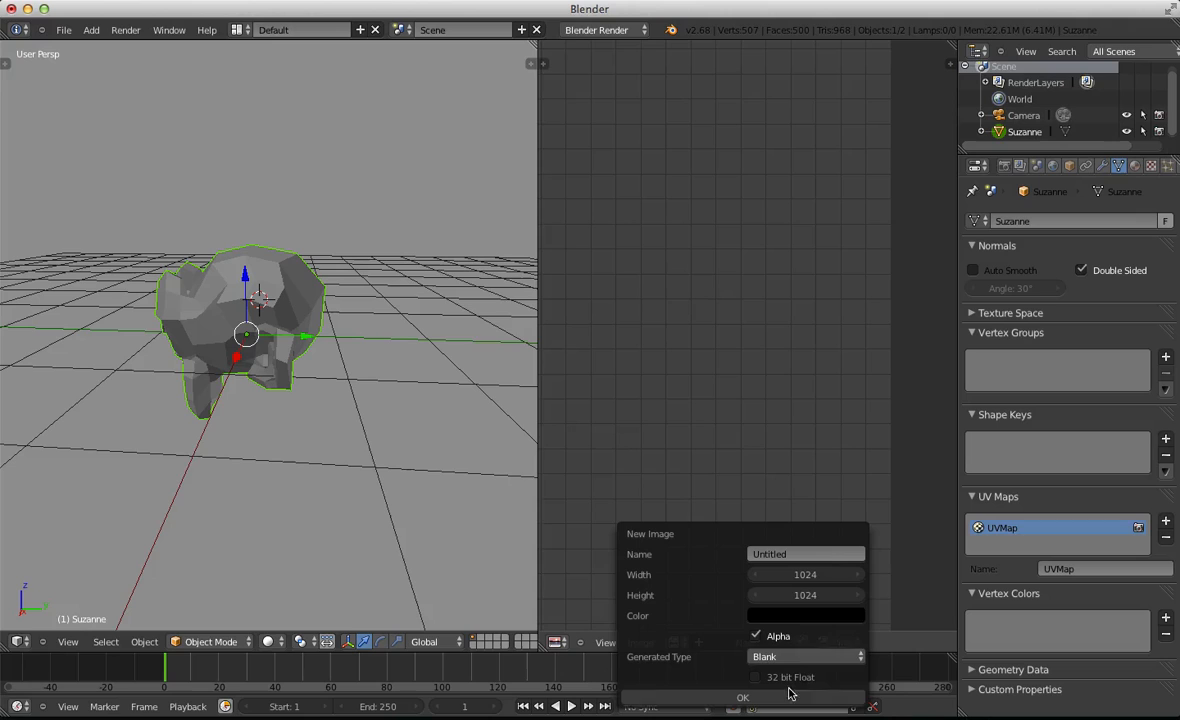
left_click(806, 657)
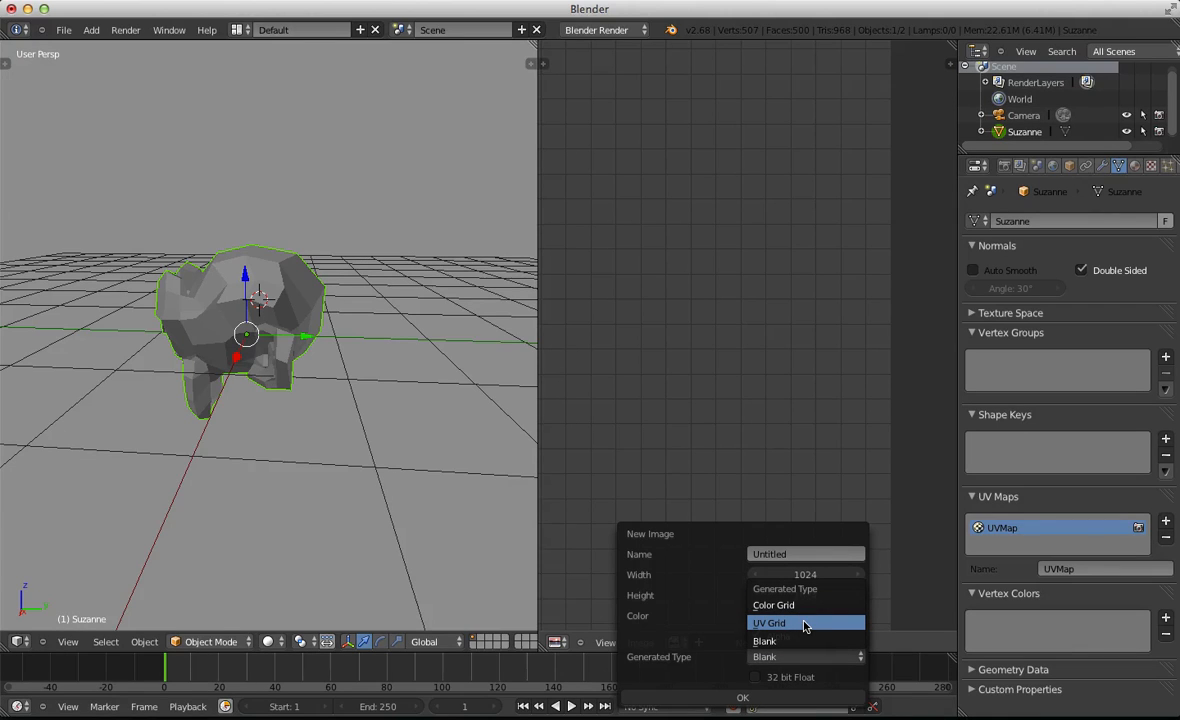
left_click(804, 623)
left_click(804, 617)
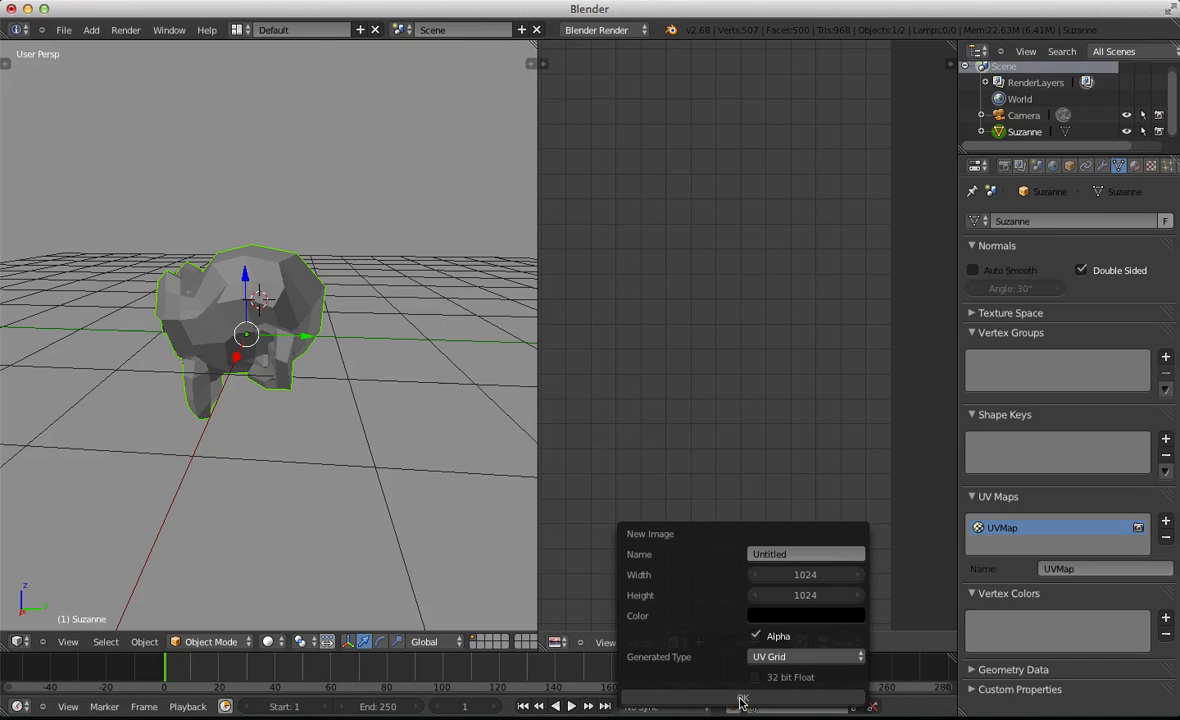
left_click(741, 699)
scroll(790, 390, "down", 7)
Select the whole monkey mesh in edit mode and assign the Untitled.001 grid image to its UVs
key("Tab")
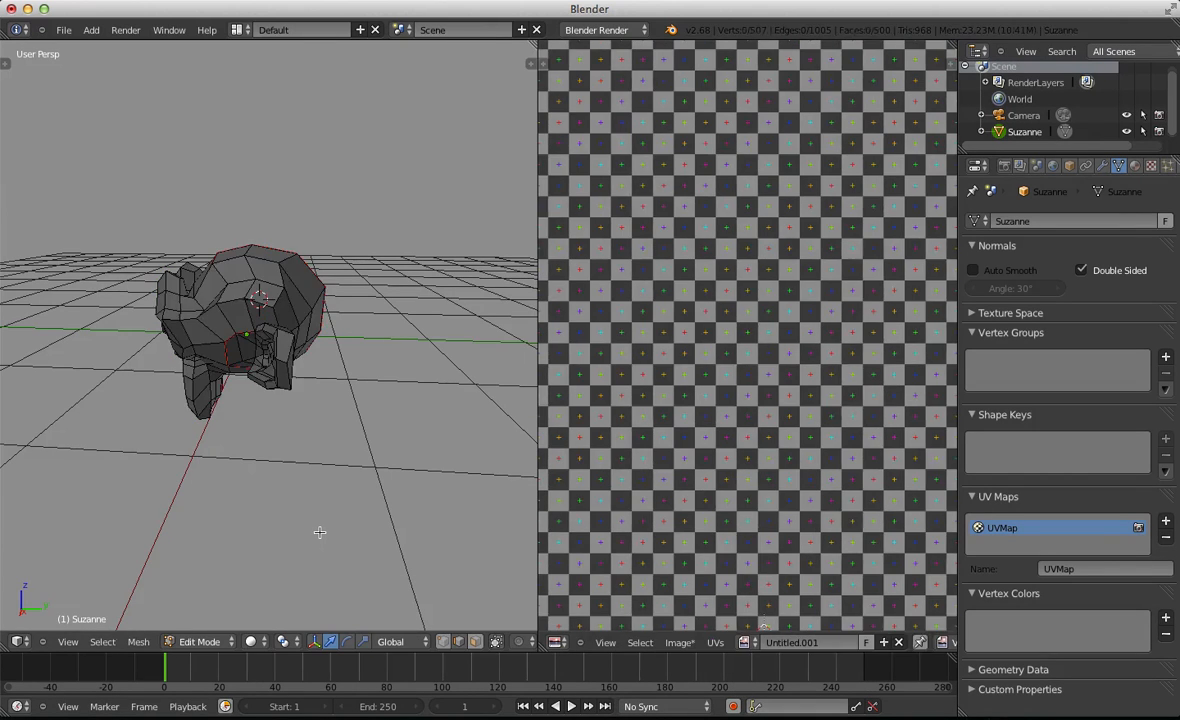
key("a")
middle_click_drag(327, 521, 245, 451)
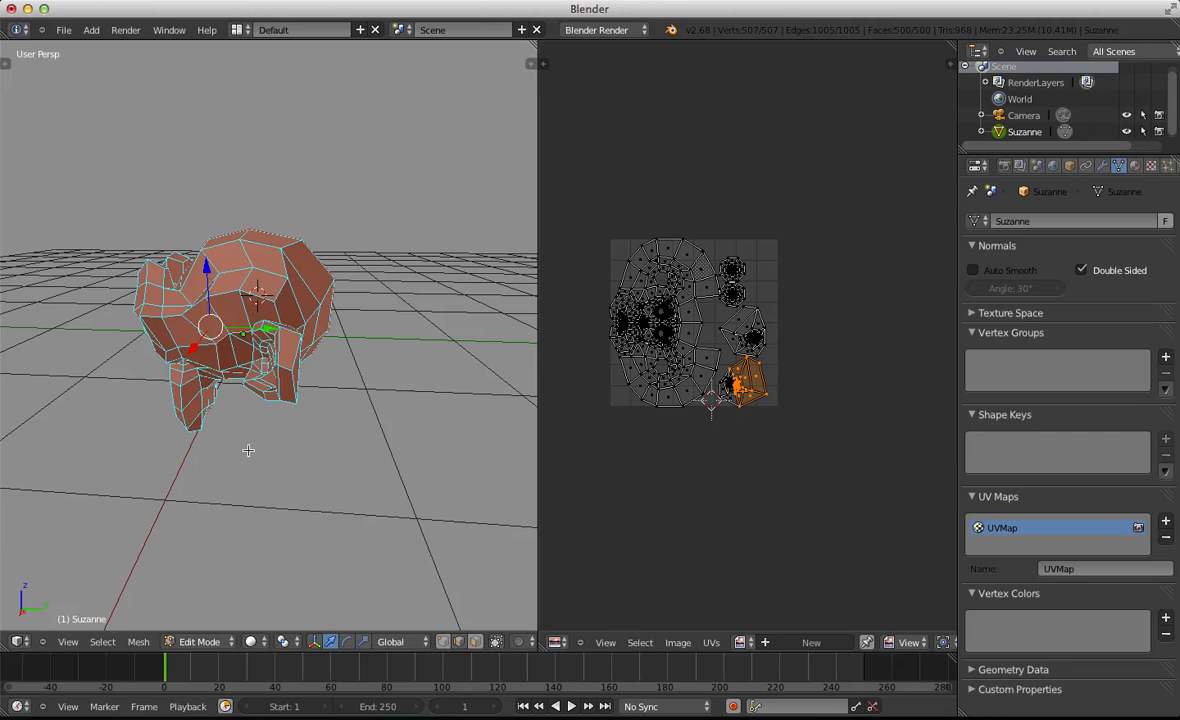
scroll(700, 271, "up", 2)
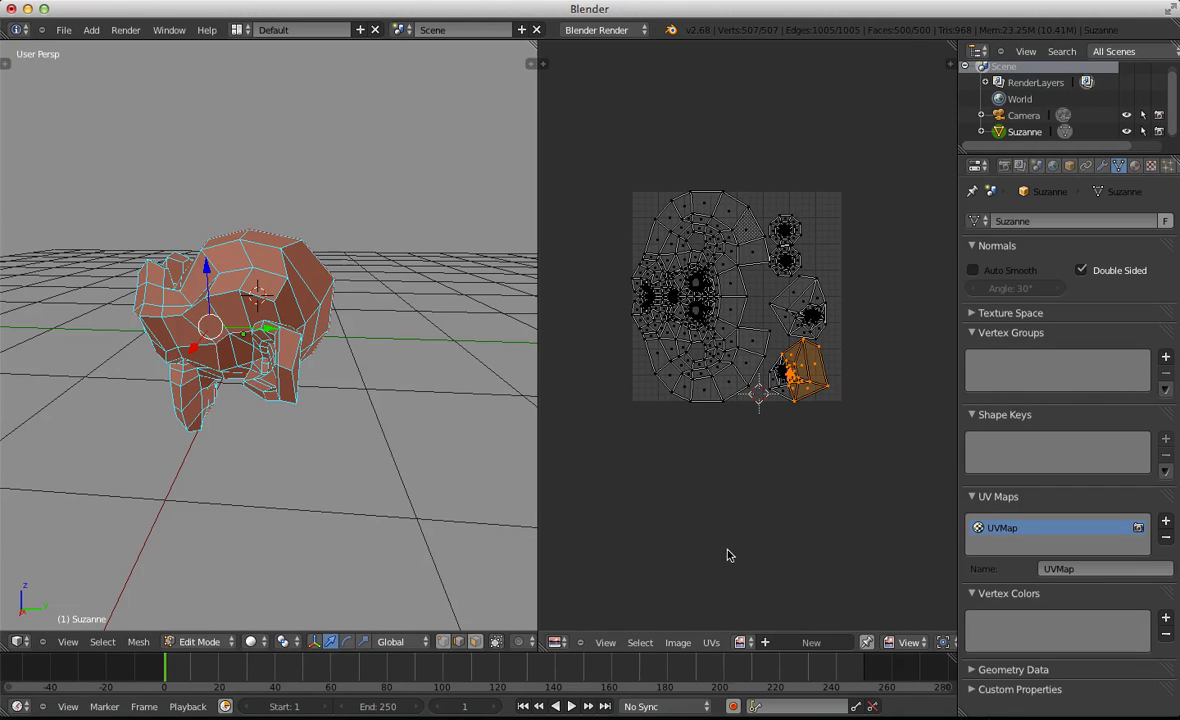
scroll(728, 555, "up", 2)
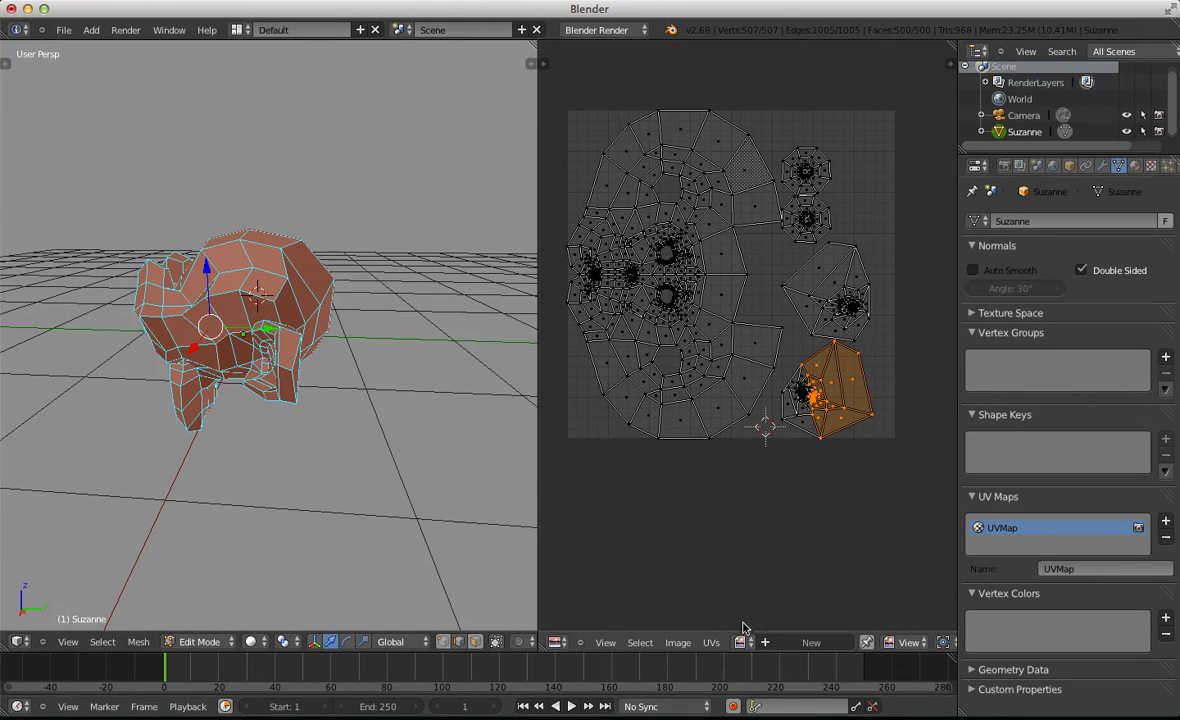
left_click(744, 642)
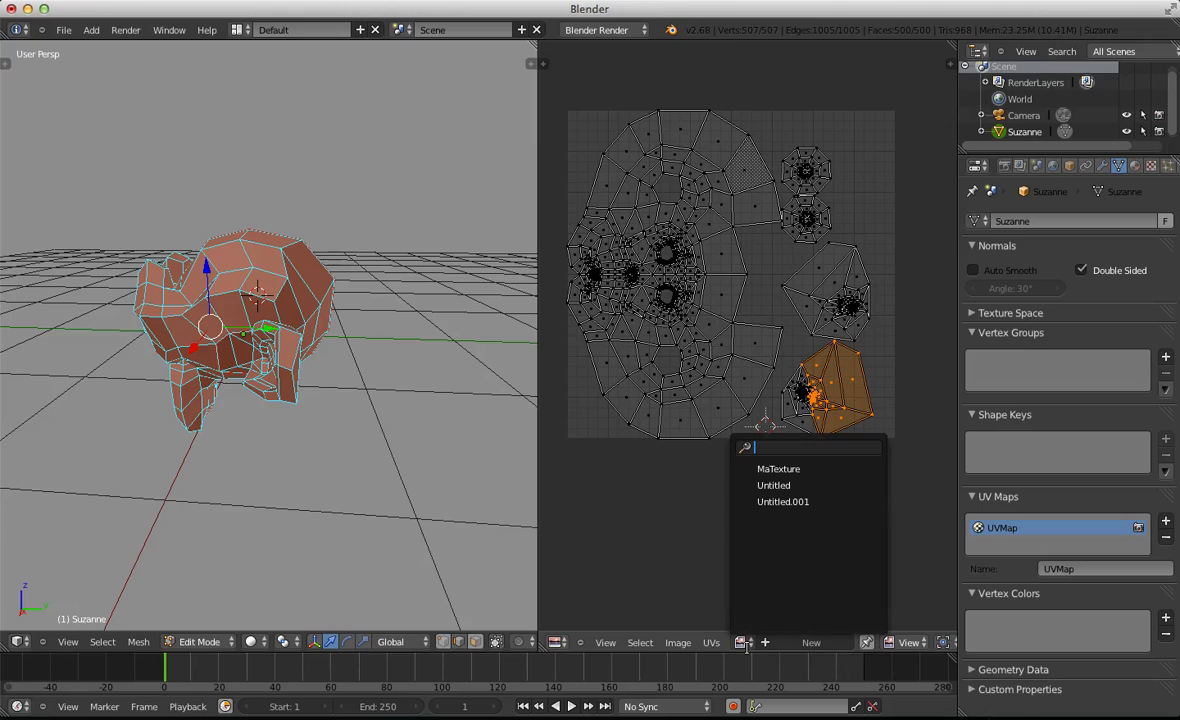
left_click(760, 506)
scroll(760, 506, "down", 7)
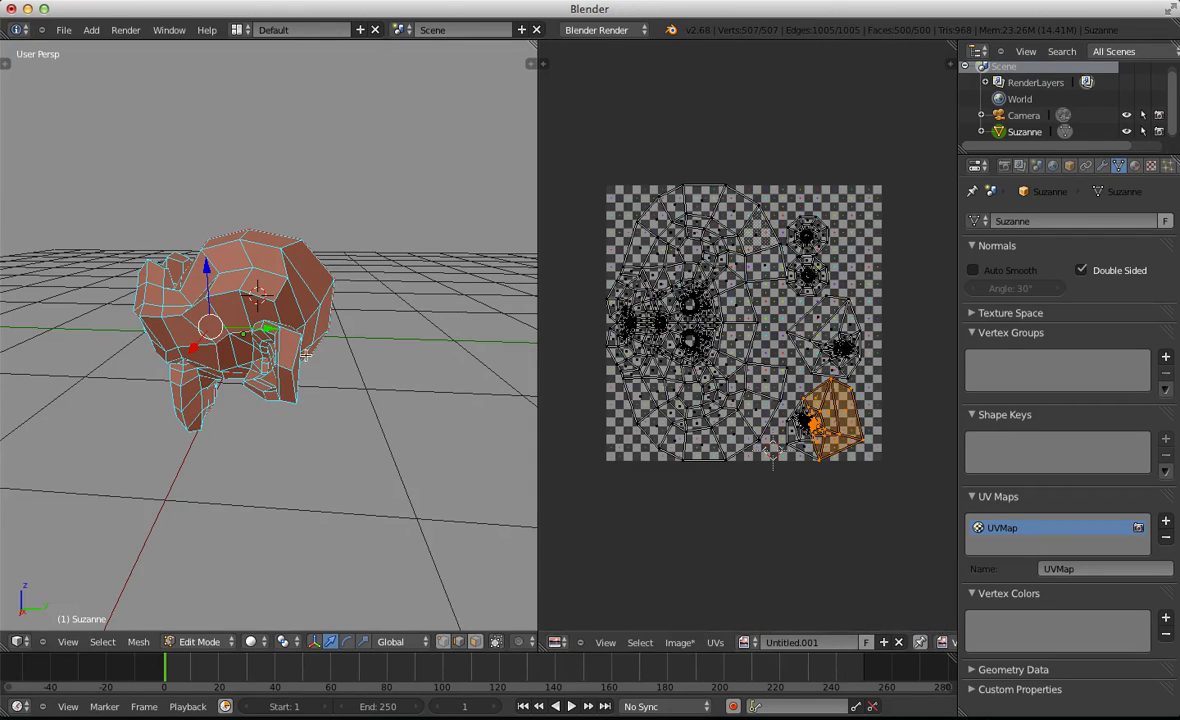
Return to object mode and turn on textured shading to inspect the checker pattern on the monkey from several sides
key("Tab")
middle_click_drag(198, 406, 361, 429)
key("alt+z")
scroll(332, 456, "down", 4)
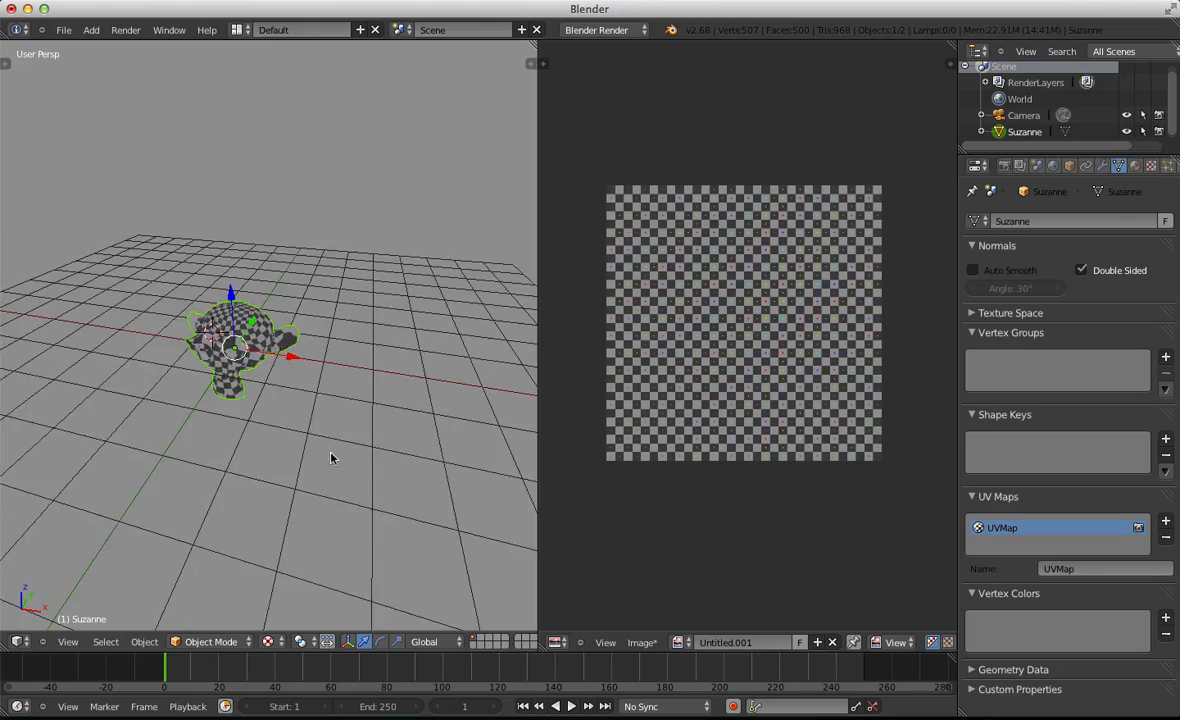
scroll(265, 479, "up", 5)
middle_click_drag(265, 479, 409, 441)
scroll(321, 445, "down", 2)
middle_click_drag(396, 441, 229, 393)
scroll(245, 400, "down", 2)
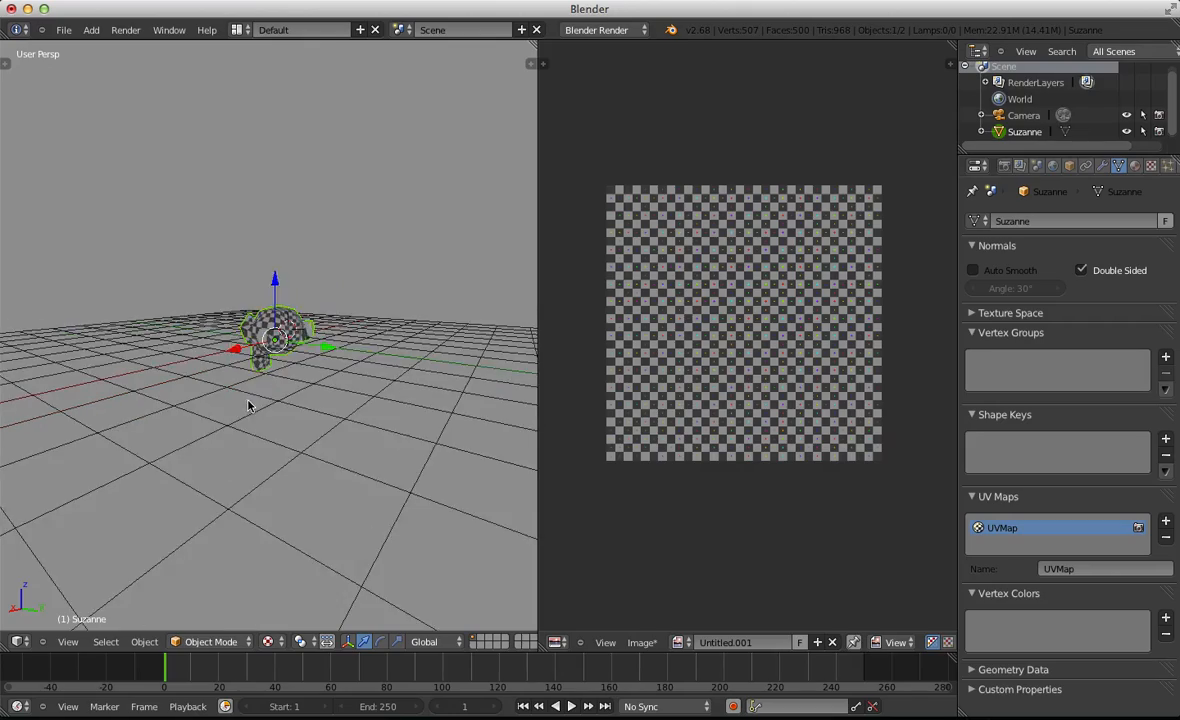
Deselect the monkey, bring its face into view, and put the mesh in edit mode
key("a")
scroll(245, 405, "up", 6)
mouse_move(304, 386)
middle_mouse_down()
mouse_move(87, 224)
mouse_move(137, 390)
mouse_move(438, 398)
mouse_move(221, 500)
mouse_move(180, 420)
mouse_move(222, 395)
mouse_move(300, 385)
middle_mouse_up()
key("Tab")
key("Tab")
key("Tab")
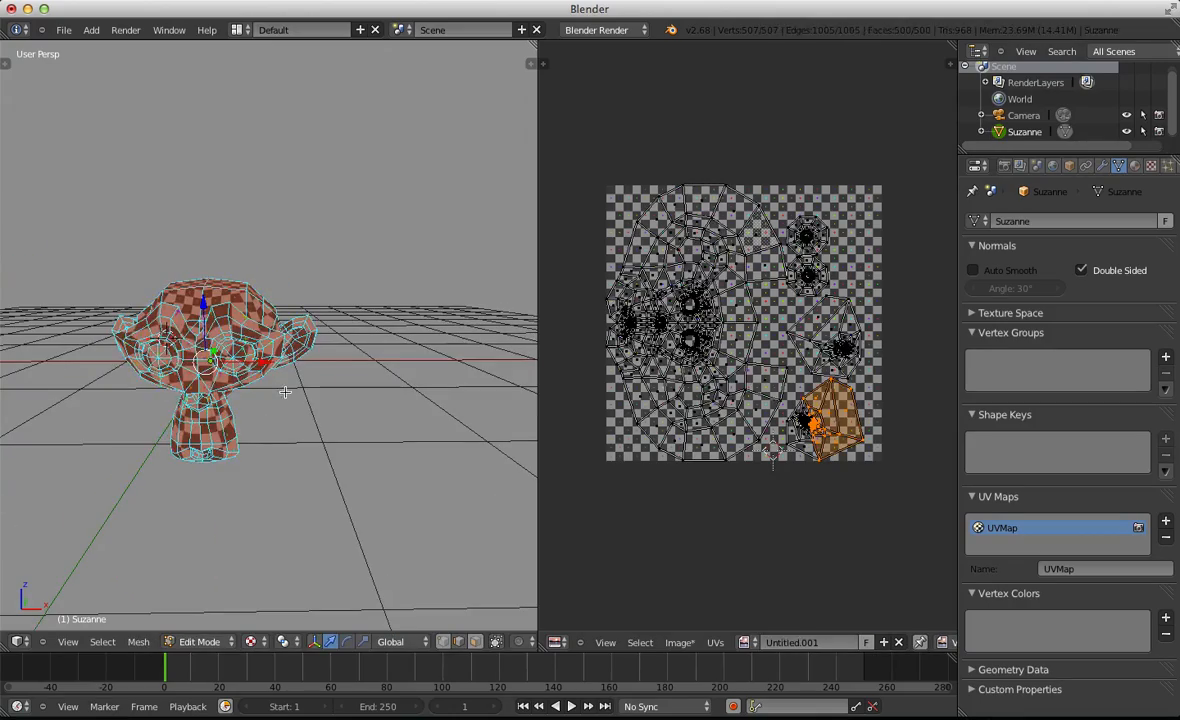
Select all UVs and rotate the layout about 90 degrees counterclockwise so the face island stands upright
key("a")
key("s")
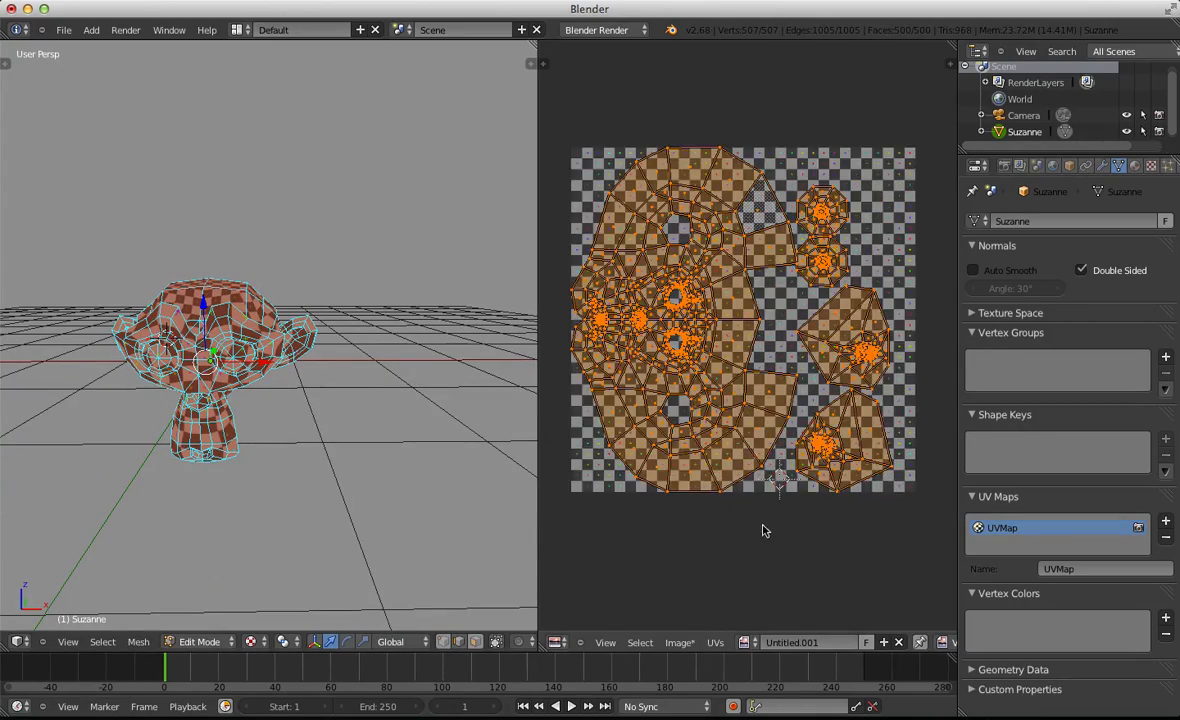
key("Escape")
key("r")
left_click(810, 382)
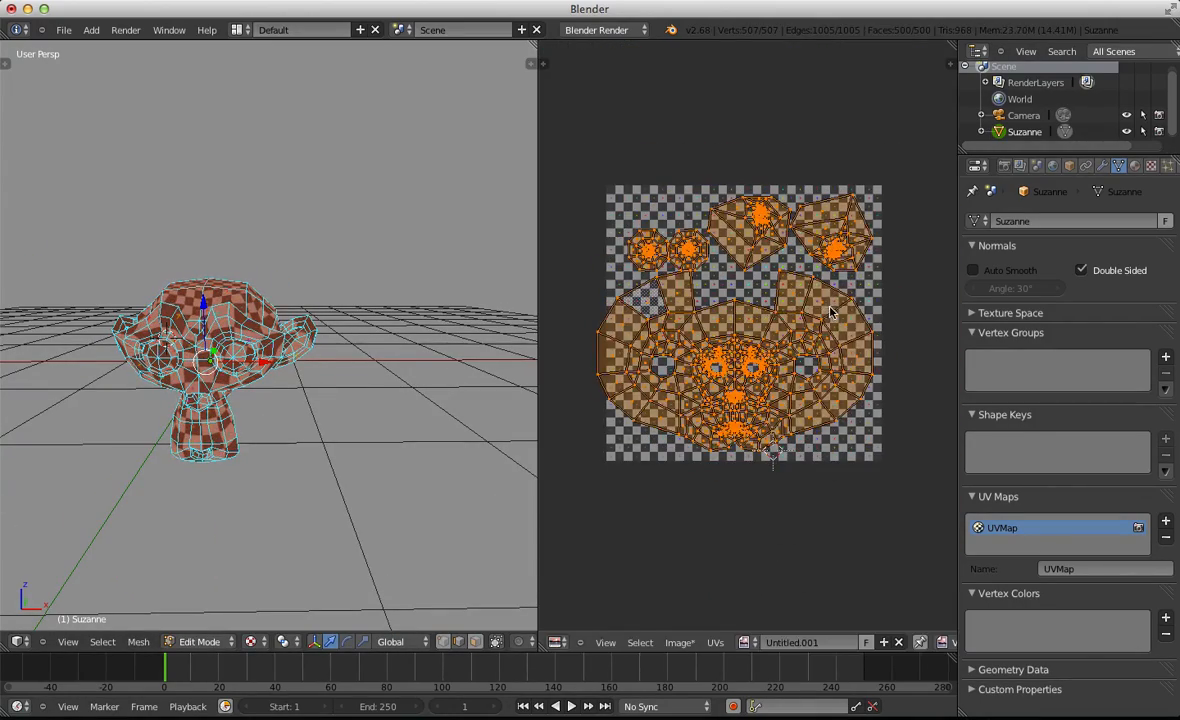
Deselect the mesh and select each linked eyeball to identify its UV island
key("a")
scroll(810, 382, "up", 4)
key("a")
scroll(231, 344, "up", 3)
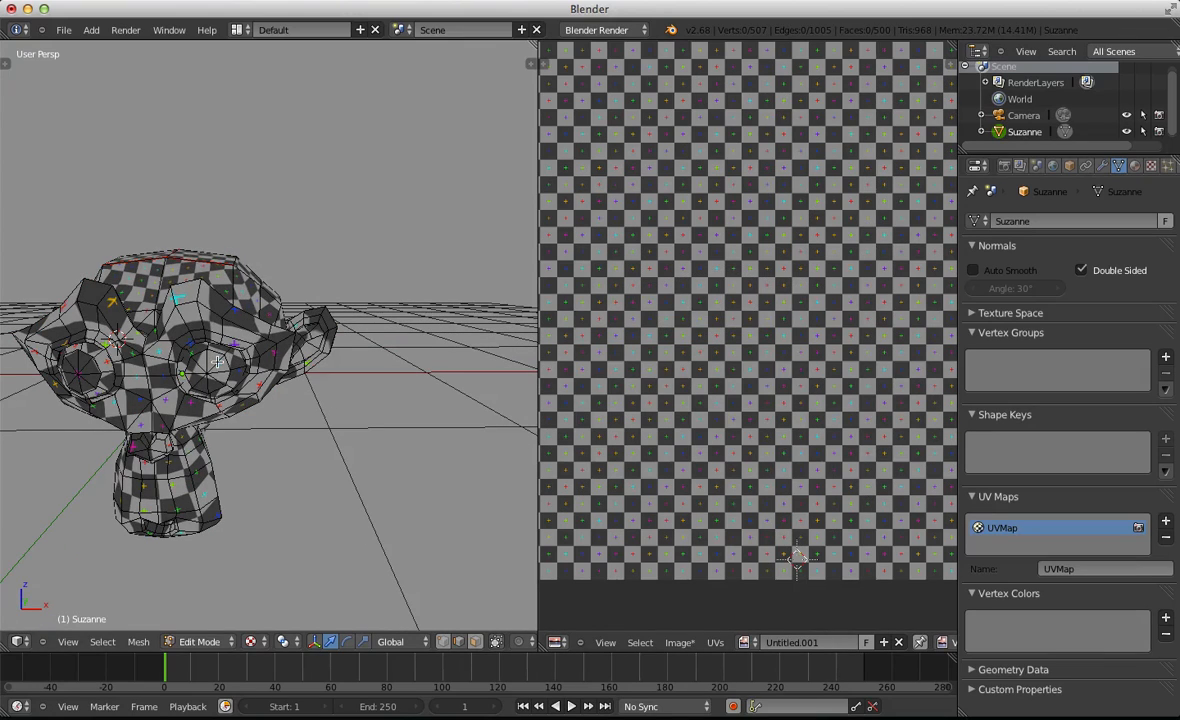
key("l")
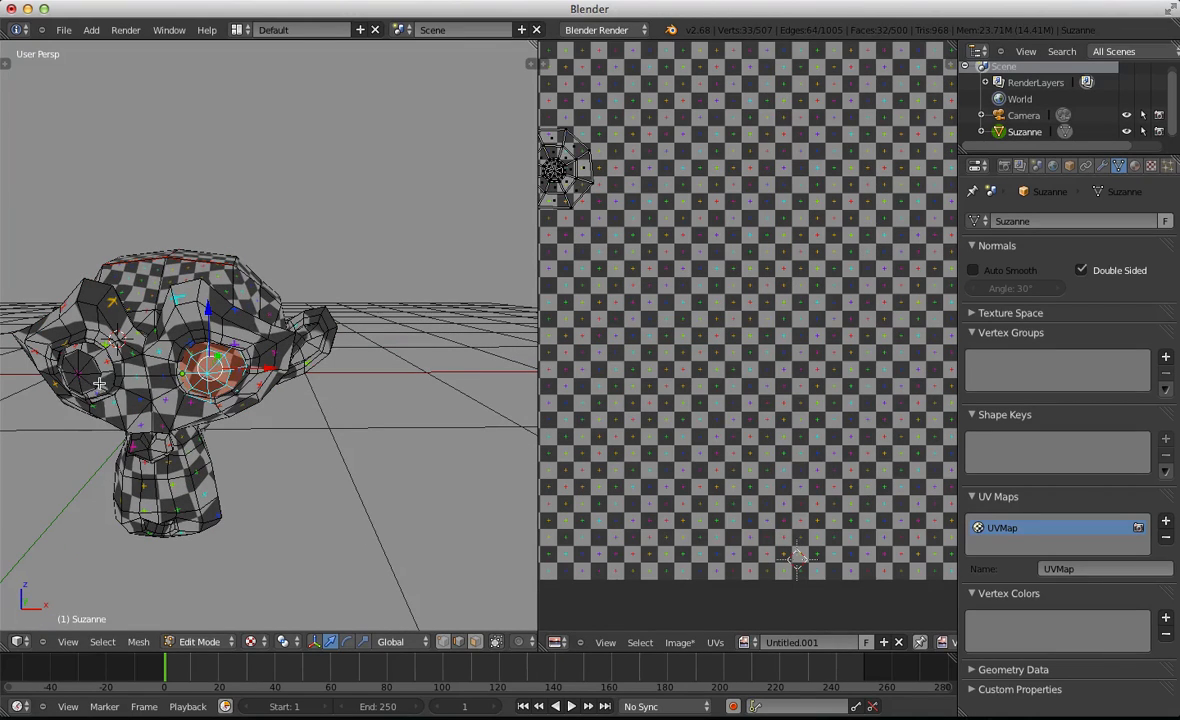
key("l")
key("a")
Switch the mesh to face selection and select the linked head faces bounded by the ear seams
middle_click_drag(385, 345, 299, 413)
key("ctrl+Tab")
left_click(190, 454)
scroll(190, 454, "down", 3)
scroll(299, 413, "up", 3)
key("l")
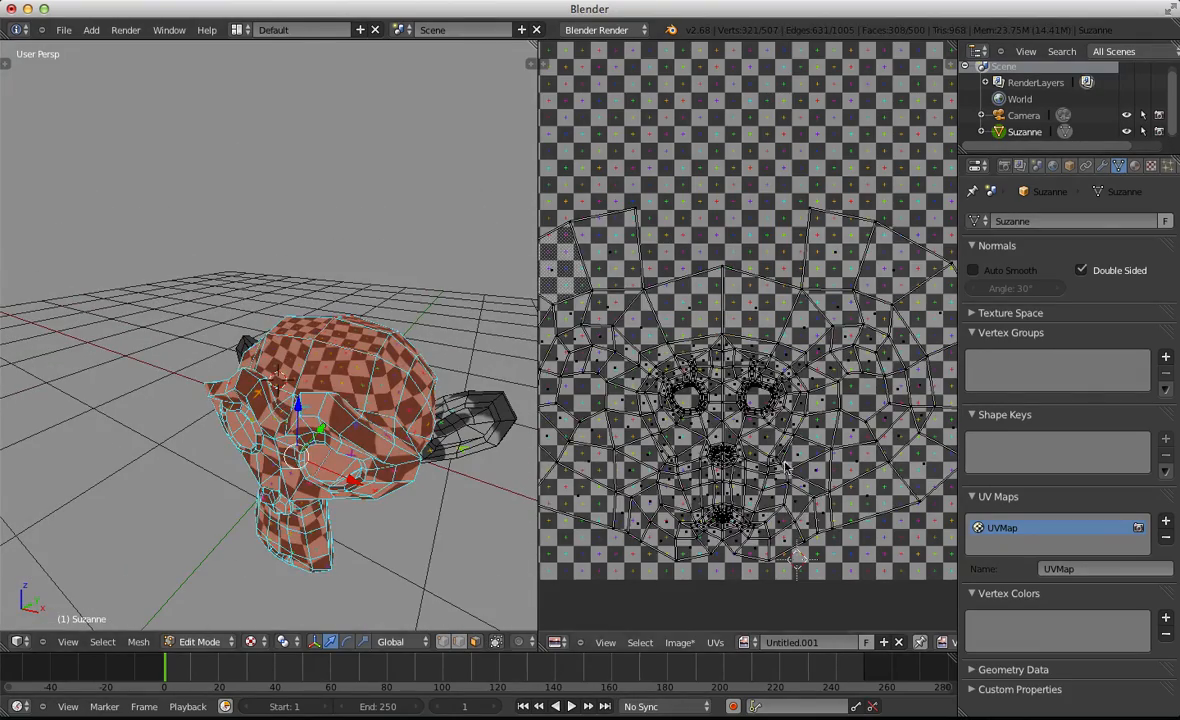
Select the central face portion of the head's UV island, around the eyes, nose and mouth
scroll(785, 468, "up", 2)
scroll(713, 441, "down", 1)
middle_click_drag(713, 441, 727, 302)
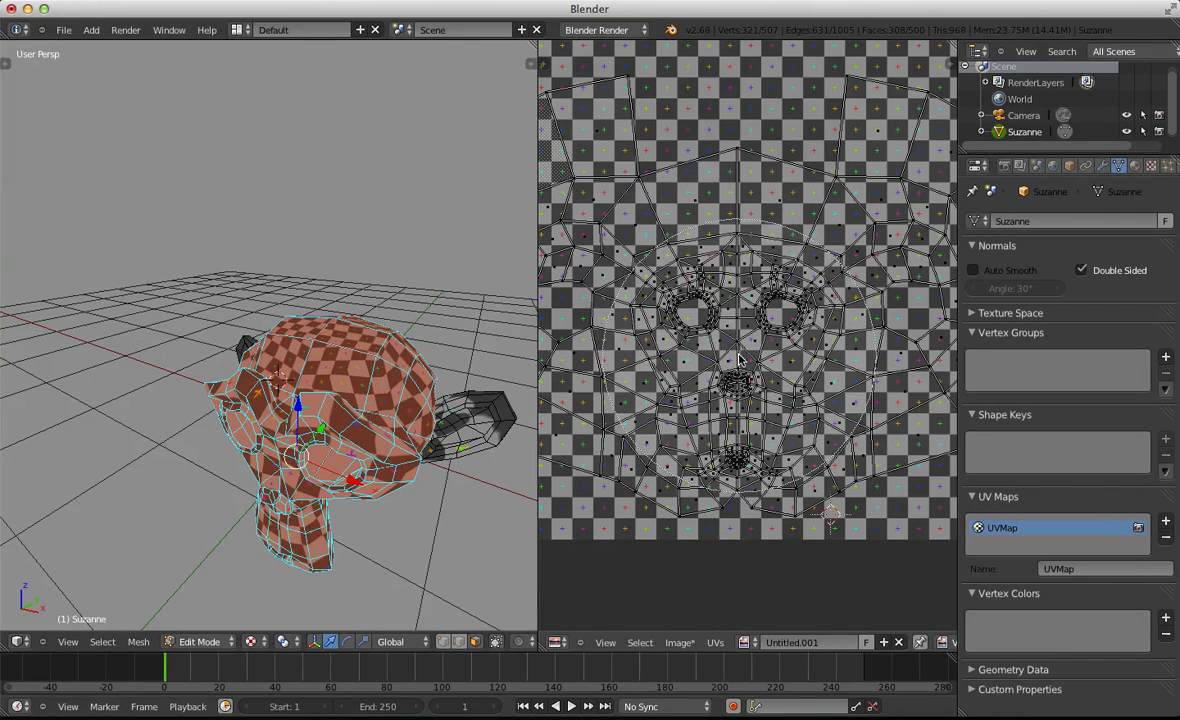
key("l")
scroll(740, 360, "down", 2)
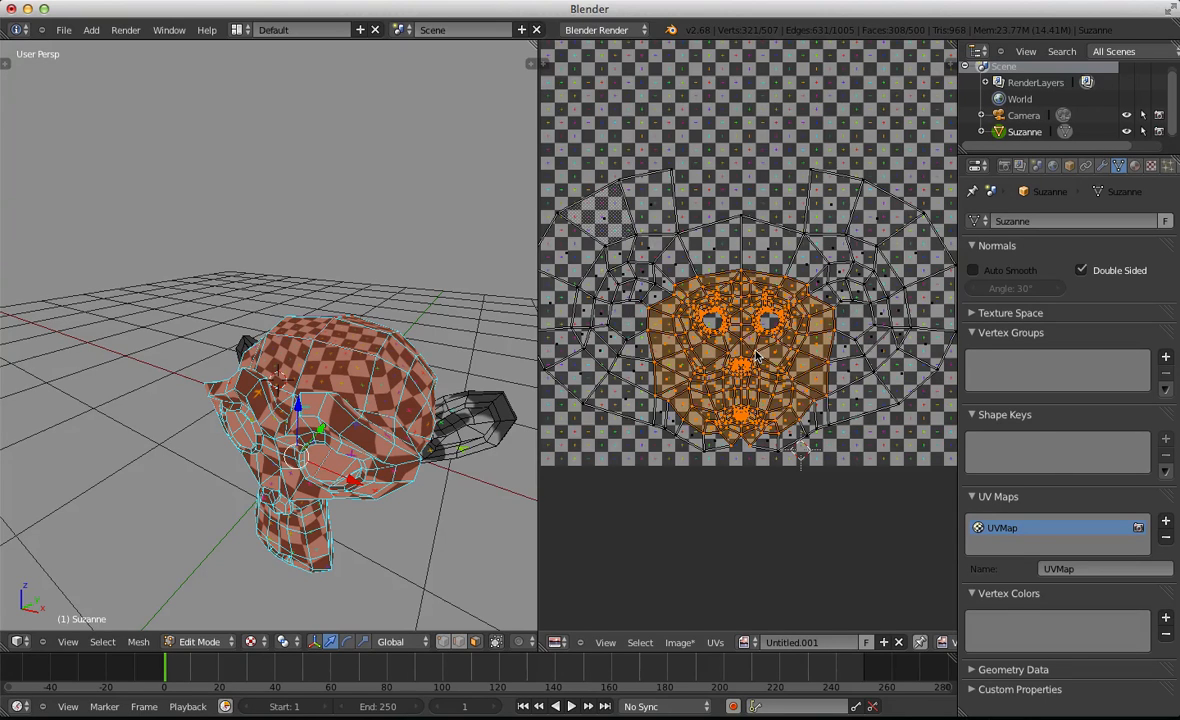
scroll(757, 357, "down", 1)
scroll(769, 350, "up", 2)
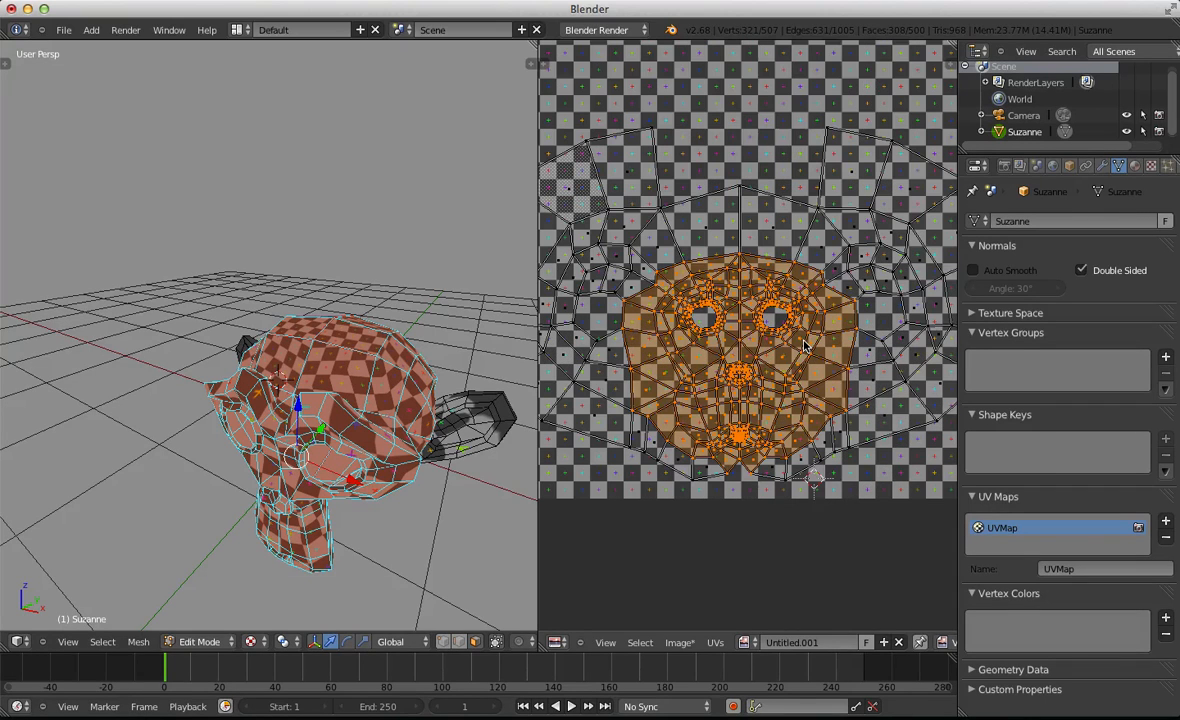
key("s")
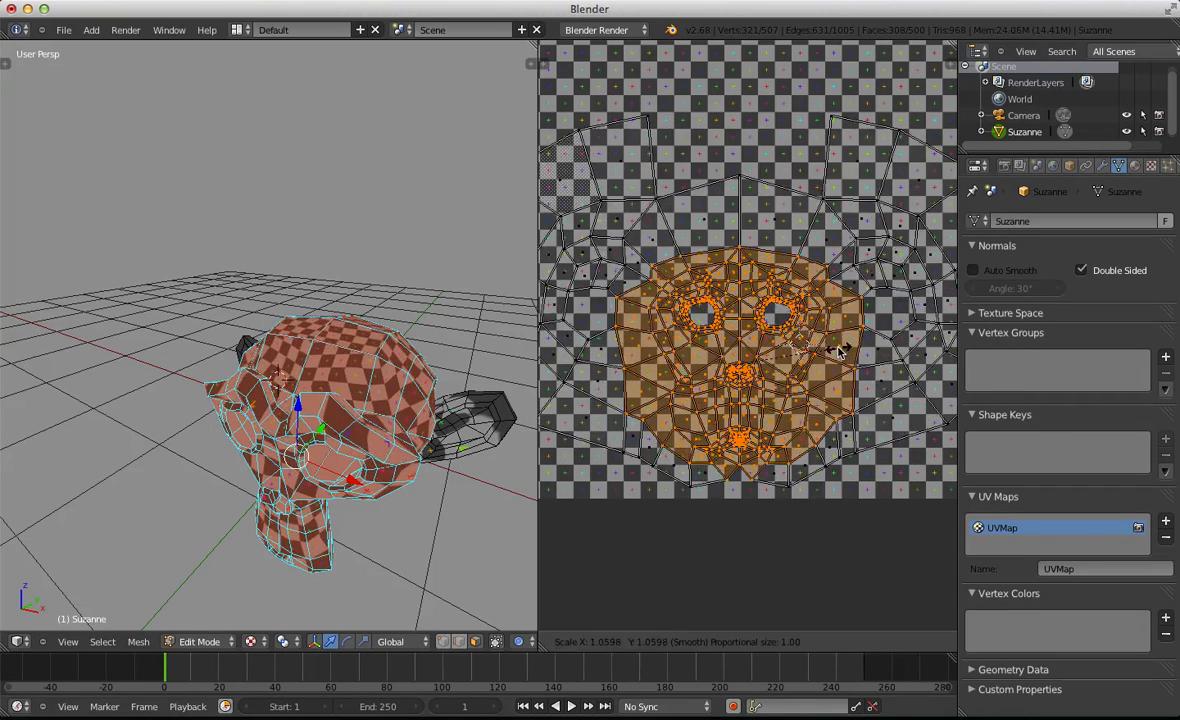
scroll(825, 352, "down", 8)
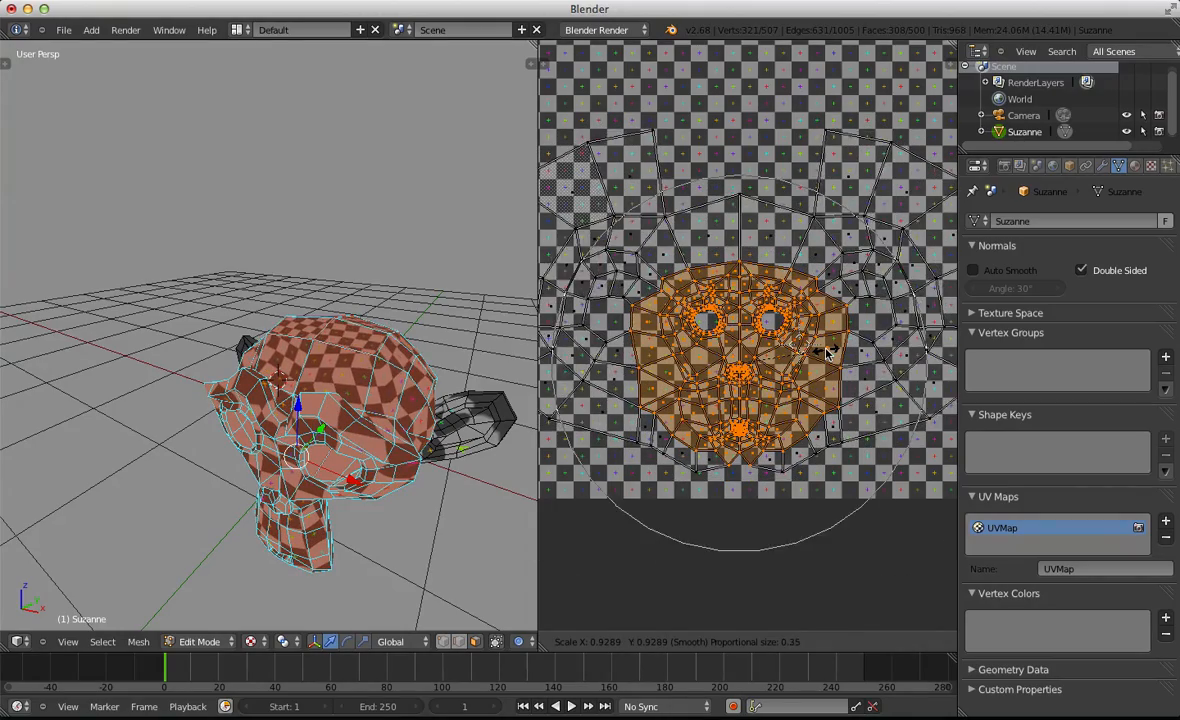
scroll(825, 352, "up", 9)
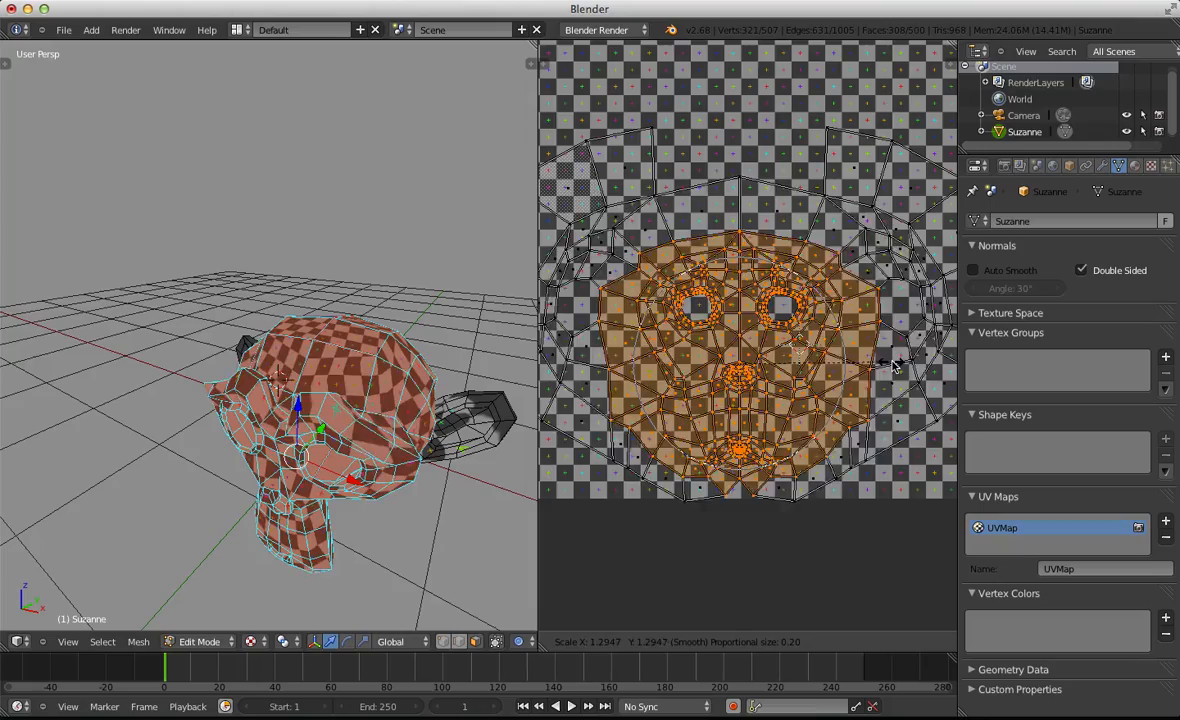
scroll(918, 372, "down", 3)
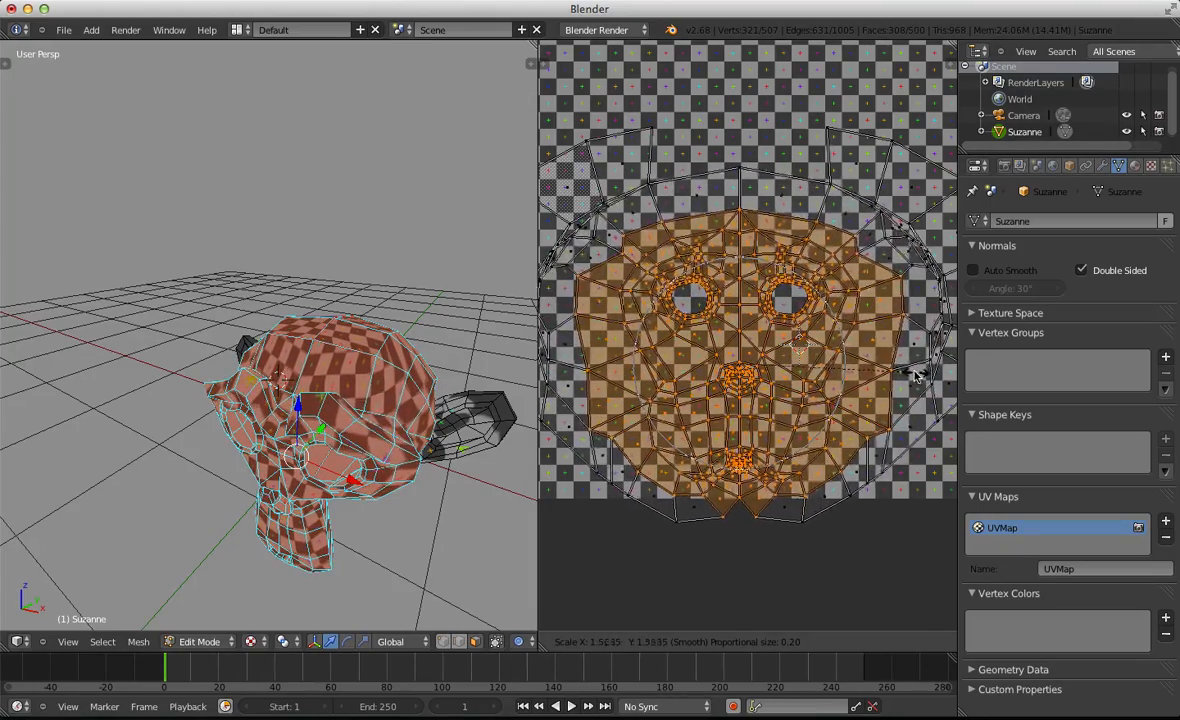
right_click(917, 371)
Enlarge the selected face UVs slightly using smooth proportional editing
scroll(782, 369, "down", 2)
key("g")
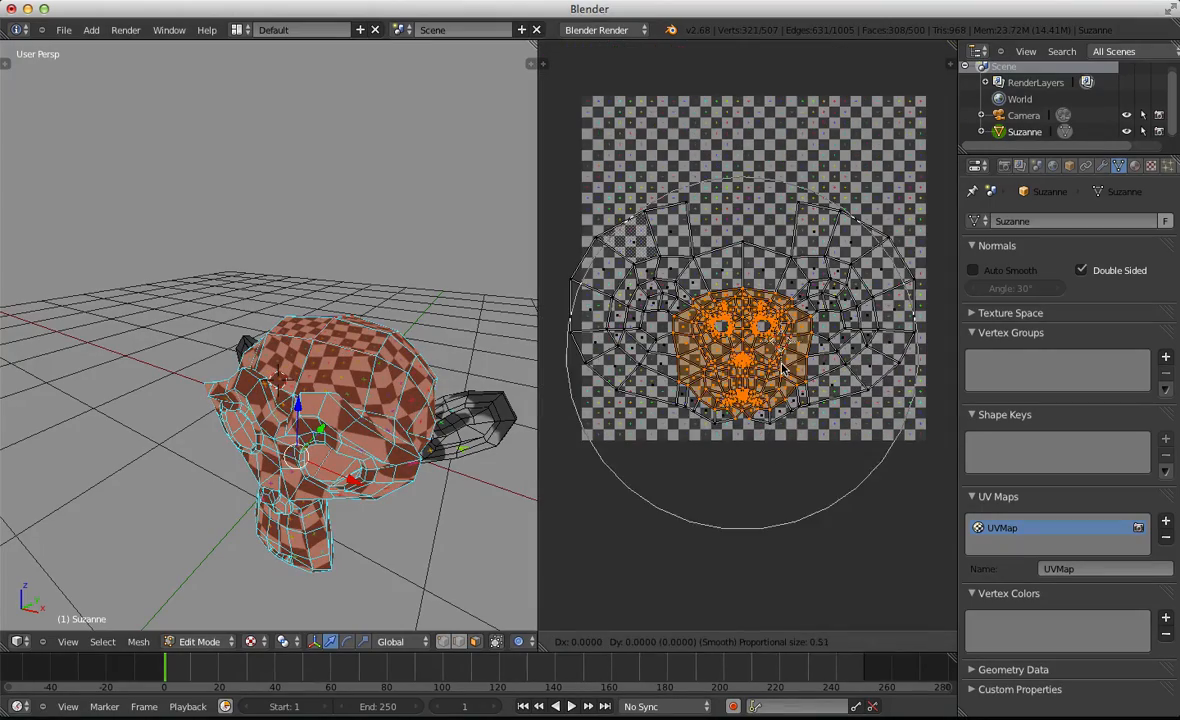
right_click(781, 365)
key("s")
left_click(833, 387)
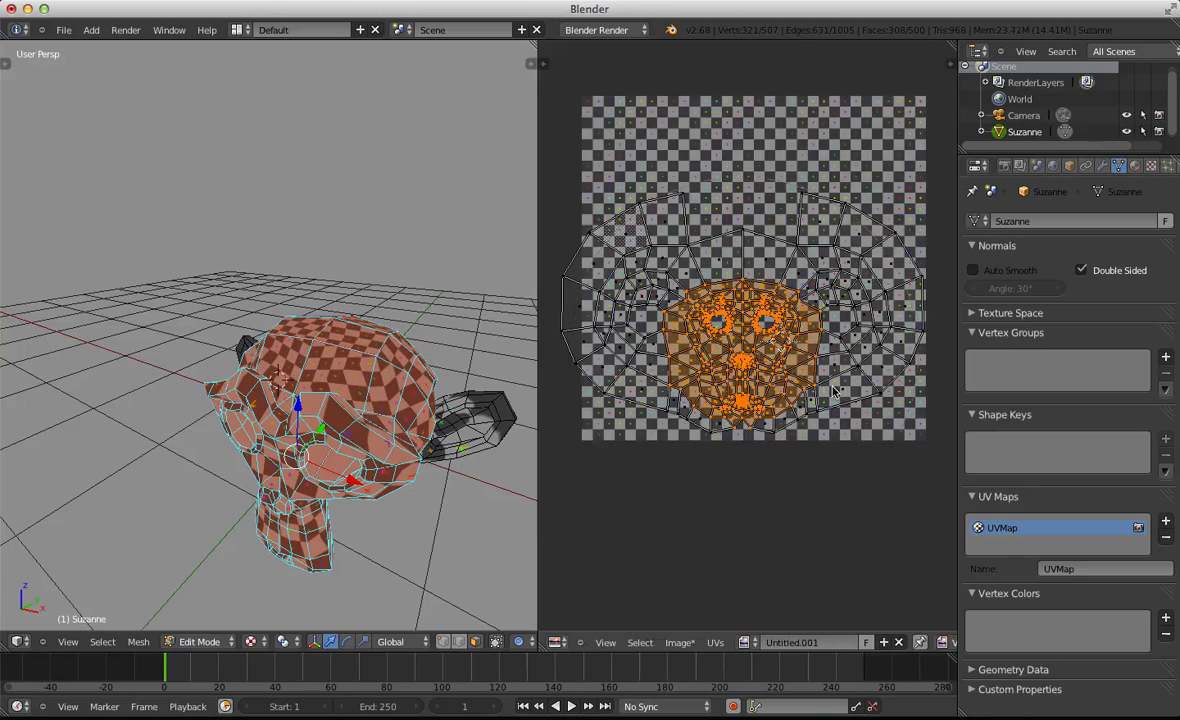
Select only the UVs at the top of the nose and scale them to about 1.16 with smooth proportional falloff
key("a")
scroll(785, 373, "up", 5)
scroll(731, 391, "down", 2)
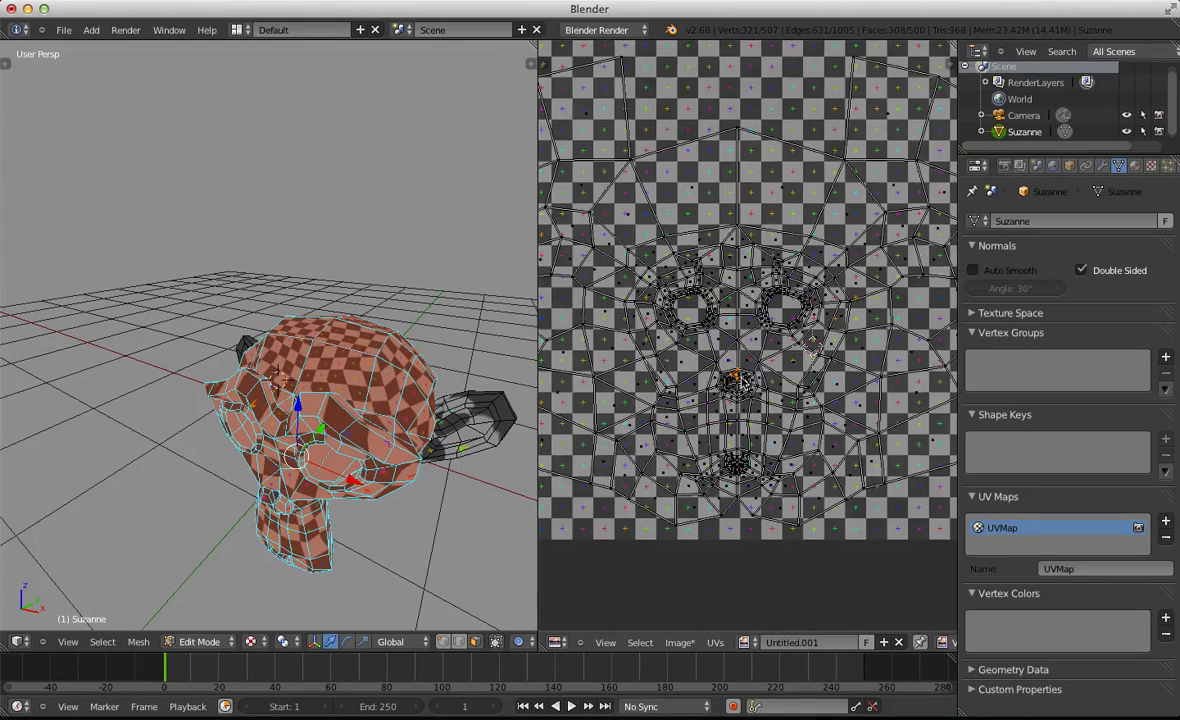
scroll(758, 365, "up", 3)
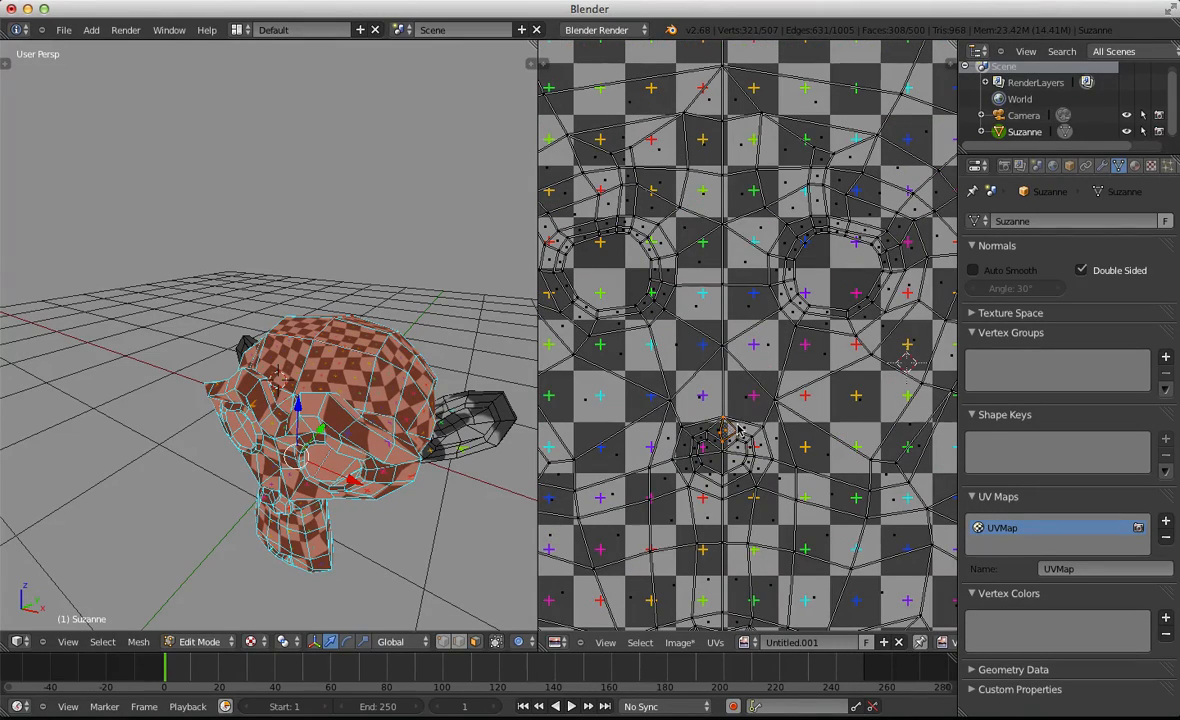
key("ctrl+Tab")
left_click(731, 401)
scroll(731, 416, "down", 7)
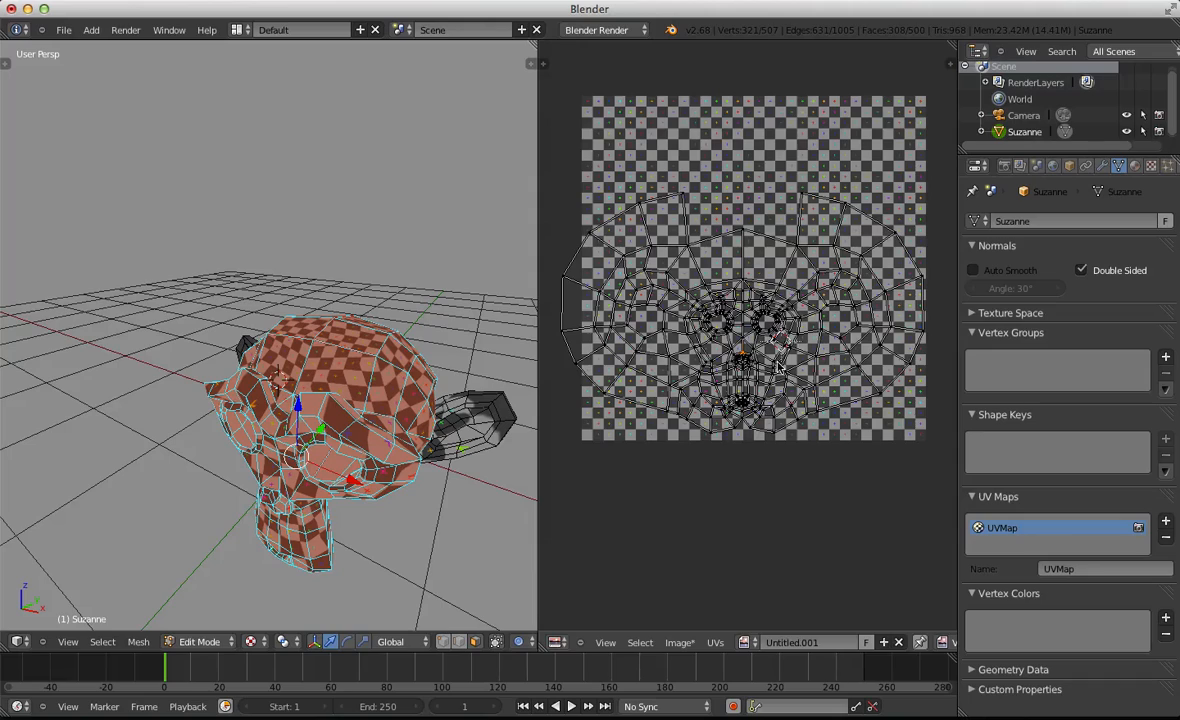
key("s")
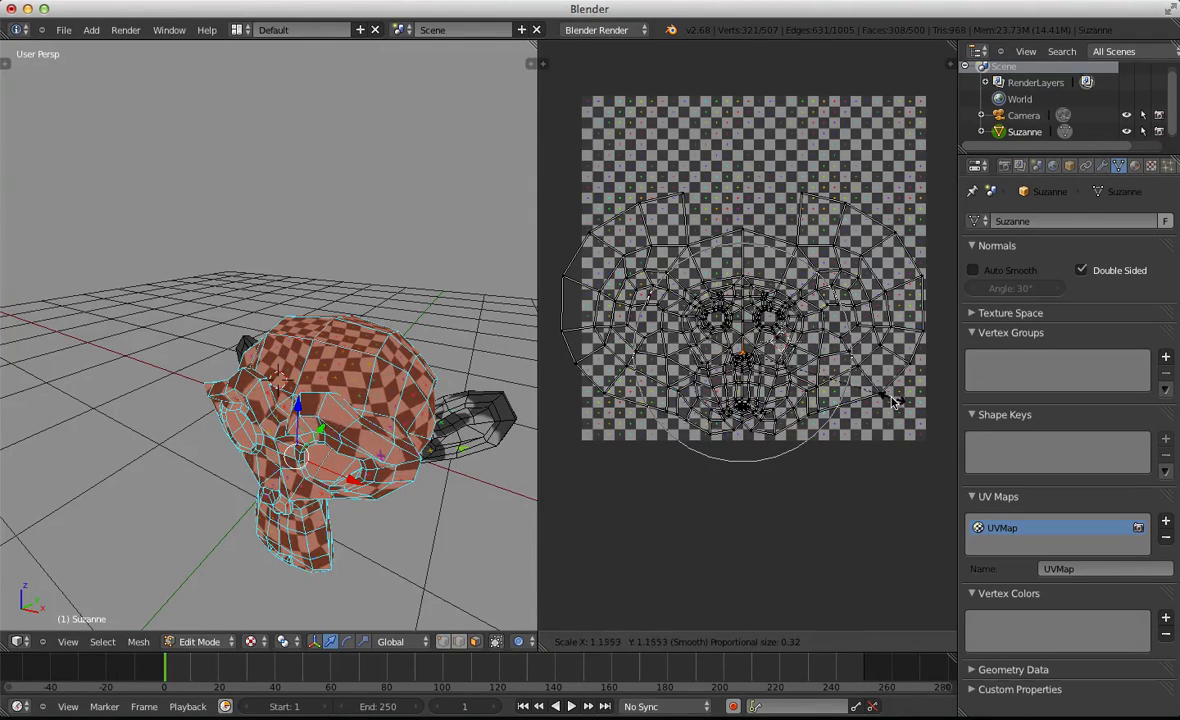
left_click(891, 398)
Select the faces on the back of the head with all their UVs, and extend the mesh selection to linked faces
key("a")
middle_click_drag(335, 502, 158, 401)
key("l")
key("b")
left_click_drag(158, 401, 274, 466)
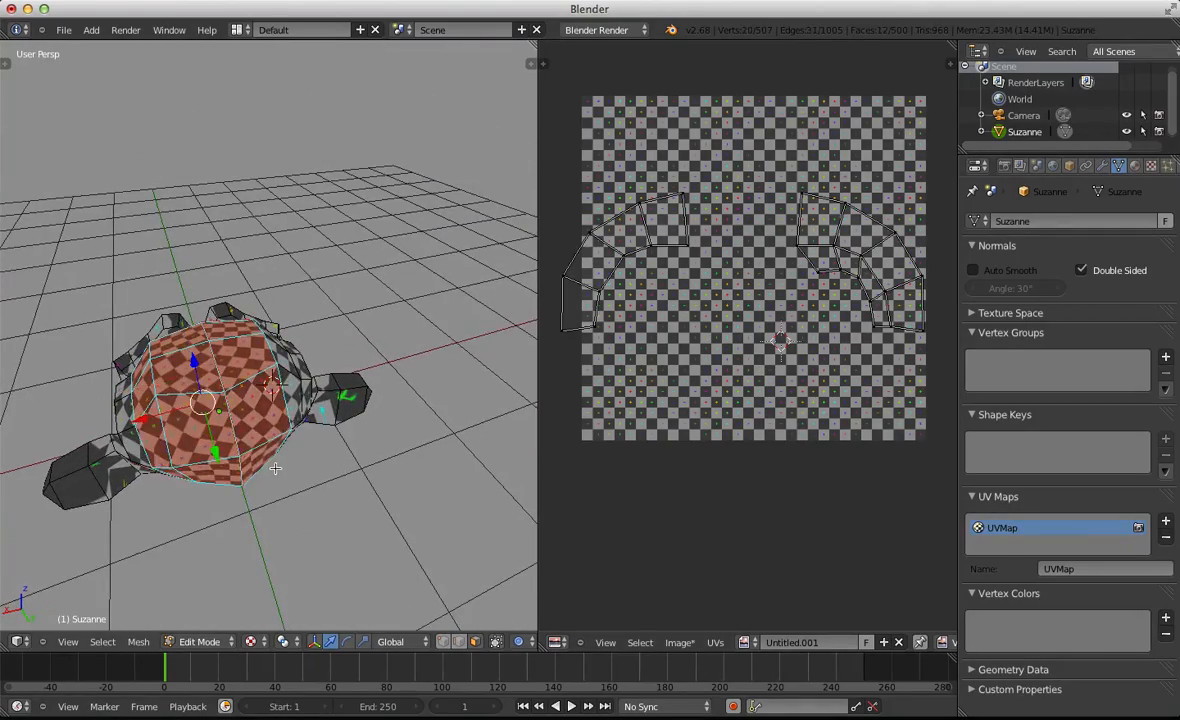
middle_click_drag(274, 466, 192, 341)
key("b")
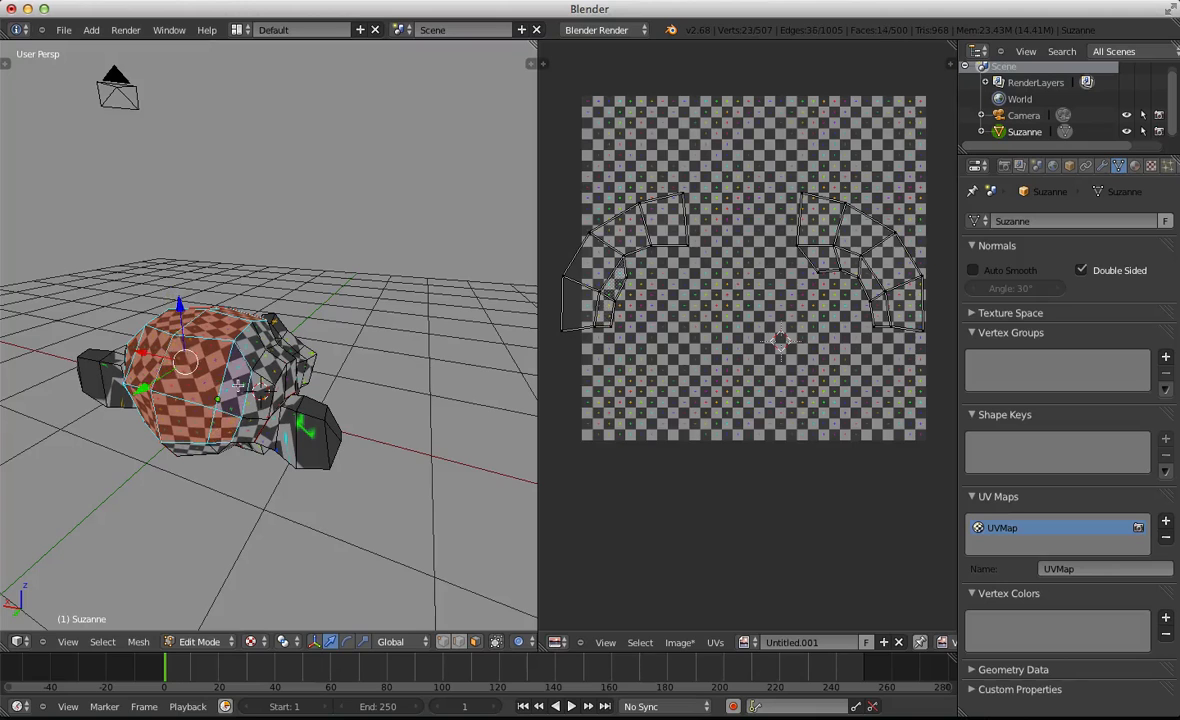
middle_click_drag(270, 336, 270, 352)
key("a")
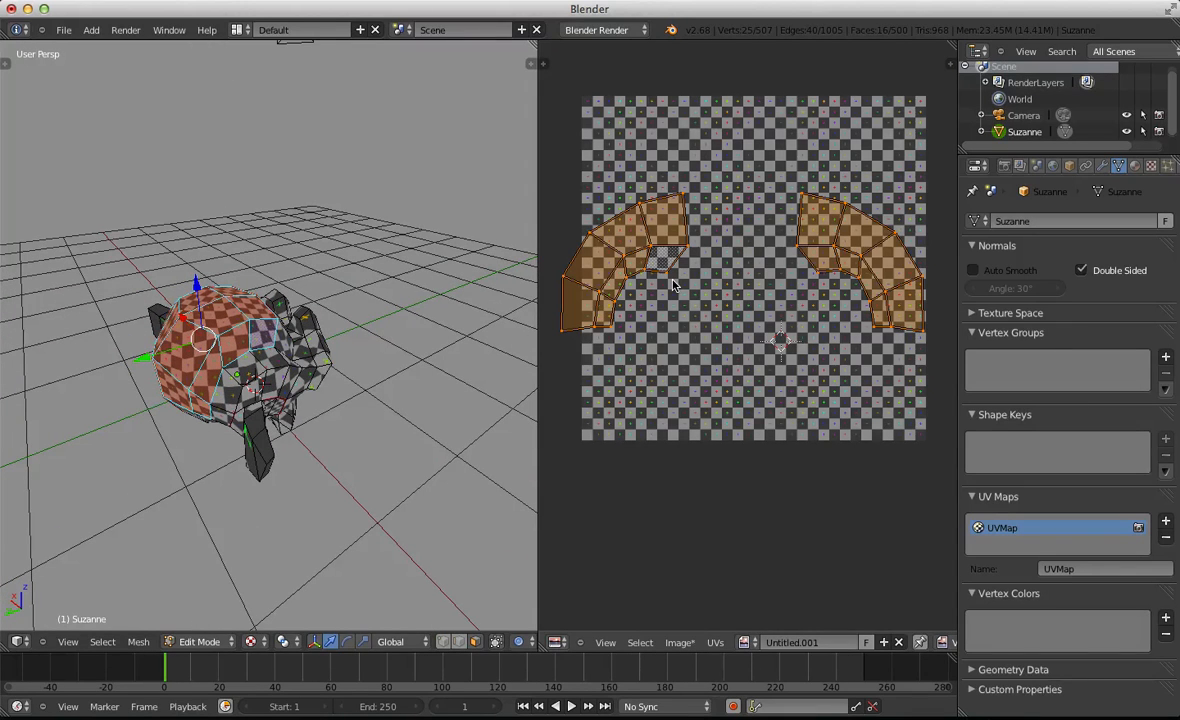
key("ctrl+l")
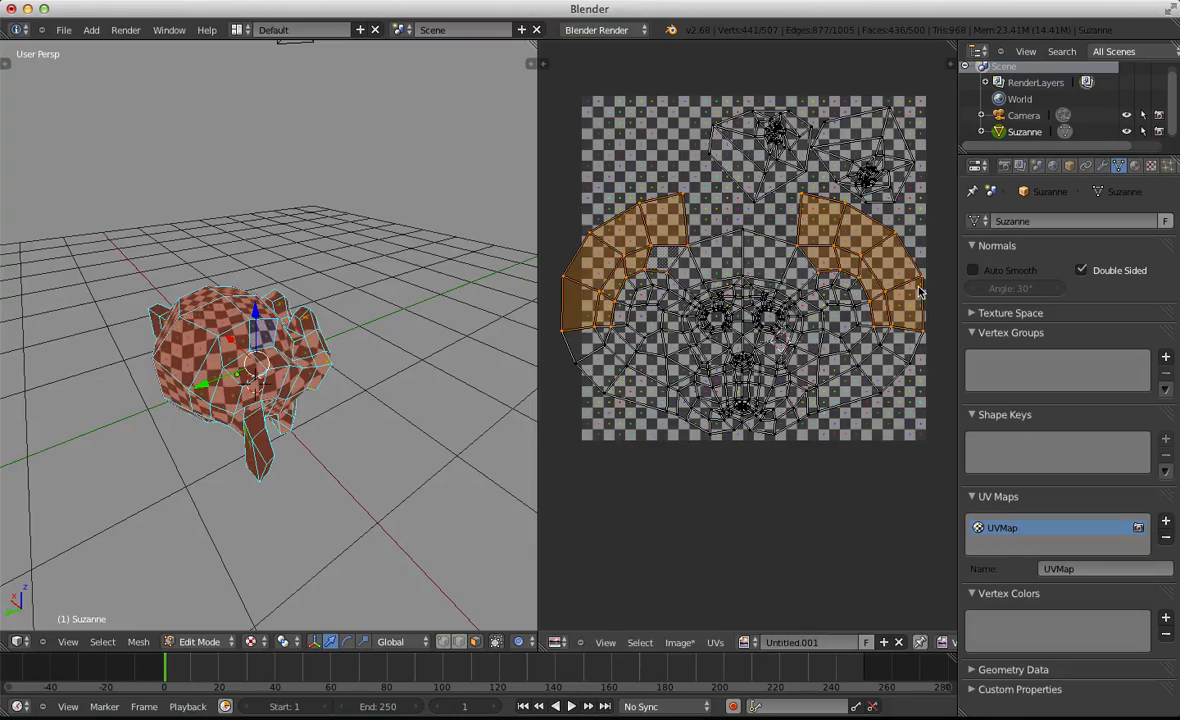
Deselect the mesh and examine the checker pattern on the side of the head and inside the ear
middle_click_drag(249, 352, 408, 479)
middle_click_drag(338, 508, 172, 440)
key("a")
scroll(423, 454, "up", 3)
scroll(418, 454, "down", 4)
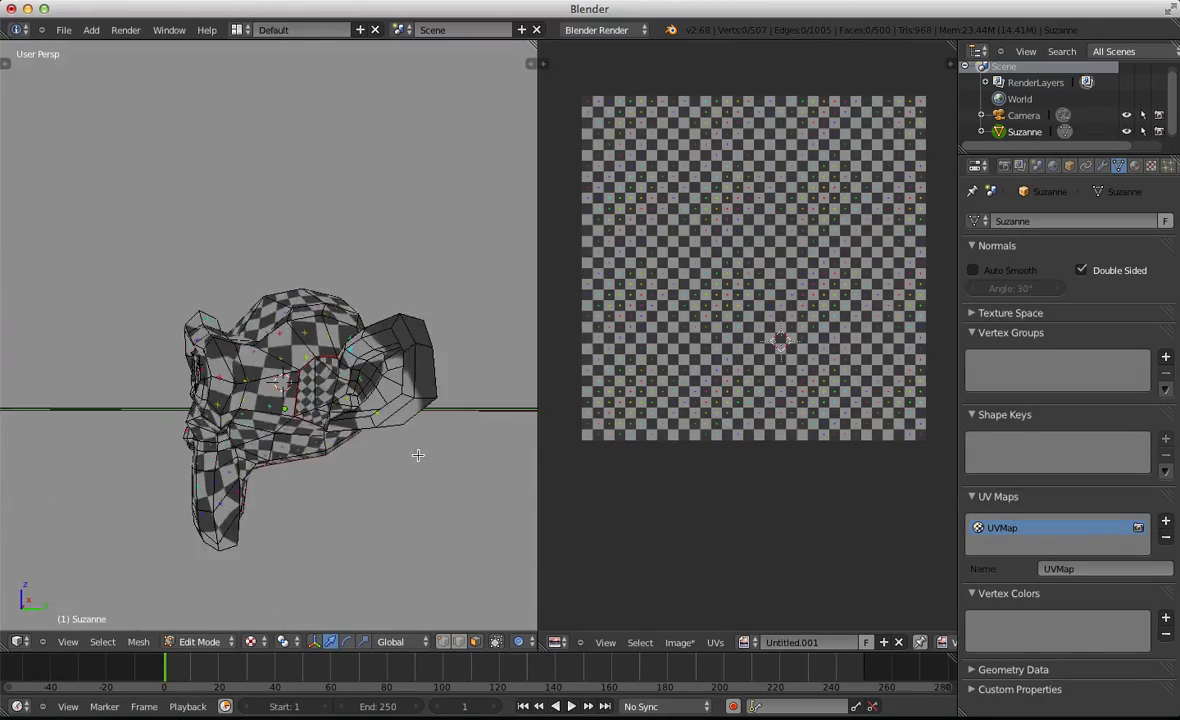
middle_click_drag(418, 454, 369, 181)
scroll(319, 439, "up", 4)
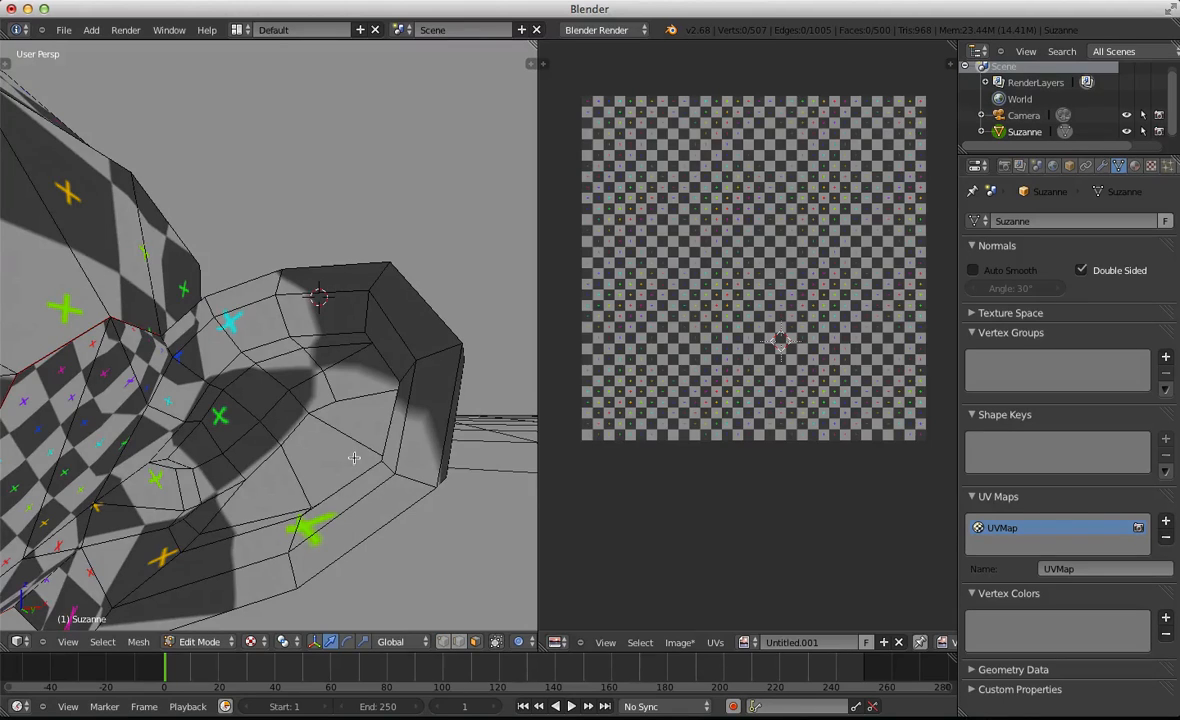
scroll(354, 457, "down", 3)
middle_click_drag(225, 406, 186, 451)
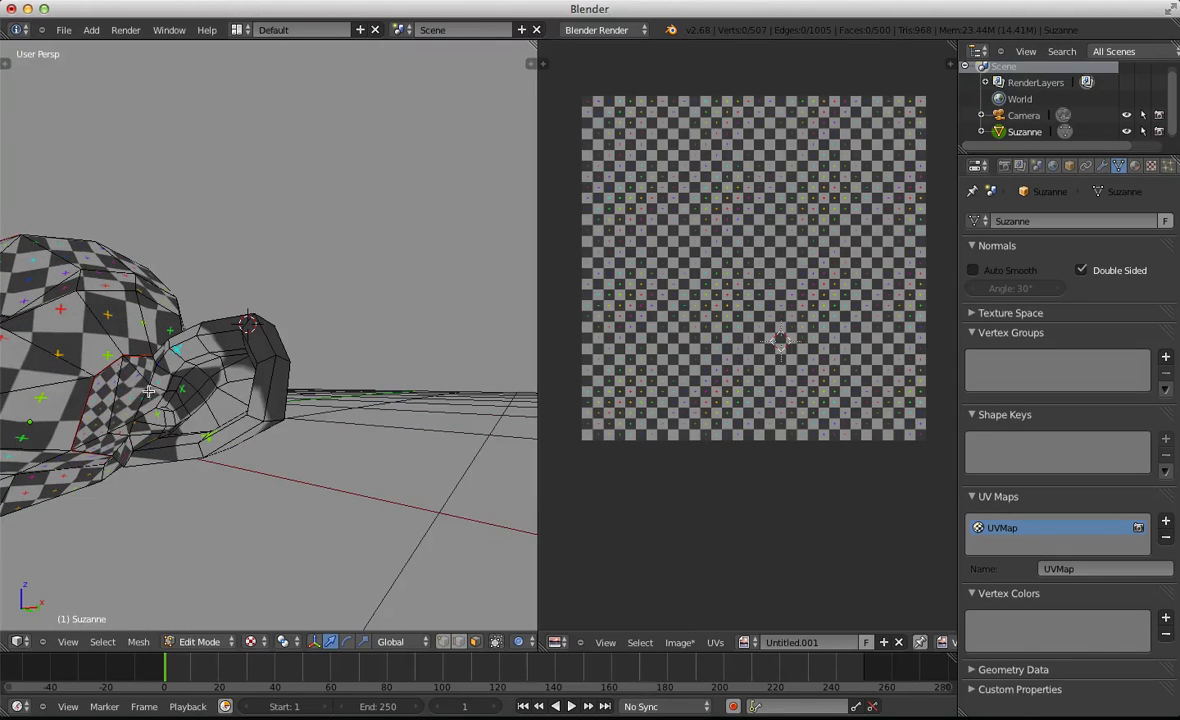
Select the linked ear faces and all UVs of the ear island to examine its dense center
key("l")
scroll(820, 103, "up", 4)
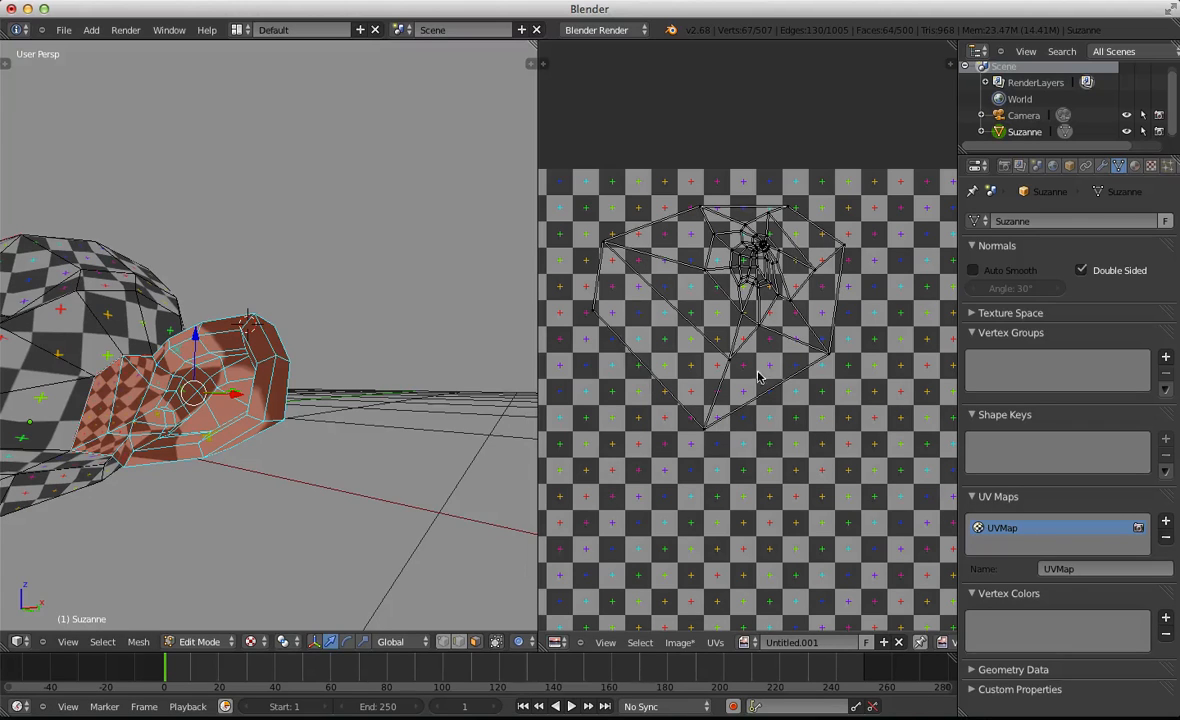
key("a")
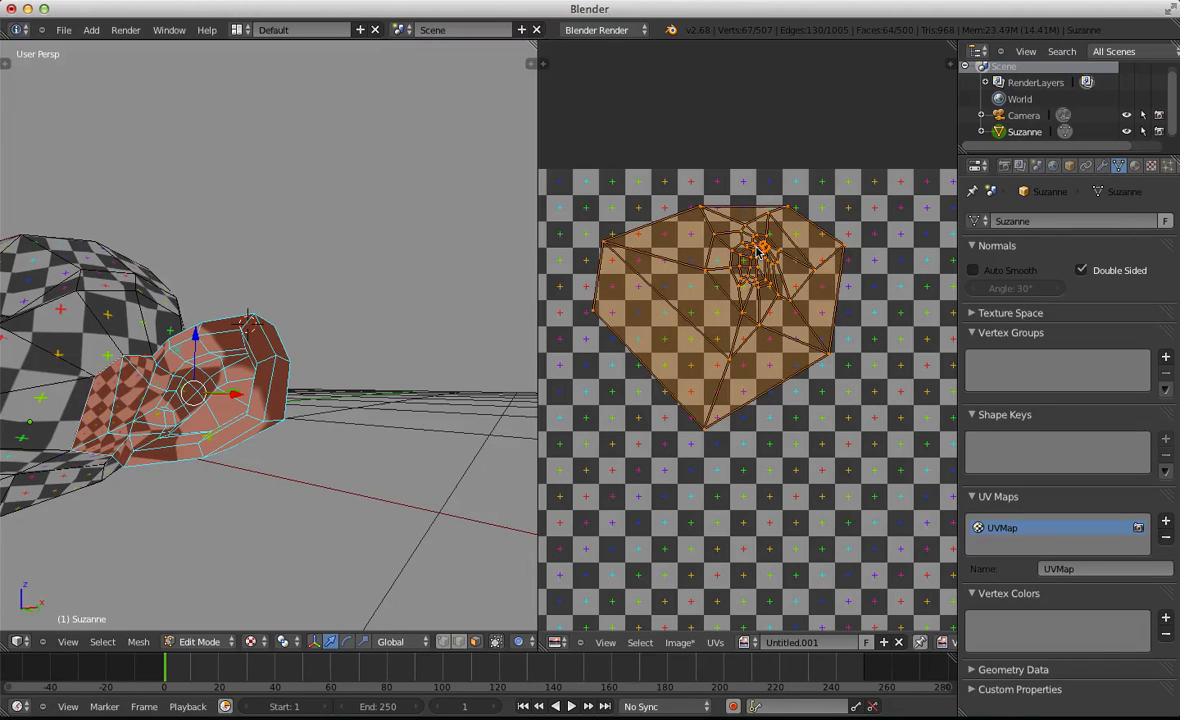
Switch to edge selection and mark the edges running along the back of the ear as a seam
key("ctrl+Tab")
left_click(276, 351)
key("a")
scroll(272, 354, "down", 4)
middle_click_drag(268, 358, 341, 414)
scroll(271, 426, "up", 2)
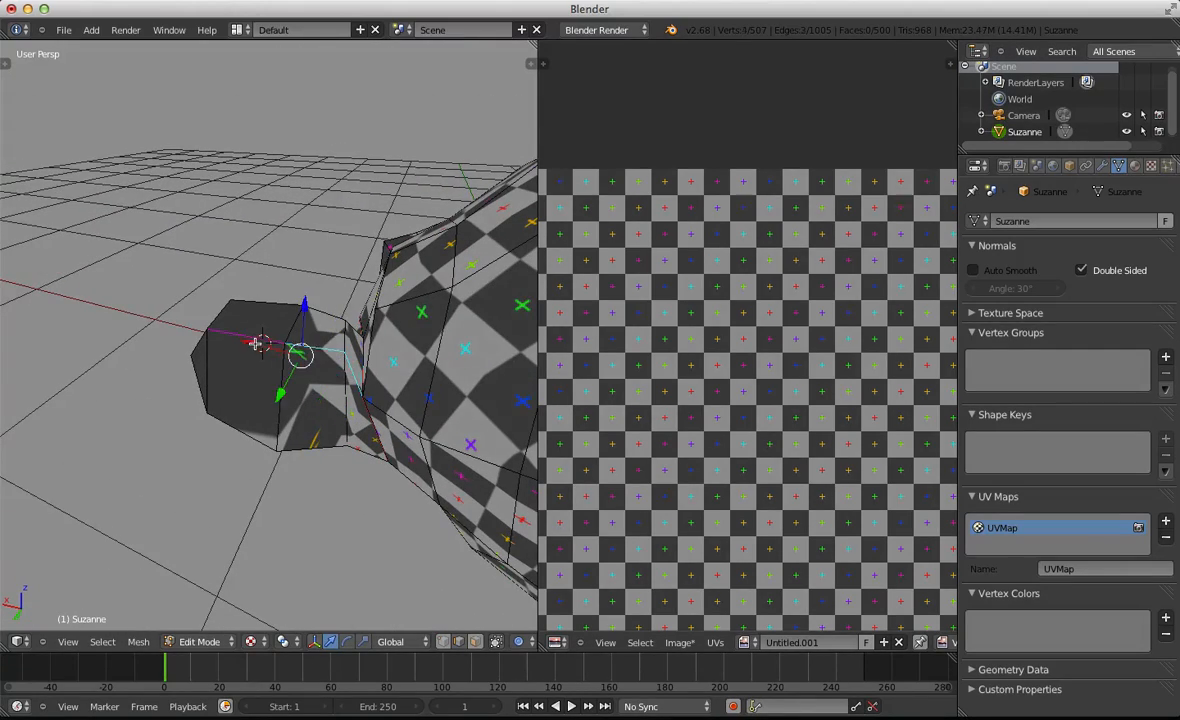
middle_click_drag(257, 343, 193, 400)
key("ctrl+e")
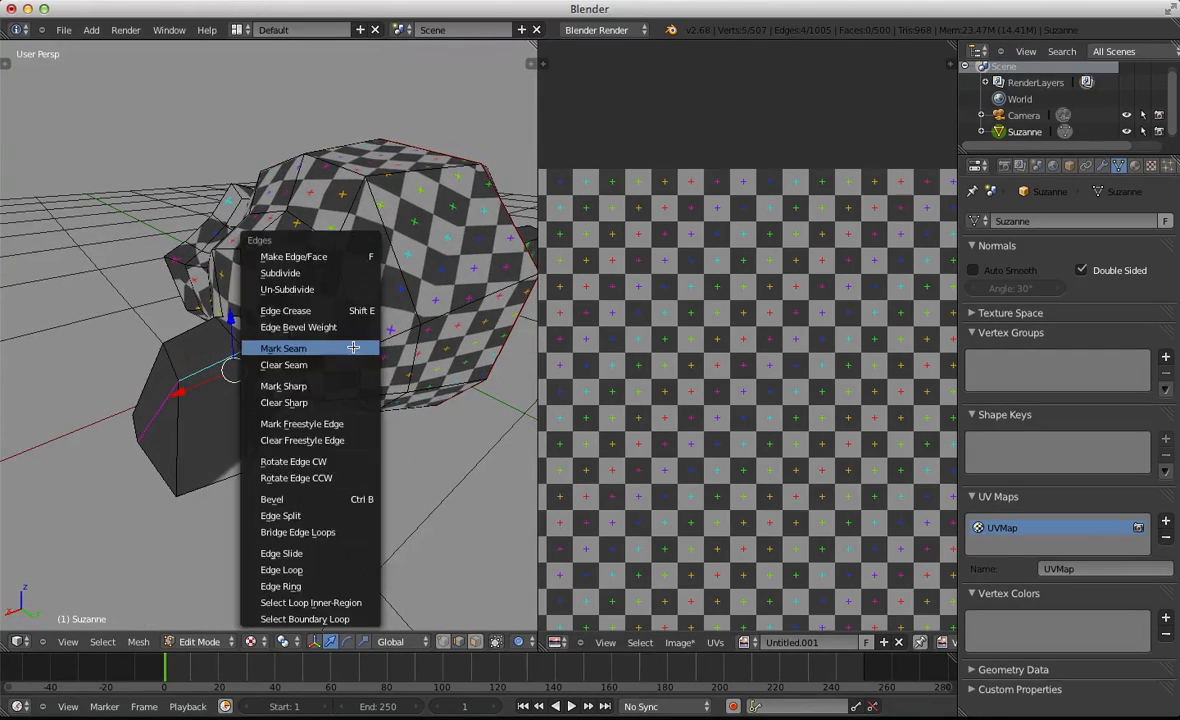
left_click(275, 269)
Return to face selection, select the linked ear faces and unwrap them with the new seam, finishing with the mesh deselected
middle_click_drag(275, 269, 215, 392)
key("ctrl+Tab")
left_click(215, 396)
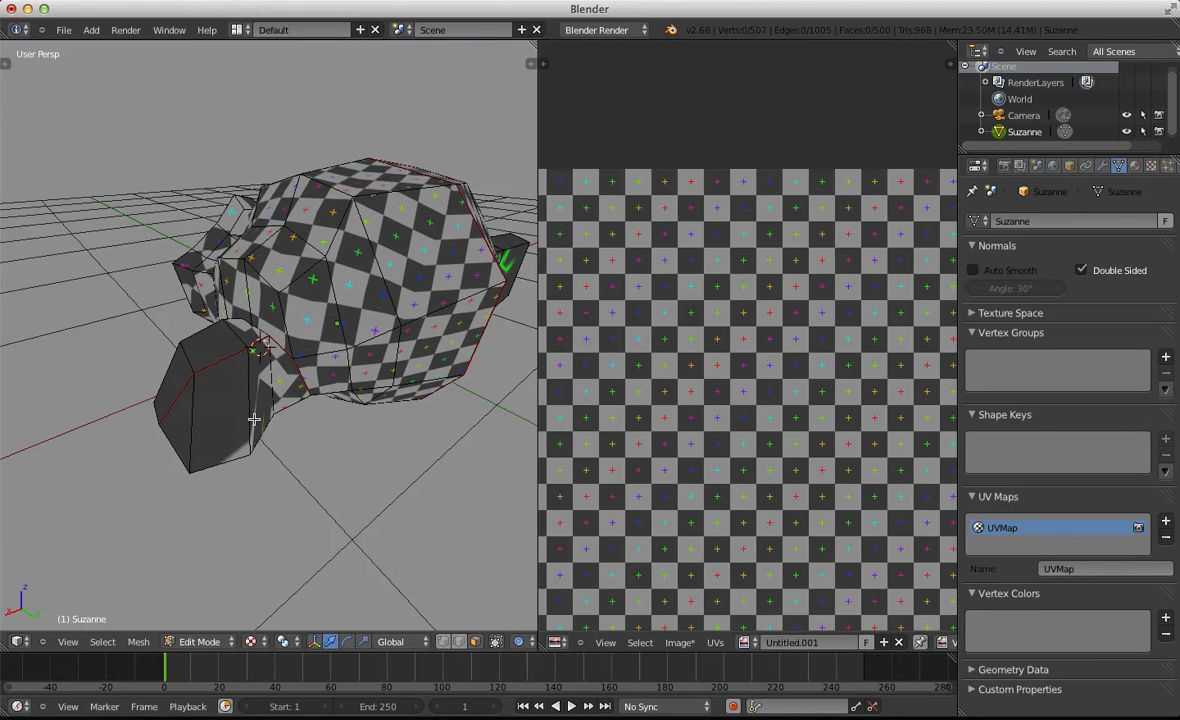
key("l")
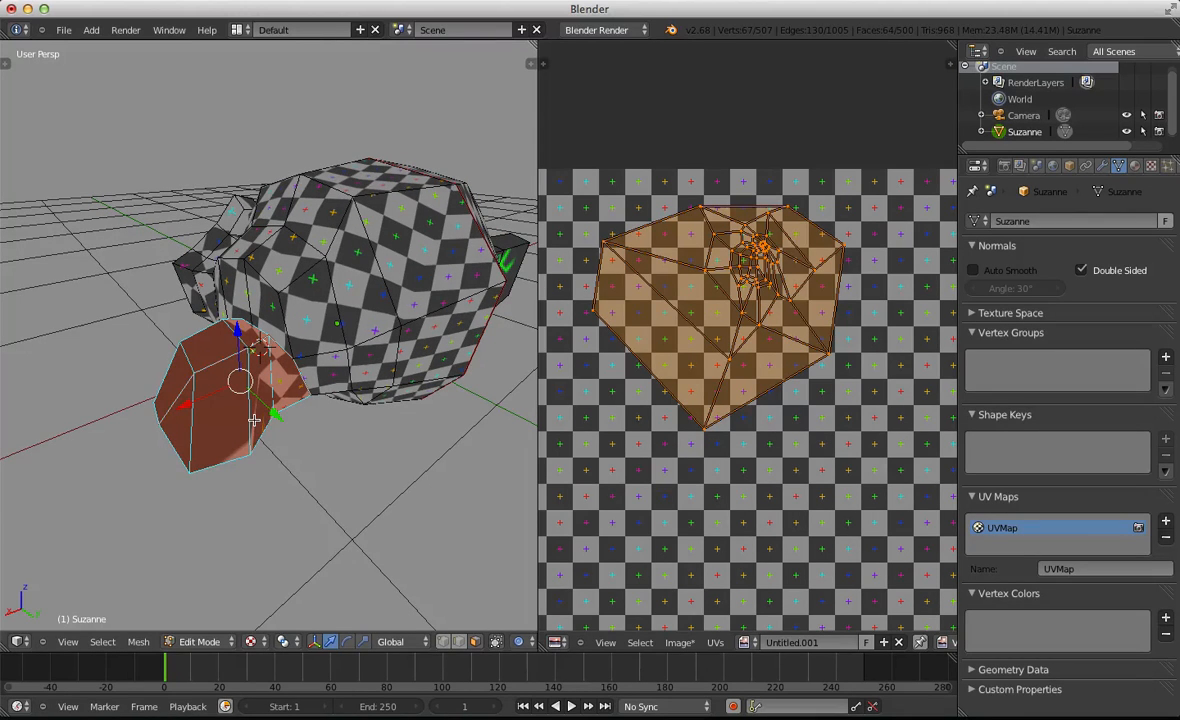
key("u")
left_click(252, 418)
scroll(700, 400, "down", 3)
key("a")
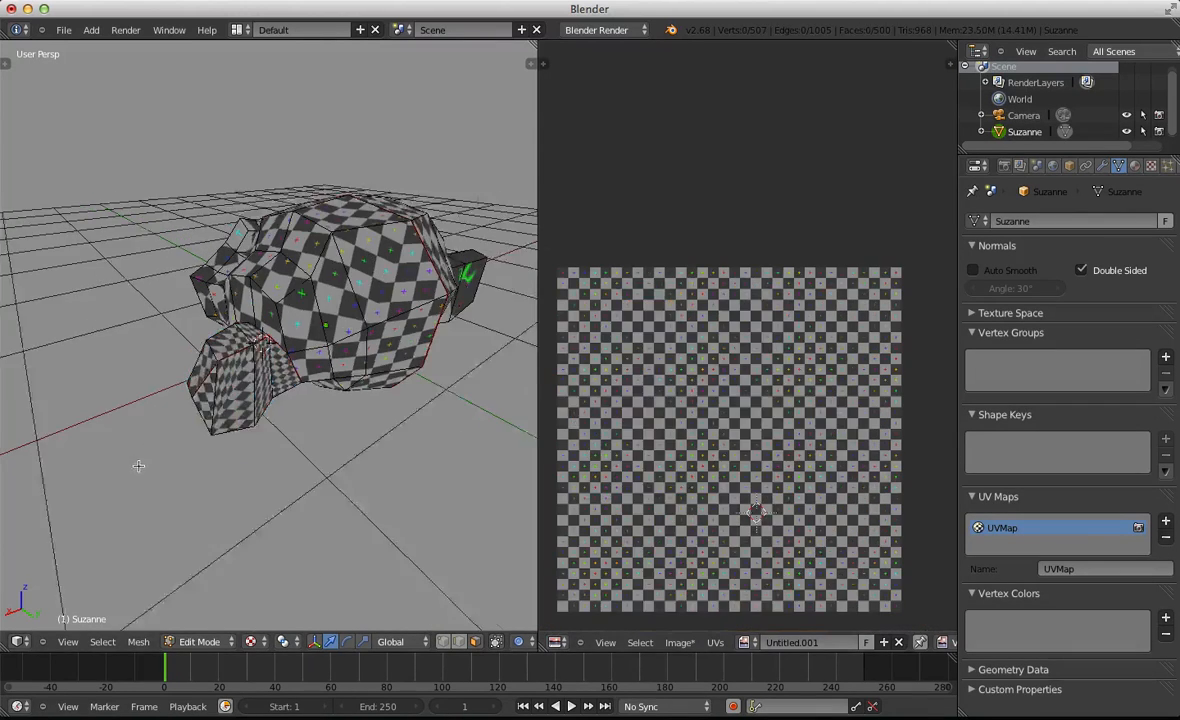
Compare the checker pattern on the newly unwrapped ear with that on the opposite ear
scroll(138, 466, "up", 3)
middle_click_drag(138, 466, 210, 489)
key("l")
key("a")
scroll(392, 369, "up", 3)
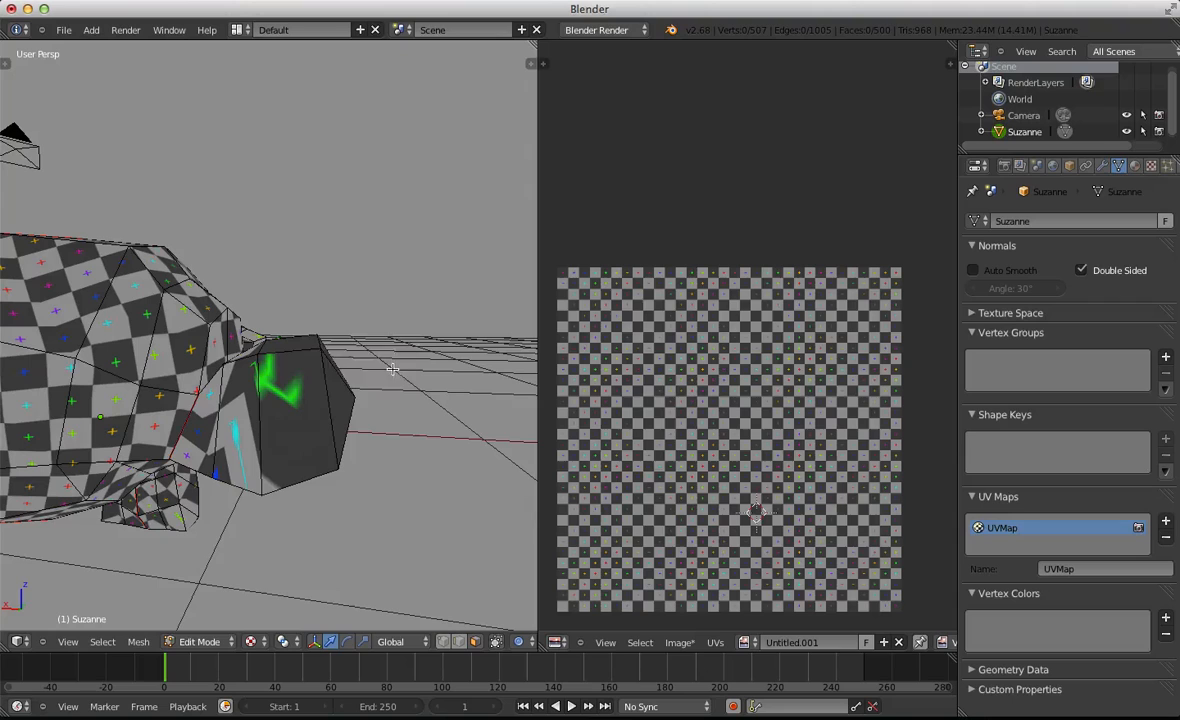
scroll(307, 354, "down", 5)
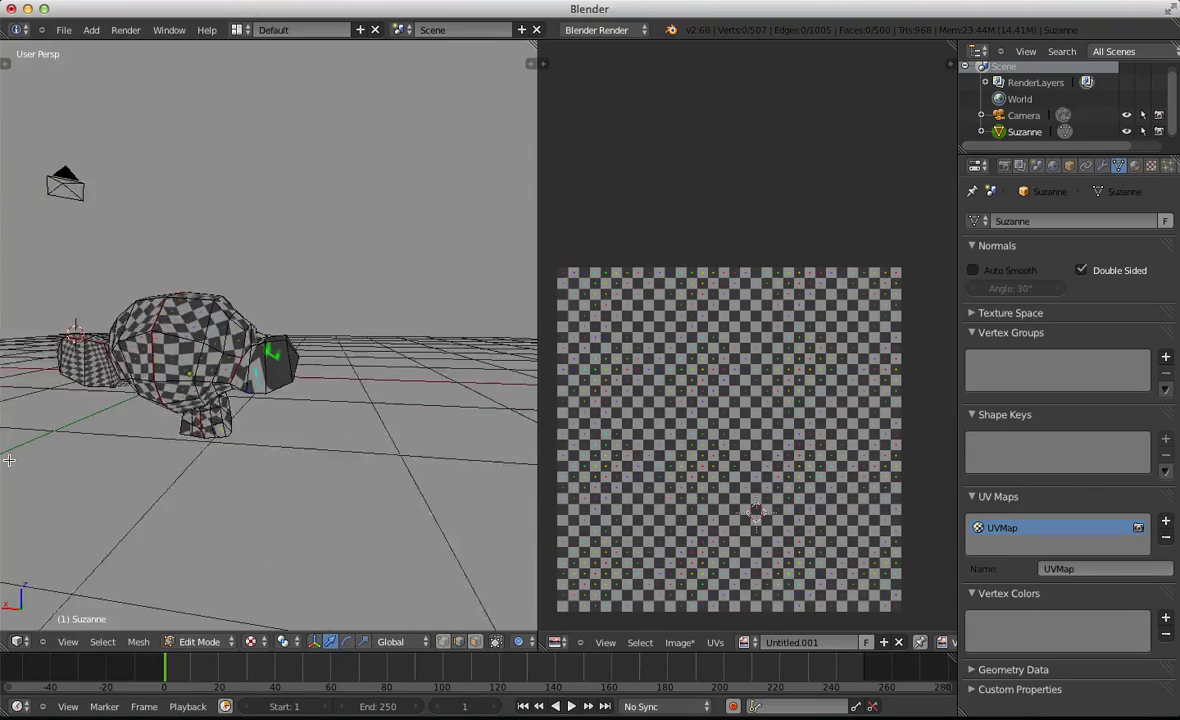
Select the edges running along the back of the opposite ear and mark them as a seam
middle_click_drag(8, 461, 88, 437)
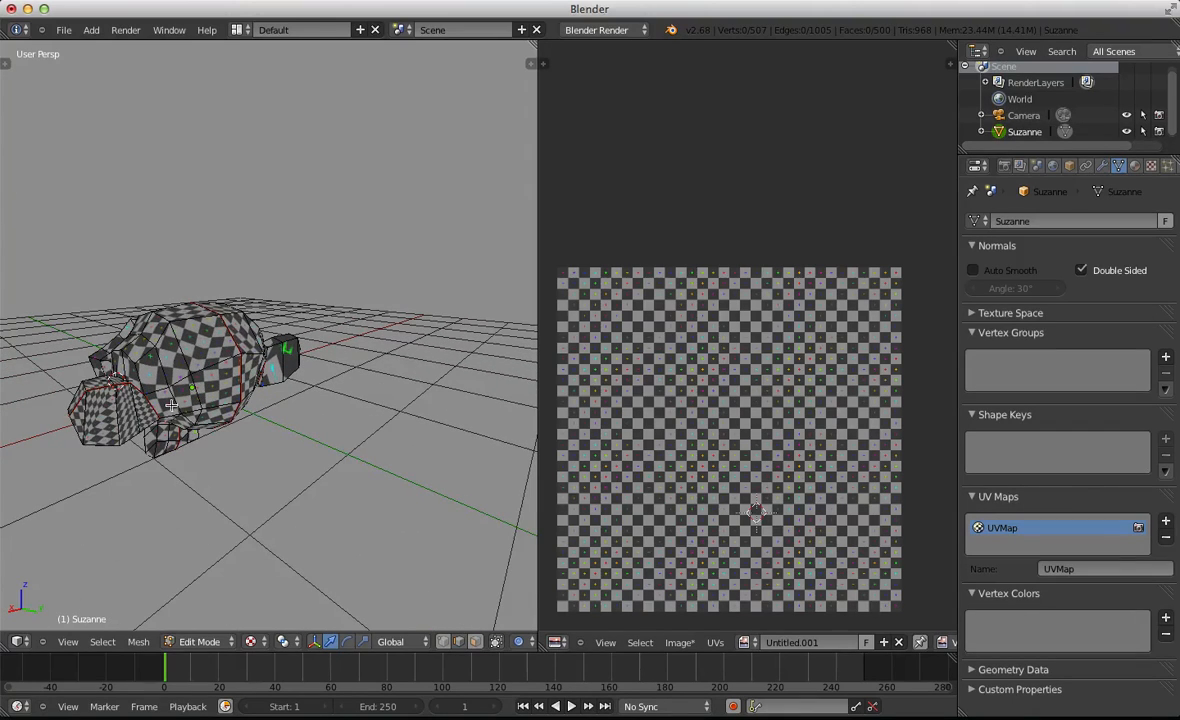
scroll(271, 404, "up", 3)
scroll(255, 385, "down", 1)
scroll(238, 364, "up", 3)
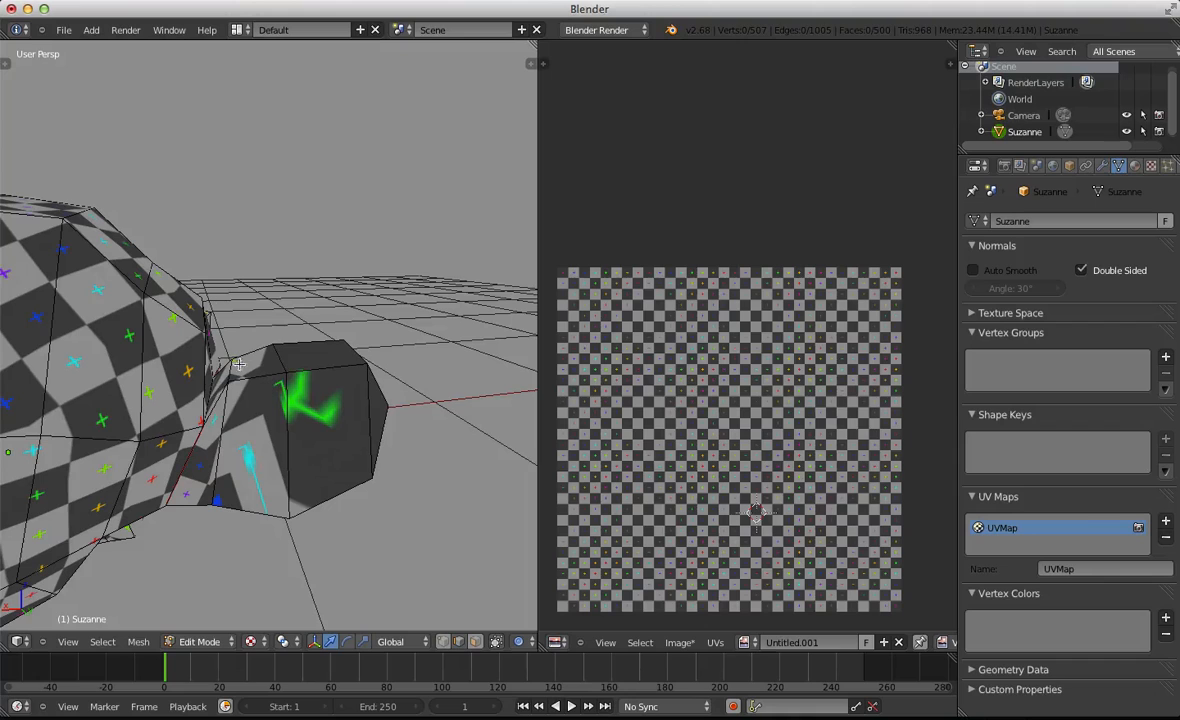
middle_click_drag(554, 453, 513, 461)
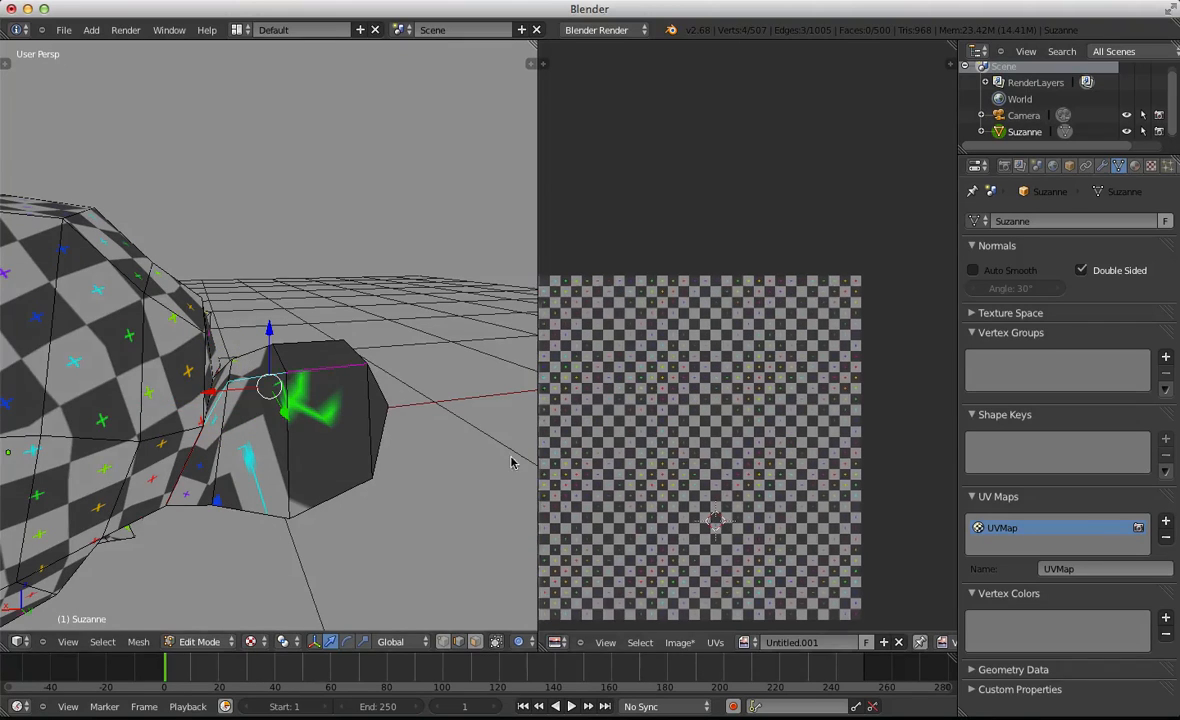
middle_click_drag(370, 430, 231, 347)
right_click(272, 405, "shift")
key("ctrl+e")
left_click(272, 404)
Select the linked head and ear faces, unwrap them with the new seam, and deselect the mesh
key("a")
key("u")
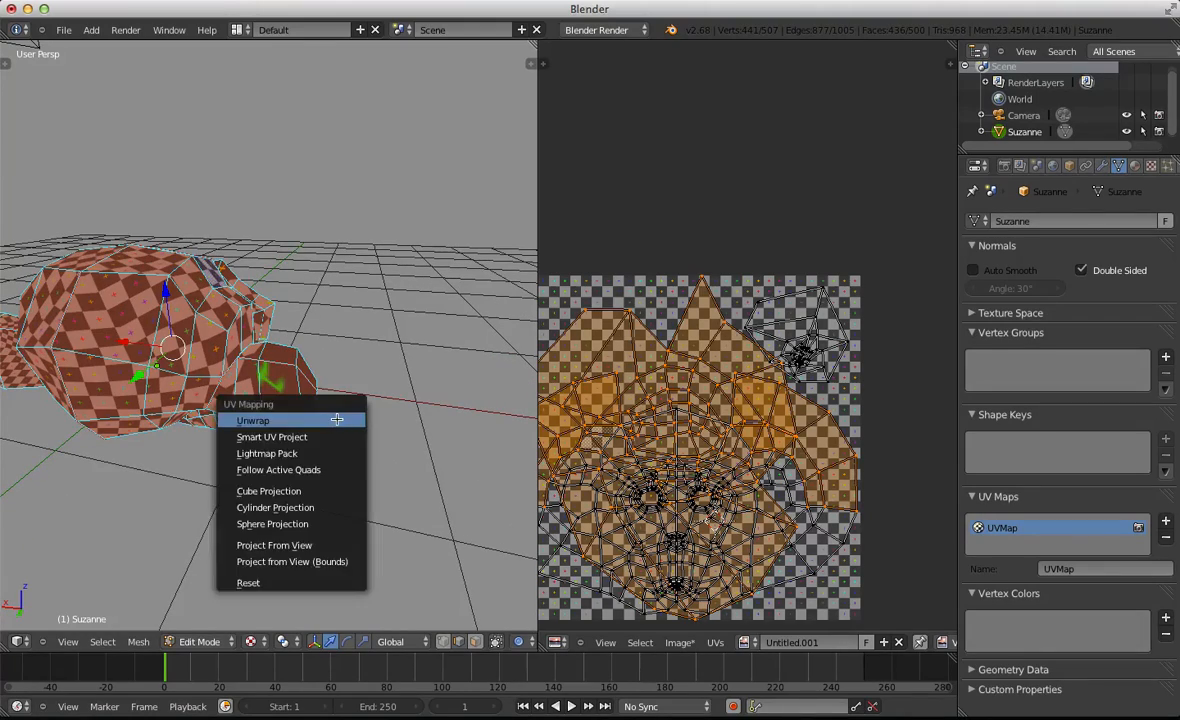
left_click(336, 420)
scroll(342, 414, "down", 3)
key("a")
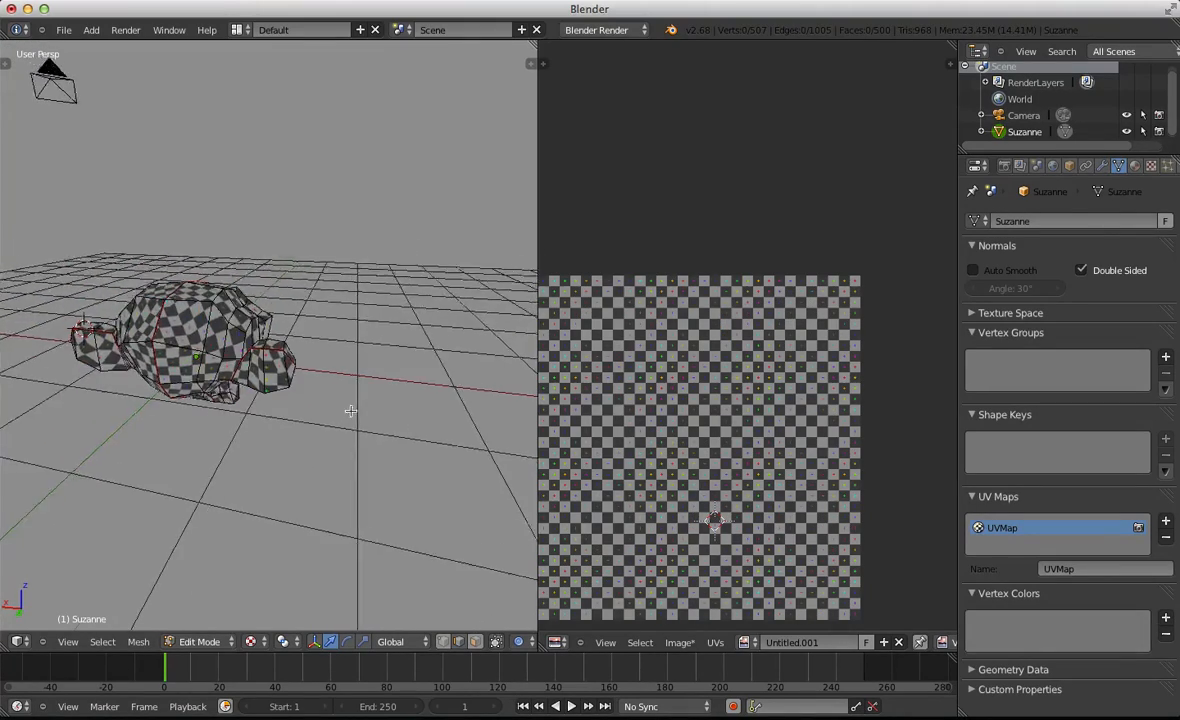
Inspect the checker pattern on the head and both ears from several sides, in Object Mode and in Edit Mode
middle_click_drag(350, 408, 14, 372)
middle_click_drag(288, 363, 190, 379)
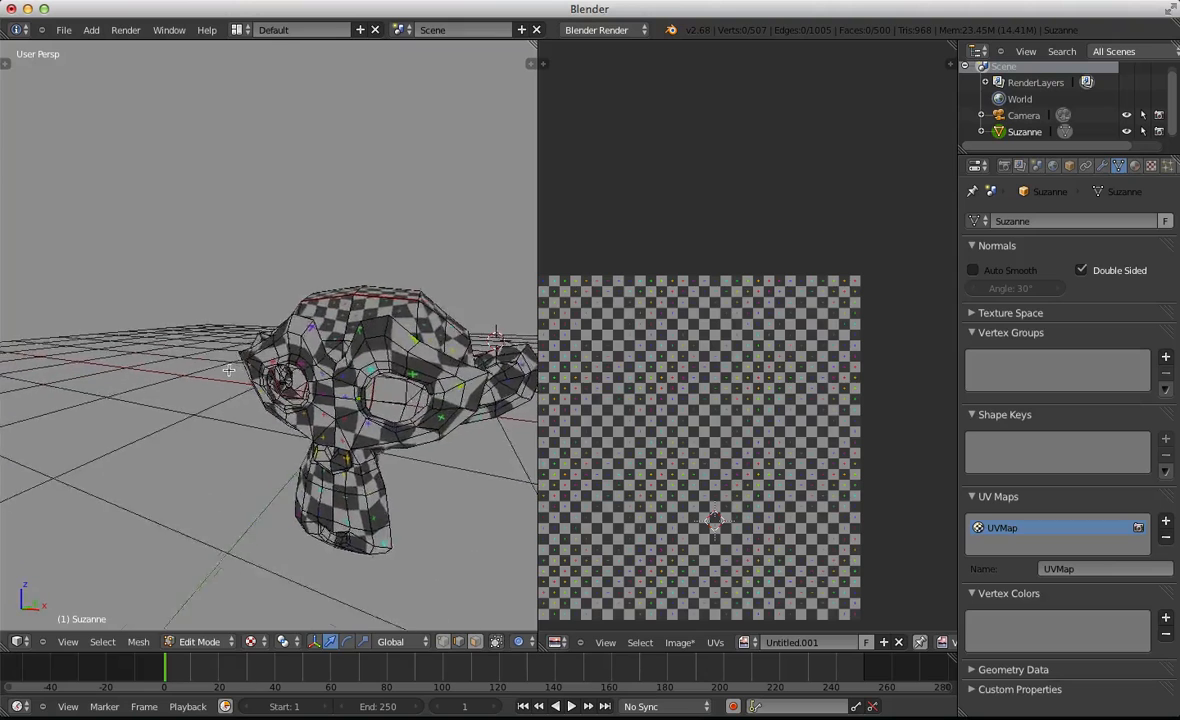
scroll(272, 380, "down", 3)
scroll(310, 377, "up", 4)
key("Tab")
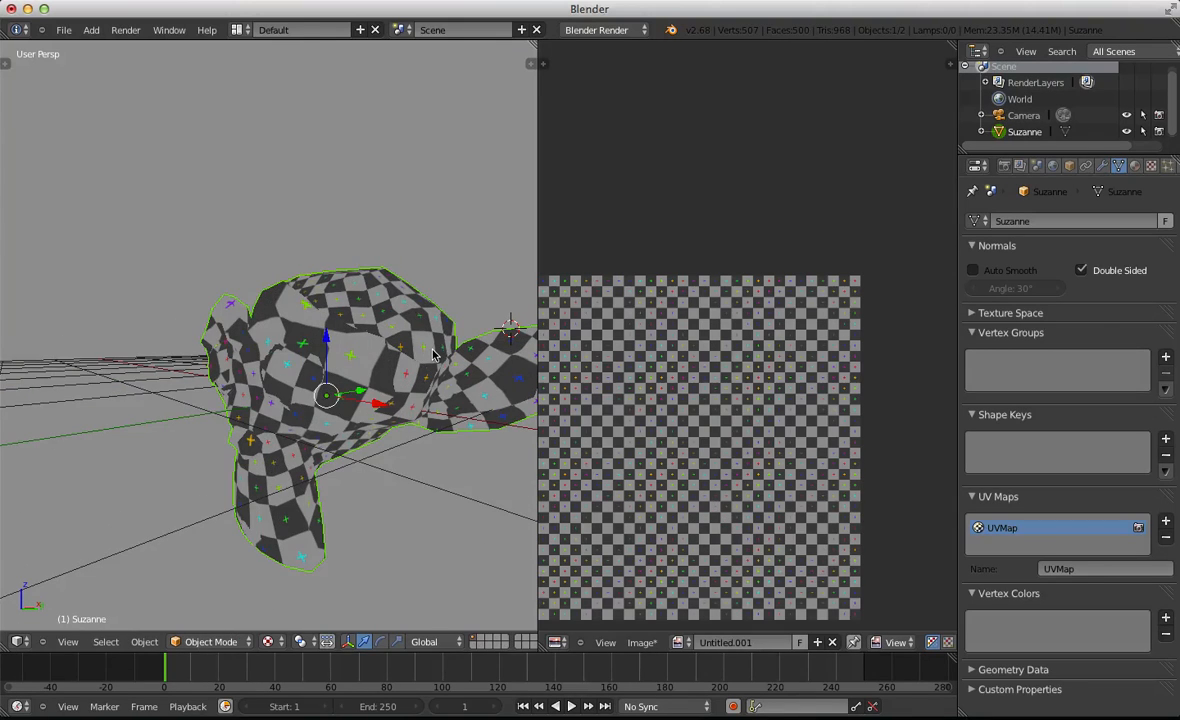
scroll(266, 306, "down", 3)
key("Tab")
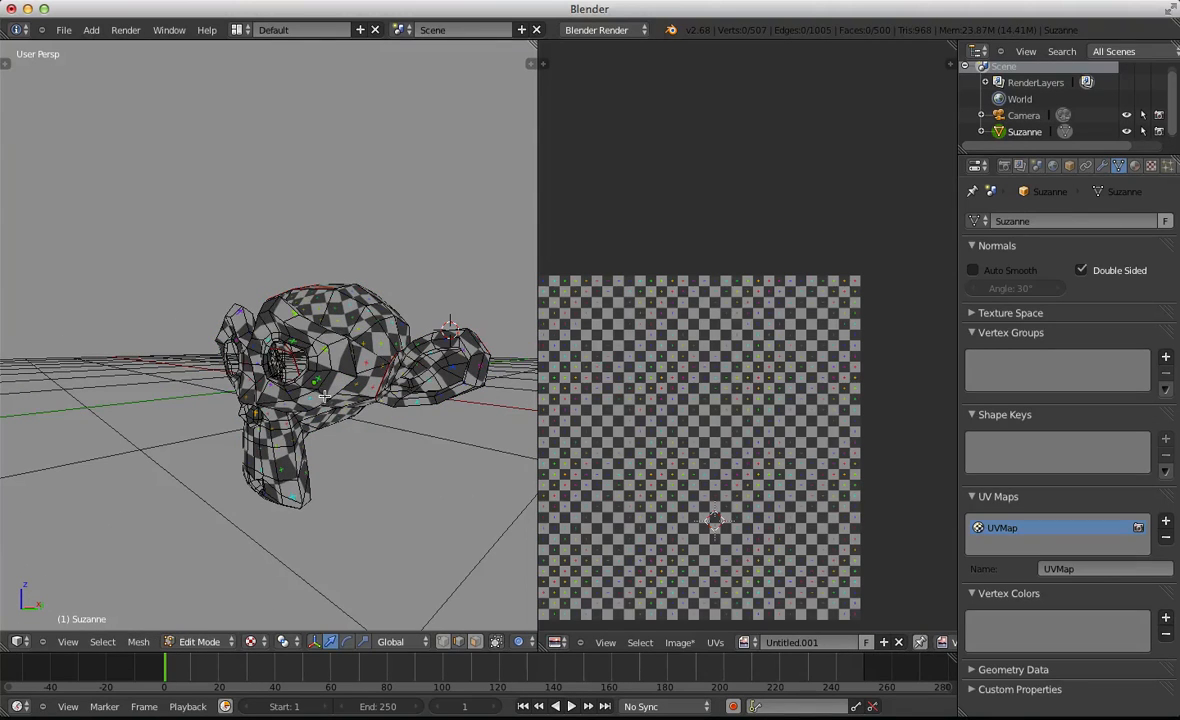
key("a")
scroll(356, 425, "down", 2)
middle_click_drag(356, 432, 328, 356)
scroll(545, 460, "up", 1)
scroll(483, 541, "up", 5)
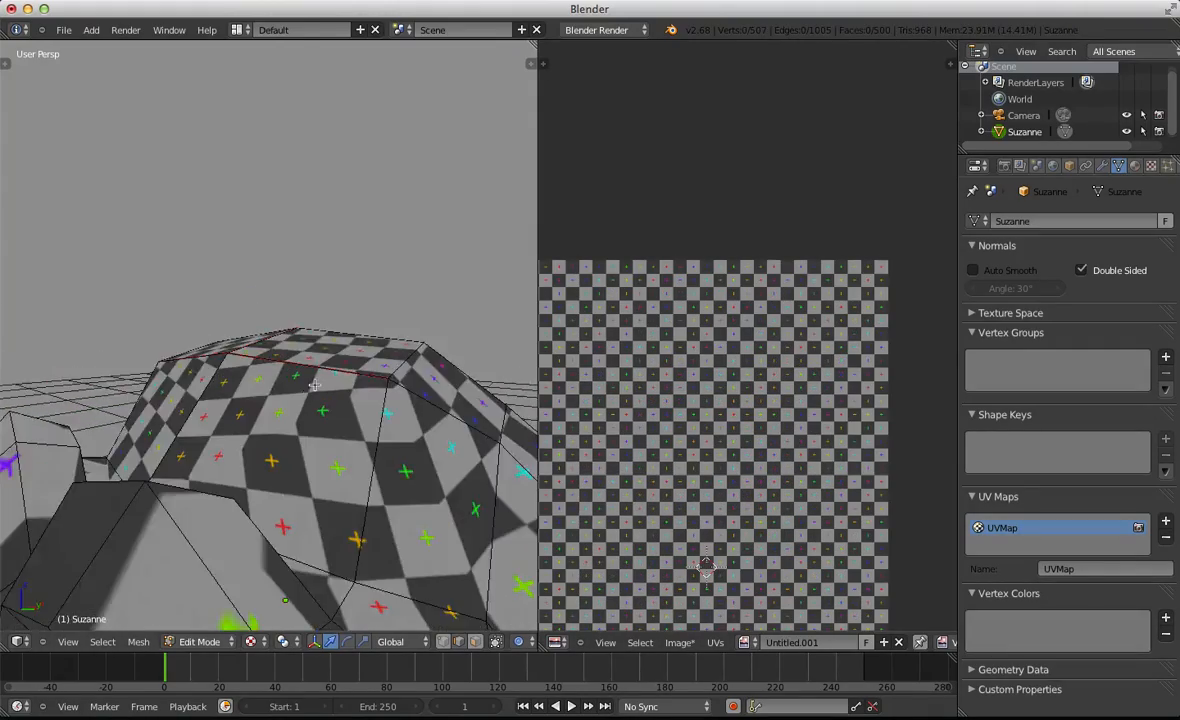
scroll(261, 486, "down", 5)
middle_click_drag(226, 416, 273, 242)
Switch to face selection and select the faces on the top and back of the head to examine where they lie in the UV layout
key("a")
key("ctrl+Tab")
left_click(53, 456)
key("a")
right_click(279, 420)
right_click(268, 271, "shift")
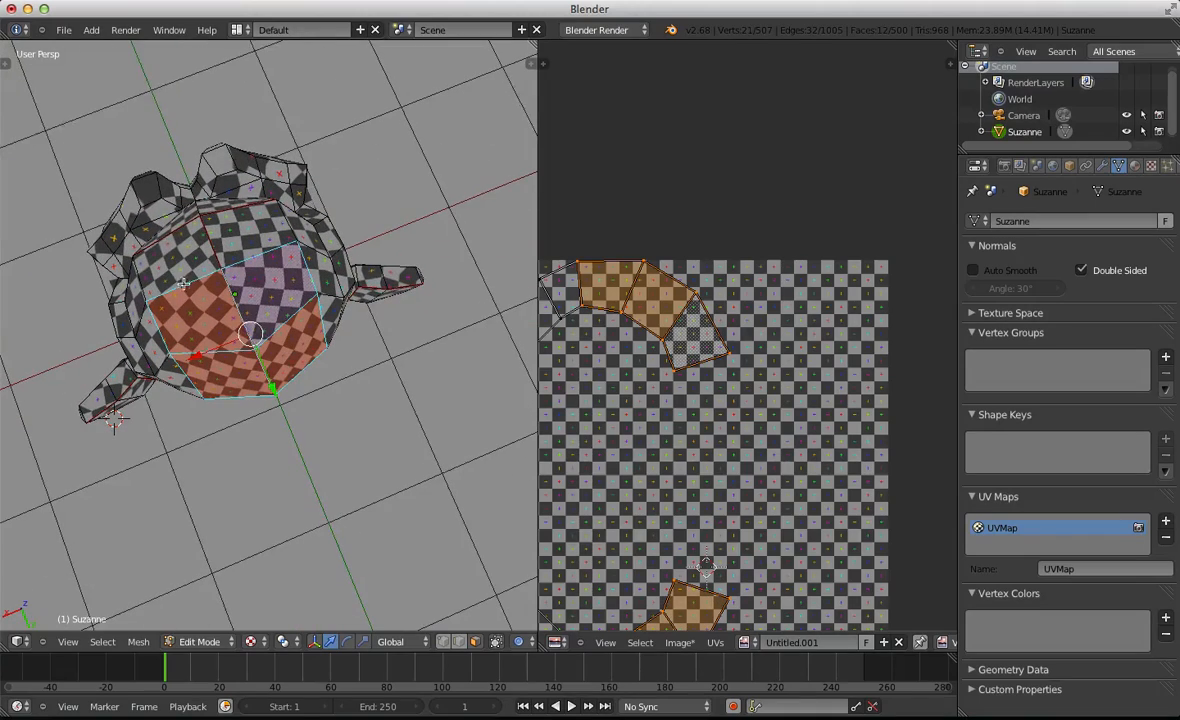
right_click(273, 242, "shift")
scroll(715, 375, "down", 2)
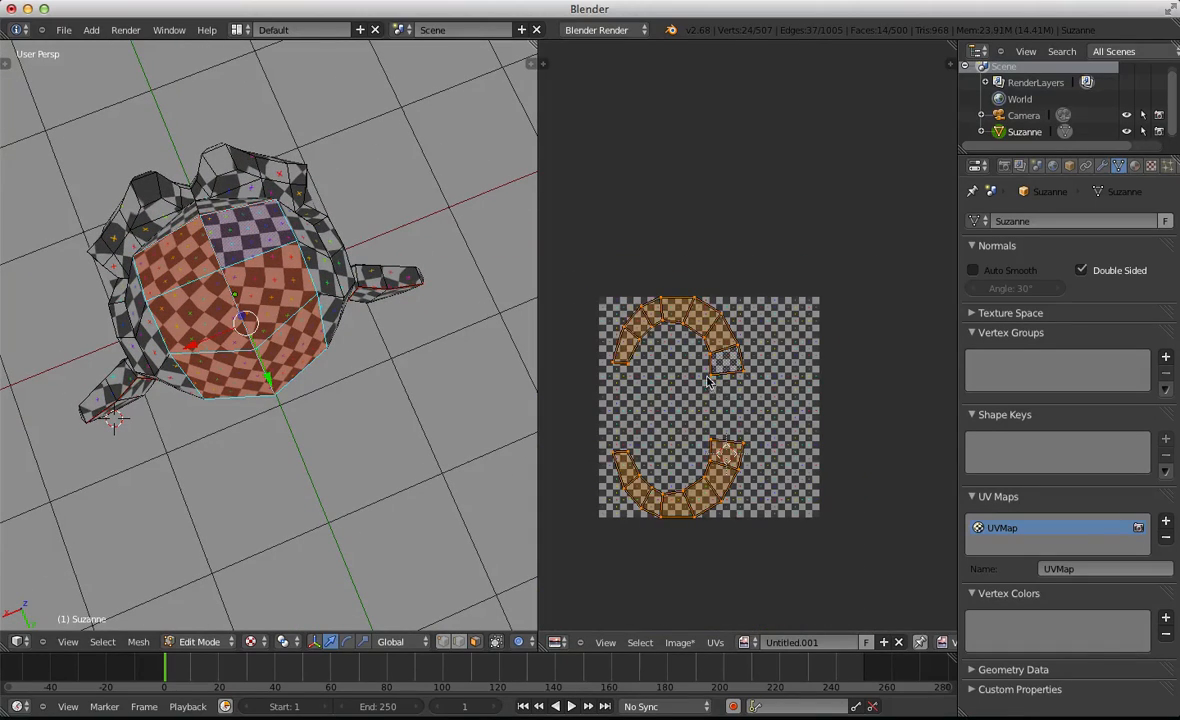
Select the whole mesh and rotate all UVs together so the face island stands upright with the ear islands above it
key("a")
key("a")
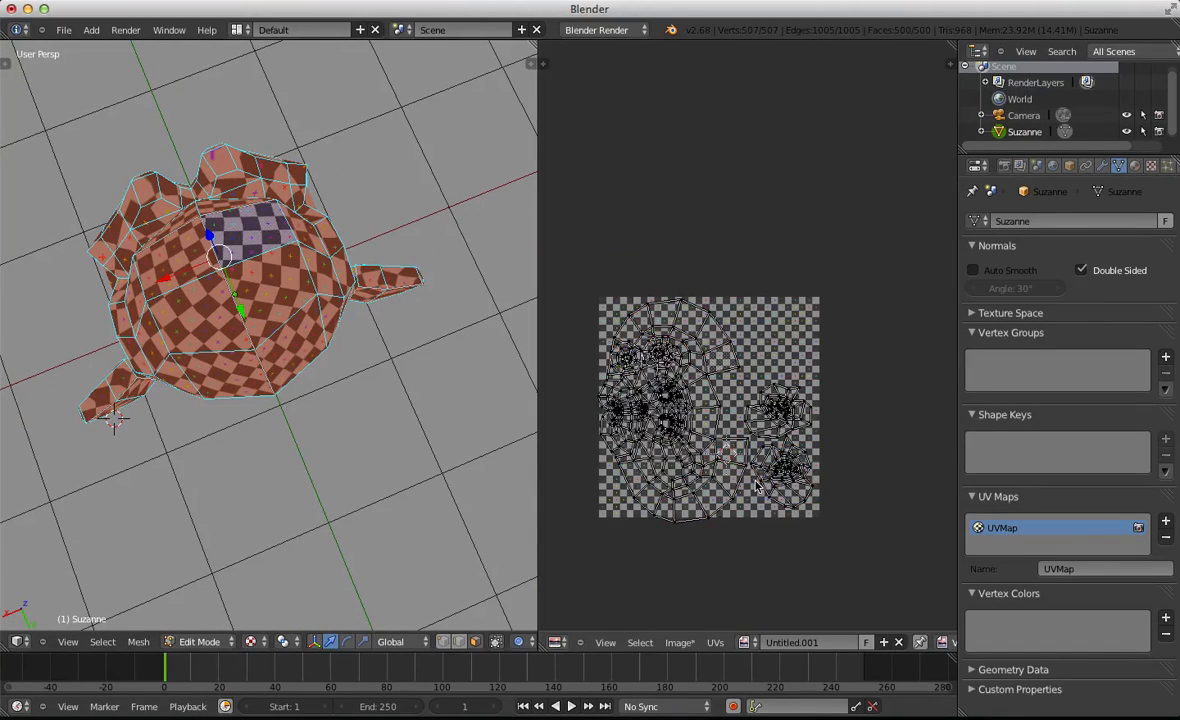
key("a")
key("a")
key("a")
key("r")
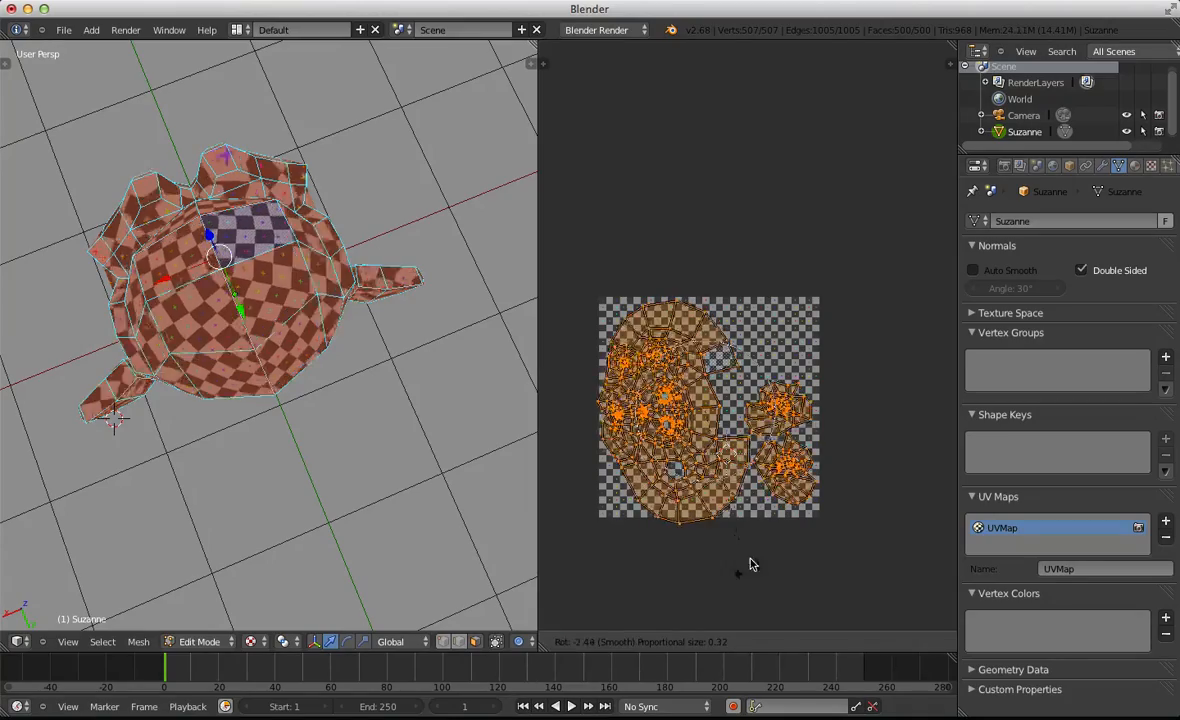
left_click(795, 503)
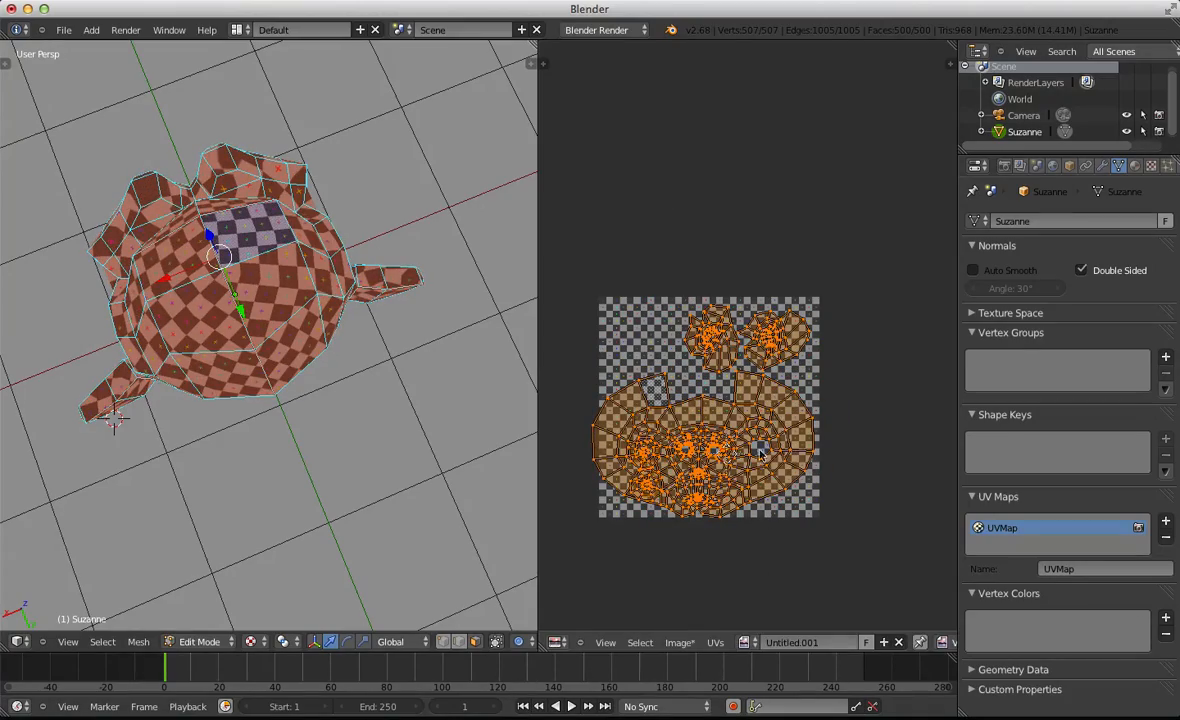
key("ctrl+z")
key("a")
Turn off proportional editing and move one ear island away from the other ear, towards the upper-left part of the texture
scroll(760, 453, "up", 3)
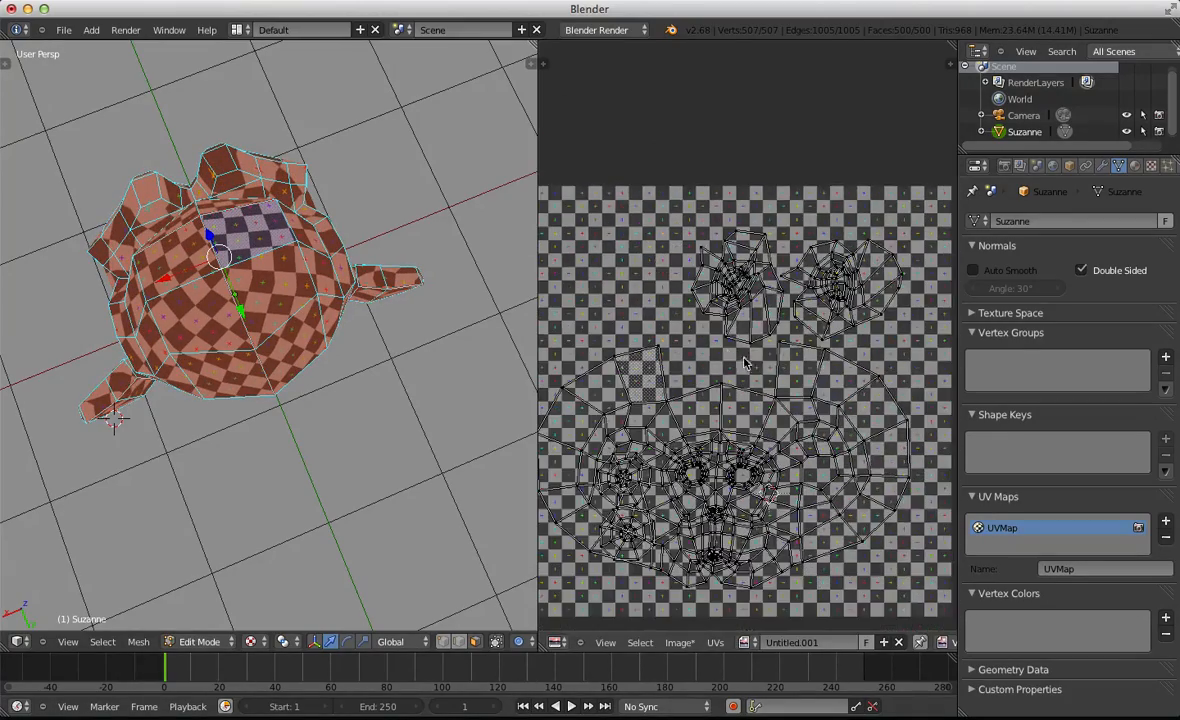
key("g")
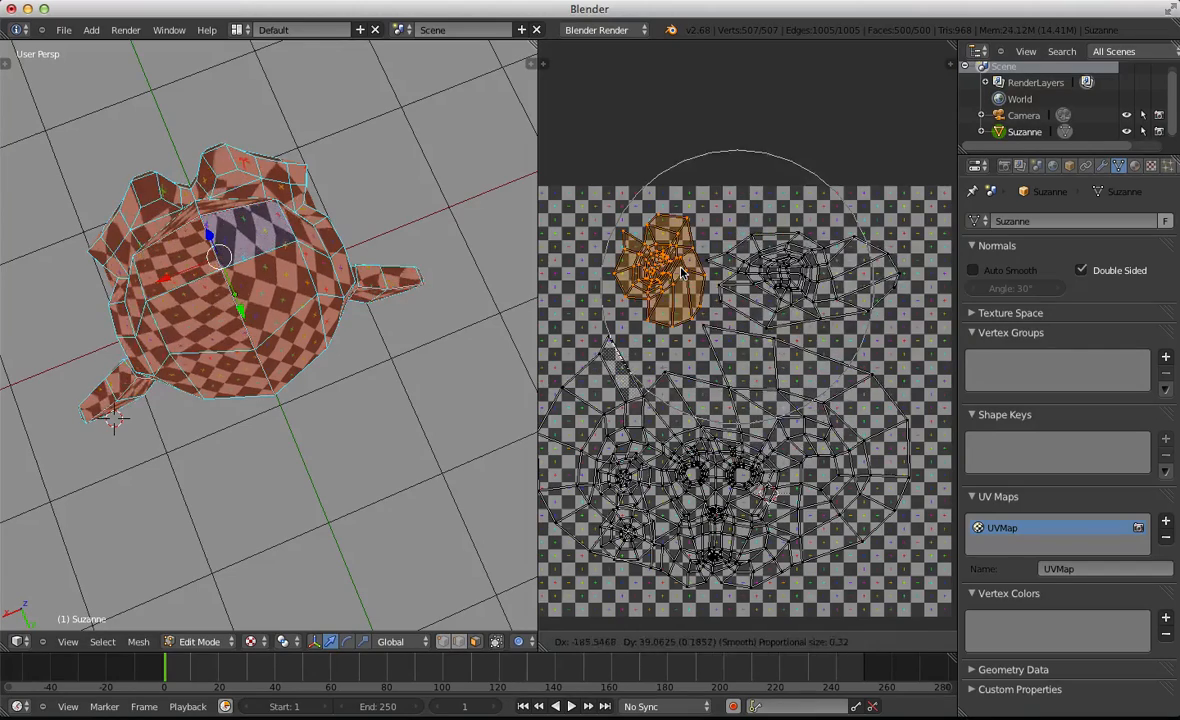
right_click(683, 272)
key("g")
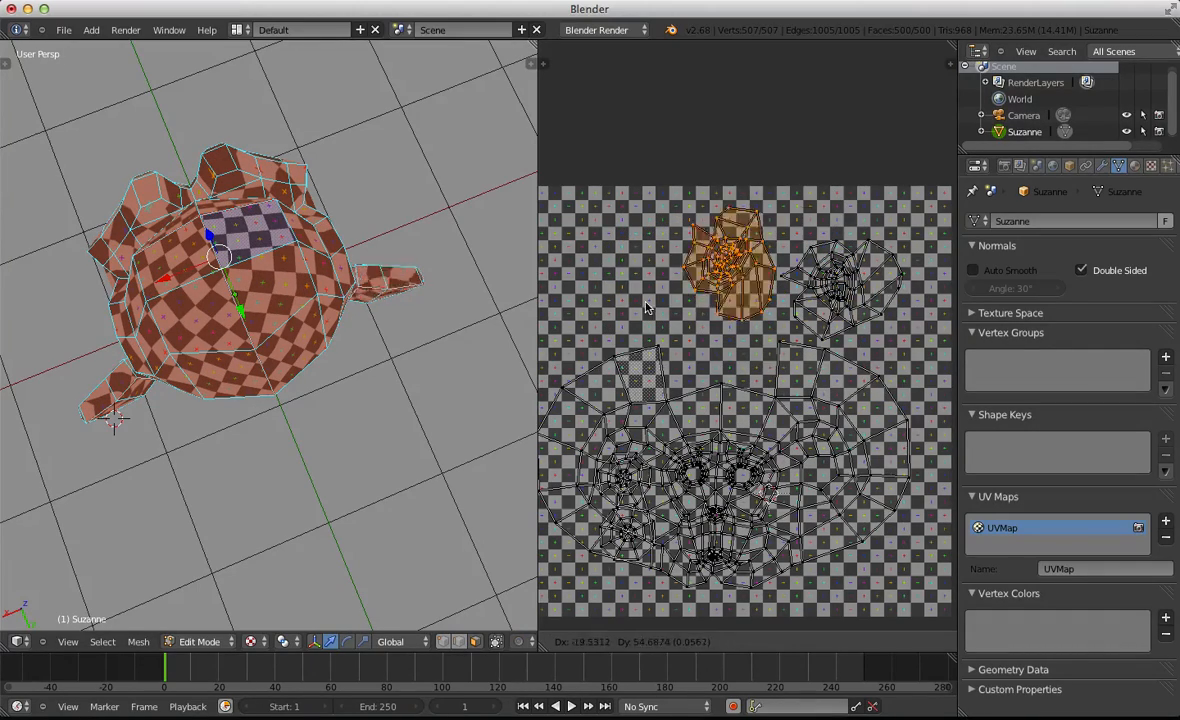
left_click(550, 304)
key("a")
Select both eye islands lying over the face UVs and move them to the free upper-left corner beside the ear island
scroll(672, 297, "down", 3)
scroll(755, 298, "up", 5)
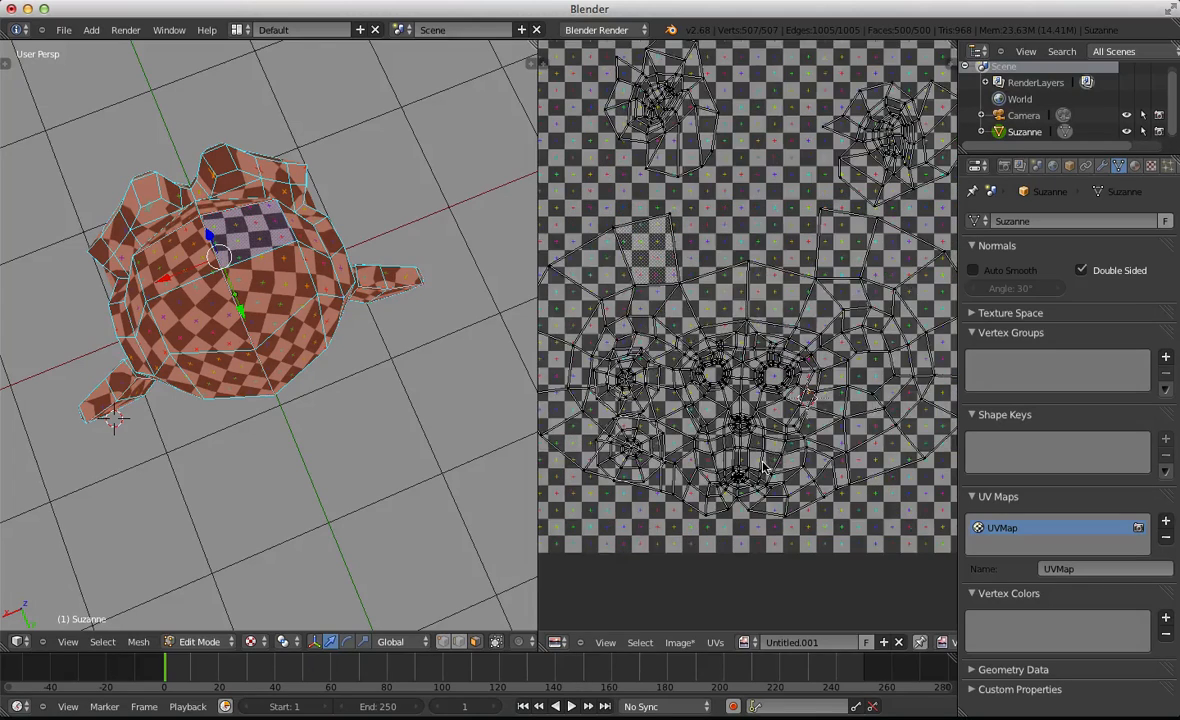
key("l")
key("l")
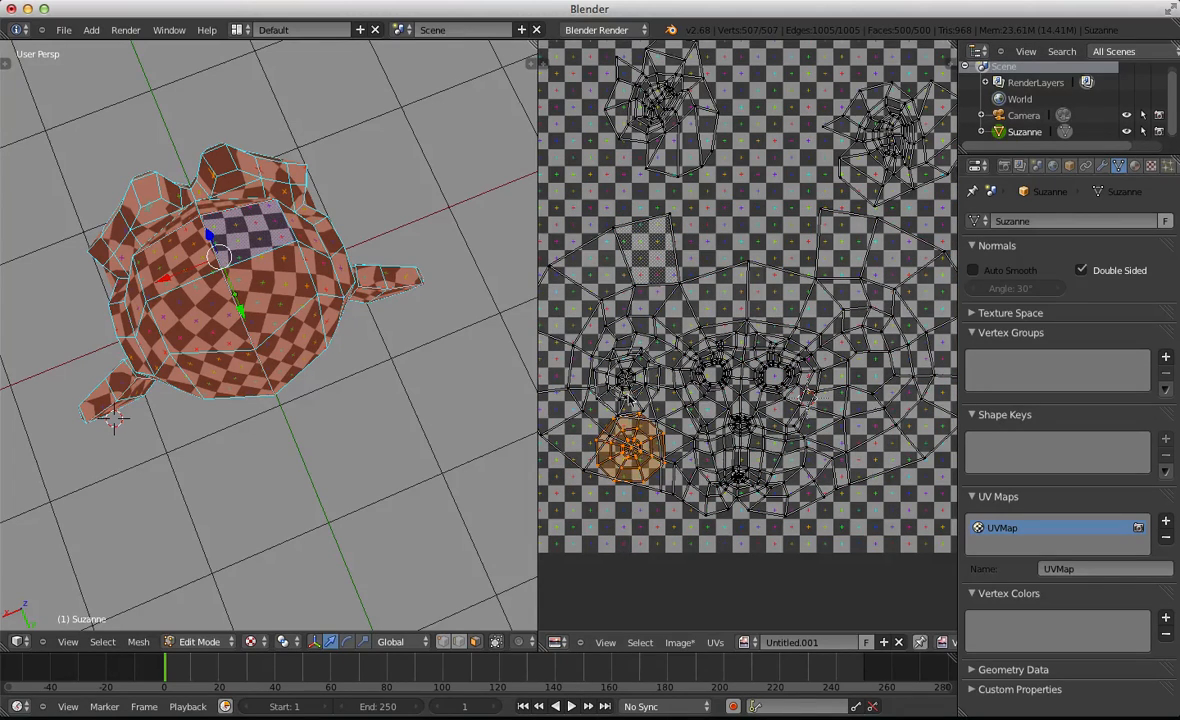
scroll(631, 385, "down", 3)
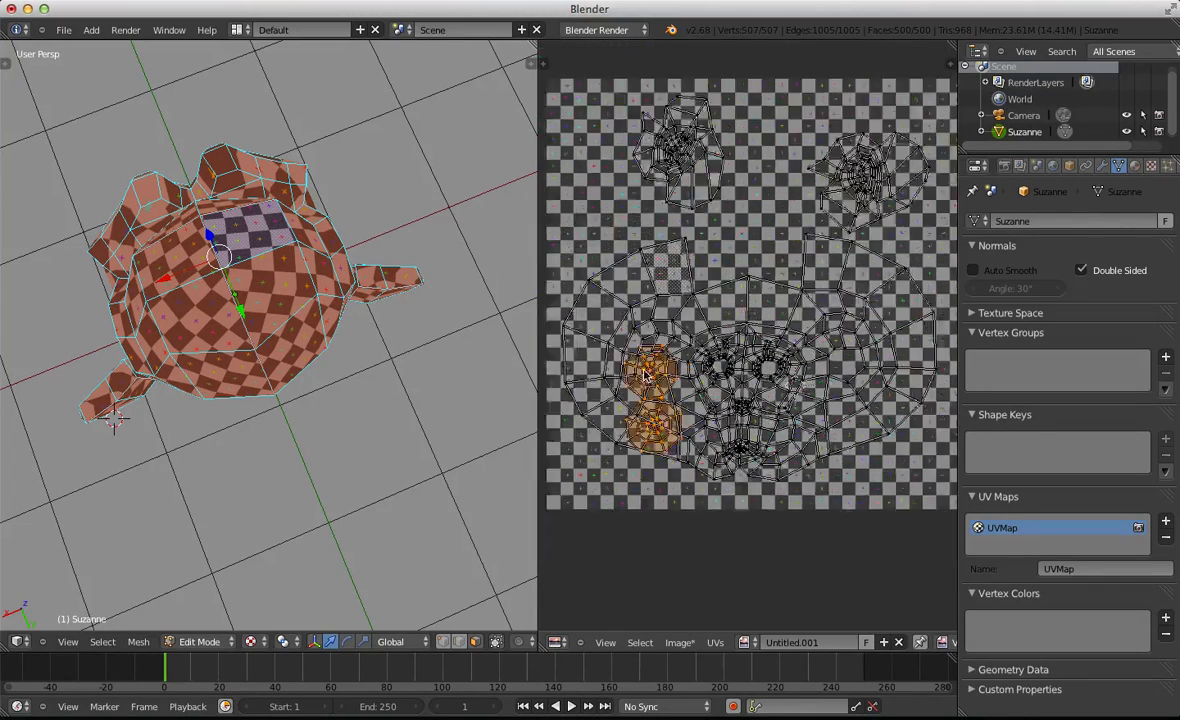
key("g")
left_click(643, 205)
key("a")
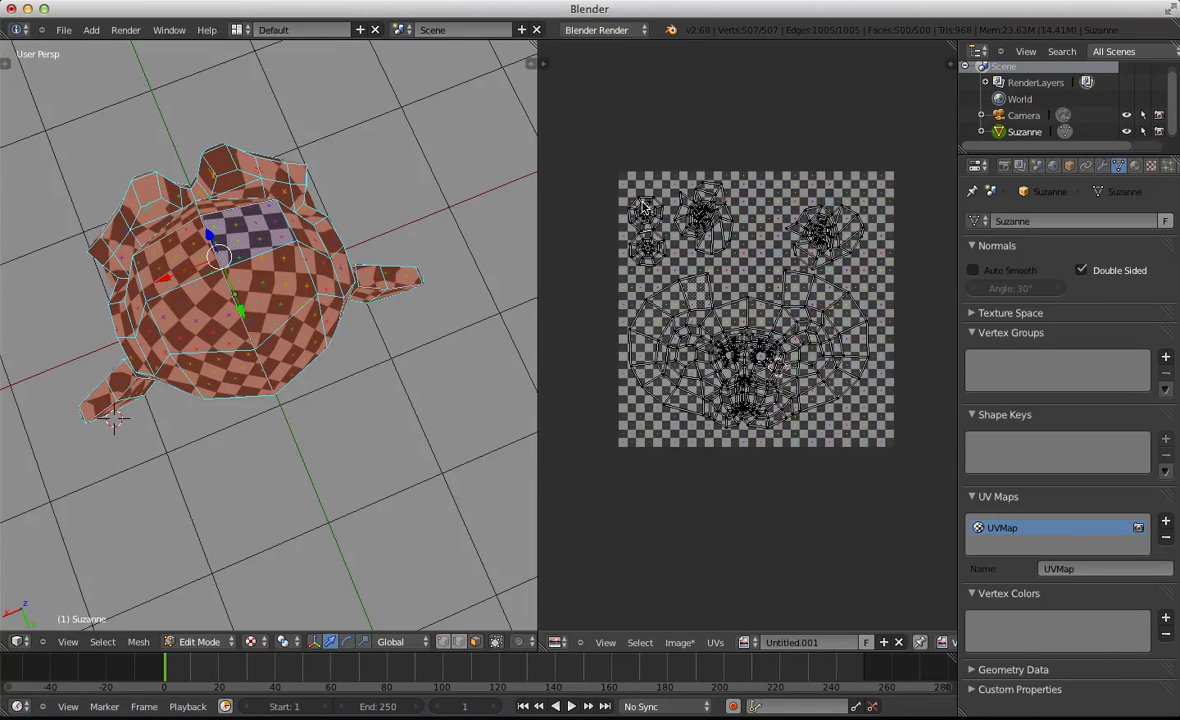
Nudge the upper eye island clear of the lower one, reposition the remaining ear island, and deselect the mesh
key("g")
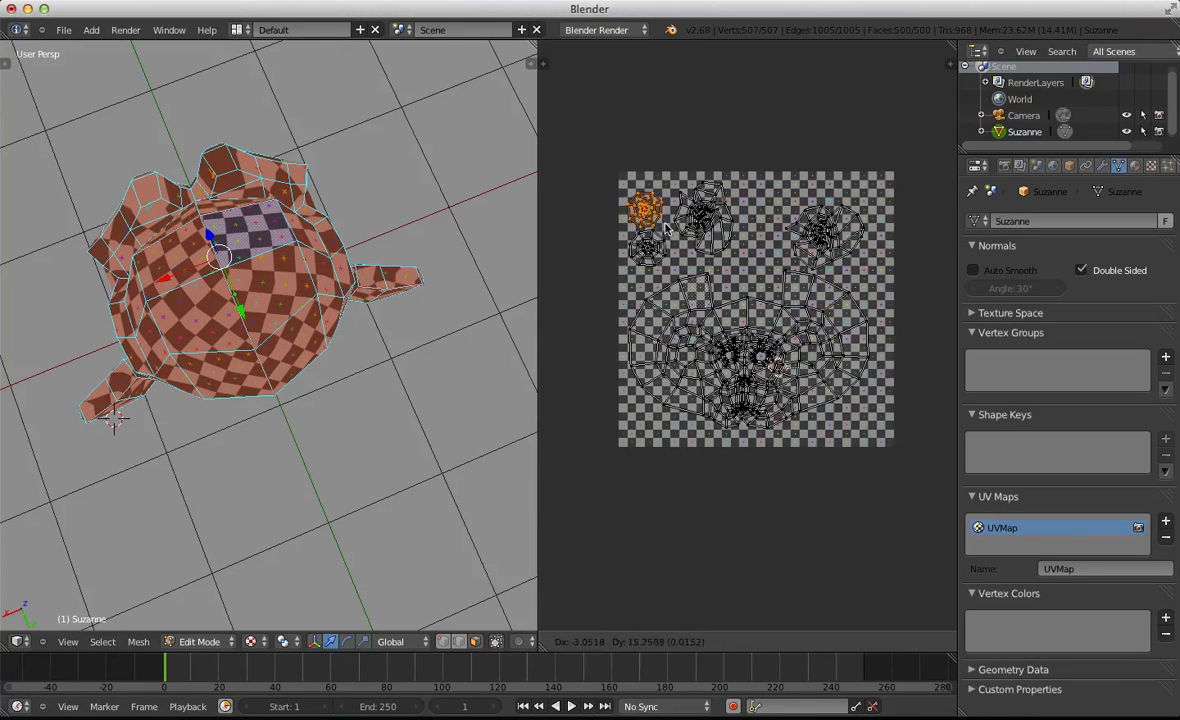
left_click(665, 227)
scroll(706, 237, "up", 1)
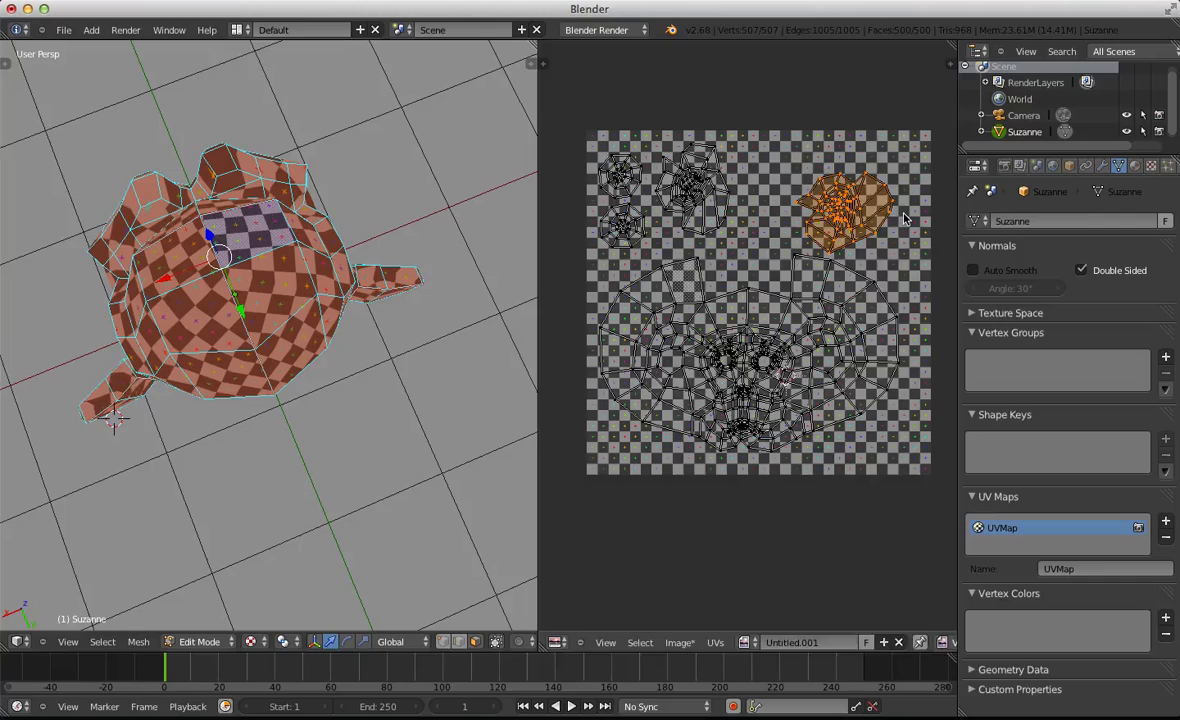
key("a")
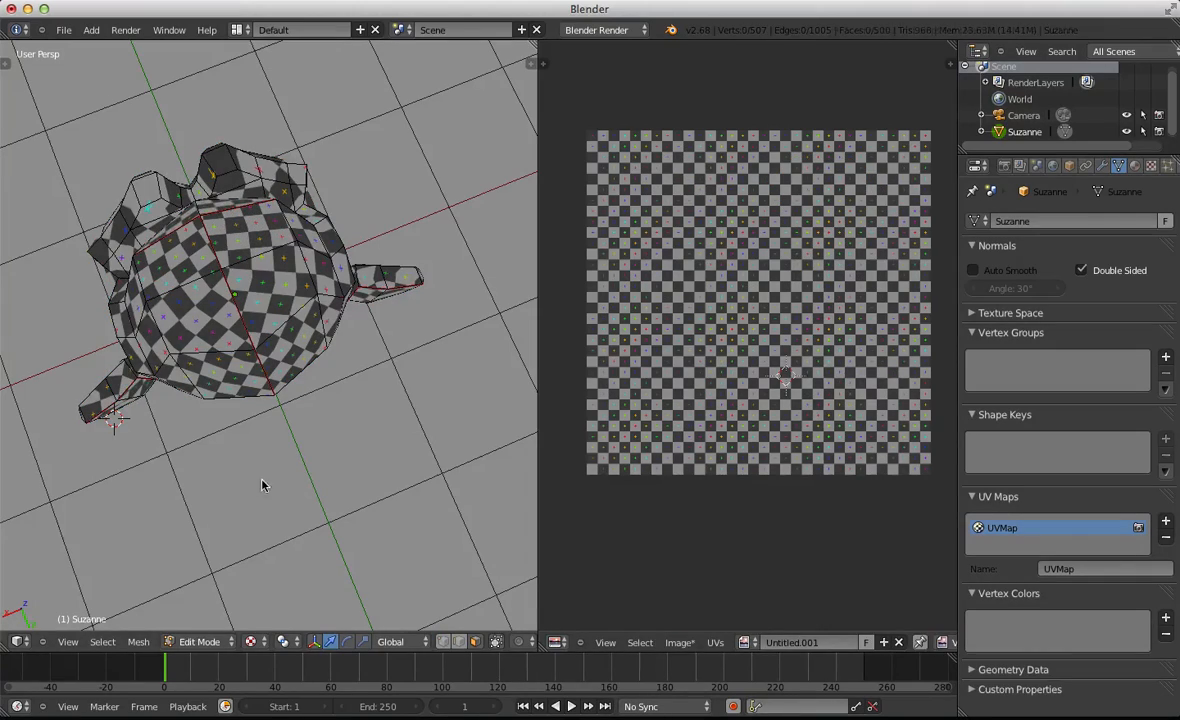
With the whole mesh selected, scale the UVs around the vertex just above the nose using smooth proportional editing
middle_click_drag(255, 456, 322, 505)
key("ctrl+Tab")
left_click(322, 510)
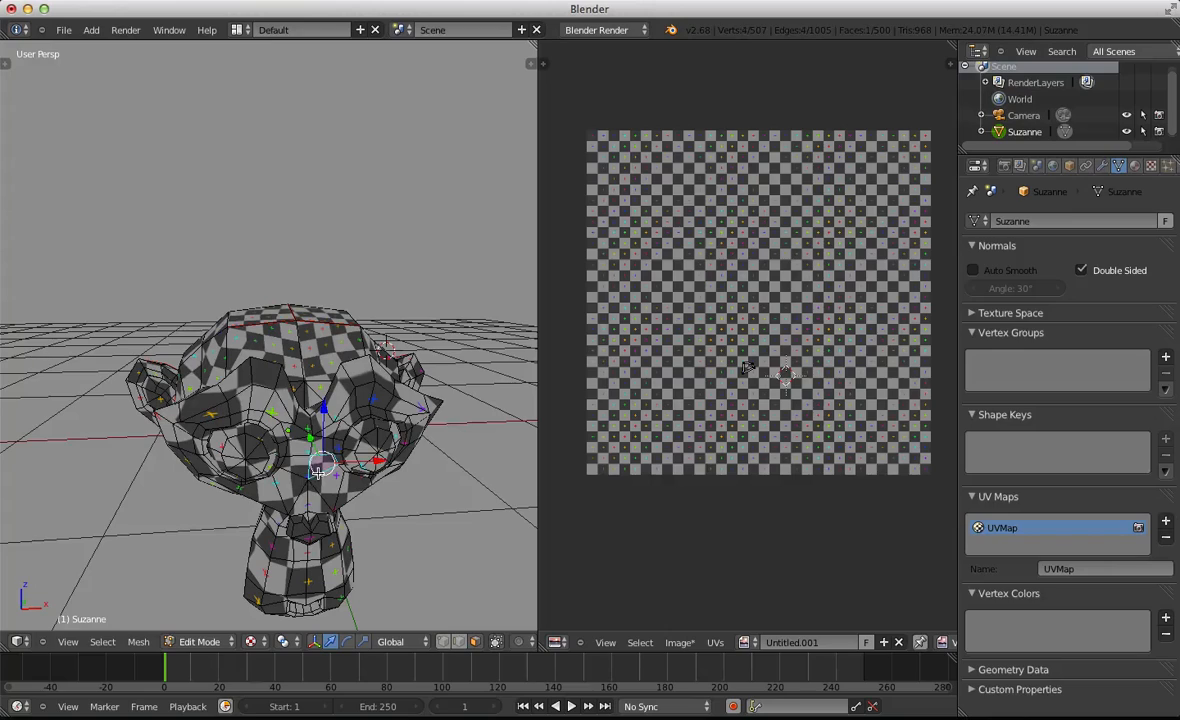
key("a")
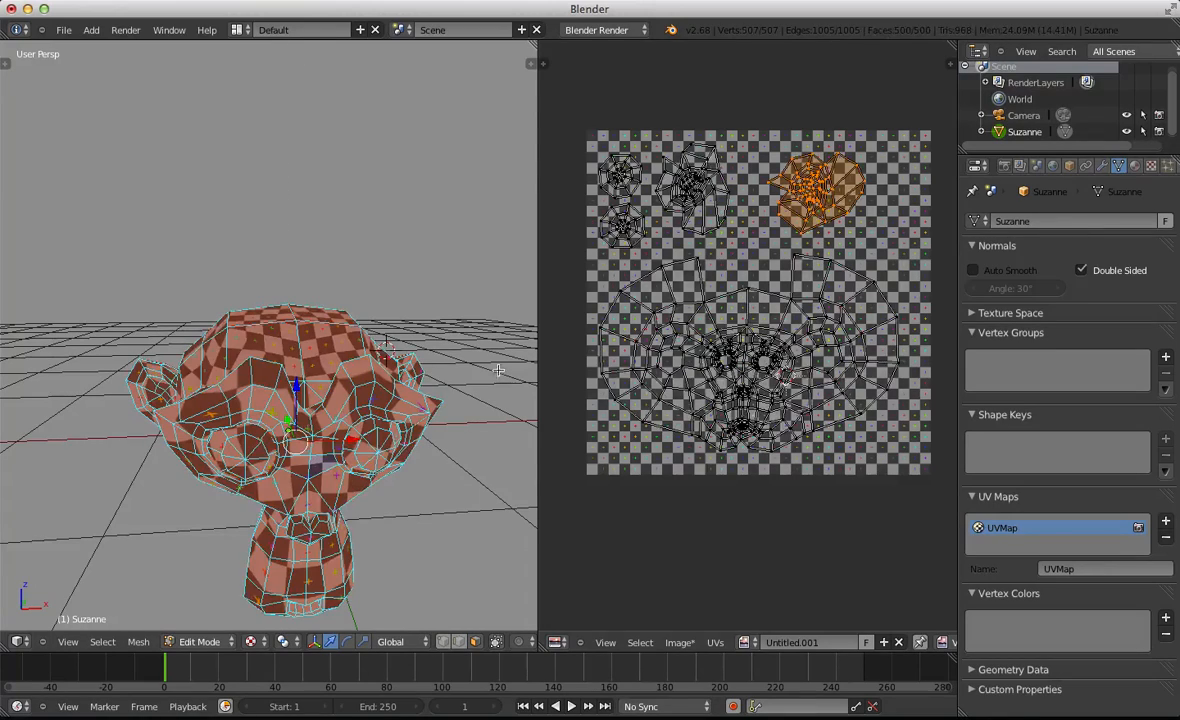
scroll(735, 447, "up", 3)
scroll(741, 414, "up", 4)
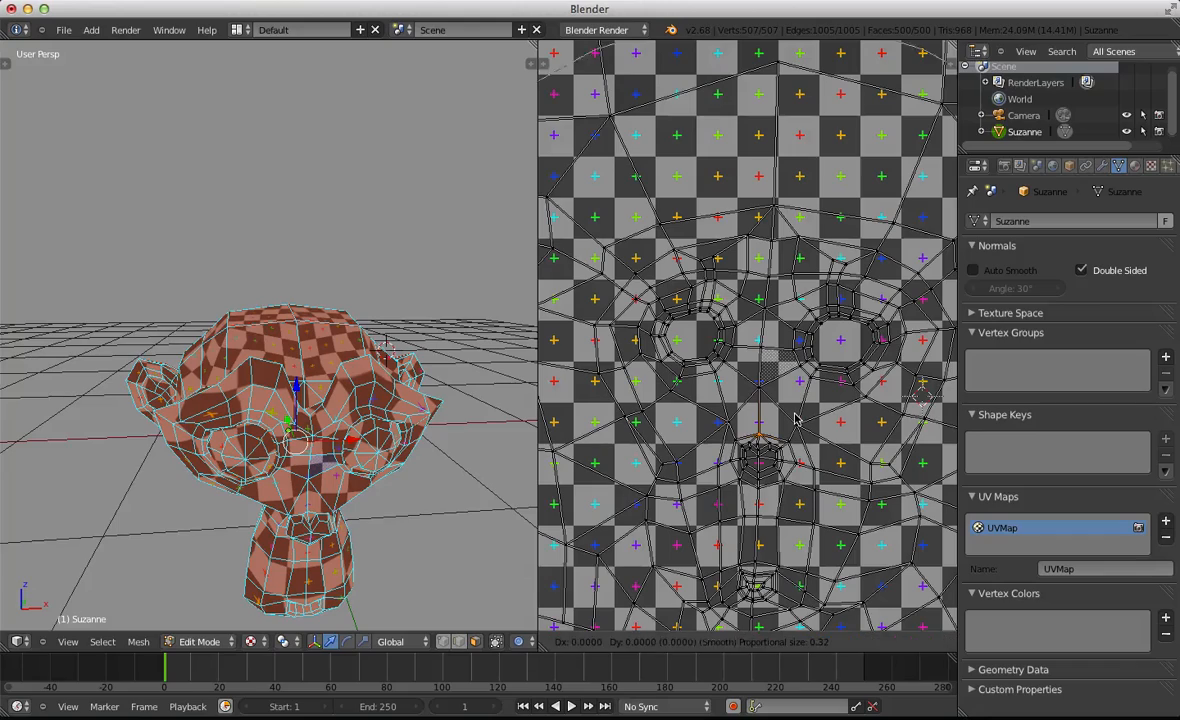
right_click(795, 418)
scroll(795, 415, "down", 3)
key("s")
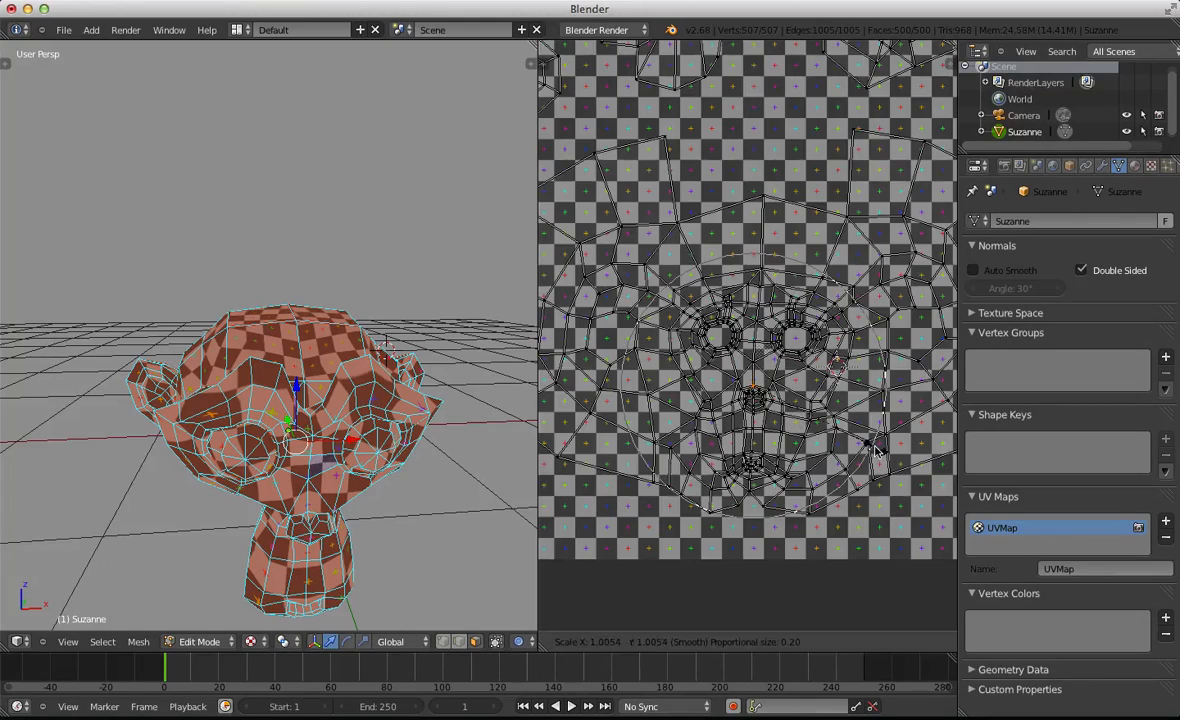
scroll(881, 456, "down", 2)
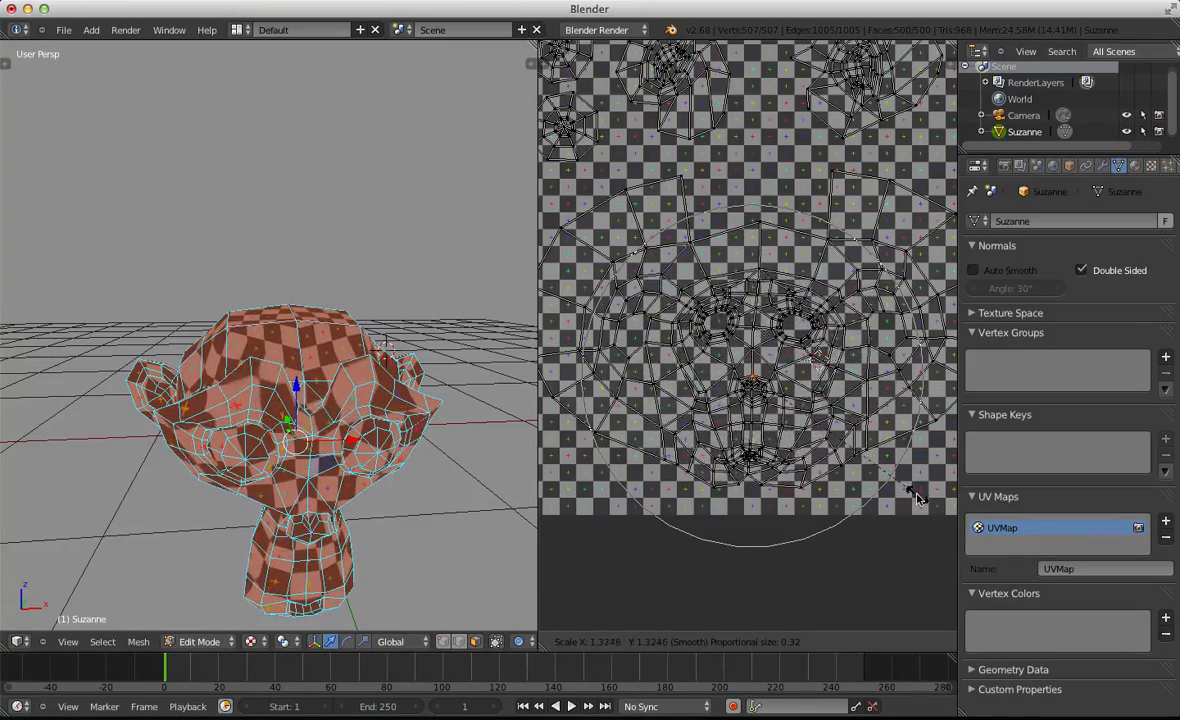
left_click(870, 454)
Select the central UV vertex above the eyes and scale the surrounding UVs with smooth proportional editing
key("g")
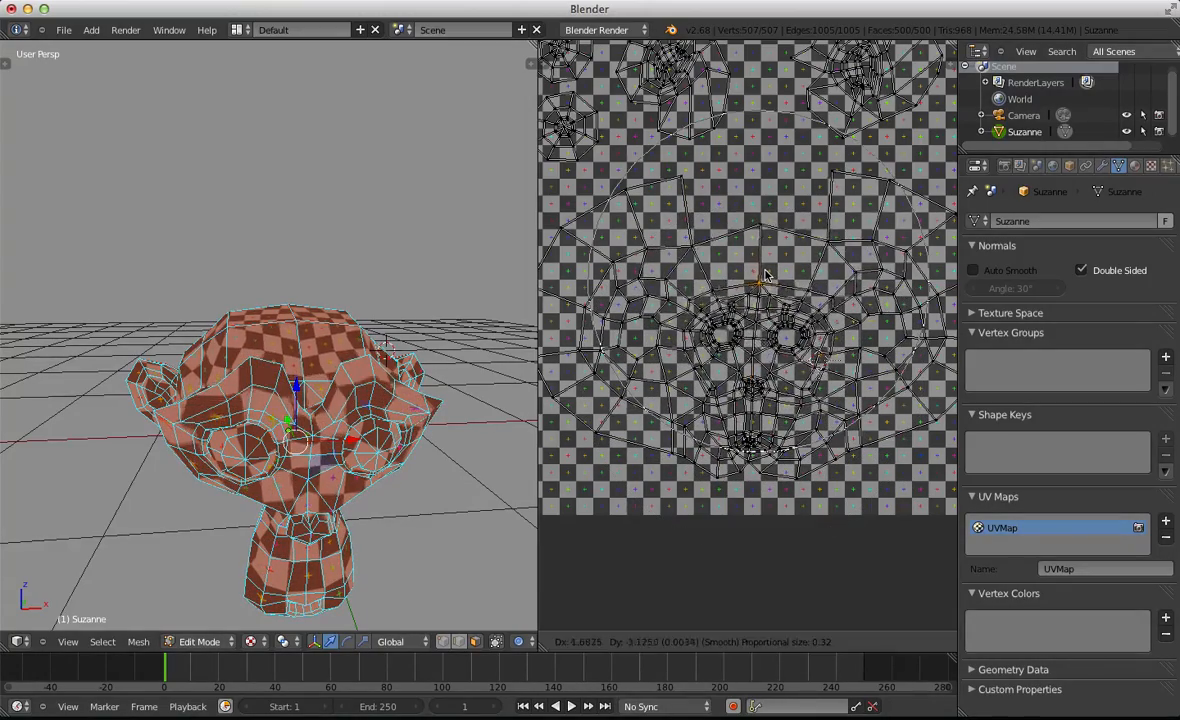
right_click(730, 266)
key("s")
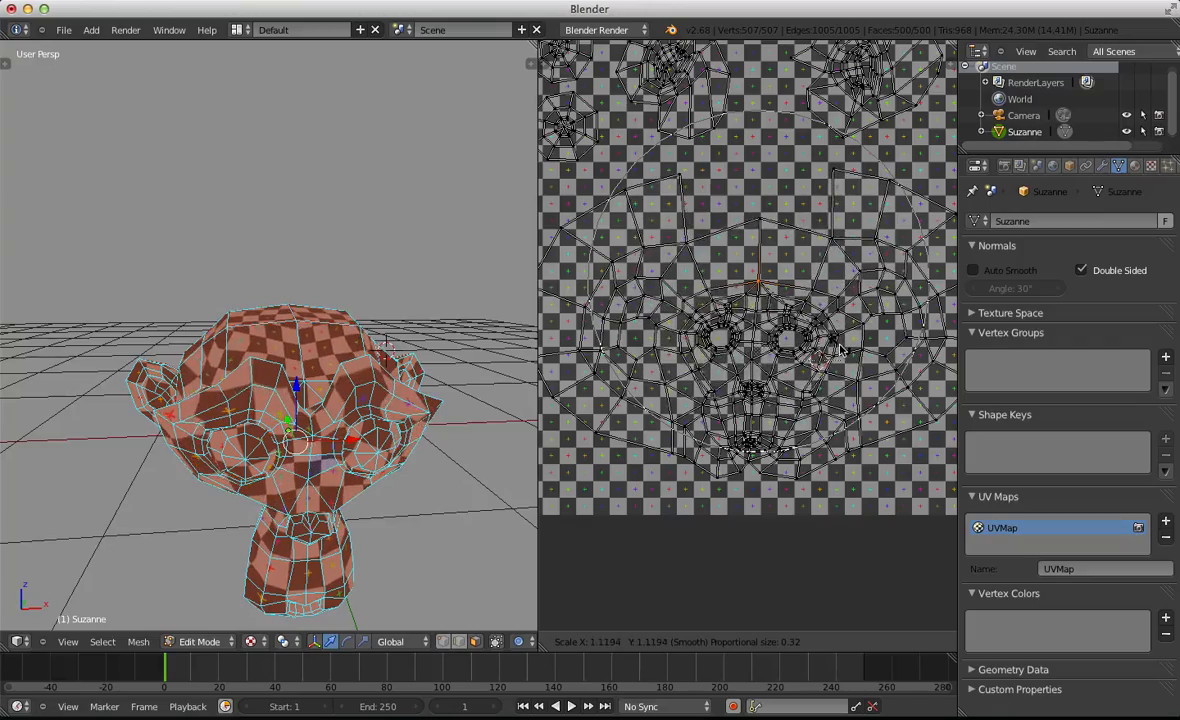
left_click(800, 330)
Examine the checker pattern over the whole head in Object Mode, and select all UVs in the layout
key("Tab")
scroll(315, 460, "down", 3)
mouse_move(315, 460)
middle_mouse_down()
mouse_move(35, 428)
mouse_move(60, 407)
mouse_move(47, 550)
mouse_move(157, 594)
mouse_move(324, 469)
middle_mouse_up()
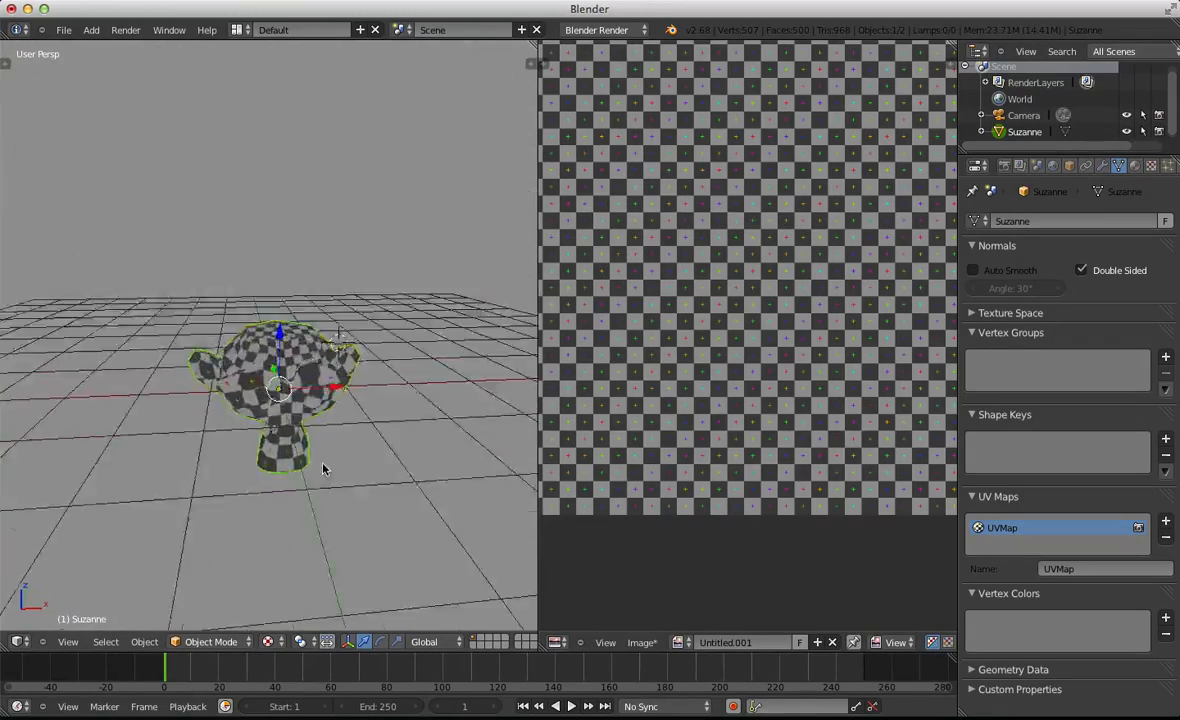
key("Tab")
scroll(324, 469, "up", 5)
scroll(332, 440, "down", 6)
scroll(925, 272, "down", 3)
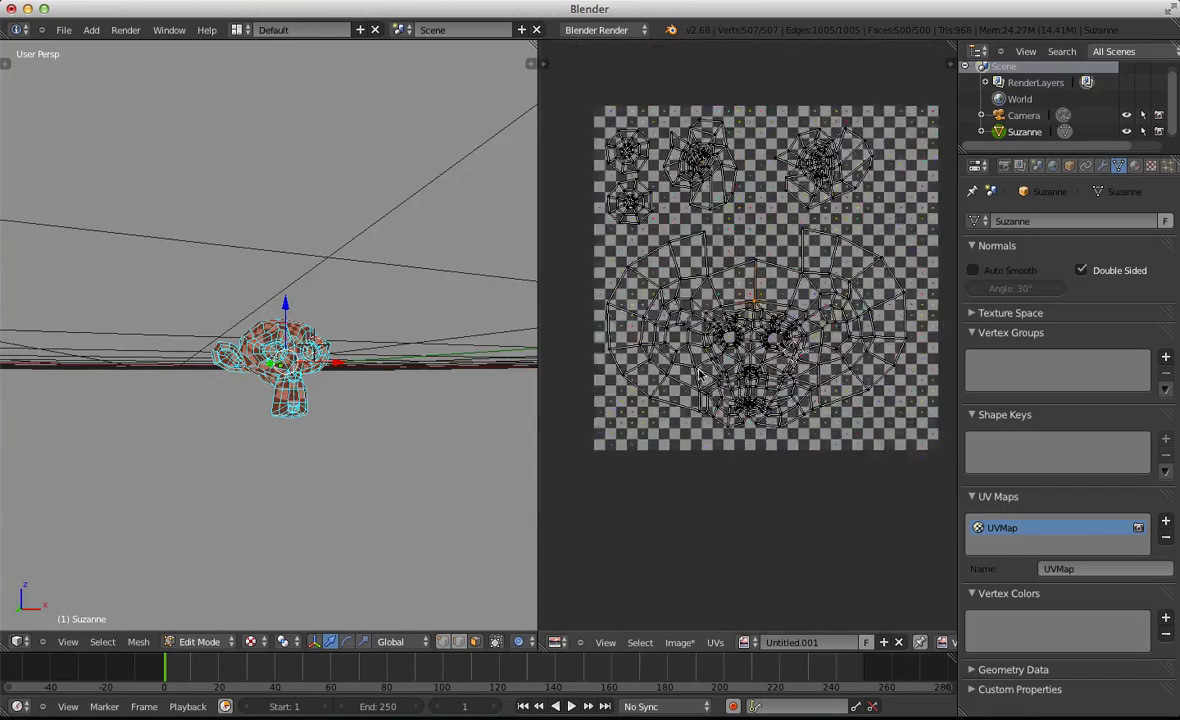
key("a")
middle_click_drag(233, 355, 195, 432)
key("Tab")
scroll(296, 496, "up", 3)
scroll(296, 496, "up", 3)
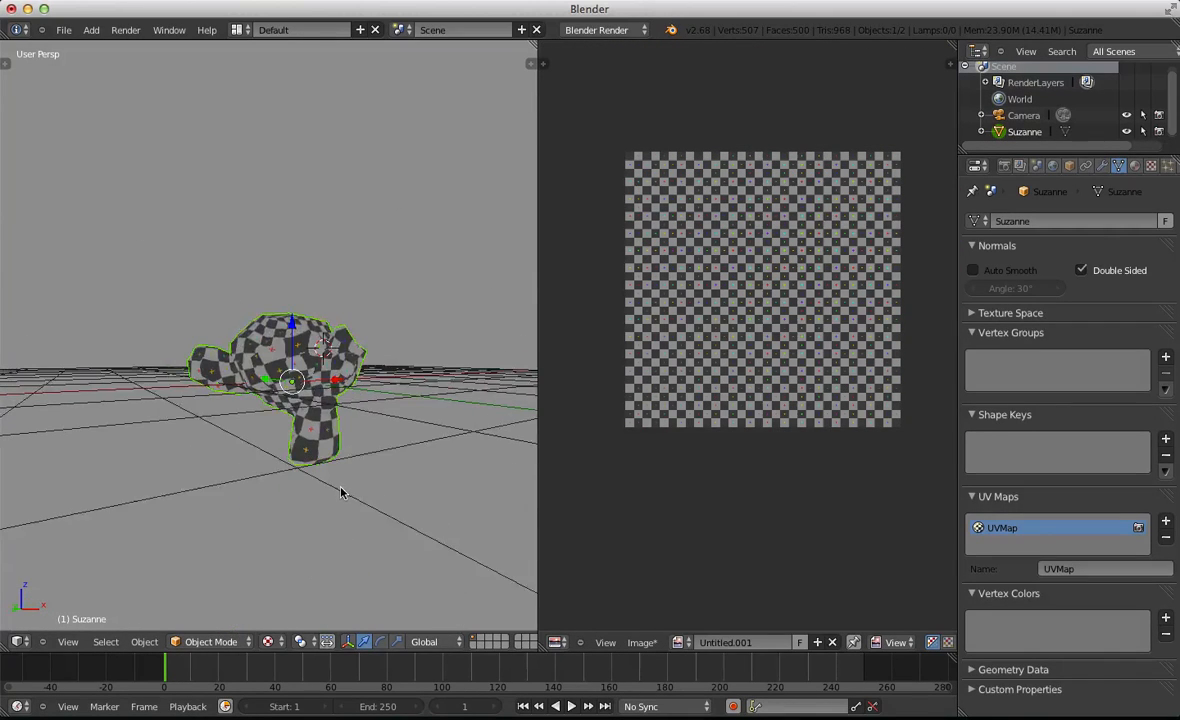
middle_click_drag(311, 451, 290, 456)
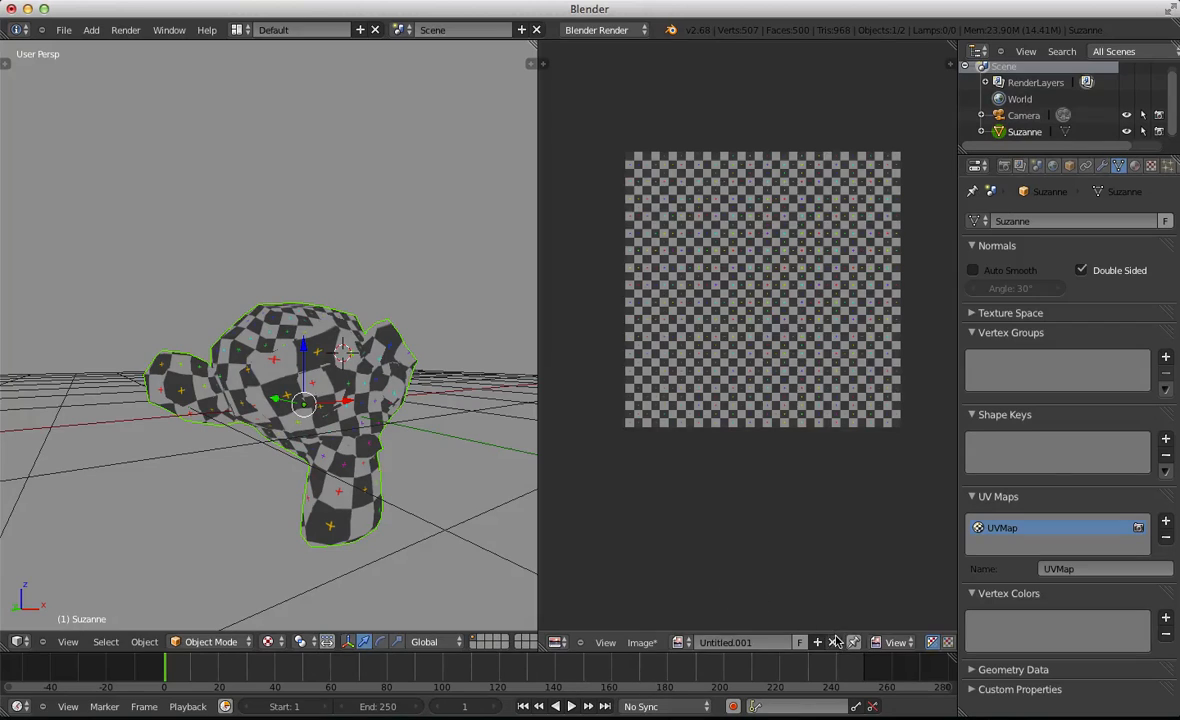
Return to Edit Mode, unlink the grid image from the UV layout, and start creating a new image
key("Tab")
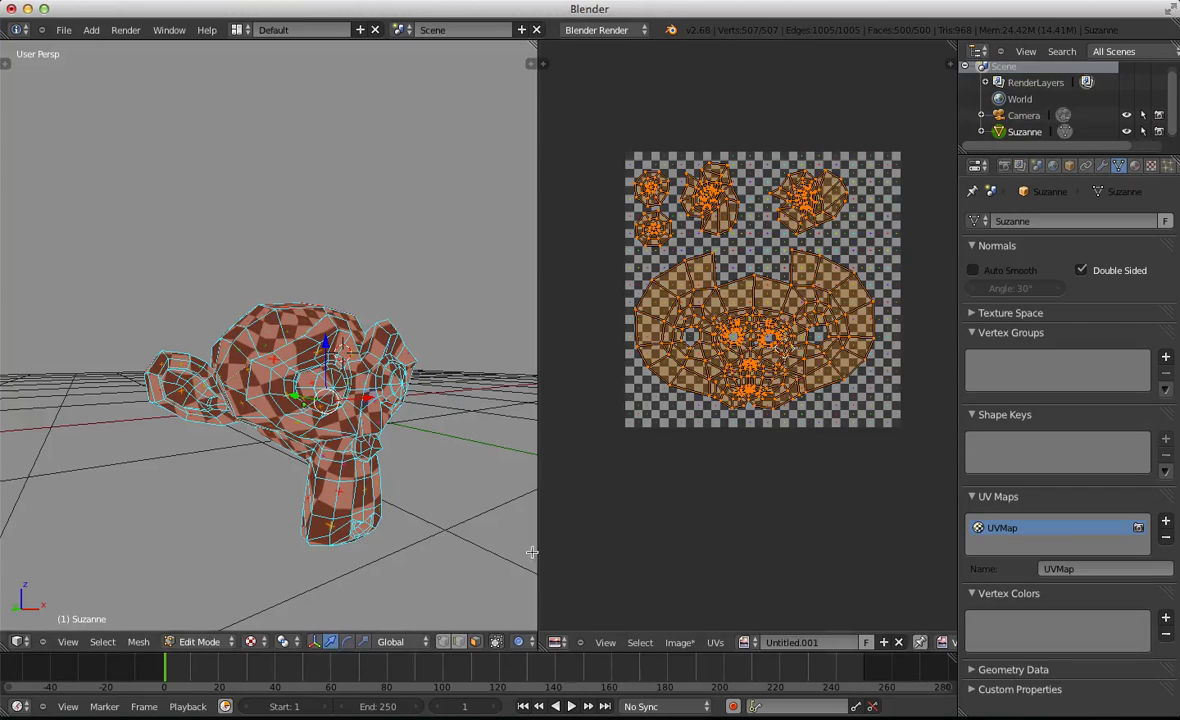
left_click(897, 641)
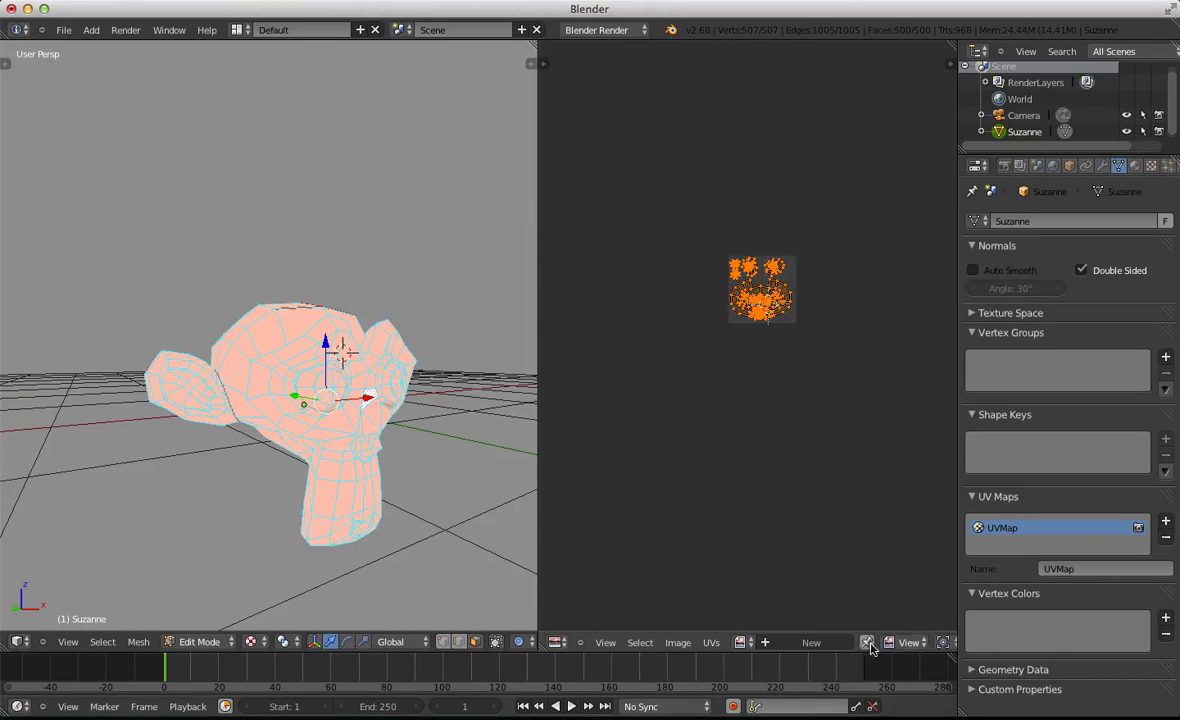
left_click(812, 641)
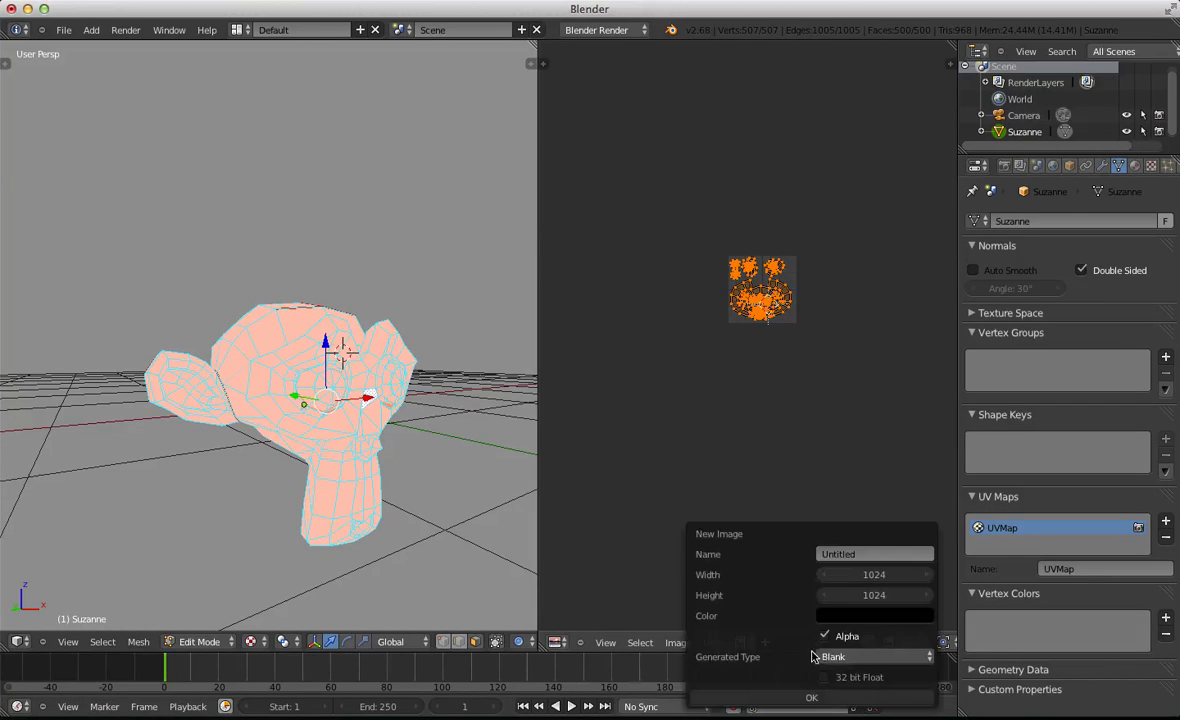
Create a blank 1024 × 1024 image for the monkey's UV map and switch the image editor to Paint mode
left_click(834, 703)
key("Tab")
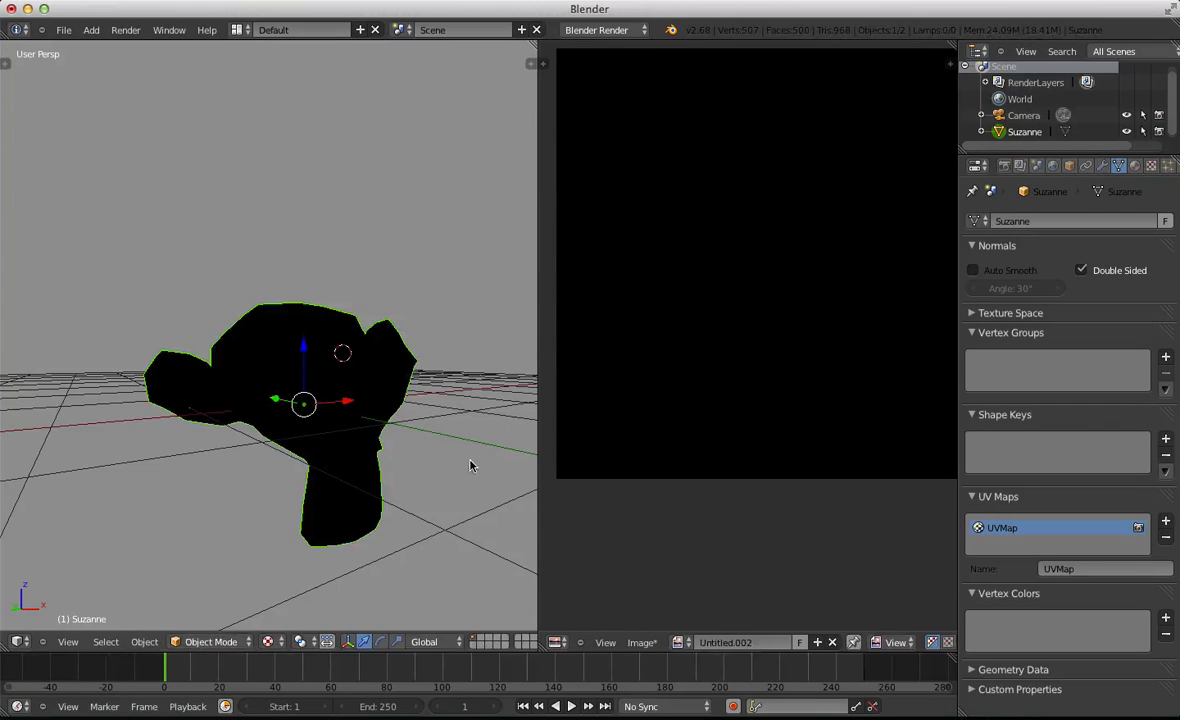
scroll(853, 647, "down", 2)
left_click(815, 641)
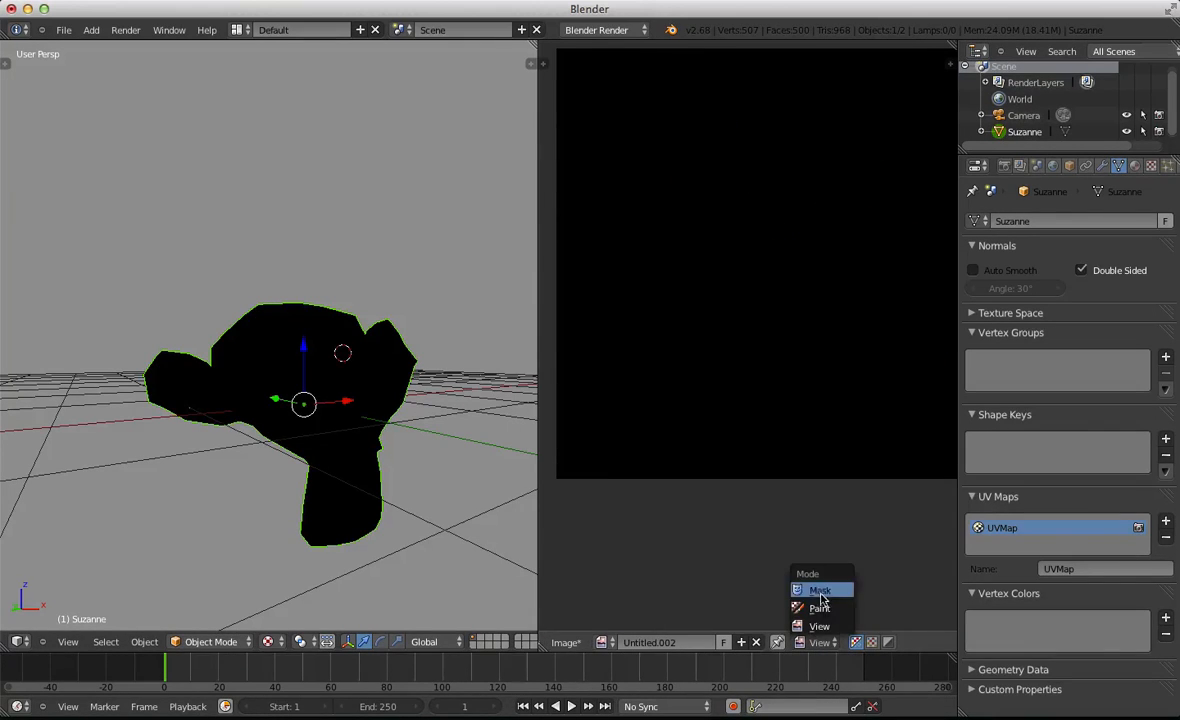
left_click(824, 606)
Display the monkey's UV layout over the image and set the paint brush colour to light purple
key("Tab")
key("t")
key("t")
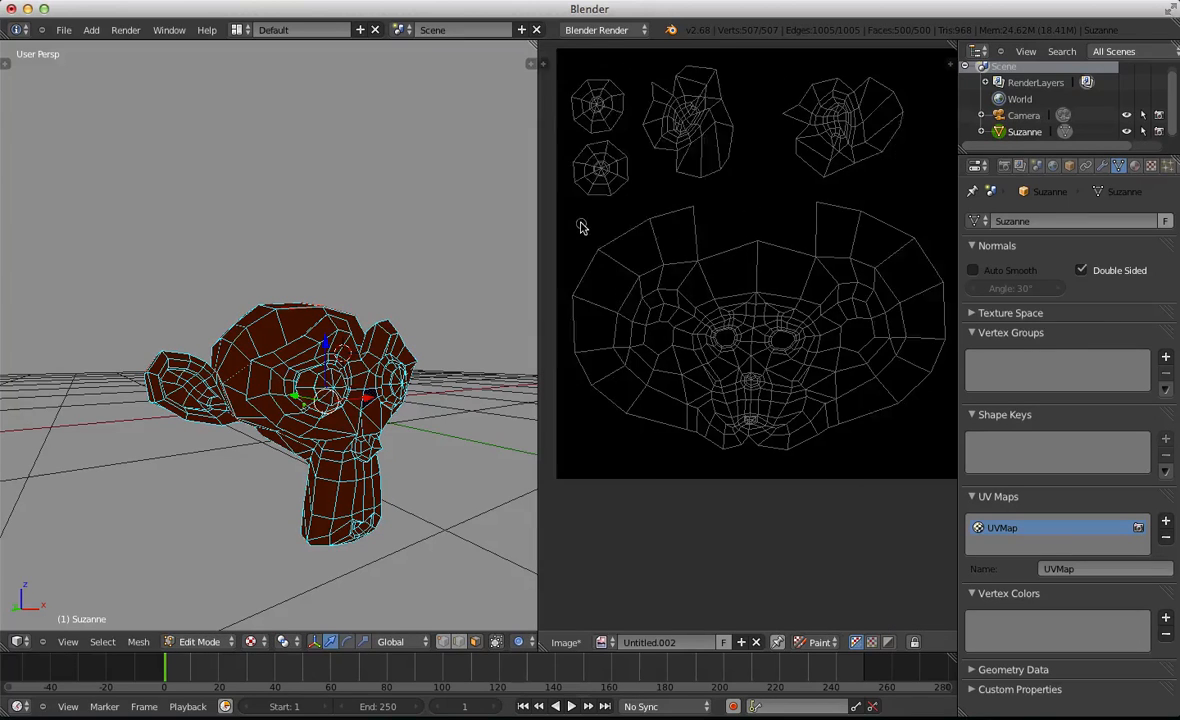
key("n")
left_click(634, 386)
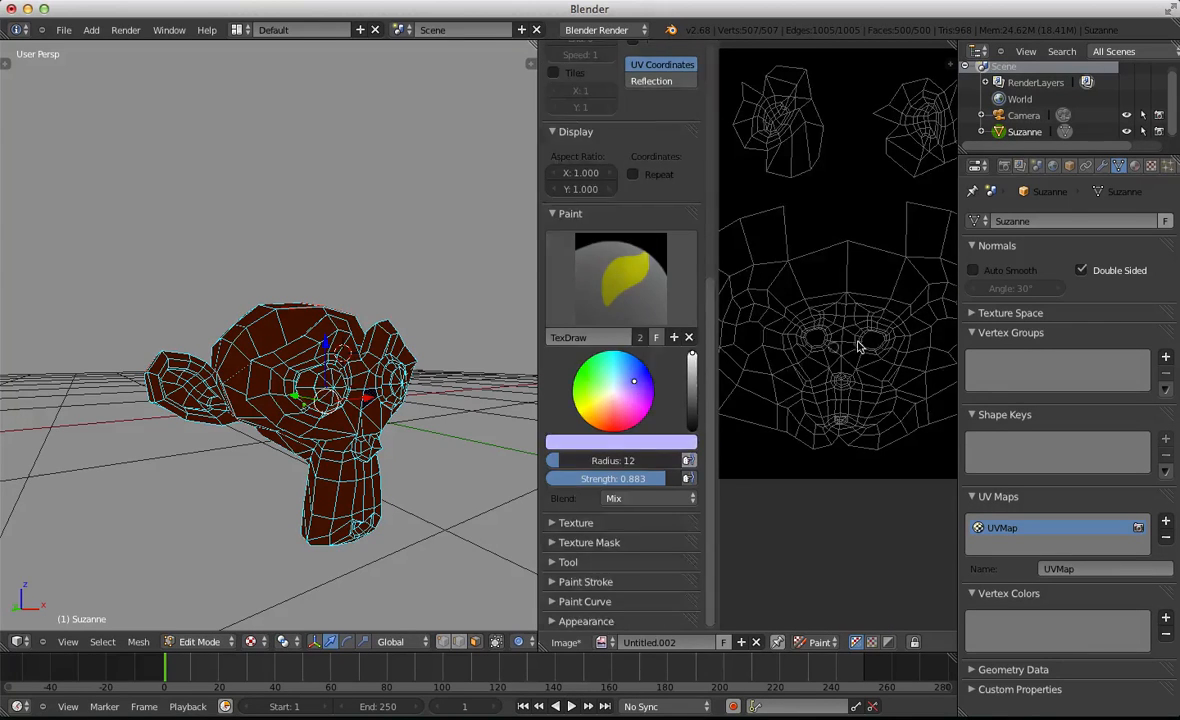
Try a light purple stroke down the forehead area of the UV layout and undo it
key("n")
scroll(775, 389, "up", 2)
mouse_move(735, 248)
left_mouse_down()
mouse_move(640, 298)
mouse_move(695, 505)
mouse_move(832, 536)
left_mouse_up()
key("ctrl+z")
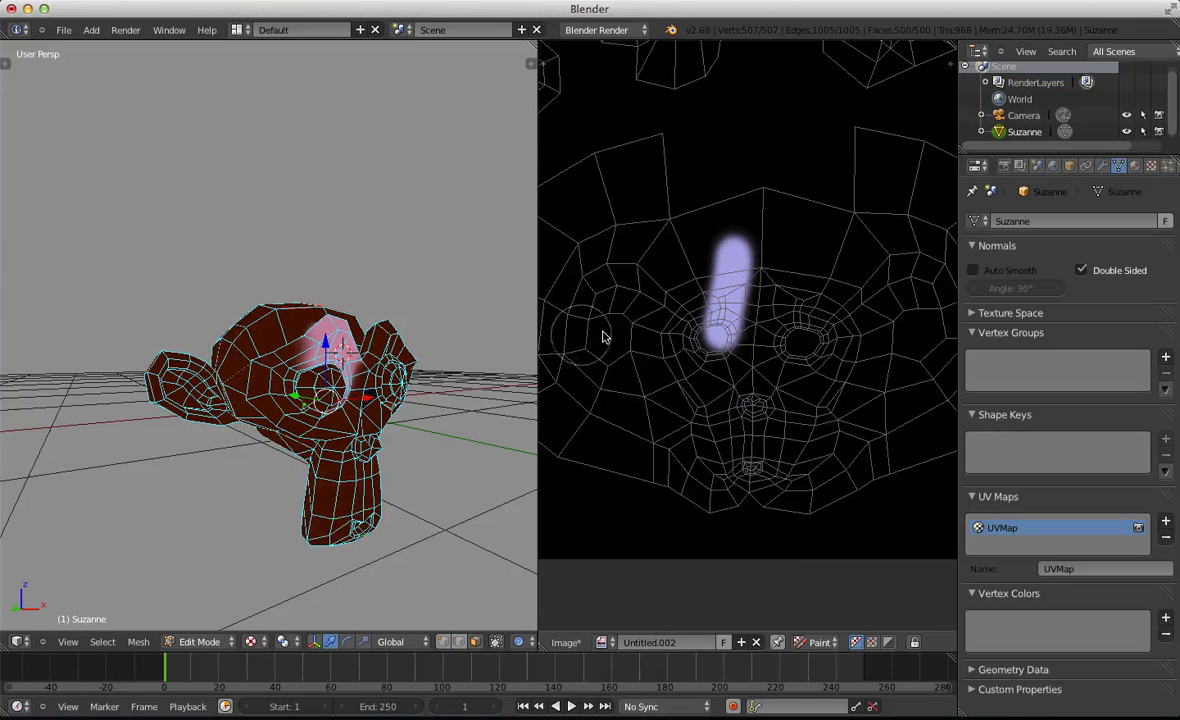
key("ctrl+z")
Leave Edit Mode, show the 3D view's brush settings and switch the monkey to Texture Paint mode
scroll(311, 382, "down", 5)
key("Tab")
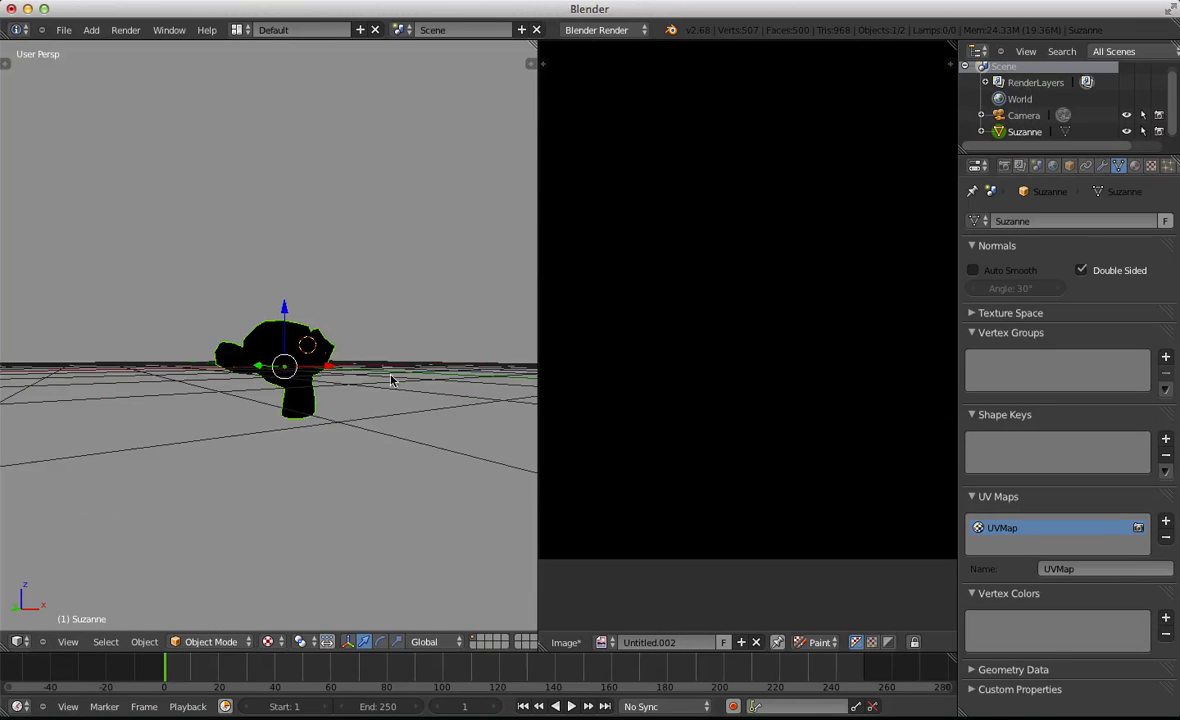
middle_click_drag(515, 300, 211, 422)
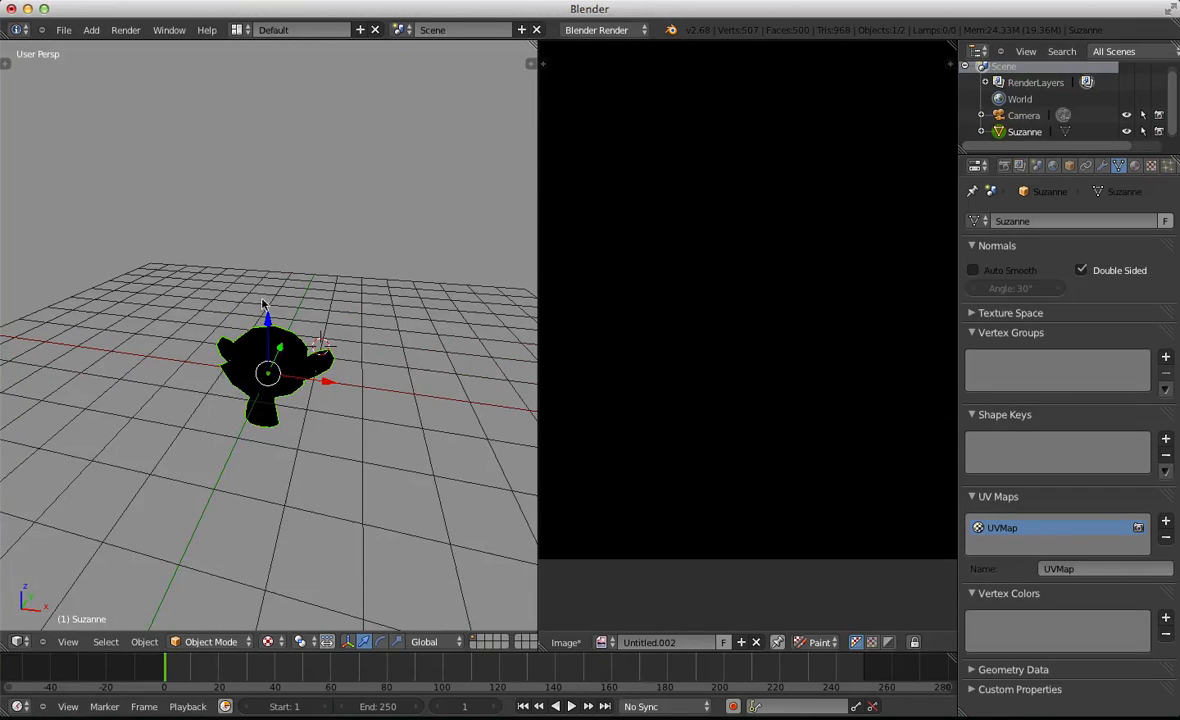
key("t")
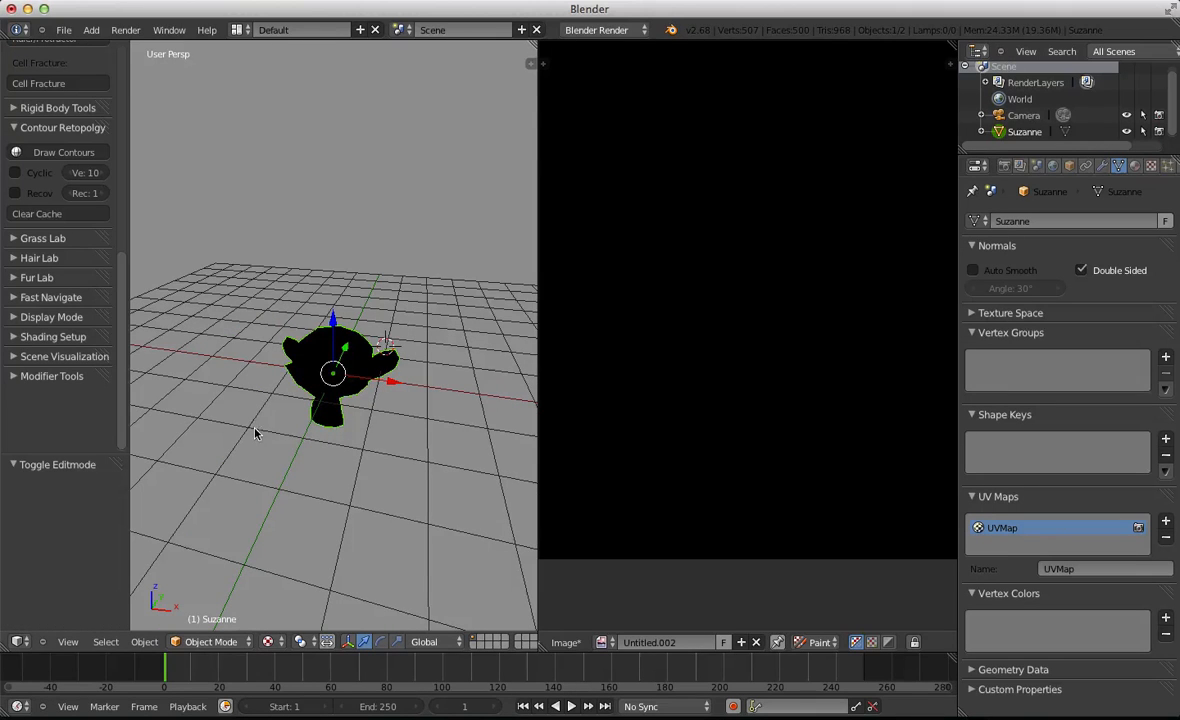
scroll(29, 205, "up", 5)
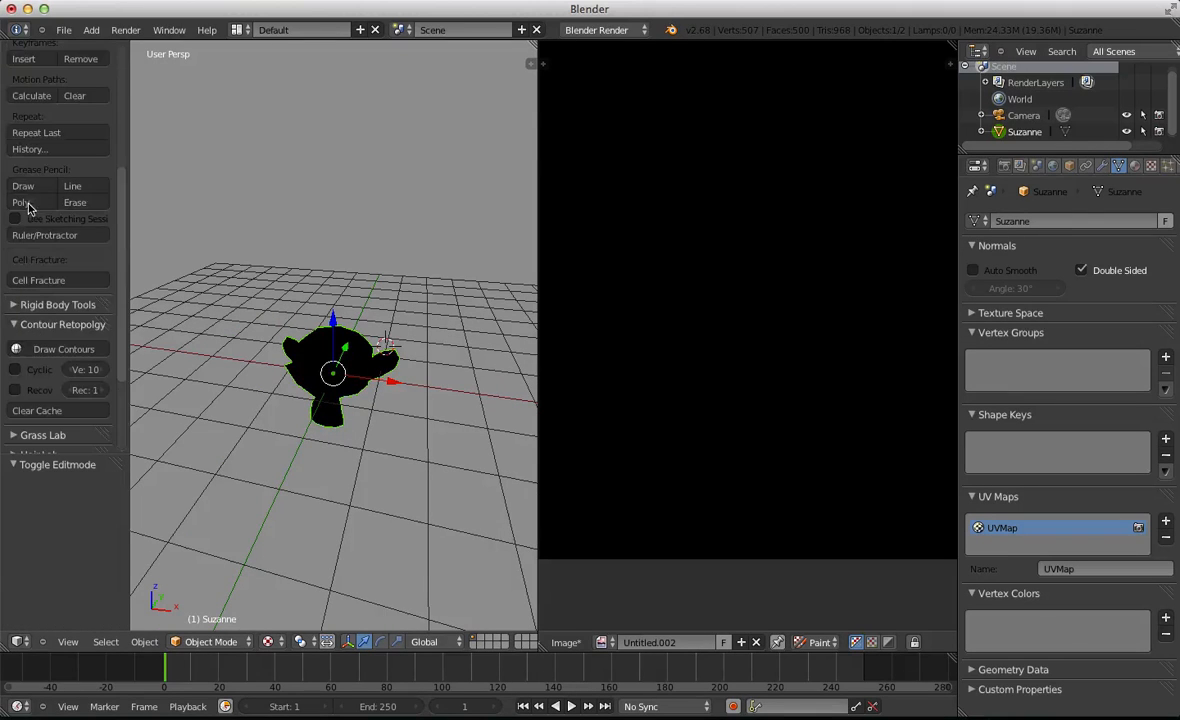
left_click(239, 647)
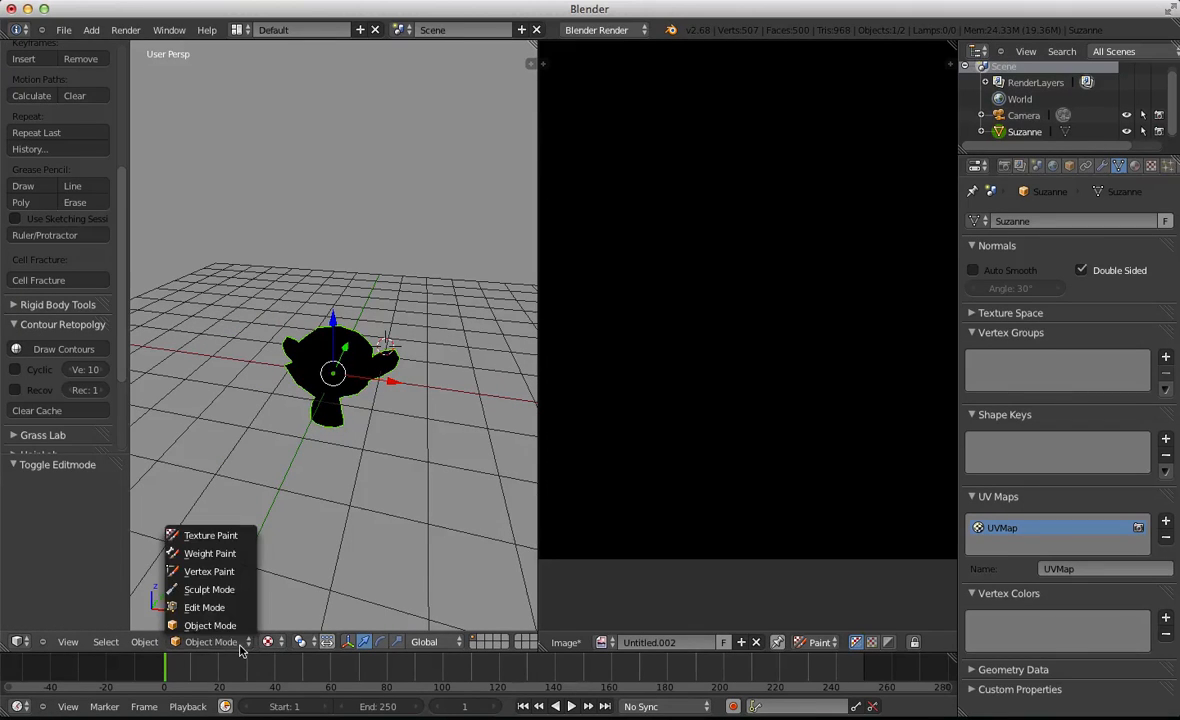
left_click(228, 537)
scroll(343, 371, "up", 1)
scroll(40, 188, "up", 5)
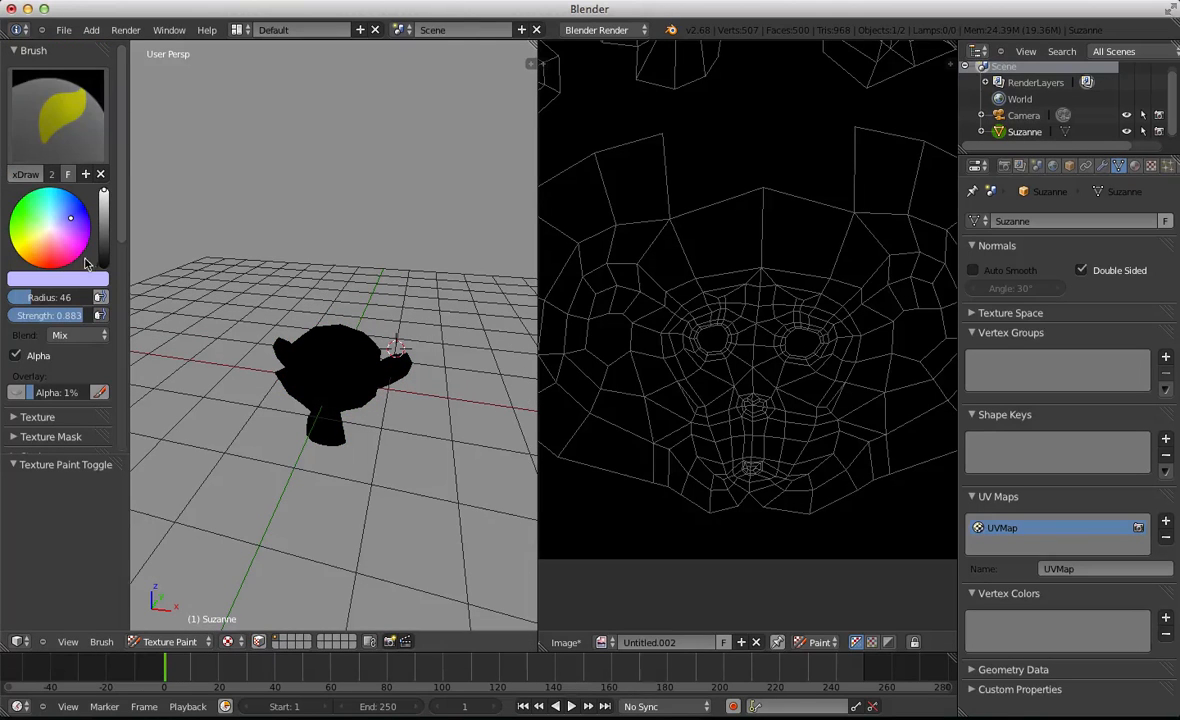
Set the brush to radius 18 and light pink, and paint the first strokes over the monkey's head in the 3D view
key("f")
left_click(237, 352)
scroll(328, 418, "up", 2)
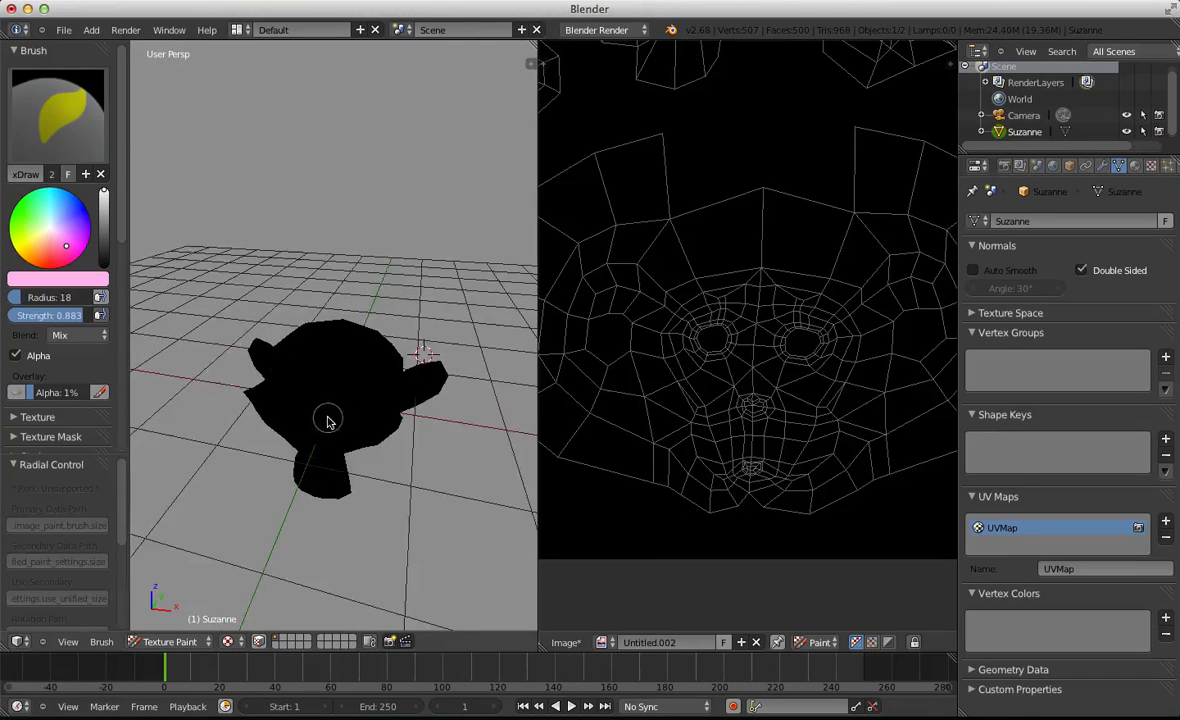
middle_click_drag(328, 418, 325, 386)
mouse_move(325, 386)
left_mouse_down()
mouse_move(308, 412)
mouse_move(328, 382)
left_mouse_up()
mouse_move(324, 372)
left_mouse_down()
mouse_move(311, 446)
mouse_move(310, 430)
left_mouse_up()
middle_click_drag(340, 446, 400, 445)
mouse_move(300, 375)
left_mouse_down()
mouse_move(285, 445)
mouse_move(292, 315)
mouse_move(305, 362)
mouse_move(265, 571)
mouse_move(264, 402)
mouse_move(330, 300)
mouse_move(461, 250)
mouse_move(420, 90)
left_mouse_up()
Enlarge the brush radius to 67 and paint the monkey's face, ears and the side and back of the head pink
key("f")
left_click(333, 398)
middle_click_drag(395, 470, 390, 440)
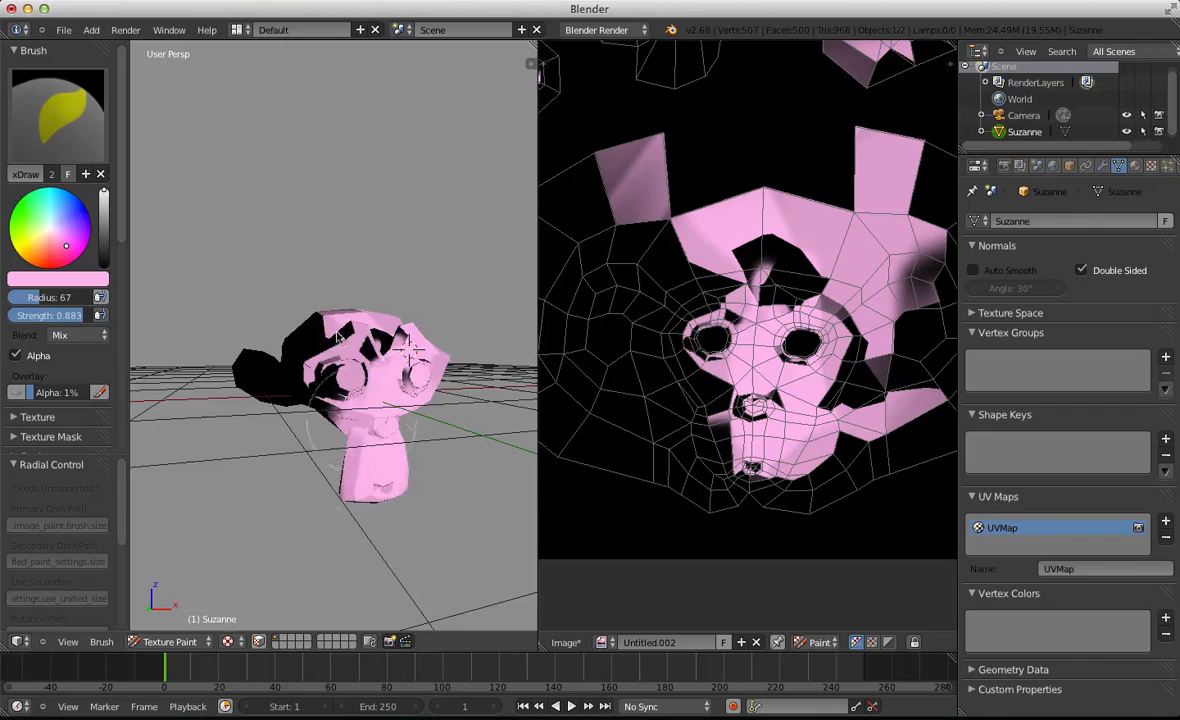
left_click_drag(370, 711, 343, 657)
middle_click_drag(248, 519, 465, 570)
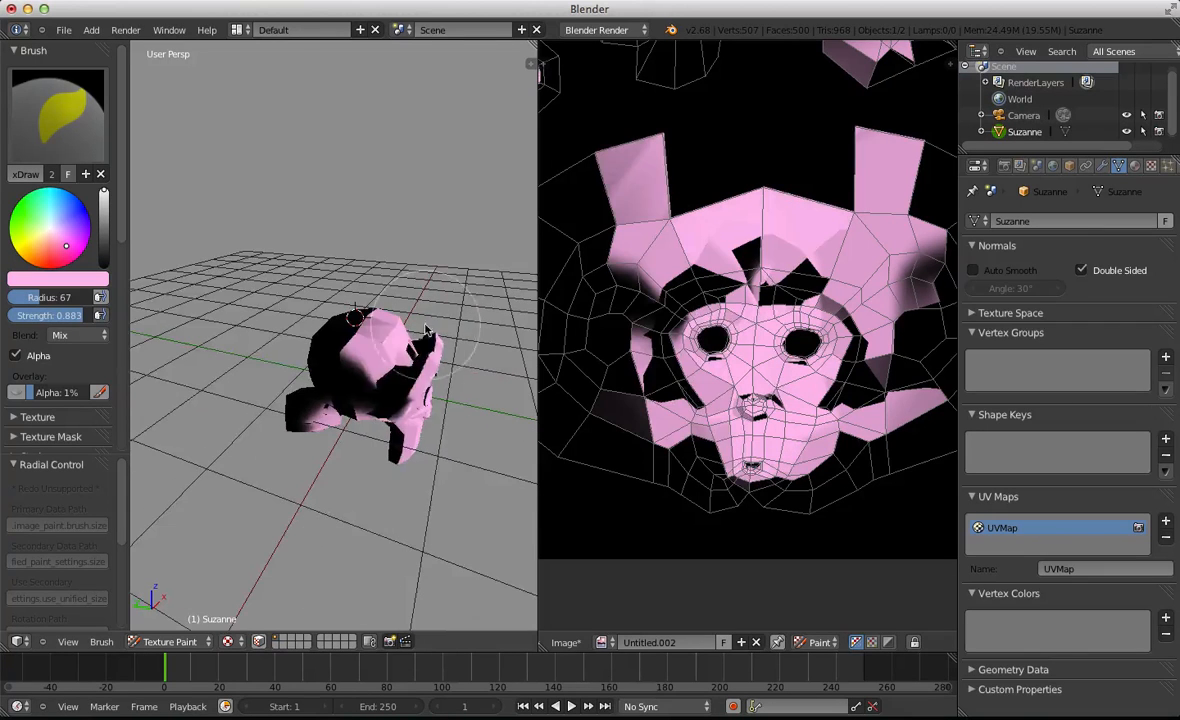
mouse_move(385, 365)
left_mouse_down()
mouse_move(428, 290)
mouse_move(361, 211)
left_mouse_up()
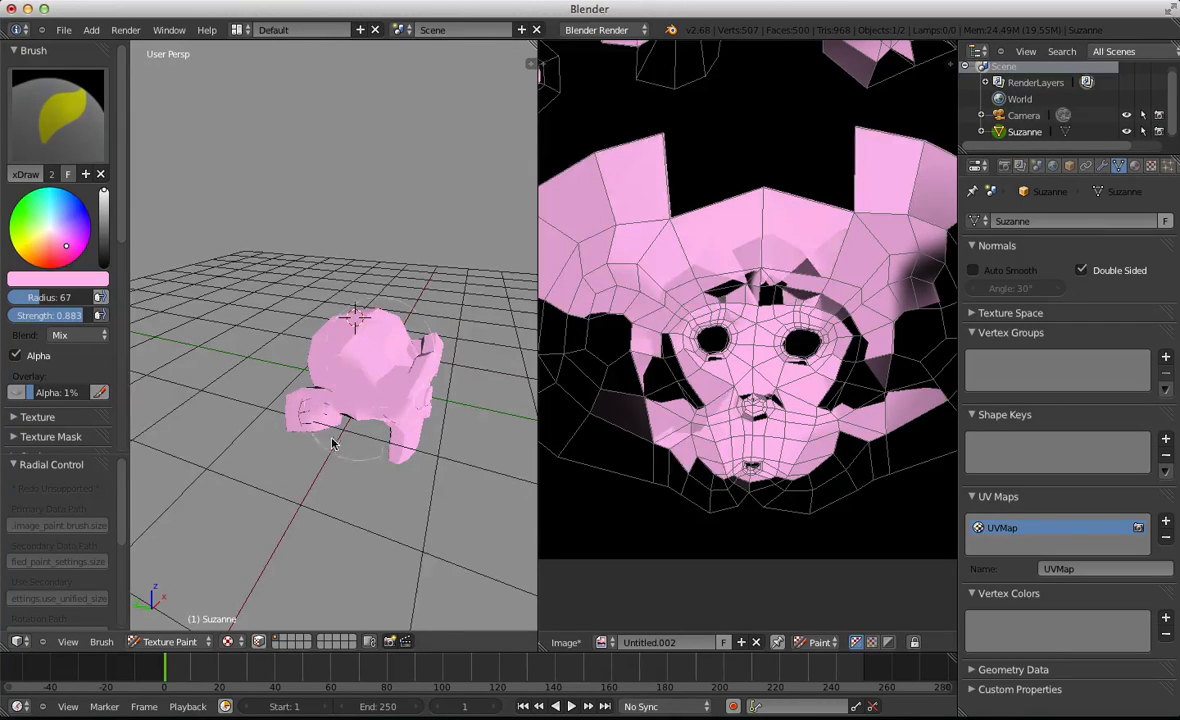
mouse_move(332, 440)
middle_mouse_down()
mouse_move(500, 356)
mouse_move(378, 420)
middle_mouse_up()
mouse_move(362, 390)
left_mouse_down()
mouse_move(263, 440)
mouse_move(247, 435)
left_mouse_up()
Fill the remaining black patches on the underside, back and sides of the monkey's head with pink
mouse_move(247, 435)
middle_mouse_down()
mouse_move(300, 474)
mouse_move(337, 483)
middle_mouse_up()
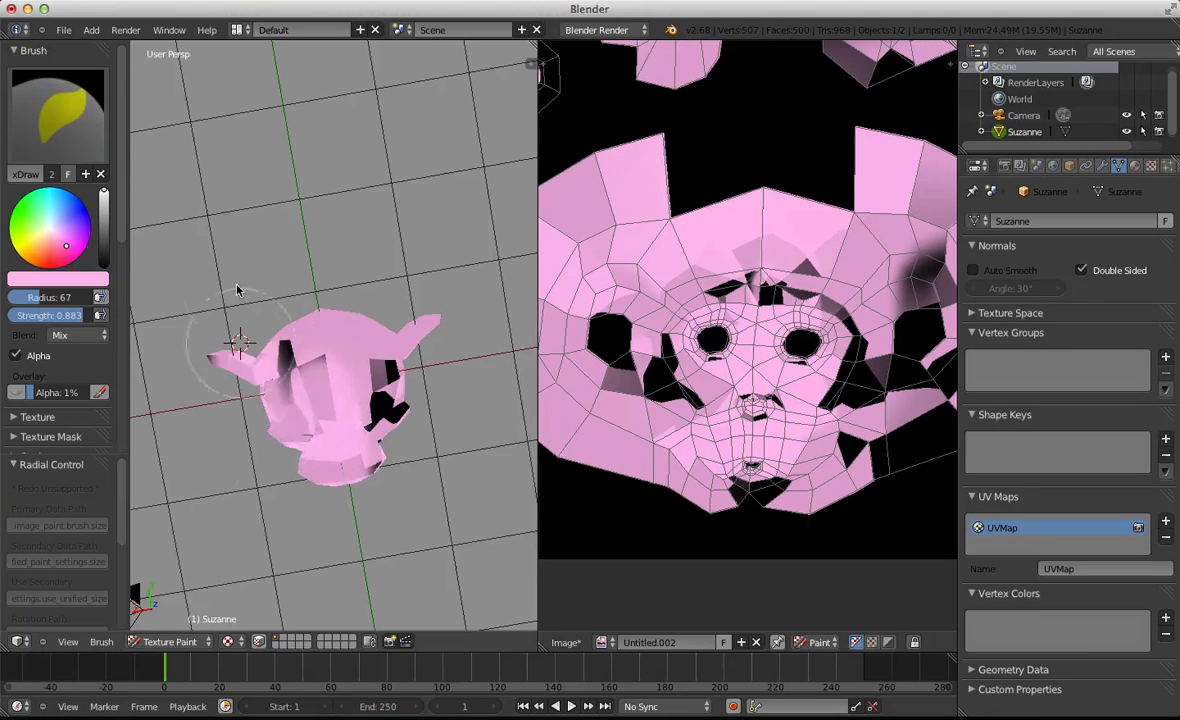
mouse_move(309, 342)
left_mouse_down()
mouse_move(416, 308)
mouse_move(303, 469)
mouse_move(304, 414)
mouse_move(375, 350)
mouse_move(365, 335)
left_mouse_up()
middle_click_drag(334, 277, 392, 427)
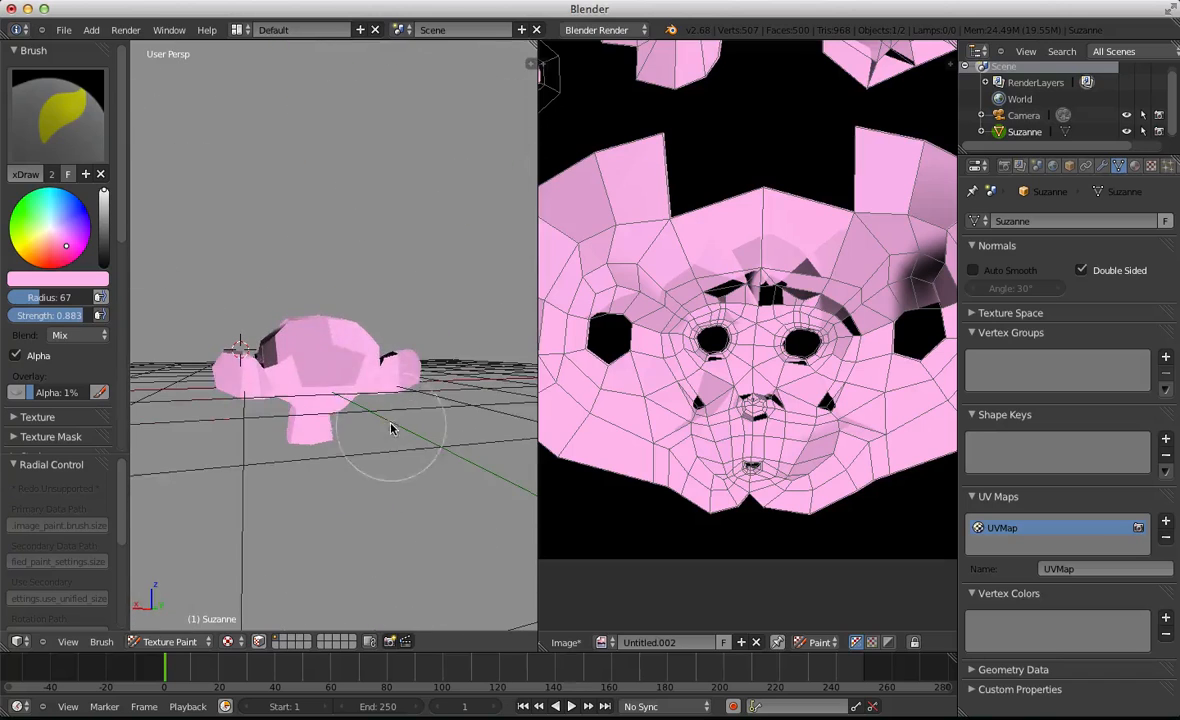
mouse_move(328, 342)
left_mouse_down()
mouse_move(327, 376)
mouse_move(250, 282)
left_mouse_up()
mouse_move(245, 300)
middle_mouse_down()
mouse_move(248, 448)
mouse_move(358, 362)
middle_mouse_up()
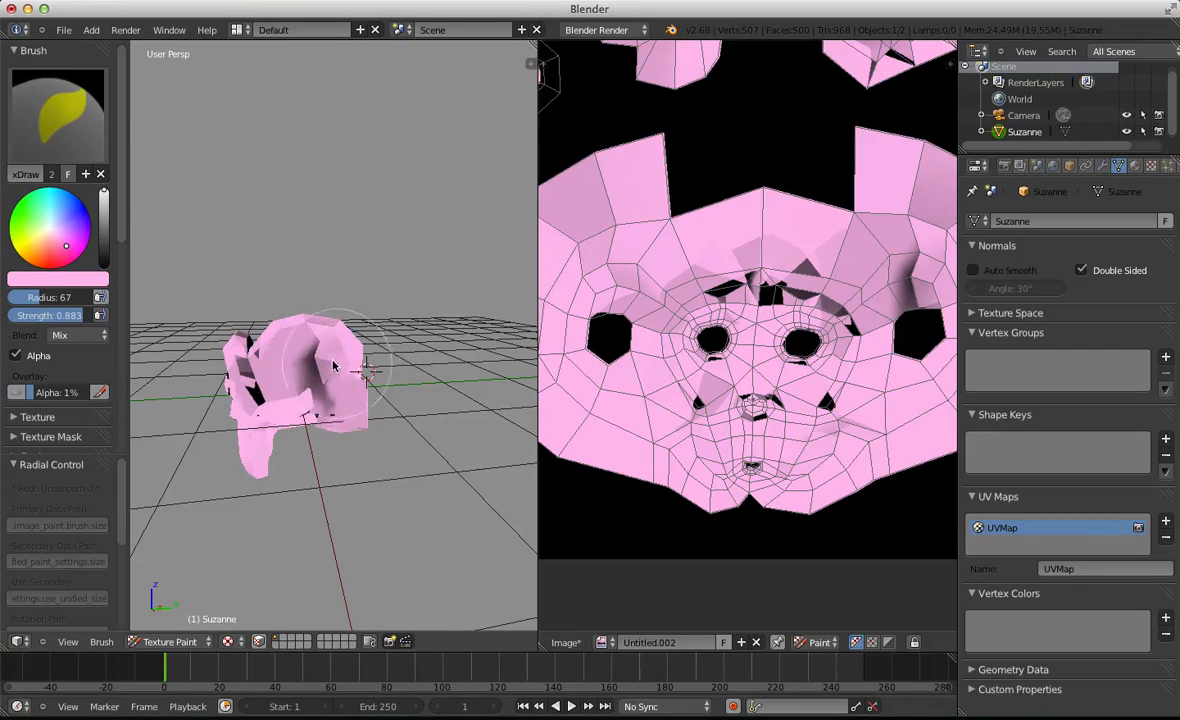
mouse_move(312, 355)
left_mouse_down()
mouse_move(262, 380)
mouse_move(212, 372)
left_mouse_up()
middle_click_drag(212, 350, 243, 418)
mouse_move(243, 418)
left_mouse_down()
mouse_move(245, 395)
mouse_move(362, 415)
mouse_move(310, 300)
left_mouse_up()
middle_click_drag(308, 285, 286, 400)
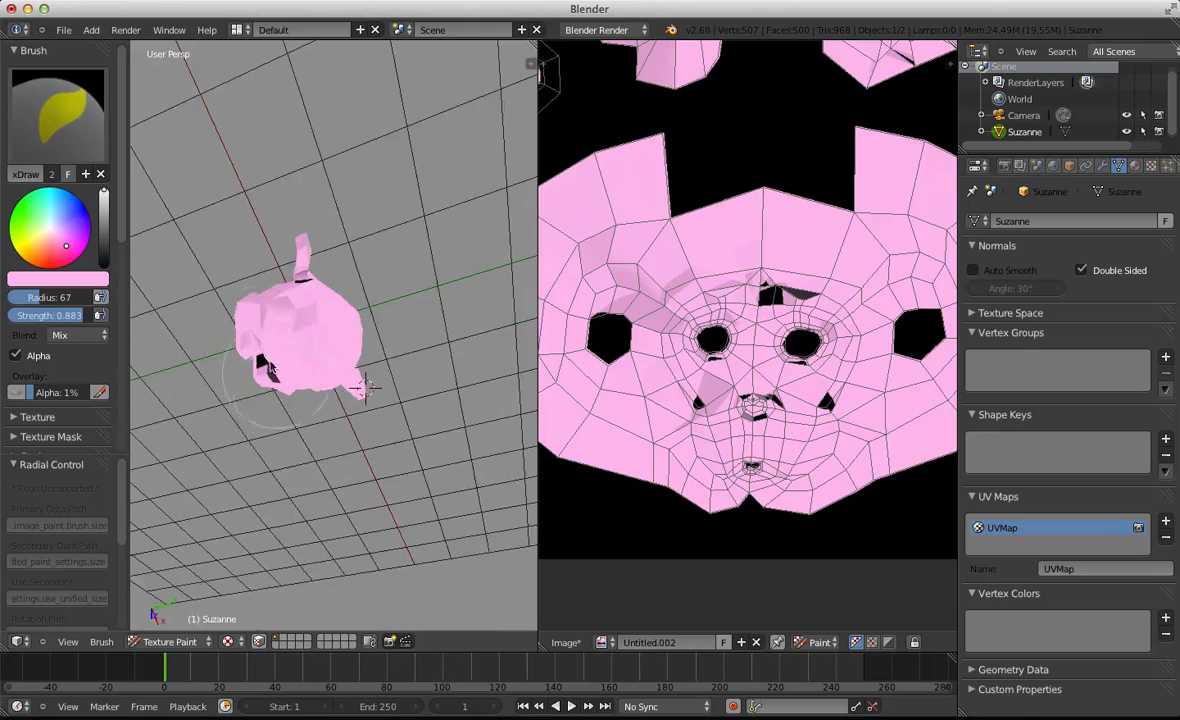
mouse_move(270, 355)
left_mouse_down()
mouse_move(288, 400)
mouse_move(292, 225)
left_mouse_up()
mouse_move(352, 435)
middle_mouse_down()
mouse_move(374, 382)
mouse_move(530, 190)
middle_mouse_up()
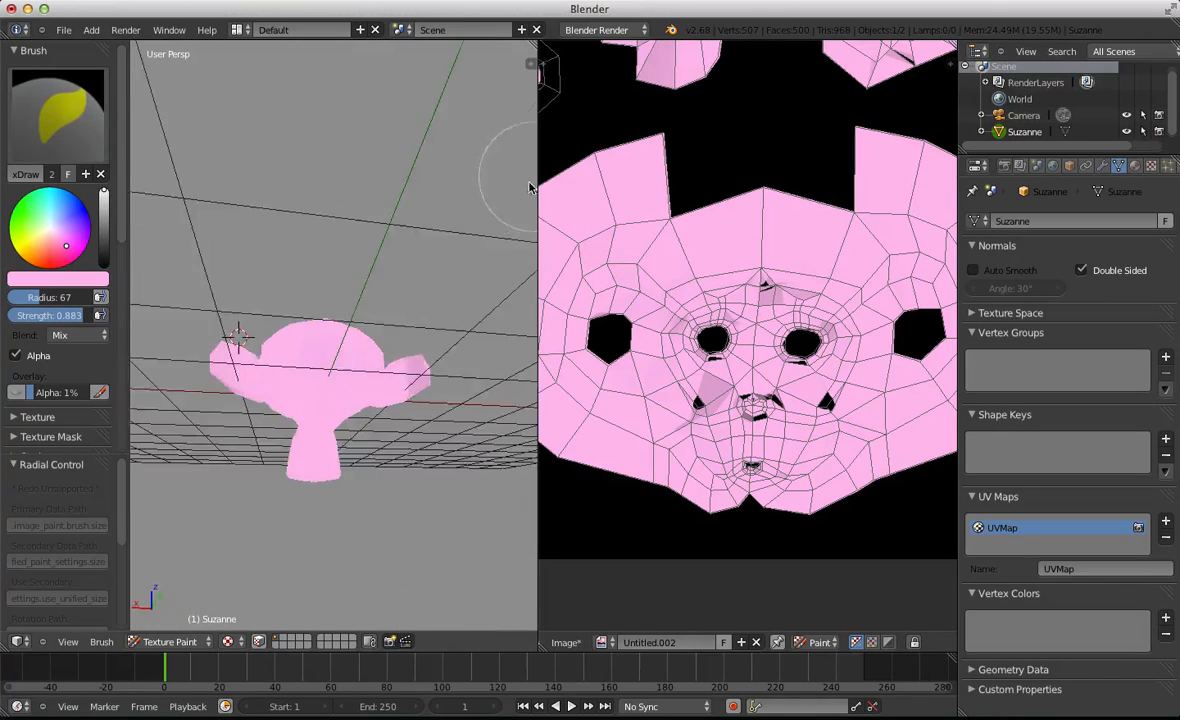
Set the brush colour to light blue and paint over the monkey's eye area, nose and muzzle
mouse_move(438, 420)
middle_mouse_down()
mouse_move(316, 442)
mouse_move(213, 368)
middle_mouse_up()
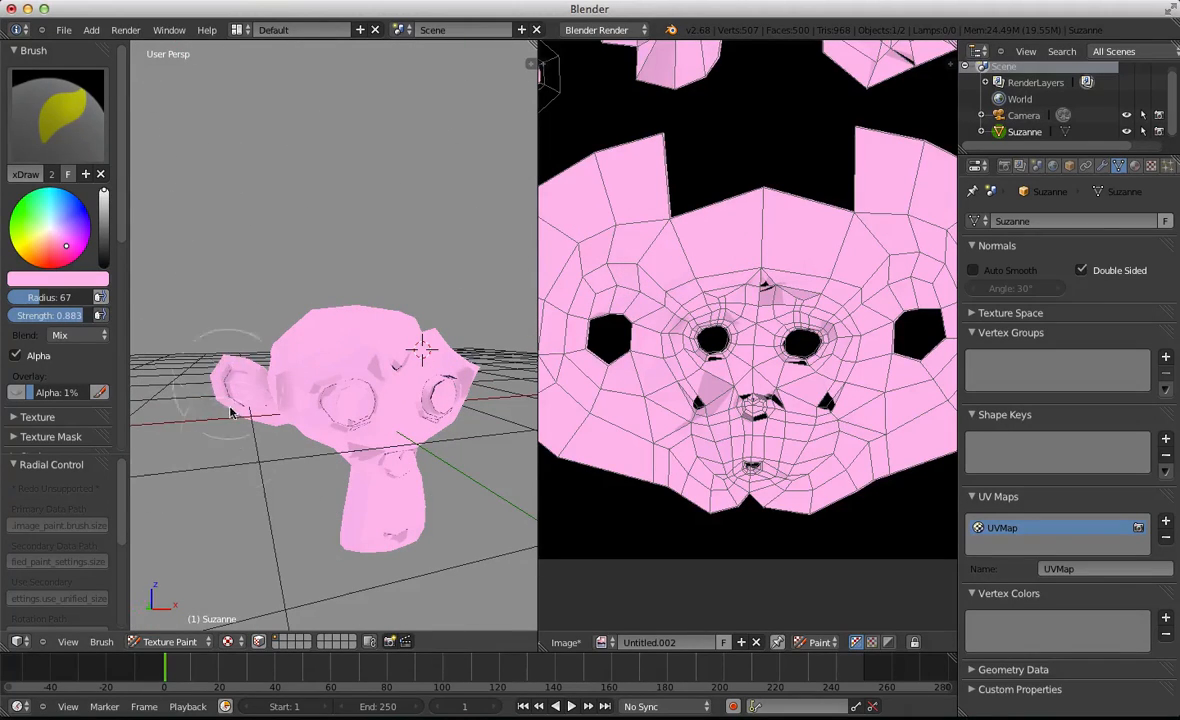
middle_click_drag(409, 477, 311, 594)
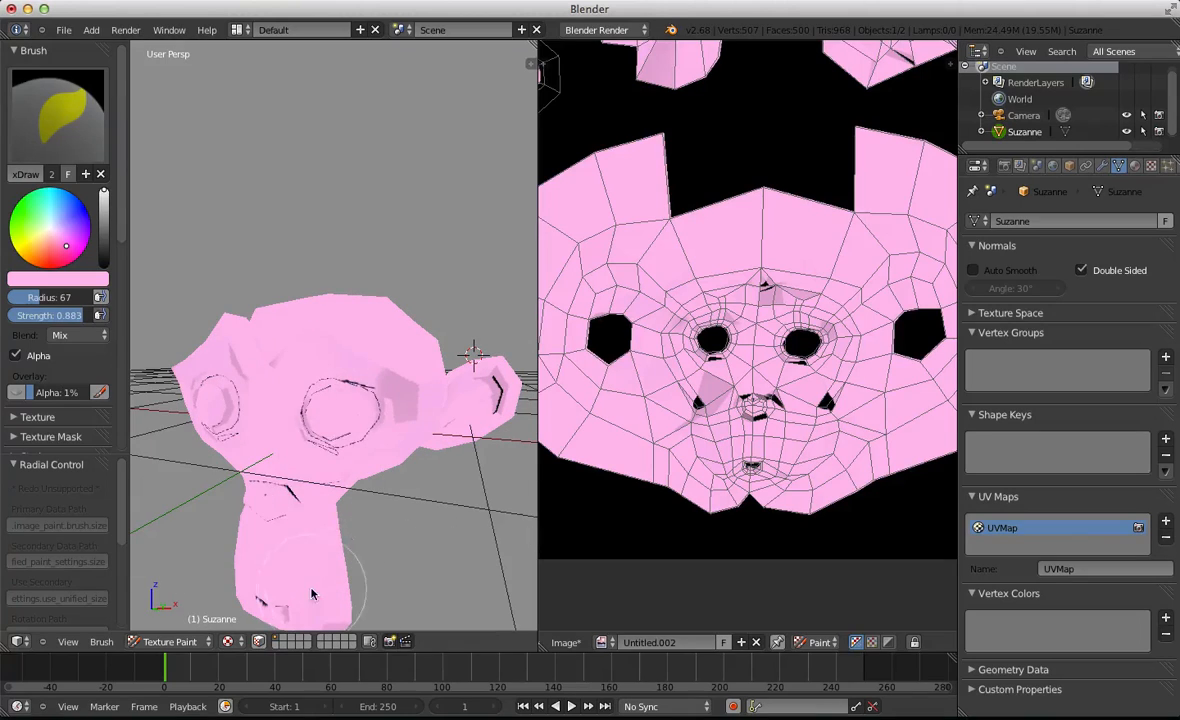
middle_click_drag(302, 346, 318, 237)
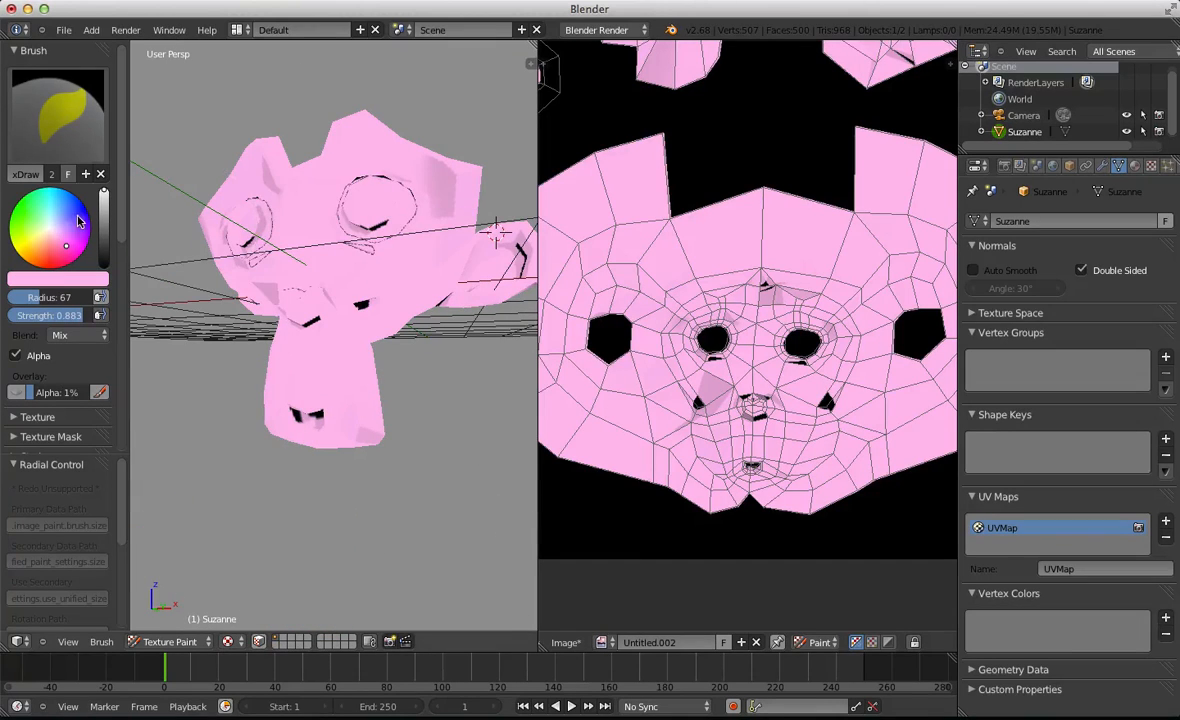
left_click_drag(80, 222, 71, 213)
left_click_drag(300, 192, 318, 412)
scroll(342, 485, "down", 7)
middle_click_drag(282, 453, 340, 463)
scroll(323, 411, "up", 7)
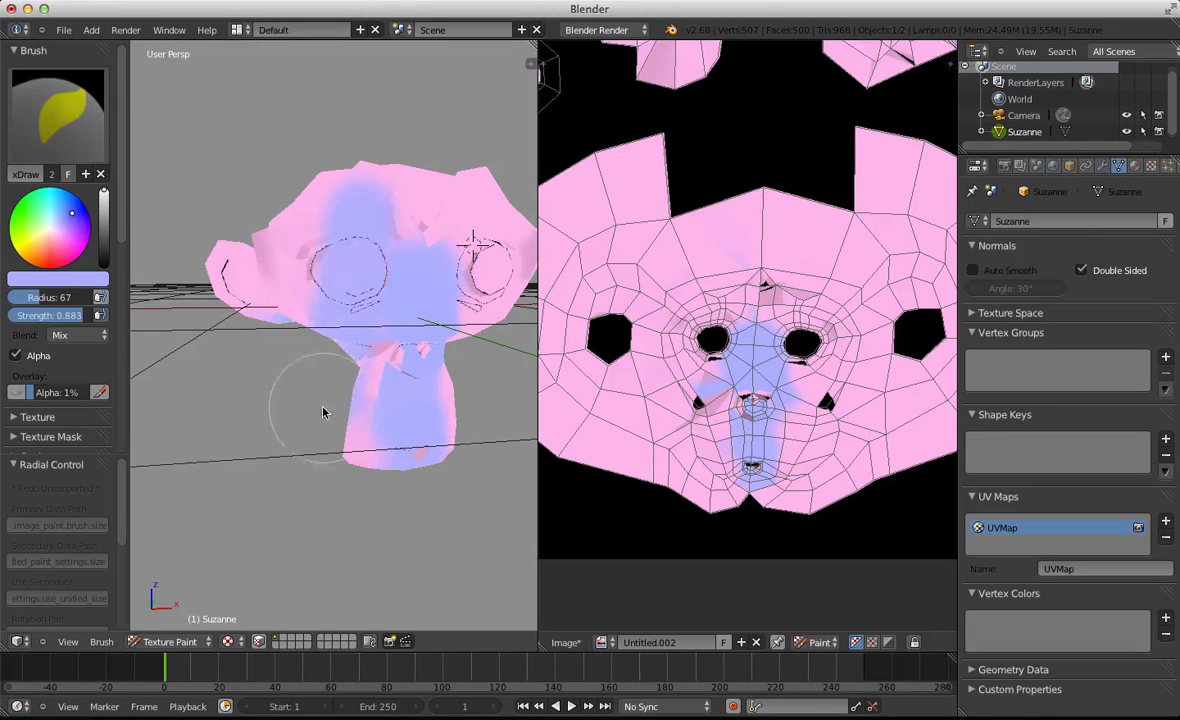
left_click_drag(323, 411, 408, 271)
Try a light blue stroke beside the circular eye islands in the UV image and undo it
scroll(395, 263, "down", 6)
scroll(349, 345, "up", 4)
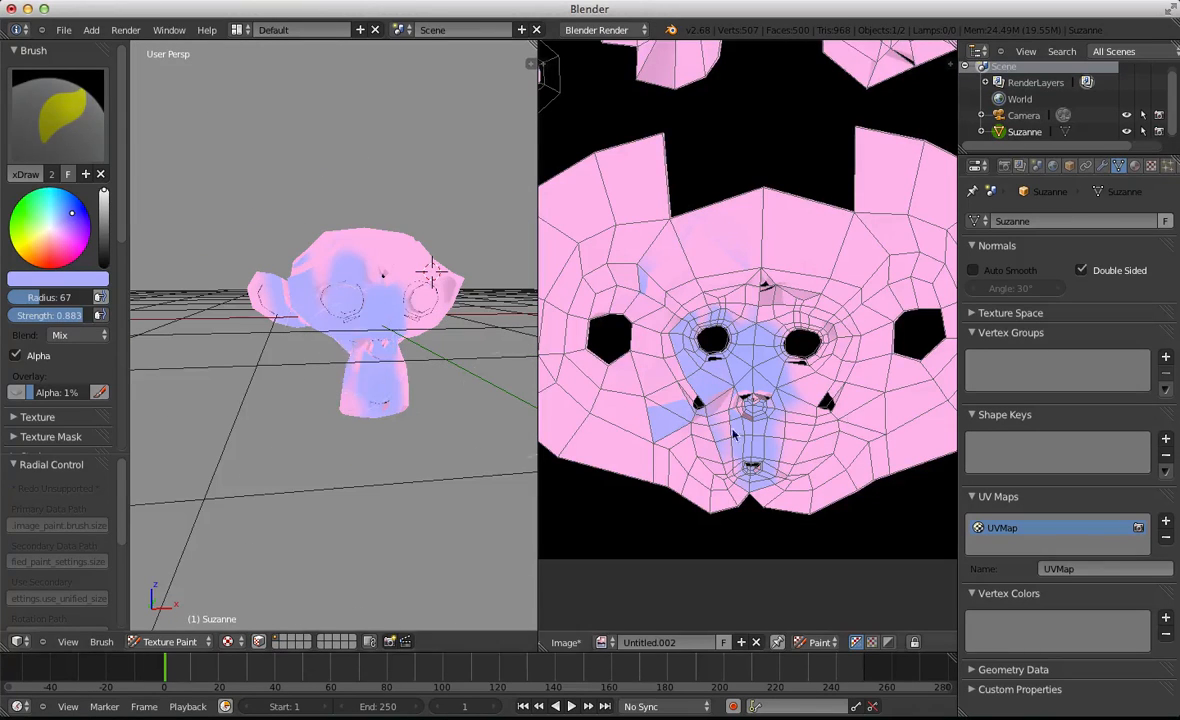
scroll(733, 433, "down", 6)
scroll(727, 241, "up", 3)
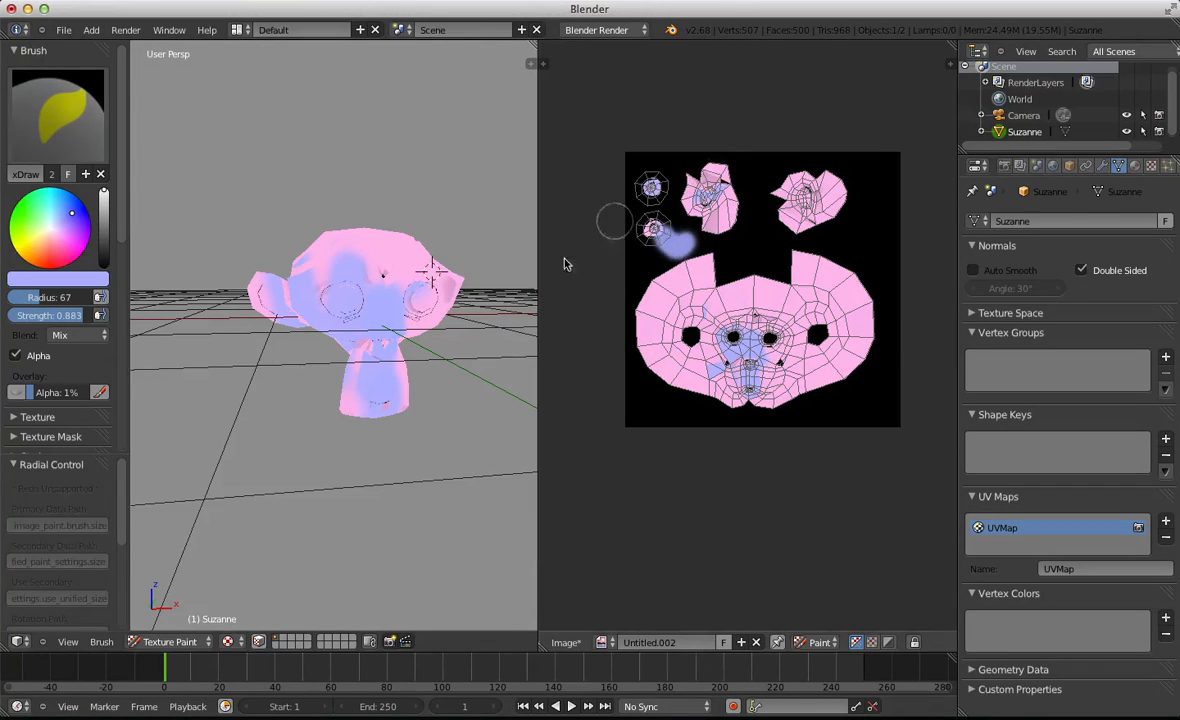
key("ctrl+z")
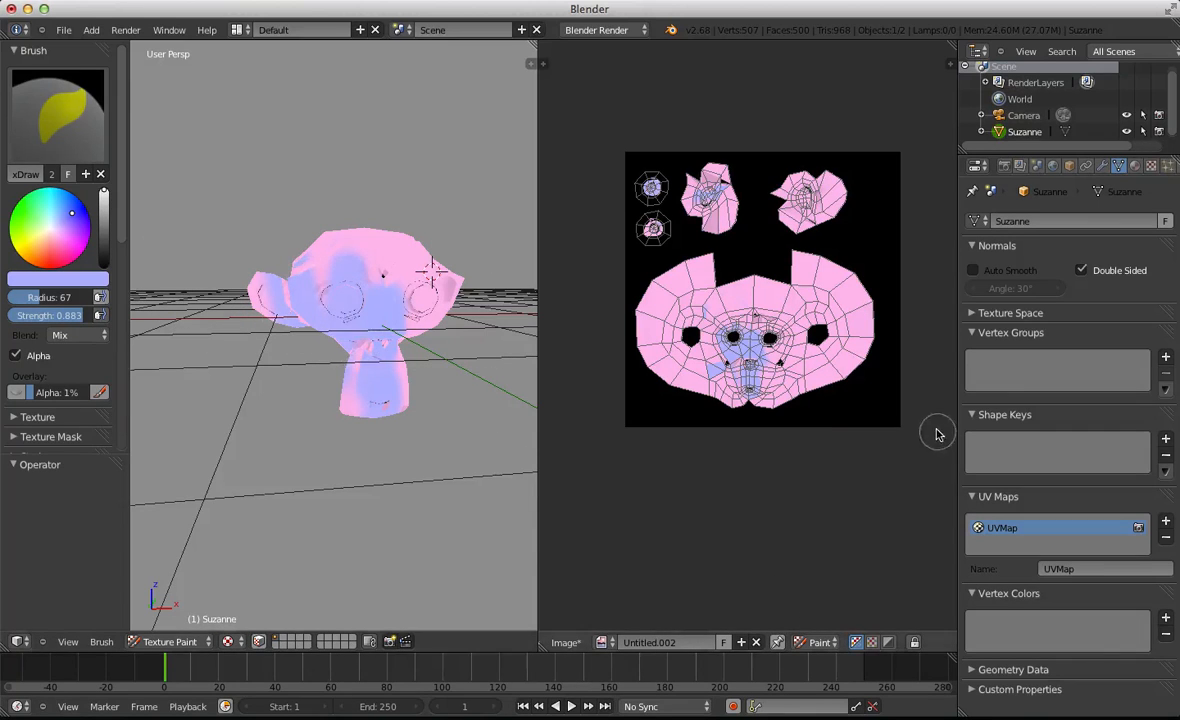
Set the brush colour to white and paint both circular eye islands in the UV image
key("t")
key("t")
key("n")
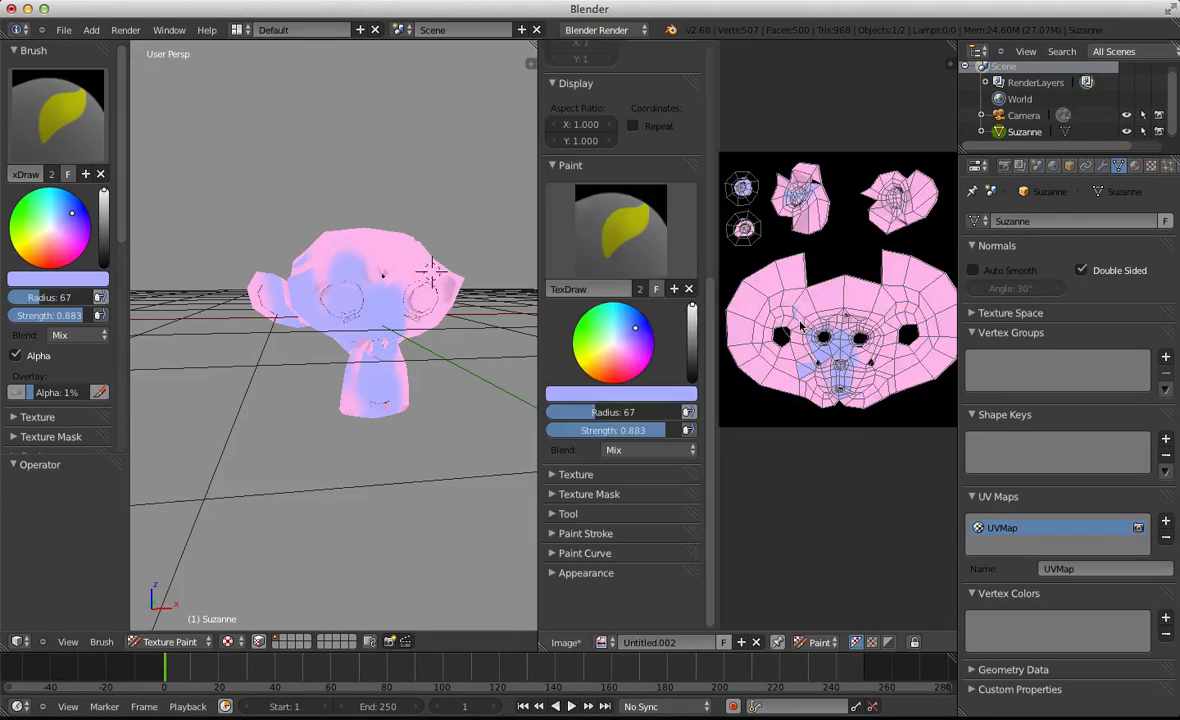
left_click(615, 344)
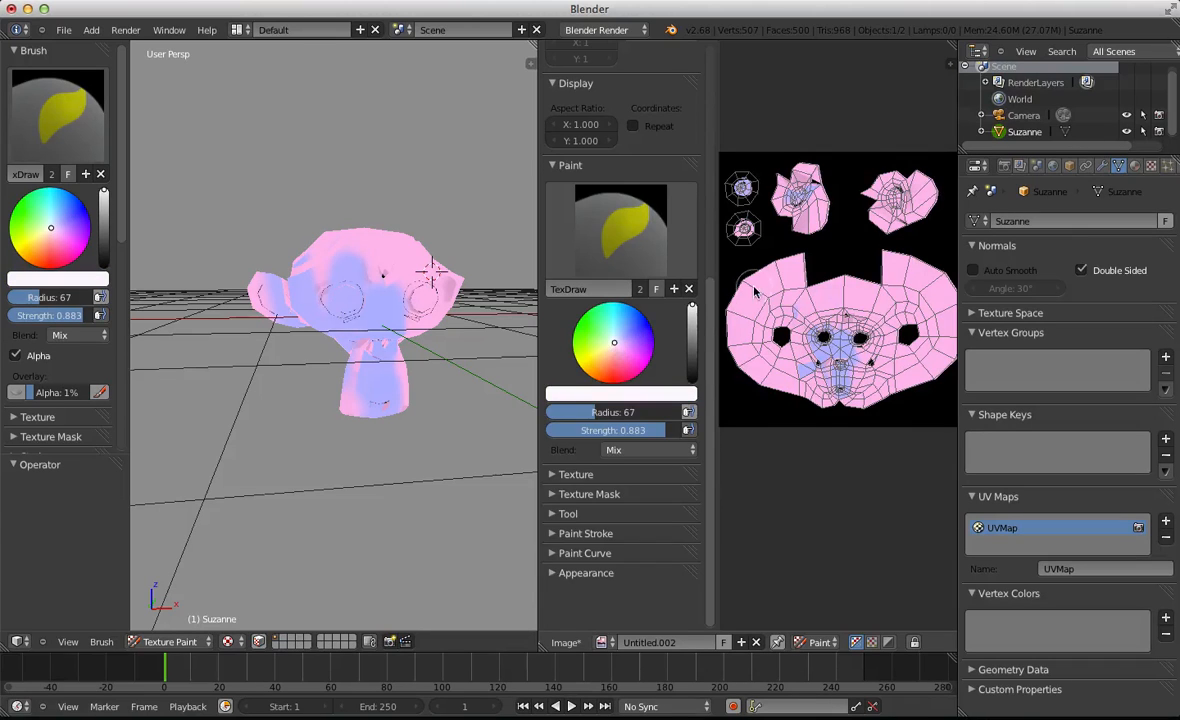
key("t")
scroll(603, 215, "up", 5)
mouse_move(612, 232)
left_mouse_down()
mouse_move(600, 243)
mouse_move(634, 250)
left_mouse_up()
middle_click_drag(634, 250, 657, 352)
mouse_move(650, 232)
left_mouse_down()
mouse_move(657, 240)
mouse_move(618, 212)
mouse_move(638, 206)
mouse_move(651, 229)
left_mouse_up()
scroll(651, 229, "up", 2)
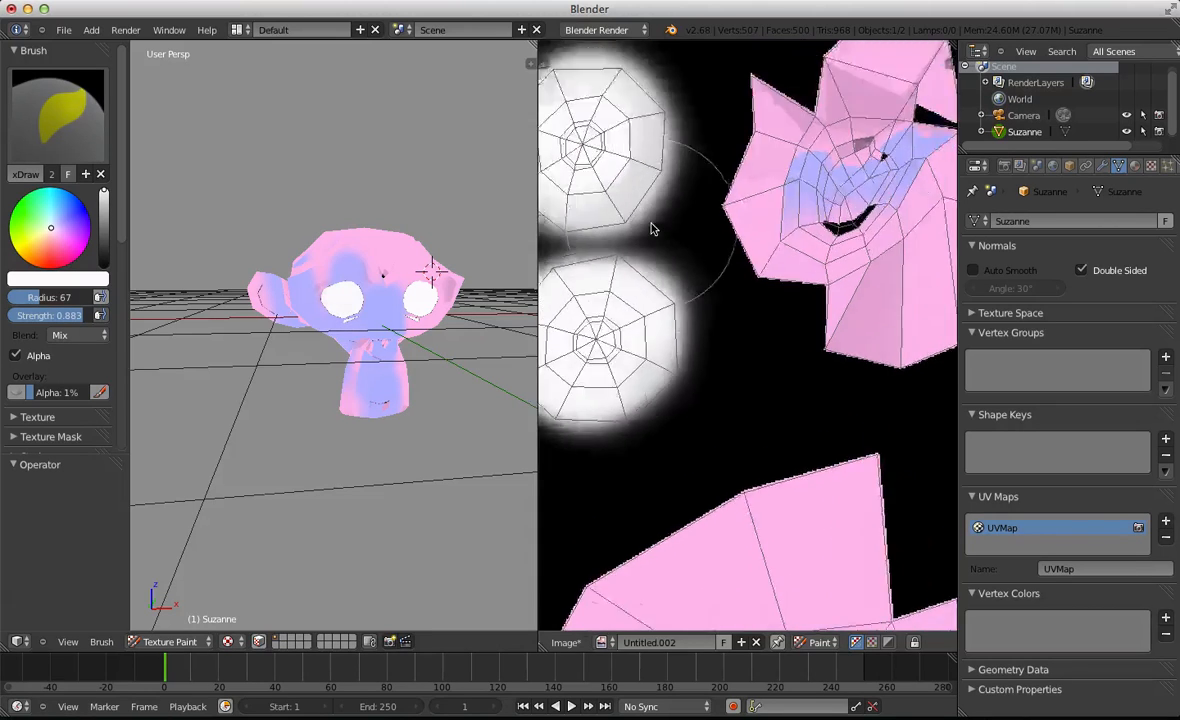
Change the brush to near-black with a radius of 25 for painting the pupils
mouse_move(651, 229)
middle_mouse_down()
mouse_move(898, 329)
mouse_move(795, 334)
middle_mouse_up()
key("t")
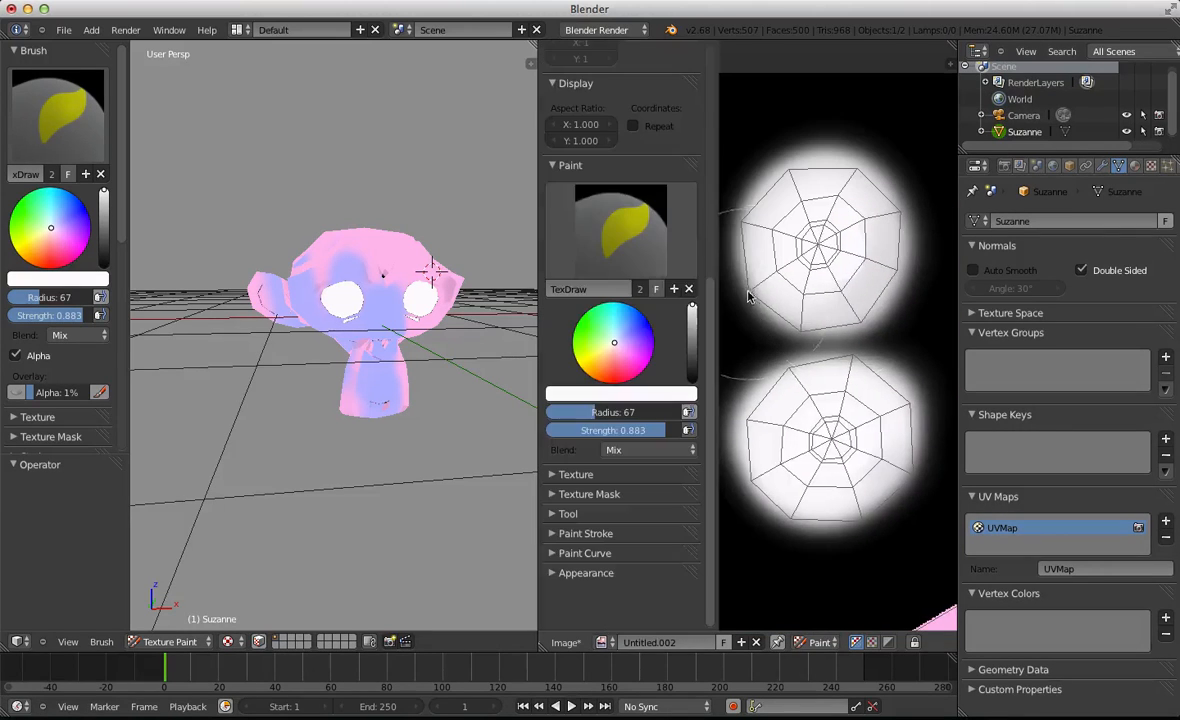
left_click(643, 316)
key("n")
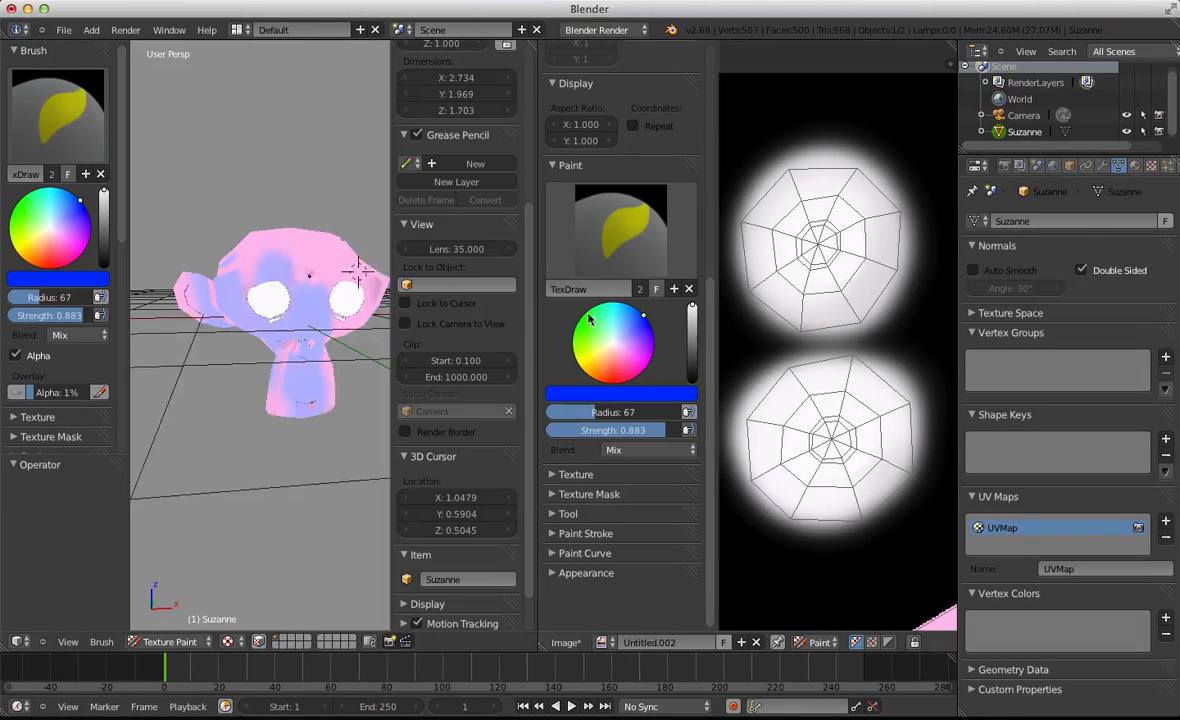
key("f")
left_click(778, 273)
left_click_drag(647, 340, 616, 342)
left_click_drag(691, 348, 692, 377)
key("f")
left_click(804, 238)
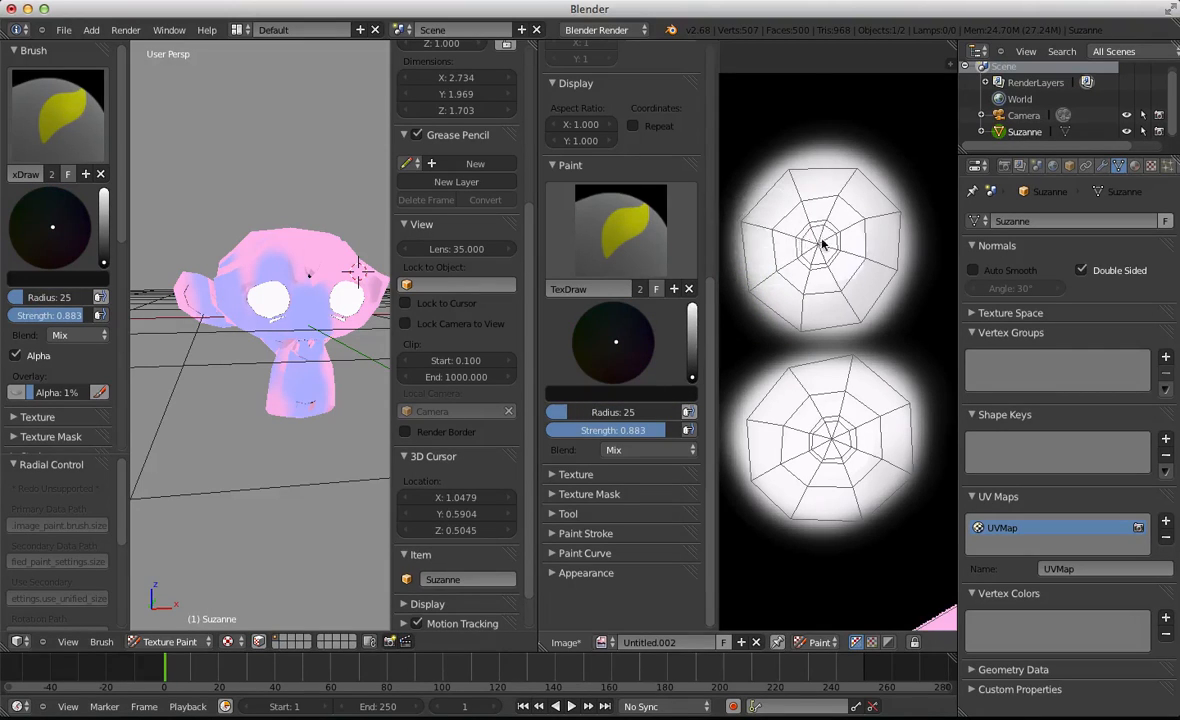
Paint a dark pupil at the centre of each white eye island in the UV image
left_click_drag(821, 237, 817, 260)
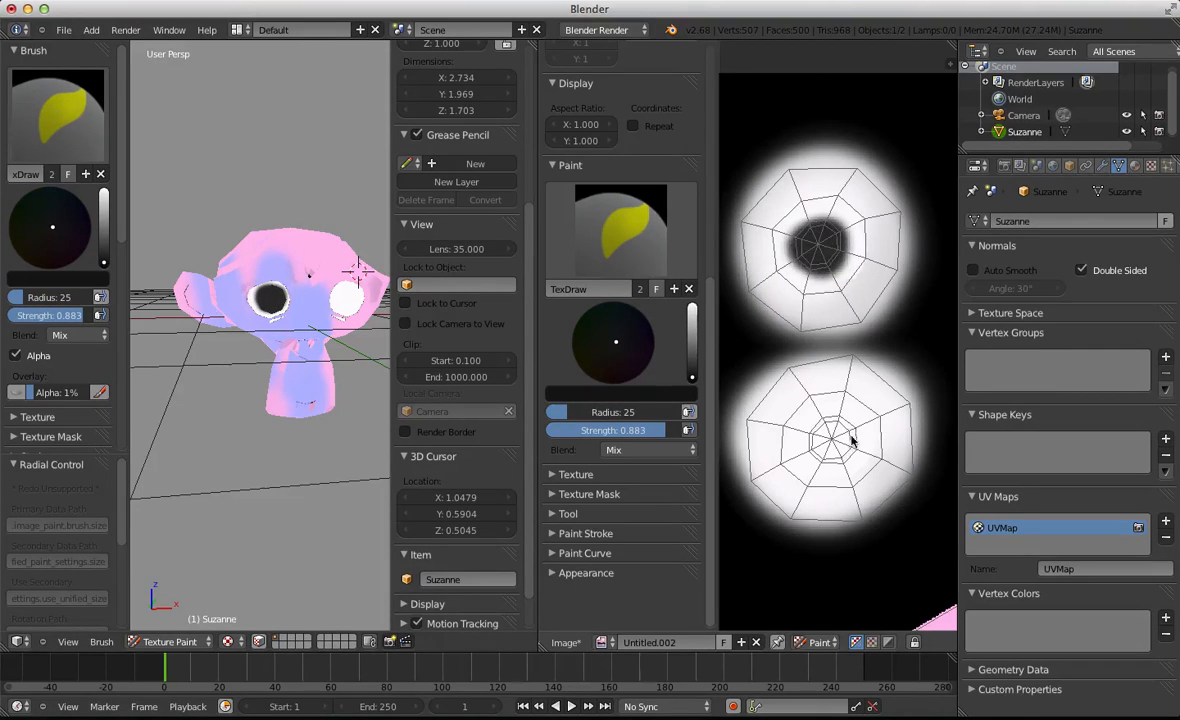
left_click_drag(852, 441, 854, 431)
scroll(194, 302, "down", 9)
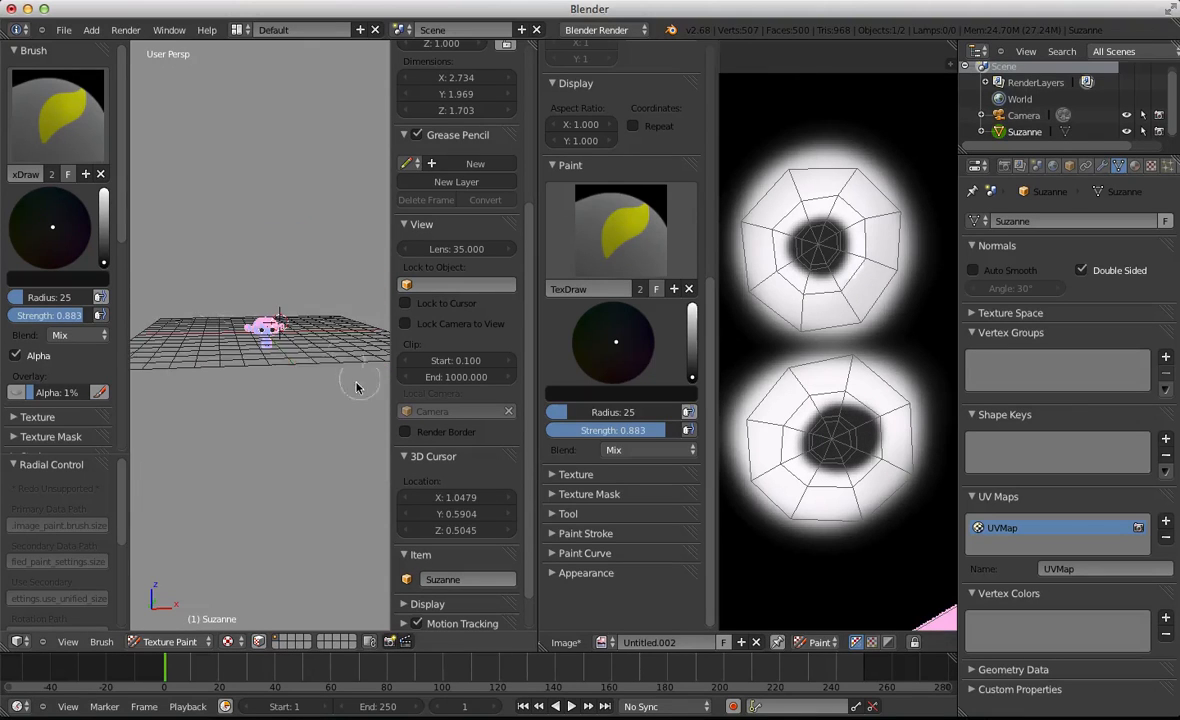
Hide the 3D view's properties sidebar, set solid shading and switch the monkey head from Texture Paint to Object Mode
middle_click_drag(358, 385, 308, 400)
scroll(308, 399, "up", 6)
key("n")
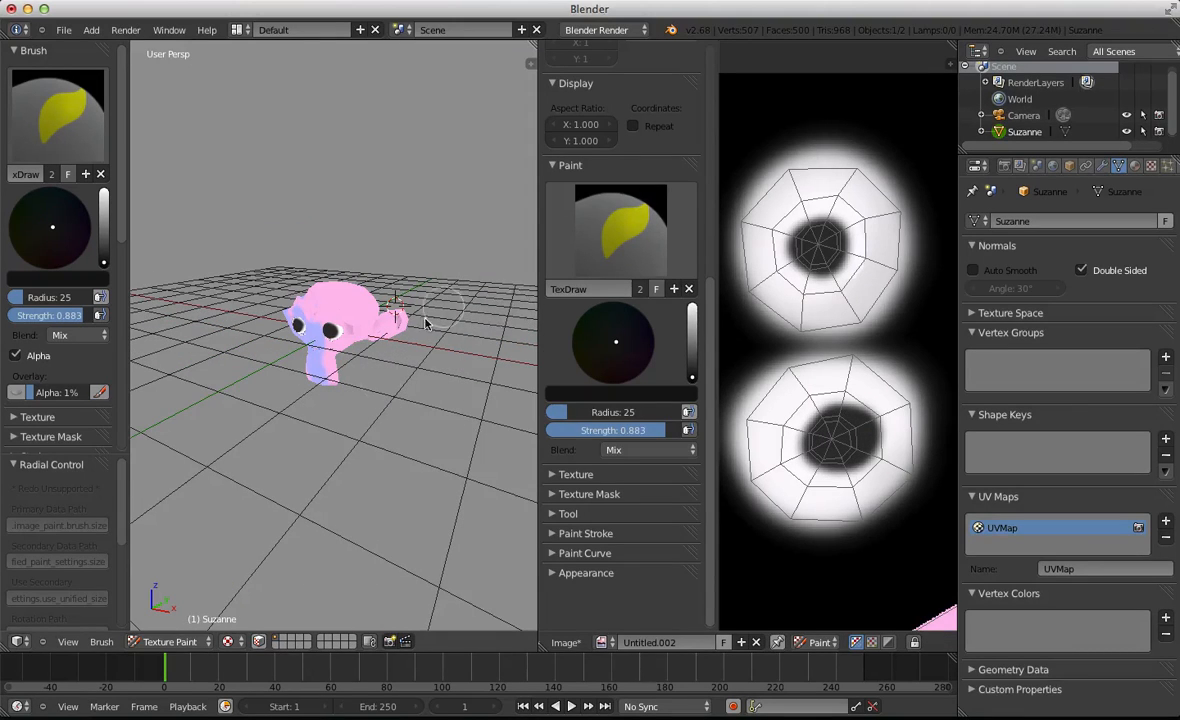
left_click(146, 648)
key("alt+z")
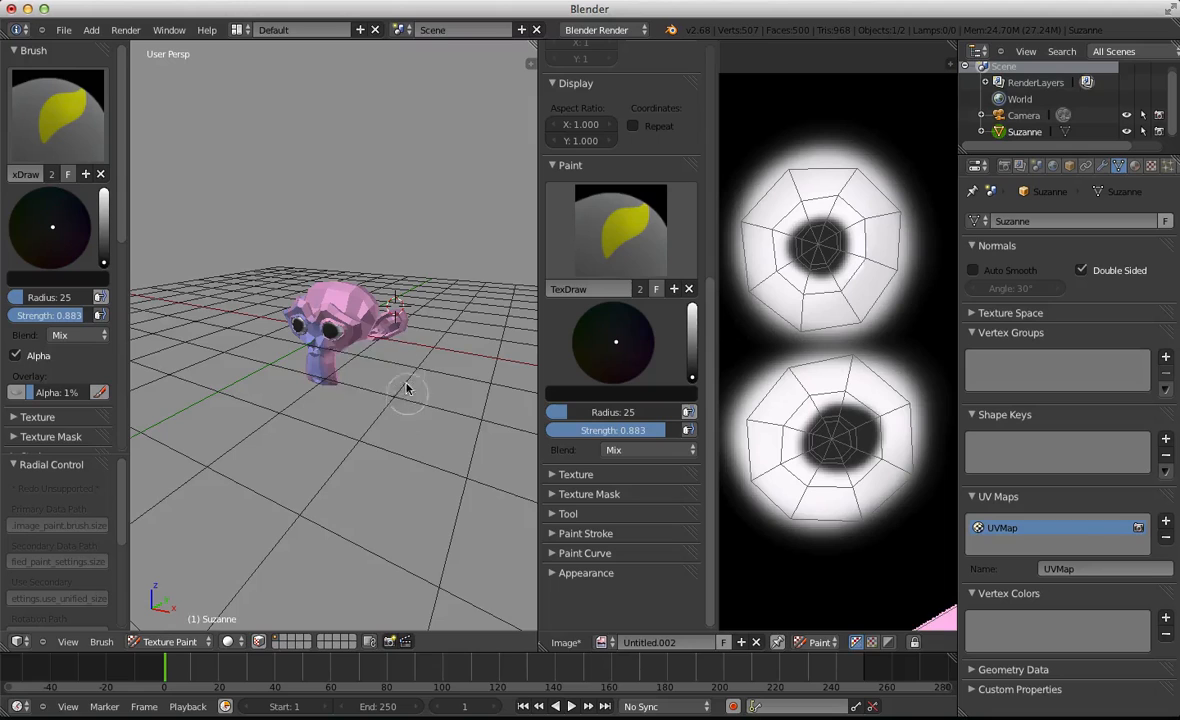
key("e")
left_click(166, 648)
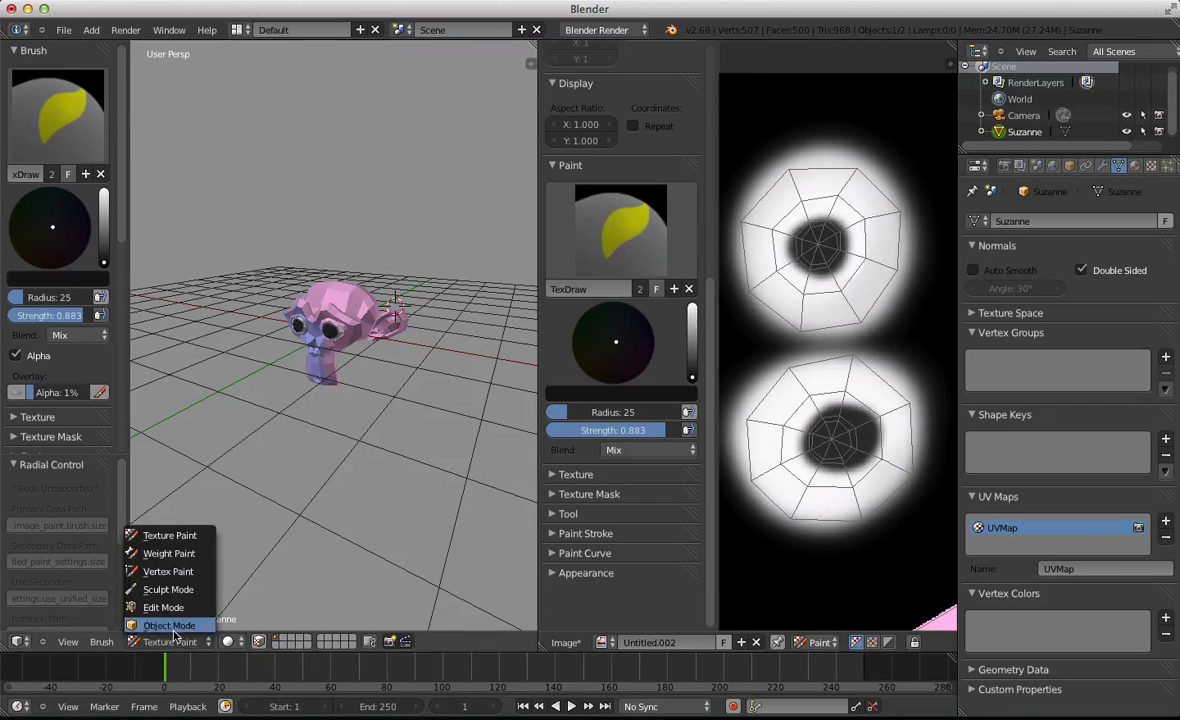
left_click(165, 628)
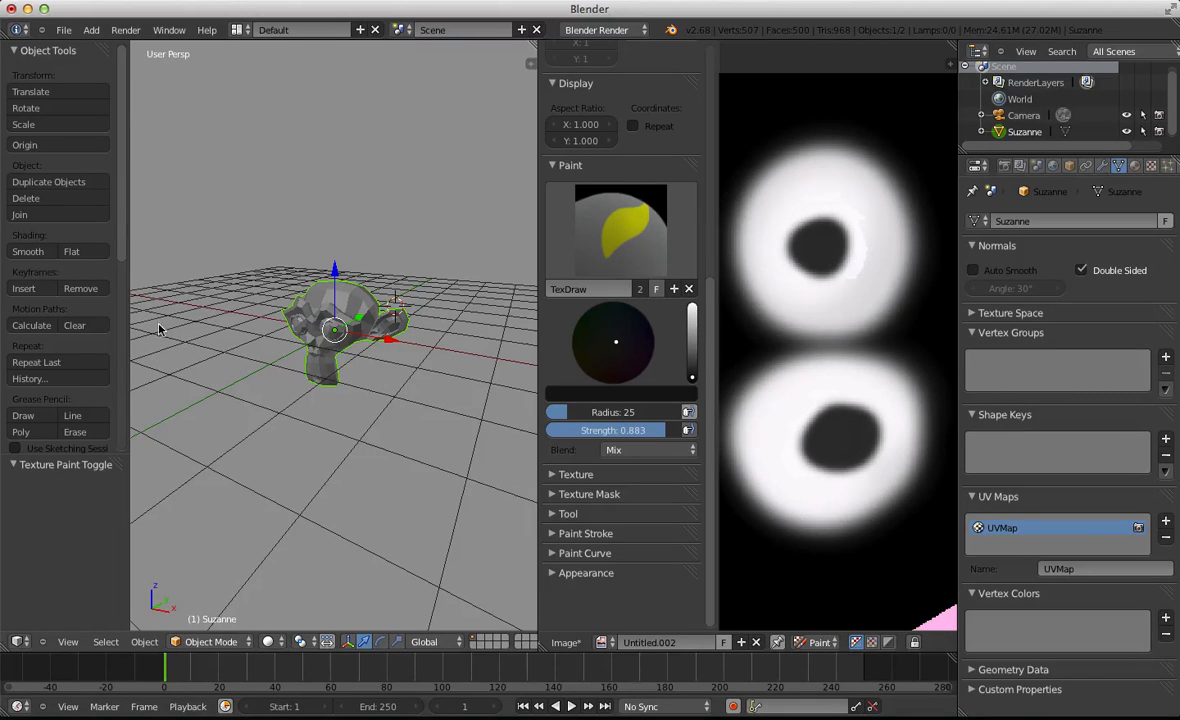
Examine the painted monkey head in Object Mode from several angles, comparing textured and solid viewport shading
key("alt+z")
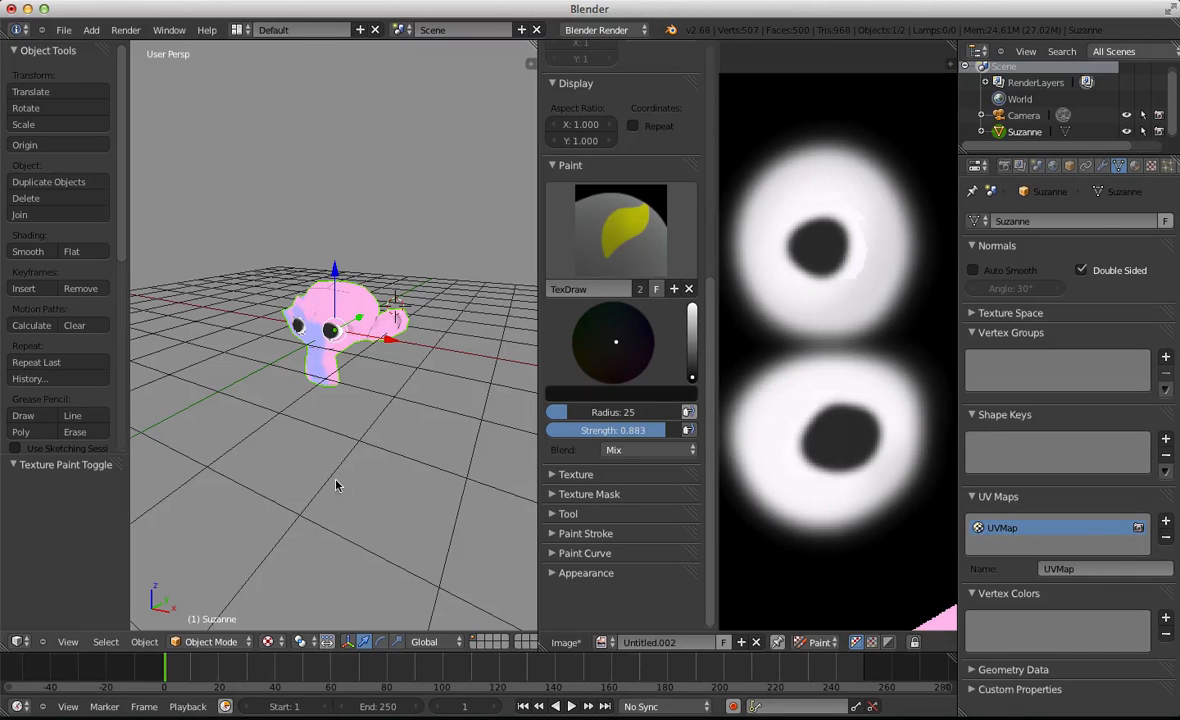
scroll(300, 365, "up", 6)
key("alt+z")
key("alt+z")
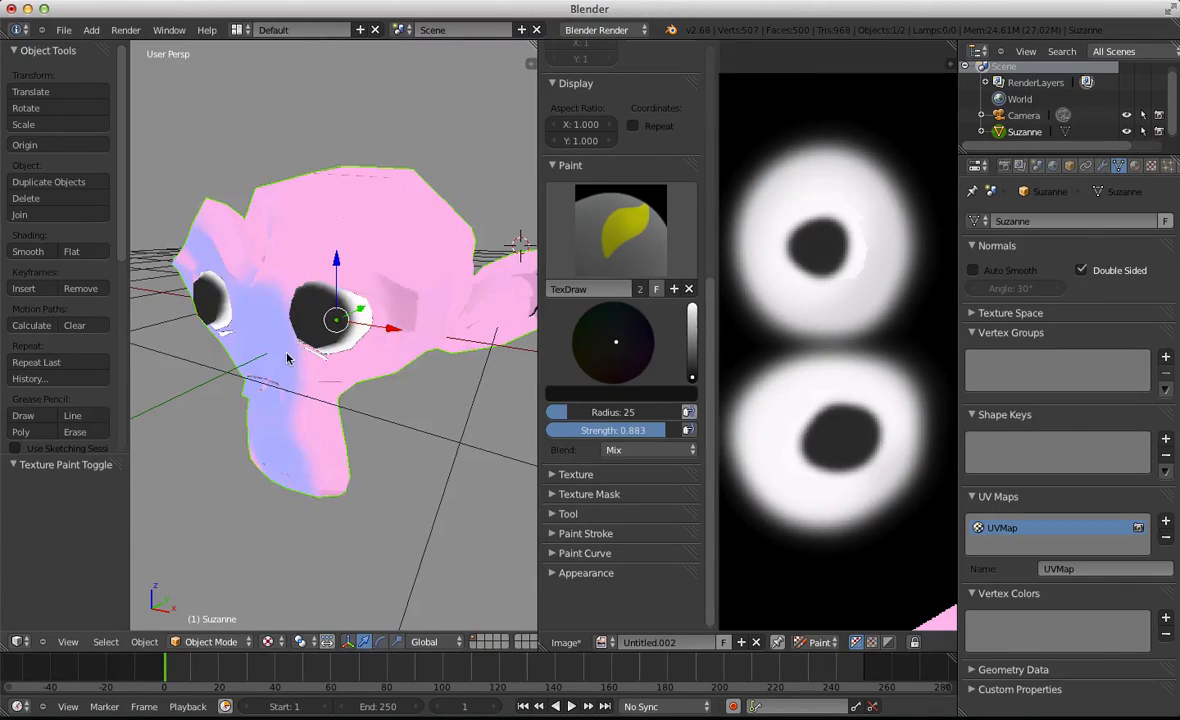
key("Tab")
key("Tab")
scroll(291, 340, "down", 4)
middle_click_drag(291, 340, 433, 306)
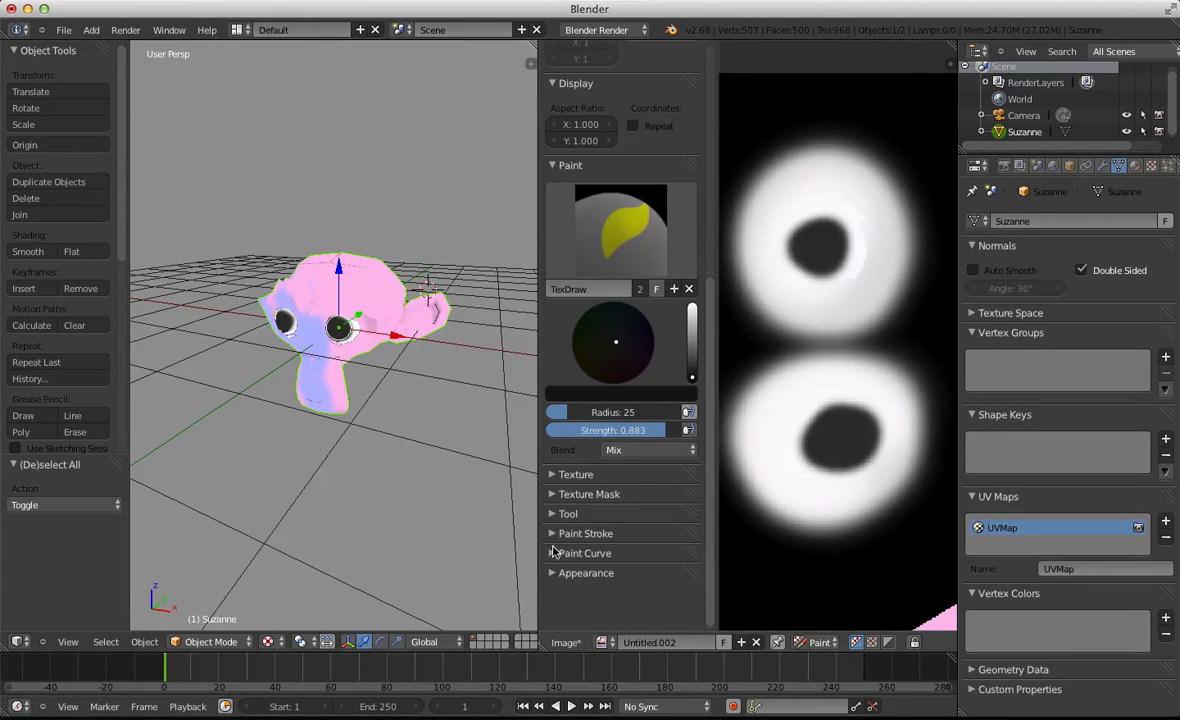
scroll(401, 415, "down", 4)
key("a")
key("KP_7")
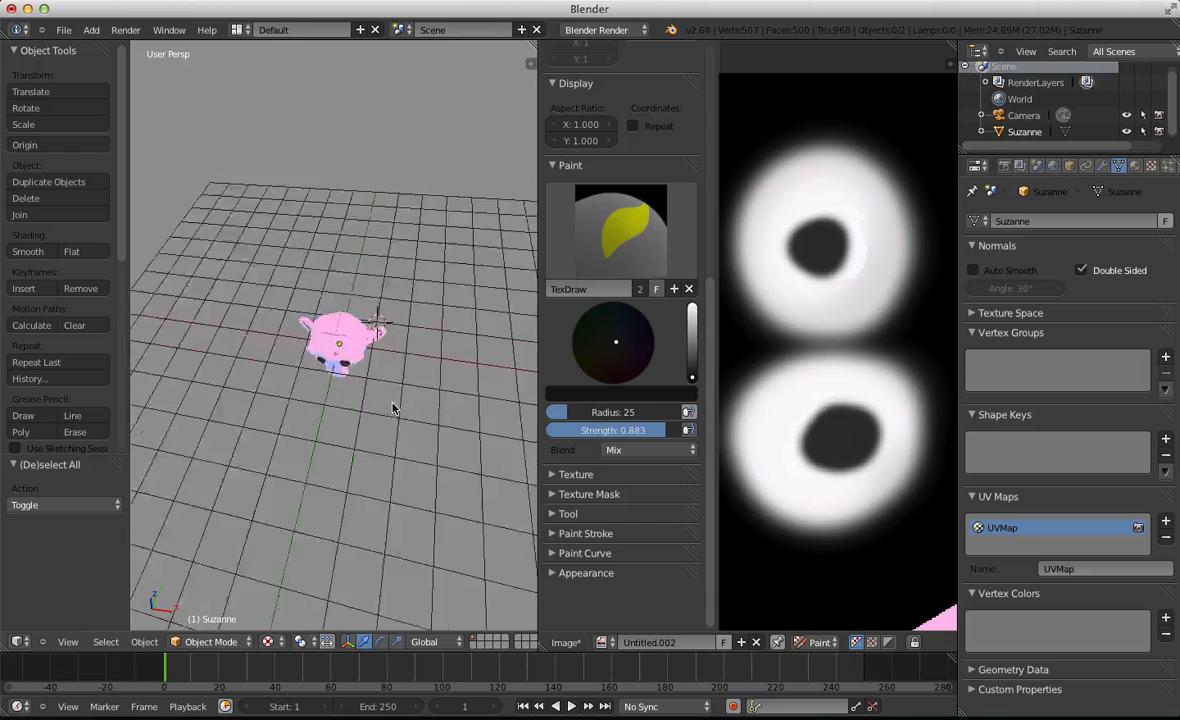
middle_click_drag(398, 399, 358, 232)
right_click(341, 318)
scroll(410, 312, "up", 4)
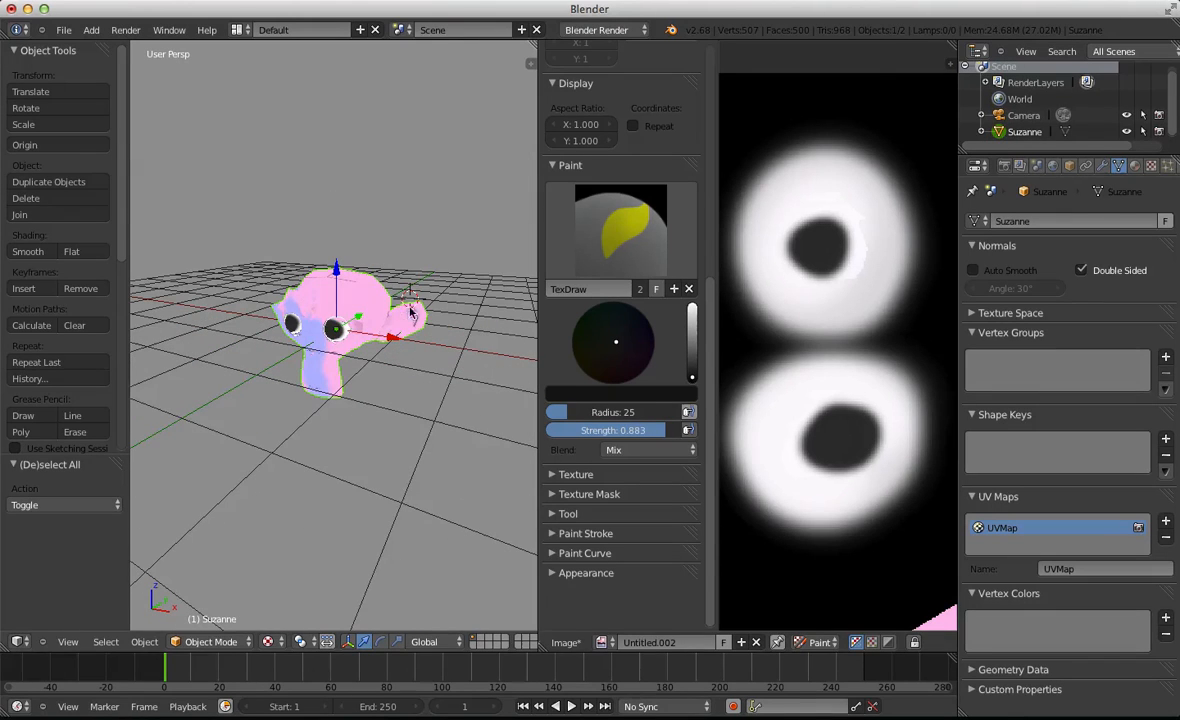
key("alt+z")
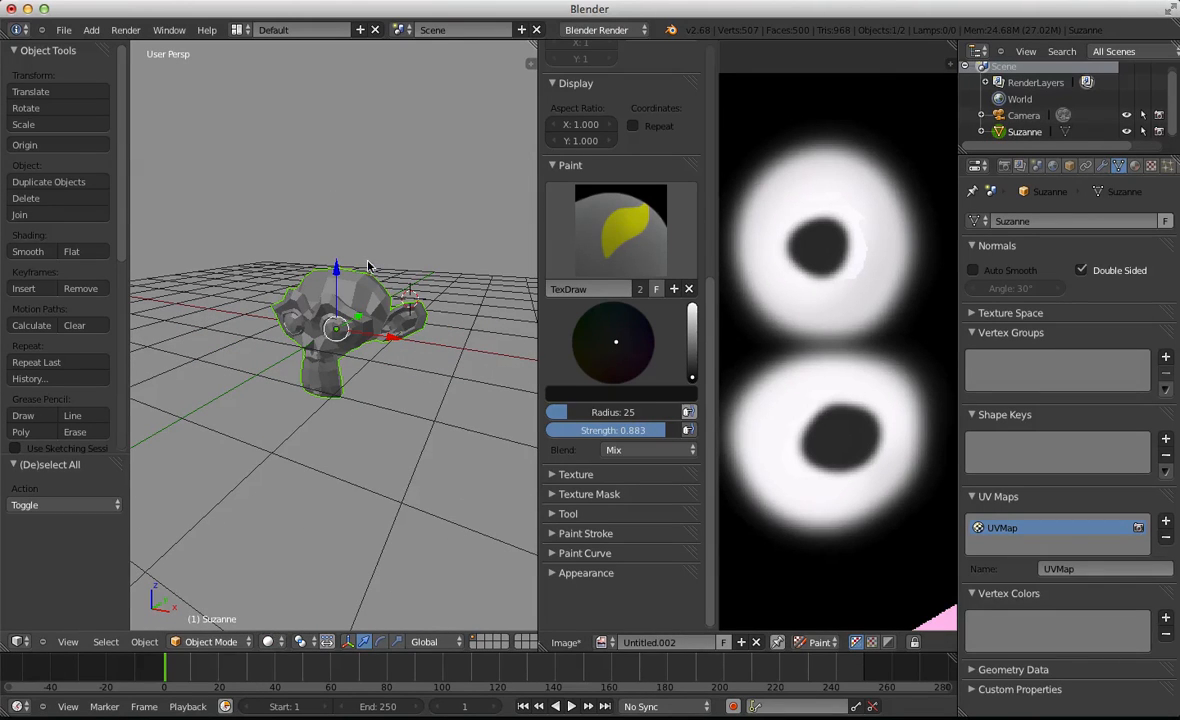
Enable Textured Solid in the 3D view's display settings so solid shading uses the painted texture
key("space")
key("n")
key("t")
scroll(435, 432, "down", 2)
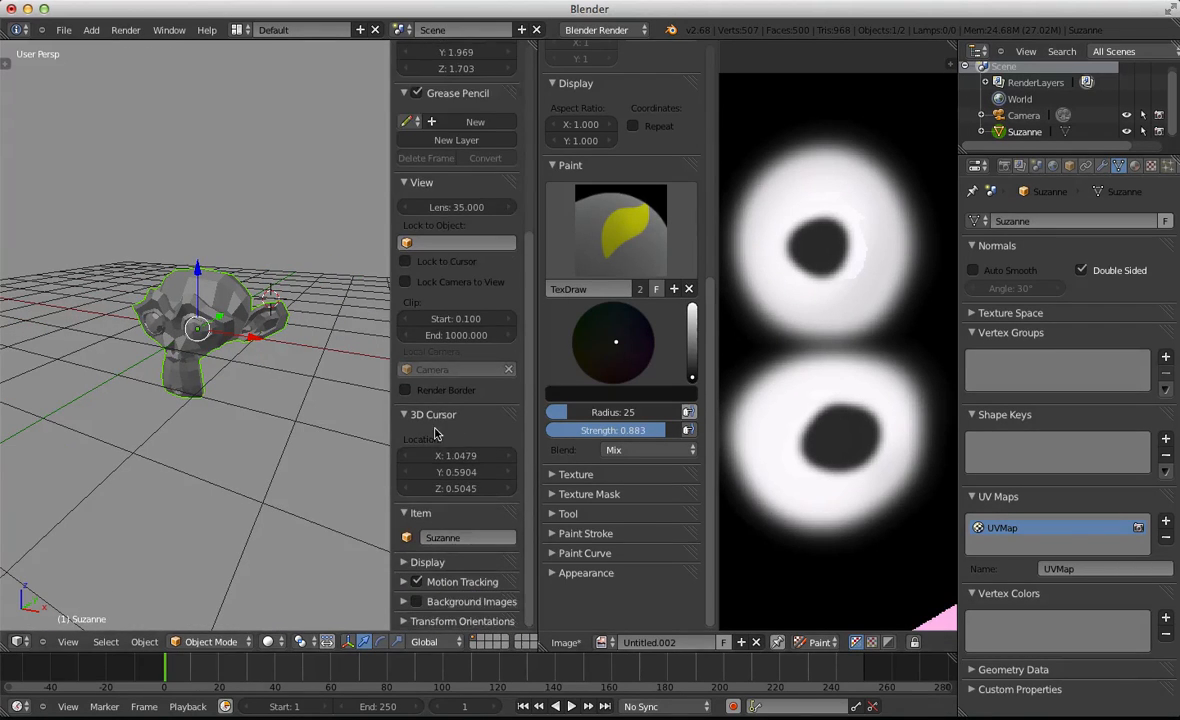
left_click(445, 562)
scroll(447, 550, "down", 10)
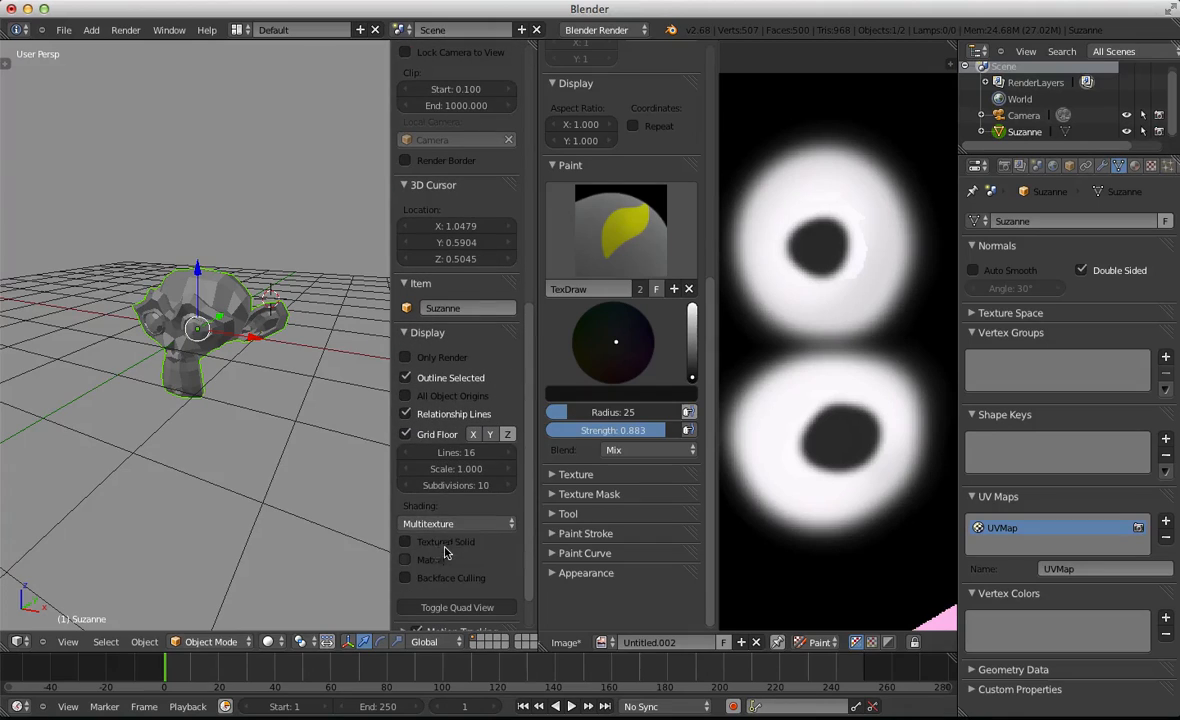
left_click(406, 542)
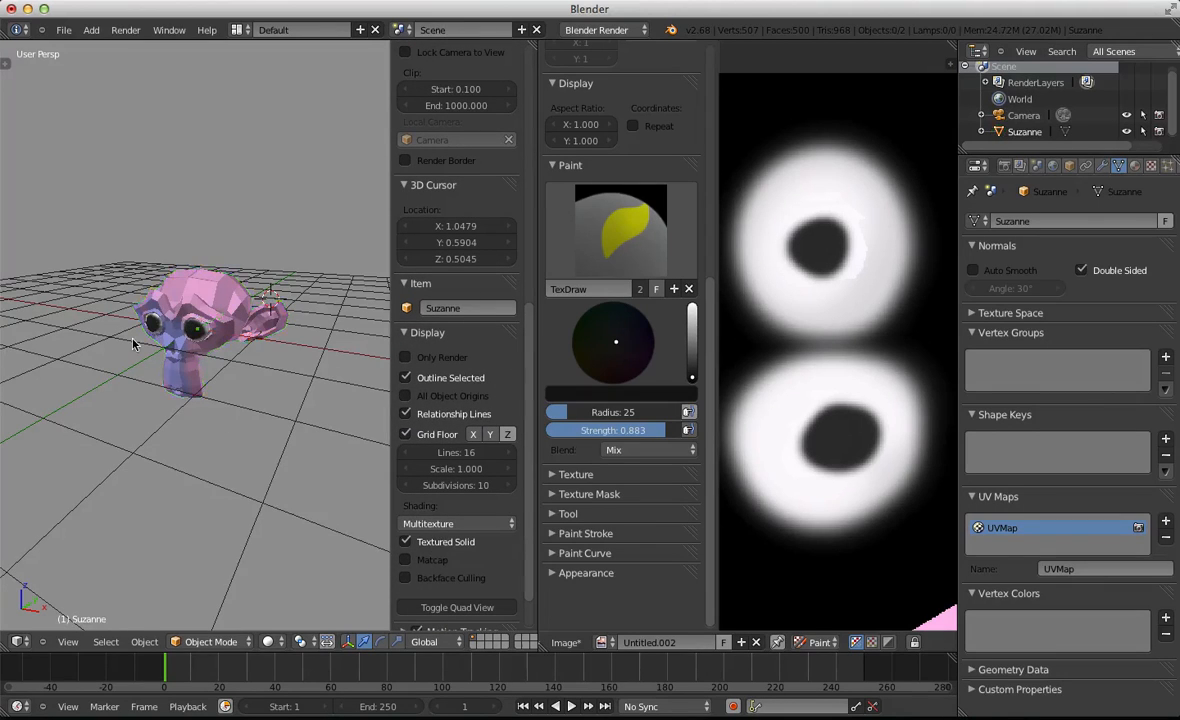
Apply smooth shading to the monkey head
scroll(133, 343, "up", 3)
scroll(221, 385, "down", 6)
middle_click_drag(221, 385, 213, 660)
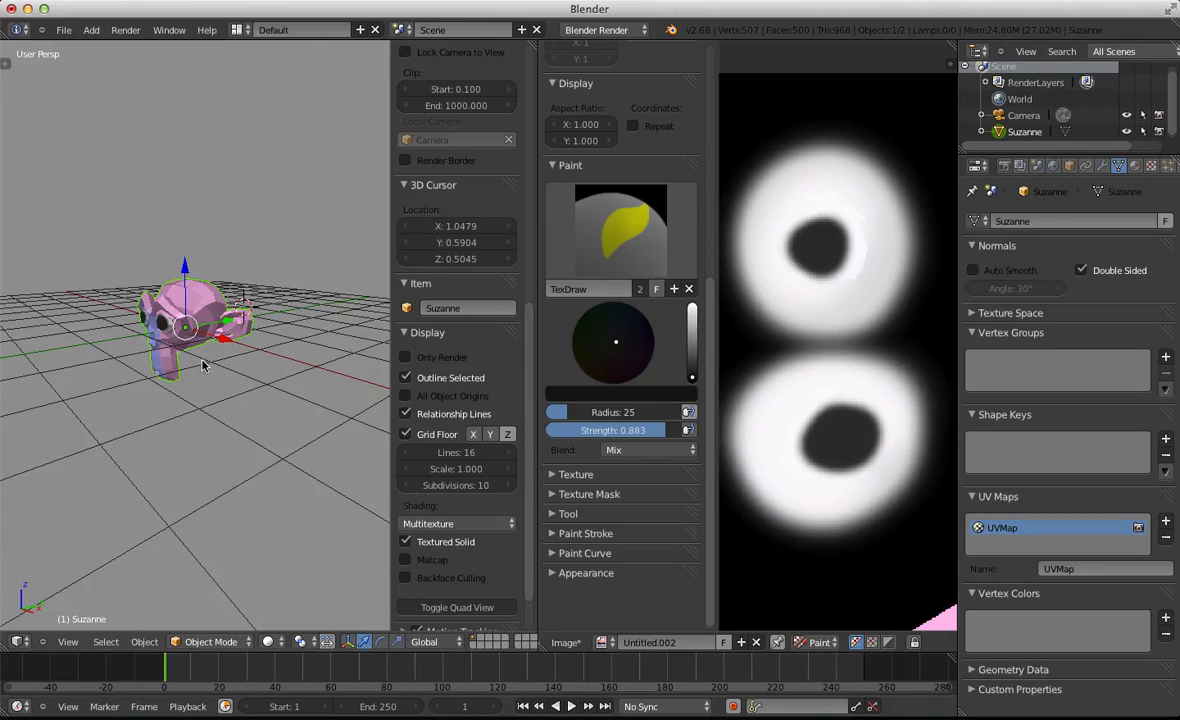
key("t")
left_click(30, 255)
key("t")
mouse_move(200, 300)
middle_mouse_down()
mouse_move(270, 280)
mouse_move(290, 300)
mouse_move(278, 272)
mouse_move(163, 371)
mouse_move(187, 579)
mouse_move(311, 387)
mouse_move(169, 380)
middle_mouse_up()
scroll(169, 380, "up", 4)
scroll(170, 383, "down", 4)
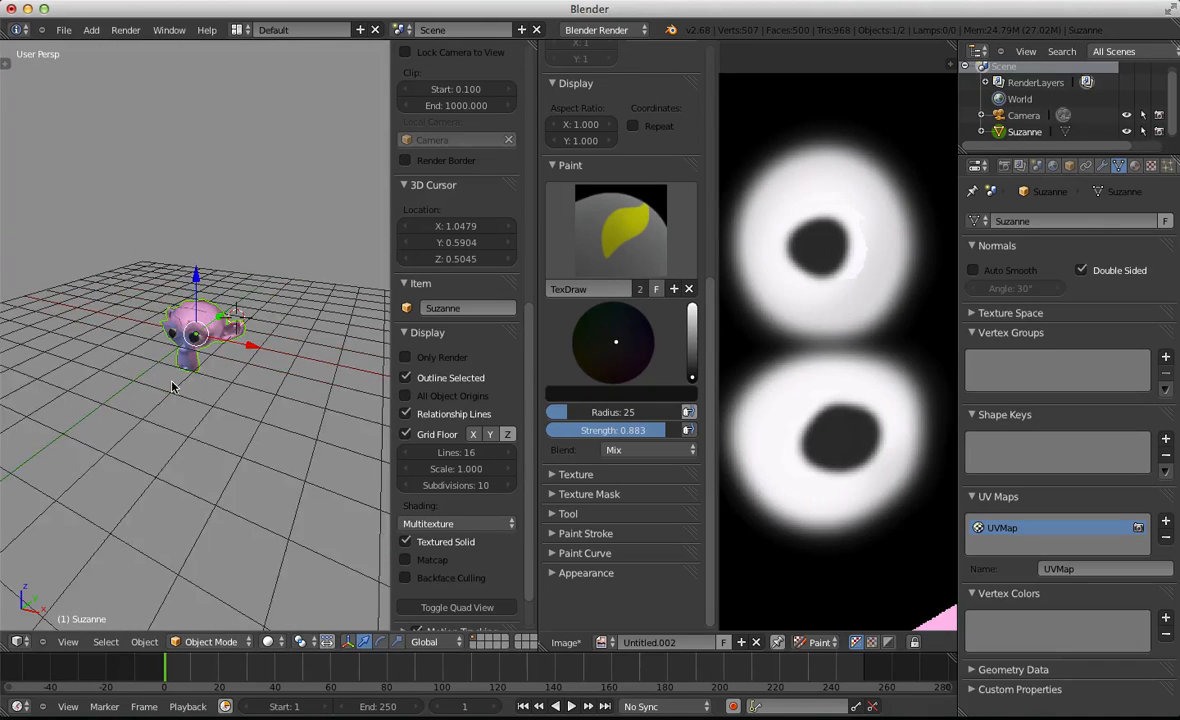
scroll(326, 352, "up", 4)
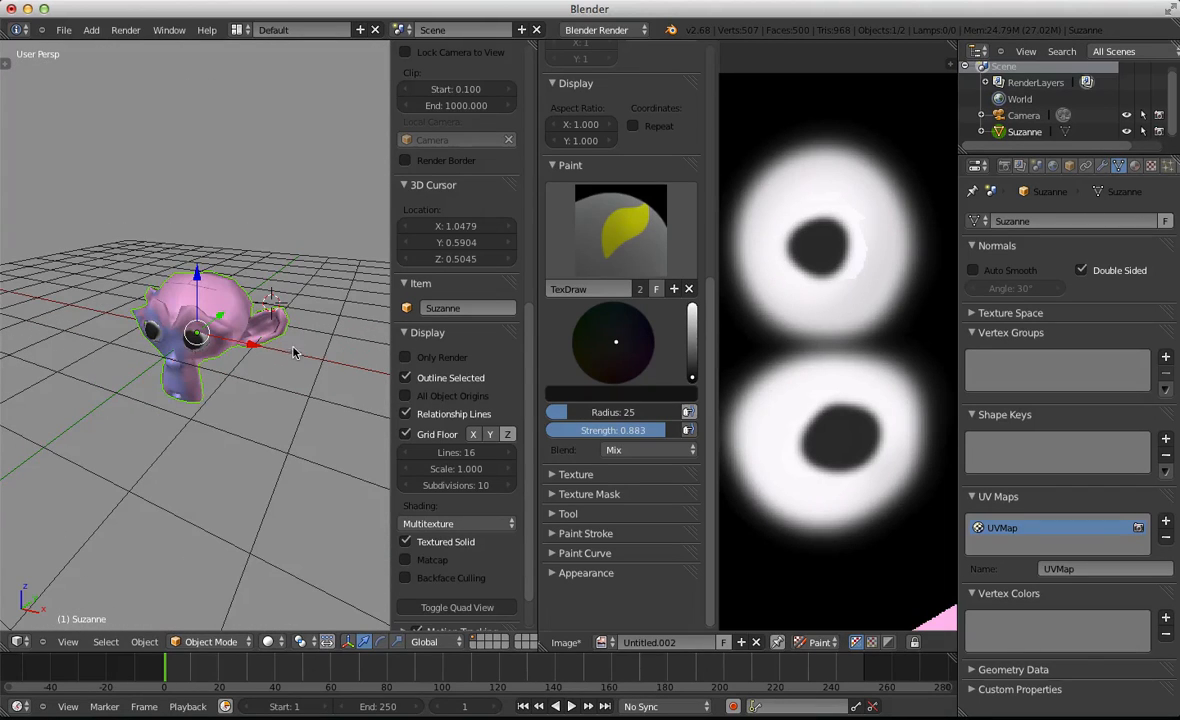
middle_click_drag(314, 339, 285, 330)
Leave the delete prompt without deleting and hide the side panels of both the 3D view and the image editor
key("x")
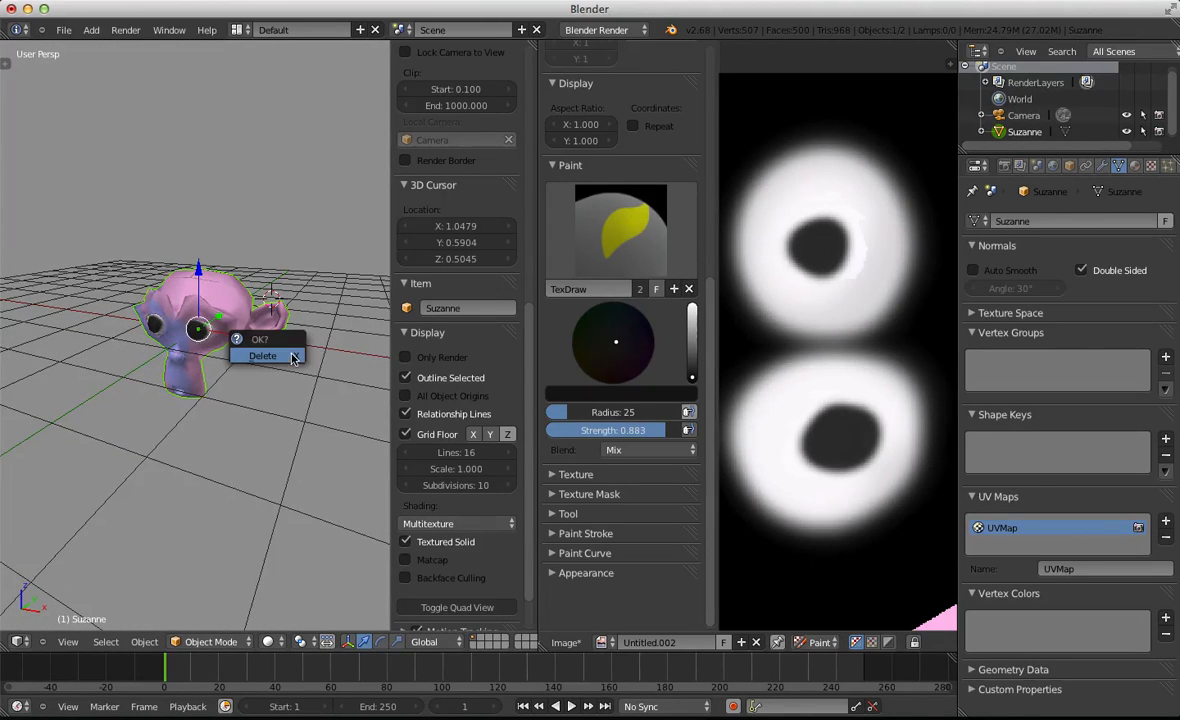
key("t")
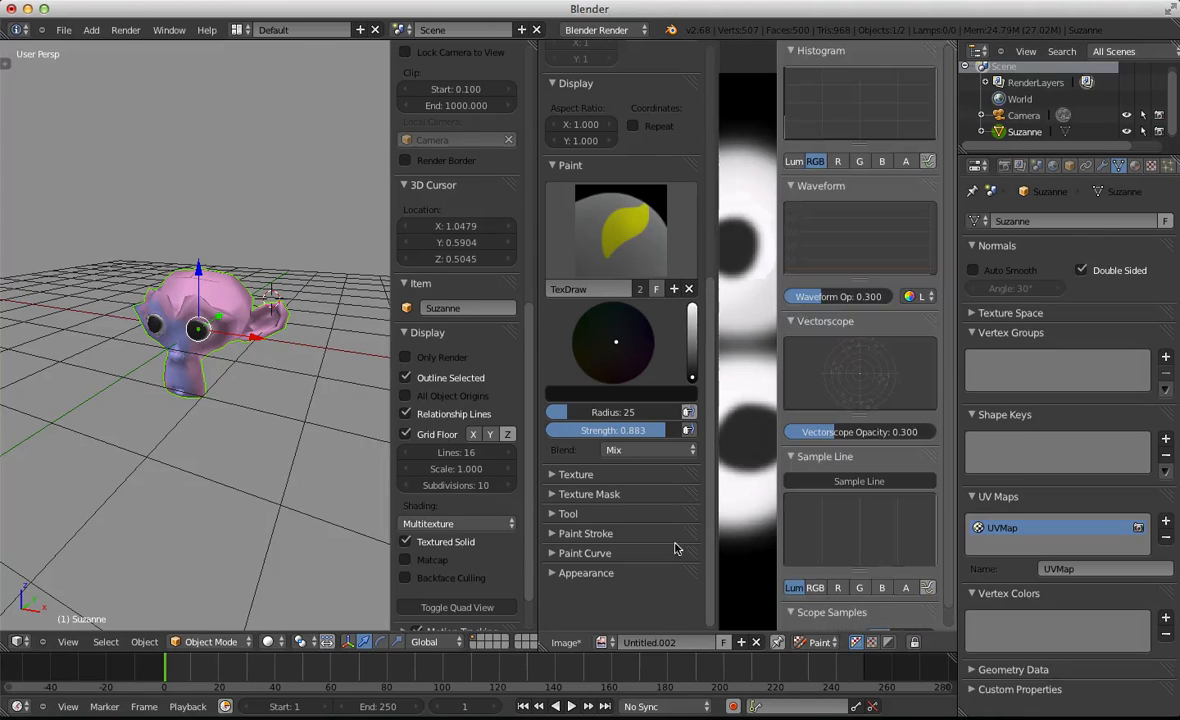
key("t")
key("t")
key("n")
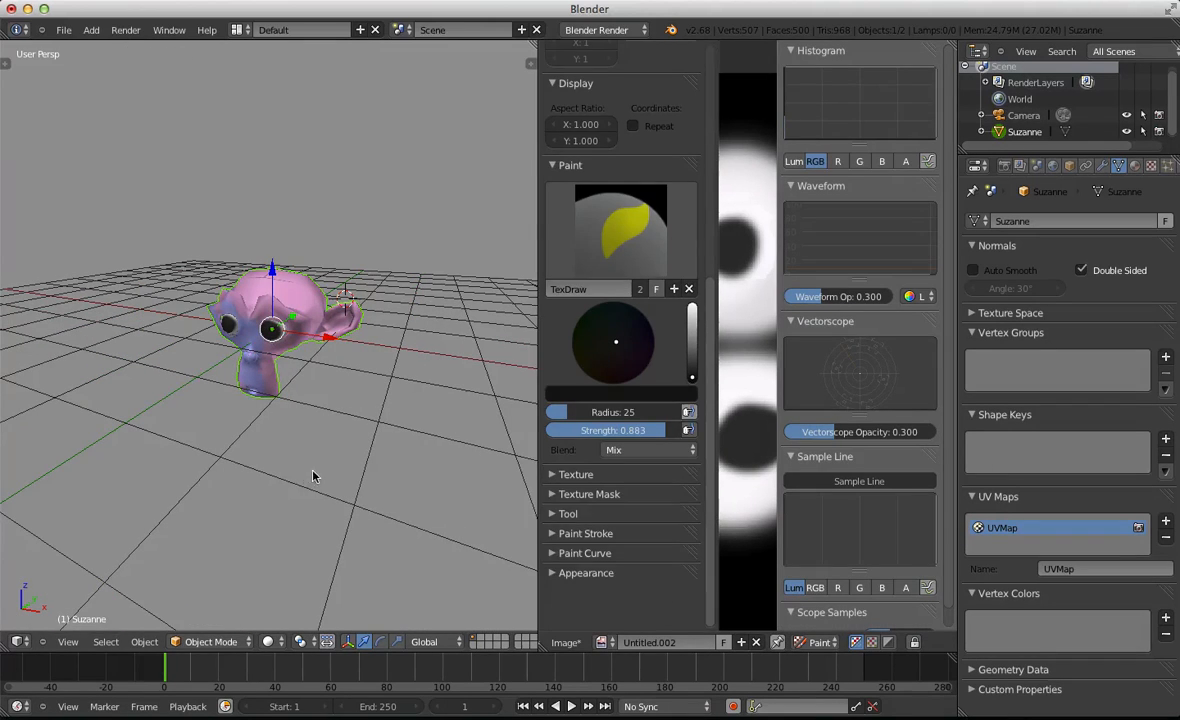
key("n")
key("t")
scroll(745, 498, "down", 2)
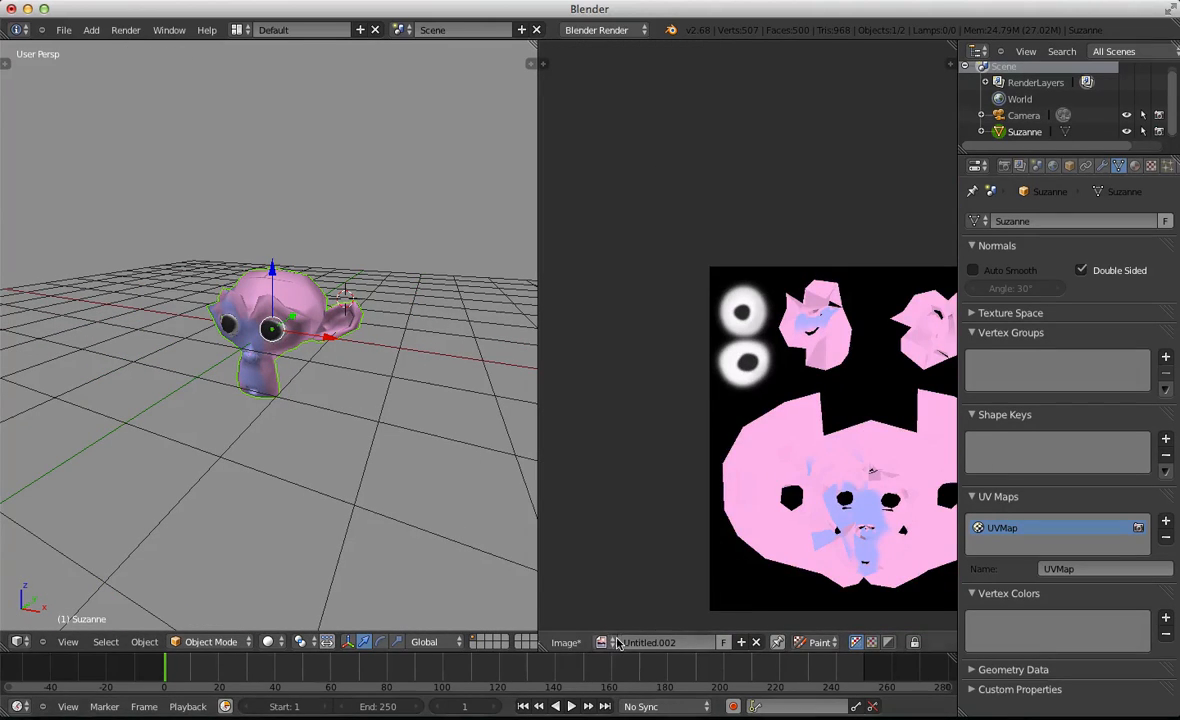
Rename the painted image as Texture in the image editor
left_click(610, 642)
left_click(563, 643)
key("Tab")
key("Tab")
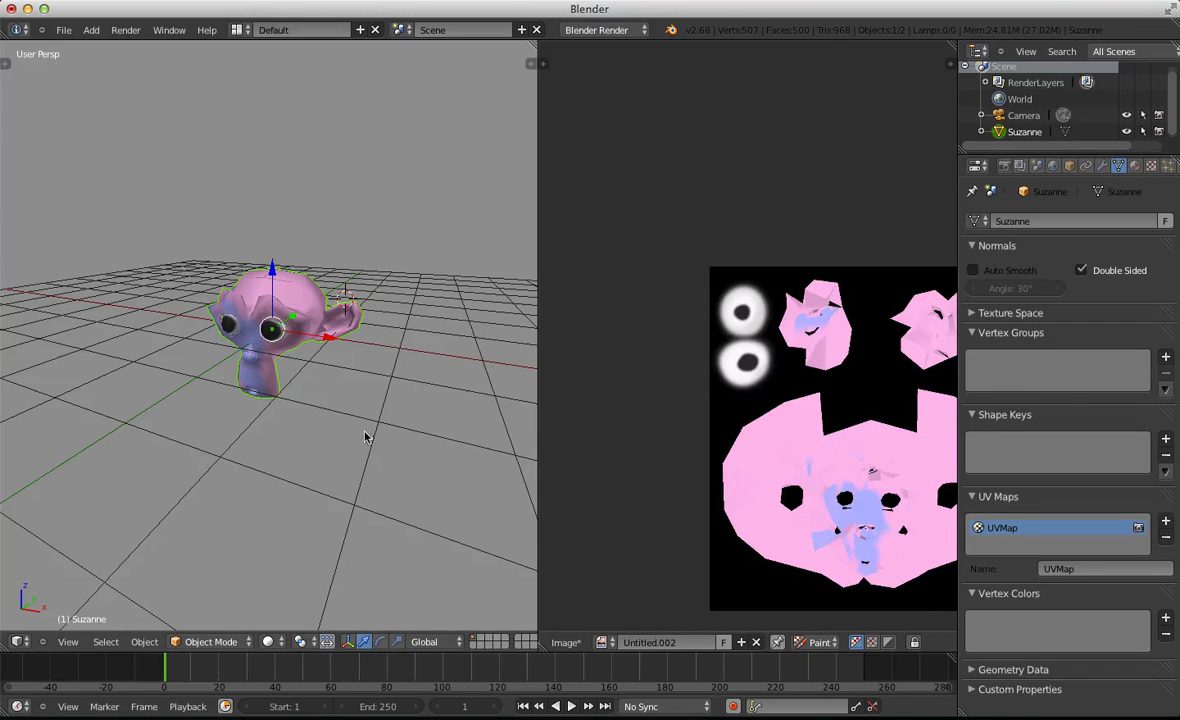
middle_click_drag(813, 520, 758, 488)
left_click(668, 642)
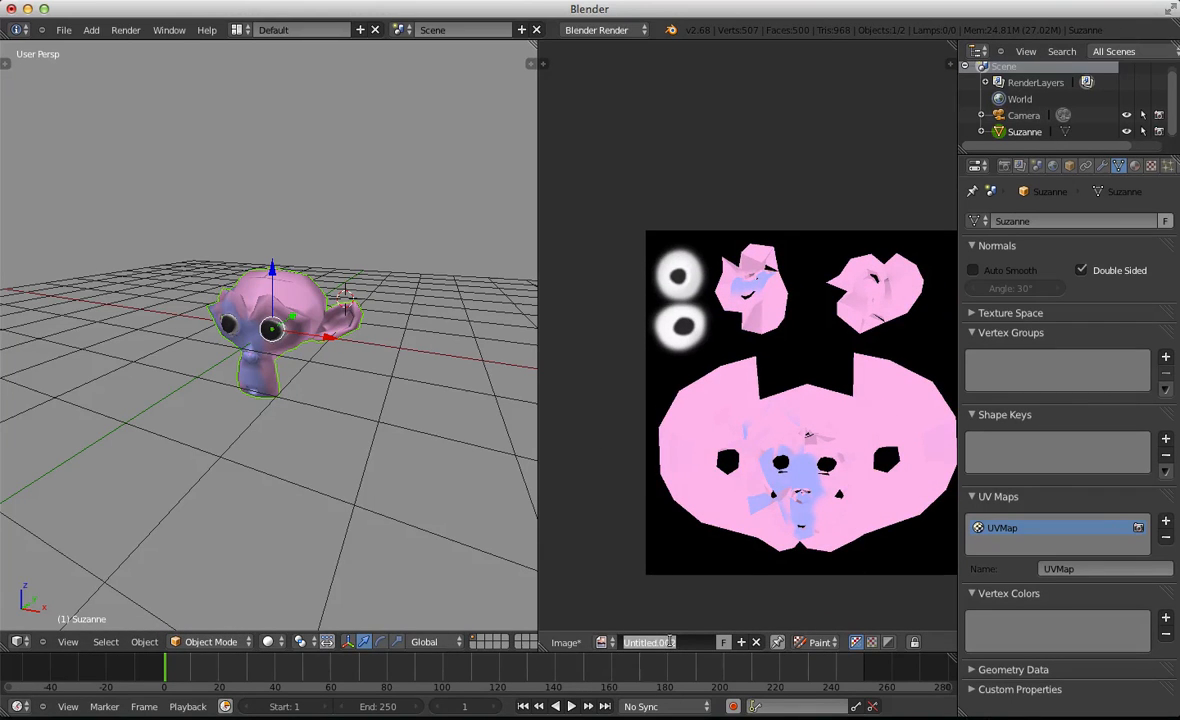
key("Return")
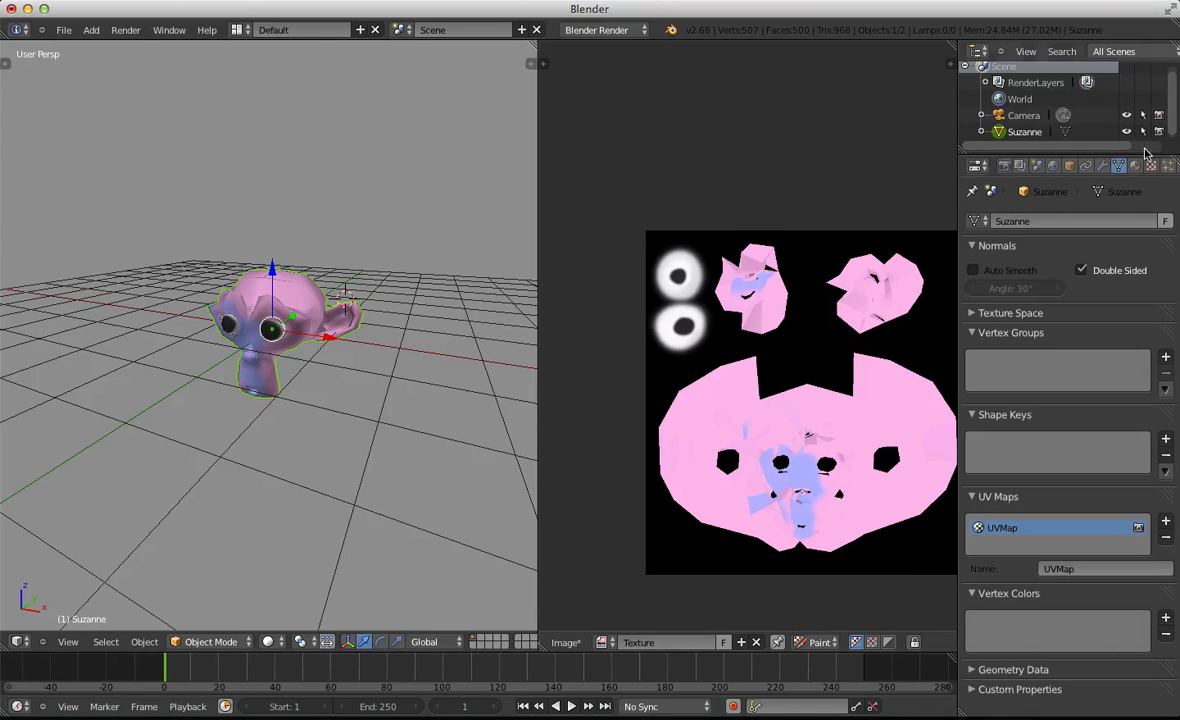
Join the 3D view with the image editor area so that the 3D view takes over its space
right_click(538, 381)
left_click(508, 398)
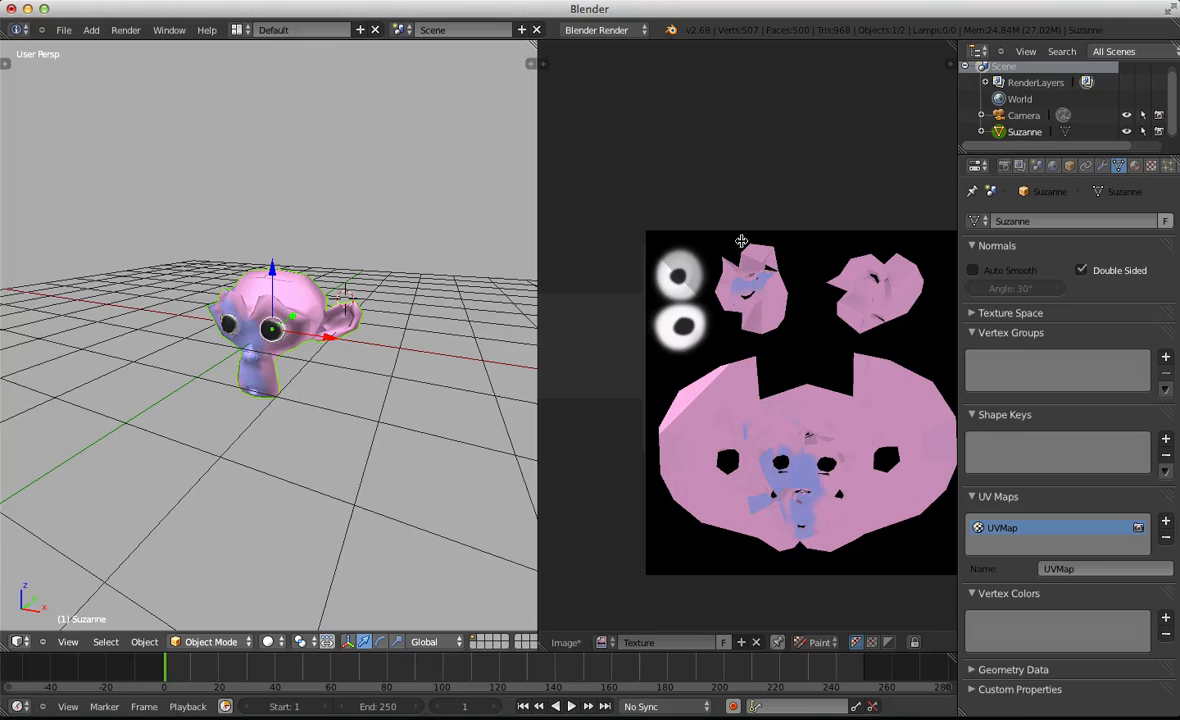
left_click(720, 330)
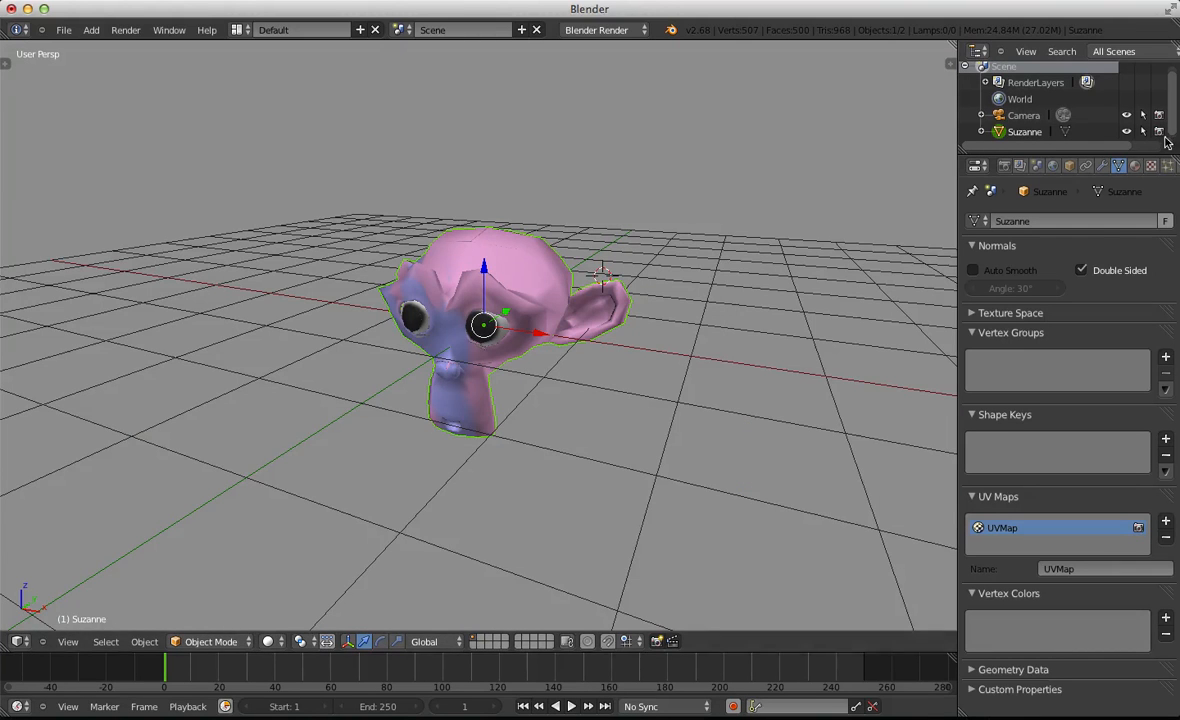
scroll(621, 268, "down", 5)
scroll(436, 395, "up", 4)
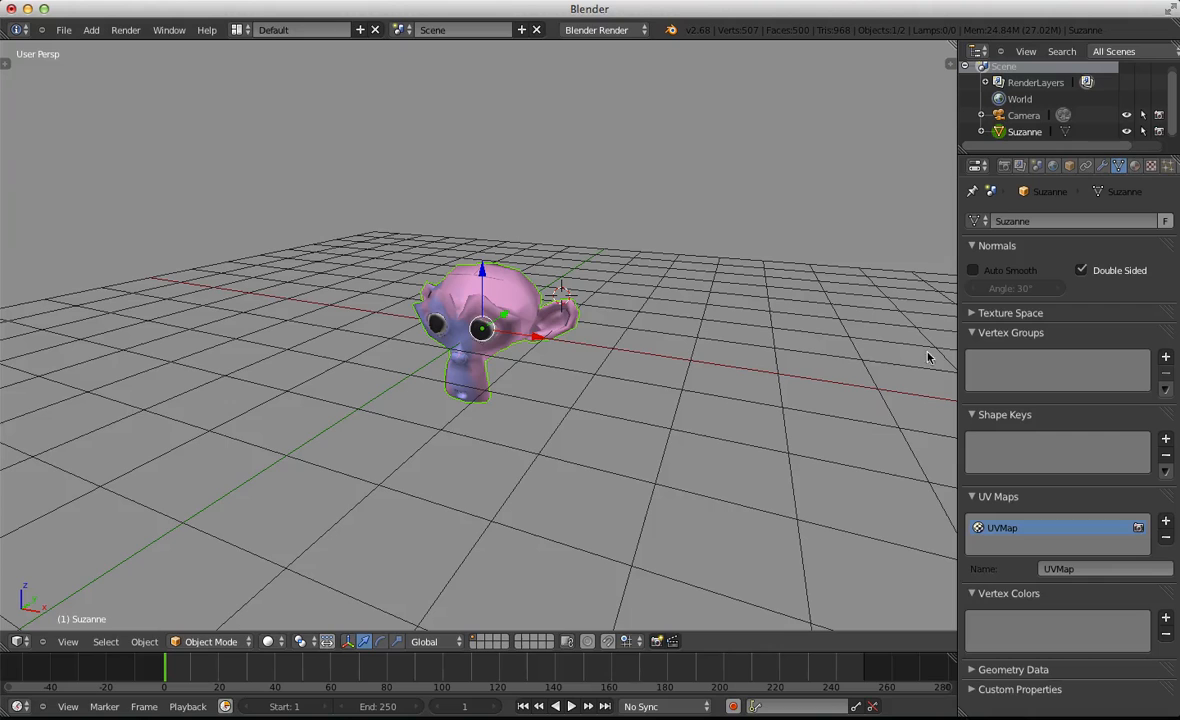
Add a new material to the monkey head and widen the properties editor
left_click(1134, 165)
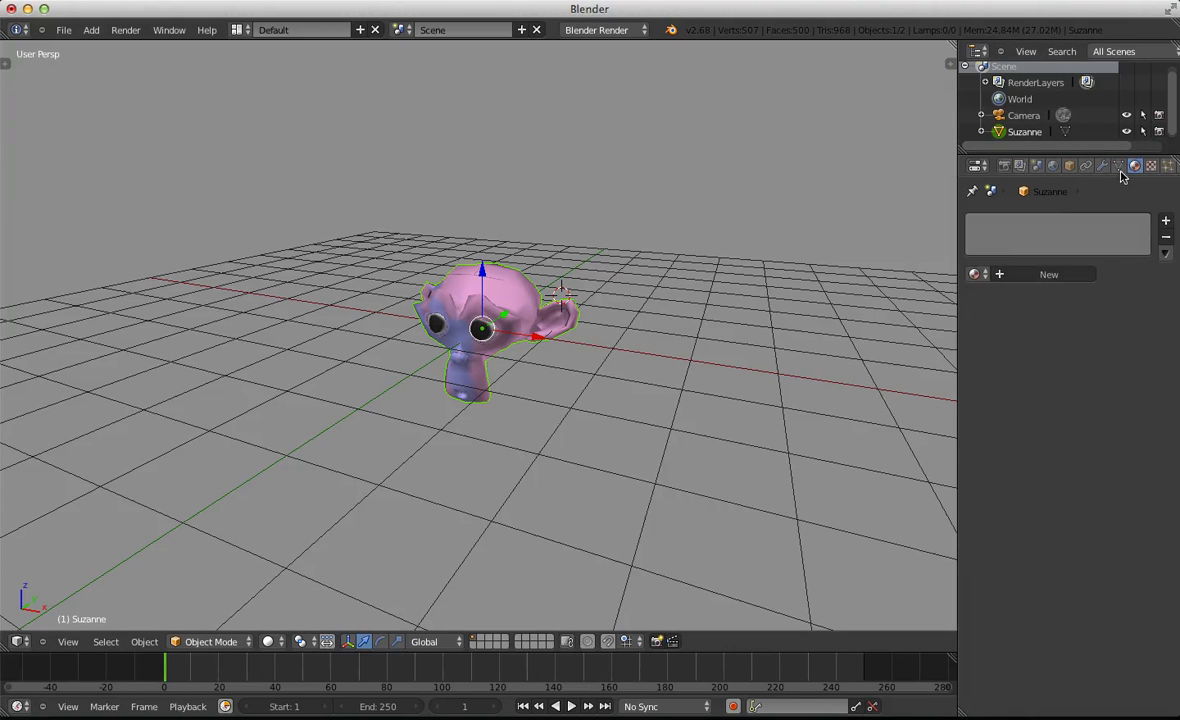
left_click(1032, 274)
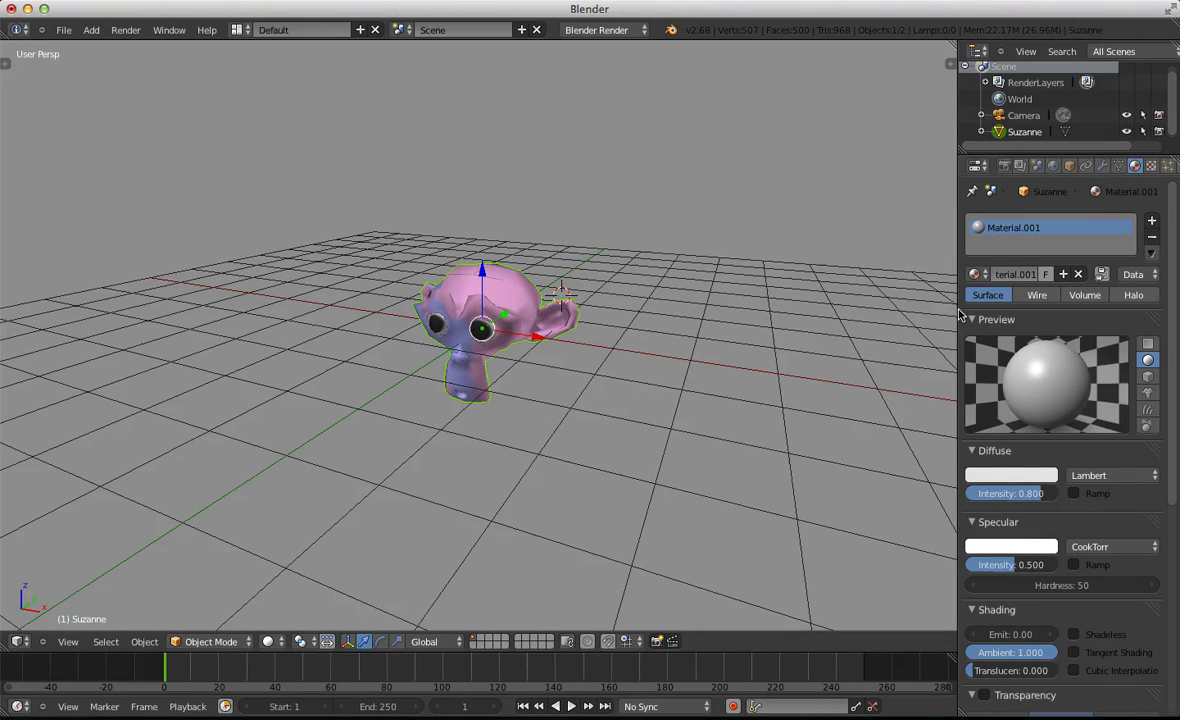
left_click_drag(956, 311, 822, 311)
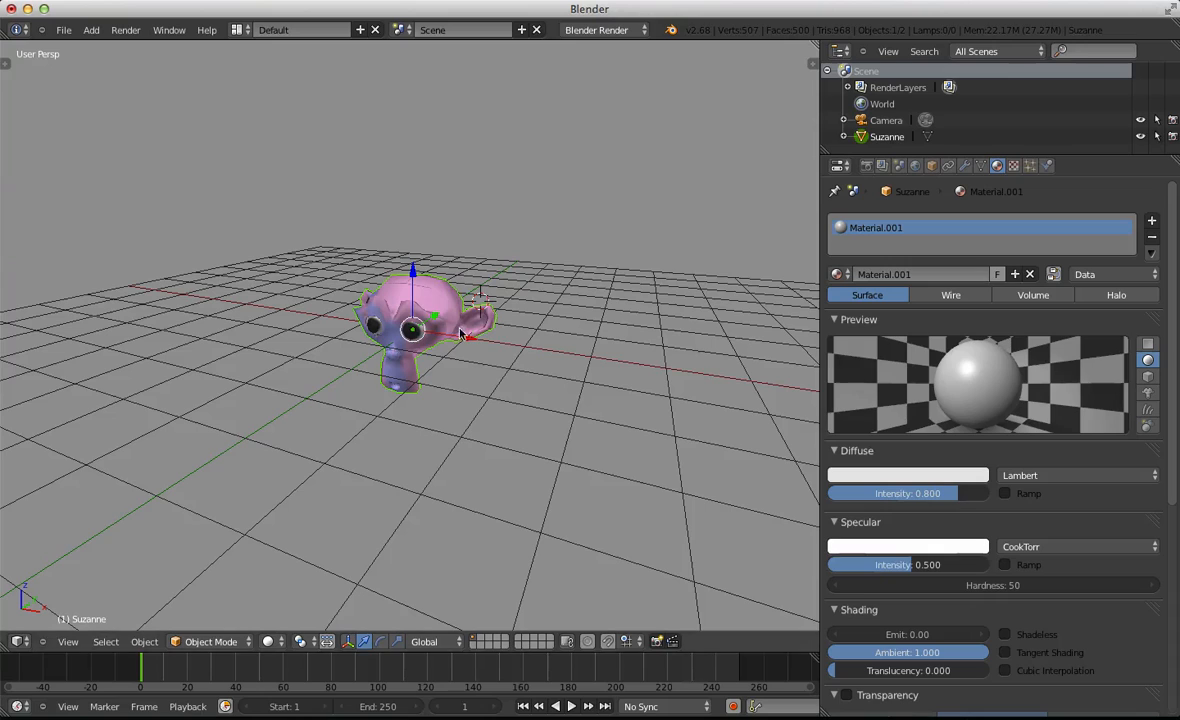
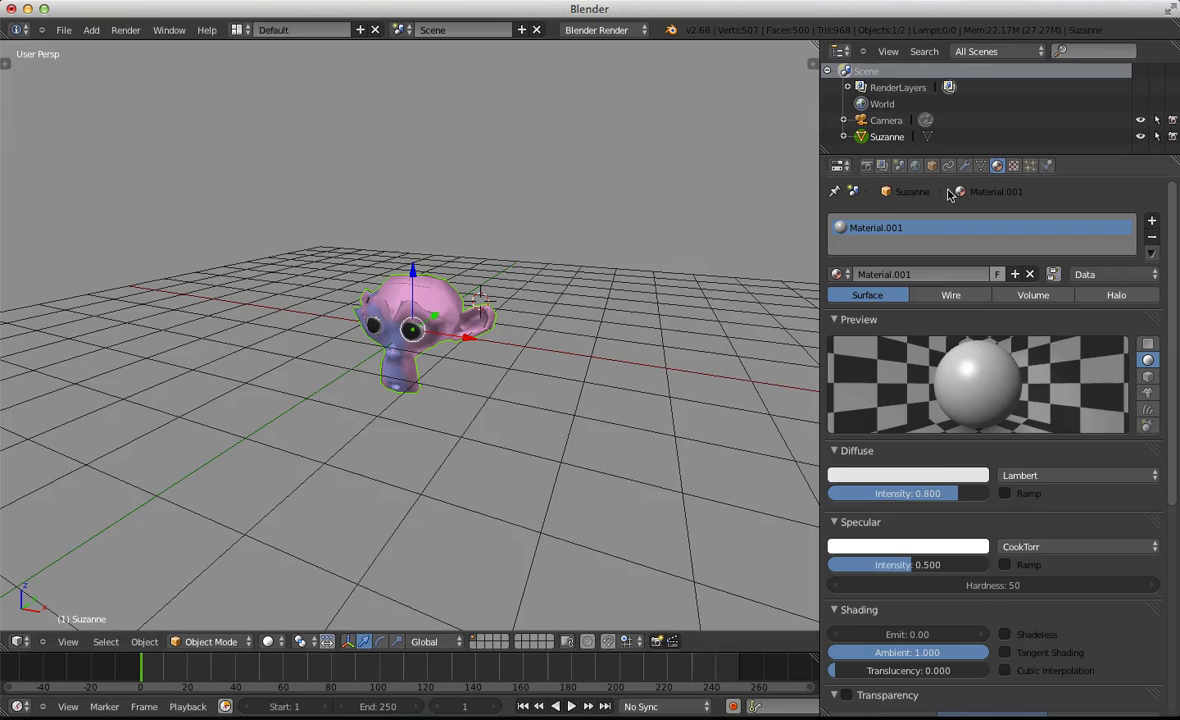
Add a new texture of type Image or Movie to the material and assign the painted image Texture to it
left_click(1013, 167)
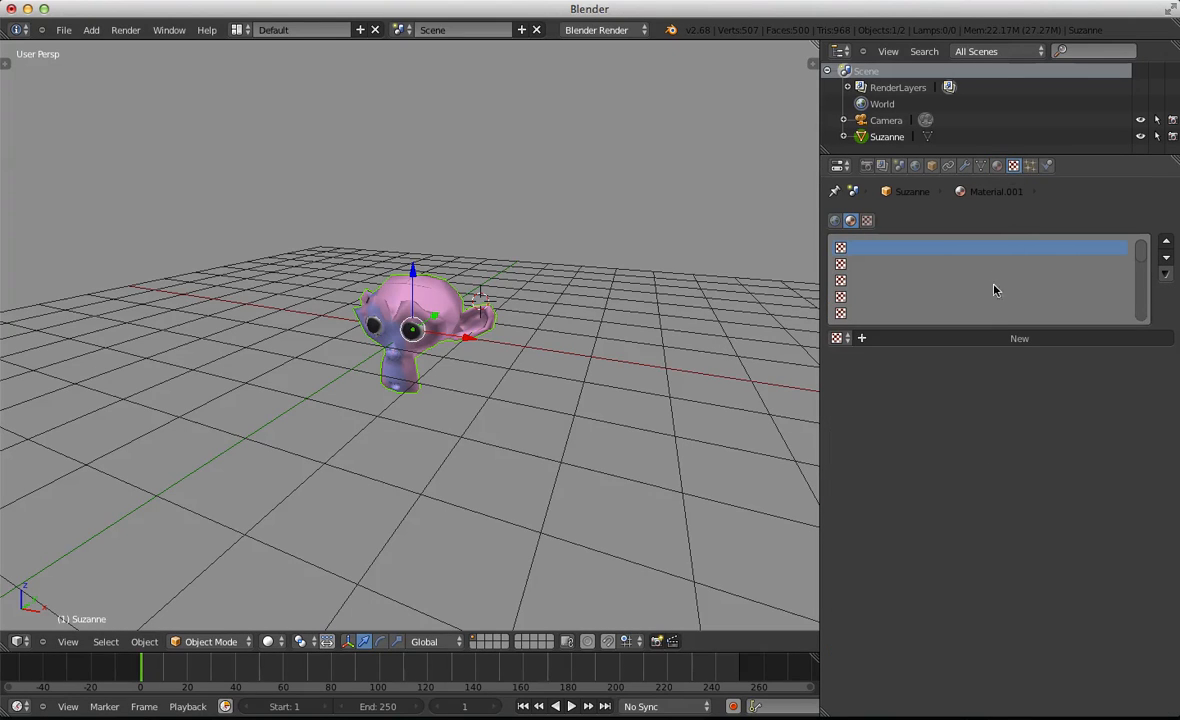
left_click(990, 337)
left_click(981, 361)
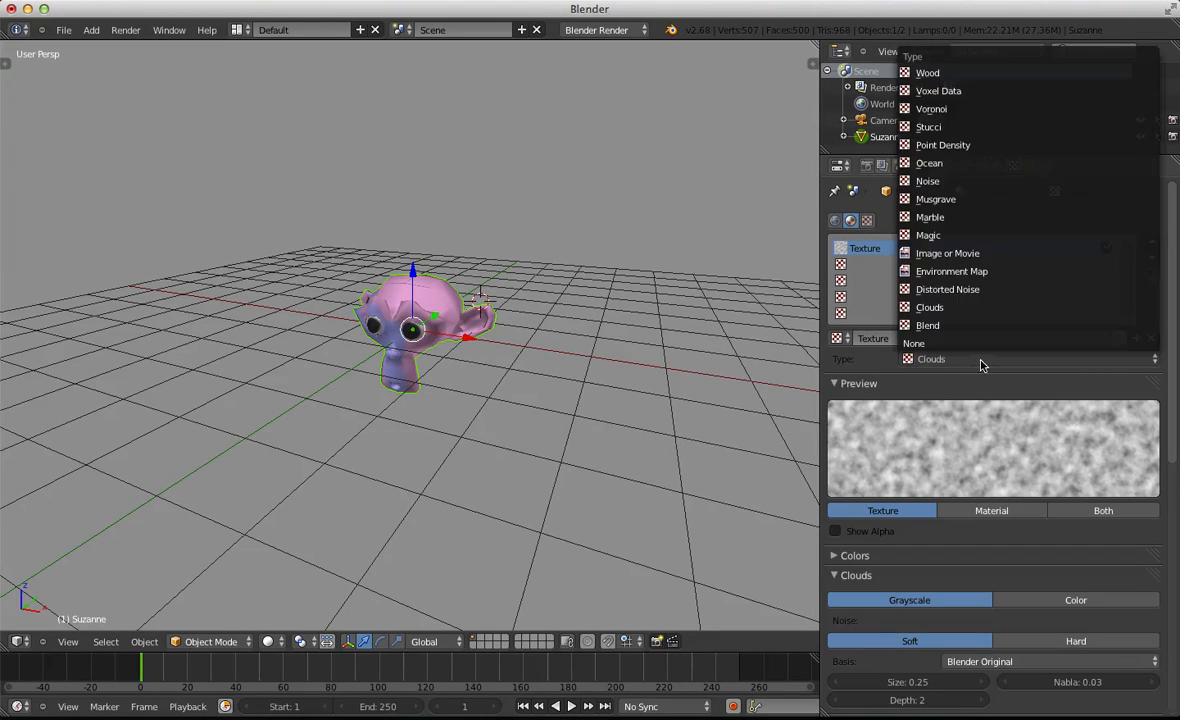
left_click(945, 253)
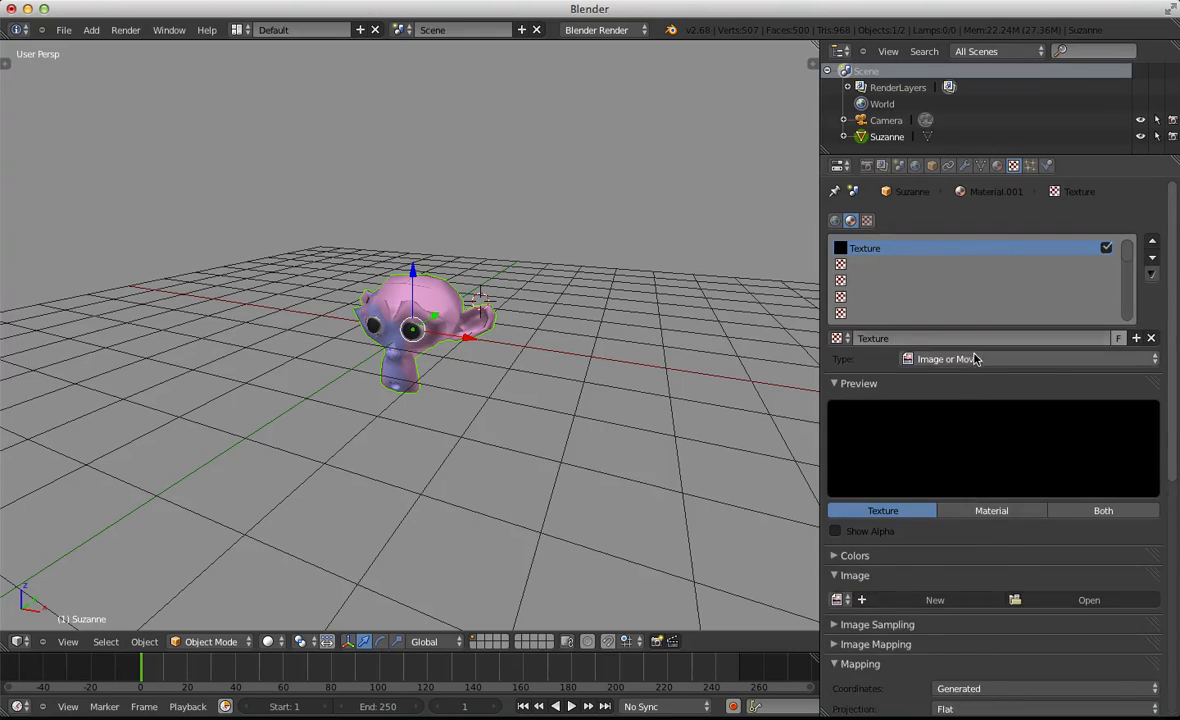
scroll(924, 422, "down", 4)
left_click(840, 436)
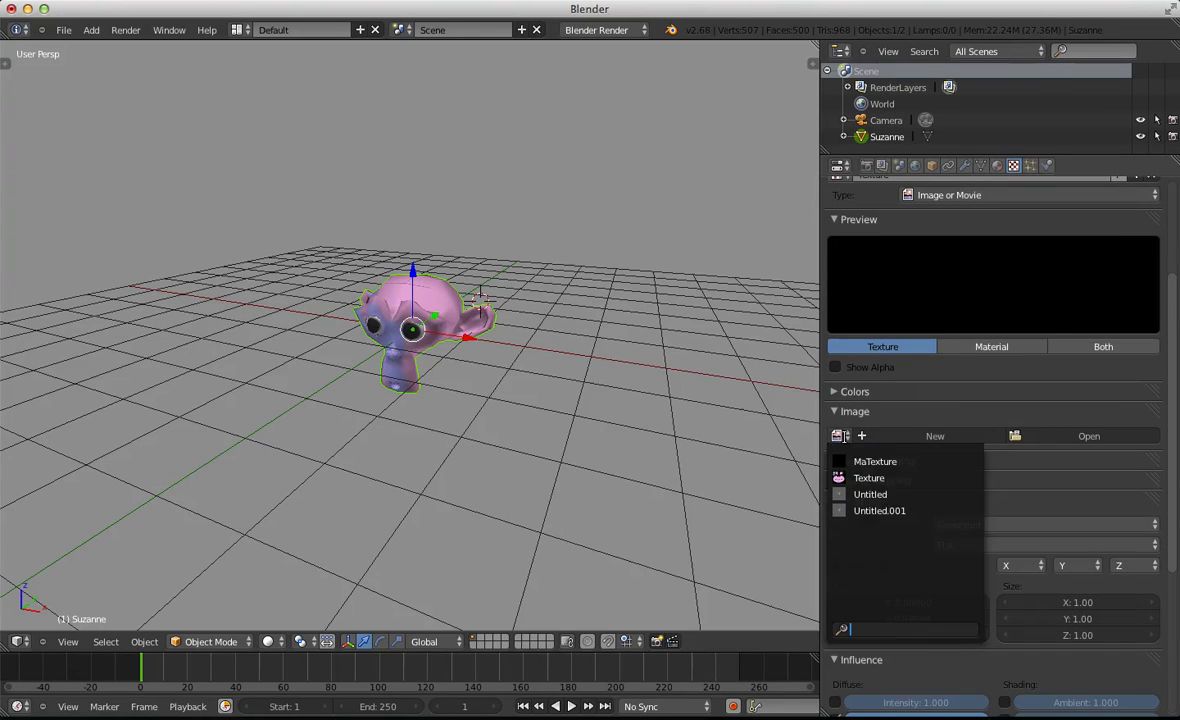
left_click(869, 478)
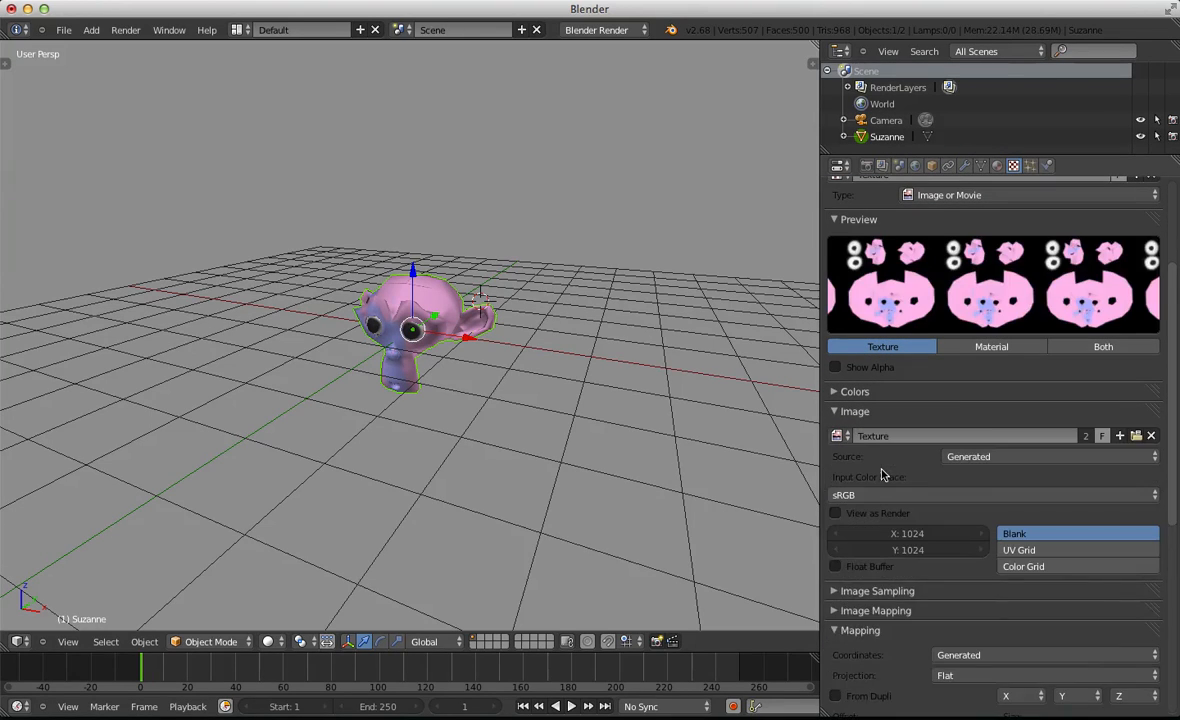
Set the texture's mapping coordinates to UV
scroll(909, 468, "down", 2)
scroll(908, 468, "down", 1)
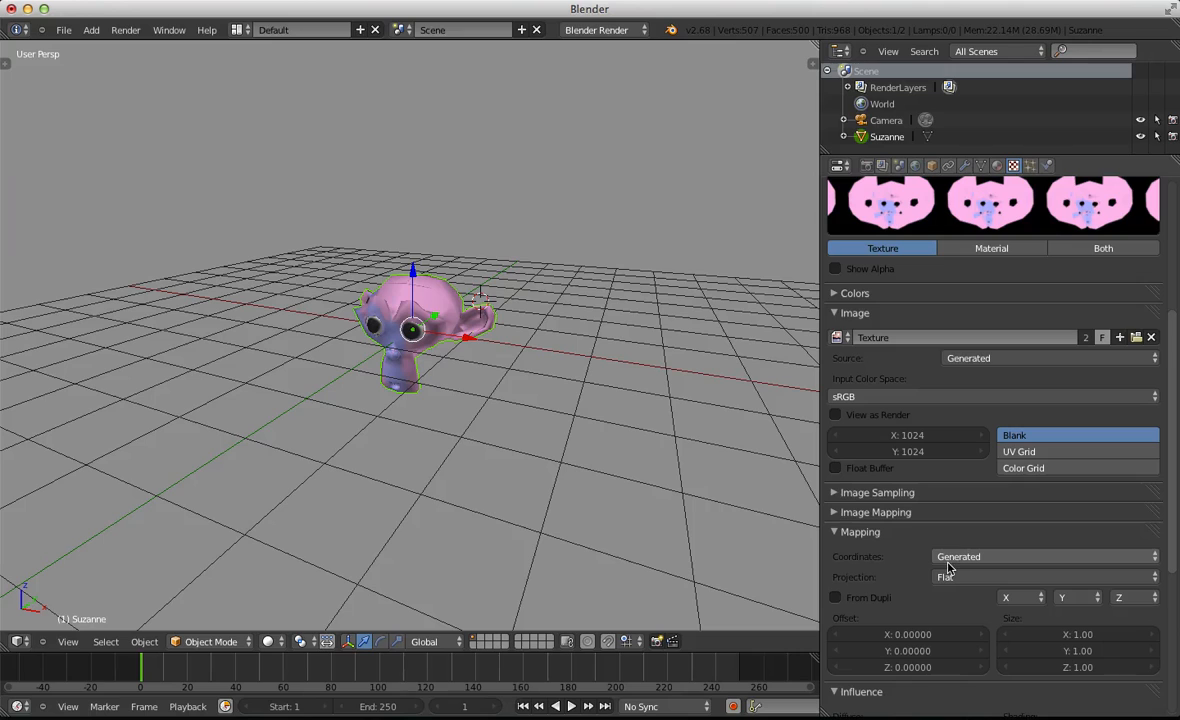
left_click(1008, 564)
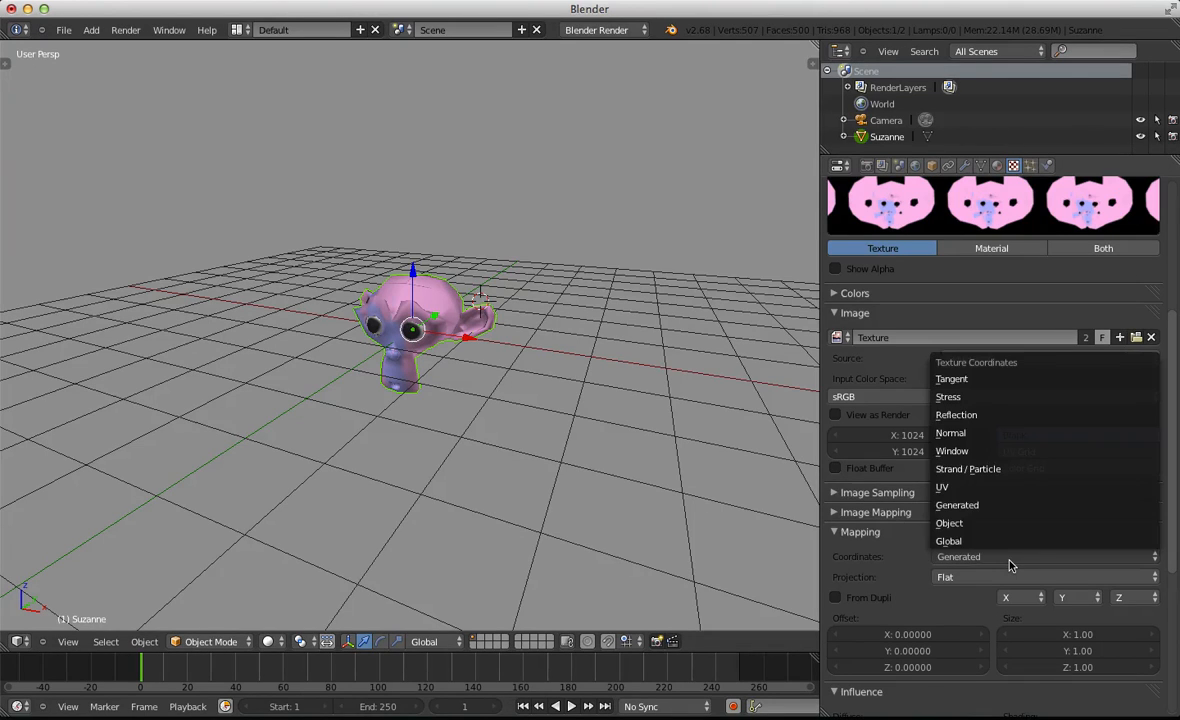
left_click(1033, 488)
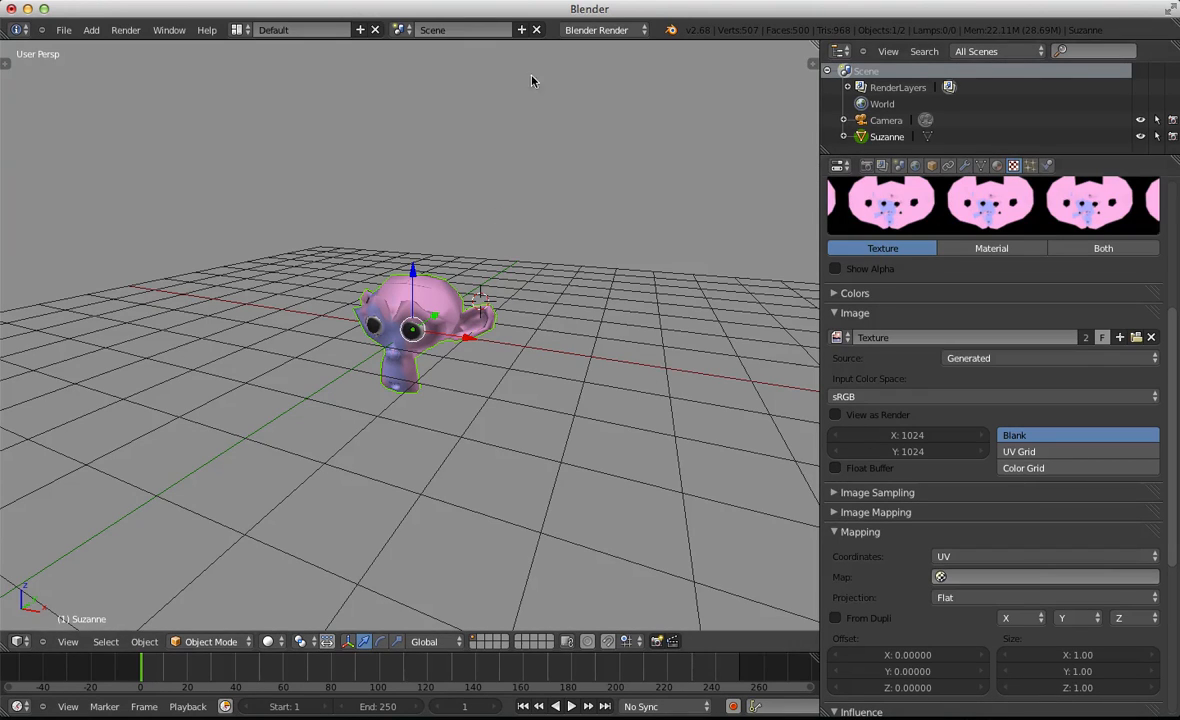
scroll(1013, 525, "down", 4)
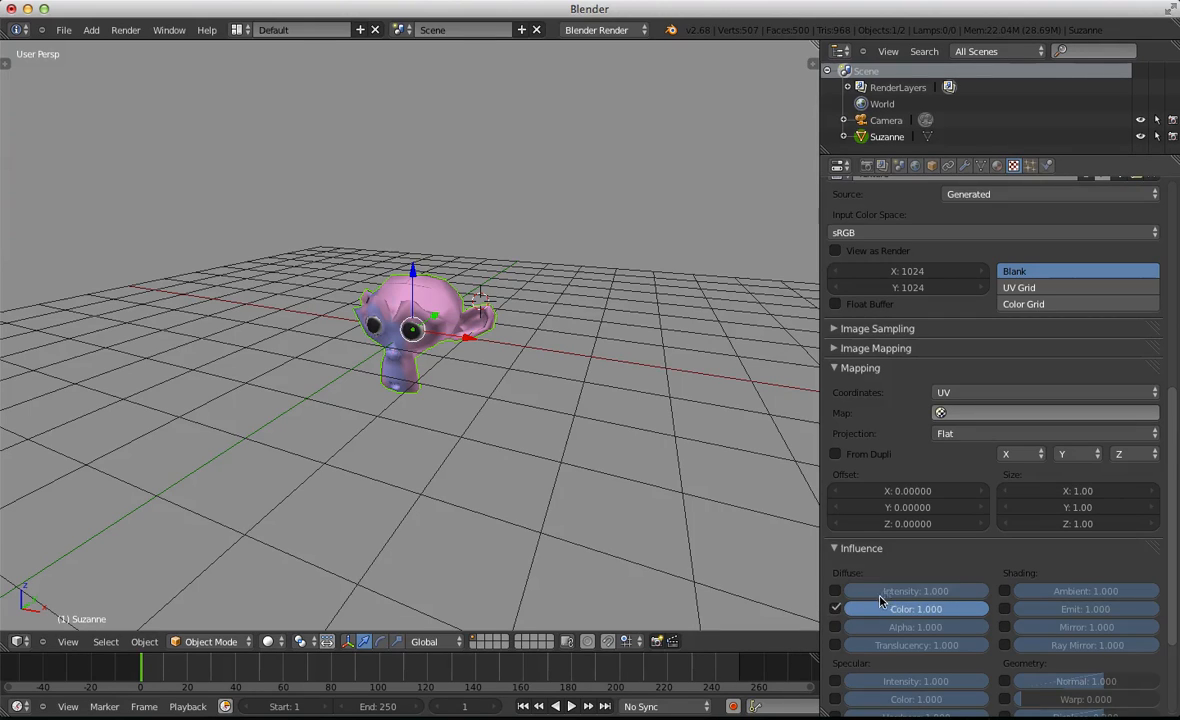
scroll(880, 600, "down", 3)
Switch the 3D view to Rendered shading to preview the monkey head's material
left_click(281, 643)
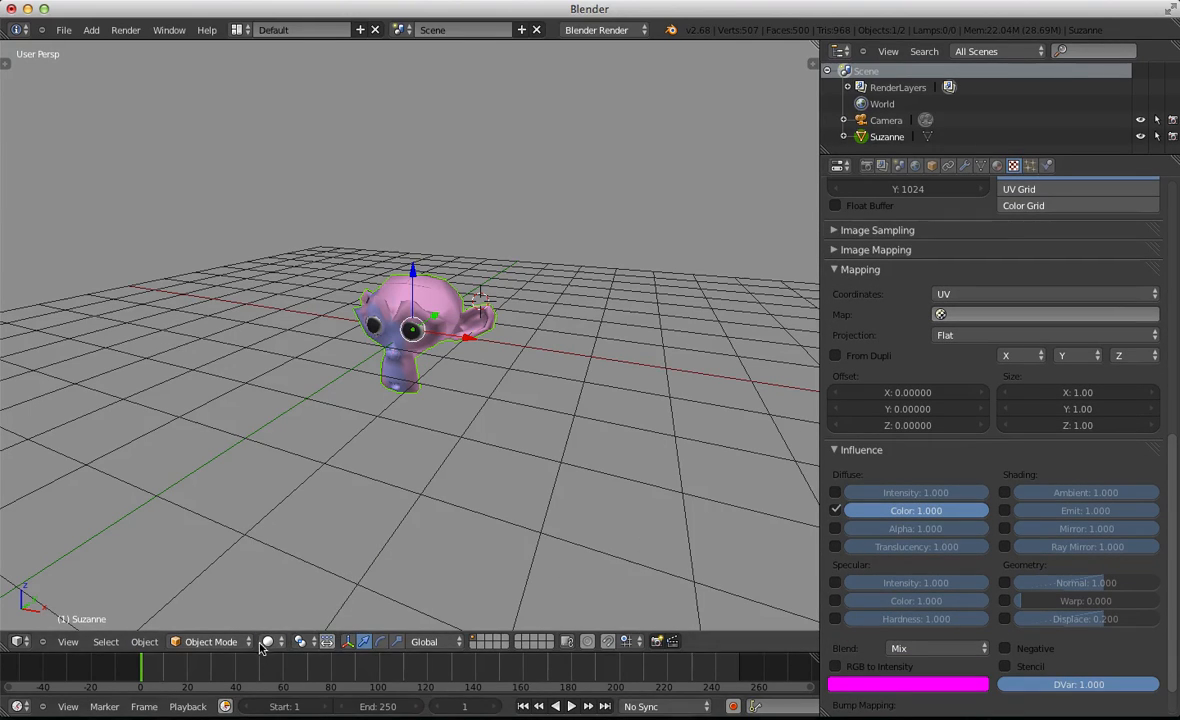
left_click(270, 641)
left_click(290, 511)
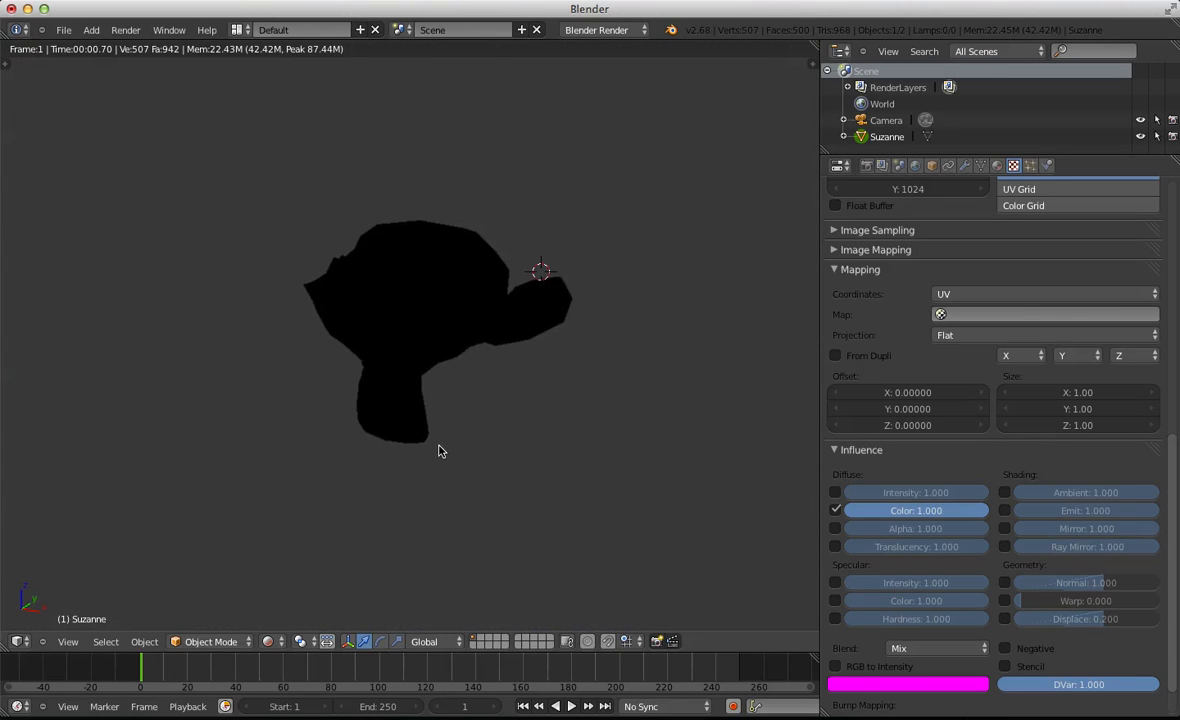
Add a Sun lamp and move it above and in front of the monkey head, to about X 1.0, Y -2.0, Z 2.0
key("KP_1")
scroll(545, 437, "down", 3)
key("shift+a")
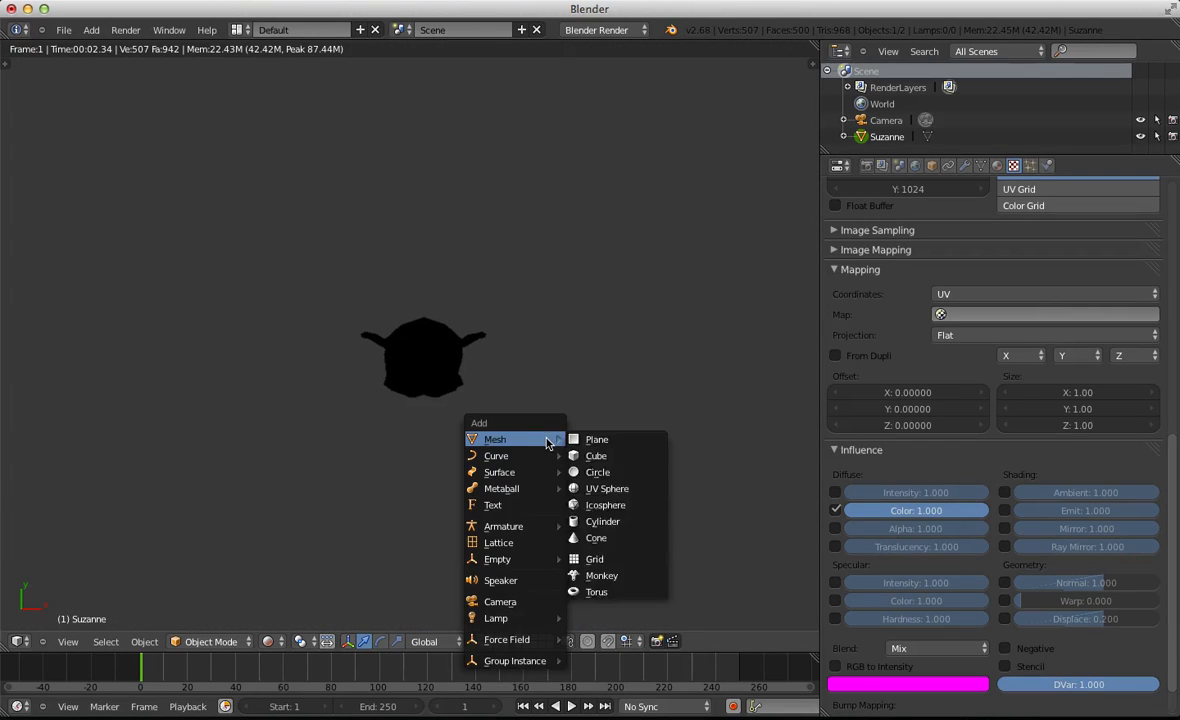
mouse_move(512, 617)
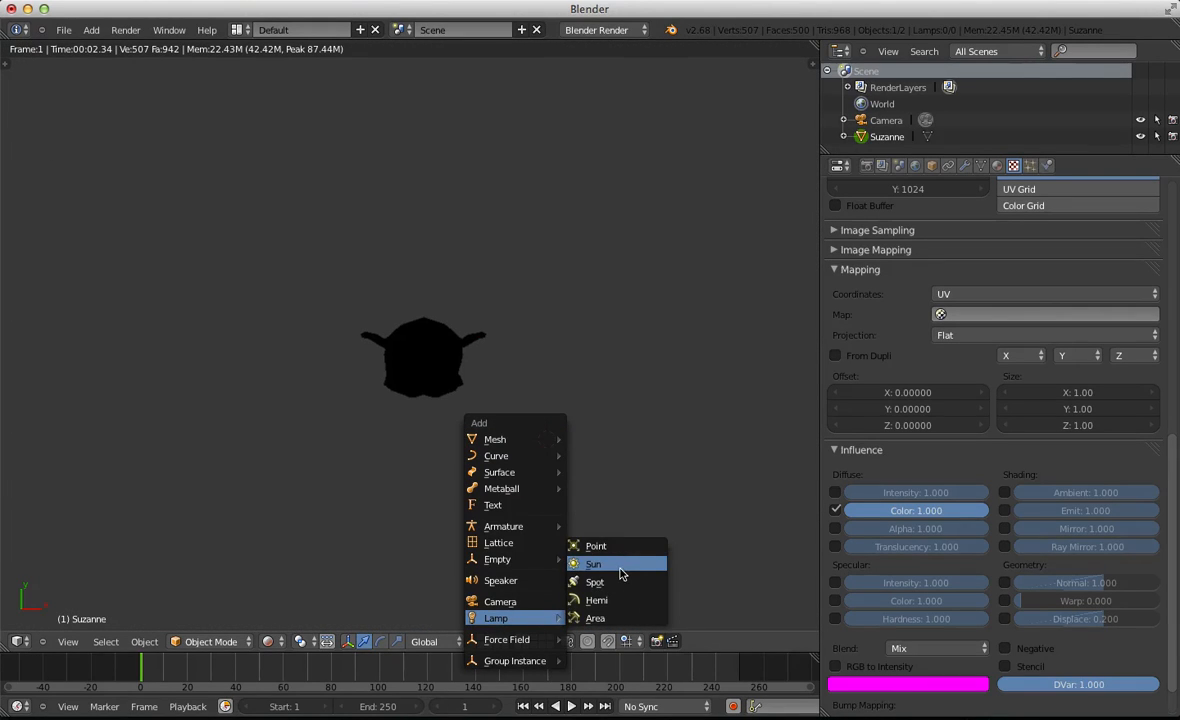
left_click(572, 522)
key("g")
left_click(621, 442)
mouse_move(570, 530)
middle_mouse_down()
mouse_move(482, 298)
mouse_move(486, 376)
middle_mouse_up()
key("shift+z")
key("g")
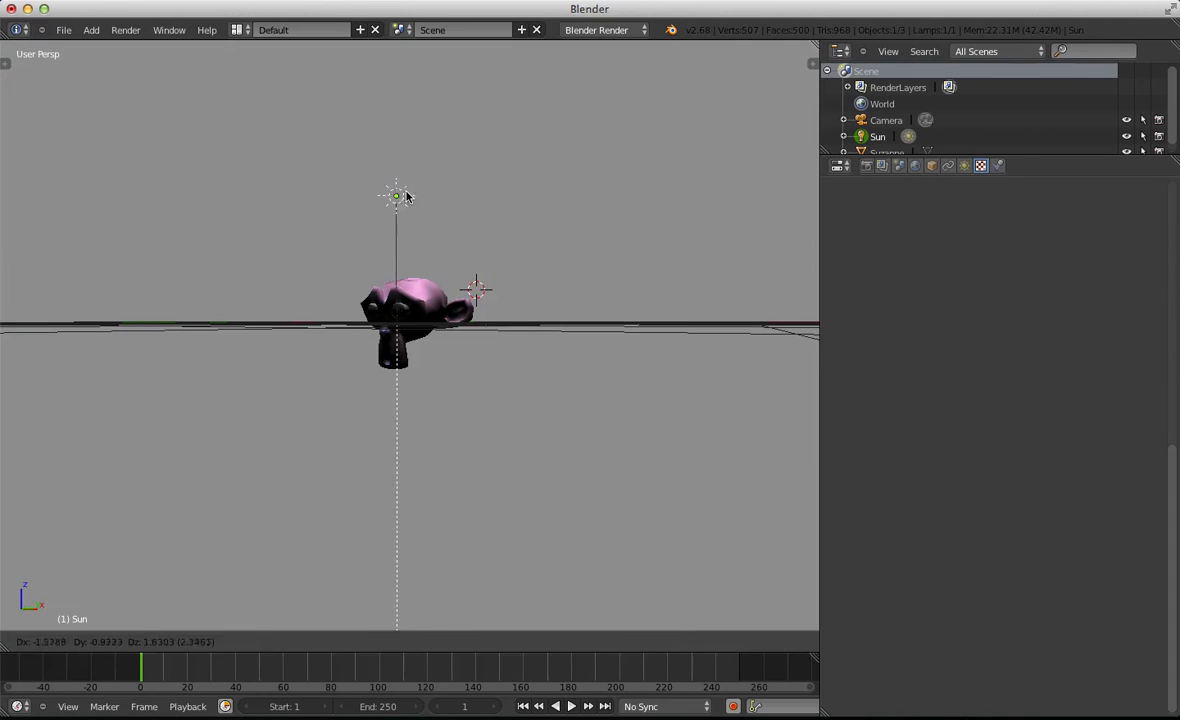
left_click(393, 204)
Rotate the Sun lamp freely to about X 41°, Y 48°, Z -5° so it lights the monkey's face
key("r")
key("r")
left_click(370, 285)
scroll(385, 312, "up", 6)
key("alt+z")
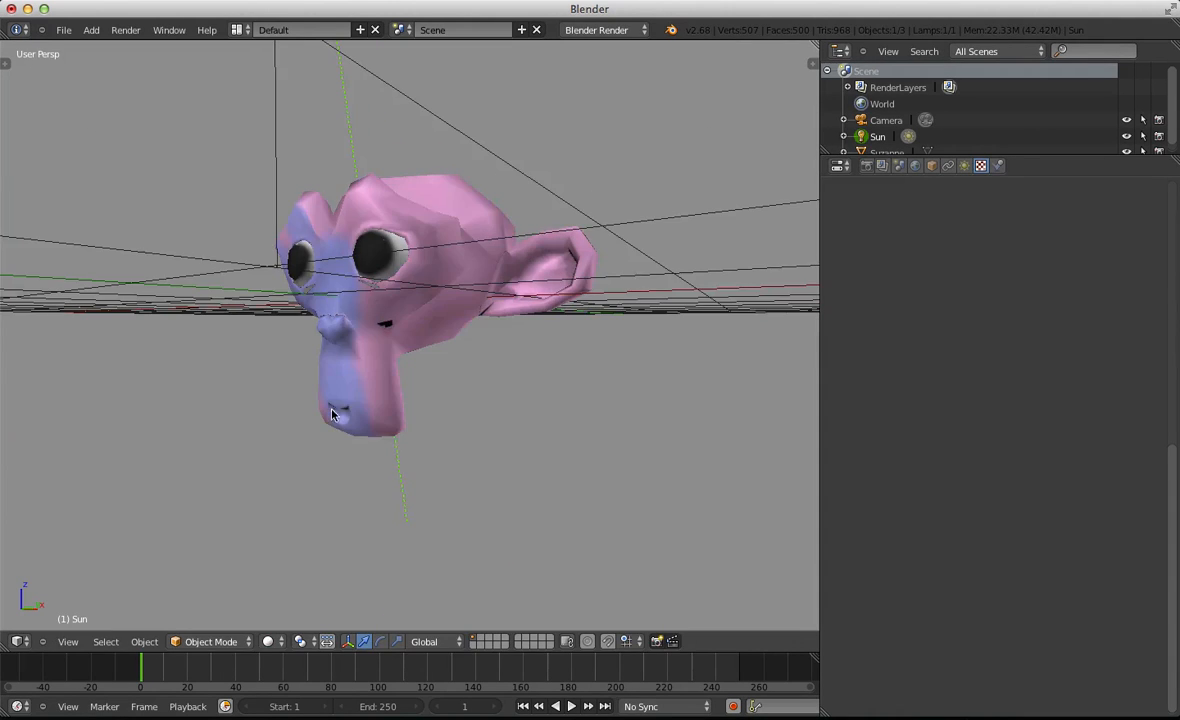
Preview the lit monkey head in Rendered shading from the front and at an angle
left_click(267, 641)
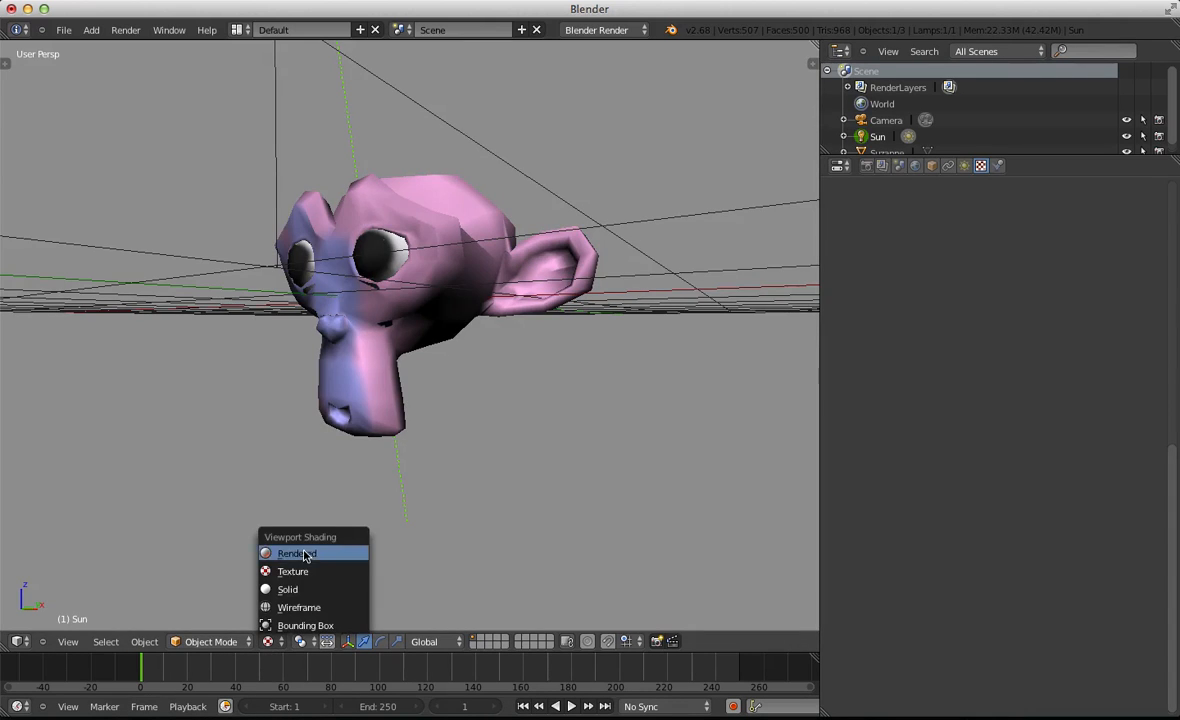
left_click(285, 512)
scroll(431, 260, "down", 5)
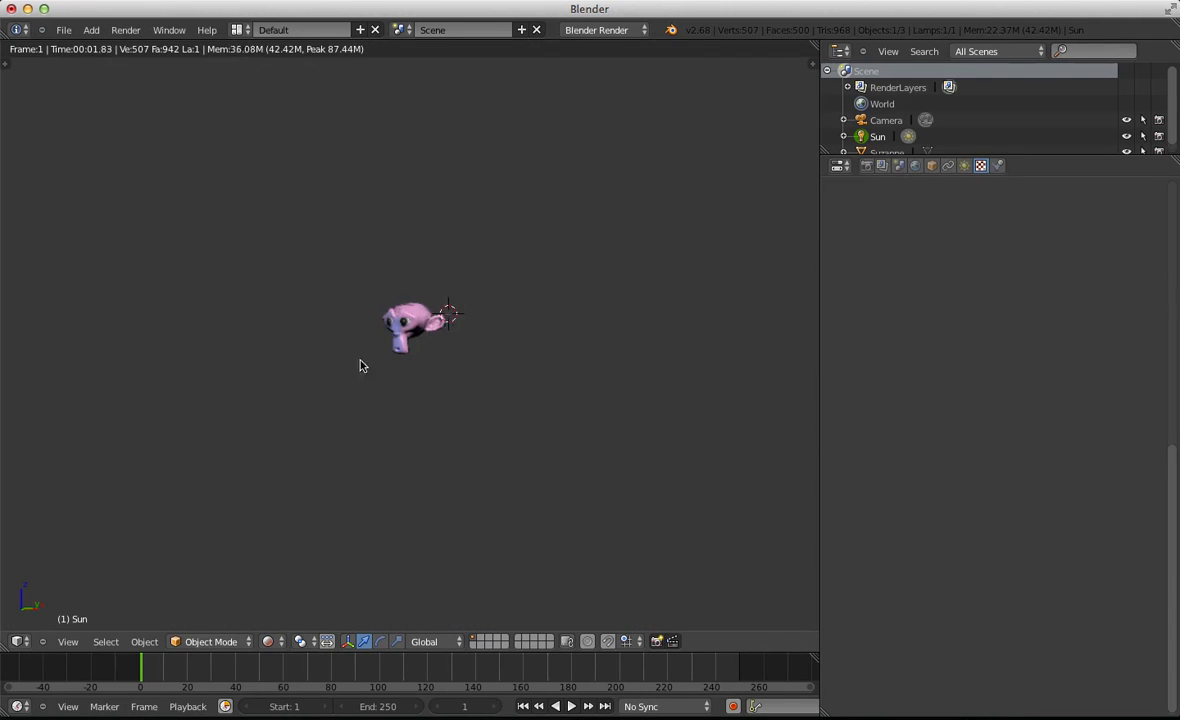
key("KP_1")
scroll(617, 322, "up", 4)
middle_click_drag(542, 340, 485, 343)
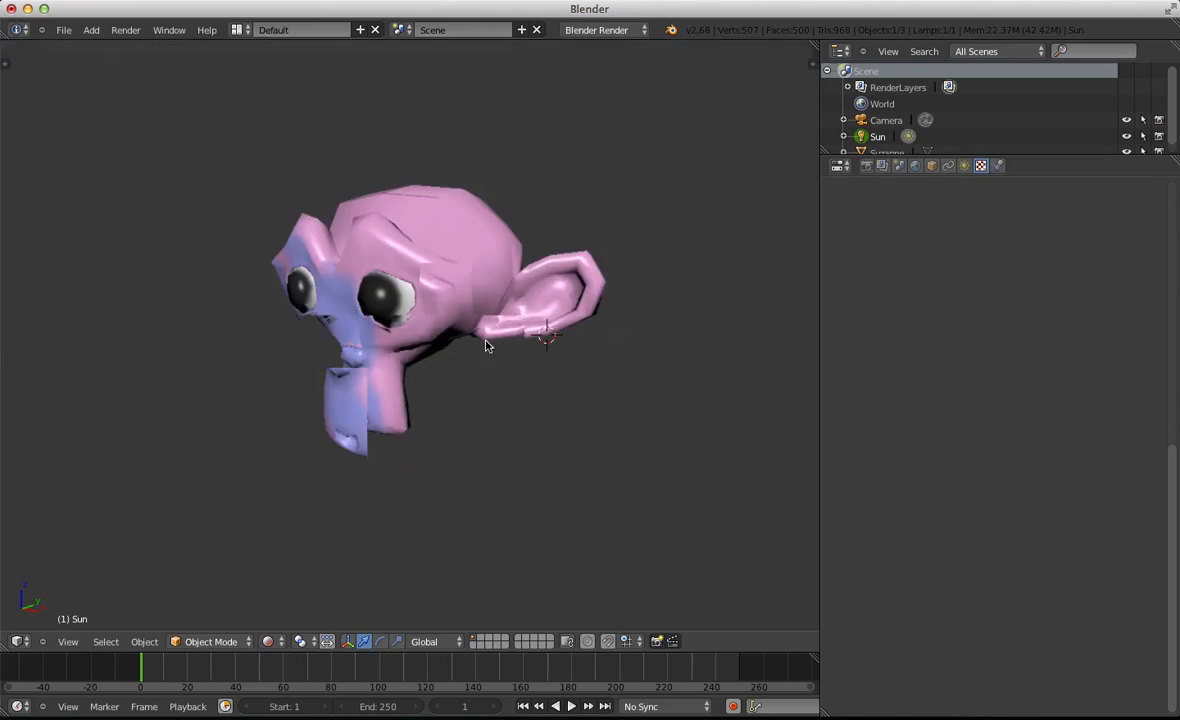
scroll(485, 343, "down", 3)
Select the monkey head and add a Subdivision Surface modifier to it
right_click(435, 308)
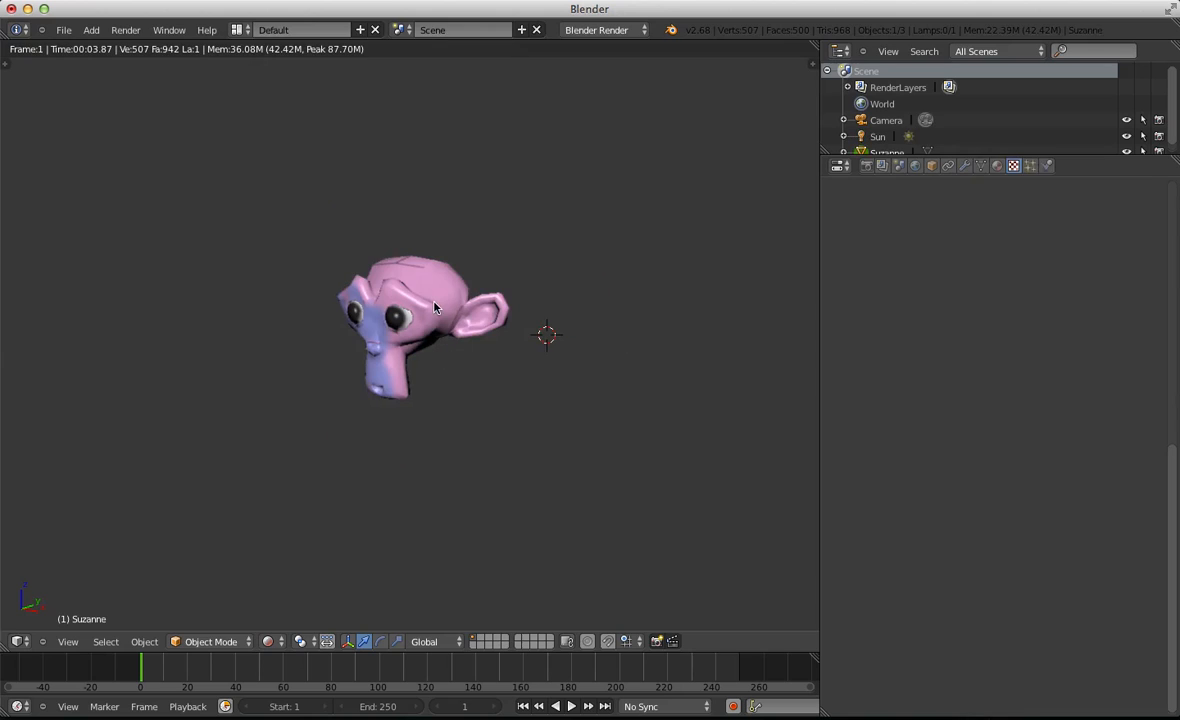
left_click(996, 168)
left_click(963, 166)
left_click(940, 221)
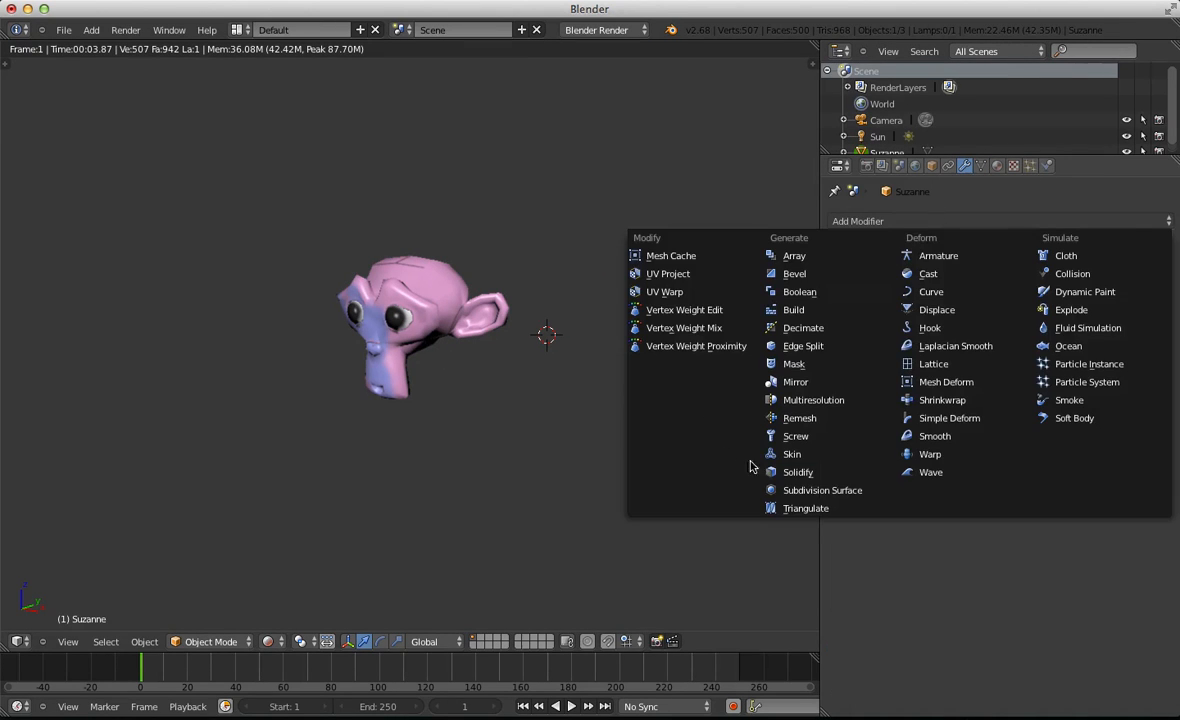
left_click(800, 490)
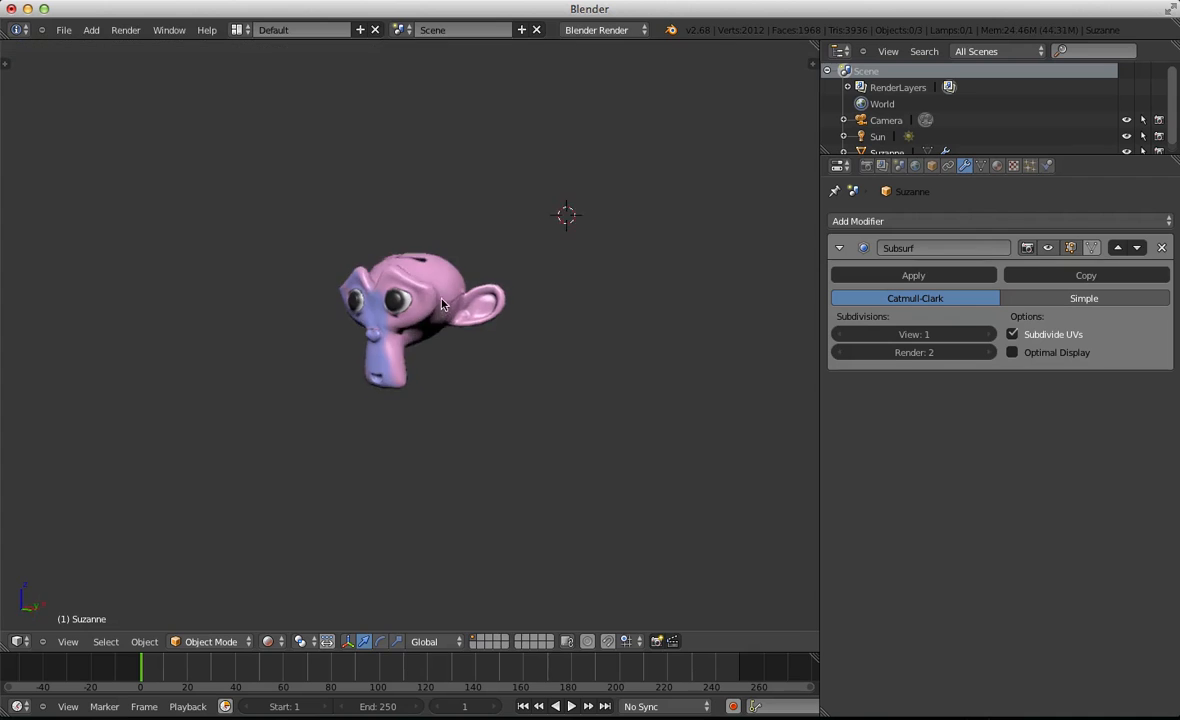
Examine the smoothed monkey head in Rendered shading and return to textured shading
middle_click_drag(442, 304, 461, 290)
scroll(461, 290, "down", 8)
key("shift+z")
scroll(389, 346, "up", 8)
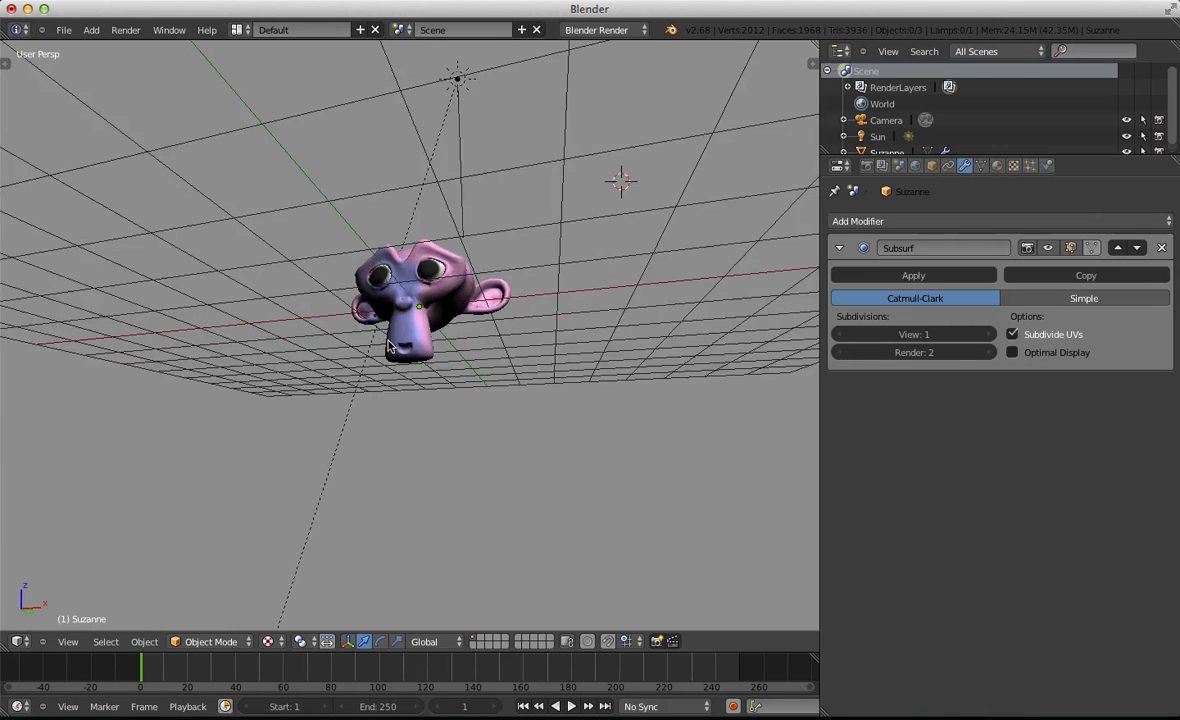
Select the monkey head together with the Sun lamp and delete both, keeping the camera
scroll(389, 346, "down", 6)
key("a")
middle_click_drag(389, 346, 411, 428)
right_click(416, 376)
key("a")
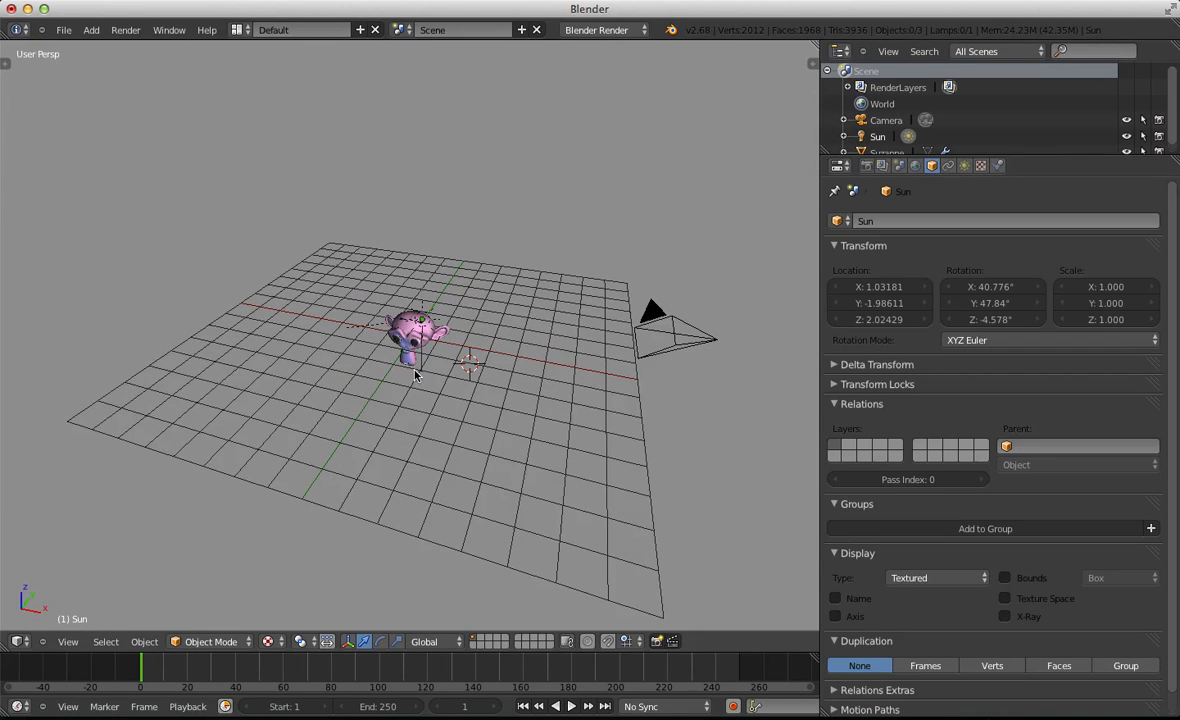
key("b")
left_click_drag(427, 496, 292, 112)
key("x")
left_click(515, 329)
Narrow the properties editor to give the 3D view more width
scroll(513, 332, "up", 6)
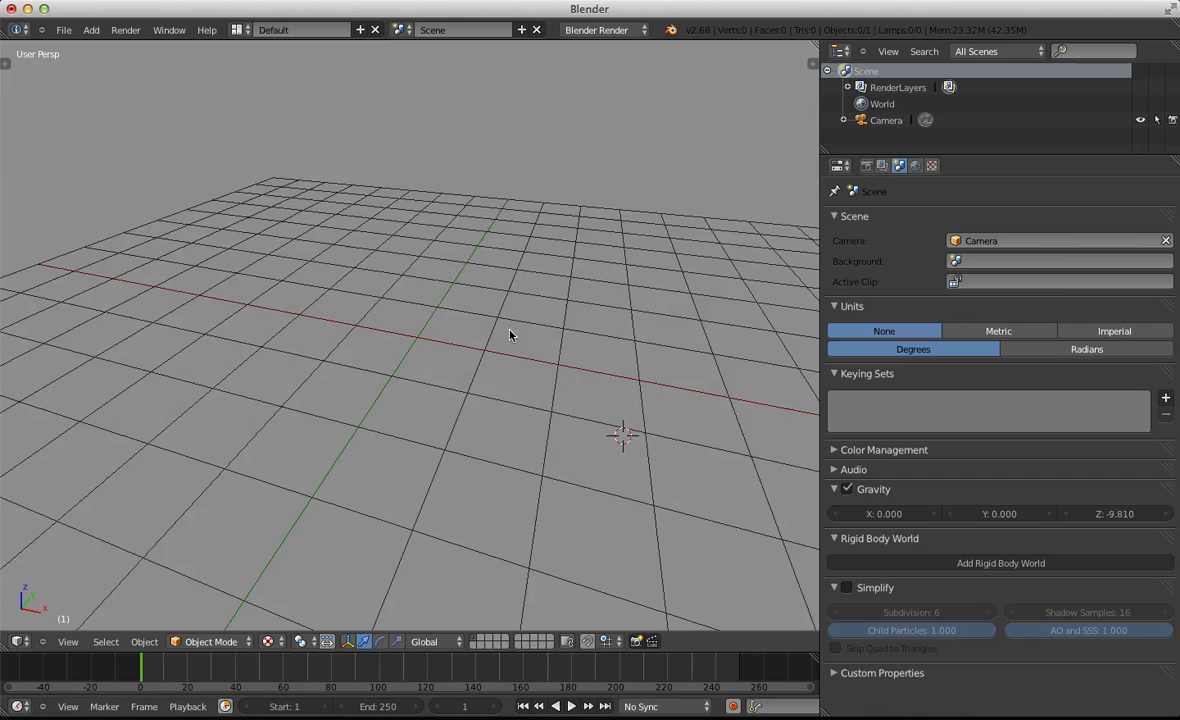
scroll(507, 338, "down", 6)
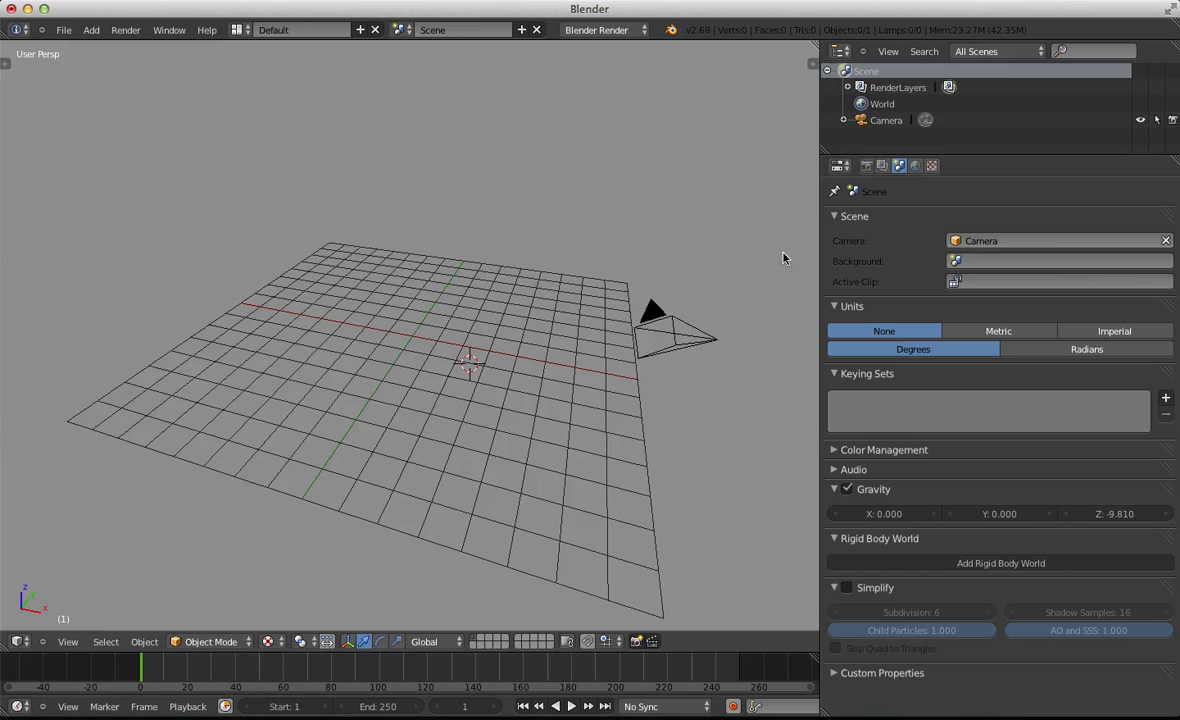
left_click(812, 241)
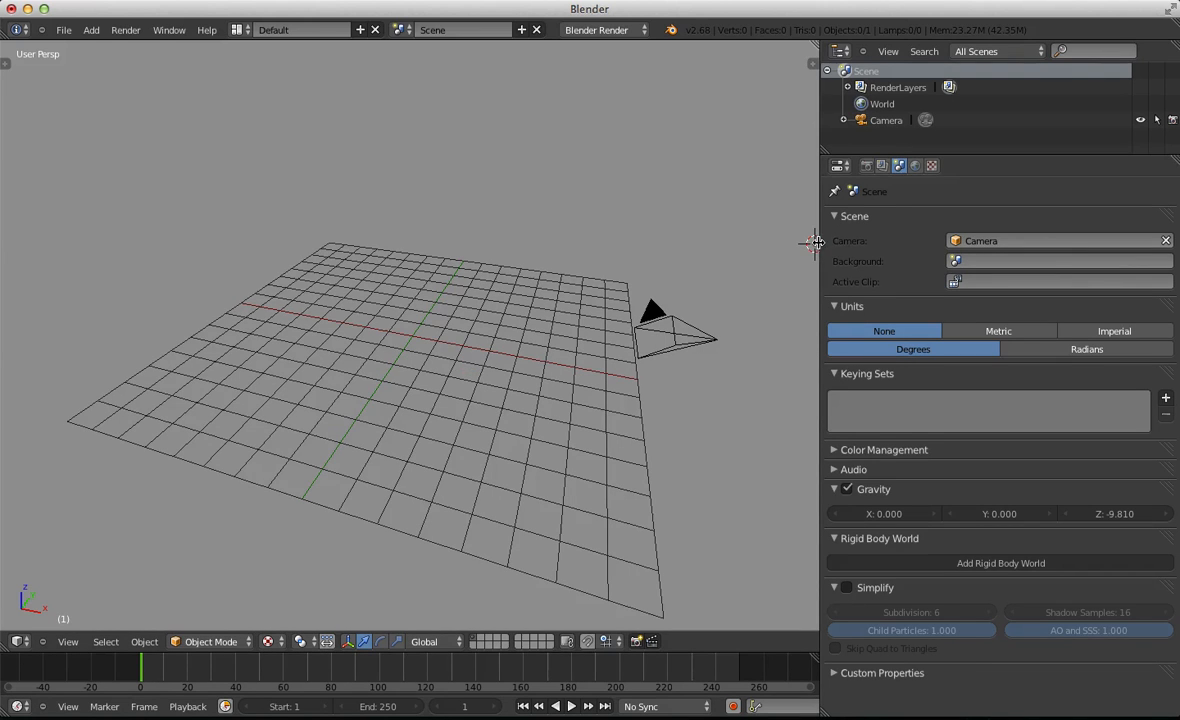
left_click_drag(818, 241, 897, 268)
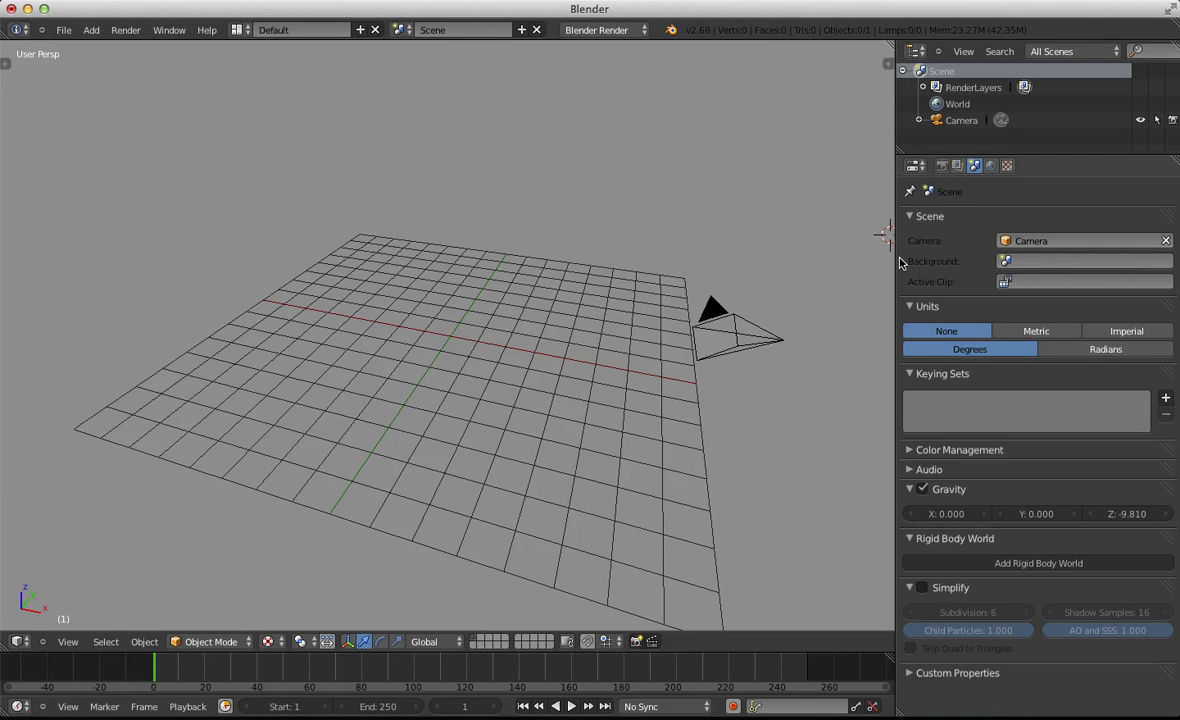
Add a cube mesh at the scene origin in the front orthographic view
key("KP_1")
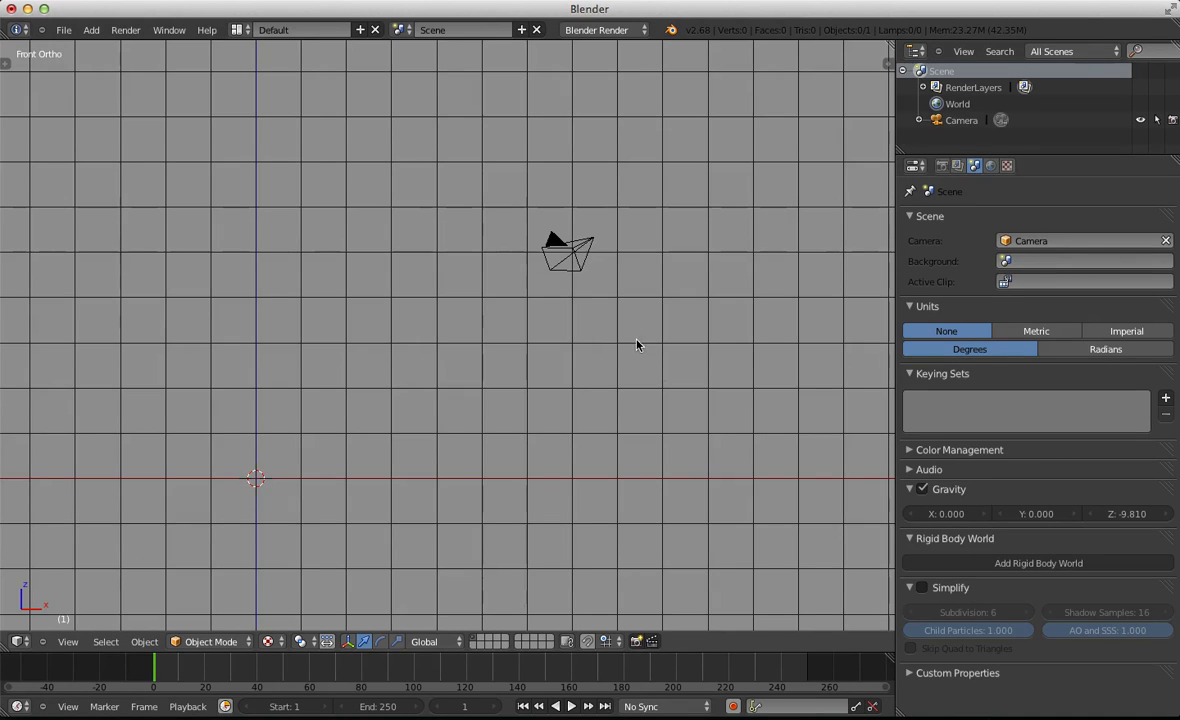
scroll(548, 361, "down", 3)
scroll(548, 361, "left", 5)
key("shift+a")
mouse_move(551, 153)
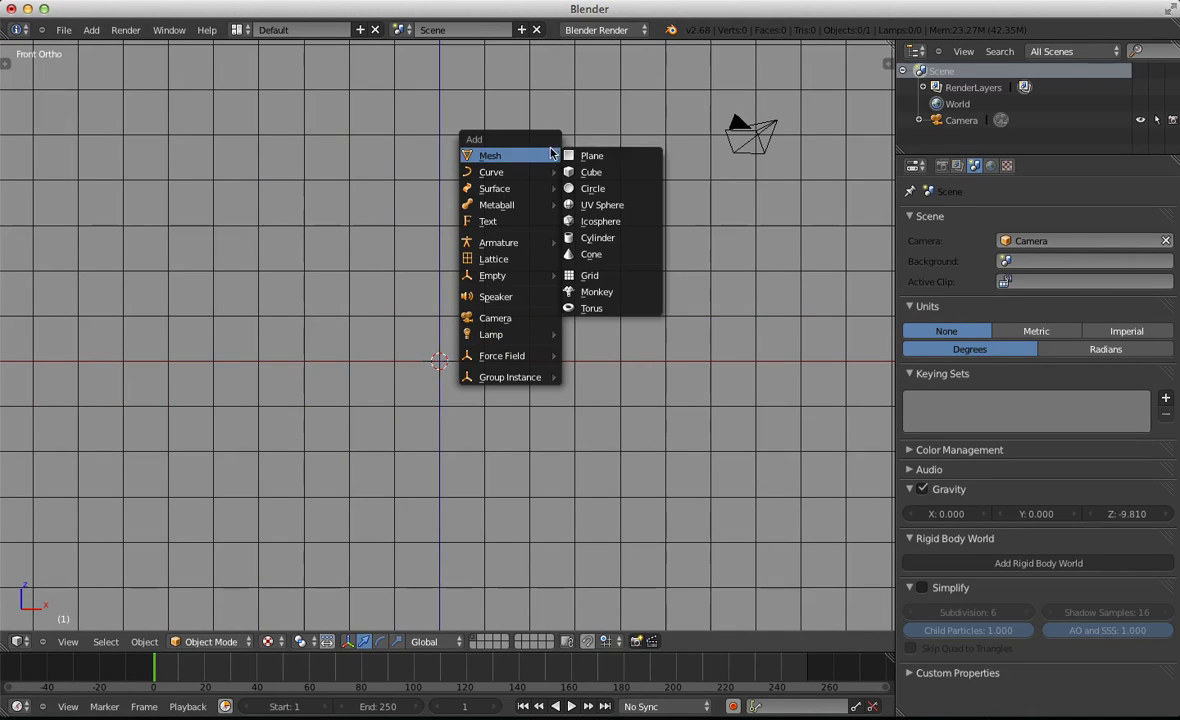
left_click(595, 172)
Turn off Textured Solid in the 3D view's display settings
key("Tab")
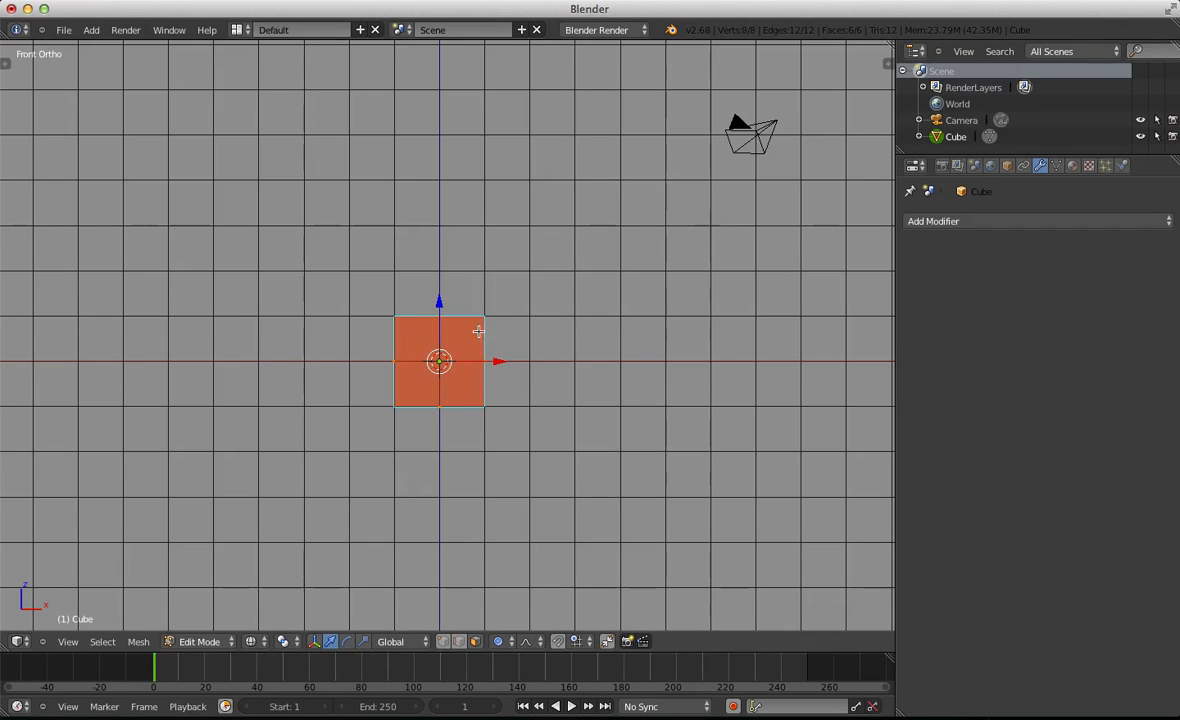
key("Tab")
key("n")
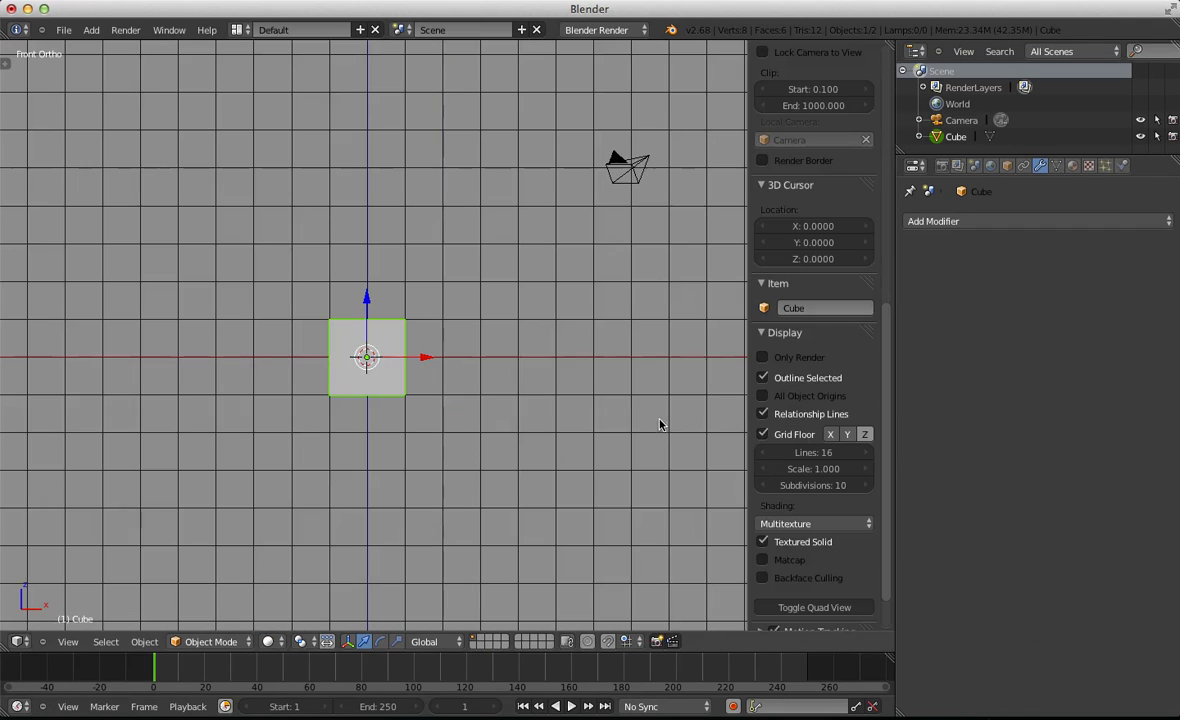
left_click(821, 546)
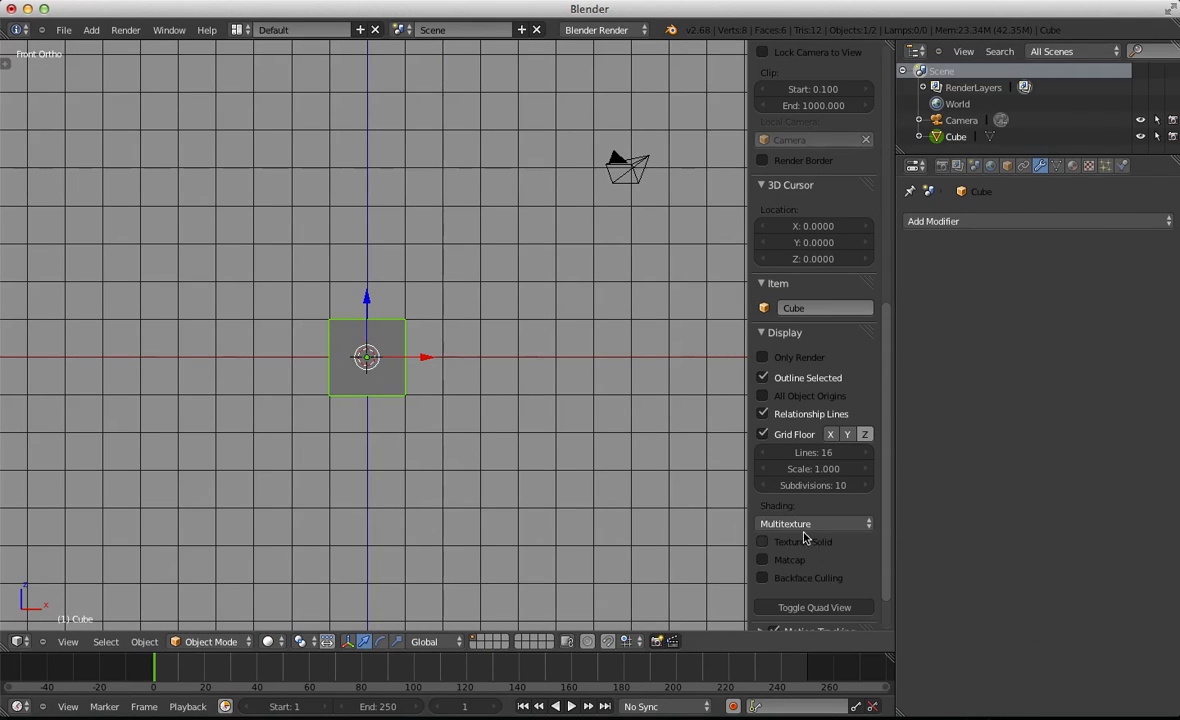
key("n")
Edit the cube in vertex select mode, box-select its four top vertices and return to the front view
key("Tab")
key("ctrl+Tab")
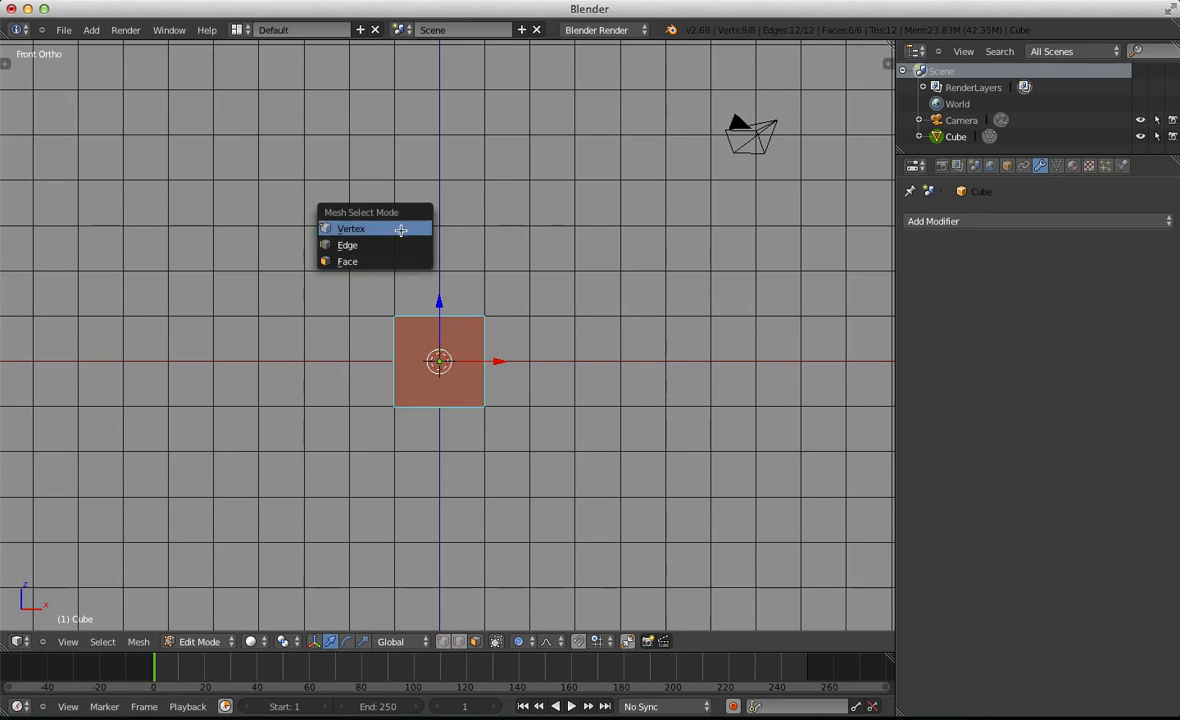
left_click(400, 230)
scroll(437, 205, "down", 2)
key("a")
key("b")
left_click_drag(537, 337, 417, 313)
middle_click_drag(284, 240, 579, 300)
key("KP_3")
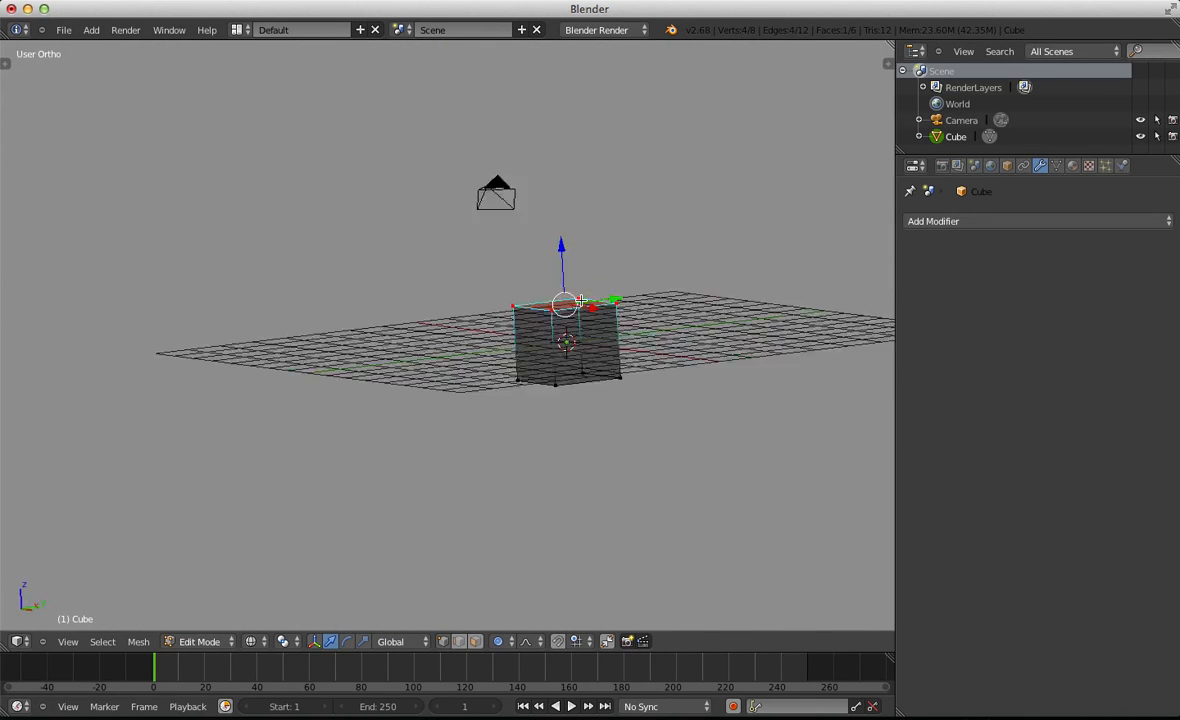
key("KP_1")
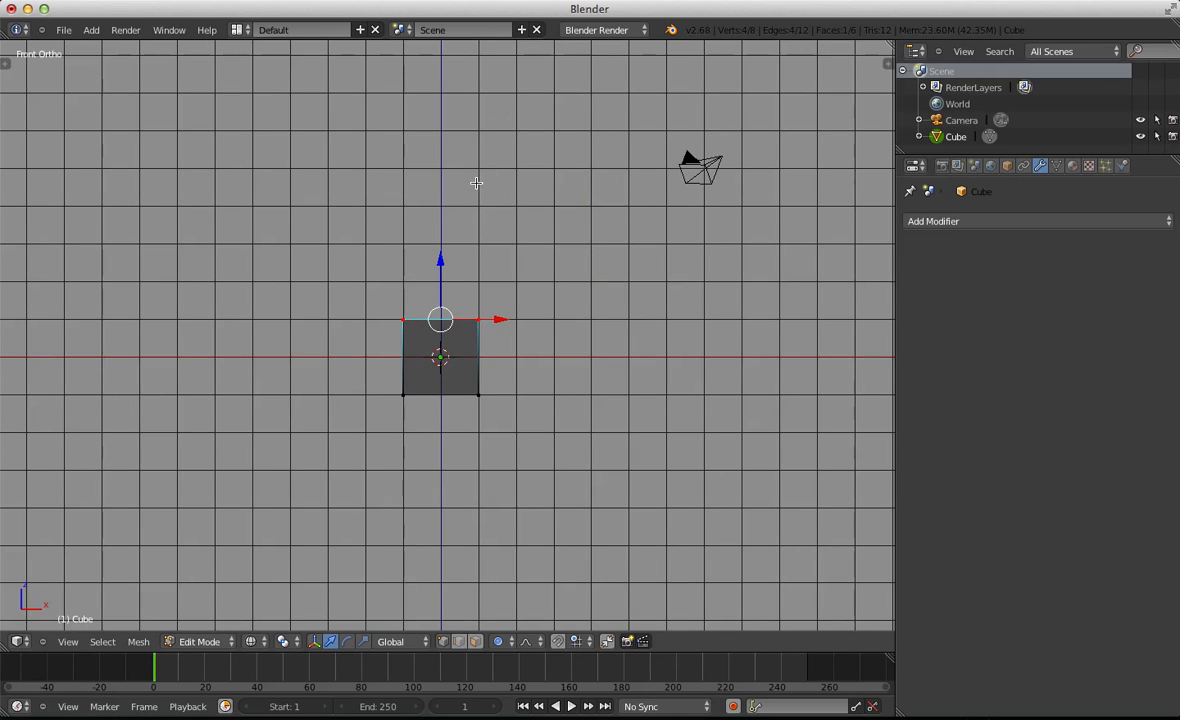
Extrude the cube's top face to the cursor repeatedly, forming a chain of segments that curves up toward positive X
left_click(470, 238, "ctrl")
left_click(540, 177, "ctrl")
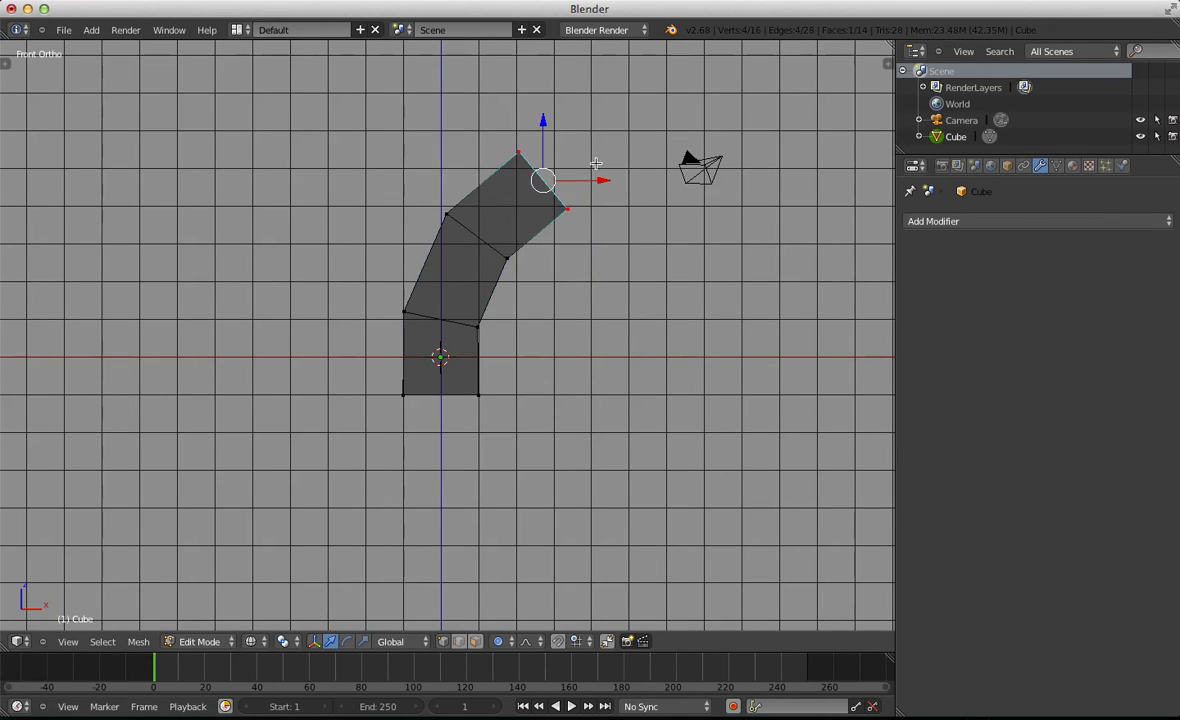
left_click(632, 150, "ctrl")
left_click(738, 118, "ctrl")
scroll(725, 80, "down", 2)
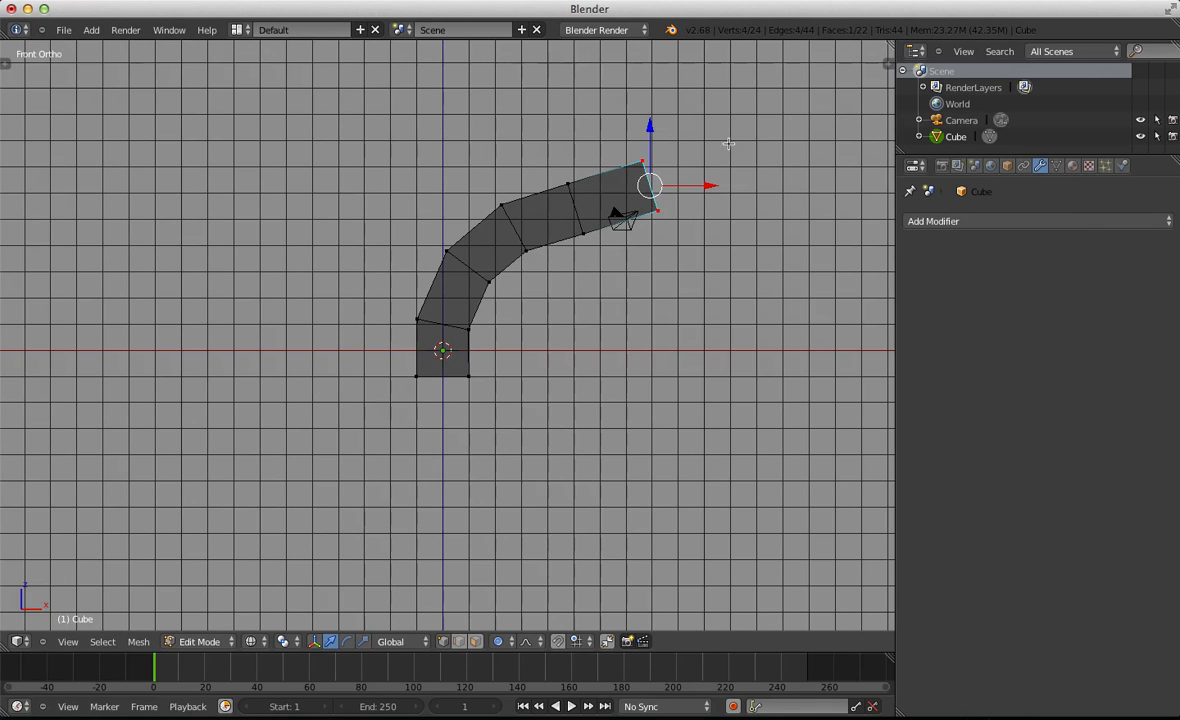
left_click(749, 152, "ctrl")
Undo the extrusions and the vertex selection to get back to the plain cube
key("ctrl+z")
key("ctrl+z")
key("ctrl+z")
key("ctrl+z")
key("ctrl+z")
key("ctrl+z")
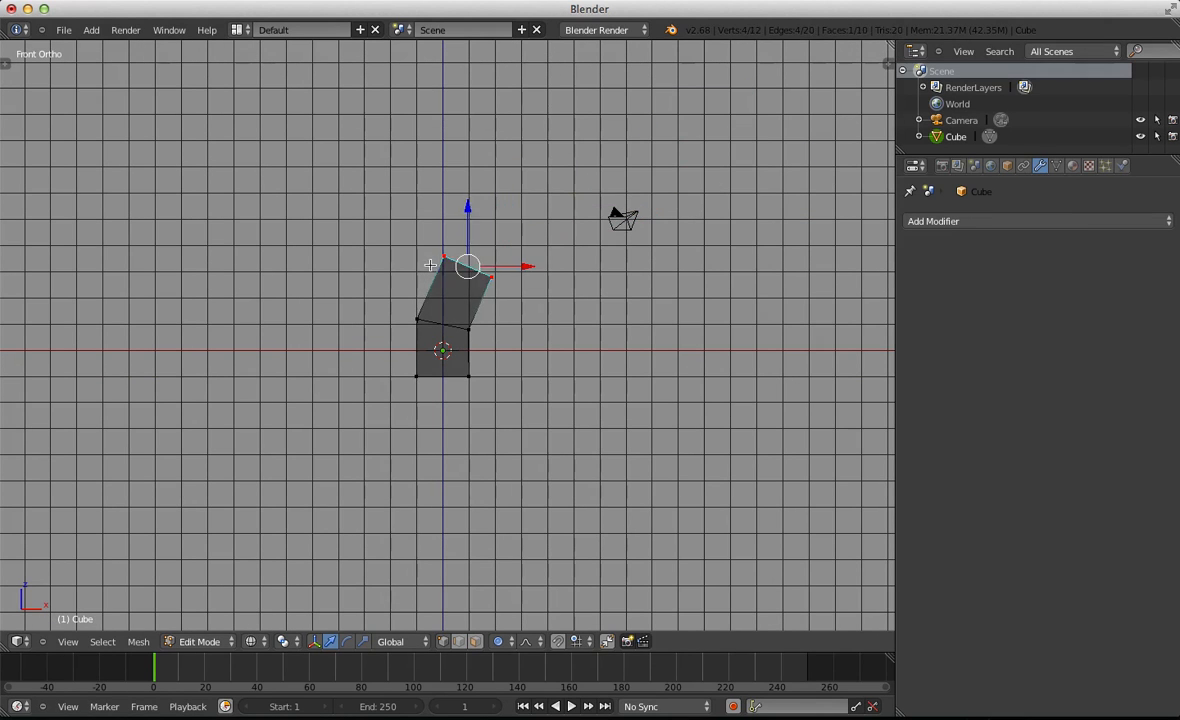
key("o")
key("o")
Box-select only the visible top vertices of the solid-shaded cube and extrude them twice to the cursor, slanting toward positive X
key("b")
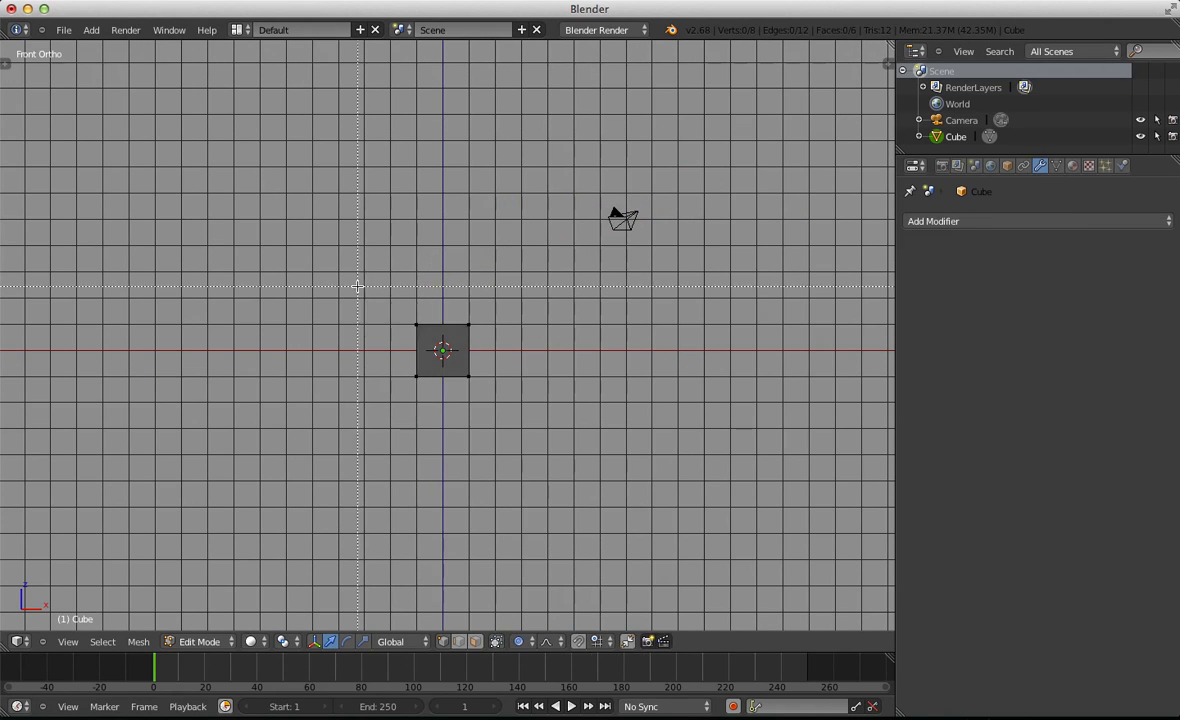
left_click_drag(357, 284, 507, 338)
left_click(502, 251, "ctrl")
left_click(553, 167, "ctrl")
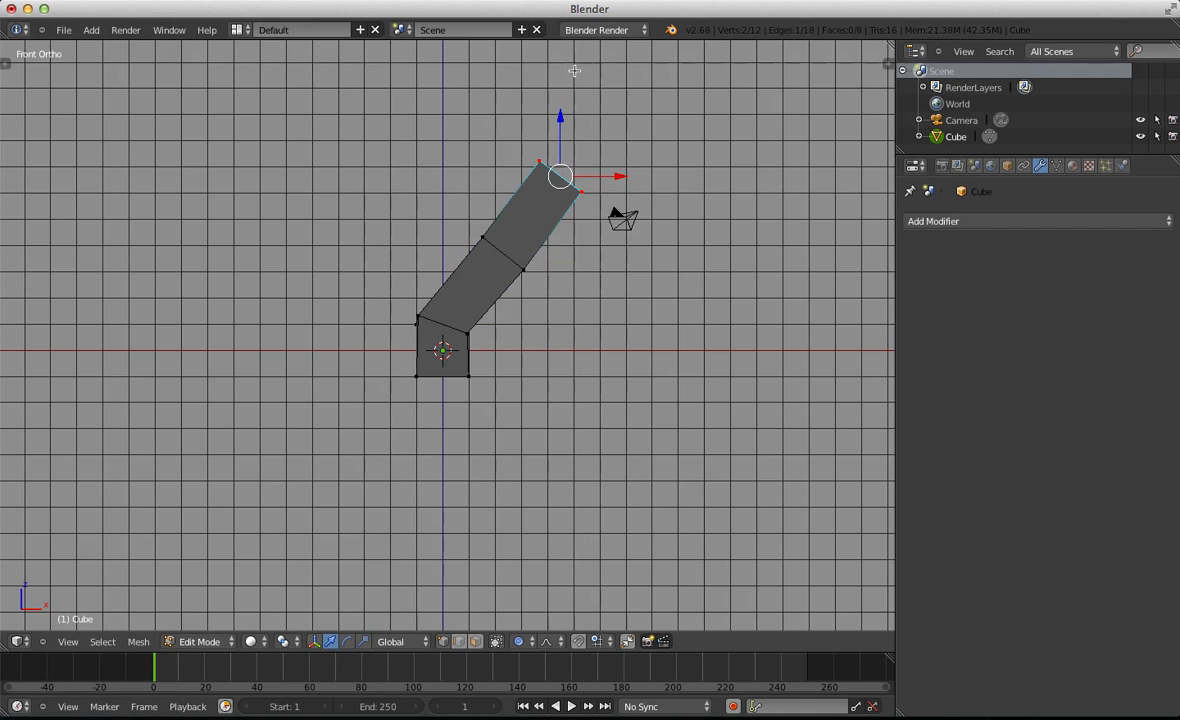
Extrude the two selected end vertices once more to the cursor above the strip and clear the selection
left_click(579, 76, "ctrl")
scroll(614, 172, "down", 3)
scroll(448, 316, "up", 3)
key("a")
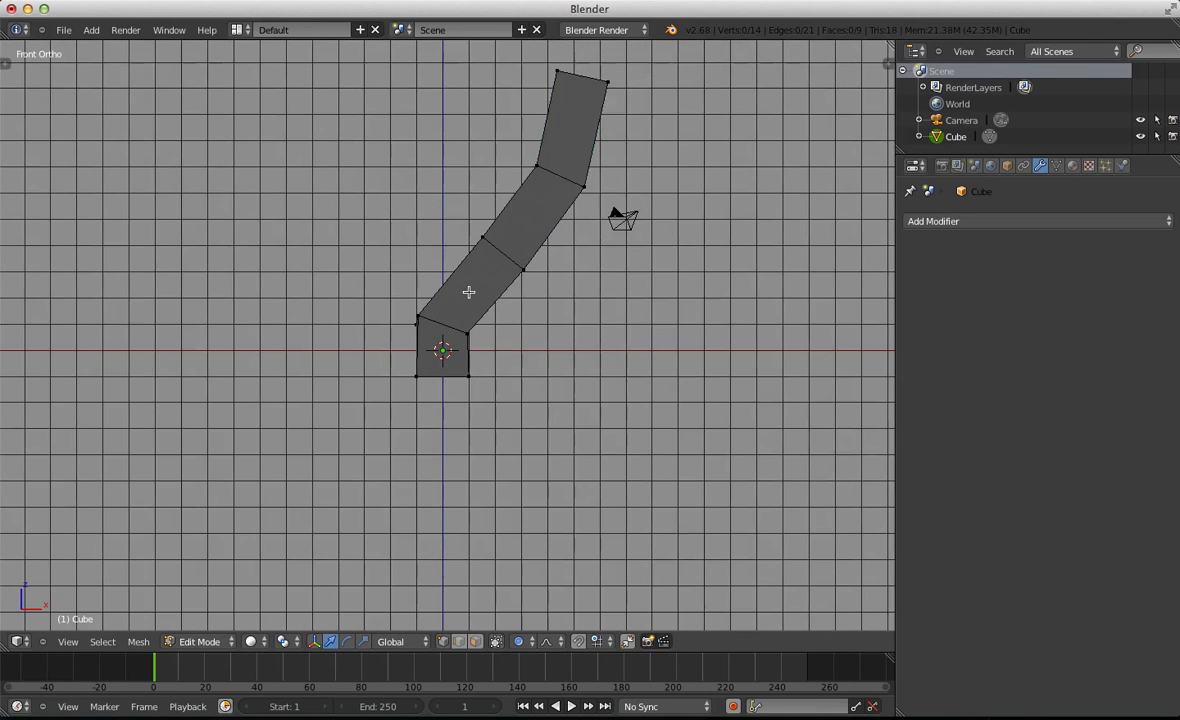
Insert a loop cut across the lowest slanted segment, shift it slightly and examine the extruded strip from behind
scroll(471, 292, "up", 3)
middle_click_drag(473, 290, 482, 295)
key("ctrl+r")
left_click(530, 270)
right_click(530, 270)
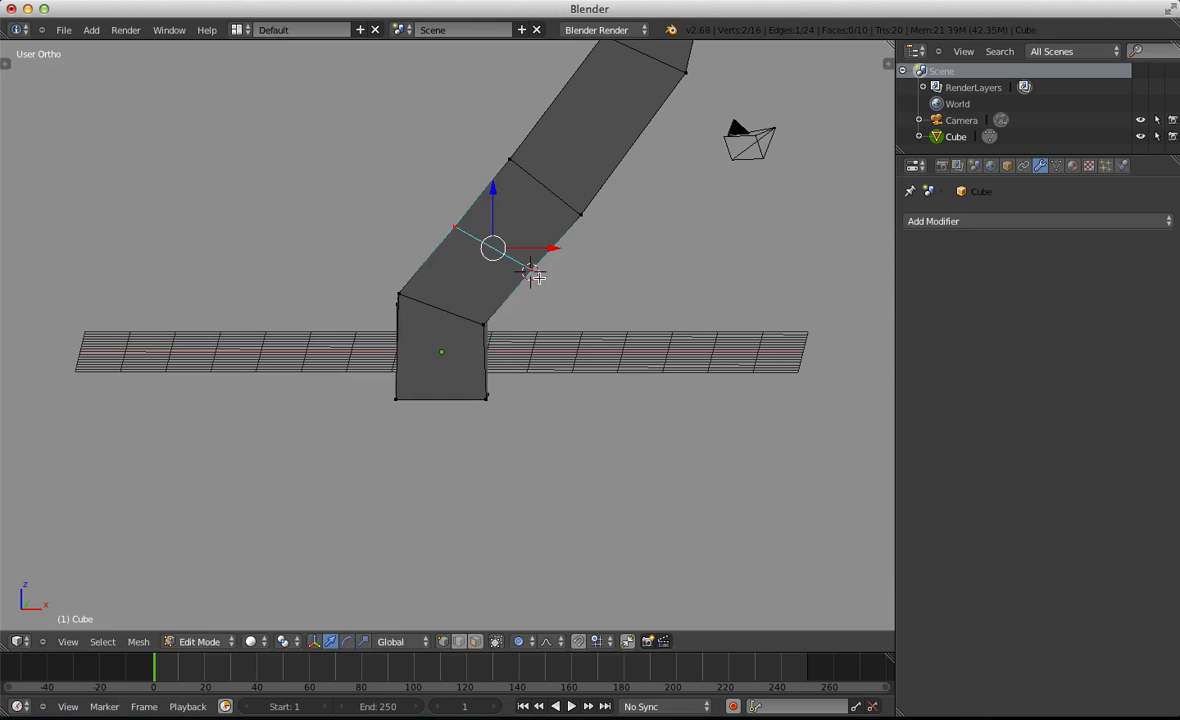
key("g")
left_click(549, 283)
key("Tab")
middle_click_drag(538, 350, 711, 419)
key("Tab")
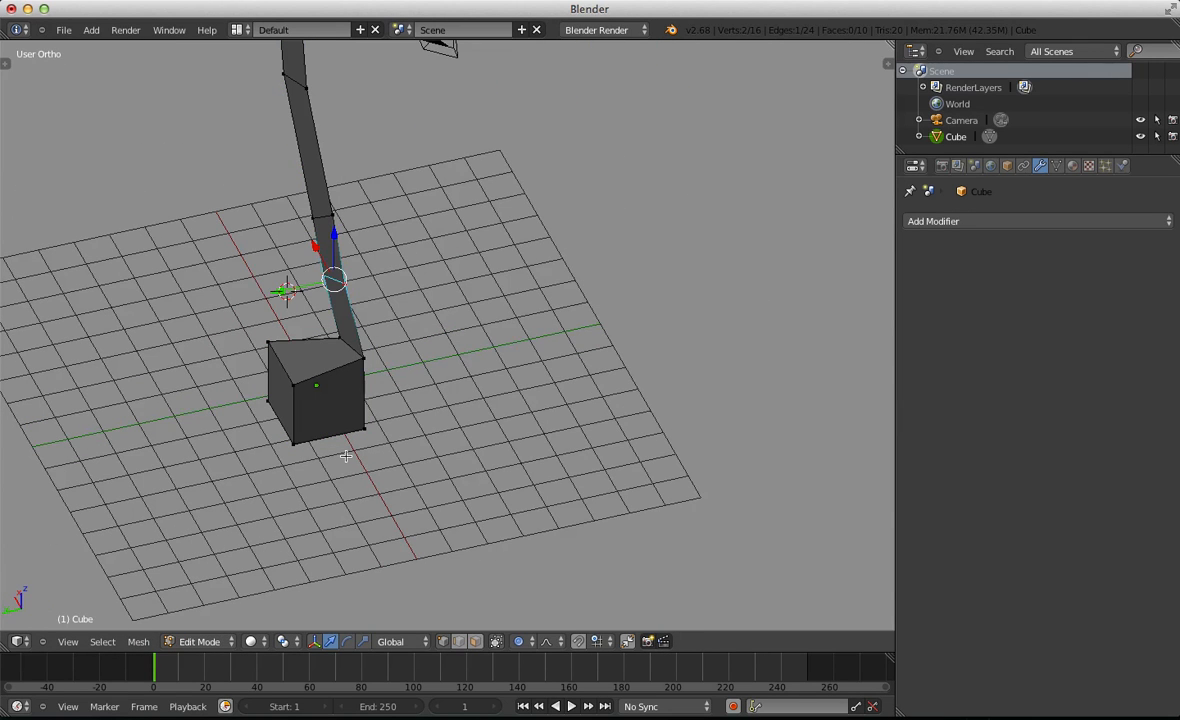
Undo the loop cut and the strip extrusions to get back to the plain cube
key("ctrl+z")
key("ctrl+z")
key("ctrl+z")
key("ctrl+z")
Show the cube in wireframe in the right view and box-select all four top vertices
key("KP_3")
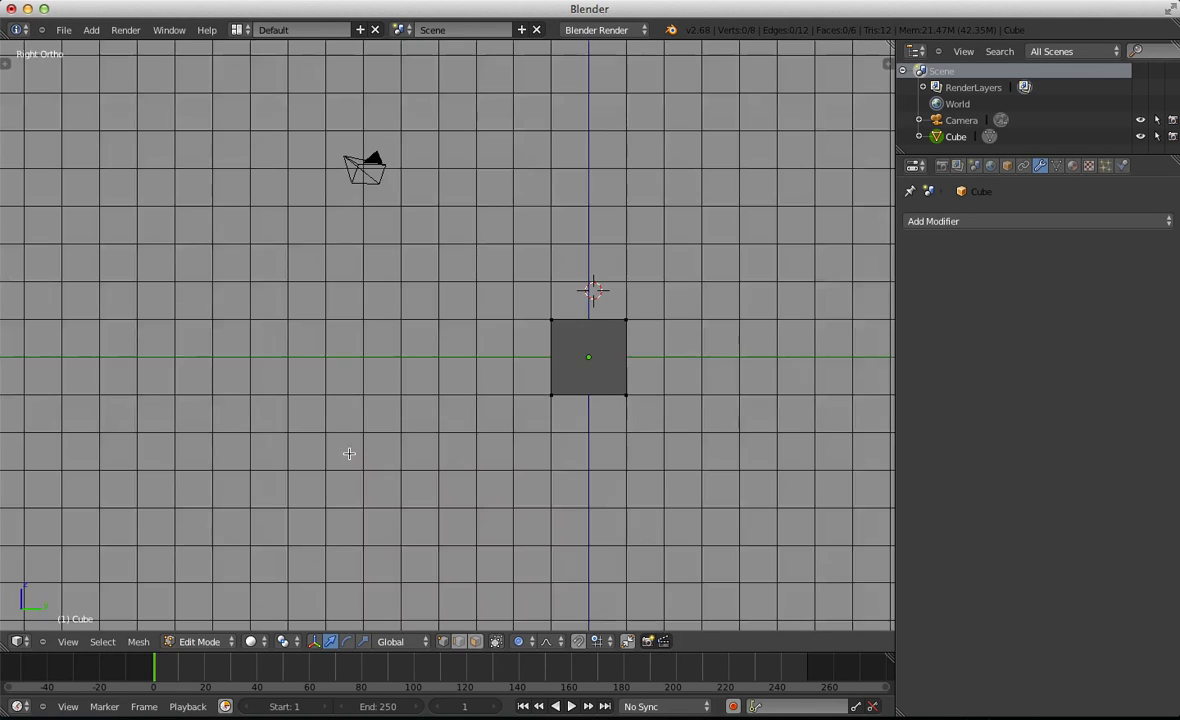
key("z")
left_click_drag(734, 326, 606, 342)
key("b")
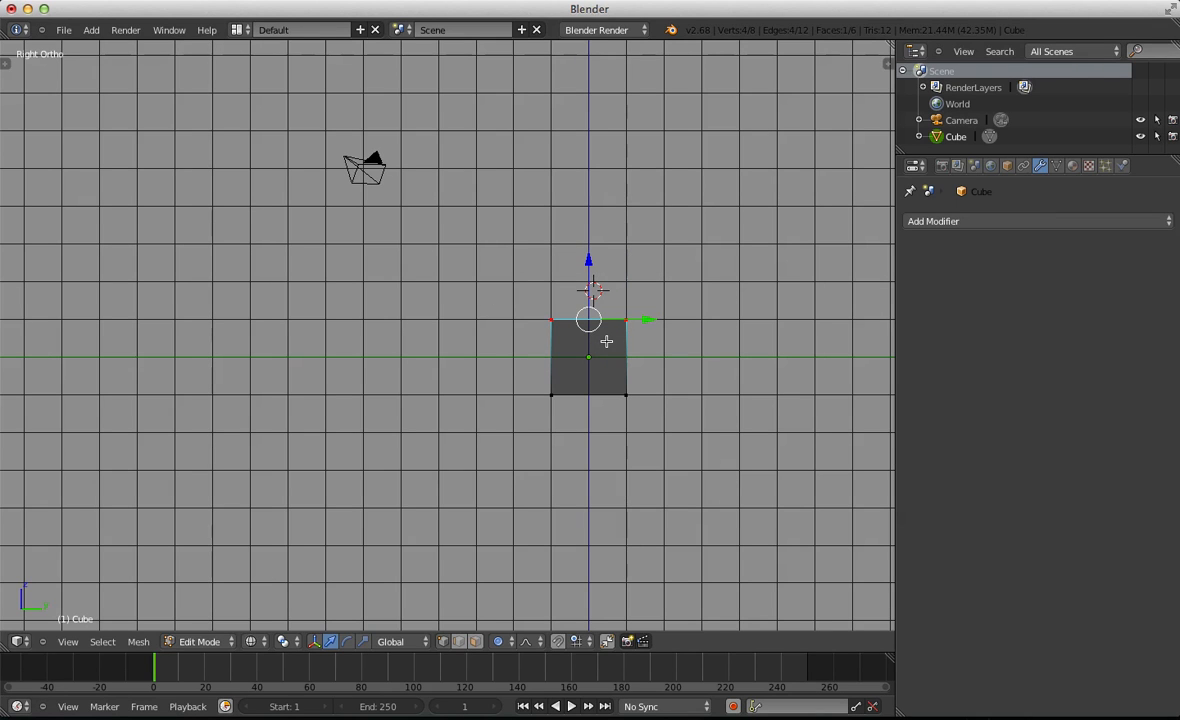
middle_click_drag(528, 168, 461, 254, "shift")
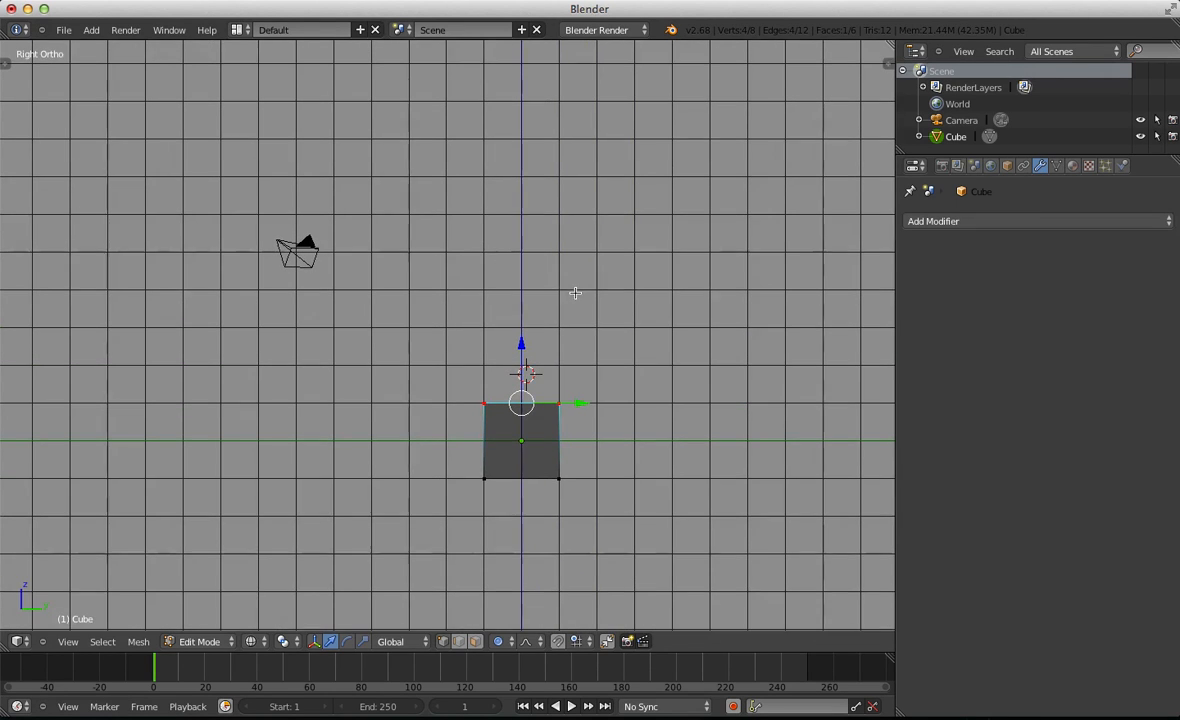
In the front view, extrude the cube's top face to the cursor six times into an upward chain curving toward positive X, then leave Edit Mode
key("KP_1")
left_click(452, 282, "ctrl")
left_click(520, 190, "ctrl")
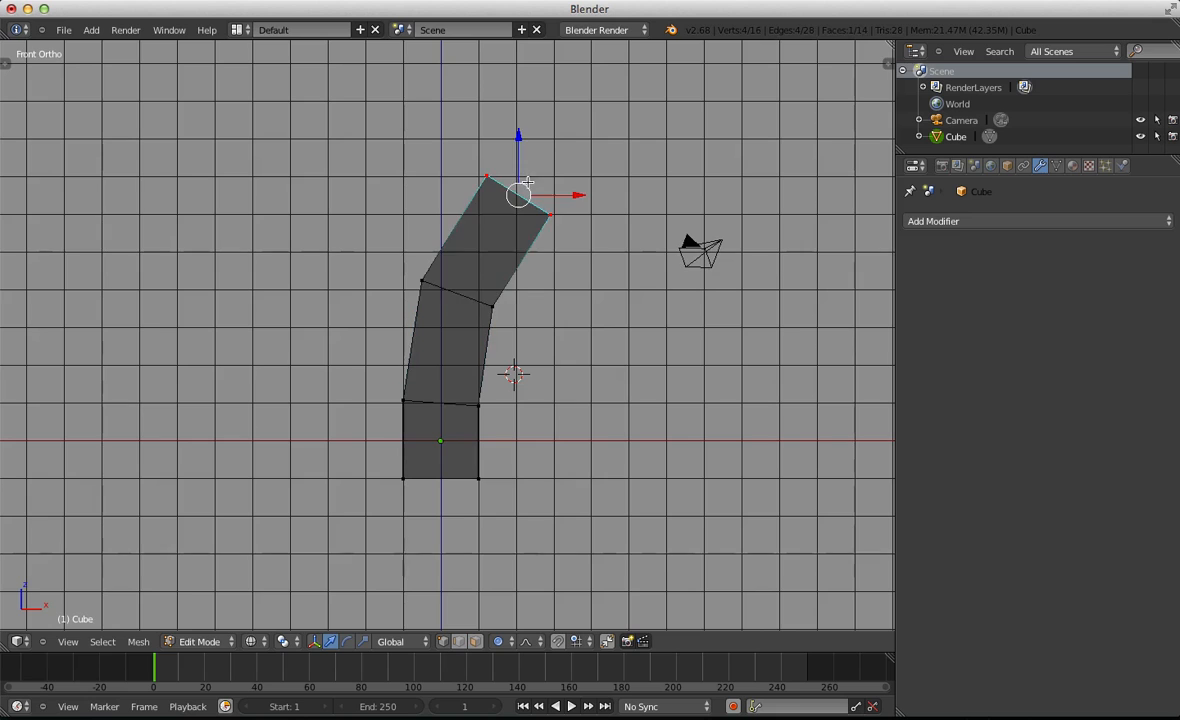
scroll(572, 148, "down", 2)
left_click(549, 161, "ctrl")
left_click(579, 87, "ctrl")
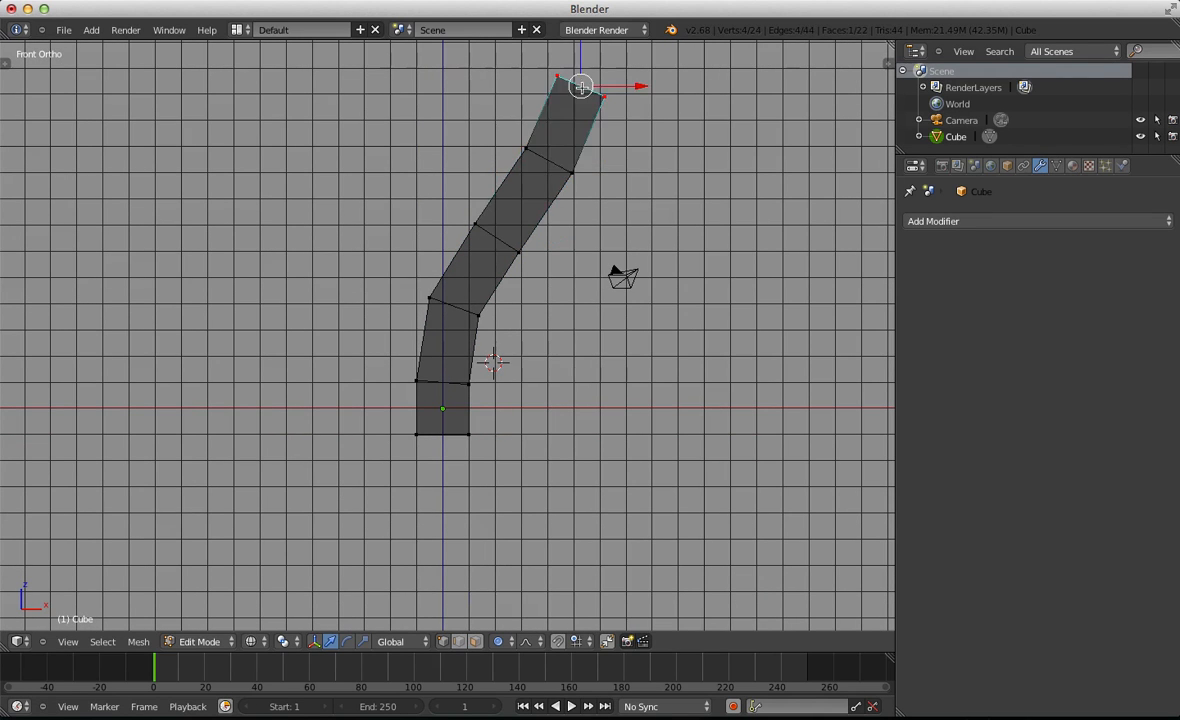
scroll(575, 150, "down", 1)
middle_click_drag(559, 238, 557, 448, "shift")
left_click(568, 230, "ctrl")
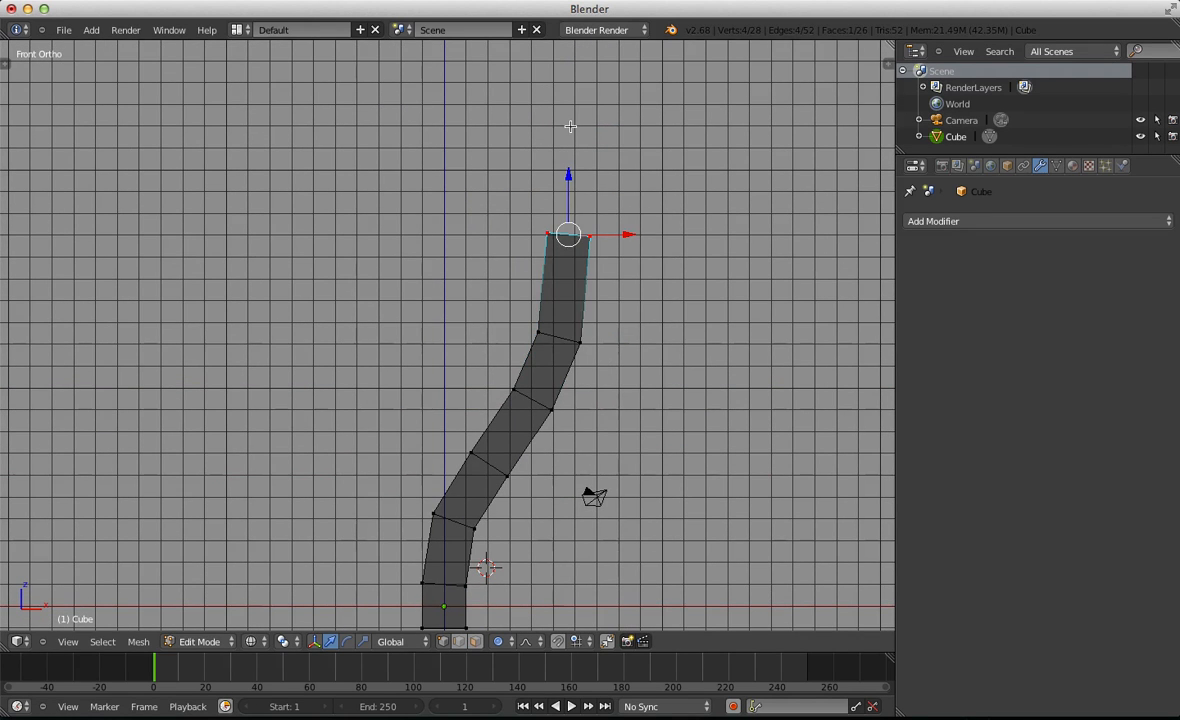
scroll(567, 135, "down", 1)
key("Tab")
middle_click_drag(564, 147, 519, 486)
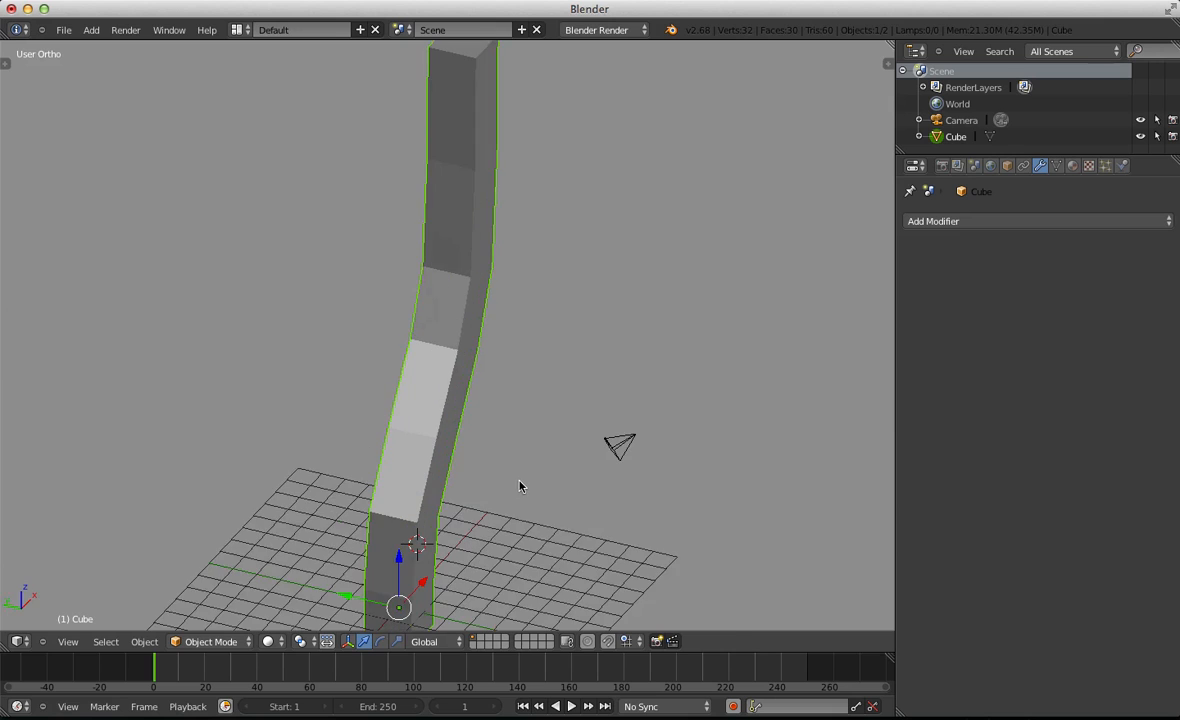
Add a Subdivision Surface modifier to the extruded shape in Object Mode and set its view subdivisions to 3
key("Tab")
key("KP_3")
key("Tab")
key("KP_1")
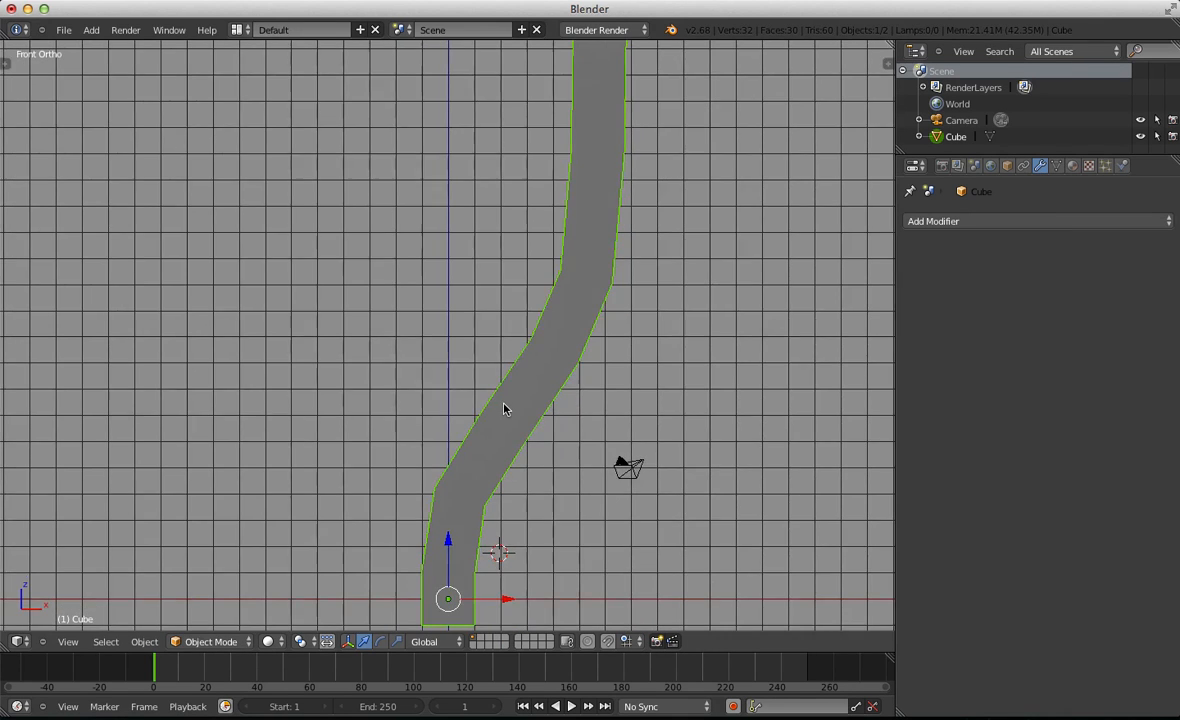
scroll(504, 409, "down", 2)
left_click(995, 221)
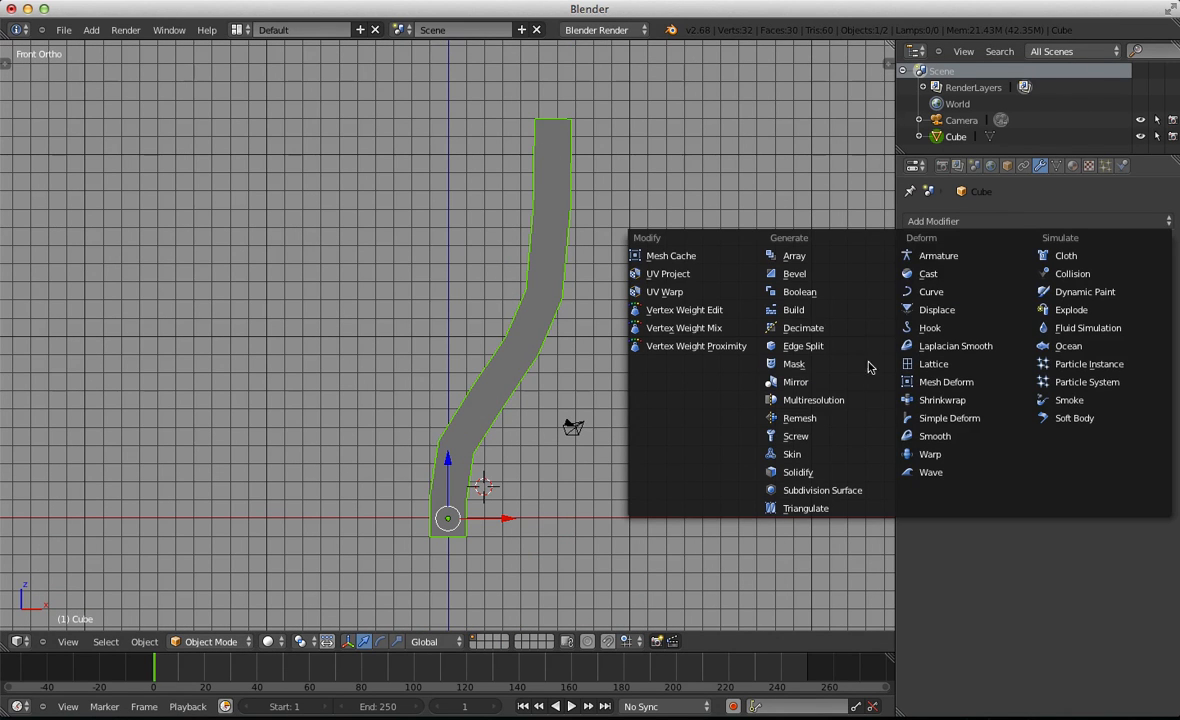
left_click(824, 490)
left_click(1027, 334)
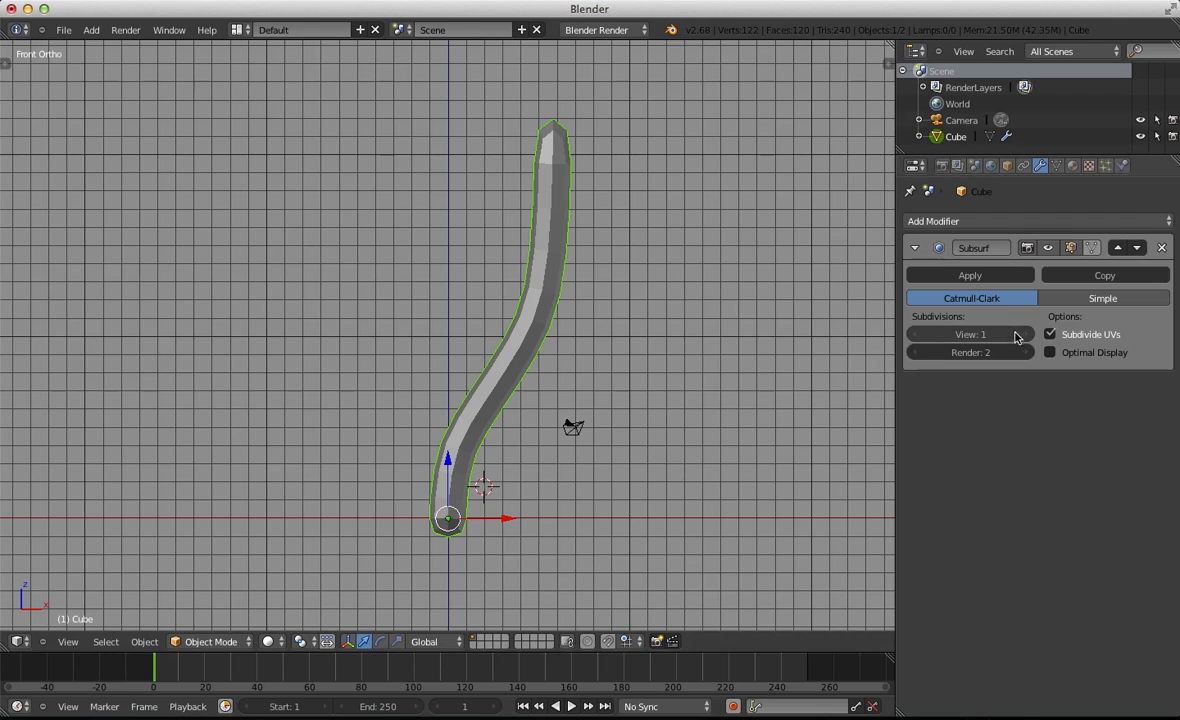
left_click(1027, 334)
Insert edge loops close to the upper and lower ends of the tube to sharpen its end caps
key("Tab")
scroll(576, 98, "up", 1)
key("a")
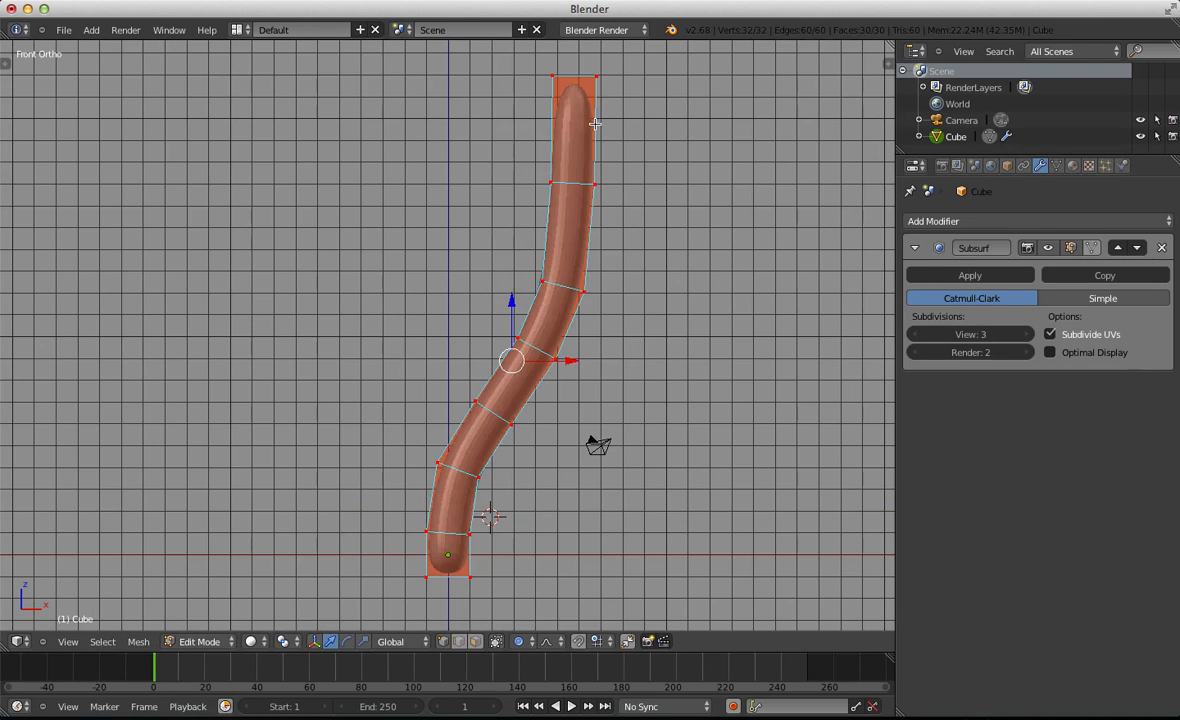
key("a")
key("ctrl+r")
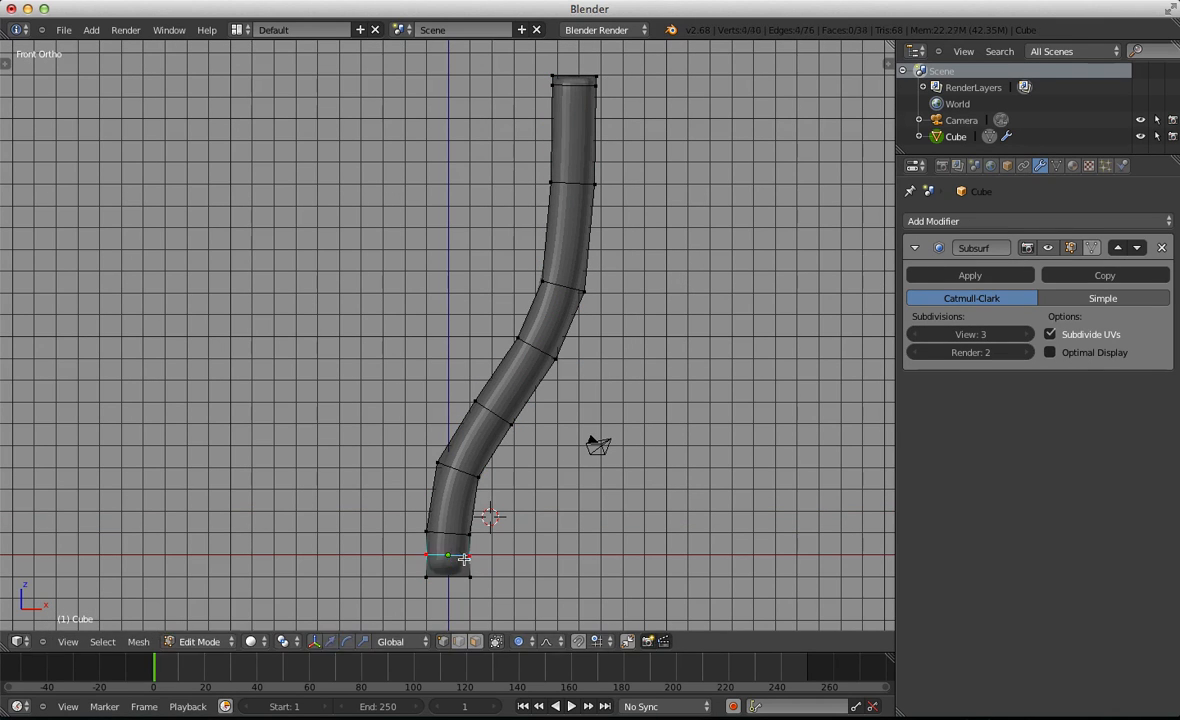
left_click(430, 525)
left_click(415, 530)
key("ctrl+r")
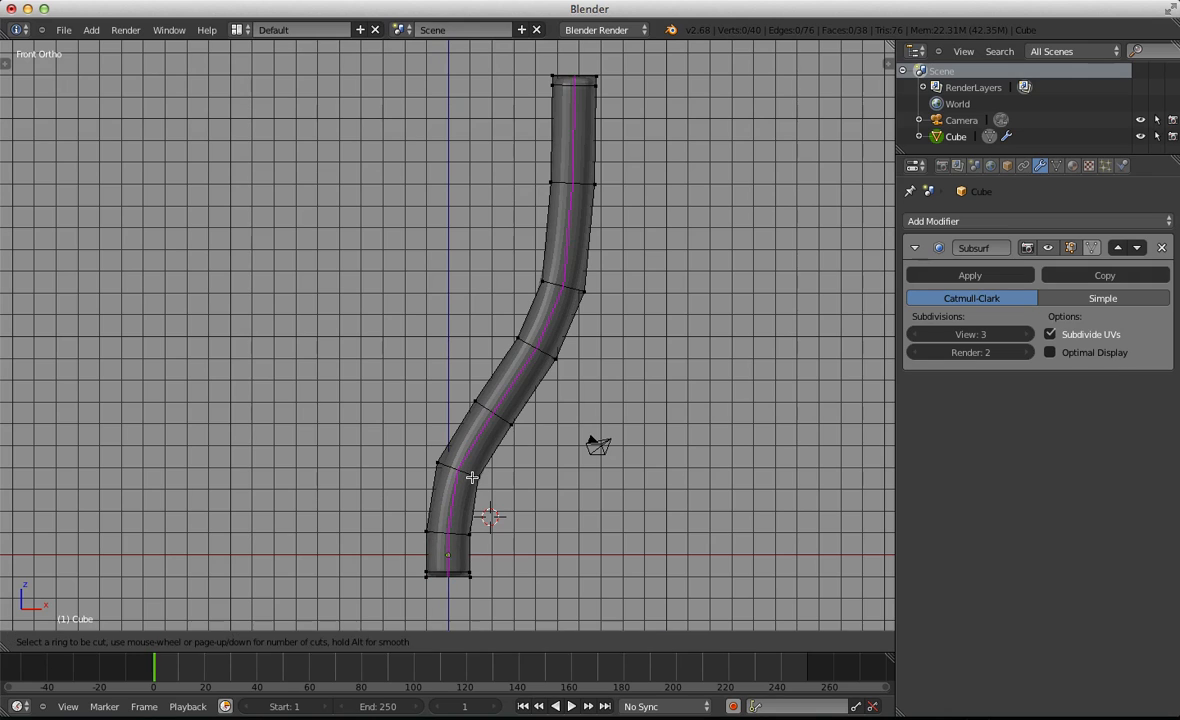
key("Escape")
Return to Object Mode and delete the camera from the scene
key("Tab")
right_click(598, 443)
key("Delete")
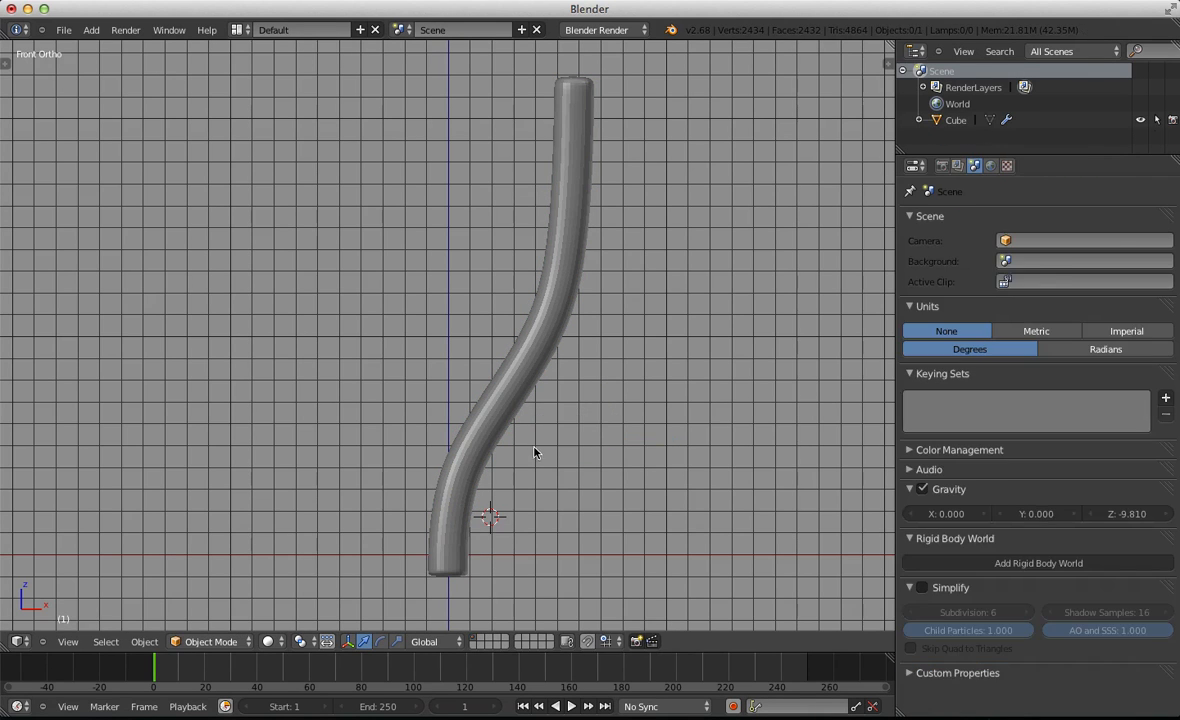
right_click(495, 415)
key("t")
key("t")
scroll(653, 245, "up", 2)
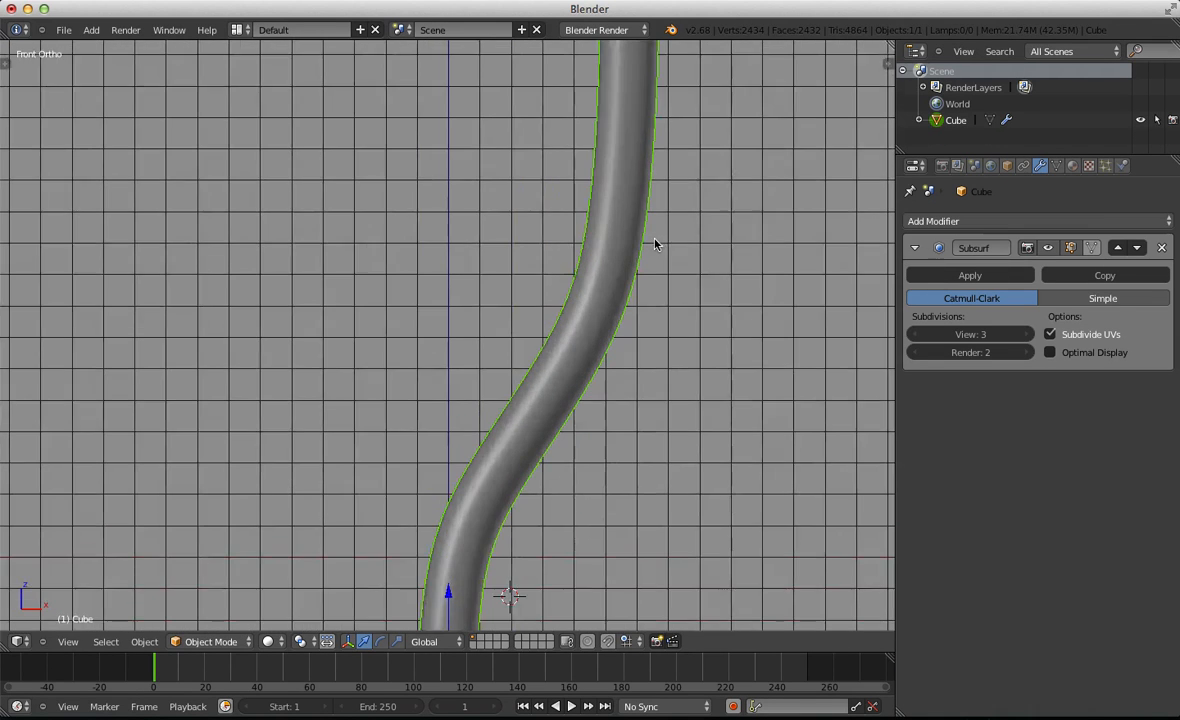
scroll(535, 400, "down", 2)
key("a")
Show the tube in wireframe and place the 3D cursor inside its base, aligning it in the right and front views
scroll(477, 221, "up", 2)
scroll(483, 364, "up", 2)
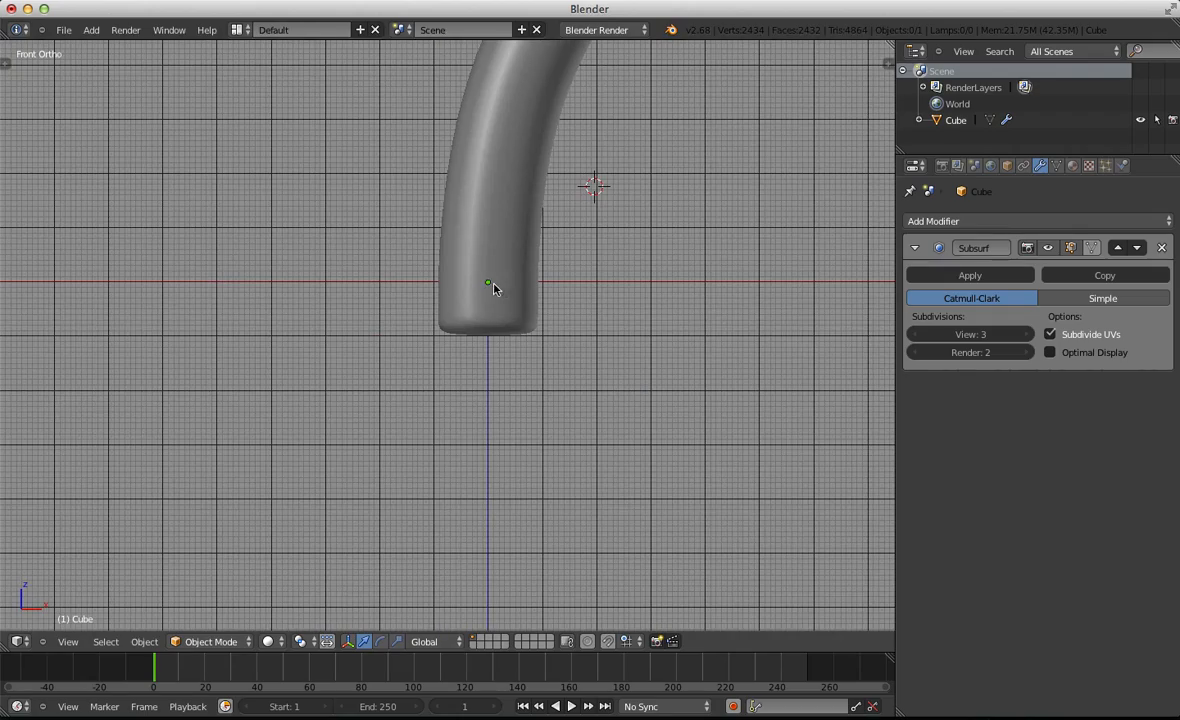
middle_click_drag(481, 364, 540, 369)
scroll(480, 402, "down", 3)
key("KP_3")
key("z")
scroll(538, 366, "up", 4)
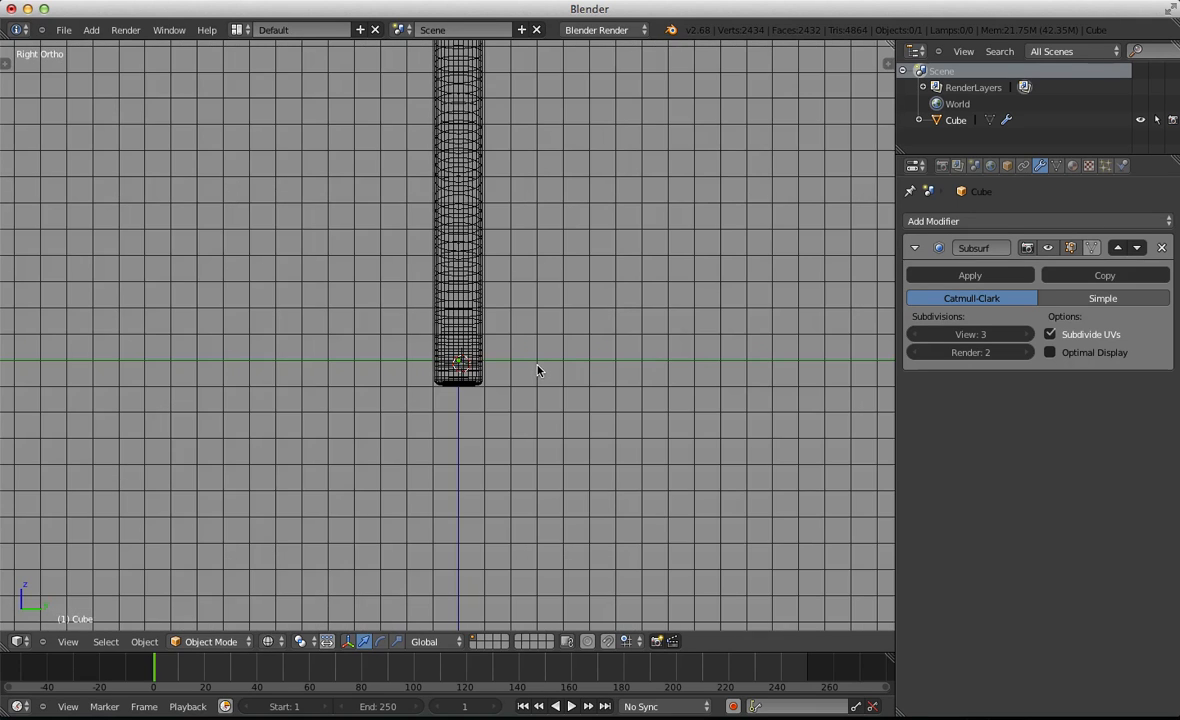
key("KP_1")
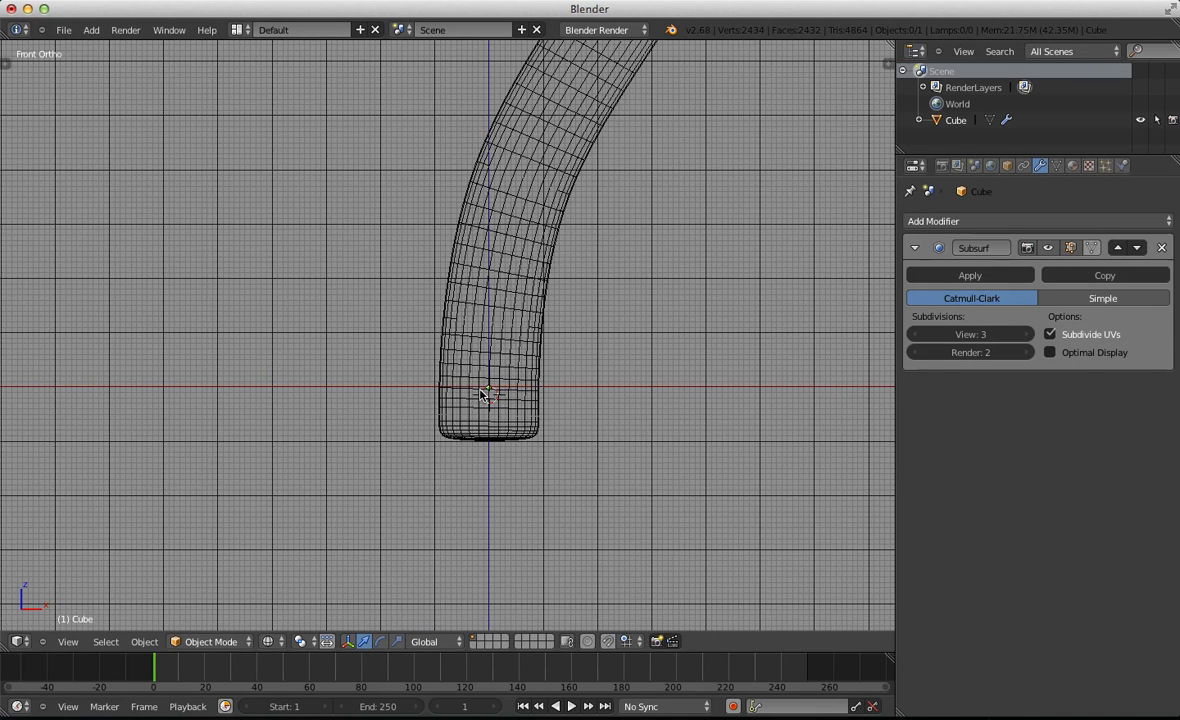
Add a single-bone armature at the cursor inside the tube's base and enter Edit Mode on it
key("shift+a")
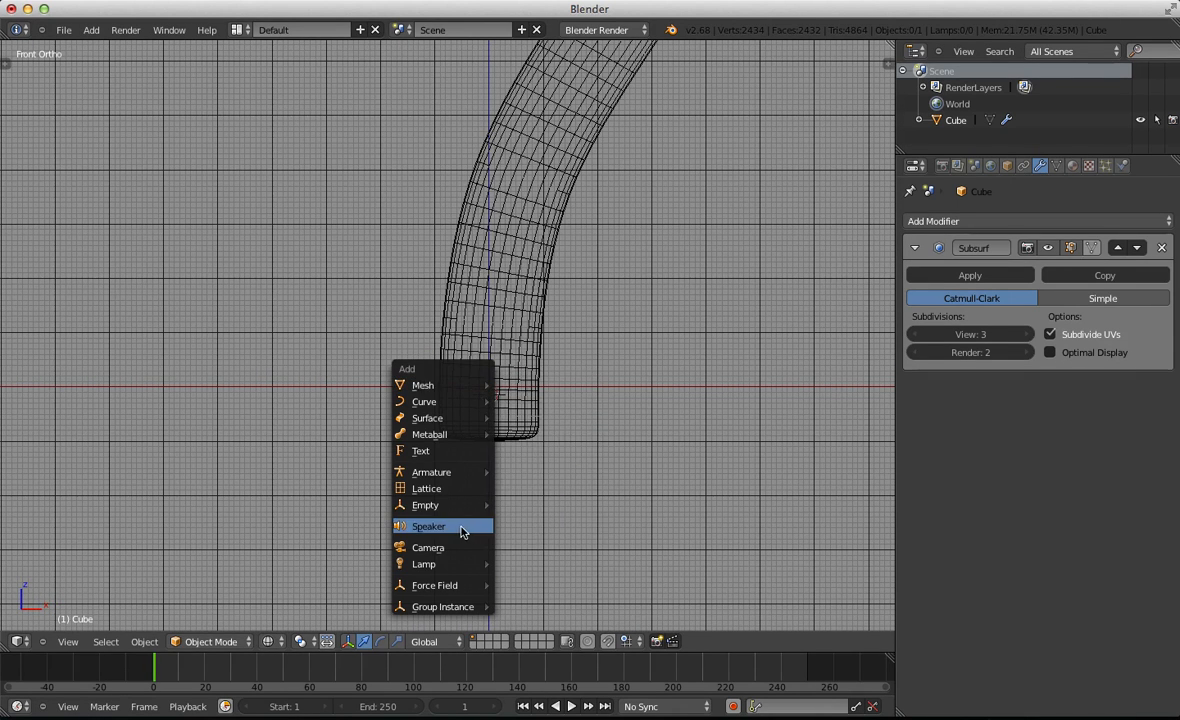
mouse_move(470, 472)
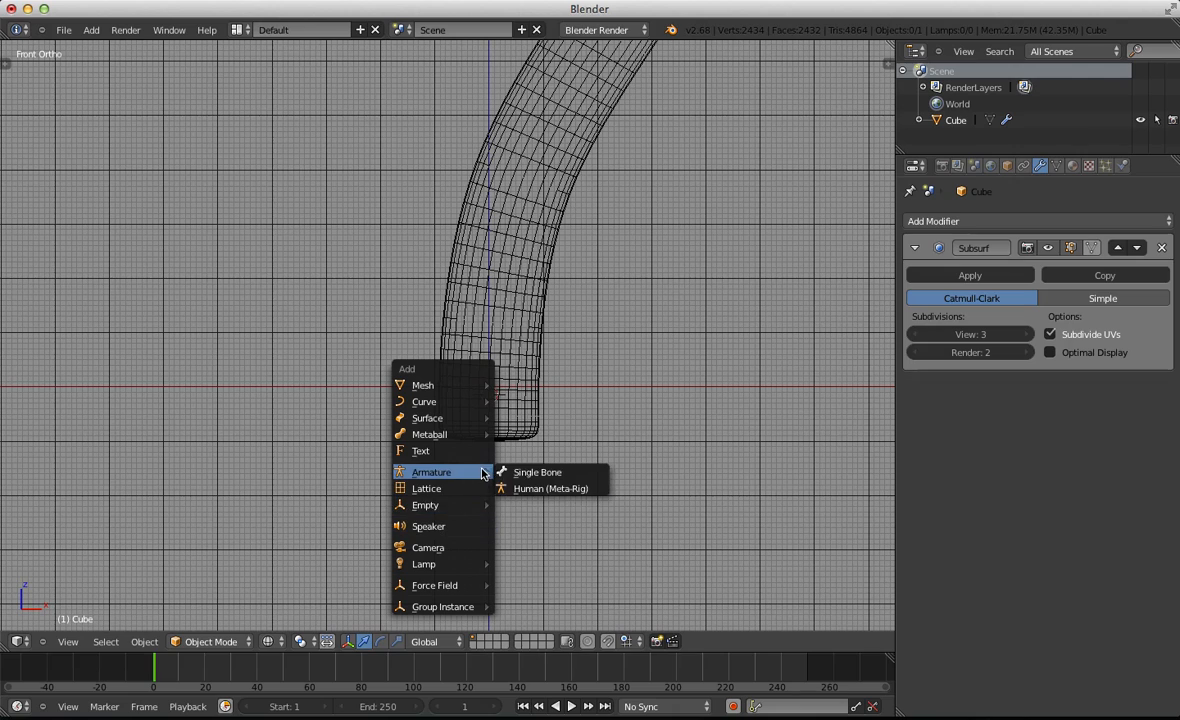
left_click(583, 476)
key("Tab")
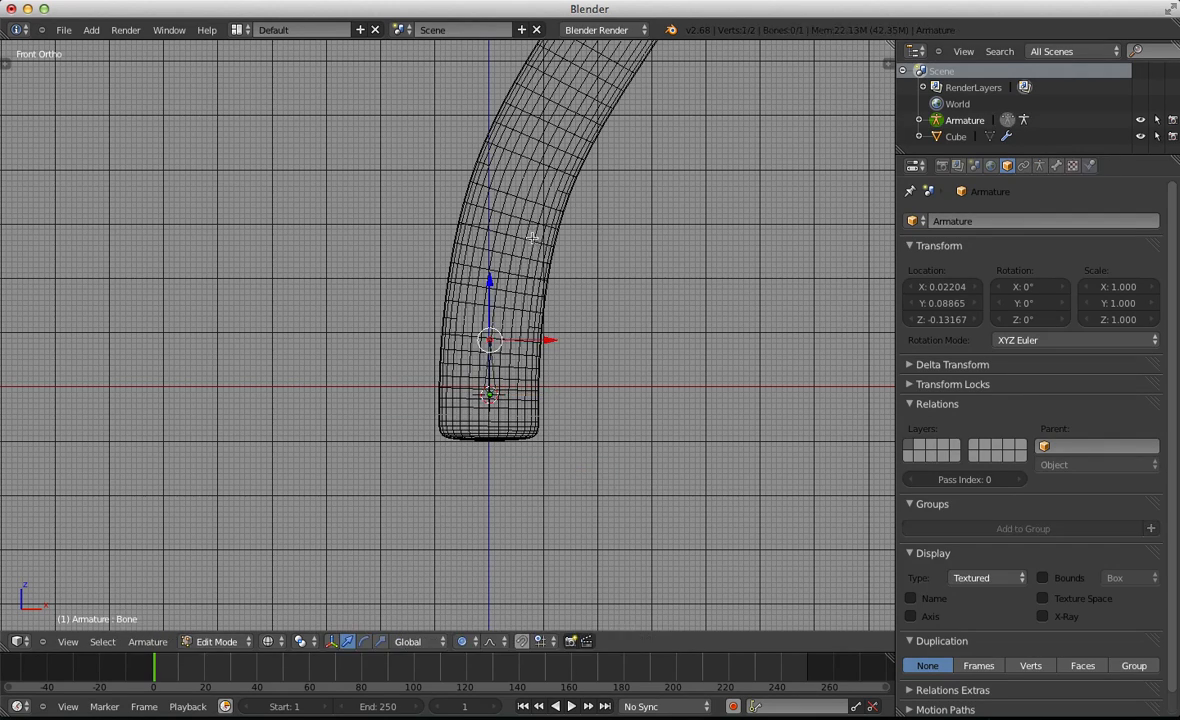
Restore solid shading in Object Mode and move the armature out of the tube to about X -2.82
key("Tab")
scroll(566, 176, "up", 3)
key("z")
scroll(557, 425, "down", 1)
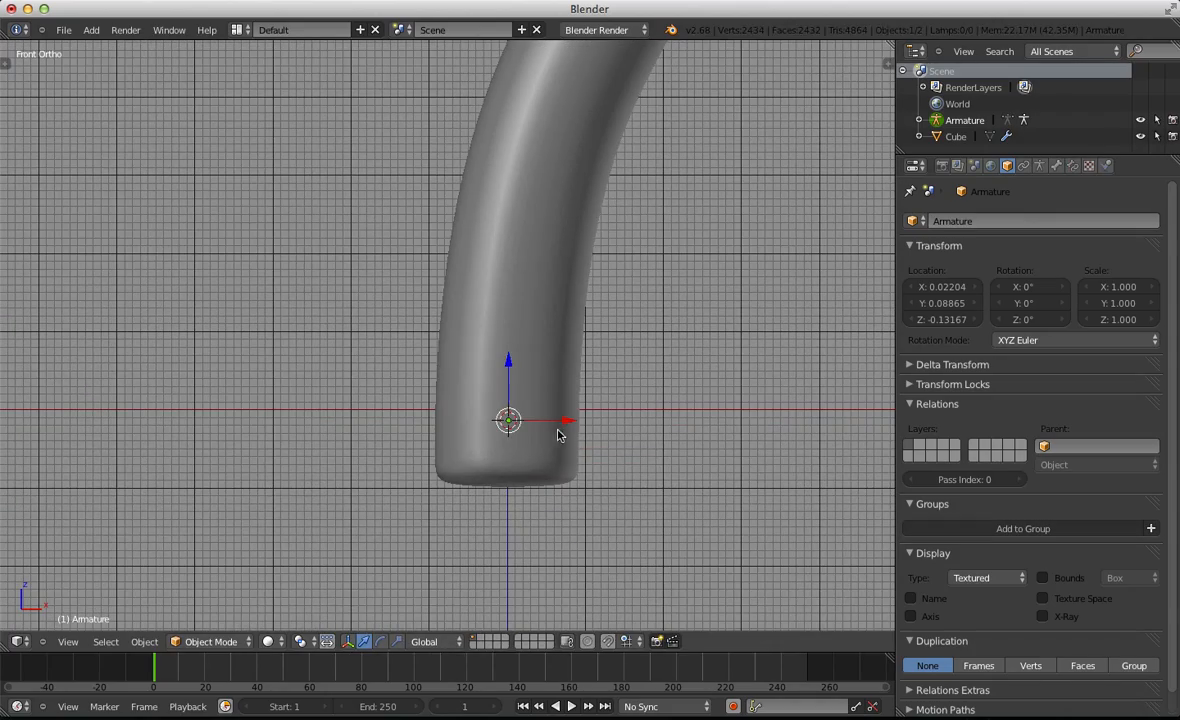
key("g")
left_click(346, 407)
middle_click_drag(346, 407, 566, 361, "shift")
scroll(570, 370, "up", 3)
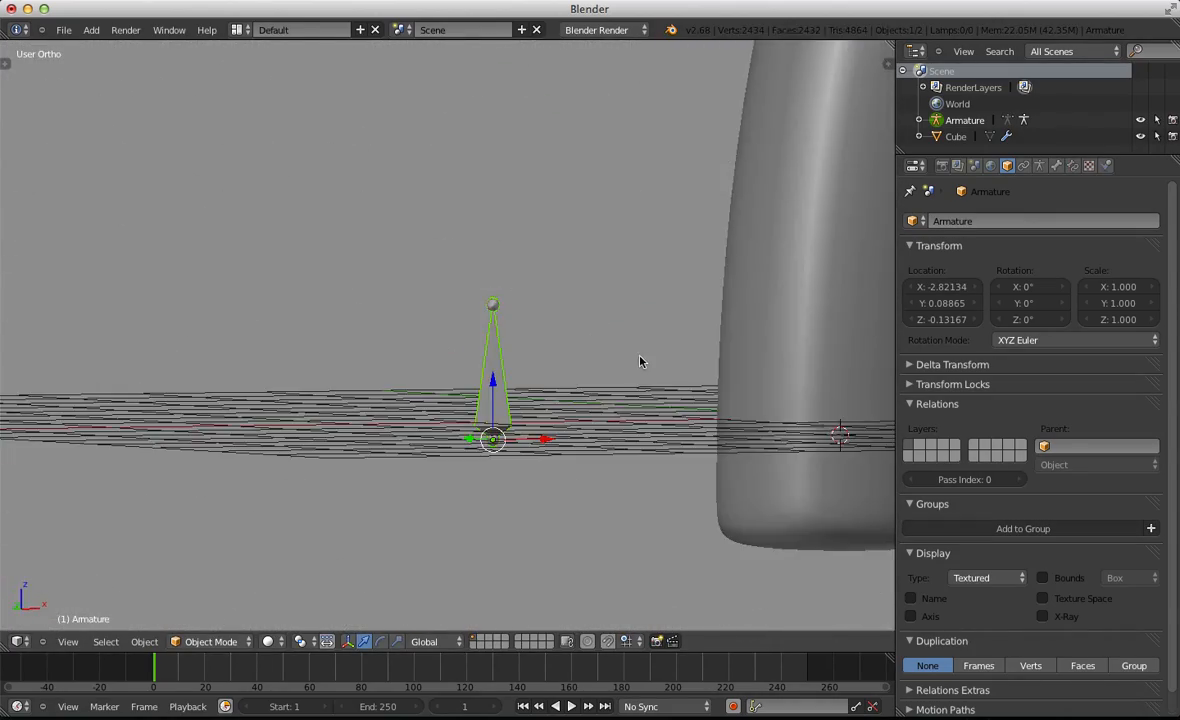
Edit the bone from the front, select its tip joint and move it straight up to lengthen the bone
key("KP_1")
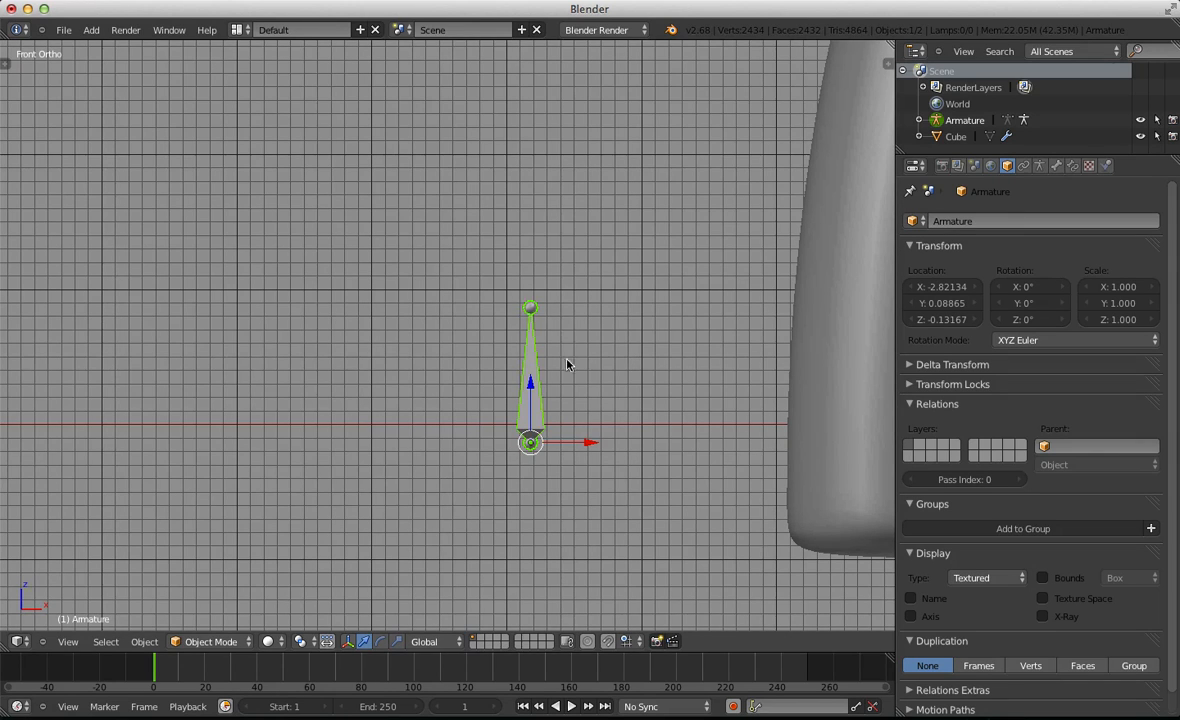
key("Tab")
key("a")
right_click(532, 307)
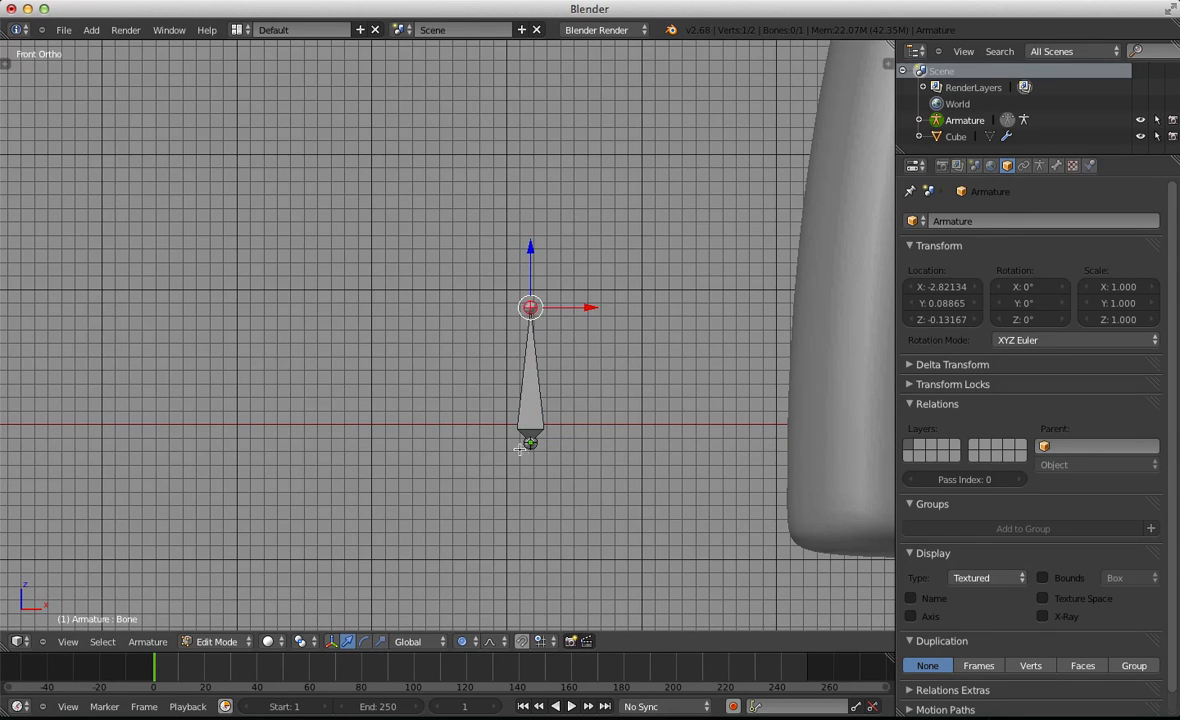
key("g")
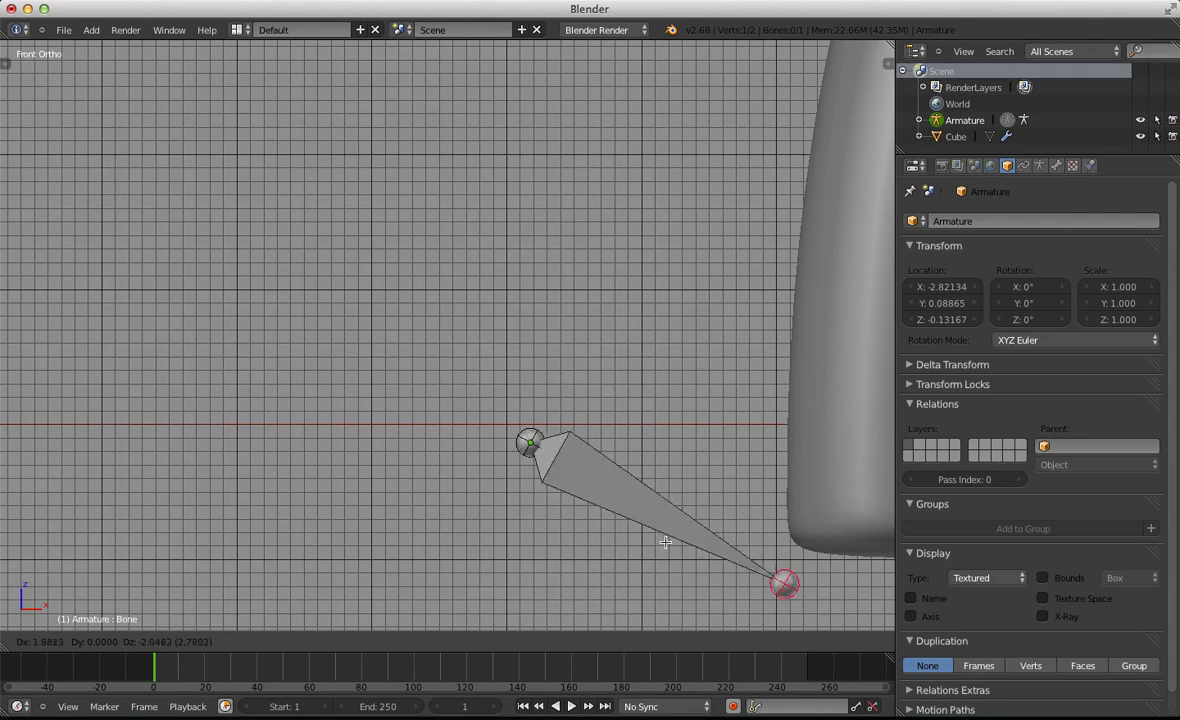
key("Escape")
Try moving the bone's root joint, then undo the move
key("g")
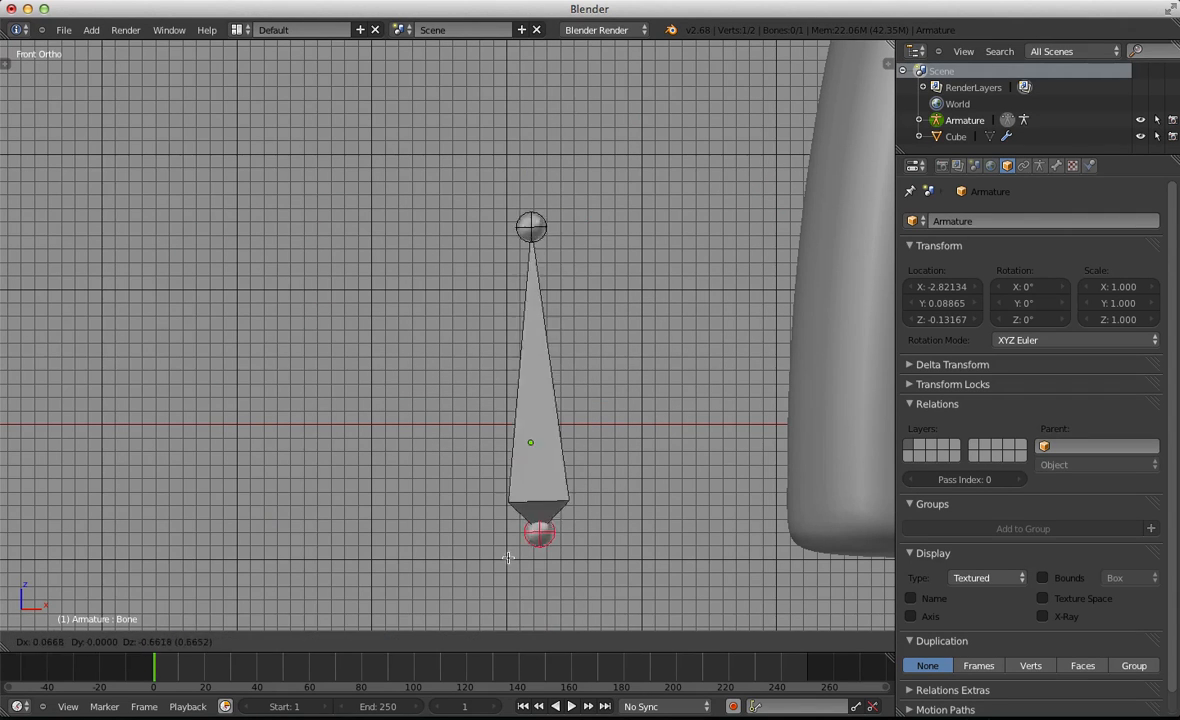
left_click(605, 443)
key("ctrl+z")
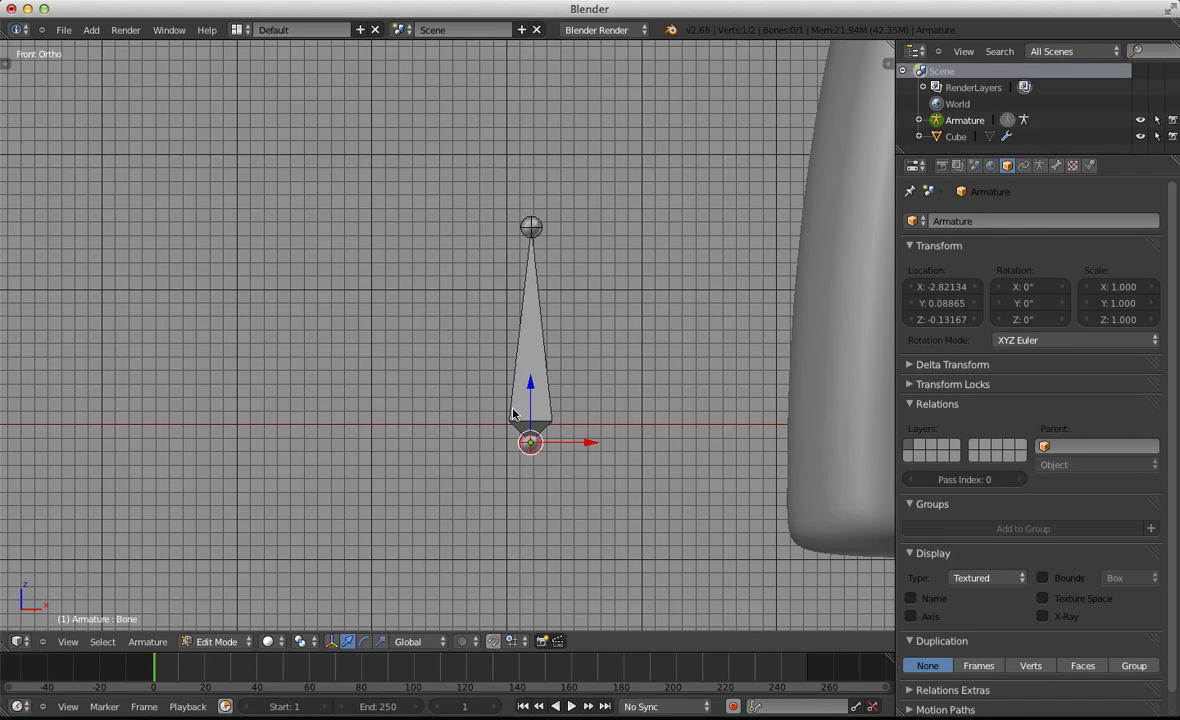
Switch the armature to Pose Mode, select its bone and try rotating it about the root joint
key("Tab")
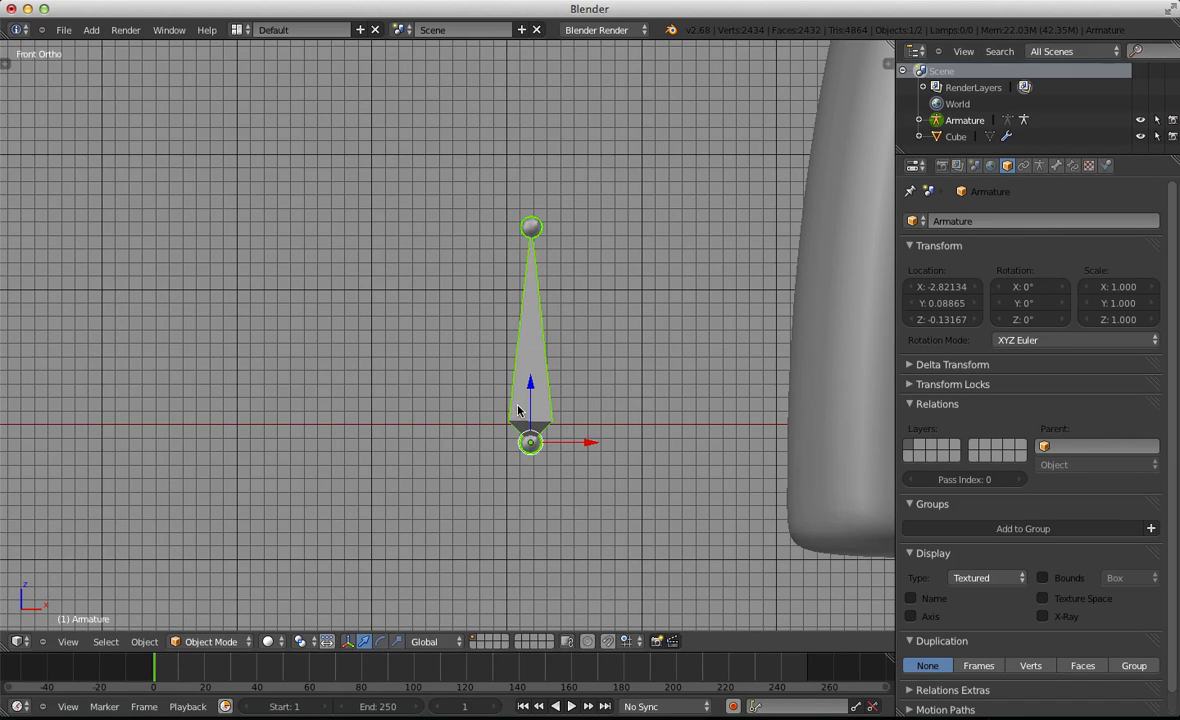
left_click(240, 641)
left_click(228, 590)
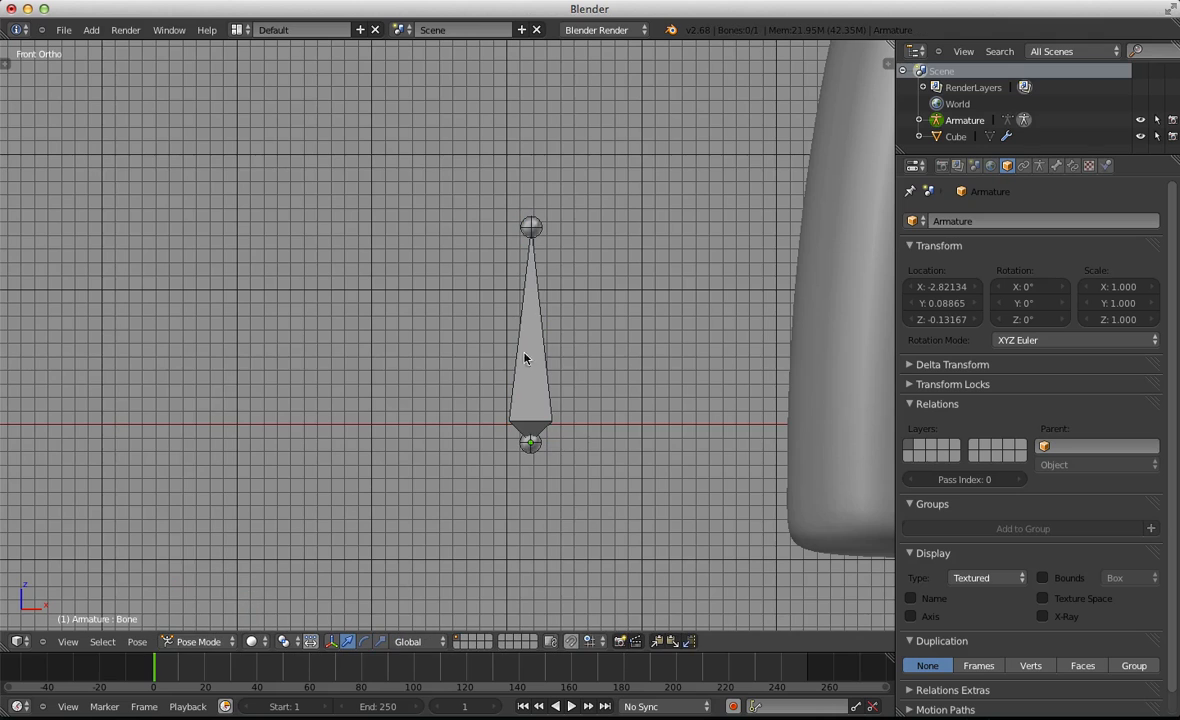
right_click(544, 363)
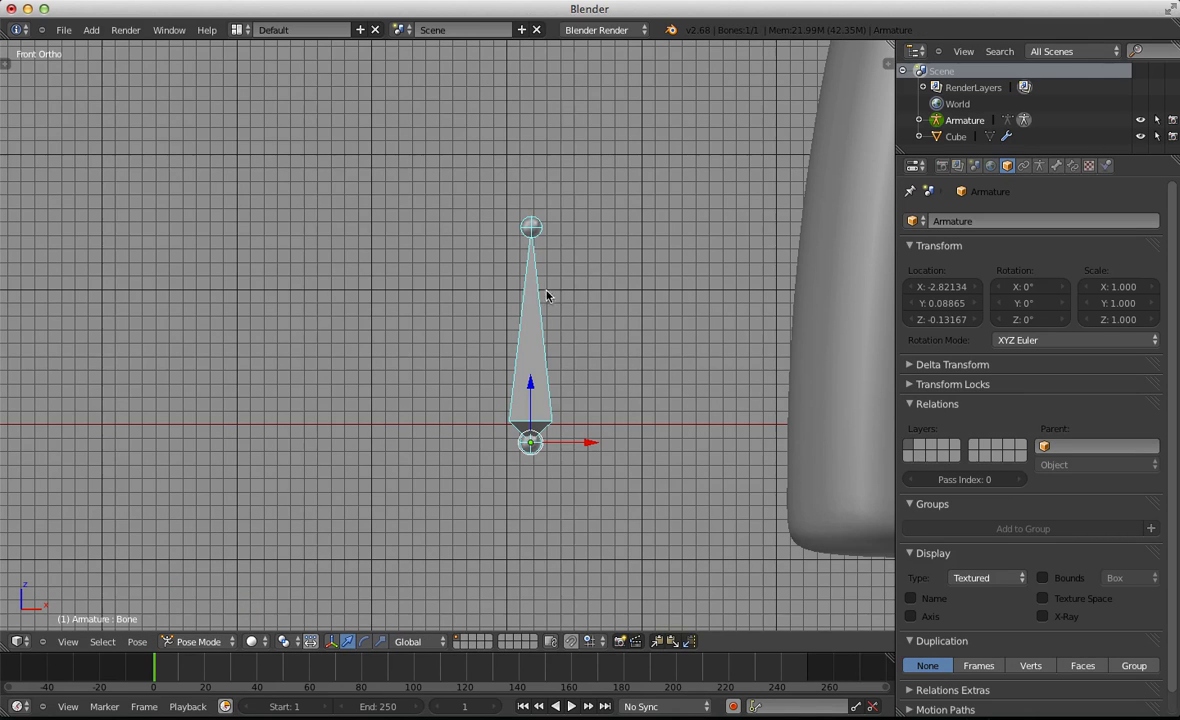
key("r")
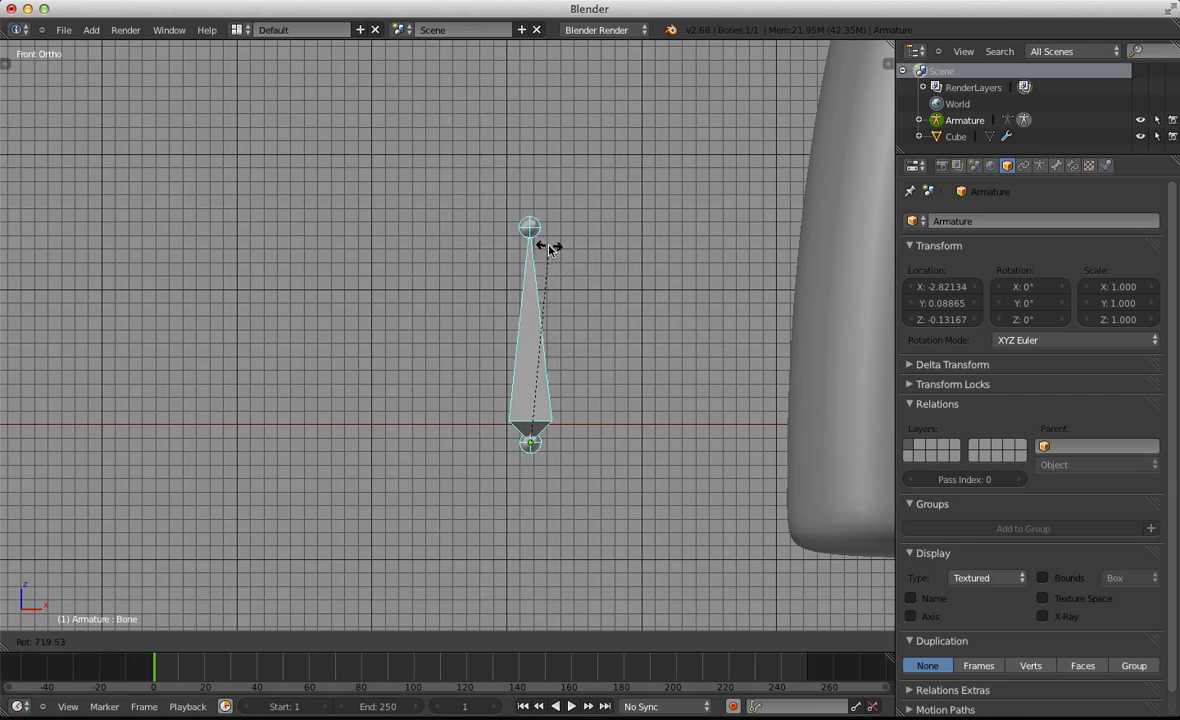
left_click(549, 249)
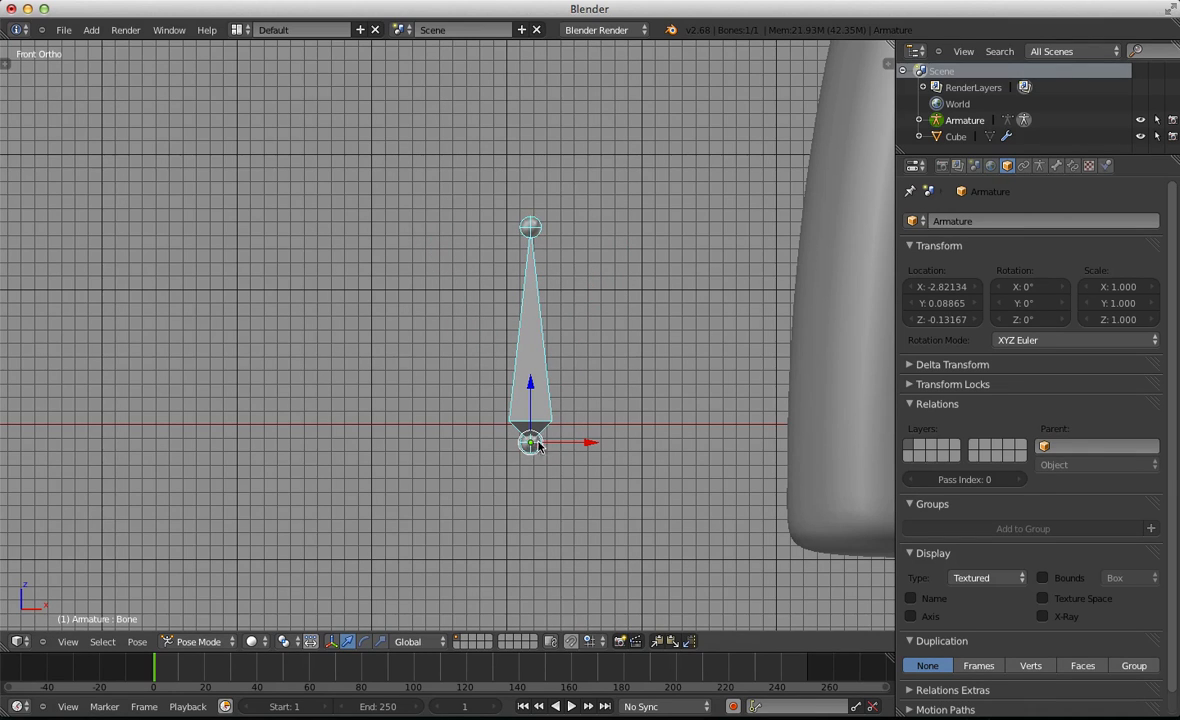
Select the whole bone in Edit Mode and move it up and left, away from the armature's origin
key("Tab")
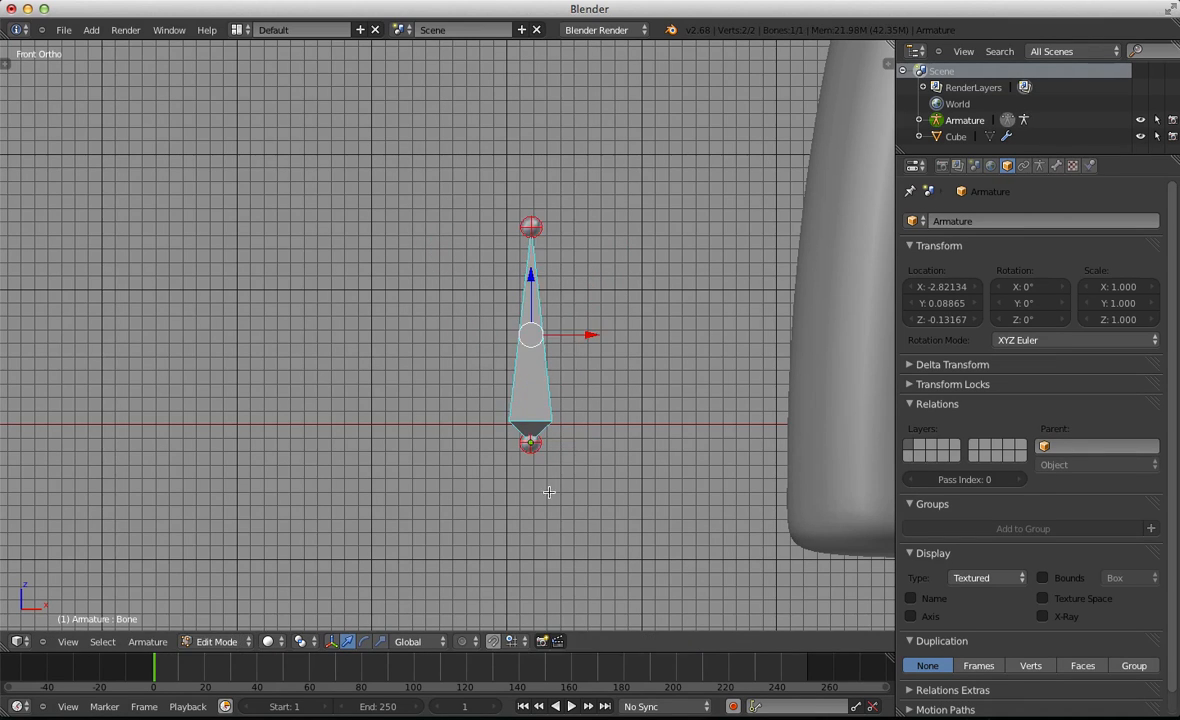
key("a")
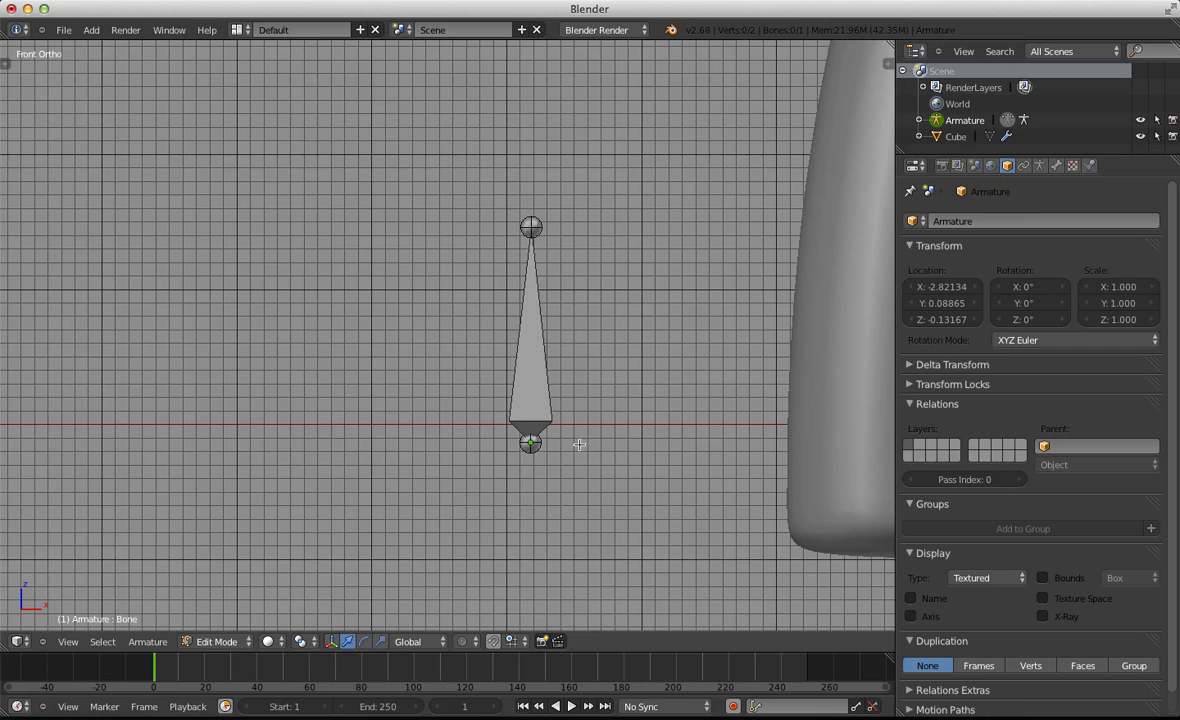
key("a")
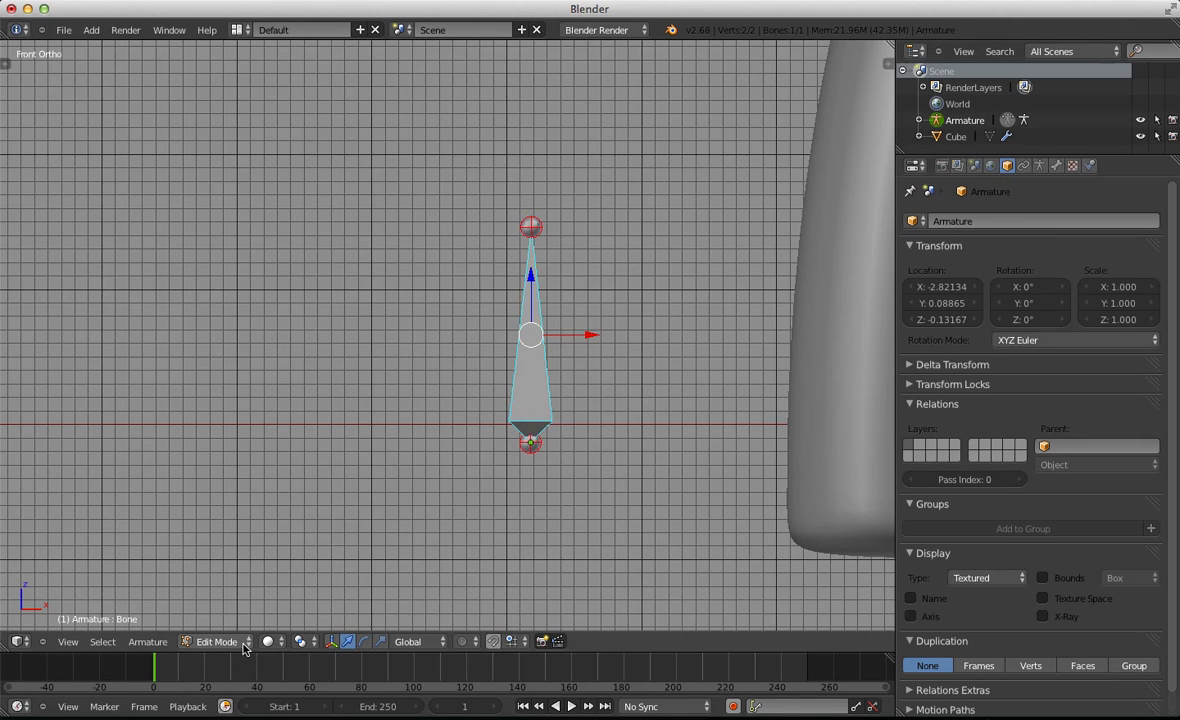
key("g")
left_click(603, 221)
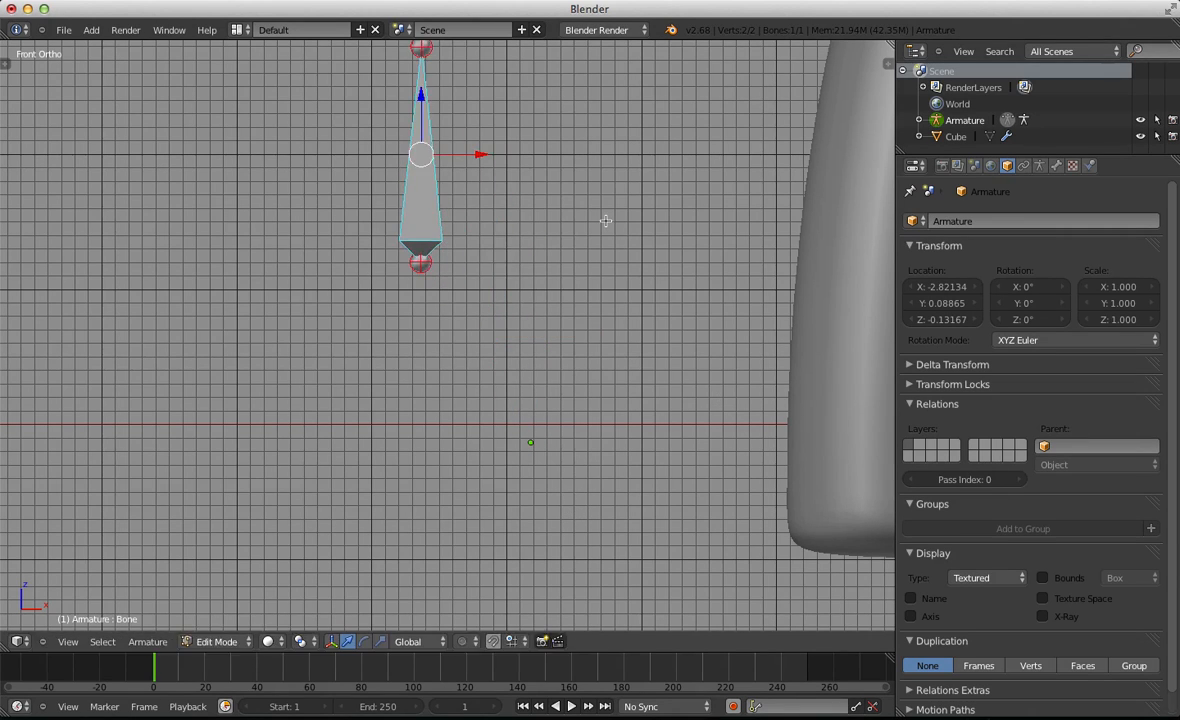
Try rotating the displaced bone clockwise about its root in Pose Mode, then undo the rotation
key("Tab")
key("a")
right_click(432, 236)
key("r")
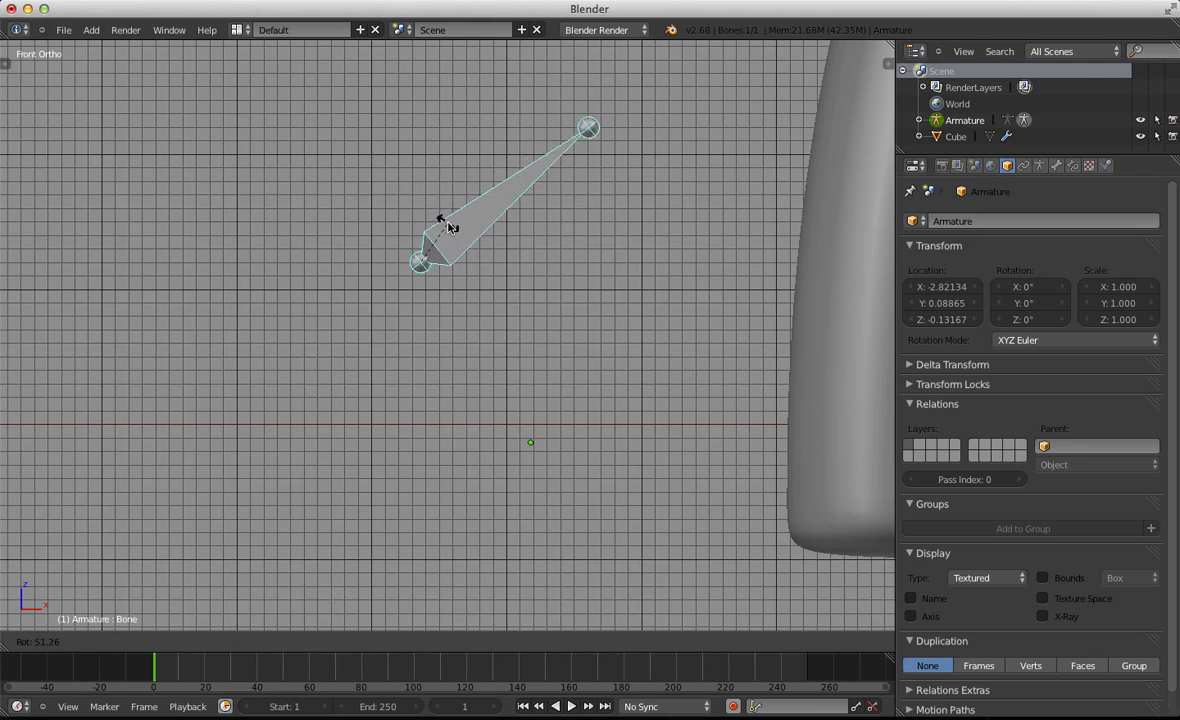
left_click(447, 226)
key("ctrl+z")
Try rotating the whole armature about its origin in Object Mode, then undo the rotation
left_click(203, 642)
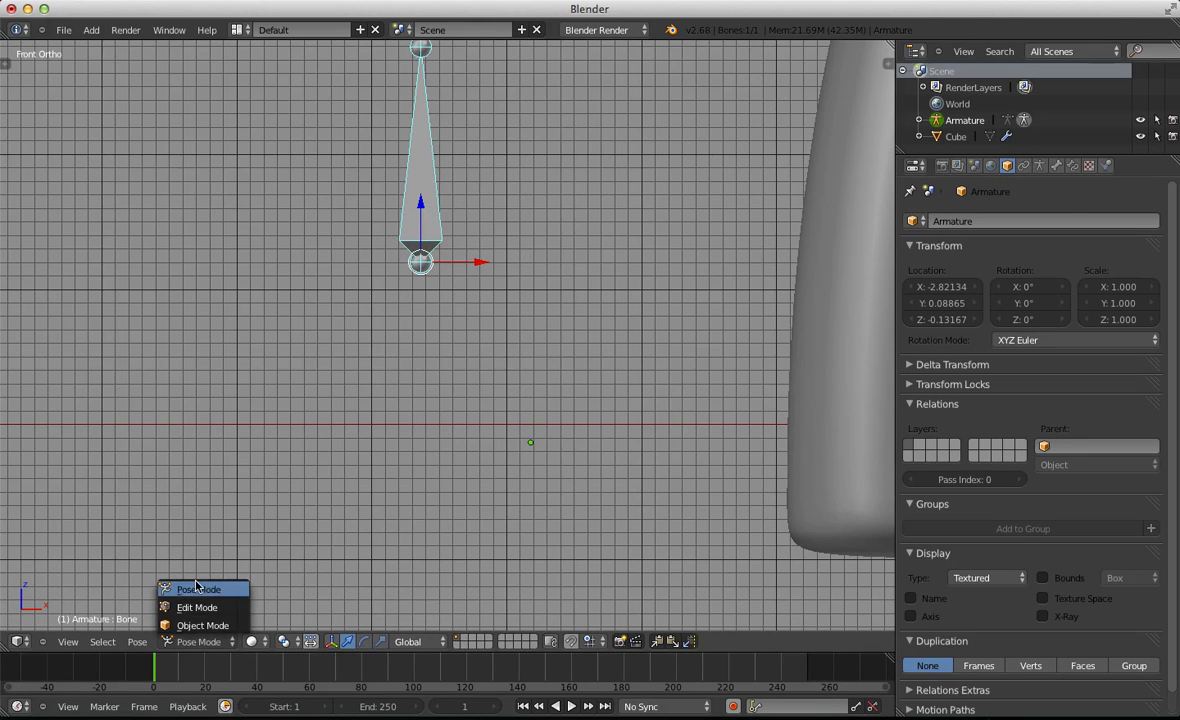
left_click(200, 622)
key("r")
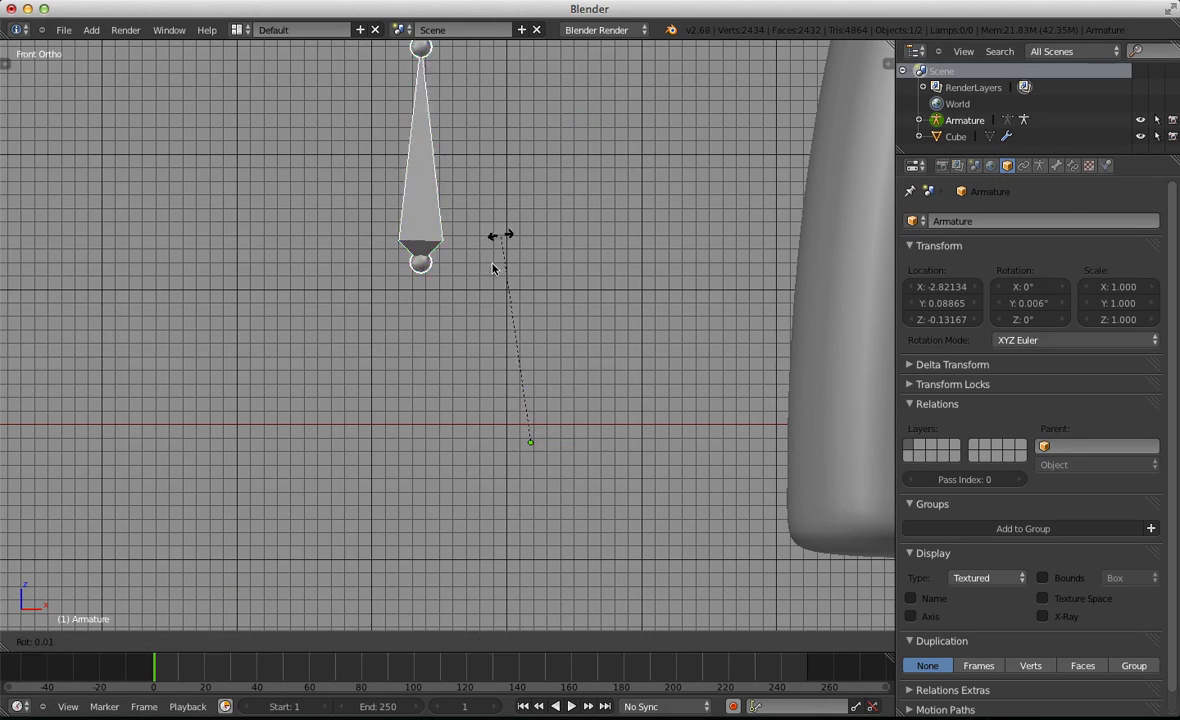
left_click(437, 330)
key("ctrl+z")
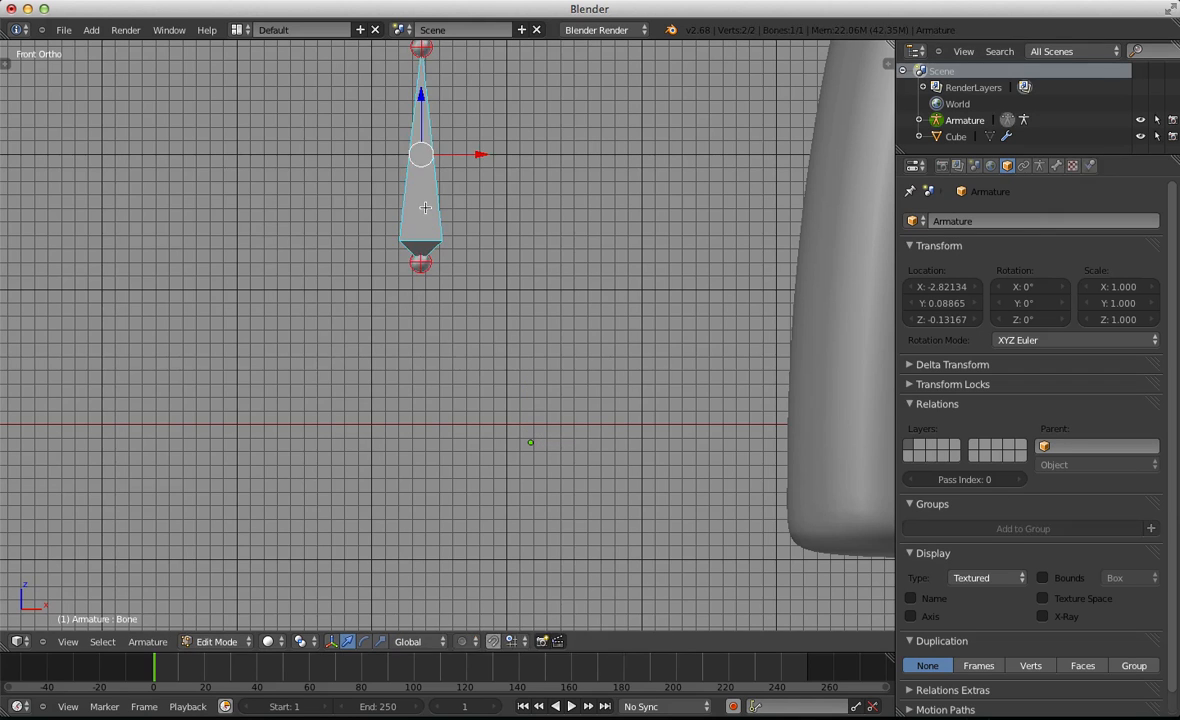
Return to Pose Mode and try swinging the displaced bone clockwise about its own root joint
left_click(210, 642)
left_click(200, 591)
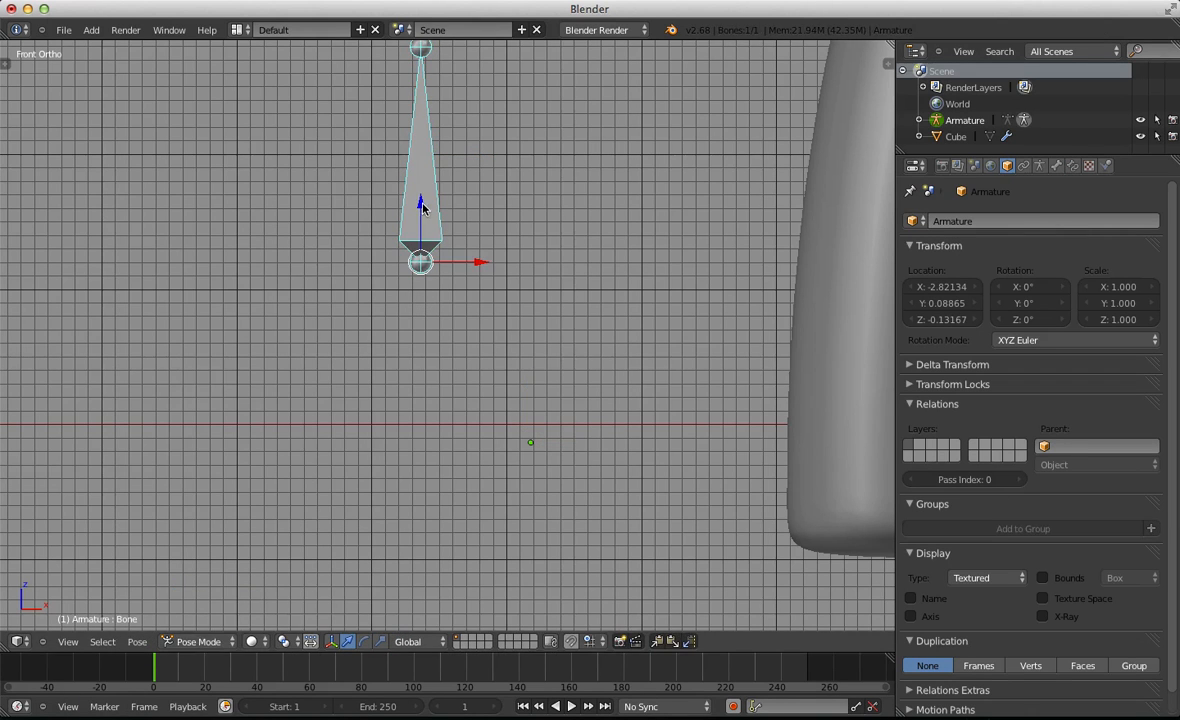
middle_click_drag(455, 83, 485, 192, "shift")
key("r")
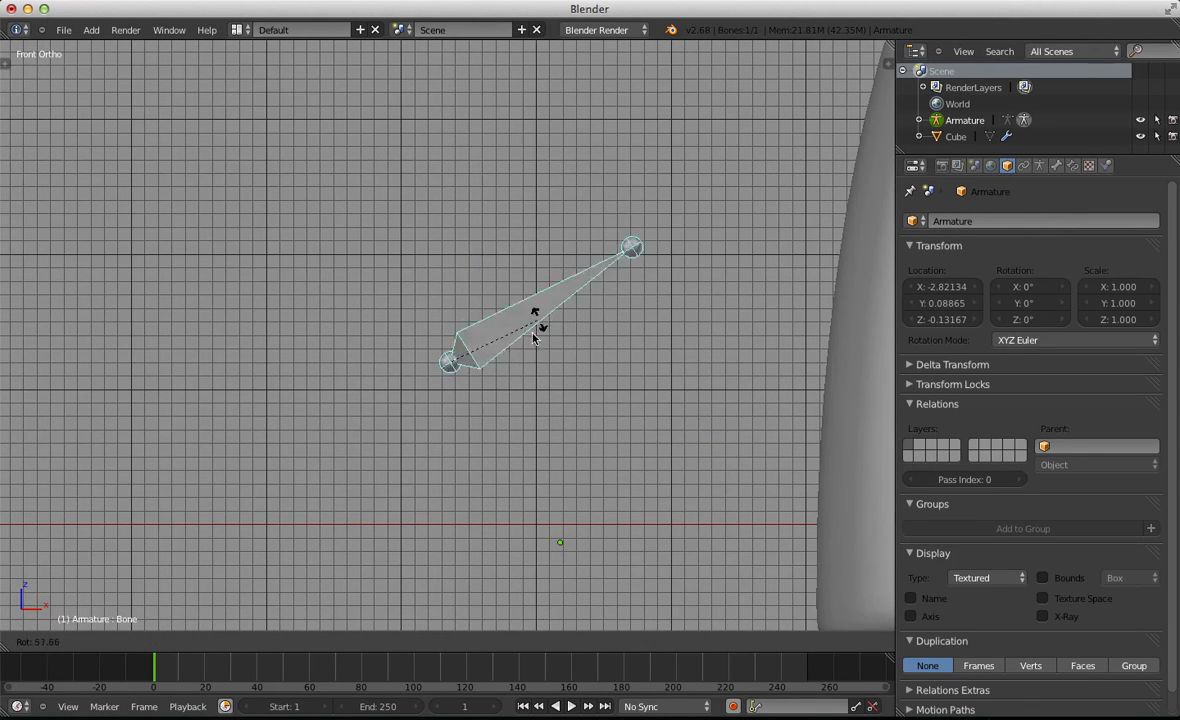
left_click(450, 363)
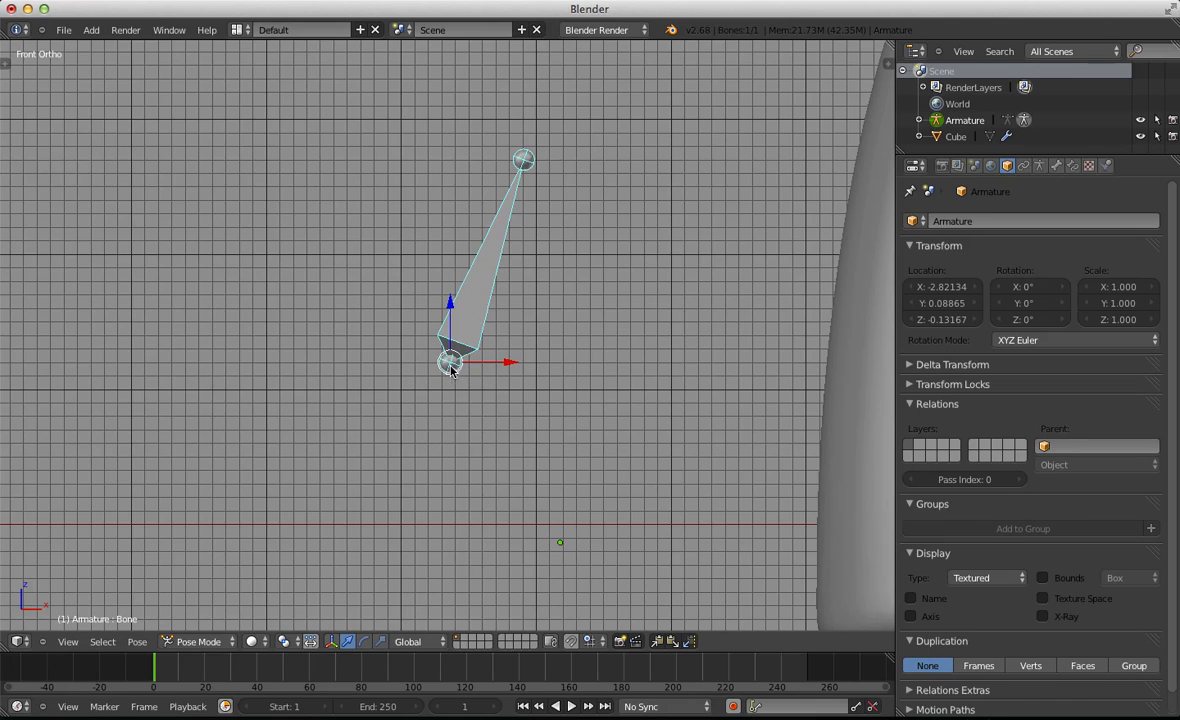
Move the entire bone in Edit Mode by about 0.8 in X and -1.3 in Z, back onto the armature's origin
key("Tab")
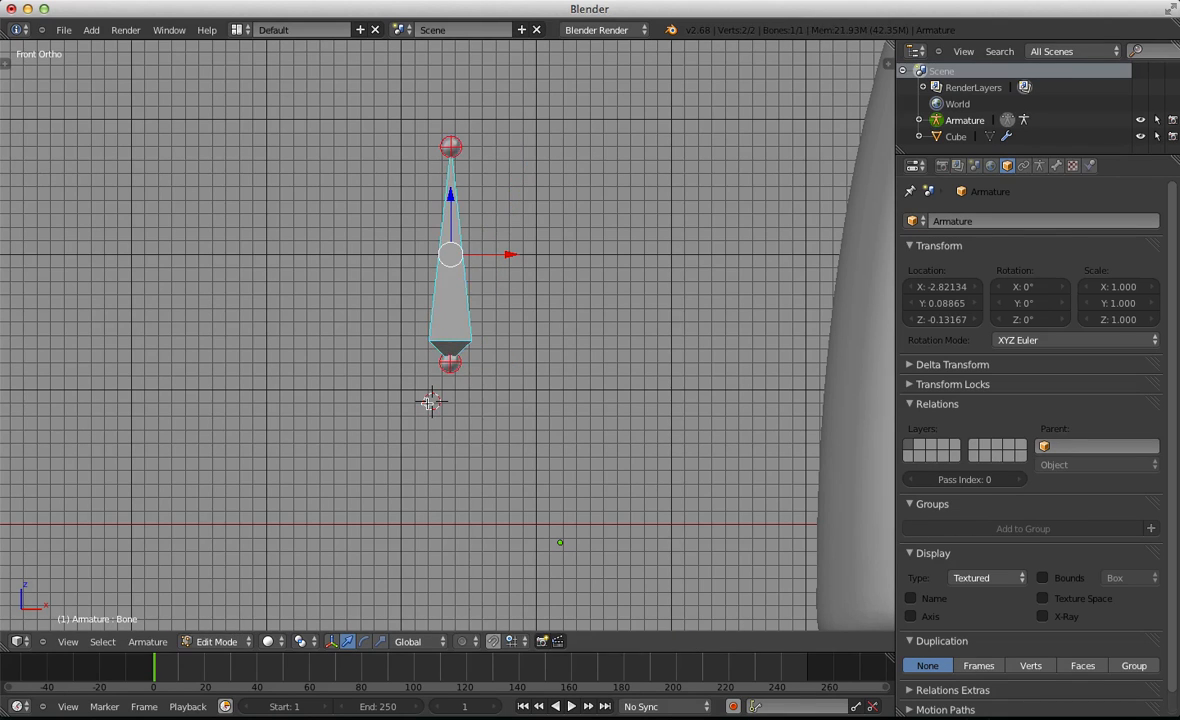
key("a")
key("a")
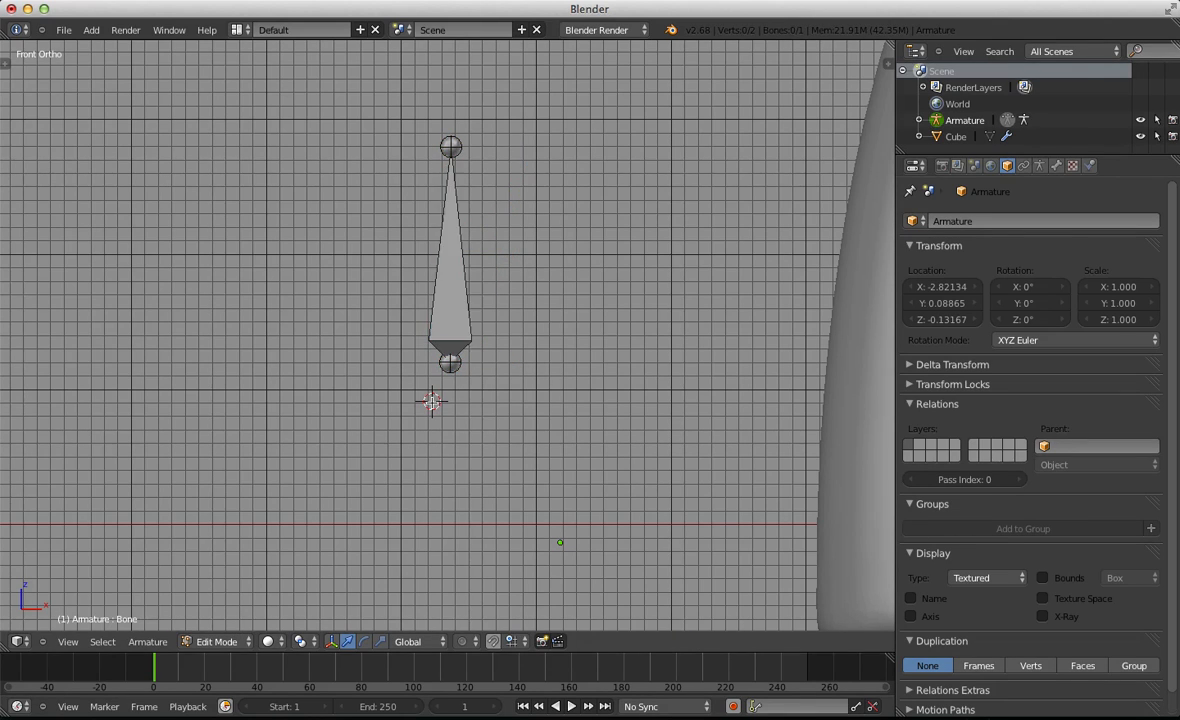
key("g")
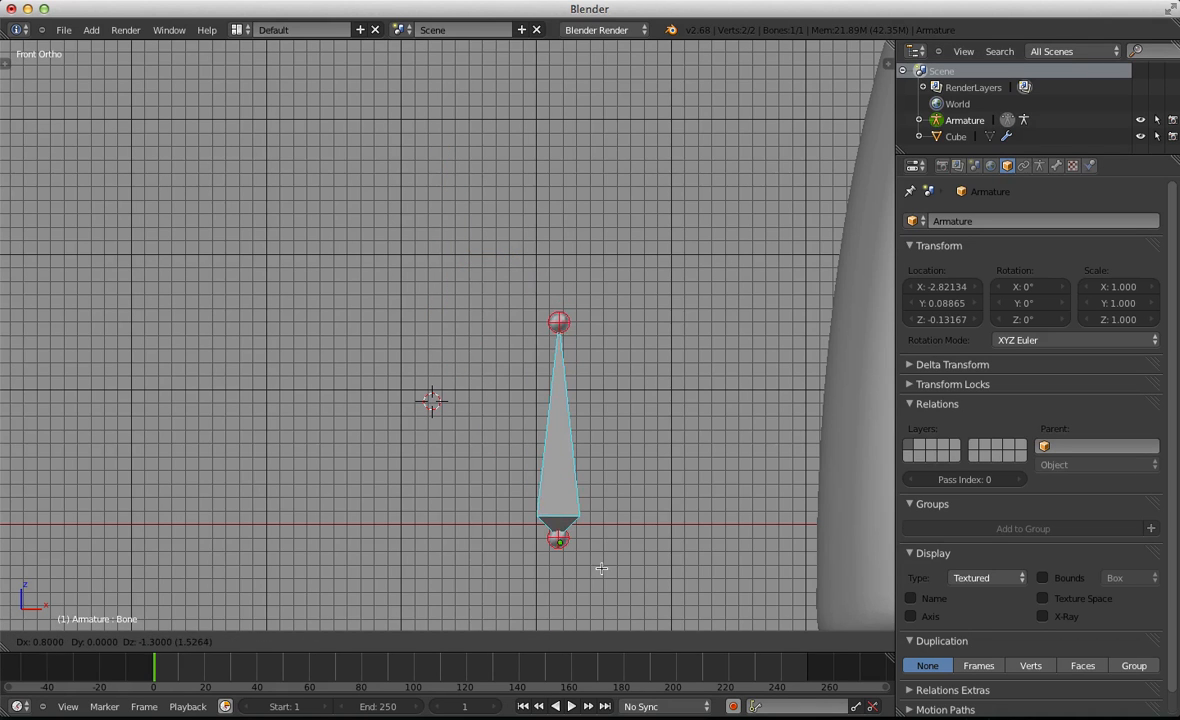
left_click(600, 564)
middle_click_drag(600, 564, 526, 444, "shift")
scroll(527, 434, "up", 1)
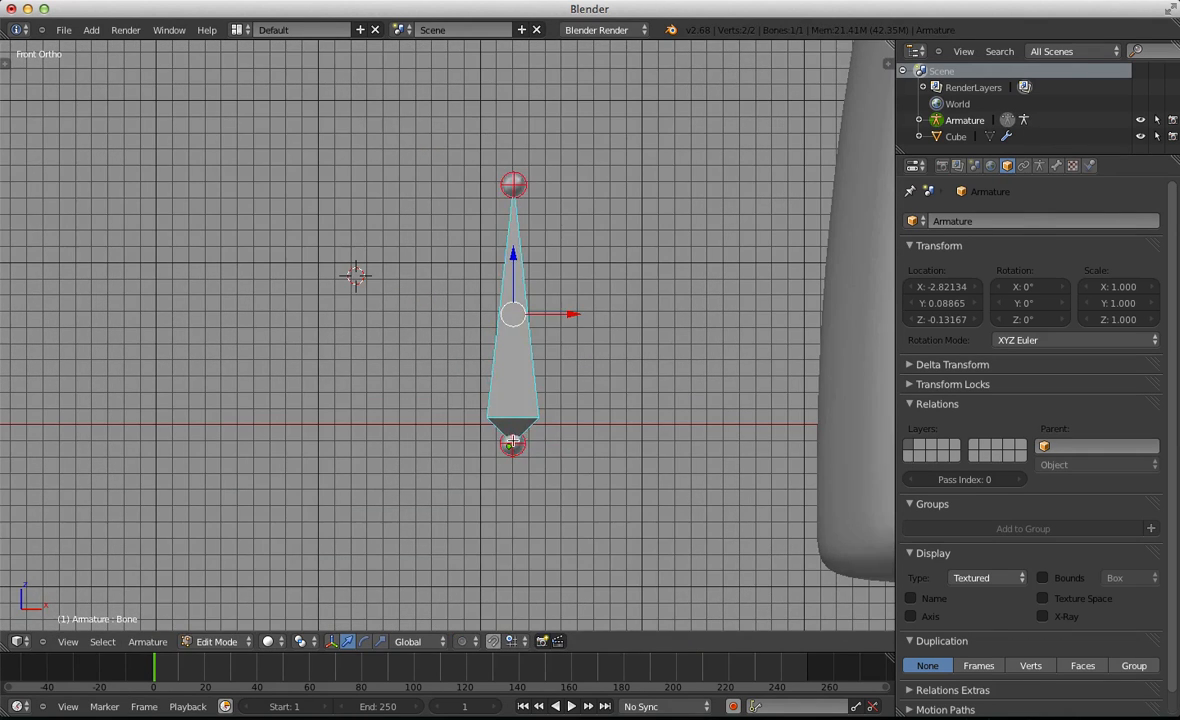
Select the bone's tip joint and extrude a second bone upward and slightly left in front view
key("a")
scroll(527, 255, "down", 2)
middle_click_drag(527, 255, 515, 348, "shift")
right_click(500, 365)
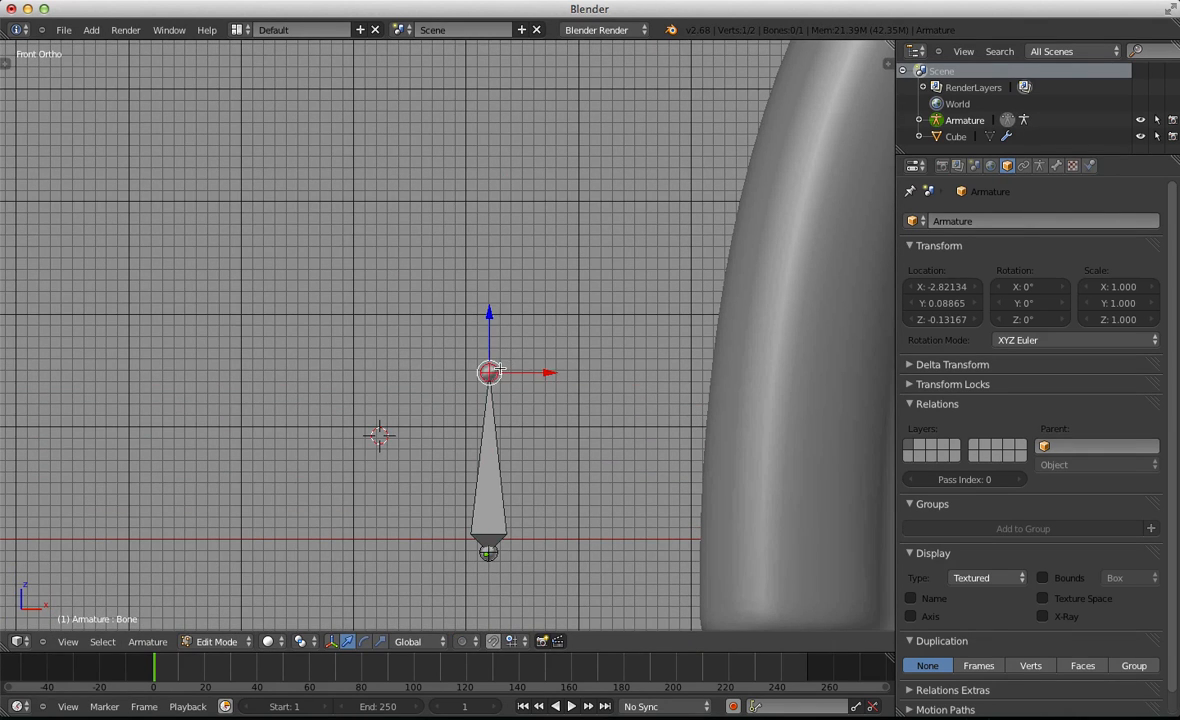
scroll(487, 398, "down", 2)
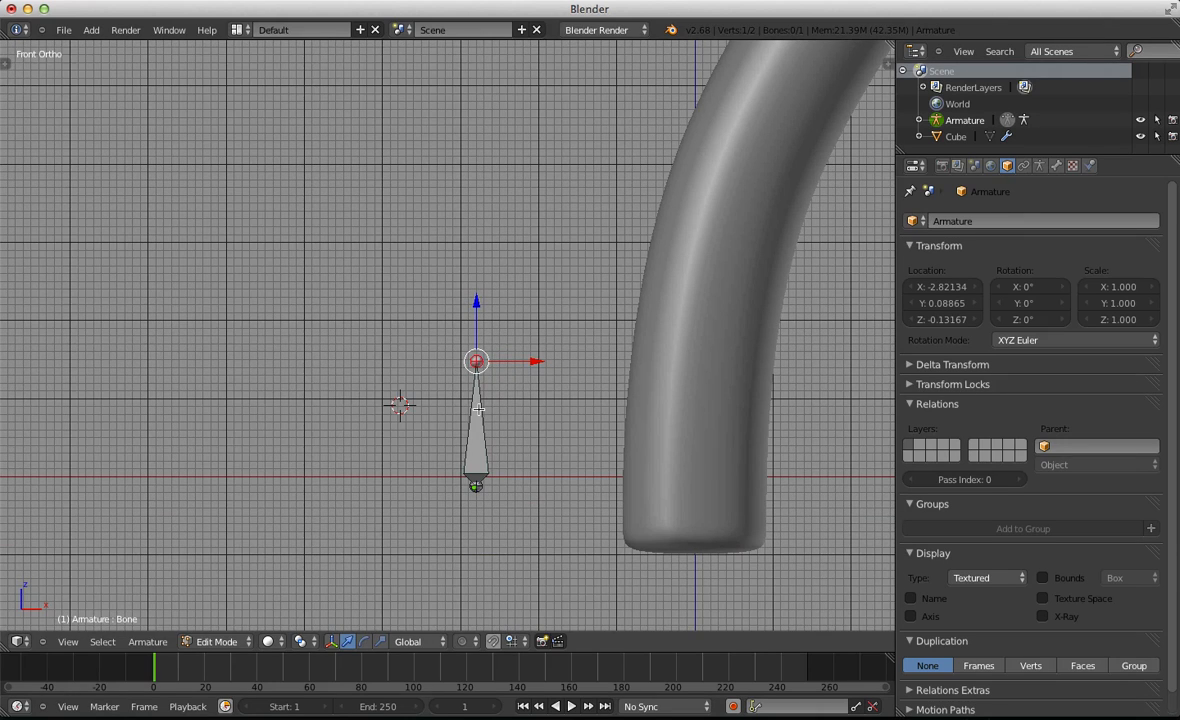
middle_click_drag(477, 407, 437, 387)
key("KP_1")
key("e")
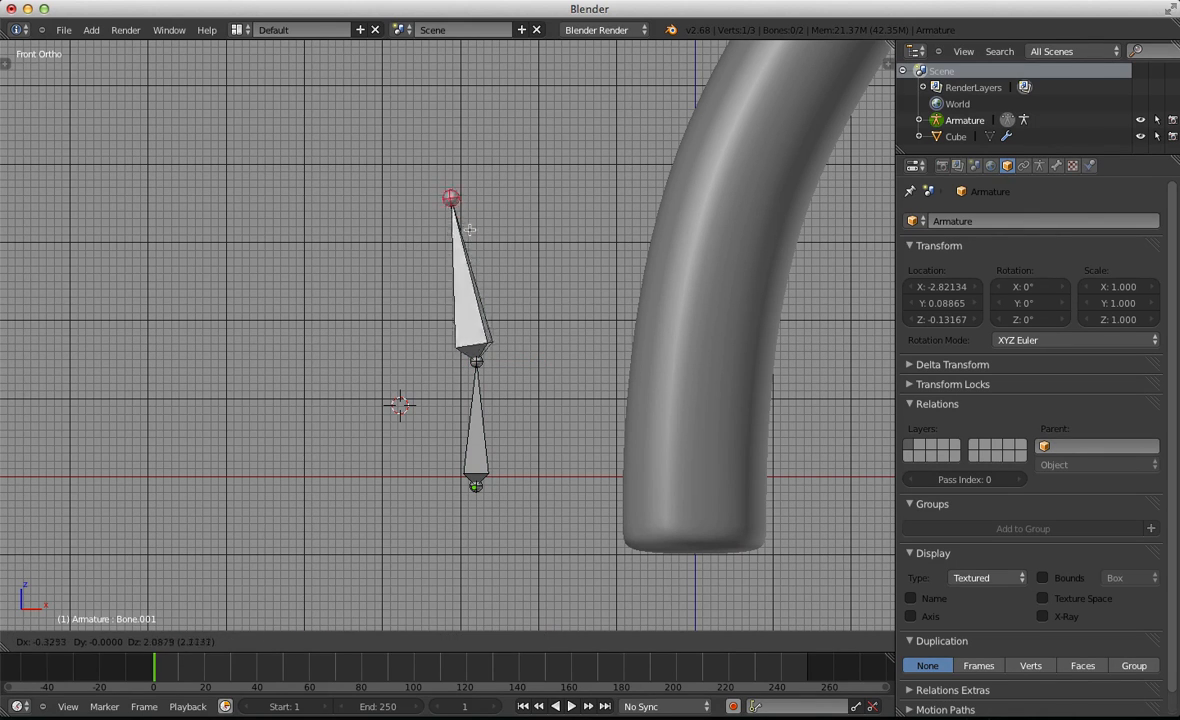
left_click(452, 212)
Try moving the joint shared by the two bones in Edit Mode, then cancel the move
key("ctrl+Tab")
scroll(460, 362, "up", 3)
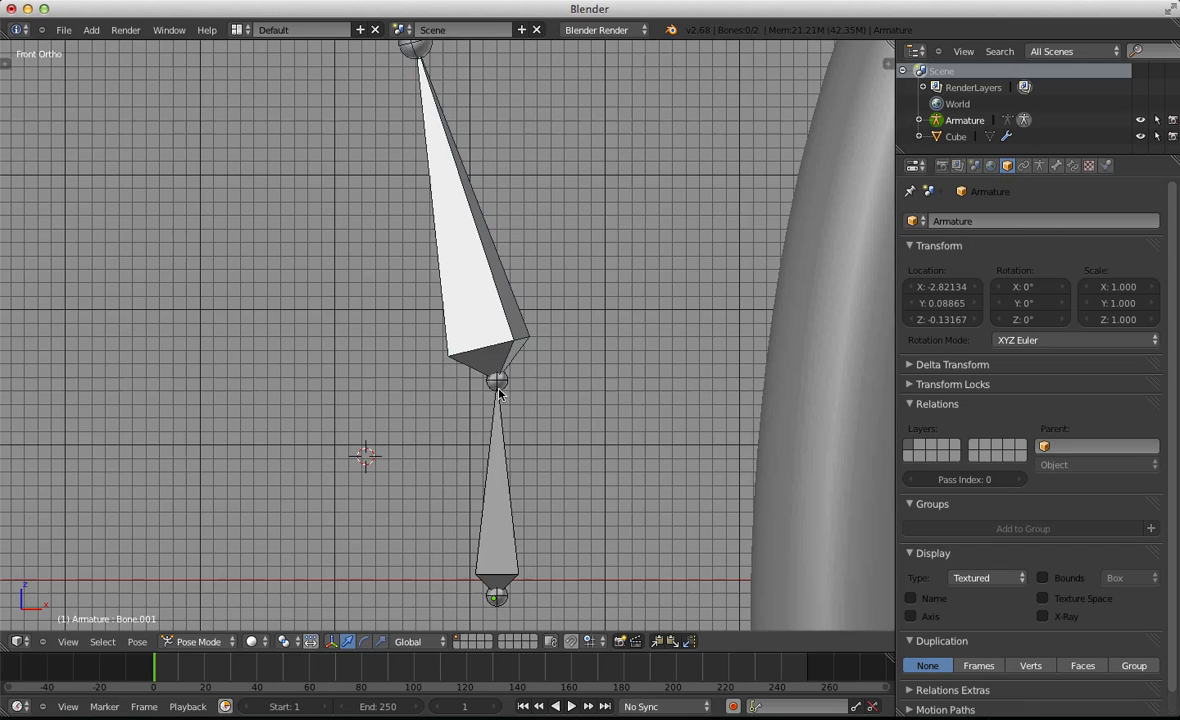
right_click(500, 390)
key("Tab")
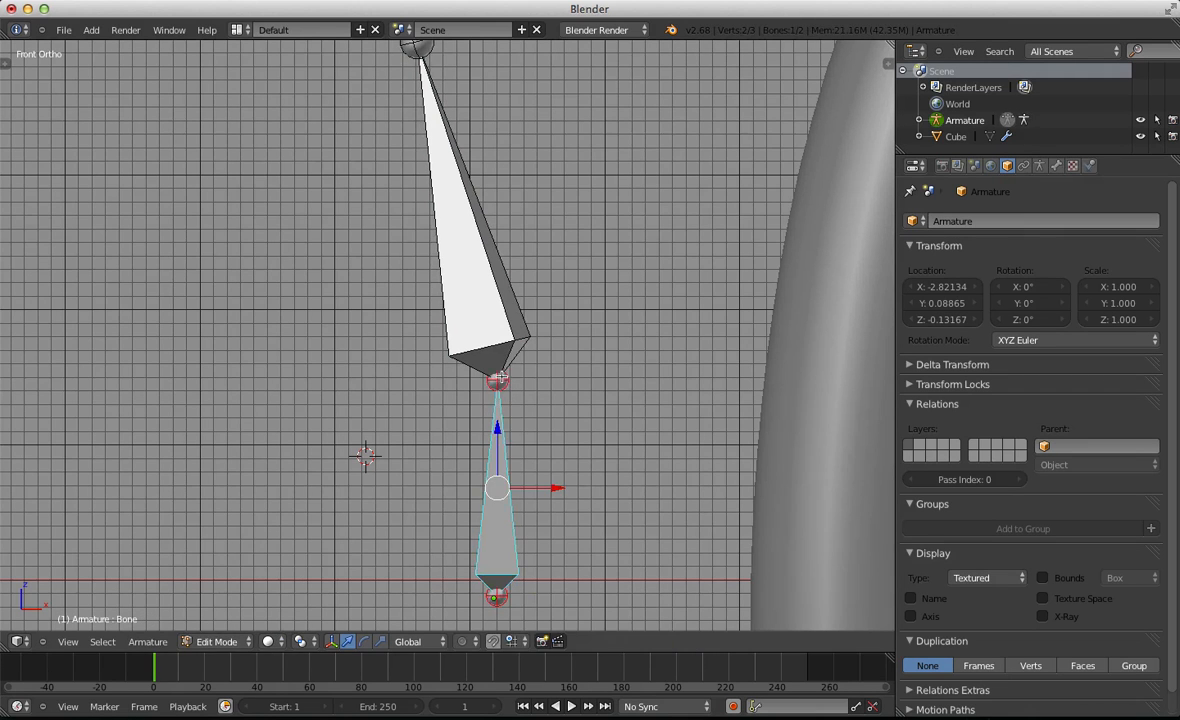
right_click(498, 383)
key("g")
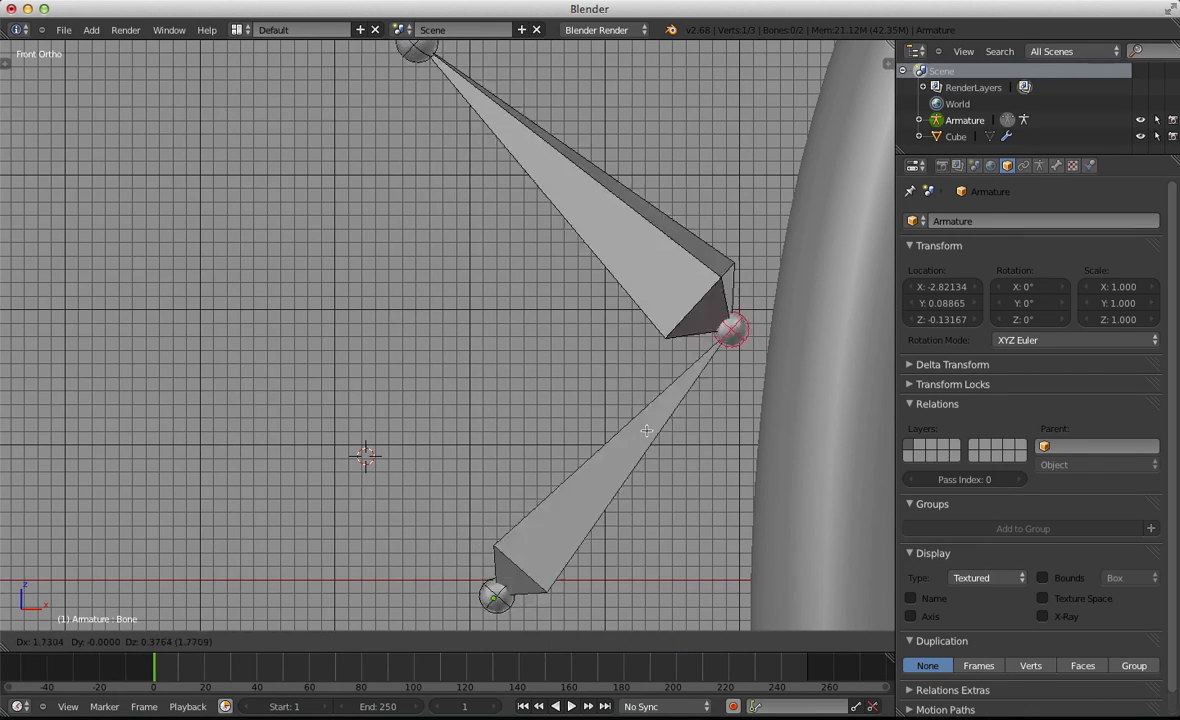
key("Escape")
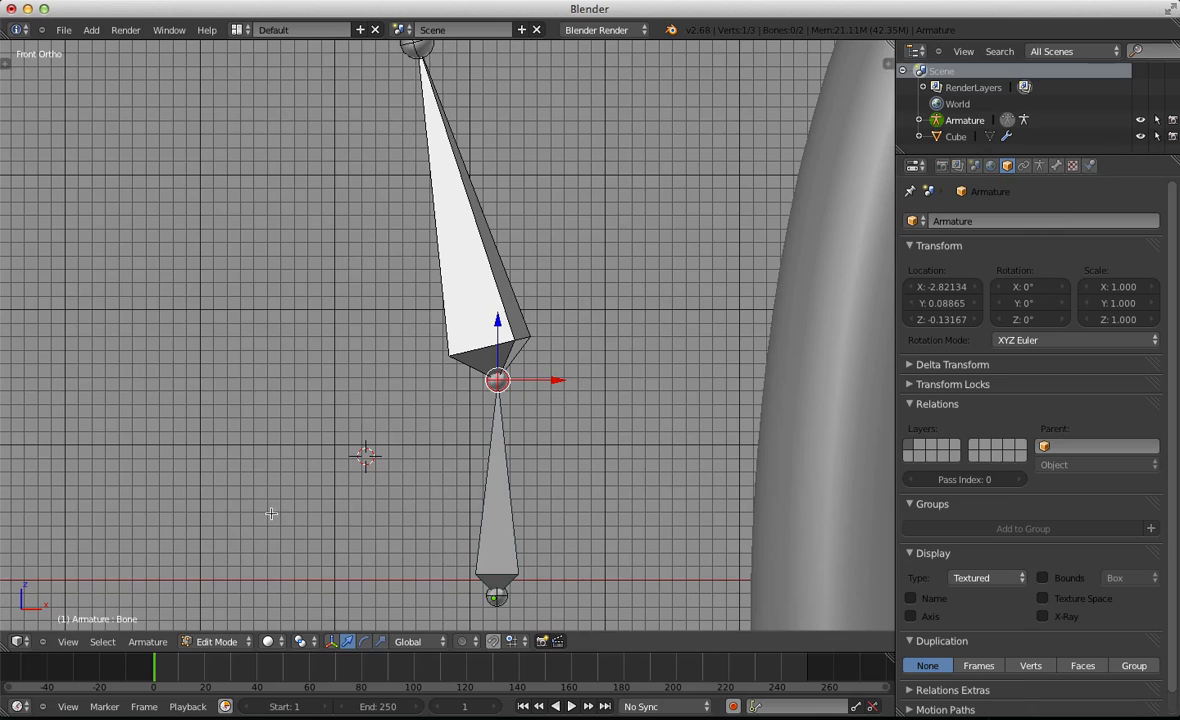
Rotate the lower bone slightly counterclockwise in Pose Mode so that the upper bone follows it
key("ctrl+Tab")
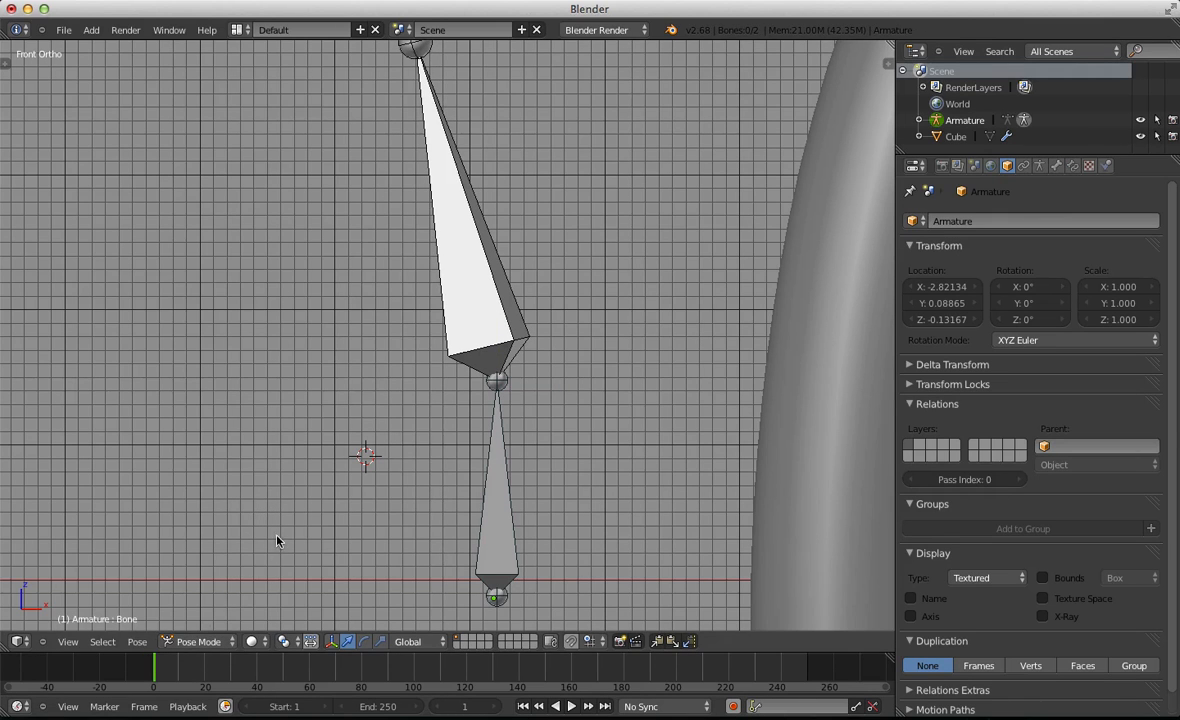
scroll(529, 514, "down", 1)
right_click(490, 497)
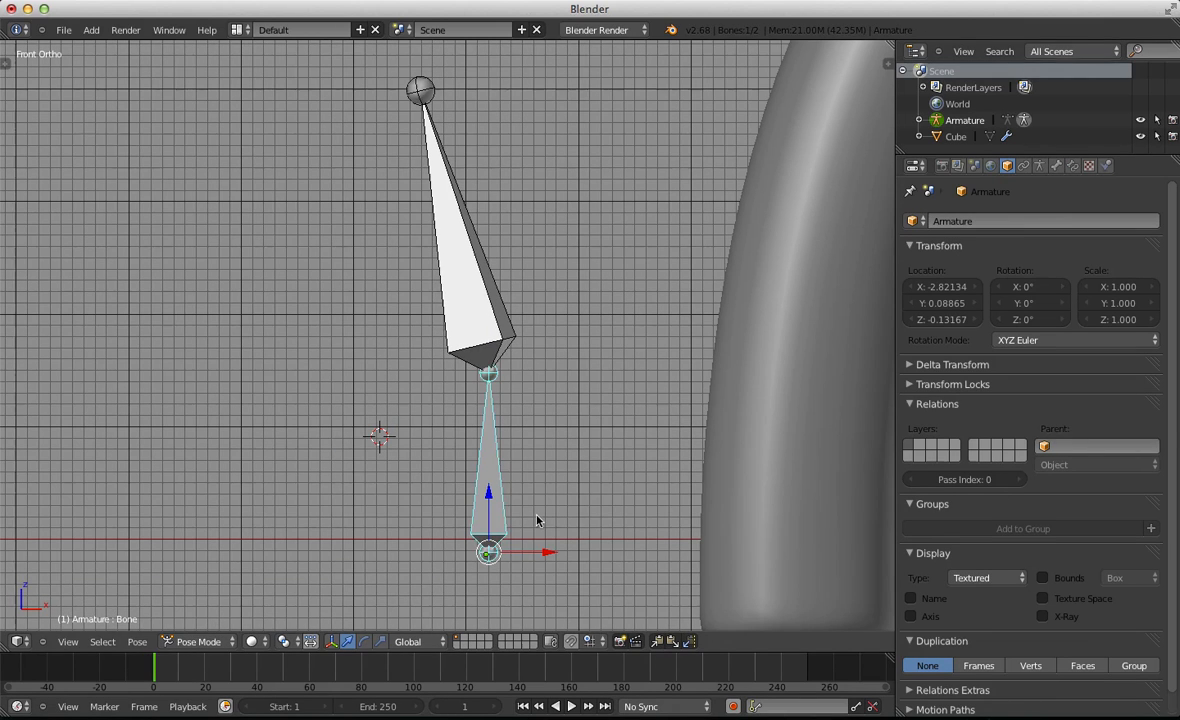
key("r")
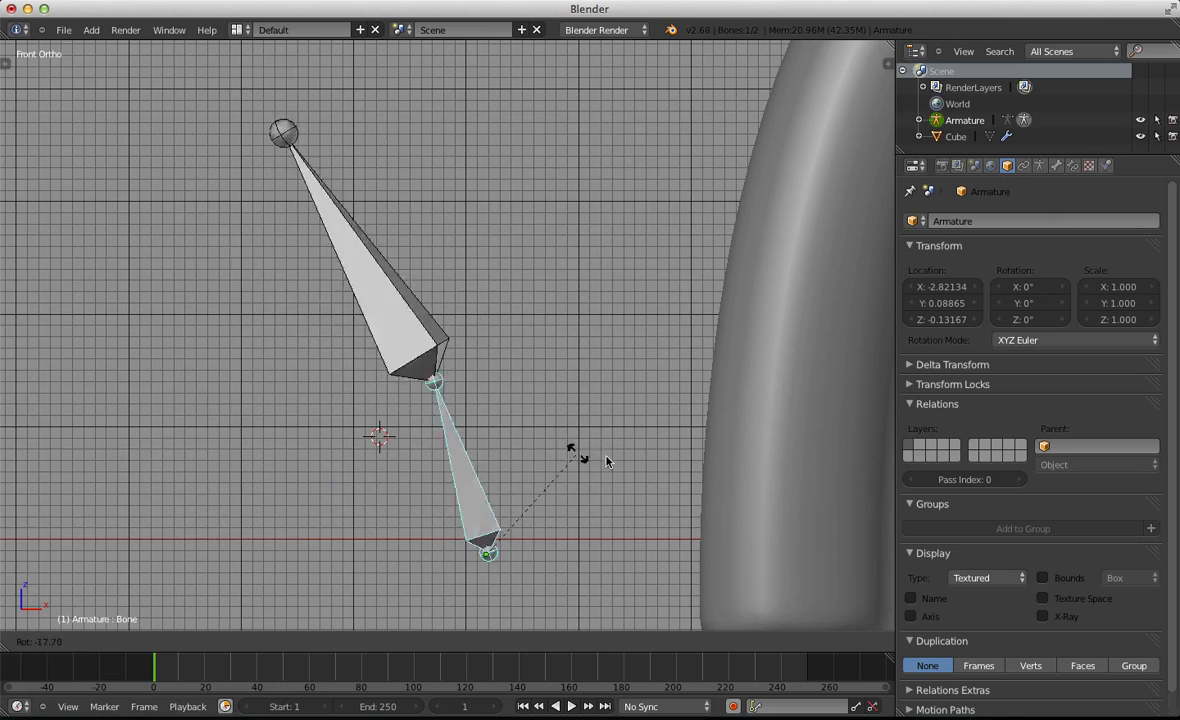
left_click(519, 409)
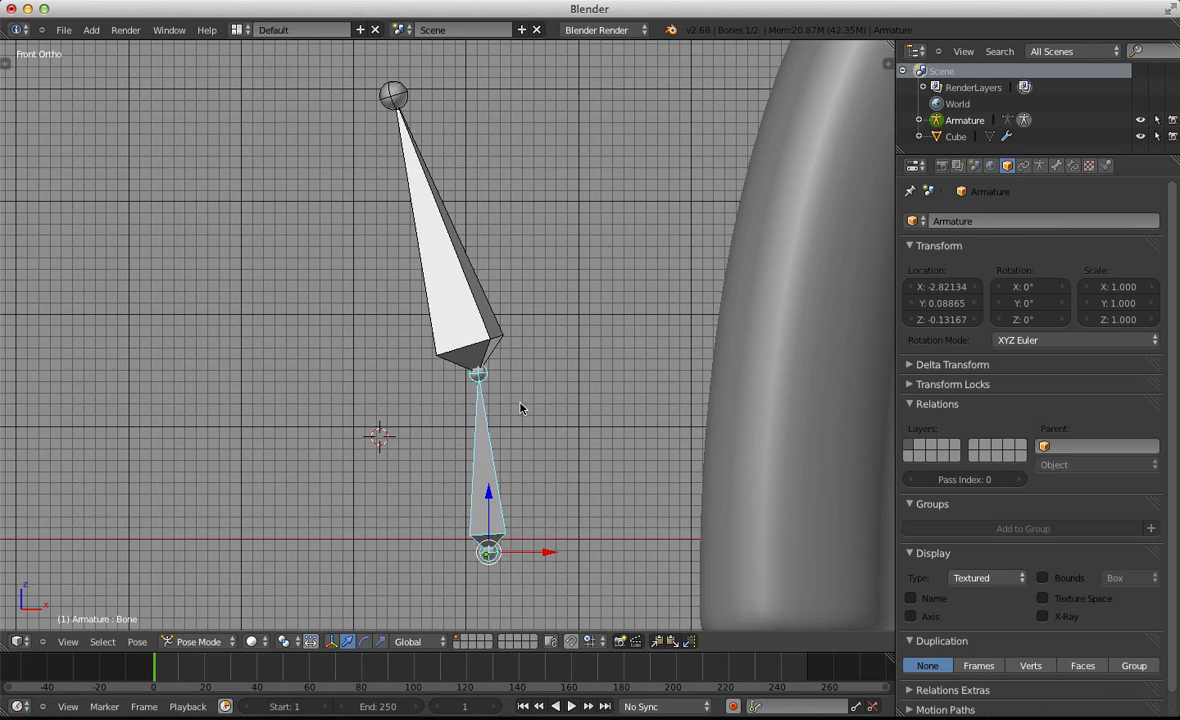
Select the upper bone and rotate it clockwise about the shared joint, toward the tube
right_click(443, 283)
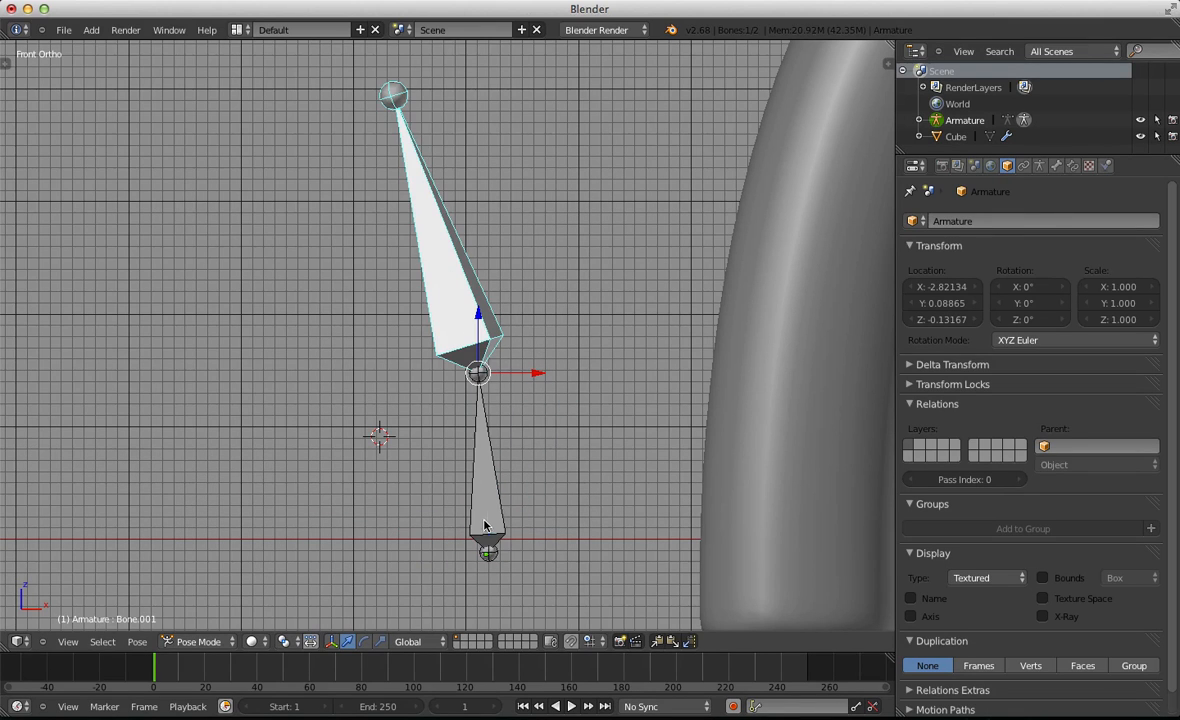
right_click(449, 484)
right_click(432, 240)
key("r")
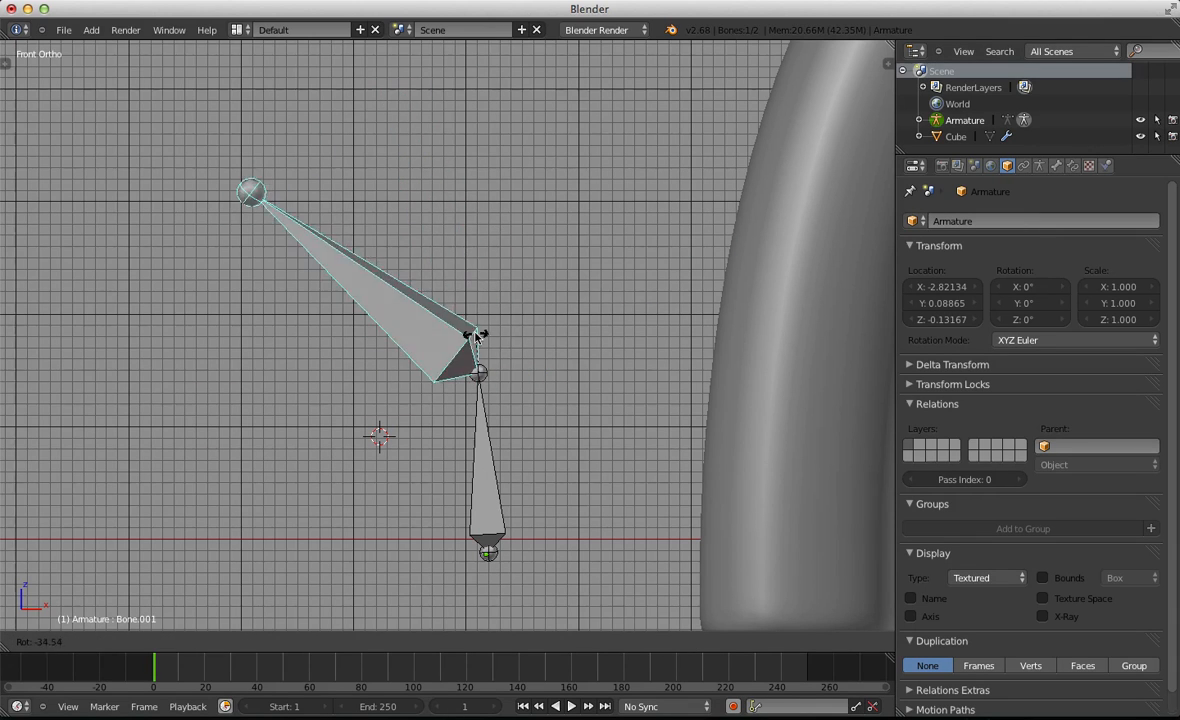
left_click(516, 373)
Extrude further bones from the upper bone's tip in Edit Mode to build a five-bone chain
key("Tab")
scroll(535, 219, "down", 2)
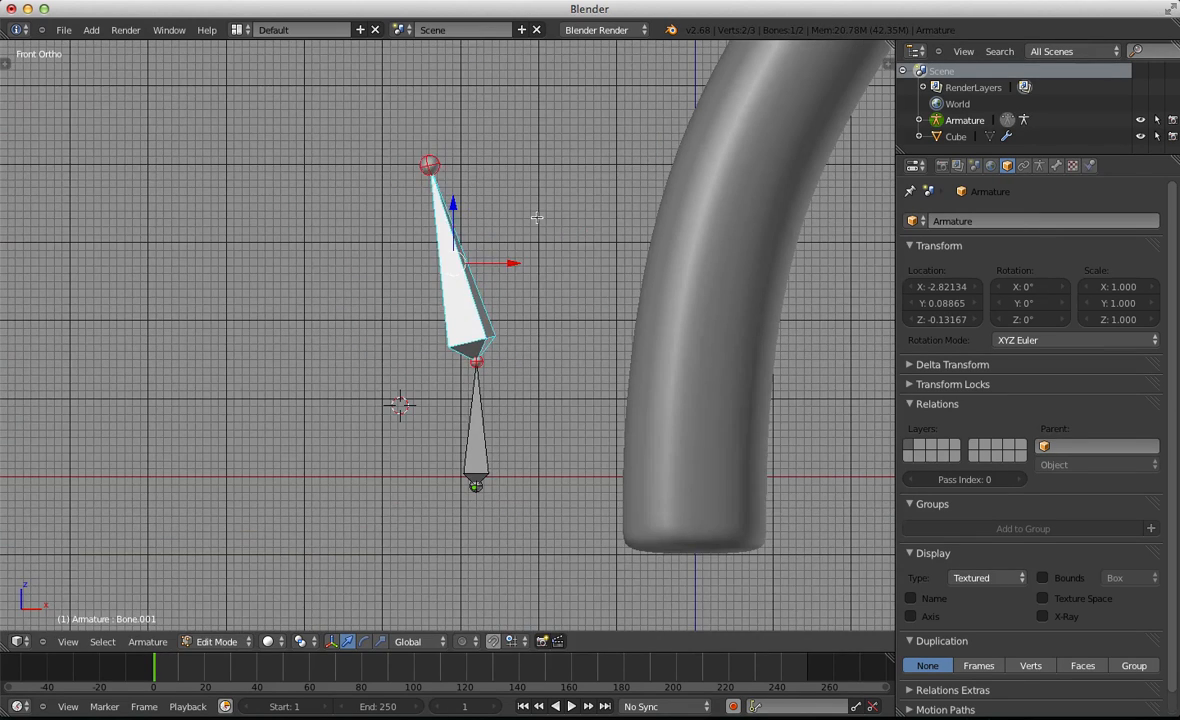
key("Tab")
key("Tab")
scroll(530, 230, "down", 2)
right_click(436, 217)
middle_click_drag(450, 292, 485, 418, "shift")
key("e")
left_click(408, 79)
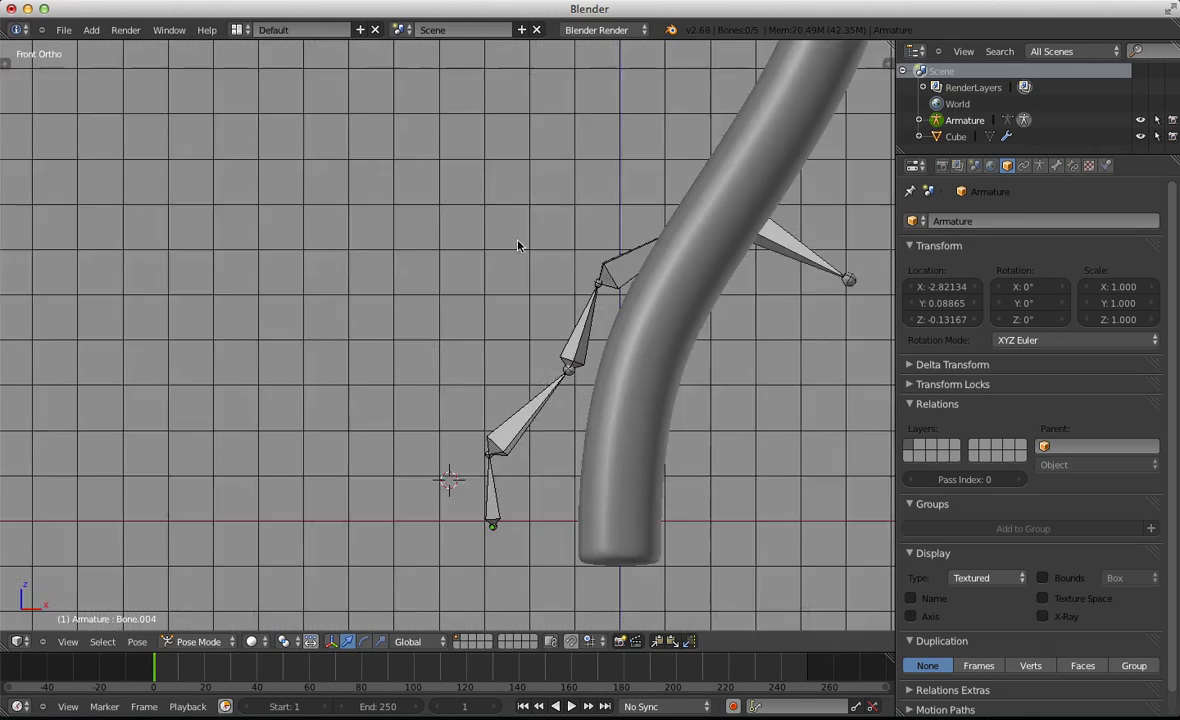
Rotate the root bone counterclockwise in Pose Mode so that the whole chain swings away from the tube
right_click(505, 408)
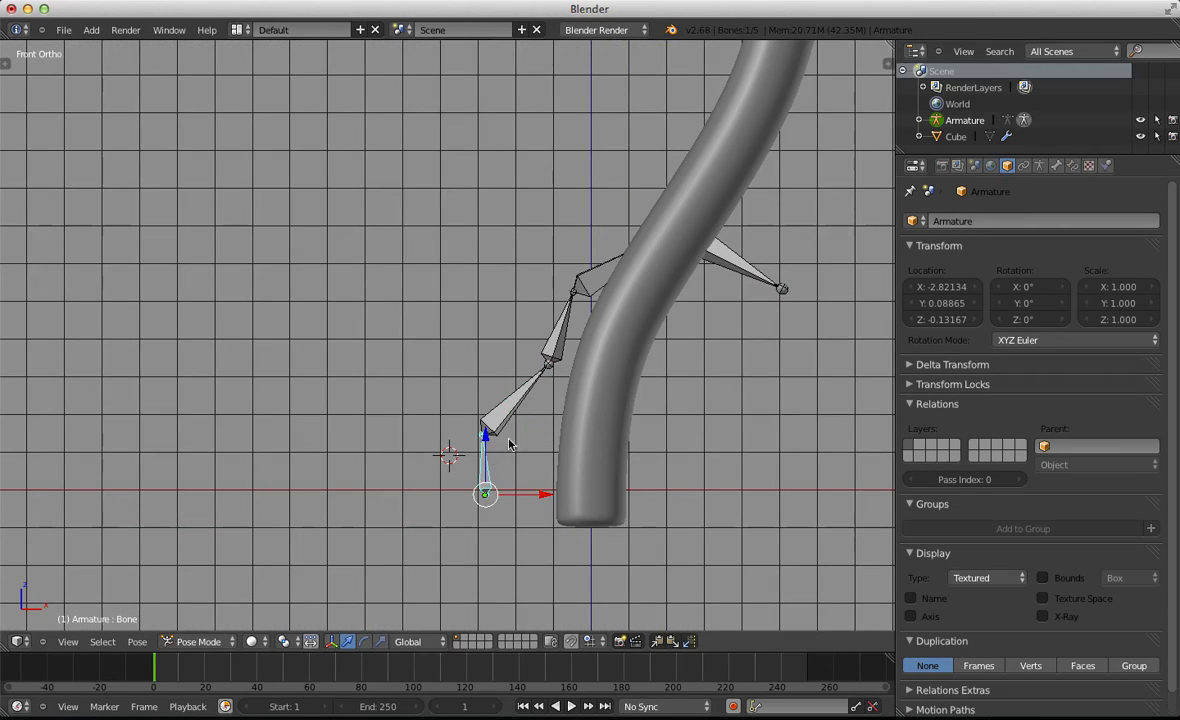
right_click(485, 478)
key("r")
left_click(412, 366)
key("a")
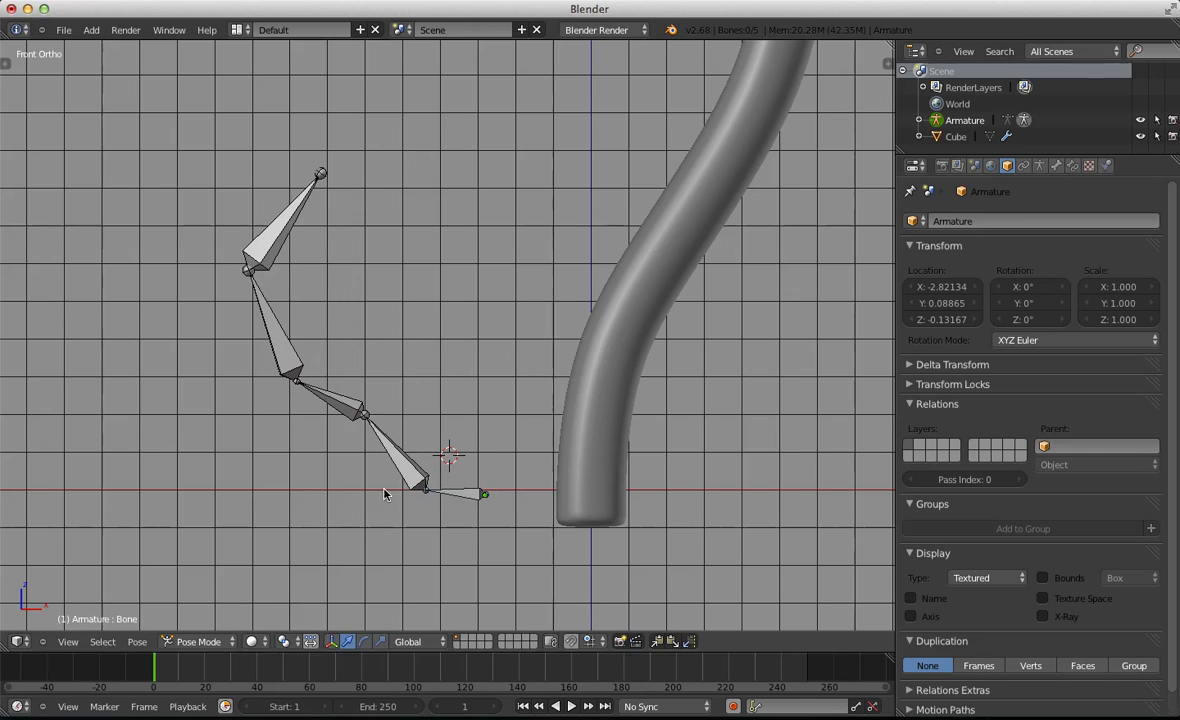
Rotate the second and third bones counterclockwise so that the outer part of the chain bends downward
right_click(390, 477)
key("r")
left_click(342, 472)
middle_click_drag(342, 472, 373, 373, "shift")
right_click(373, 373)
key("r")
left_click(387, 398)
key("a")
Rotate the fourth and fifth bones counterclockwise until both hang roughly straight down
right_click(310, 459)
key("r")
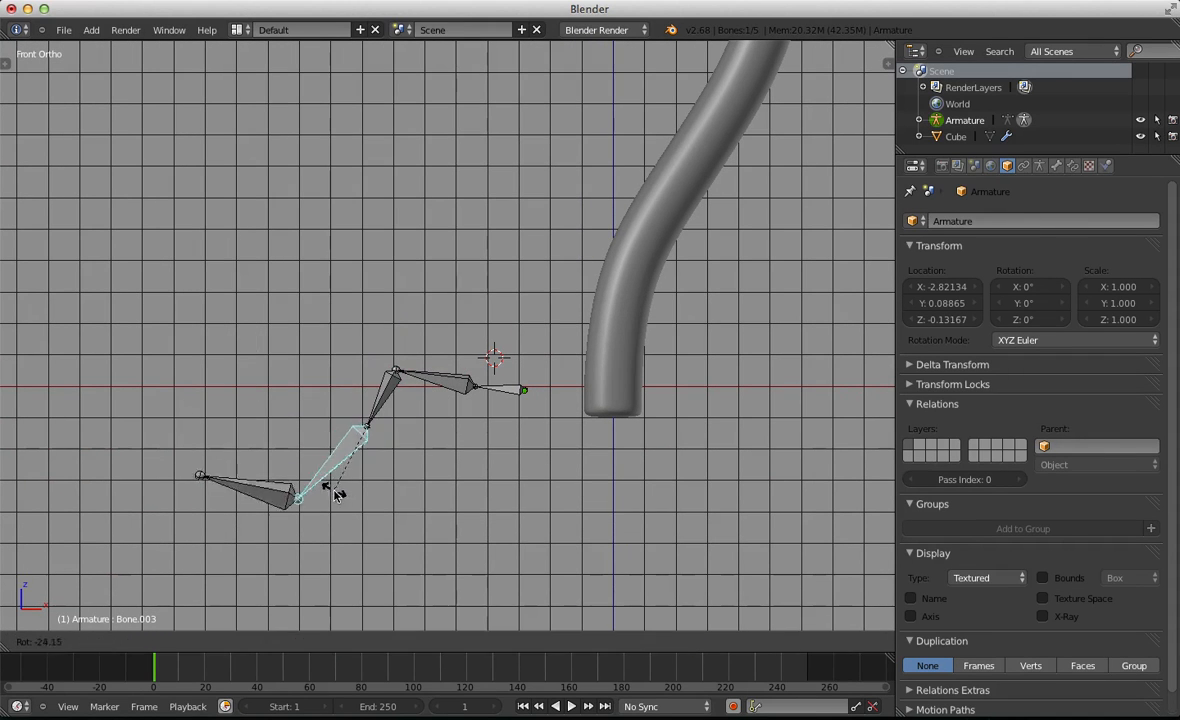
left_click(371, 499)
key("a")
right_click(321, 546)
key("r")
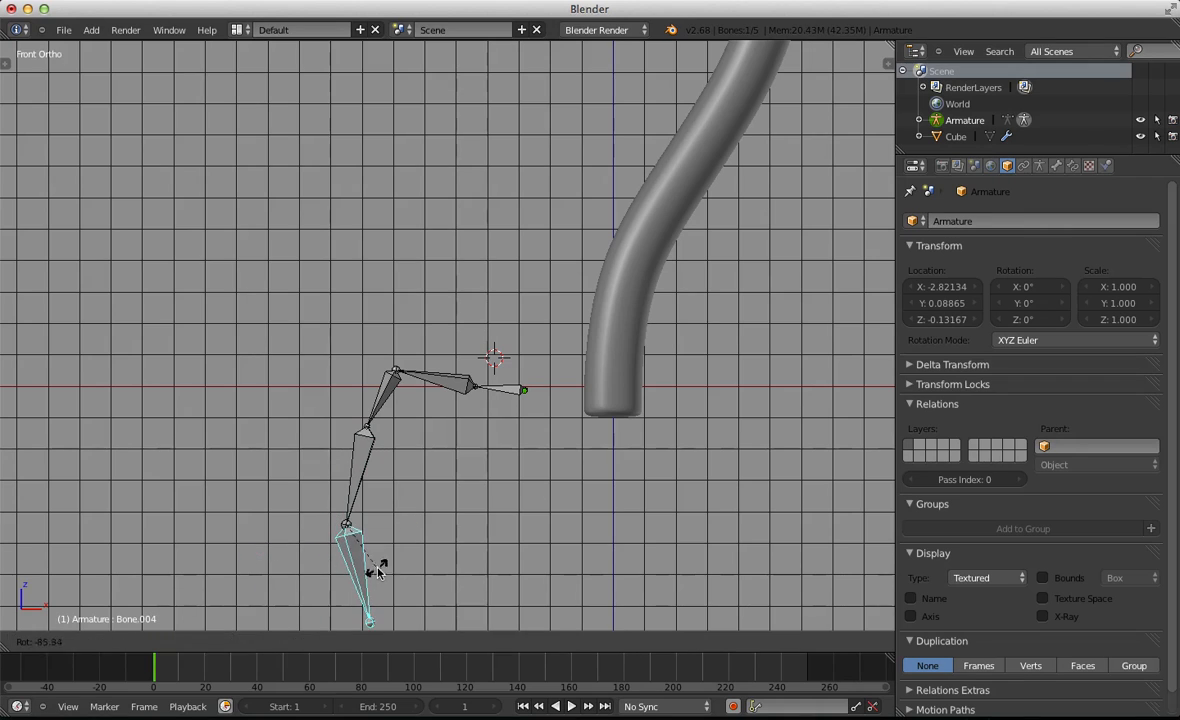
left_click(402, 564)
scroll(545, 451, "down", 2)
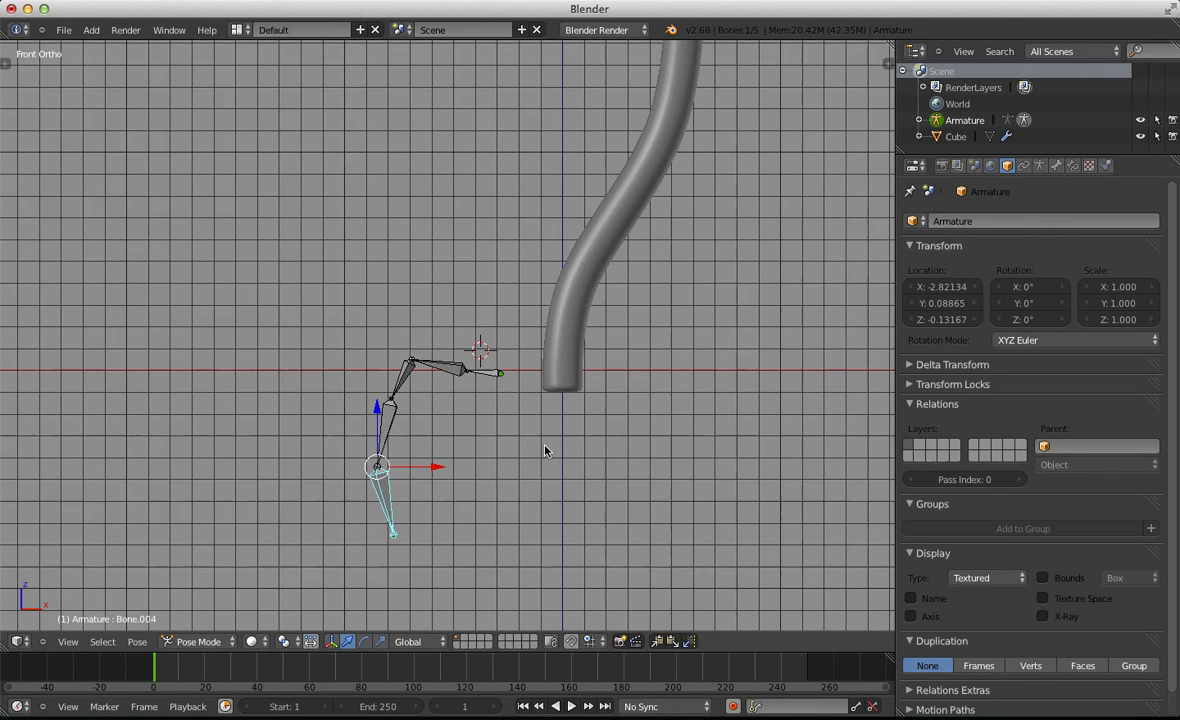
scroll(544, 450, "up", 5)
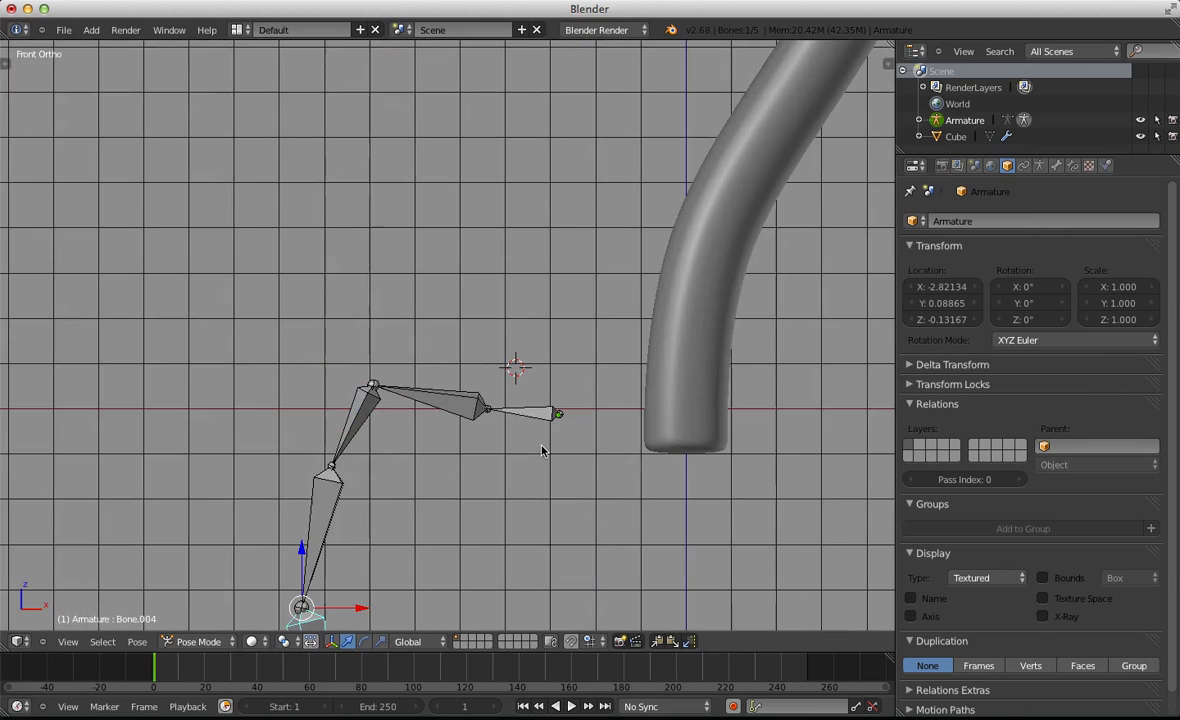
scroll(520, 444, "down", 4)
key("a")
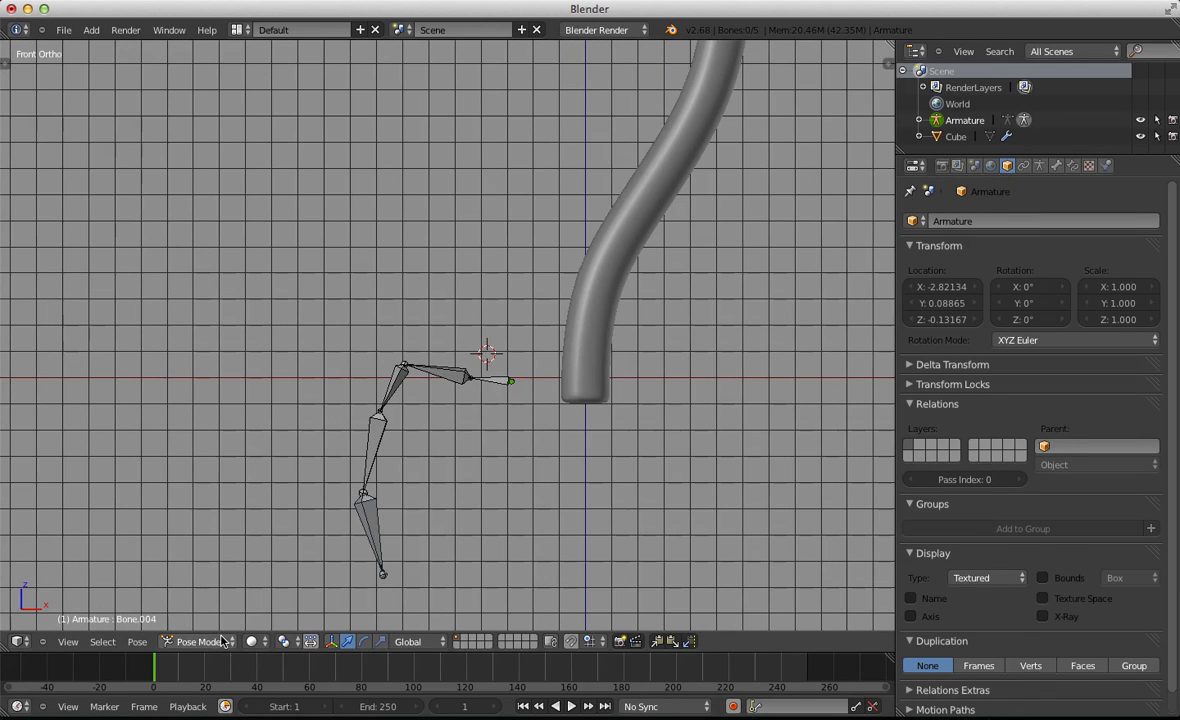
Rotate the end bone clockwise until it points away from the tube, and swing the middle bone clockwise to raise the outer chain
right_click(363, 535)
key("r")
left_click(311, 556)
right_click(391, 395)
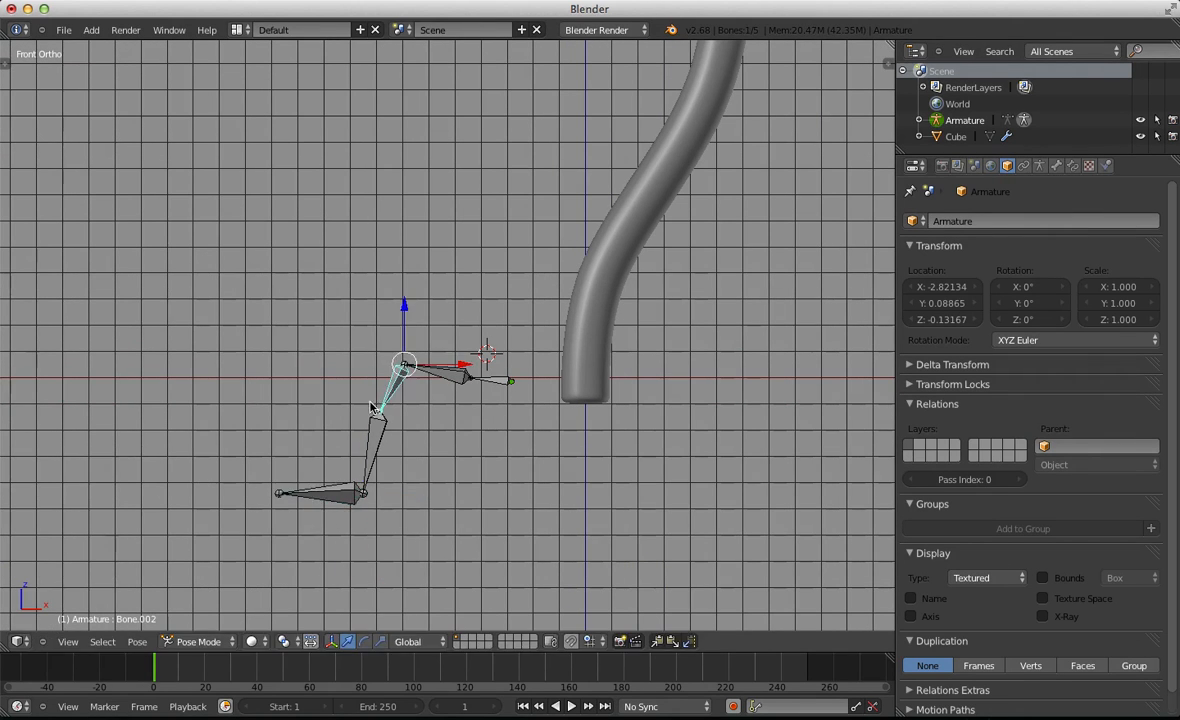
key("r")
left_click(353, 300)
key("a")
Rotate the second bone clockwise toward upright, and turn the middle bone counterclockwise, away from the tube
right_click(421, 390)
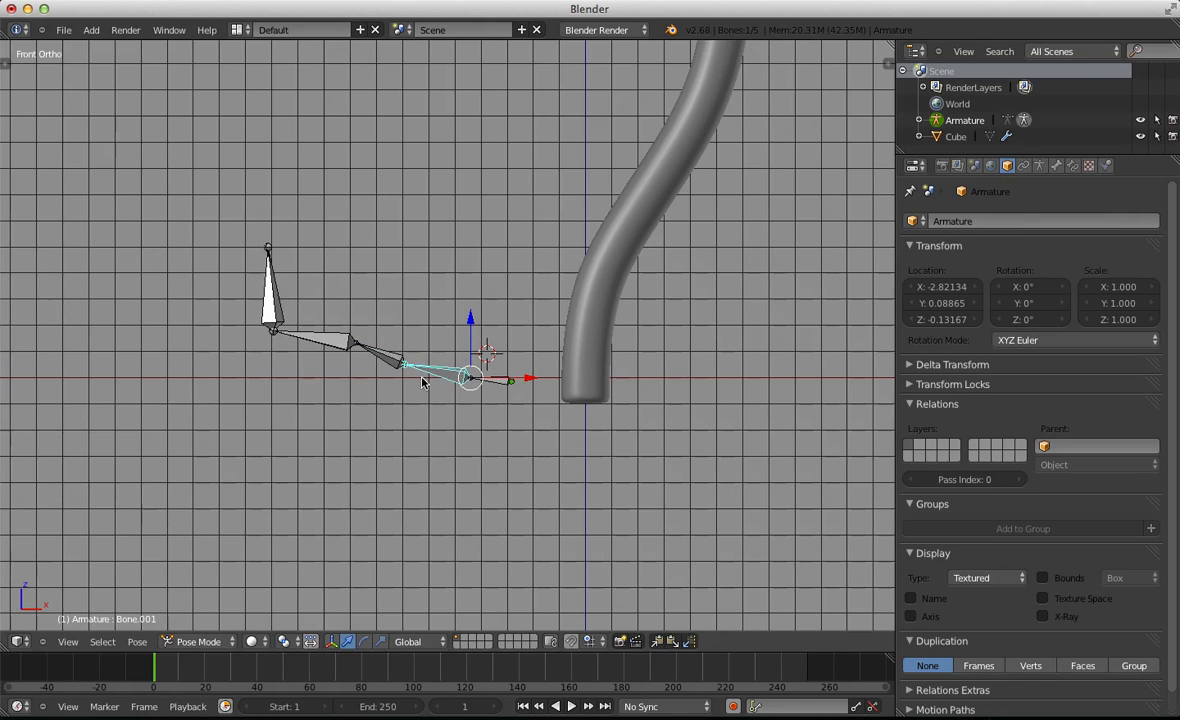
key("r")
left_click(487, 316)
key("r")
left_click(395, 334)
key("a")
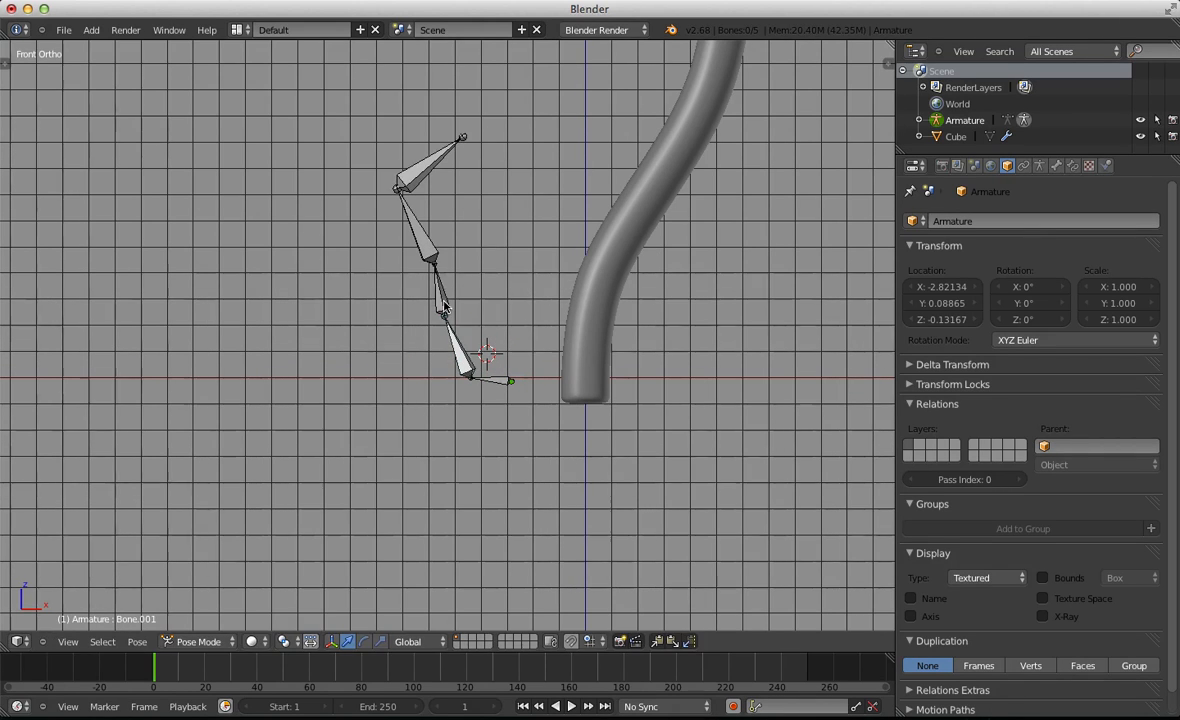
right_click(425, 275)
key("r")
left_click(393, 336)
key("a")
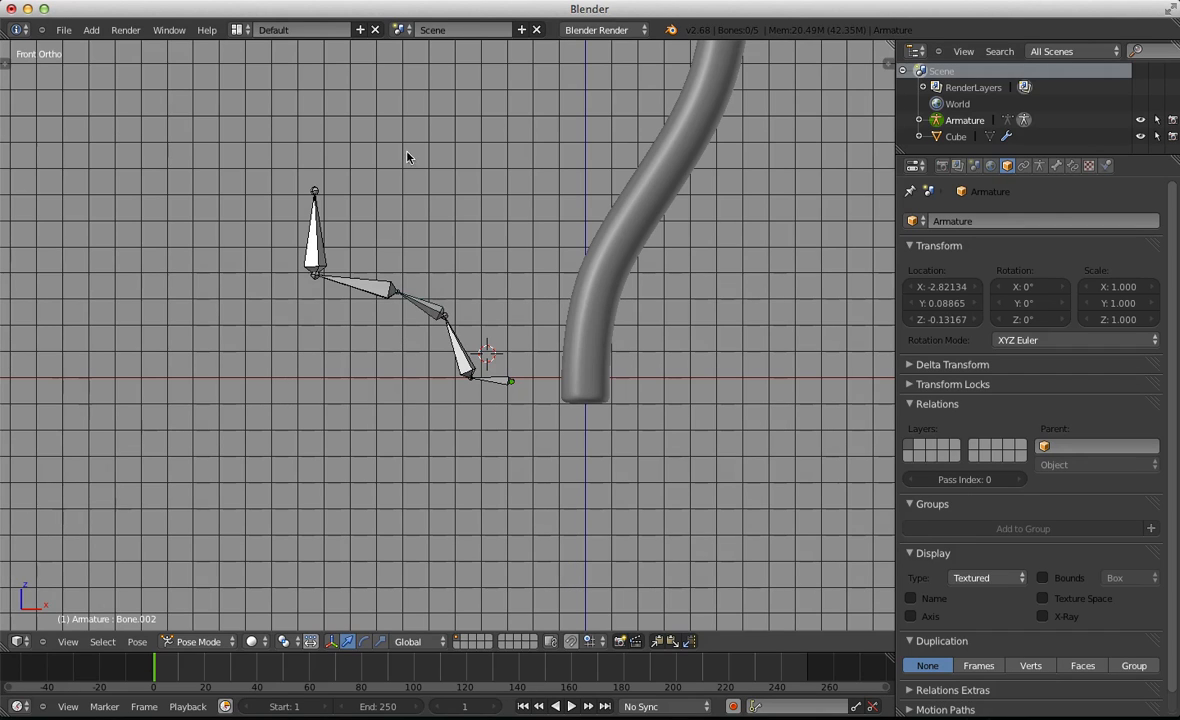
Select all five bones and clear their pose rotation
key("a")
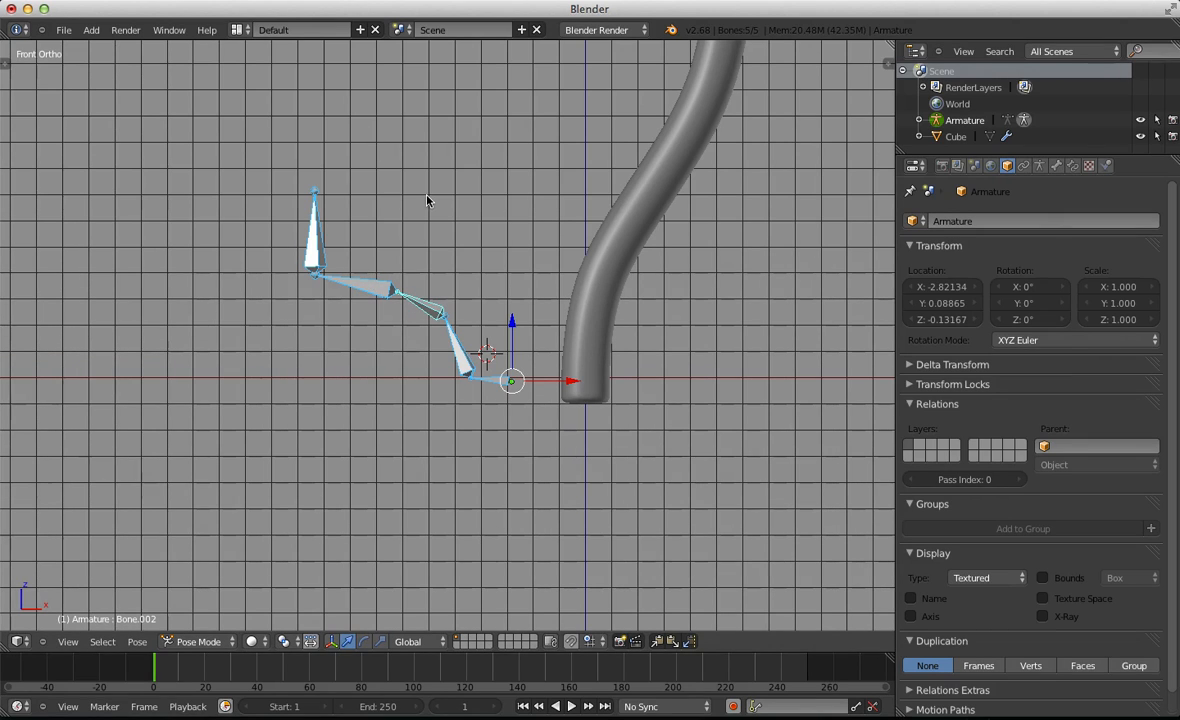
key("alt+r")
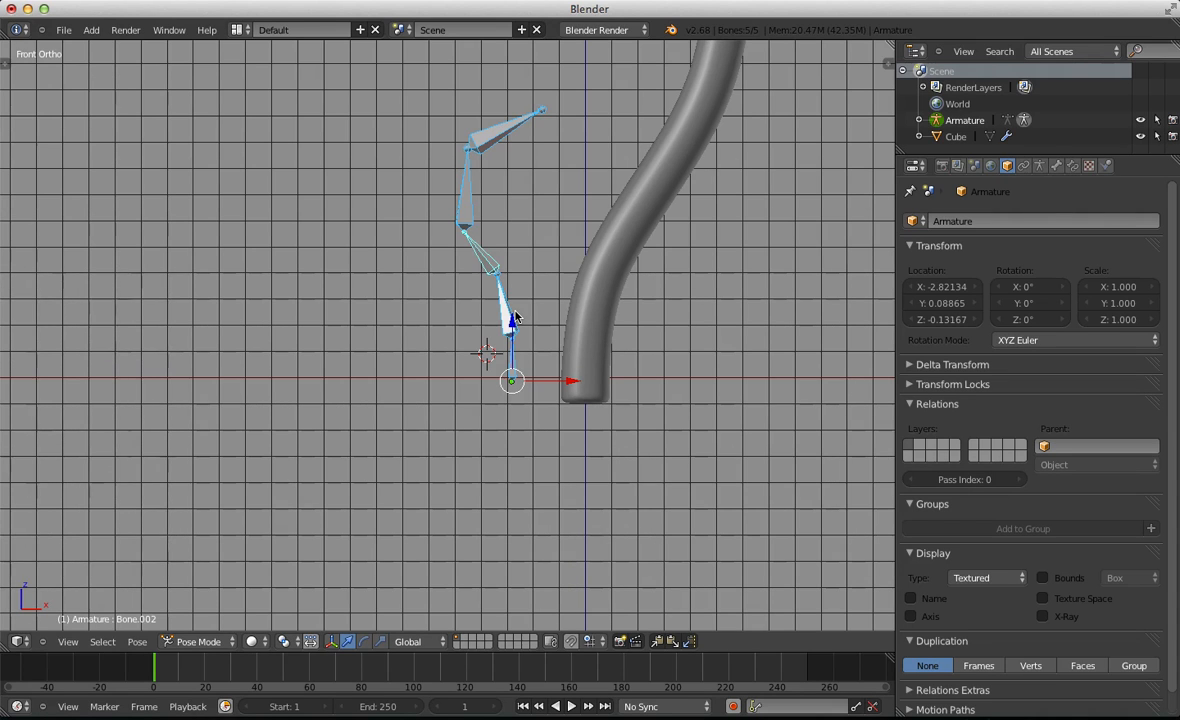
Scale up the root bone so that the whole chain above it grows with it
right_click(511, 350)
middle_click_drag(595, 358, 553, 342, "shift")
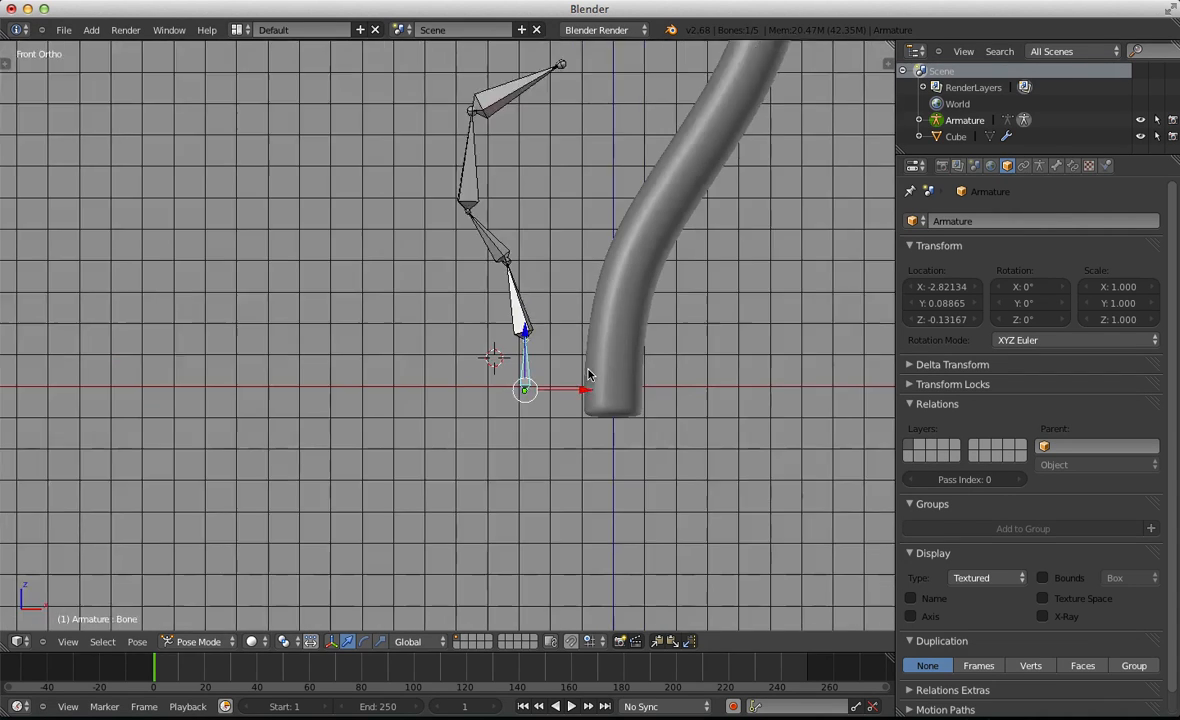
key("s")
left_click(622, 440)
Scale up the middle bone with the bones above it, and scale the fourth bone as well
right_click(457, 215)
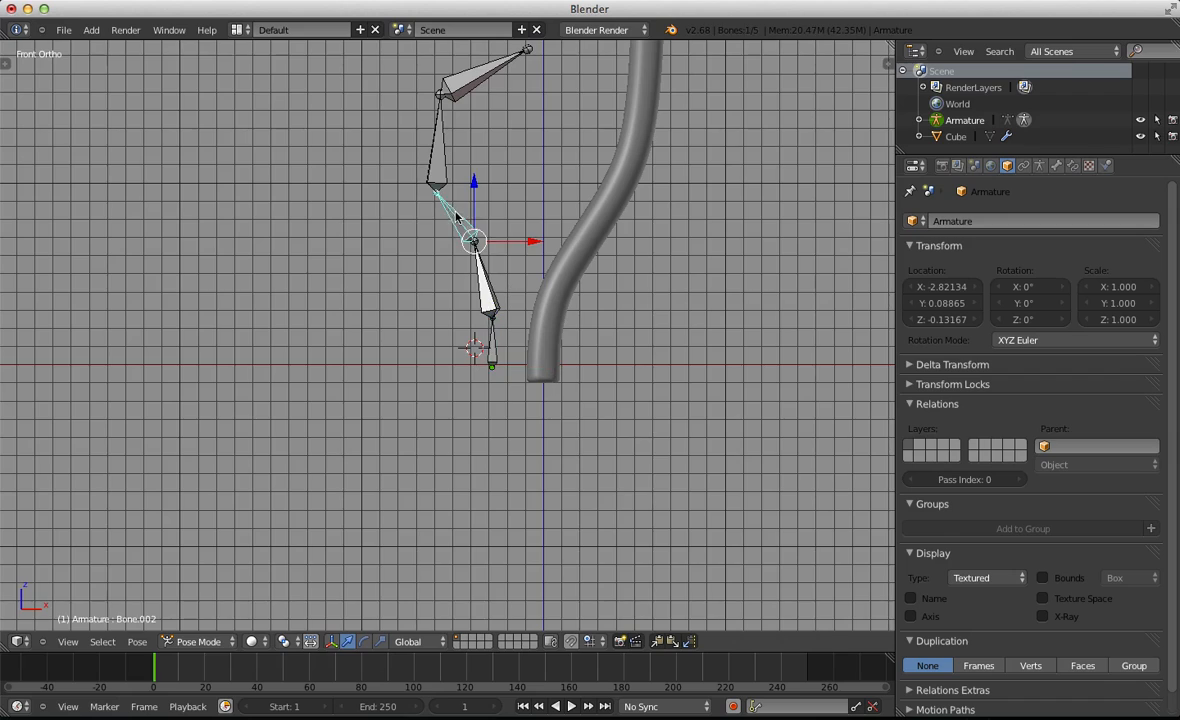
scroll(500, 222, "down", 1)
middle_click_drag(496, 228, 437, 346, "shift")
key("s")
left_click(584, 396)
key("a")
scroll(414, 263, "down", 3)
right_click(417, 273)
key("s")
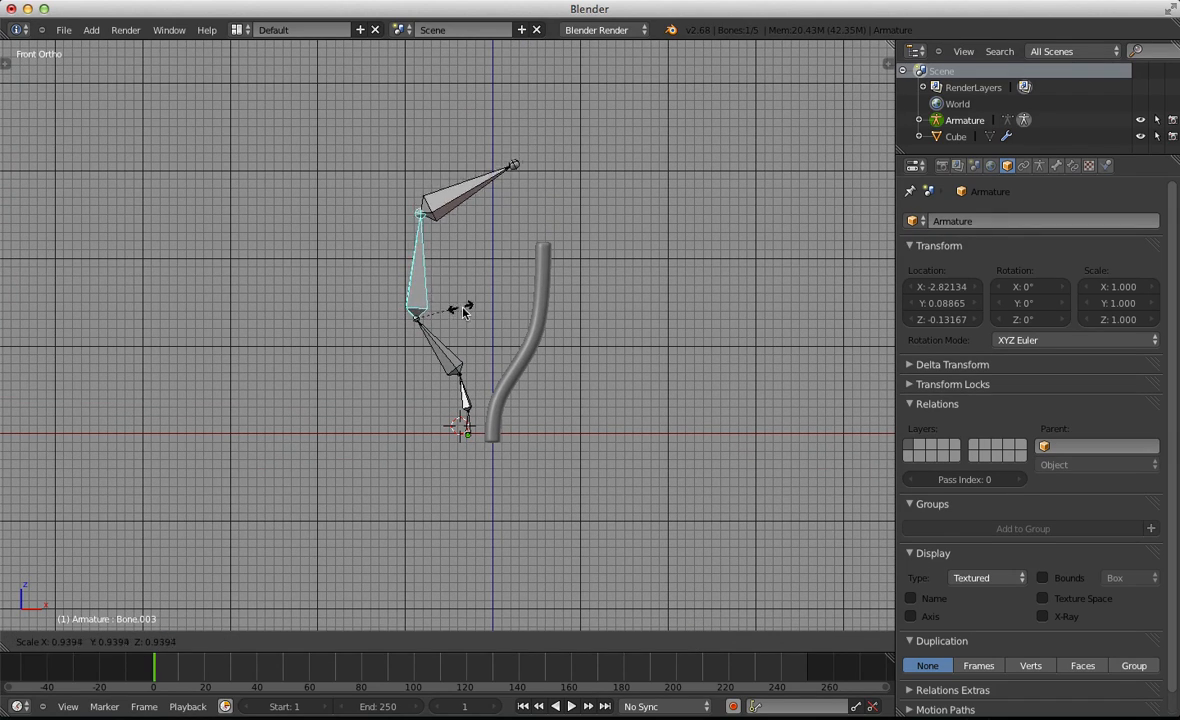
left_click(478, 314)
Undo the scaling of the middle and fourth bones
key("ctrl+z")
key("ctrl+z")
key("ctrl+z")
key("ctrl+z")
key("ctrl+z")
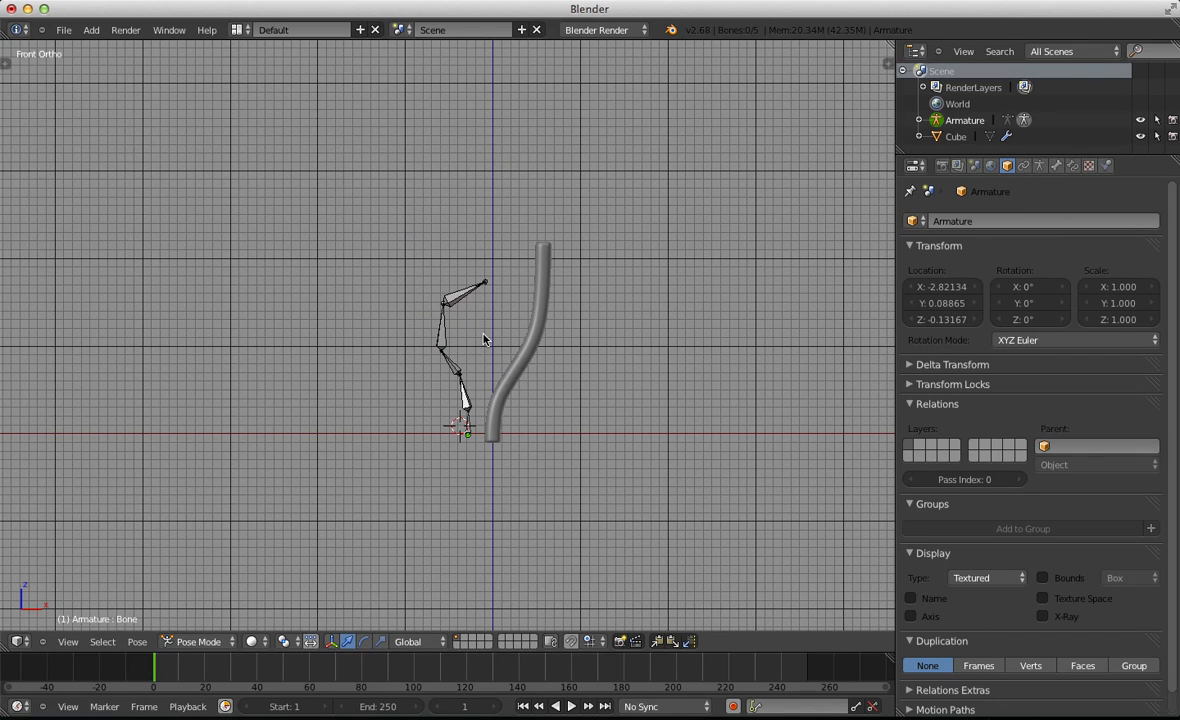
Switch to Object Mode, move the whole armature up and away from the tube, and delete it
scroll(483, 340, "up", 4)
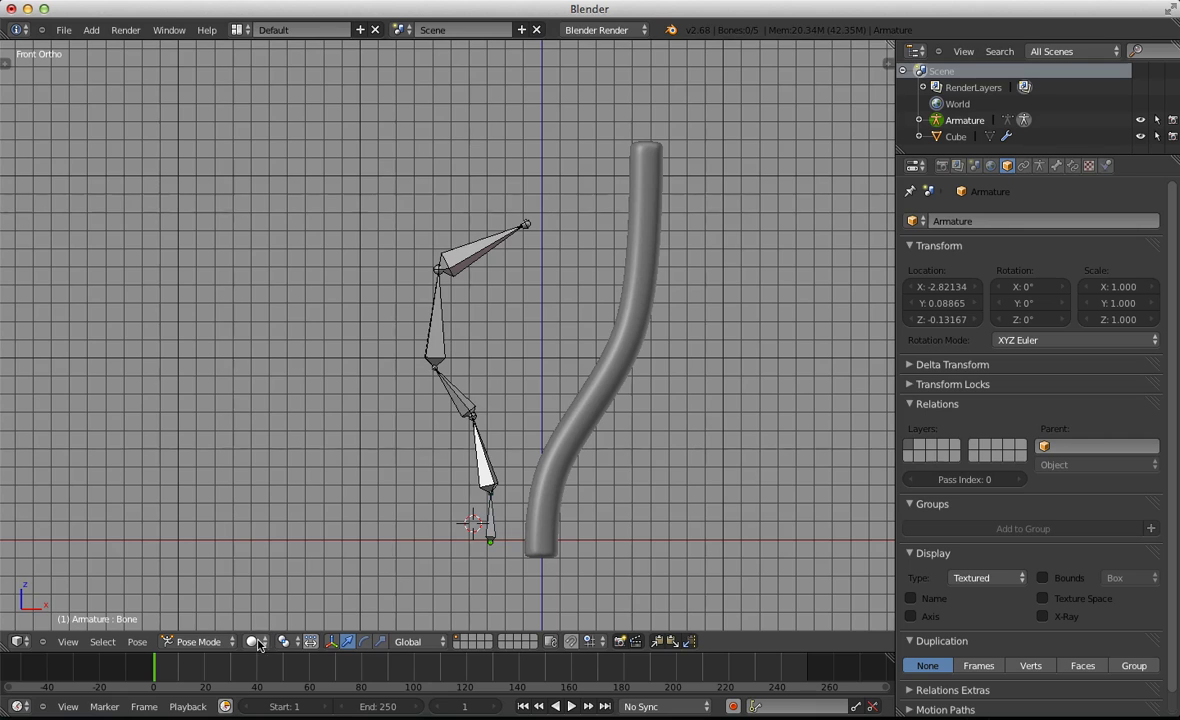
left_click(216, 643)
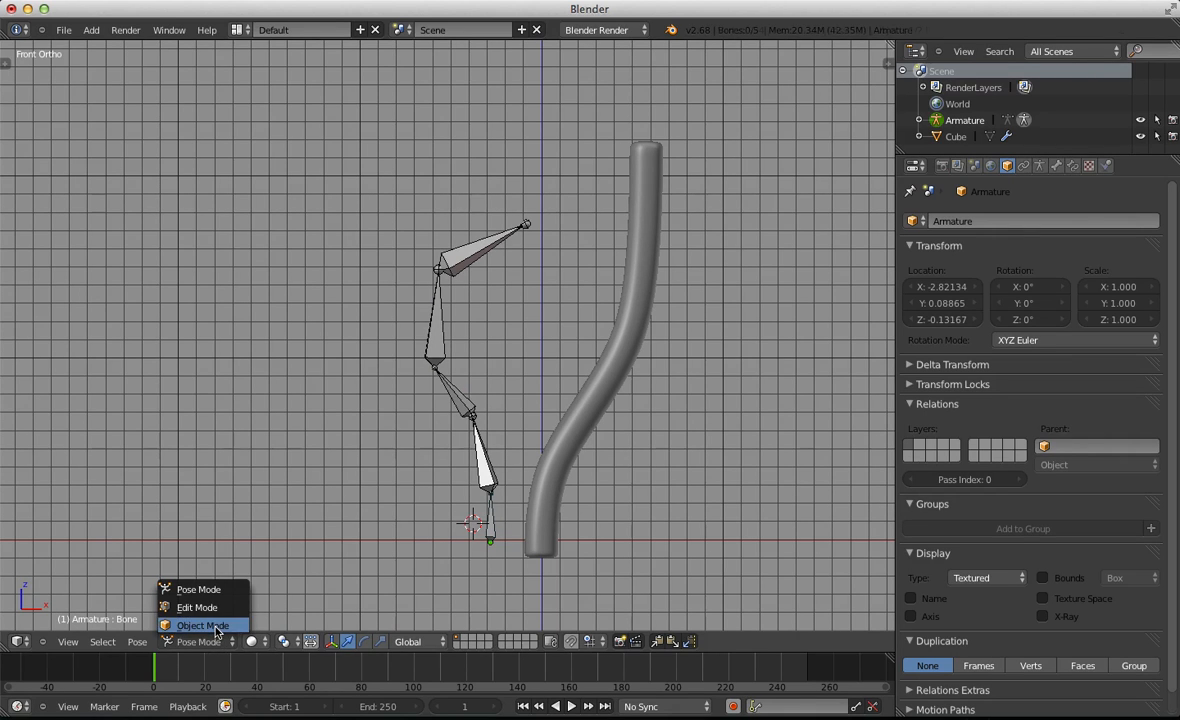
left_click(216, 626)
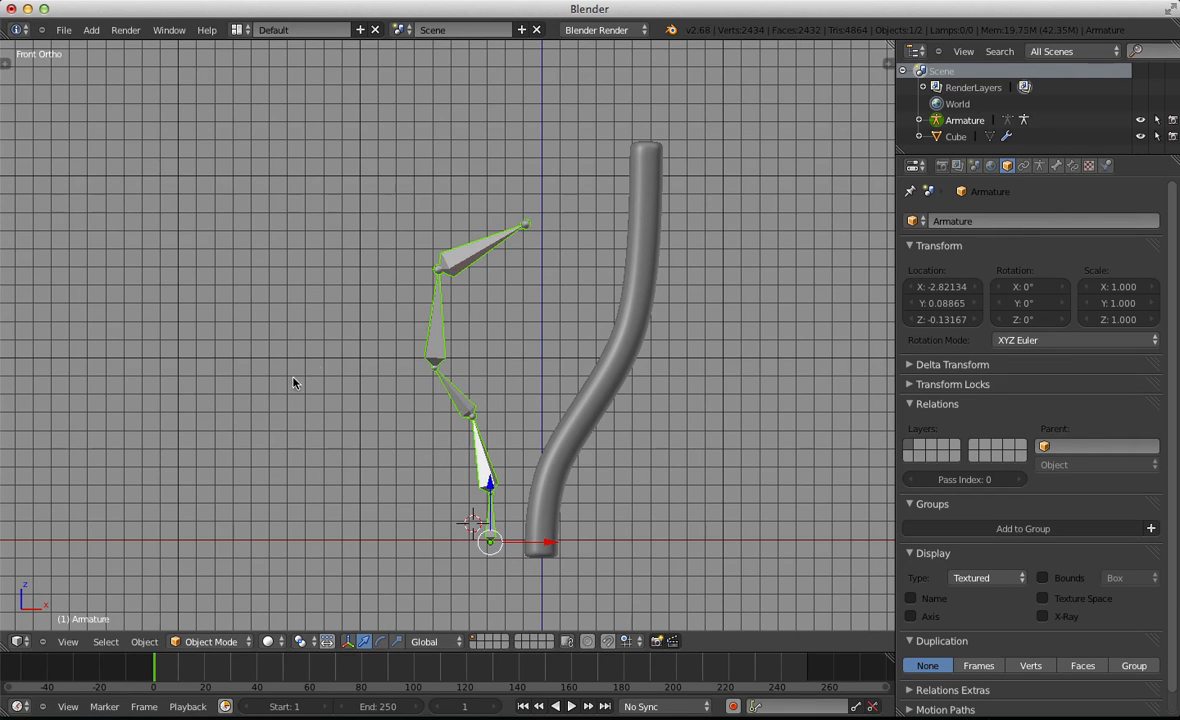
key("g")
left_click(224, 313)
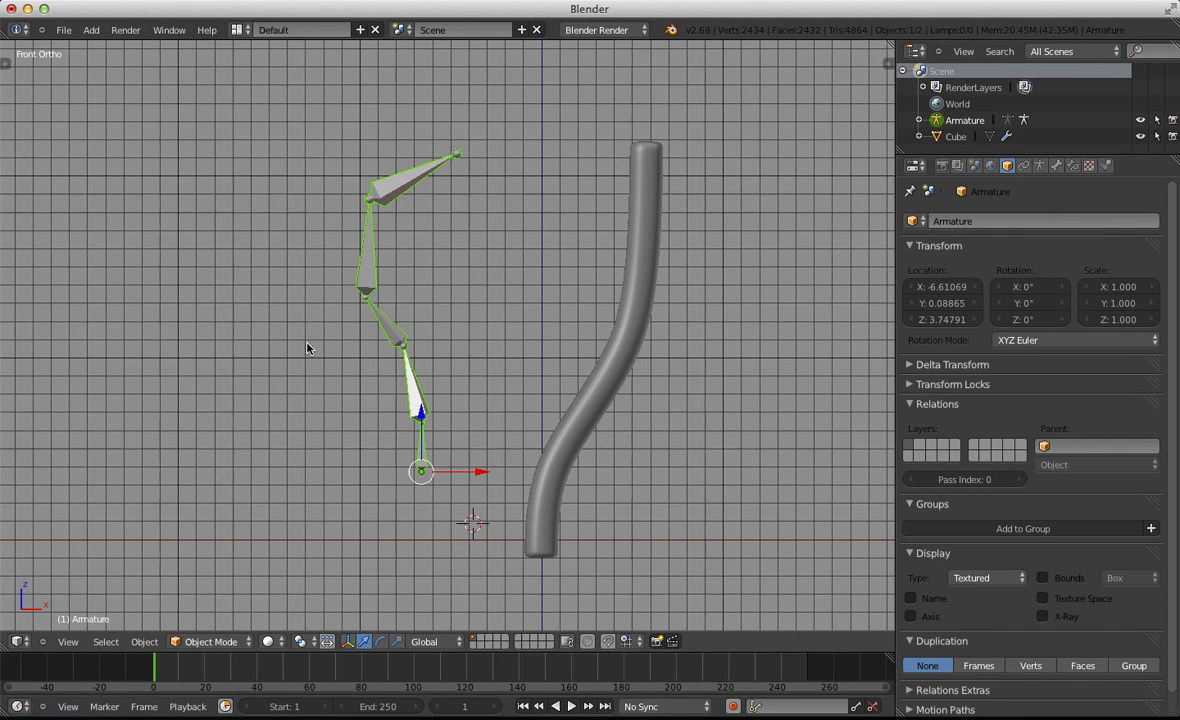
key("x")
left_click(412, 405)
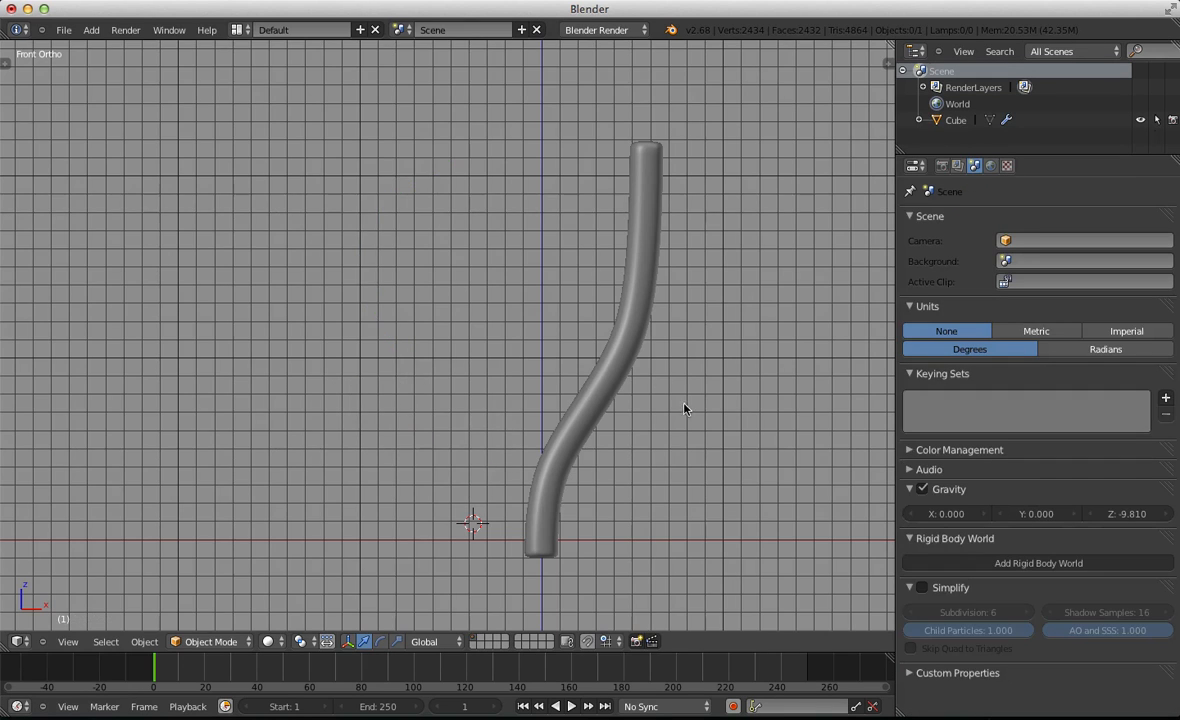
Place the 3D cursor inside the lower end of the tube, checking it from the side and front views
middle_click_drag(684, 408, 498, 340, "shift")
scroll(345, 493, "up", 3)
left_click(334, 531)
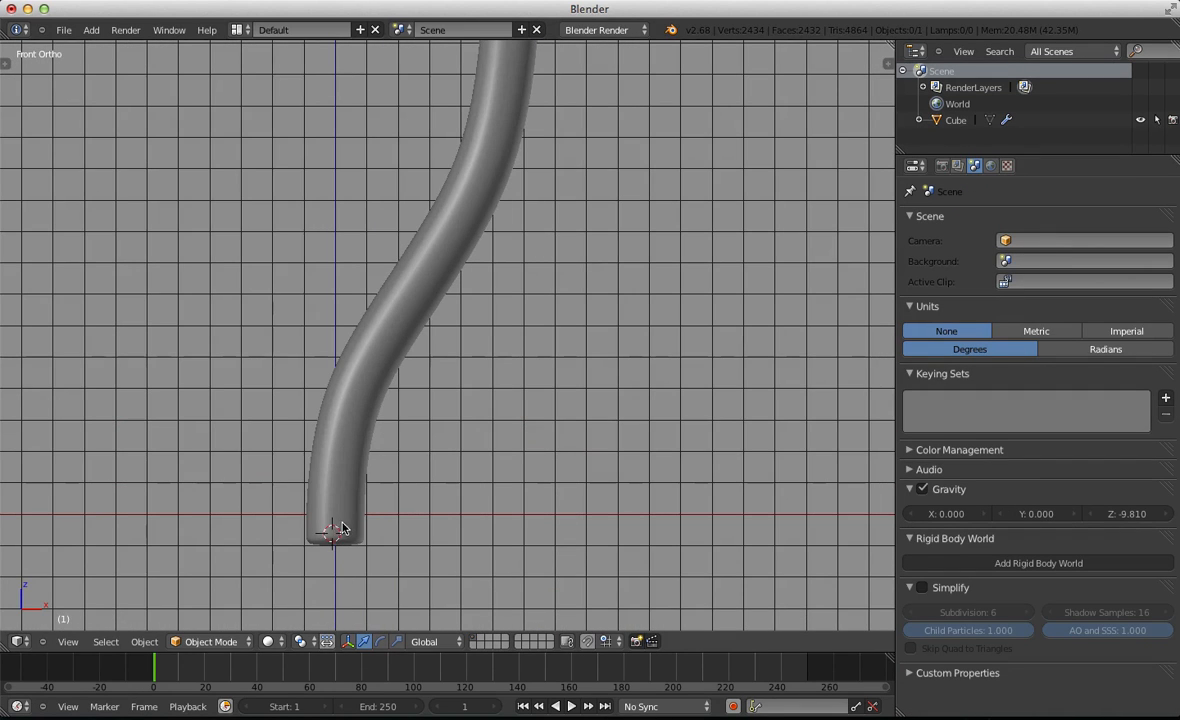
left_click(342, 524)
key("KP_3")
key("KP_1")
scroll(530, 420, "down", 2)
scroll(515, 445, "up", 3, "ctrl")
Add a single-bone armature at the 3D cursor in the tube's base
key("shift+a")
mouse_move(538, 424)
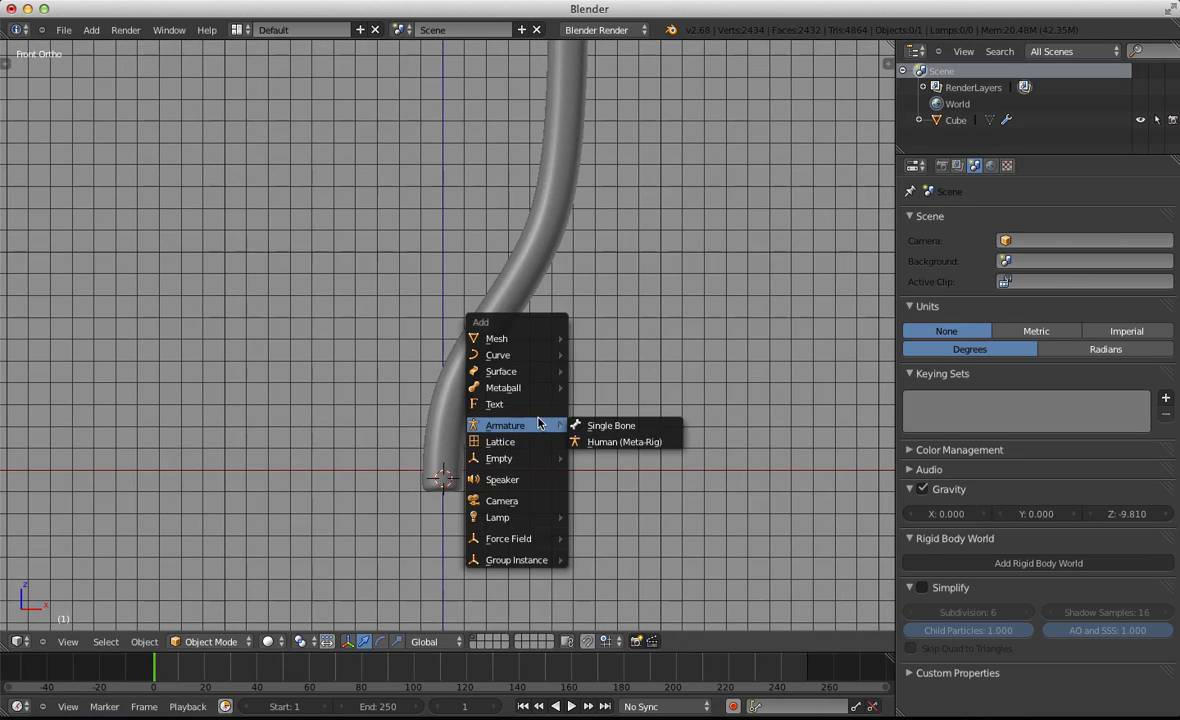
left_click(605, 425)
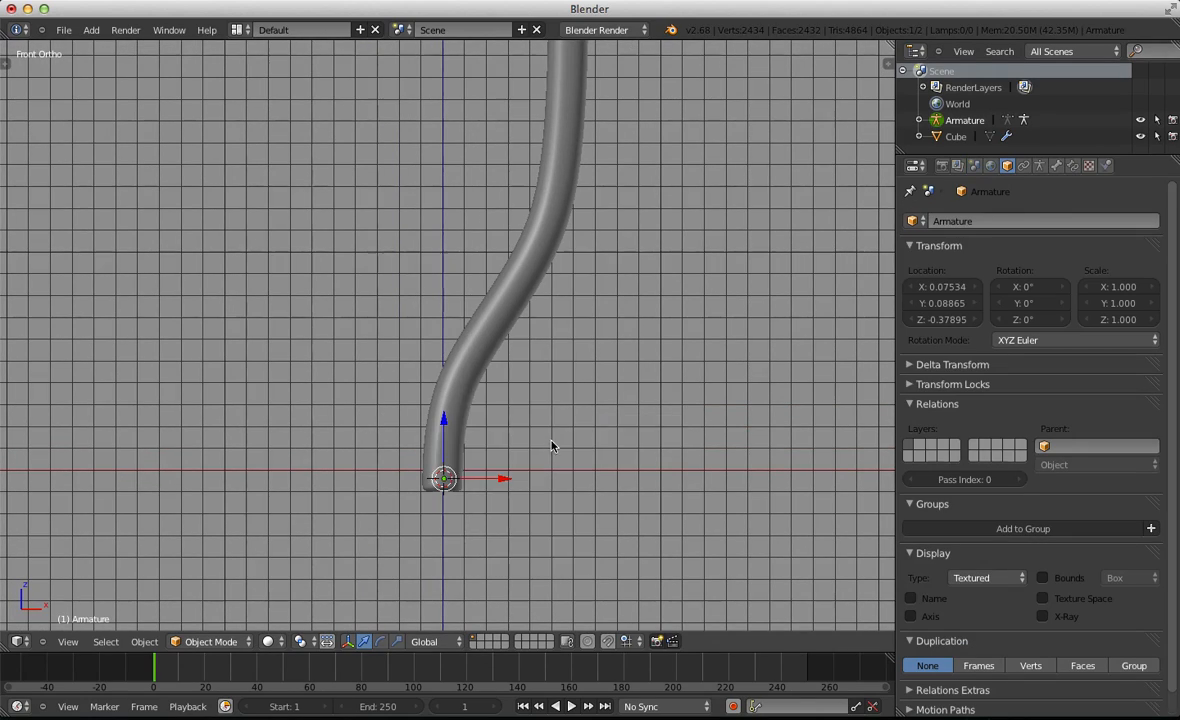
Examine the new bone's position inside the tube from an angle and in wireframe display, ending in solid front view
middle_click_drag(551, 446, 567, 492)
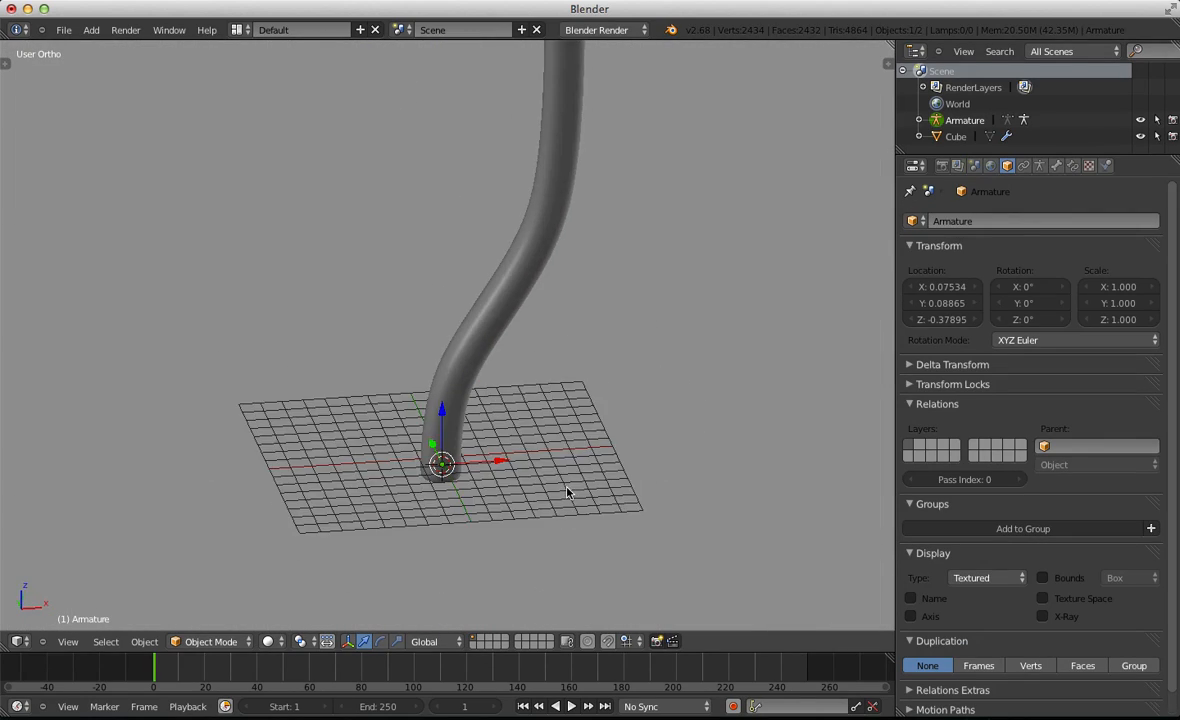
key("KP_1")
key("z")
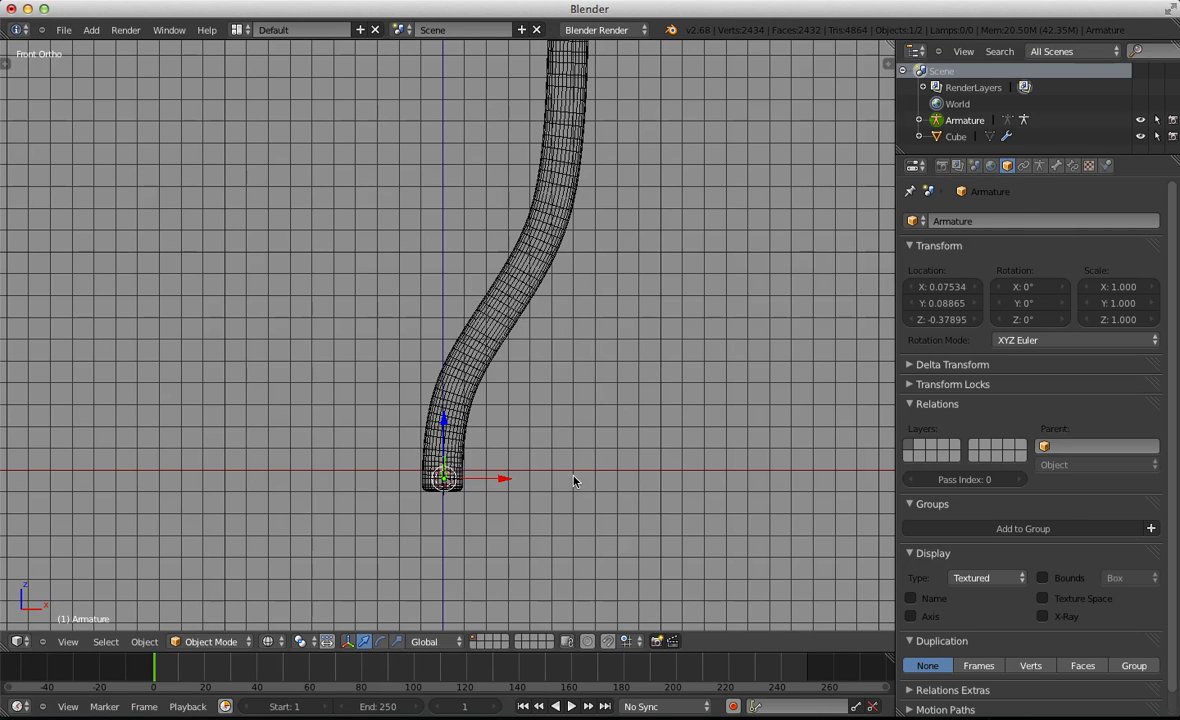
scroll(550, 450, "up", 2)
key("z")
scroll(555, 468, "down", 1)
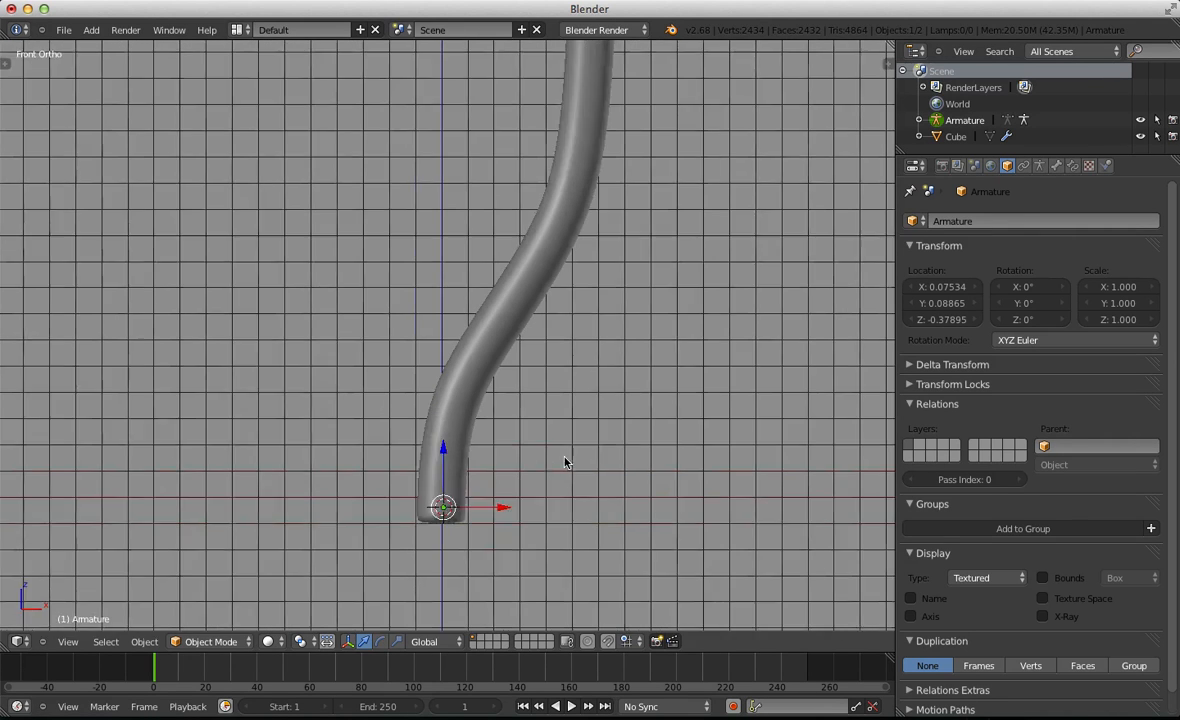
scroll(564, 462, "down", 1)
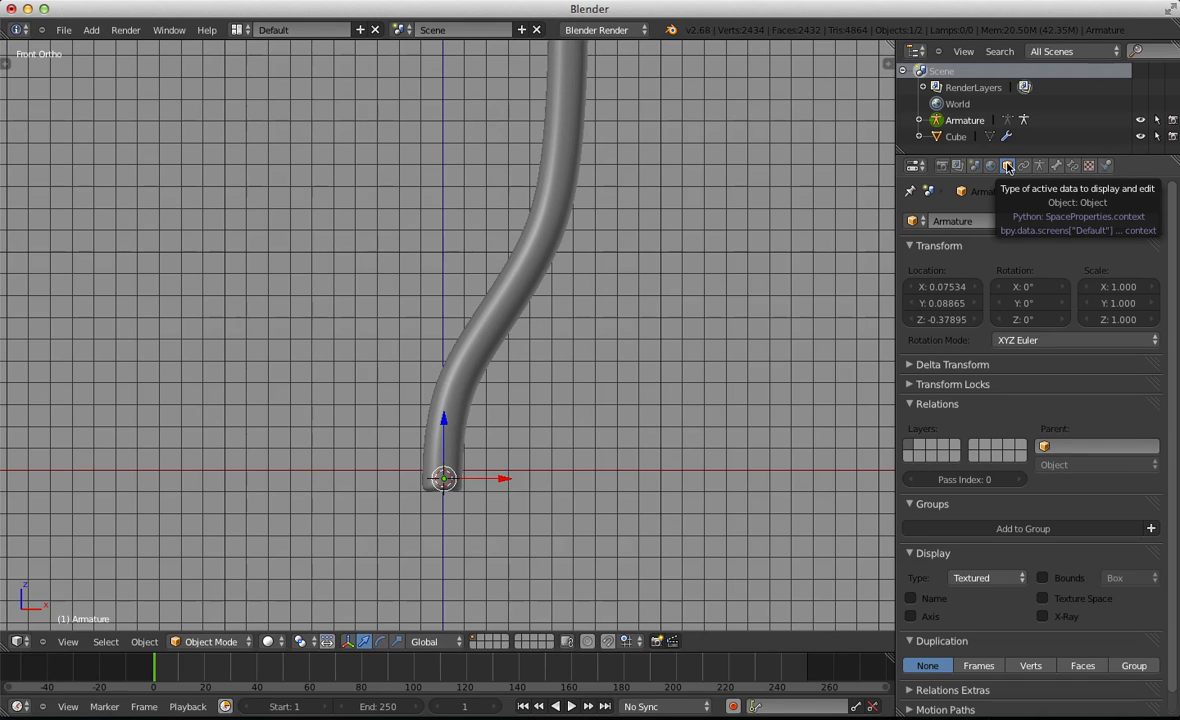
Enable X-Ray display for the armature and view the bone through the tube from several angles
left_click(1043, 617)
middle_click_drag(548, 466, 342, 479)
scroll(485, 543, "up", 3)
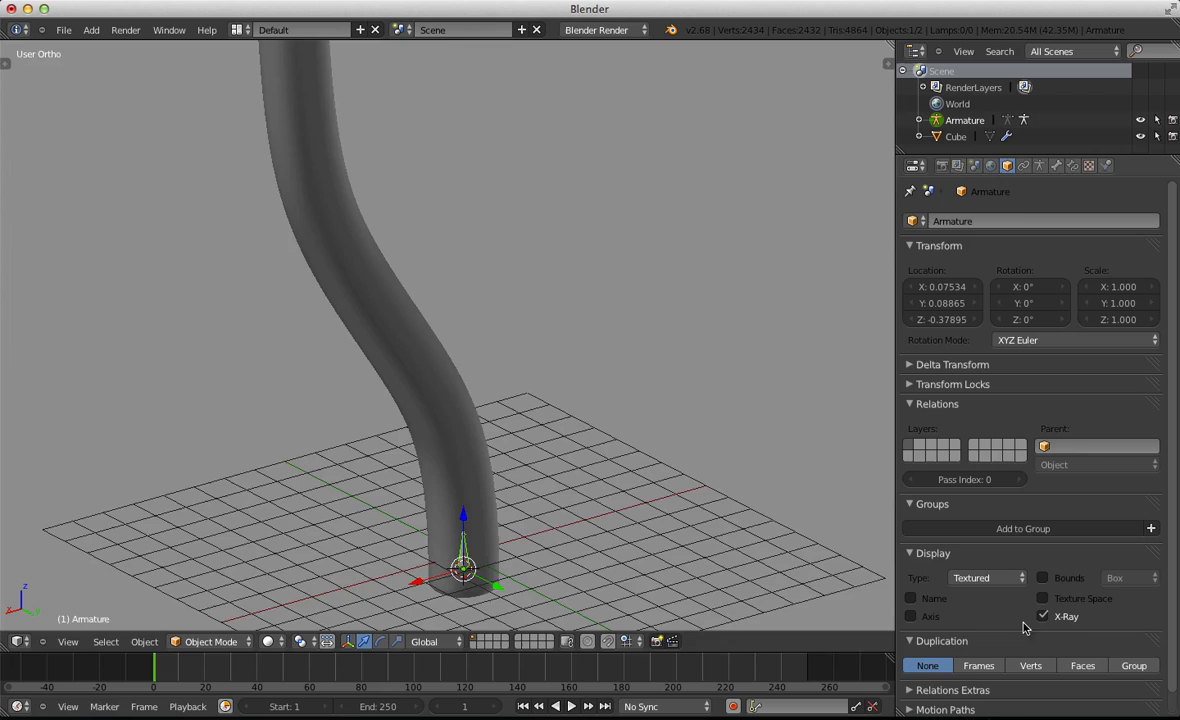
middle_click_drag(396, 444, 662, 464)
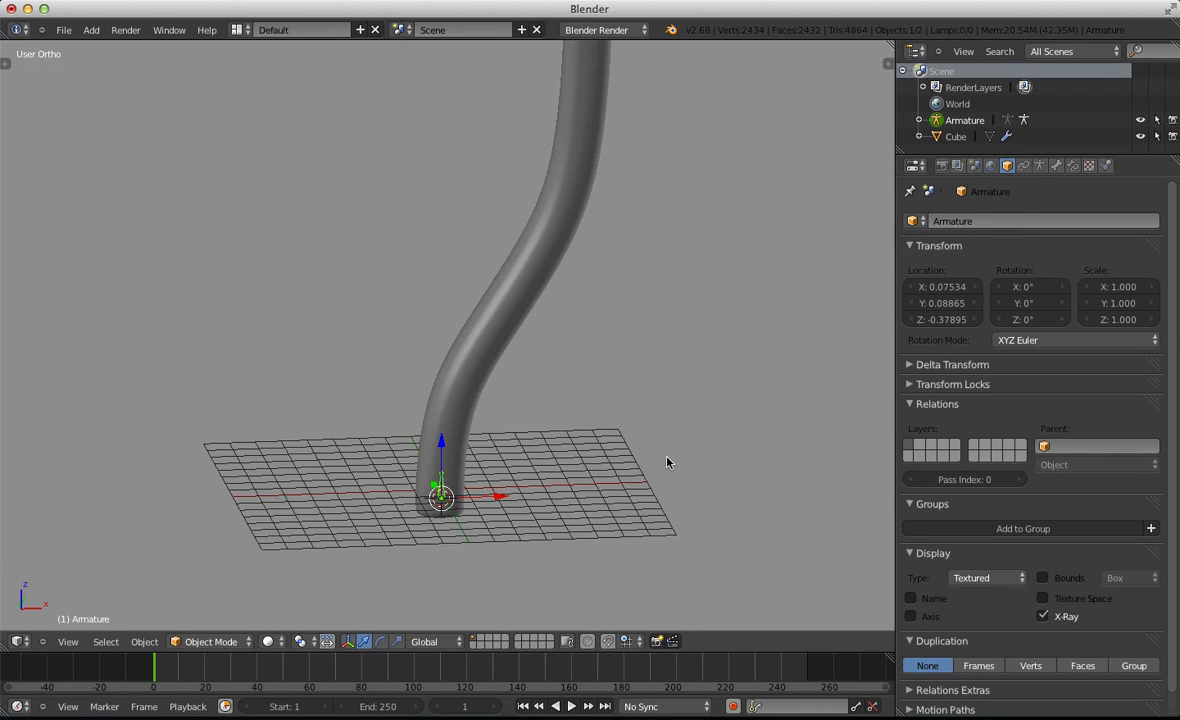
In Edit Mode, move the bone's tip upward along the tube's centre so that the bone fills its lowest section
key("KP_1")
key("Tab")
scroll(455, 477, "up", 3)
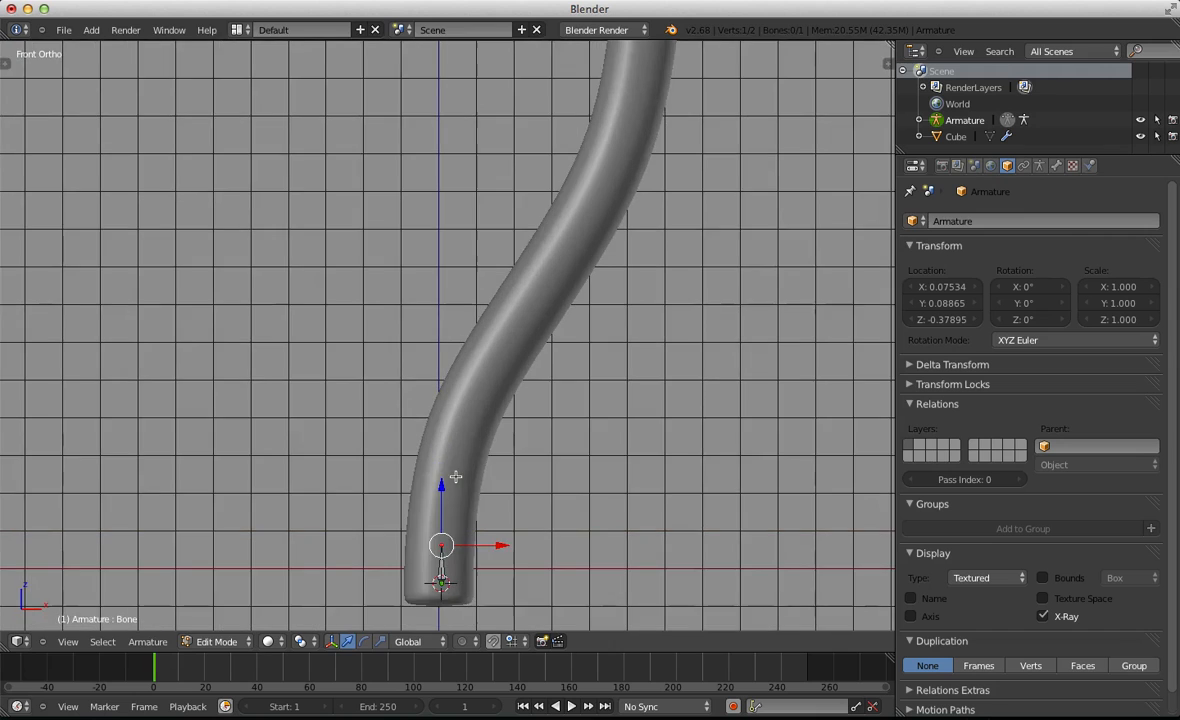
scroll(455, 477, "down", 1)
key("g")
left_click(471, 471)
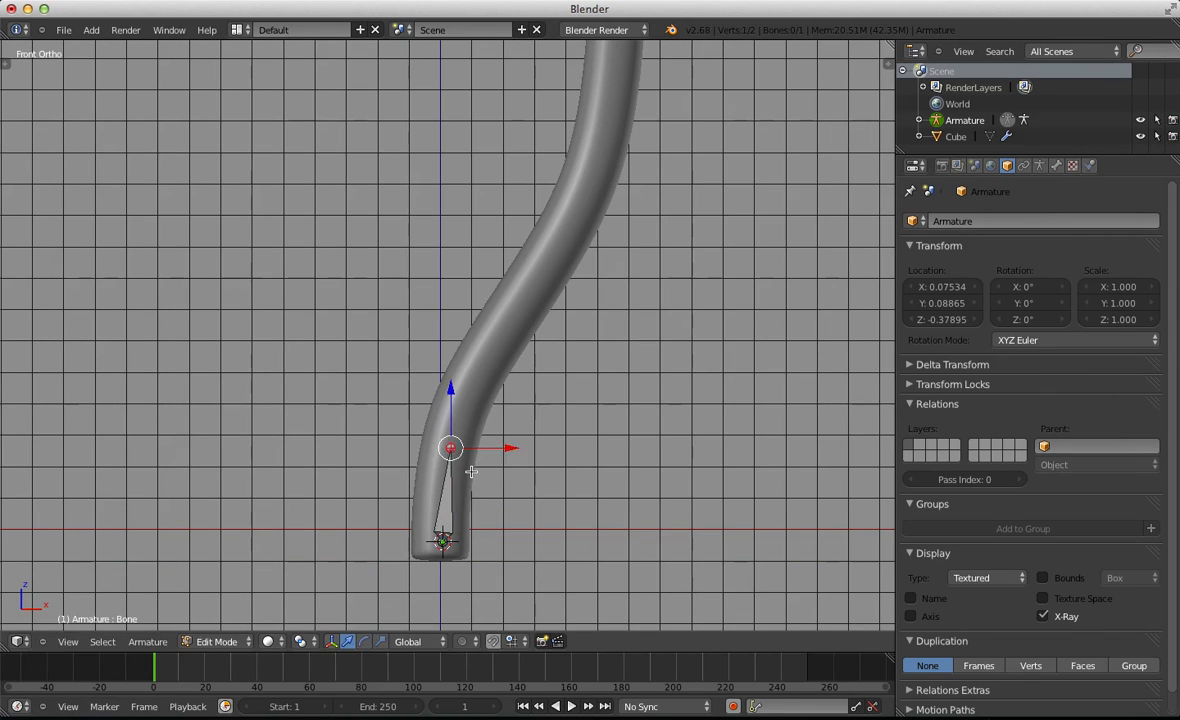
key("g")
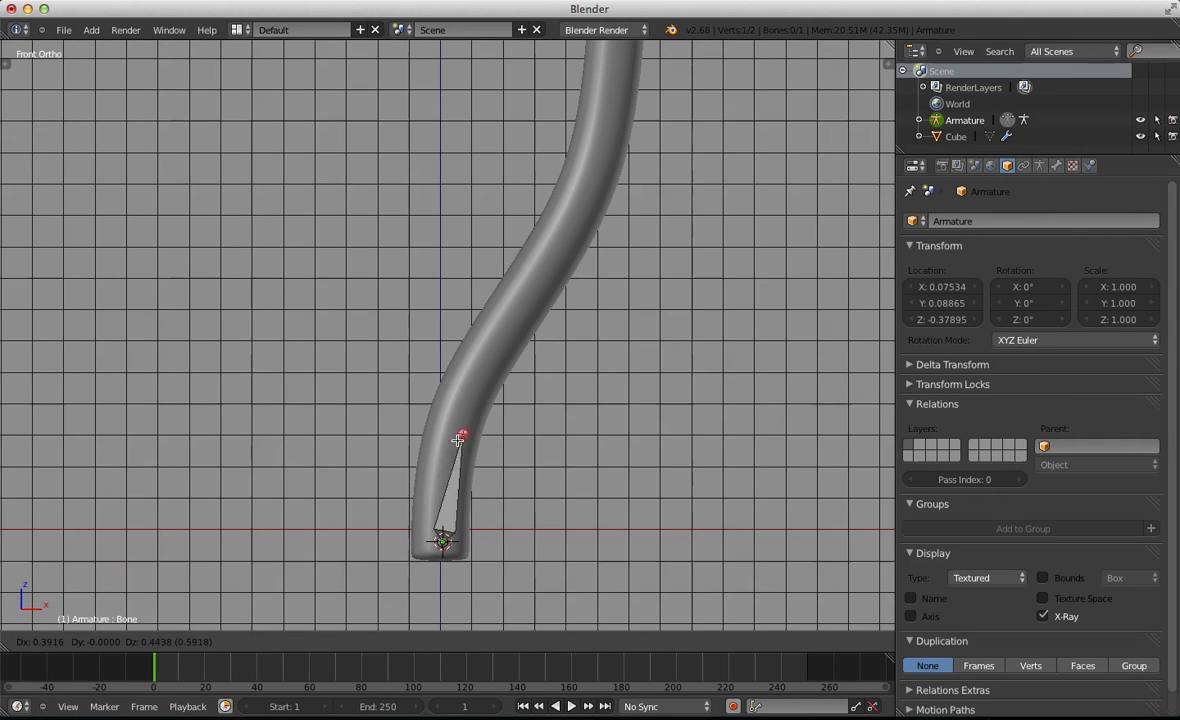
left_click(447, 438)
scroll(458, 398, "down", 2)
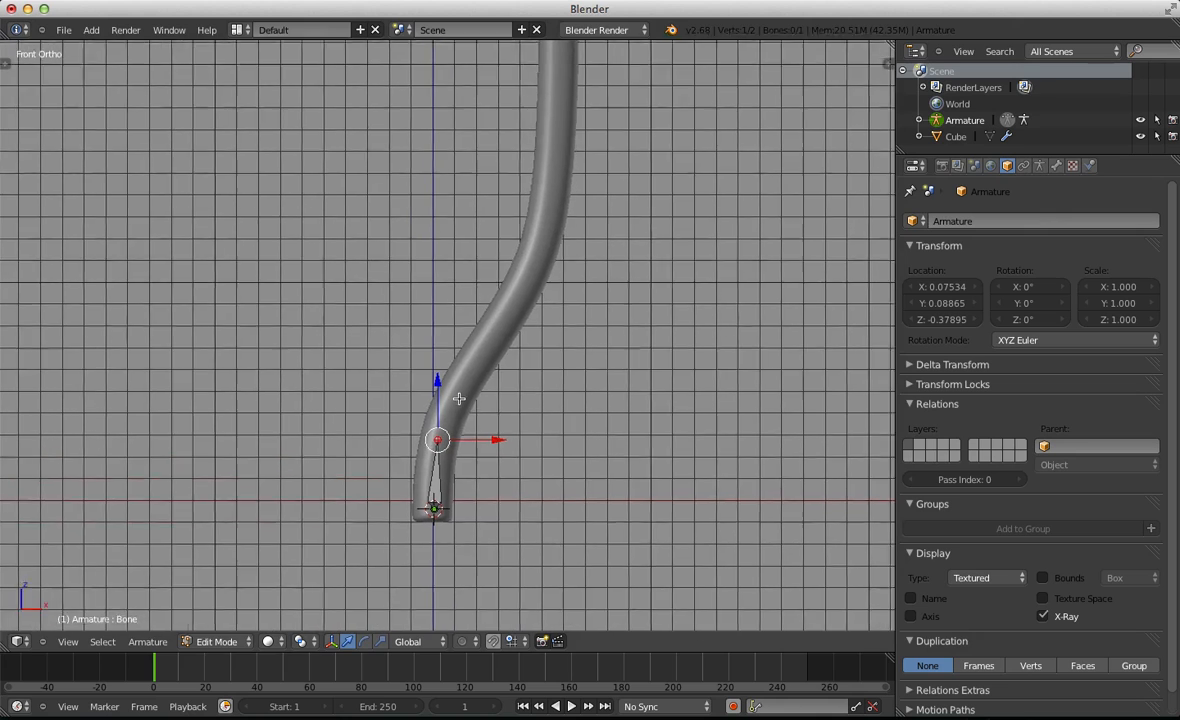
Extrude five more bones end to end from the first bone's tip, following the tube's curve up to its top end
middle_click_drag(458, 398, 450, 428, "shift")
key("e")
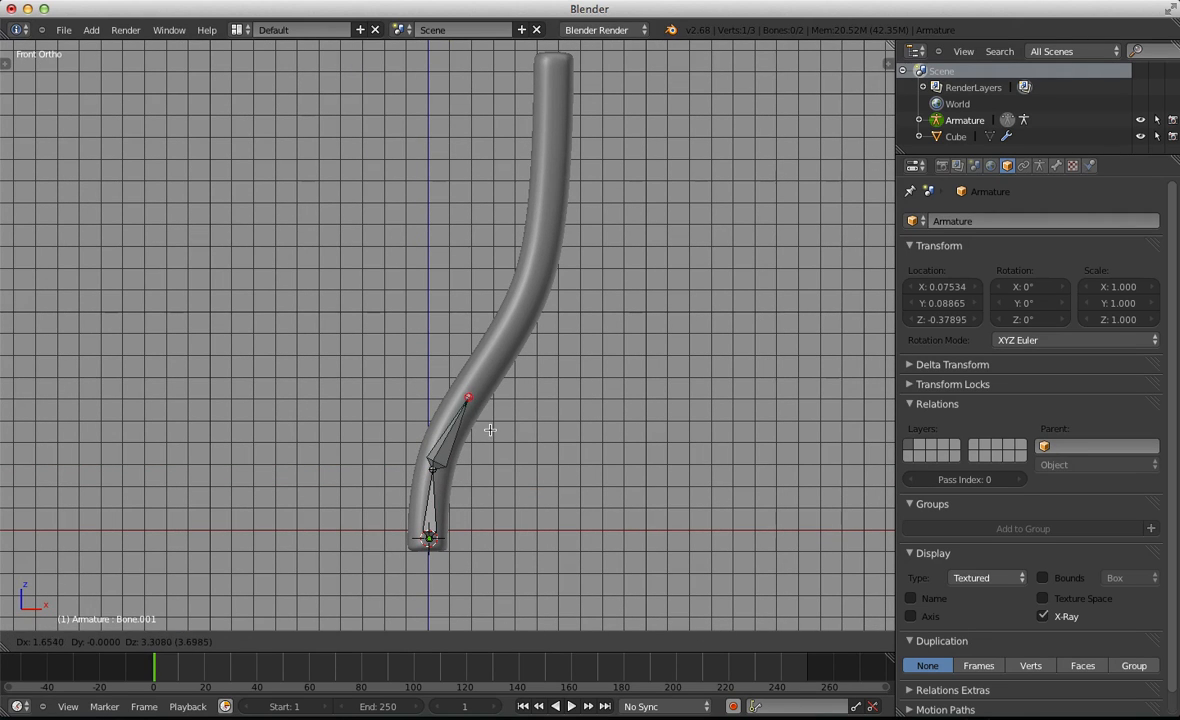
left_click(490, 430)
key("e")
left_click(540, 352)
key("e")
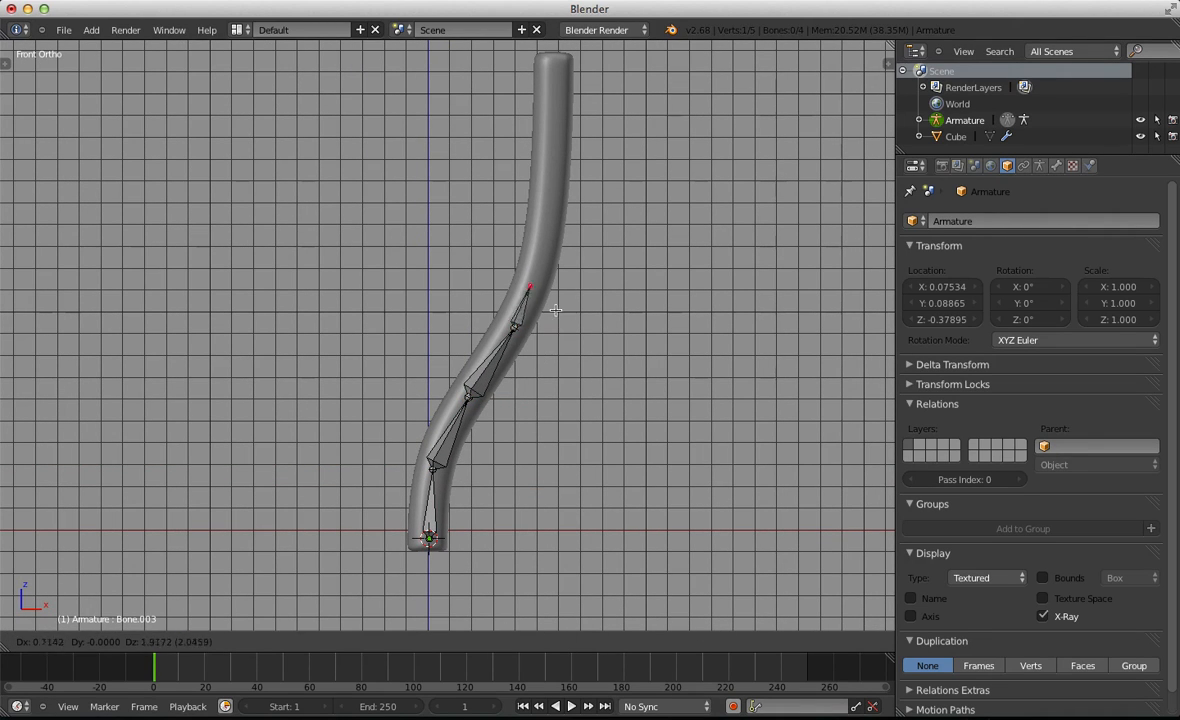
left_click(547, 280)
key("e")
left_click(577, 189)
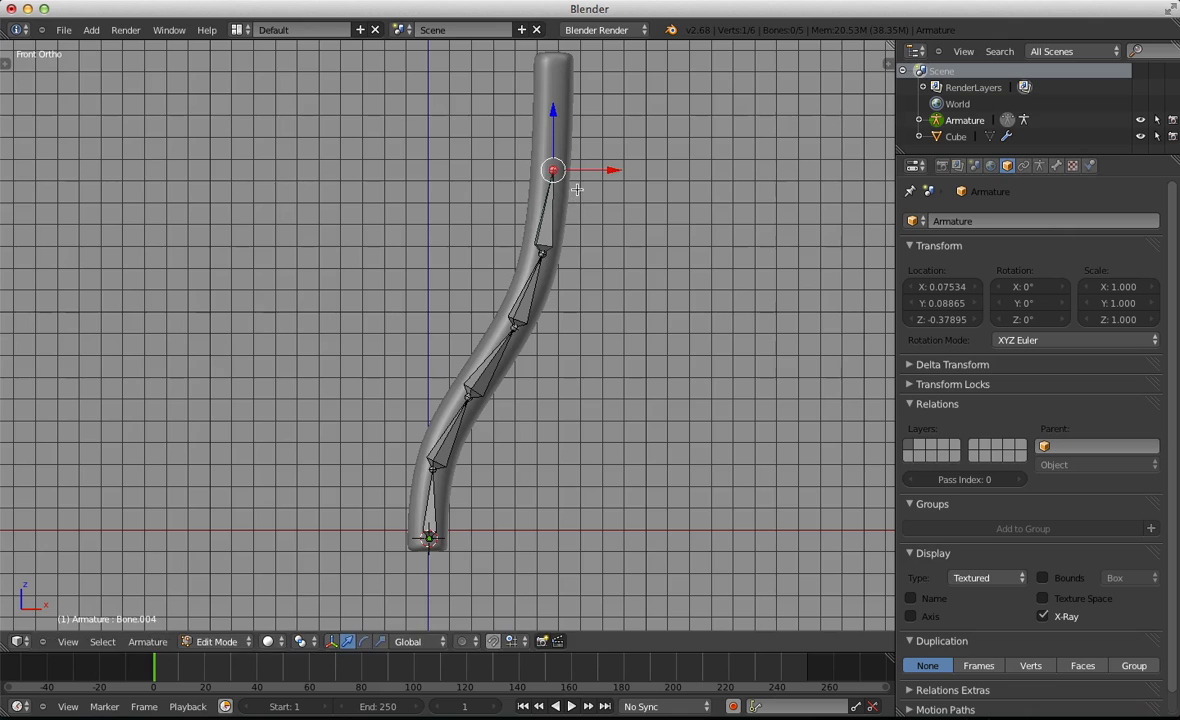
middle_click_drag(577, 189, 552, 309, "shift")
key("e")
left_click(556, 186)
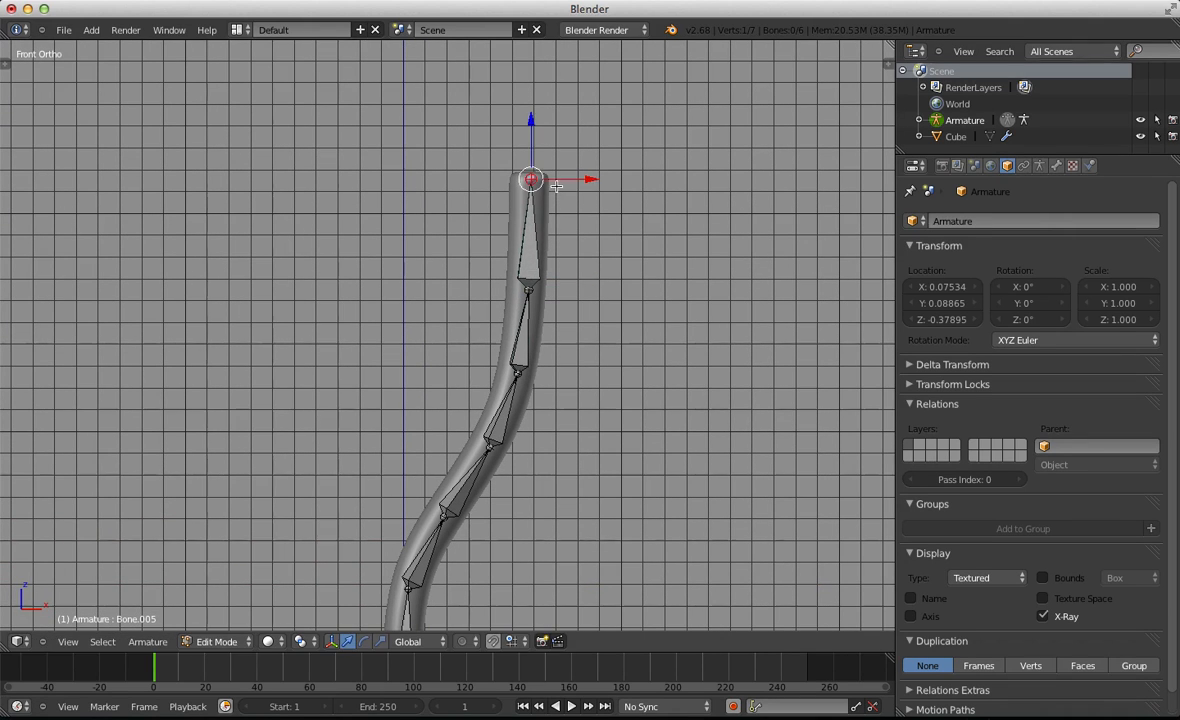
Move the joint below the topmost bone slightly upward along the tube's centre
key("a")
right_click(515, 299)
key("g")
left_click(514, 290)
key("a")
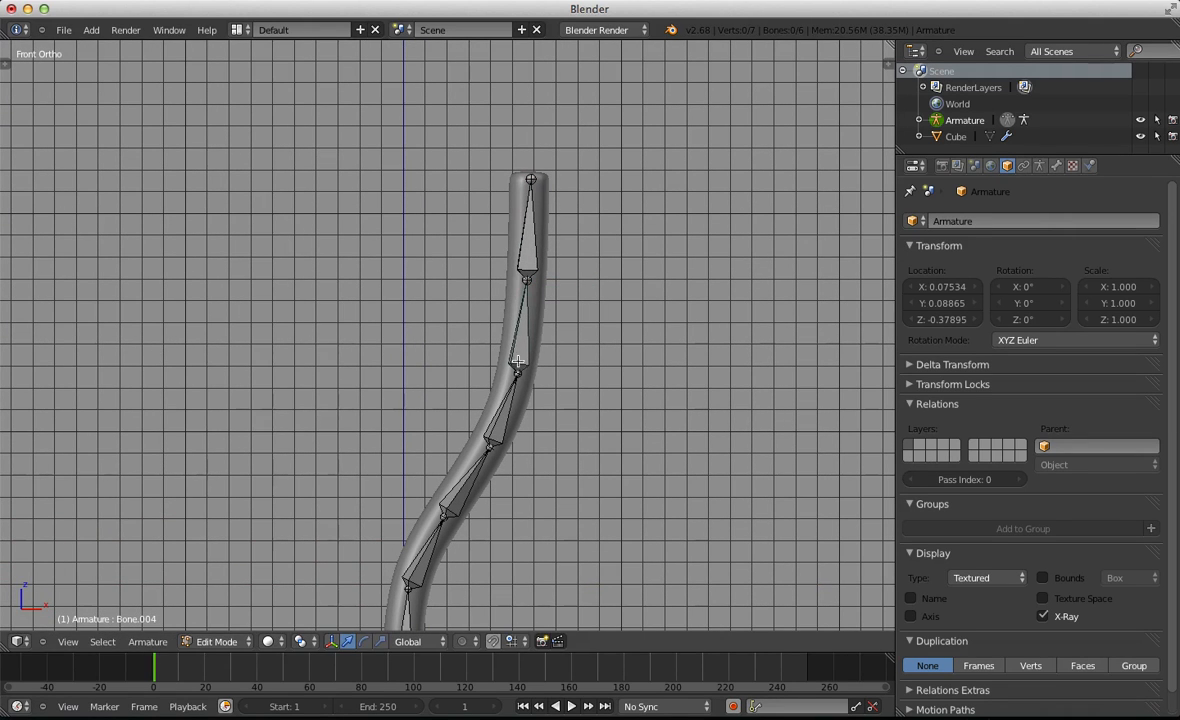
right_click(517, 362)
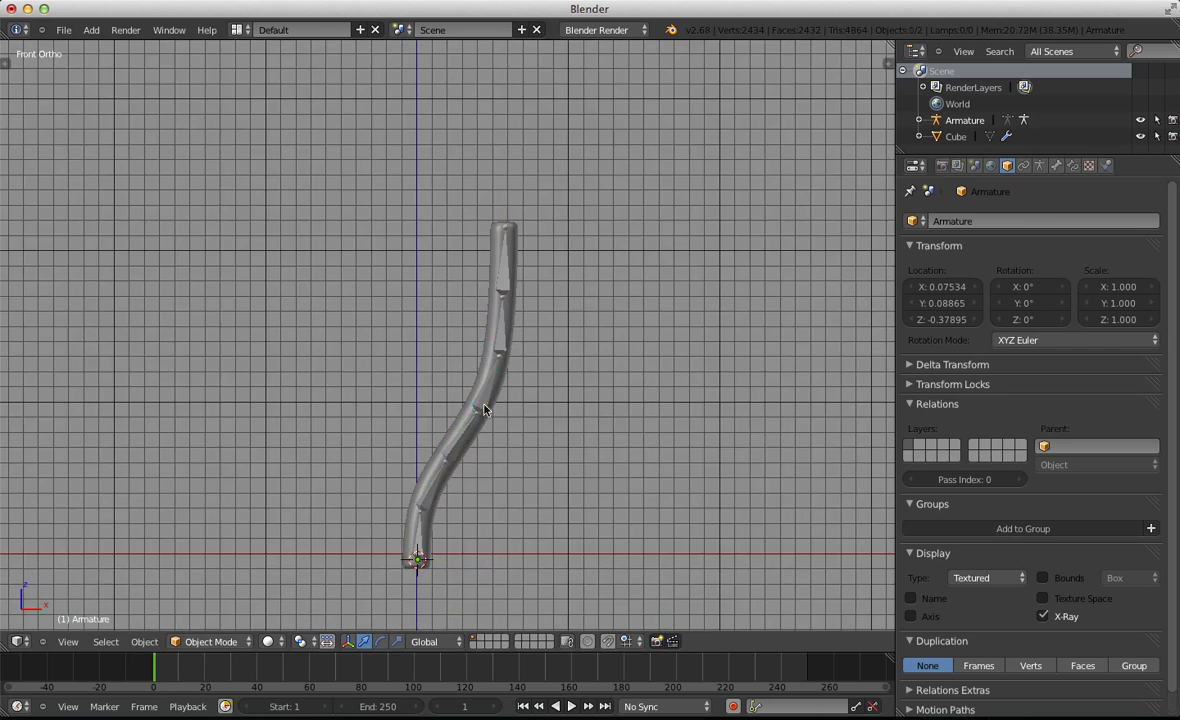
Leave Edit Mode, select the armature and switch it to Pose Mode in front view
middle_click_drag(484, 410, 440, 482)
right_click(434, 482)
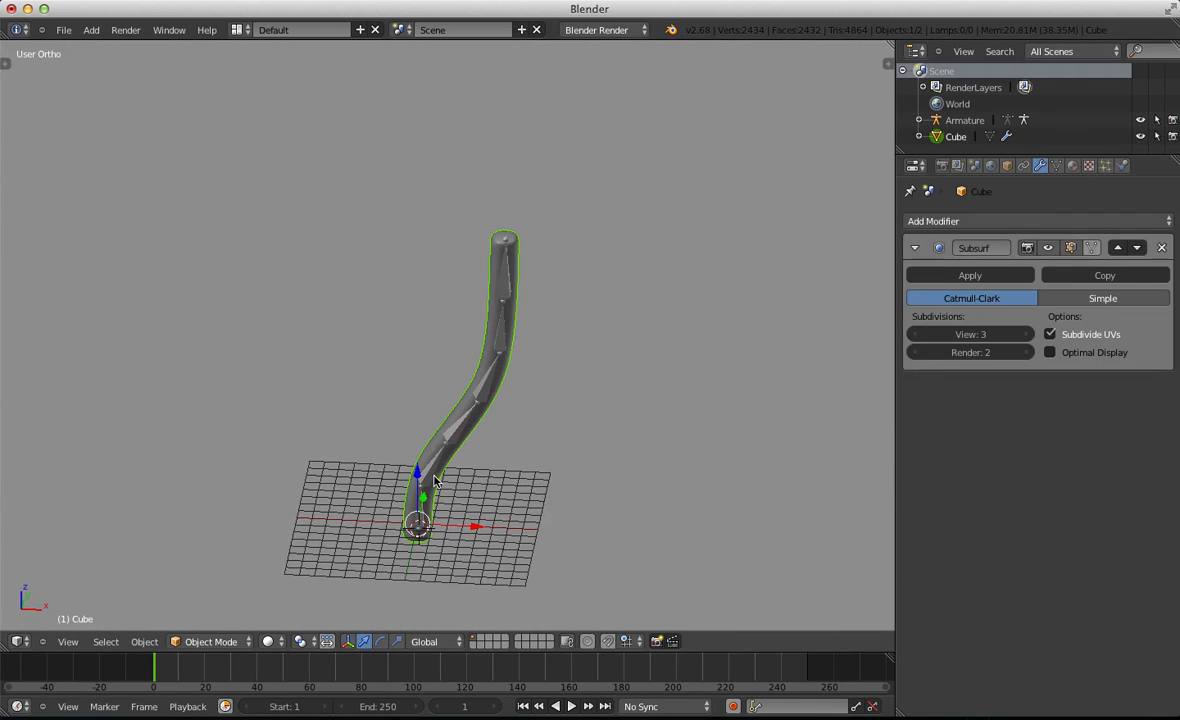
right_click(434, 482)
left_click(205, 641)
left_click(205, 597)
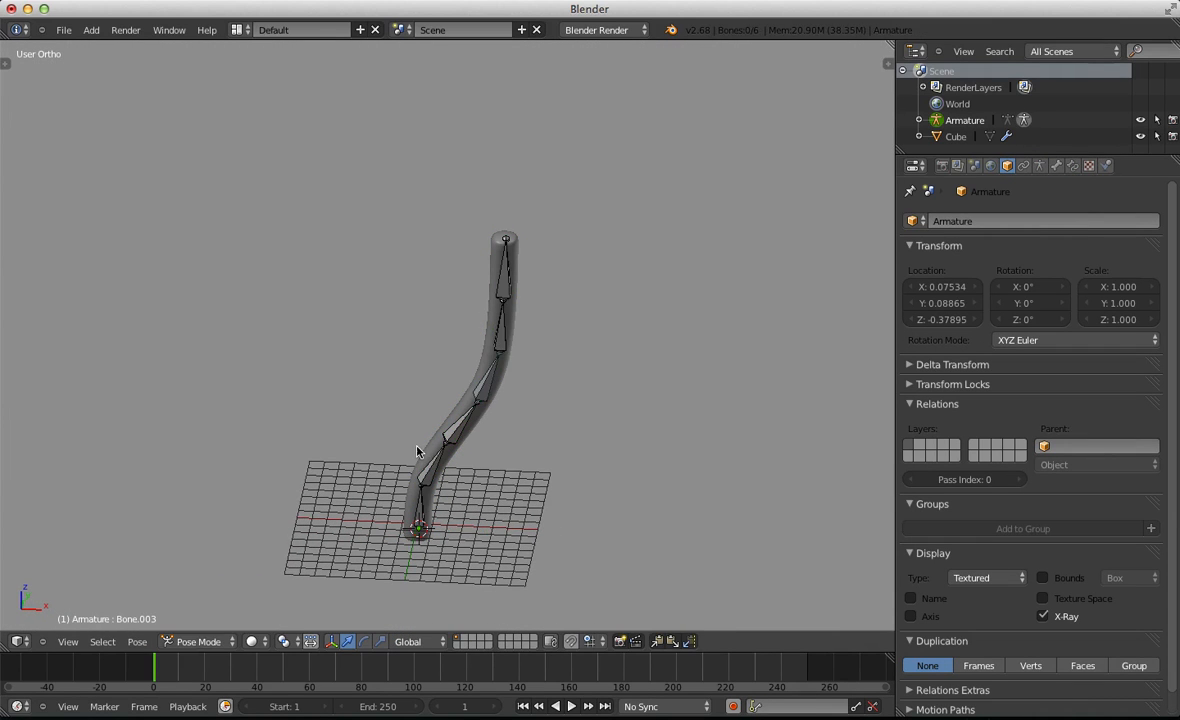
key("KP_3")
key("KP_1")
Curl the bone chain out of the tube by rotating successive bones from the second one upward
scroll(438, 509, "up", 3)
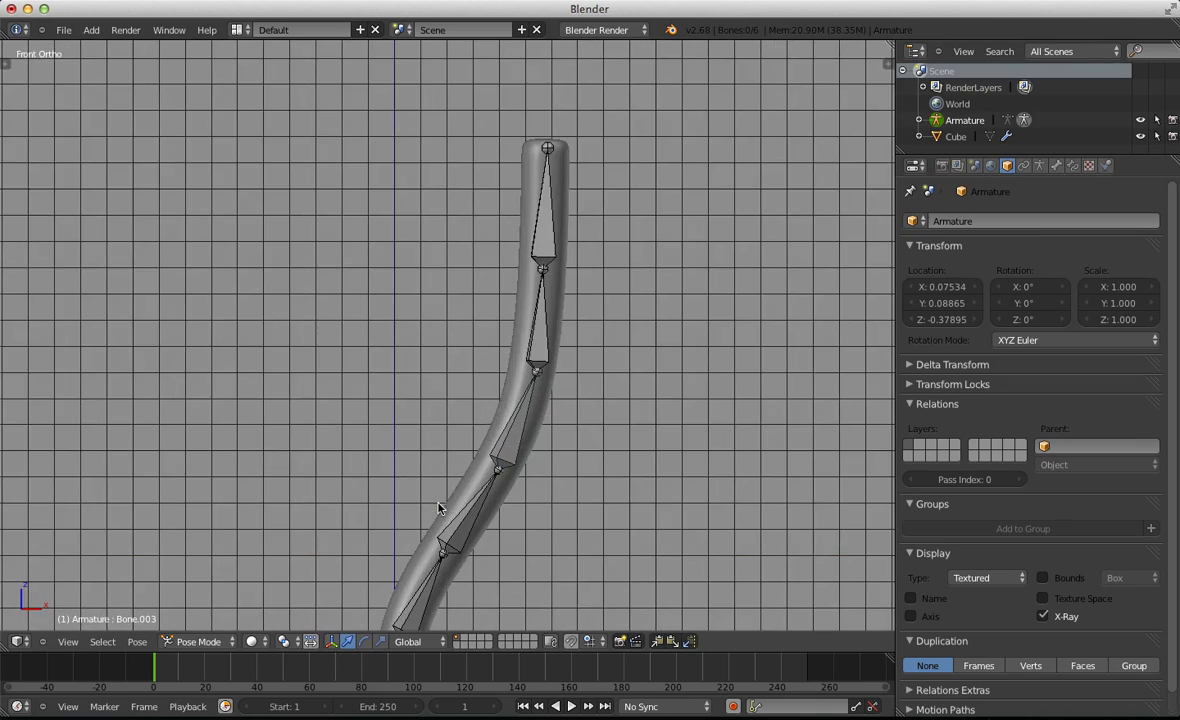
scroll(438, 500, "down", 3)
scroll(437, 420, "up", 1)
right_click(458, 420)
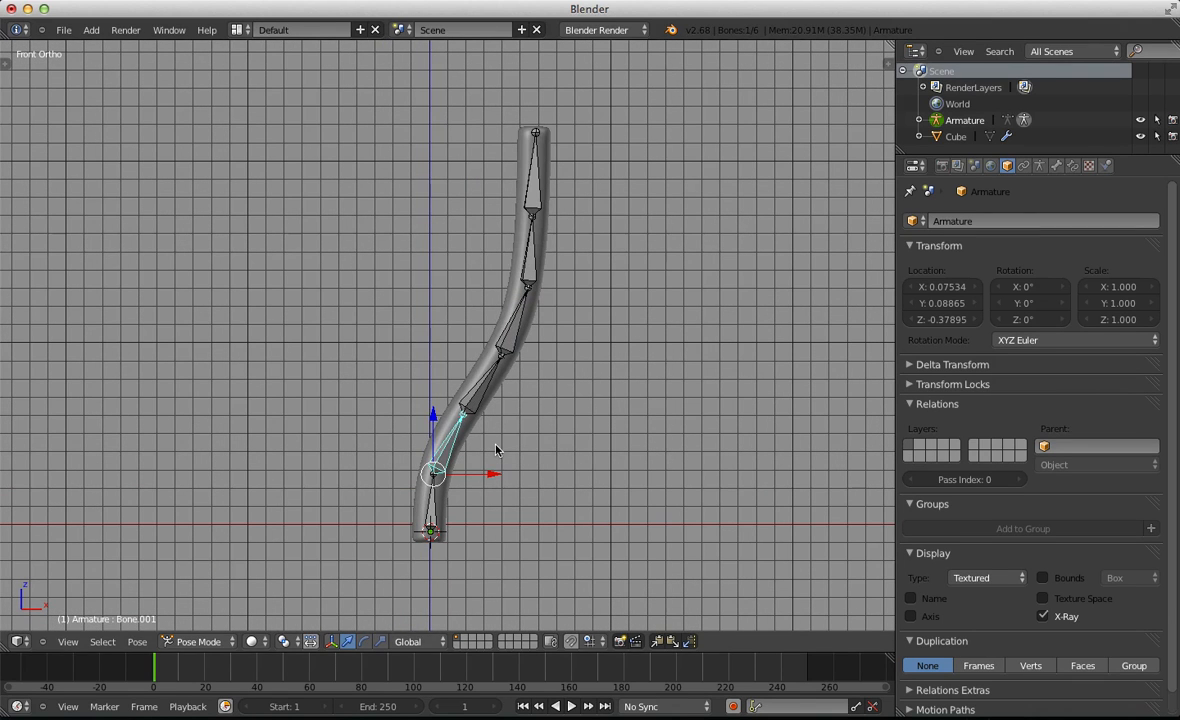
right_click_drag(495, 450, 535, 540)
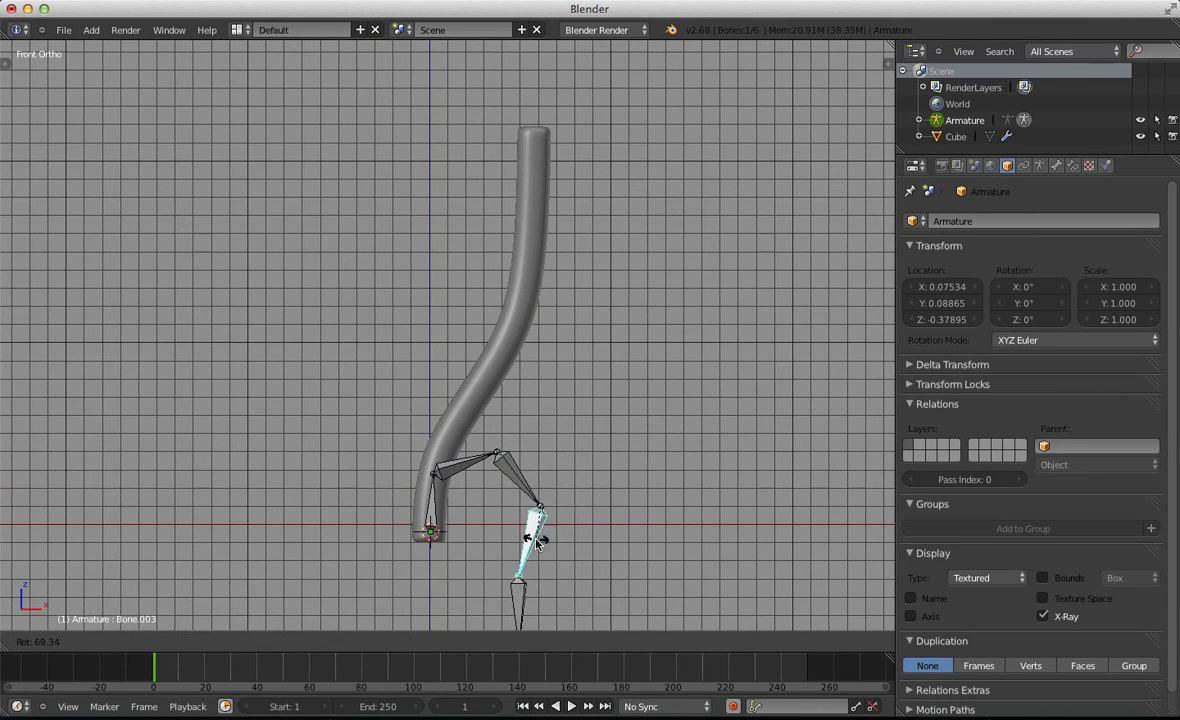
left_click(536, 541)
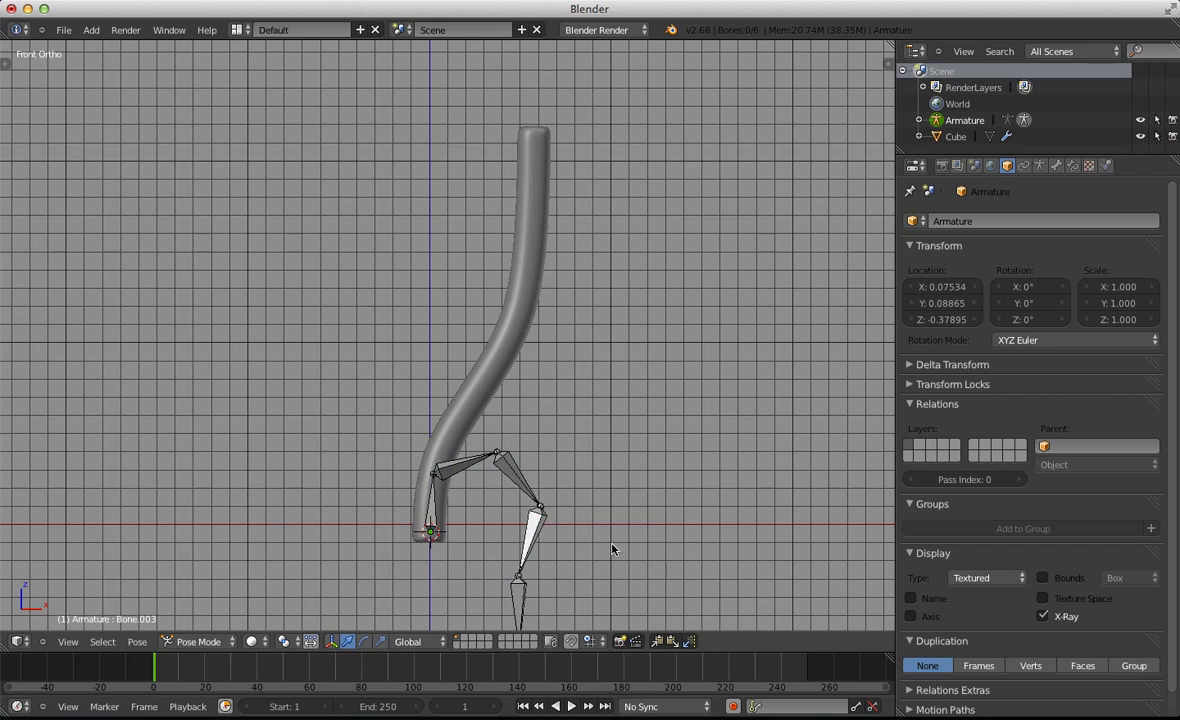
Undo the test rotations of the bone chain
key("ctrl+z")
key("ctrl+z")
key("ctrl+z")
key("ctrl+z")
key("ctrl+z")
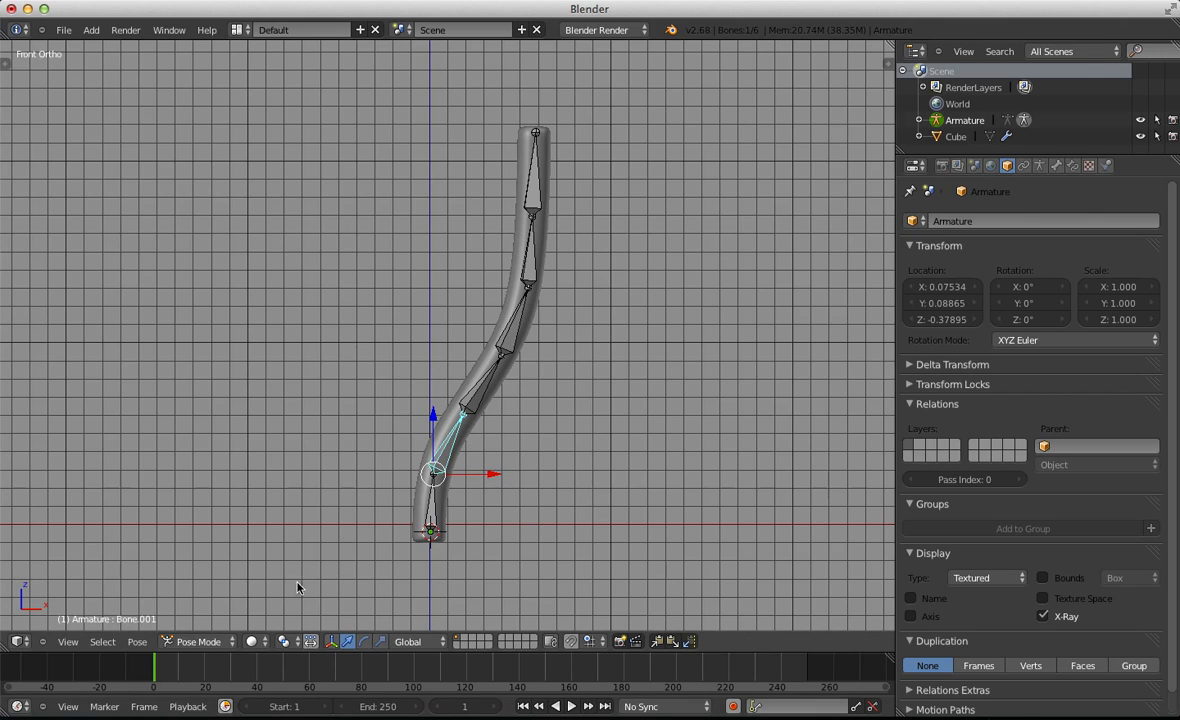
Return the armature to Edit Mode and select all of its bones
scroll(591, 443, "up", 2)
middle_click_drag(504, 468, 506, 391, "shift")
scroll(466, 484, "up", 3)
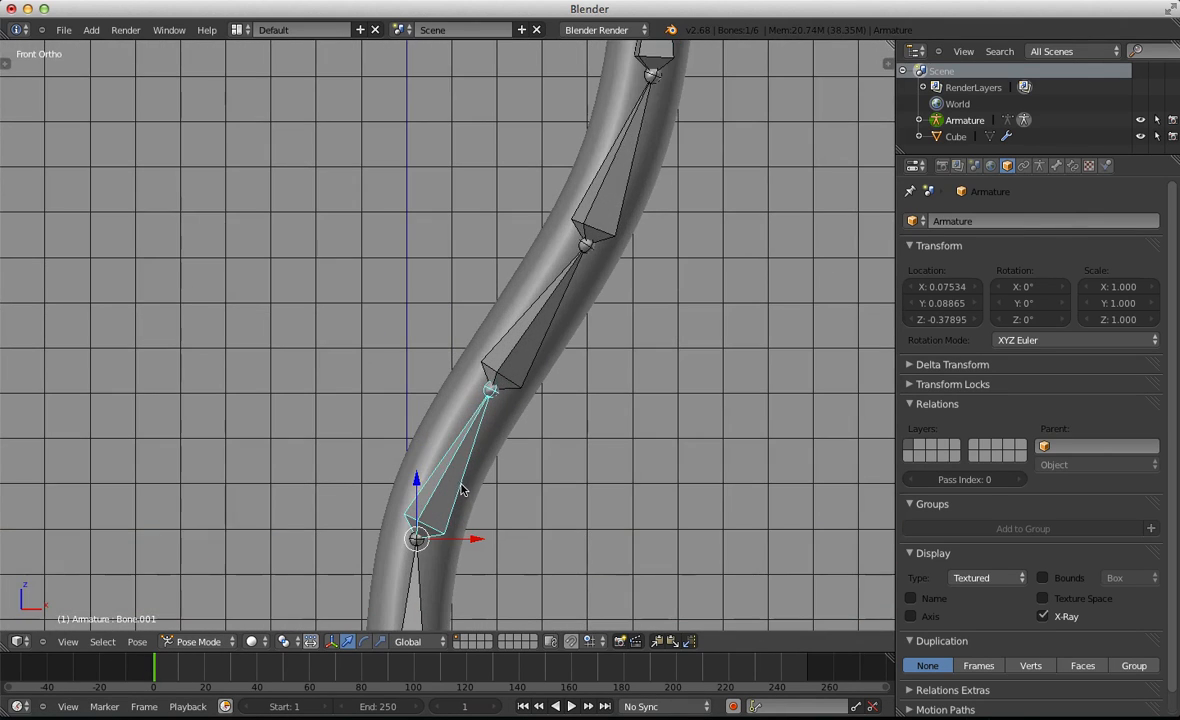
scroll(562, 149, "down", 2)
scroll(566, 200, "down", 3)
key("Tab")
scroll(569, 231, "up", 2)
key("a")
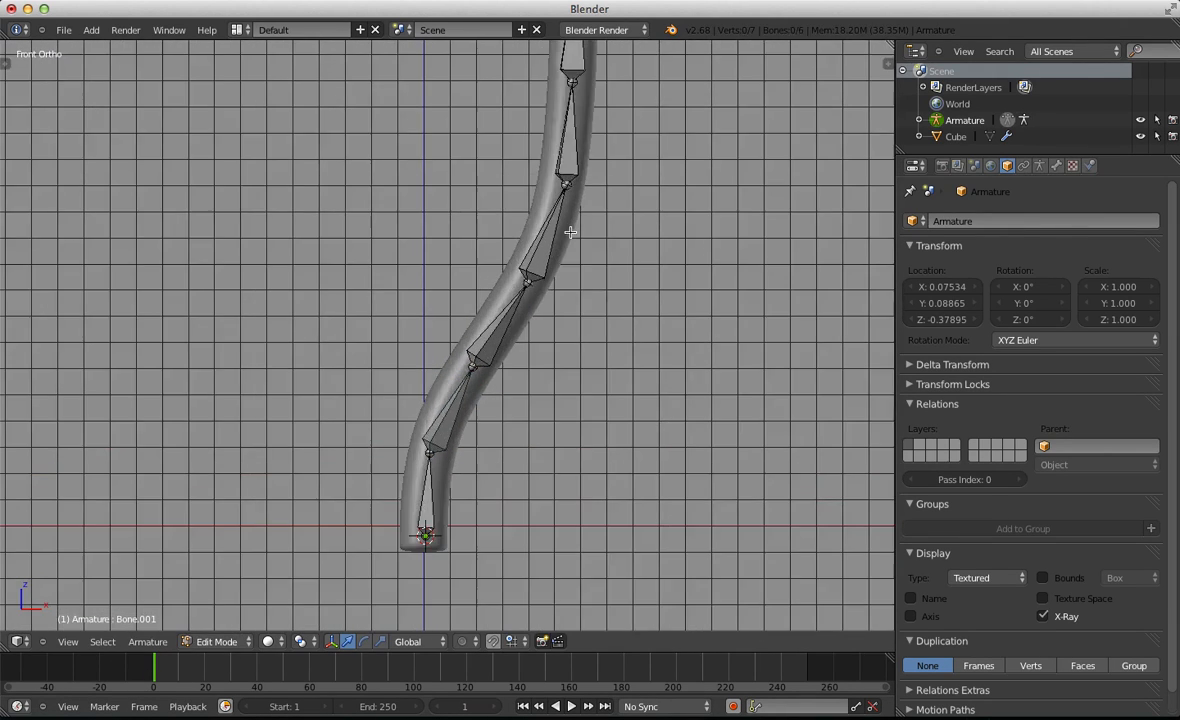
key("a")
Examine the bone chain's alignment inside the tube from an angle, from the right side and from the front
scroll(572, 229, "down", 3)
middle_click_drag(571, 228, 603, 435)
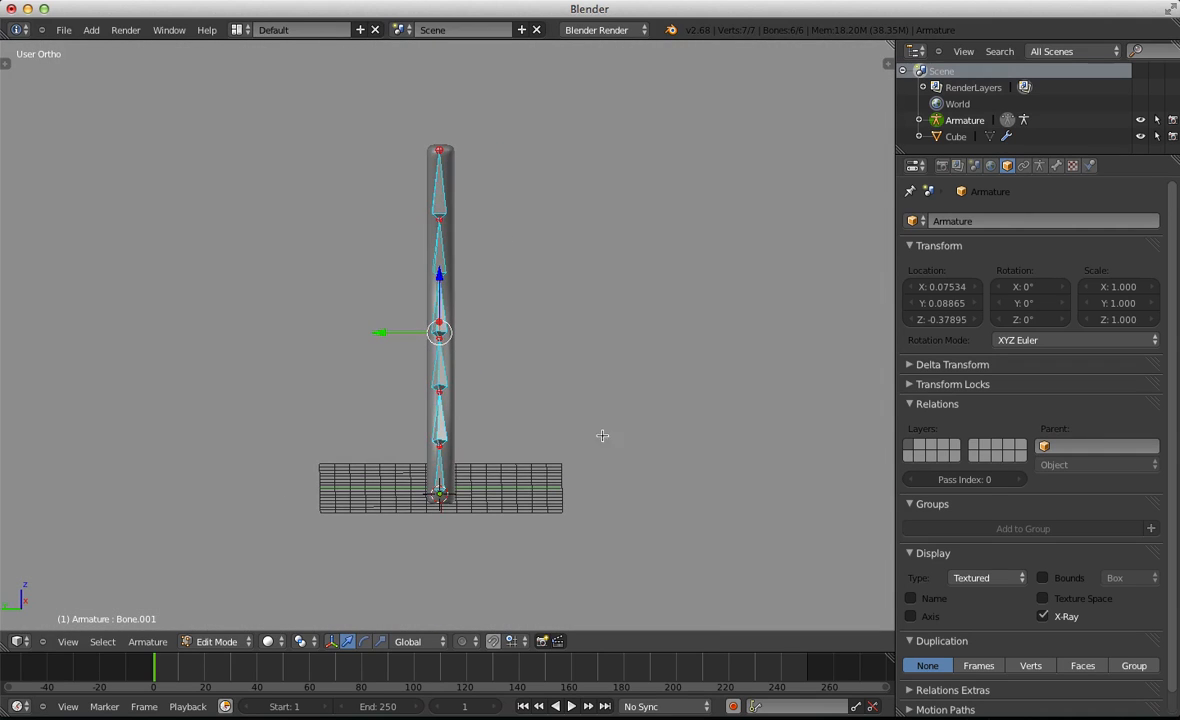
middle_click_drag(486, 180, 485, 385)
key("KP_3")
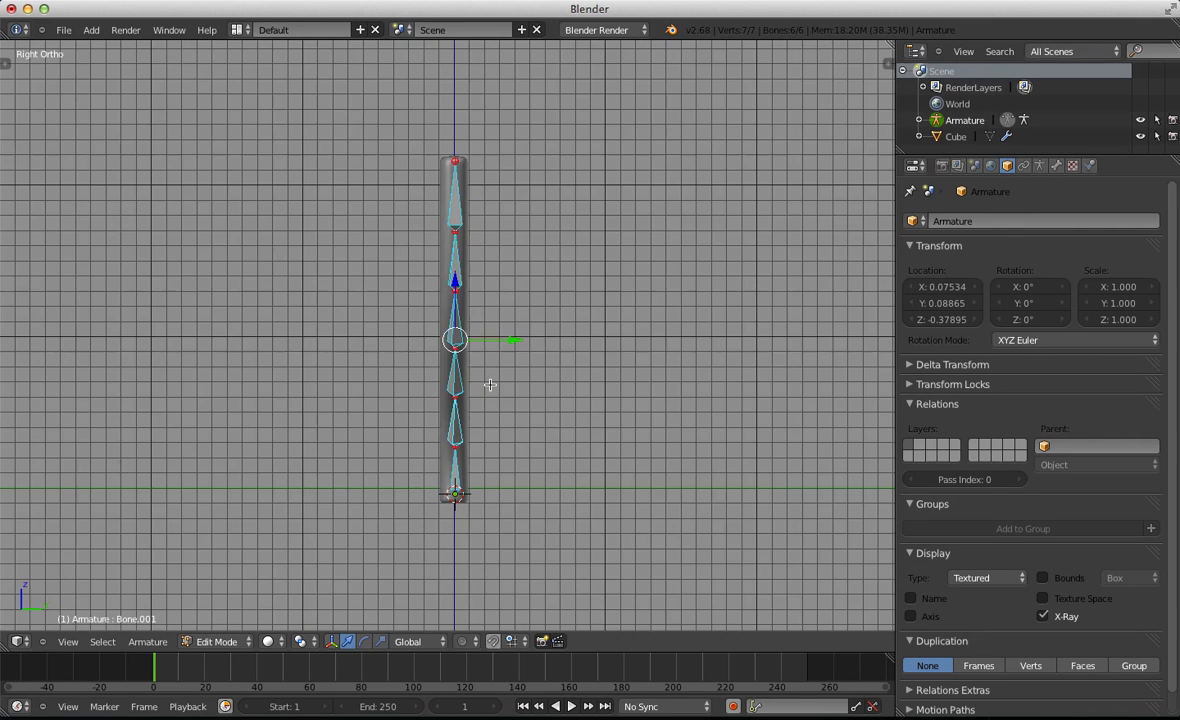
key("KP_1")
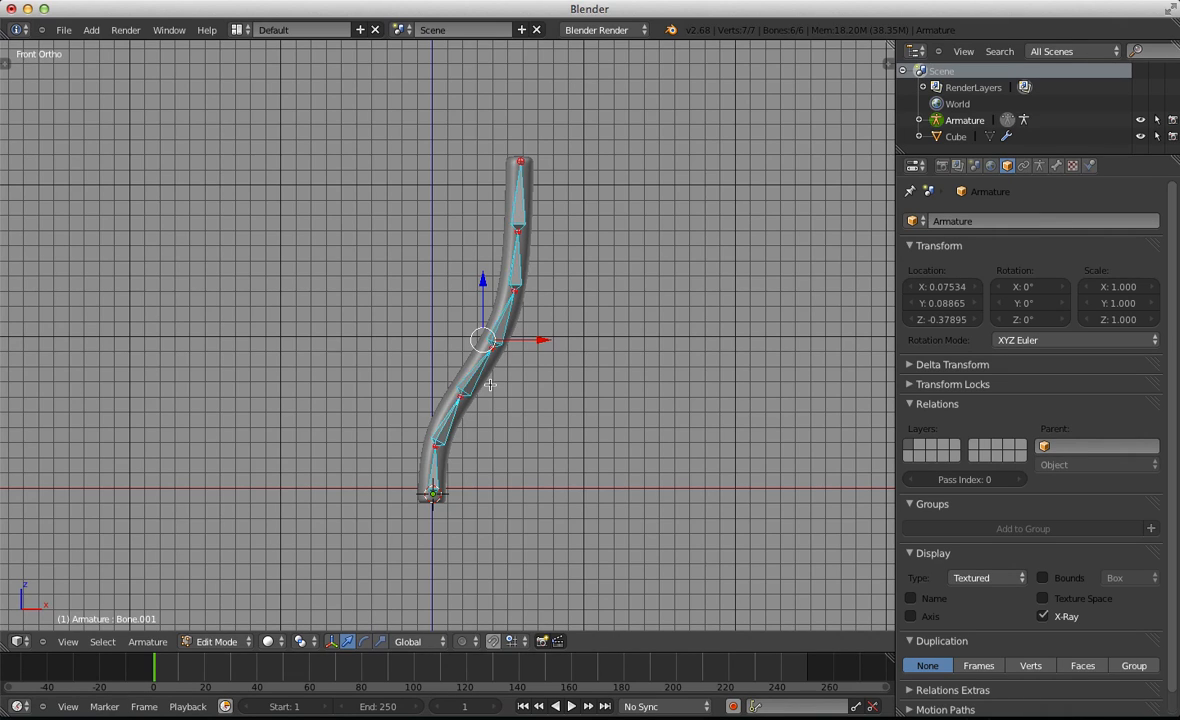
scroll(460, 355, "up", 3)
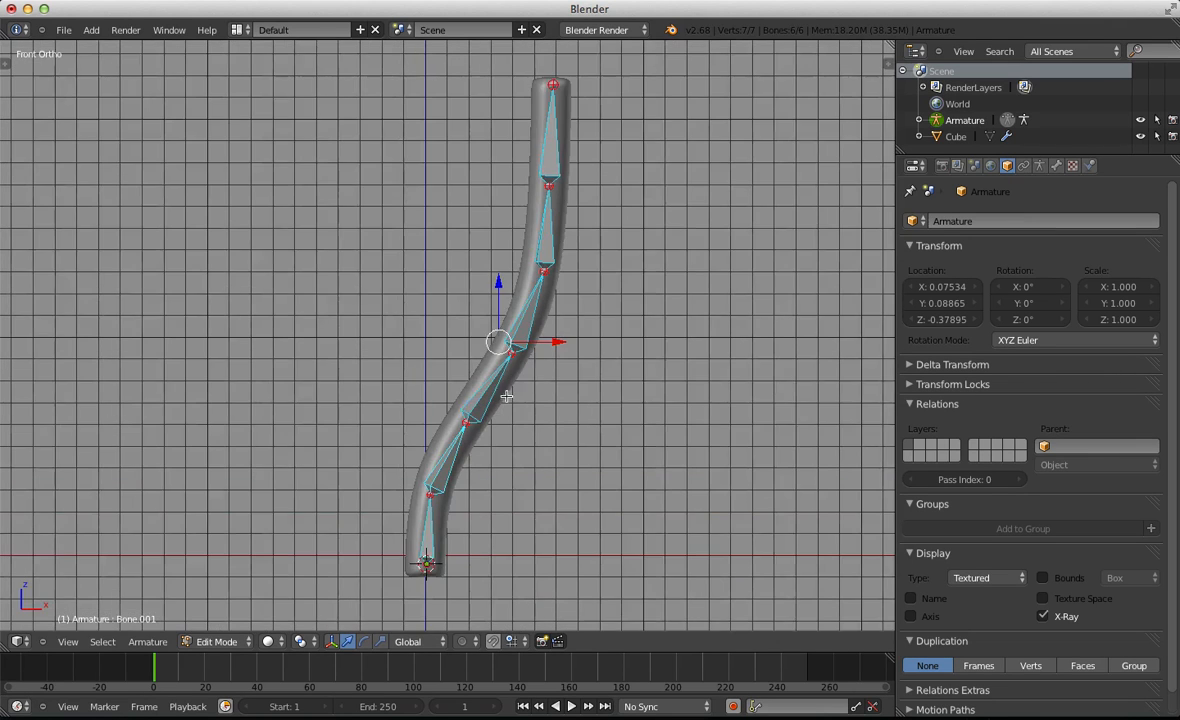
scroll(430, 460, "down", 1)
middle_click_drag(445, 483, 448, 485, "shift")
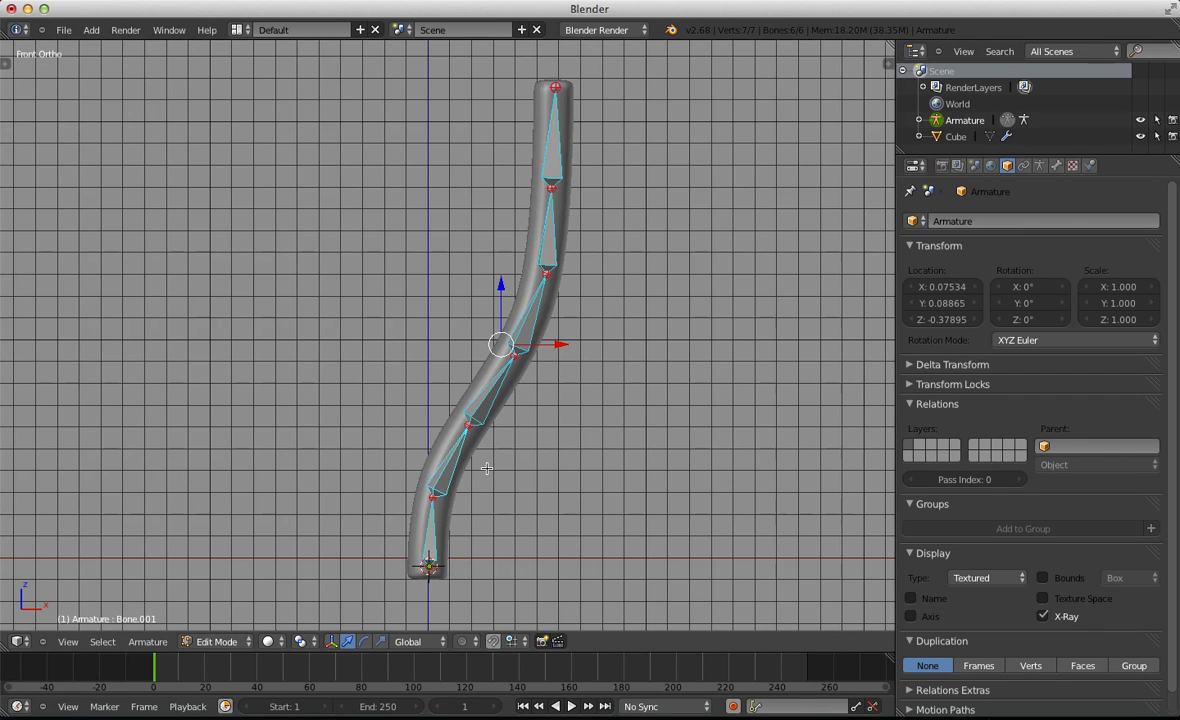
key("Tab")
key("Tab")
key("ctrl+Tab")
key("a")
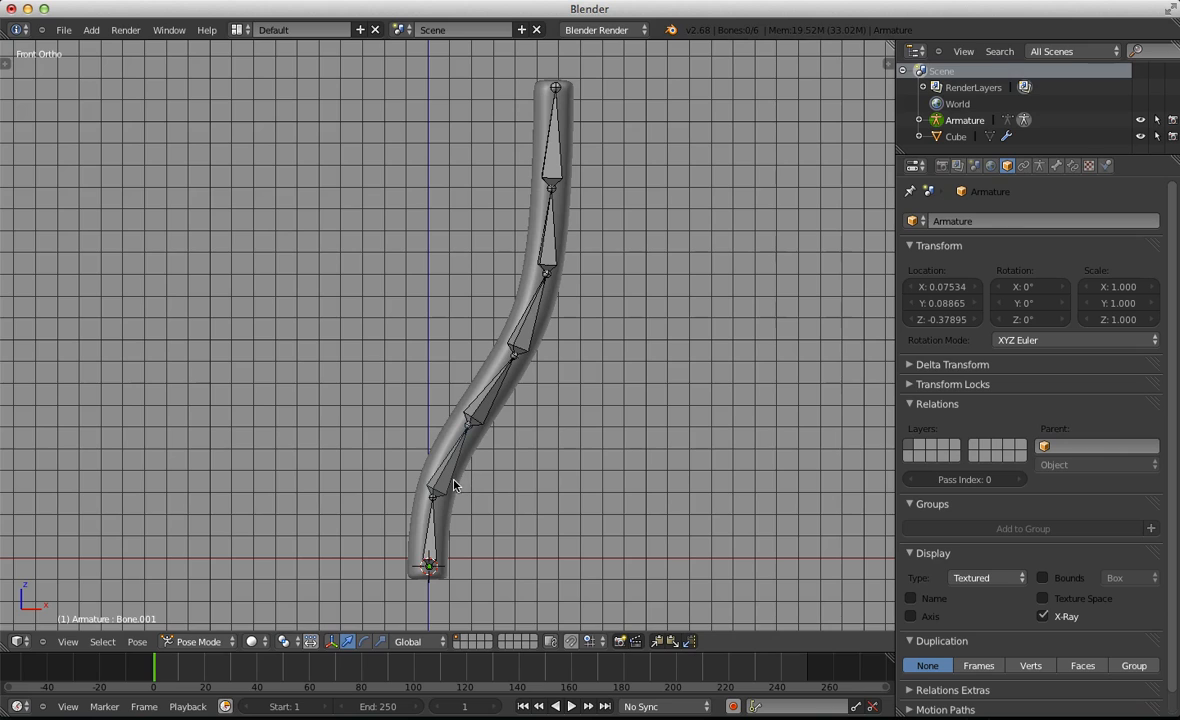
right_click(428, 488)
key("a")
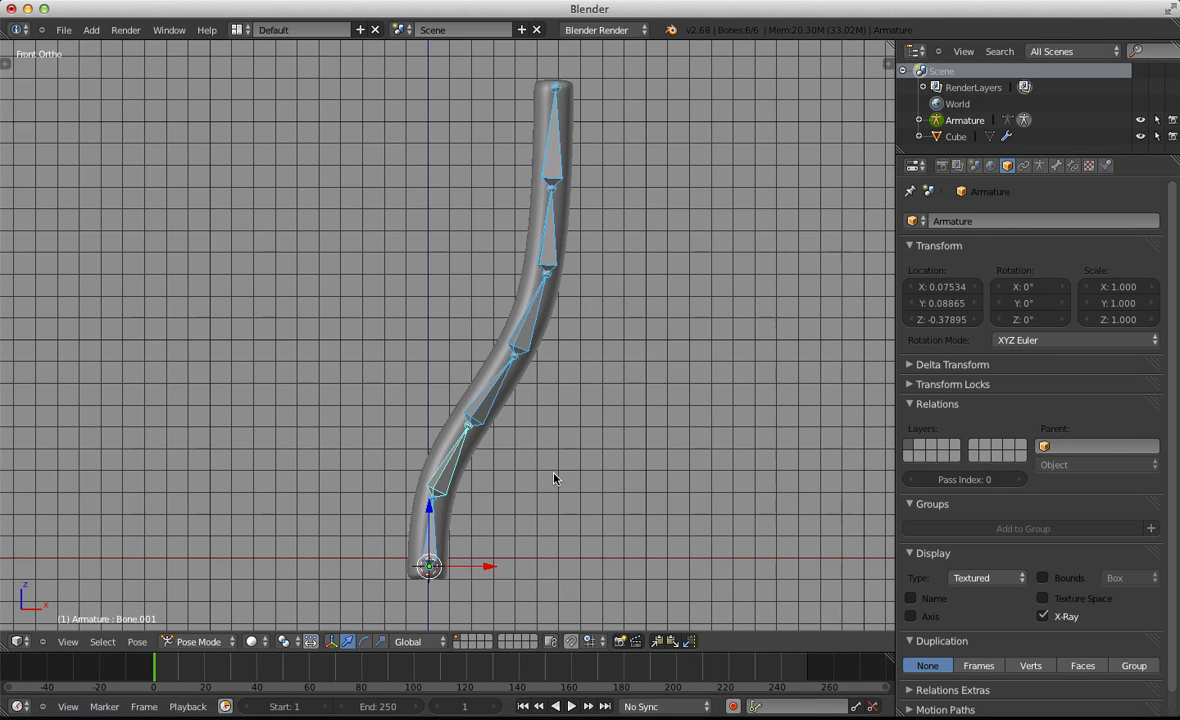
key("ctrl+n")
In Edit Mode, recalculate the roll of all bones using the X Axis option
key("Tab")
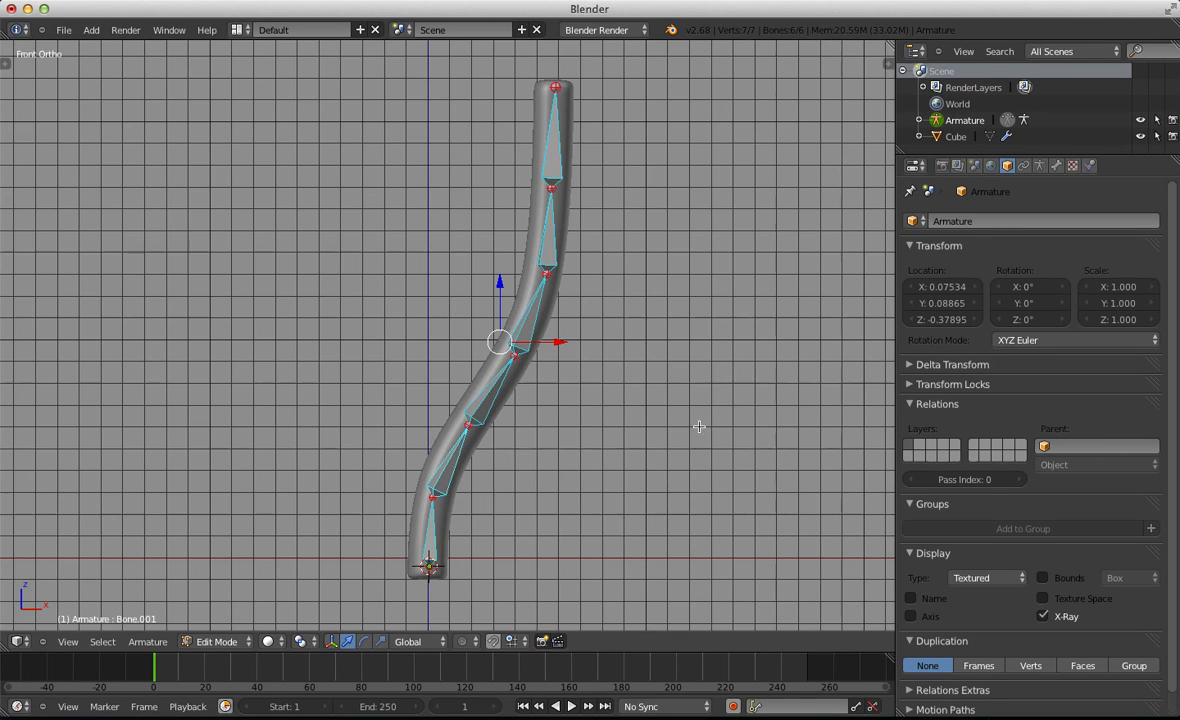
key("ctrl+n")
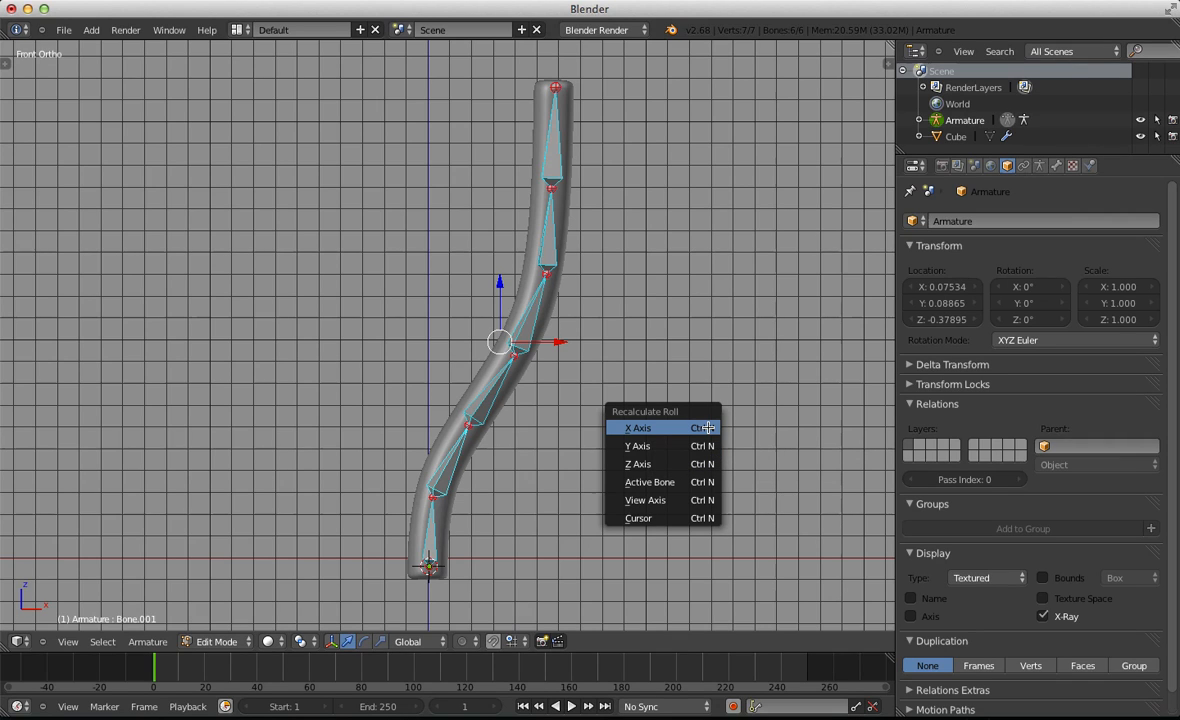
left_click(707, 428)
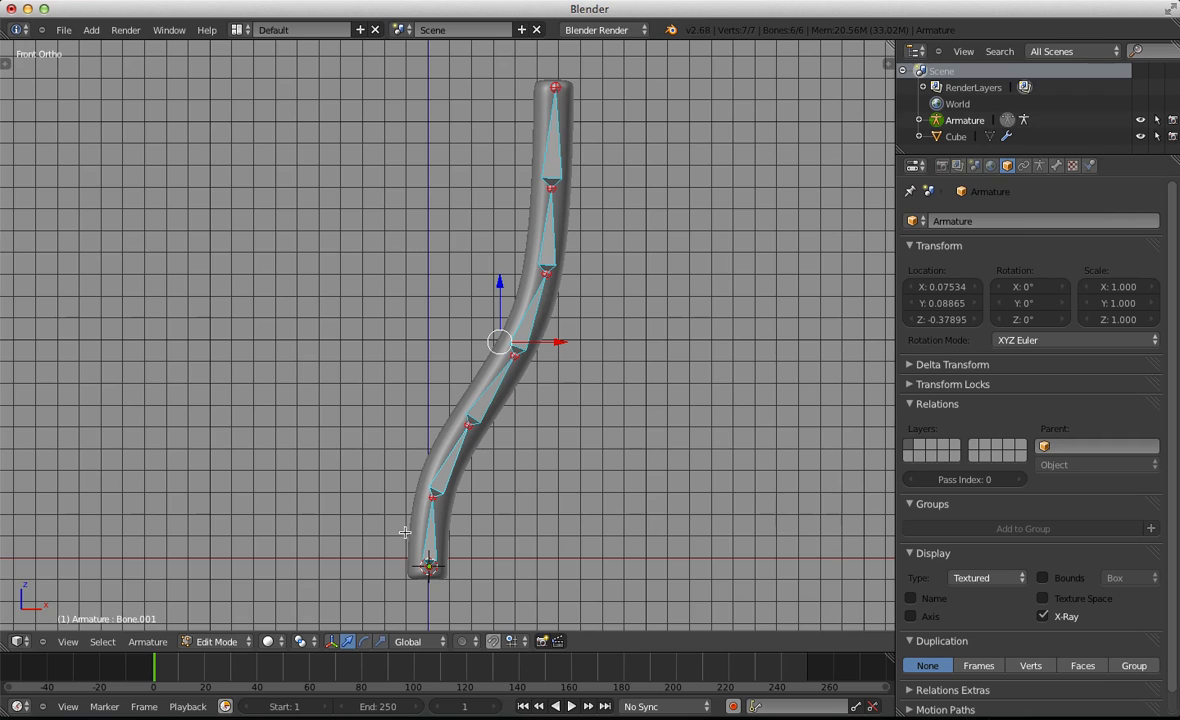
Inspect the transform properties of the fourth bone from the base, try a different roll value and undo it
scroll(480, 300, "up", 3)
right_click(558, 358)
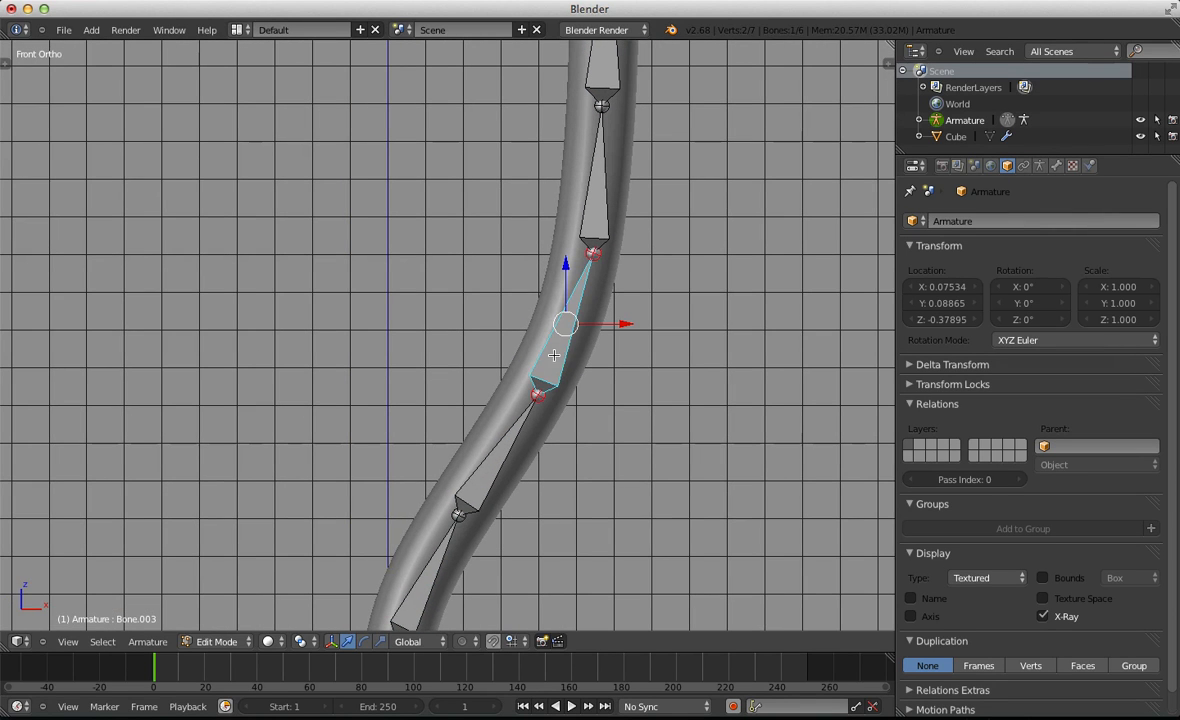
key("n")
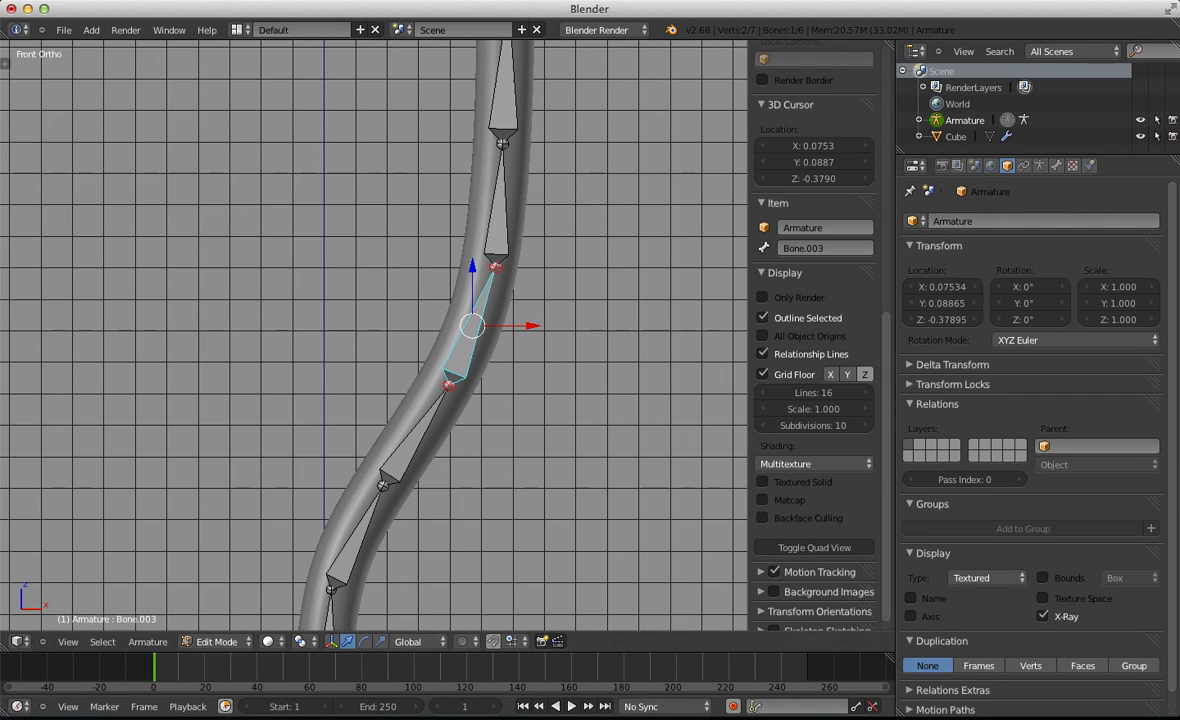
scroll(830, 190, "up", 10)
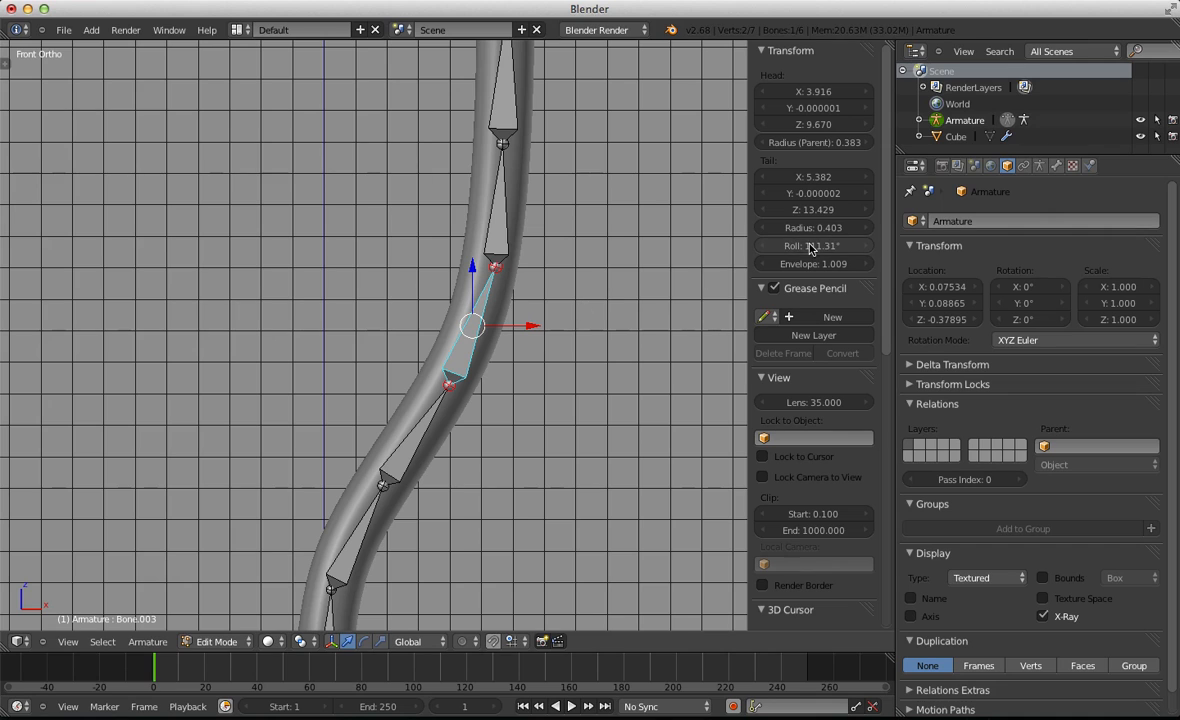
left_click_drag(809, 253, 788, 277)
key("ctrl+z")
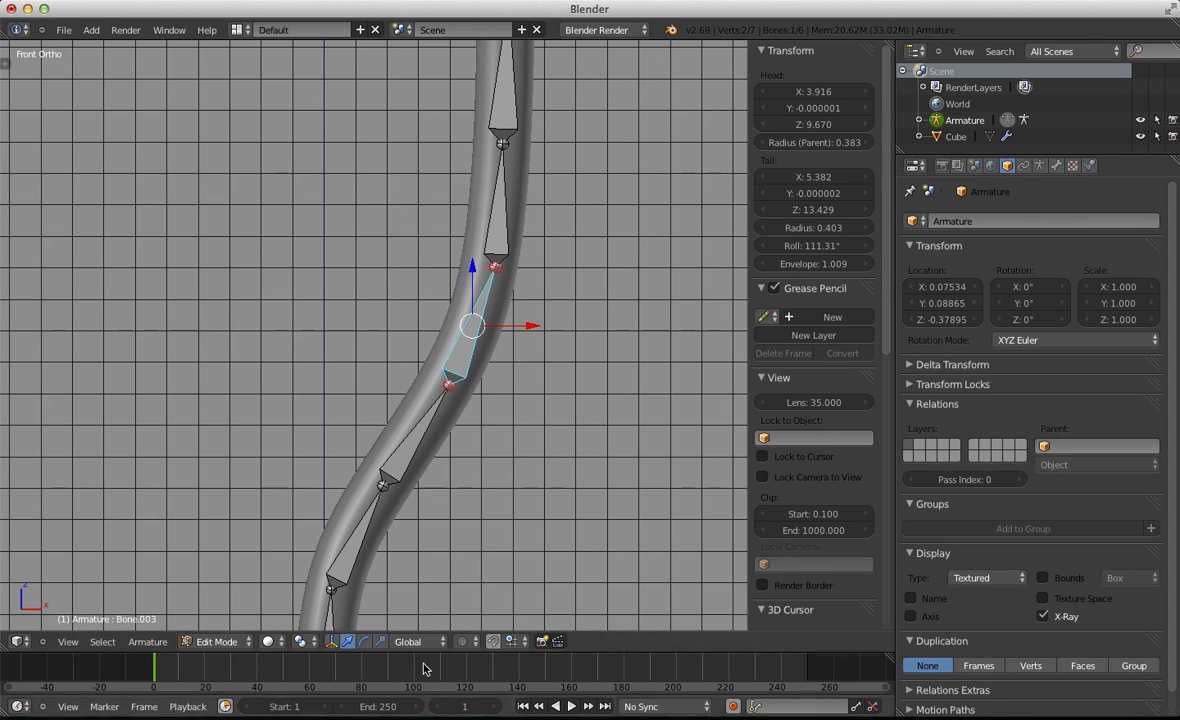
key("n")
In Pose Mode, test-rotate the fourth bone from the base and clear its rotation
scroll(604, 476, "down", 4)
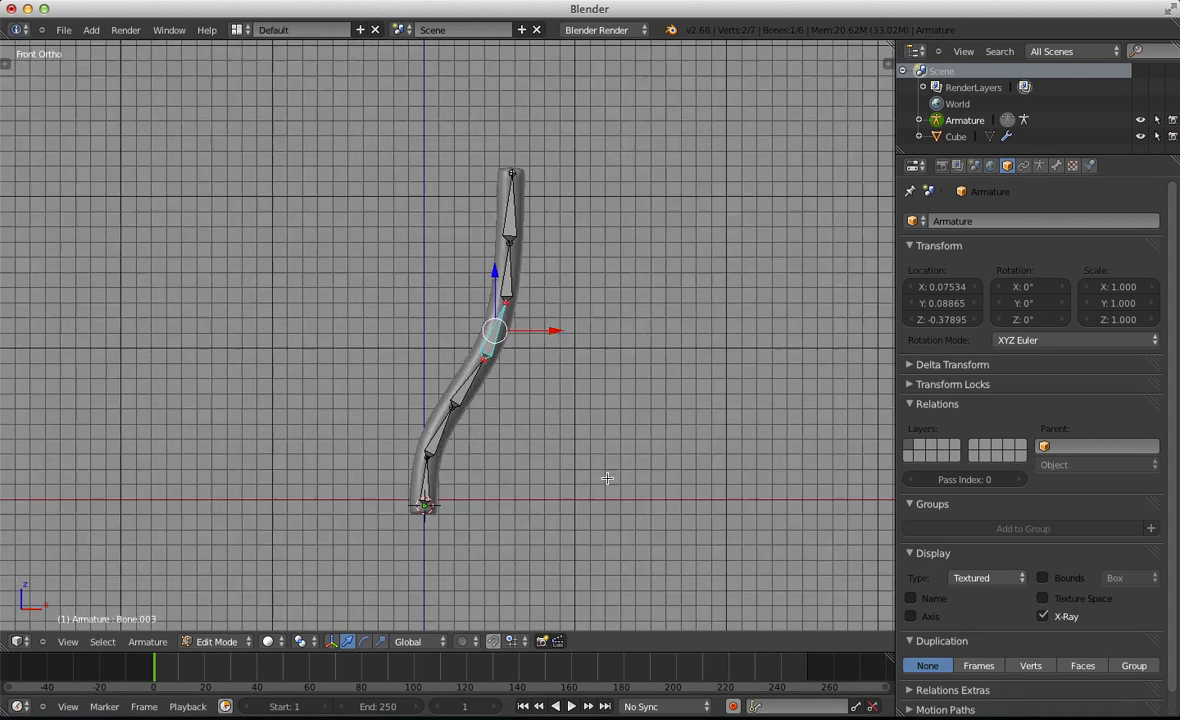
scroll(604, 476, "up", 3)
key("ctrl+Tab")
scroll(545, 408, "up", 2)
scroll(545, 408, "down", 2)
key("r")
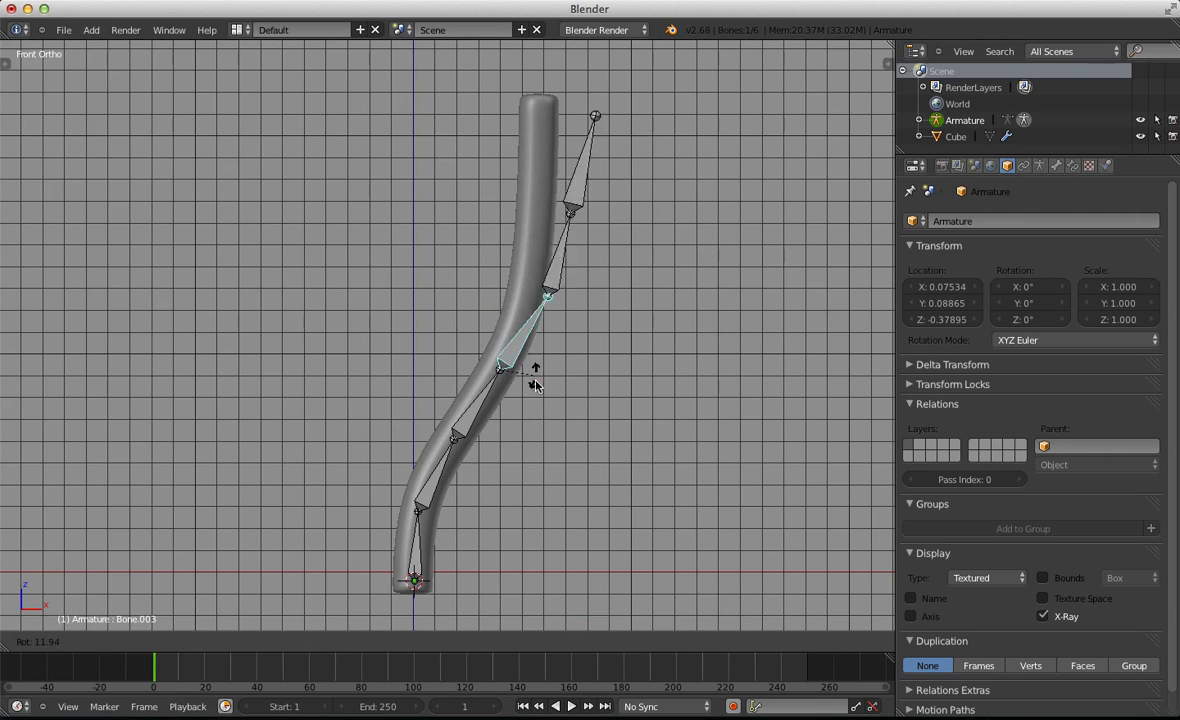
left_click(540, 411)
key("alt+r")
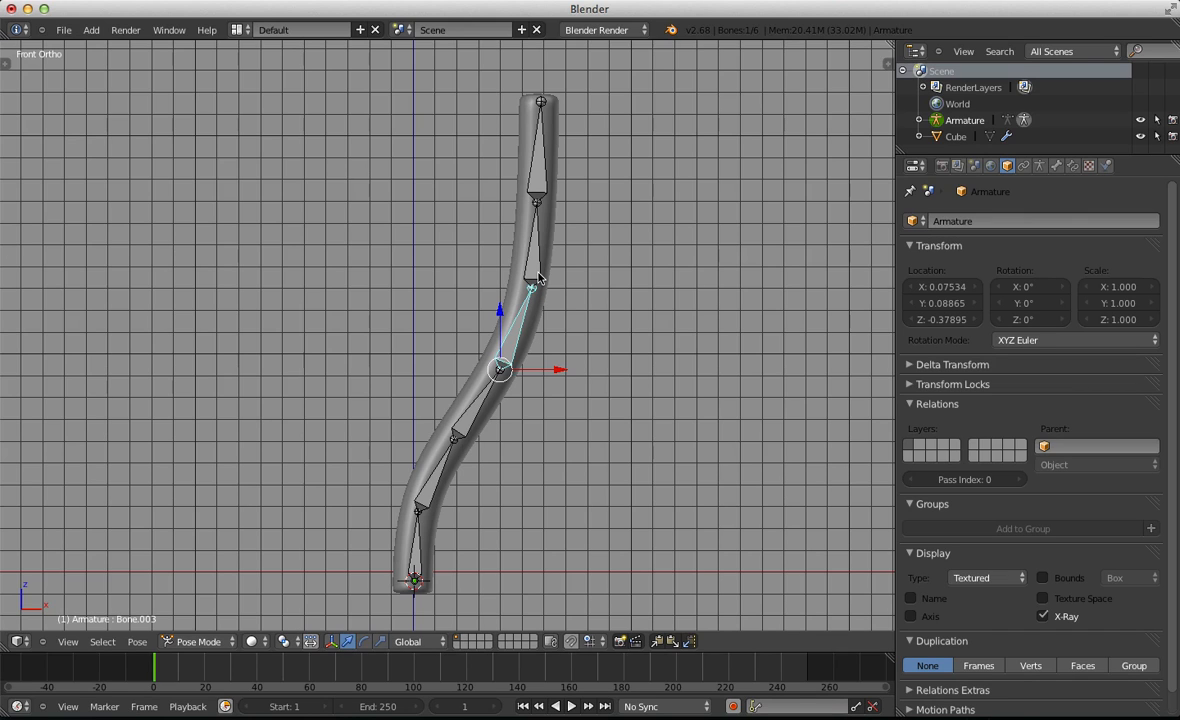
Select all bones in Edit Mode, recalculate their roll to the X Axis again and return to Object Mode
key("Tab")
key("a")
key("a")
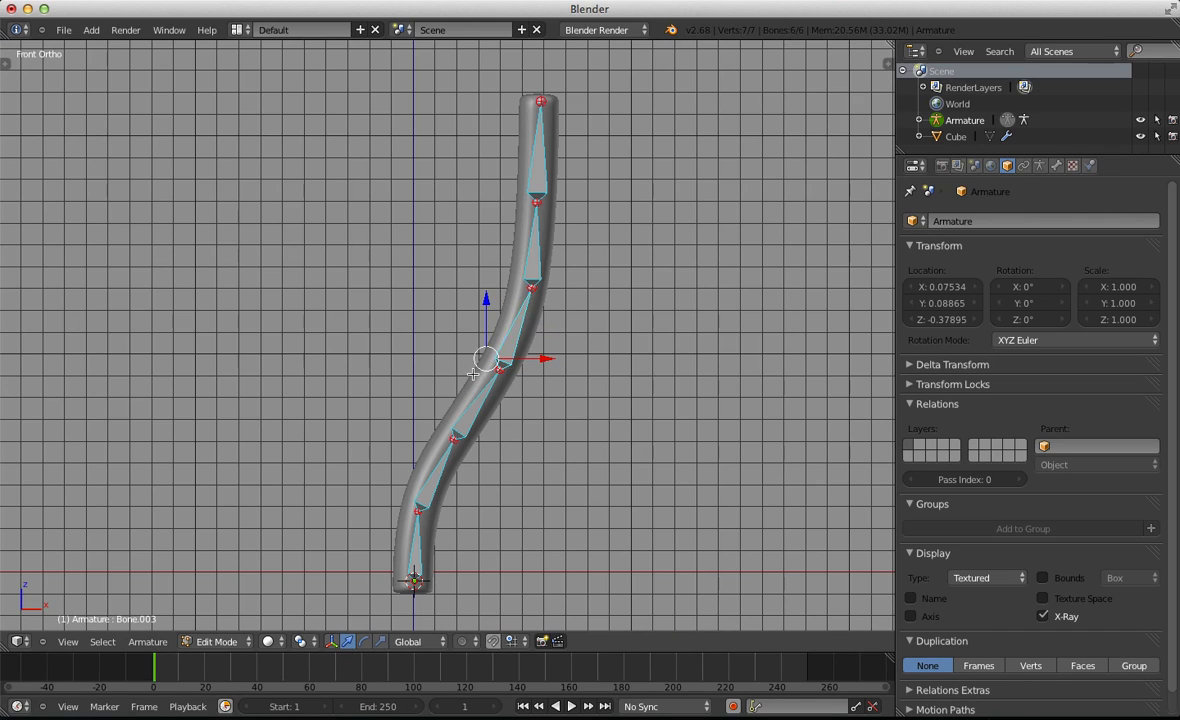
key("ctrl+n")
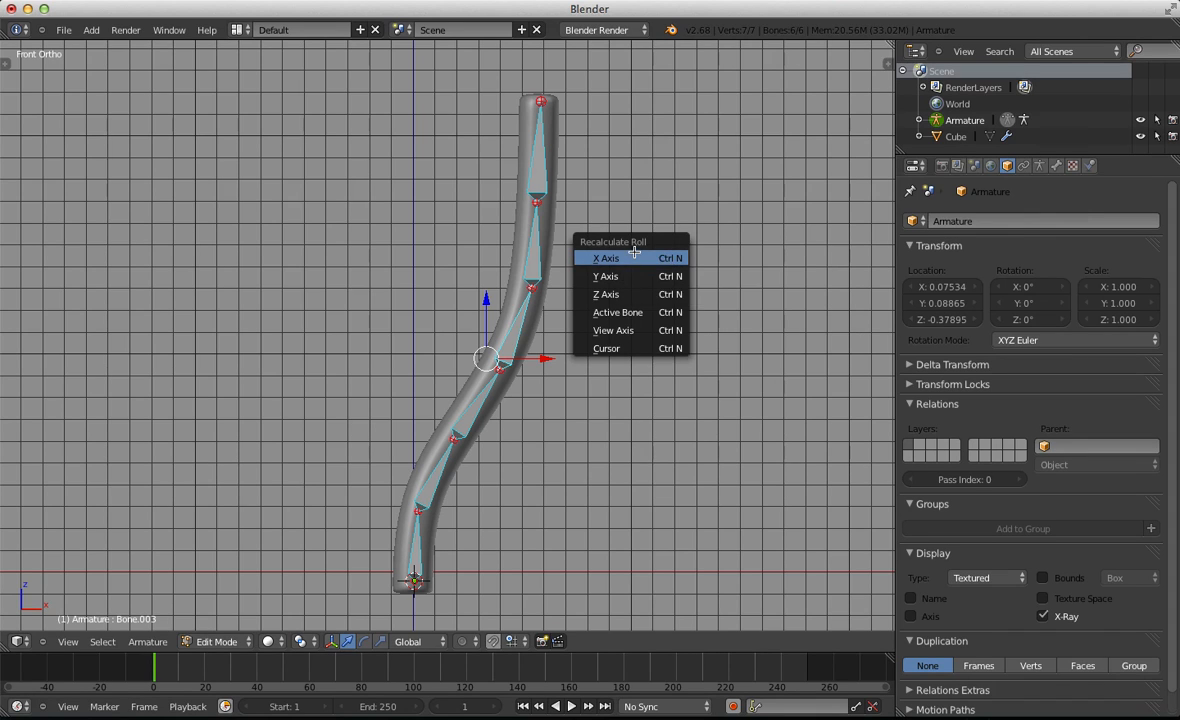
left_click(634, 258)
key("Tab")
key("a")
key("a")
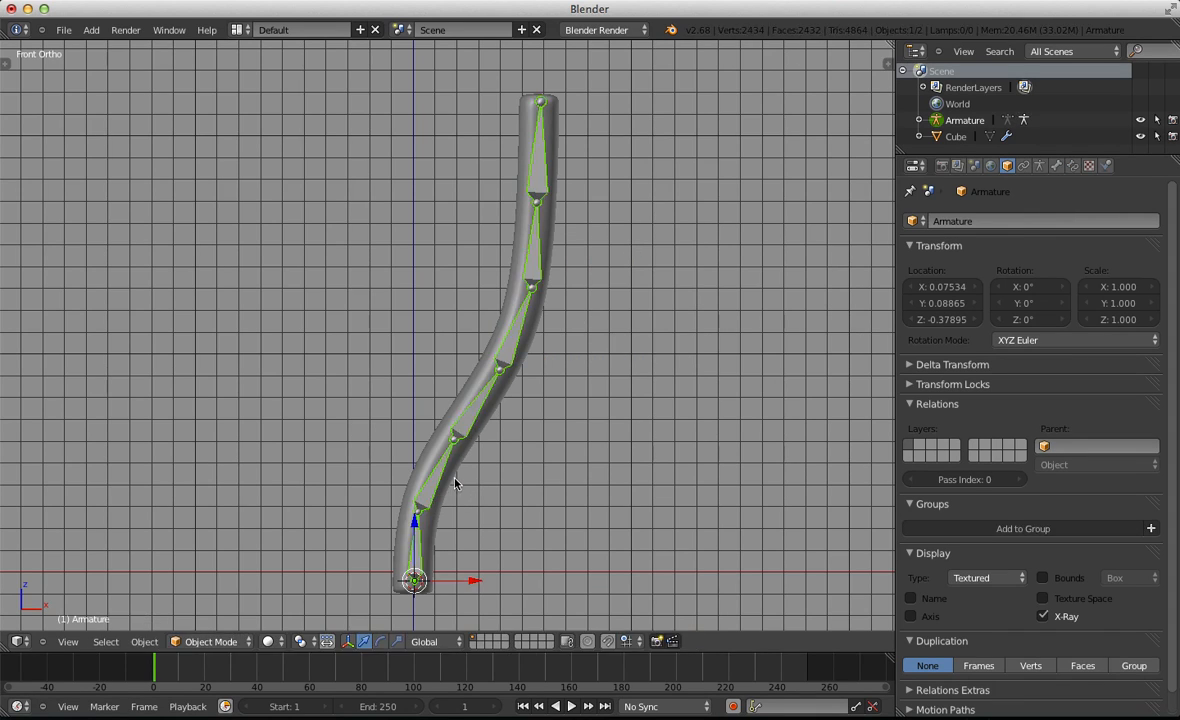
Switch the armature to Pose Mode and back to Object Mode
left_click(212, 641)
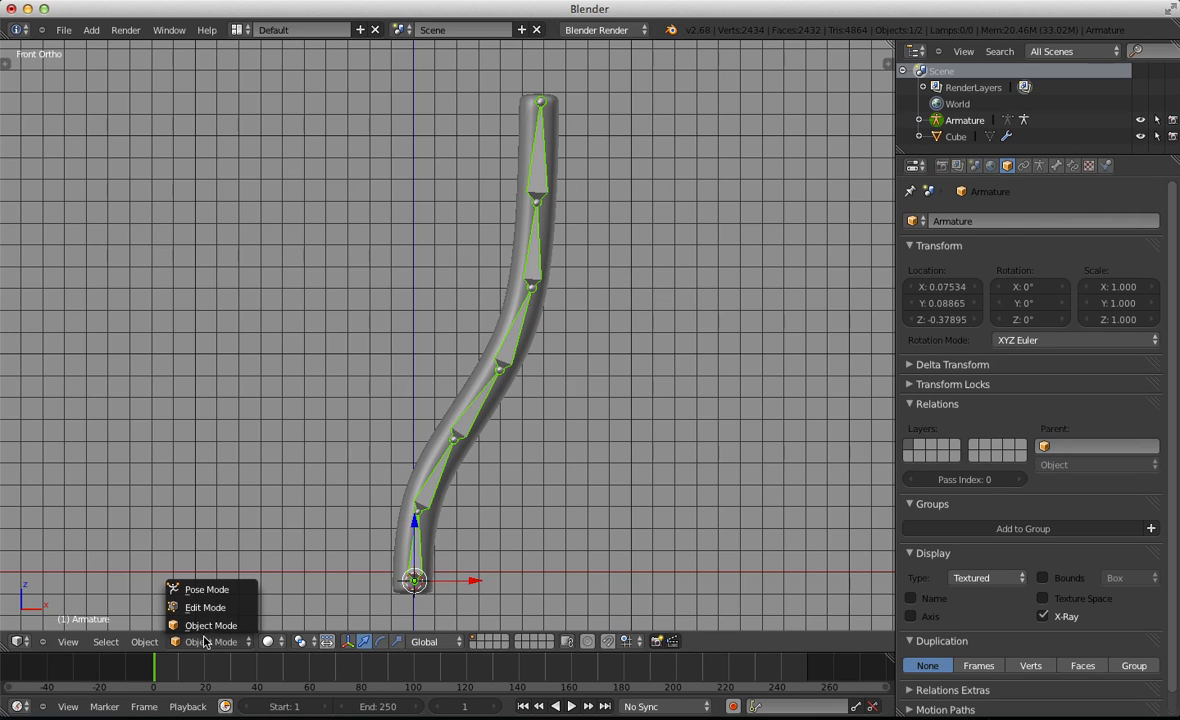
left_click(215, 636)
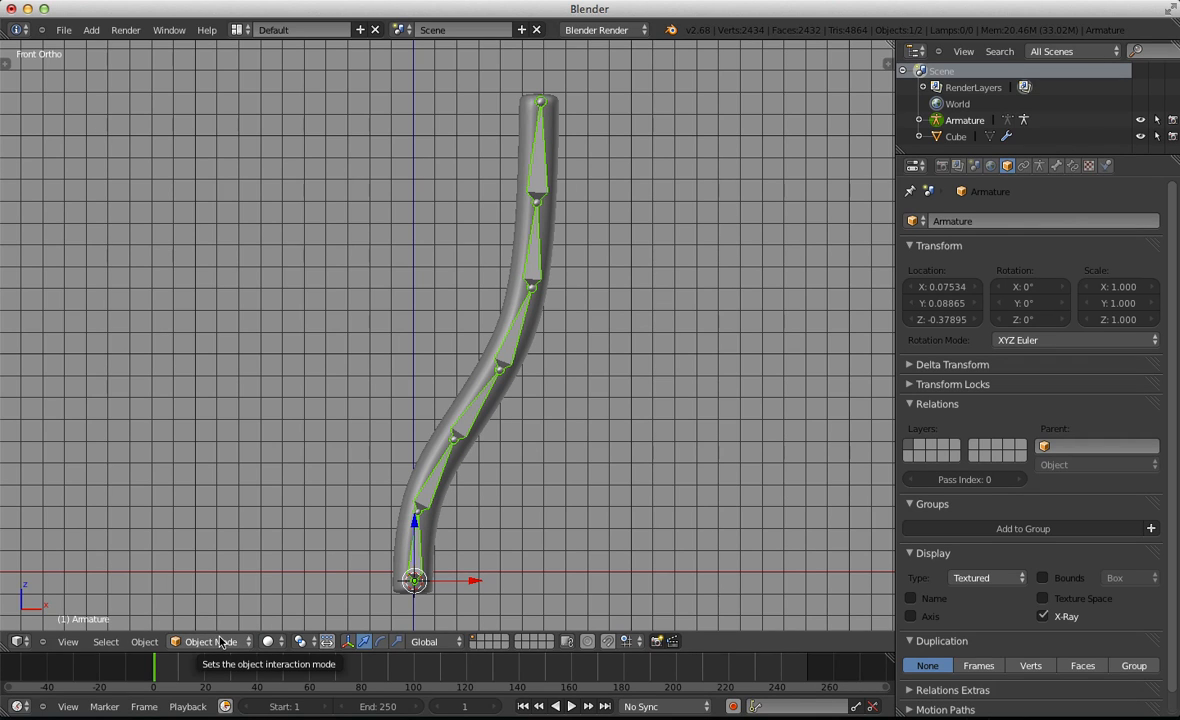
left_click(222, 647)
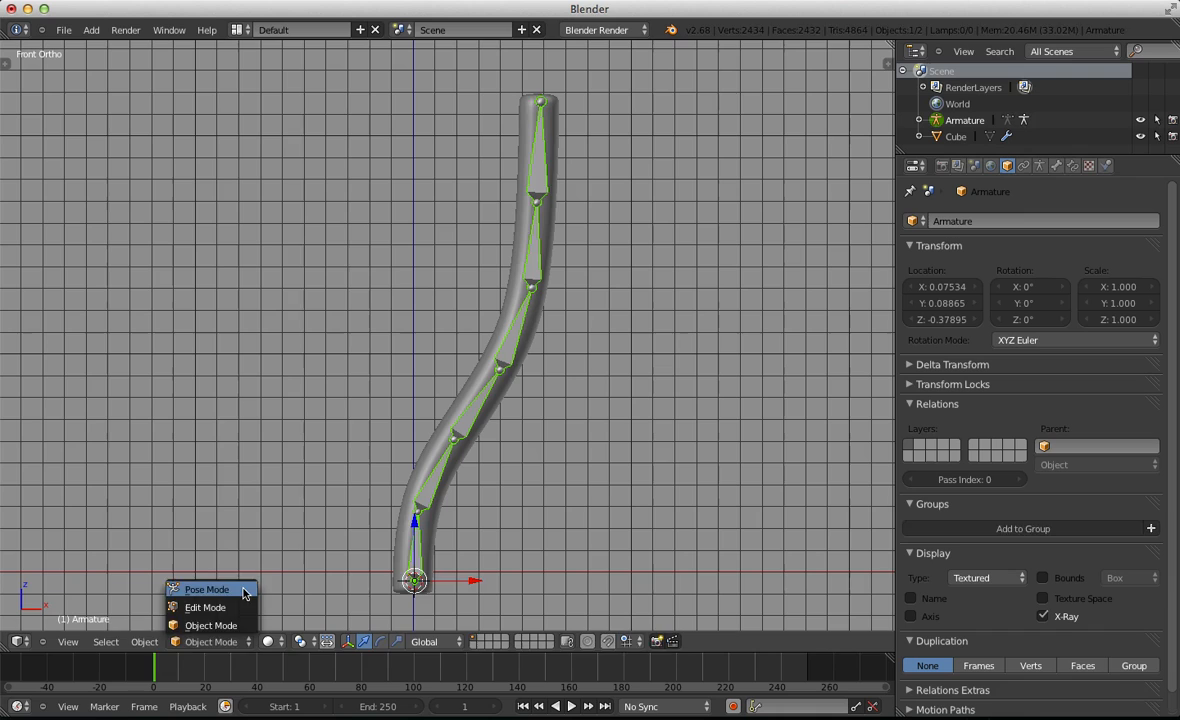
left_click(241, 592)
key("ctrl+Tab")
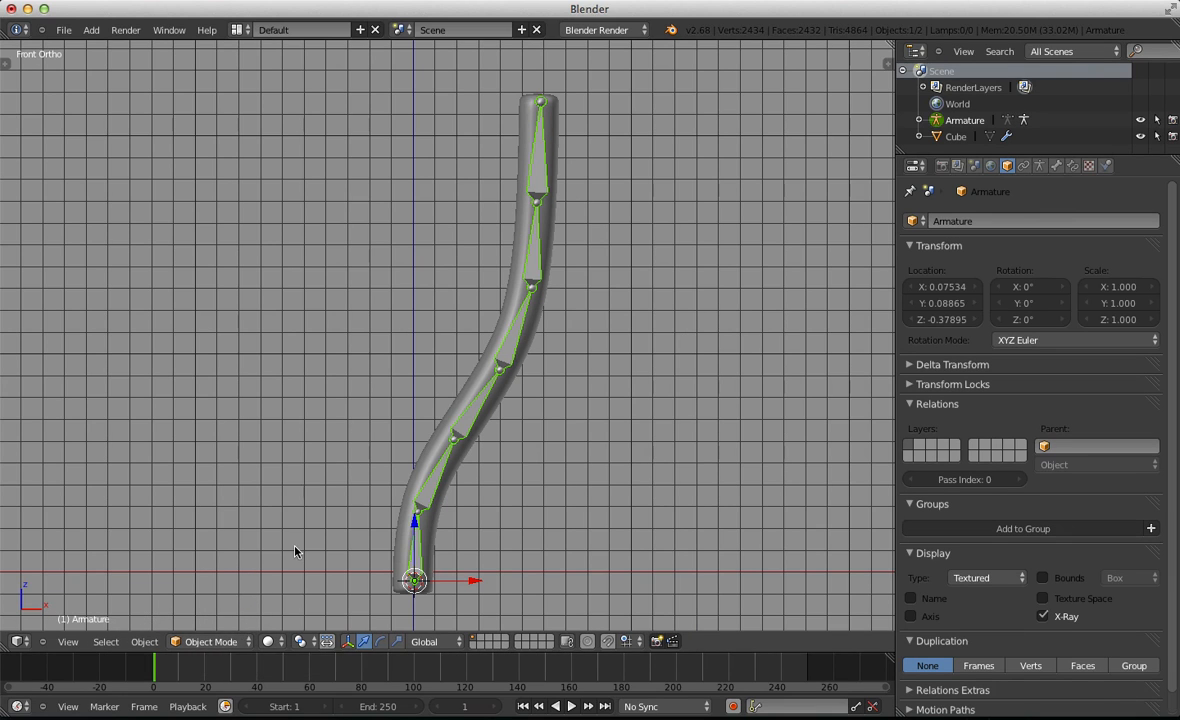
key("ctrl+Tab")
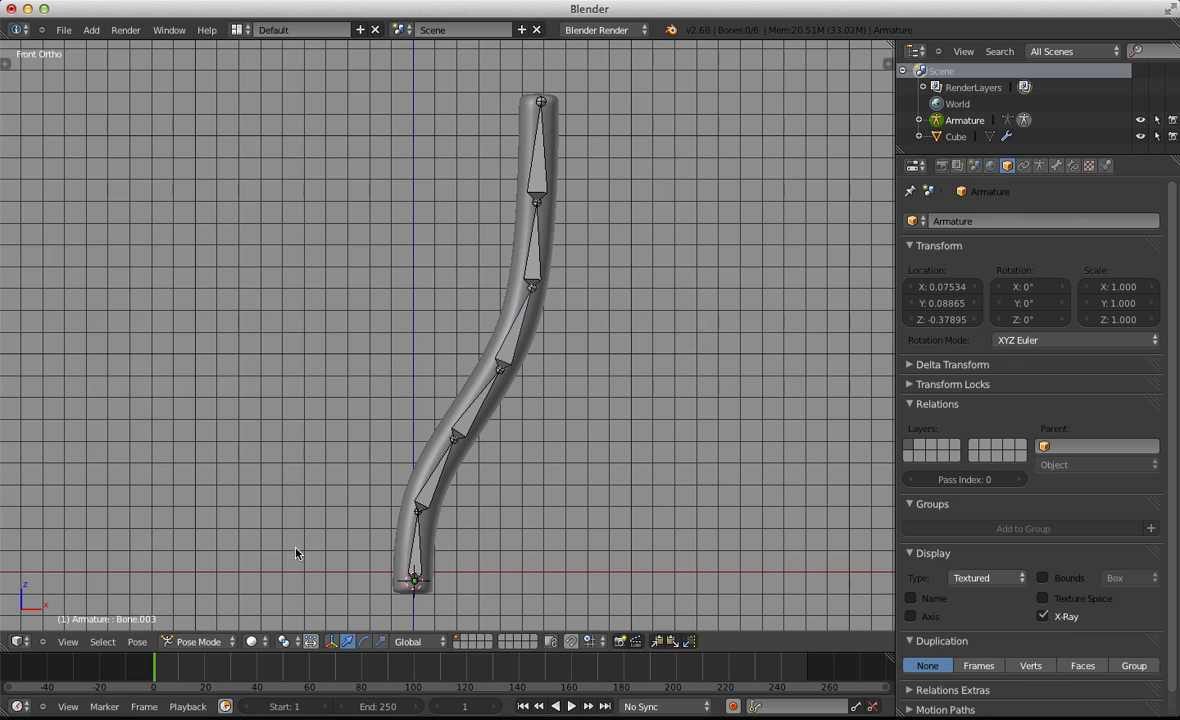
key("ctrl+Tab")
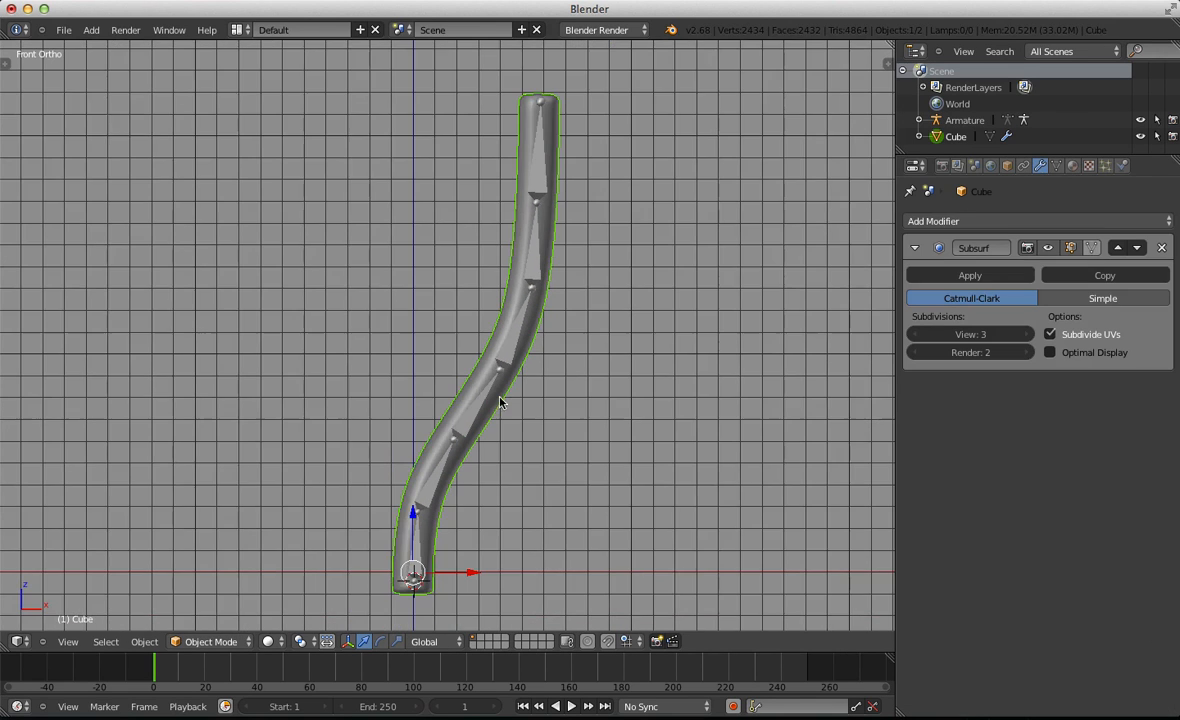
With the tube and then the armature selected, parent the tube to the armature with automatic weights and return to front view
mouse_move(500, 400)
middle_mouse_down()
mouse_move(436, 378)
mouse_move(490, 390)
mouse_move(503, 425)
middle_mouse_up()
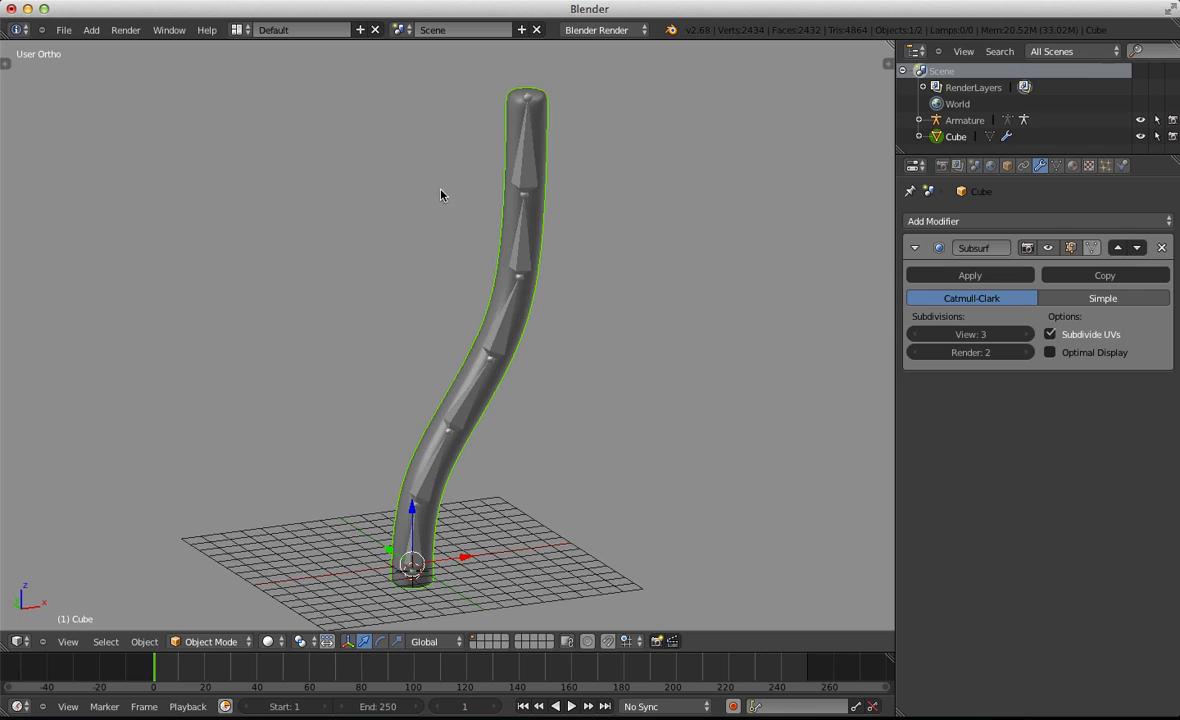
right_click(519, 268)
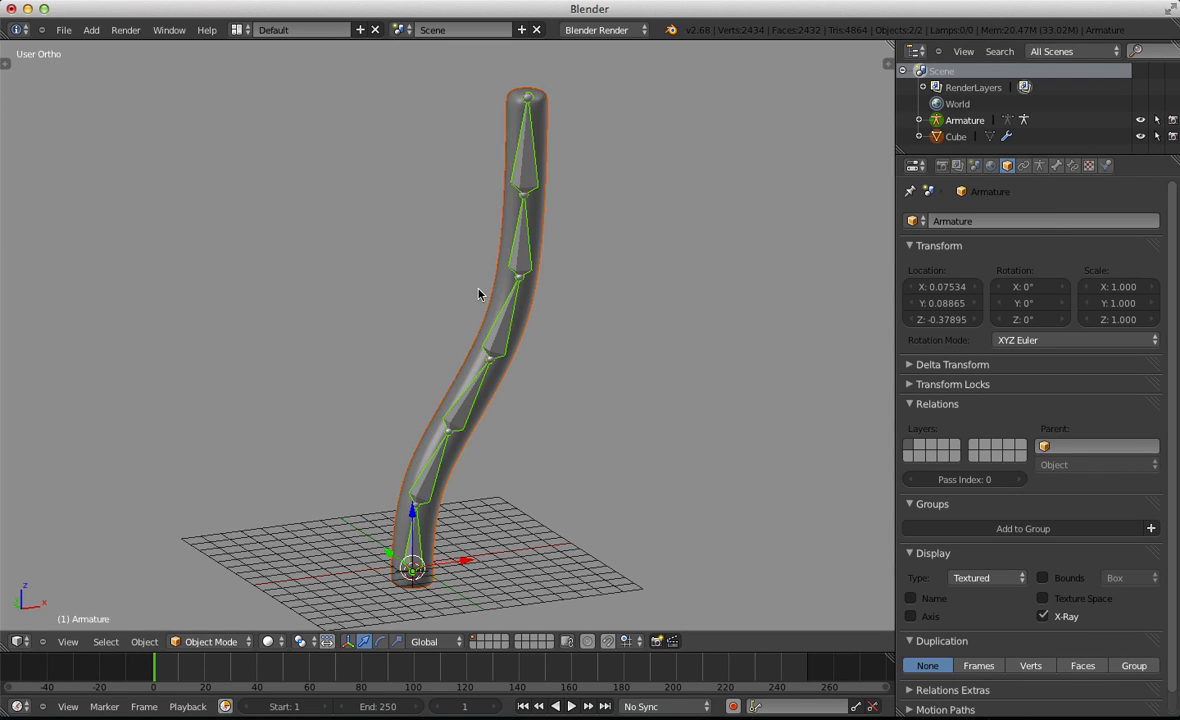
key("ctrl+p")
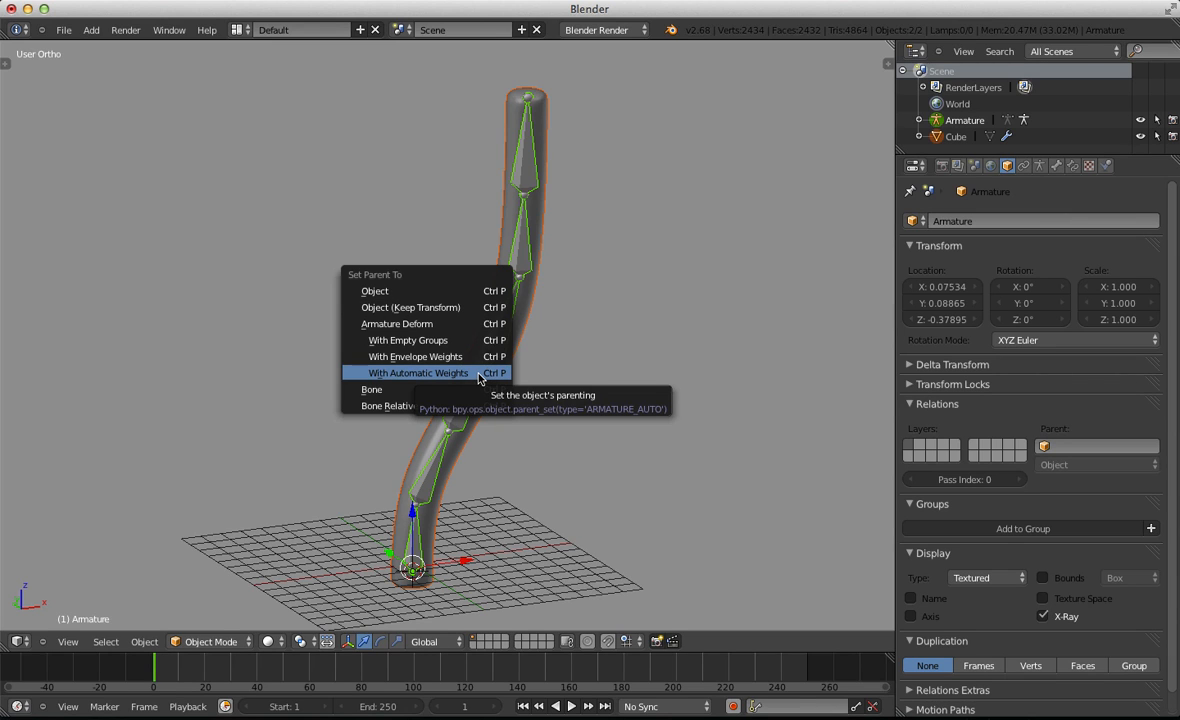
left_click(479, 374)
key("KP_1")
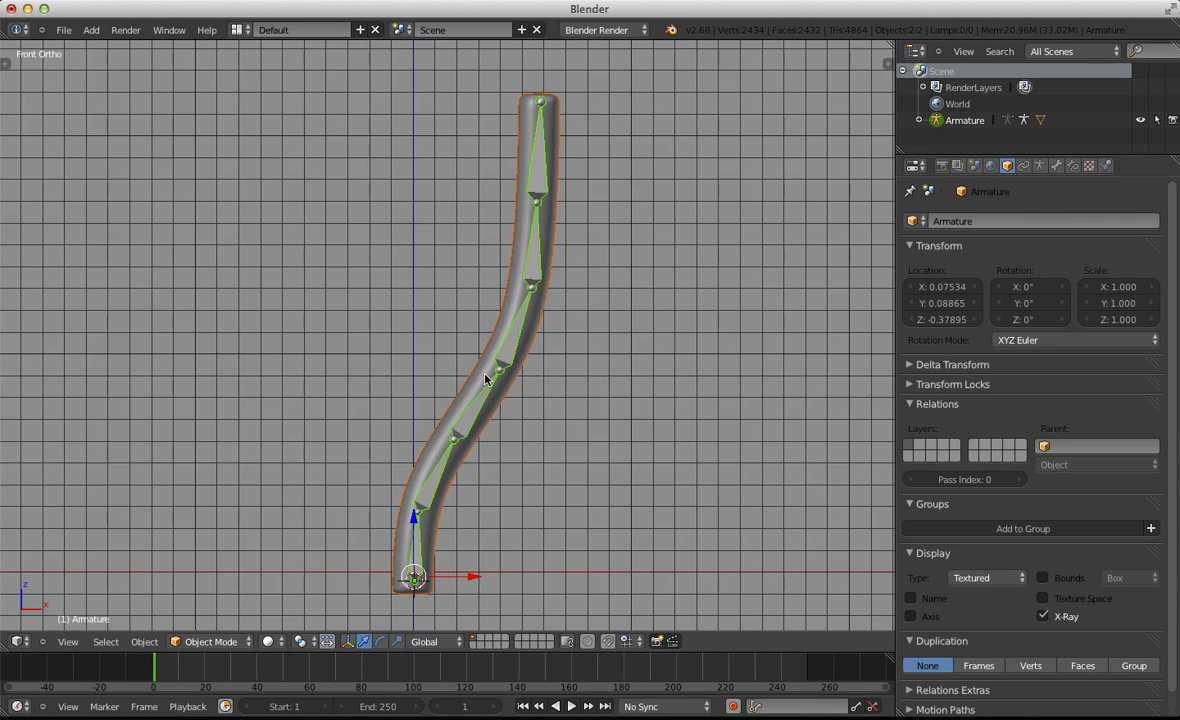
In Pose Mode, rotate the fourth and fifth bones from the base to bend the tube's upper part toward negative X
key("a")
key("ctrl+Tab")
right_click(514, 341)
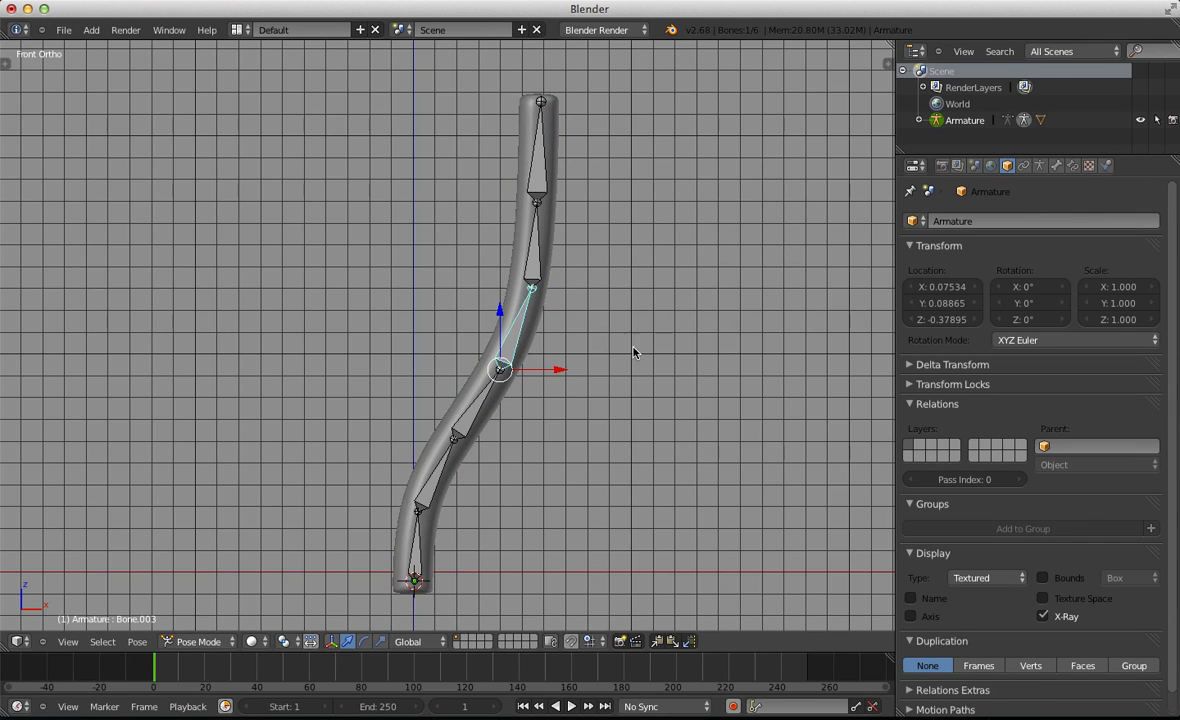
key("r")
left_click(622, 321)
right_click(505, 250)
key("r")
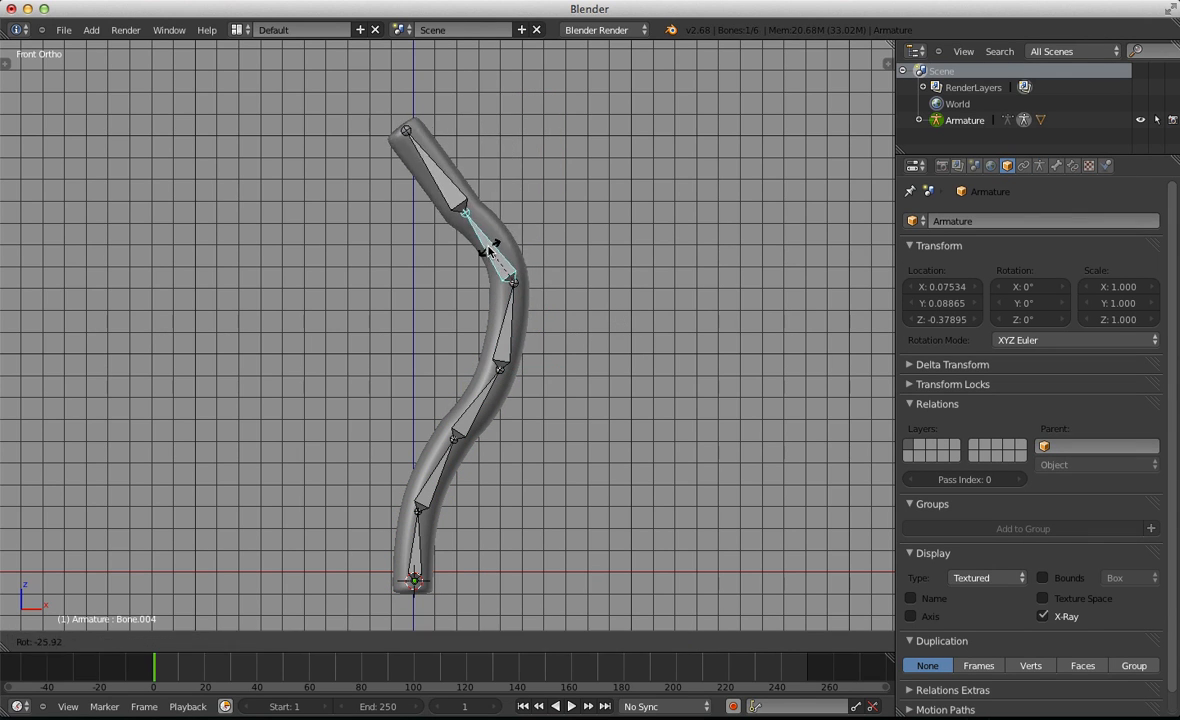
left_click(488, 252)
Try rotating the top bone, cancel it and undo the rotations of the fourth and fifth bones
right_click(432, 168)
key("r")
key("Escape")
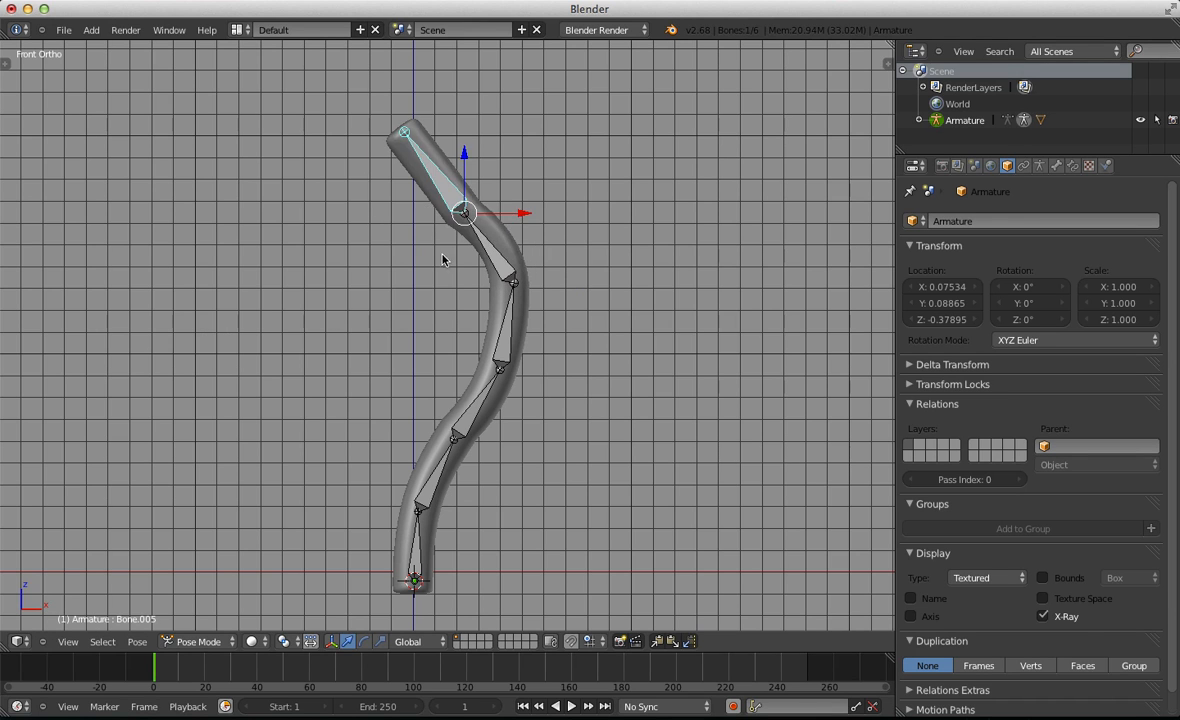
key("ctrl+z")
key("ctrl+z")
key("ctrl+z")
key("ctrl+z")
Rotate the second and third bones from the base so the tube bends over toward positive X
right_click(440, 470)
key("r")
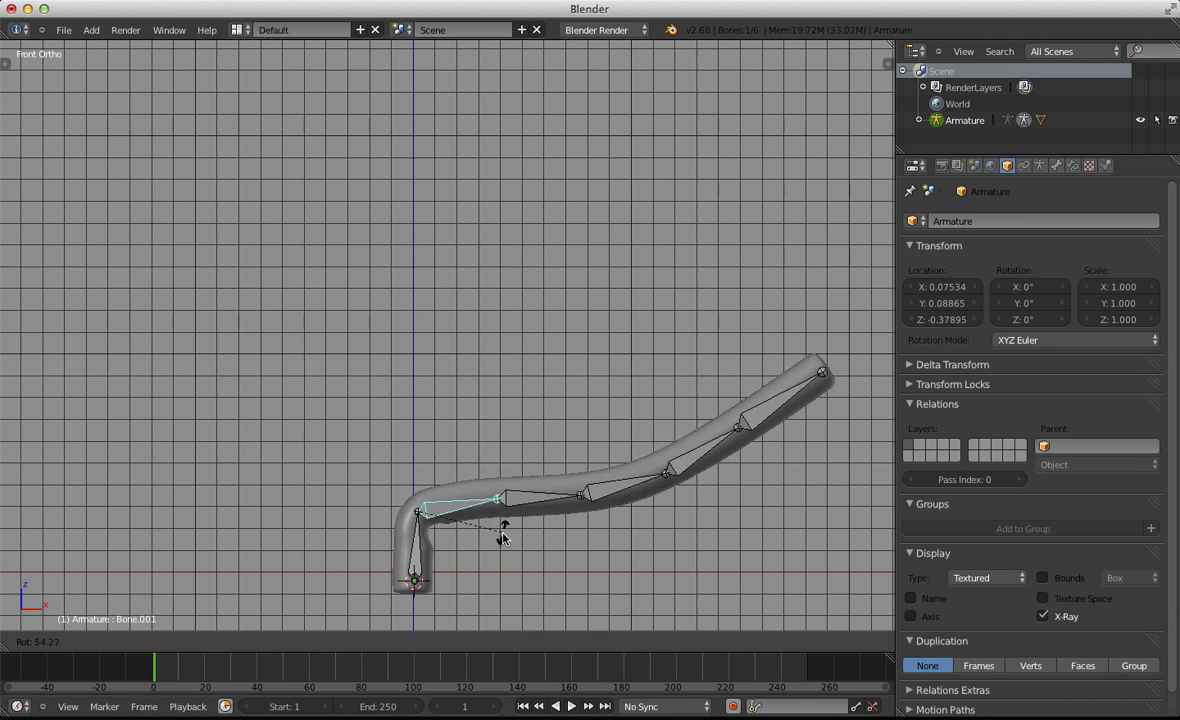
left_click(498, 498)
scroll(469, 477, "up", 2)
right_click(488, 408)
key("r")
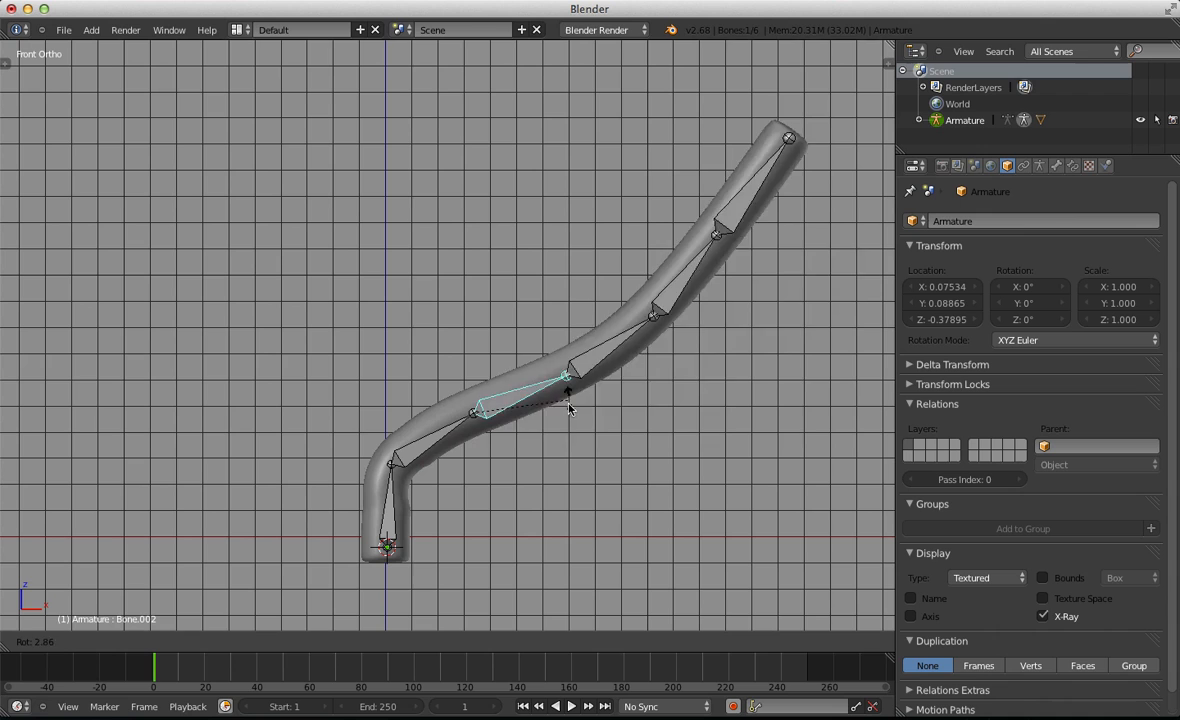
left_click(556, 448)
scroll(626, 443, "down", 2)
scroll(626, 443, "up", 2)
middle_click_drag(626, 443, 553, 352, "shift")
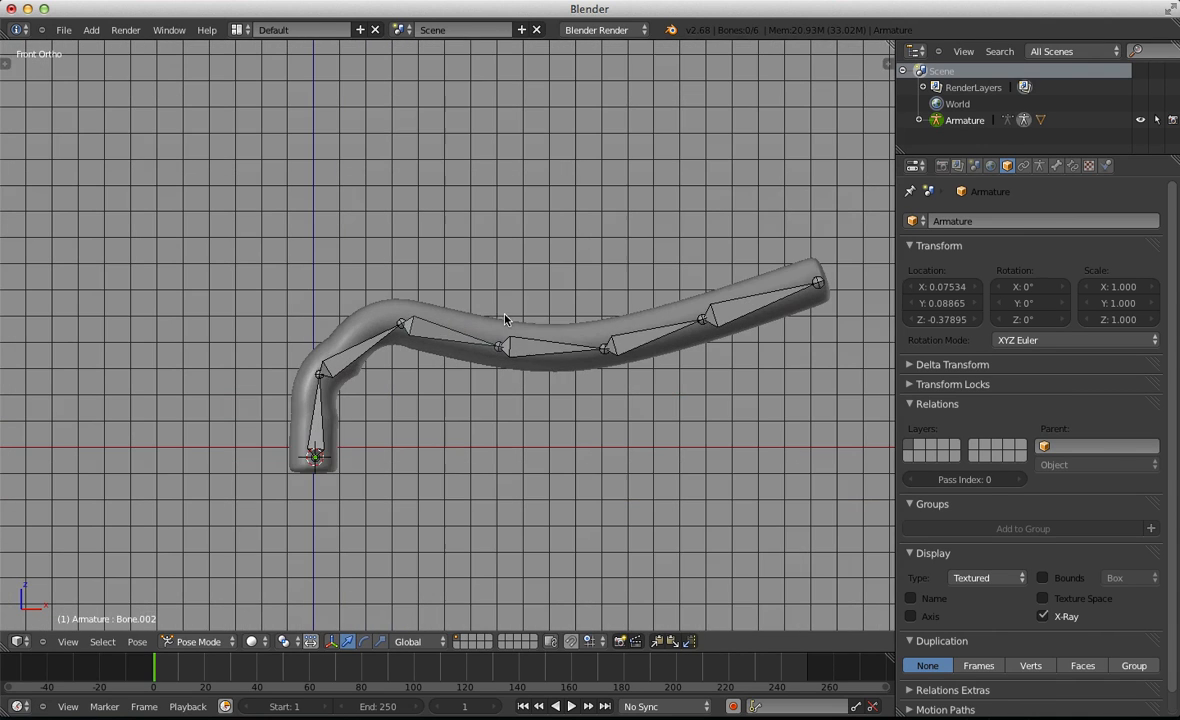
Rotate the fourth and fifth bones from the base downward to curl the end of the tube into an arch
right_click(527, 363)
right_click(578, 353)
key("r")
left_click(565, 385)
right_click(645, 395)
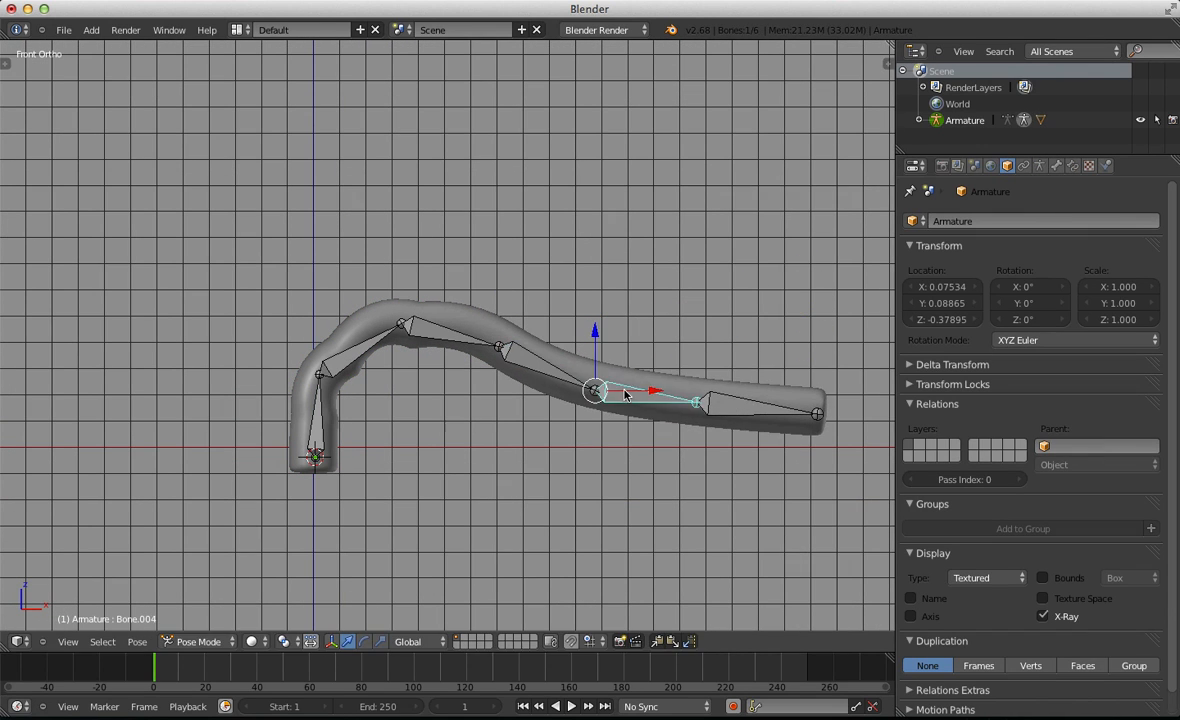
key("r")
left_click(650, 485)
Leave Pose Mode, switch to wireframe display and enter Edit Mode on the tube to compare its mesh with the posed bones
left_click(198, 641)
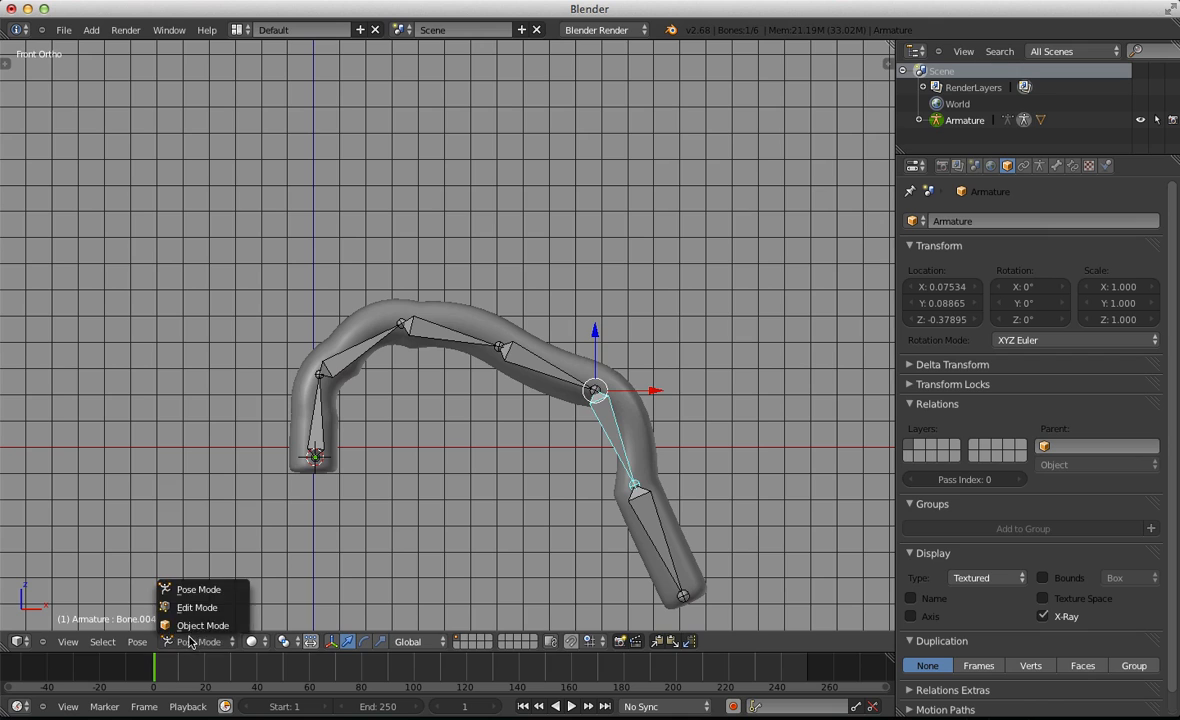
left_click(190, 621)
key("z")
scroll(561, 342, "up", 2)
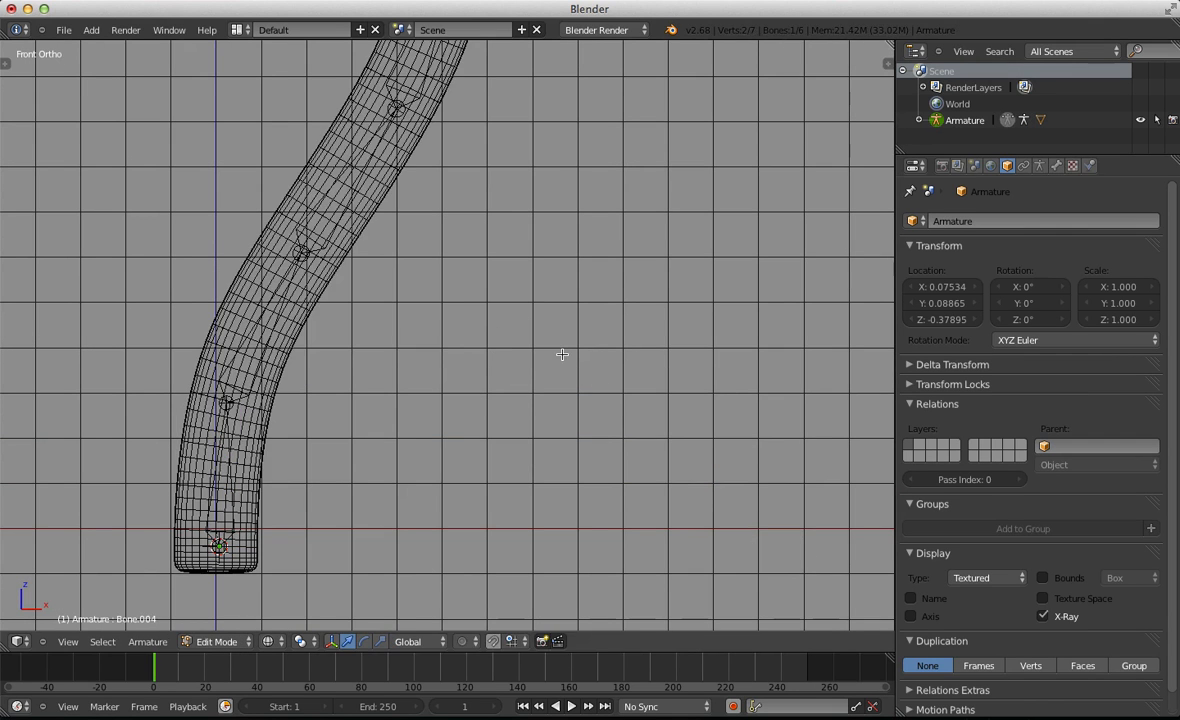
scroll(561, 348, "down", 3)
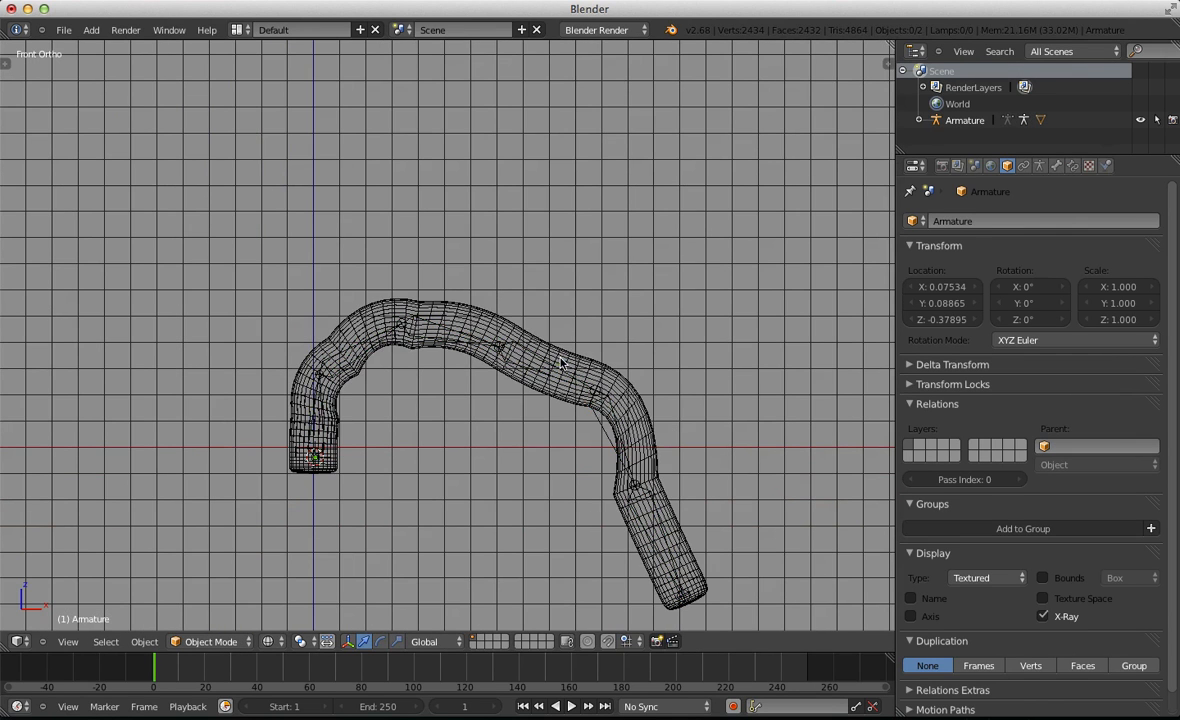
right_click(575, 352)
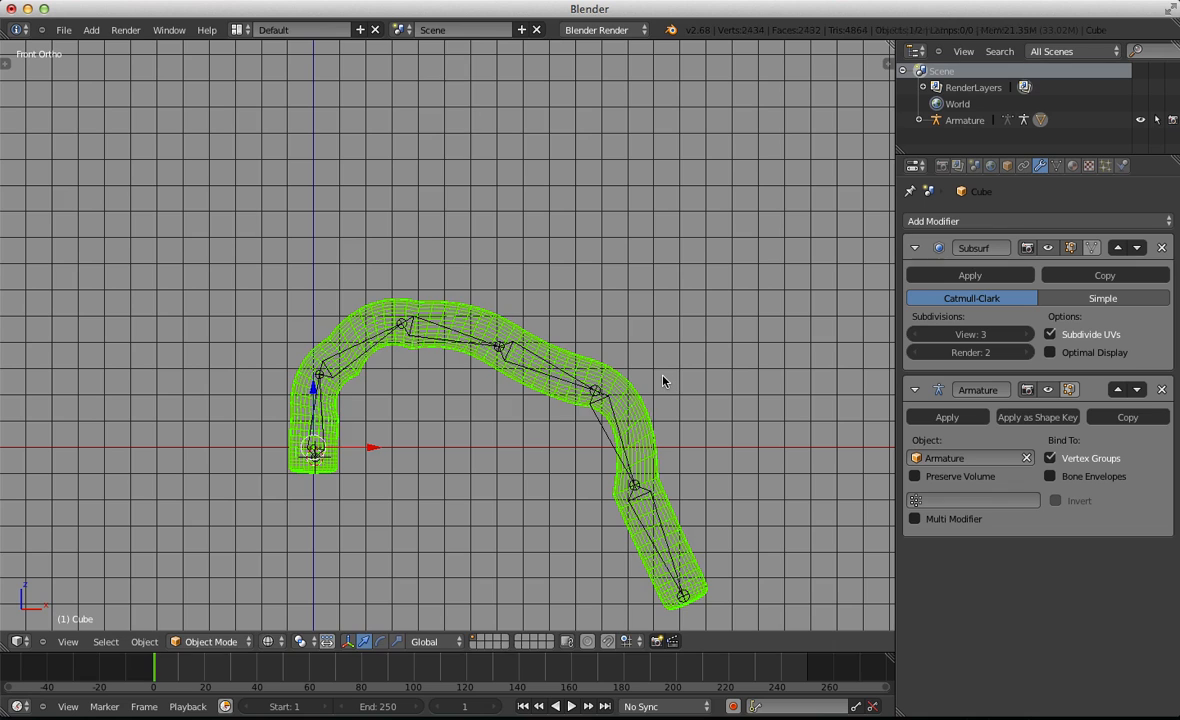
key("Tab")
scroll(600, 380, "down", 3)
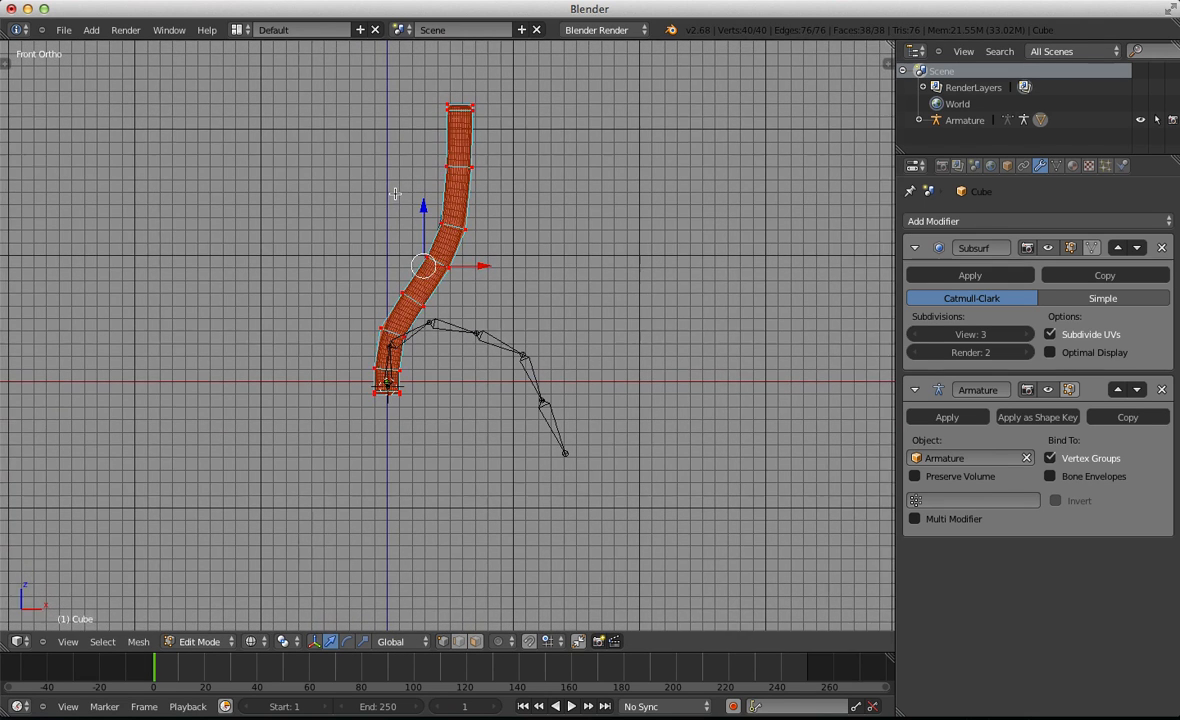
middle_click_drag(395, 194, 397, 195, "shift")
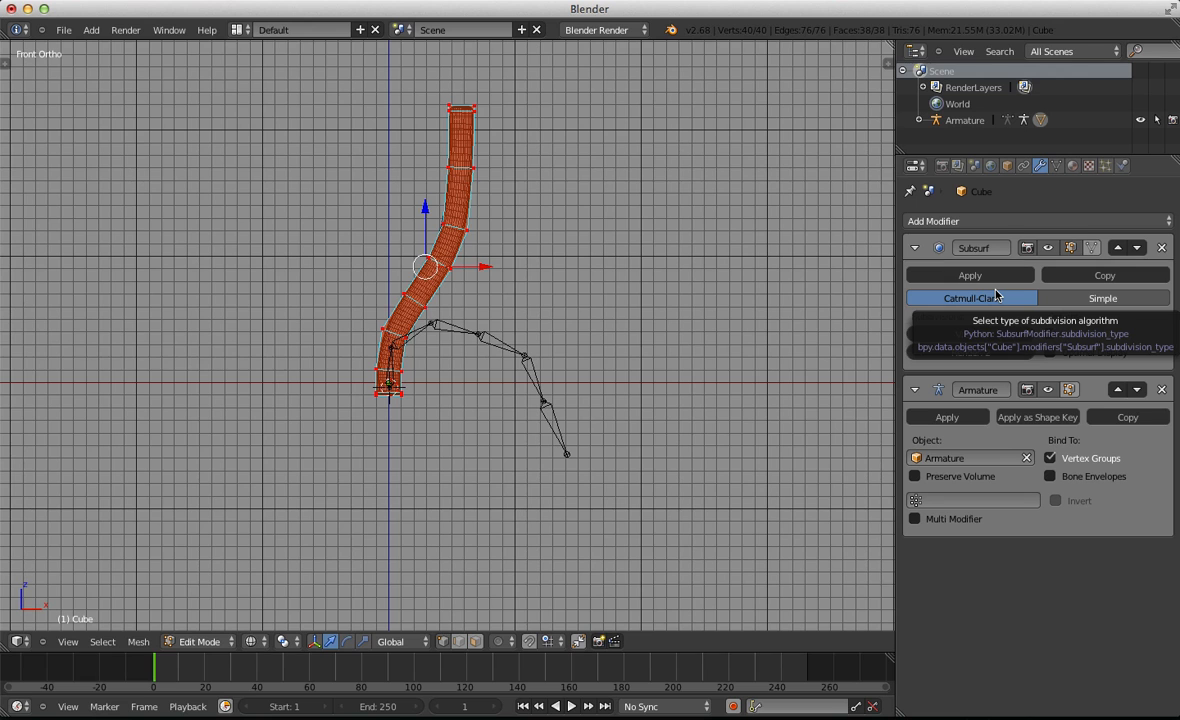
scroll(617, 318, "up", 4)
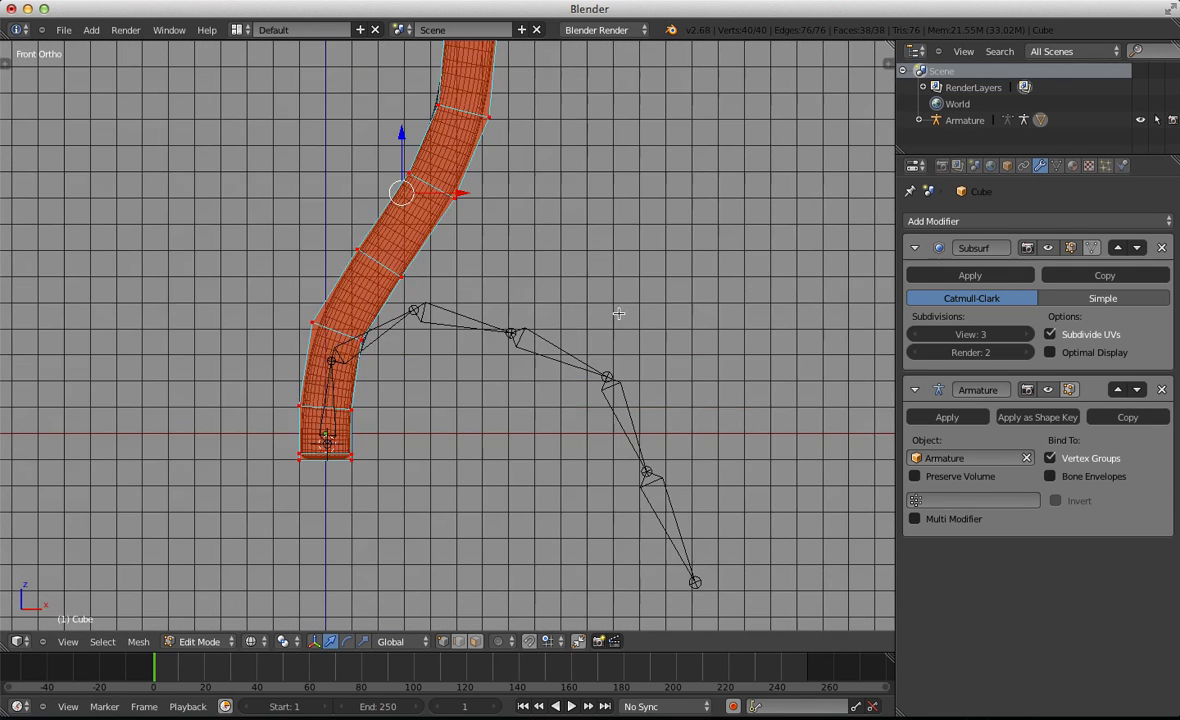
scroll(614, 330, "down", 3)
middle_click_drag(491, 277, 498, 340, "shift")
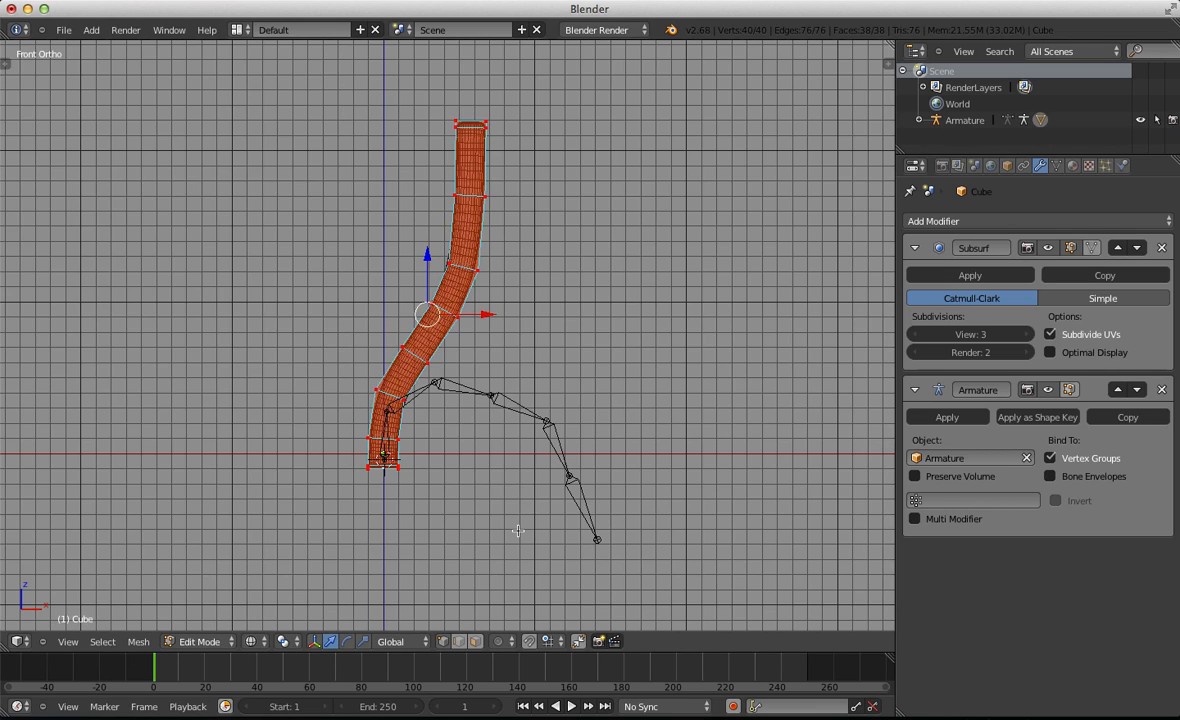
scroll(545, 549, "up", 5)
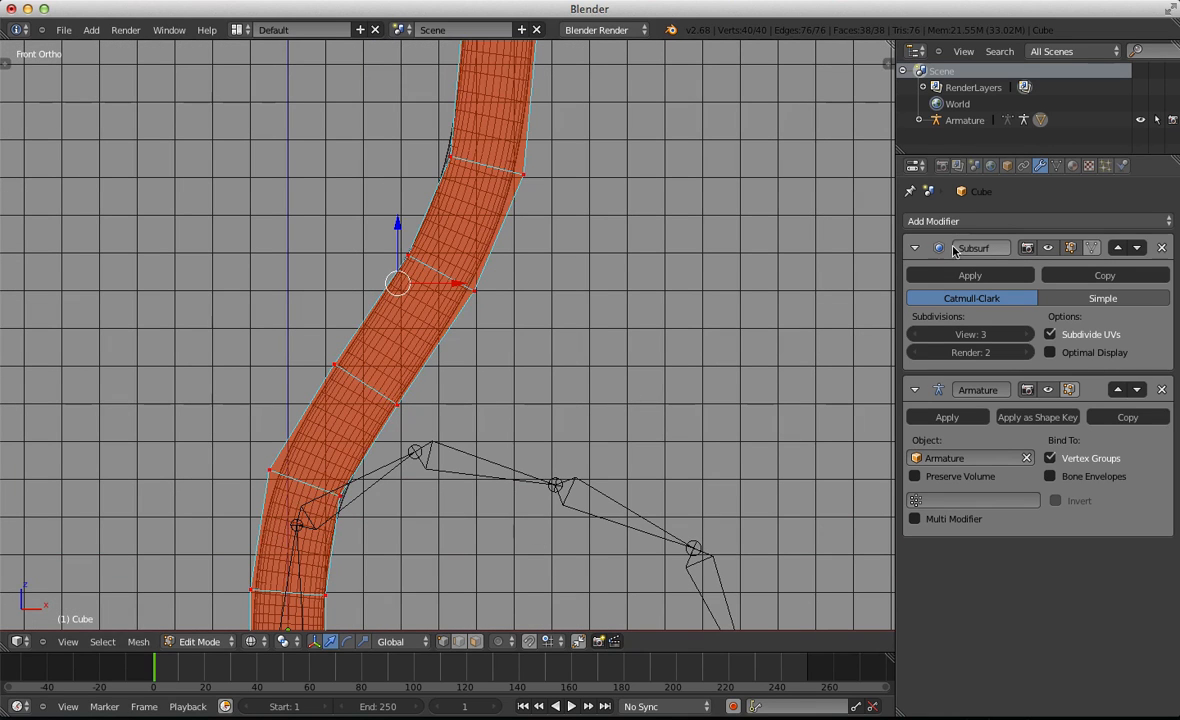
Leave the tube's Edit Mode, select all the armature's bones in Pose Mode and clear their rotations
key("Tab")
key("a")
right_click(494, 474)
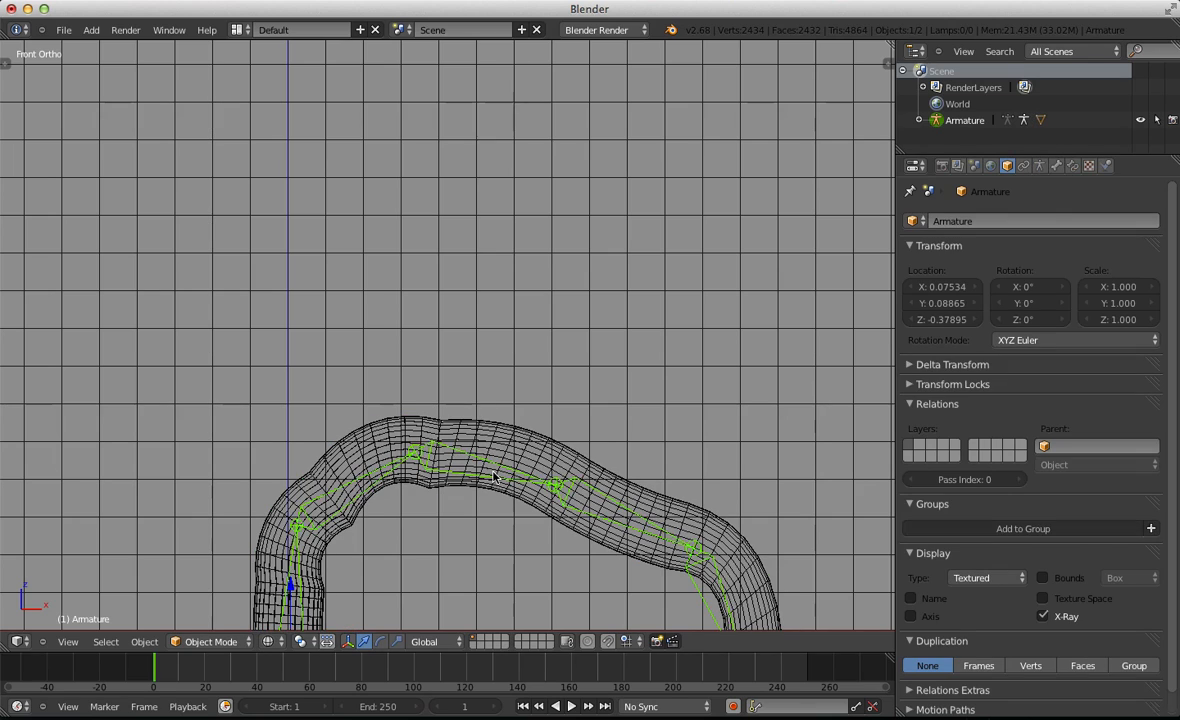
key("ctrl+Tab")
key("a")
key("a")
key("alt+r")
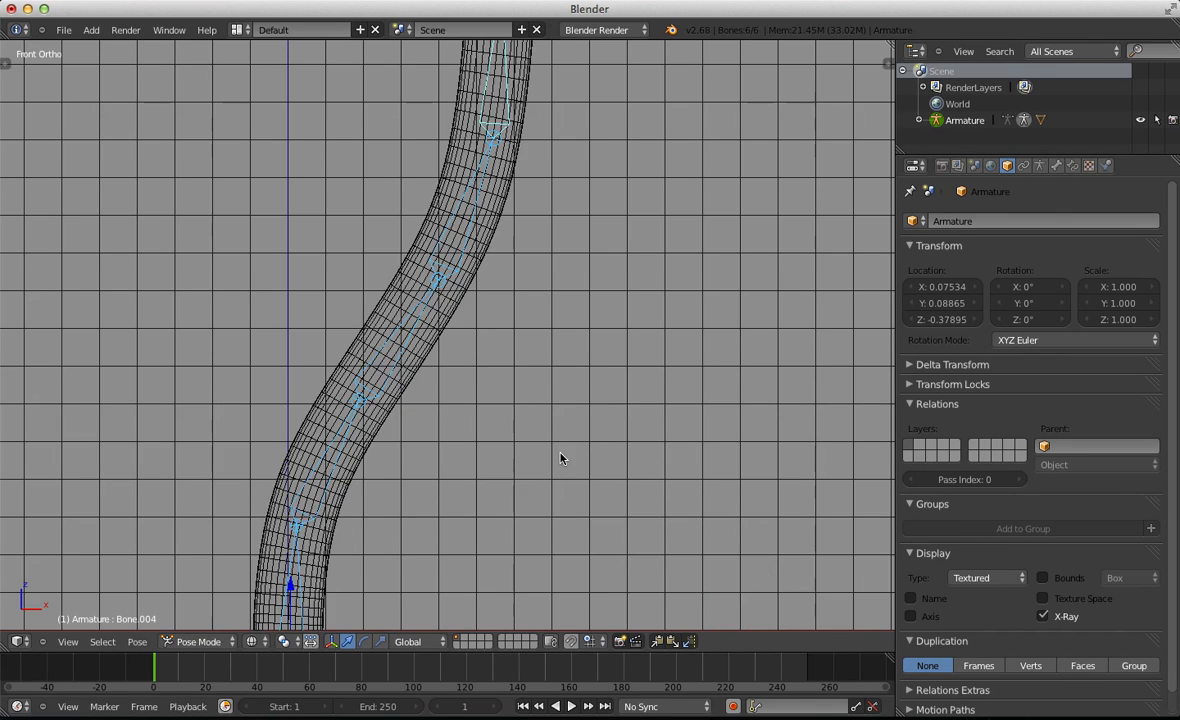
scroll(562, 459, "down", 3)
scroll(456, 320, "down", 2)
middle_click_drag(458, 319, 492, 335, "shift")
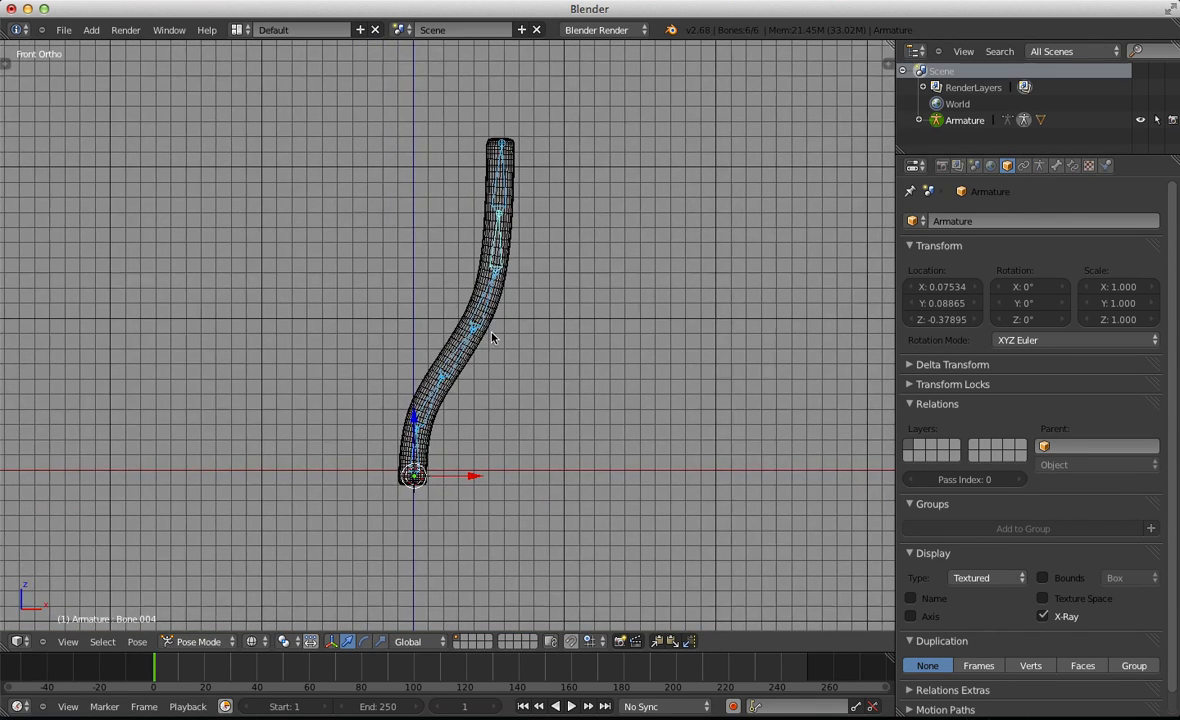
Select the tube and enter Edit Mode to examine its edge loops and subdivided surface against the bones
scroll(491, 336, "up", 2)
right_click(483, 361)
key("Tab")
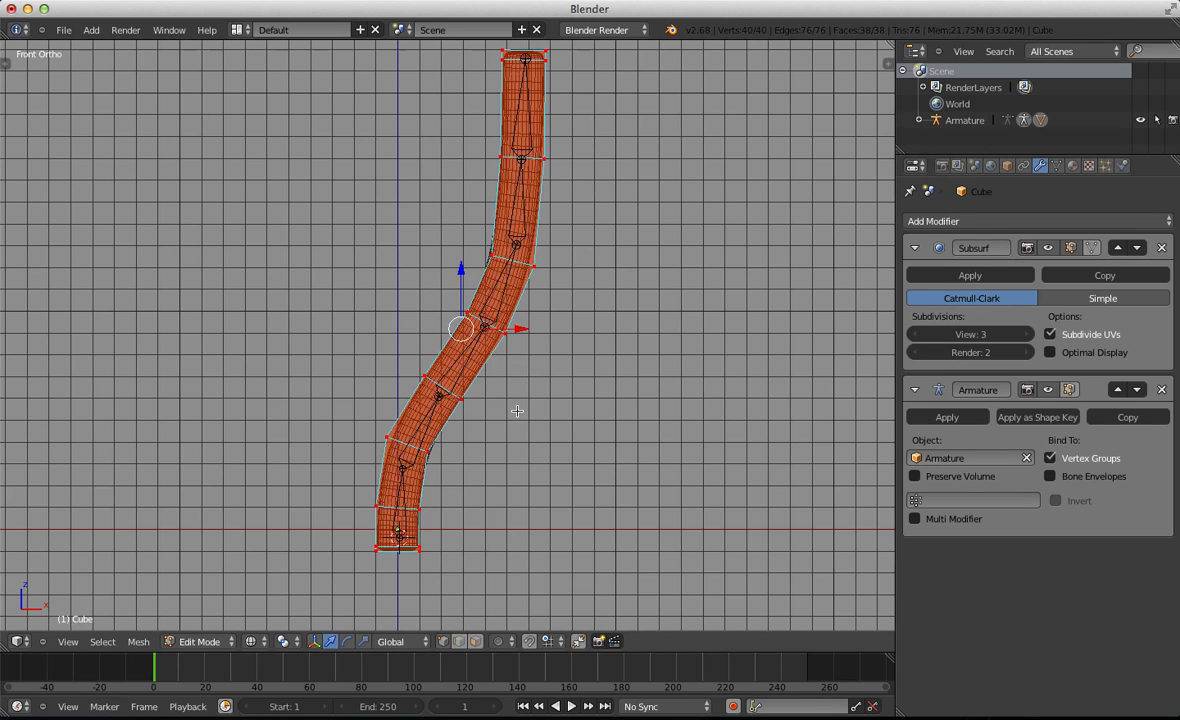
key("a")
scroll(421, 255, "down", 1)
middle_click_drag(421, 255, 408, 329, "shift")
scroll(427, 443, "up", 2)
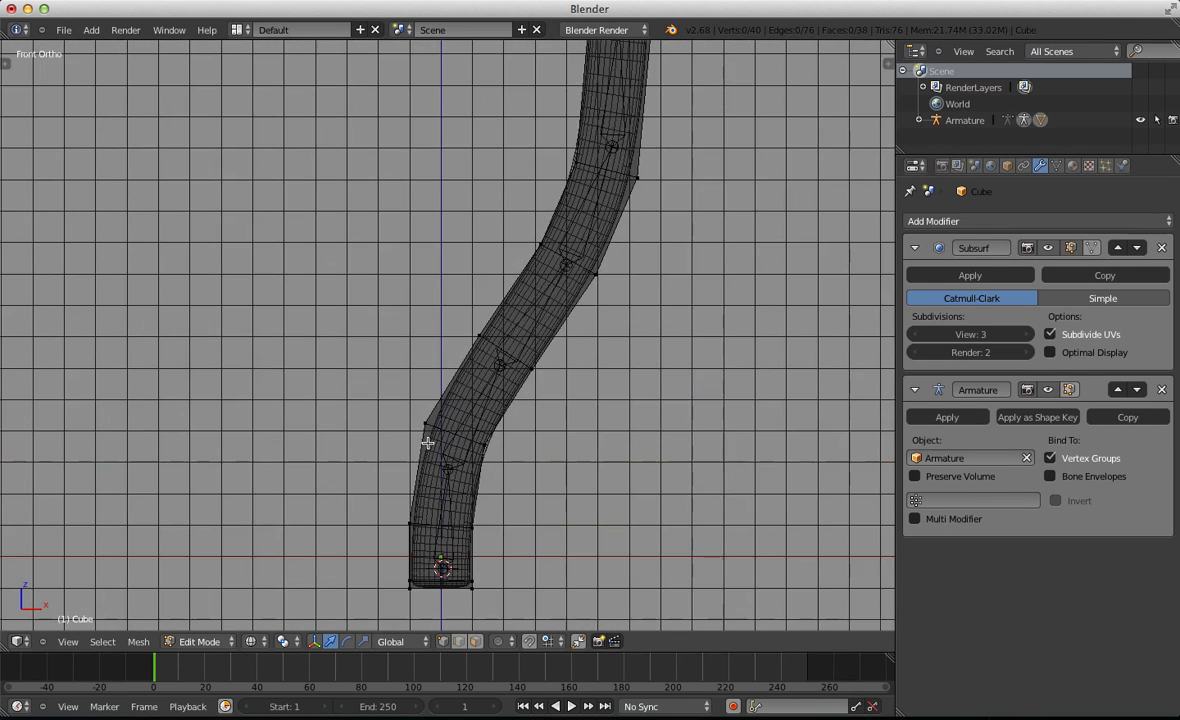
key("Tab")
key("Tab")
key("a")
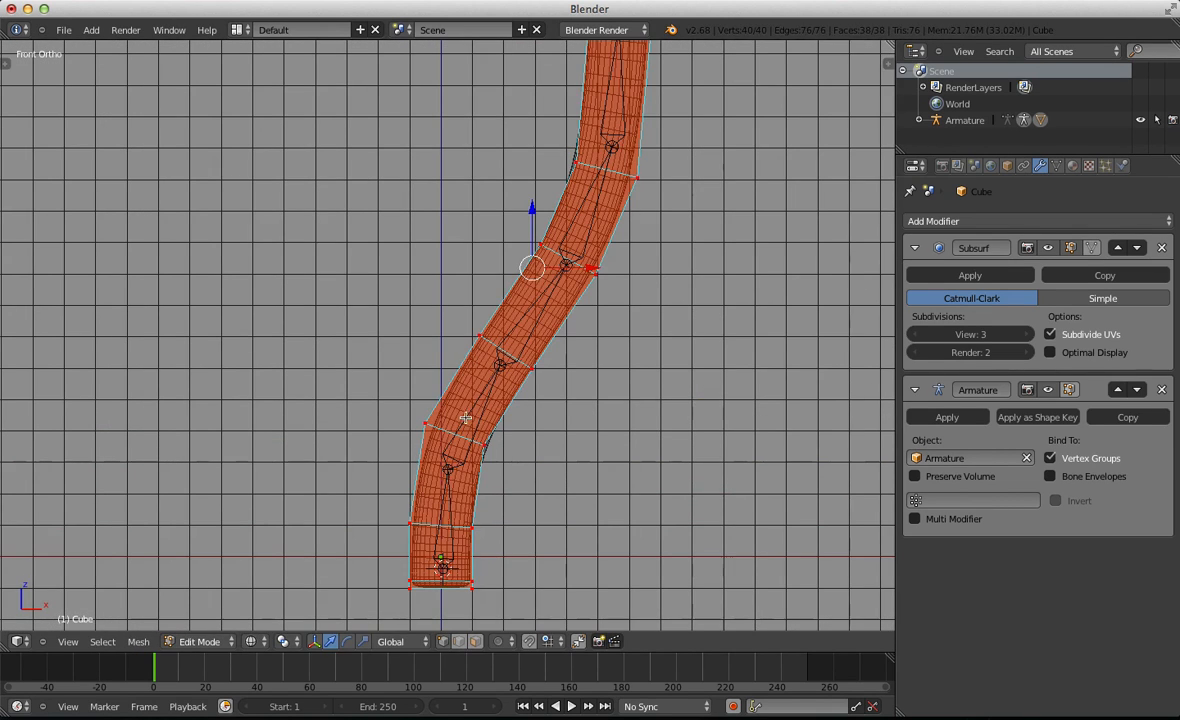
scroll(465, 418, "up", 1)
scroll(460, 355, "up", 1)
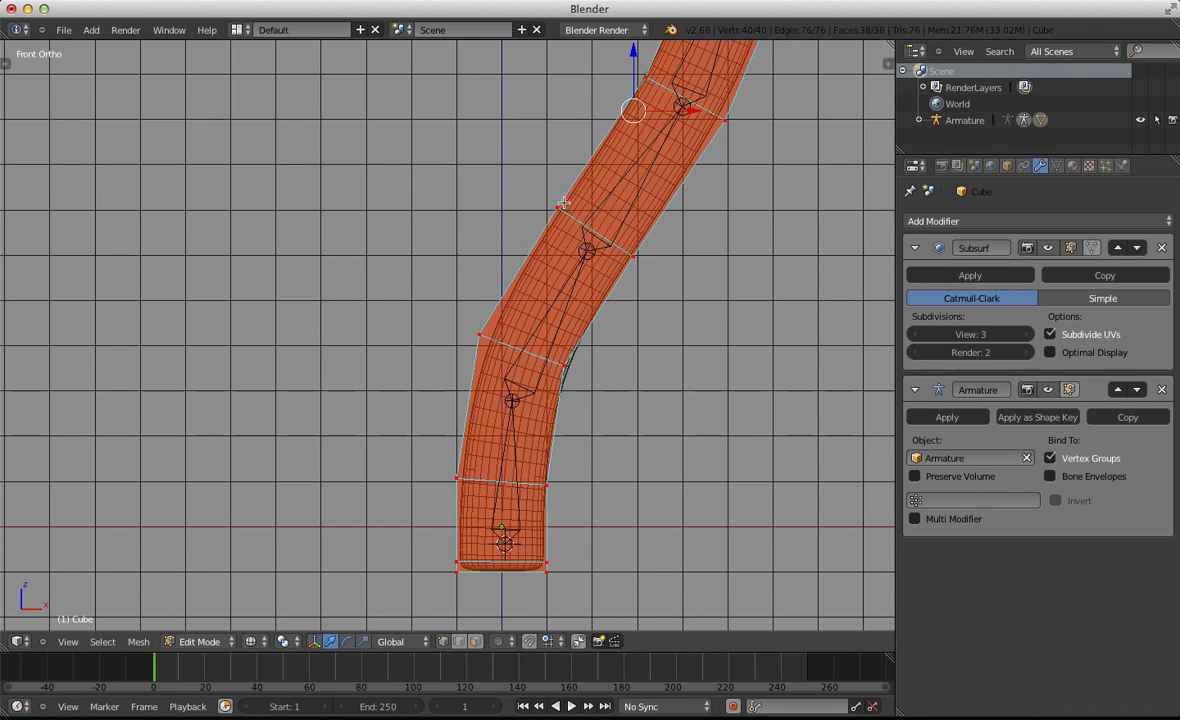
Deselect all of the tube's vertices and move its Armature modifier above the Subsurf modifier
scroll(564, 203, "down", 4)
key("a")
middle_click_drag(499, 347, 456, 438, "shift")
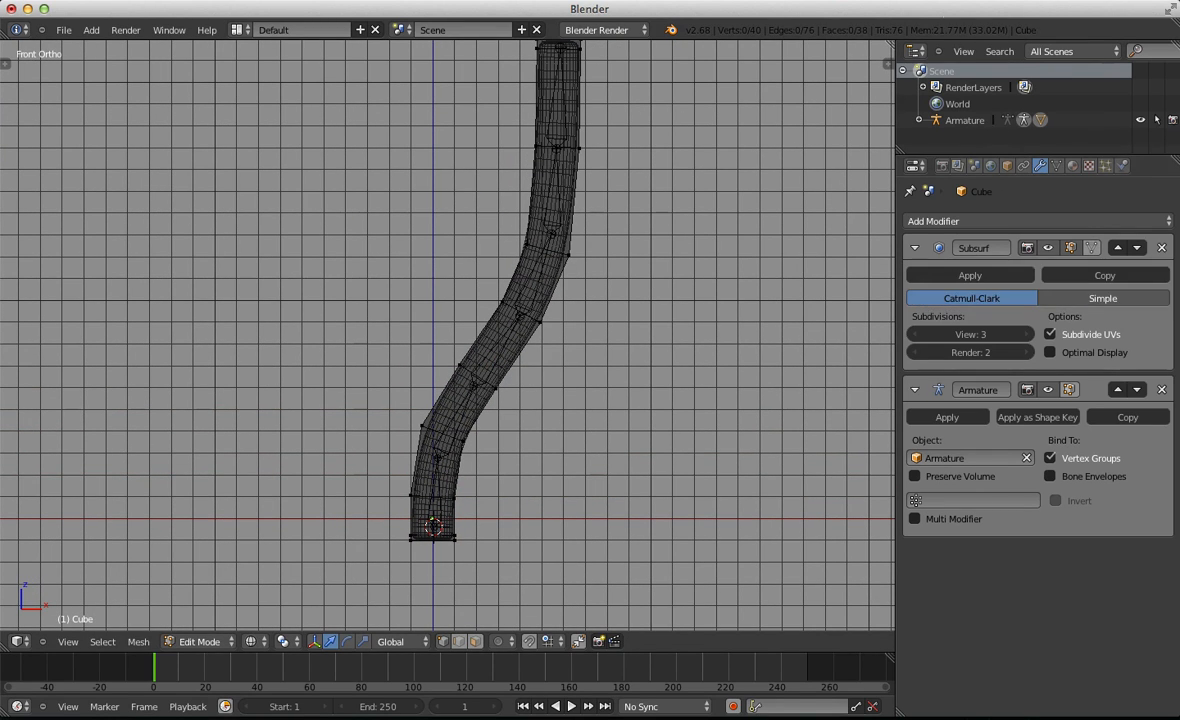
left_click(1117, 389)
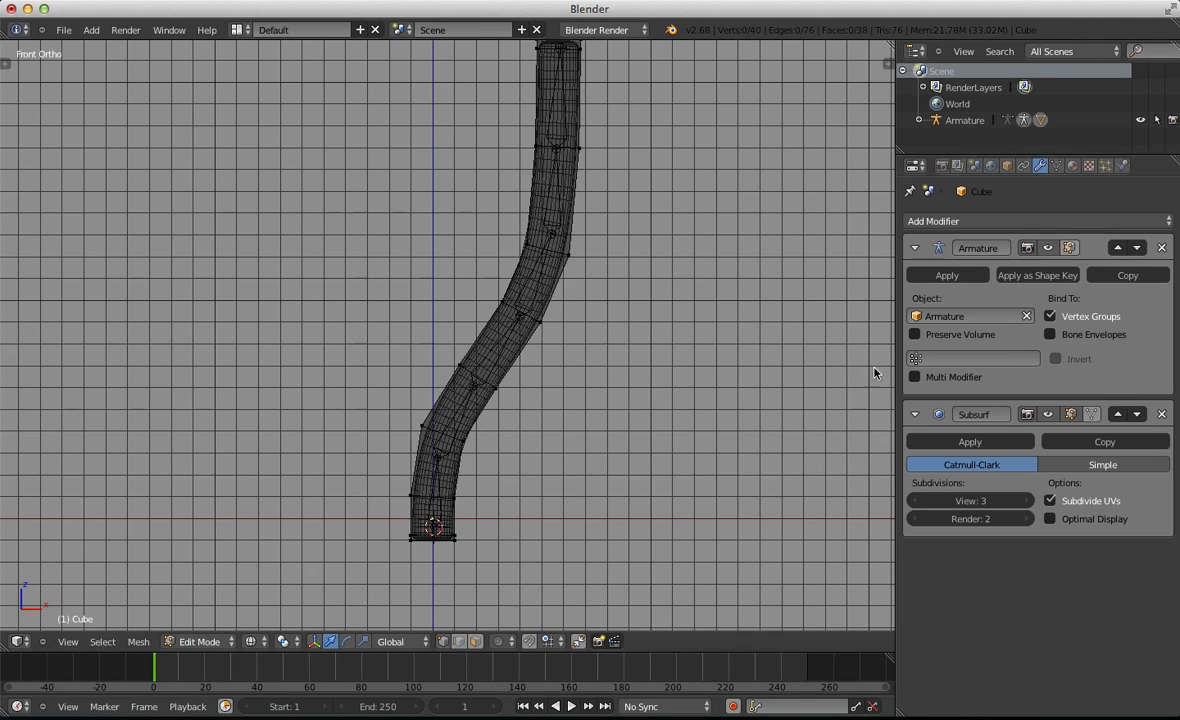
Leave the tube's Edit Mode, test-rotate the third bone clockwise to bend the tube, and undo the rotation
key("Tab")
right_click(491, 352)
key("r")
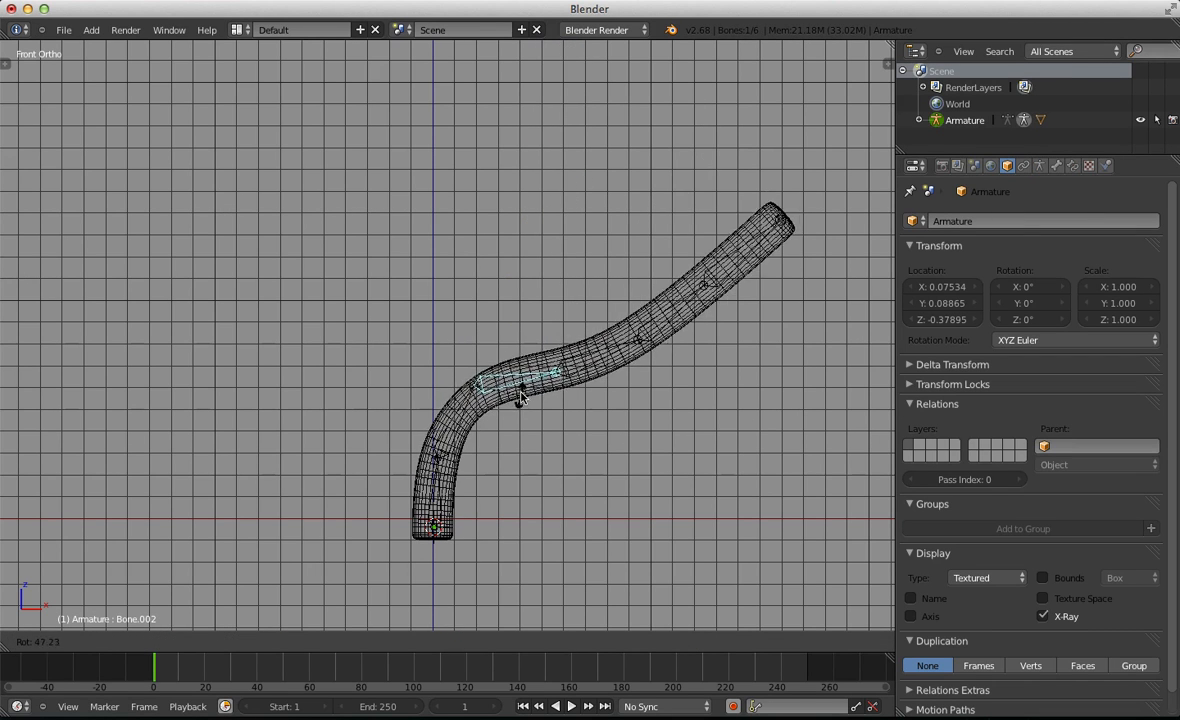
left_click(521, 381)
key("ctrl+z")
right_click(517, 369)
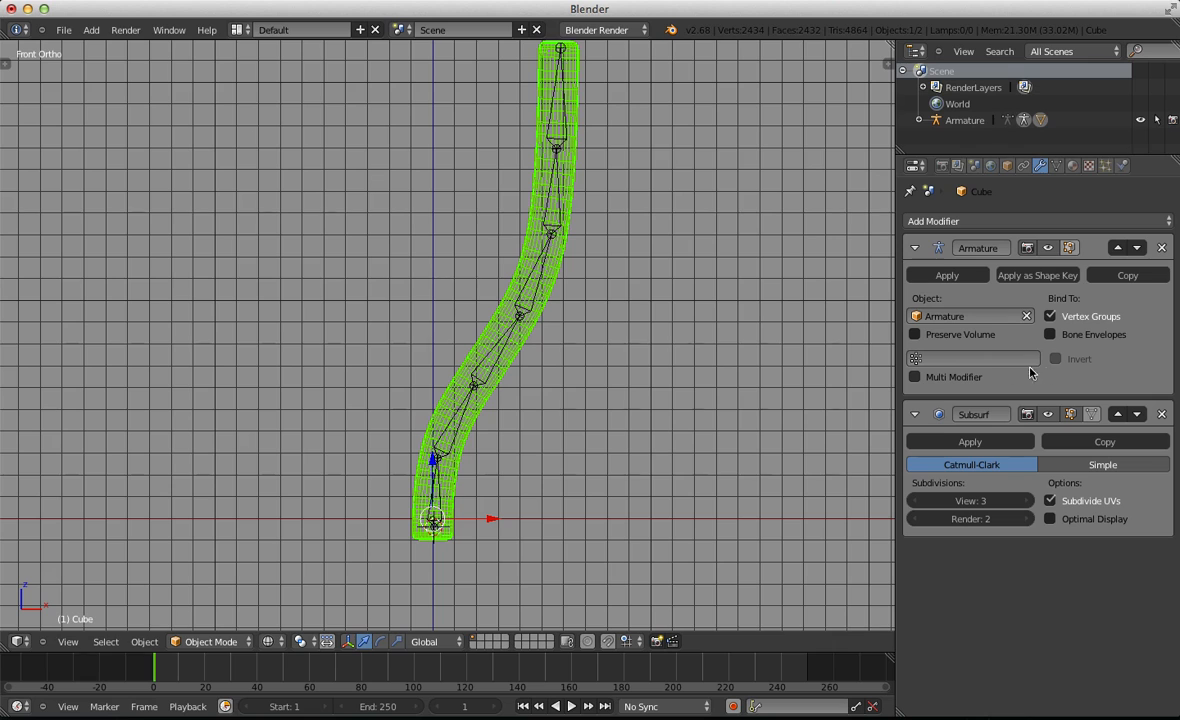
Rotate the fourth and fifth bones clockwise so the tube's upper half bends over and points downward
right_click(533, 304)
key("r")
left_click(585, 362)
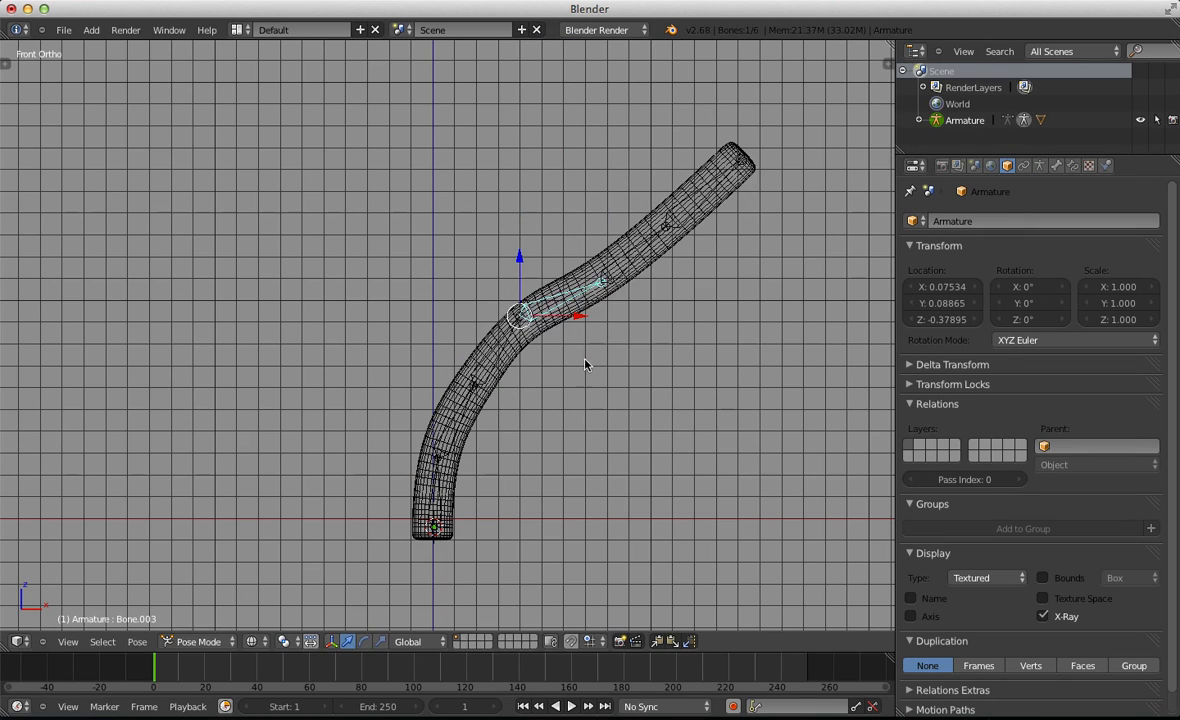
right_click(635, 262)
key("r")
left_click(631, 317)
key("ctrl+z")
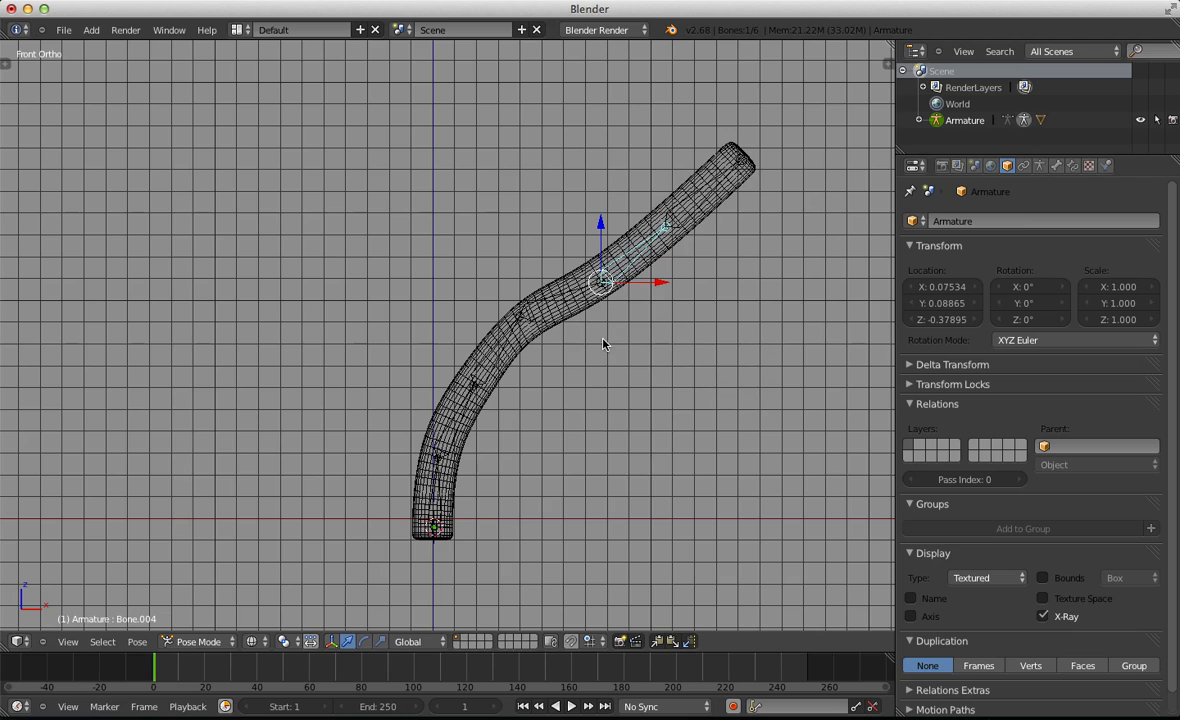
key("r")
left_click(606, 429)
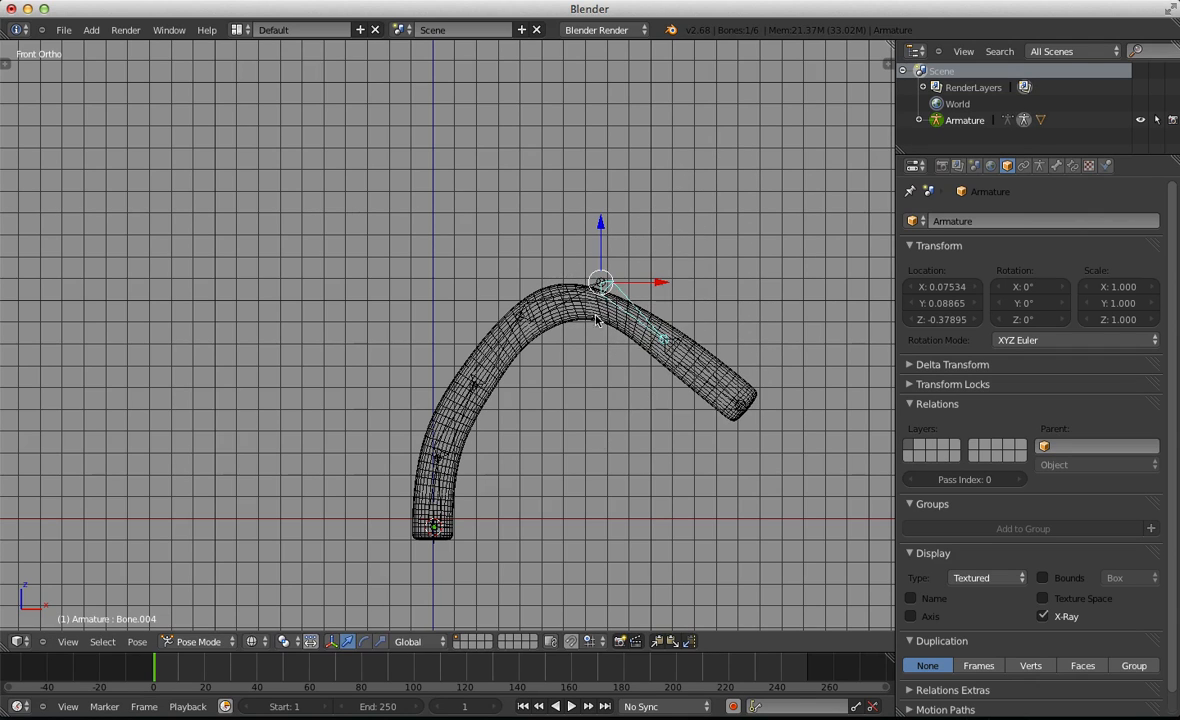
Take the armature out of Pose Mode and delete it
scroll(600, 400, "up", 4)
key("ctrl+Tab")
right_click(755, 302)
scroll(700, 320, "down", 5)
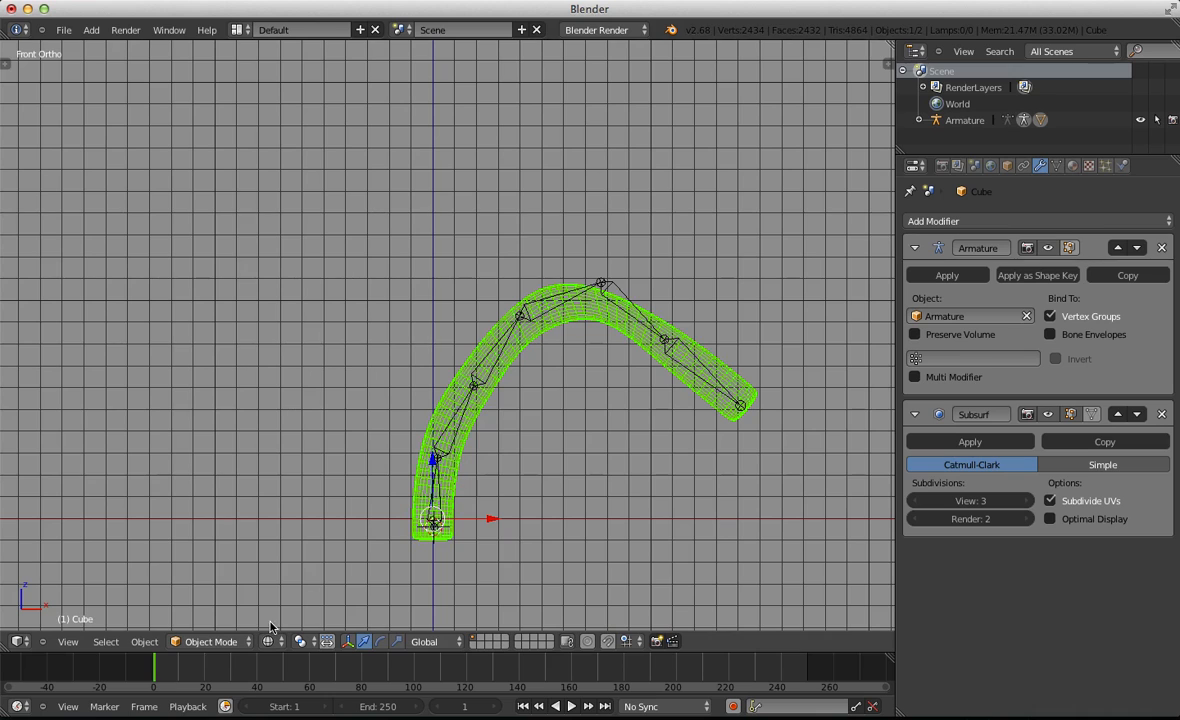
left_click(218, 641)
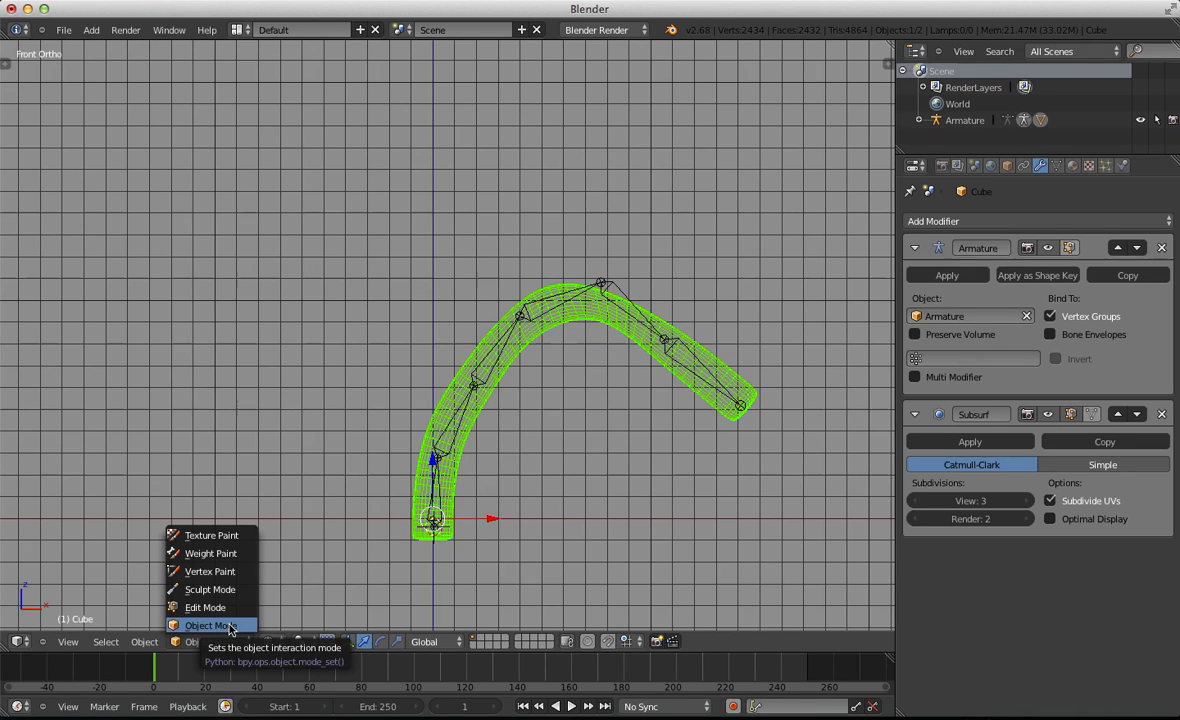
left_click(227, 627)
right_click(547, 307)
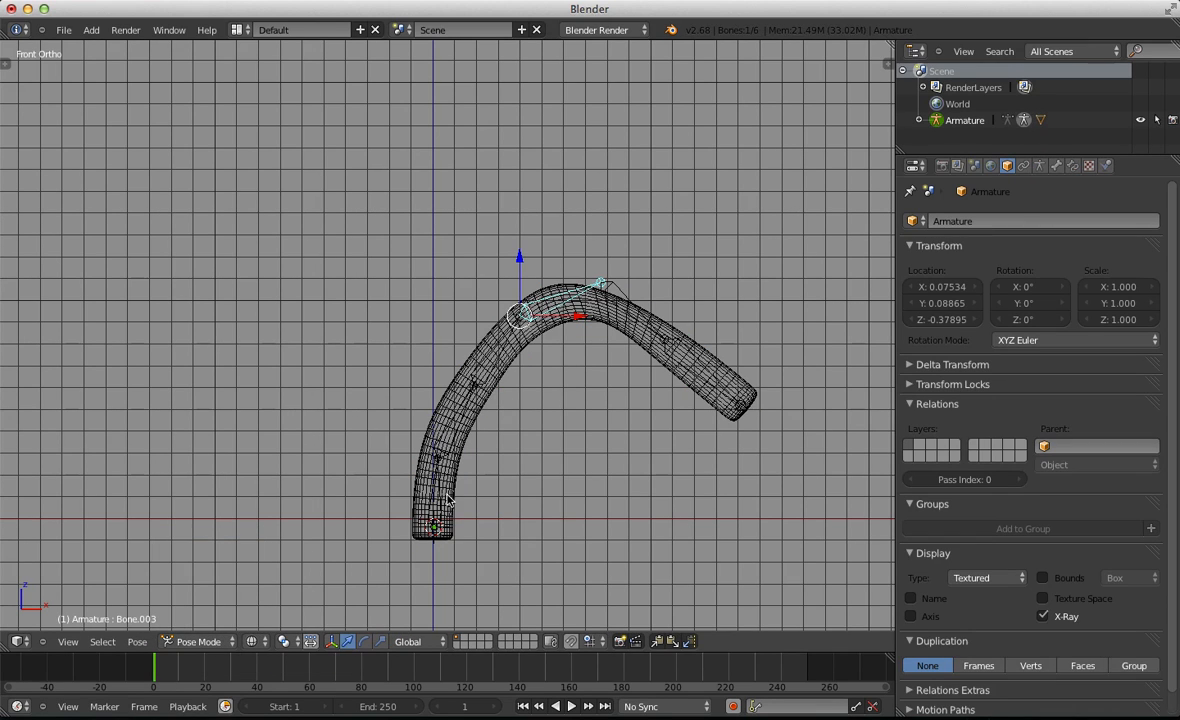
key("ctrl+Tab")
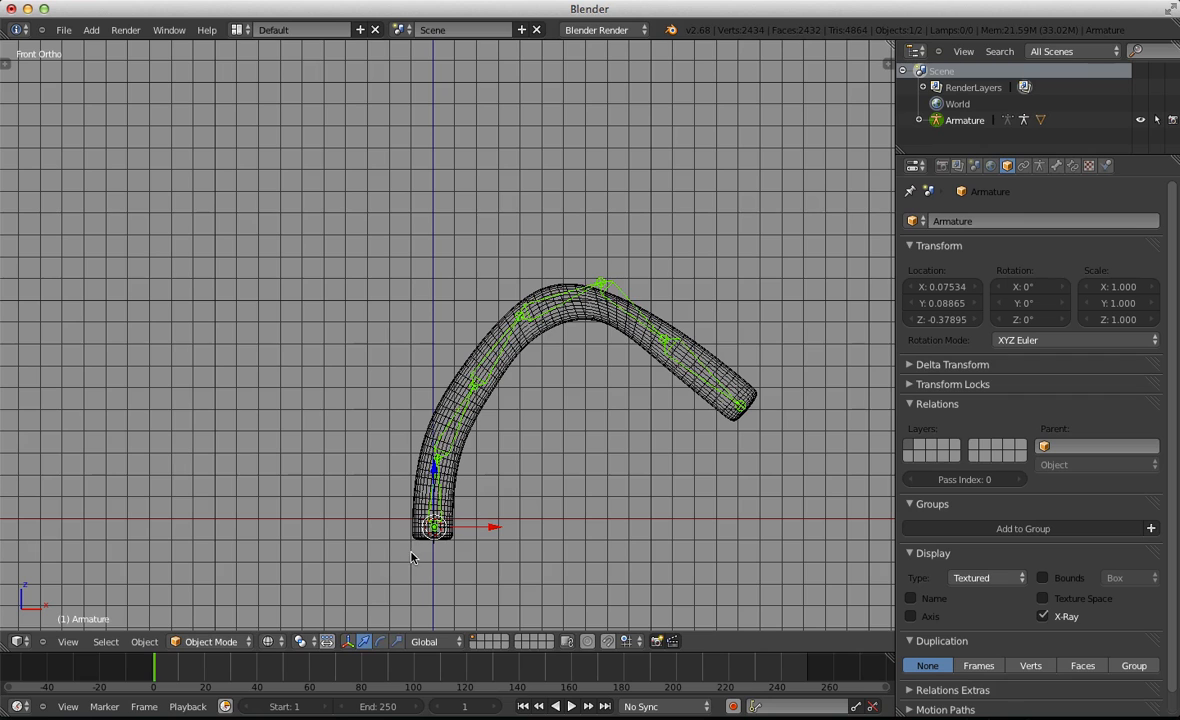
key("x")
left_click(497, 418)
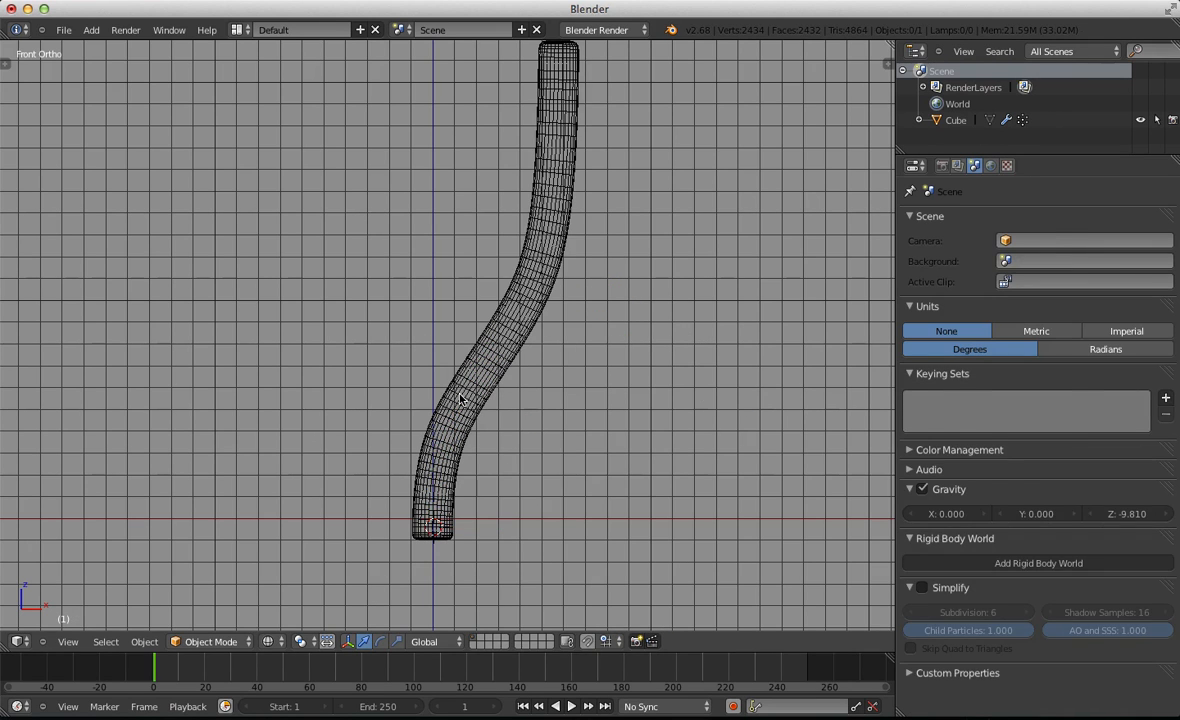
Remove the tube's Armature modifier and turn off the Subsurf modifier's viewport display
right_click(460, 399)
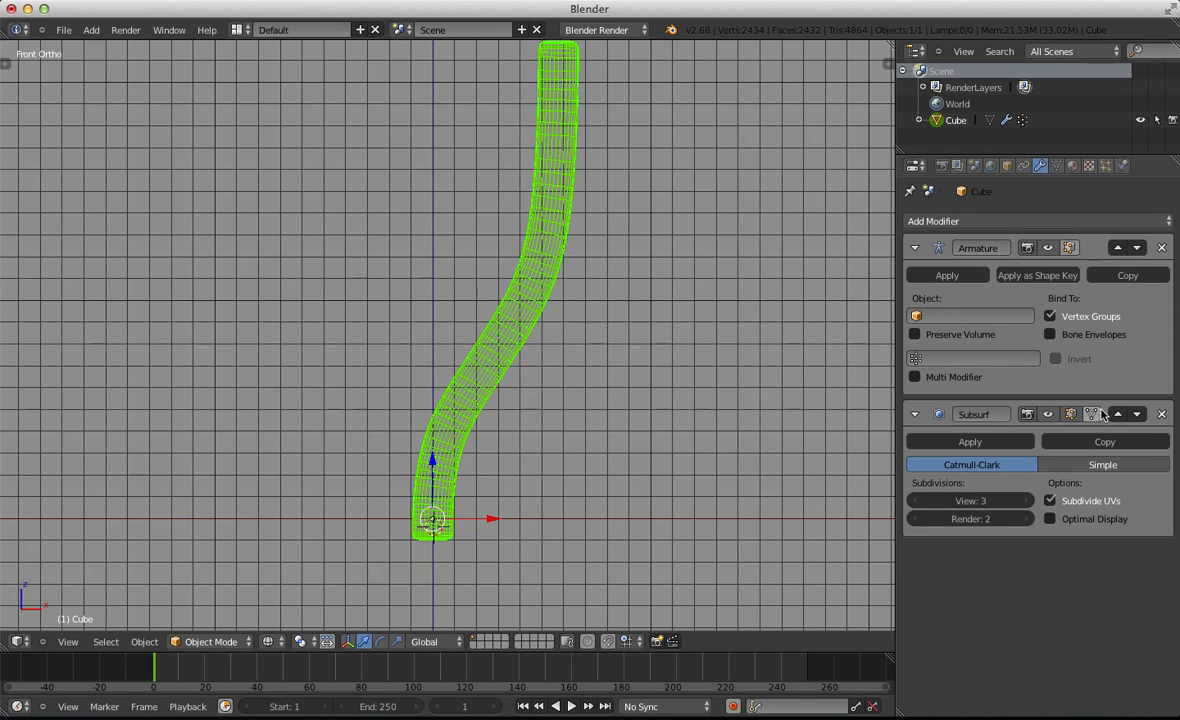
left_click(1161, 249)
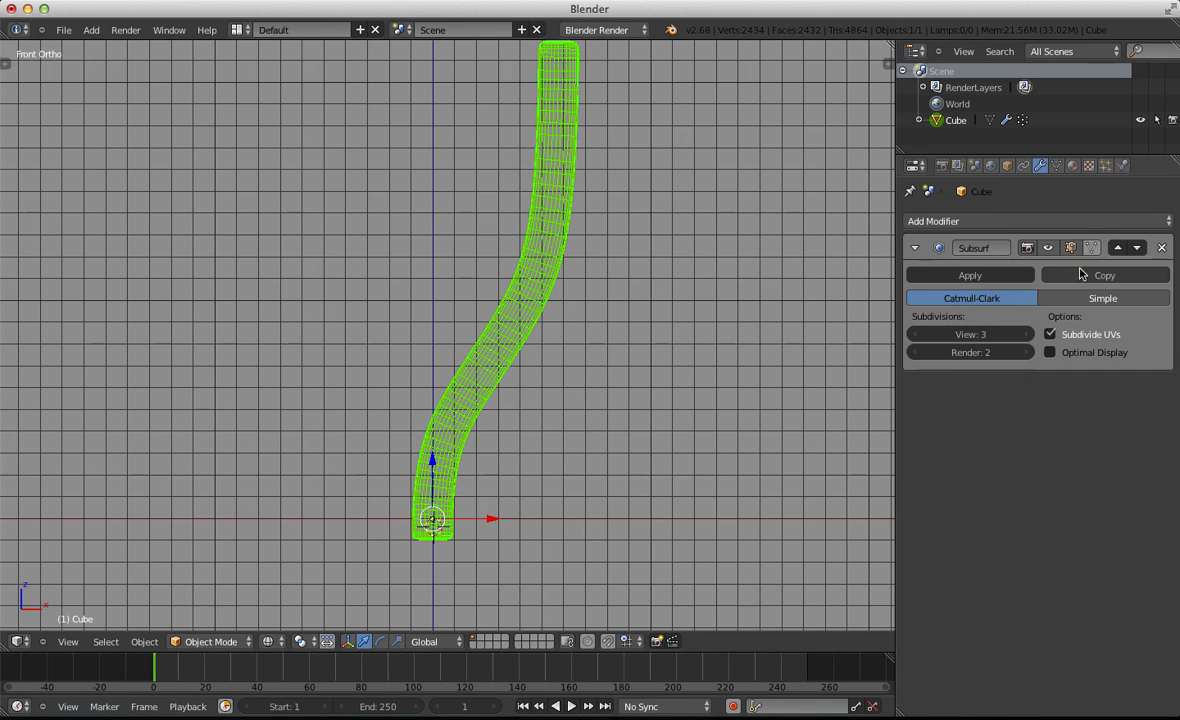
left_click(1050, 247)
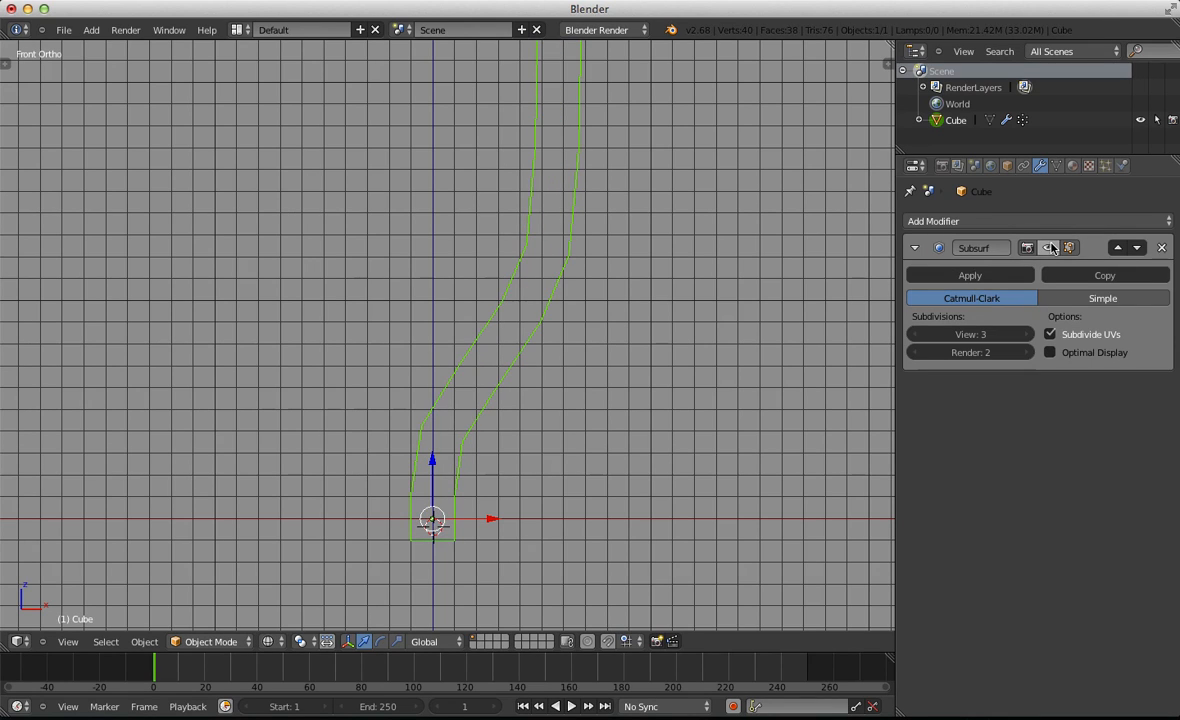
Enter Edit Mode on the tube to examine its unsubdivided edge loops, and return to Object Mode
key("Tab")
key("a")
scroll(408, 574, "up", 2)
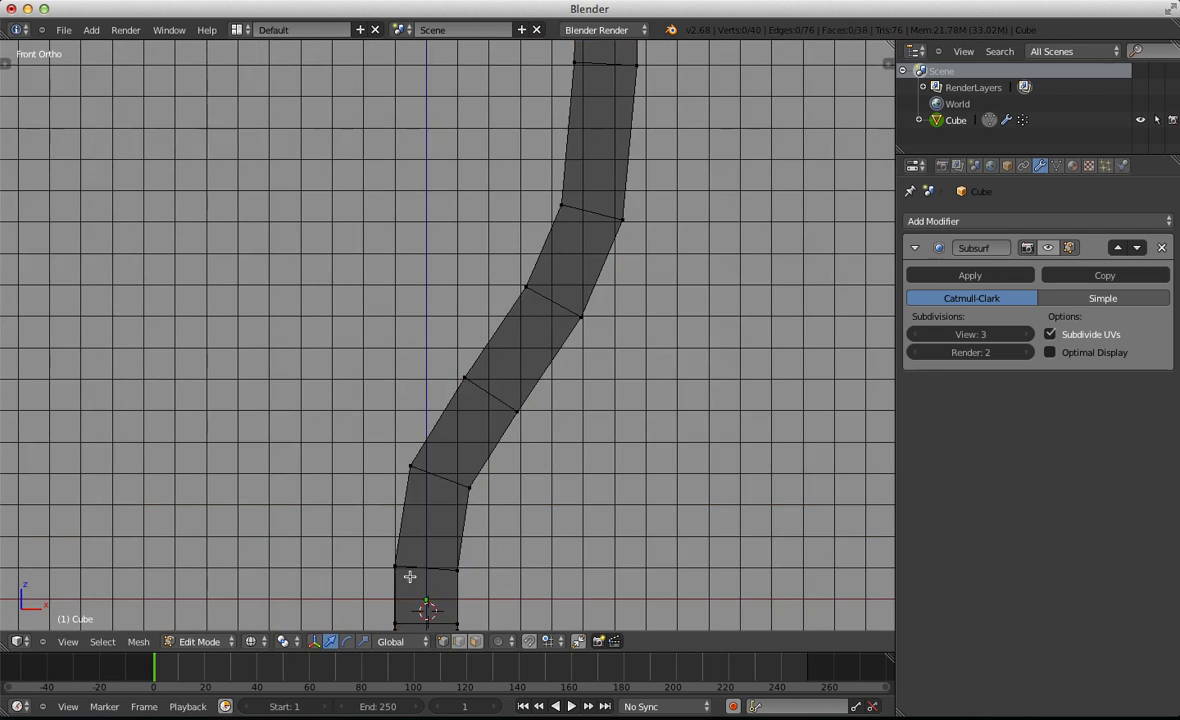
middle_click_drag(408, 574, 491, 373, "shift")
key("Tab")
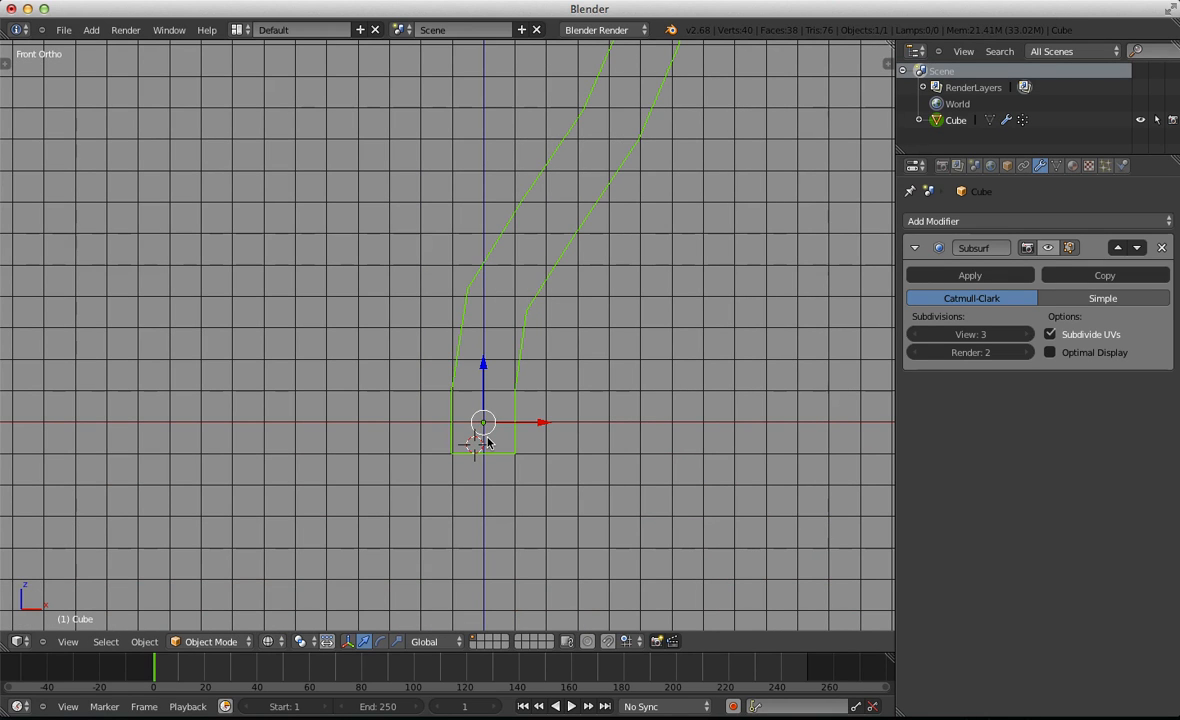
Deselect the tube, place the 3D cursor inside its base and switch the viewport to textured shading
key("alt+z")
key("a")
key("z")
left_click(484, 436)
key("alt+z")
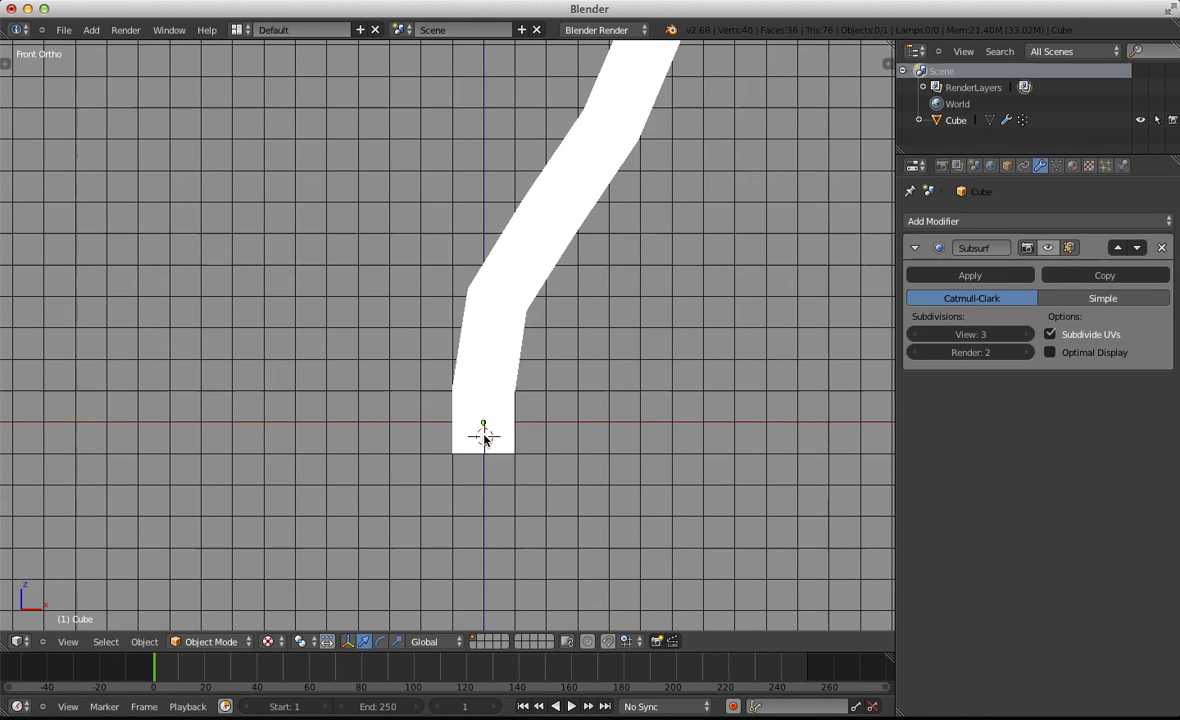
key("a")
key("n")
scroll(558, 413, "down", 1)
scroll(811, 516, "down", 6)
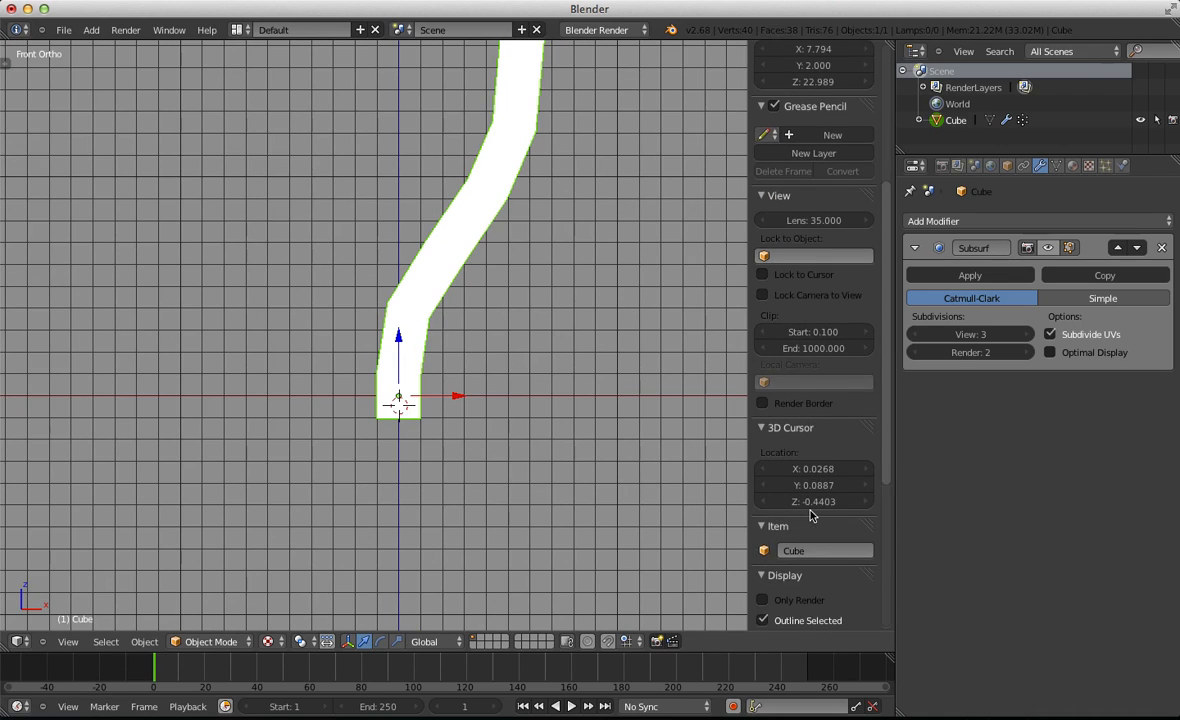
scroll(811, 516, "down", 8)
key("n")
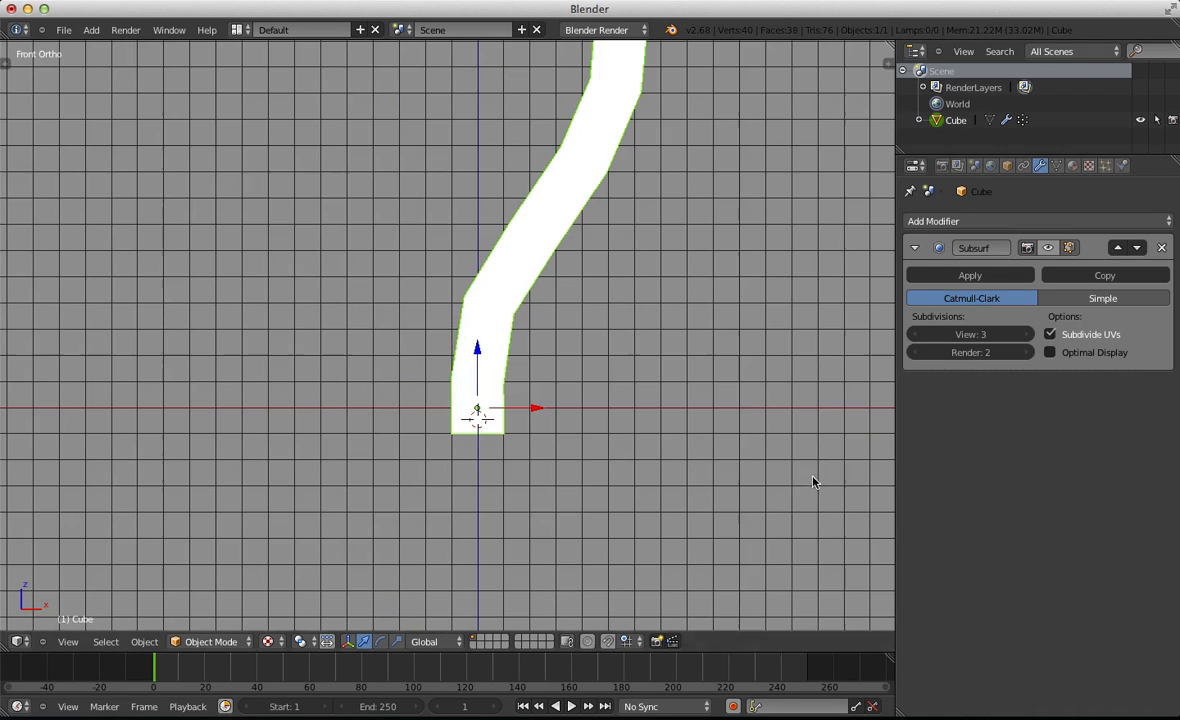
Add a single-bone armature at the 3D cursor, enable its X-Ray display and show the scene in wireframe
key("shift+a")
mouse_move(469, 404)
left_click(512, 404)
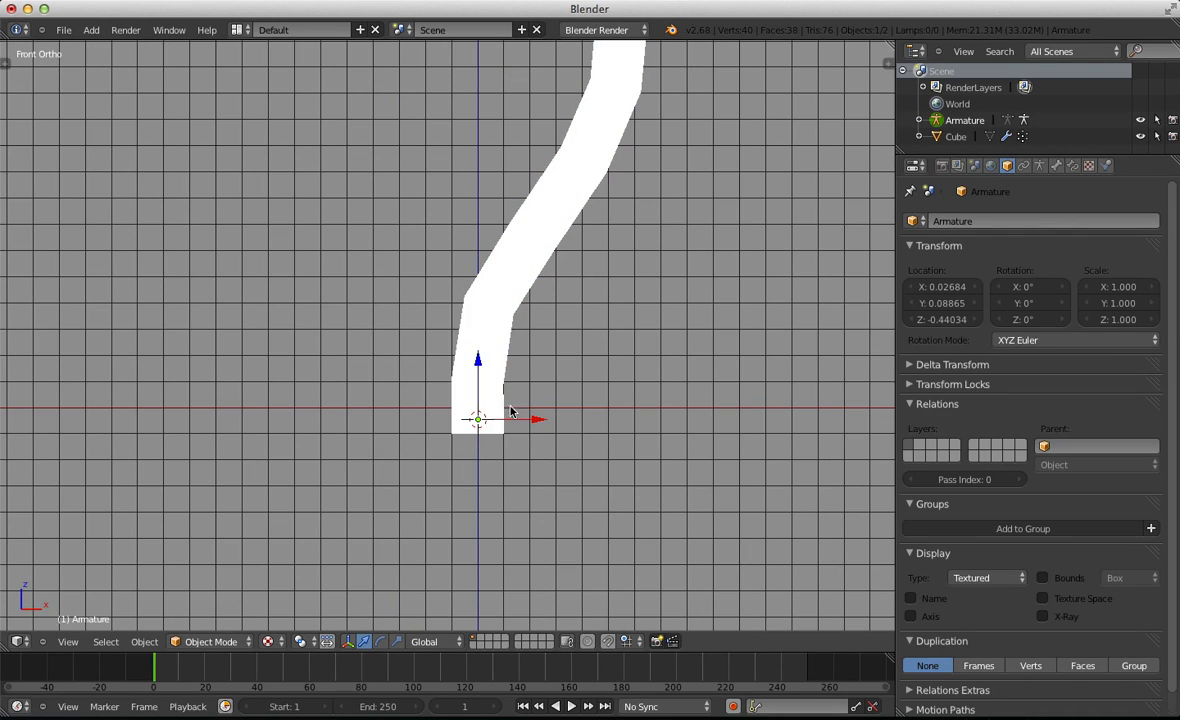
key("z")
key("Tab")
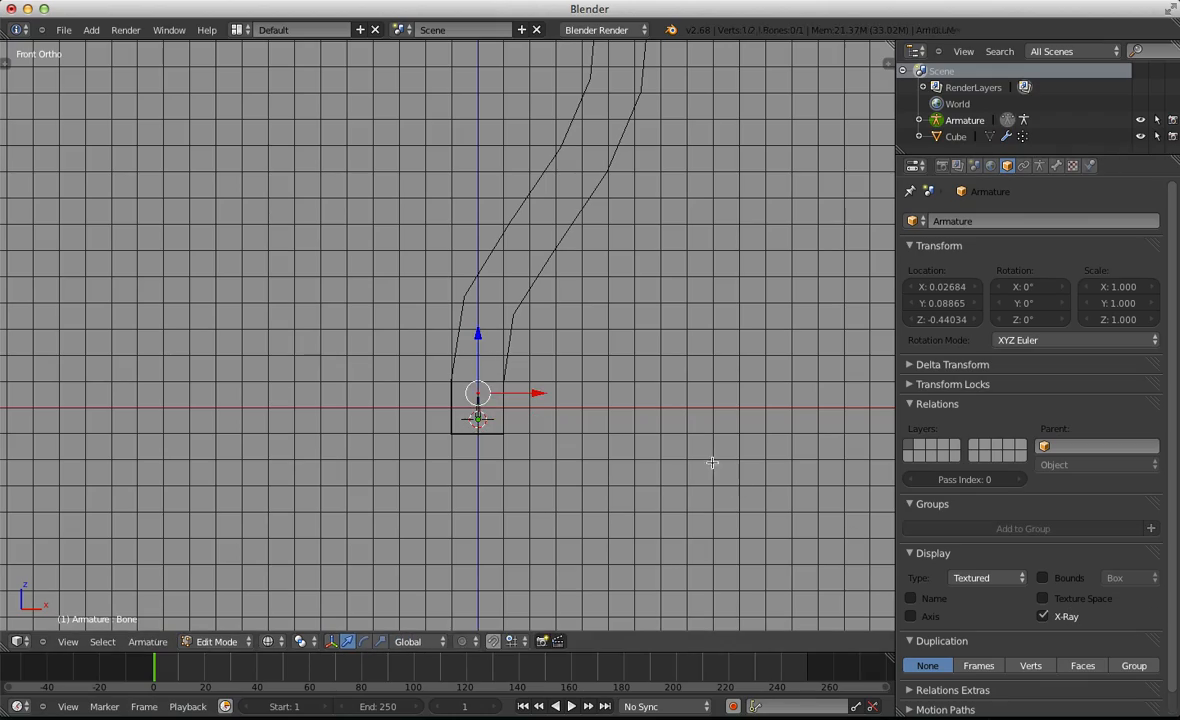
key("Tab")
Switch to solid shading and turn on the Wire and Draw All Edges display options for the tube
mouse_move(495, 258)
middle_mouse_down()
mouse_move(593, 342)
mouse_move(478, 401)
mouse_move(392, 495)
mouse_move(163, 485)
mouse_move(399, 500)
mouse_move(550, 421)
middle_mouse_up()
scroll(477, 405, "up", 5)
key("z")
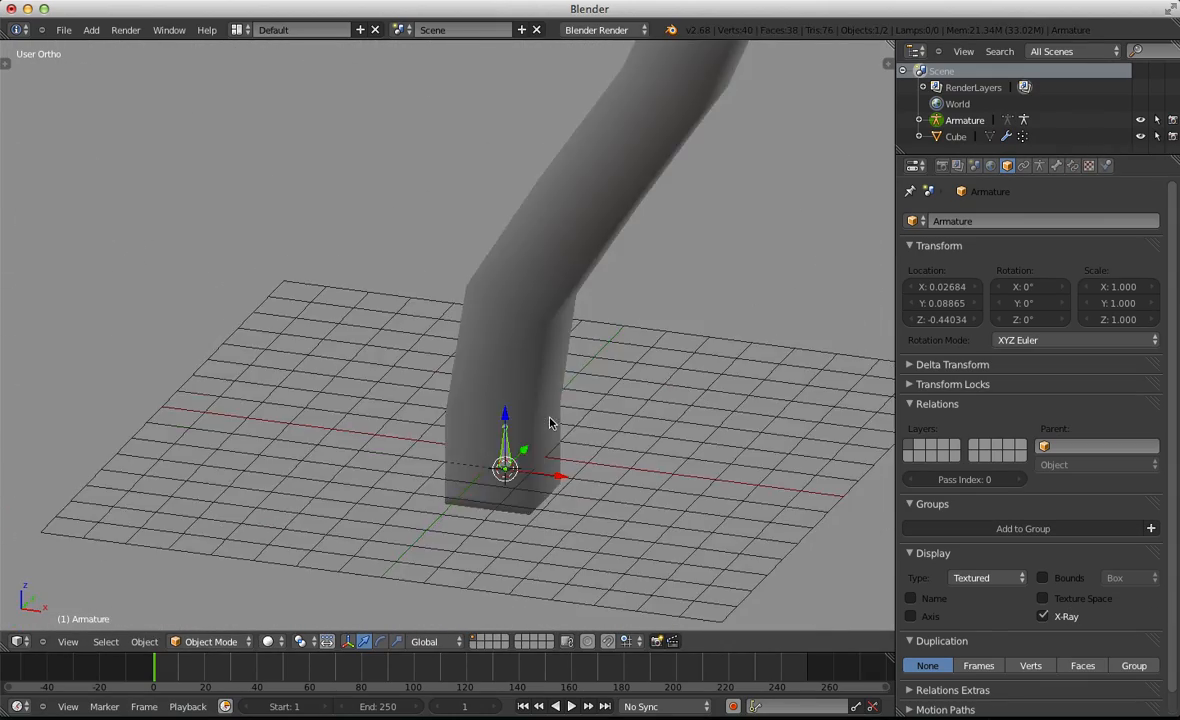
scroll(546, 421, "down", 3)
key("a")
right_click(503, 307)
middle_click_drag(503, 307, 433, 564)
scroll(577, 435, "up", 2)
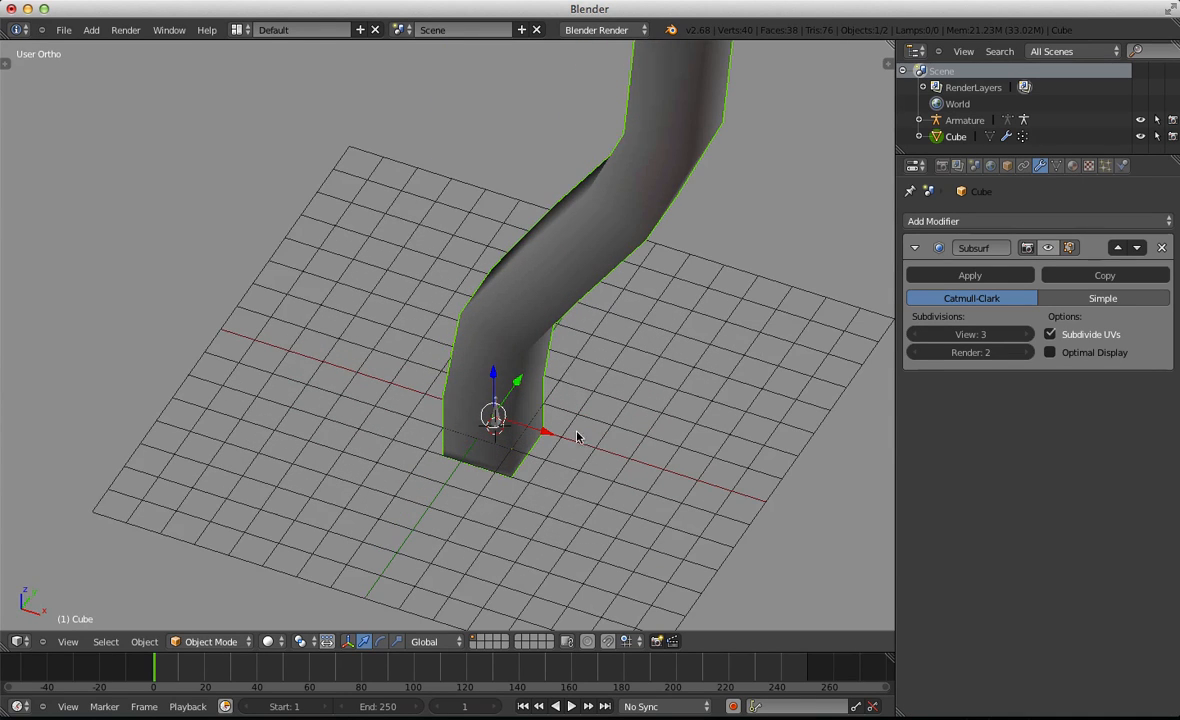
left_click(1007, 166)
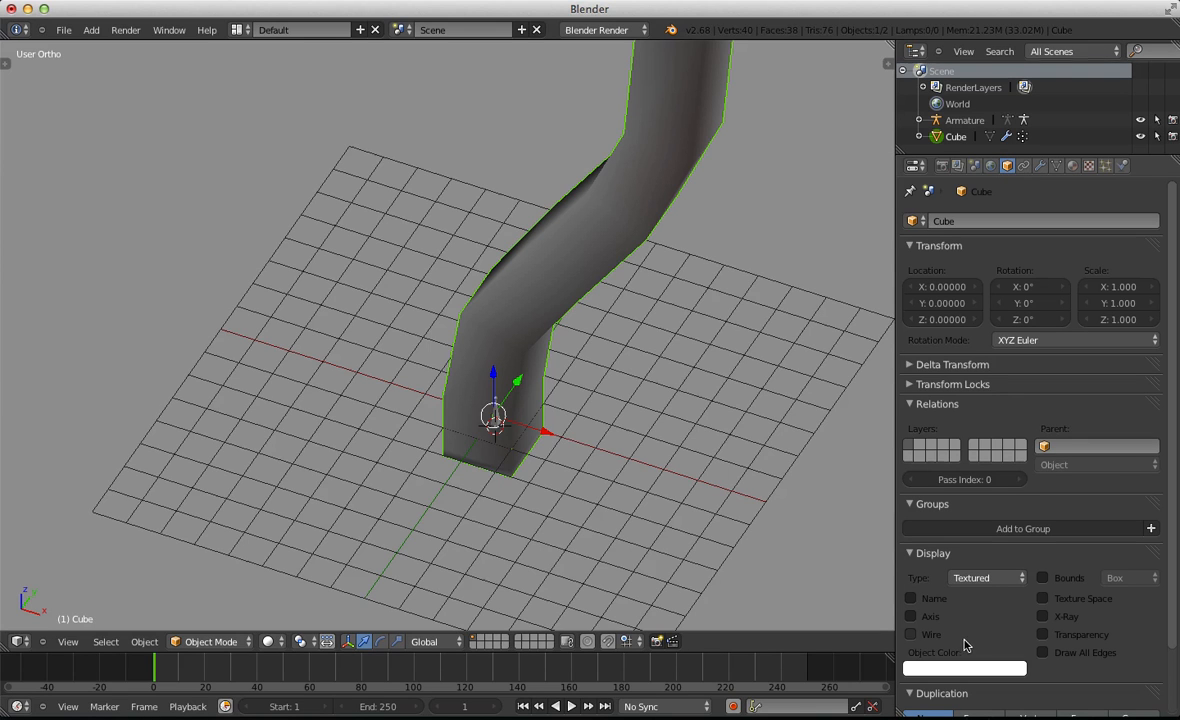
left_click(931, 638)
middle_click_drag(650, 540, 560, 480)
left_click(1080, 655)
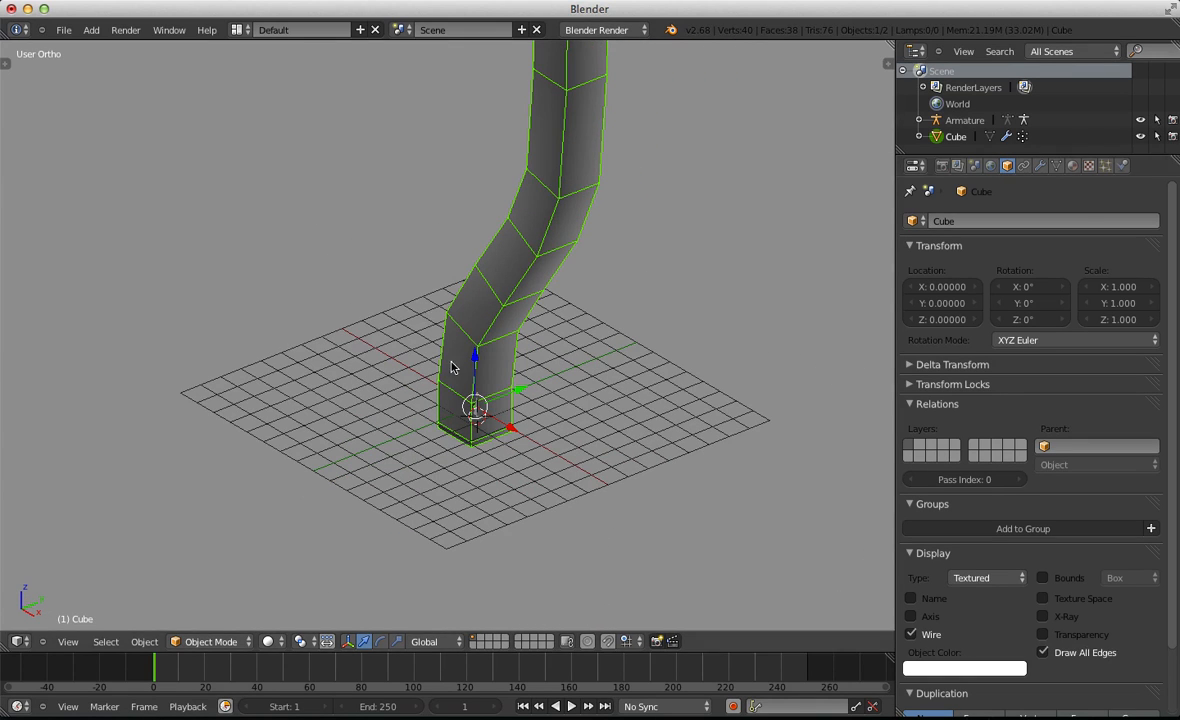
middle_click_drag(435, 378, 493, 178)
scroll(480, 337, "down", 3)
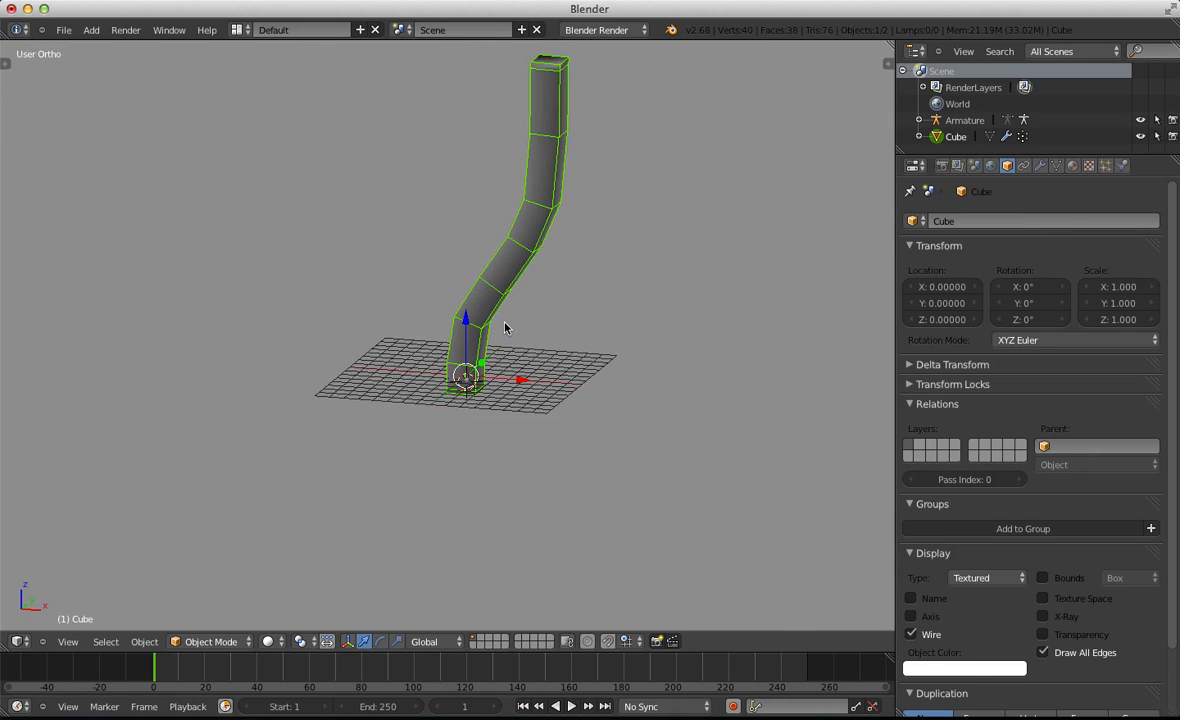
Return to the front view and enter Edit Mode on the armature in wireframe display
key("KP_1")
key("Tab")
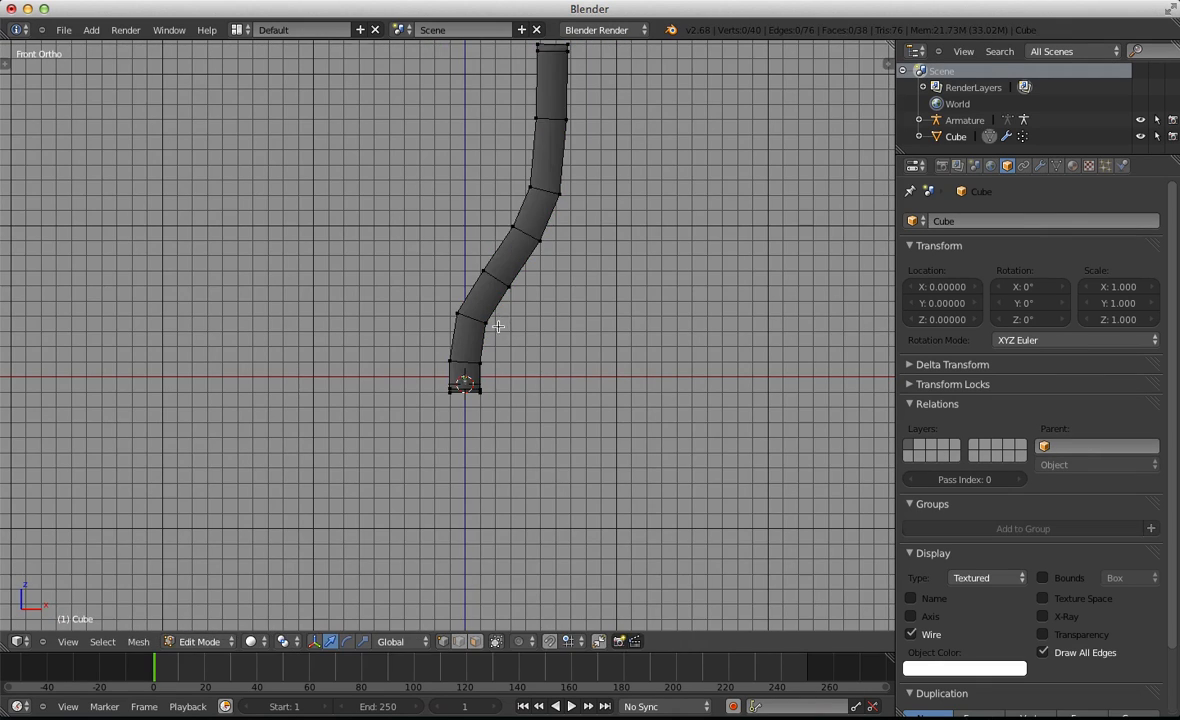
key("z")
scroll(498, 326, "up", 4)
key("Tab")
key("z")
right_click(489, 418)
key("Tab")
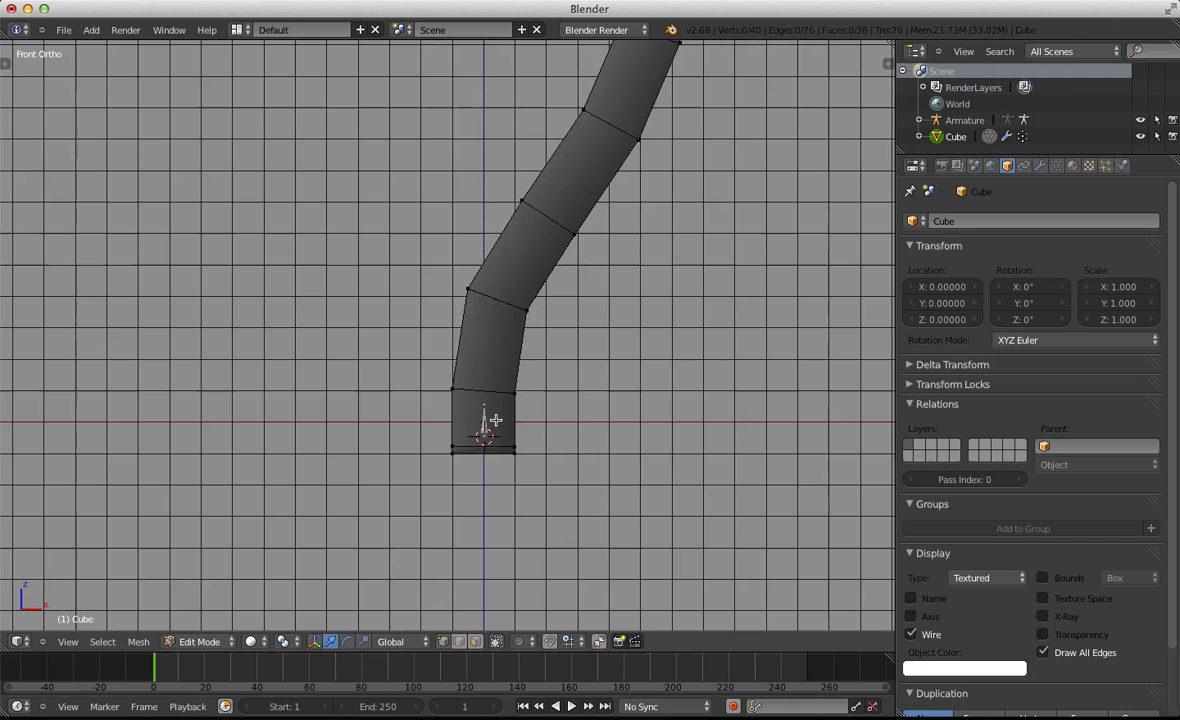
key("Tab")
right_click(486, 420)
key("Tab")
scroll(510, 410, "up", 3)
key("z")
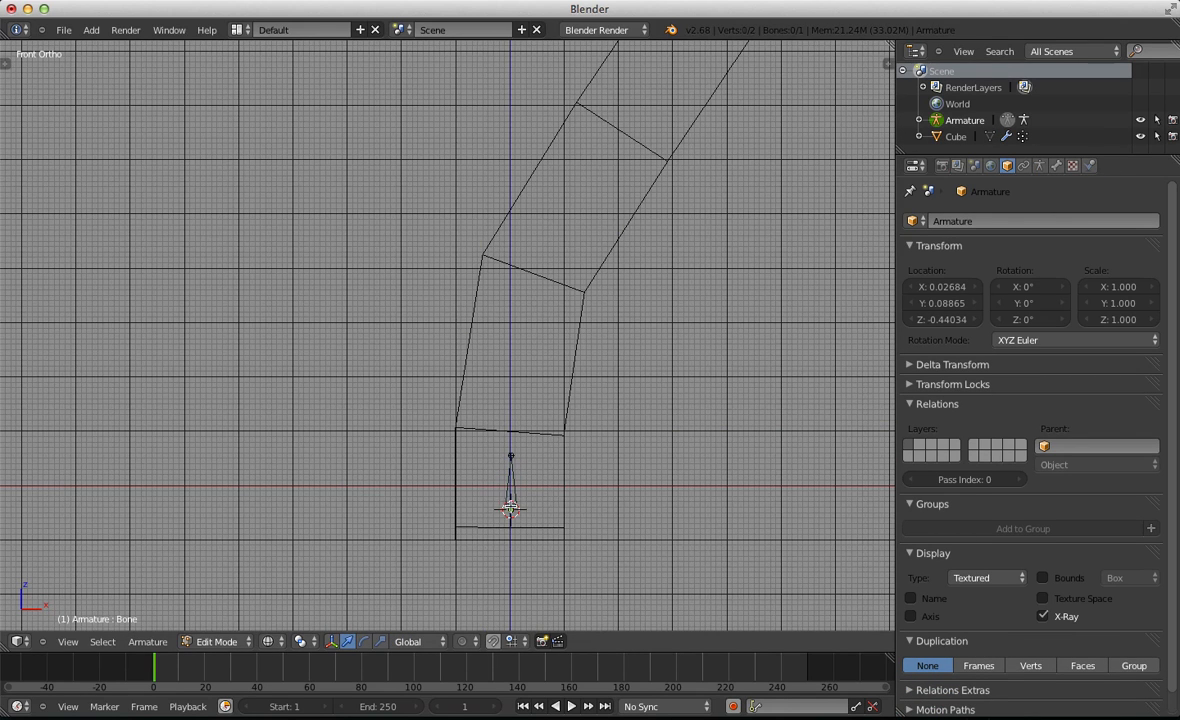
Move the bone's base down to the tube's bottom end and its tip up to the first edge loop above the base
right_click(508, 536)
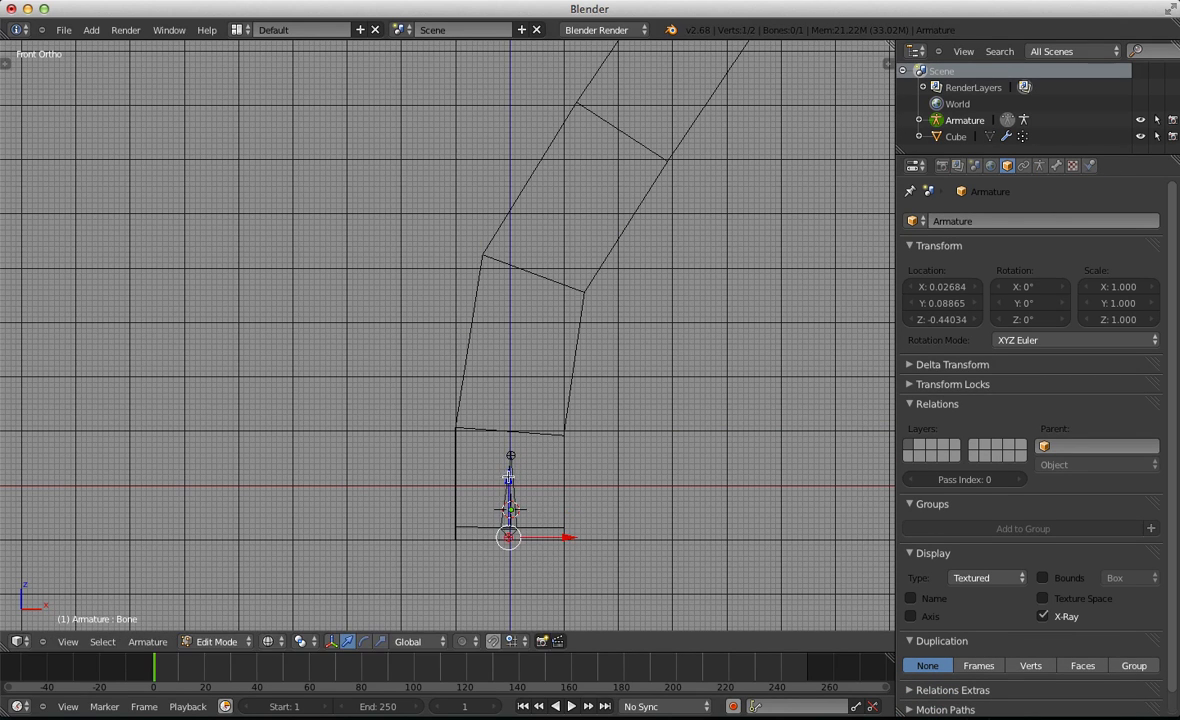
key("g")
left_click(511, 415)
scroll(511, 415, "down", 1)
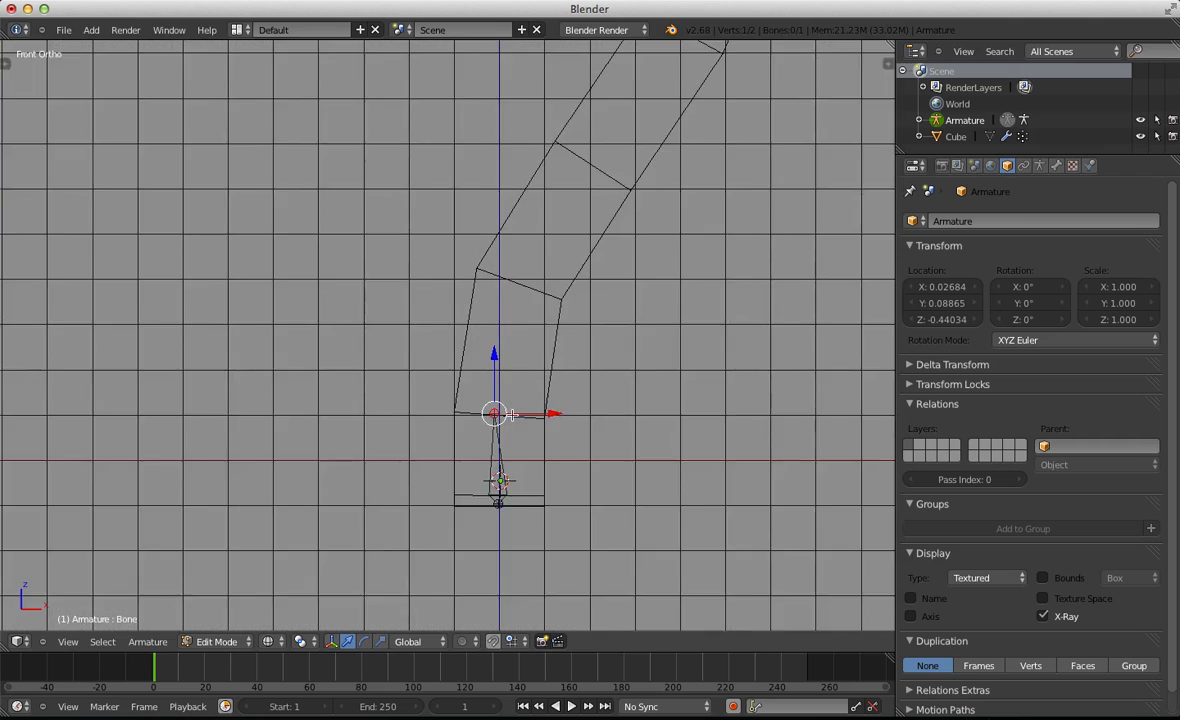
Extrude two bones in a chain from the first bone's tip, ending their joints on the next two edge loops up the tube
key("e")
left_click(520, 312)
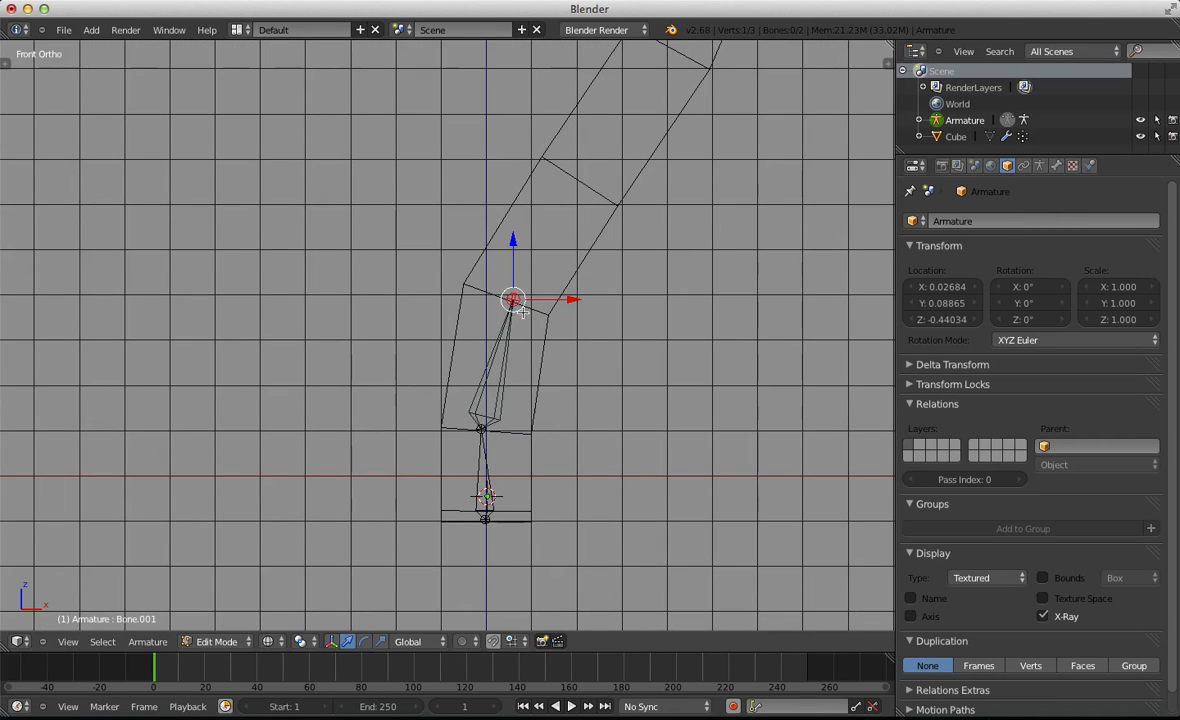
scroll(492, 397, "down", 1)
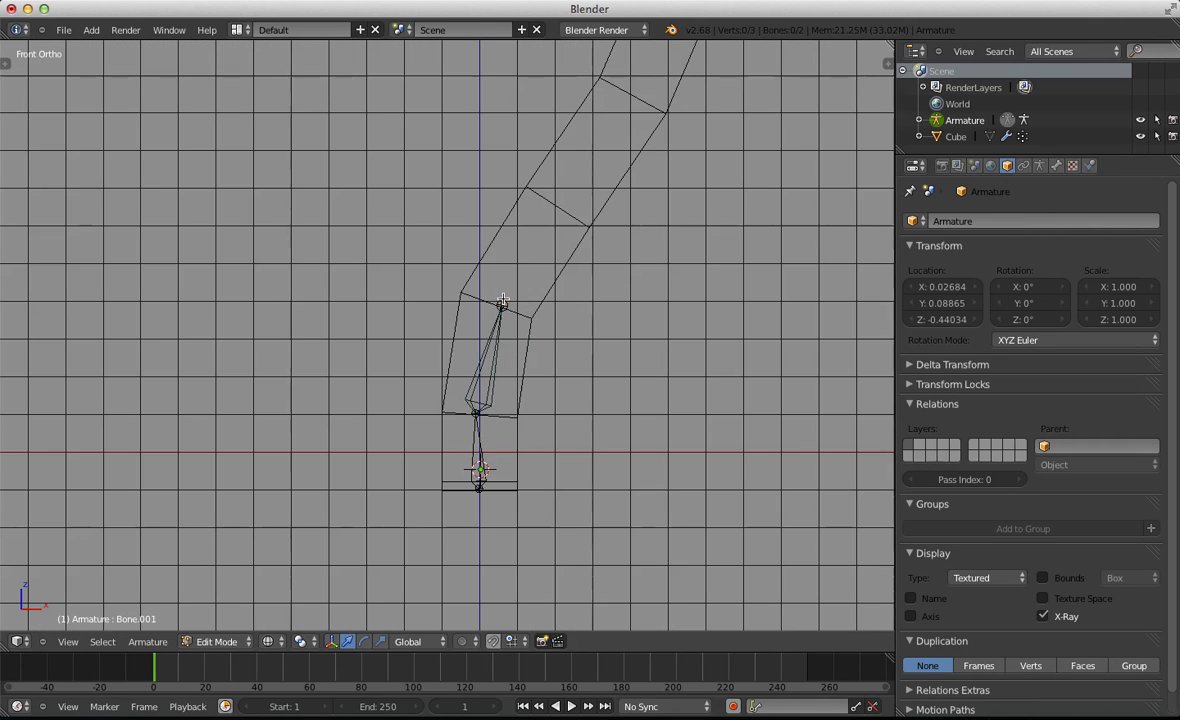
key("a")
middle_click_drag(625, 248, 565, 320, "shift")
right_click(441, 378)
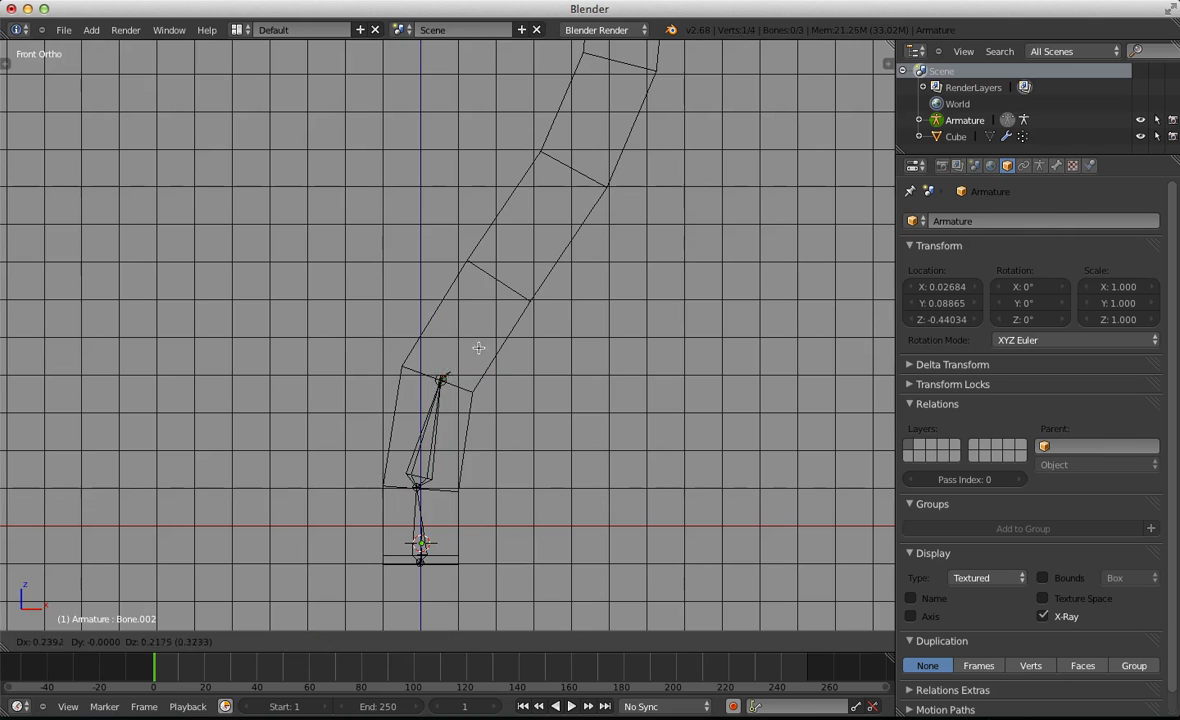
key("e")
left_click(515, 276)
middle_click_drag(515, 276, 449, 398, "shift")
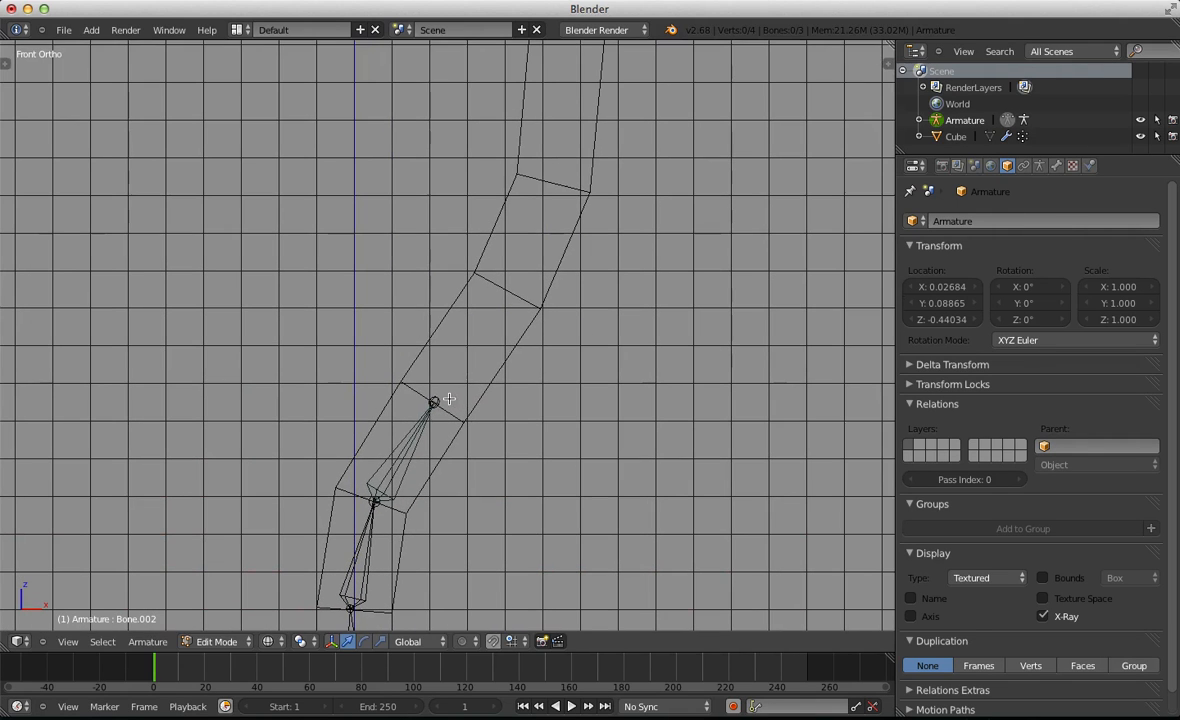
Extrude three more bones up the tube, centring each joint on the next edge loop
key("e")
left_click(583, 164)
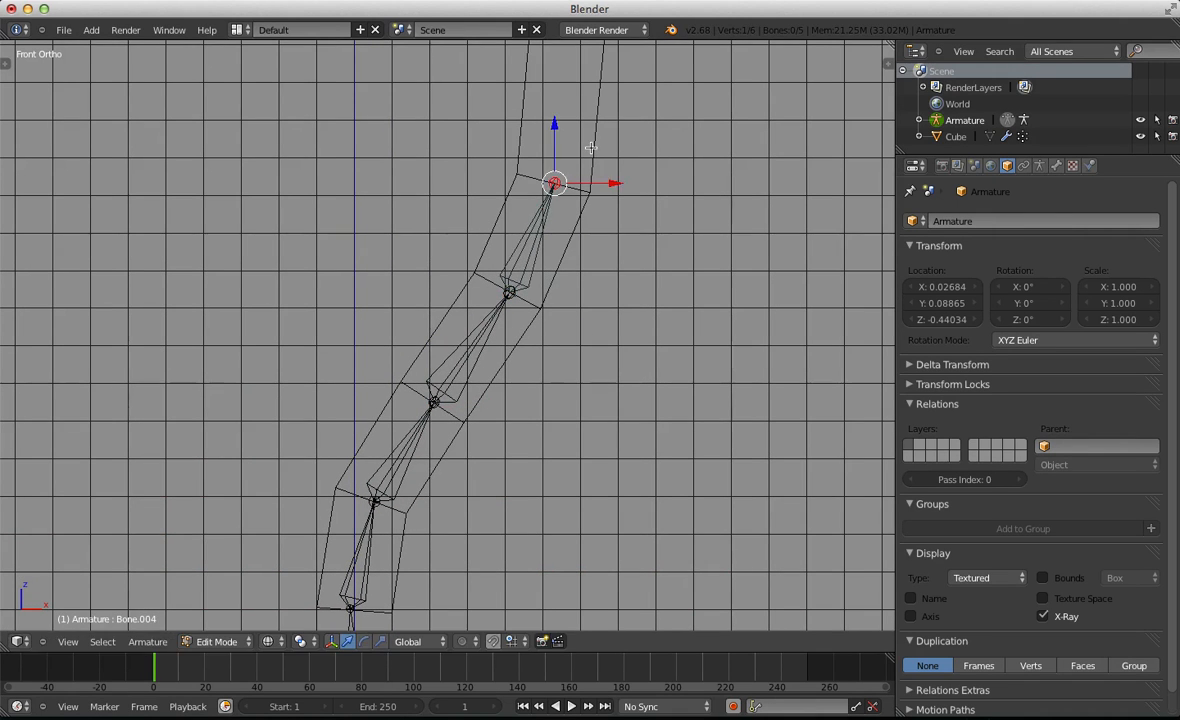
middle_click_drag(583, 164, 544, 377, "shift")
key("e")
left_click(545, 229)
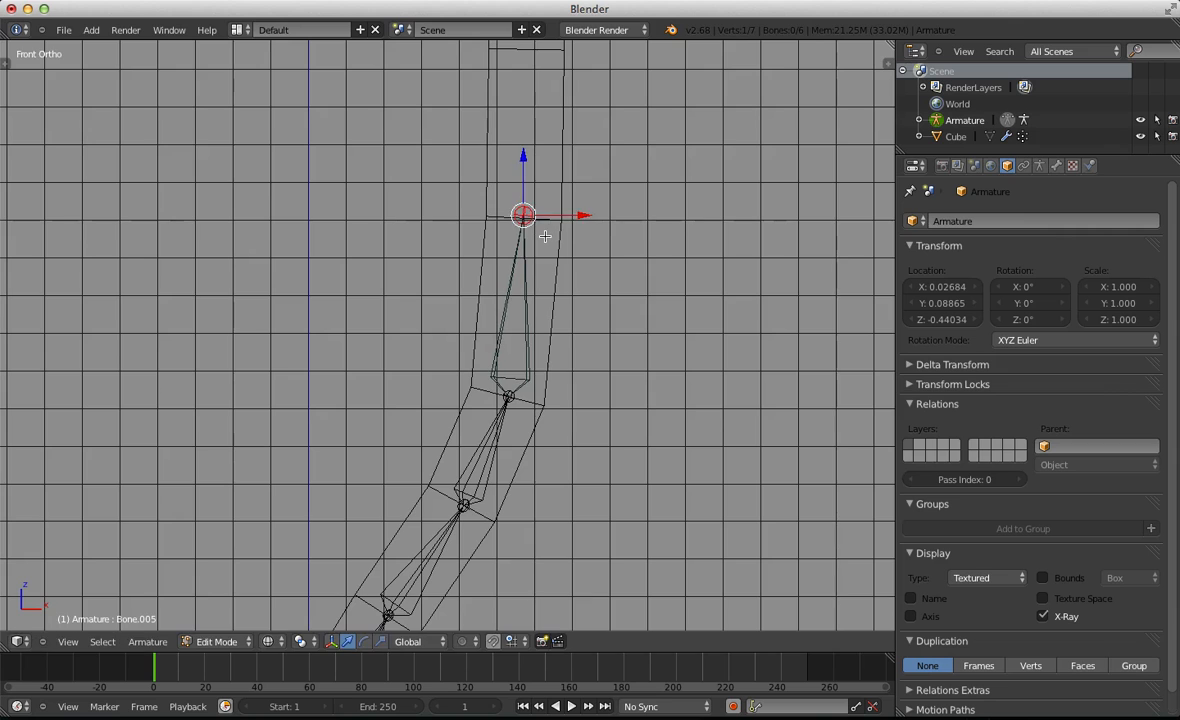
Extrude the last bone up to the tube's top end and return to Object Mode
middle_click_drag(545, 229, 490, 300, "shift")
key("e")
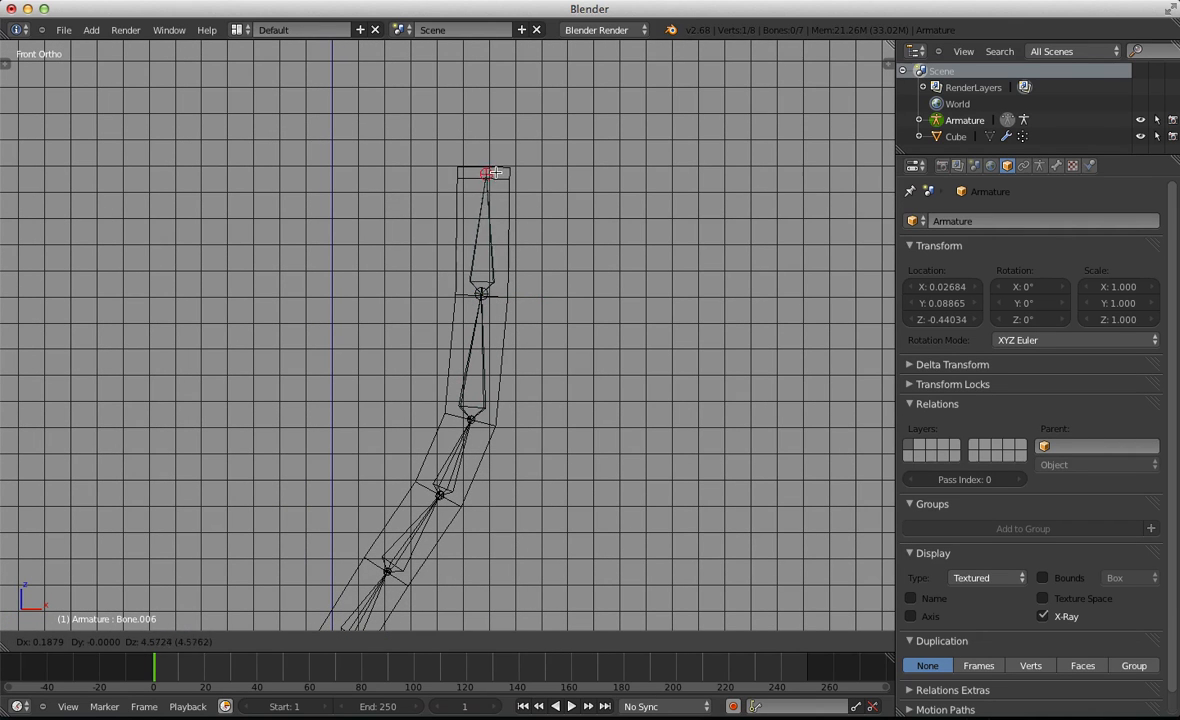
left_click(486, 168)
scroll(474, 272, "down", 1)
key("Tab")
key("a")
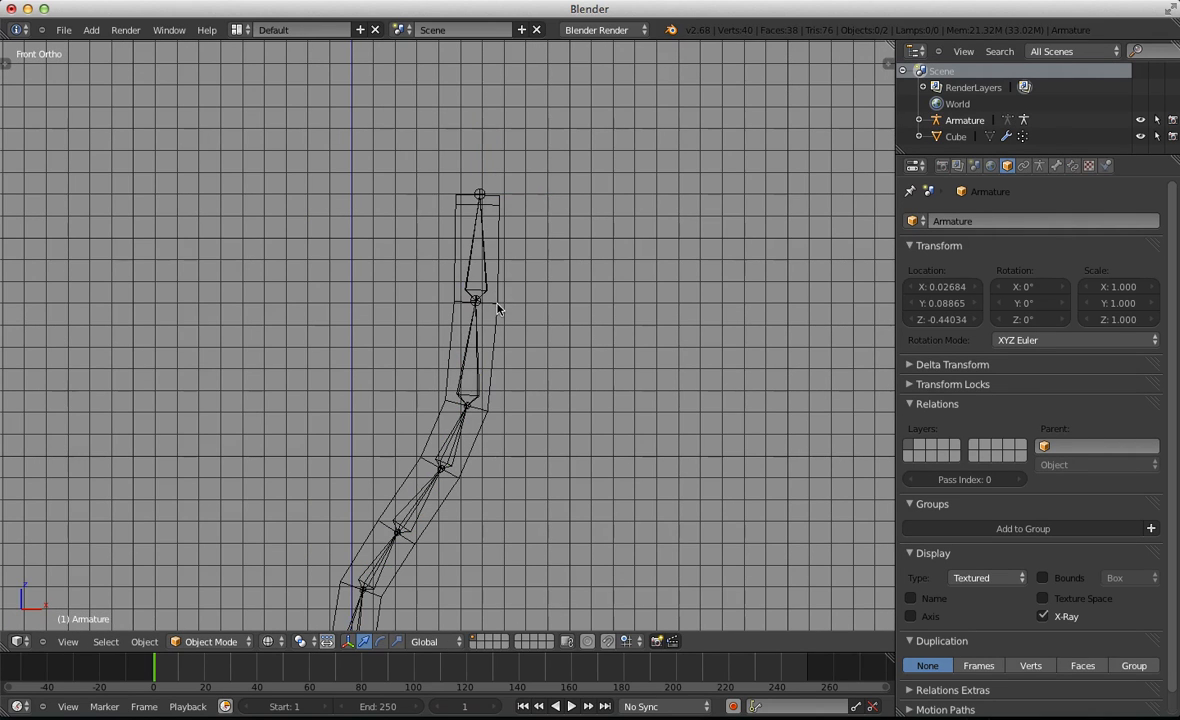
Recalculate the roll of all bones in the armature's Edit Mode, and return to Object Mode in the front view
right_click(495, 300)
scroll(495, 305, "down", 2)
middle_click_drag(498, 316, 463, 355)
right_click(462, 355)
key("Tab")
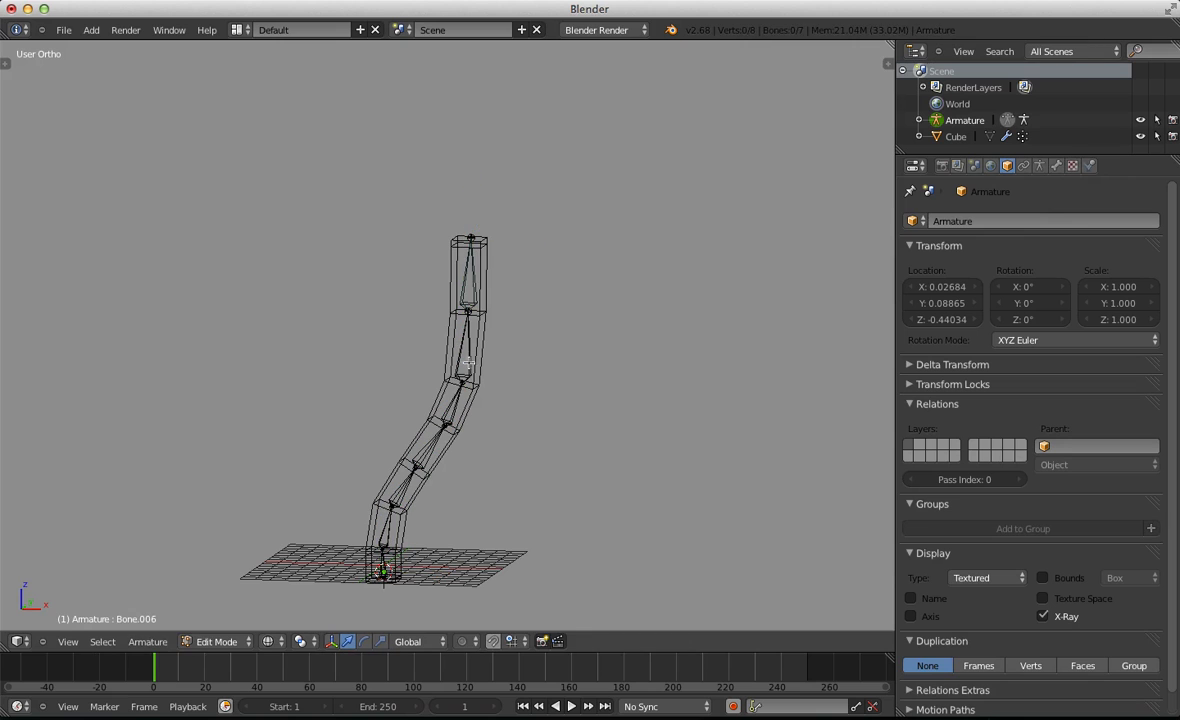
key("a")
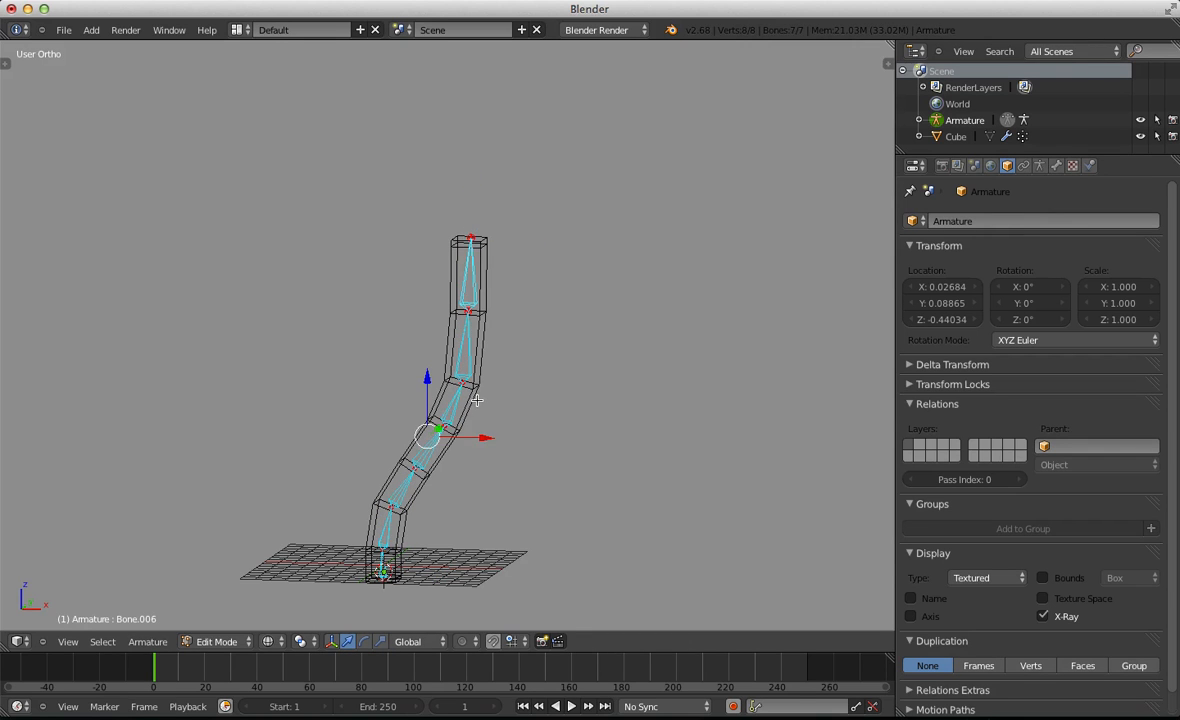
key("ctrl+n")
left_click(486, 473)
middle_click_drag(487, 471, 599, 503)
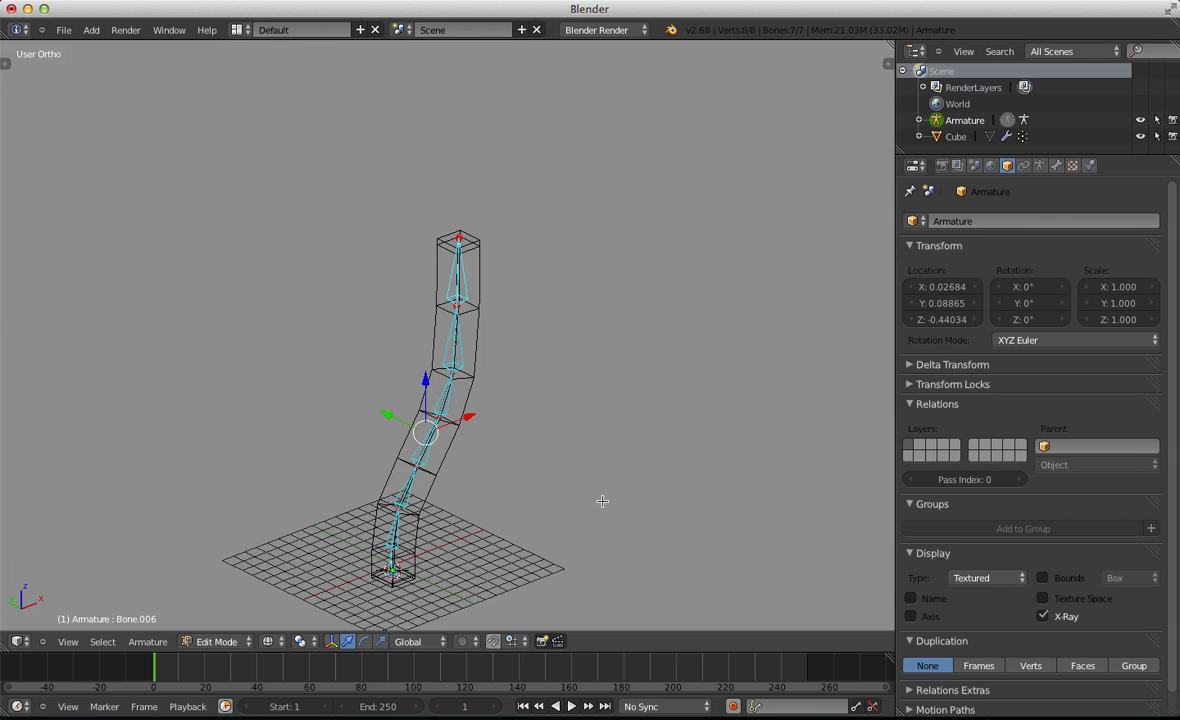
key("KP_1")
key("Tab")
Parent the tube to the armature using Armature Deform With Automatic Weights
scroll(606, 500, "up", 5)
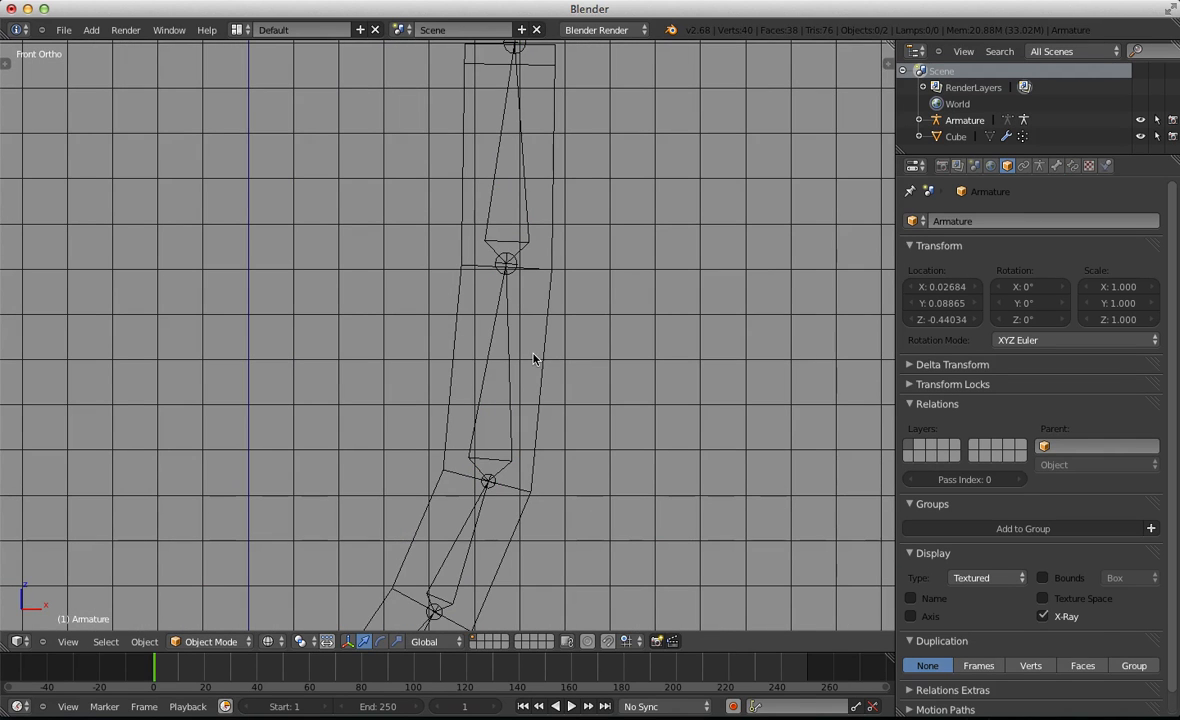
right_click(538, 358)
scroll(484, 386, "down", 3)
right_click(484, 386, "shift")
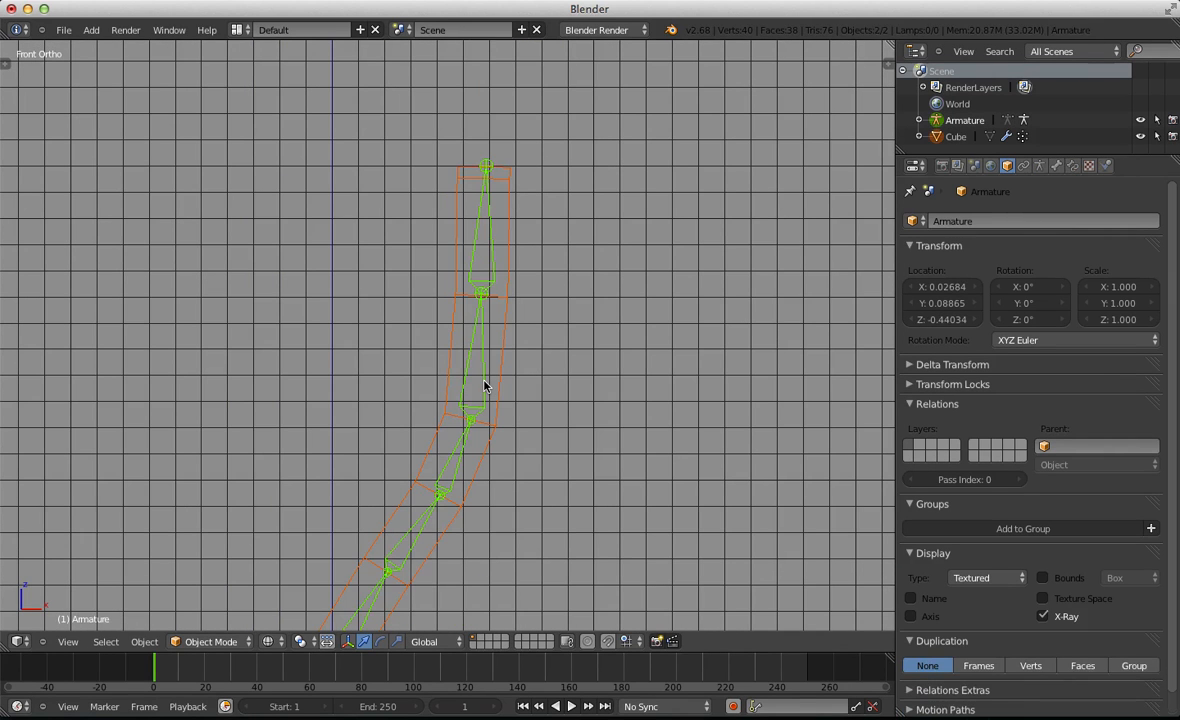
middle_click_drag(484, 393, 364, 313)
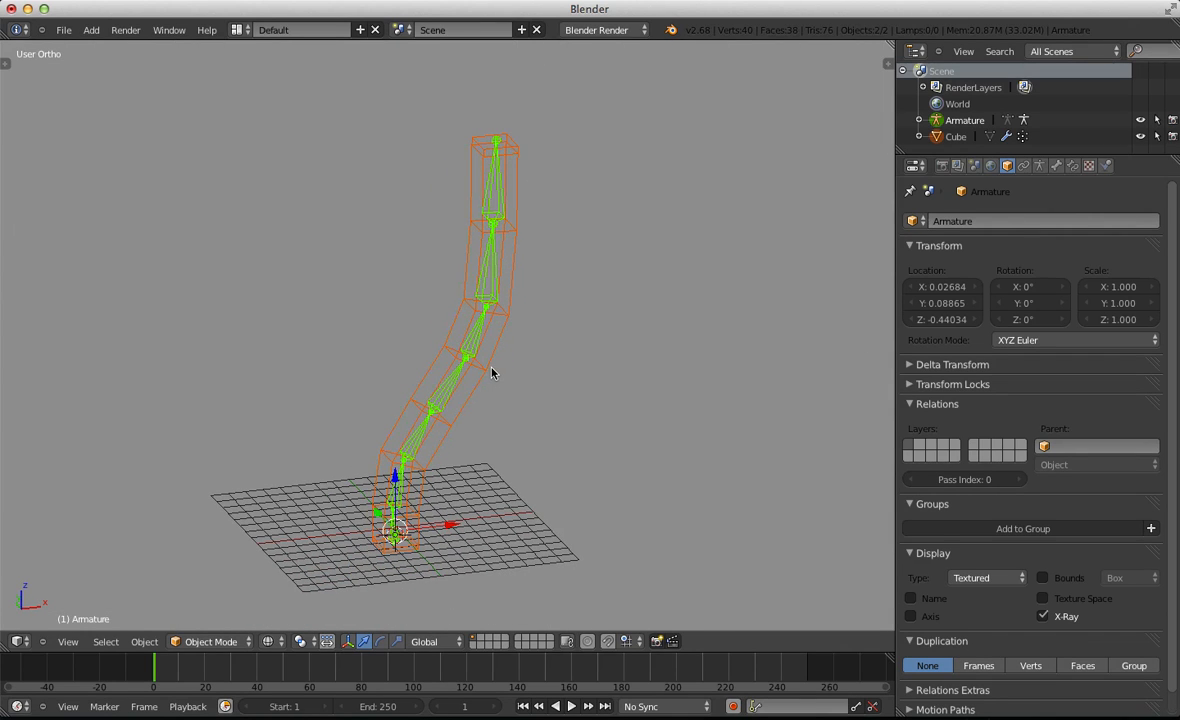
key("ctrl+p")
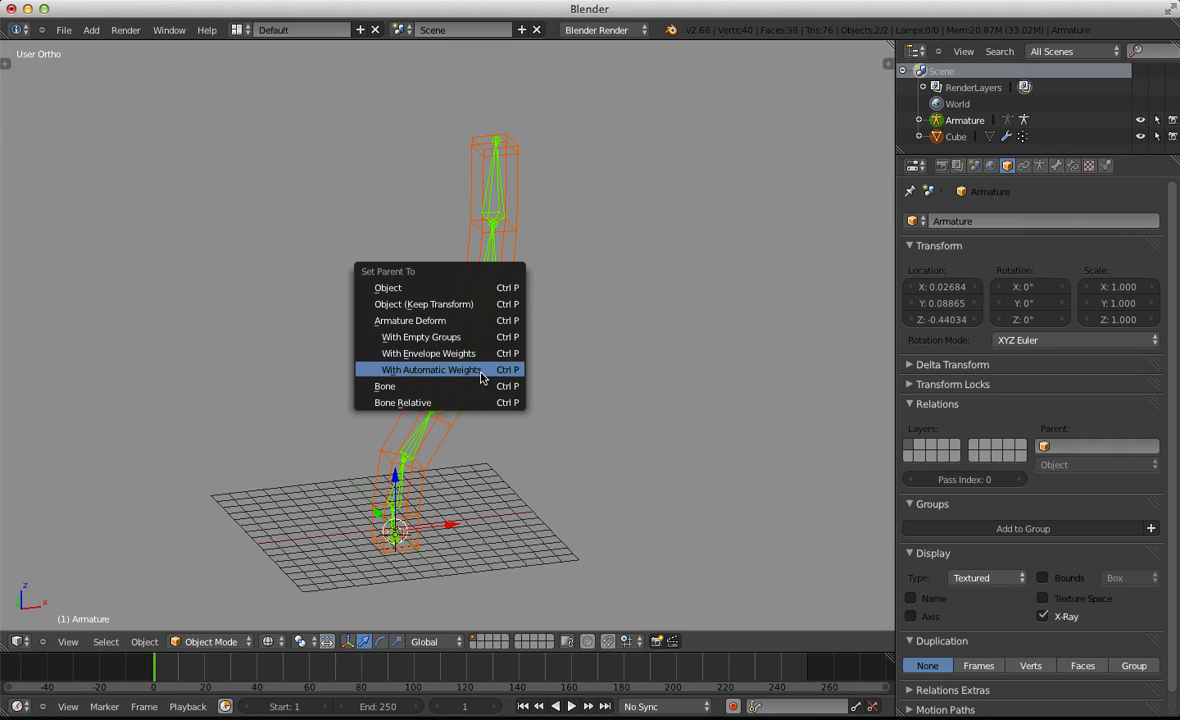
left_click(483, 367)
In the front view, put the armature in Pose Mode and select the third bone from the base
key("KP_1")
key("a")
scroll(413, 502, "up", 2)
middle_click_drag(412, 502, 443, 354, "shift")
right_click(446, 350)
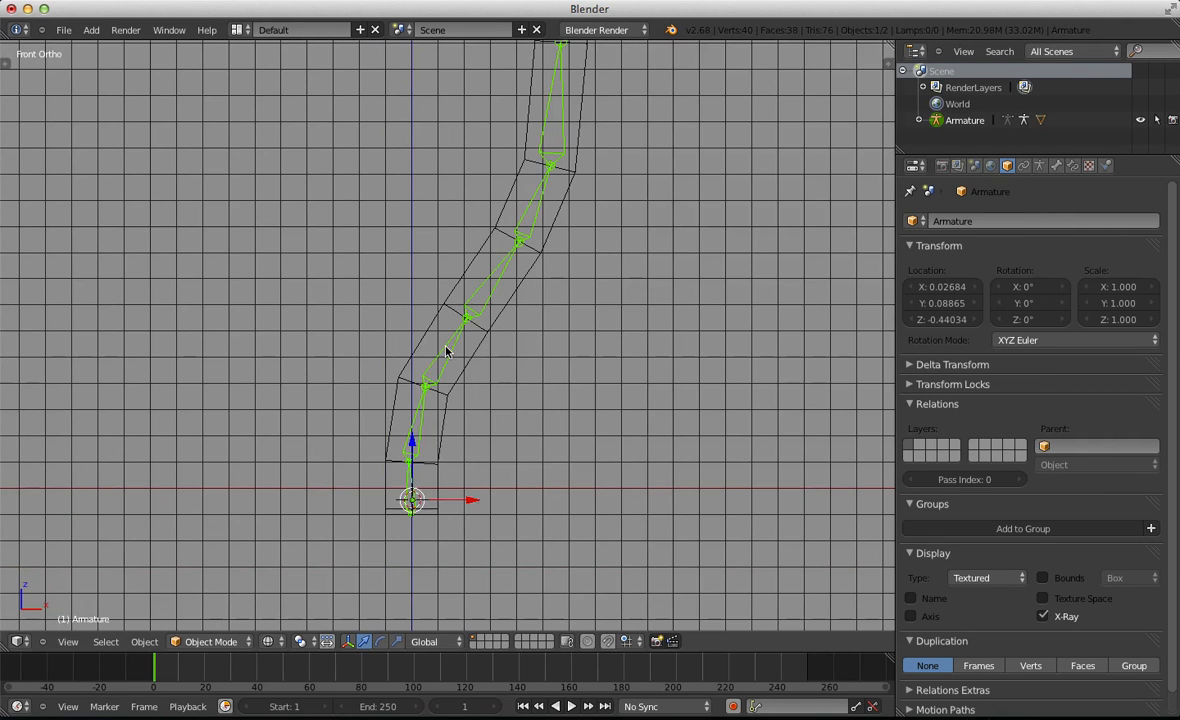
key("ctrl+Tab")
right_click(443, 359)
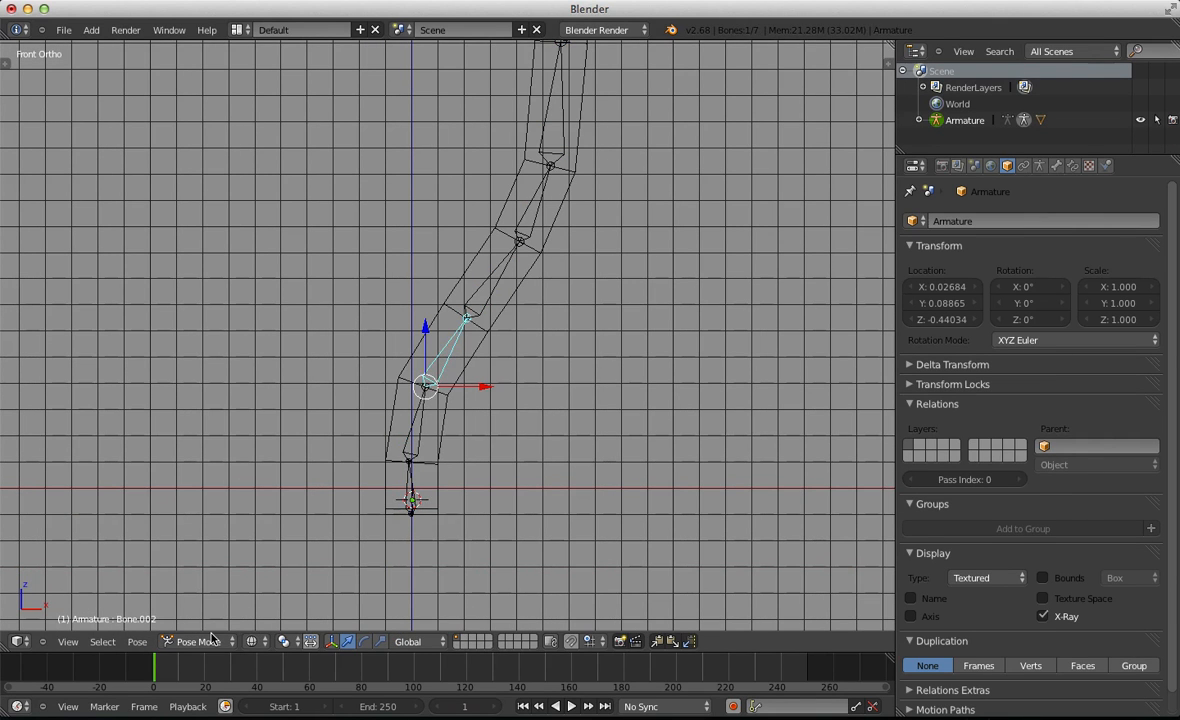
key("ctrl+Tab")
key("ctrl+Tab")
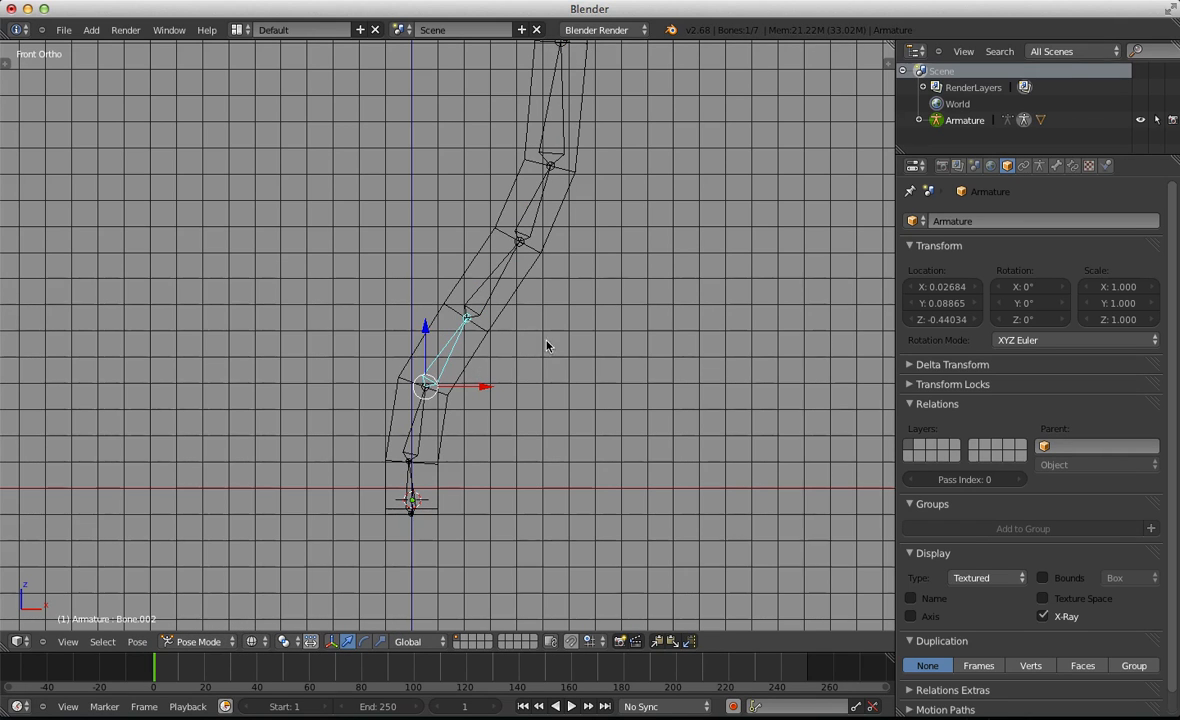
Rotate the third and fourth bones from the base clockwise to bend the tube over to the right
key("r")
left_click(533, 388)
right_click(522, 347)
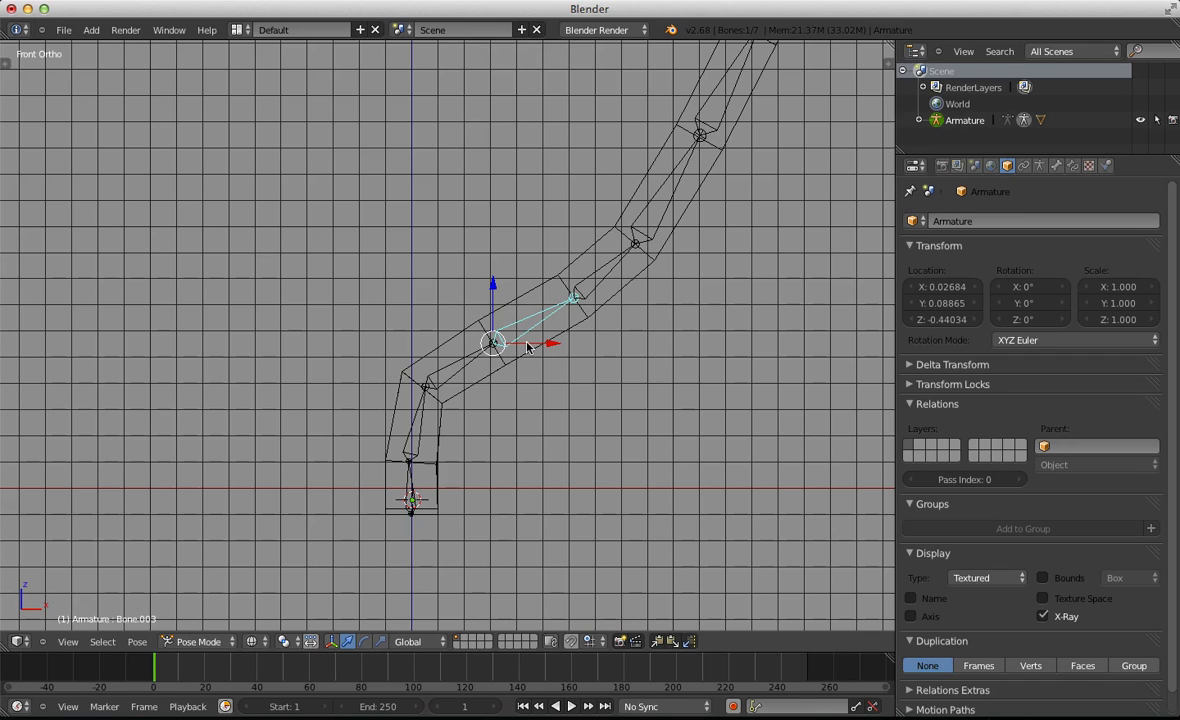
key("r")
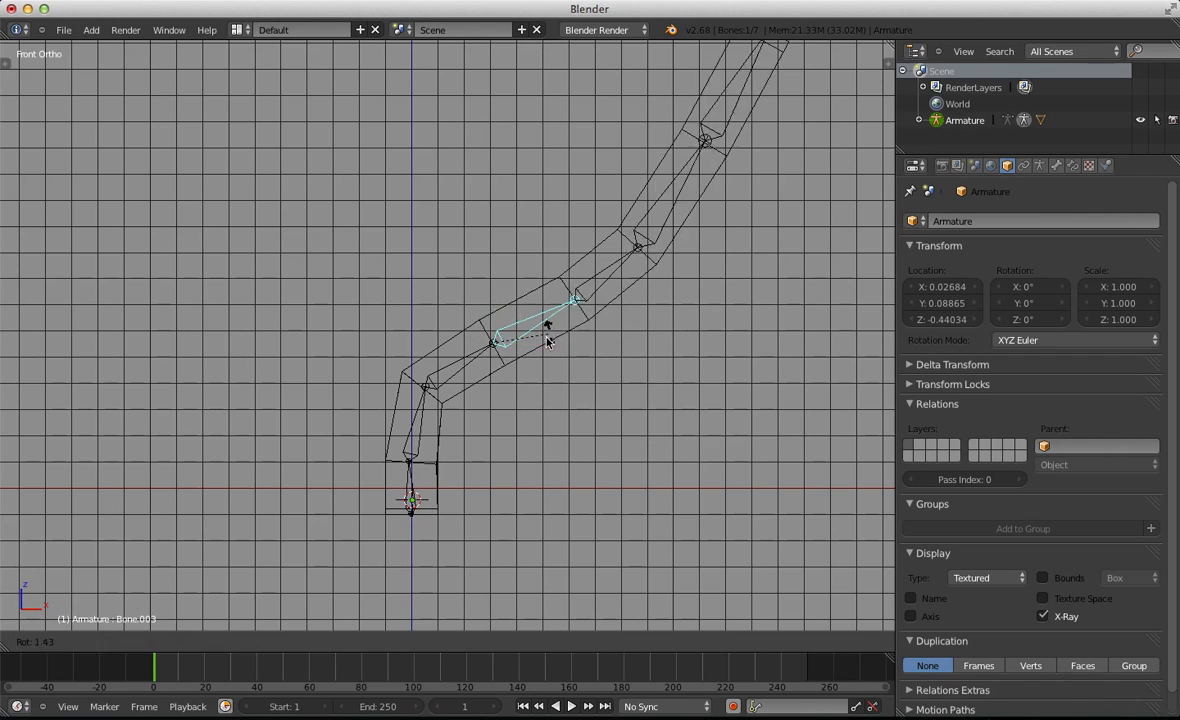
left_click(531, 363)
Rotate the fifth and sixth bones counterclockwise so the upper part of the tube curves upward
right_click(640, 325)
key("r")
left_click(640, 323)
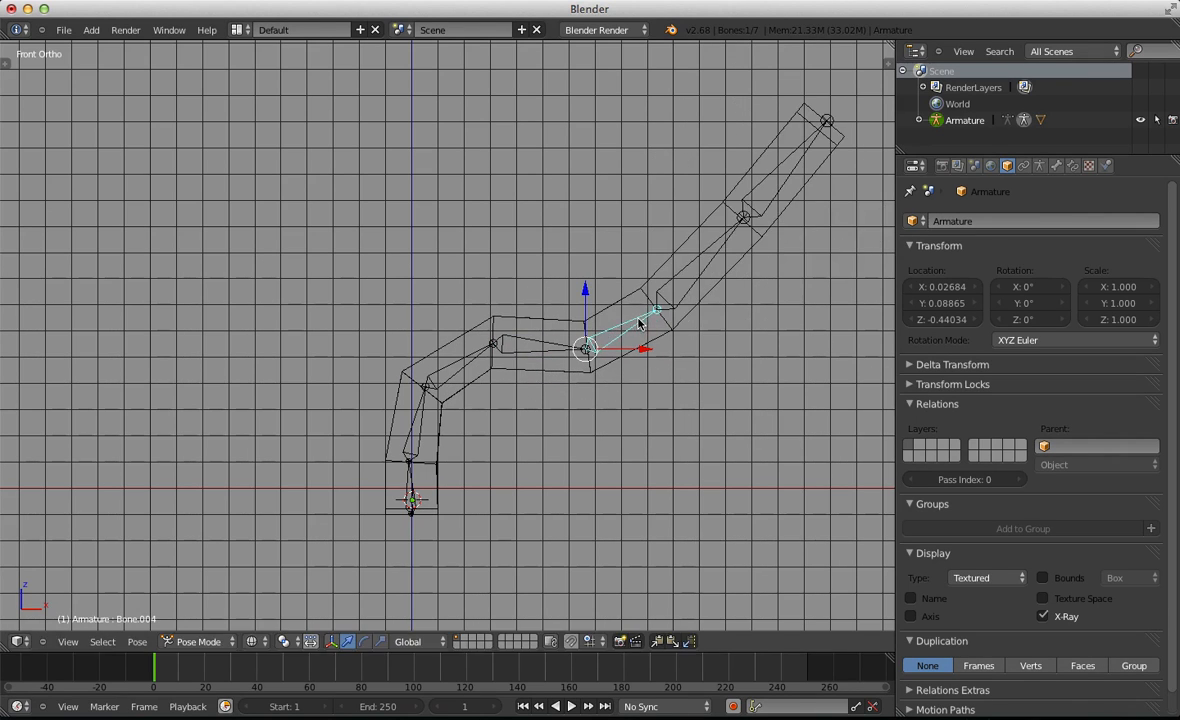
right_click(657, 302)
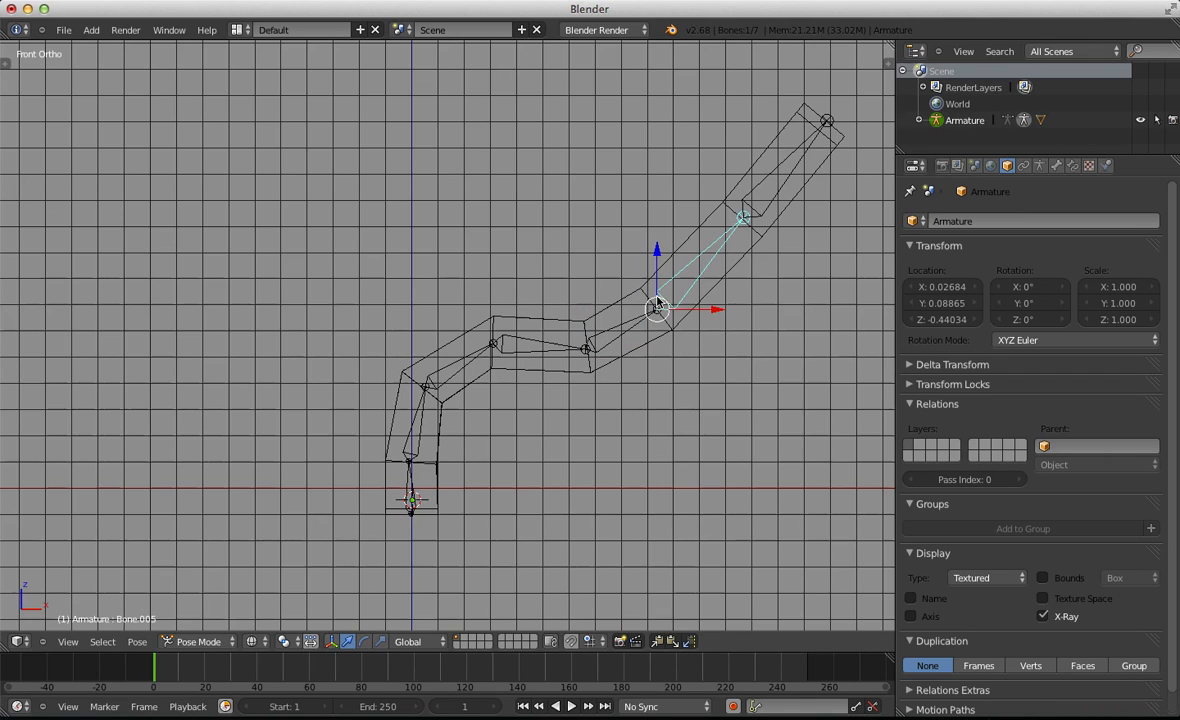
key("r")
left_click(768, 280)
Select the tube and enable its Subsurf modifier's display in the viewport
key("z")
right_click(723, 239)
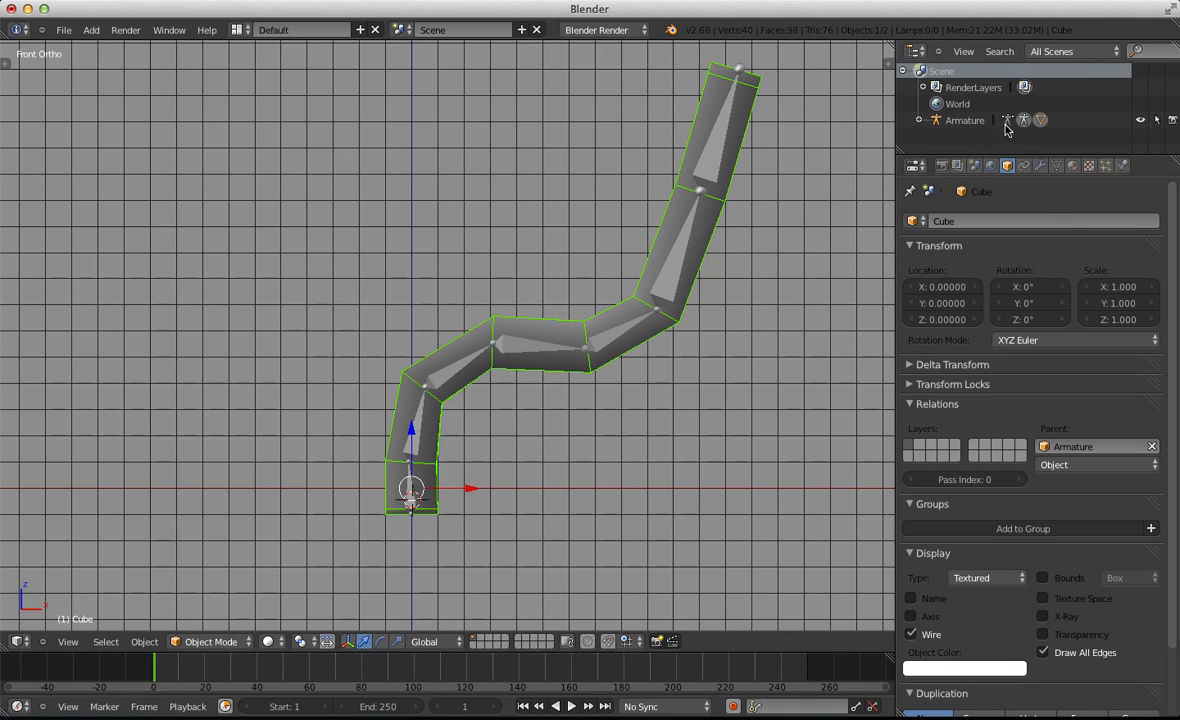
left_click(1040, 165)
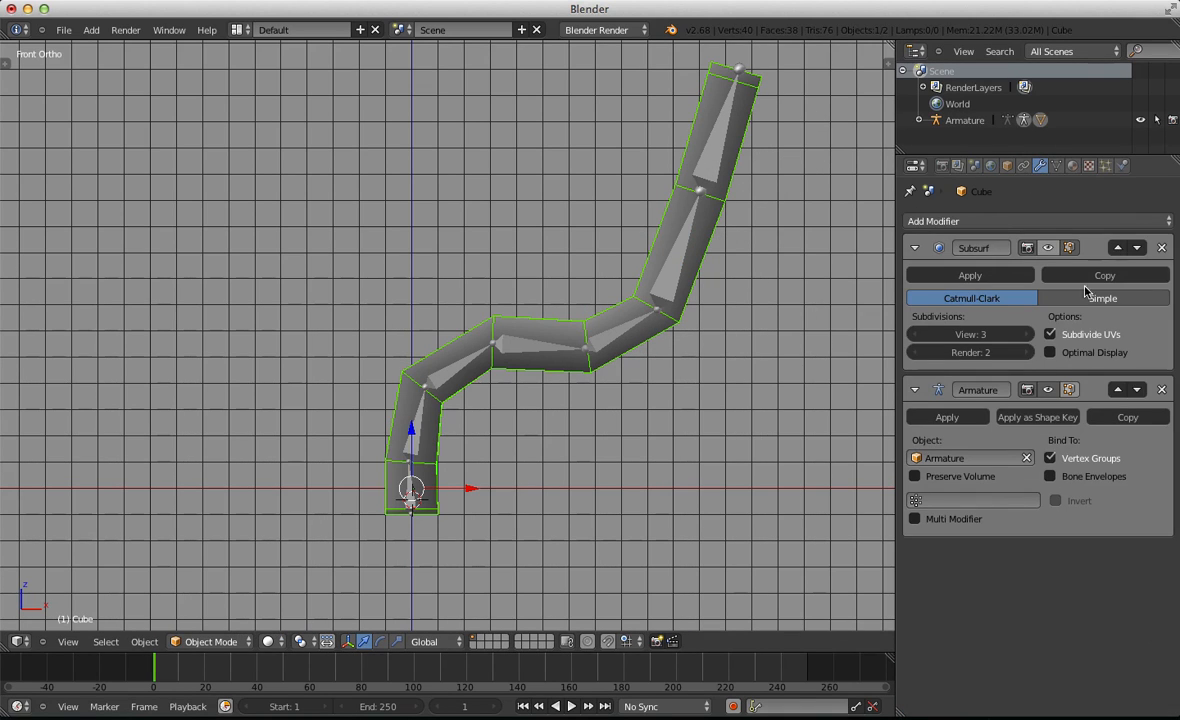
left_click(1048, 247)
key("z")
scroll(551, 242, "down", 1)
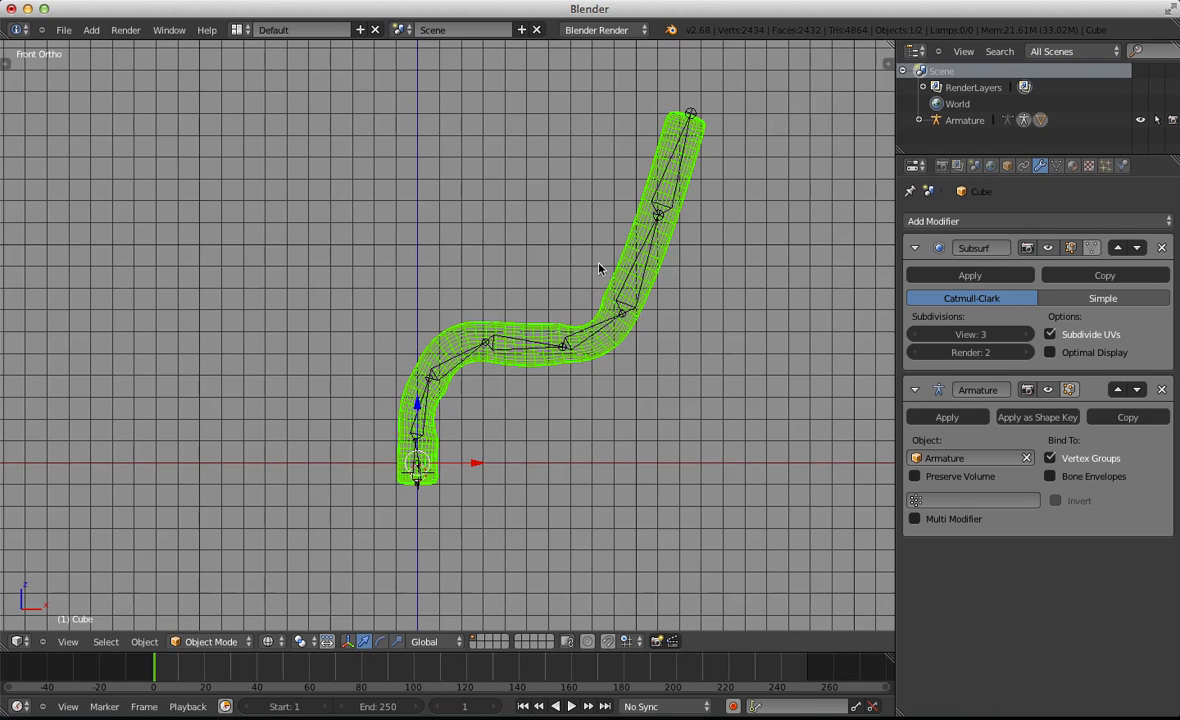
Rotate the fifth bone from the base clockwise and show the smoothed tube in solid shading
right_click(586, 336)
key("r")
left_click(585, 374)
key("z")
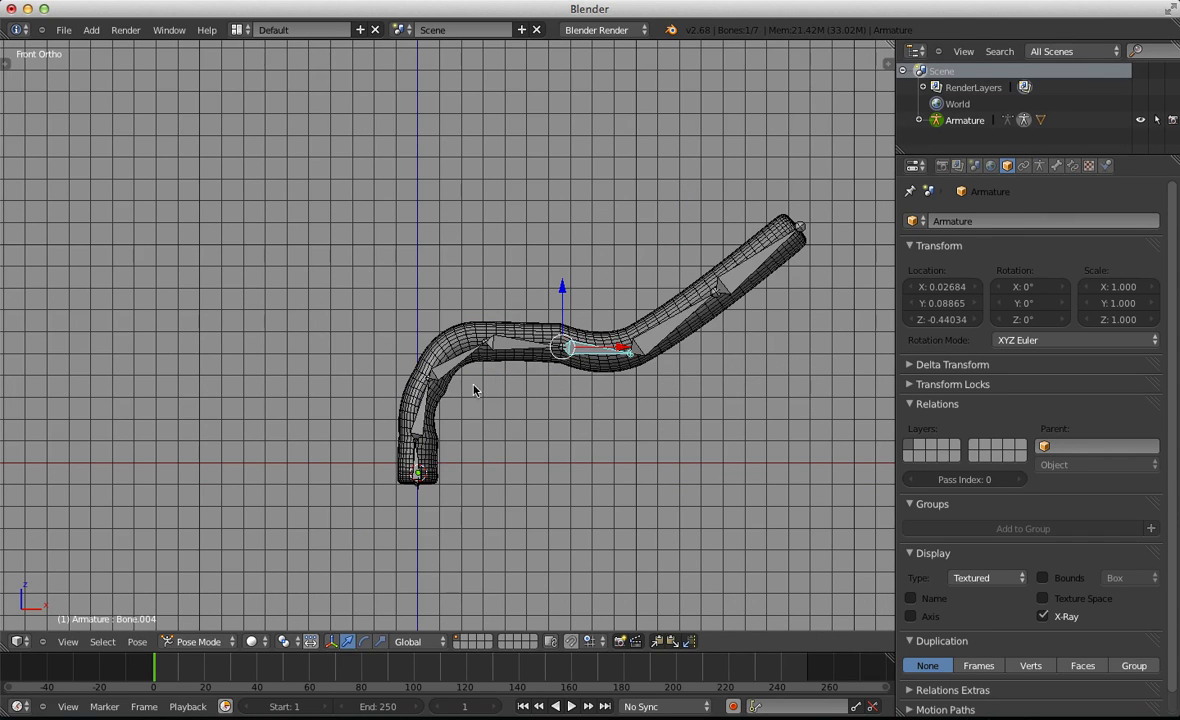
right_click(430, 372)
key("r")
right_click(435, 352)
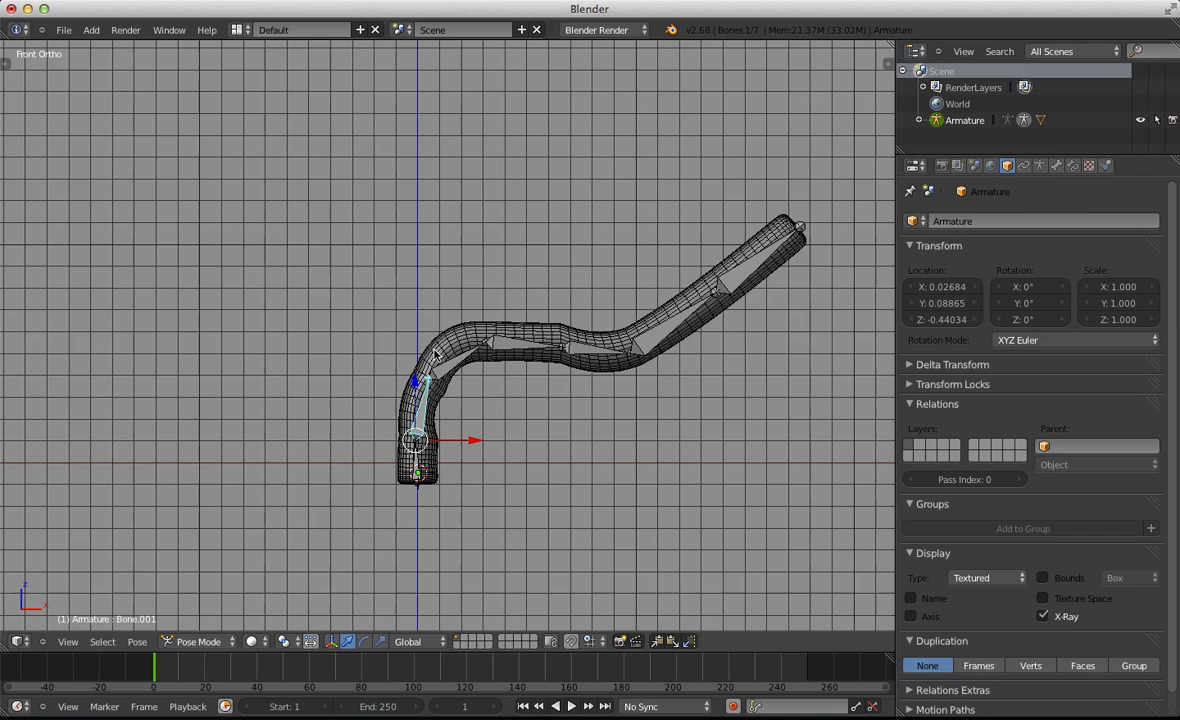
Move the tube's Subsurf modifier below the Armature modifier in the stack and check the bend in solid shading
right_click(437, 341)
scroll(437, 508, "up", 3)
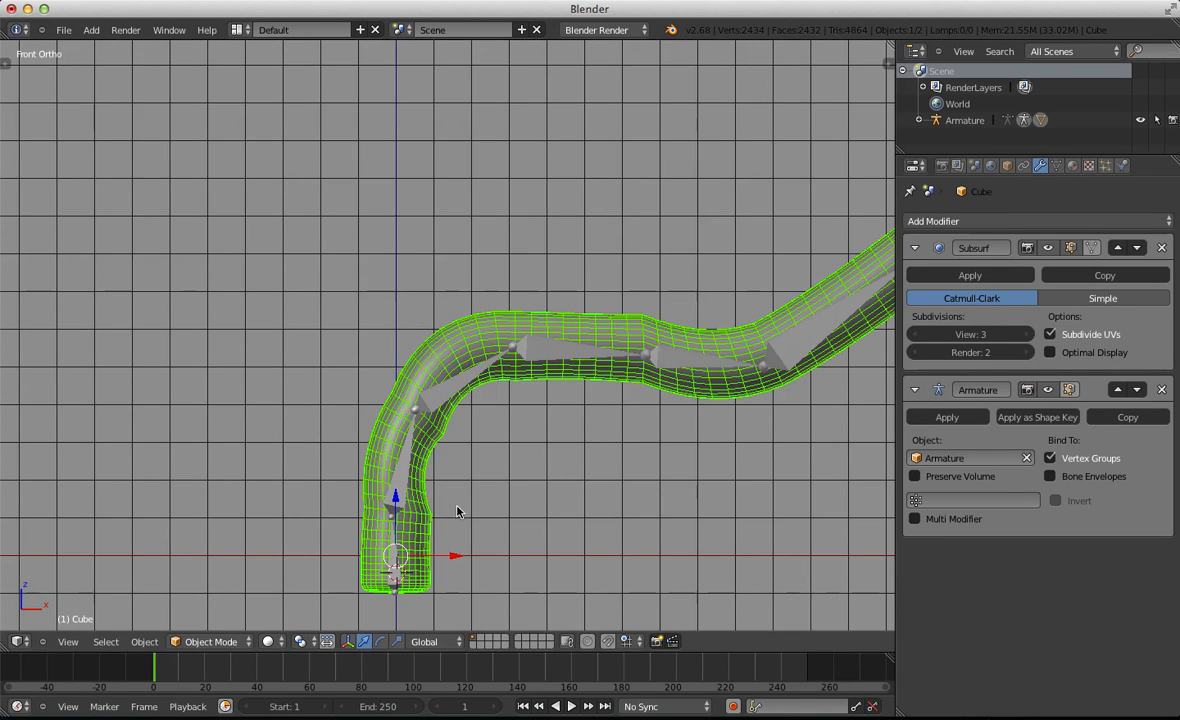
left_click(1137, 248)
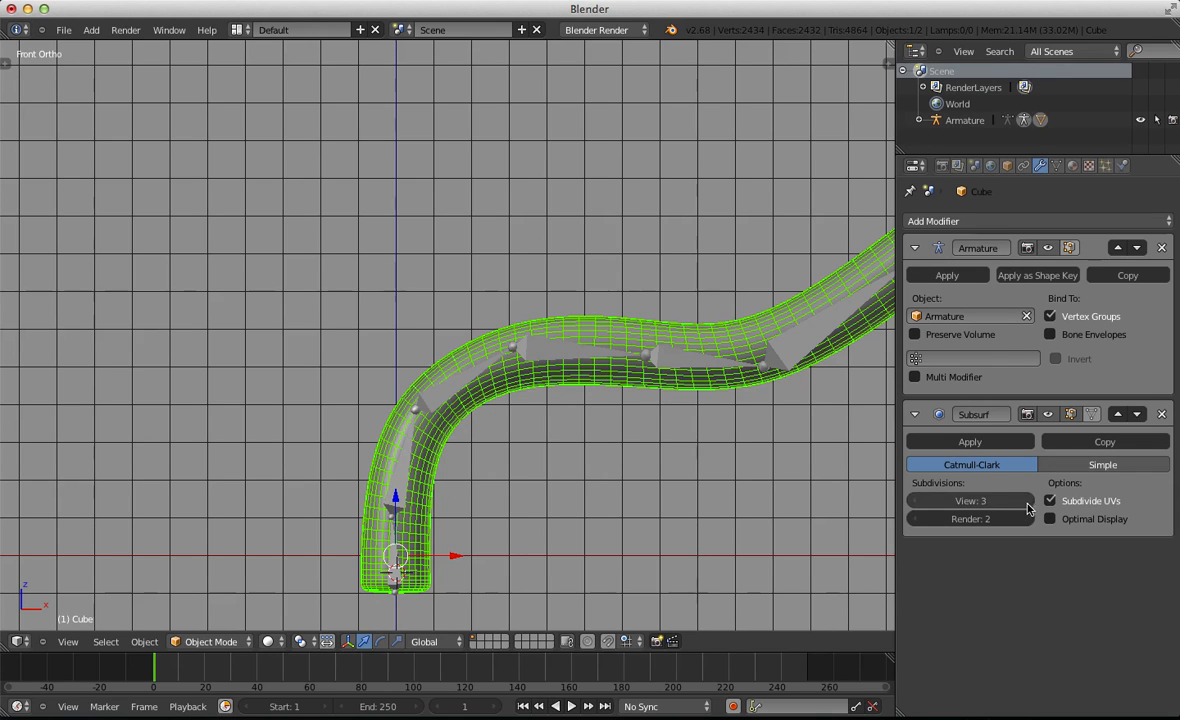
key("z")
scroll(455, 355, "down", 5)
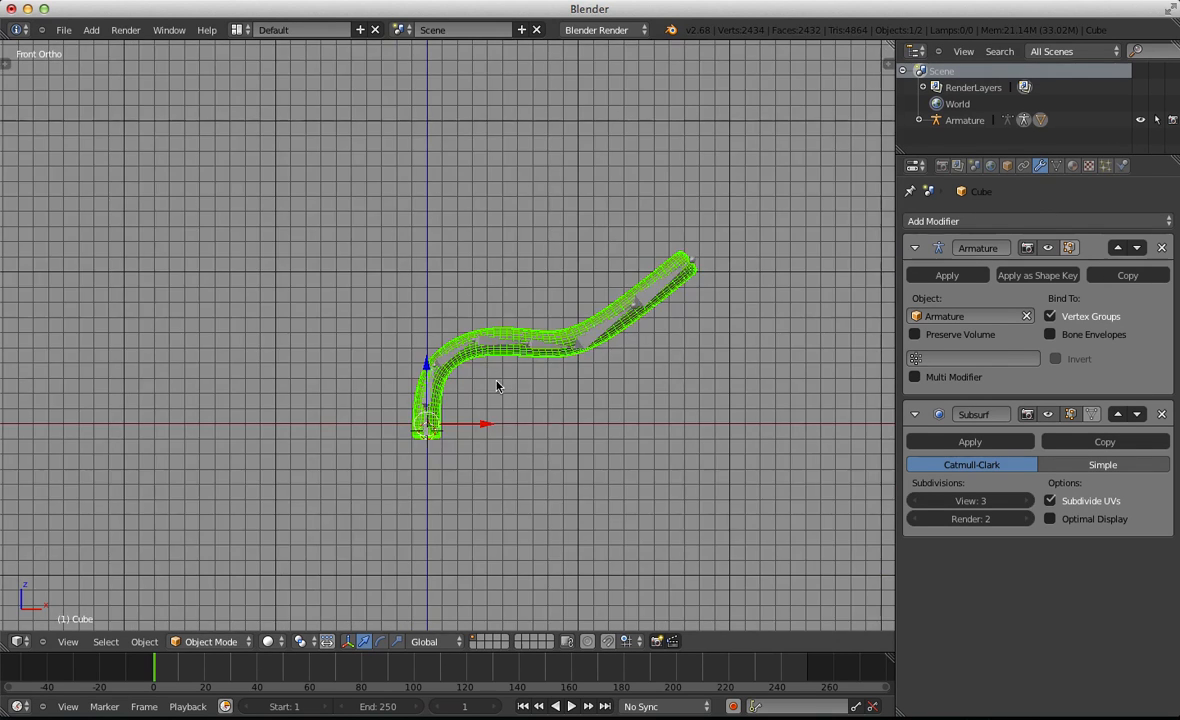
scroll(460, 355, "up", 3)
key("z")
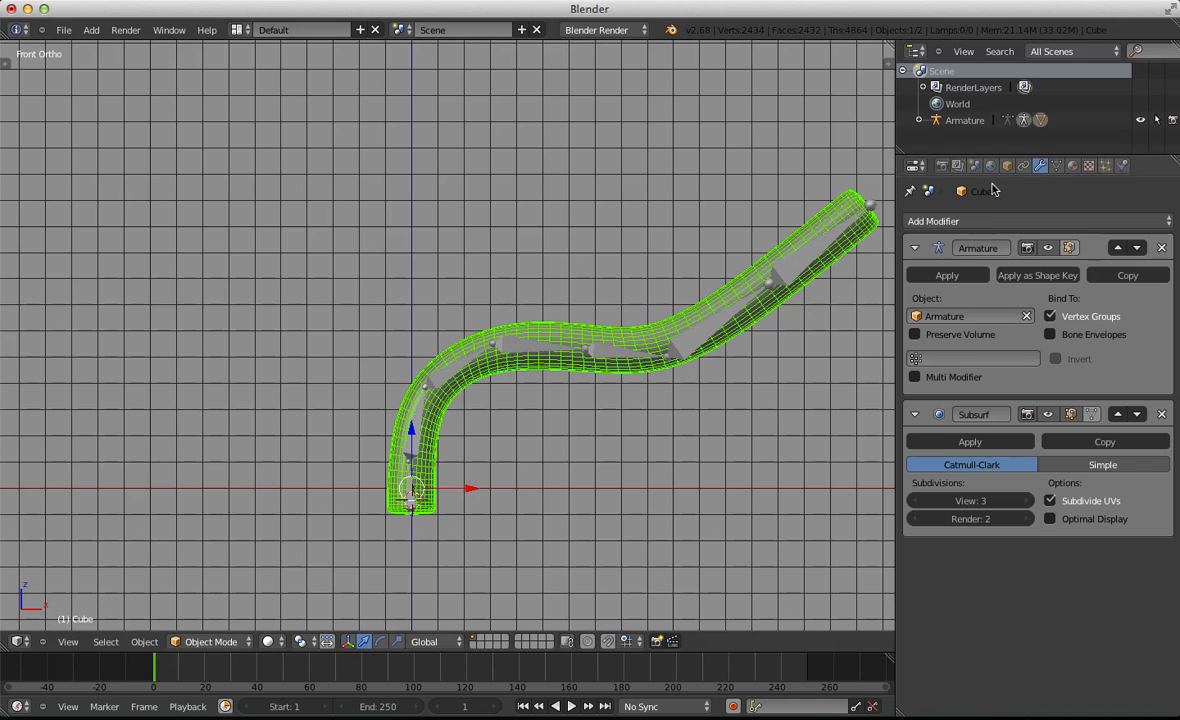
Remove all of the tube's bone vertex groups, from Bone through Bone.006
left_click(1055, 166)
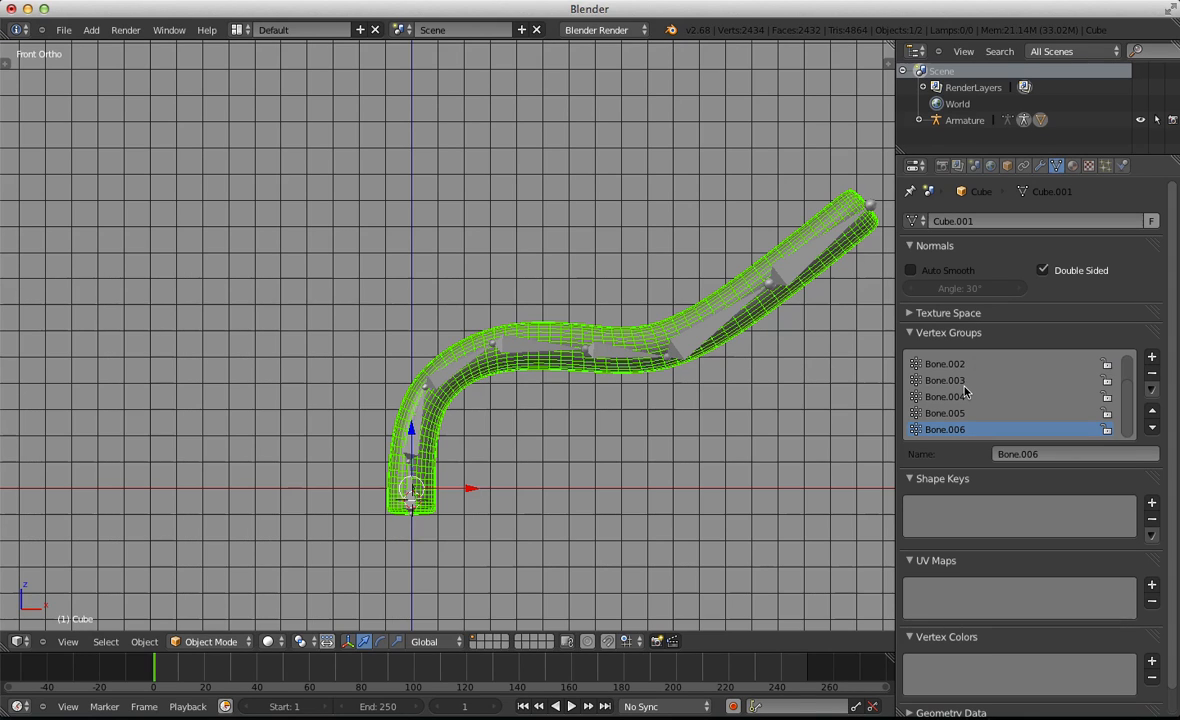
scroll(940, 384, "up", 2)
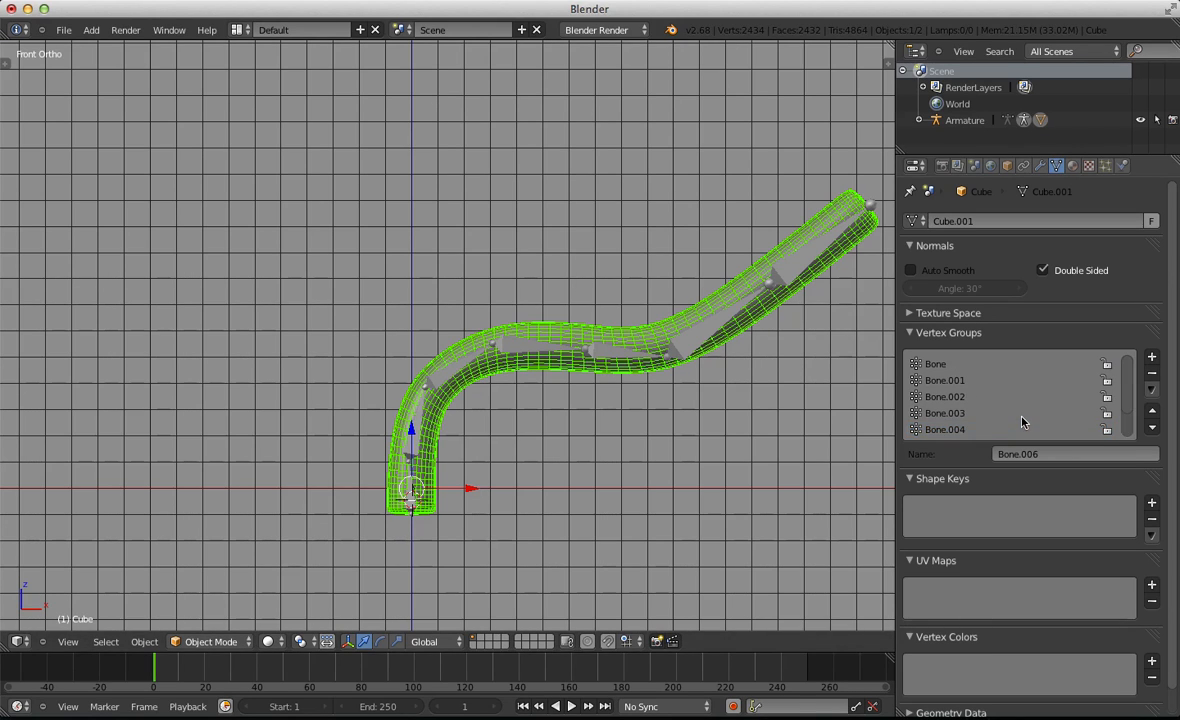
scroll(945, 390, "down", 2)
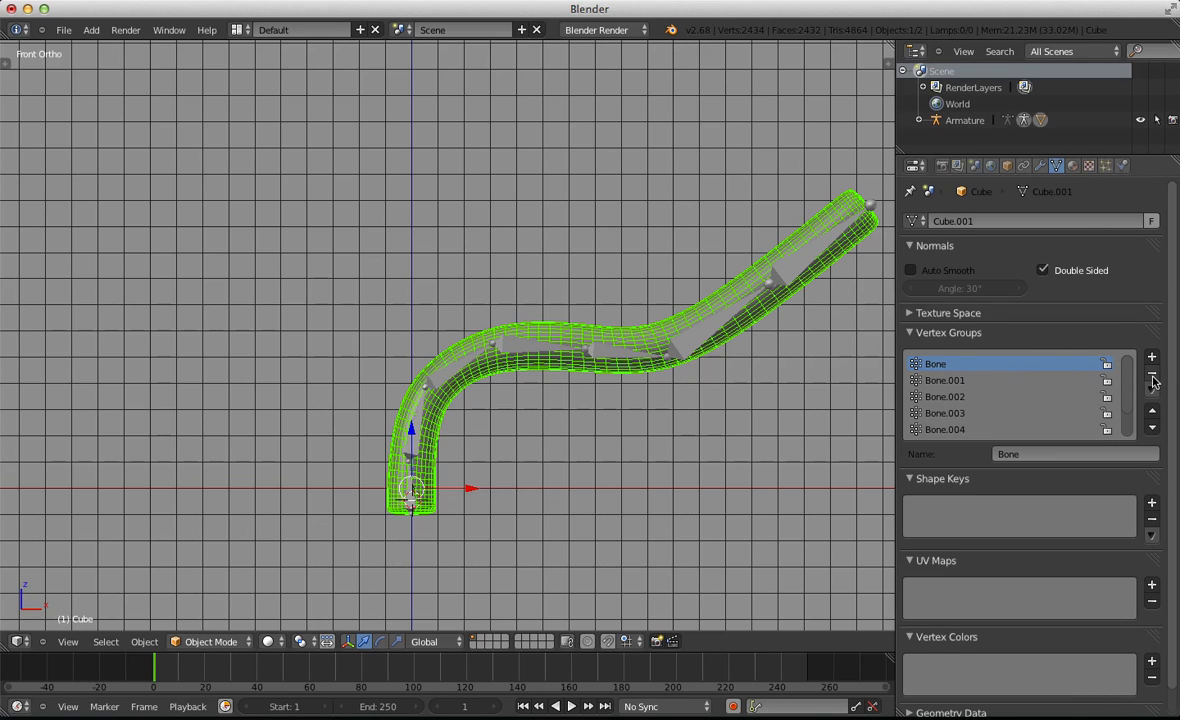
left_click(1152, 376)
left_click(1152, 376)
left_click(1152, 376)
left_click(1152, 376)
left_click(1152, 376)
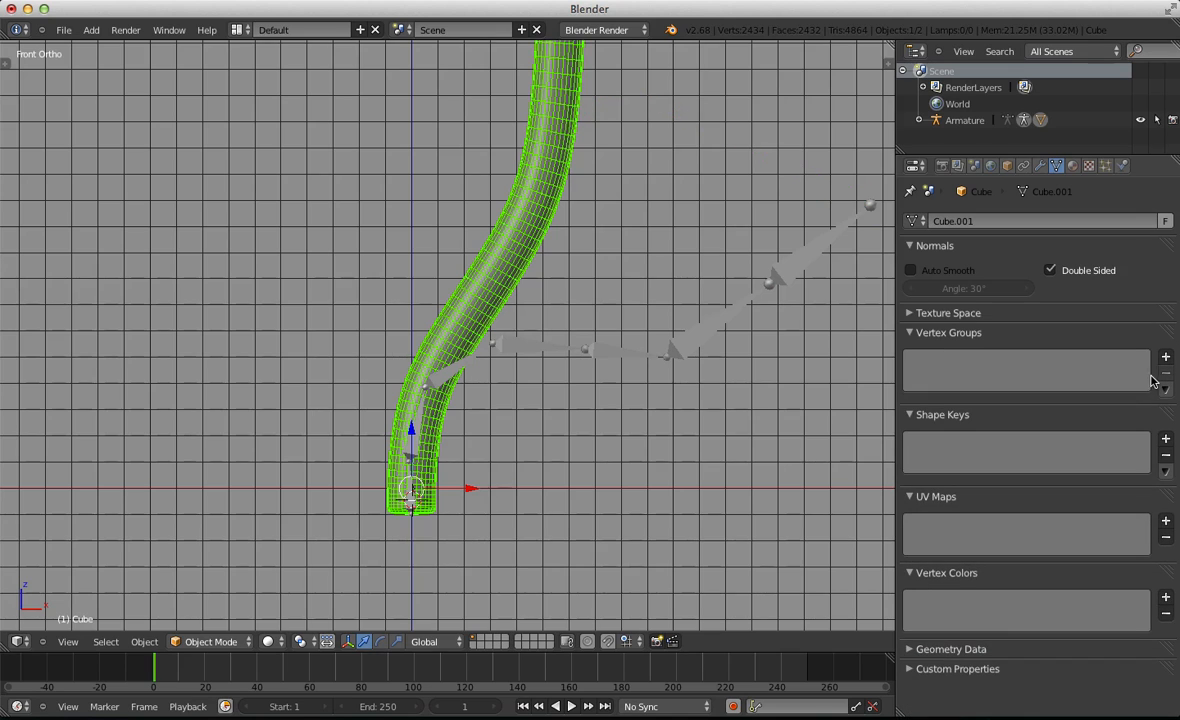
Clear the rotation of all the armature's bones and return the armature to Object Mode
scroll(502, 262, "down", 3)
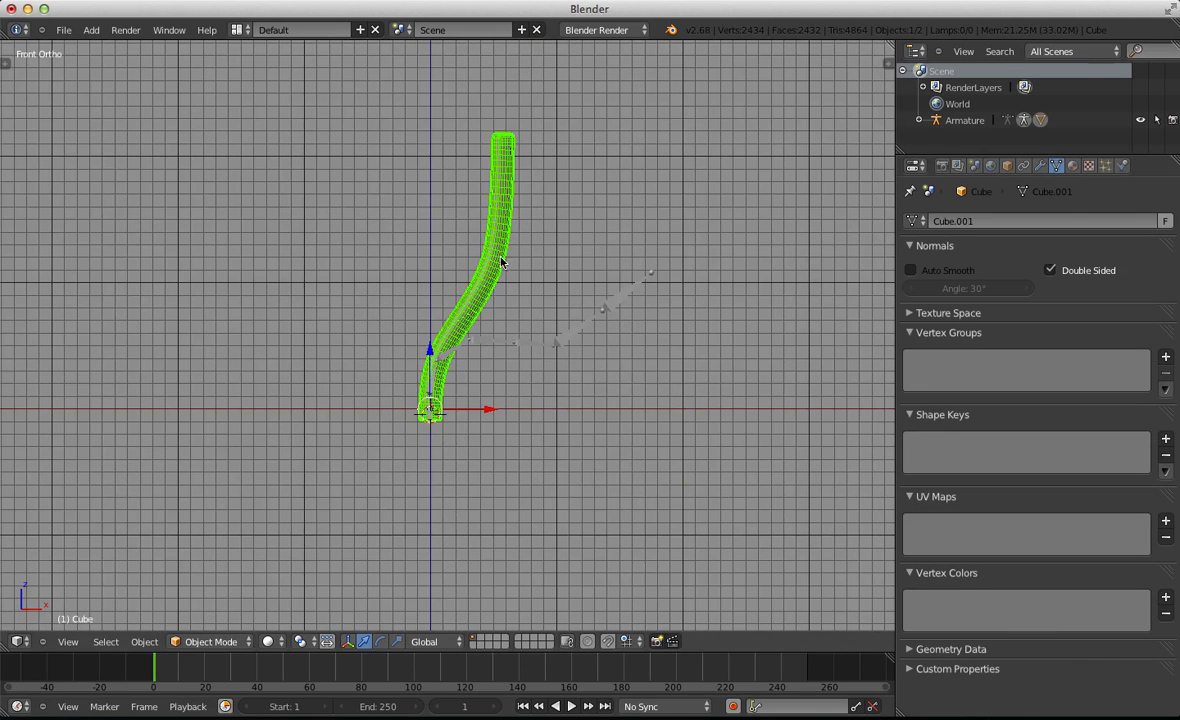
right_click(533, 341)
key("a")
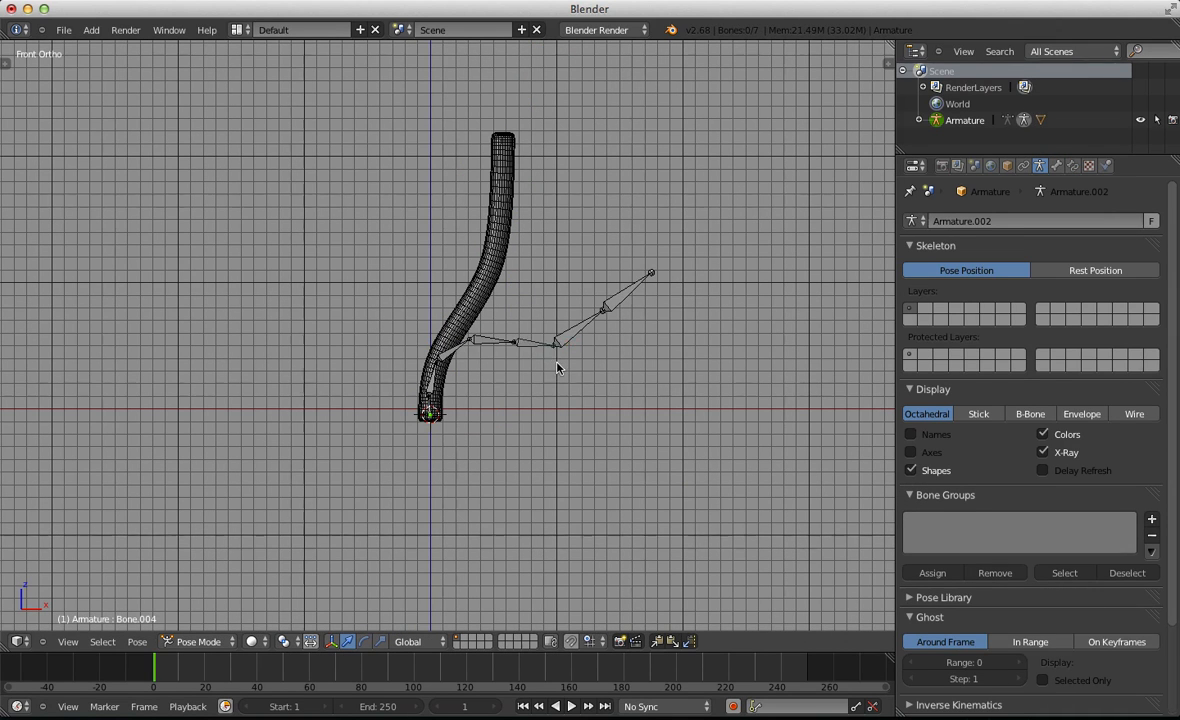
key("a")
key("alt+r")
key("Home")
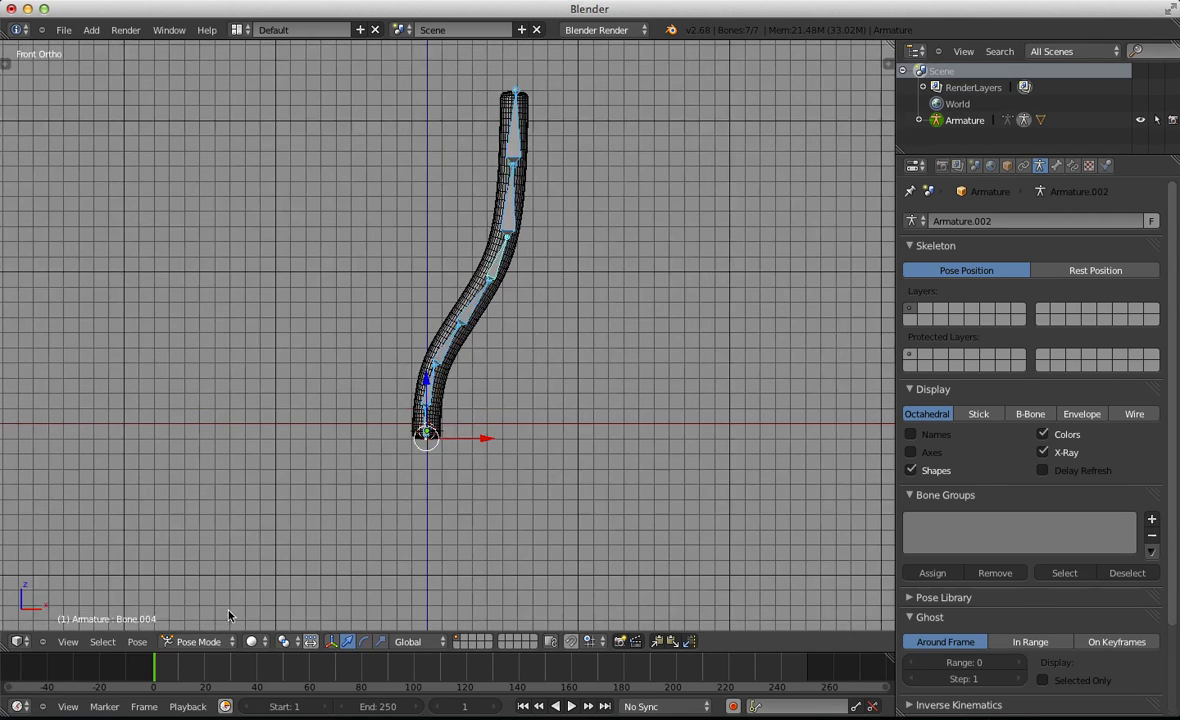
left_click(199, 641)
left_click(190, 625)
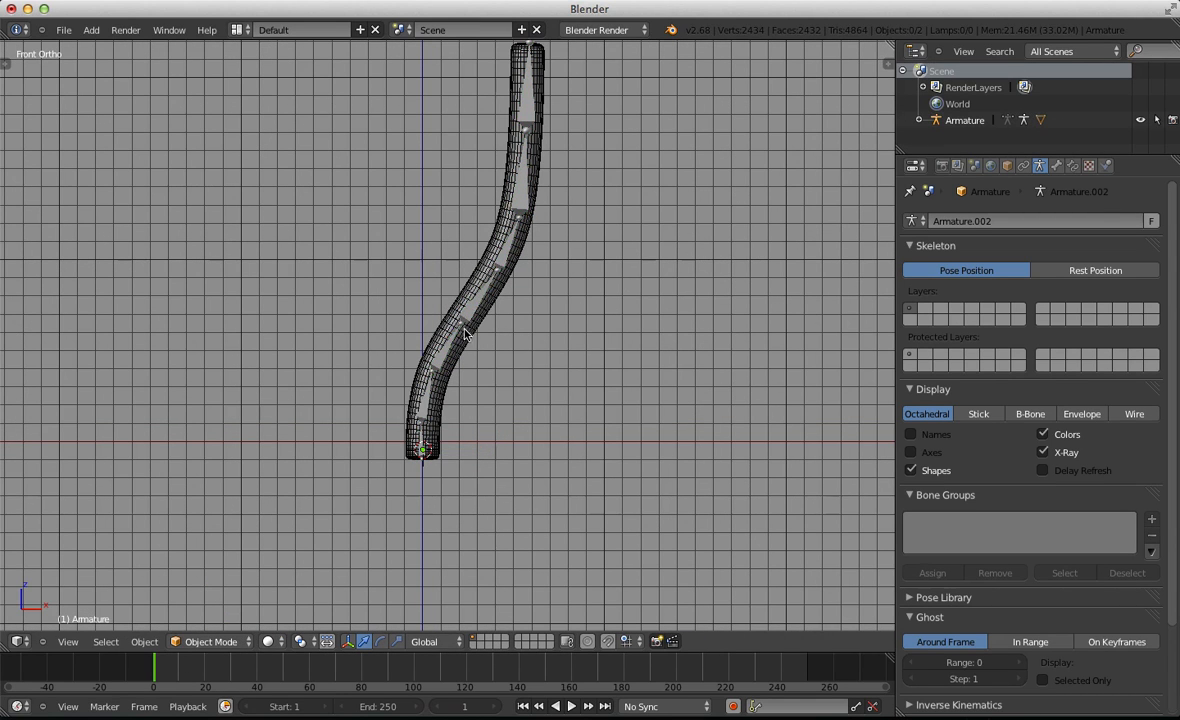
Parent the tube to the armature with automatic weights
right_click(469, 339)
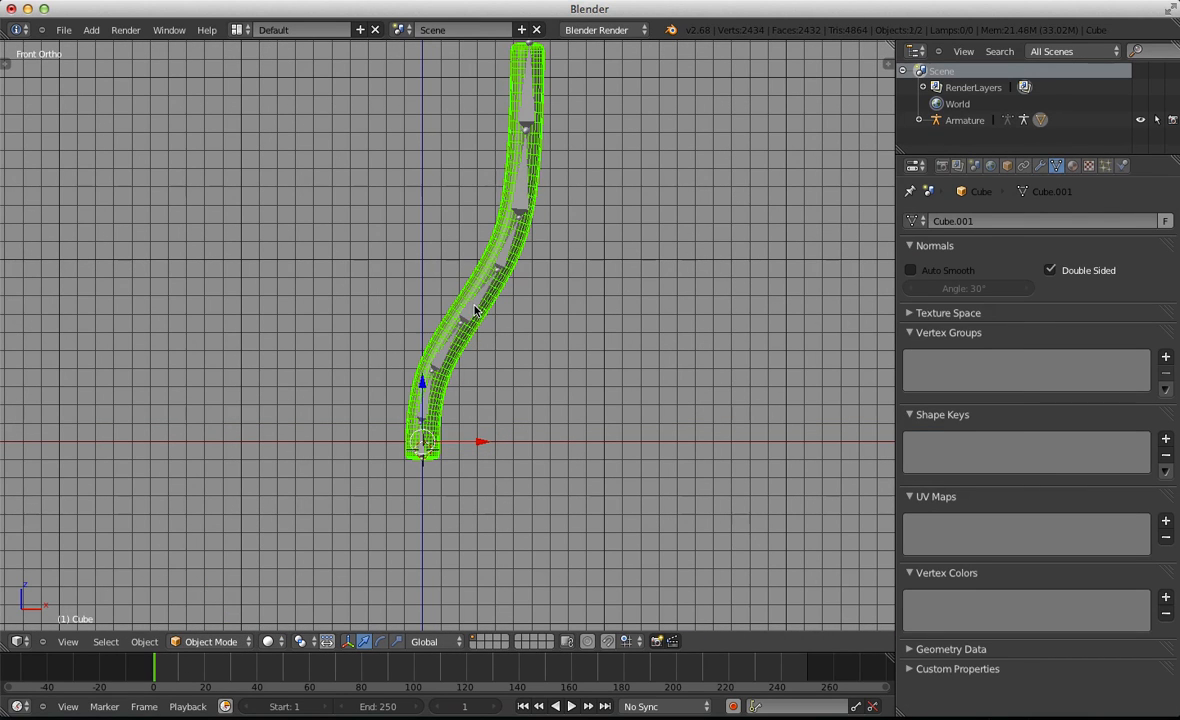
right_click(475, 311, "shift")
key("ctrl+p")
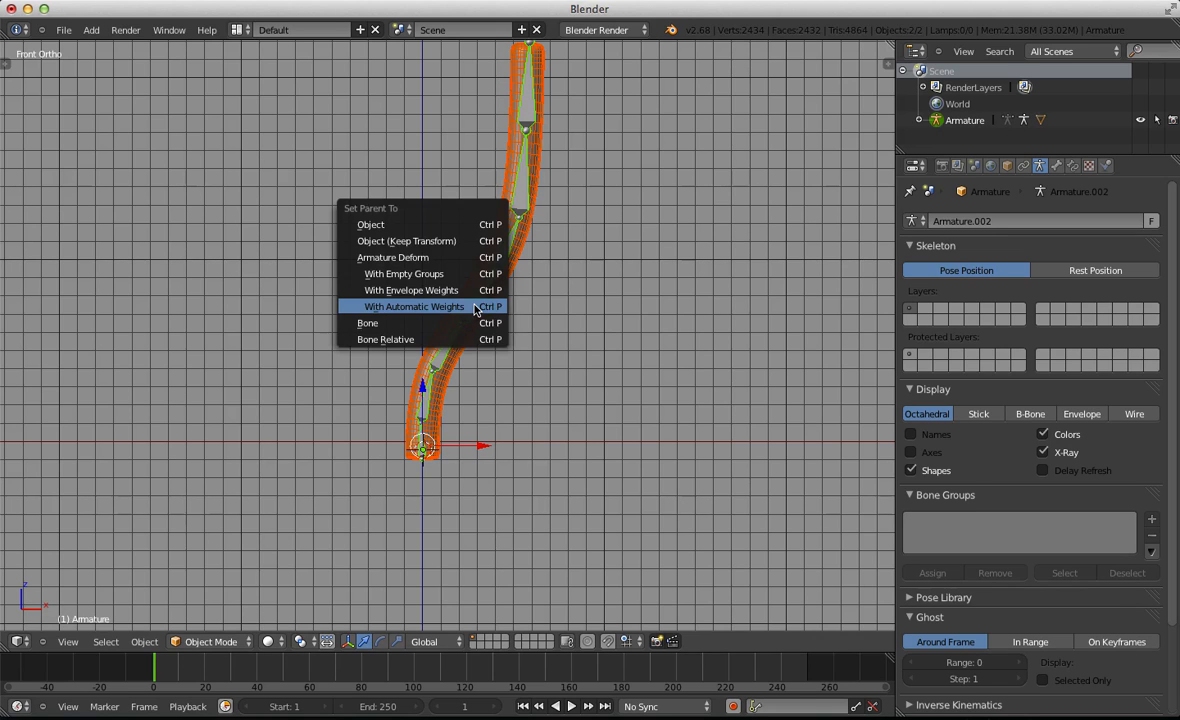
left_click(474, 306)
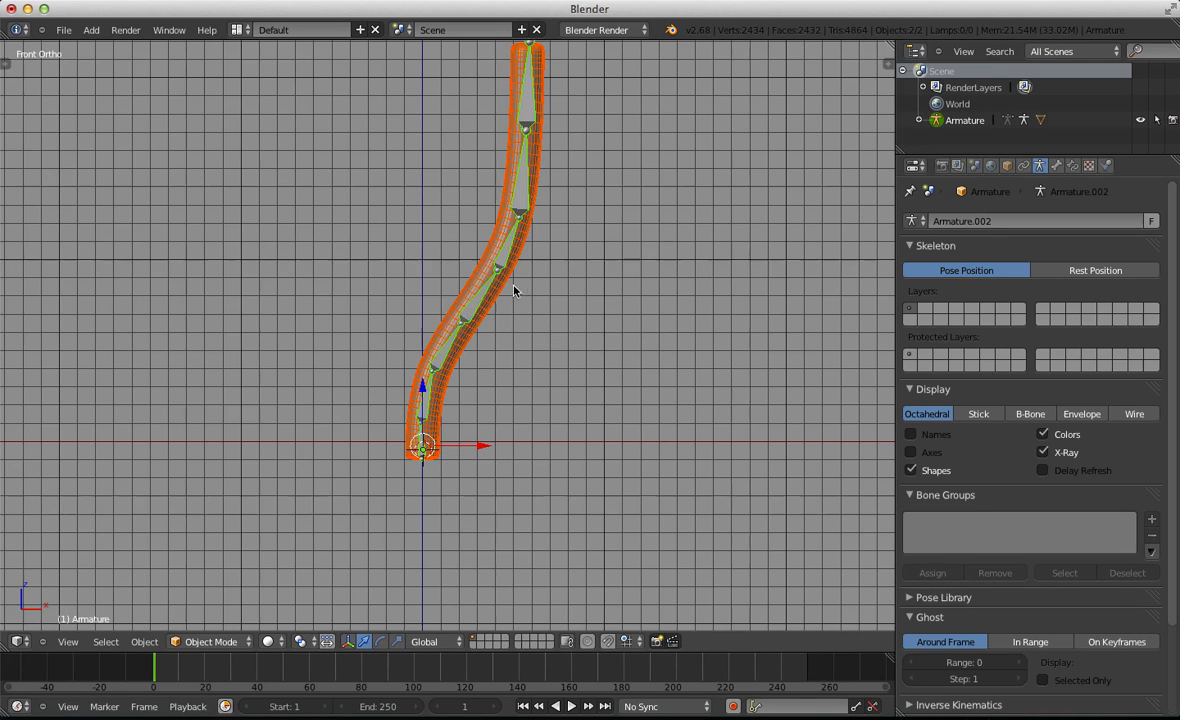
Select only the tube and review the bone entries in its vertex group list
key("a")
right_click(503, 289)
scroll(1032, 429, "up", 2)
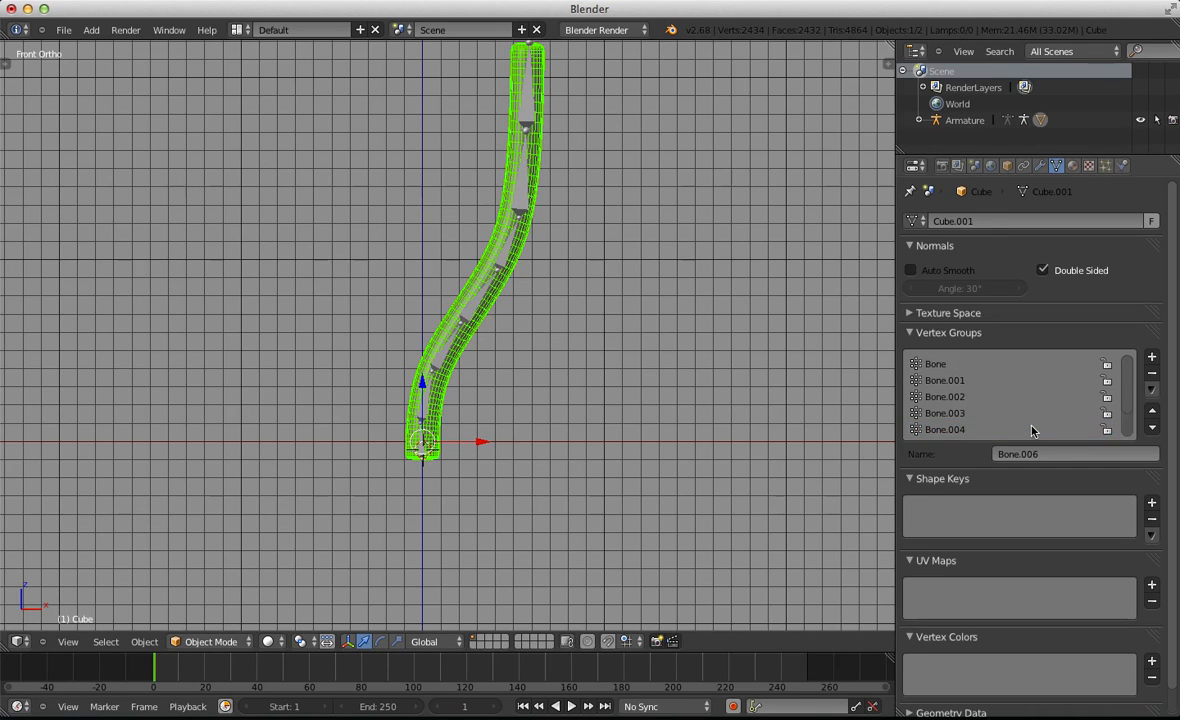
scroll(1025, 413, "down", 2)
scroll(1022, 406, "up", 2)
scroll(632, 282, "up", 1)
Put the armature in Pose Mode and rotate the fourth bone from the base clockwise
key("a")
right_click(480, 302)
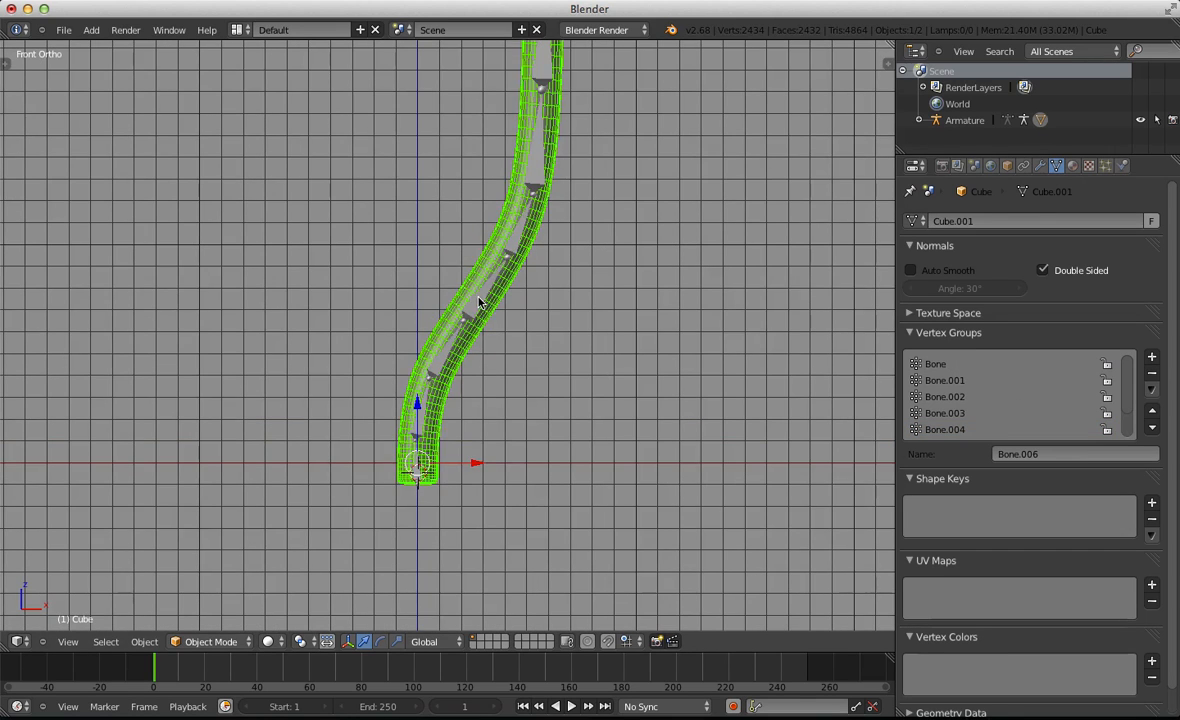
right_click(480, 302)
key("ctrl+Tab")
right_click(490, 287)
key("t")
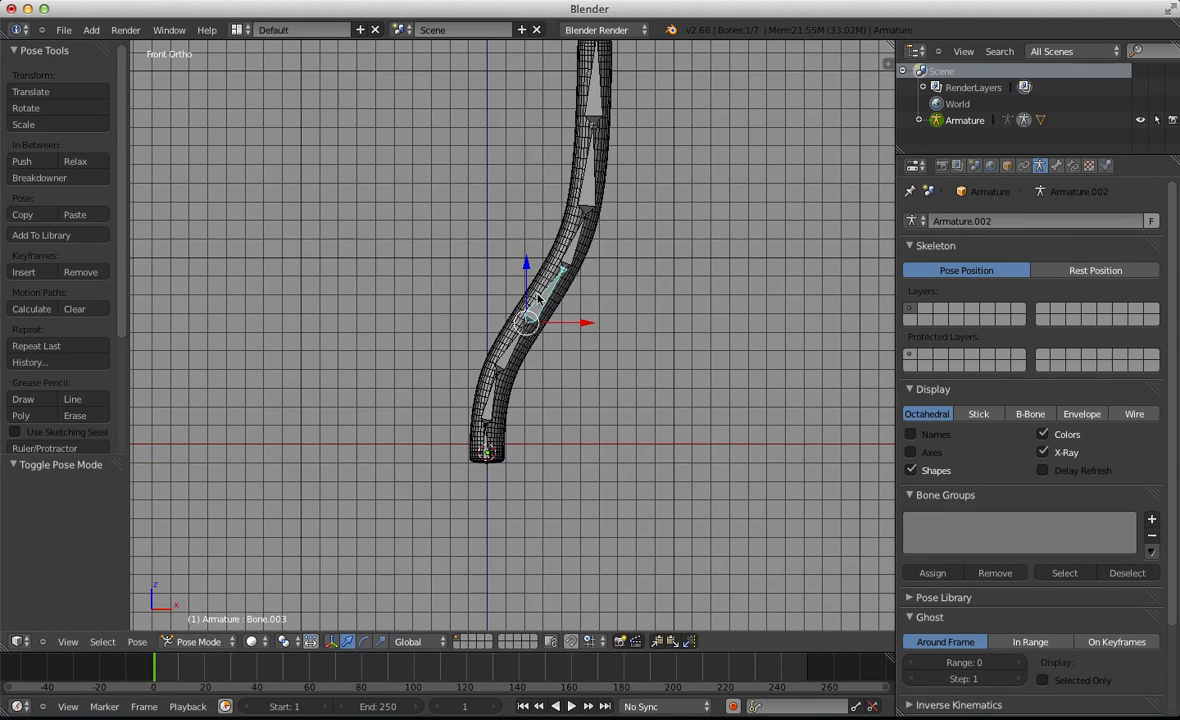
key("t")
key("r")
left_click(573, 331)
Rotate the fifth and sixth bones from the base clockwise so the tube arches over and down
right_click(571, 262)
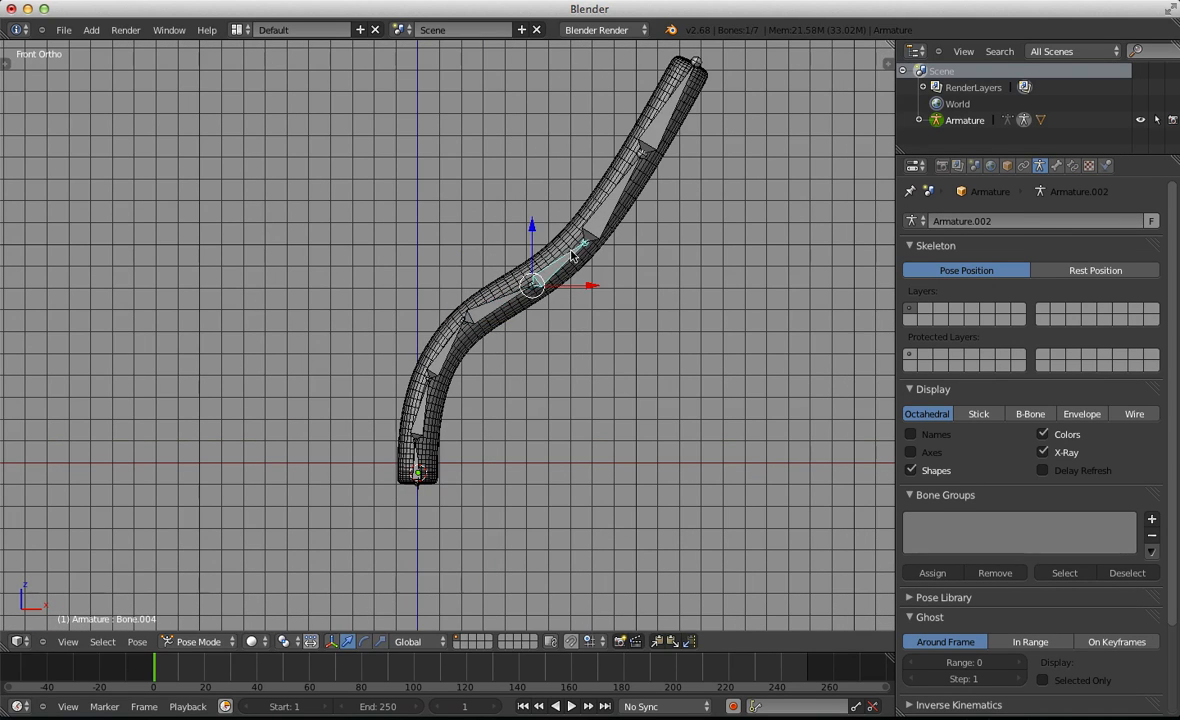
key("r")
left_click(574, 309)
right_click(638, 318)
key("r")
left_click(616, 361)
key("a")
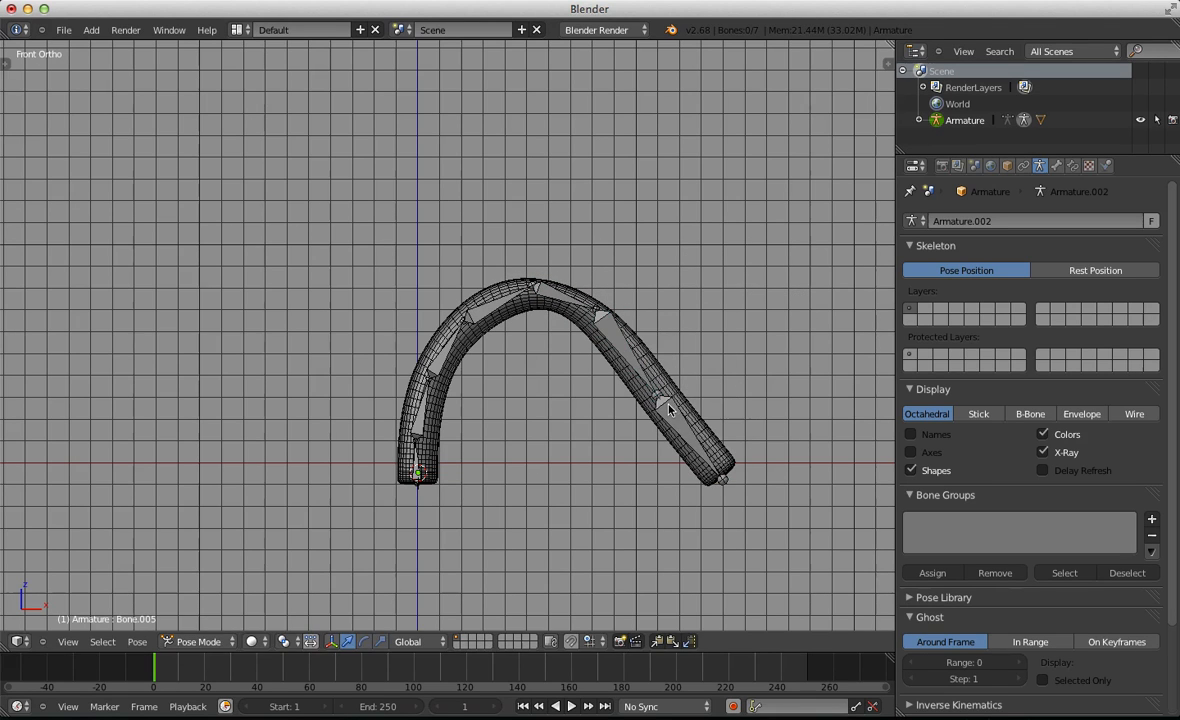
Rotate the tip bone and the third bone from the base counterclockwise
right_click(670, 410)
key("r")
left_click(693, 368)
key("a")
right_click(408, 365)
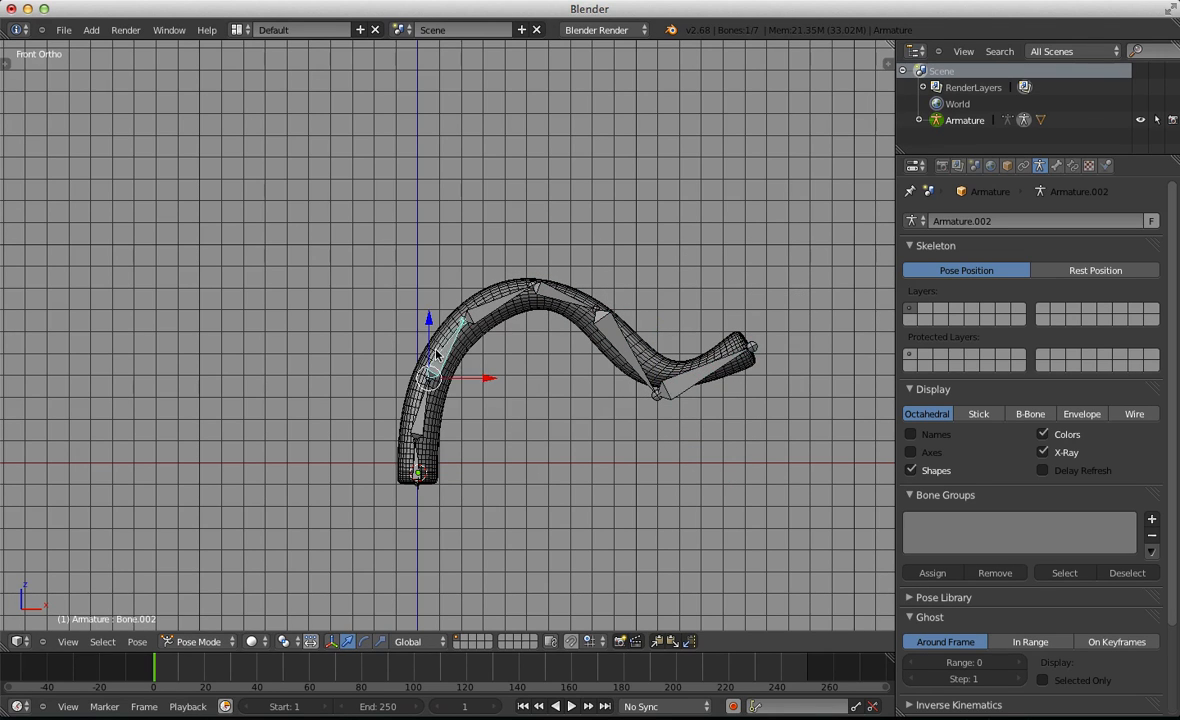
key("r")
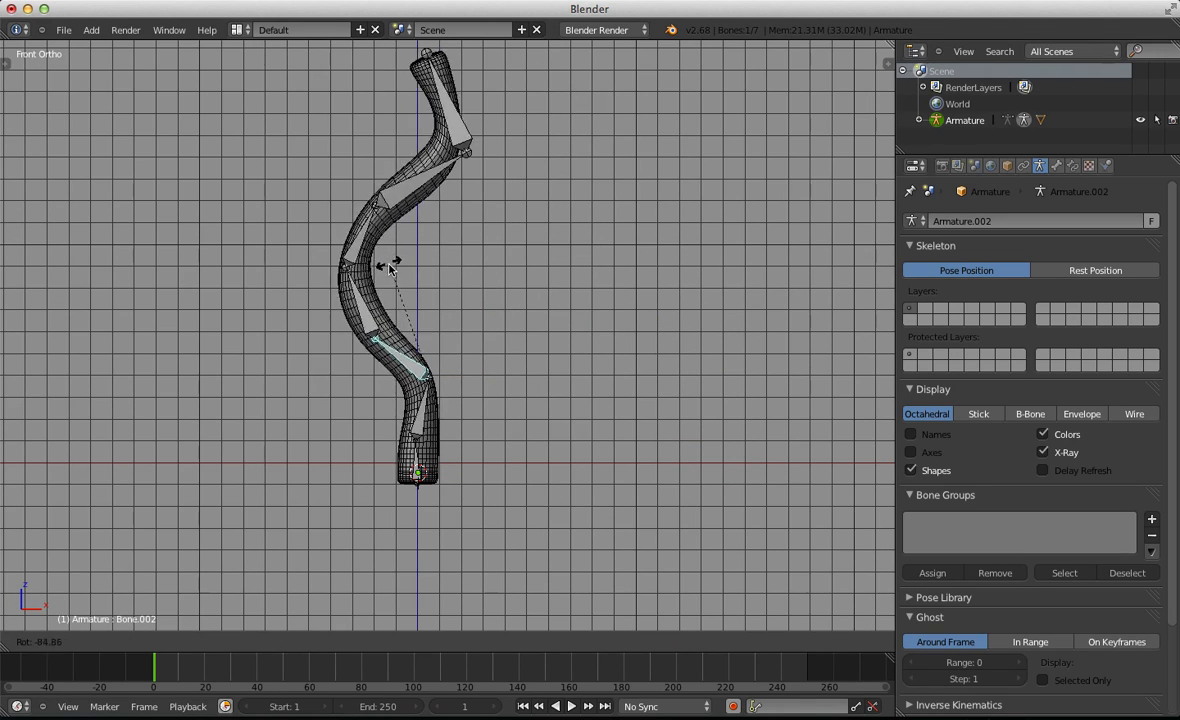
left_click(389, 265)
key("a")
Scale up the fifth bone from the base, and the sixth bone above it
right_click(349, 236)
right_click(362, 246)
scroll(463, 287, "down", 2)
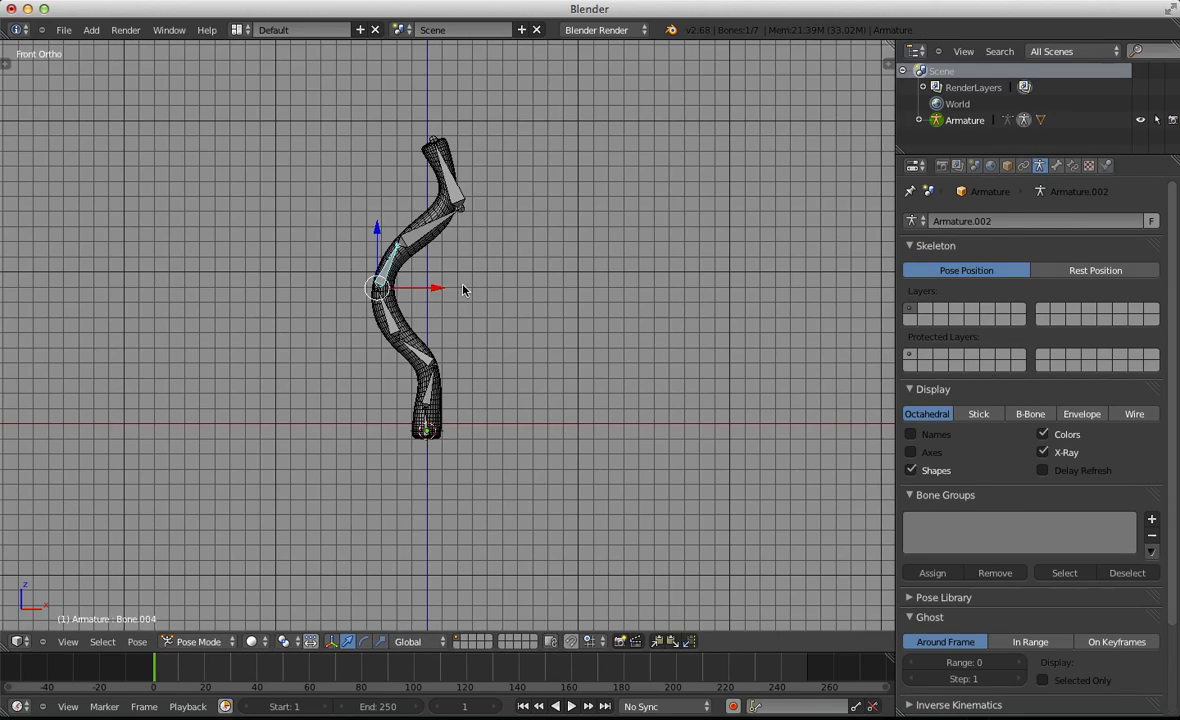
key("s")
left_click(535, 413)
scroll(467, 249, "down", 3)
right_click(468, 249)
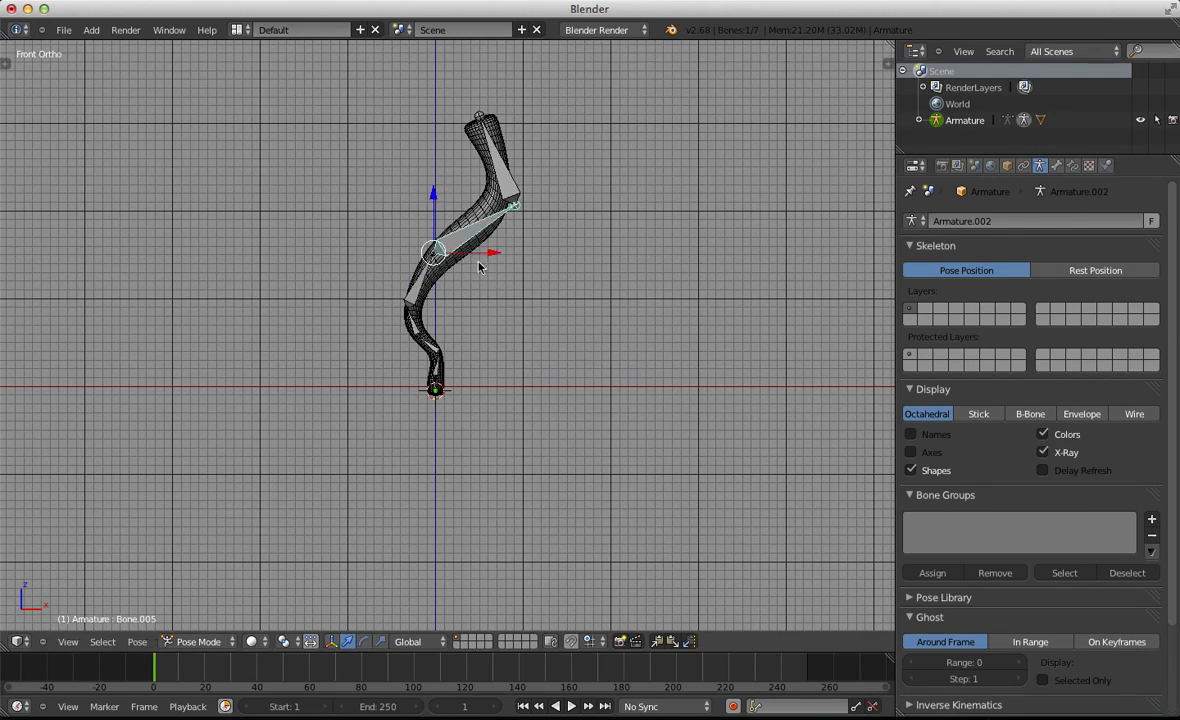
key("s")
left_click(527, 336)
Examine the scaled tube in different shading and from another angle, ending in the front view
scroll(516, 348, "down", 3)
key("z")
key("z")
mouse_move(481, 373)
middle_mouse_down()
mouse_move(413, 432)
mouse_move(693, 406)
mouse_move(572, 300)
mouse_move(449, 361)
middle_mouse_up()
key("a")
key("KP_1")
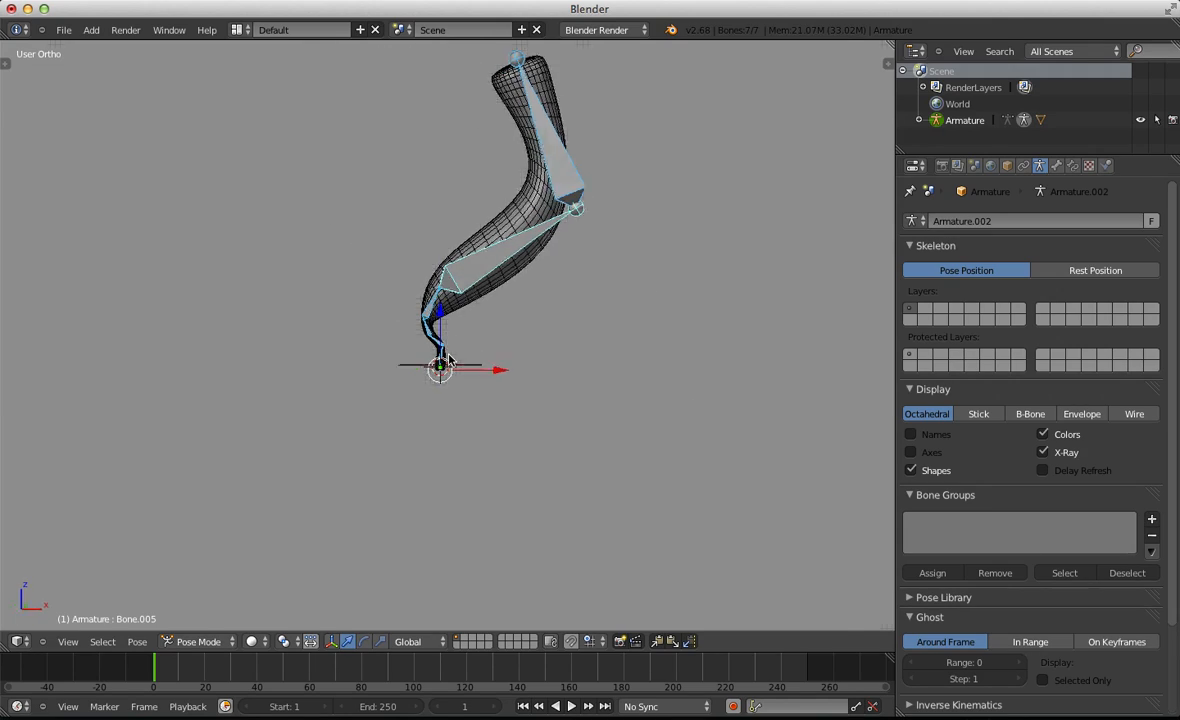
scroll(460, 350, "up", 4)
scroll(458, 277, "down", 5)
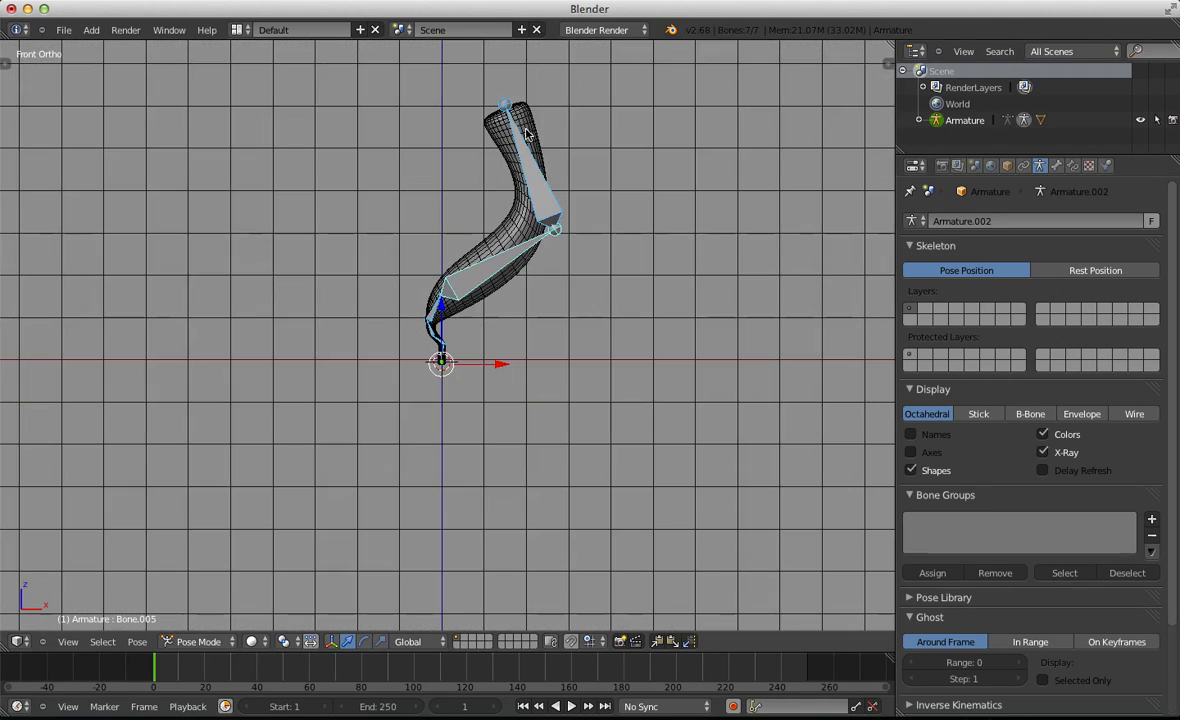
Rotate the enlarged tip bone clockwise so the tube's end extends up and to the right
right_click(543, 190)
key("r")
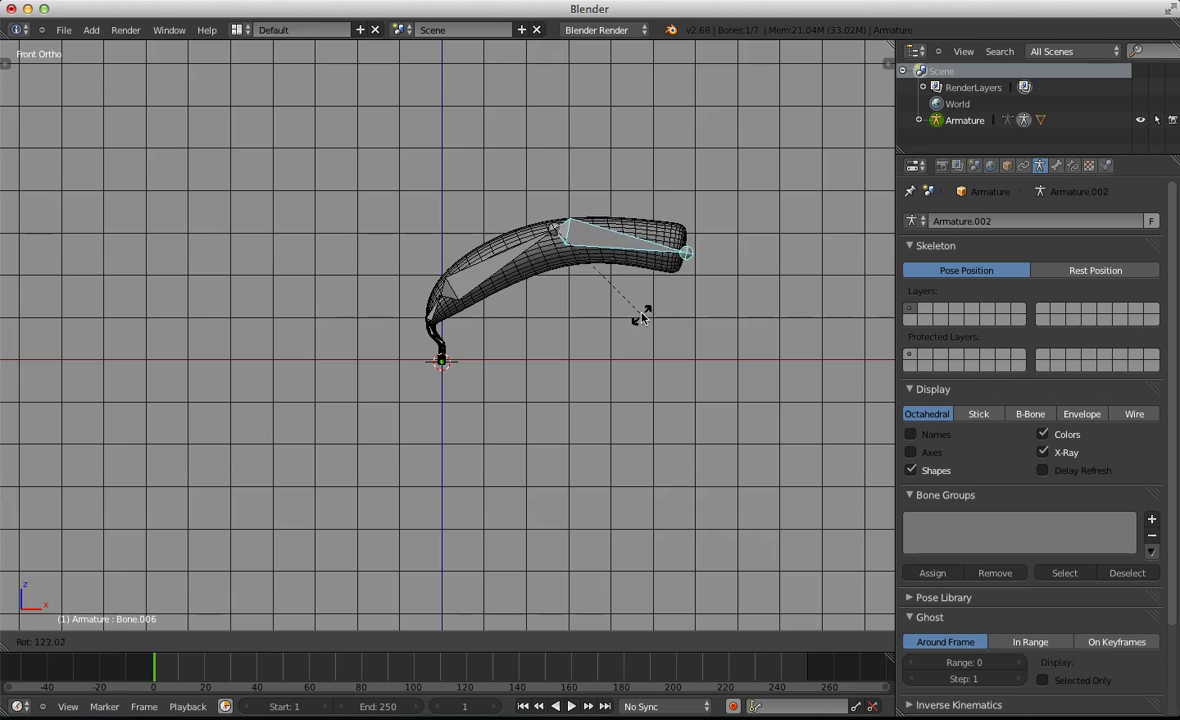
left_click(645, 257)
scroll(620, 265, "up", 3)
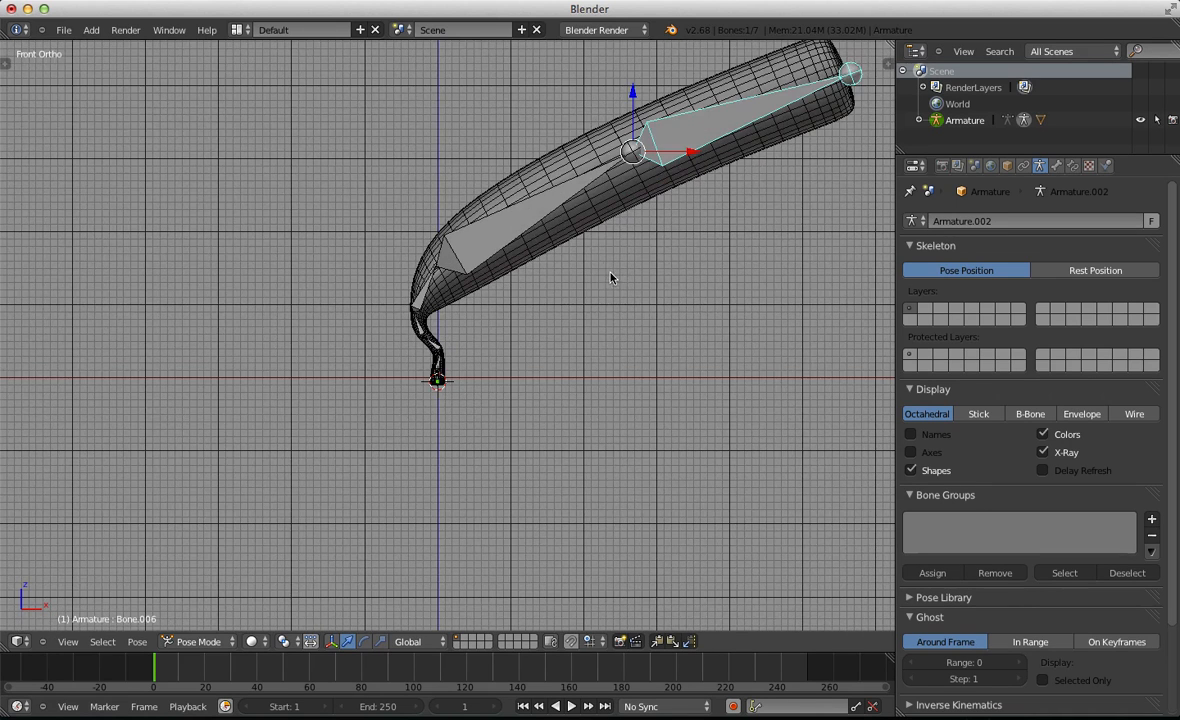
Clear the rotation and scale of all bones to restore the armature's rest pose
key("a")
key("a")
key("alt+r")
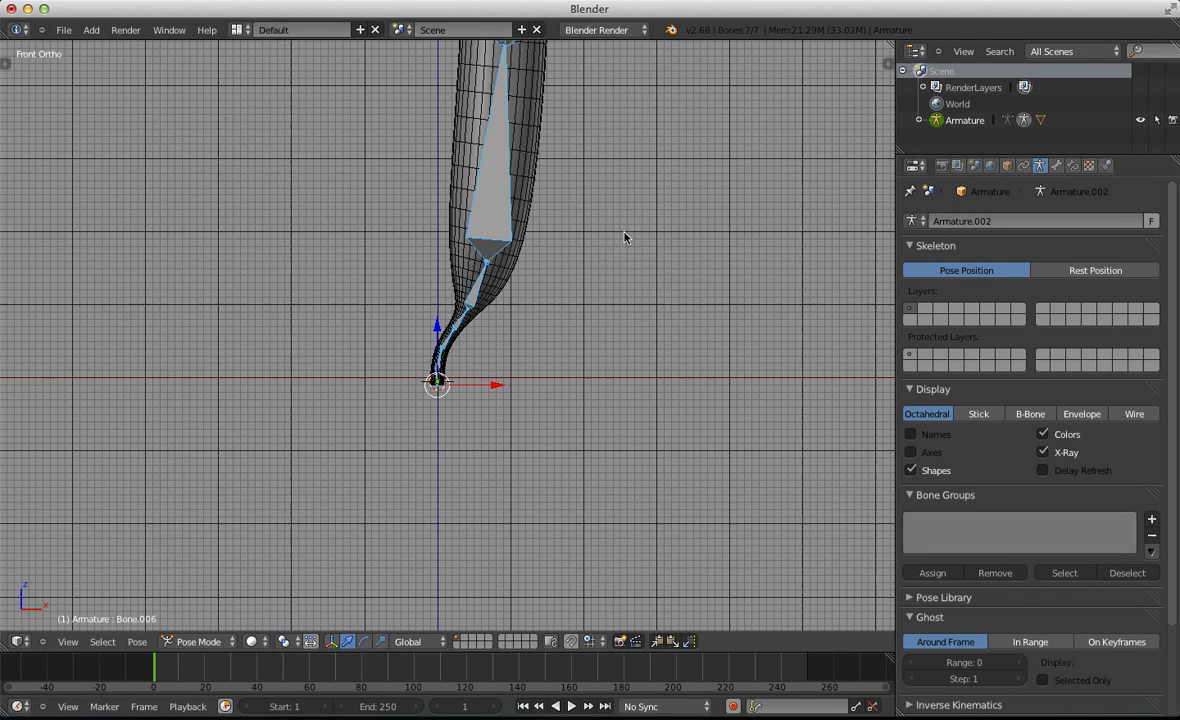
key("alt+s")
scroll(573, 44, "up", 4)
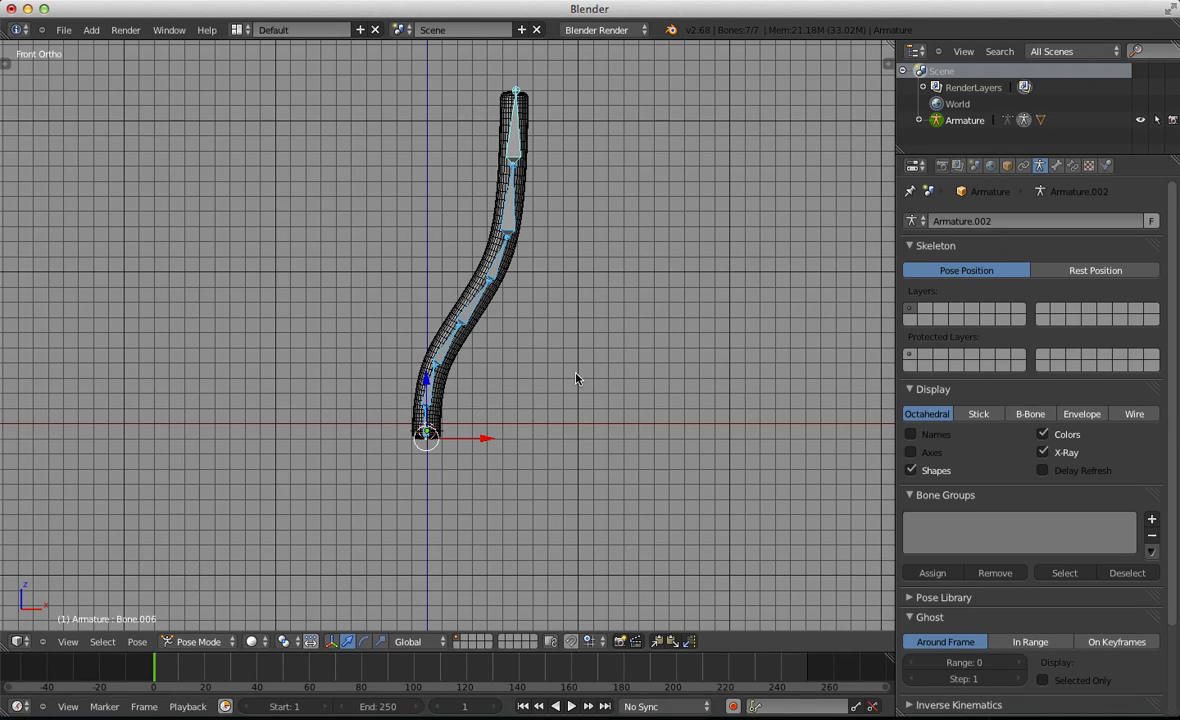
Inspect the tube's Bone.001 vertex group and its assign and weight options in Edit Mode
key("a")
scroll(563, 364, "up", 3)
right_click(465, 364)
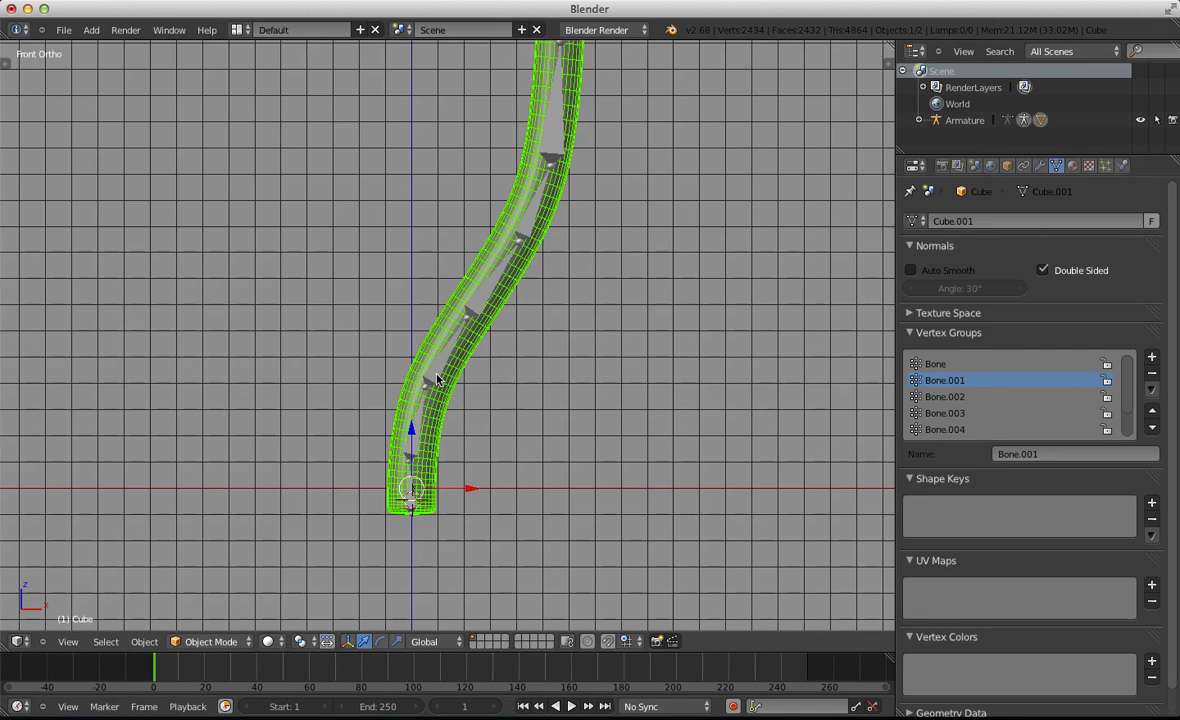
key("Tab")
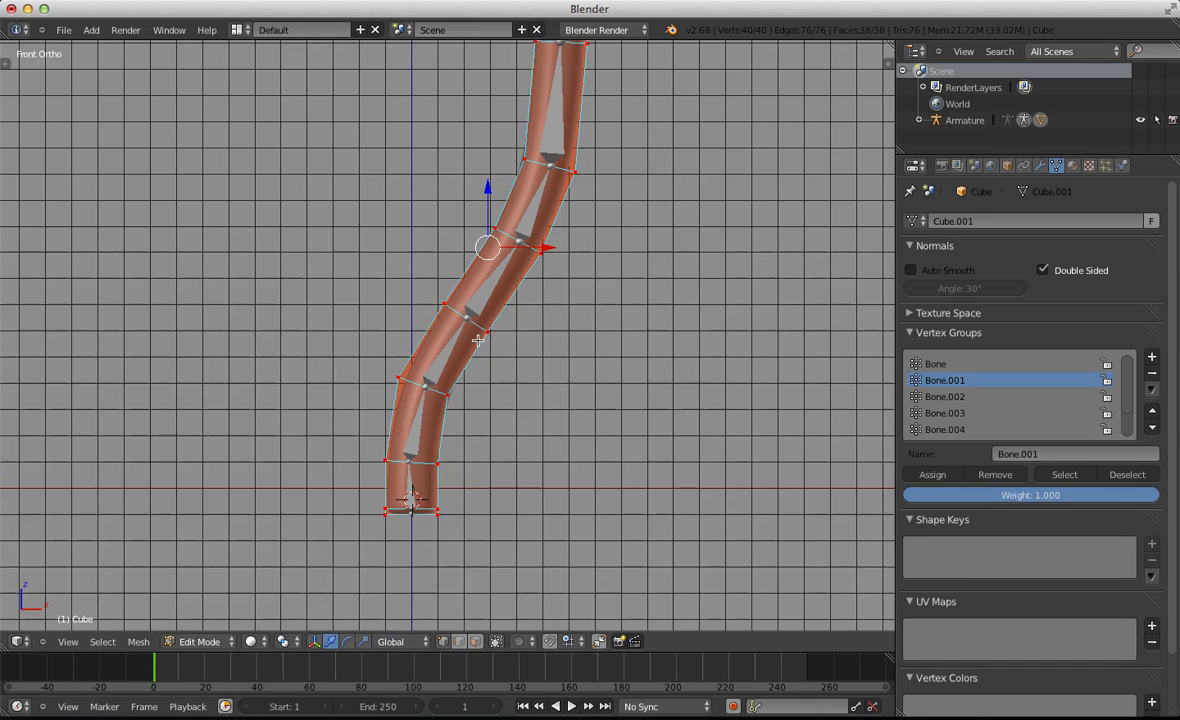
left_click(973, 398)
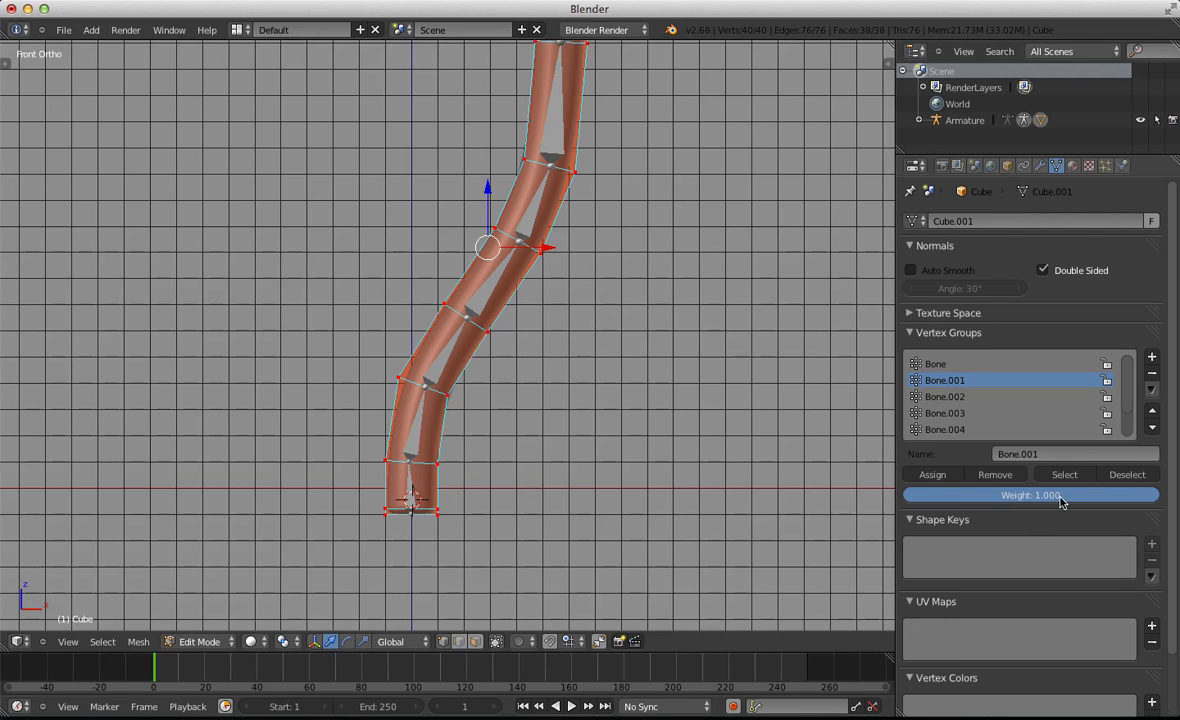
key("Tab")
Open the armature in Edit Mode and check the name of the second bone from the base
right_click(414, 502)
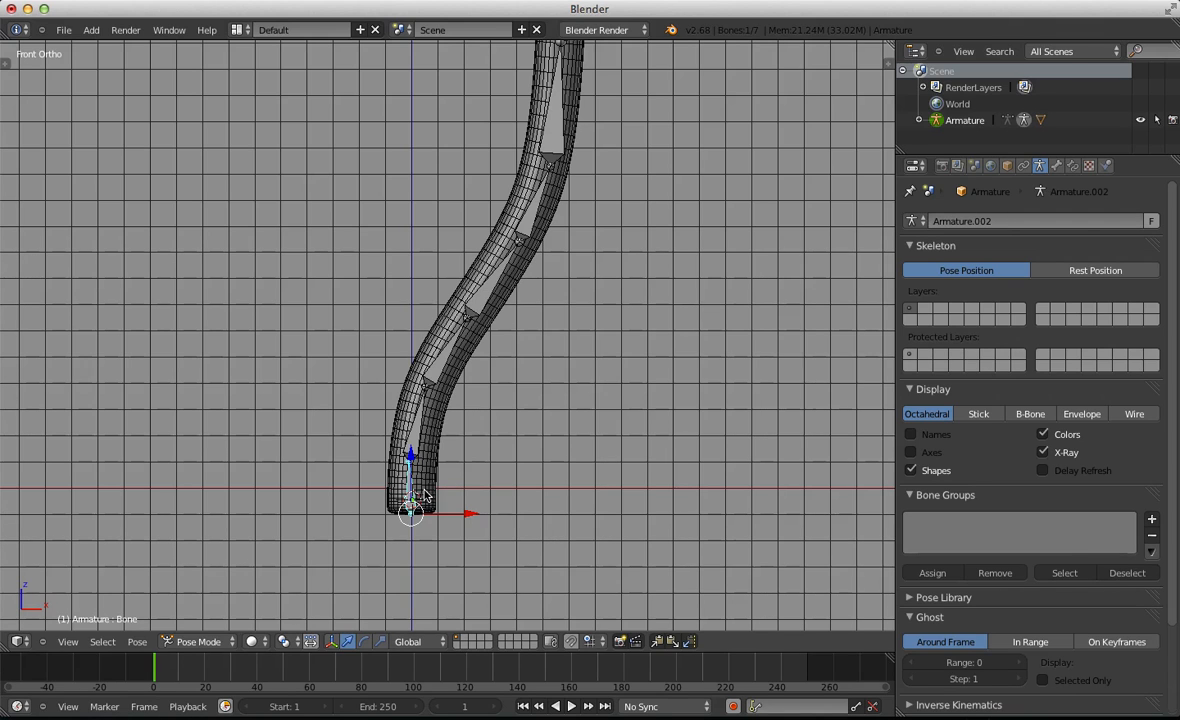
key("ctrl+Tab")
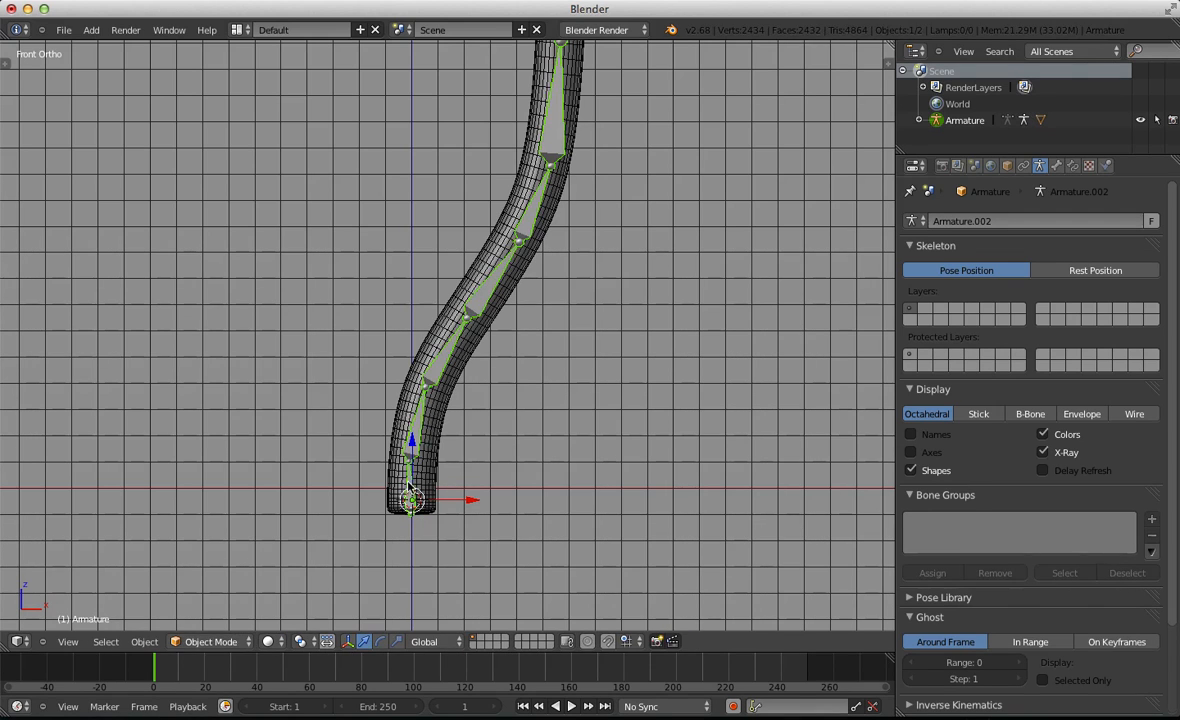
key("Tab")
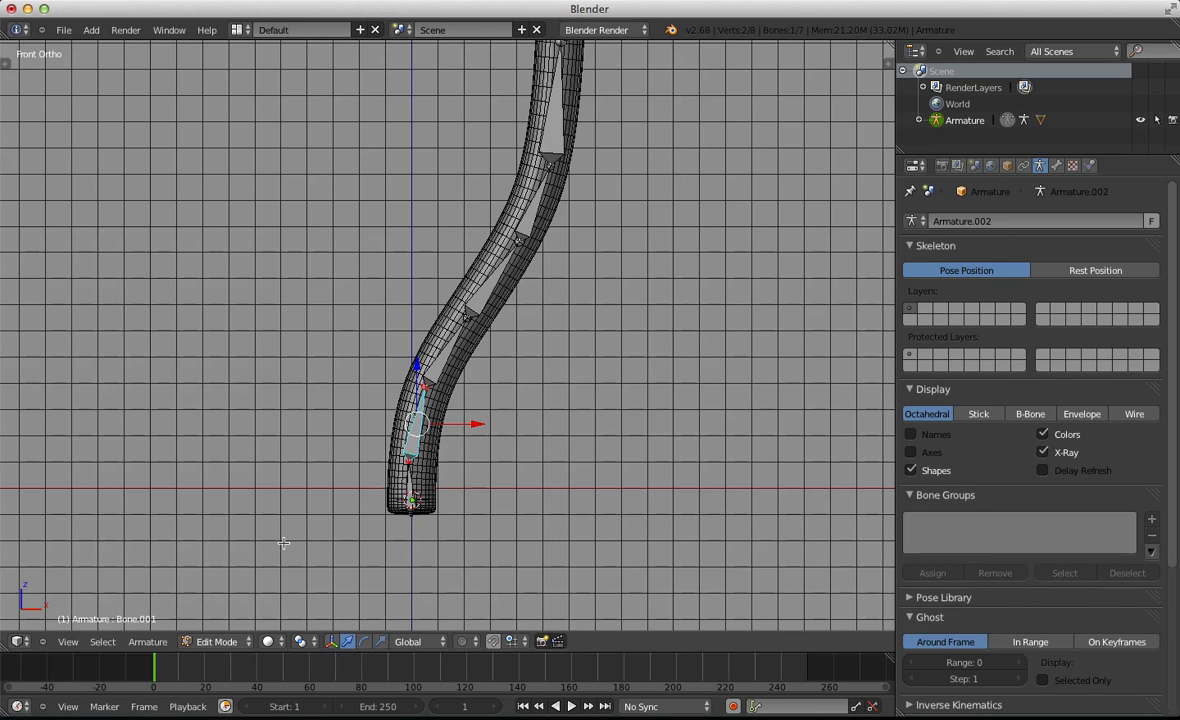
key("n")
scroll(832, 400, "up", 5)
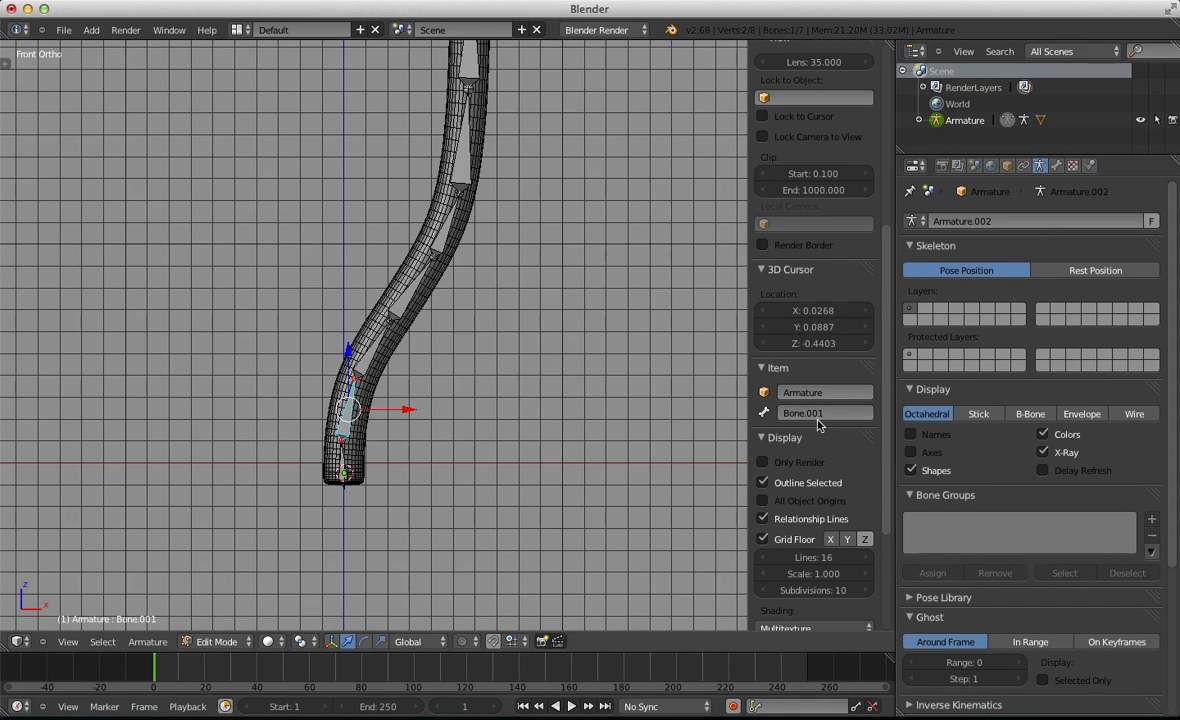
key("n")
scroll(305, 453, "up", 1)
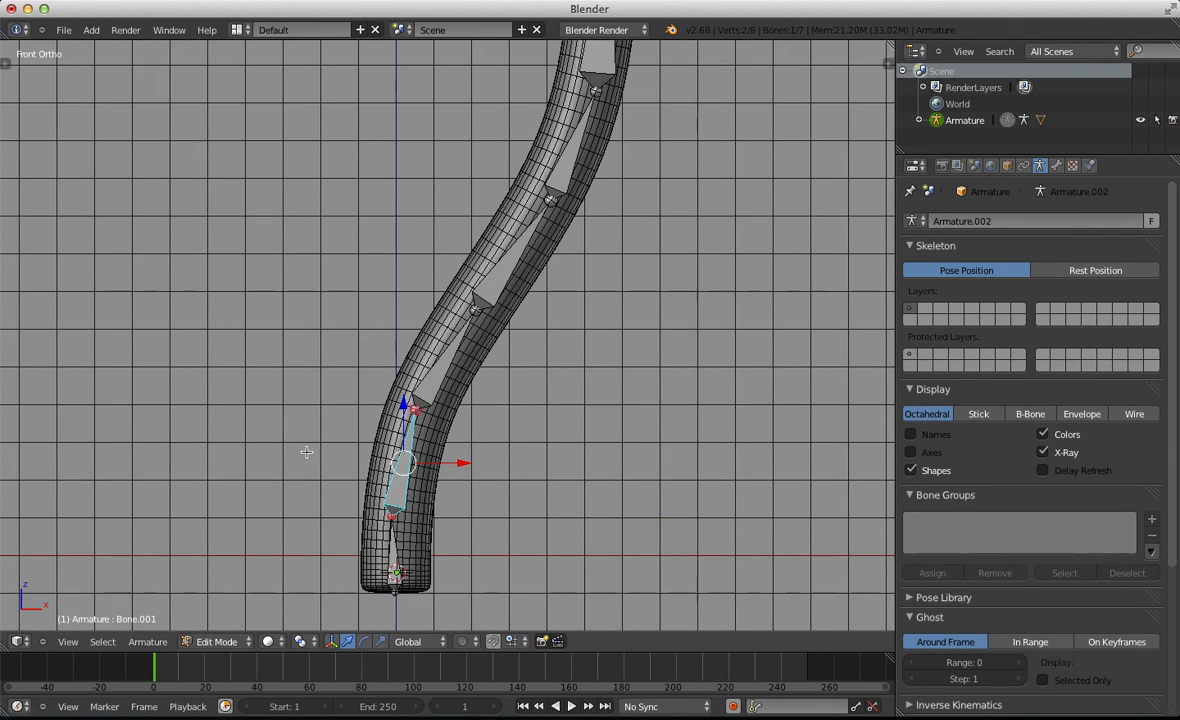
scroll(308, 451, "down", 2)
scroll(329, 458, "up", 2)
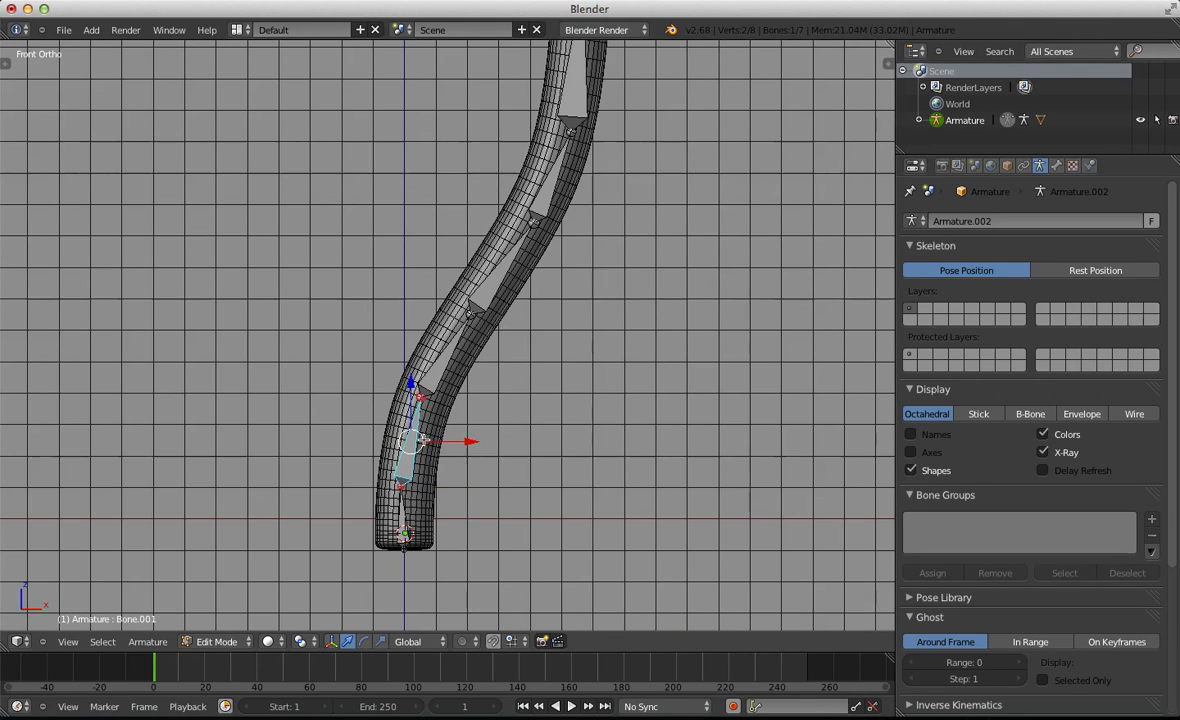
Compare the bone names with the tube's vertex groups in Edit Mode, deselect its vertices and return to Object Mode
key("Tab")
right_click(452, 432)
key("Tab")
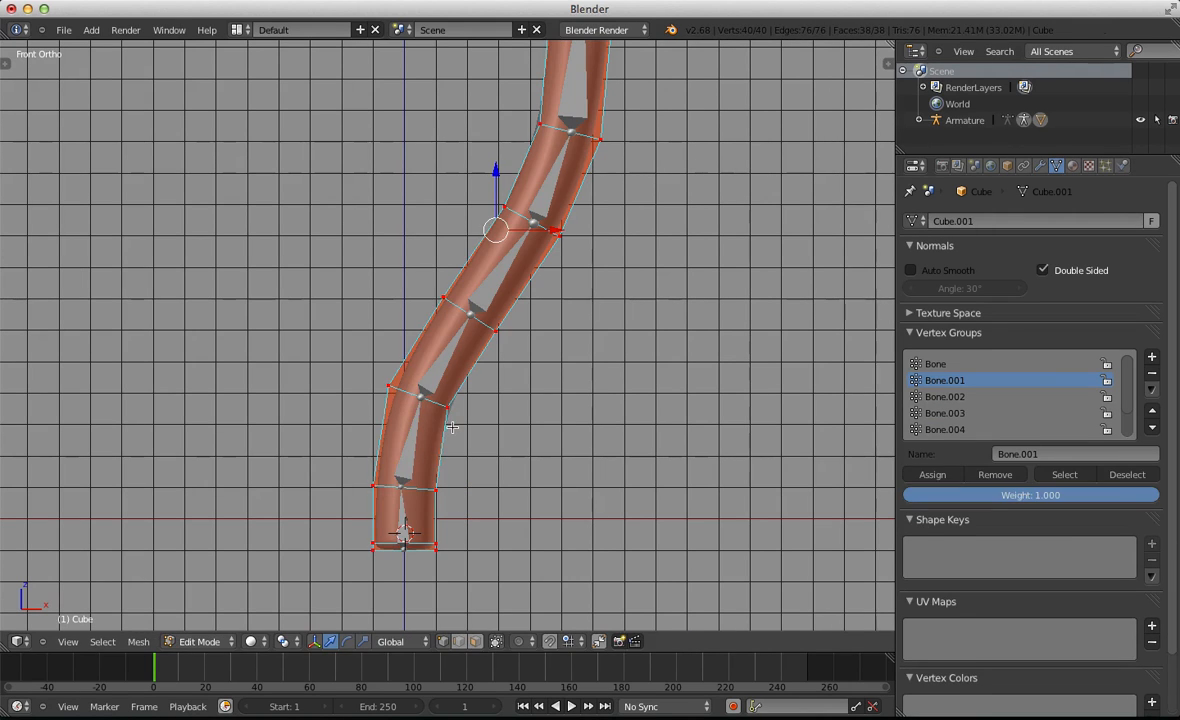
key("Tab")
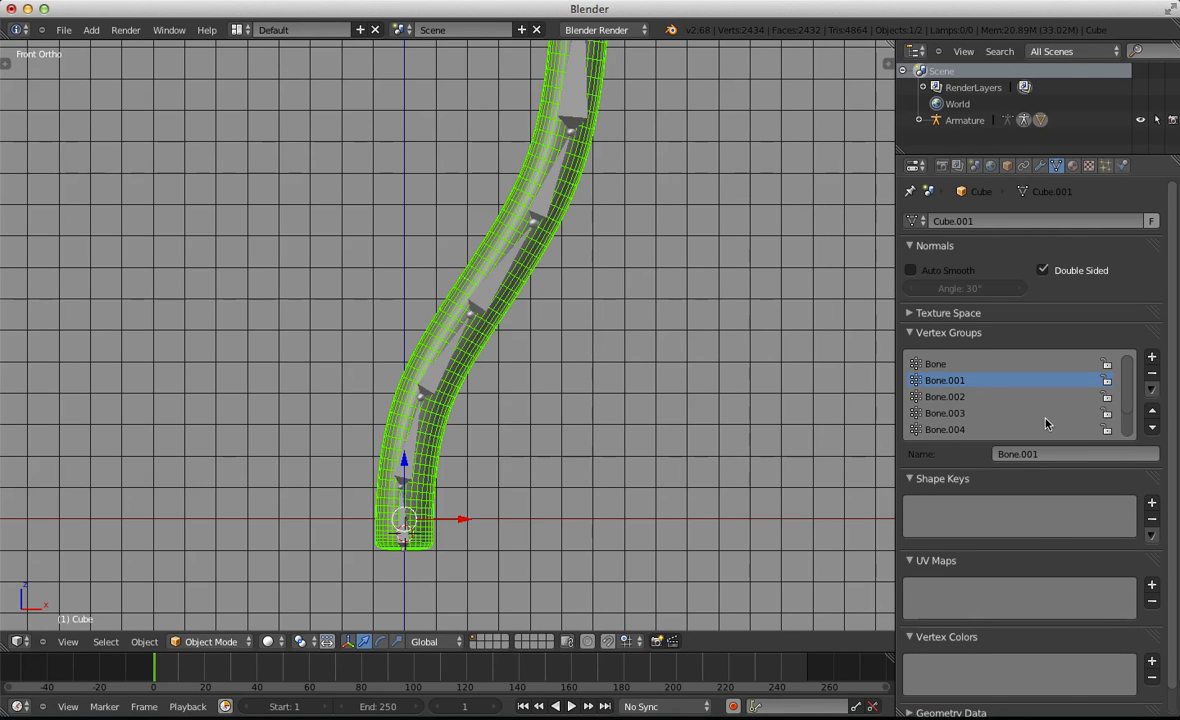
key("Tab")
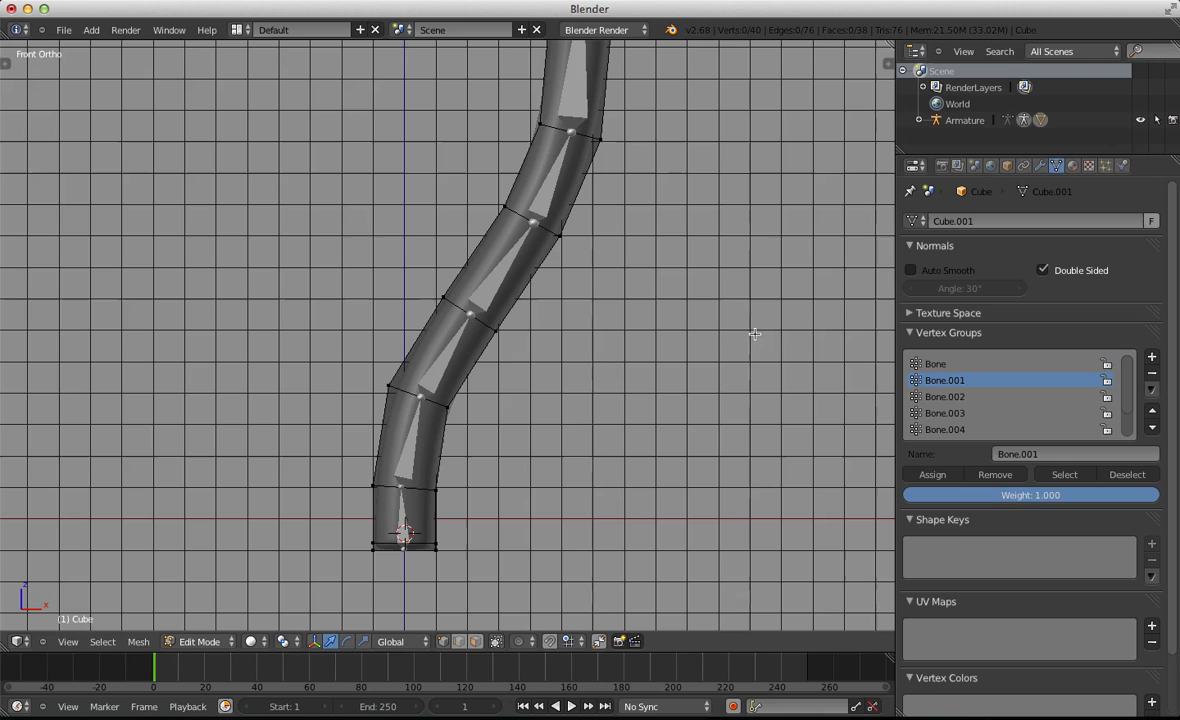
key("Tab")
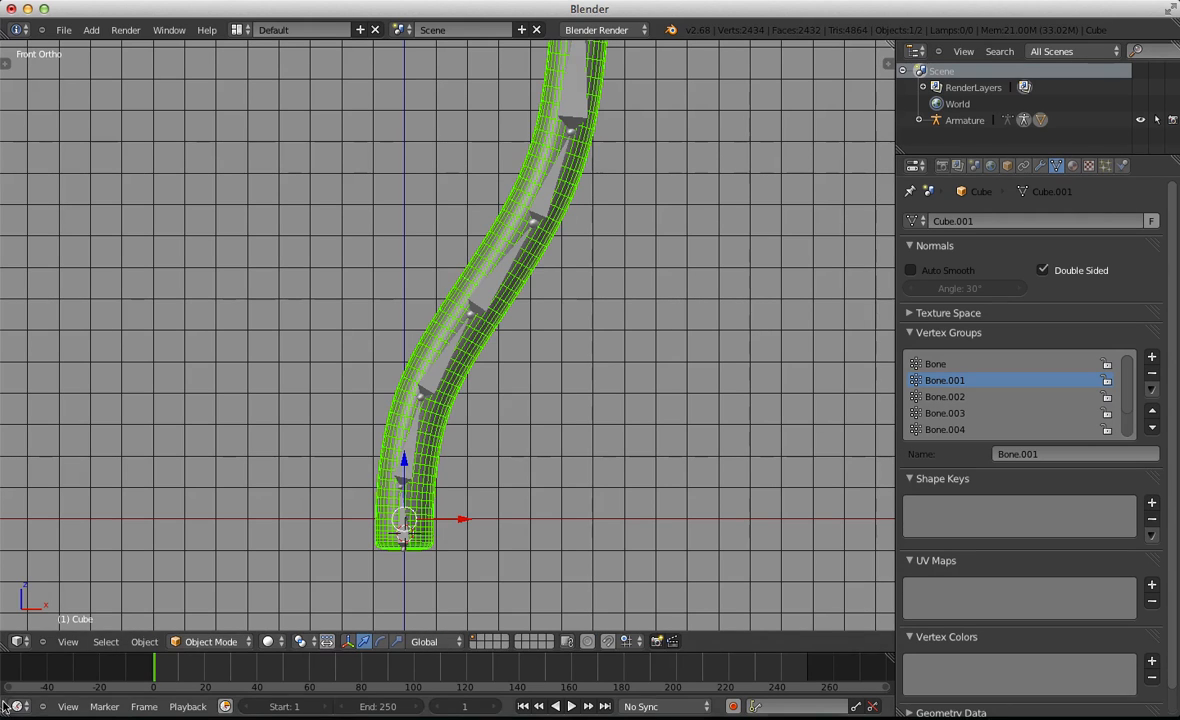
Switch the tube to Weight Paint mode and inspect the bone weights one by one from Bone.002 up to the tip bone
left_click(210, 641)
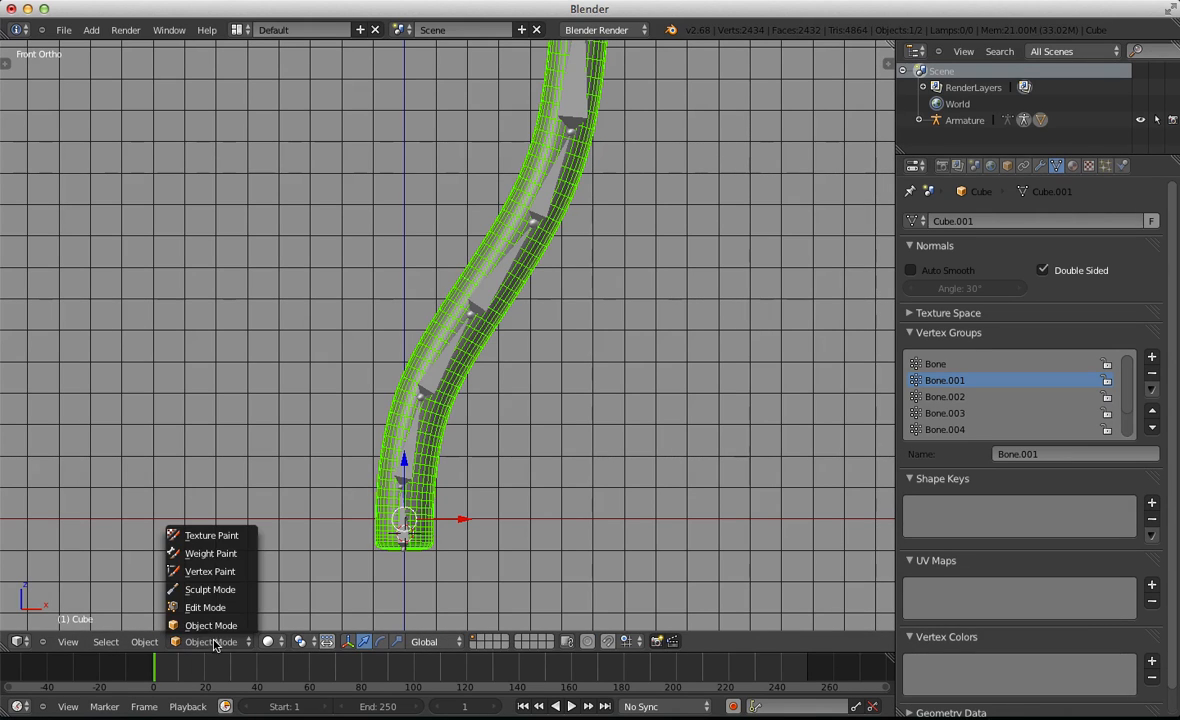
left_click(217, 552)
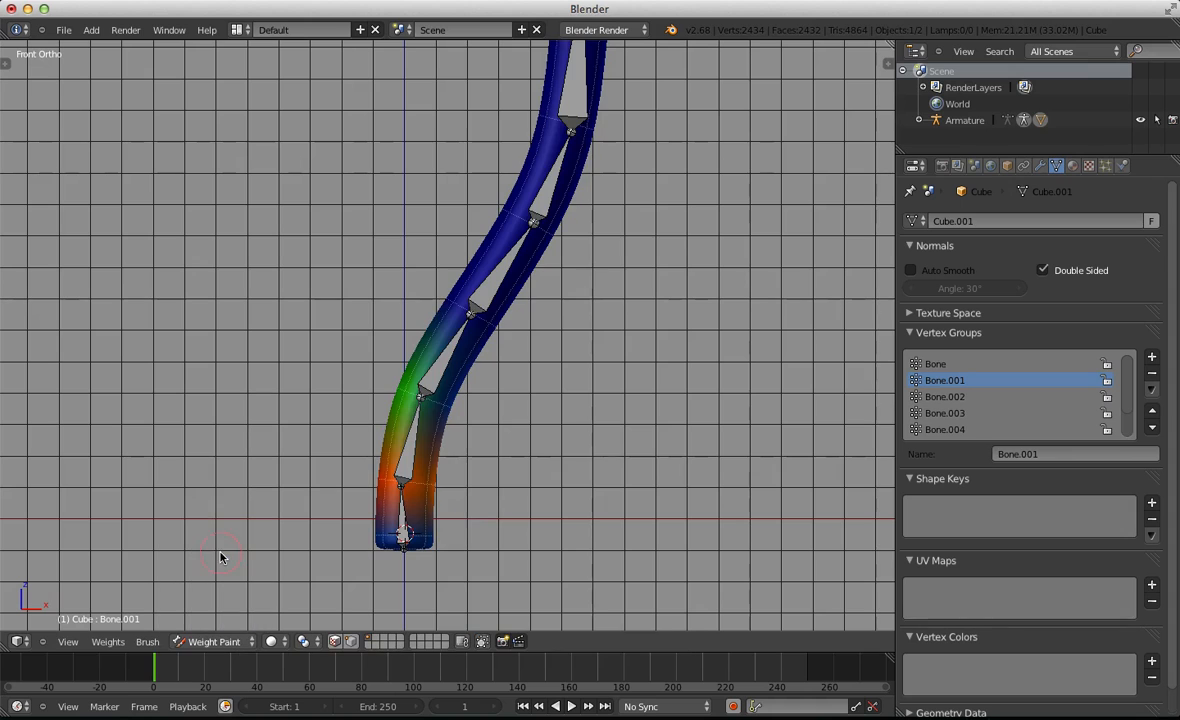
right_click(418, 352)
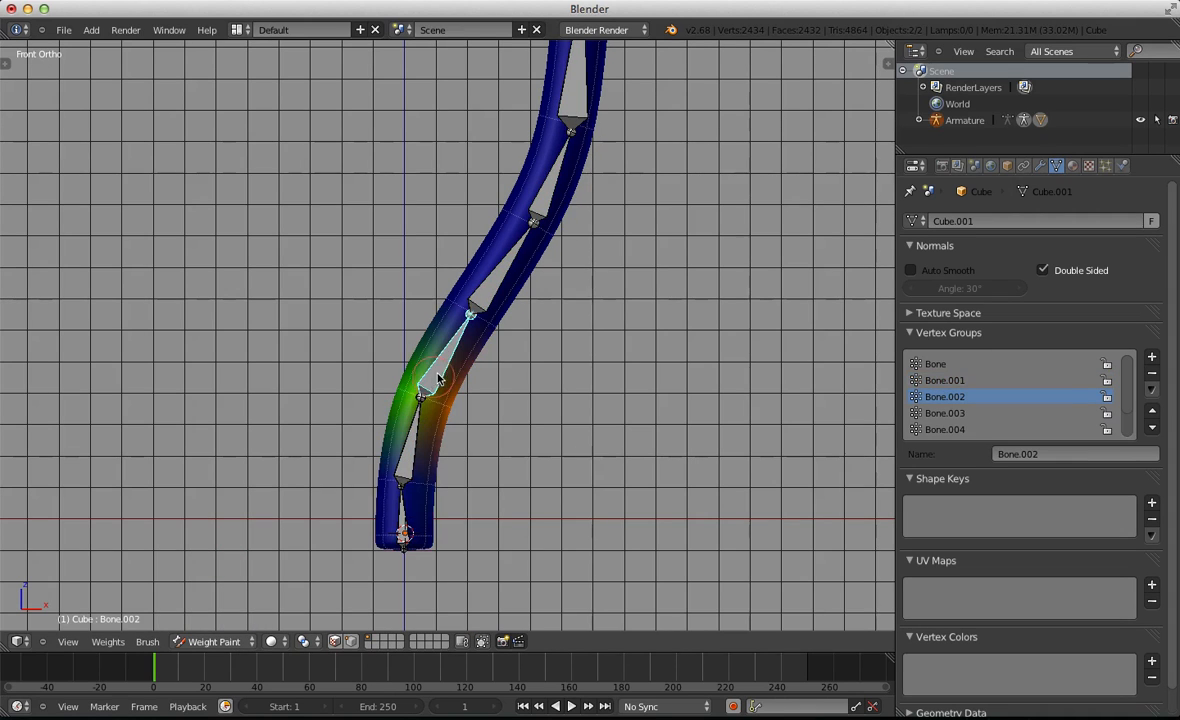
scroll(449, 367, "down", 3)
right_click(474, 318)
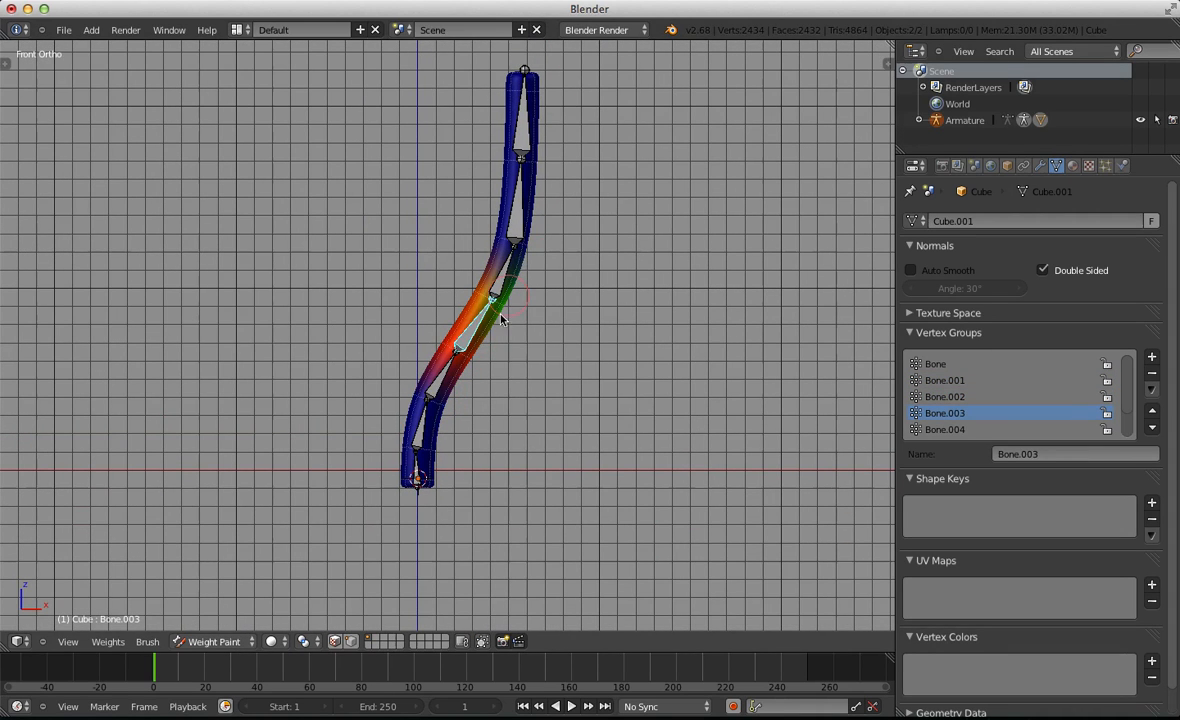
right_click(507, 270)
middle_click_drag(507, 270, 508, 390)
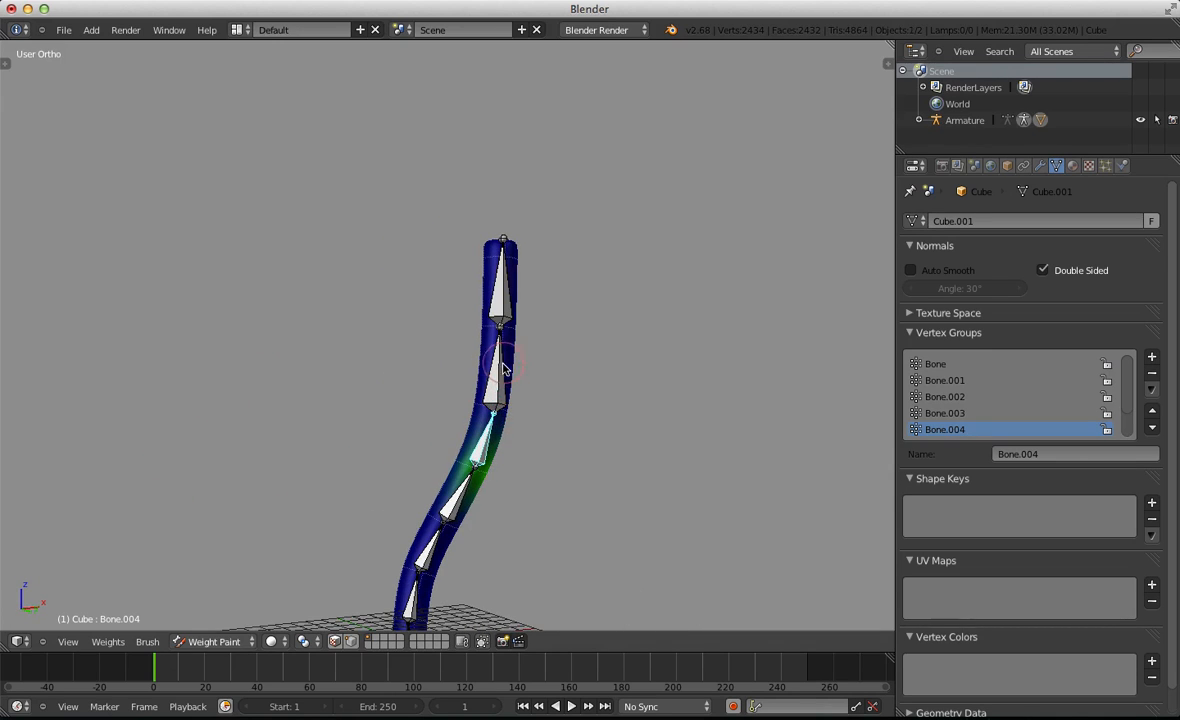
right_click(503, 368)
right_click(489, 303)
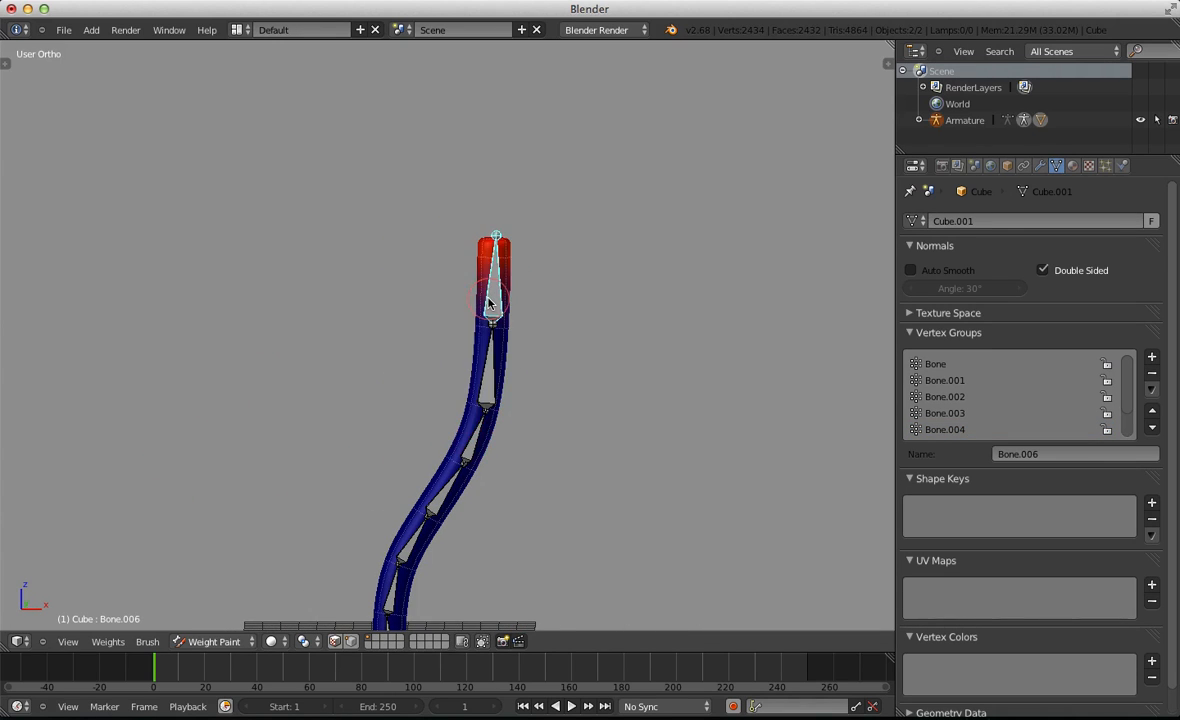
scroll(506, 303, "up", 2)
middle_click_drag(506, 303, 558, 303)
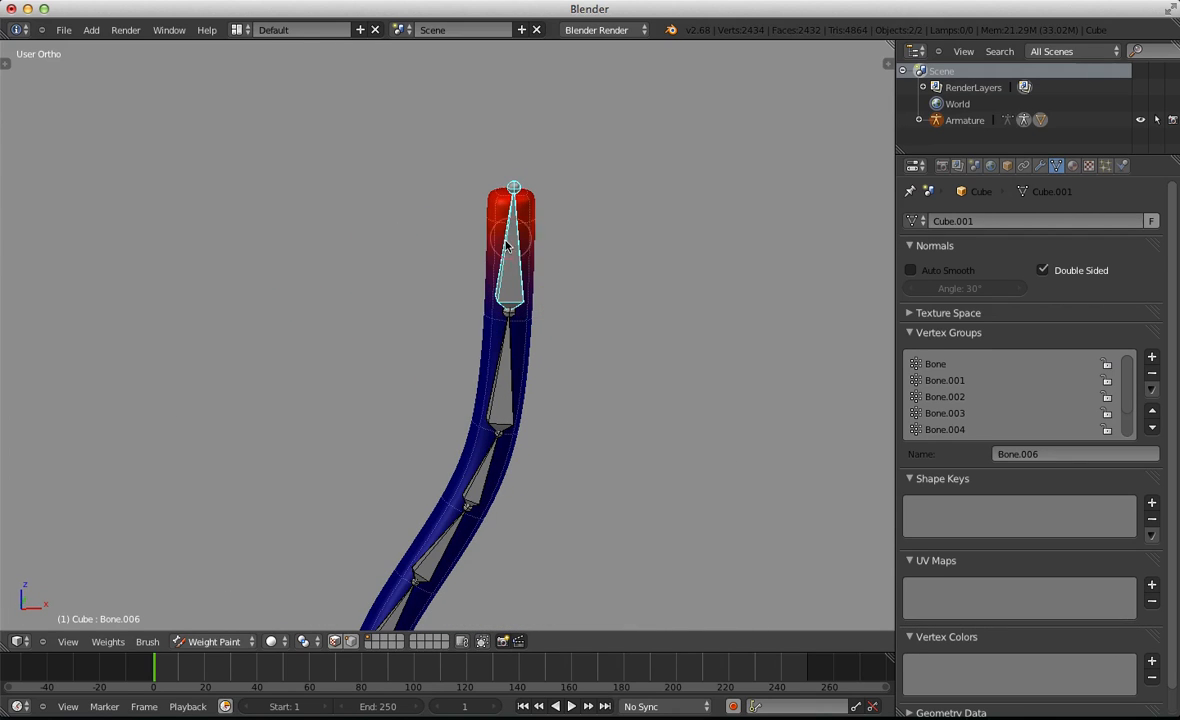
Return to Object Mode, select only the tube and put it back into Weight Paint mode
left_click(214, 641)
left_click(211, 622)
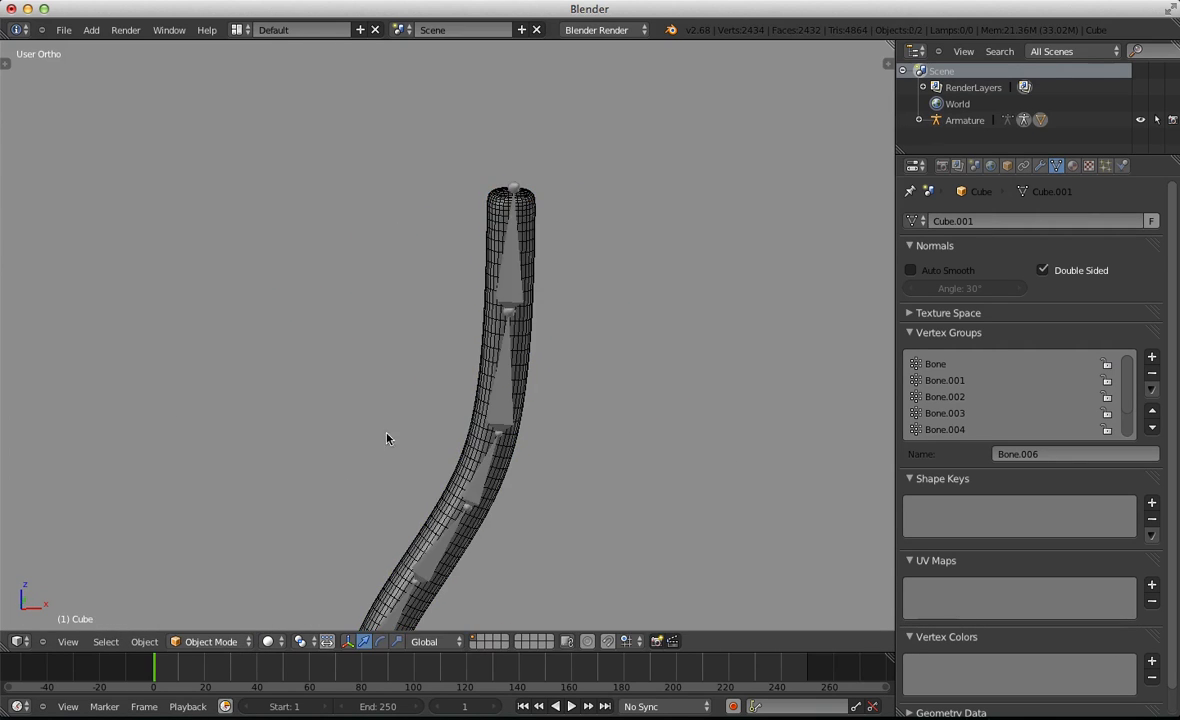
right_click(491, 319)
left_click(205, 641)
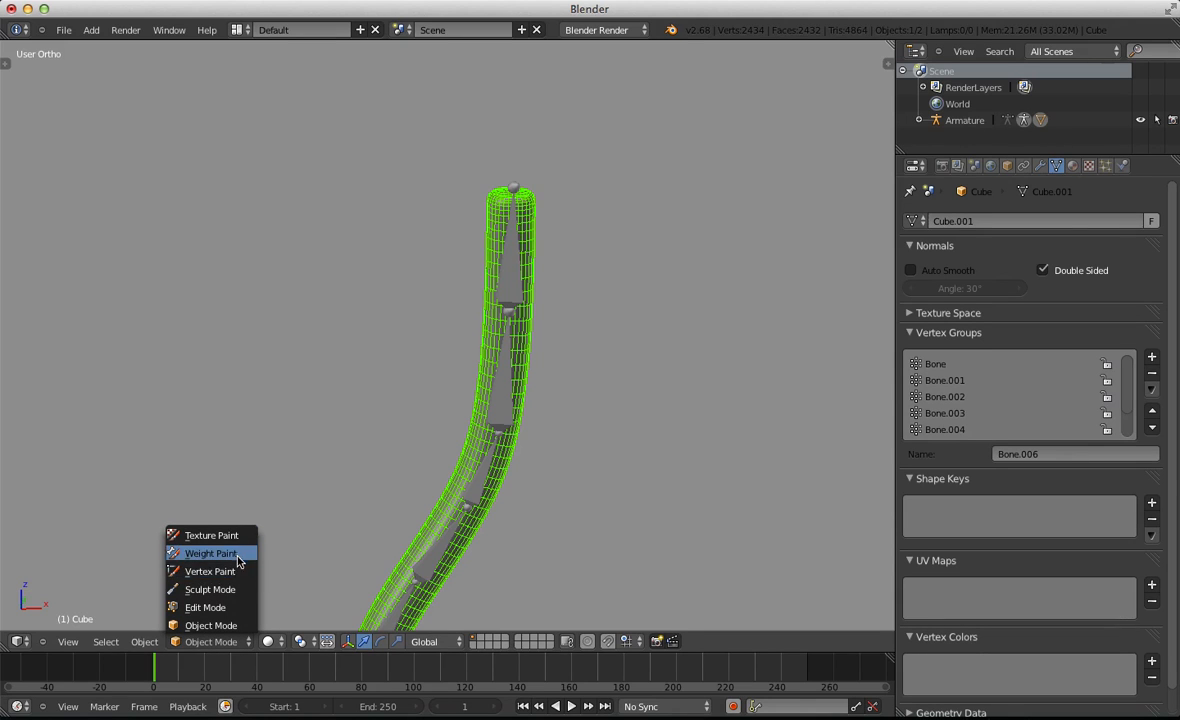
left_click(211, 553)
middle_click_drag(556, 277, 540, 190)
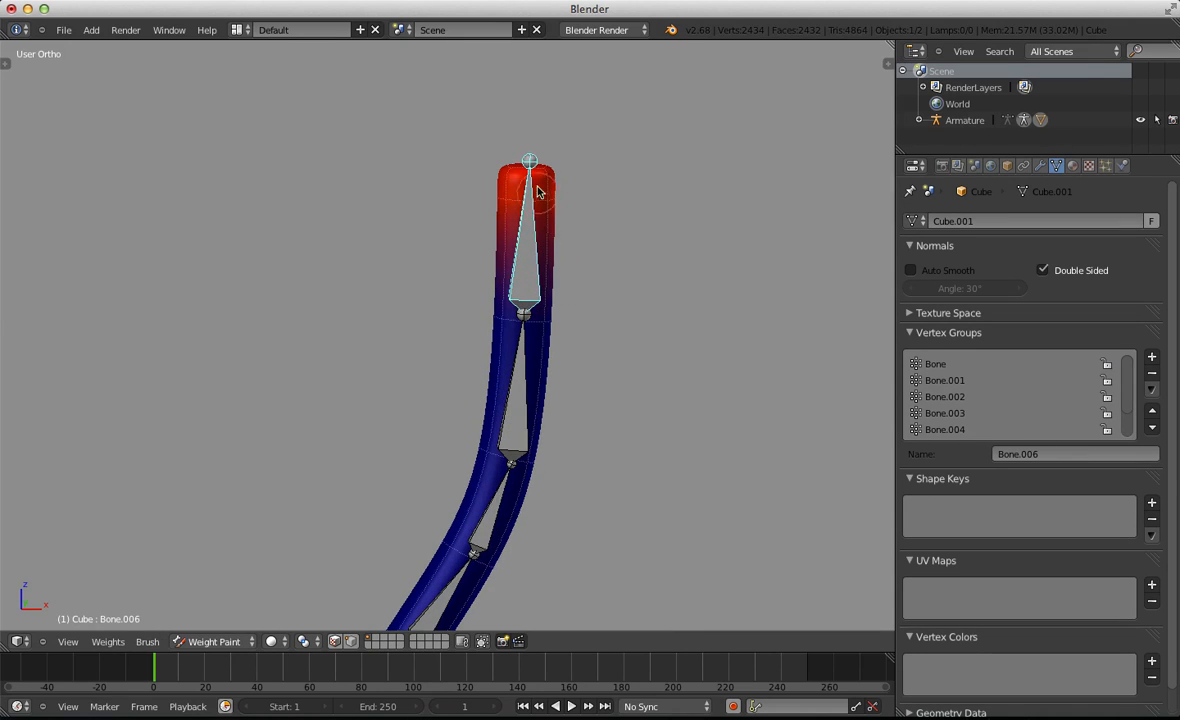
Rotate the tip bone and the bone below it clockwise in Weight Paint mode to bend the tube's upper end over
key("r")
left_click(632, 290)
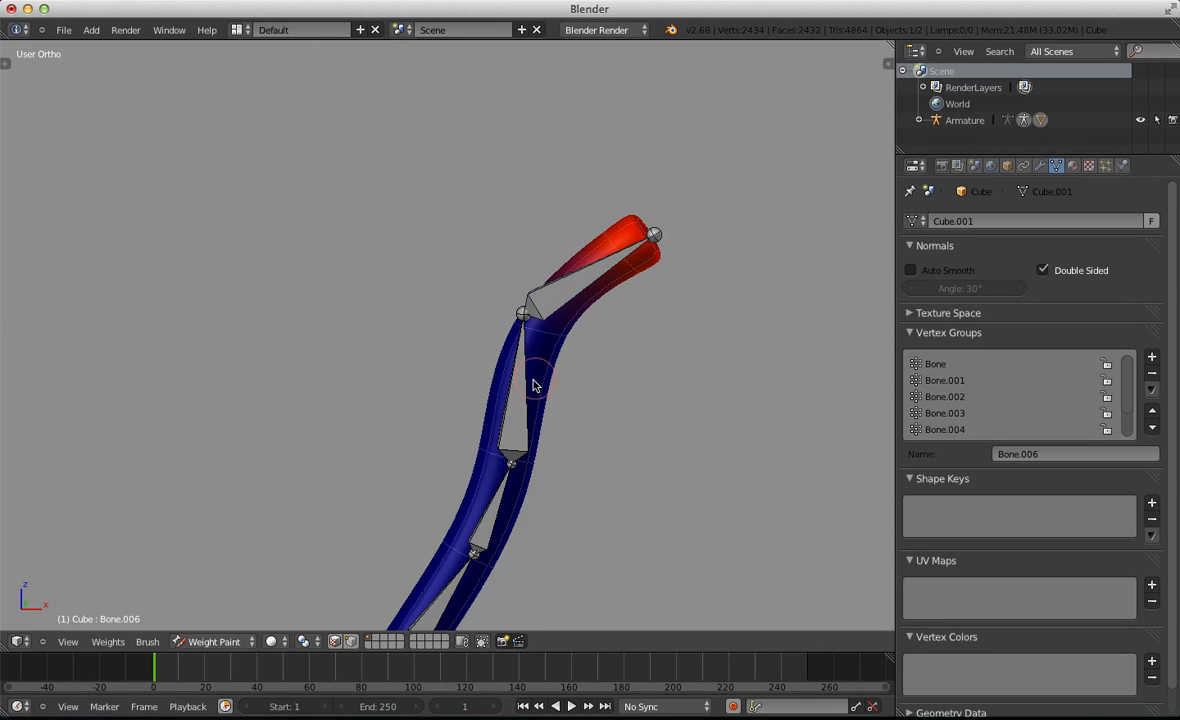
left_click(516, 405, "ctrl")
key("r")
left_click(534, 342)
Select the third bone from the base and examine its weights up close on the lower part of the tube
middle_click_drag(441, 417, 493, 121, "shift")
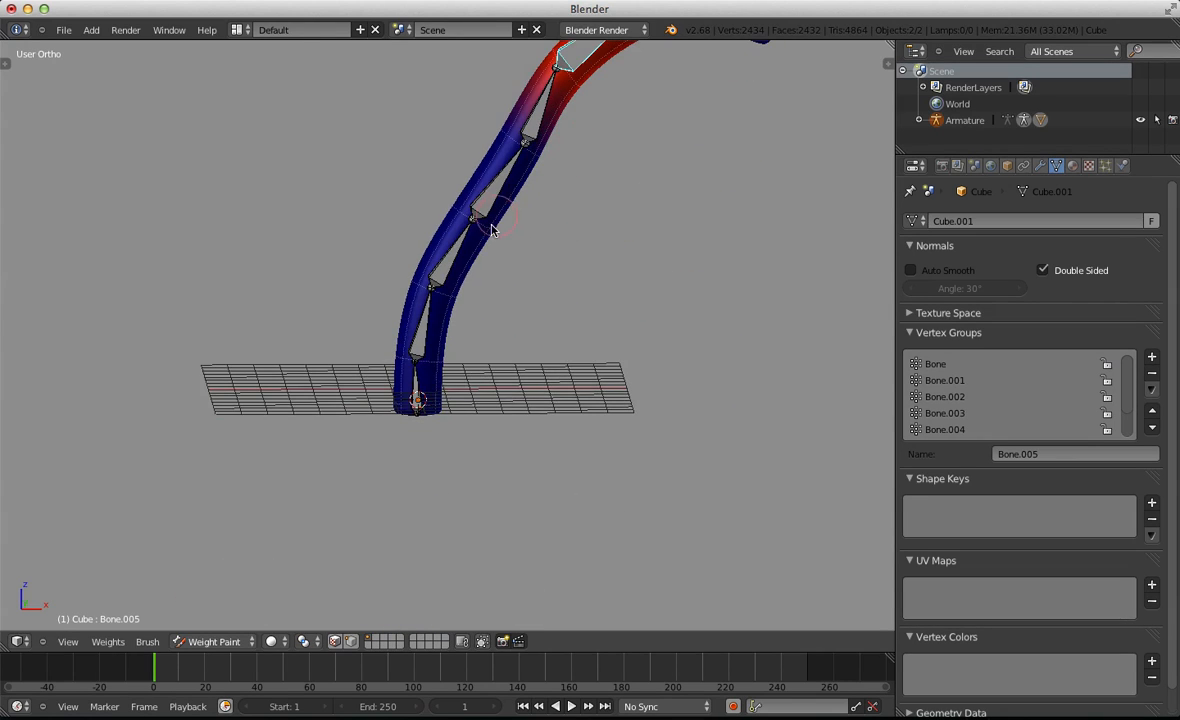
right_click(450, 252)
scroll(422, 408, "up", 4)
middle_click_drag(367, 333, 399, 399, "shift")
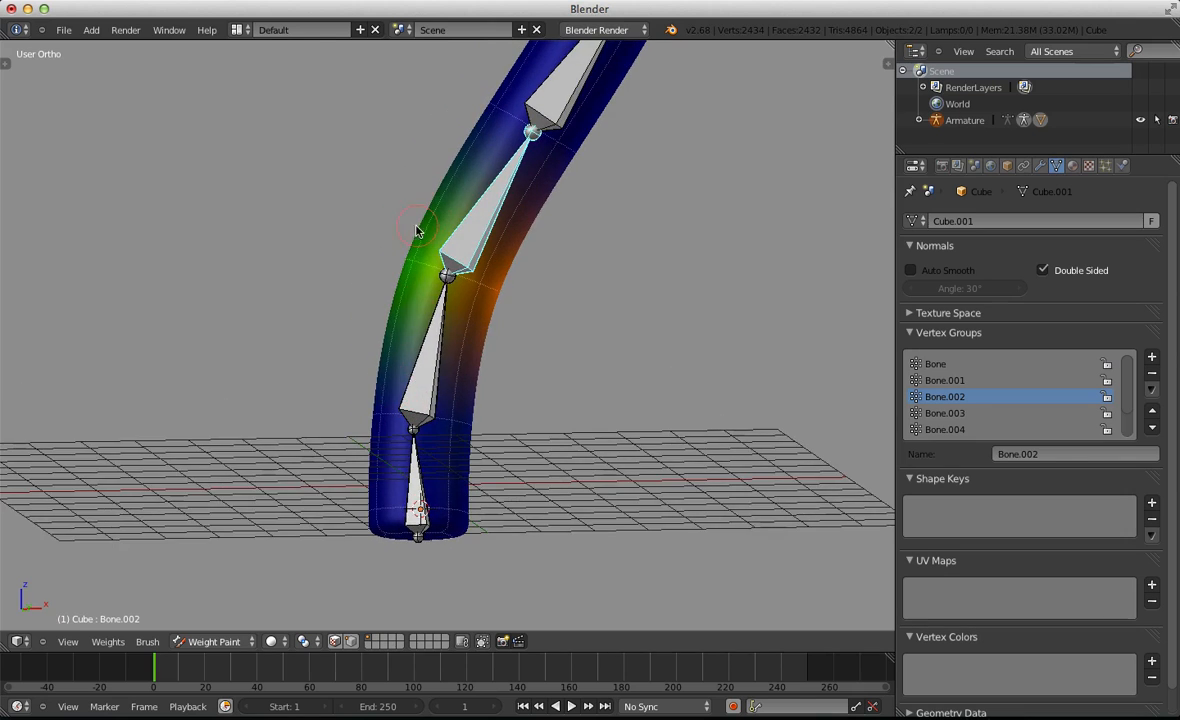
Rotate Bone.002 by about -92° to test how the tube bends at its lower joint
middle_click_drag(421, 232, 540, 262)
key("r")
left_click(430, 140)
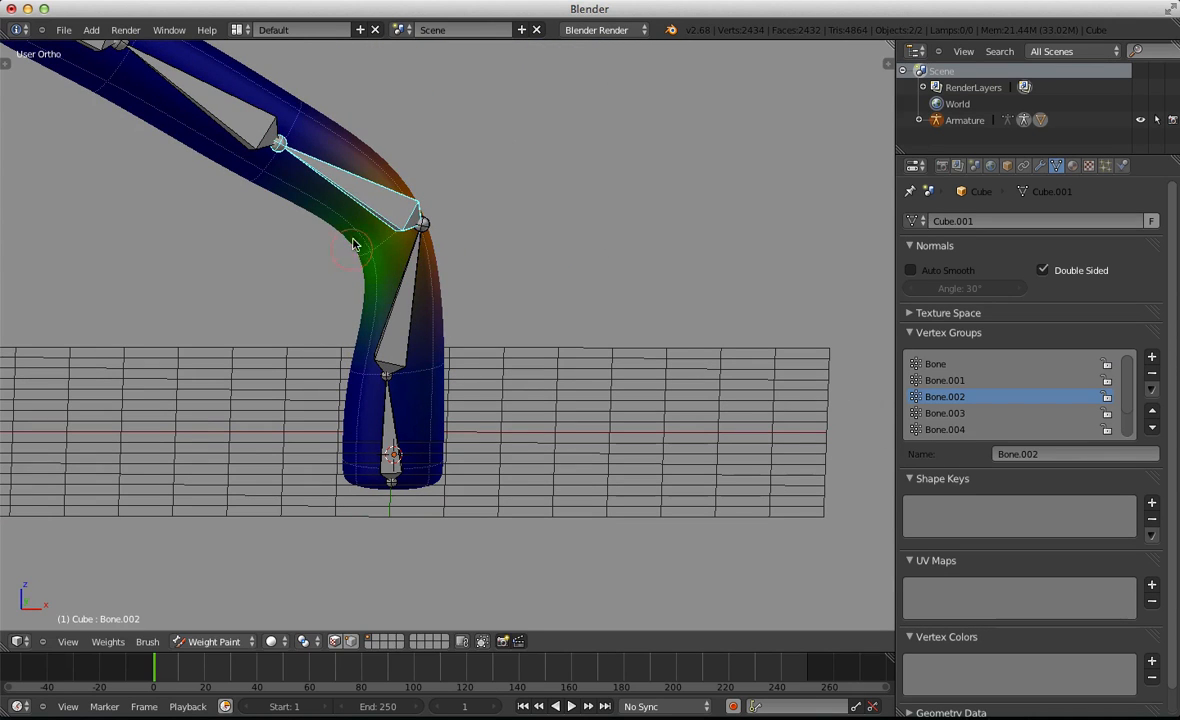
scroll(312, 280, "down", 3)
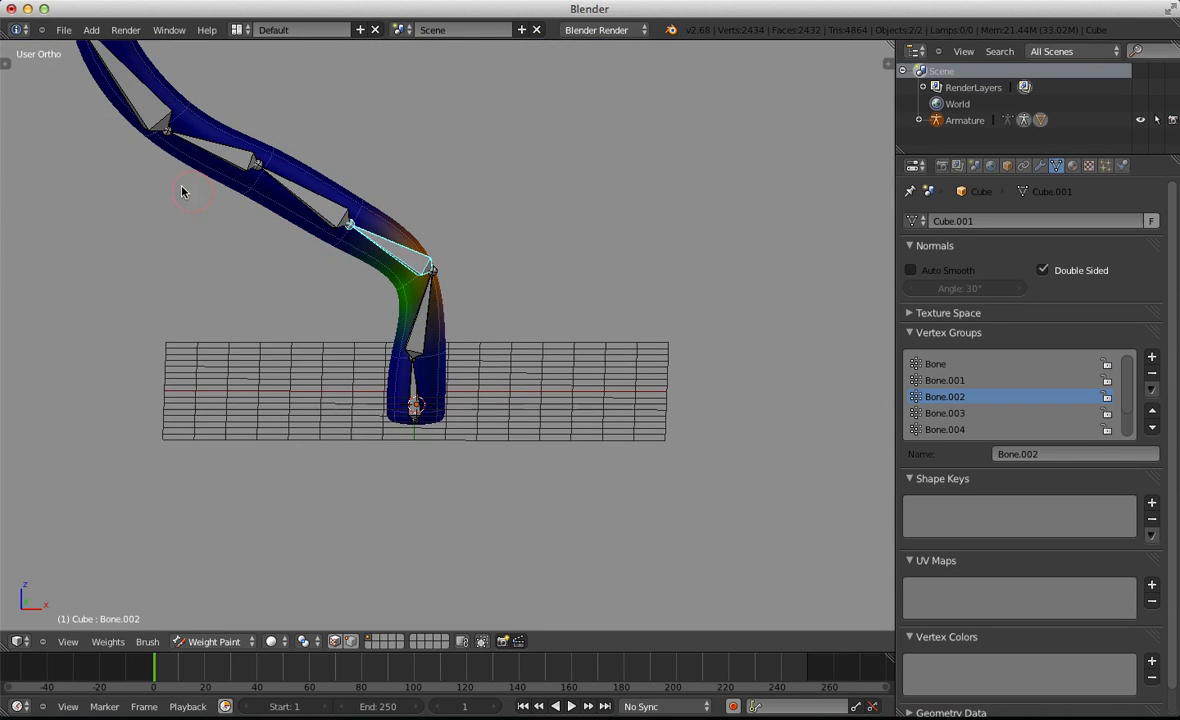
Paint Bone.002's weight around the inner side of the bend with the Draw brush at weight 1.000 and radius 82
key("t")
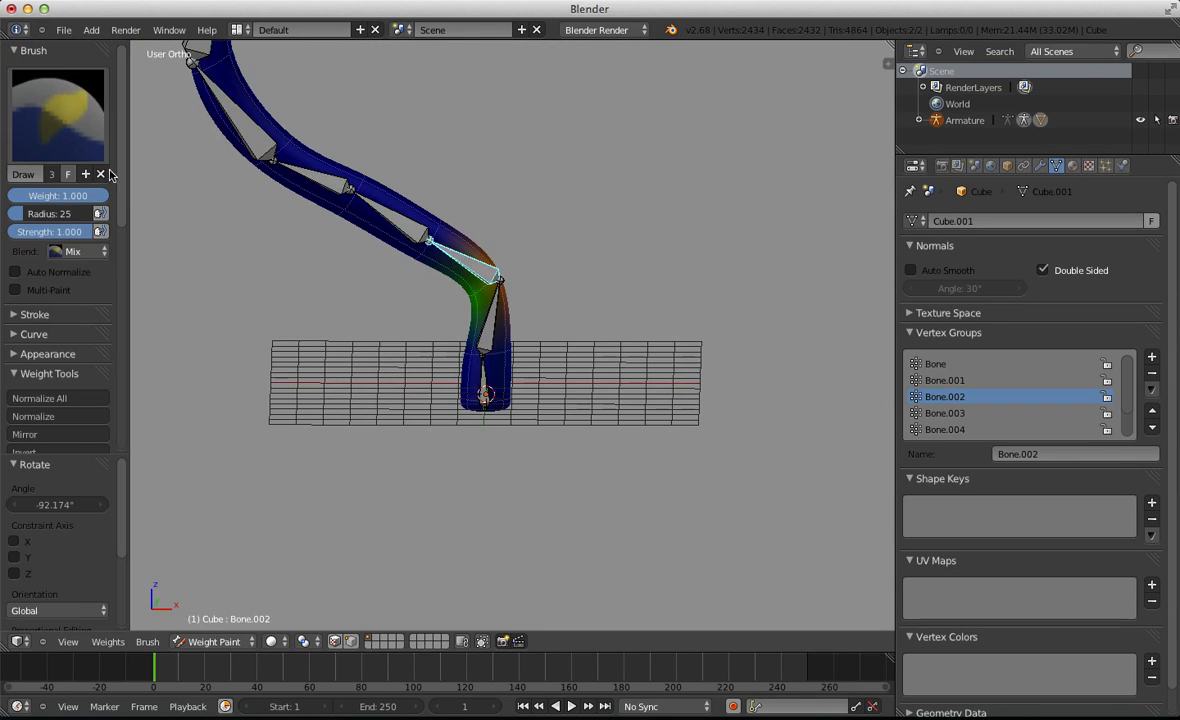
left_click(42, 98)
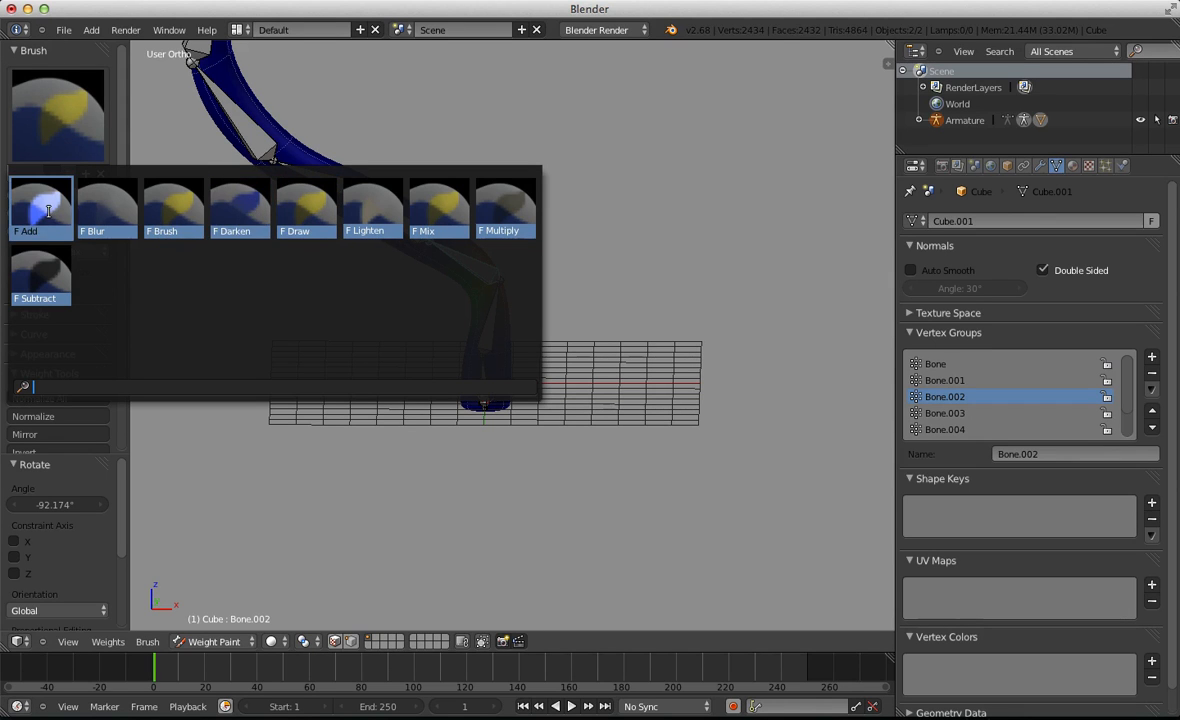
left_click(306, 196)
mouse_move(413, 342)
middle_mouse_down()
mouse_move(490, 298)
mouse_move(492, 229)
middle_mouse_up()
scroll(421, 358, "up", 4)
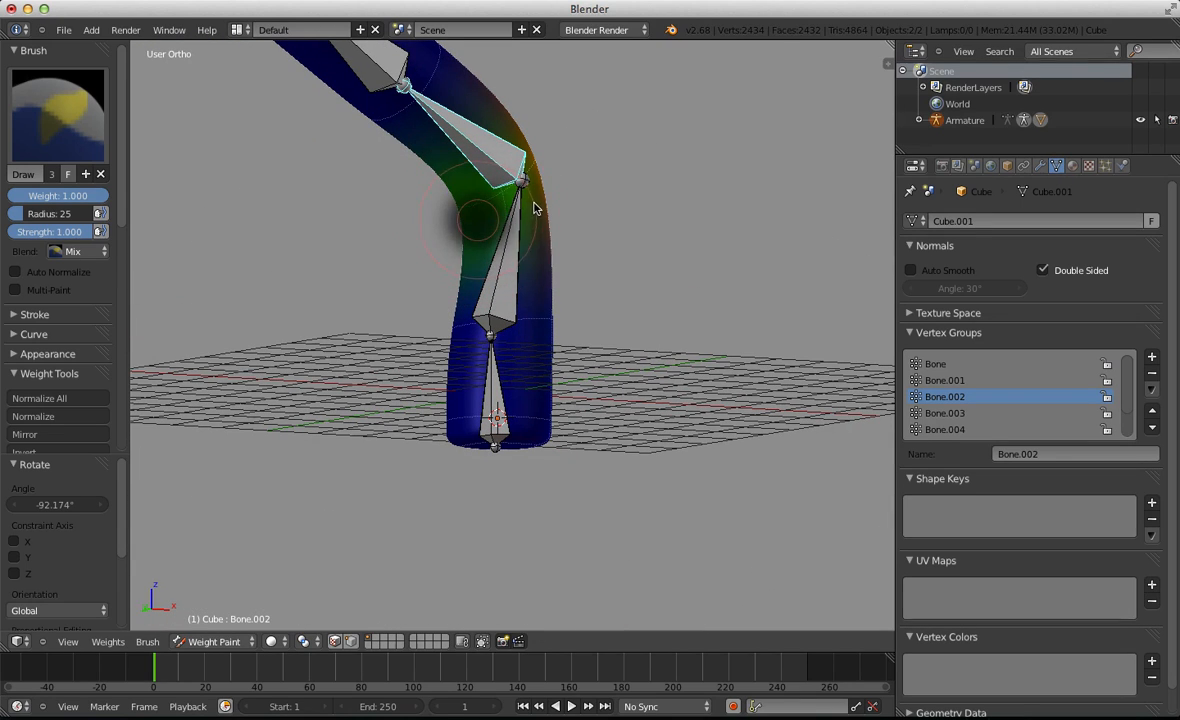
left_click(533, 207)
left_click_drag(540, 224, 474, 216)
Test the painted bend by rotating Bone.002 by about 111°, followed by about -172°
mouse_move(474, 216)
middle_mouse_down()
mouse_move(536, 185)
mouse_move(442, 242)
mouse_move(456, 229)
middle_mouse_up()
scroll(456, 229, "up", 2)
key("r")
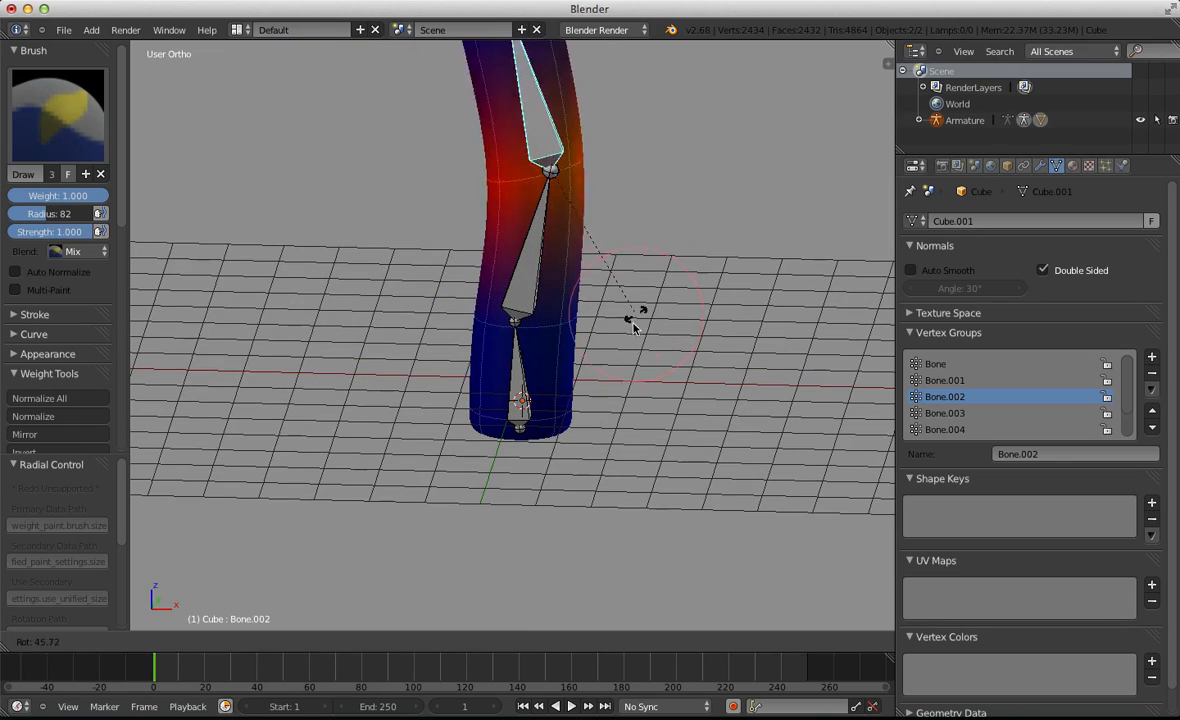
left_click(437, 335)
middle_click_drag(437, 335, 537, 196)
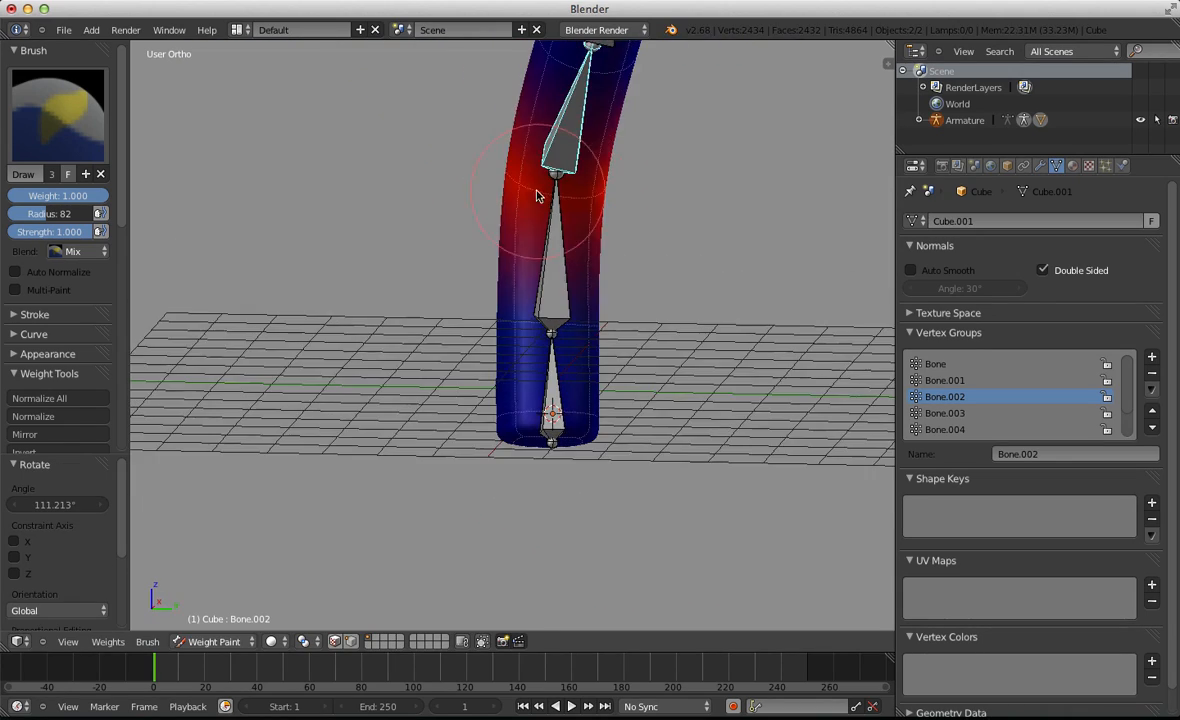
middle_click_drag(657, 191, 643, 284)
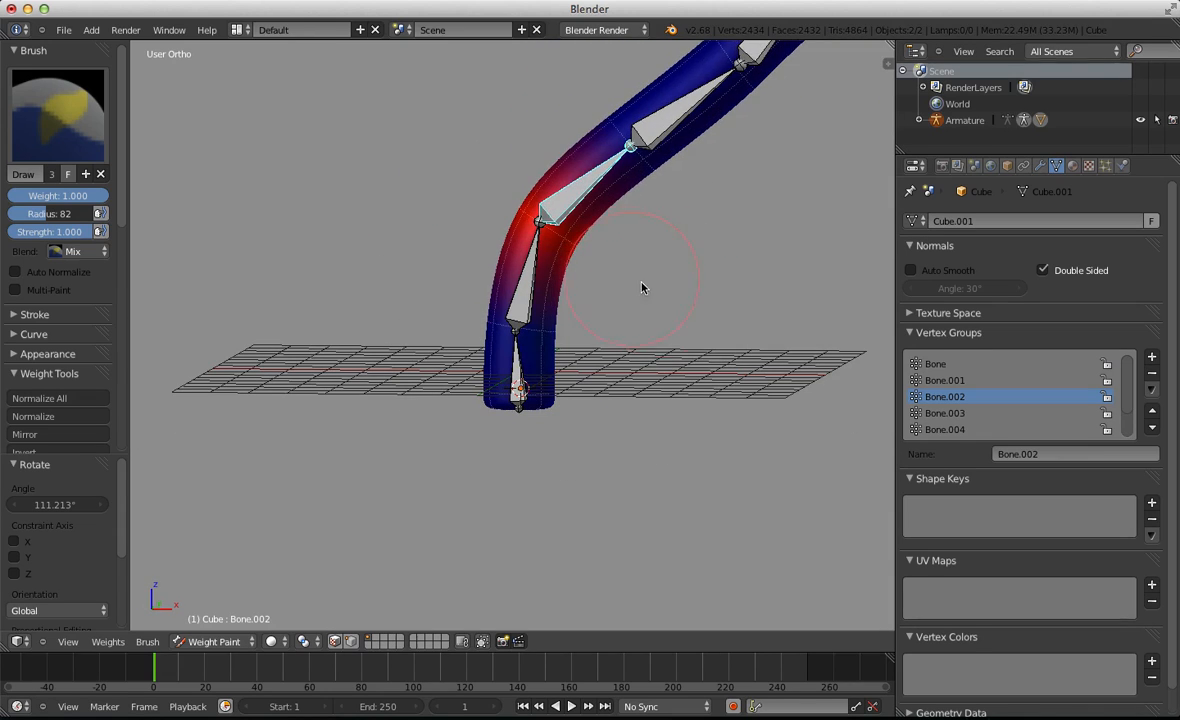
key("r")
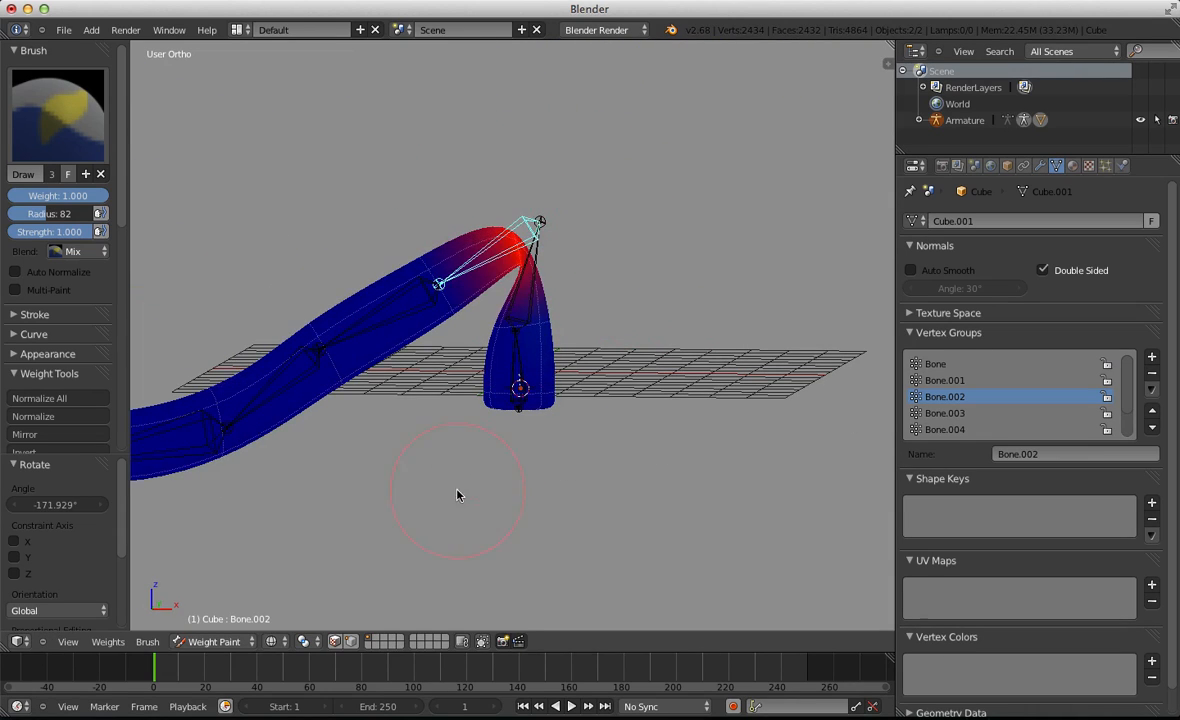
right_click(492, 378)
Clear the pose rotation and location of all bones and switch the tube mesh to Object Mode
scroll(494, 381, "down", 5)
key("alt+r")
key("alt+g")
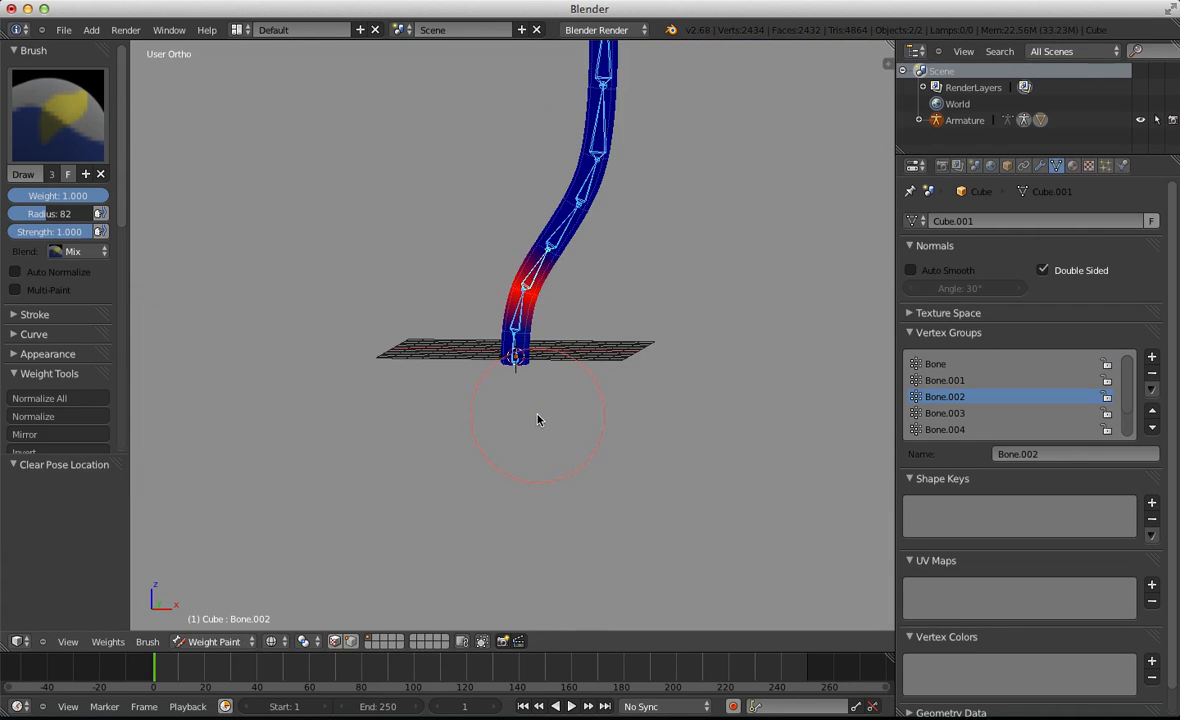
left_click(212, 641)
left_click(205, 622)
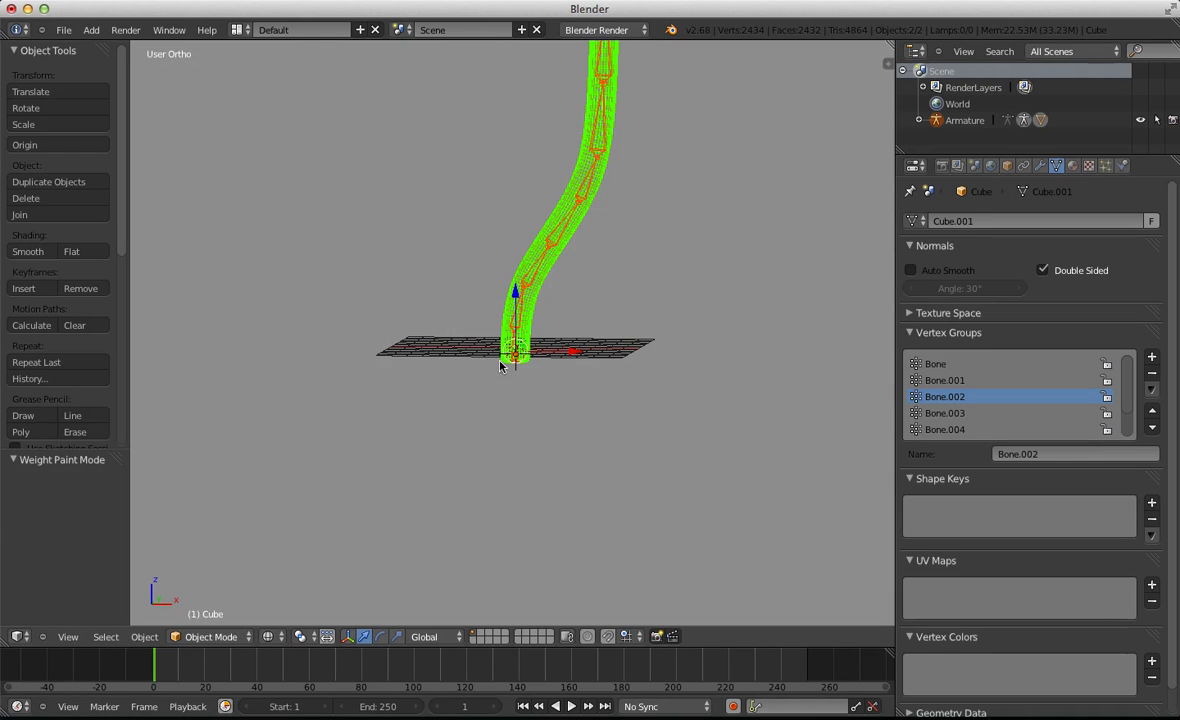
Select only the tube mesh in front view and delete all of its bone vertex groups
key("t")
key("a")
right_click(466, 290)
right_click(467, 293)
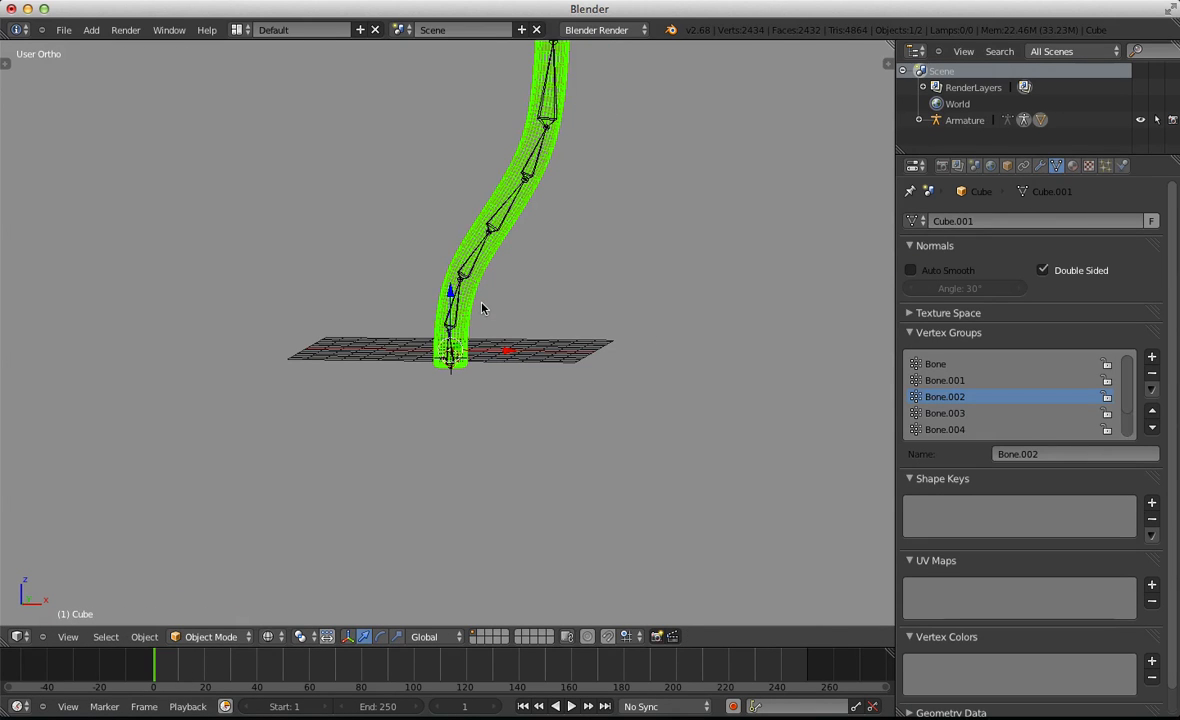
key("KP_1")
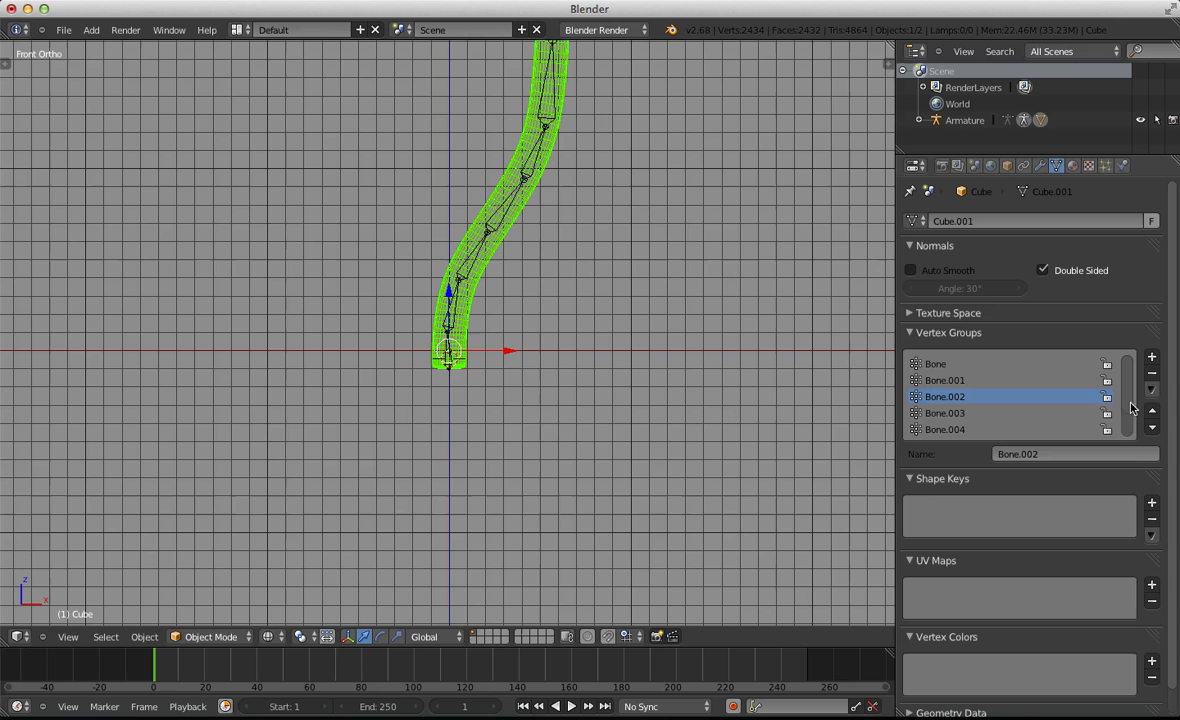
left_click(1152, 378)
left_click(1152, 378)
left_click(1152, 378)
left_click(1150, 377)
left_click(1150, 377)
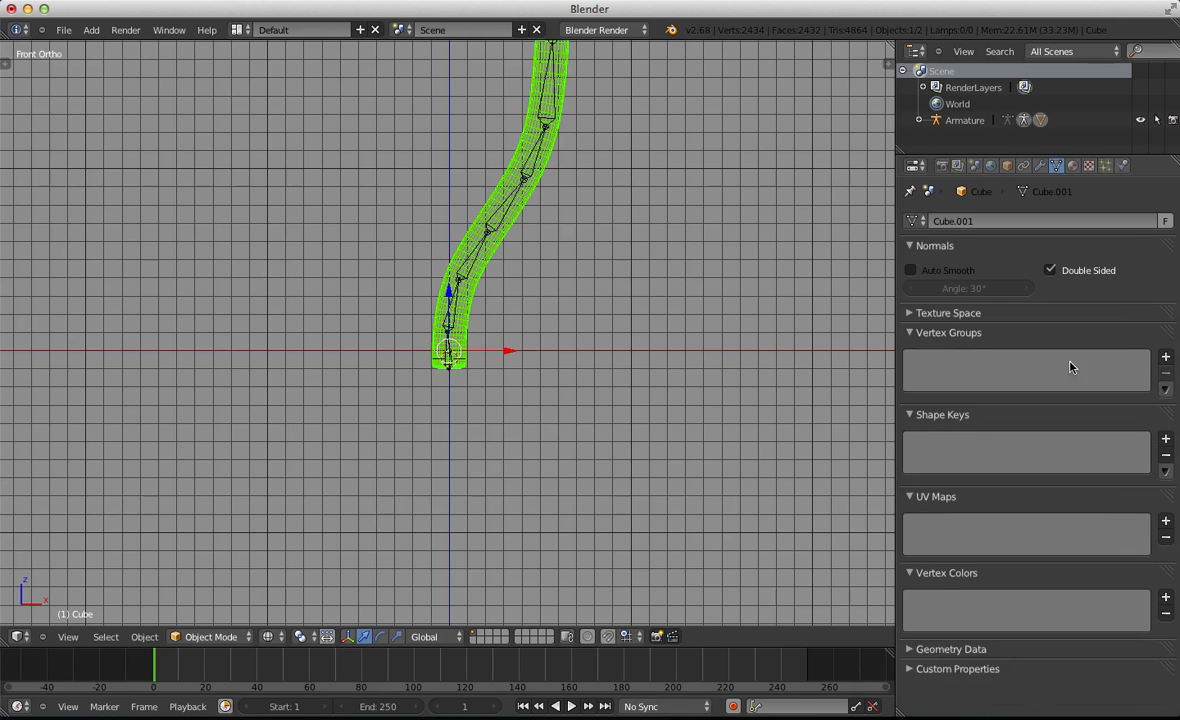
Rotate Bone.002 to check whether the mesh still follows the armature, and undo the rotation
key("a")
right_click(461, 262)
right_click(466, 265)
key("r")
left_click(513, 337)
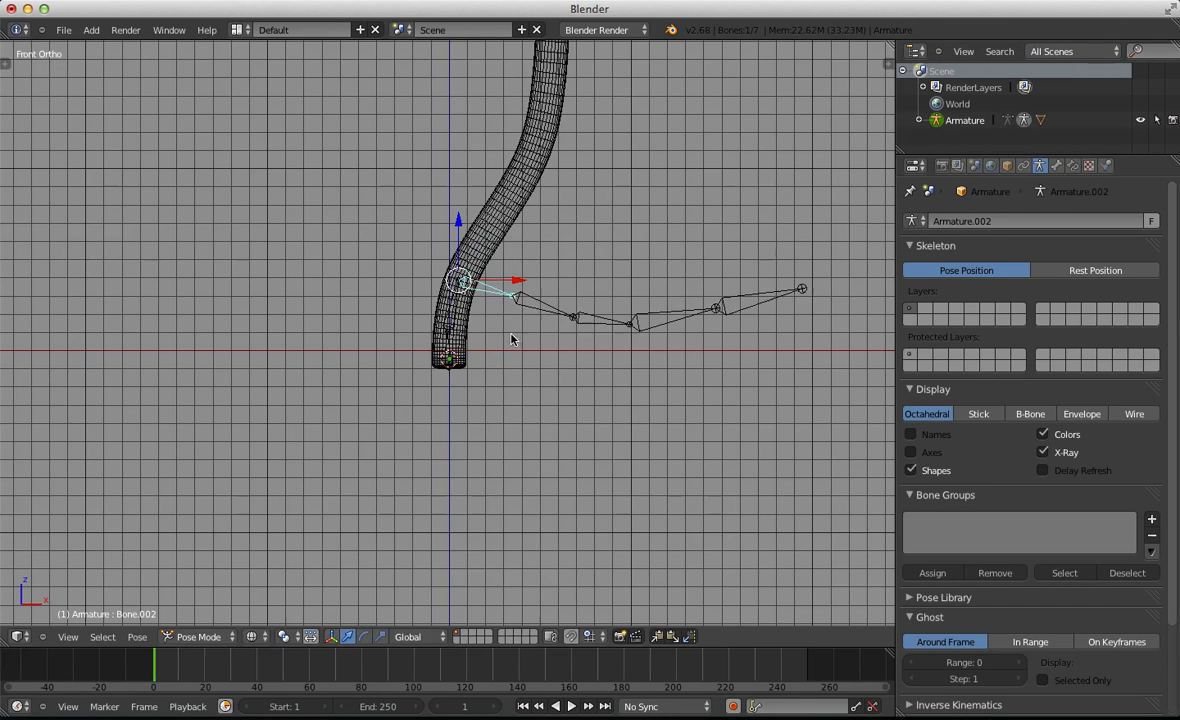
key("ctrl+z")
middle_click_drag(516, 298, 503, 444, "shift")
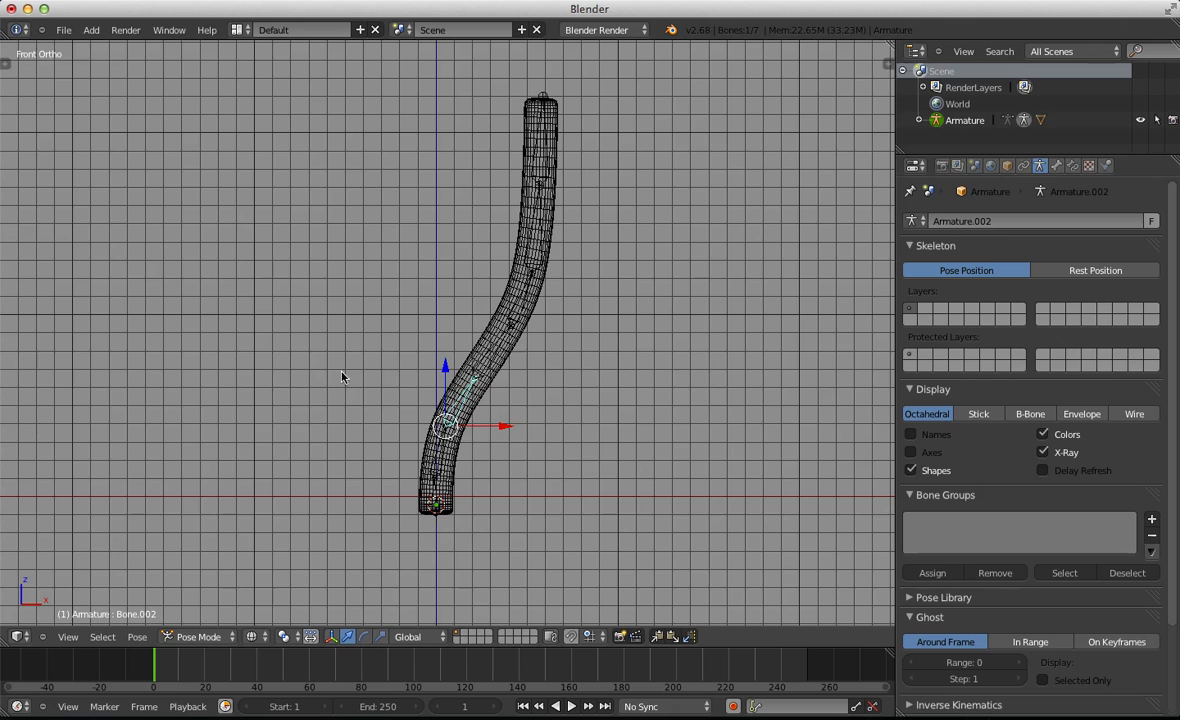
Show the tube mesh's modifiers and enter Edit Mode at the tube's base with nothing selected
right_click(486, 322)
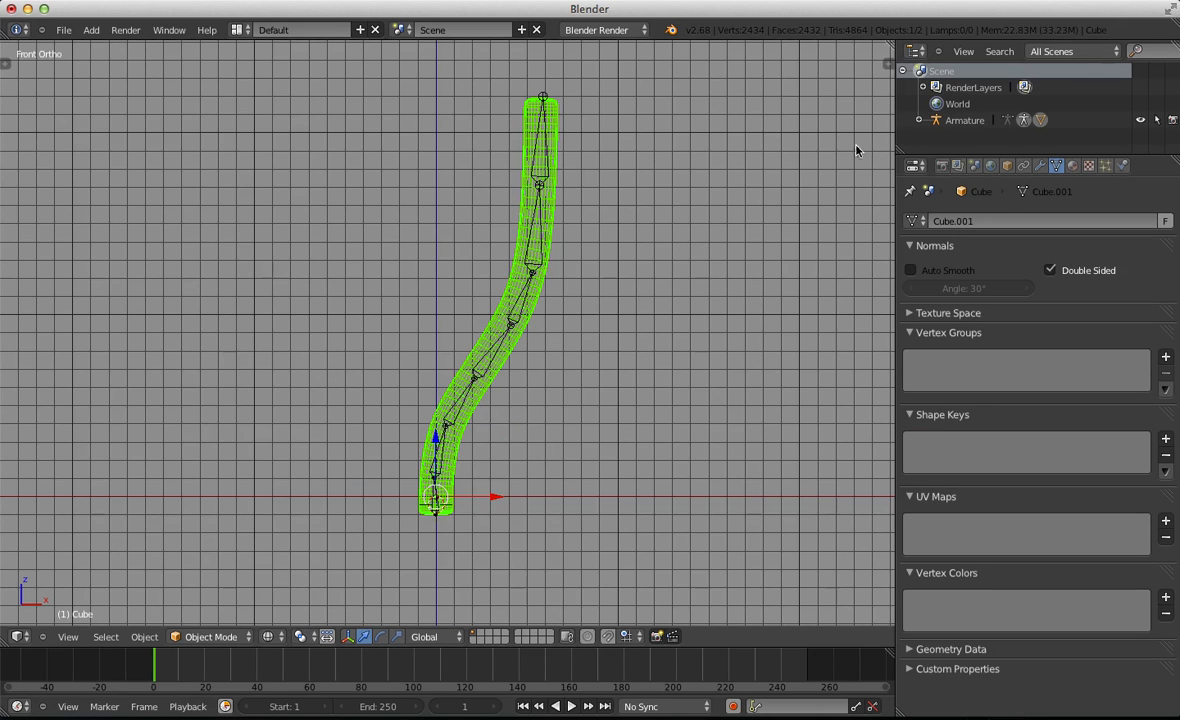
left_click(1040, 165)
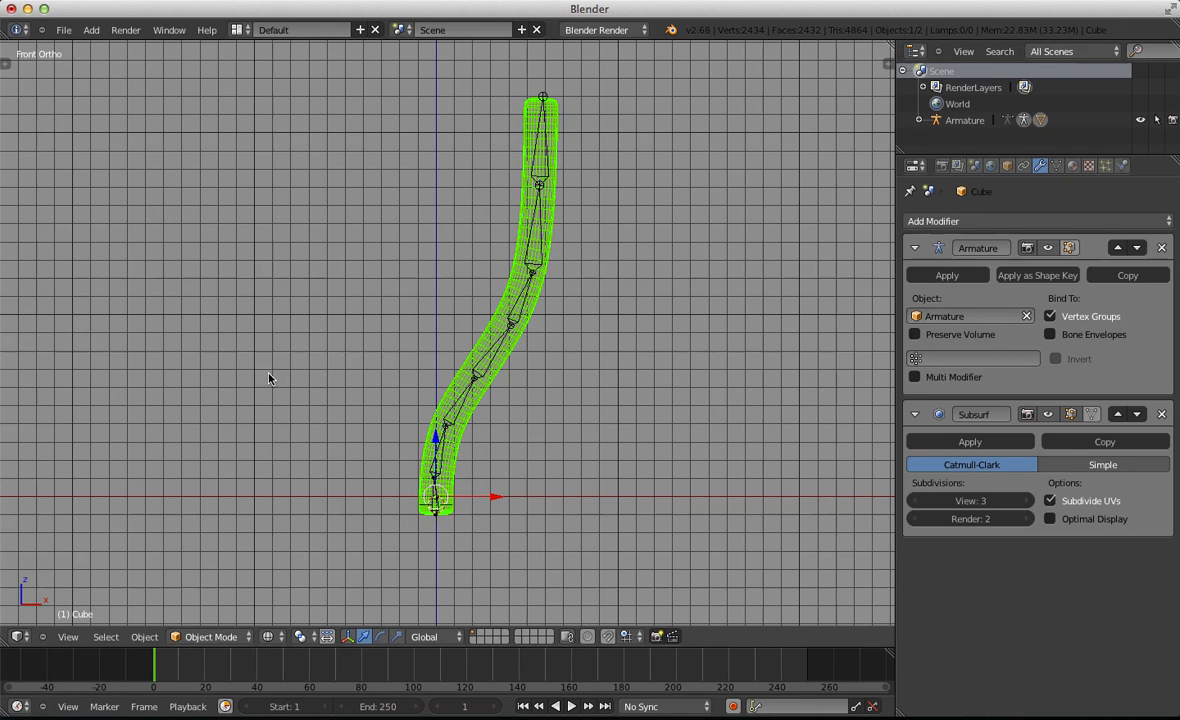
key("Tab")
key("a")
scroll(379, 515, "up", 5)
middle_click_drag(379, 515, 448, 192, "shift")
key("a")
scroll(527, 332, "up", 3)
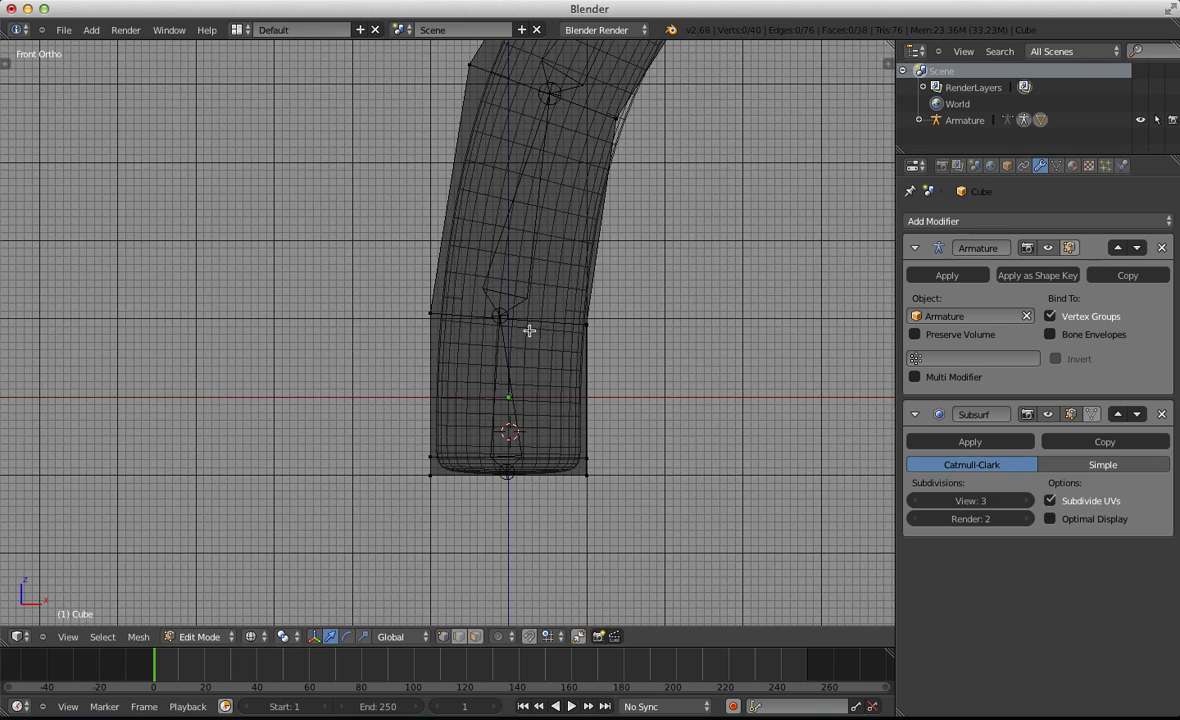
Bevel the edge loop at the lowest joint between bones with two segments and an offset of about 0.31
right_click(514, 320, "alt")
scroll(525, 328, "down", 2)
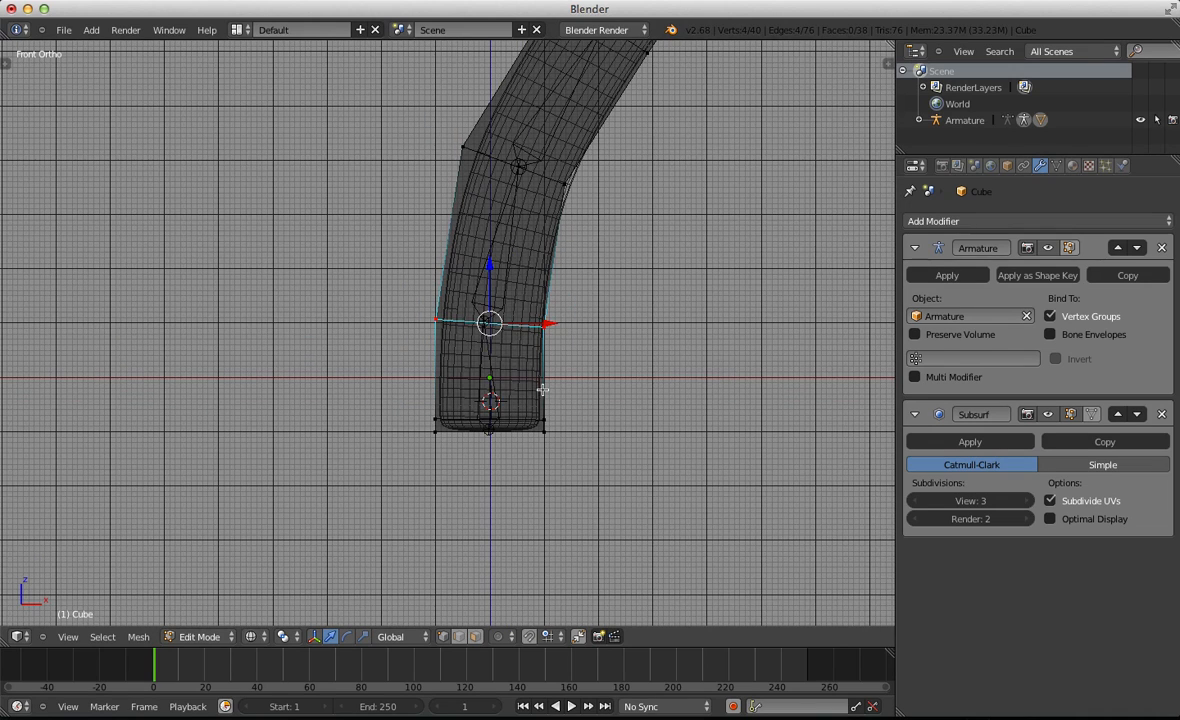
key("ctrl+b")
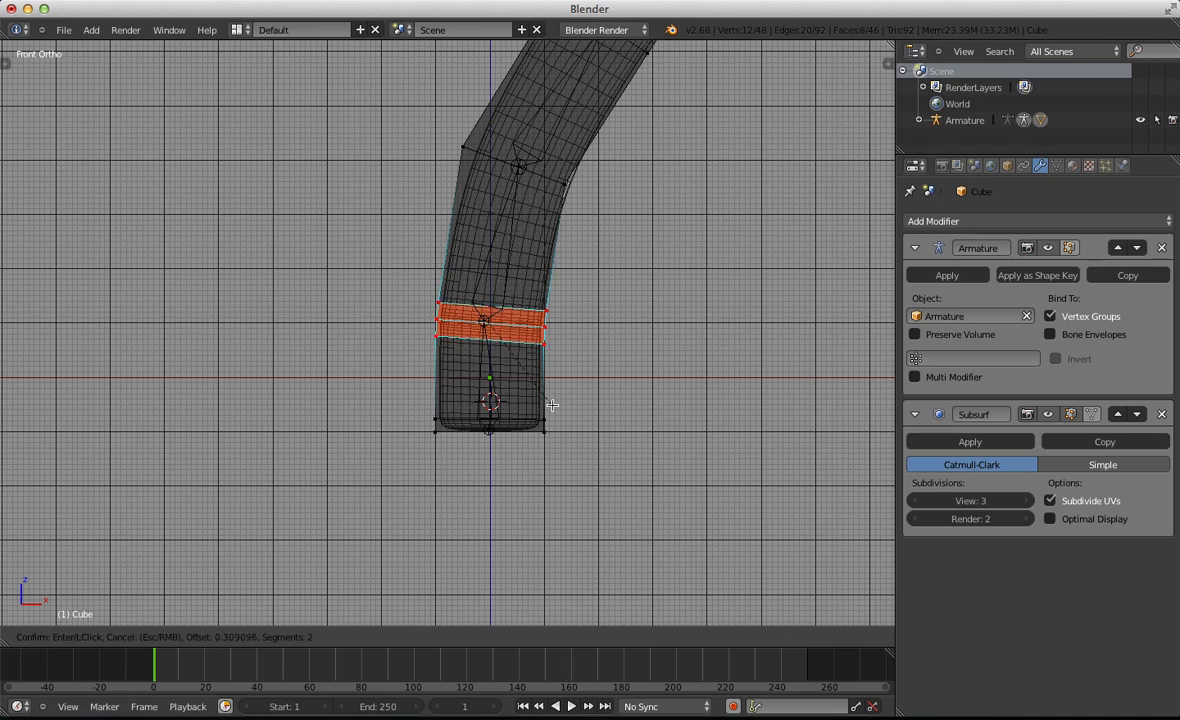
scroll(552, 408, "up", 1)
left_click(550, 408)
key("a")
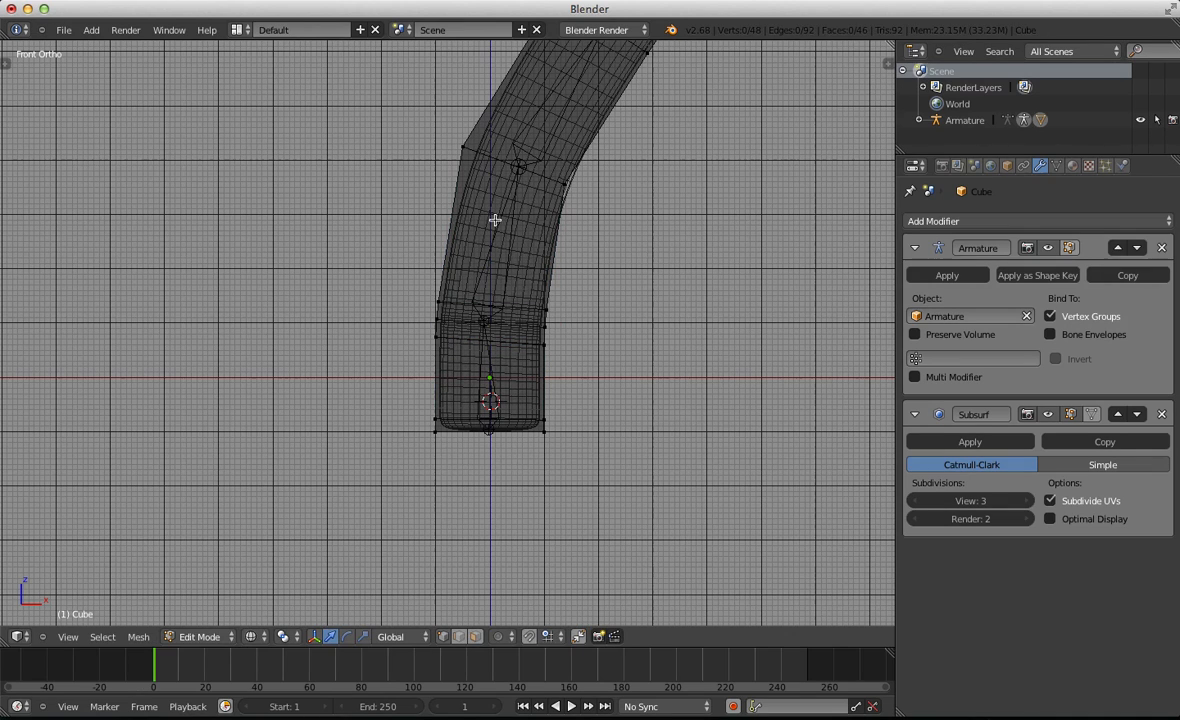
Bevel the edge loop at the second joint from the base with two segments and an offset of about 0.32
right_click(515, 169, "alt")
key("ctrl+b")
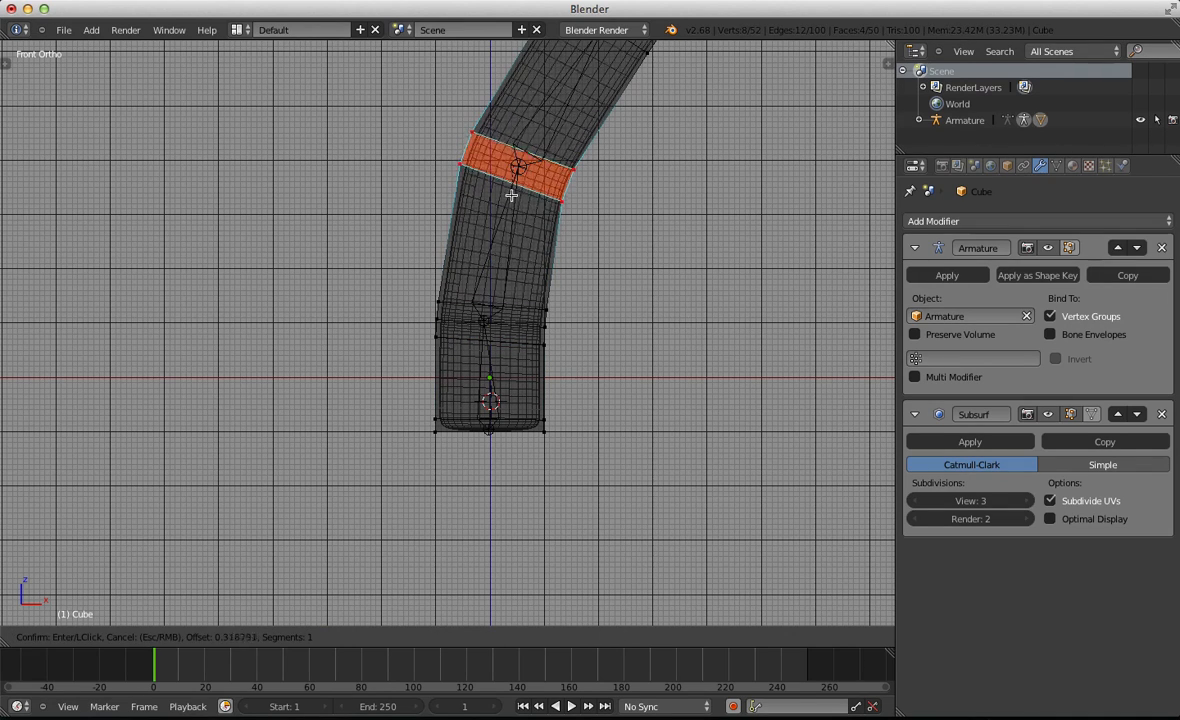
scroll(510, 196, "up", 1)
left_click(511, 197)
left_click(511, 197)
key("a")
scroll(515, 193, "down", 1)
middle_click_drag(555, 151, 498, 279, "shift")
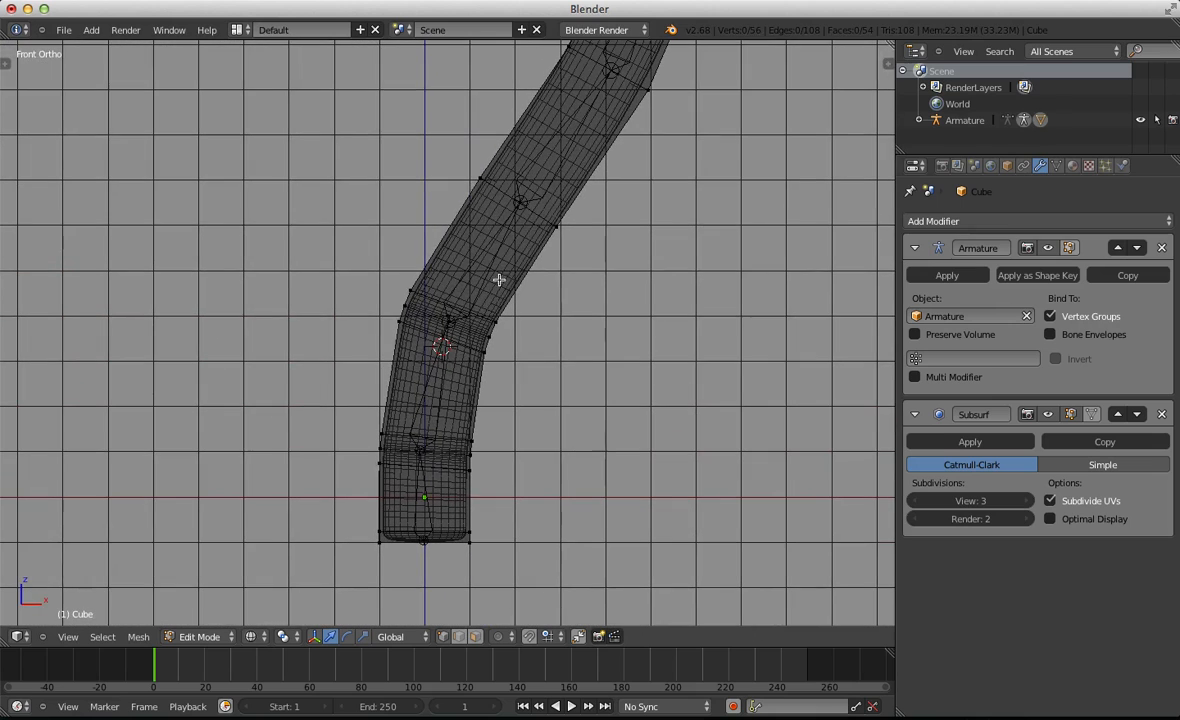
Bevel the edge loop at the third joint with two segments and an offset of 0.323, showing the bevel settings
right_click(529, 213, "alt")
key("ctrl+b")
scroll(500, 262, "up", 1)
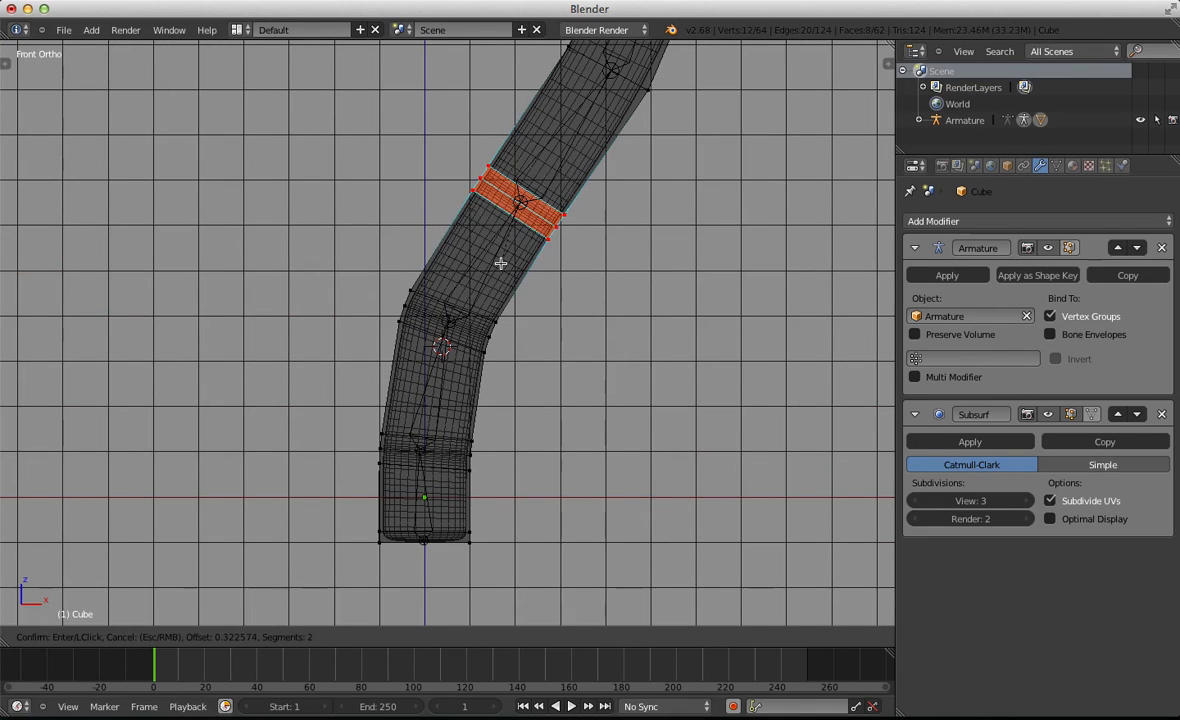
left_click(500, 262)
key("t")
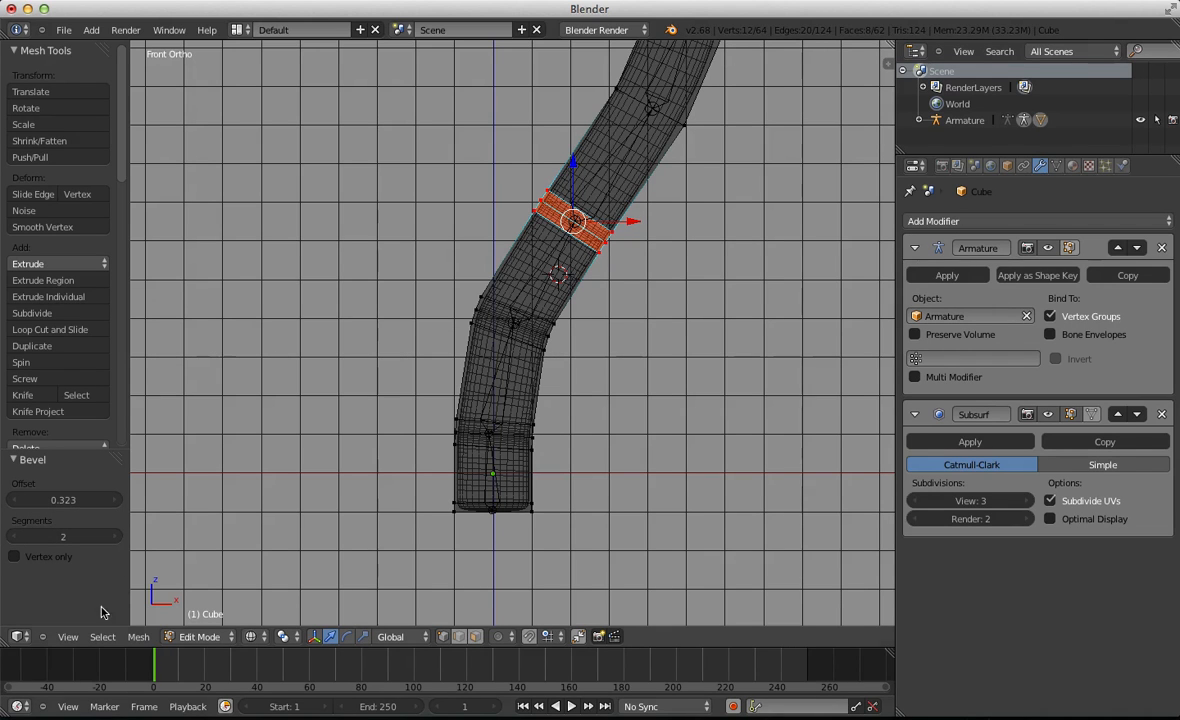
Bevel the edge loop at the fourth joint from the base with two segments
middle_click_drag(773, 175, 613, 385, "shift")
key("a")
right_click(488, 322, "alt")
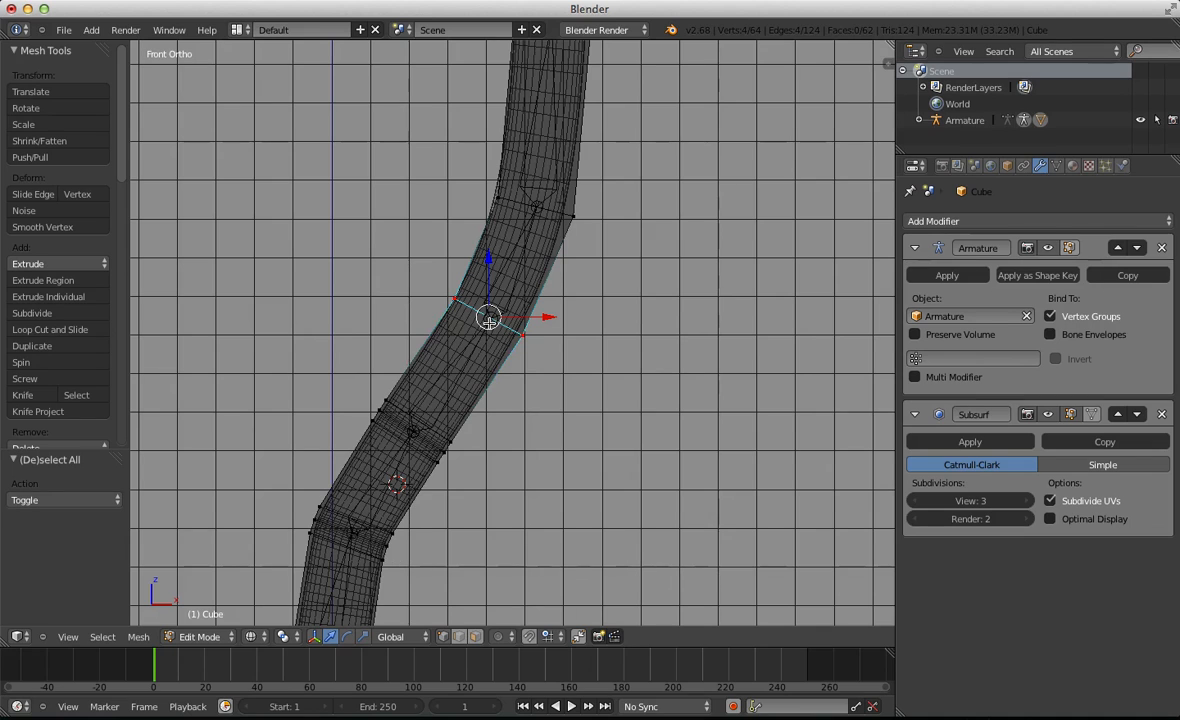
key("ctrl+b")
left_click(490, 324)
key("a")
Bevel the edge loop at the fifth joint with two segments and select the edge loop at the sixth joint
middle_click_drag(517, 258, 506, 362, "shift")
right_click(526, 307, "alt")
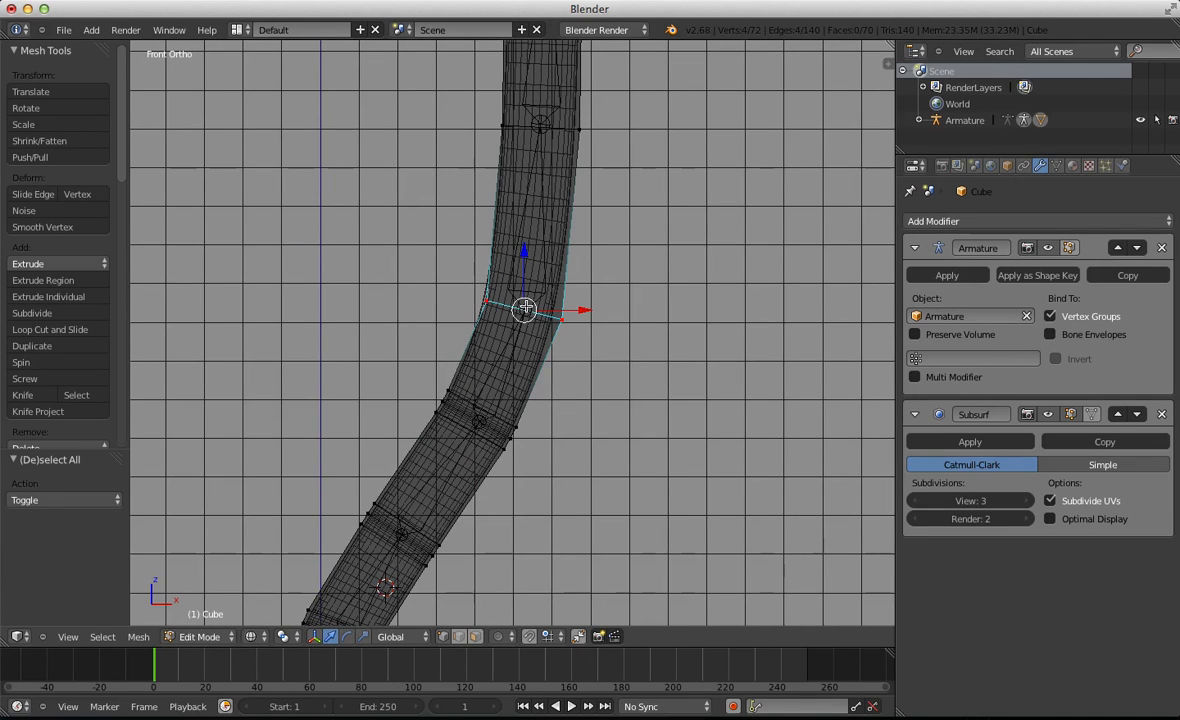
key("ctrl+b")
left_click(548, 190)
key("a")
middle_click_drag(548, 190, 558, 229, "shift")
right_click(560, 204, "alt")
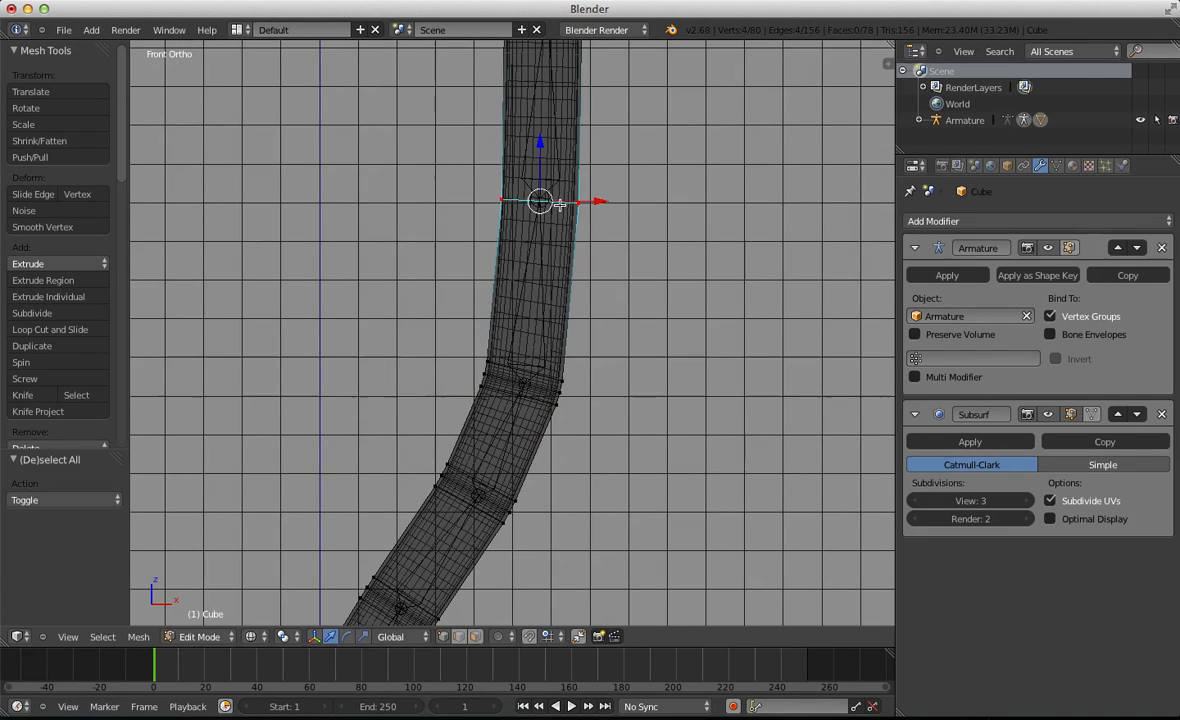
key("ctrl+b")
left_click(551, 279)
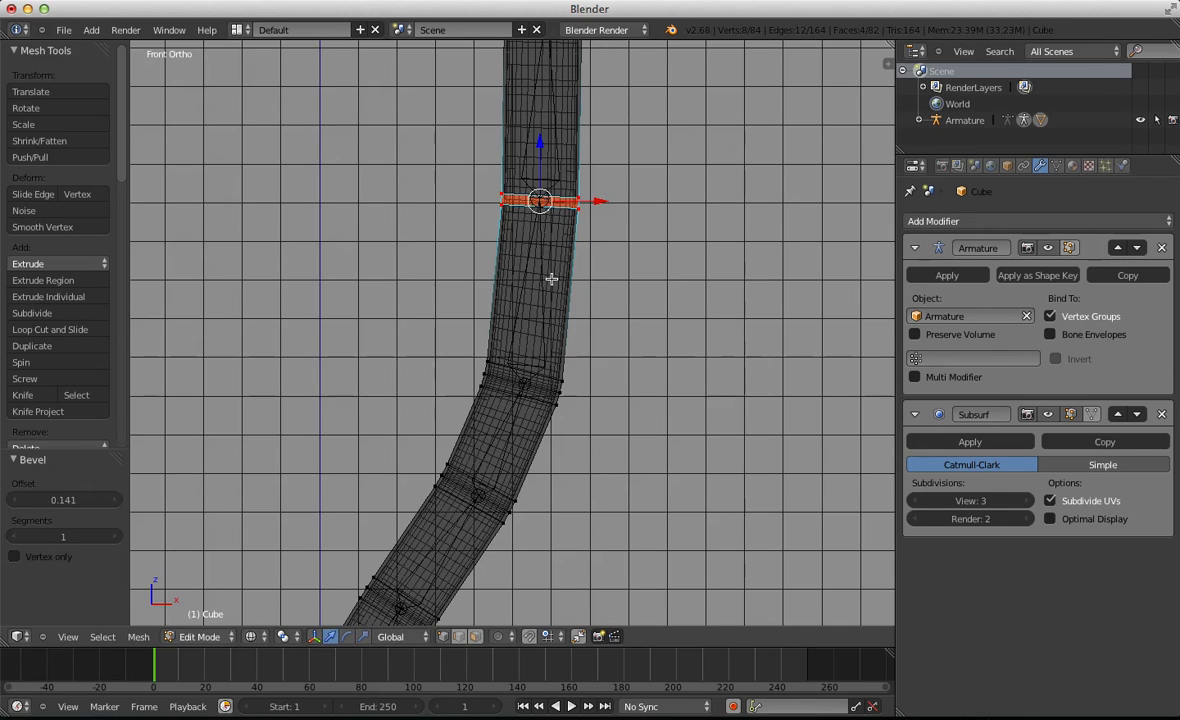
key("ctrl+z")
key("ctrl+b")
scroll(551, 279, "up", 1)
left_click(552, 280)
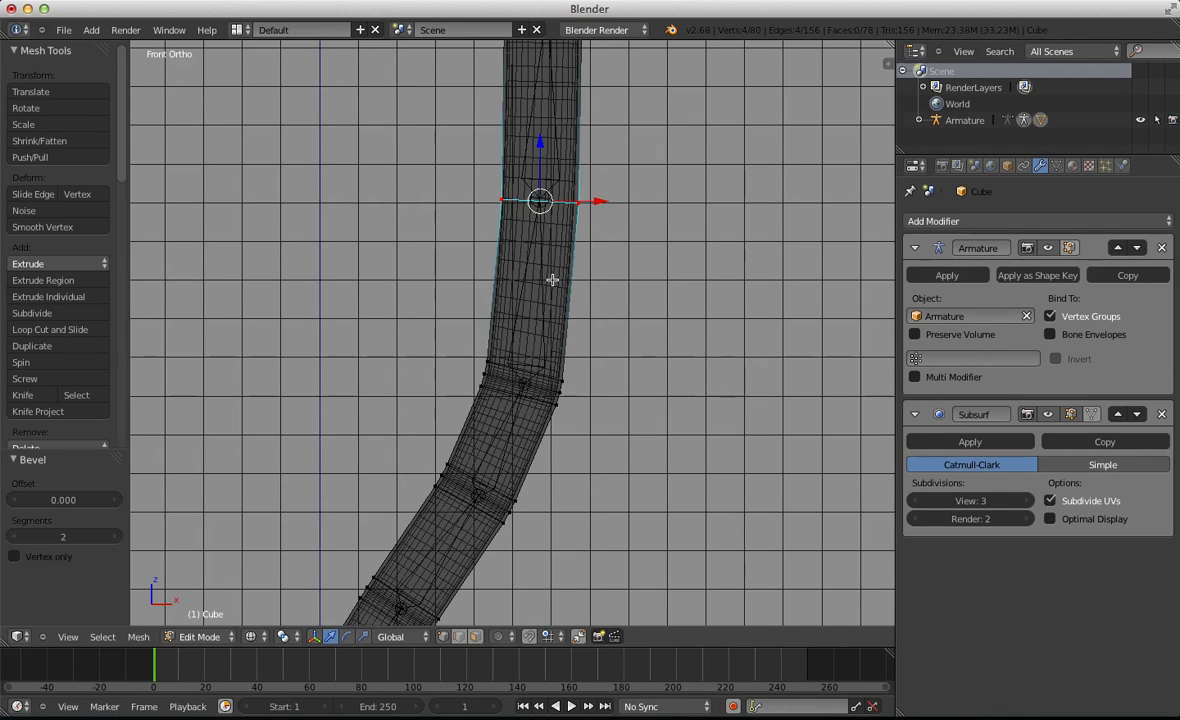
key("ctrl+z")
Bevel the selected edge loop at the sixth joint with two segments and clear the selection
key("ctrl+b")
left_click(524, 287)
key("a")
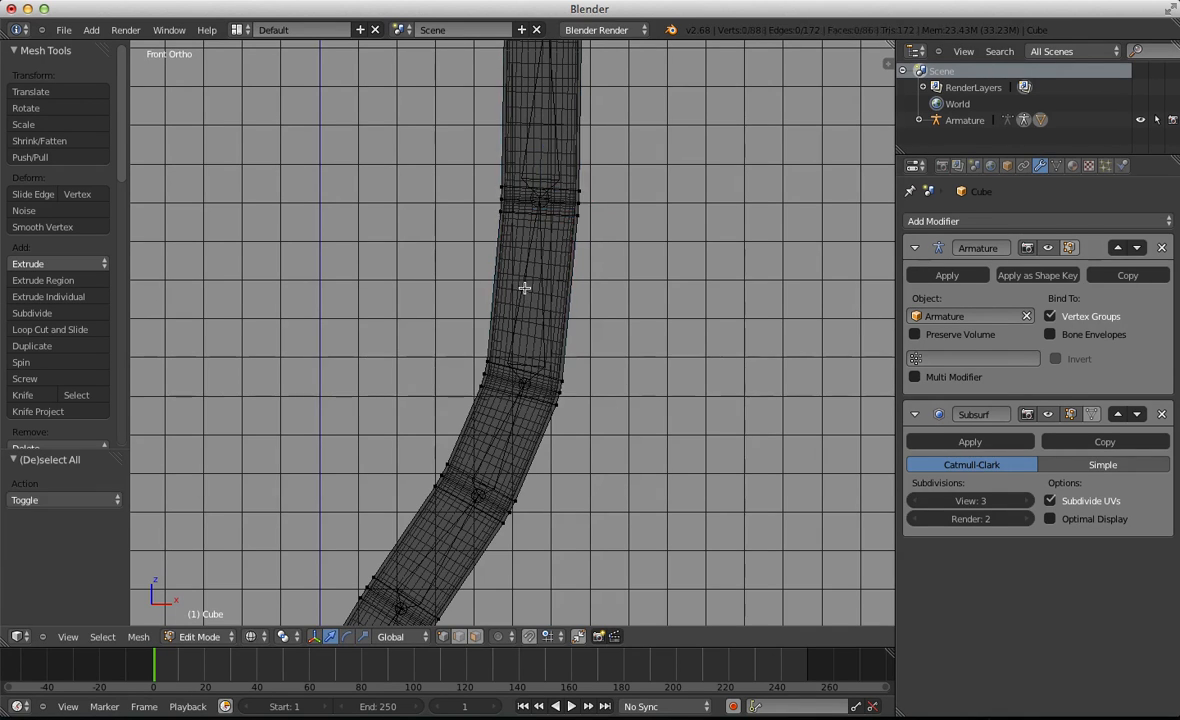
Return the tube to Object Mode and examine its bevelled joints in wireframe and solid shading
scroll(560, 287, "down", 1)
scroll(565, 287, "down", 3)
key("Tab")
key("z")
middle_click_drag(515, 398, 573, 206, "shift")
key("z")
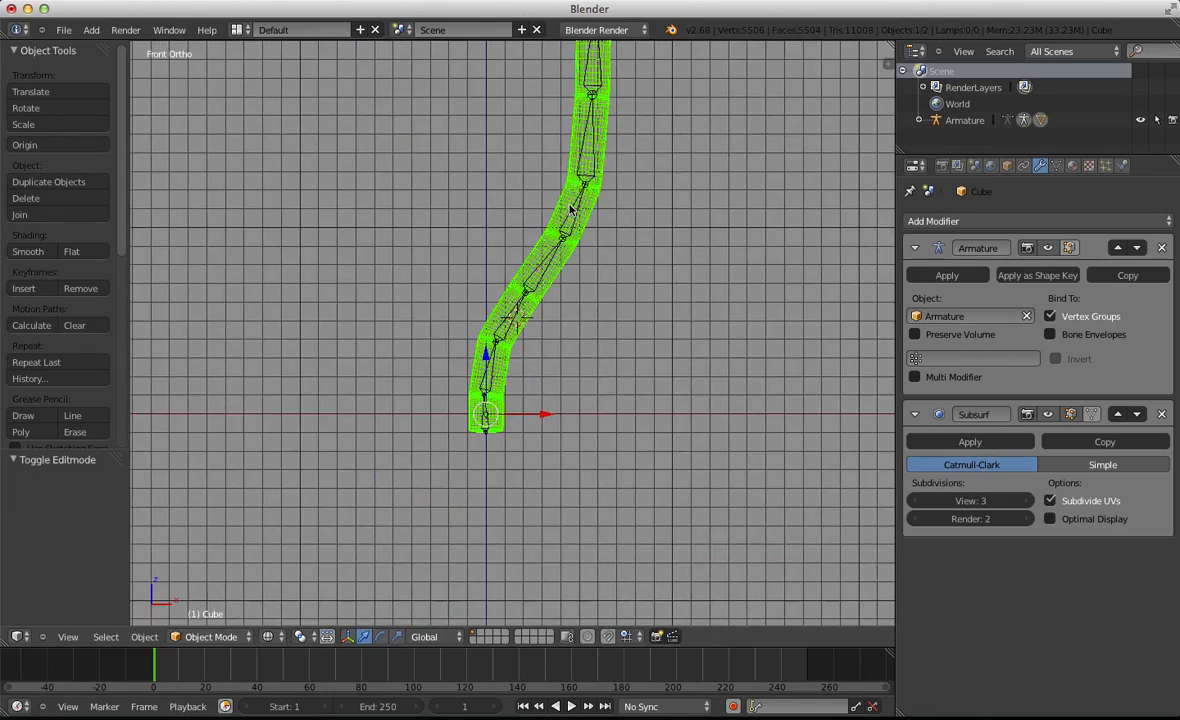
scroll(577, 207, "up", 2)
key("a")
key("z")
Re-enter Edit Mode on the tube near the second joint, in wireframe with nothing selected
scroll(544, 264, "up", 4)
key("Tab")
scroll(475, 372, "up", 3)
key("a")
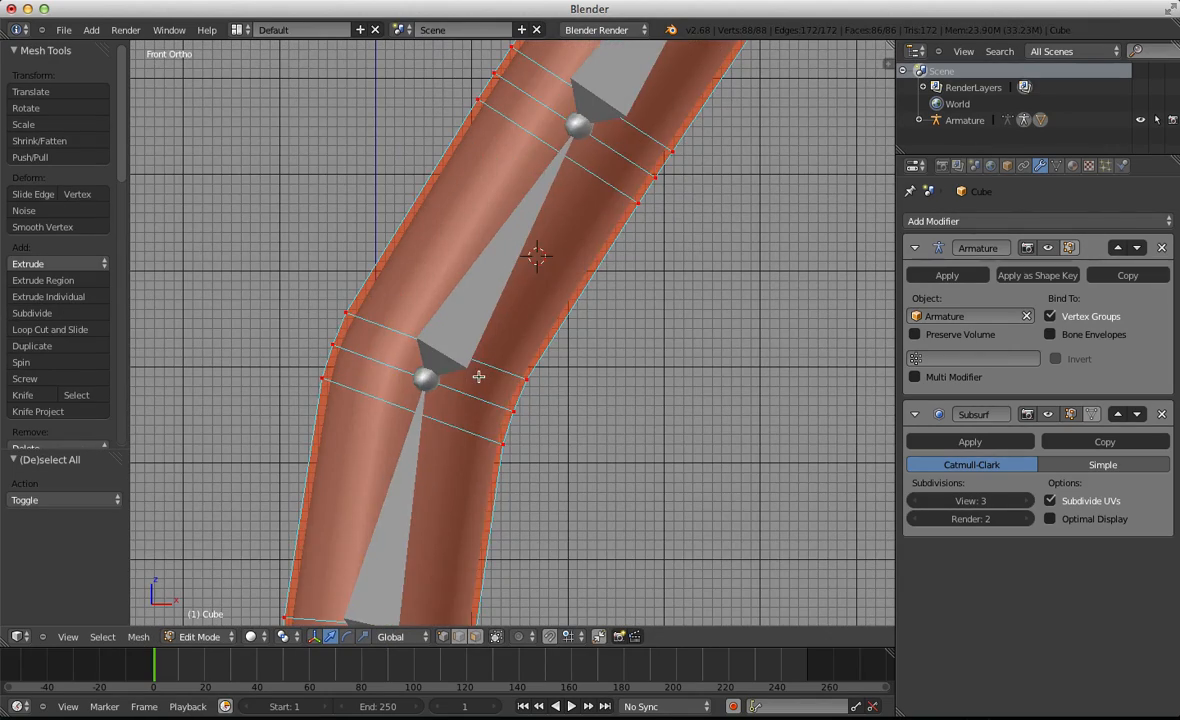
key("z")
key("a")
right_click(475, 389, "alt")
key("a")
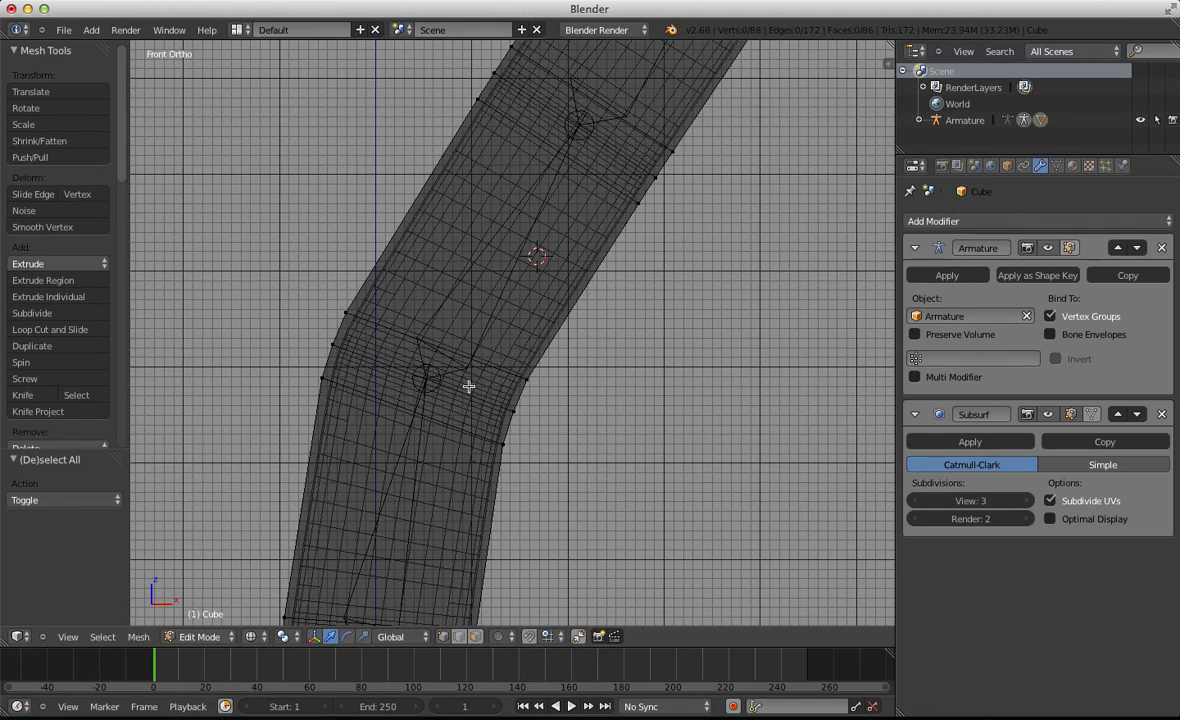
Select all of the tube's mesh from the middle edge loop of the second joint up to its upper end
right_click(467, 395, "alt")
right_click(480, 365, "alt+shift")
scroll(482, 358, "down", 8)
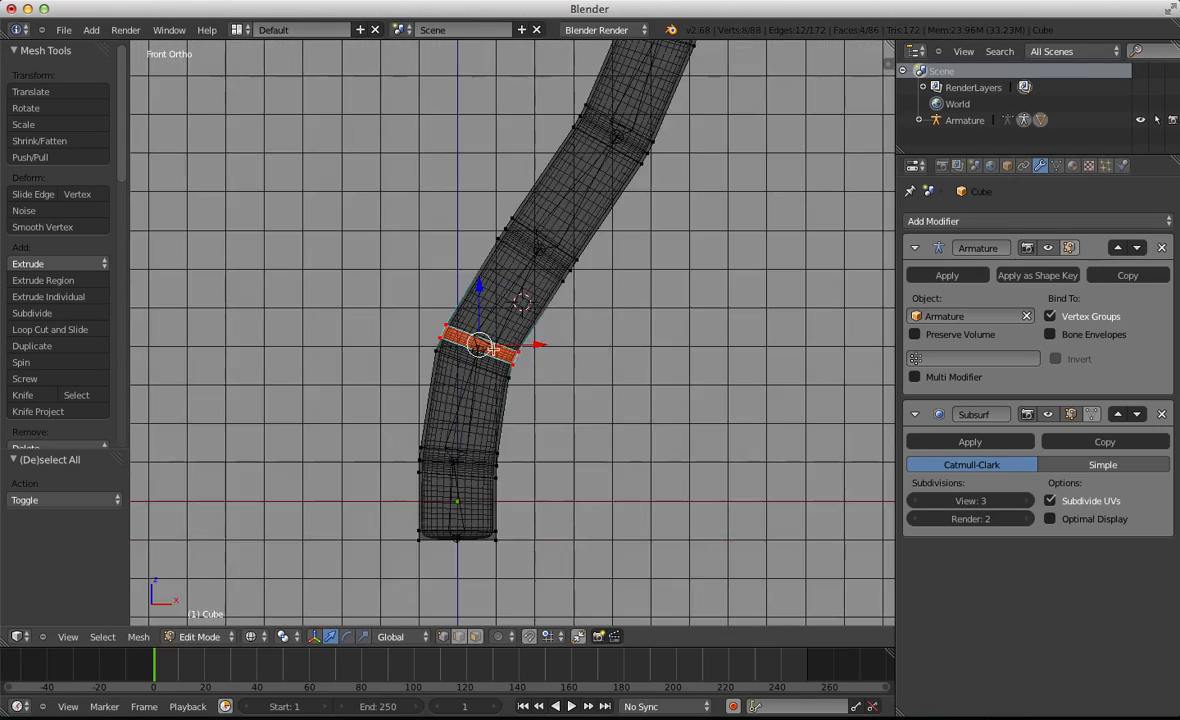
left_click_drag(530, 120, 532, 92)
scroll(543, 212, "down", 1)
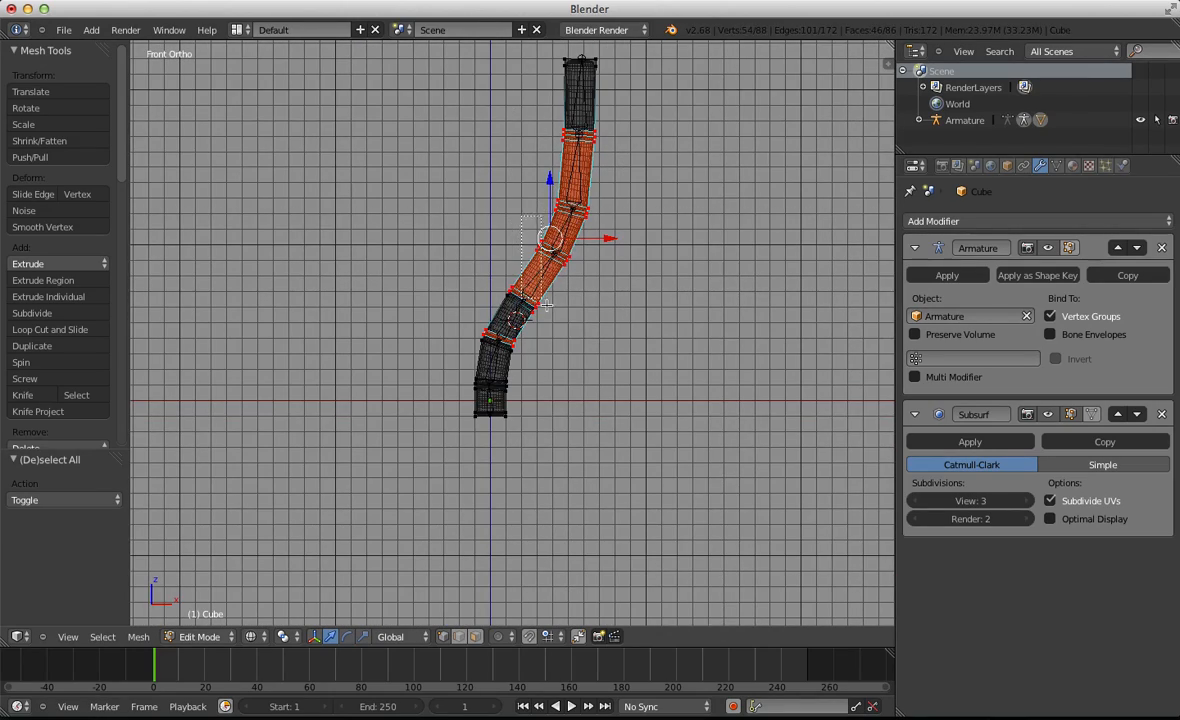
left_click_drag(510, 289, 508, 288)
scroll(500, 400, "up", 10)
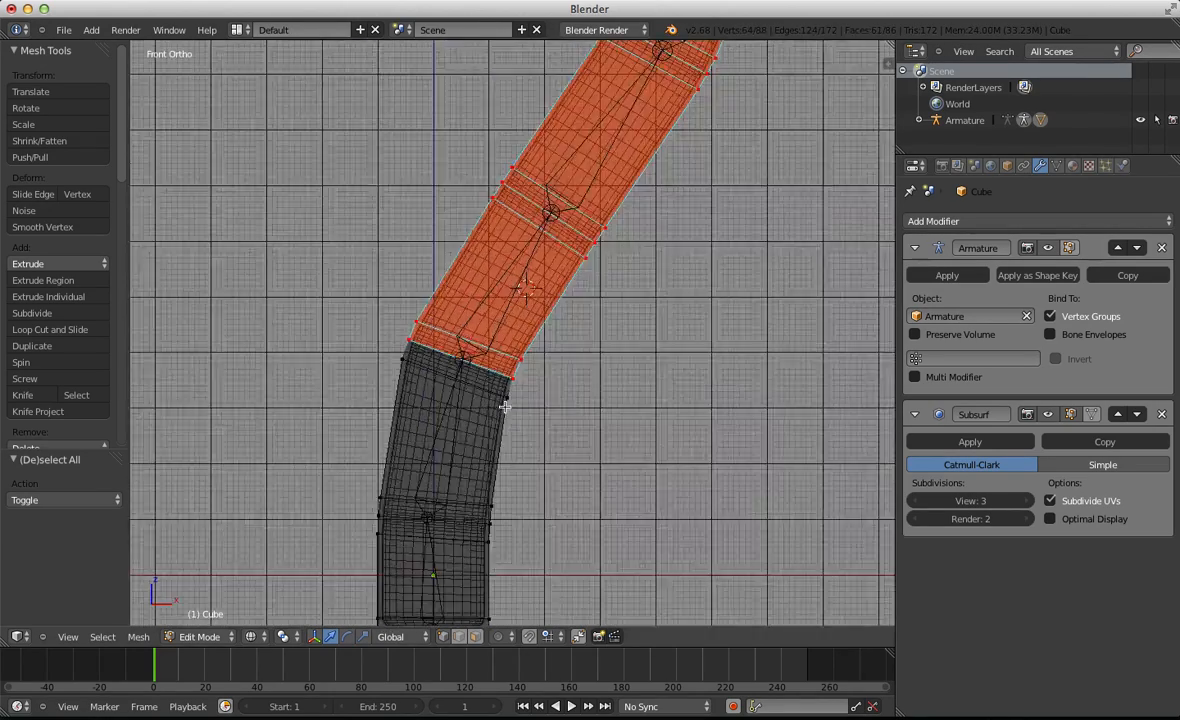
scroll(491, 403, "down", 3)
key("r")
left_click(537, 408)
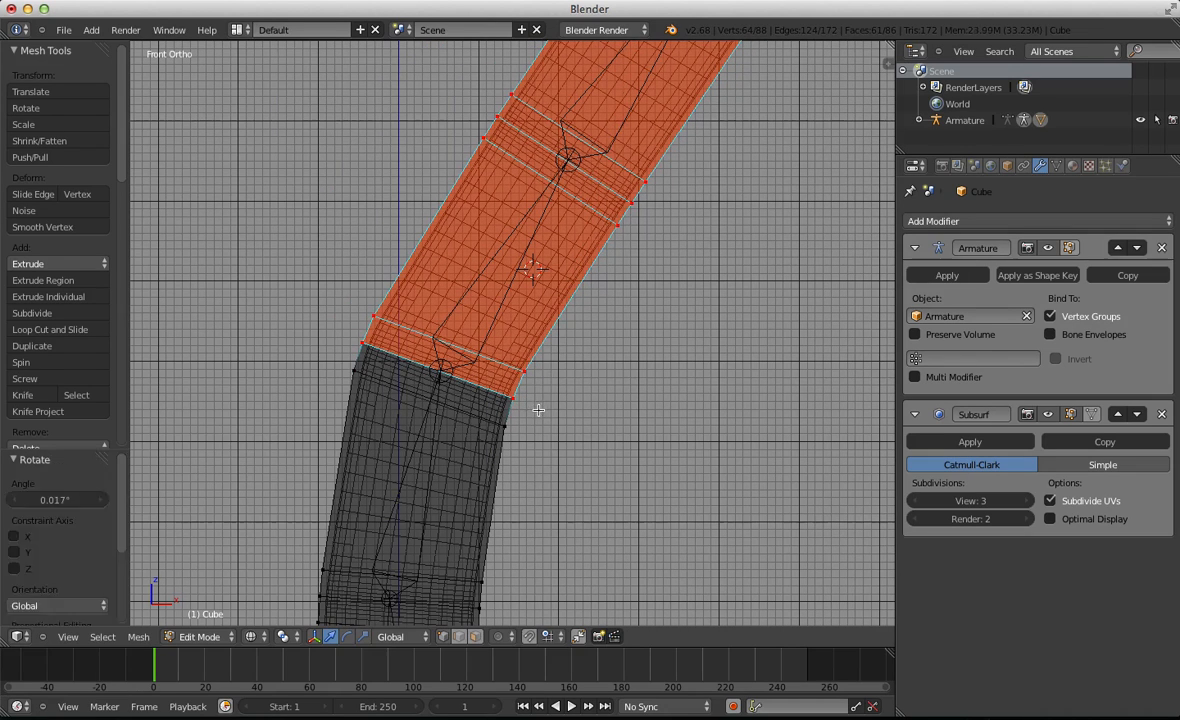
key("ctrl+z")
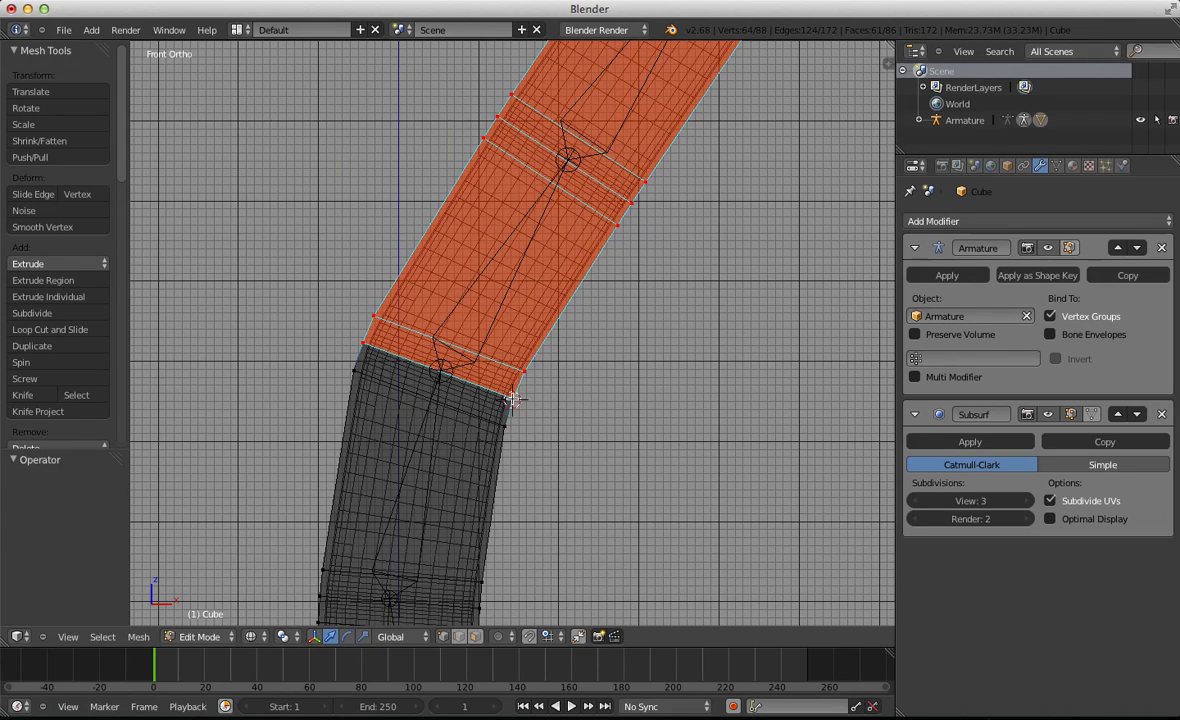
Set the pivot to the 3D cursor and rotate the selected upper section steeply clockwise about the second joint's inner corner
left_click(252, 636)
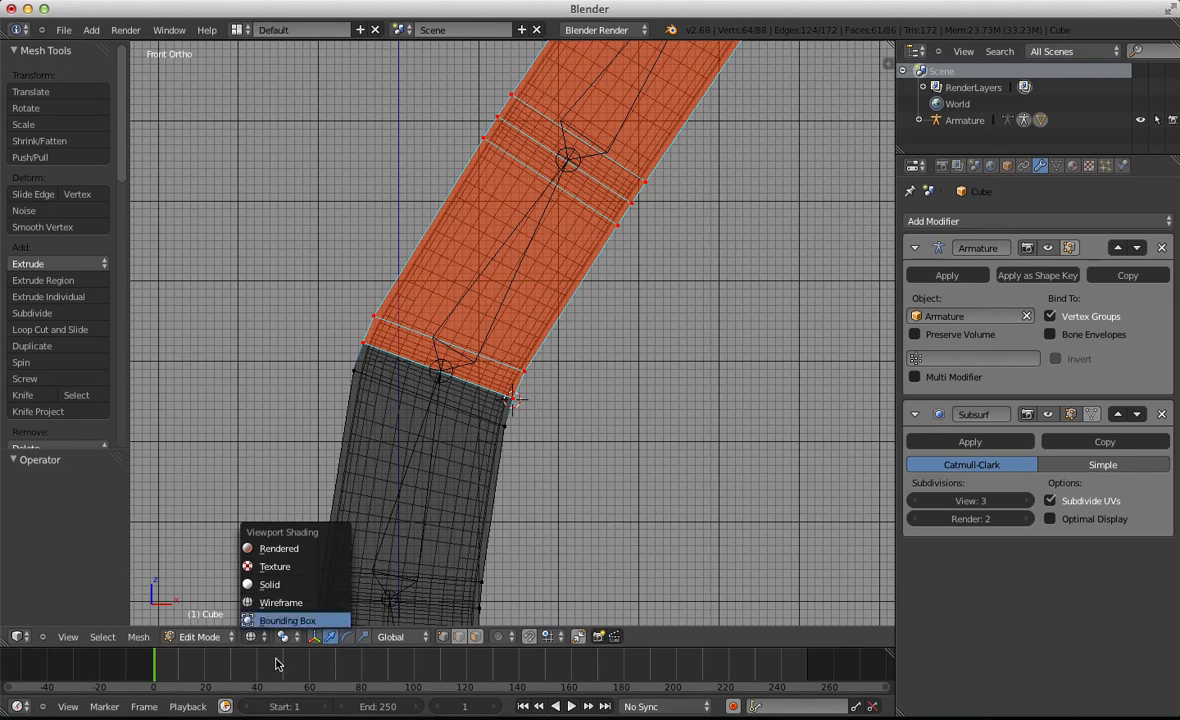
left_click(283, 637)
left_click(297, 603)
key("r")
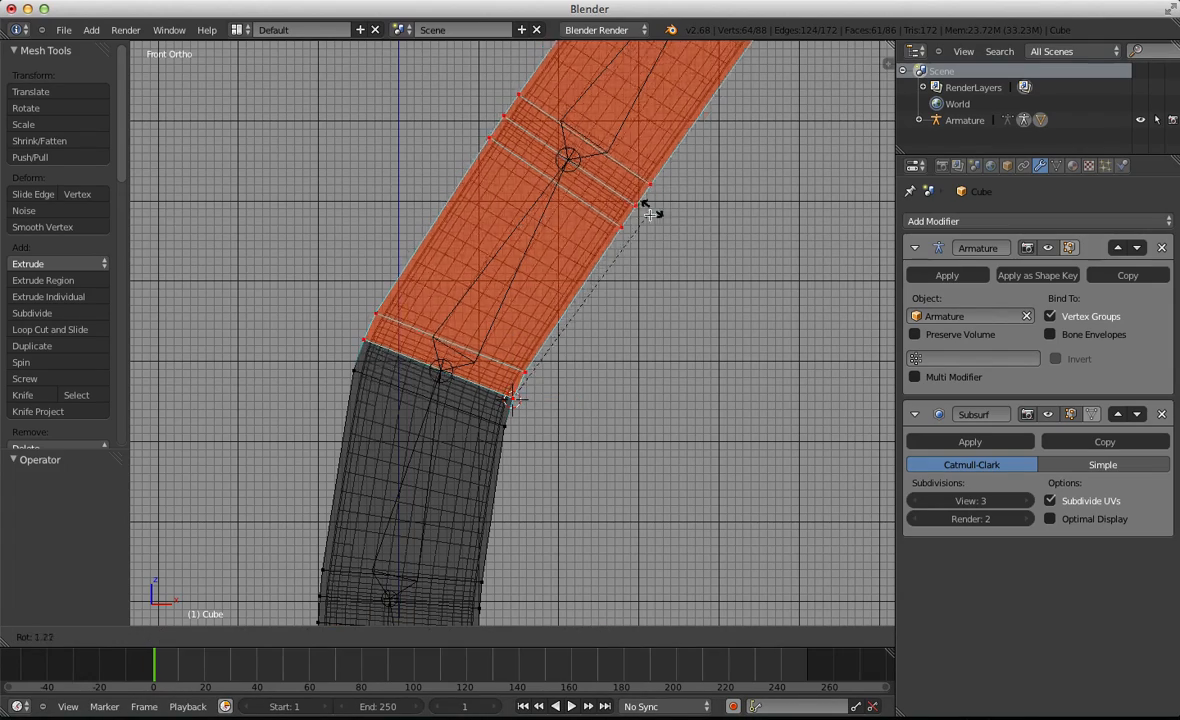
left_click(573, 431)
key("a")
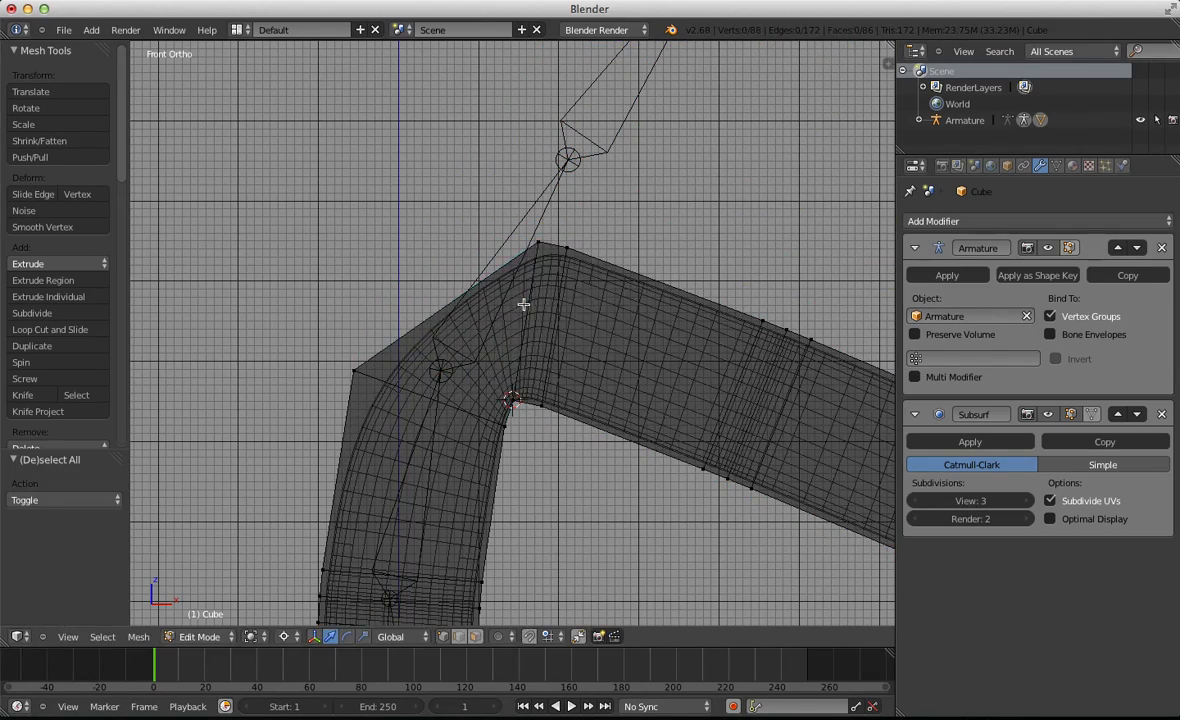
Rotate the second joint's middle edge loop about the 3D cursor to even out the outer bend, and clear the selection
right_click(524, 303, "alt")
key("r")
left_click(594, 400)
key("a")
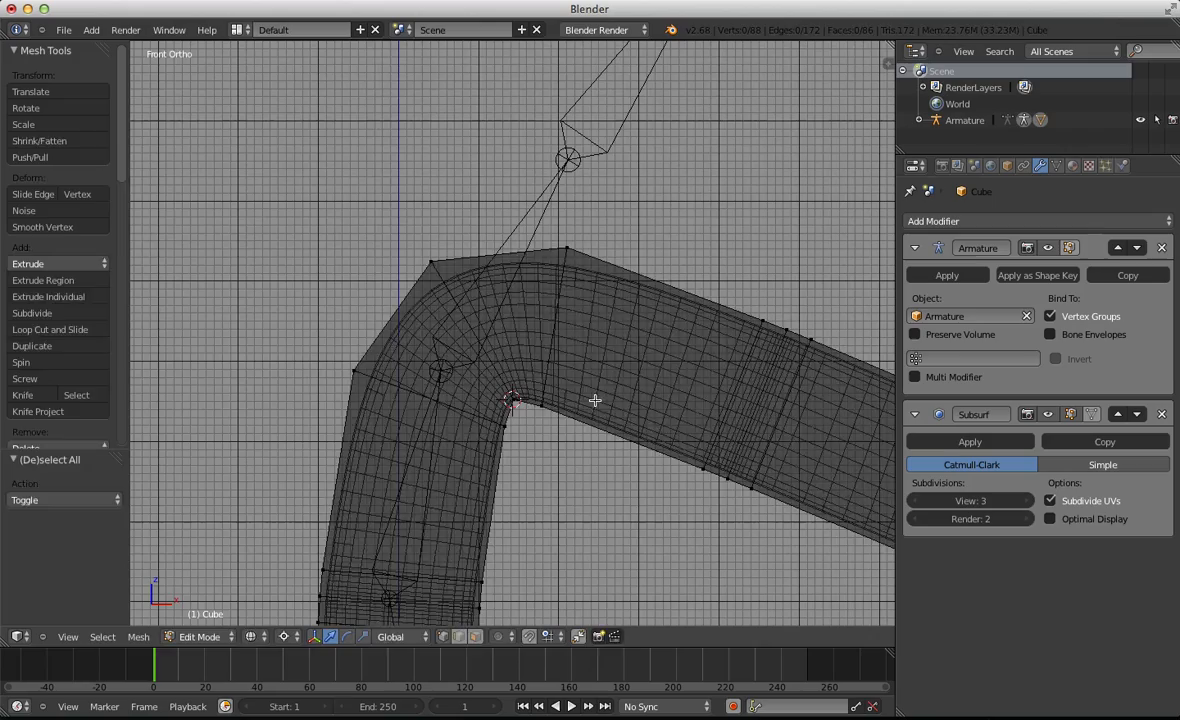
Examine the bent second joint and its middle edge loop in Object Mode and Edit Mode, in wireframe and solid shading
key("Tab")
scroll(577, 408, "down", 3)
mouse_move(577, 408)
middle_mouse_down()
mouse_move(400, 321)
mouse_move(579, 455)
mouse_move(593, 408)
middle_mouse_up()
key("Tab")
scroll(580, 416, "up", 2)
key("z")
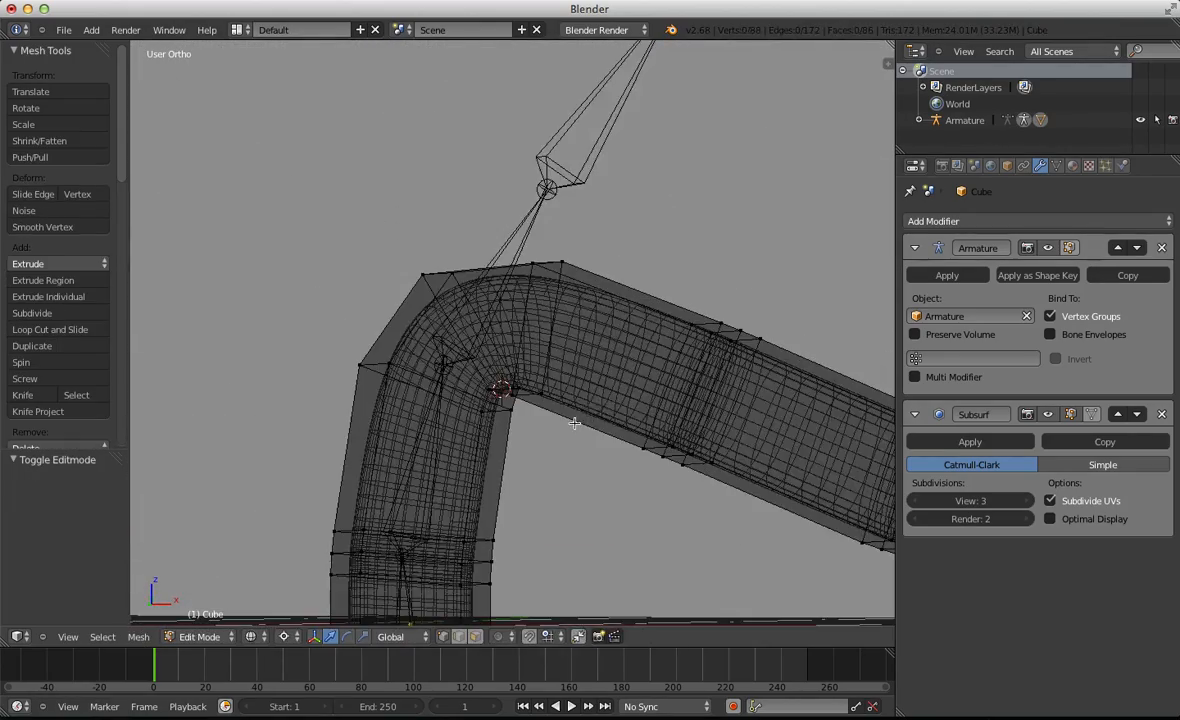
key("z")
right_click(491, 353, "alt")
middle_click_drag(517, 473, 475, 392)
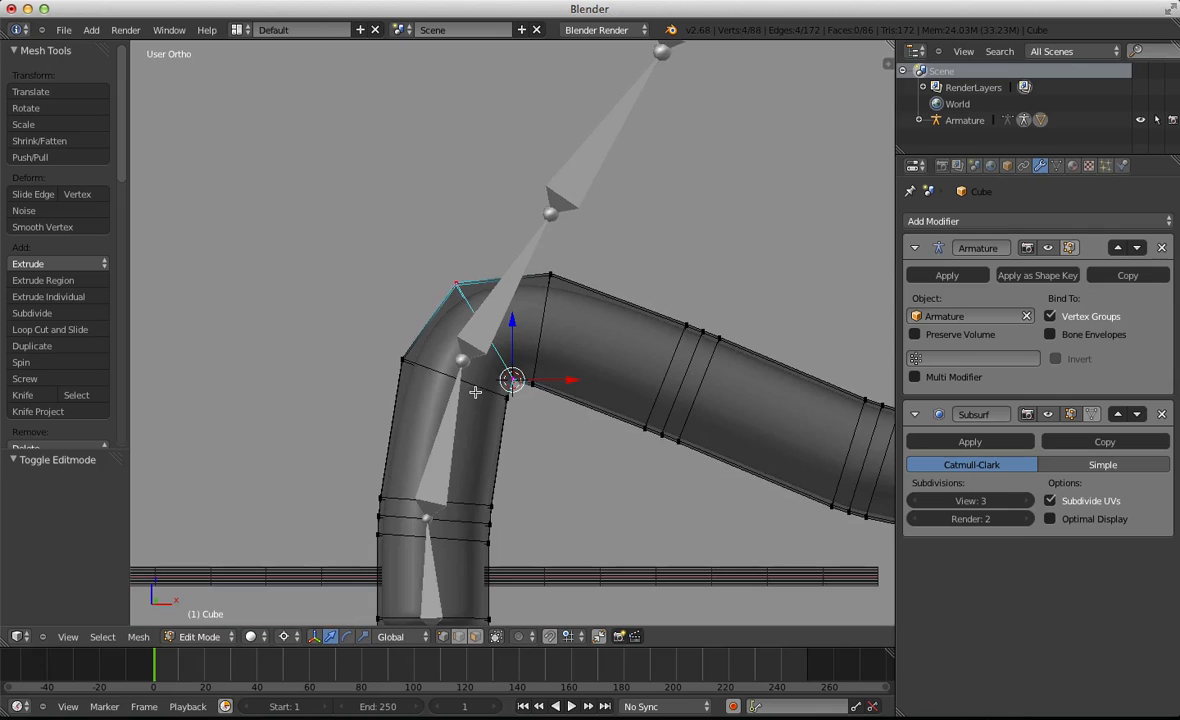
key("a")
key("a")
key("a")
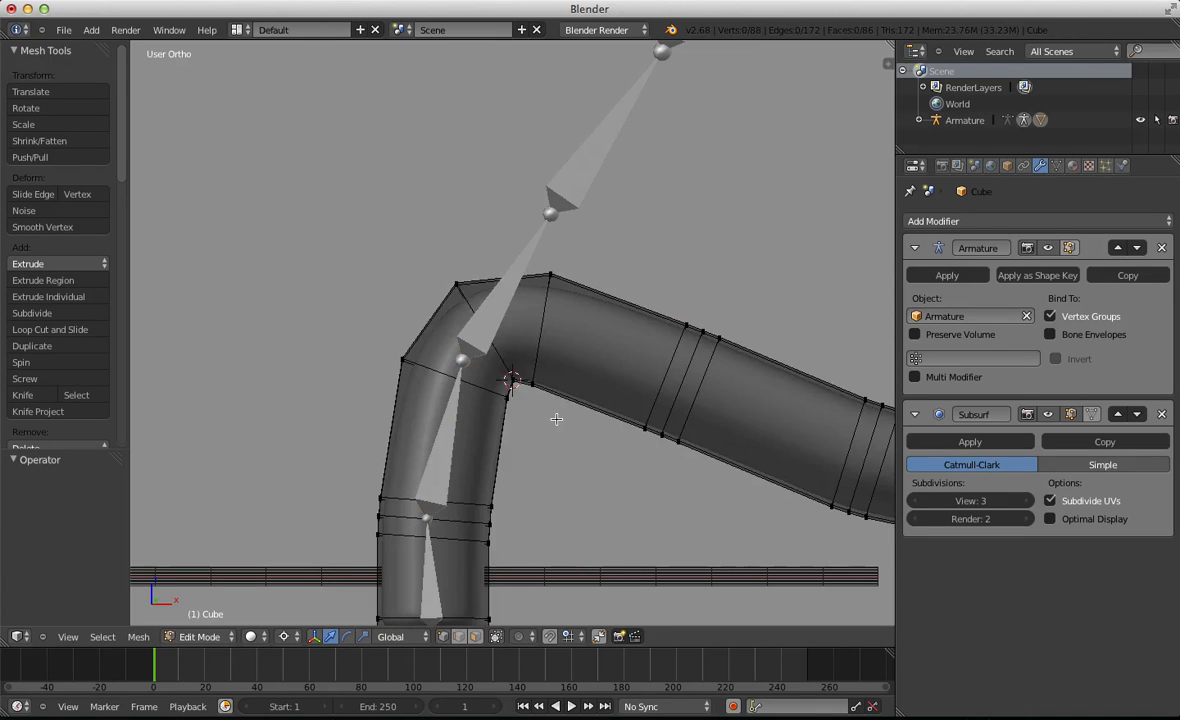
Undo the rotations of the second joint's middle edge loop and of the tube section above it
key("ctrl+z")
key("ctrl+z")
key("ctrl+z")
key("ctrl+z")
key("ctrl+z")
key("ctrl+z")
key("ctrl+z")
key("ctrl+z")
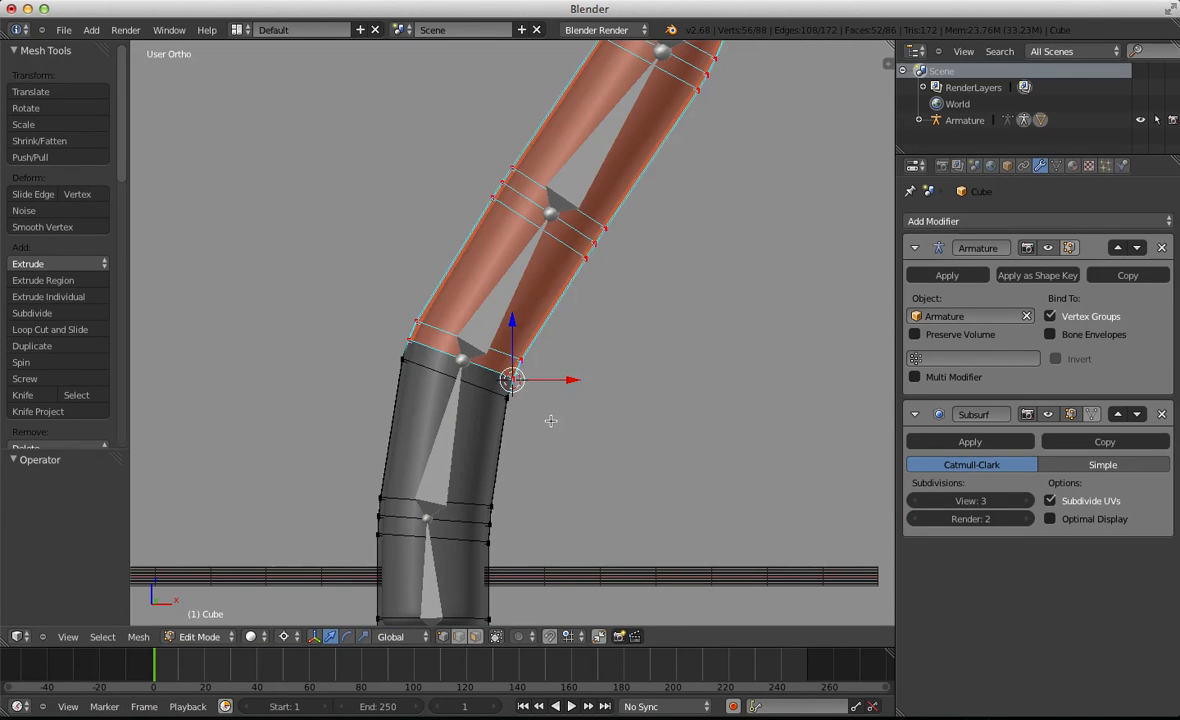
Return the tube to Object Mode and parent it to the armature with automatic weights
key("Tab")
scroll(287, 676, "down", 1)
left_click(210, 636)
key("KP_1")
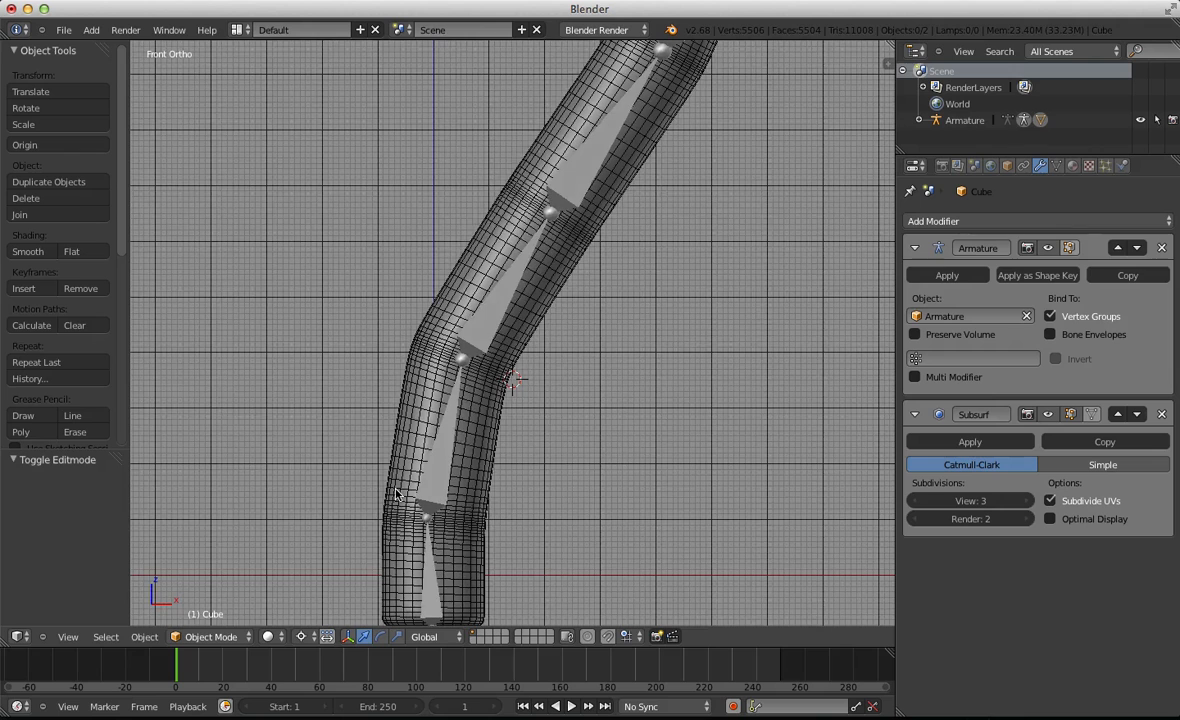
key("a")
right_click(406, 408, "shift")
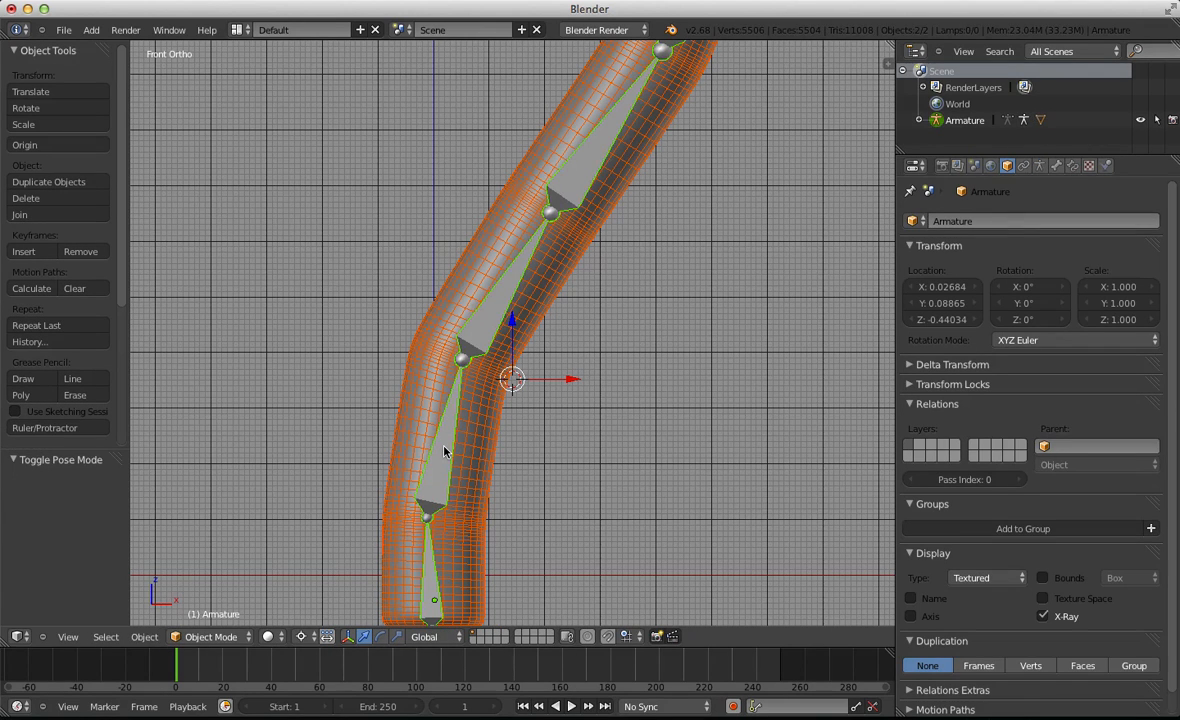
key("ctrl+p")
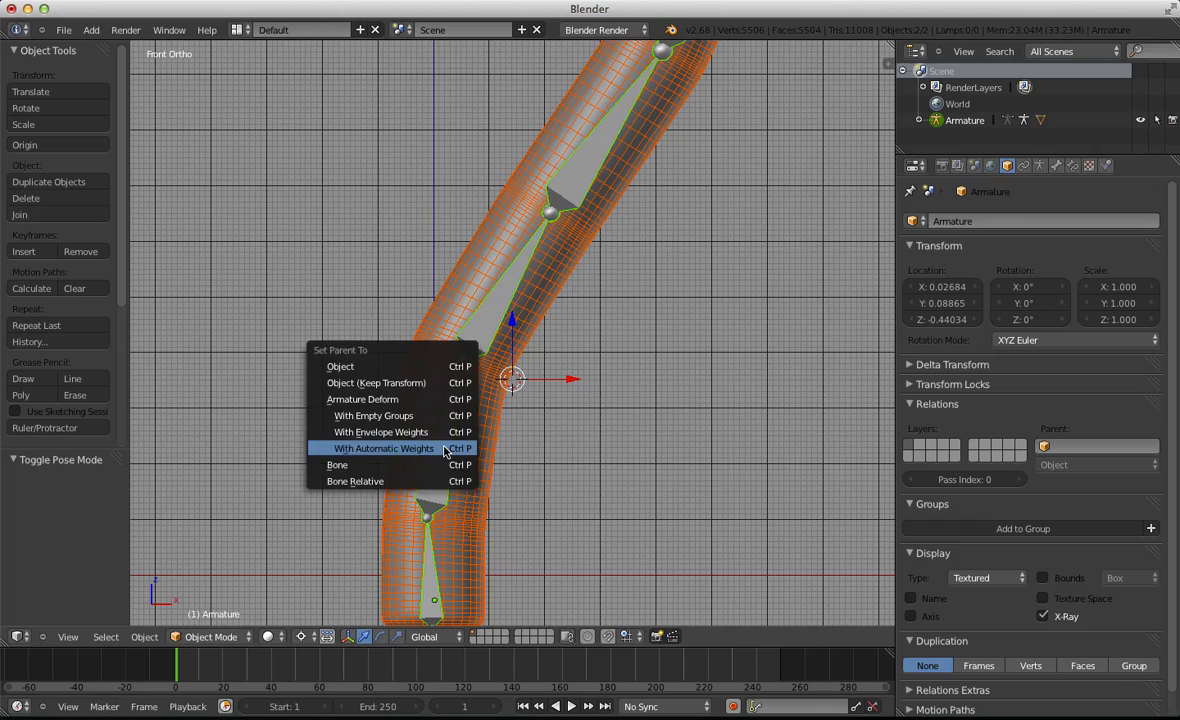
left_click(449, 450)
key("a")
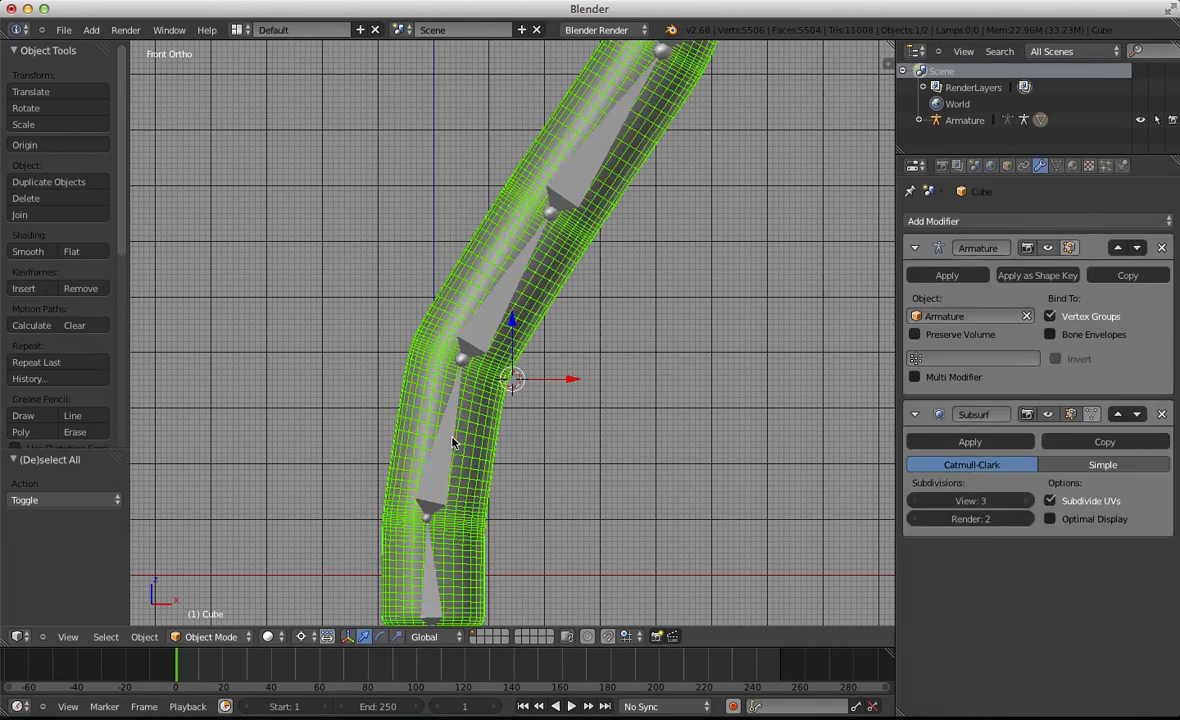
Put the armature in Pose Mode and select its second bone from the base
key("ctrl+Tab")
scroll(470, 400, "down", 2)
right_click(474, 397)
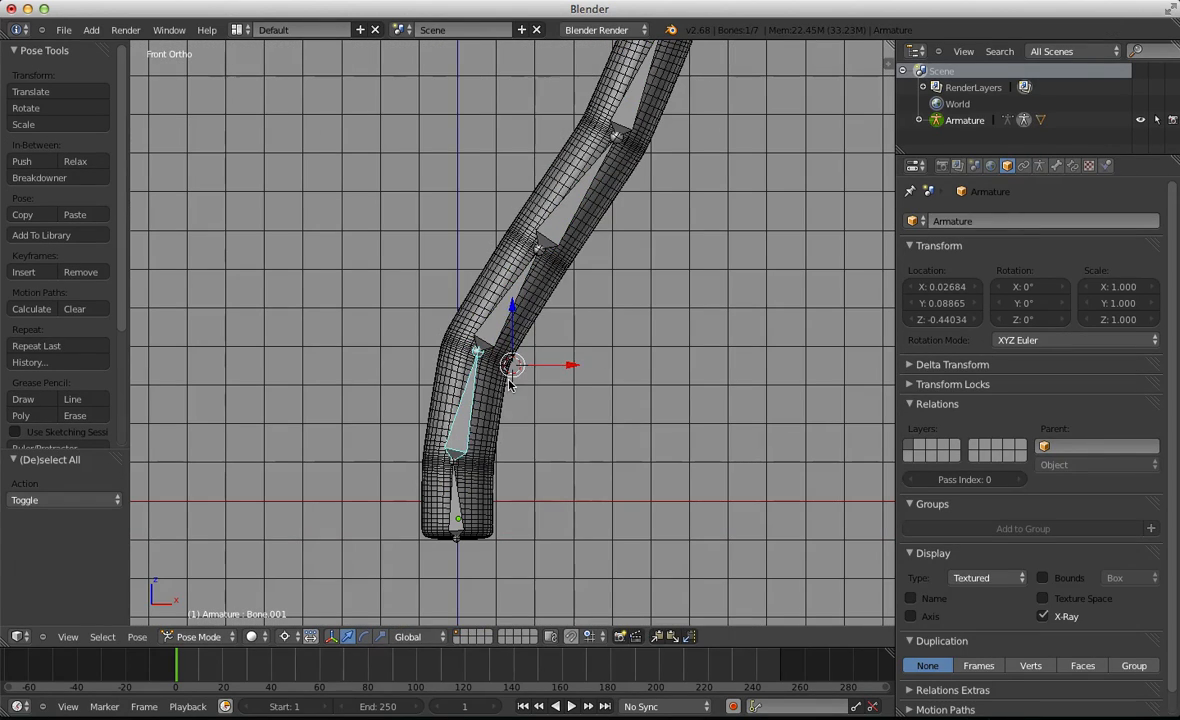
key("r")
left_click(537, 408)
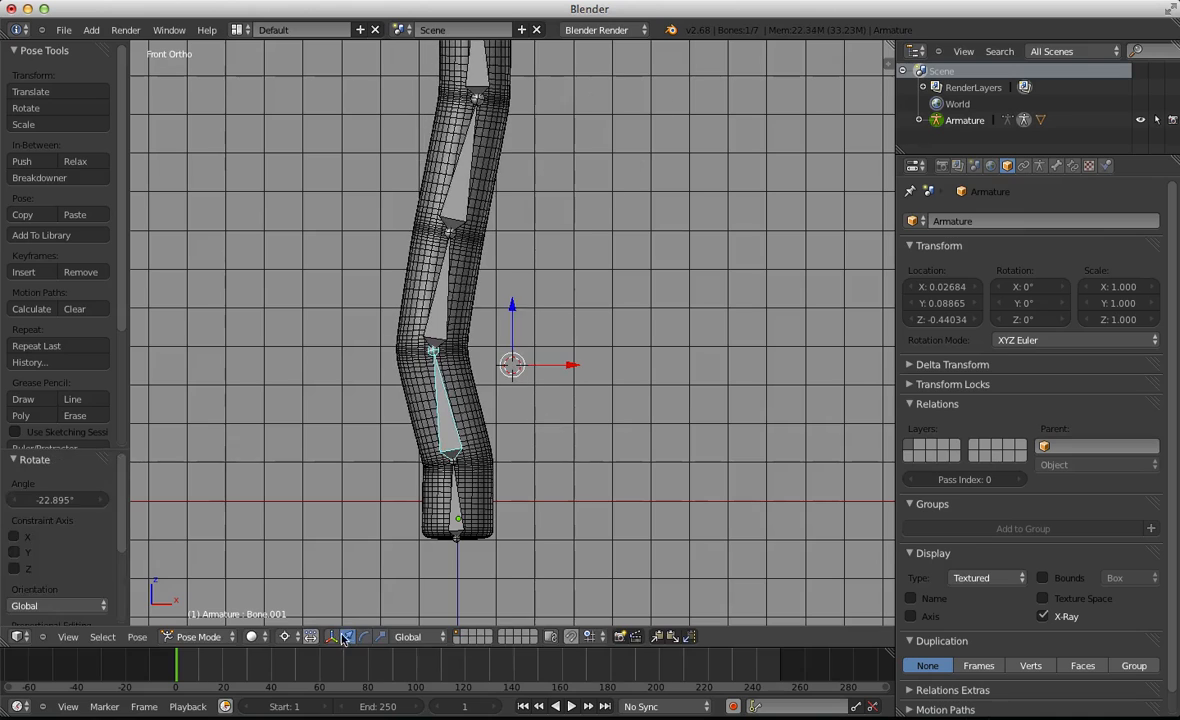
key("ctrl+z")
Set the pivot to the bounding box center and rotate the second bone clockwise
left_click(287, 636)
left_click(297, 624)
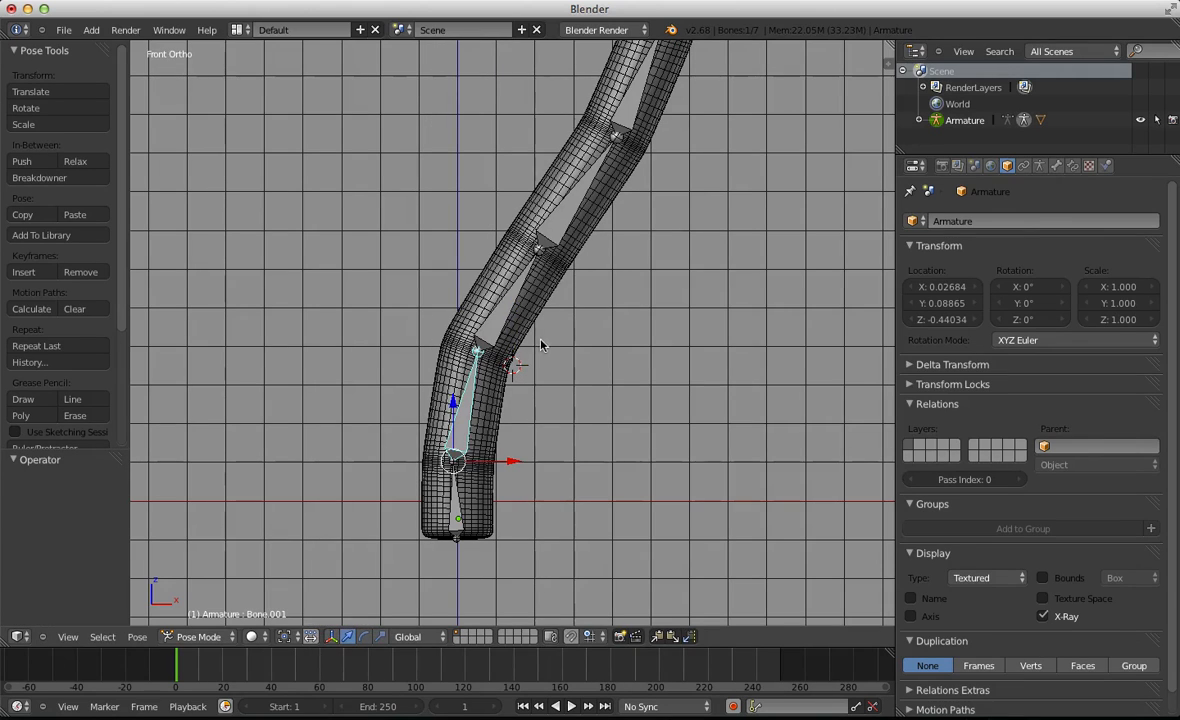
key("r")
left_click(561, 398)
Rotate the third bone from the base by about 41° clockwise
key("a")
right_click(569, 355)
key("r")
left_click(563, 394)
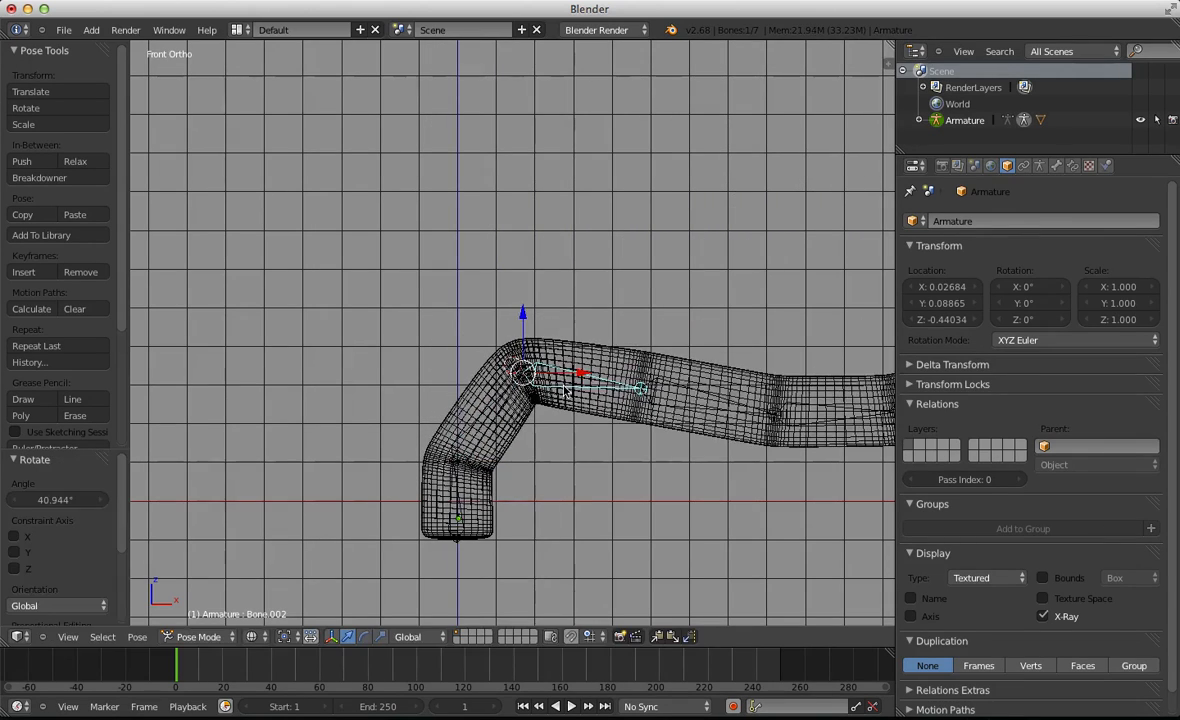
Rotate the fourth bone from the base by about -34° so the tube bends back upward
scroll(573, 422, "down", 1)
key("a")
middle_click_drag(574, 425, 508, 322, "shift")
right_click(588, 280)
key("r")
left_click(593, 255)
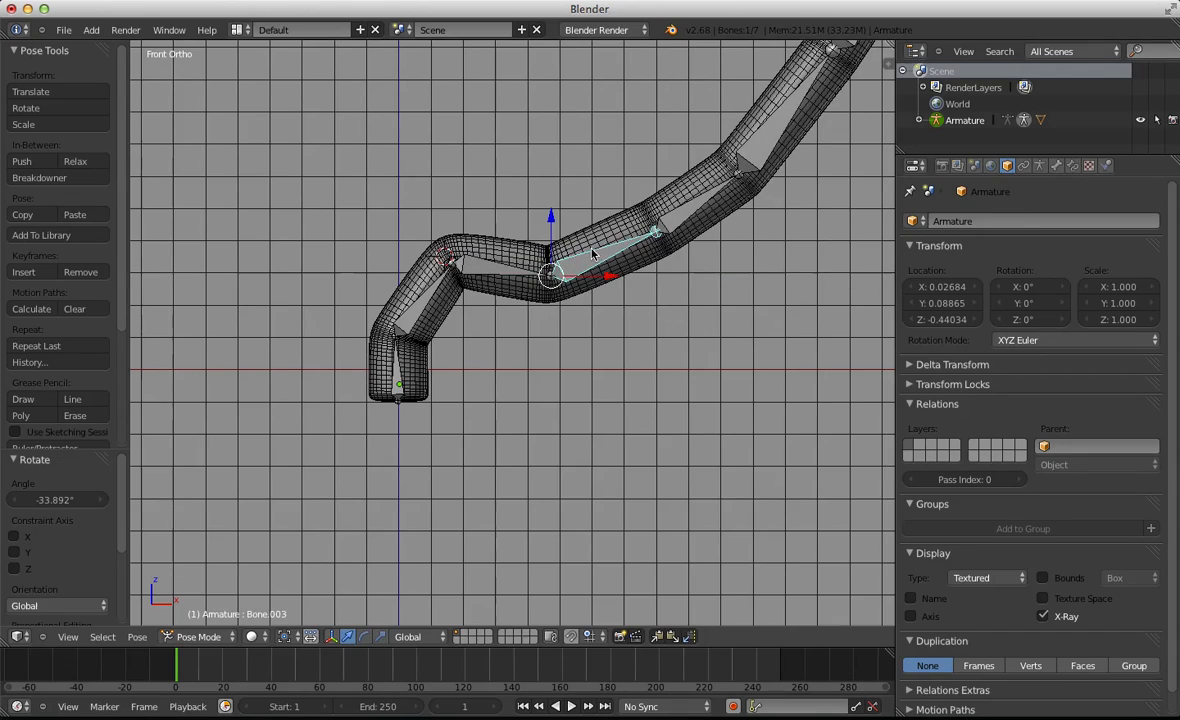
Rotate the fifth bone from the base counterclockwise to bend the tube further upward
right_click(672, 222)
scroll(658, 272, "down", 2)
middle_click_drag(656, 280, 641, 350, "shift")
key("r")
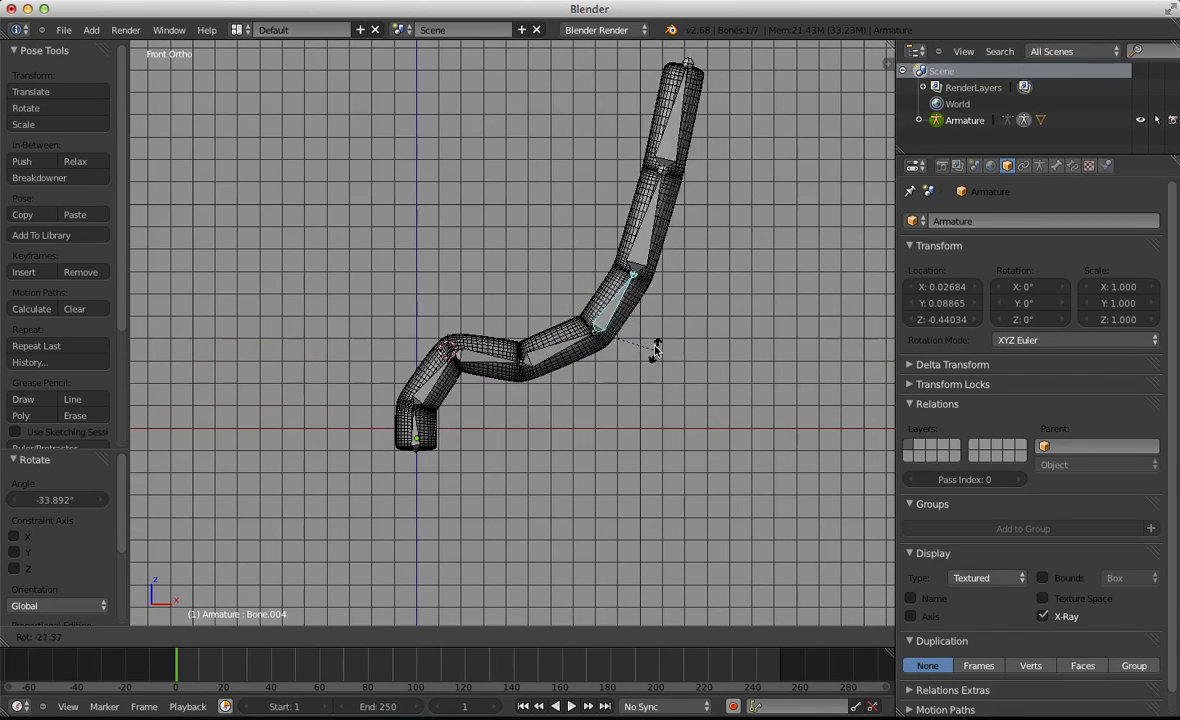
left_click(635, 288)
Rotate the sixth bone from the base by about 72° clockwise and clear the bone selection
key("a")
right_click(625, 240)
key("r")
left_click(676, 276)
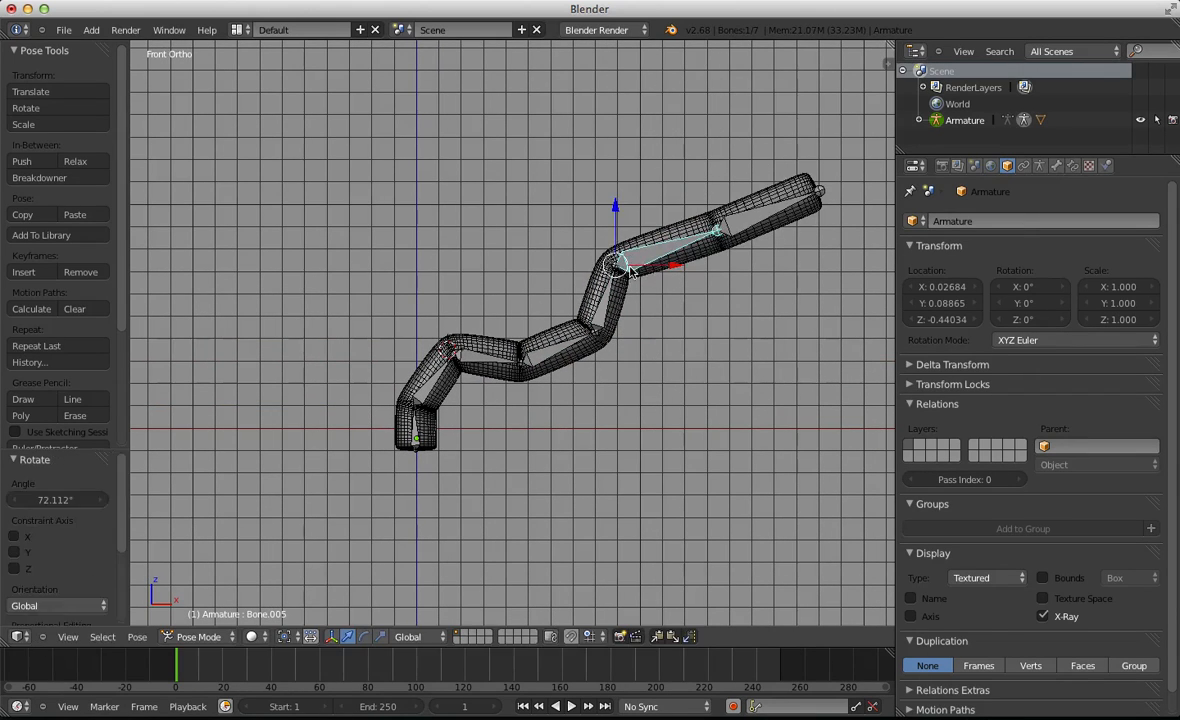
key("a")
Select the tube and move its Subsurf modifier above the Armature modifier to compare the bends
right_click(675, 273)
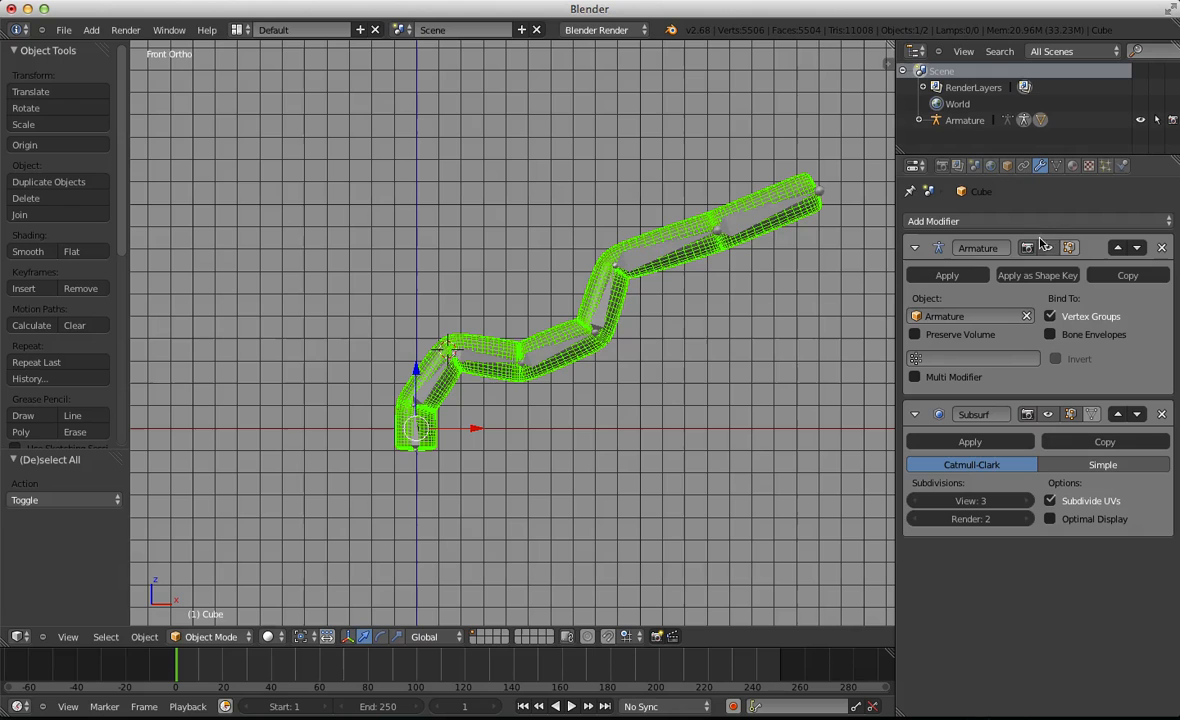
left_click(1117, 414)
key("a")
scroll(605, 276, "up", 4)
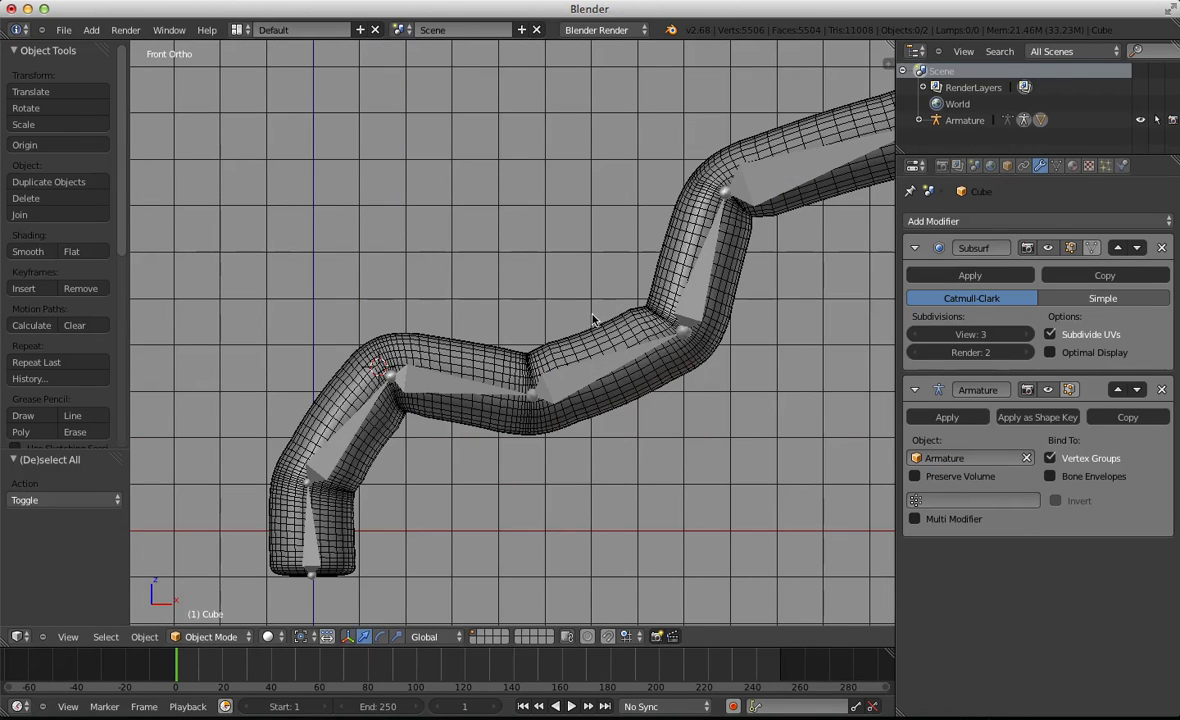
Move the tube's Subsurf modifier back below the Armature modifier and clear the selection
right_click(503, 350)
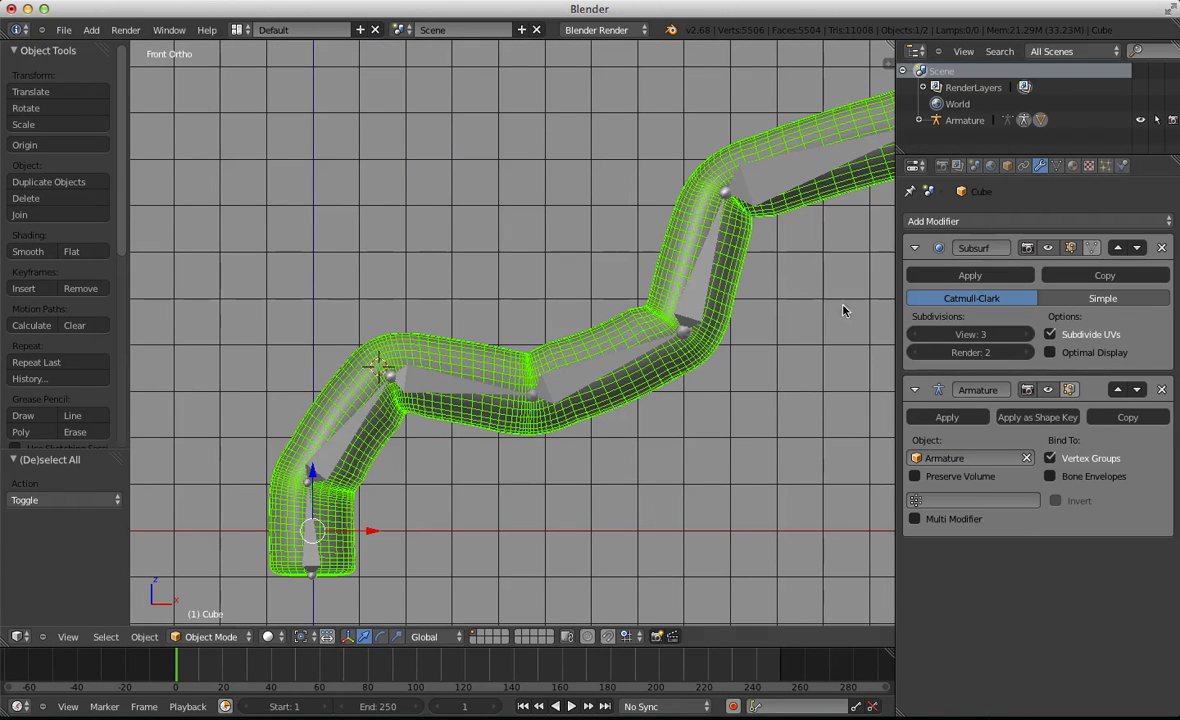
left_click(1137, 247)
key("a")
scroll(610, 345, "down", 6)
scroll(620, 330, "up", 3)
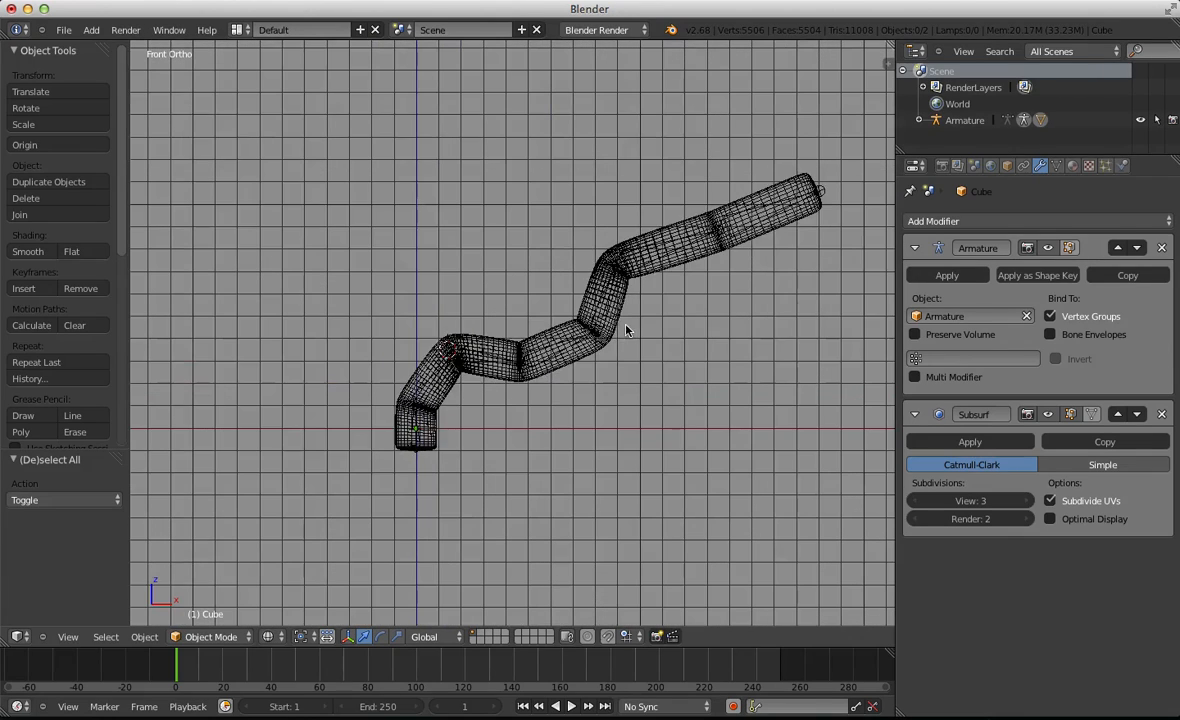
Turn off the Wire and Draw All Edges display options for the tube and show it in solid shading
right_click(620, 328)
left_click(1007, 165)
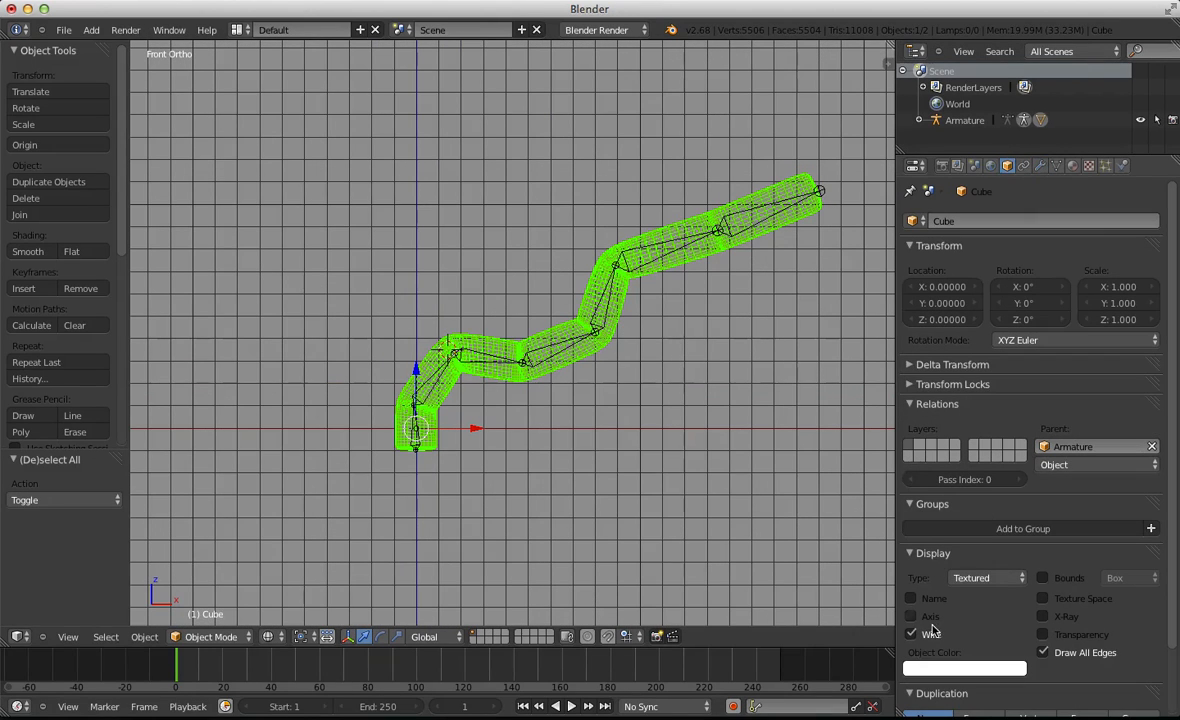
left_click(1089, 659)
key("a")
key("z")
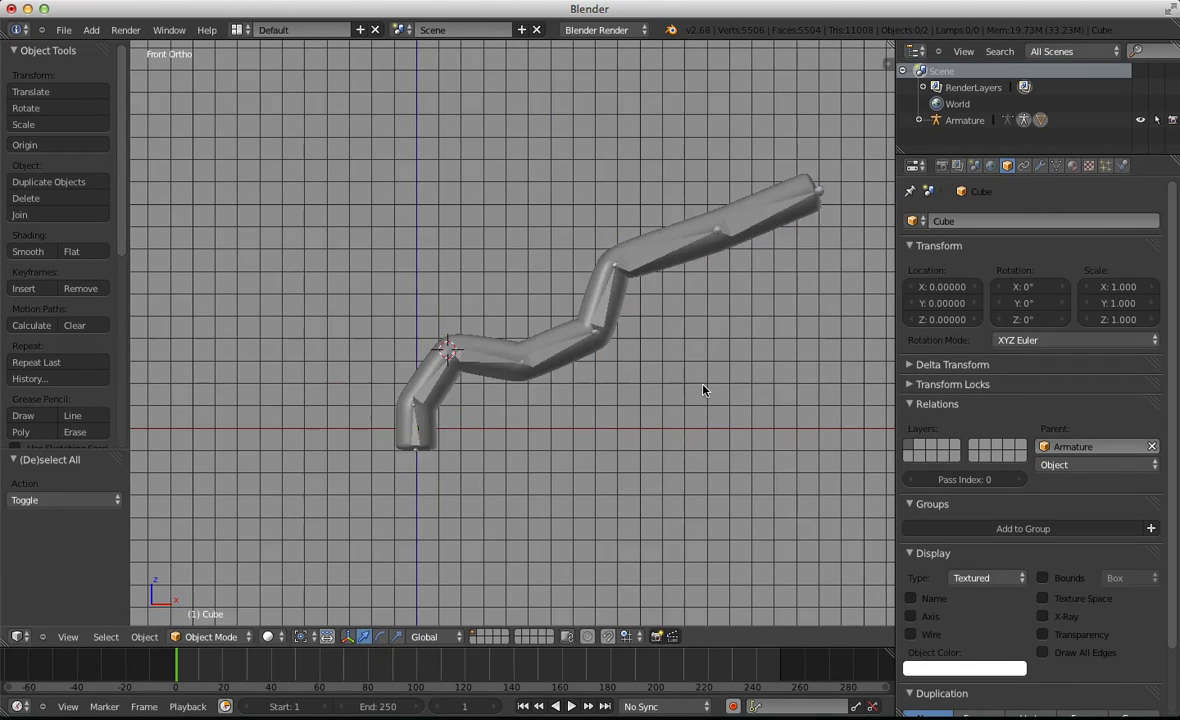
Examine the posed tube's bends up close and from several angles, ending in front view
scroll(704, 389, "up", 5)
scroll(704, 389, "down", 6)
mouse_move(704, 389)
middle_mouse_down()
mouse_move(651, 395)
mouse_move(758, 480)
middle_mouse_up()
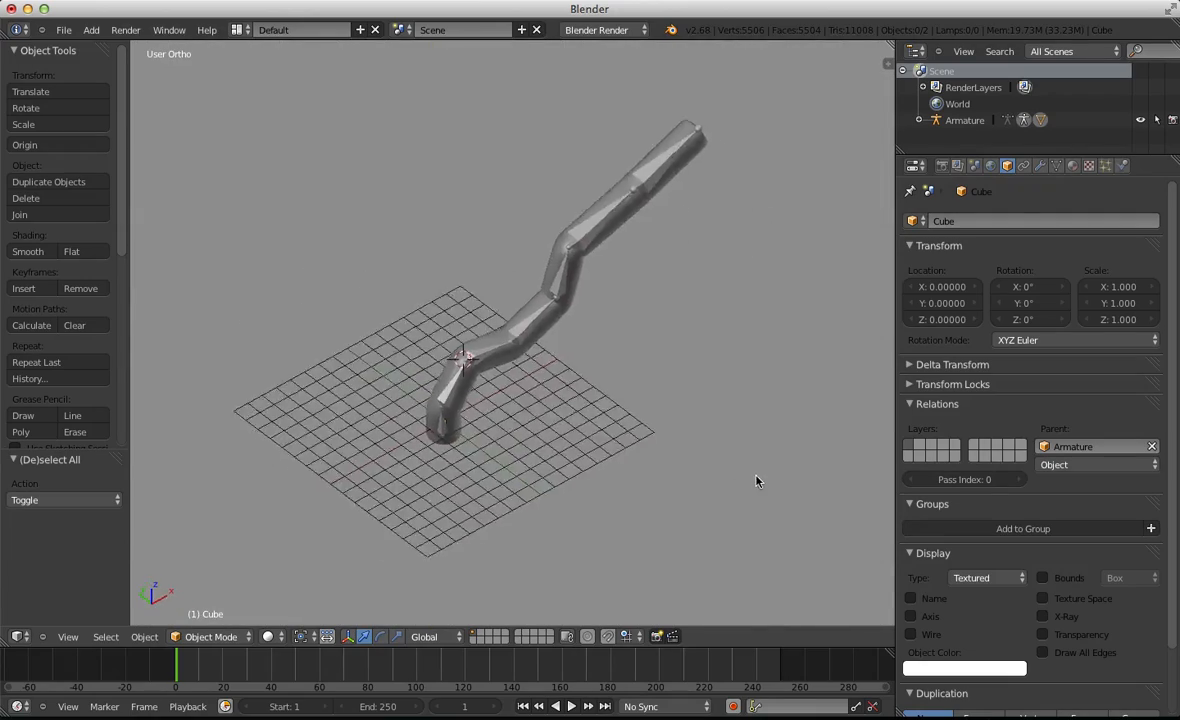
scroll(730, 461, "up", 5)
scroll(647, 416, "down", 5)
middle_click_drag(647, 416, 477, 414)
key("KP_1")
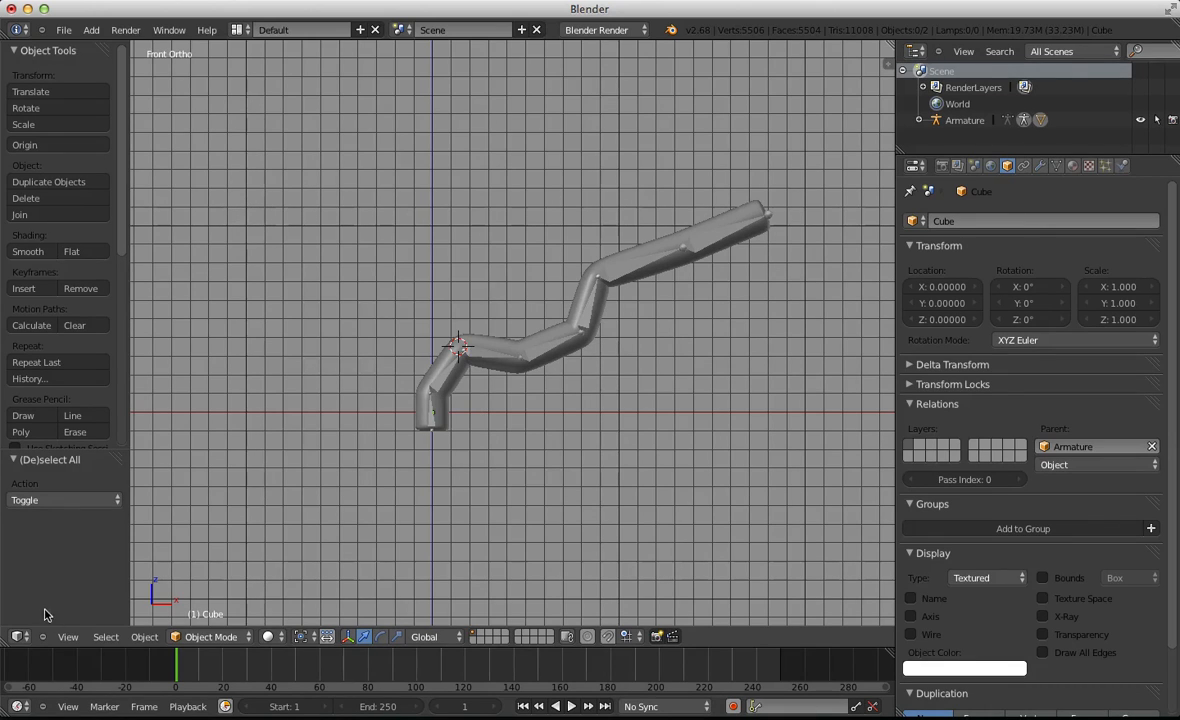
Return the armature to Object Mode and delete it
left_click(225, 637)
key("Escape")
right_click(587, 310)
left_click(588, 310)
key("ctrl+Tab")
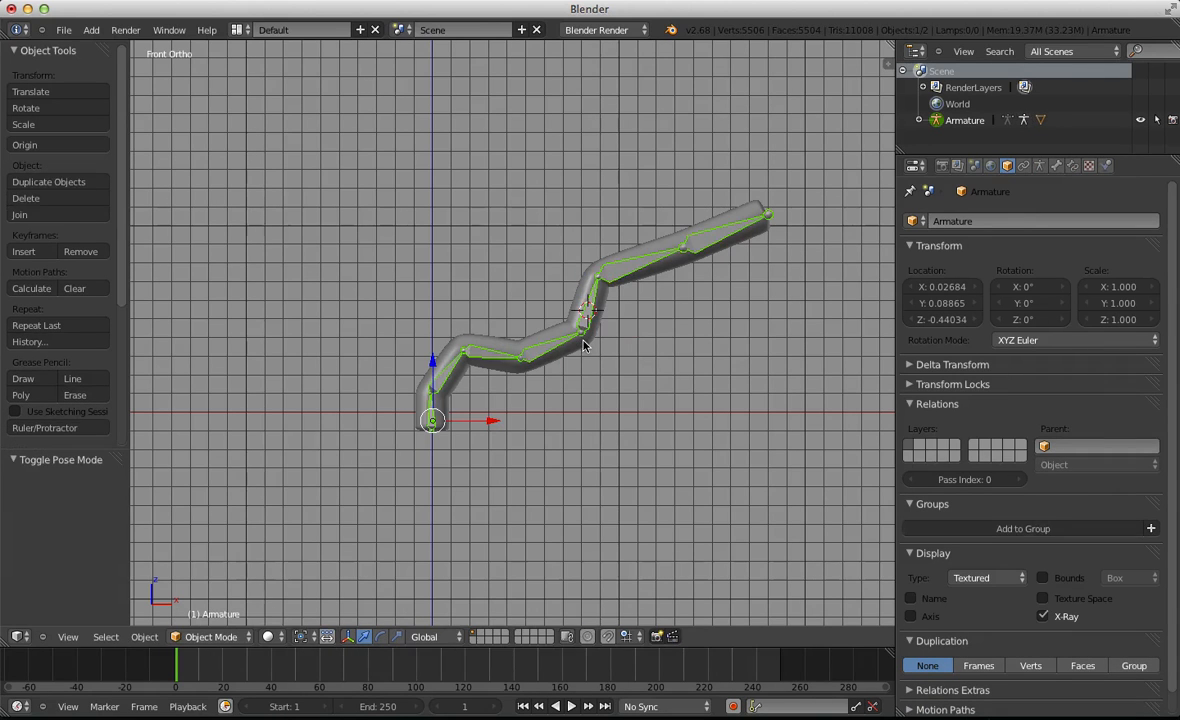
key("x")
left_click(562, 339)
key("x")
Delete the tube and reset the 3D cursor to the scene's origin
right_click(508, 255)
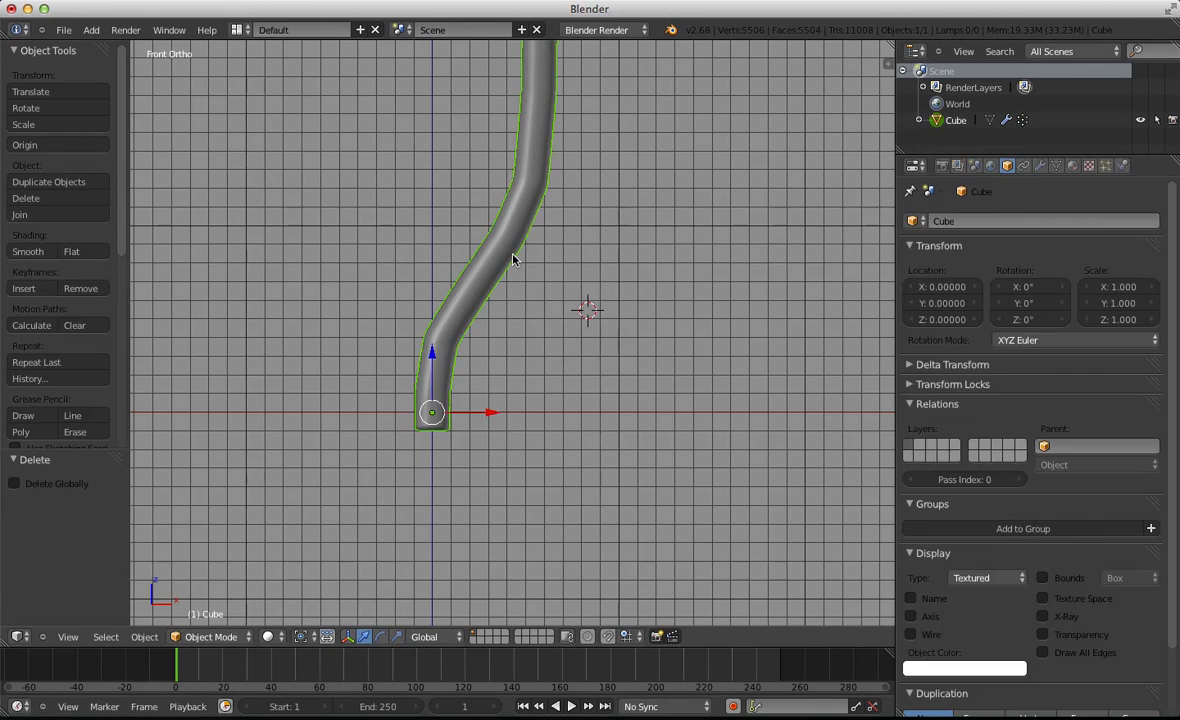
key("x")
left_click(513, 257)
key("shift+c")
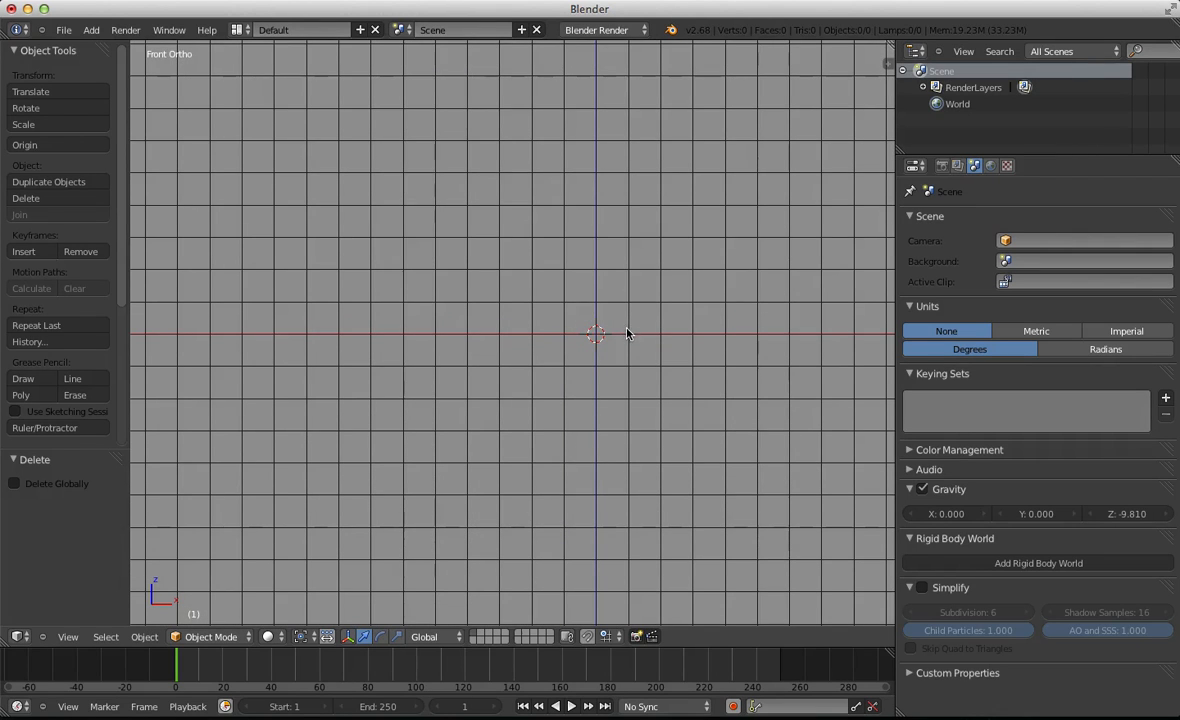
Add a plane mesh at the origin and delete all of its vertices in Edit Mode
middle_click_drag(627, 334, 522, 352, "shift")
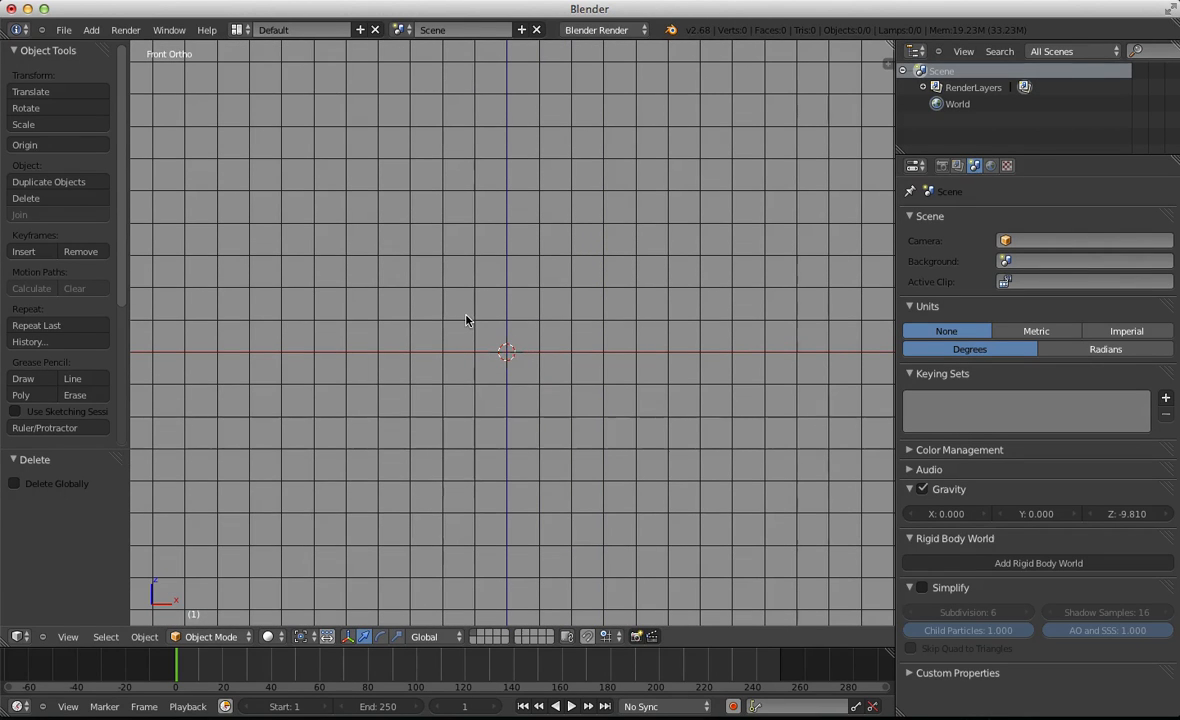
key("shift+a")
mouse_move(648, 148)
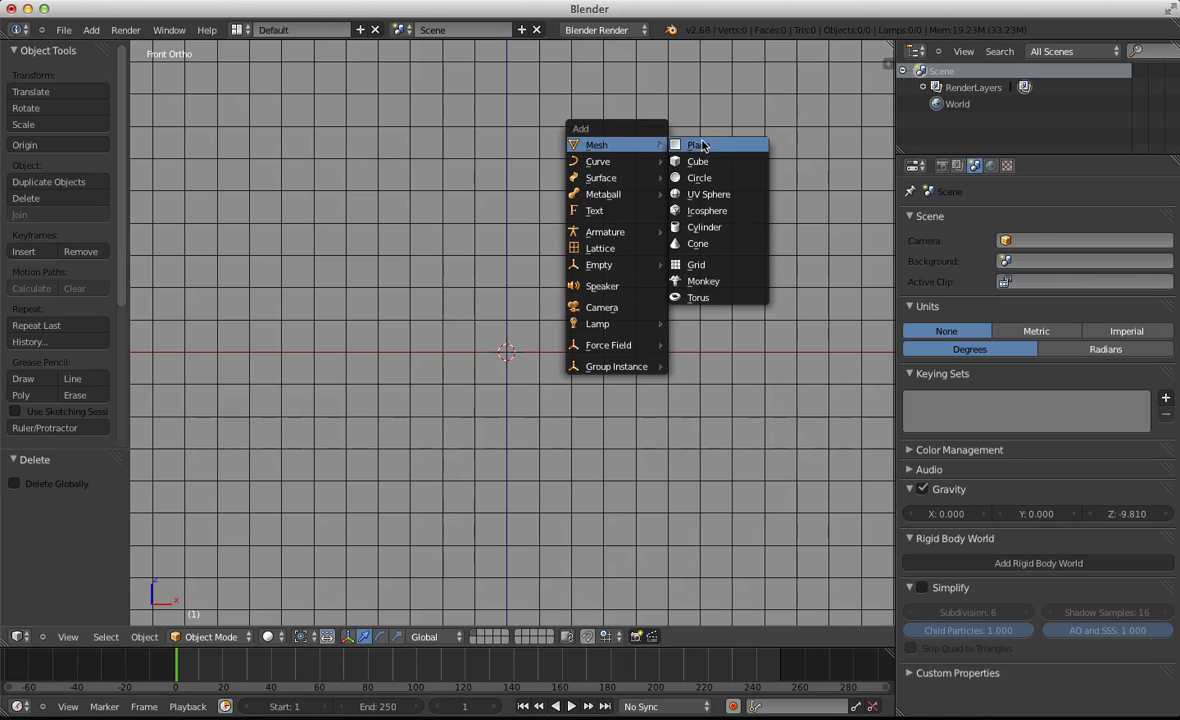
left_click(690, 146)
middle_click_drag(533, 290, 508, 417)
key("Tab")
scroll(540, 370, "up", 6)
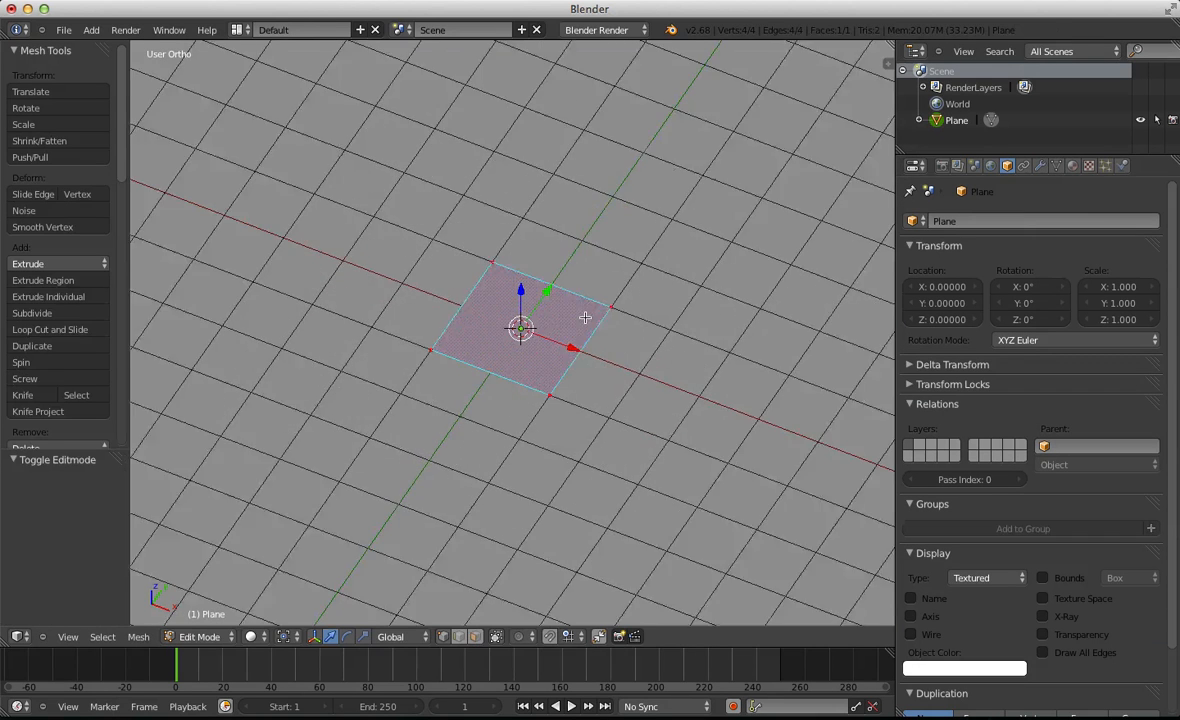
key("x")
left_click(580, 320)
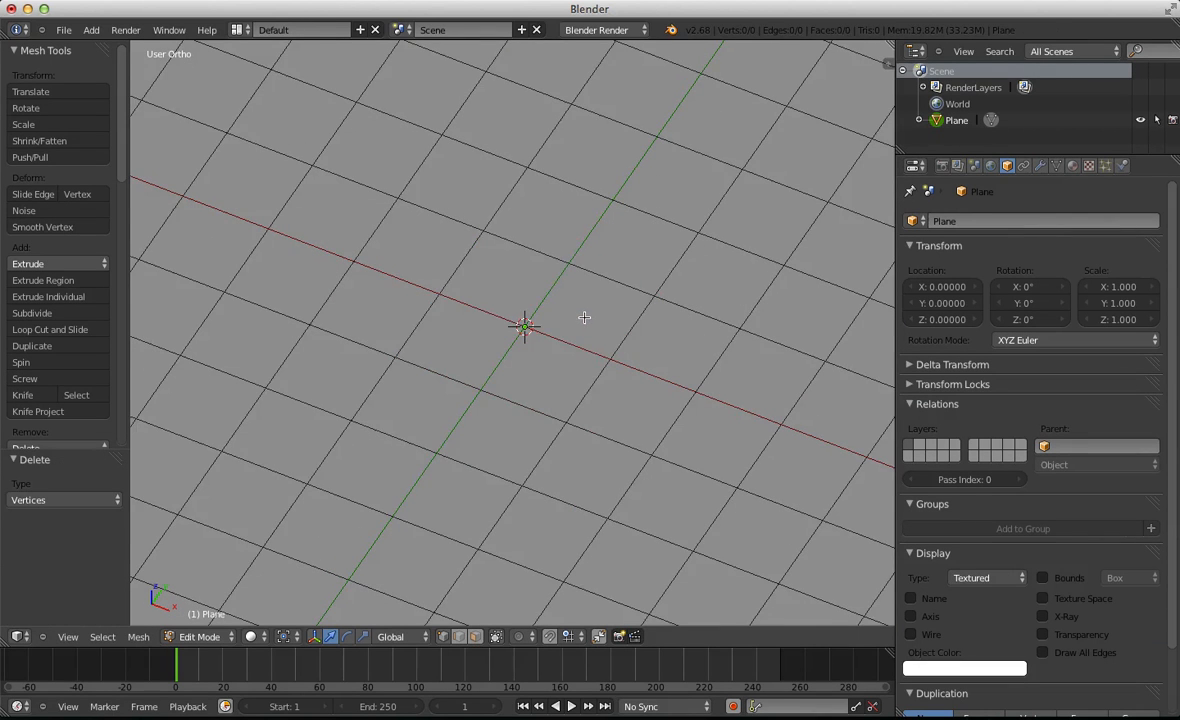
Place a single new vertex and move it close to the origin in front view
scroll(570, 323, "up", 2)
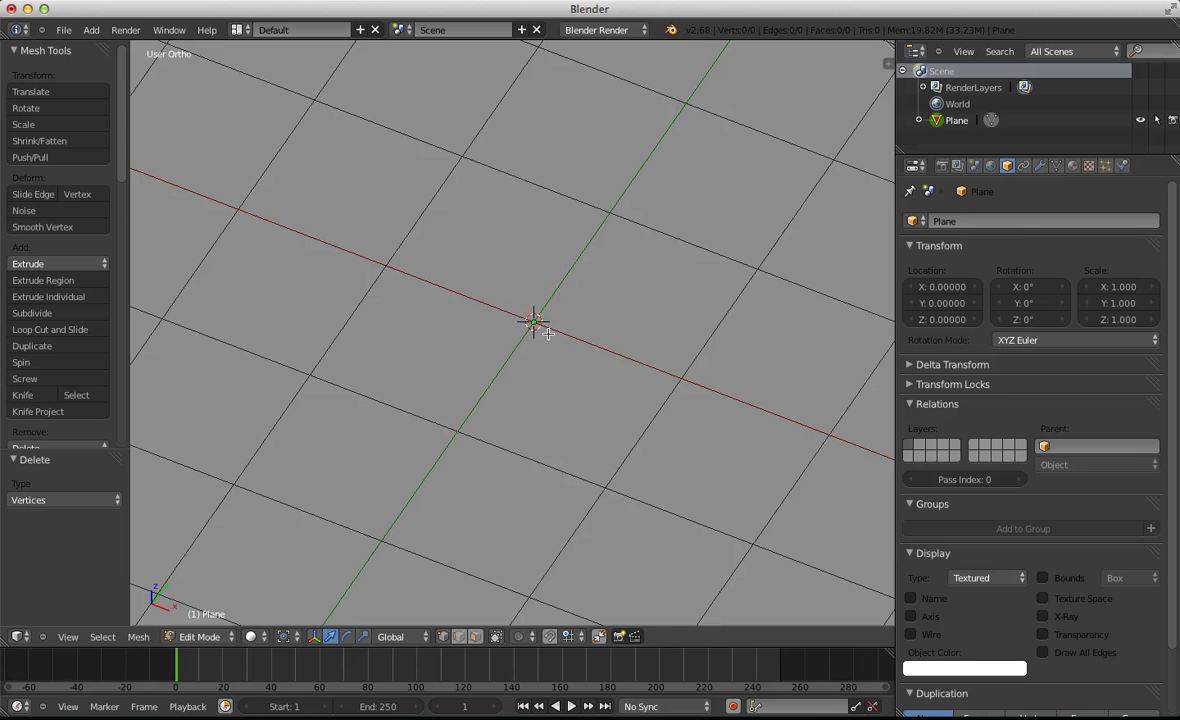
left_click(528, 363, "ctrl")
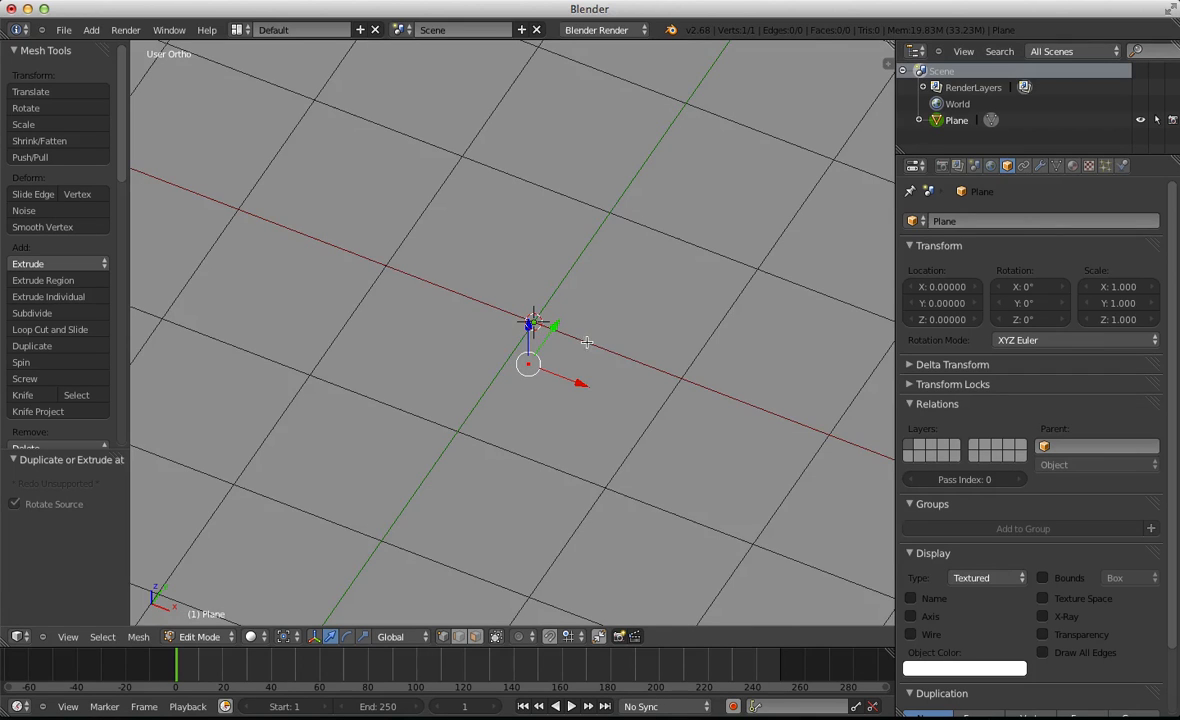
key("KP_1")
key("g")
left_click(585, 290)
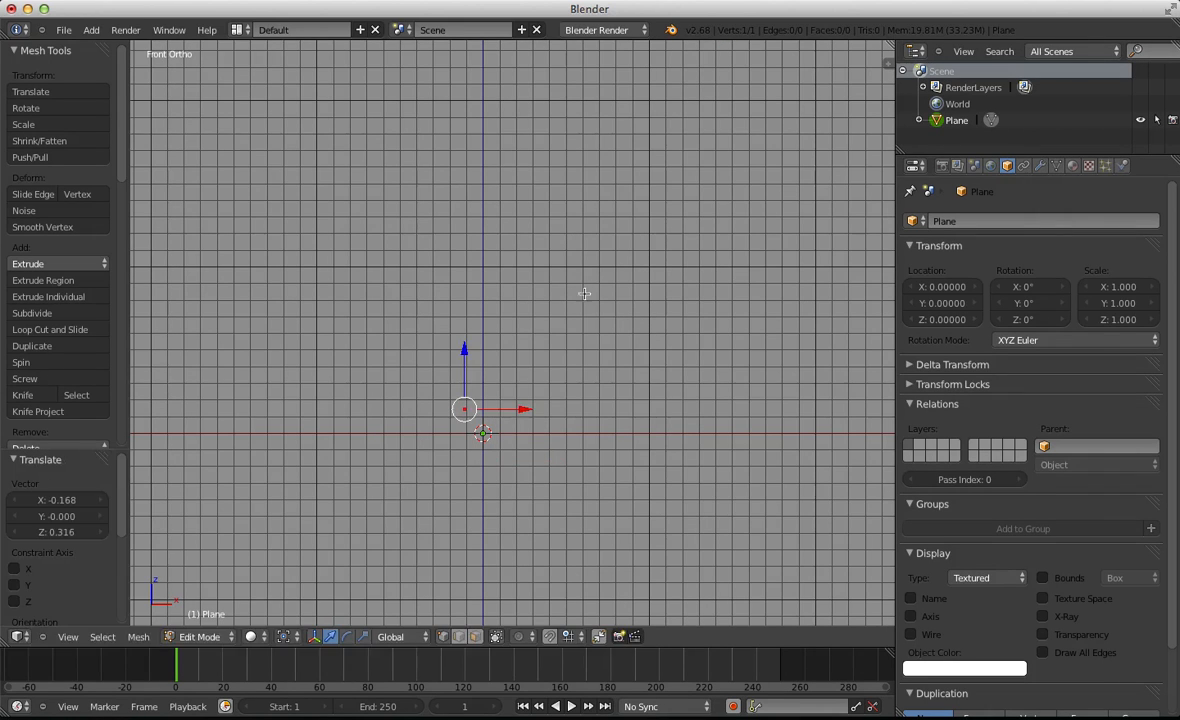
key("g")
left_click(436, 426)
Extrude two edges from the vertex, up and back down, to form an inverted V for the legs
key("e")
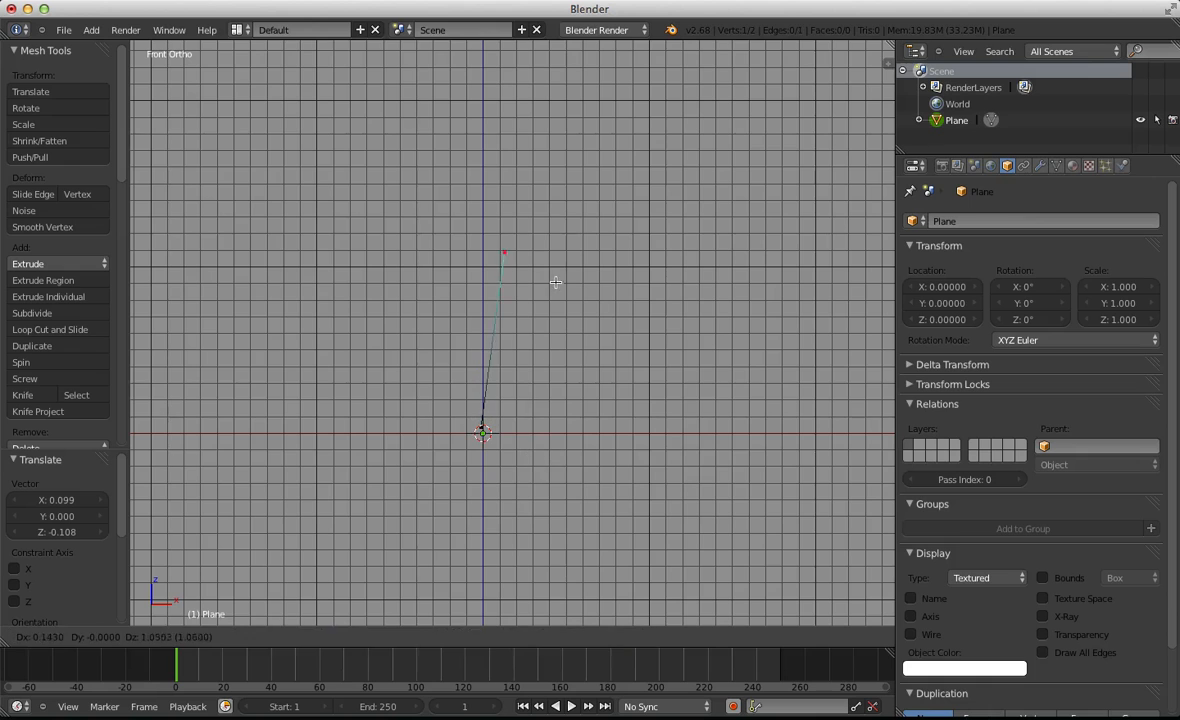
left_click(593, 237)
key("e")
left_click(620, 430)
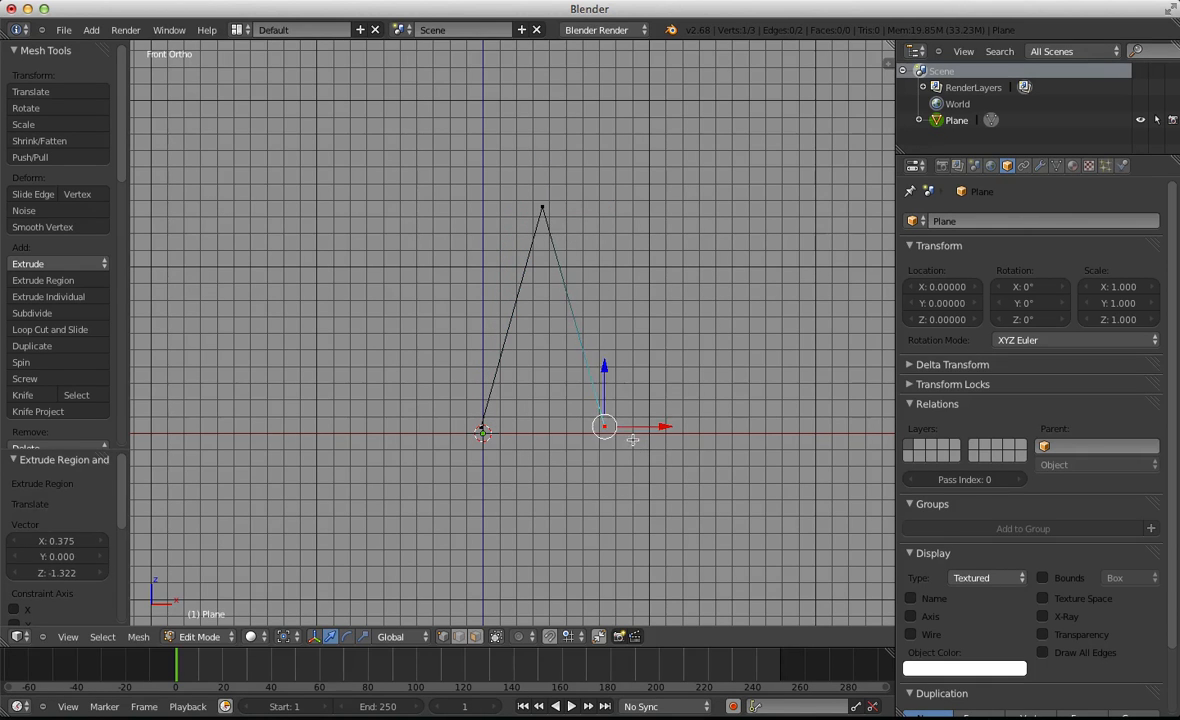
Extrude a torso edge up from the V's apex and an arm edge to each side of its upper end
key("a")
right_click(553, 220)
middle_click_drag(577, 217, 585, 487, "shift")
key("e")
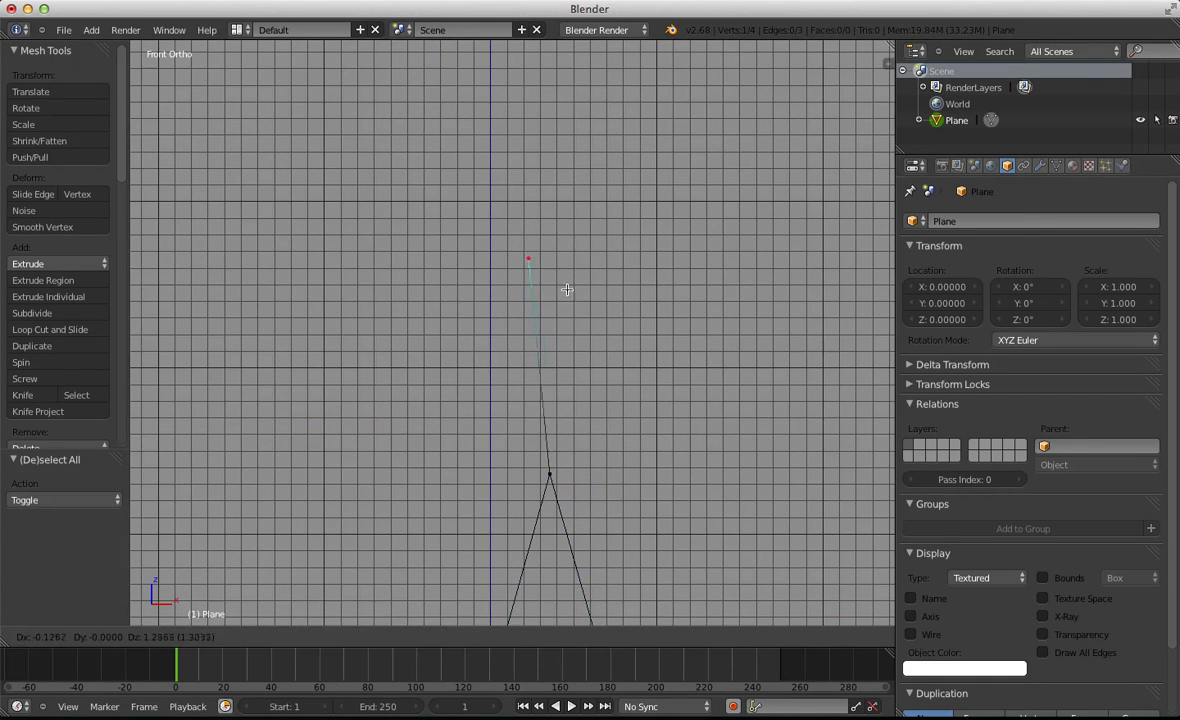
left_click(578, 313)
key("e")
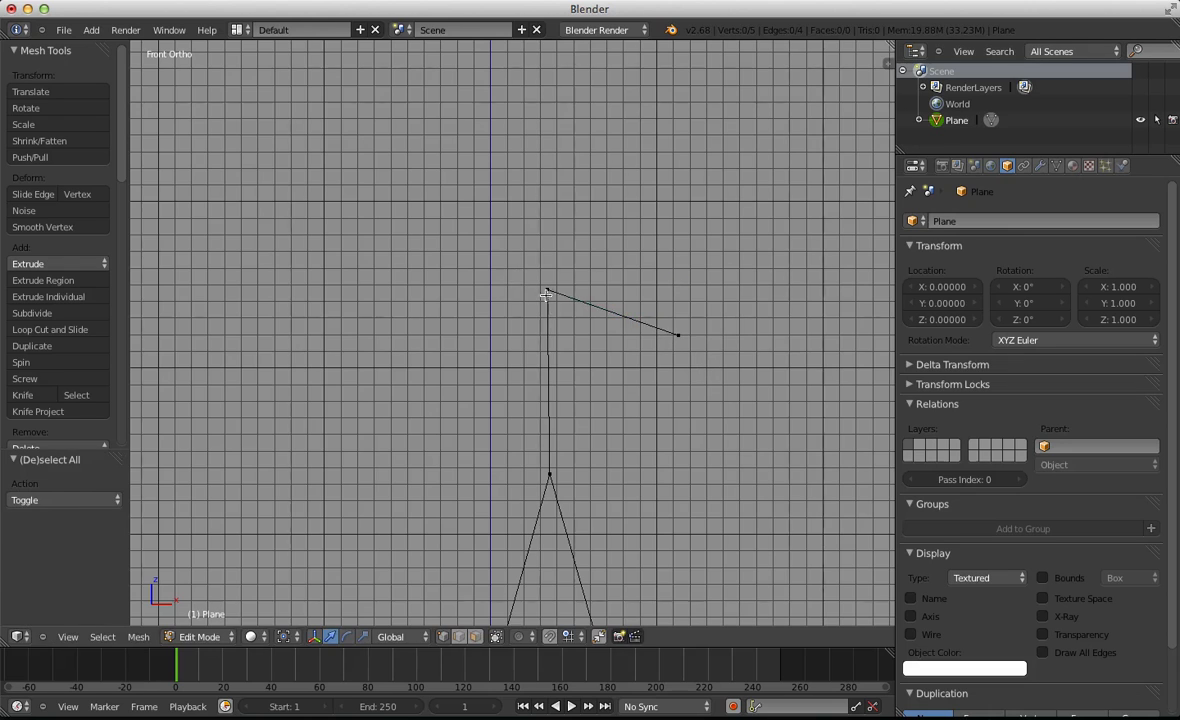
right_click(546, 292)
key("e")
left_click(428, 345)
key("a")
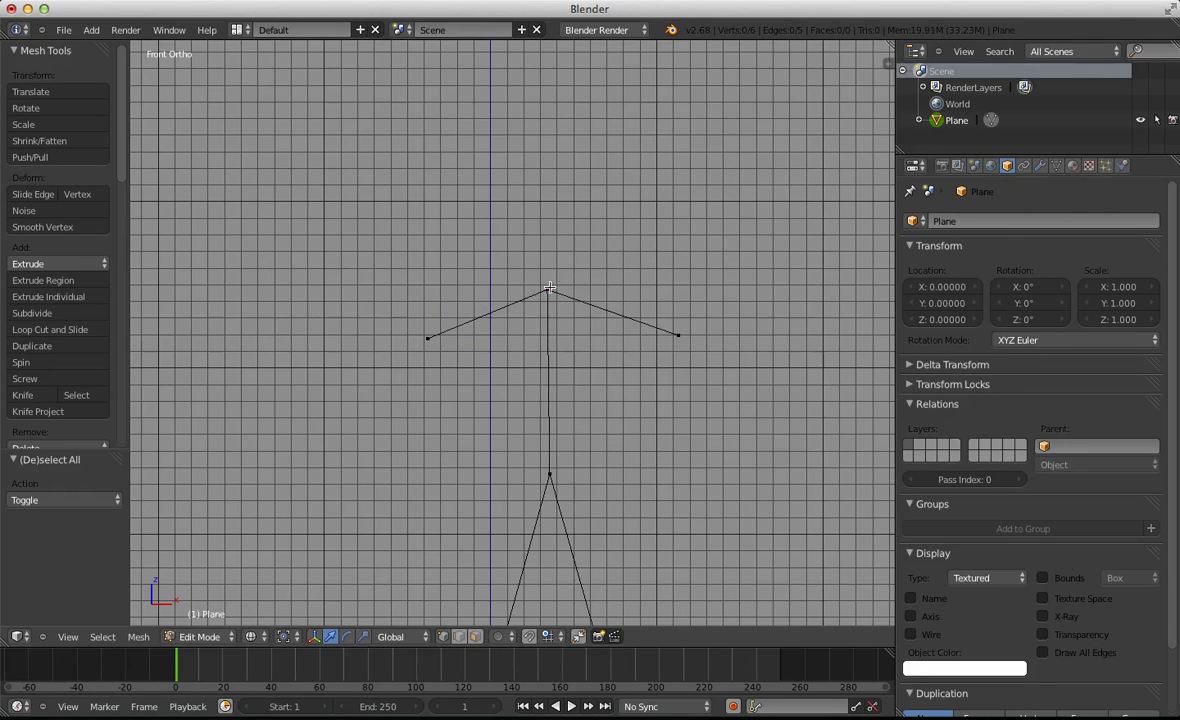
Extrude the neck and head edges upward from the shoulder junction
right_click(546, 292)
key("e")
left_click(573, 250)
key("a")
Raise the hip vertex to shorten the torso and align it under the shoulder junction
middle_click_drag(577, 391, 594, 216, "shift")
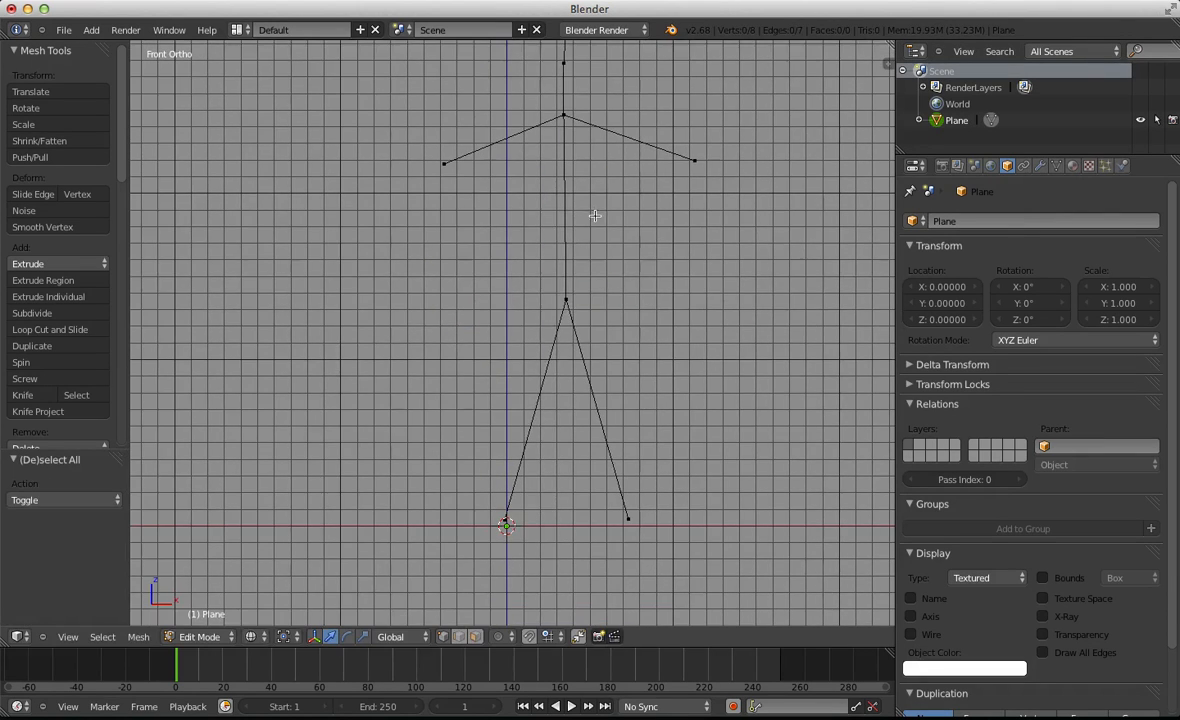
right_click(570, 303)
key("g")
left_click(628, 291)
key("a")
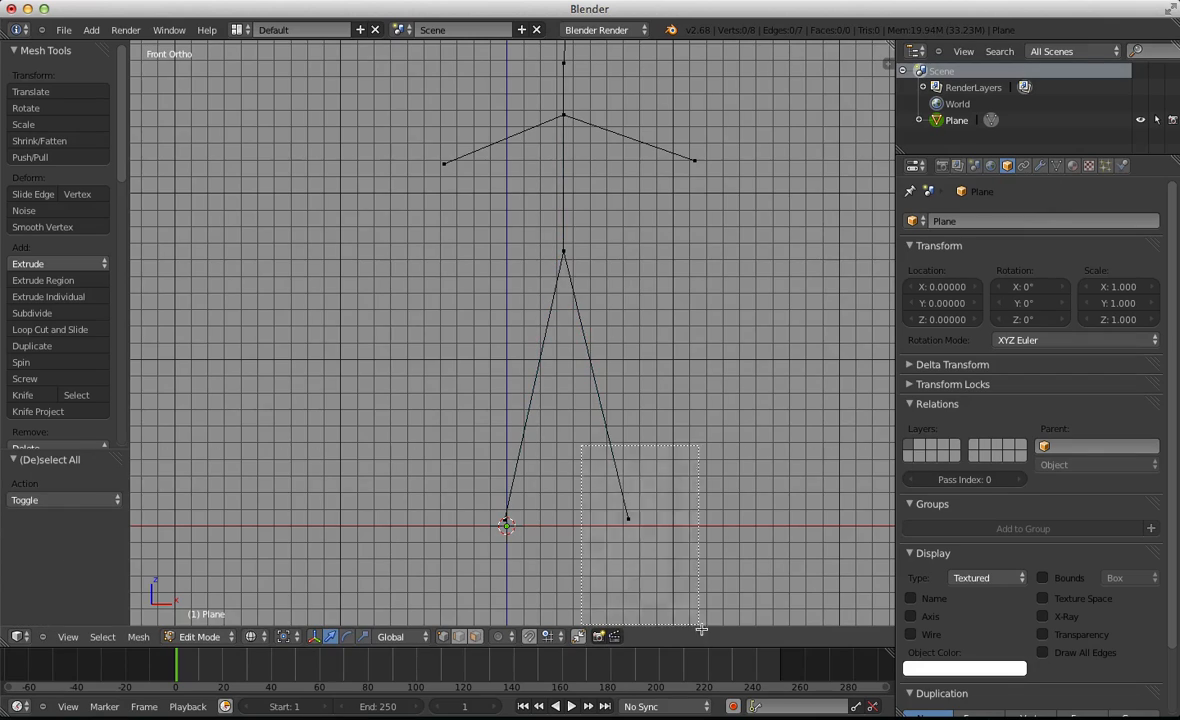
Extrude both leg ends downward about 1.3 units to form the lower legs
right_click(628, 522)
middle_click_drag(578, 542, 578, 326, "shift")
key("e")
left_click(690, 495)
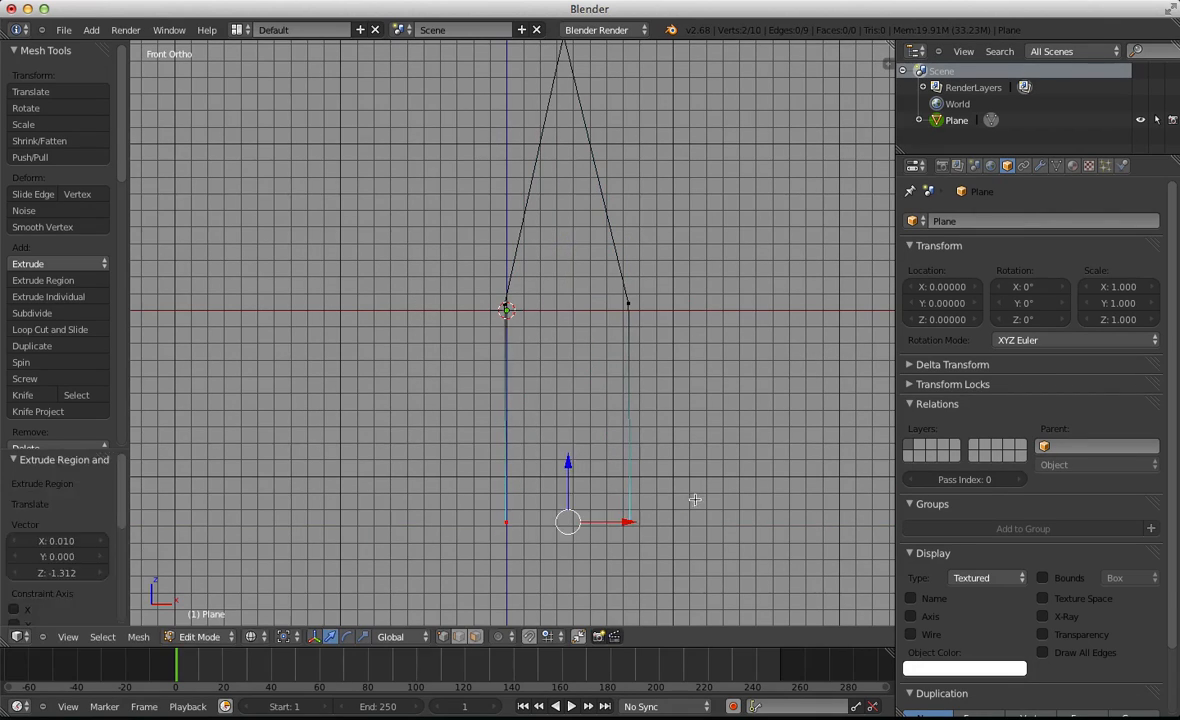
Delete the vertices of the figure's arm and leg on the negative X side
key("a")
scroll(556, 308, "down", 3)
left_click_drag(461, 294, 472, 225)
middle_click_drag(469, 205, 470, 335, "shift")
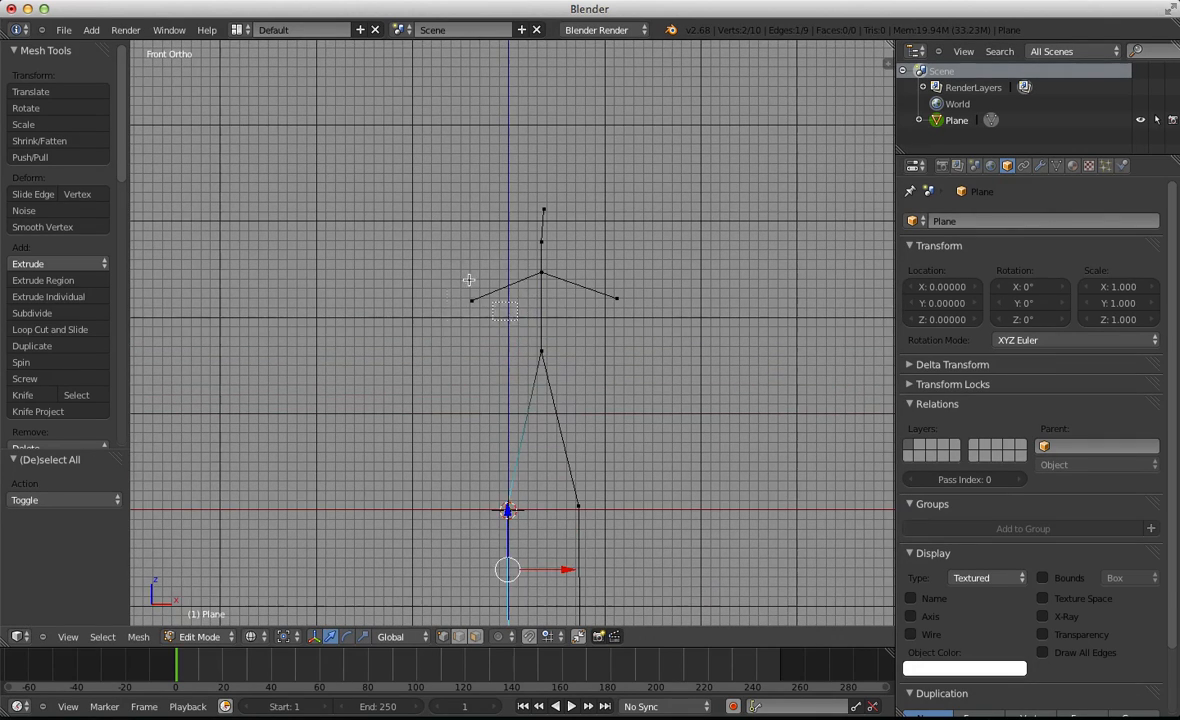
key("x")
left_click(560, 340)
Raise the remaining leg's knee and ankle vertices to shorten the thigh and the lower leg
scroll(540, 400, "up", 1)
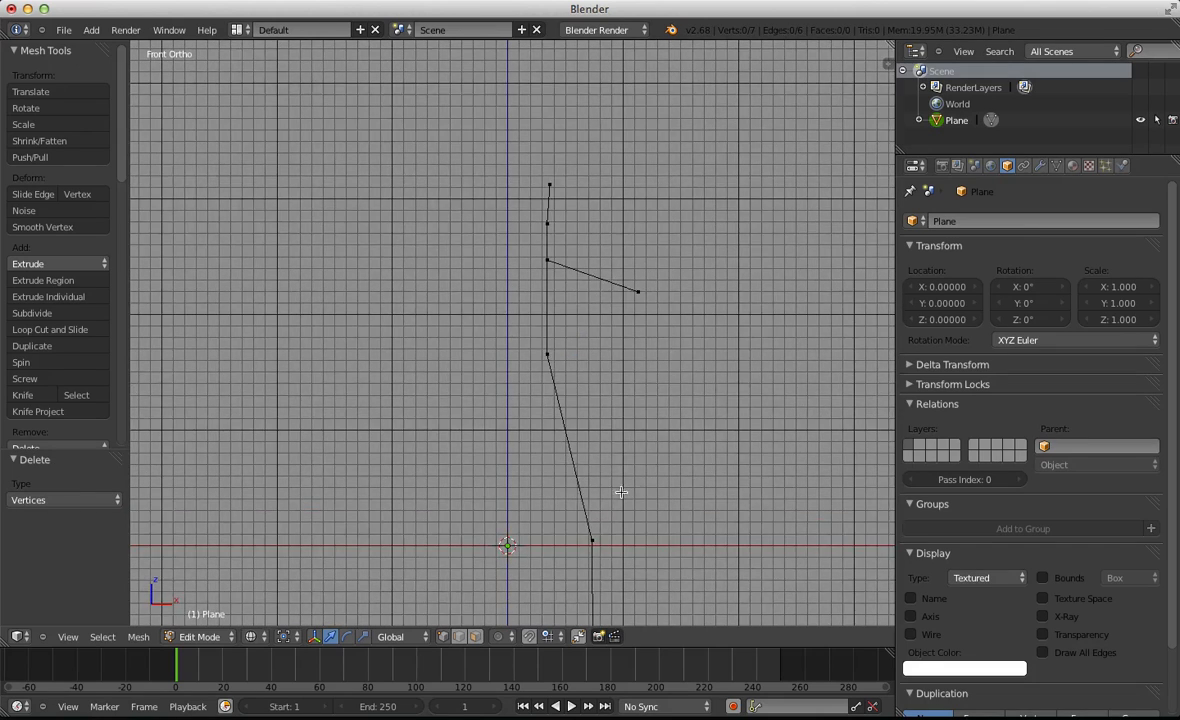
key("b")
left_click_drag(537, 408, 628, 558)
scroll(628, 558, "down", 1)
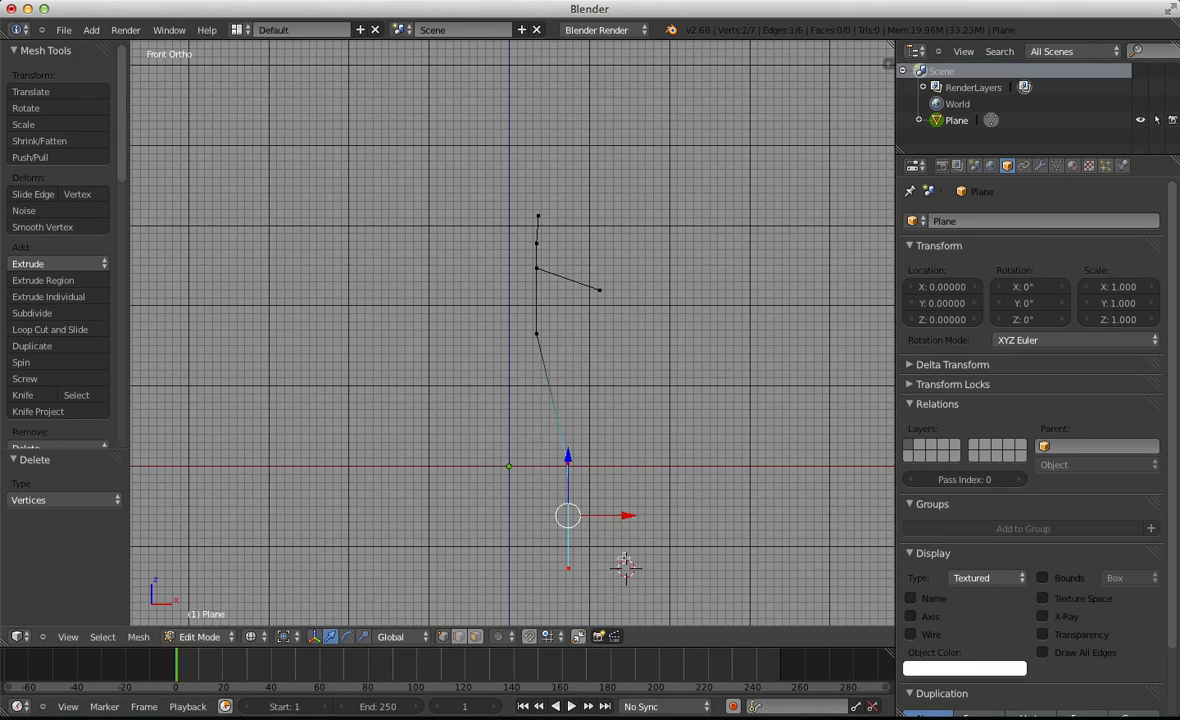
key("g")
left_click(621, 492)
key("a")
key("b")
left_click_drag(540, 465, 638, 558)
key("g")
left_click(654, 508)
key("a")
Select the whole half figure and add a Mirror modifier on the X axis with Clipping enabled
key("a")
scroll(704, 443, "up", 3)
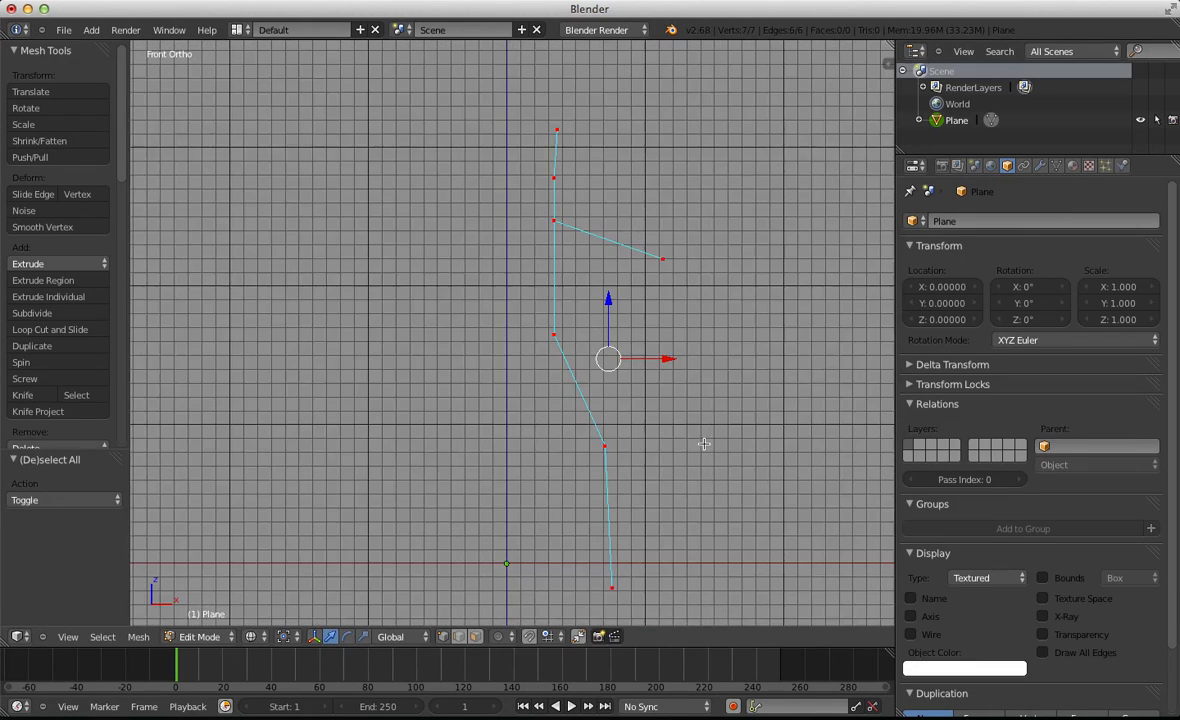
left_click(1040, 167)
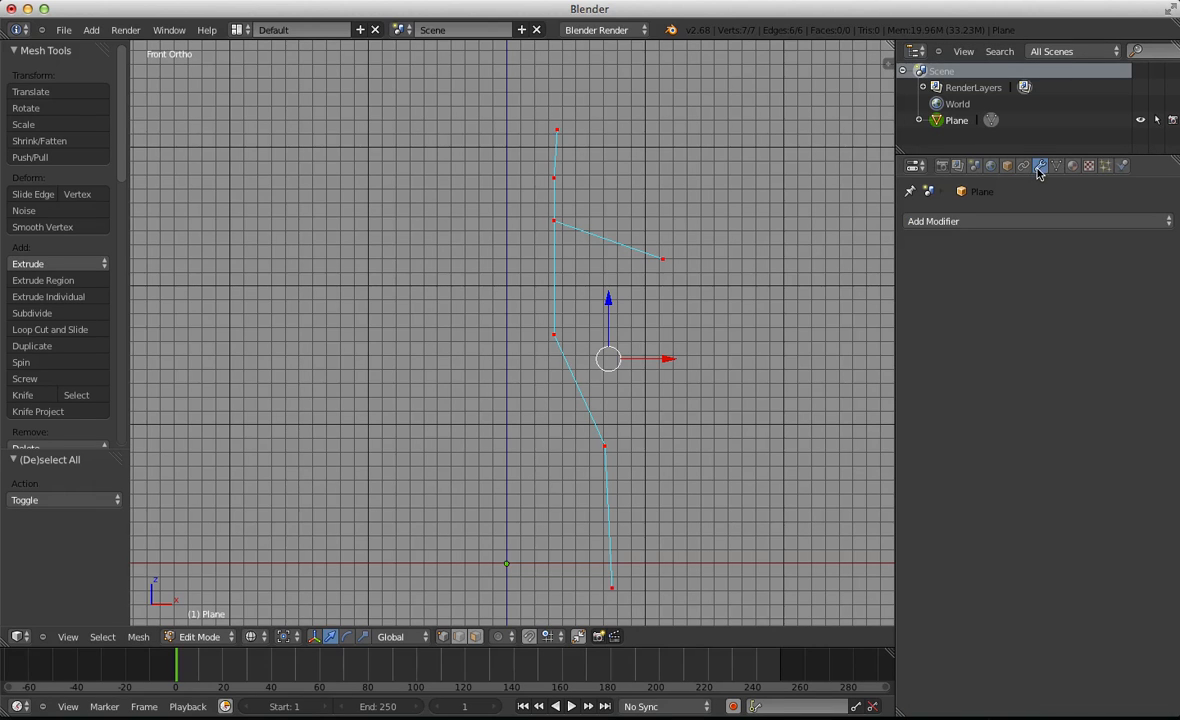
left_click(971, 221)
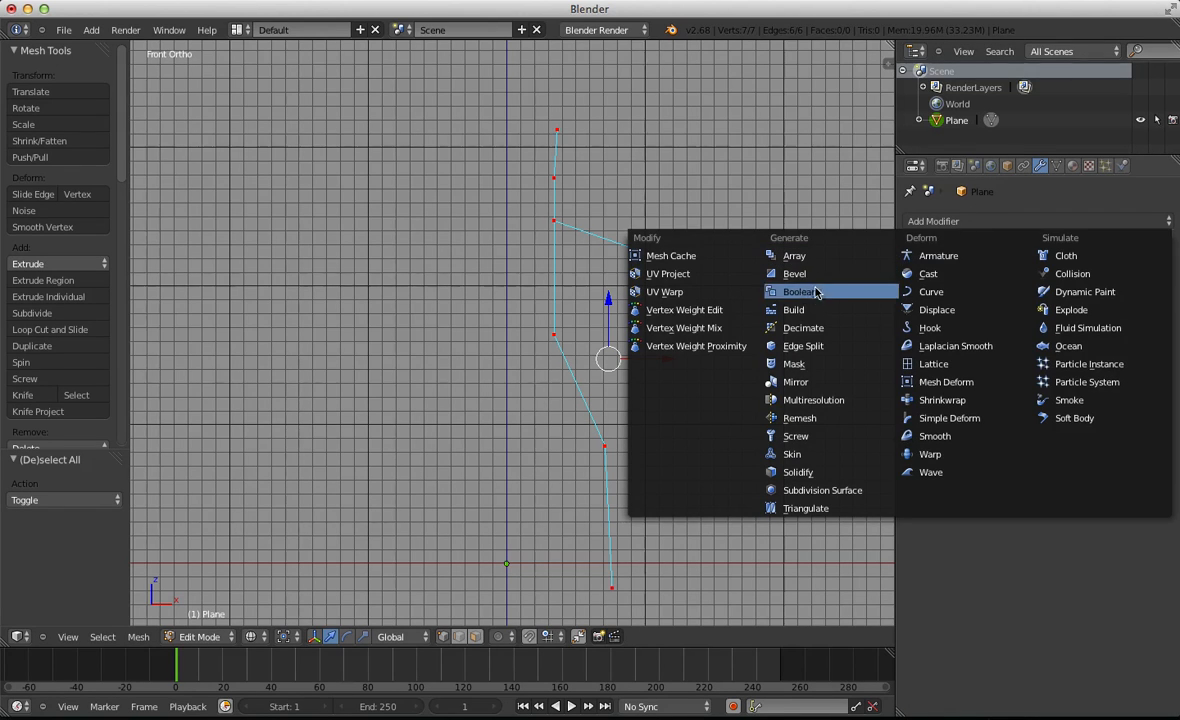
left_click(789, 386)
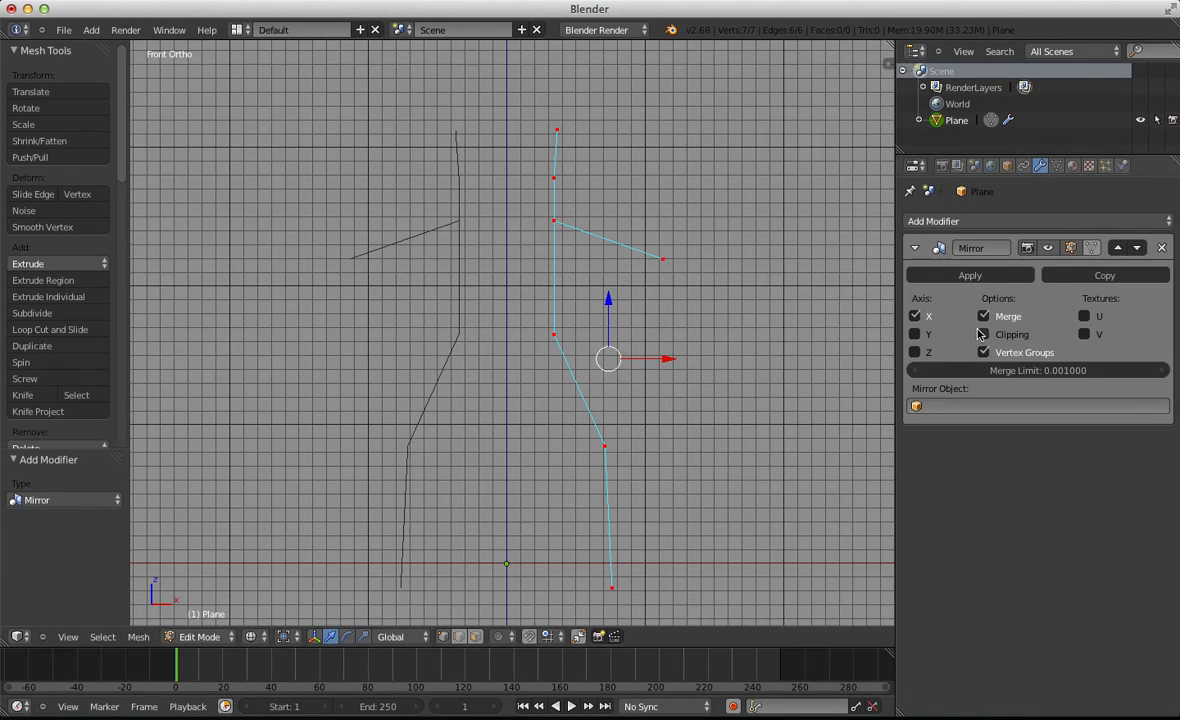
Move the half figure onto the mirror axis, then shift its arm and leg outward
key("g")
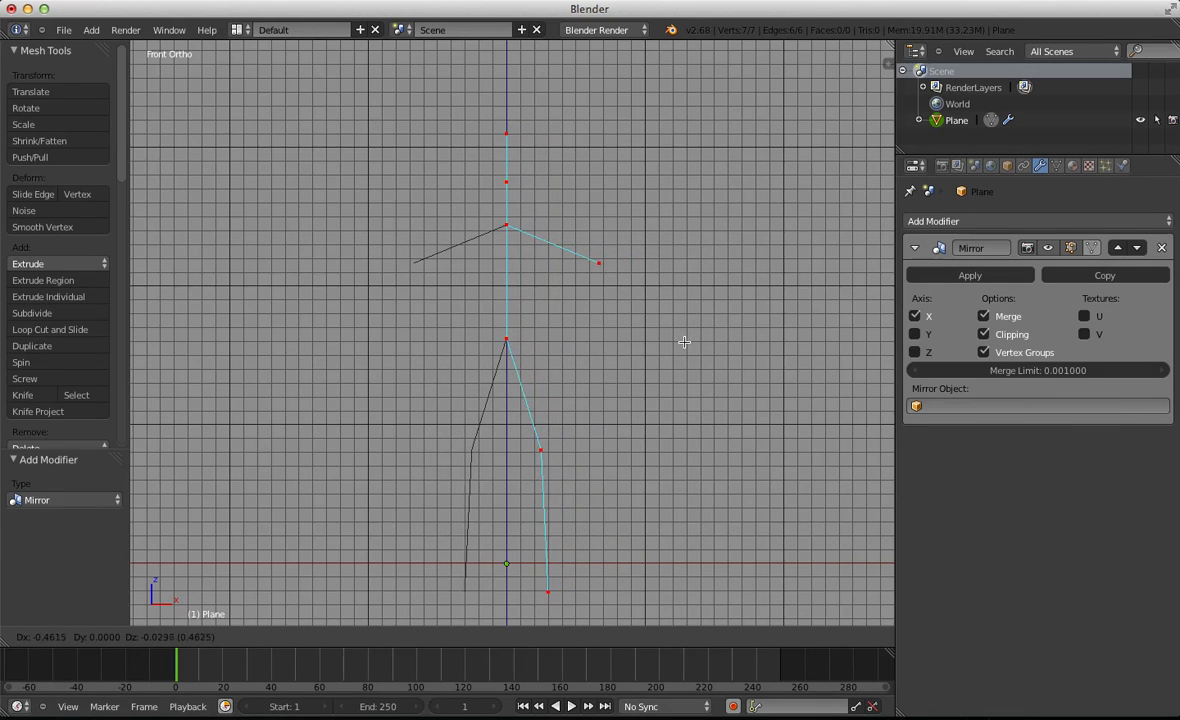
left_click(685, 340)
key("g")
left_click(651, 368)
key("a")
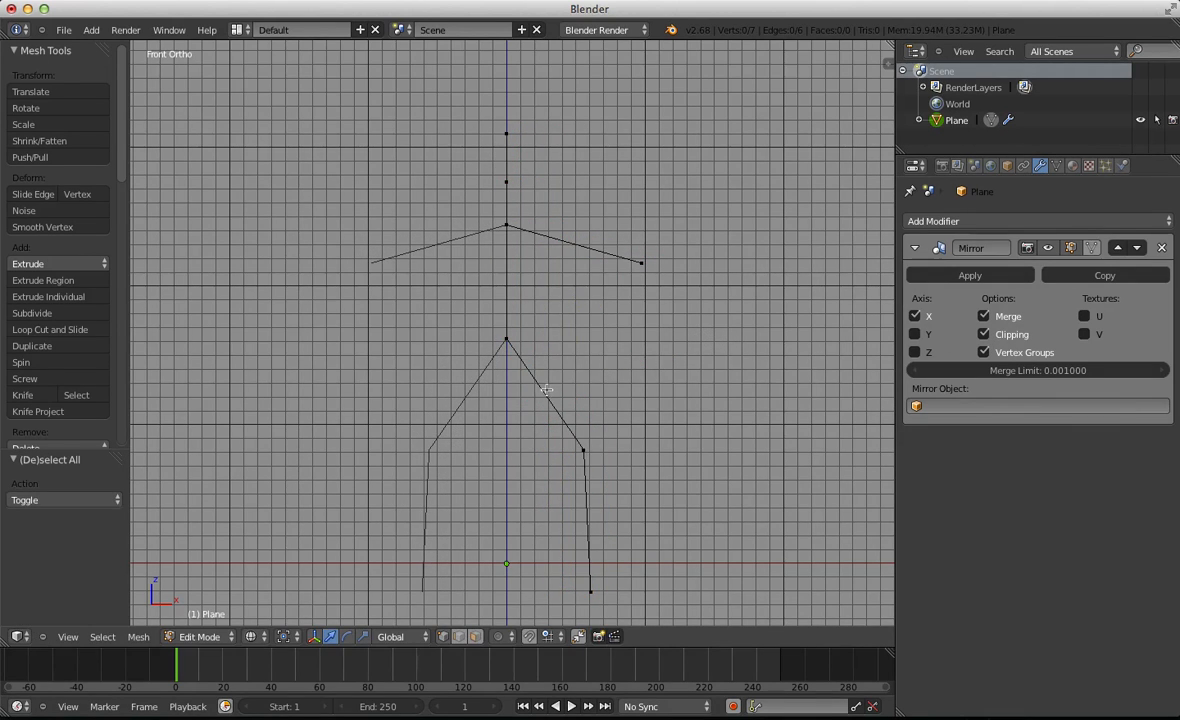
Bring the knee and ankle vertices inward and raise the ankle to about ground level
key("g")
left_click(614, 574)
key("a")
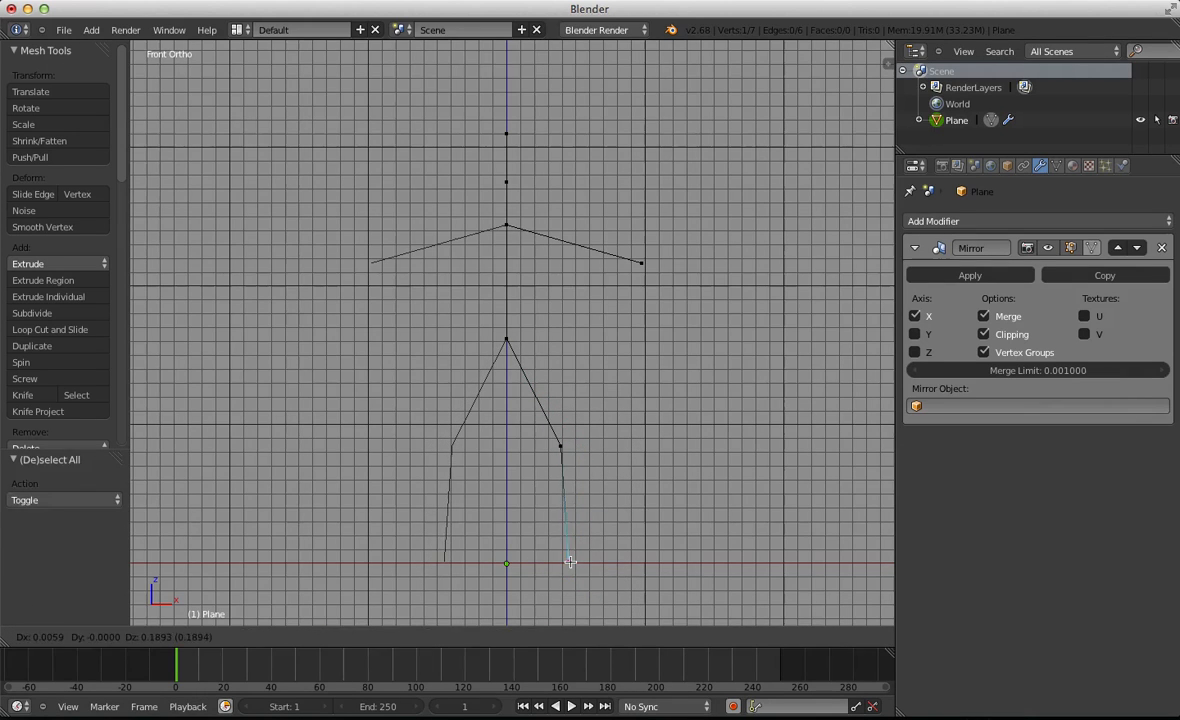
In right view, shift the ankle back about 0.1 units and extrude a foot edge forward
key("KP_3")
right_click(576, 562)
key("g")
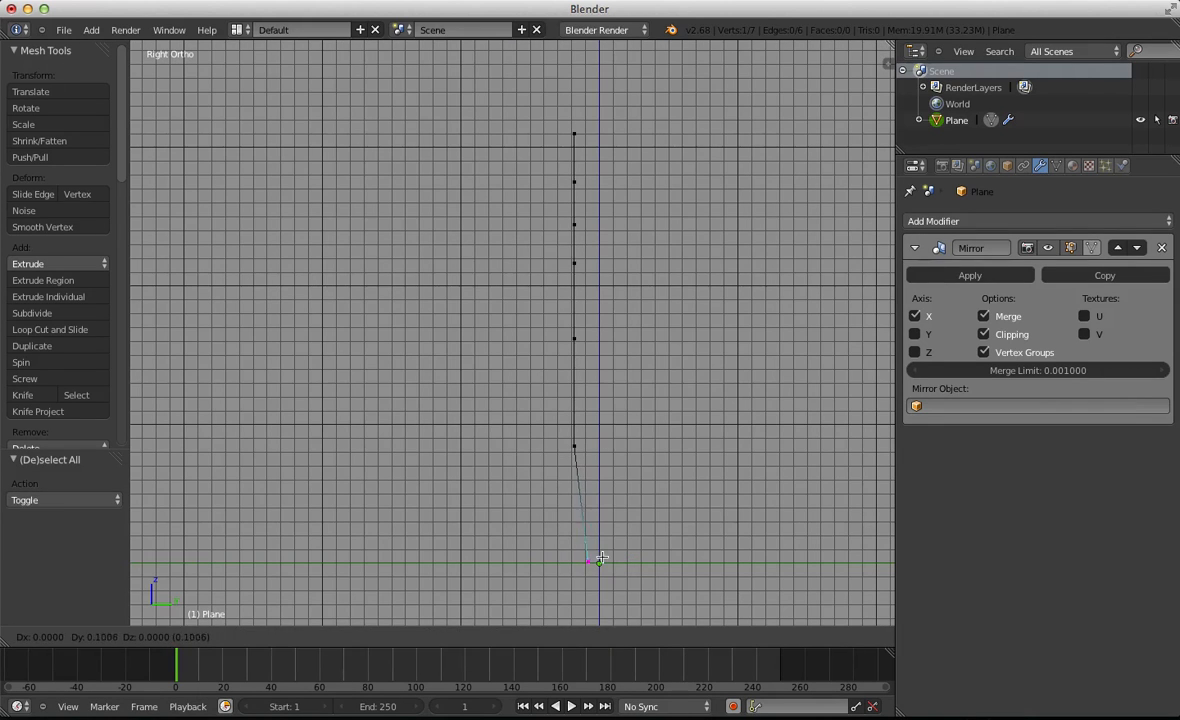
left_click(601, 557)
key("e")
left_click(561, 558)
Move the knee vertex slightly forward, about 0.04 units along negative Y
key("a")
key("b")
key("g")
left_click(613, 477)
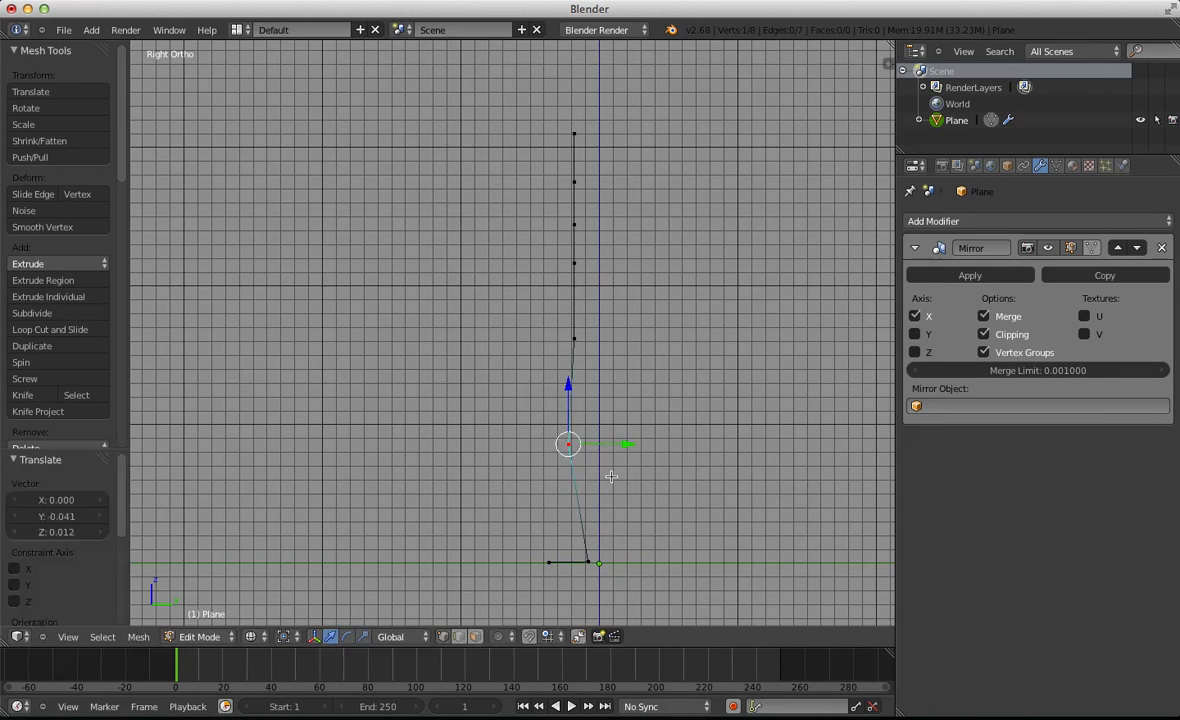
In front view, pull the arm's end vertex inward and up to form a short shoulder
key("a")
key("KP_1")
left_click_drag(619, 230, 702, 313)
middle_click_drag(673, 172, 682, 217, "shift")
key("g")
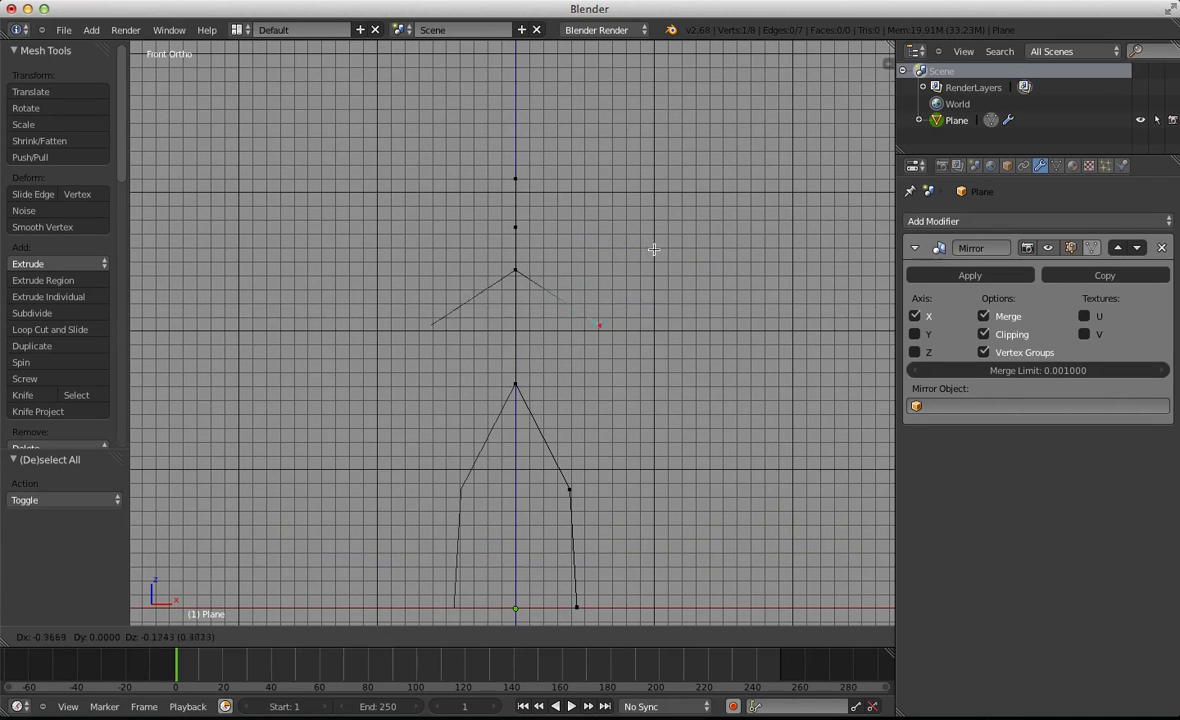
left_click(650, 234)
key("g")
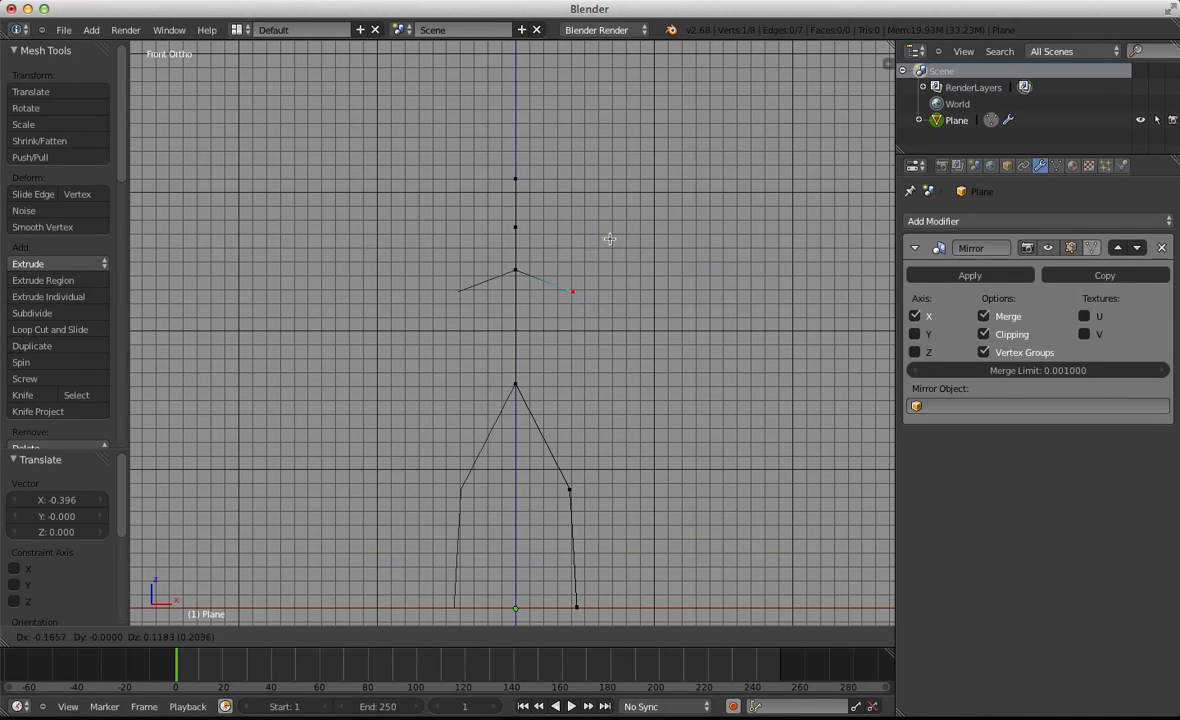
left_click(608, 241)
In right view, shift the shoulder vertex slightly back and extrude the upper arm and forearm downward
key("KP_3")
key("g")
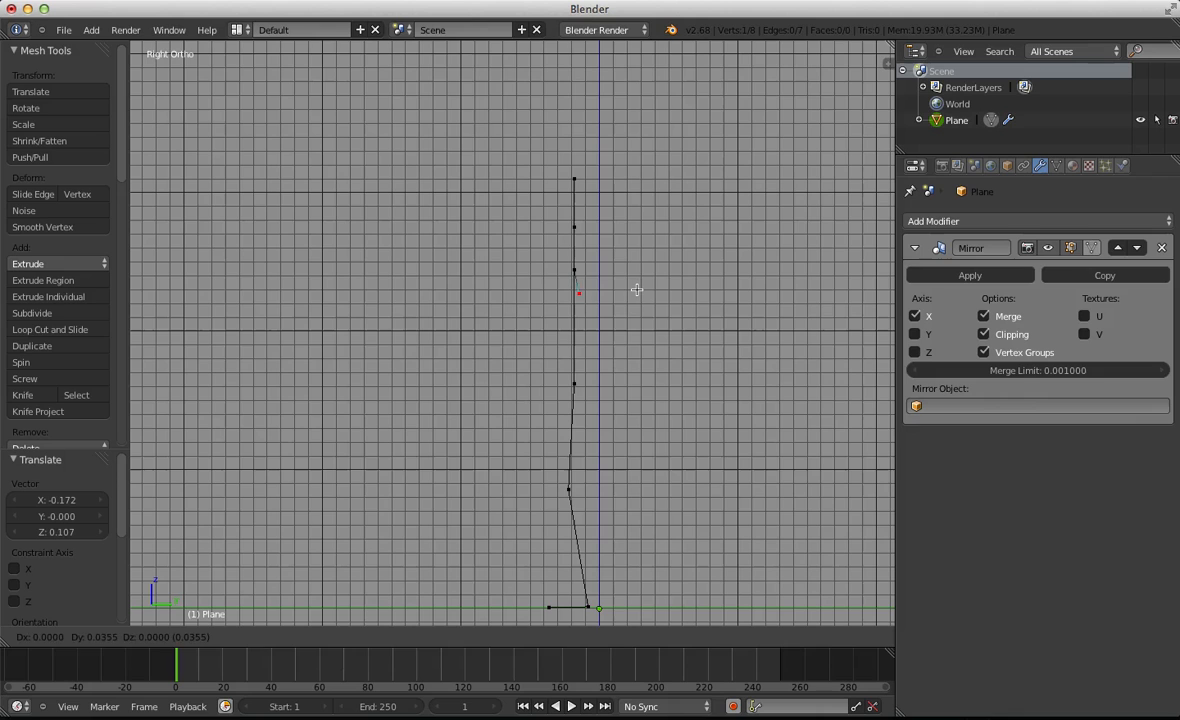
left_click(639, 289)
key("g")
left_click(653, 397)
key("e")
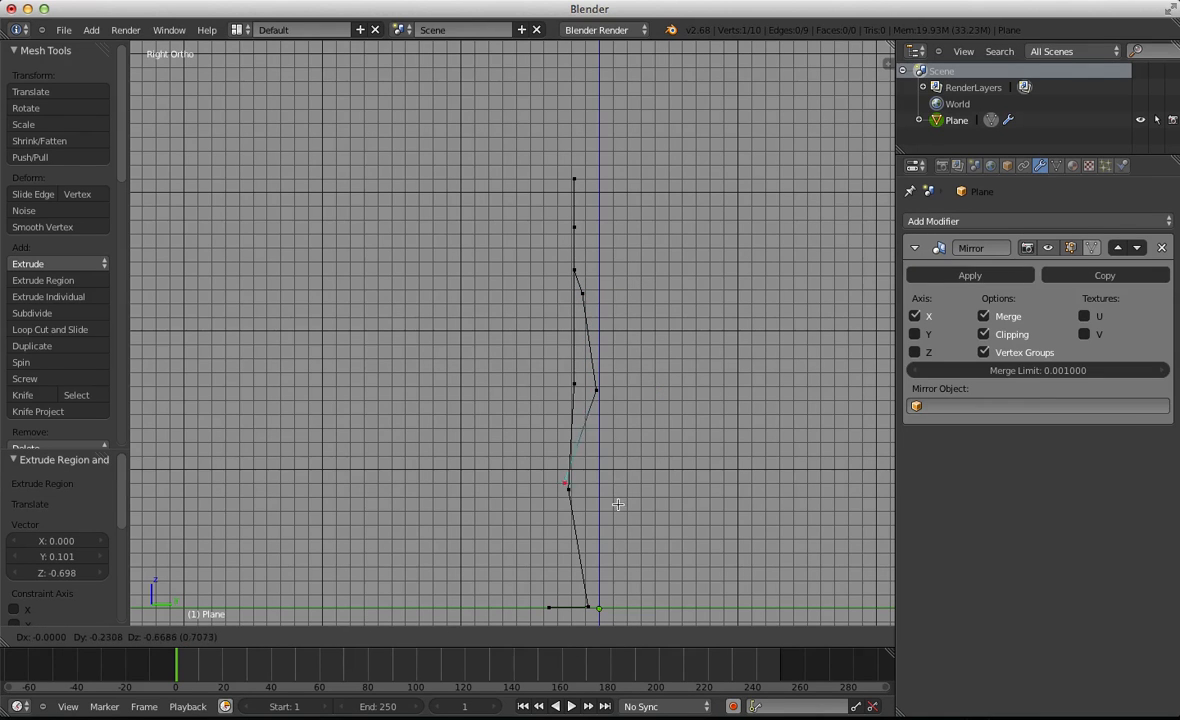
left_click(638, 453)
Raise the elbow vertex to shorten the upper arm
key("a")
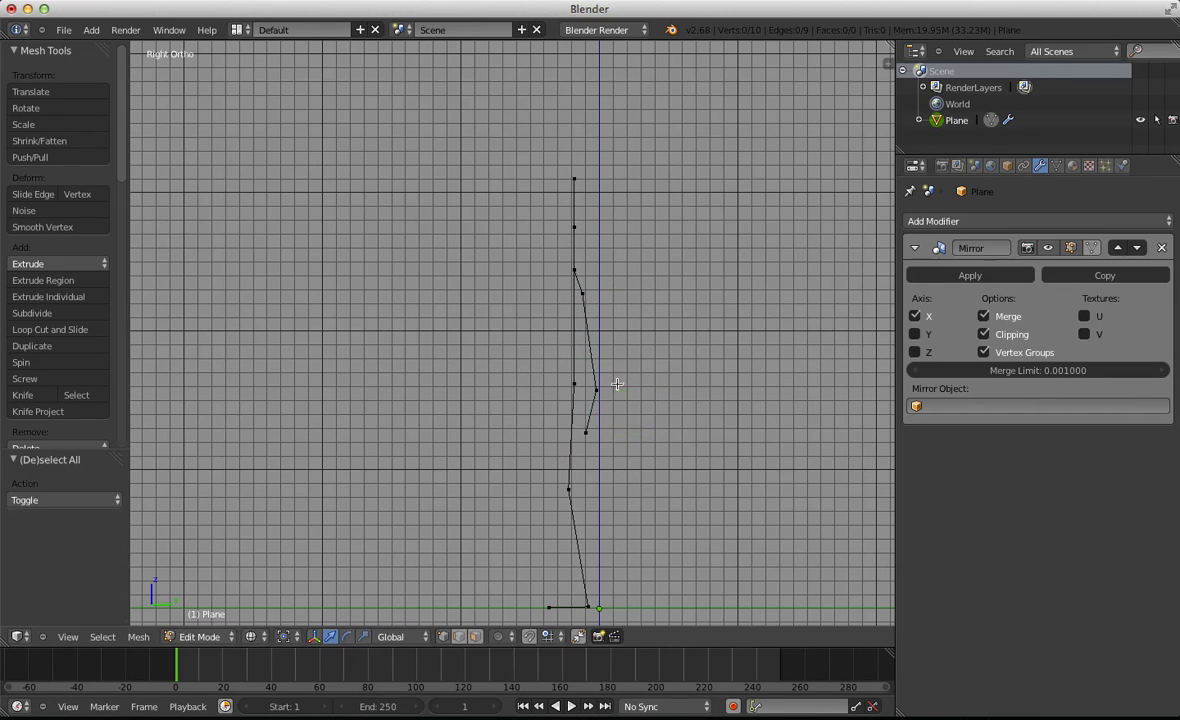
right_click(614, 390)
key("g")
left_click(615, 348)
key("a")
In front view, move the elbow and hand vertices outward and slightly up from the shoulder
key("KP_1")
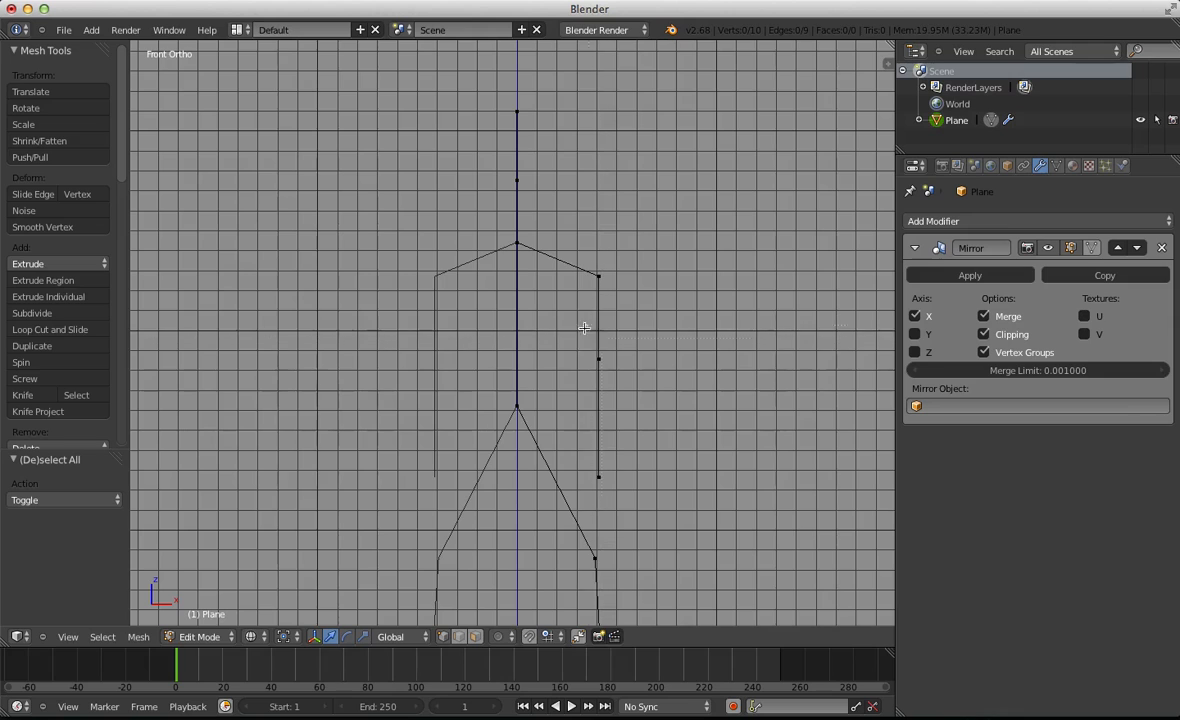
left_click_drag(612, 498, 612, 498)
key("g")
left_click(627, 478)
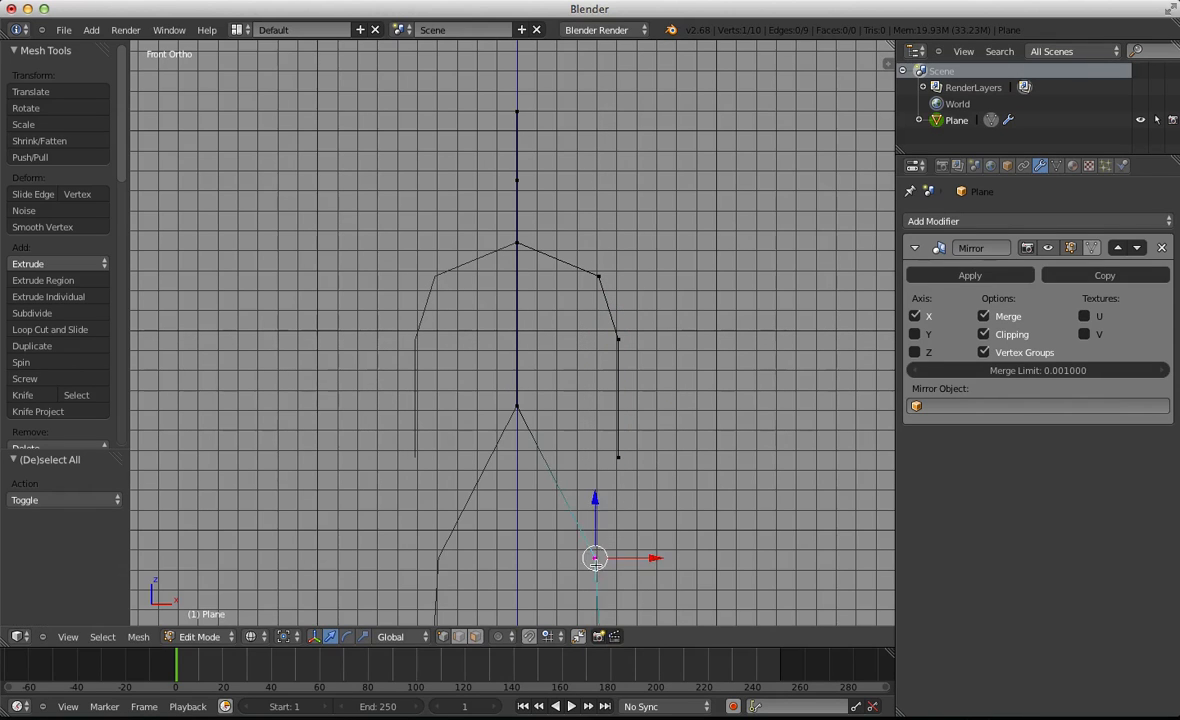
Nudge the knee vertex slightly and insert one loop cut in the thigh edge
key("g")
left_click(594, 563)
key("a")
key("ctrl+r")
left_click(548, 467)
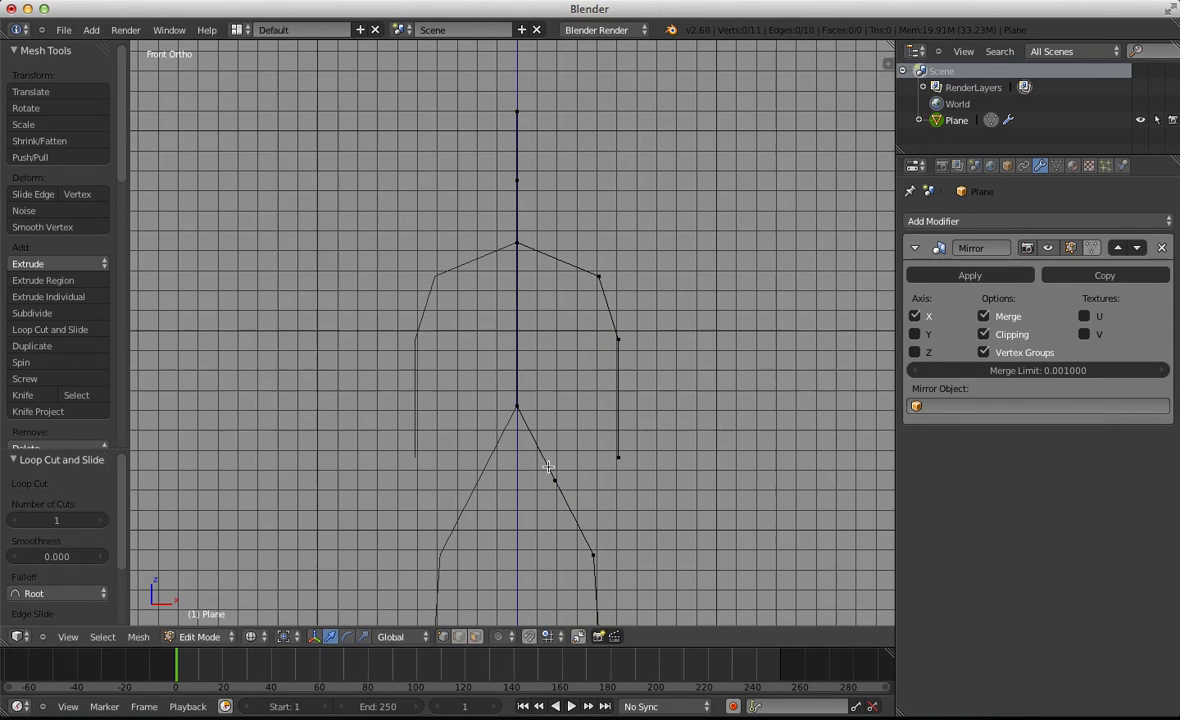
In front view, move the new vertex in the thigh edge outward and slightly up to form the hip
key("g")
left_click(593, 494)
key("a")
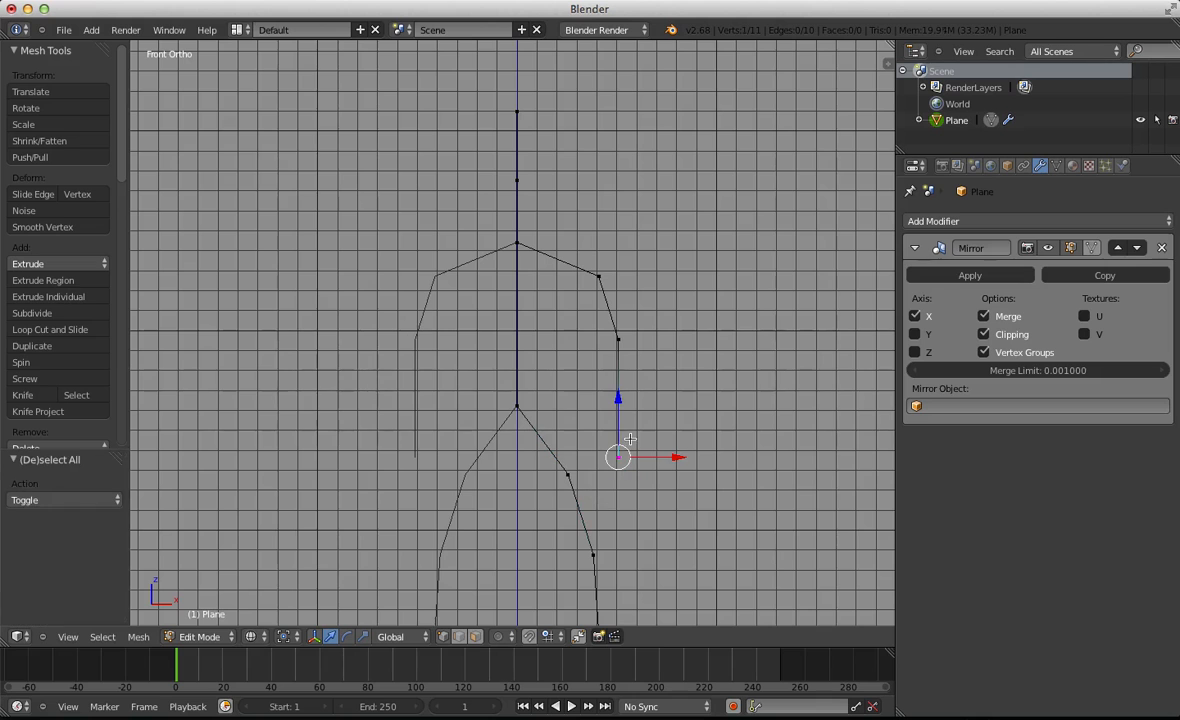
Move the shoulder vertex and the elbow vertex inward so the arm hangs closer to the torso
key("g")
left_click(570, 275)
key("a")
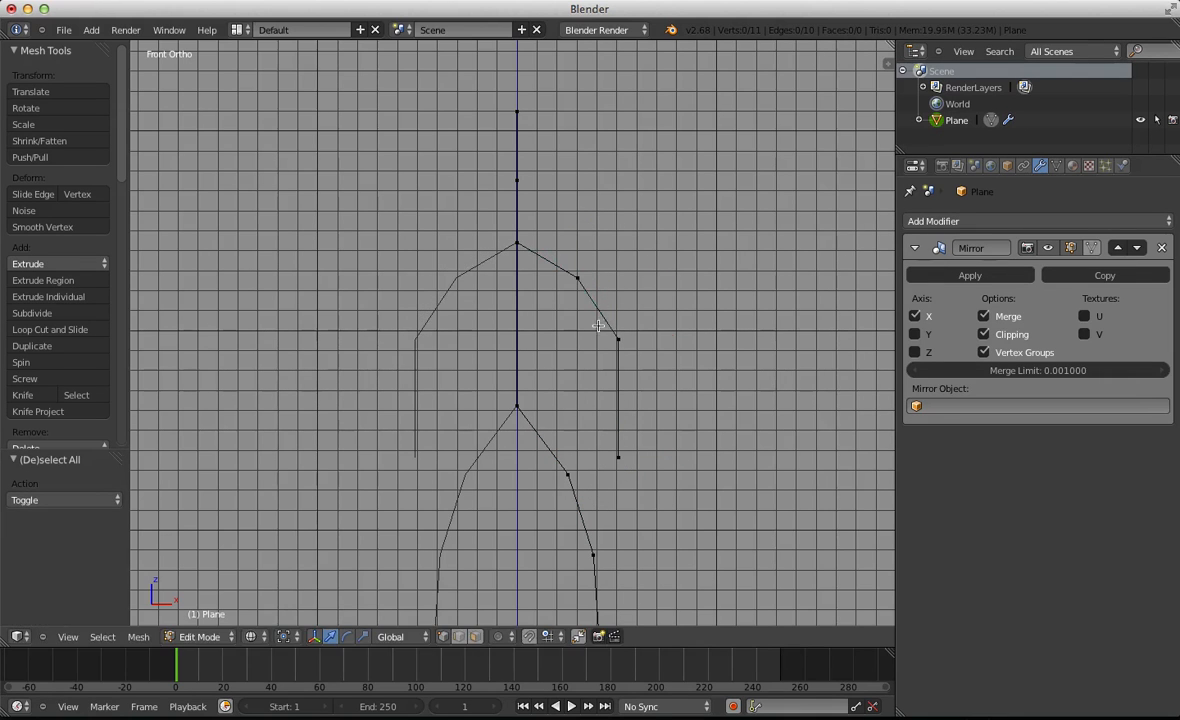
right_click(608, 335)
key("g")
left_click(598, 350)
key("a")
right_click(619, 459)
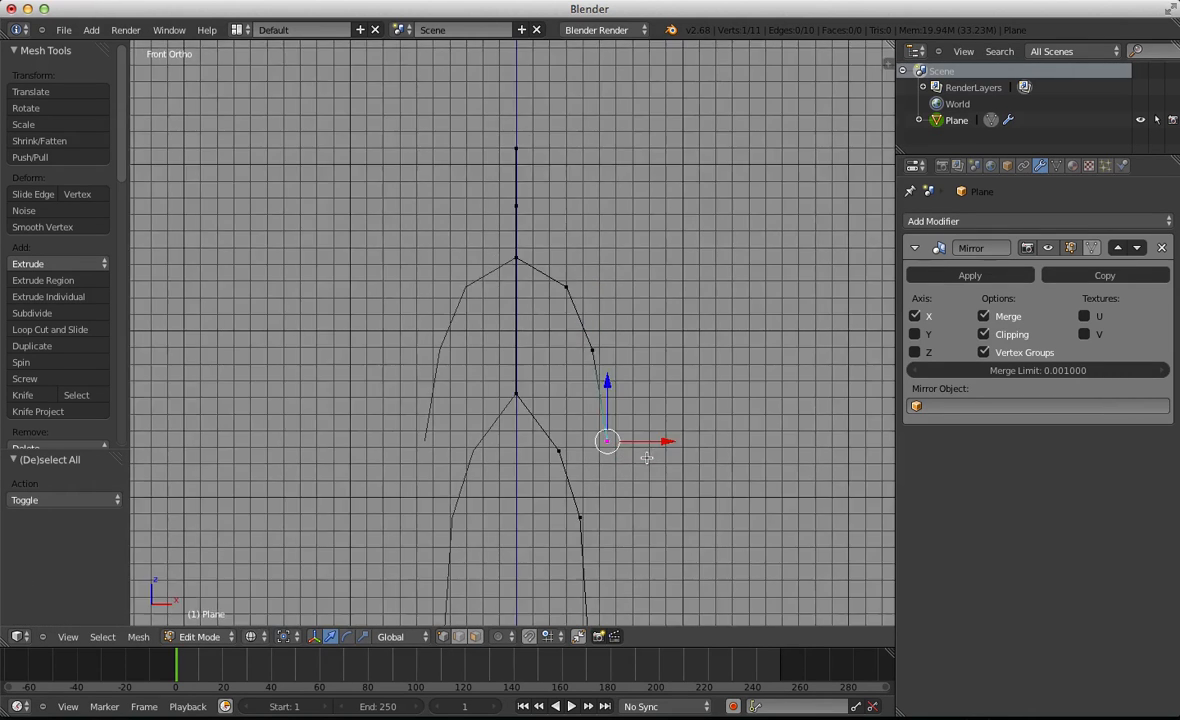
Lower the knee vertex and raise the hip vertex to lengthen the thigh
middle_click_drag(645, 458, 640, 278, "shift")
scroll(638, 243, "up", 4)
right_click(580, 355)
key("g")
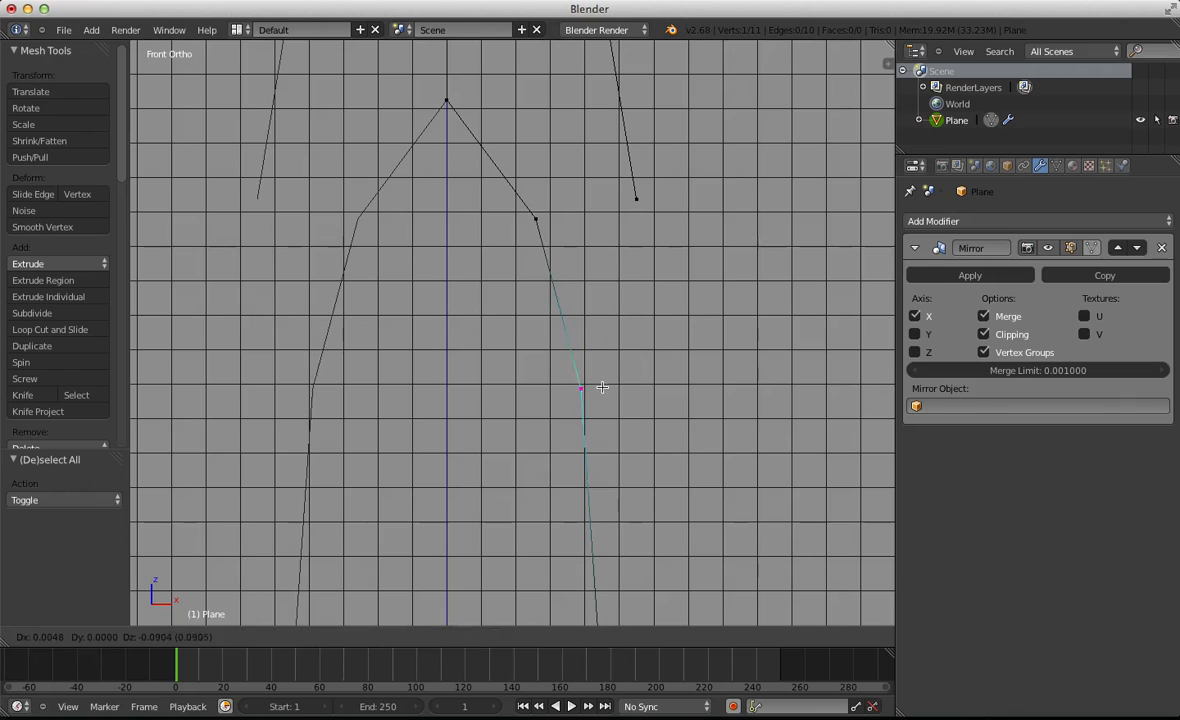
left_click(590, 395)
key("a")
right_click(535, 210)
key("g")
left_click(538, 174)
Extrude a short hand segment from the forearm's end, about 0.055 outward and 0.2 down
right_click(636, 199)
key("e")
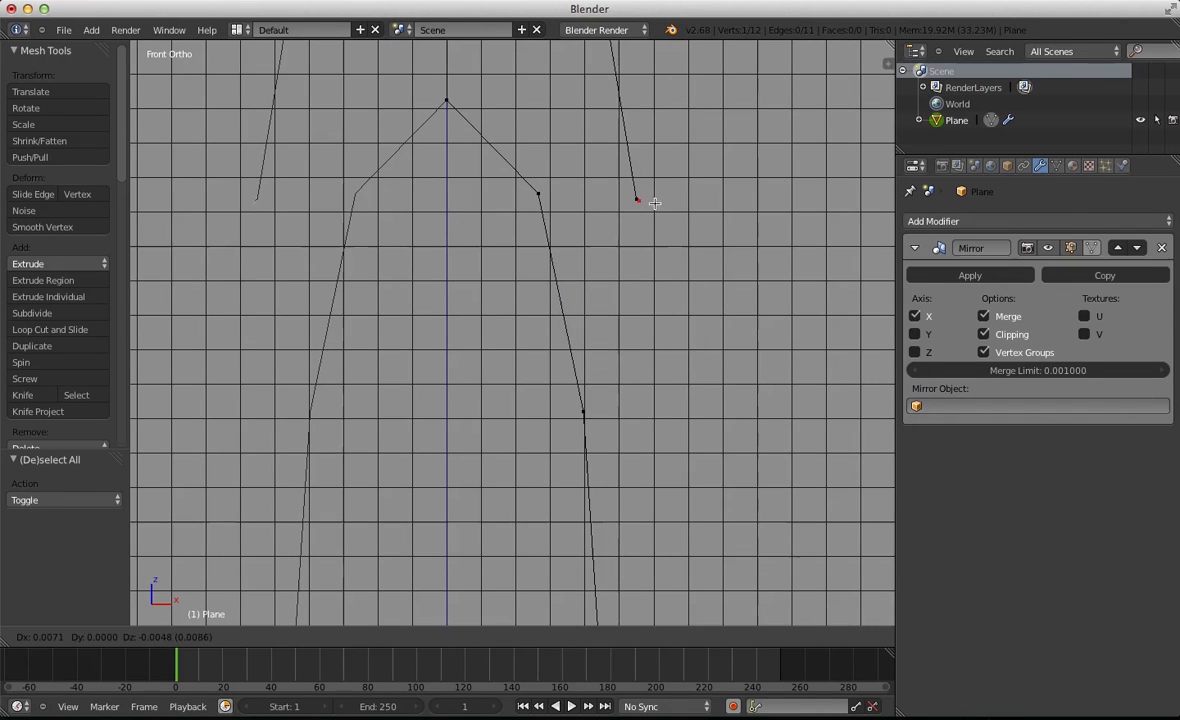
left_click(673, 268)
In right view, lower the knee vertex further
key("KP_3")
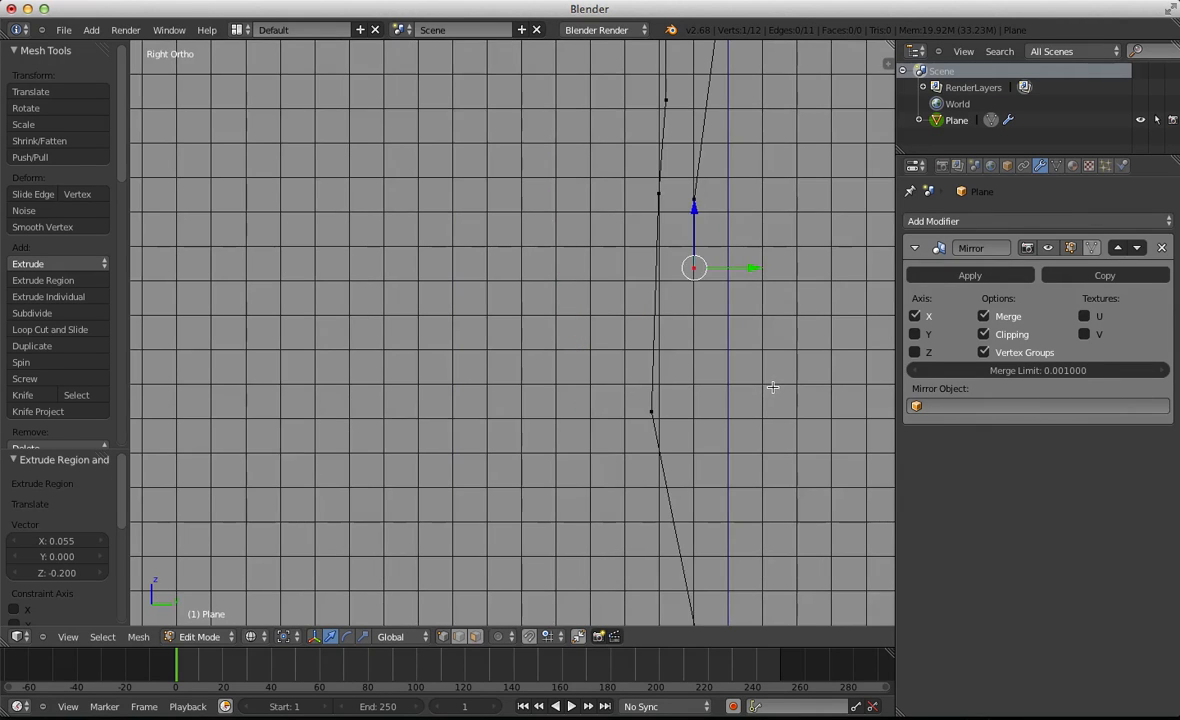
key("a")
key("g")
left_click(645, 453)
key("a")
Extrude two thumb segments from the arm's end vertex, the first about 0.045 forward and 0.017 down, the second steeper
right_click(695, 269)
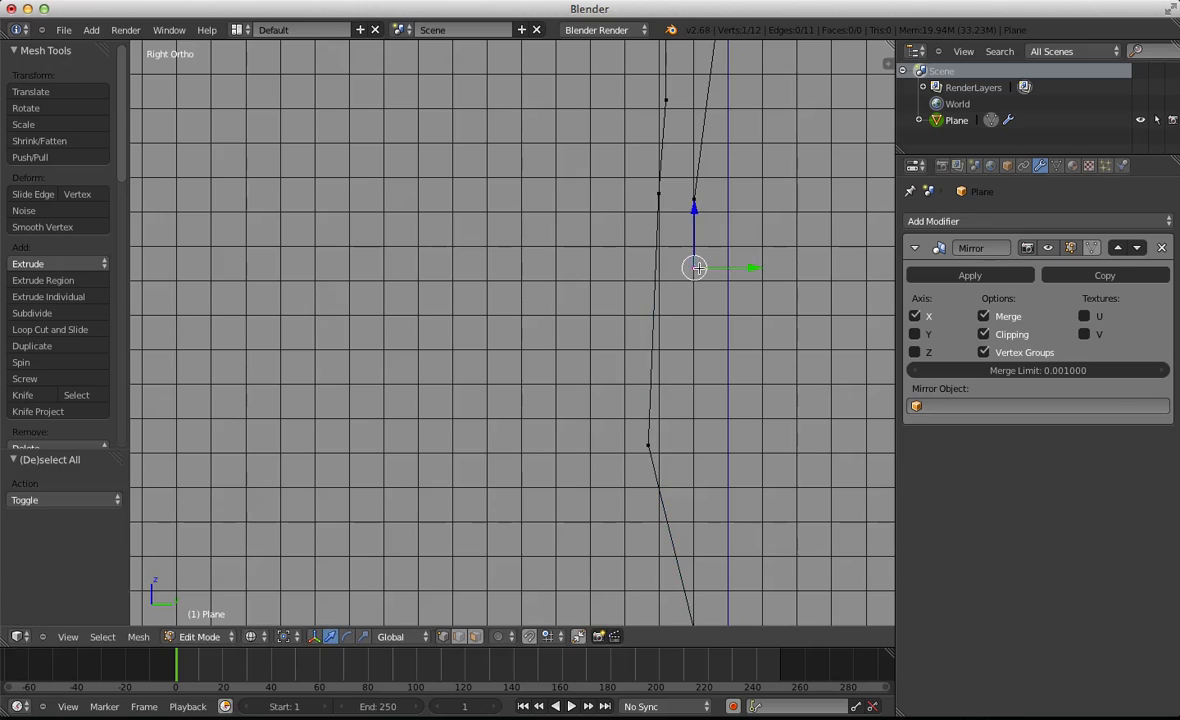
middle_click_drag(721, 203, 668, 259, "shift")
scroll(667, 375, "up", 3)
scroll(667, 375, "up", 1)
middle_click_drag(804, 329, 607, 289, "shift")
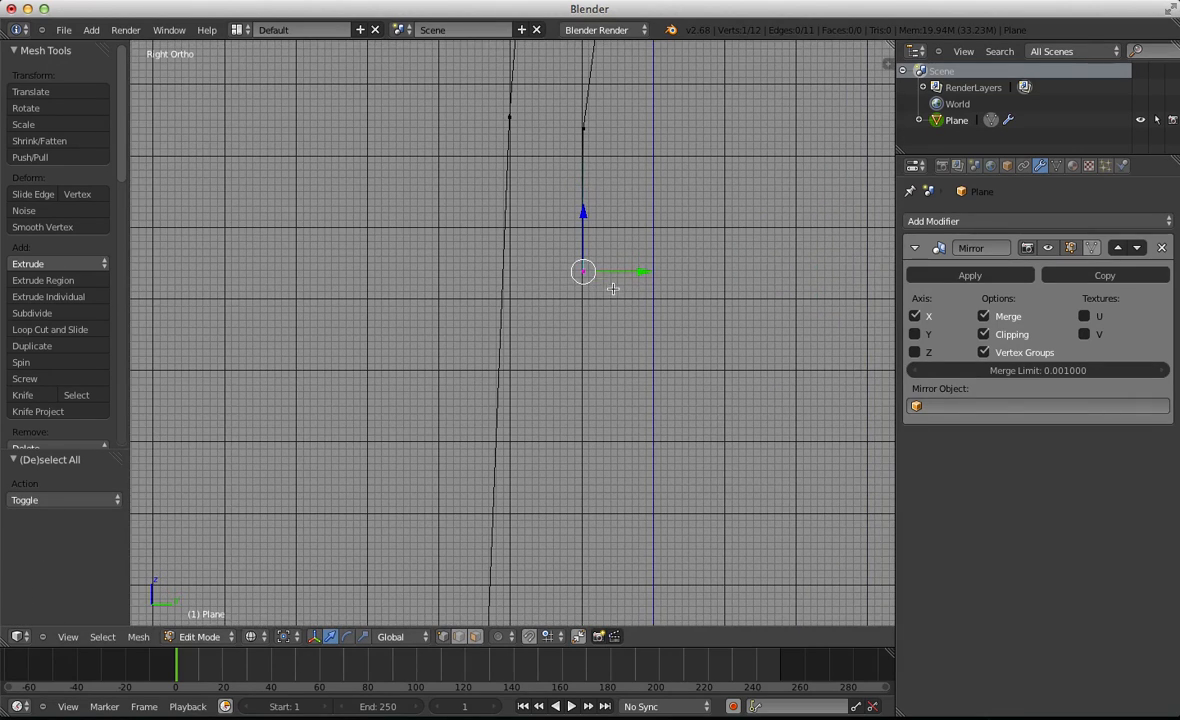
key("e")
left_click(577, 302)
key("e")
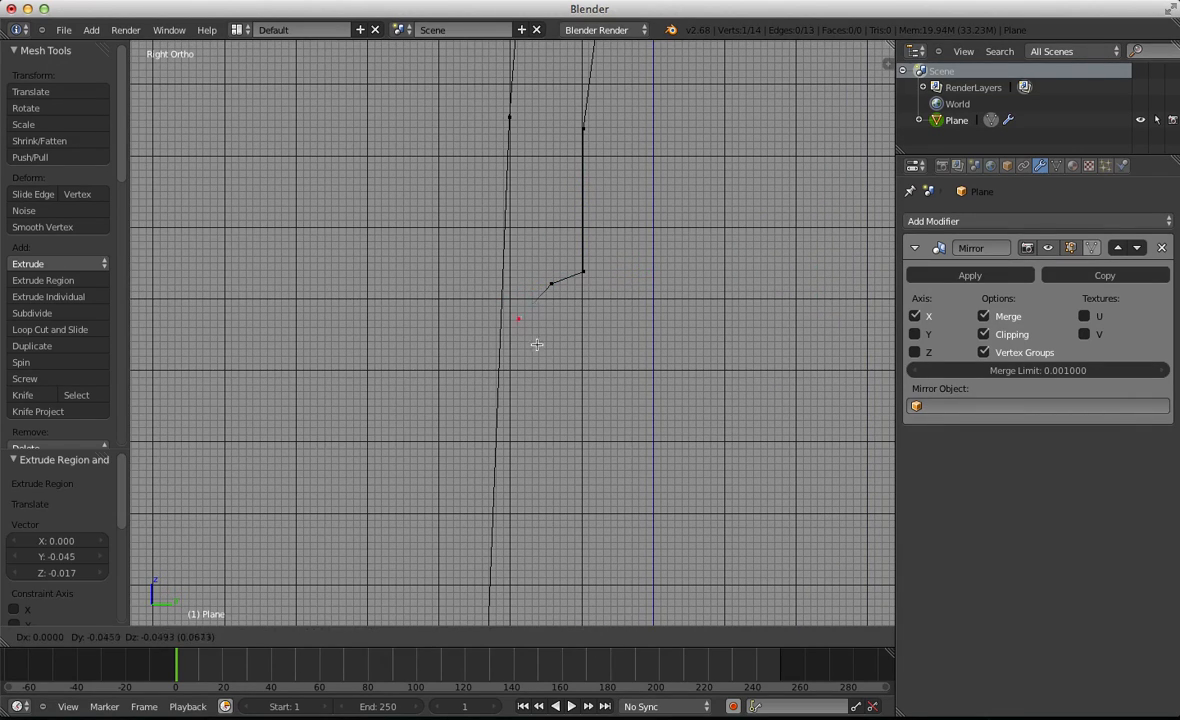
left_click(540, 356)
key("a")
Extrude the index finger from the hand's base vertex as one long edge pointing down and slightly forward
right_click(585, 269)
key("e")
left_click(571, 302)
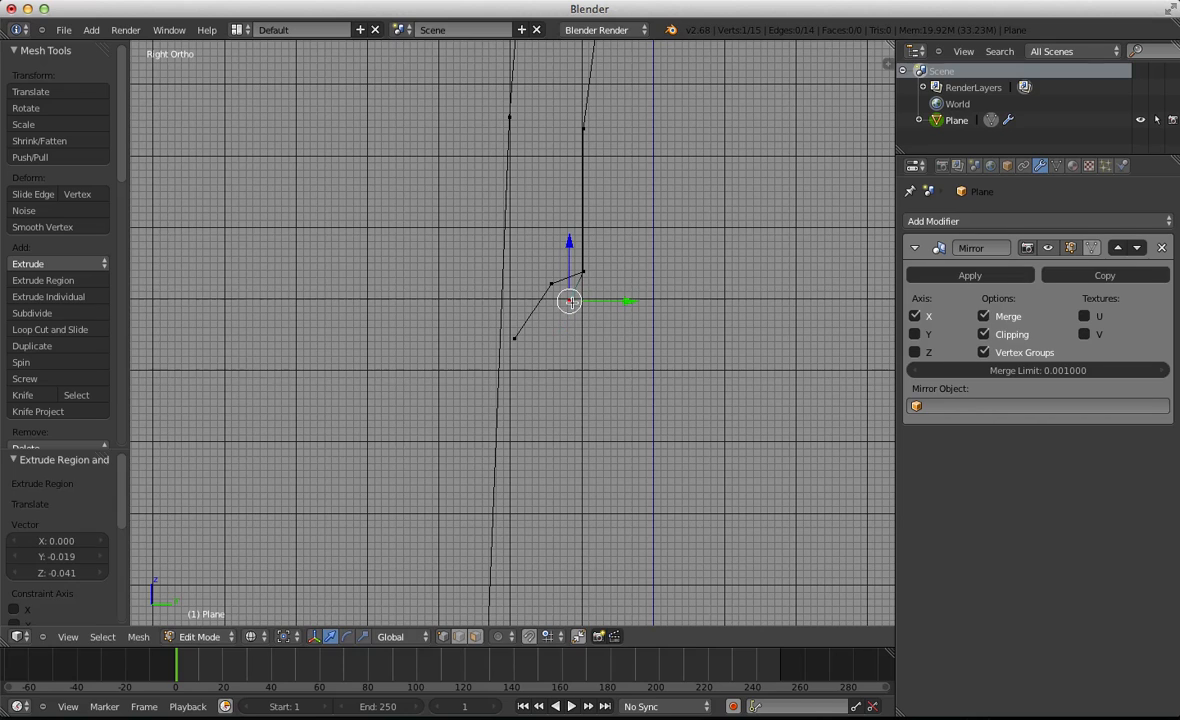
key("ctrl+z")
key("e")
left_click(565, 385)
key("a")
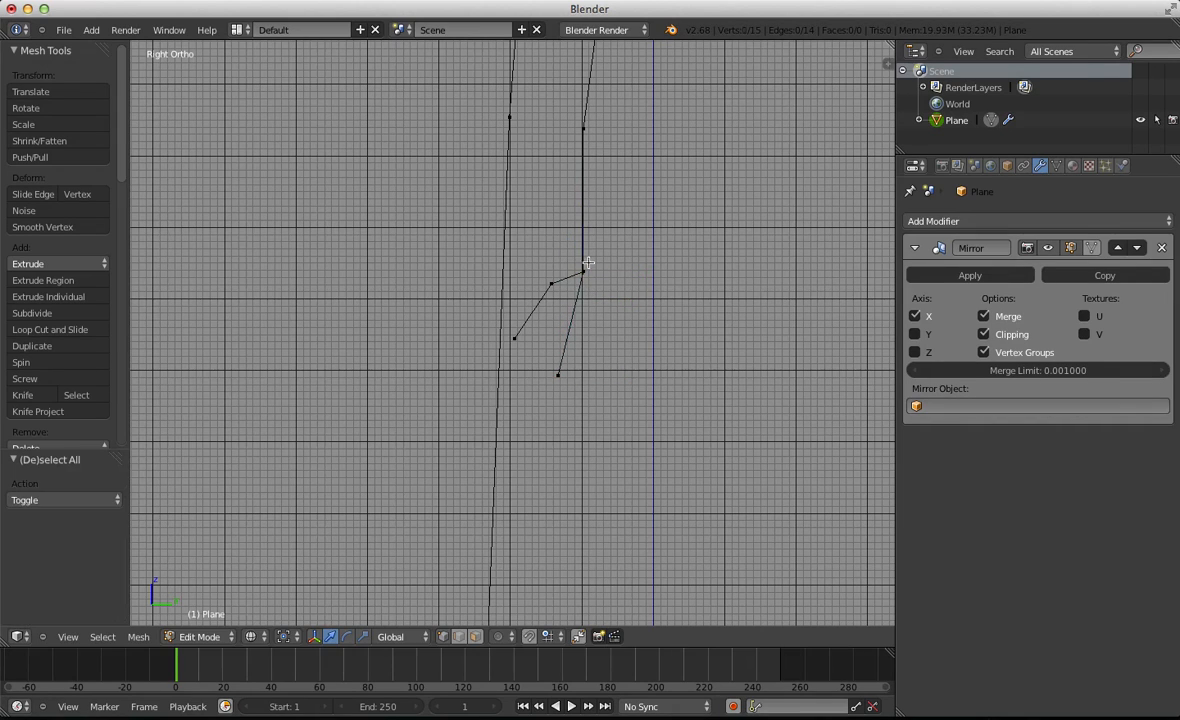
Extrude the three remaining fingers from the hand's base vertex, fanned out toward the back
right_click(584, 270)
key("e")
left_click(603, 325)
right_click(584, 271)
key("e")
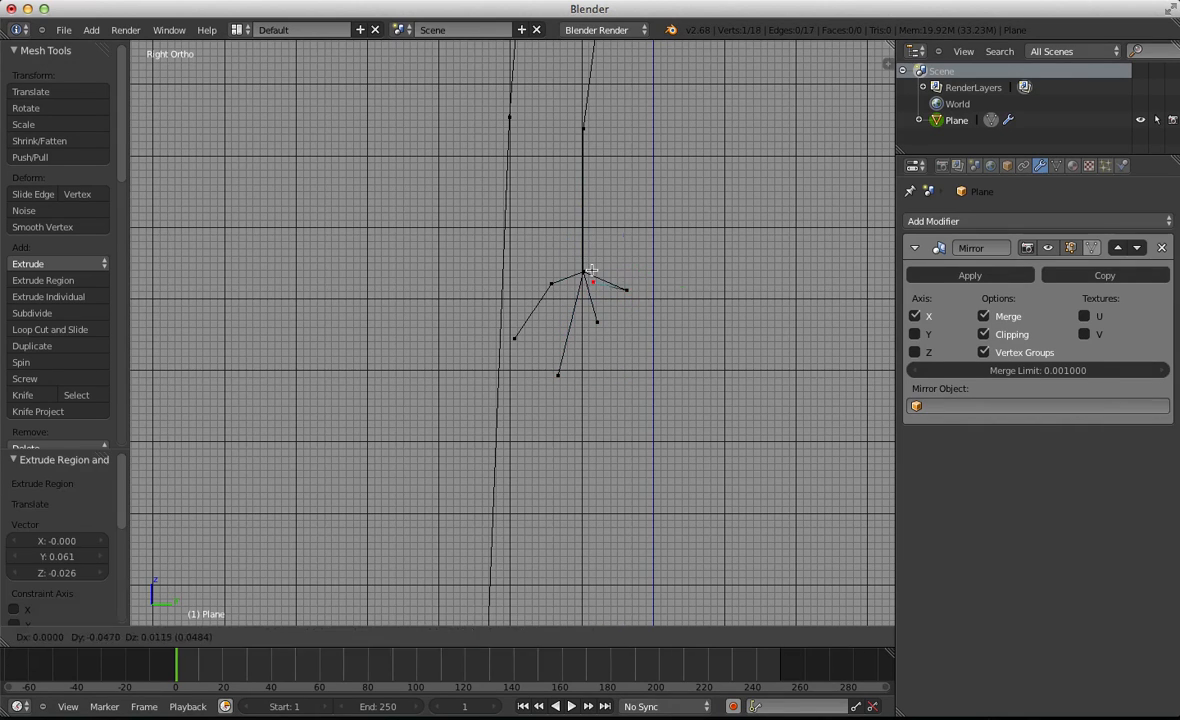
left_click(629, 291)
right_click(585, 271)
key("e")
left_click(654, 259)
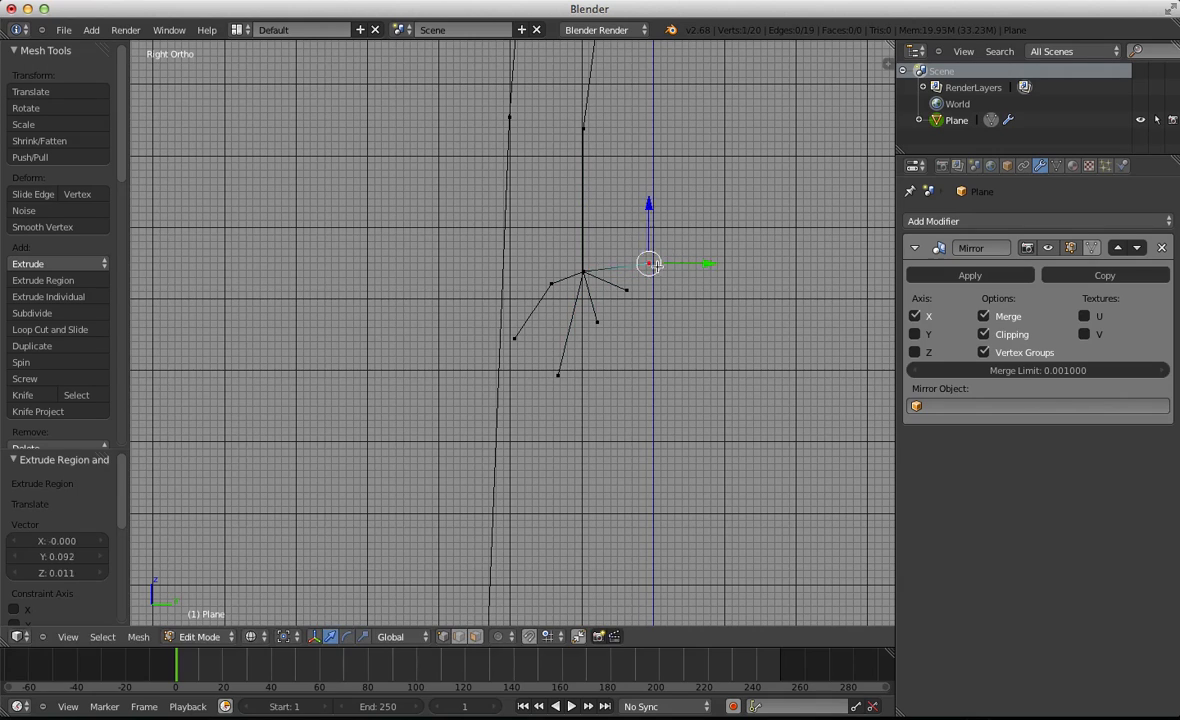
Move the index fingertip down and forward, and pull the neighbouring middle fingertip down to lengthen that finger
key("a")
key("b")
left_click_drag(554, 342, 602, 430)
key("g")
left_click(578, 440)
key("a")
right_click(597, 323)
key("g")
left_click(577, 423)
key("a")
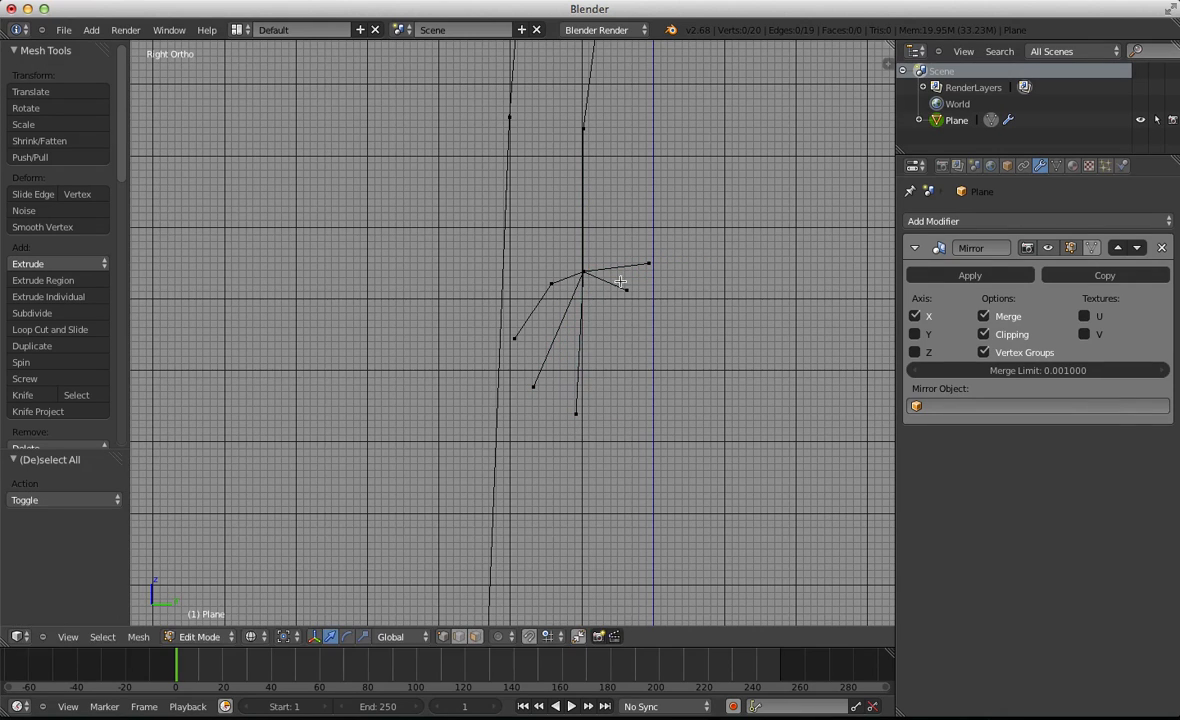
Lower the ring fingertip and delete the leftover duplicate vertices at its former position
right_click(624, 290)
left_click(604, 391)
key("x")
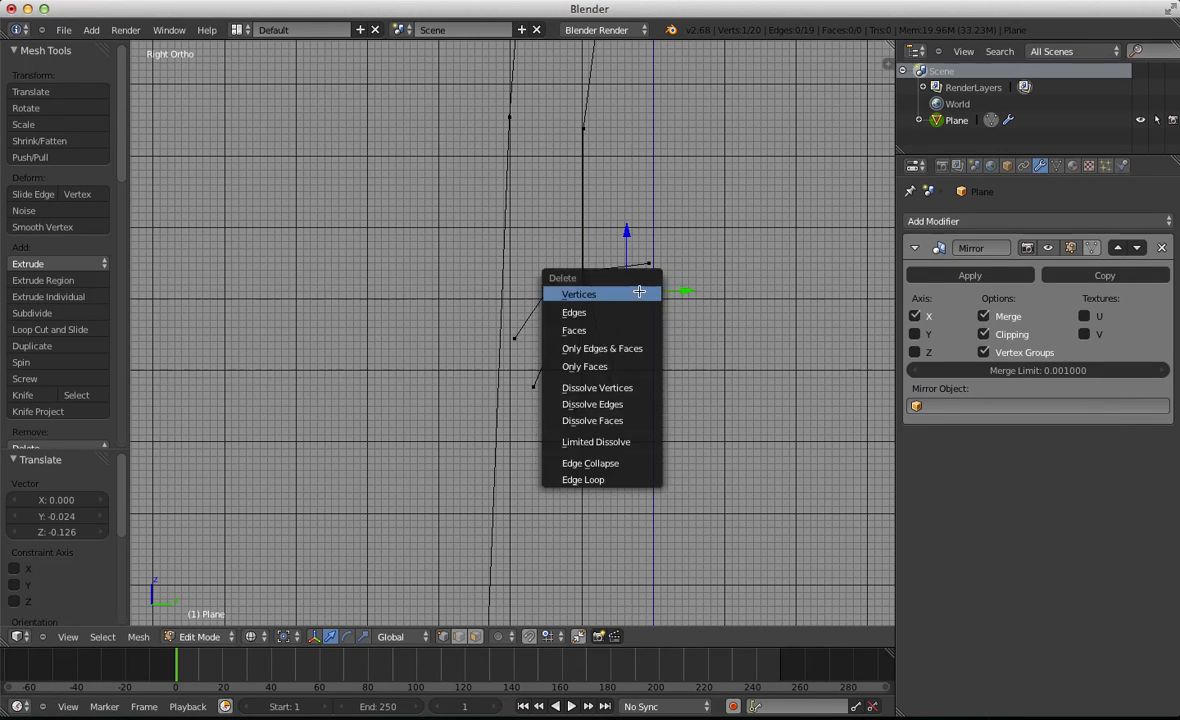
left_click(637, 291)
right_click(612, 362)
key("g")
left_click(617, 344)
right_click(626, 294)
key("x")
left_click(625, 296)
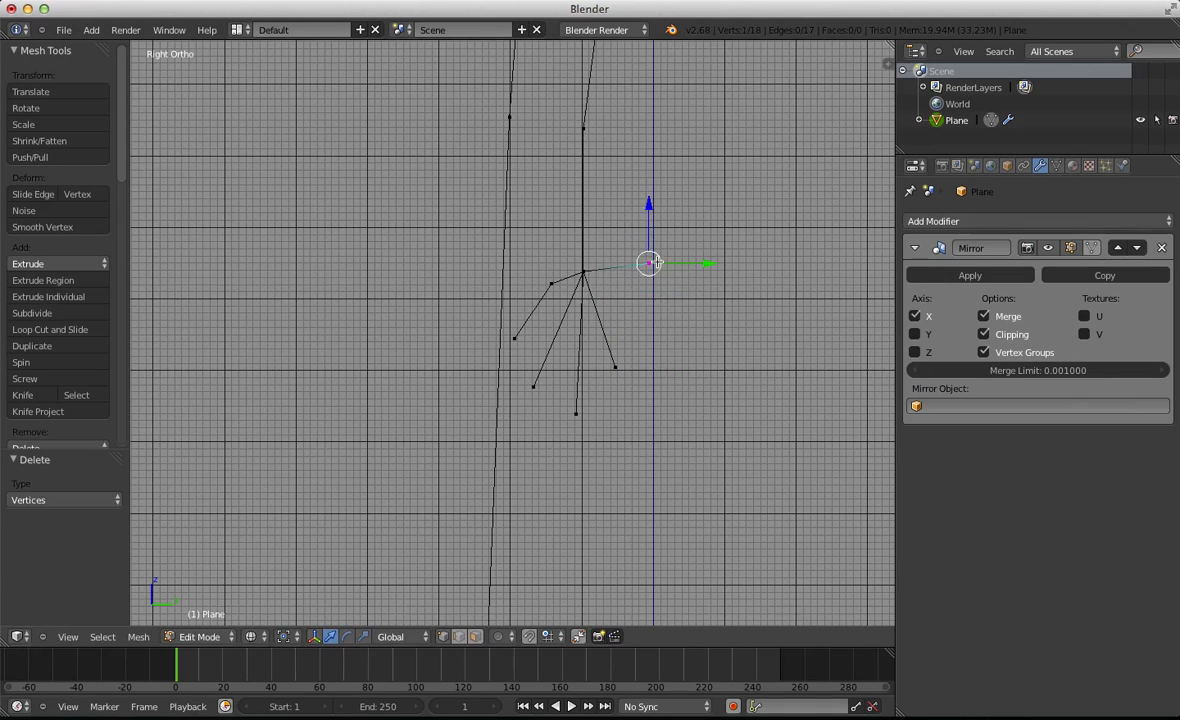
Lower the little fingertip to complete the fan of fingers
key("a")
key("a")
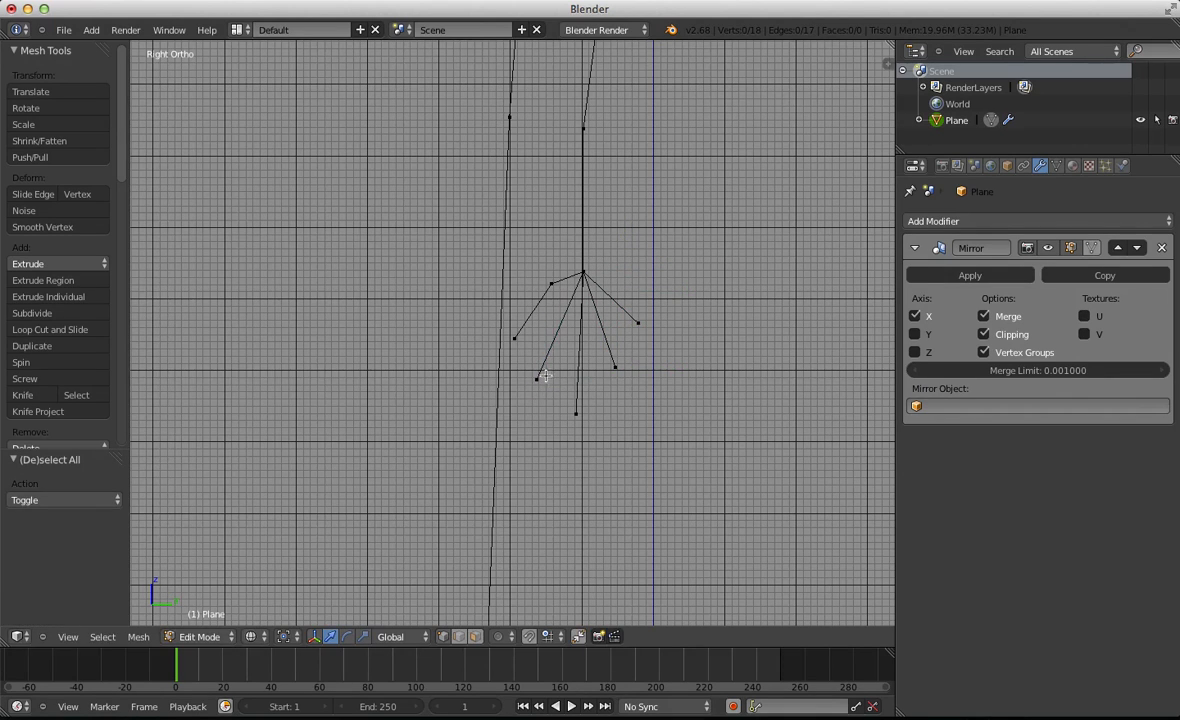
scroll(559, 338, "down", 2)
middle_click_drag(559, 338, 649, 384)
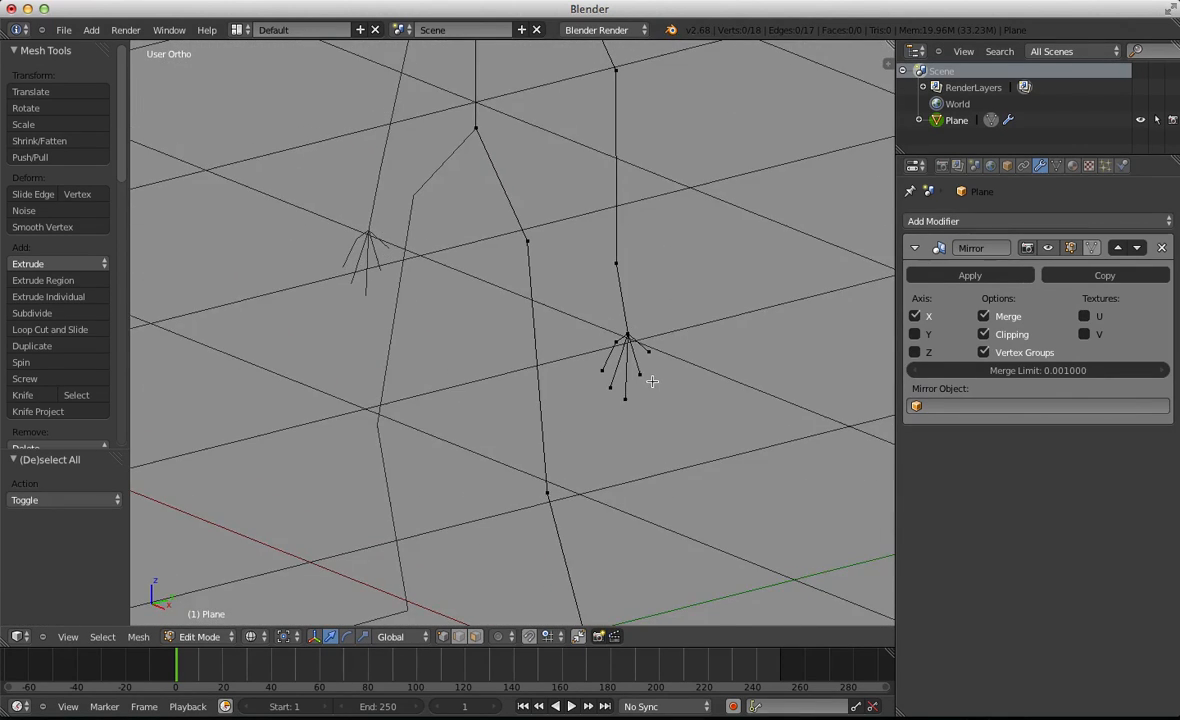
In right view, raise the index, middle and ring fingertips together, and shorten the middle finger a little more
key("KP_3")
scroll(648, 381, "up", 5)
key("g")
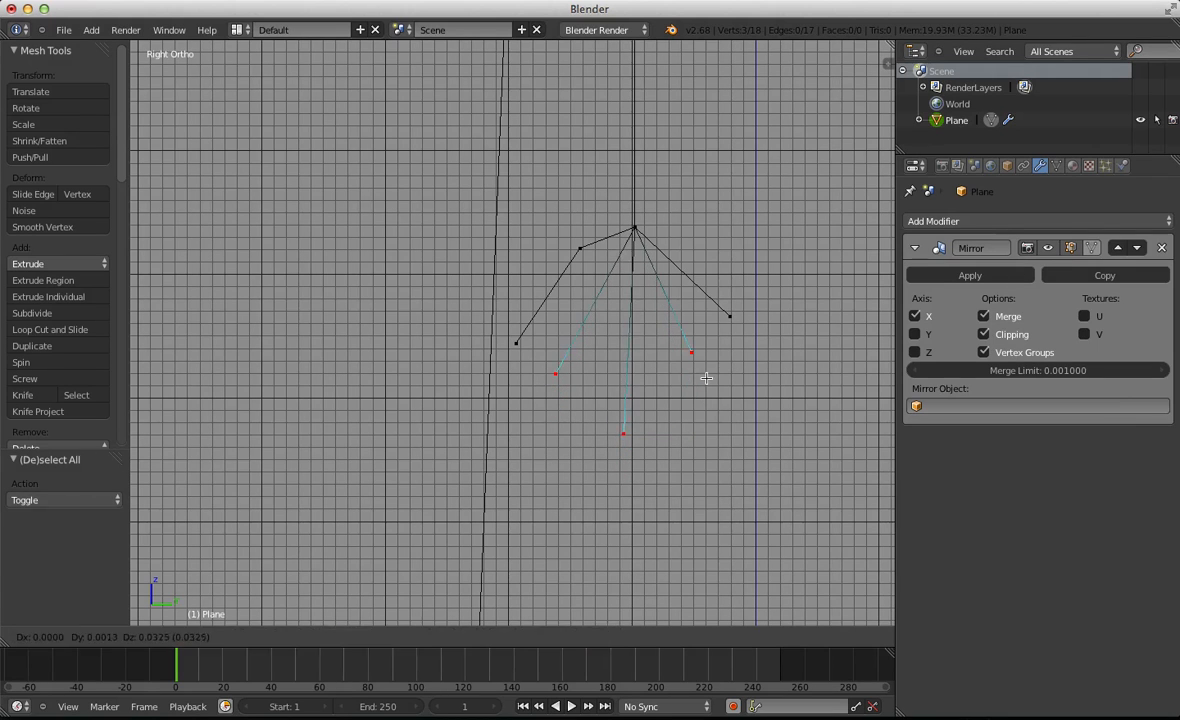
left_click(706, 377)
key("a")
right_click(626, 434)
key("g")
left_click(643, 448)
key("a")
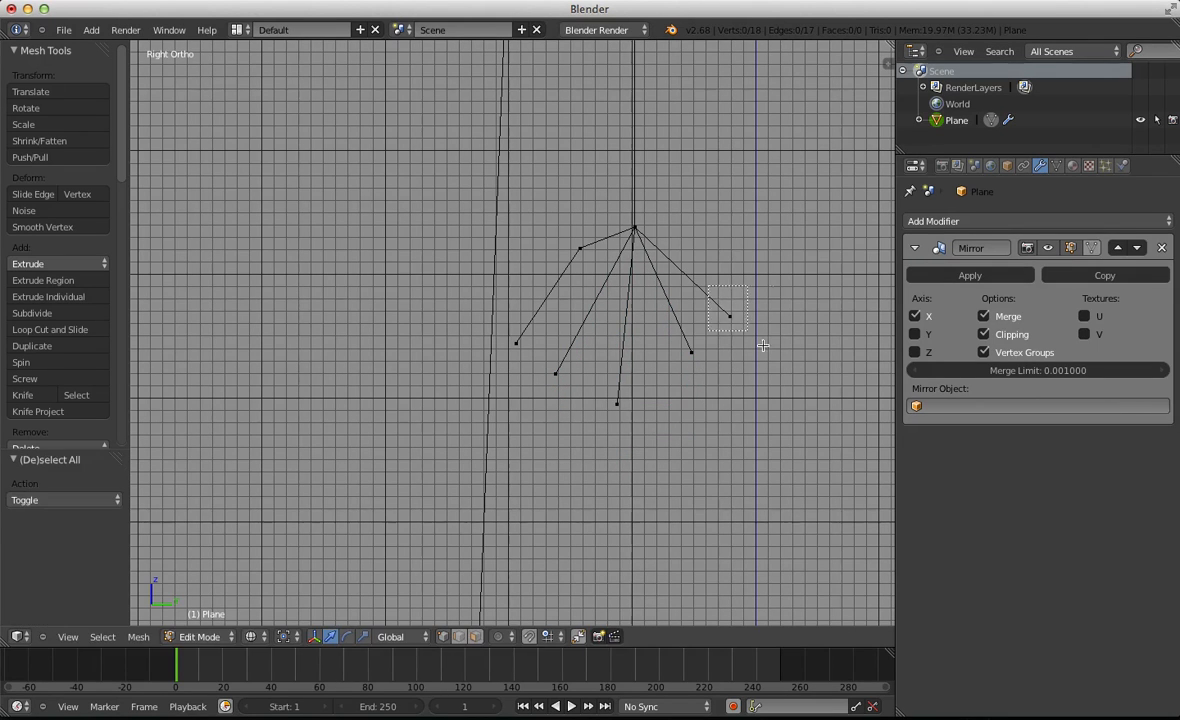
Move the little fingertip slightly down and forward
right_click(764, 343)
key("g")
left_click(767, 366)
key("a")
Insert one loop cut in the thumb's outer segment, and shift the new joint and the thumb tip to bend it
key("ctrl+r")
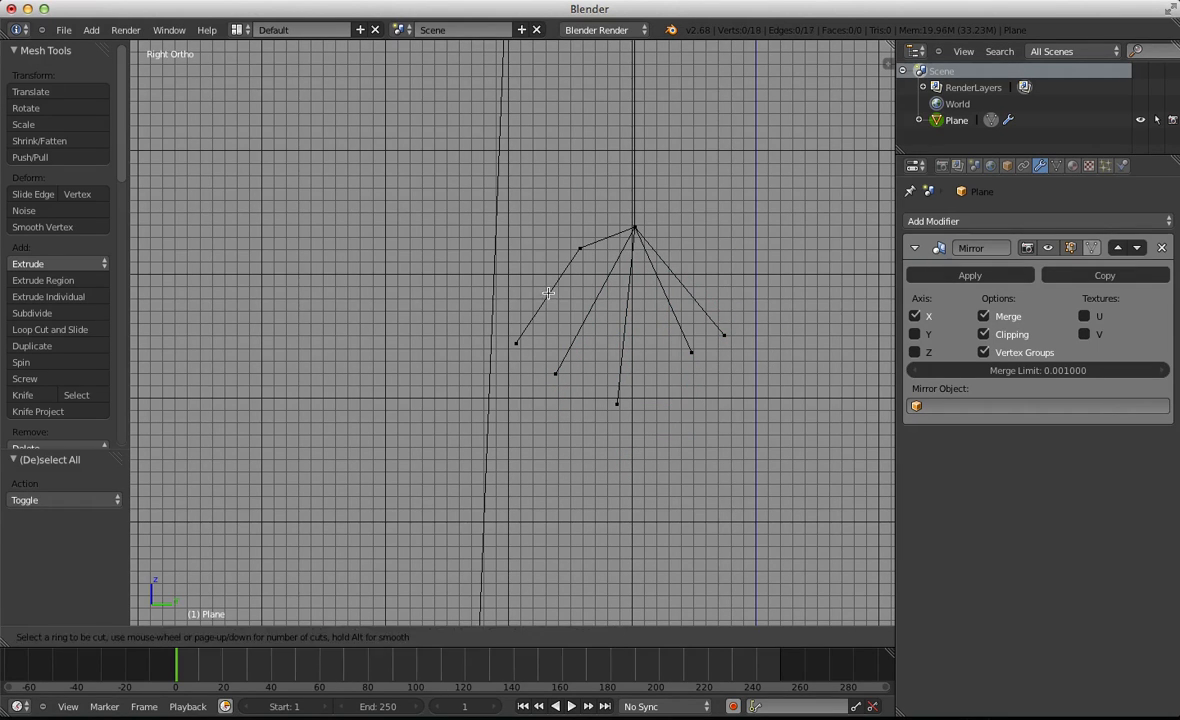
left_click(549, 295)
key("g")
left_click(601, 305)
key("a")
right_click(526, 332)
key("g")
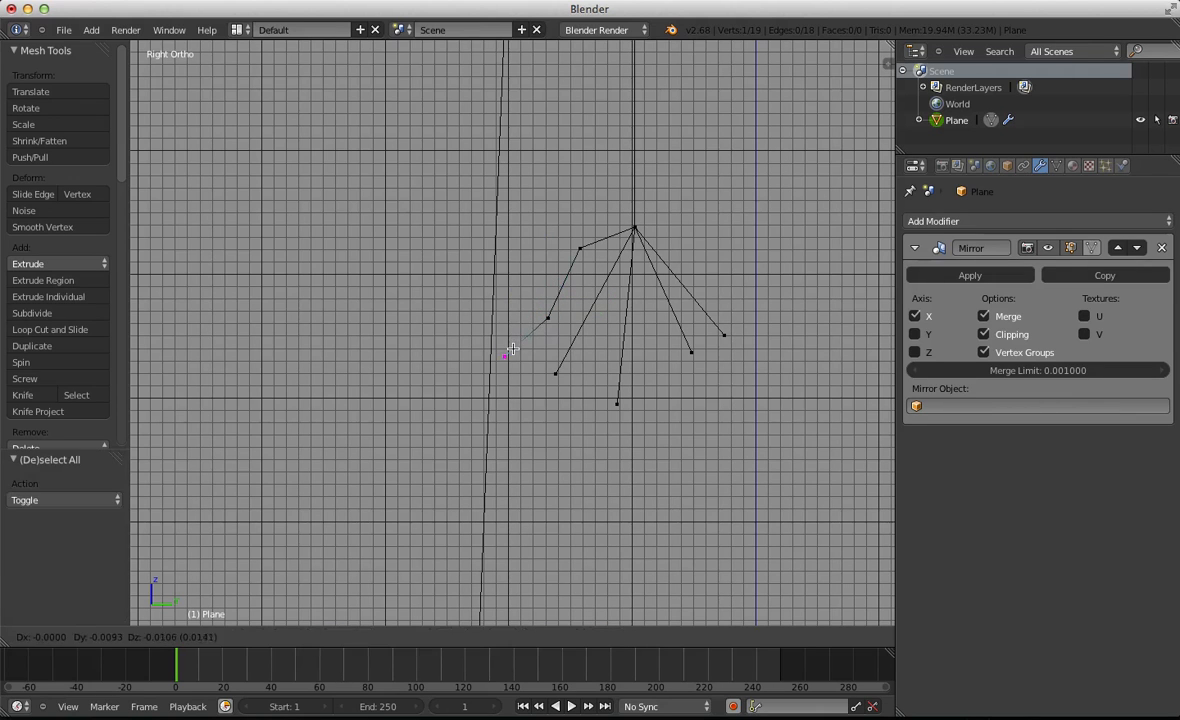
left_click(514, 347)
key("a")
From a near-front view, rotate the thumb's vertices and move them about 0.021 inward toward the body
right_click(544, 332)
middle_click_drag(508, 365, 660, 368)
key("r")
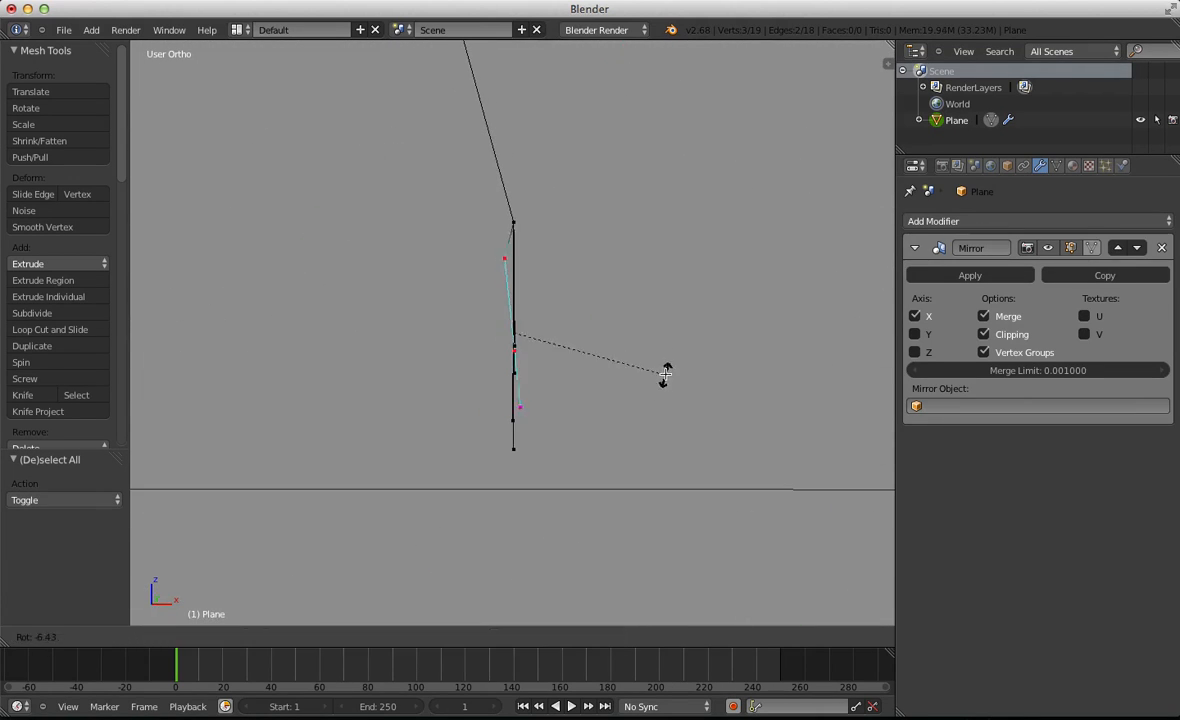
left_click(632, 425)
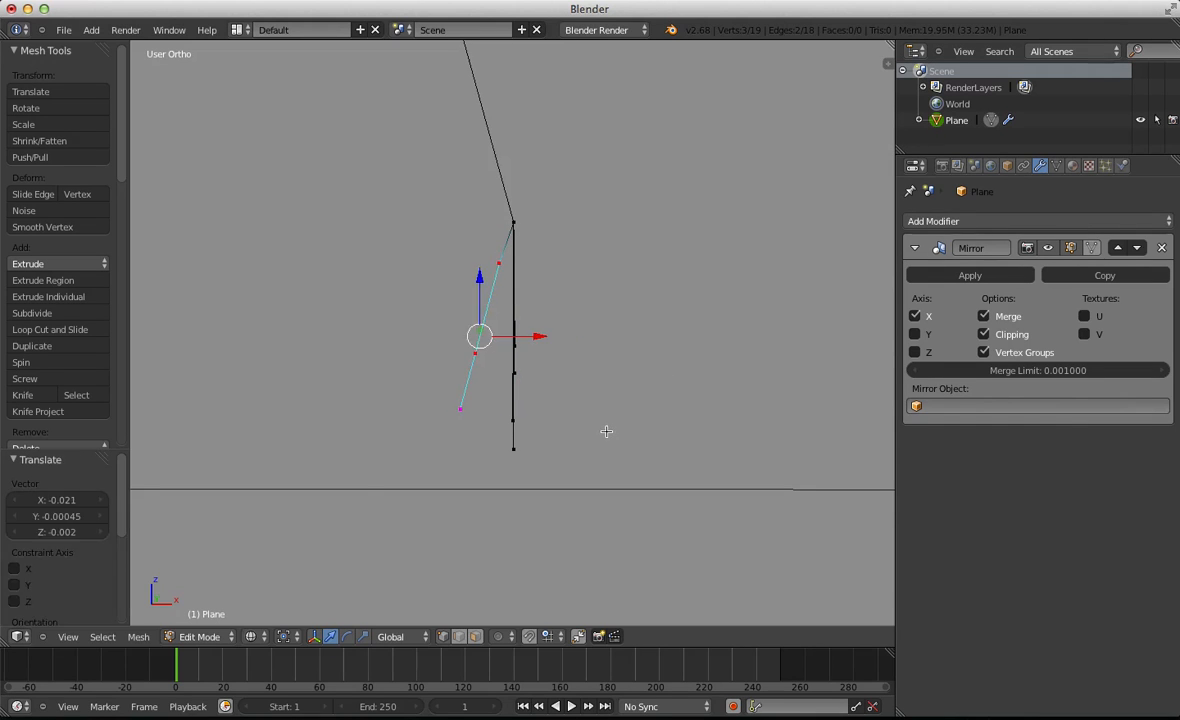
Rotate the thumb's outer segment slightly further inward and nudge it into place
key("a")
key("b")
key("r")
left_click(474, 458)
key("g")
left_click(466, 455)
key("a")
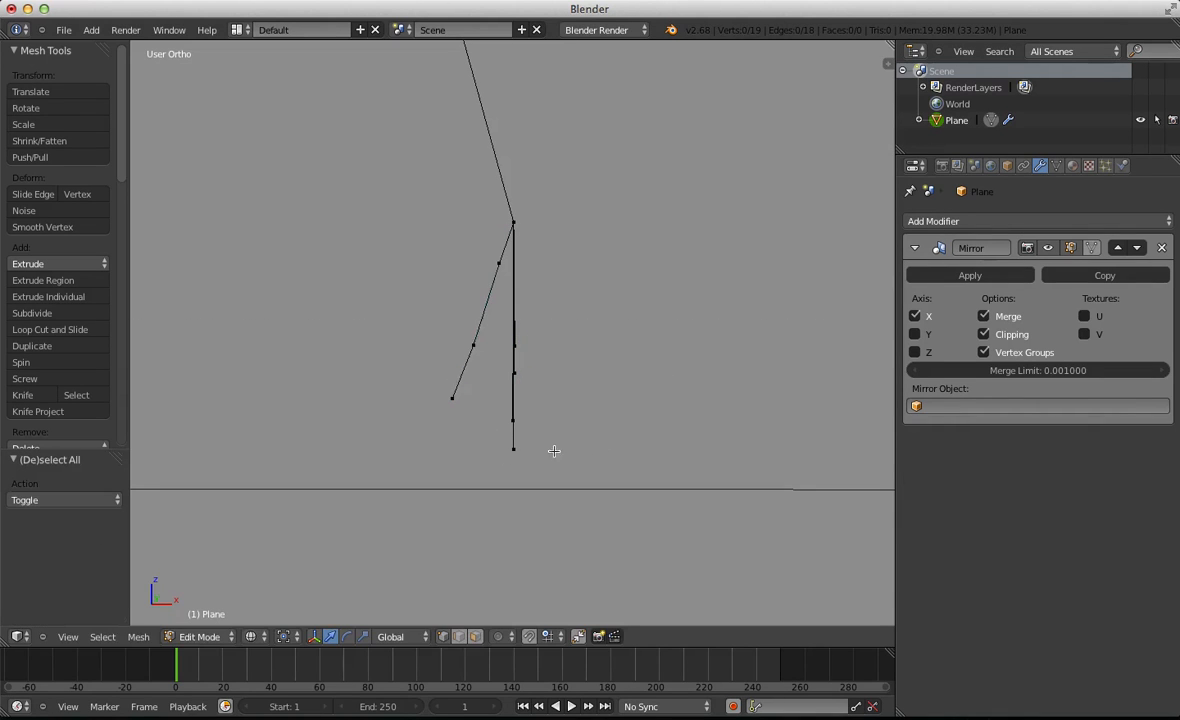
middle_click_drag(588, 455, 491, 432)
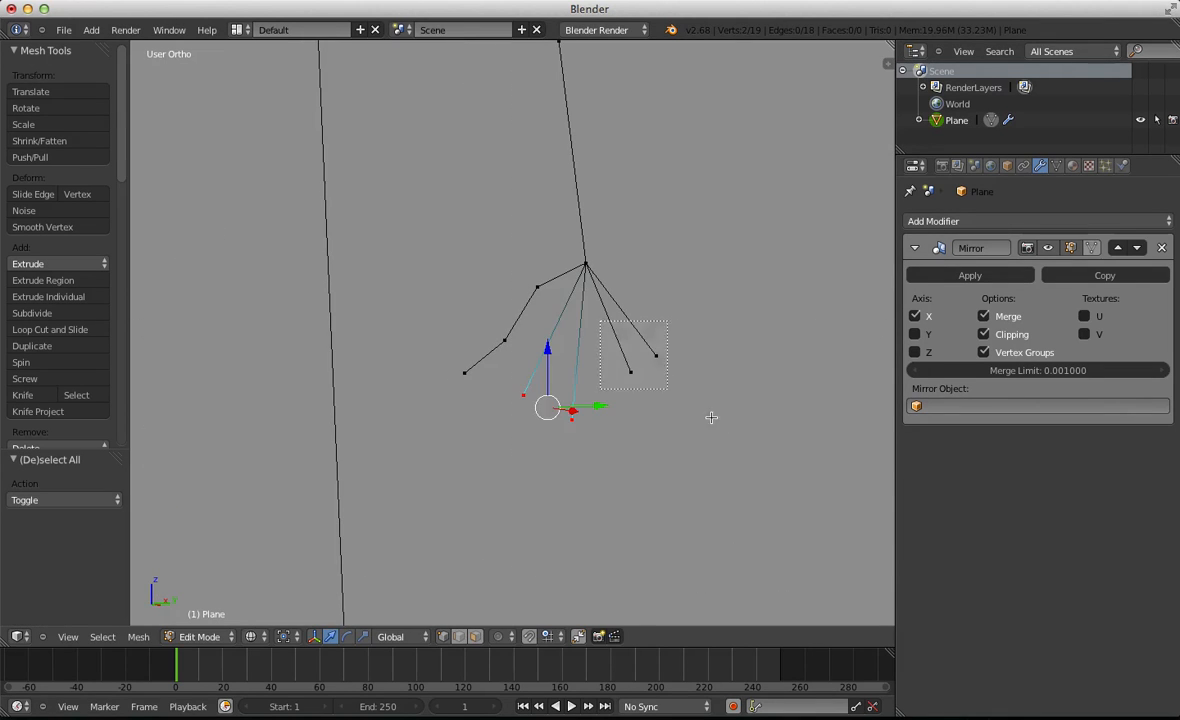
left_click_drag(711, 417, 718, 419)
key("KP_1")
In right view, move the ring and little fingertips up and toward the middle of the hand
key("KP_3")
scroll(656, 388, "up", 5)
key("a")
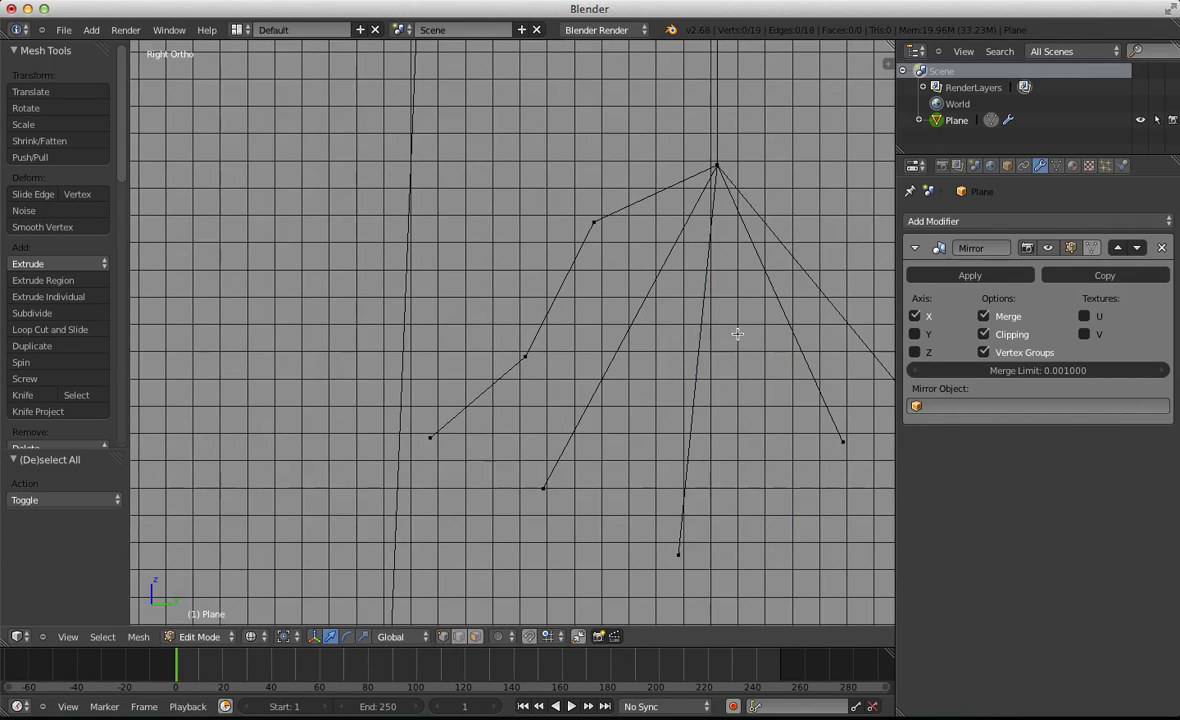
scroll(737, 334, "down", 1)
key("b")
left_click_drag(737, 334, 903, 453)
key("g")
left_click(829, 433)
key("a")
Raise the middle and index fingertips and shift them slightly backward to shorten both fingers
key("b")
left_click_drag(569, 461, 721, 557)
key("g")
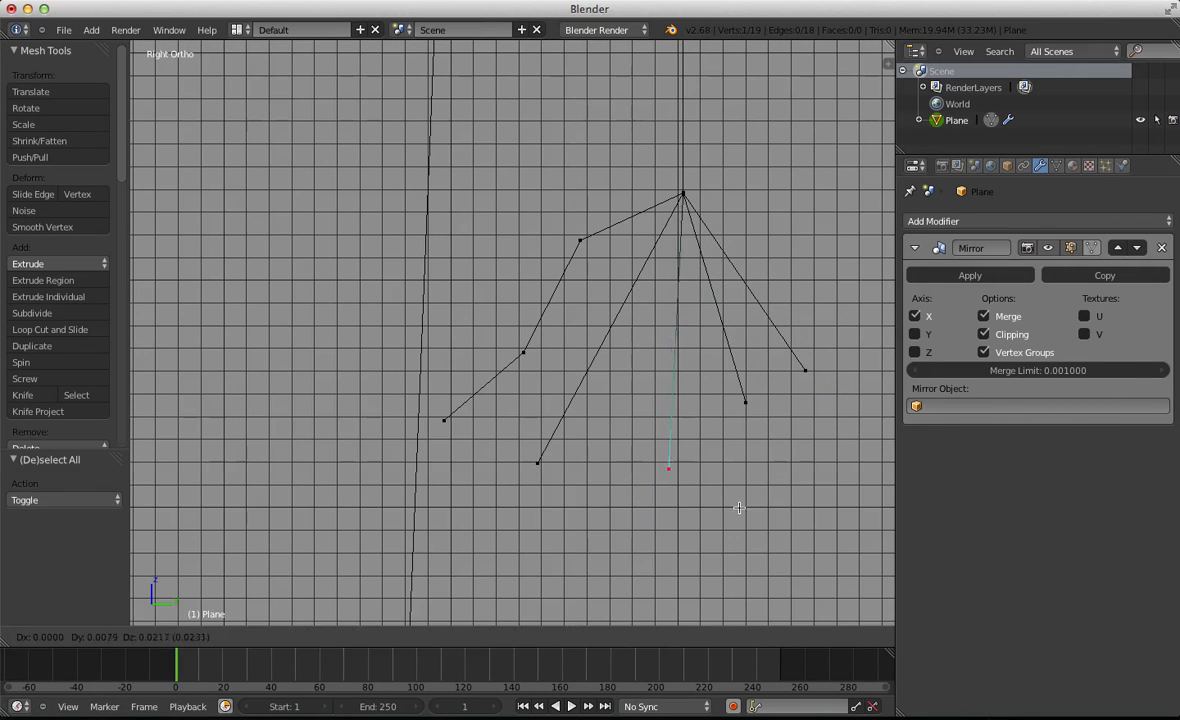
key("Escape")
right_click(537, 463)
key("g")
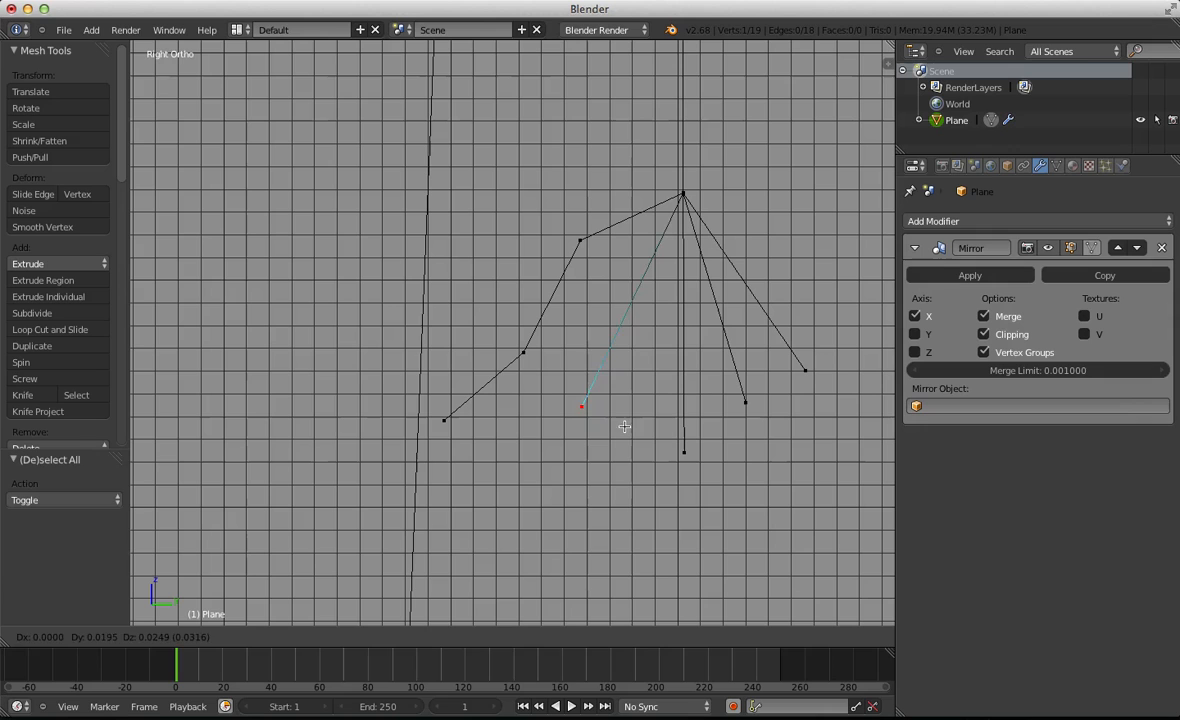
left_click(627, 403)
In front view, extrude all four fingertips twice, first about 0.013 inward and 0.046 down, and again with a stronger inward bend
left_click_drag(821, 528, 819, 525)
key("KP_1")
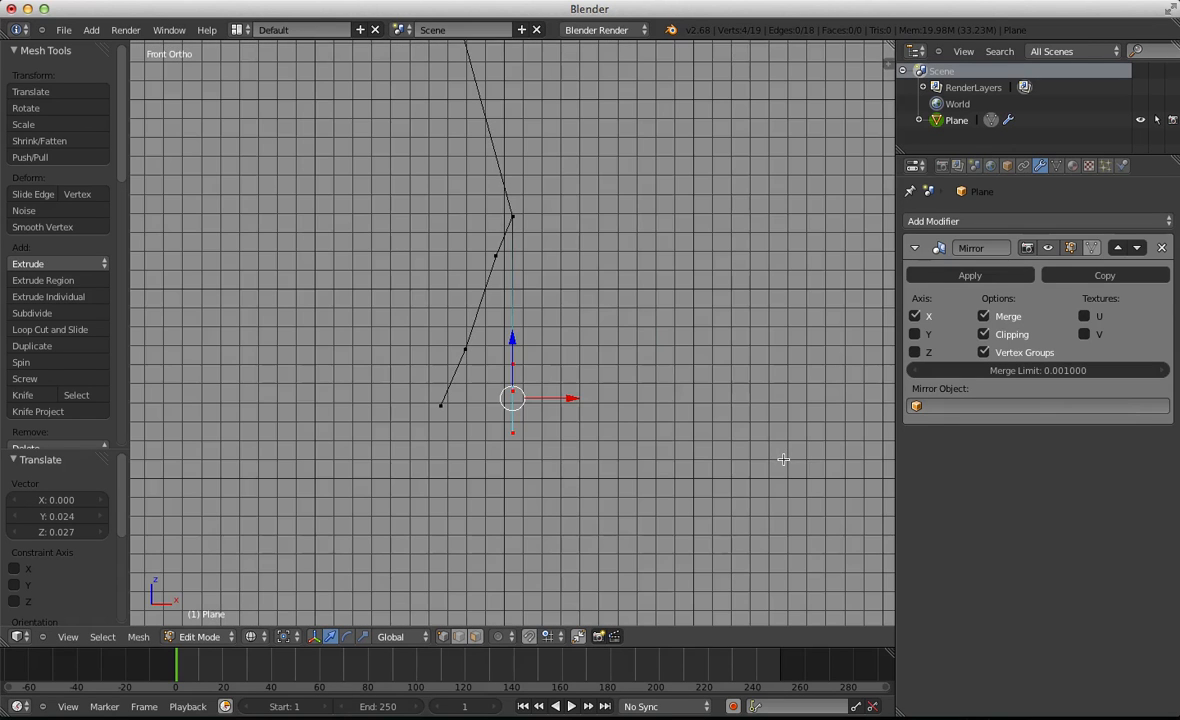
middle_click_drag(609, 383, 724, 225, "shift")
key("e")
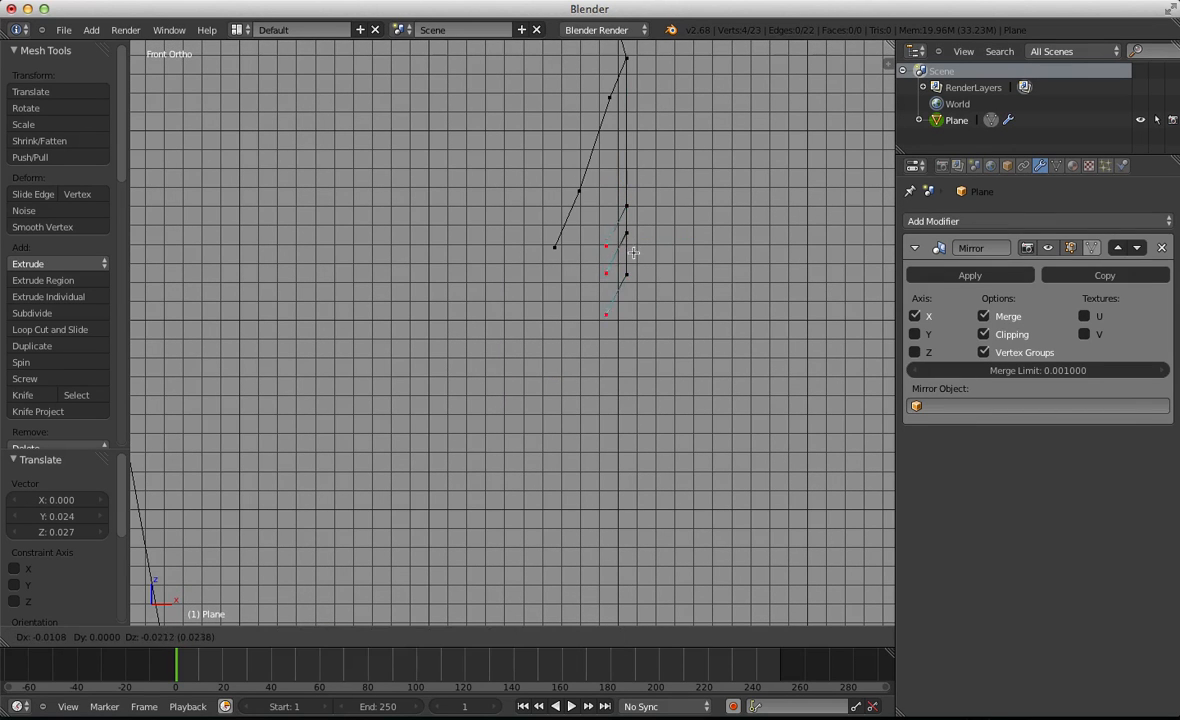
left_click(628, 299)
key("e")
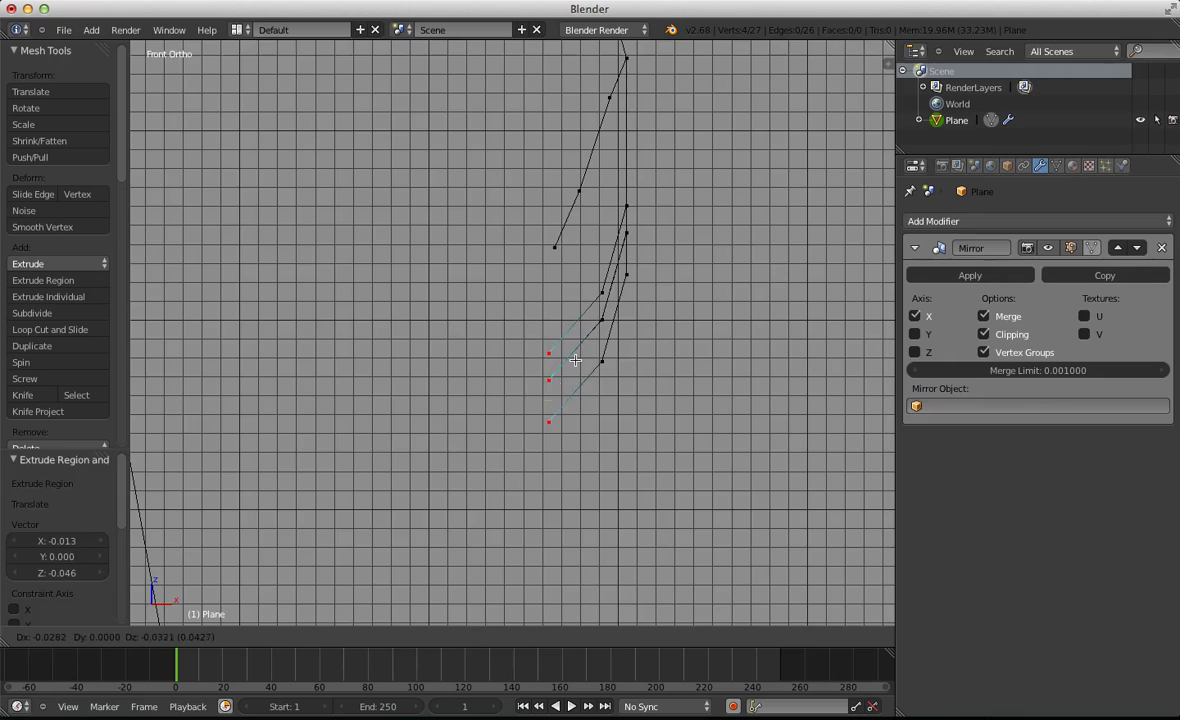
left_click(575, 360)
key("a")
In front view, select all of the hand's vertices, scale them up by about 1.3, and reposition the hand at the wrist
scroll(648, 337, "down", 8)
key("z")
scroll(656, 356, "down", 5)
mouse_move(656, 356)
middle_mouse_down()
mouse_move(527, 348)
mouse_move(521, 472)
middle_mouse_up()
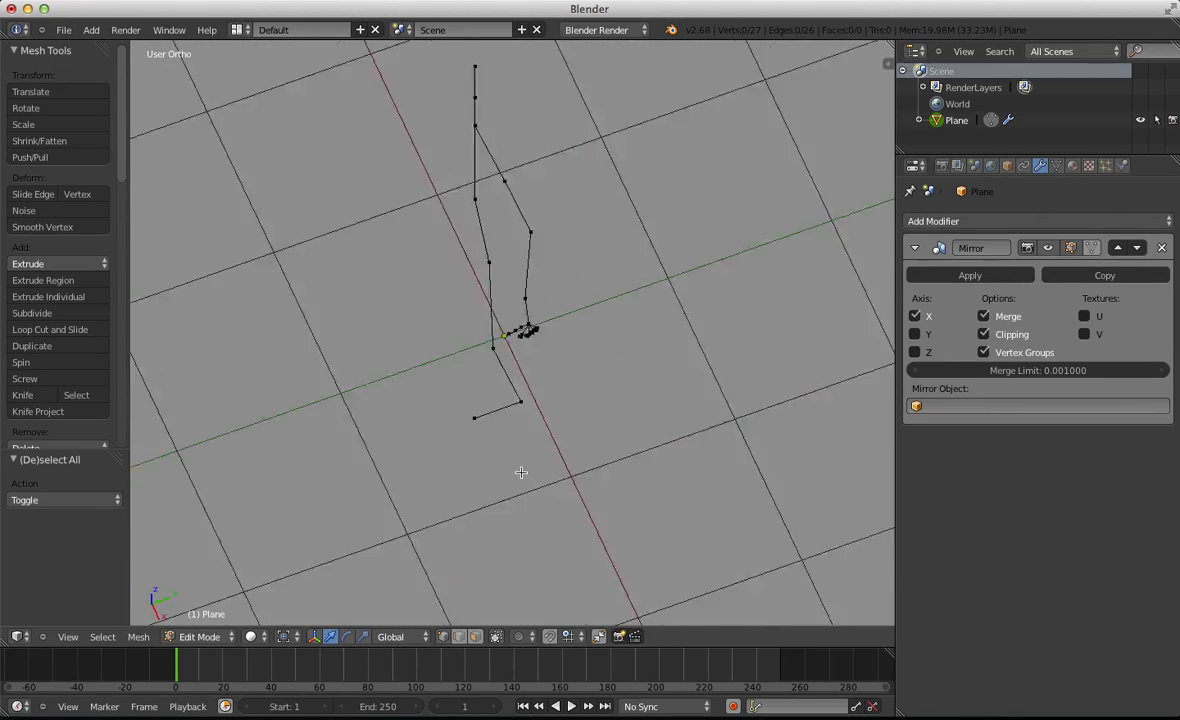
key("KP_1")
scroll(574, 308, "up", 4)
key("b")
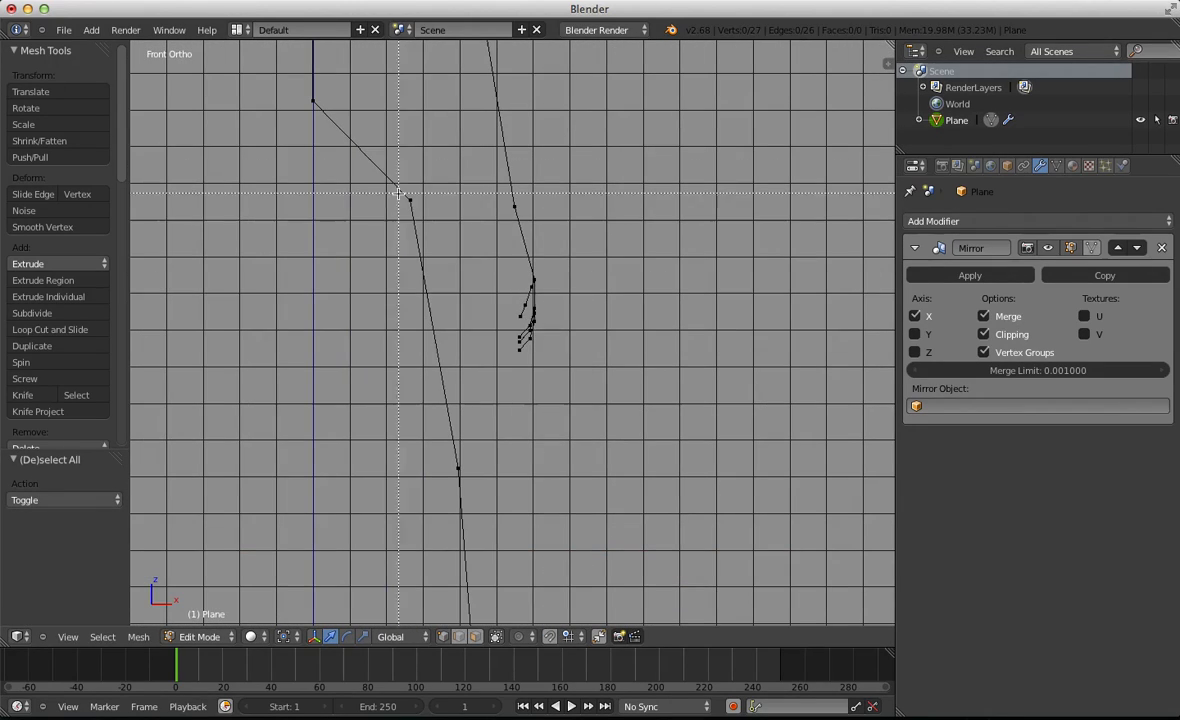
left_click_drag(476, 238, 624, 387)
key("z")
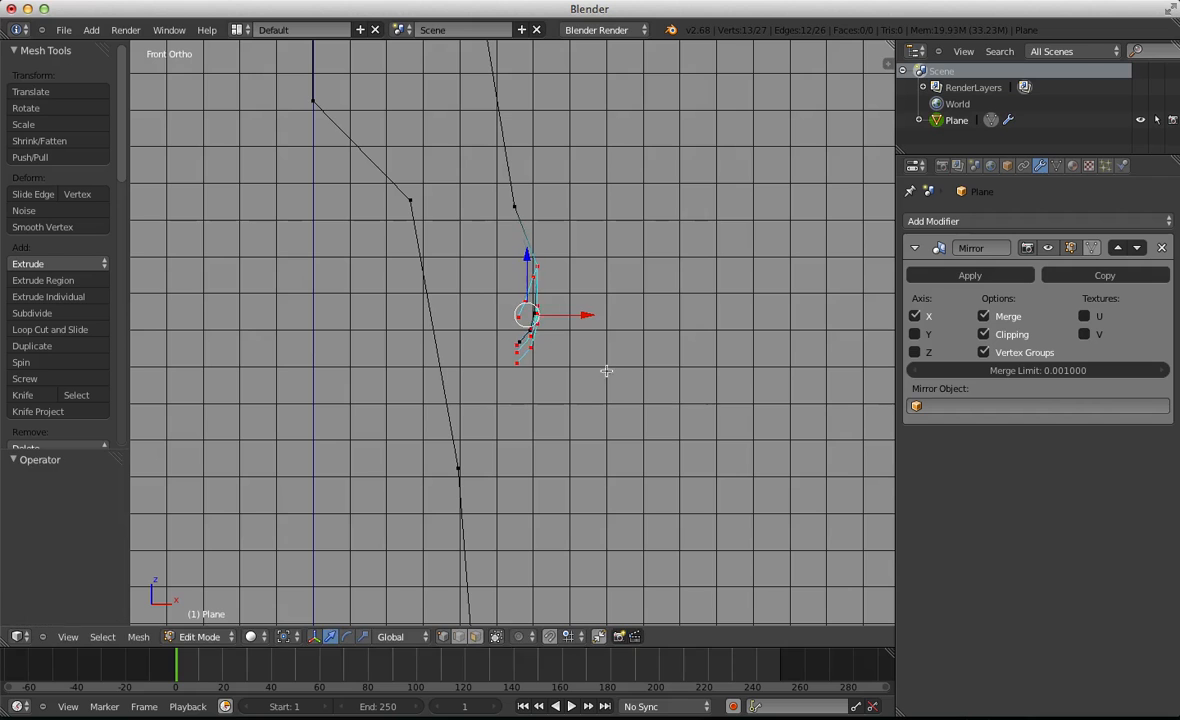
key("s")
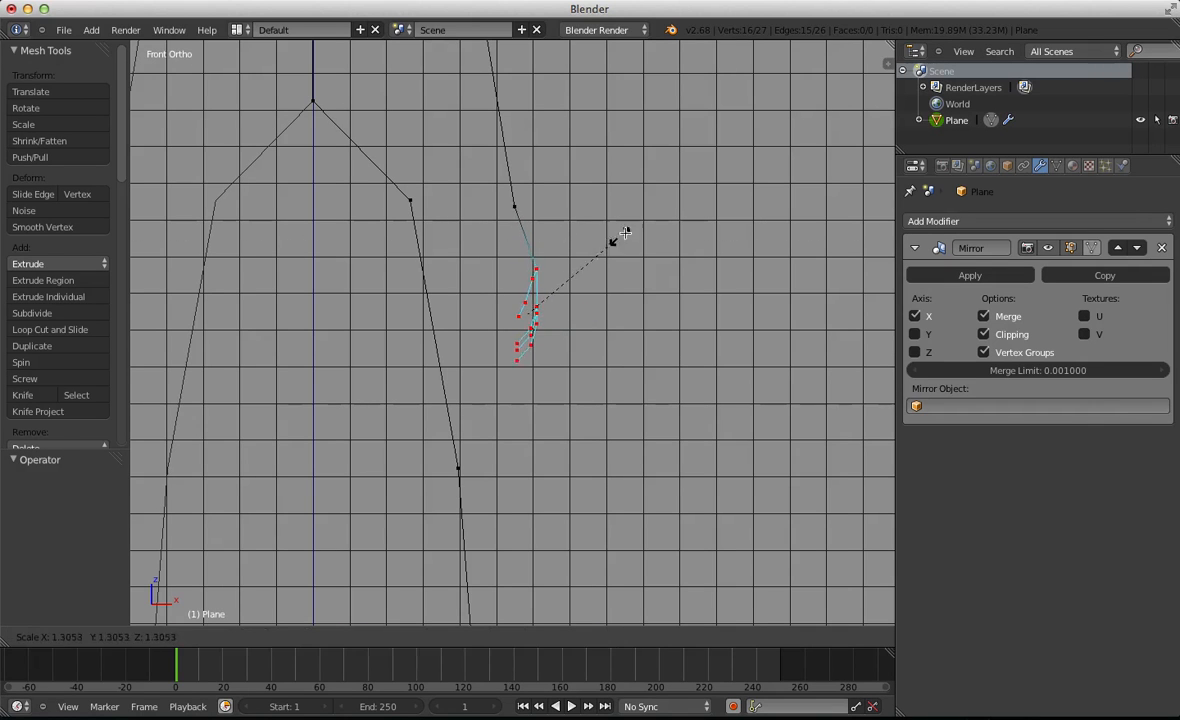
left_click(624, 234)
key("g")
left_click(622, 224)
scroll(610, 225, "down", 4)
key("a")
Lower the wrist vertex slightly and move the elbow vertex 0.032 inward and 0.120 down
scroll(521, 259, "up", 4)
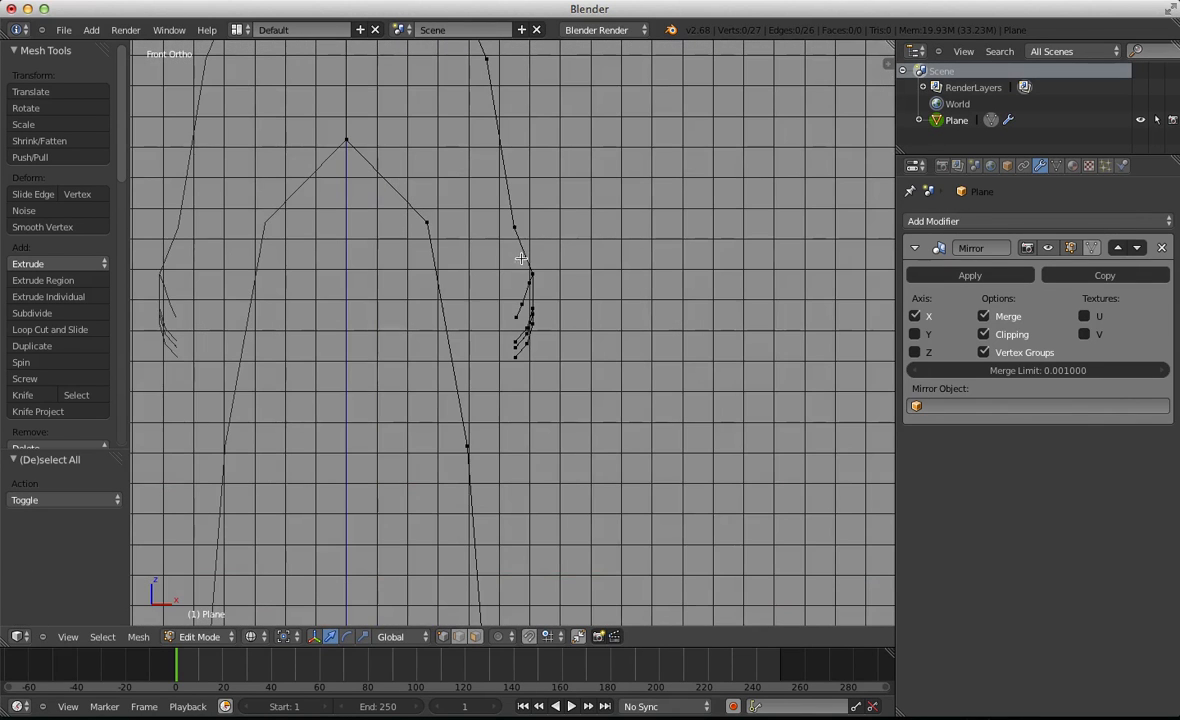
right_click(518, 231)
key("g")
left_click(519, 240)
key("a")
scroll(508, 190, "down", 3)
right_click(561, 206)
middle_click_drag(506, 179, 483, 281, "shift")
key("g")
left_click(554, 229)
In right view, select the head, neck, chest and shoulder vertices, then tilt them slightly and shift them into place
key("KP_3")
scroll(524, 84, "up", 2)
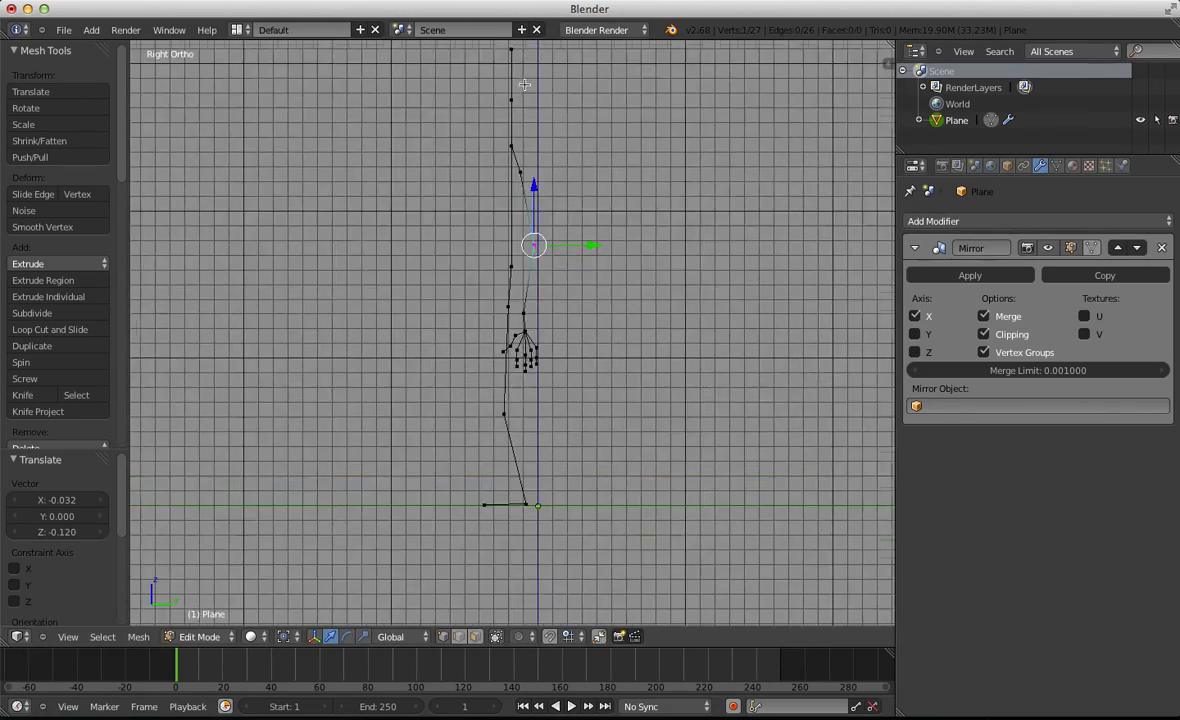
scroll(512, 140, "down", 1)
key("a")
key("b")
left_click_drag(545, 190, 474, 26)
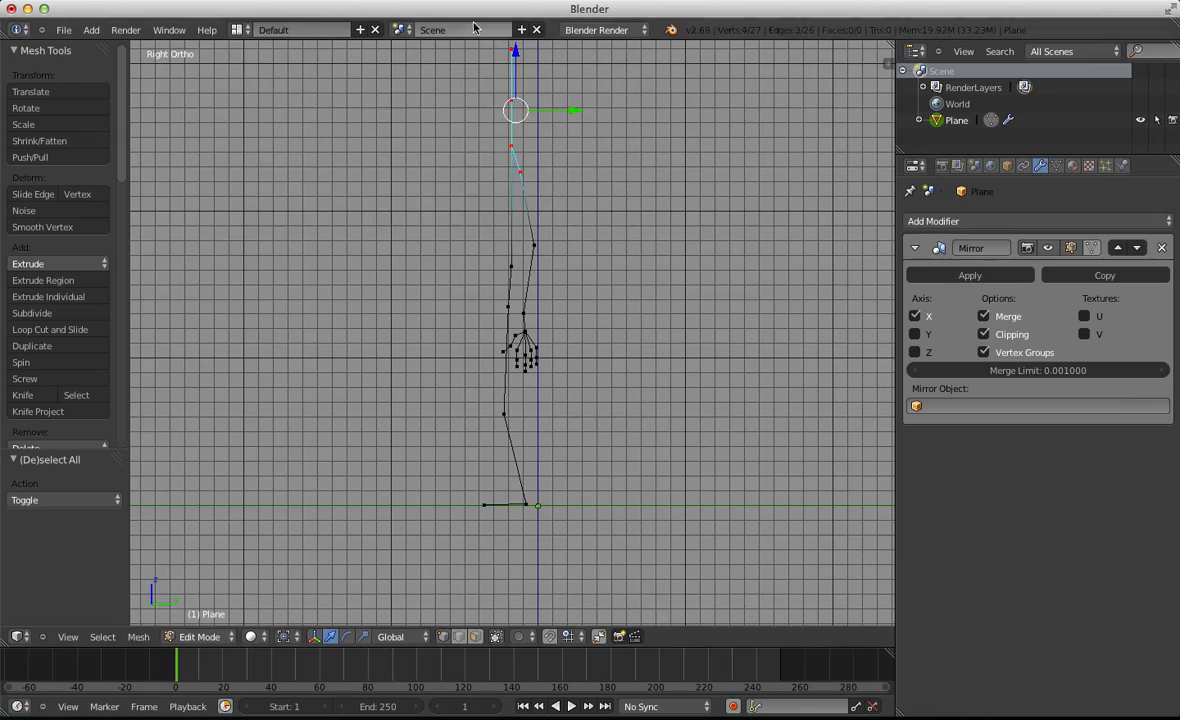
middle_click_drag(611, 214, 629, 309, "shift")
key("r")
left_click(604, 241)
key("g")
left_click(585, 250)
key("a")
Return to Object Mode, add a Skin modifier to the stick figure, and display it in solid shading
key("Tab")
key("a")
middle_click_drag(479, 342, 635, 336)
key("a")
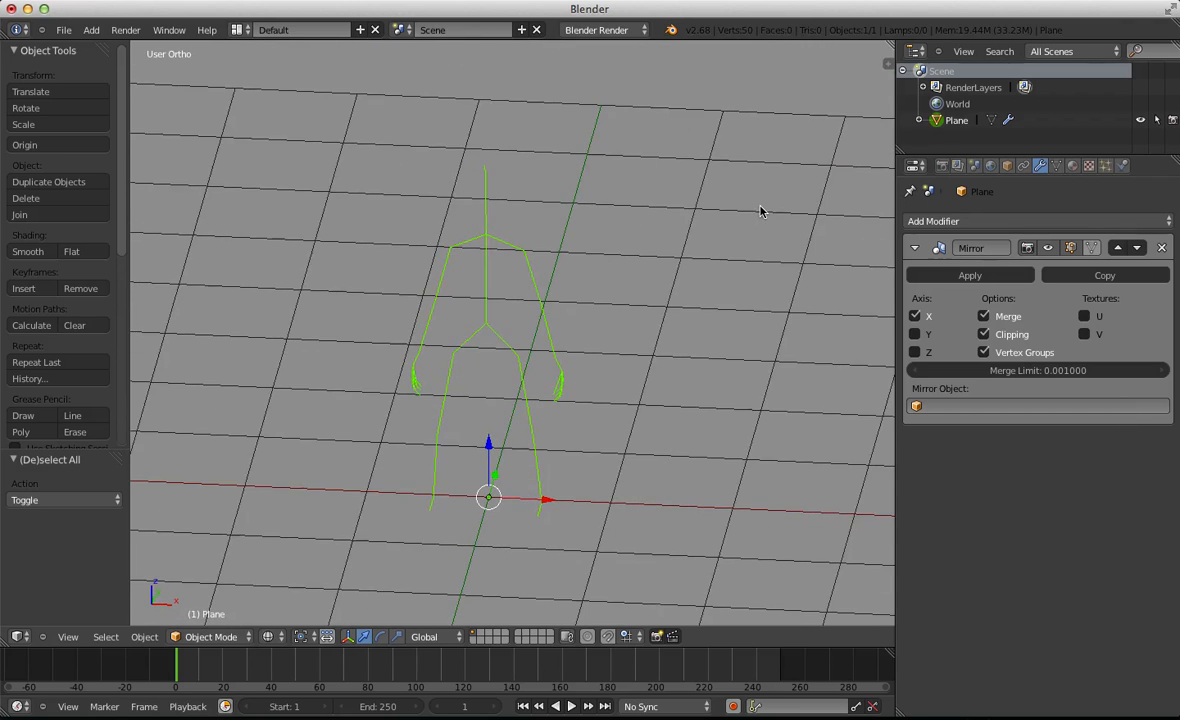
middle_click_drag(760, 208, 754, 217)
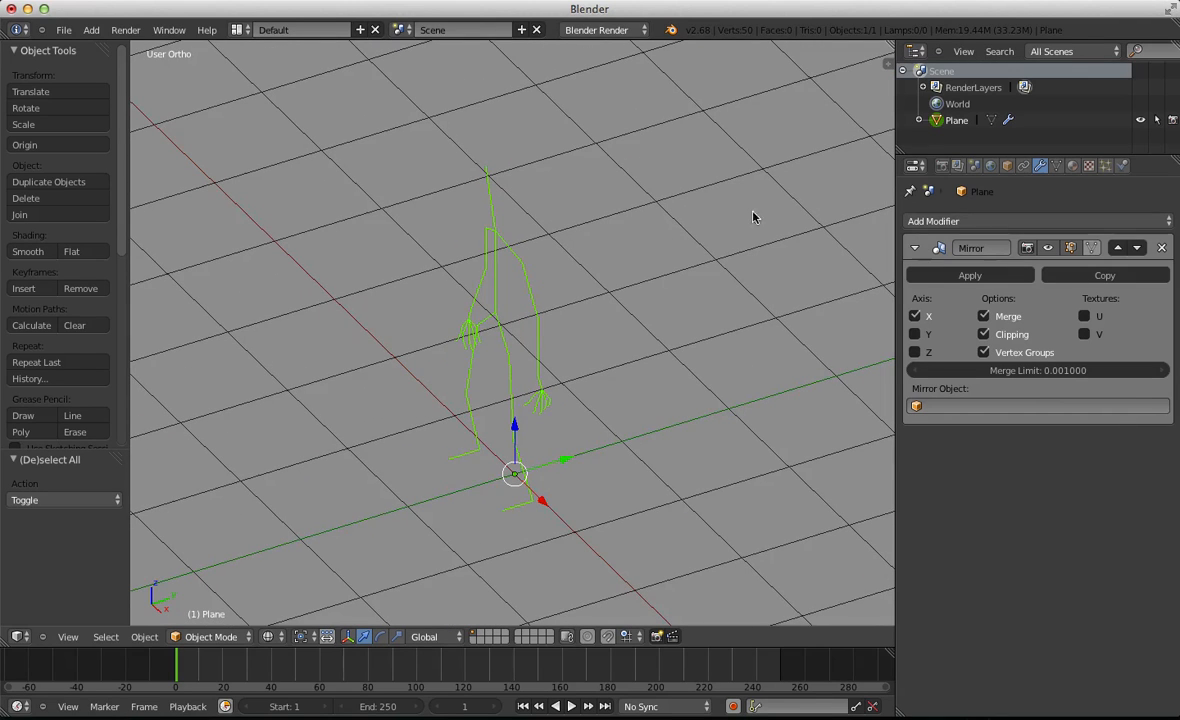
left_click(1005, 221)
left_click(800, 383)
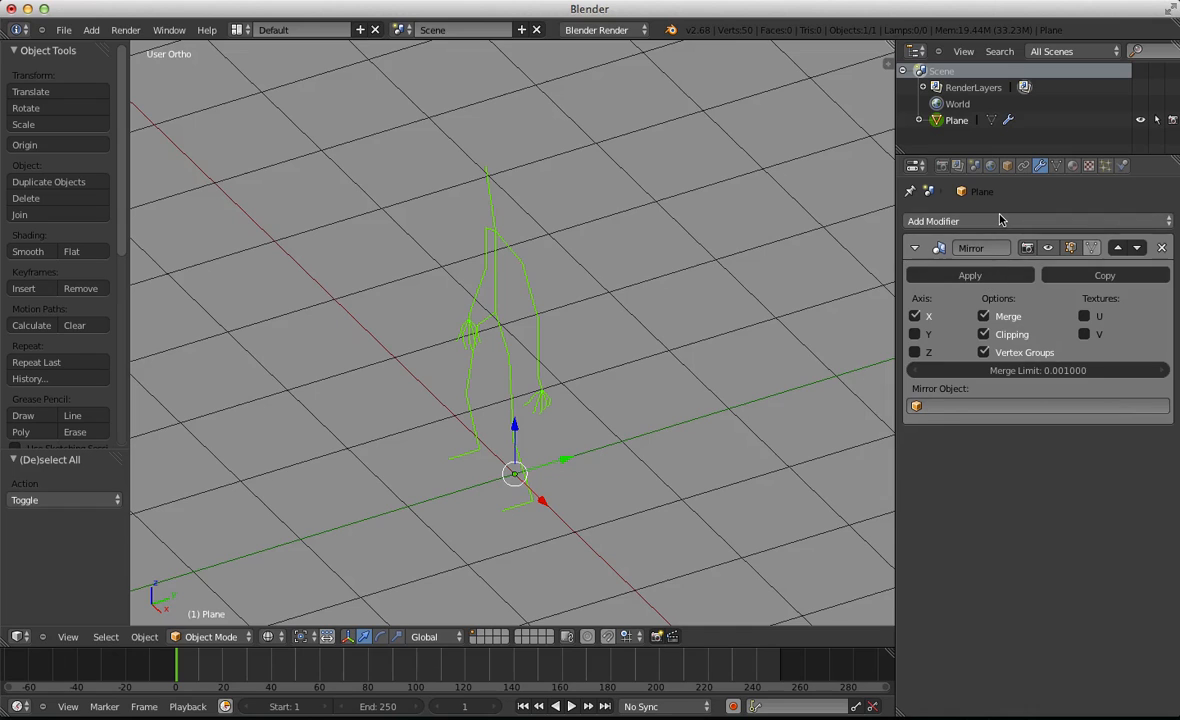
left_click(921, 216)
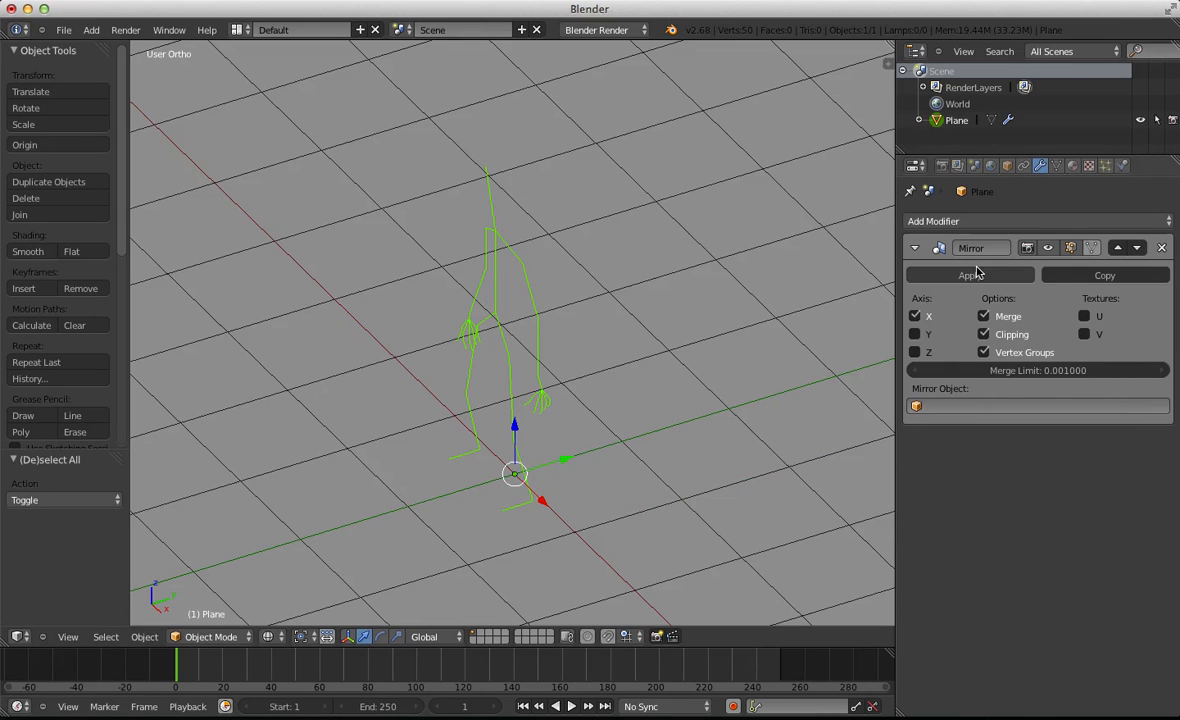
left_click(998, 221)
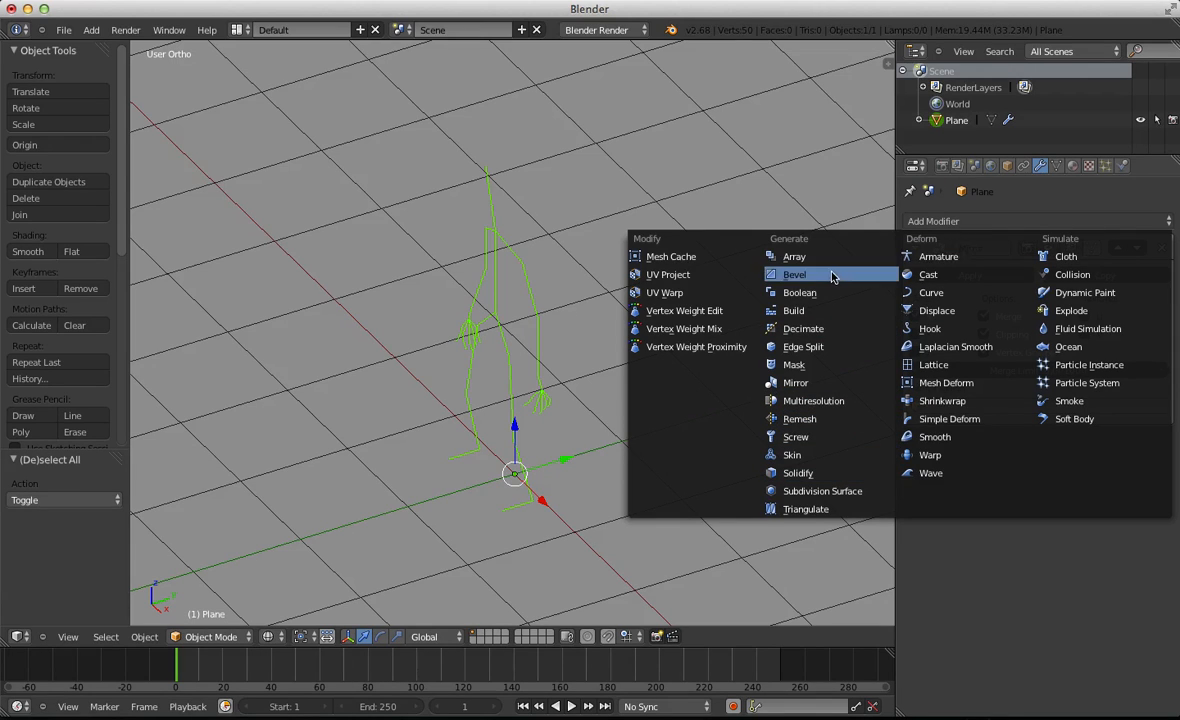
left_click(838, 458)
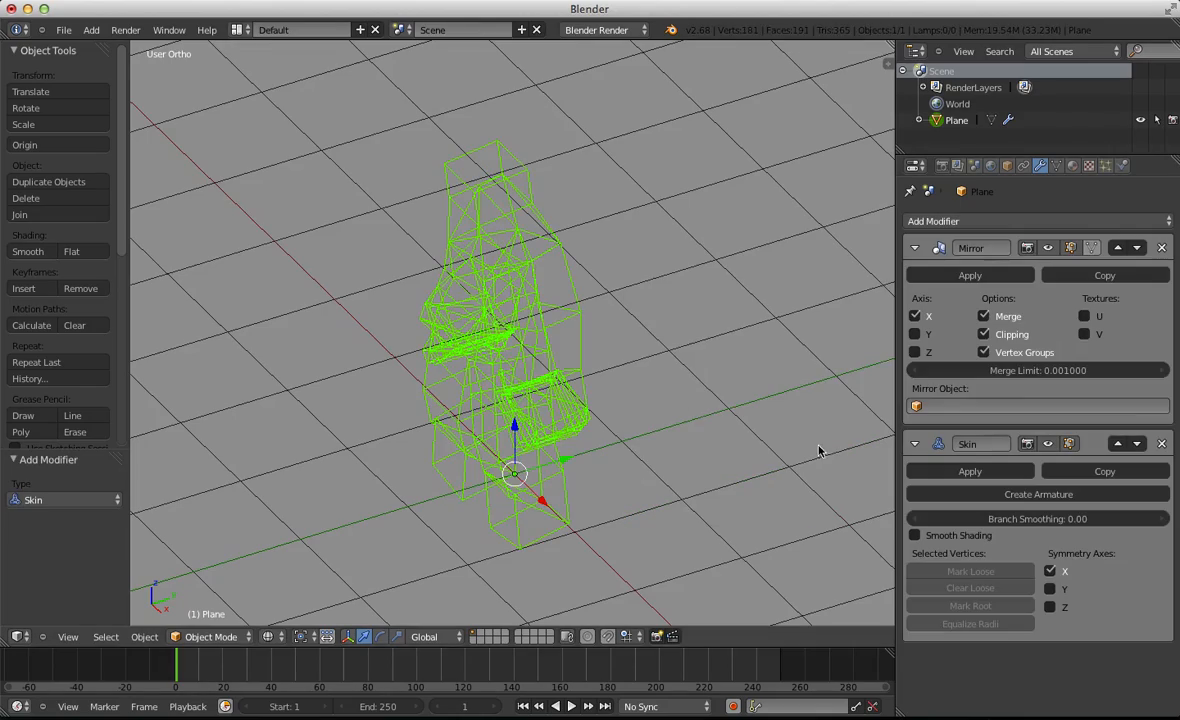
key("z")
mouse_move(469, 405)
middle_mouse_down()
mouse_move(521, 379)
mouse_move(566, 332)
mouse_move(429, 329)
mouse_move(557, 337)
mouse_move(756, 290)
mouse_move(604, 321)
middle_mouse_up()
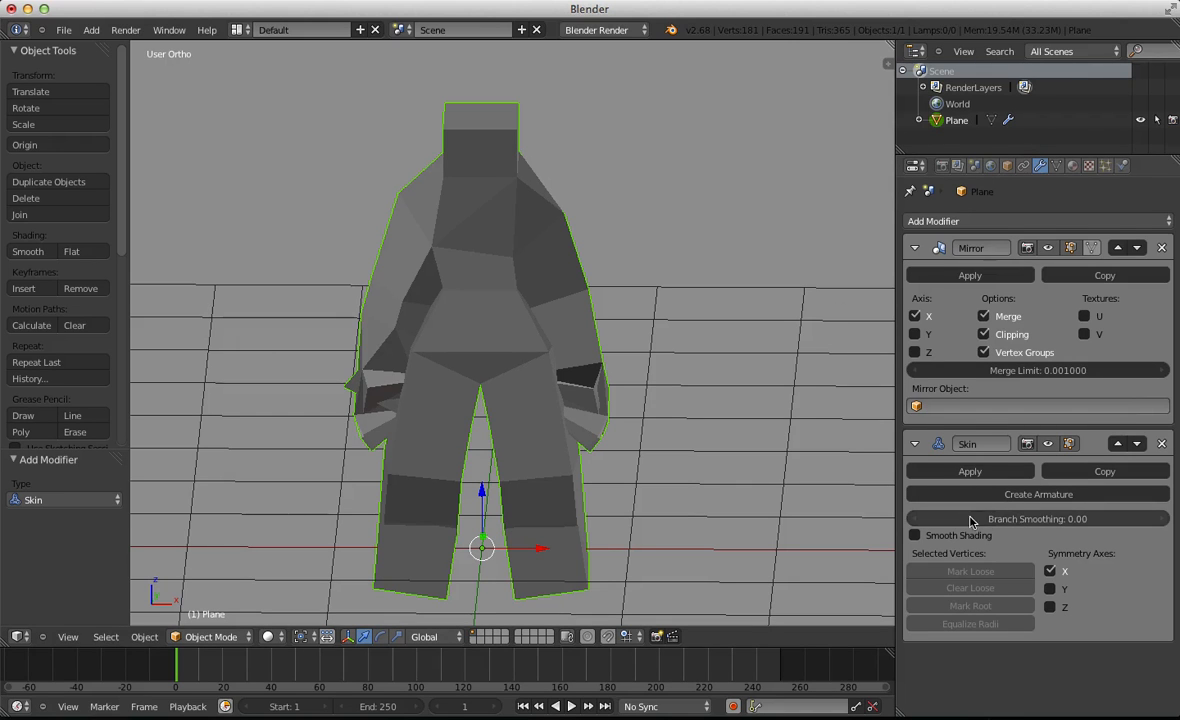
In Edit Mode, select all vertices and shrink their skin radius by a factor of 0.118
key("Tab")
key("a")
key("z")
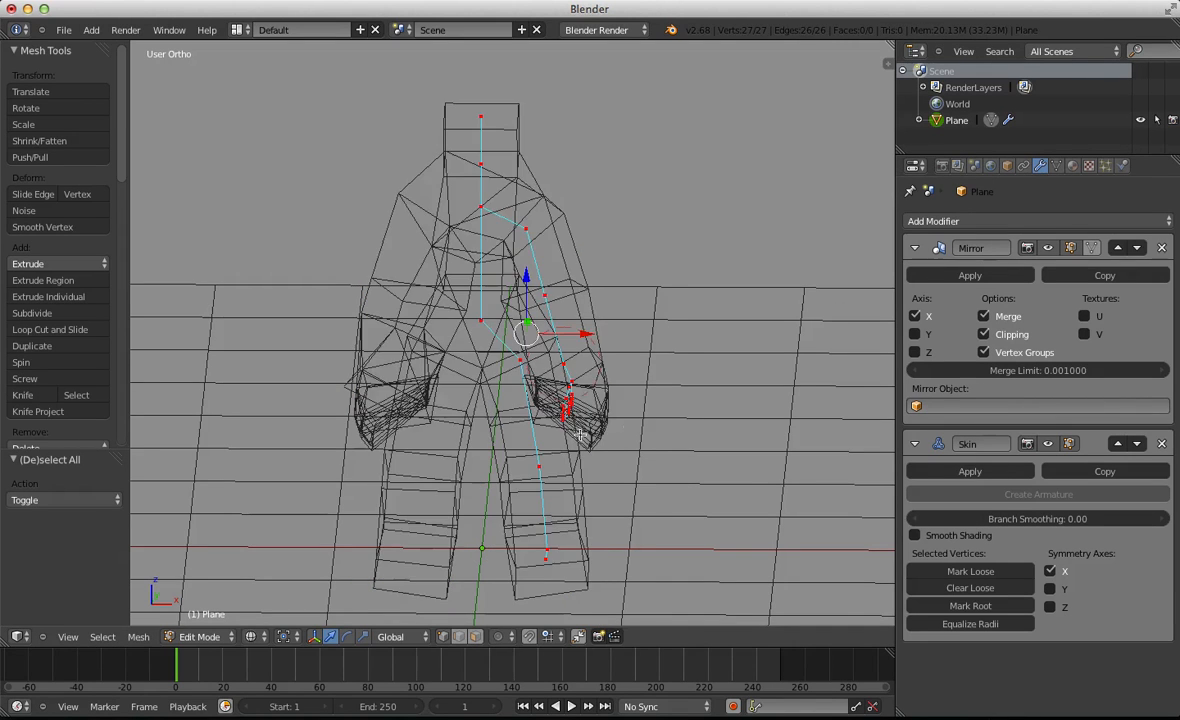
middle_click_drag(634, 426, 573, 408)
scroll(645, 408, "up", 2)
scroll(620, 391, "down", 3)
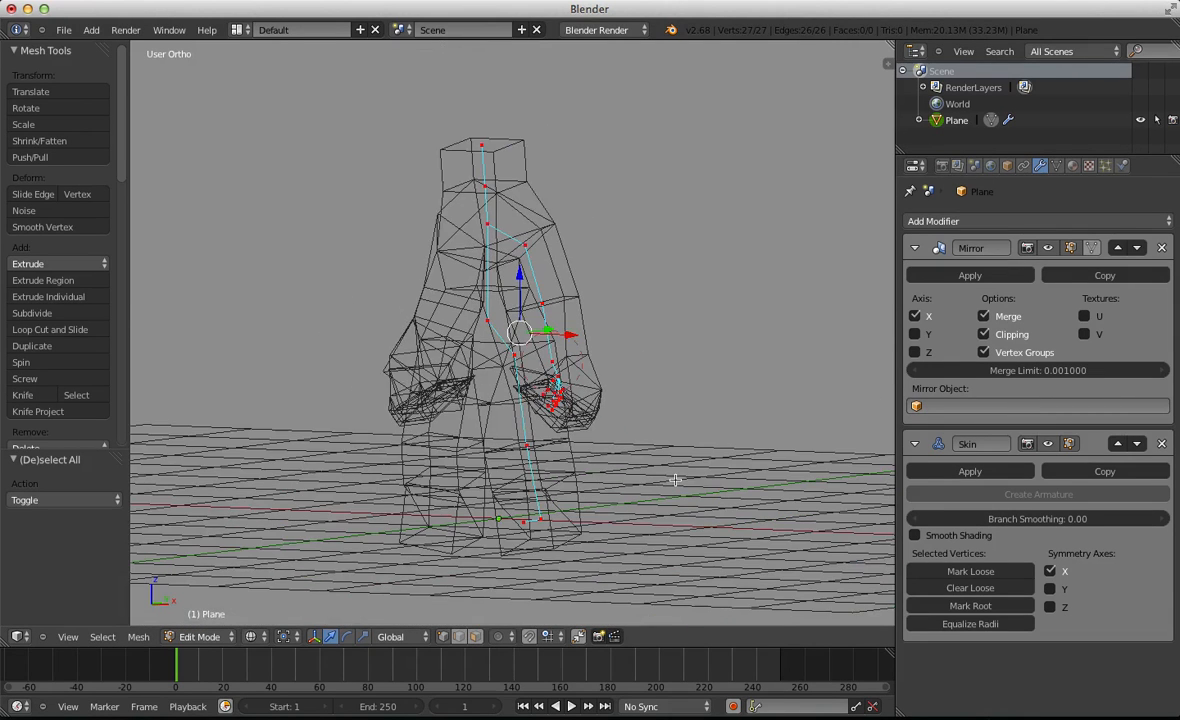
key("ctrl+a")
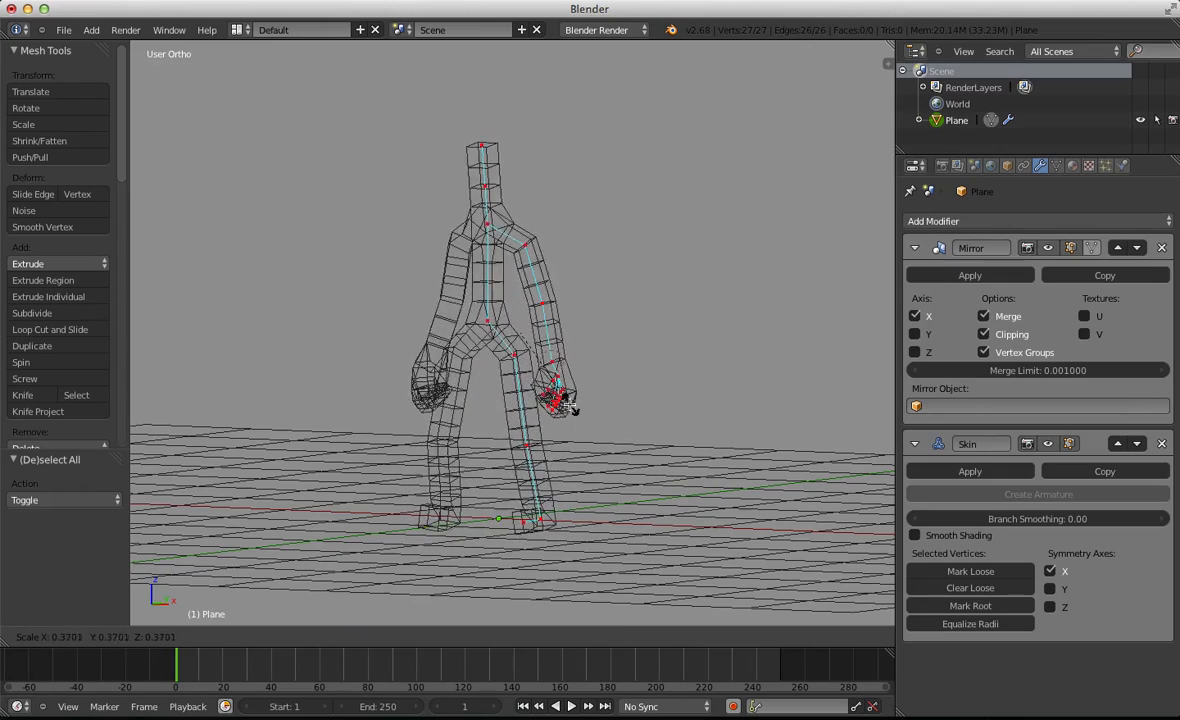
left_click(527, 356)
key("z")
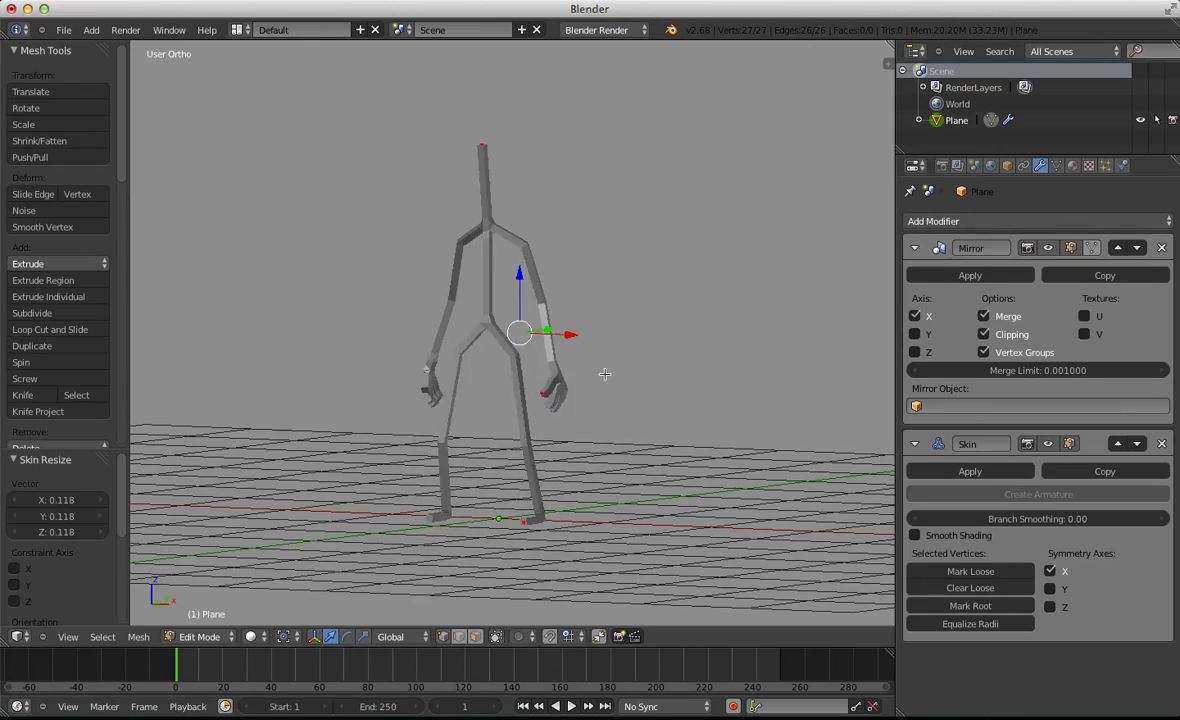
mouse_move(603, 371)
middle_mouse_down()
mouse_move(467, 352)
mouse_move(645, 398)
mouse_move(679, 388)
middle_mouse_up()
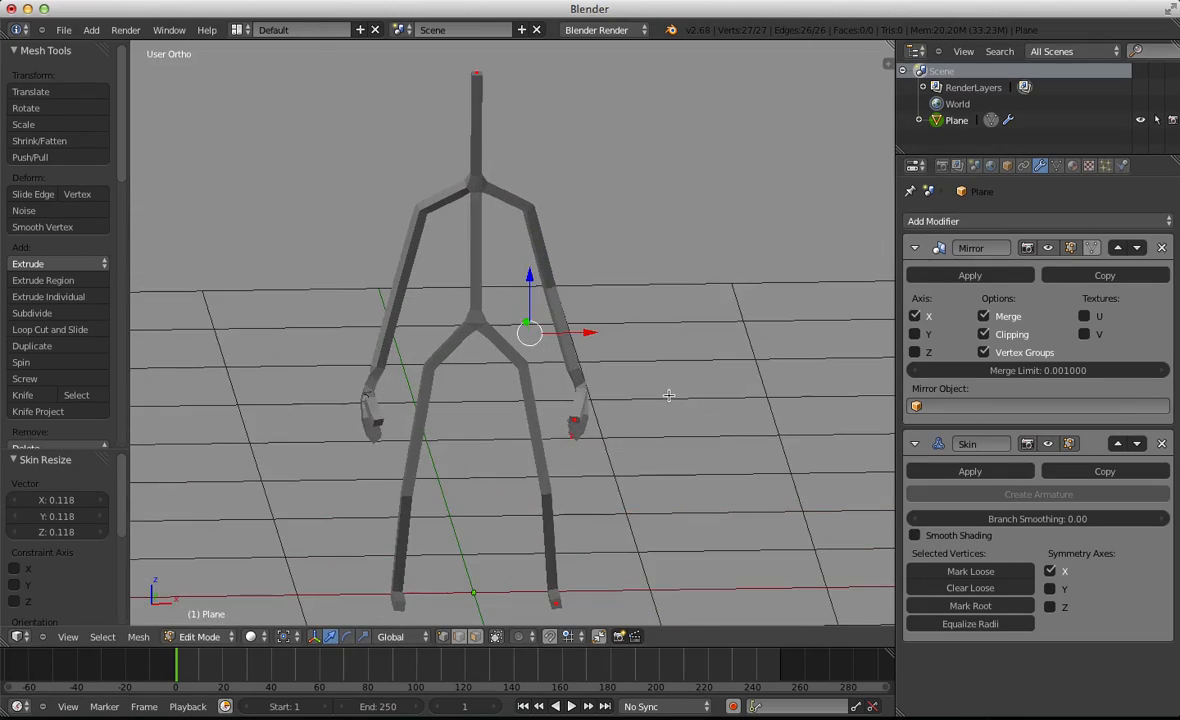
Thicken the skin of all vertices by a factor of 3.269, then again by 1.309
key("ctrl+a")
left_click(666, 387)
key("ctrl+a")
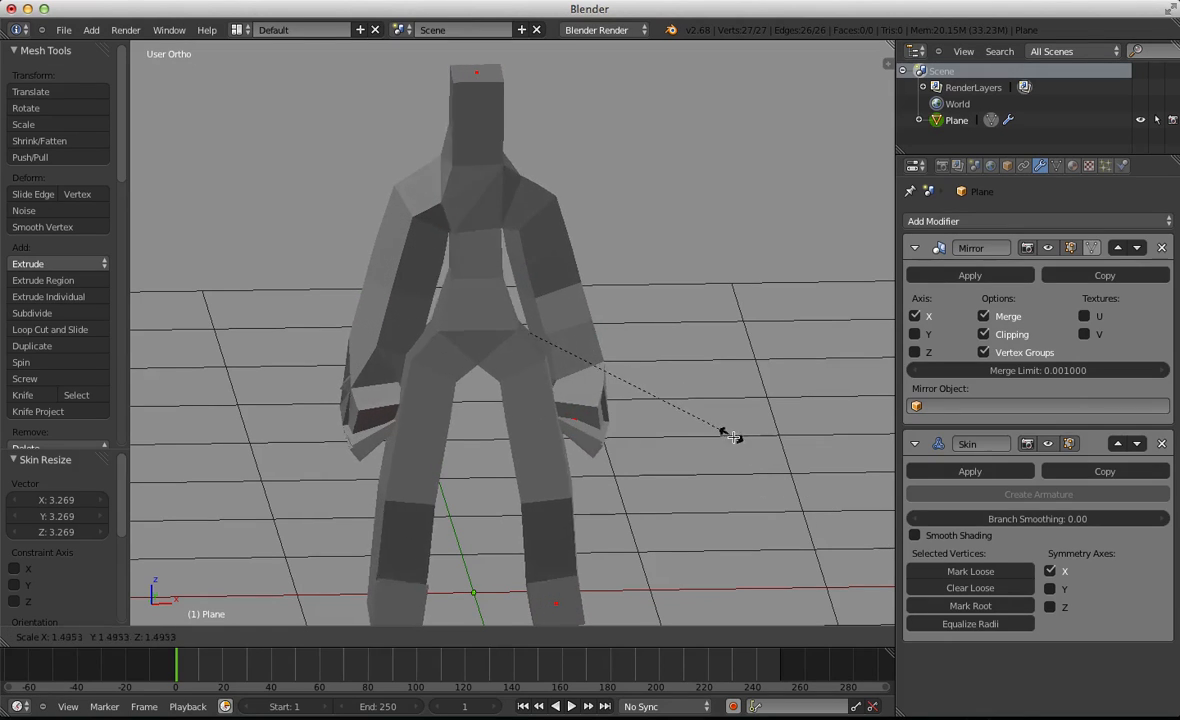
left_click(707, 416)
Select only the hand's vertices and shrink their skin radius by a factor of 0.218
key("KP_1")
key("z")
scroll(714, 483, "up", 3)
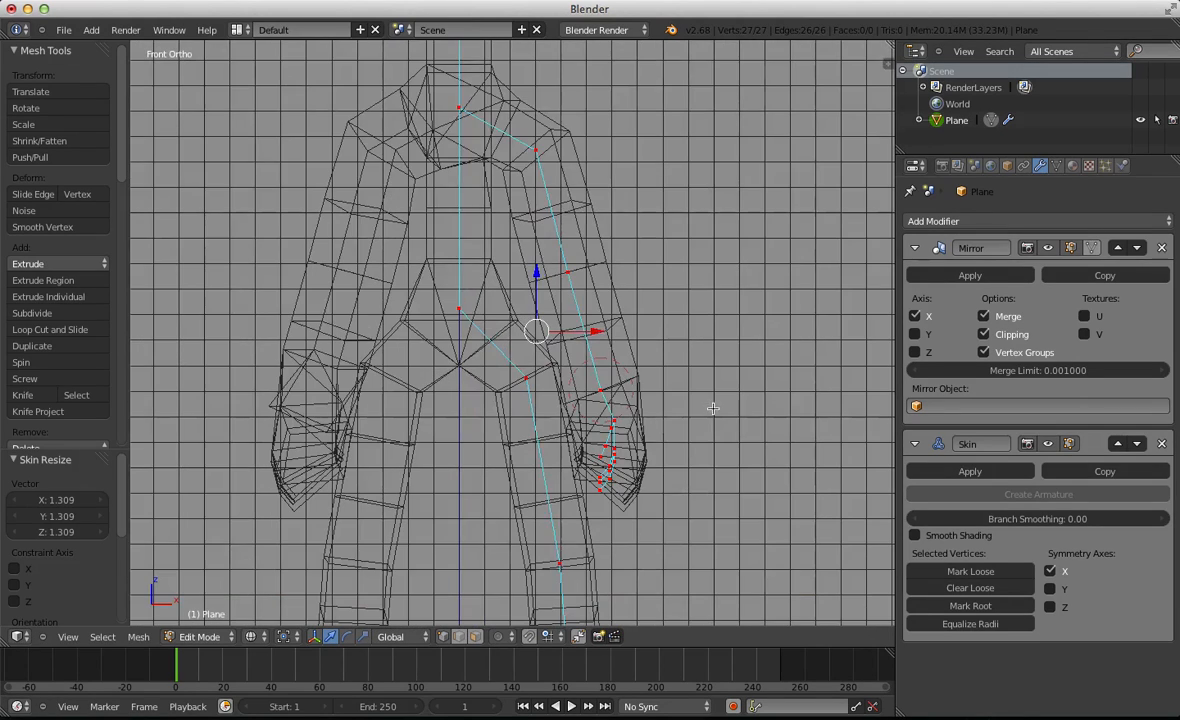
key("a")
scroll(603, 397, "down", 1)
middle_click_drag(603, 397, 607, 355, "shift")
key("b")
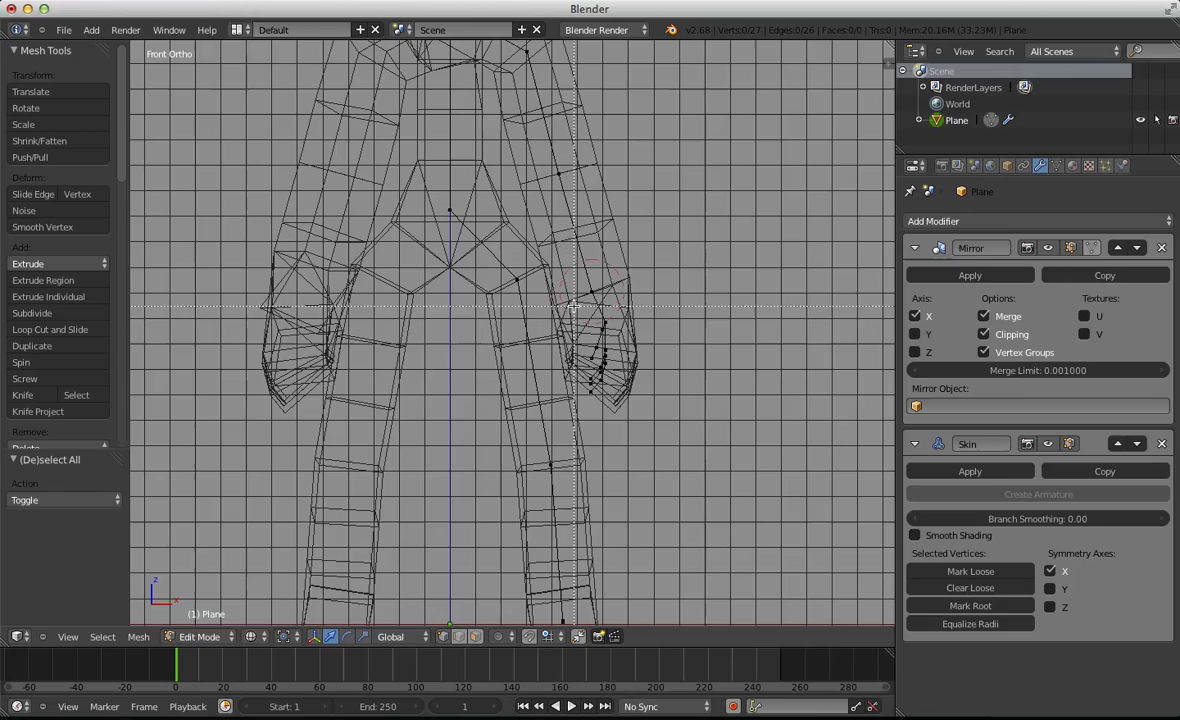
middle_click_drag(659, 432, 703, 445)
key("ctrl+a")
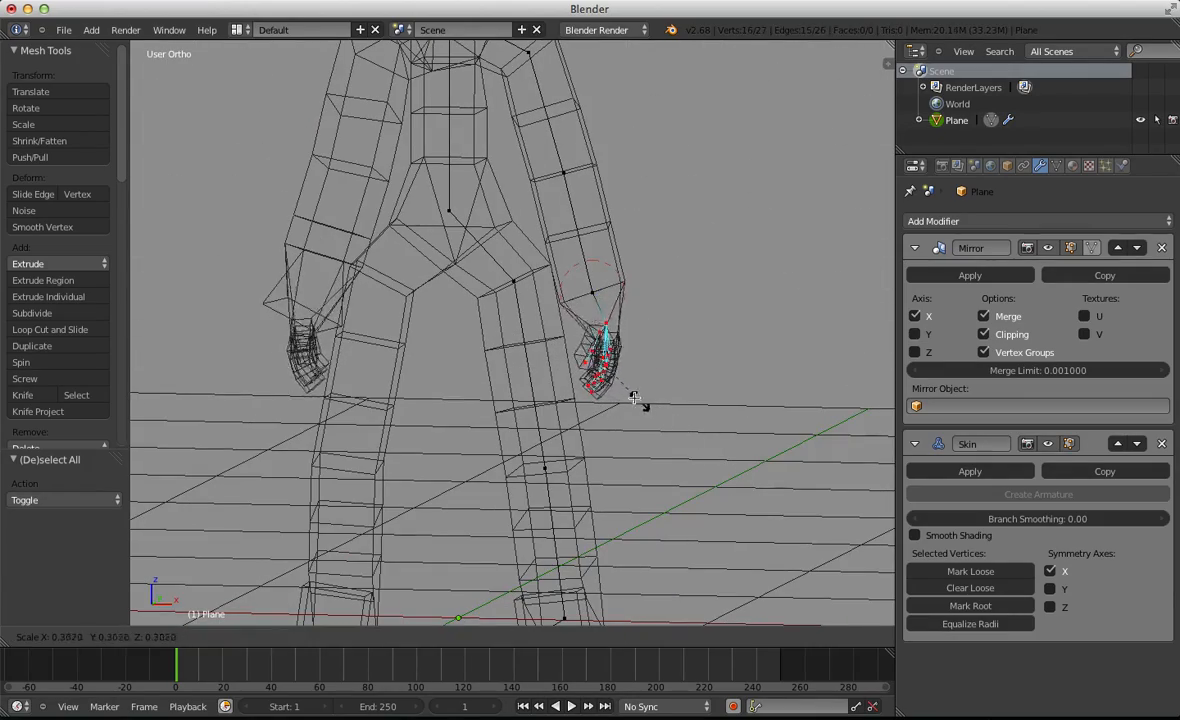
left_click(634, 396)
key("z")
middle_click_drag(698, 380, 632, 400)
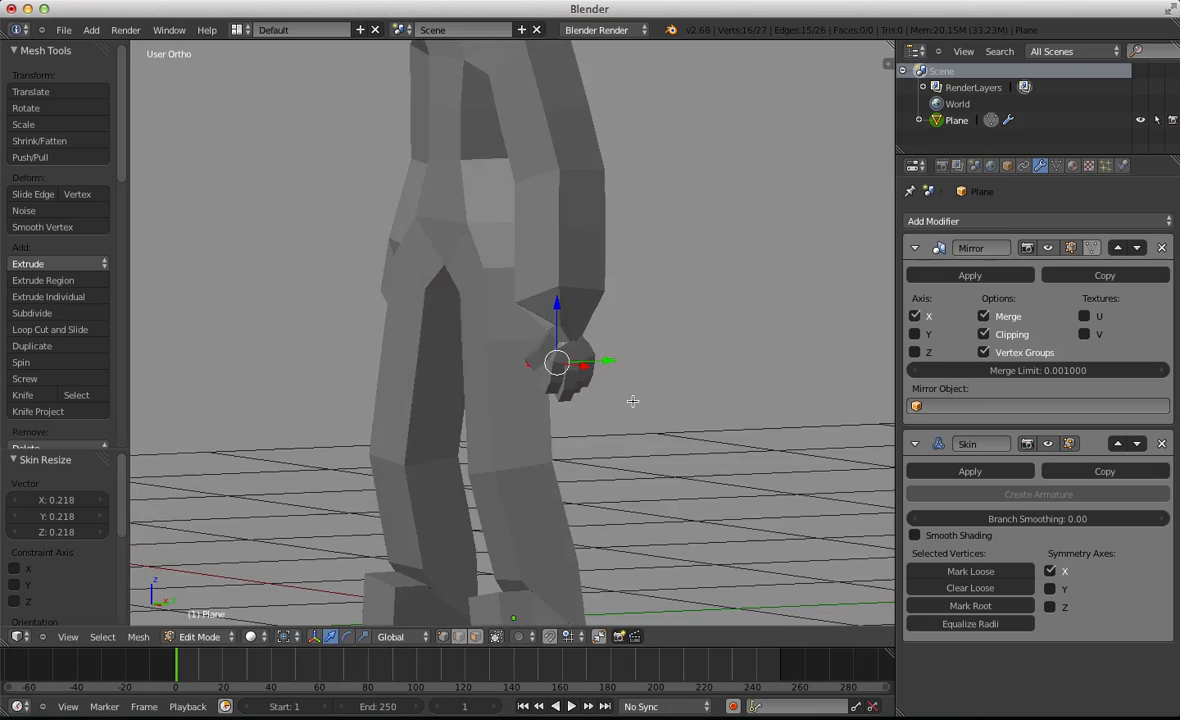
In front view, reduce the skin radius at the wrist vertex and at the elbow vertex to slim the arm
key("KP_1")
key("z")
key("a")
key("g")
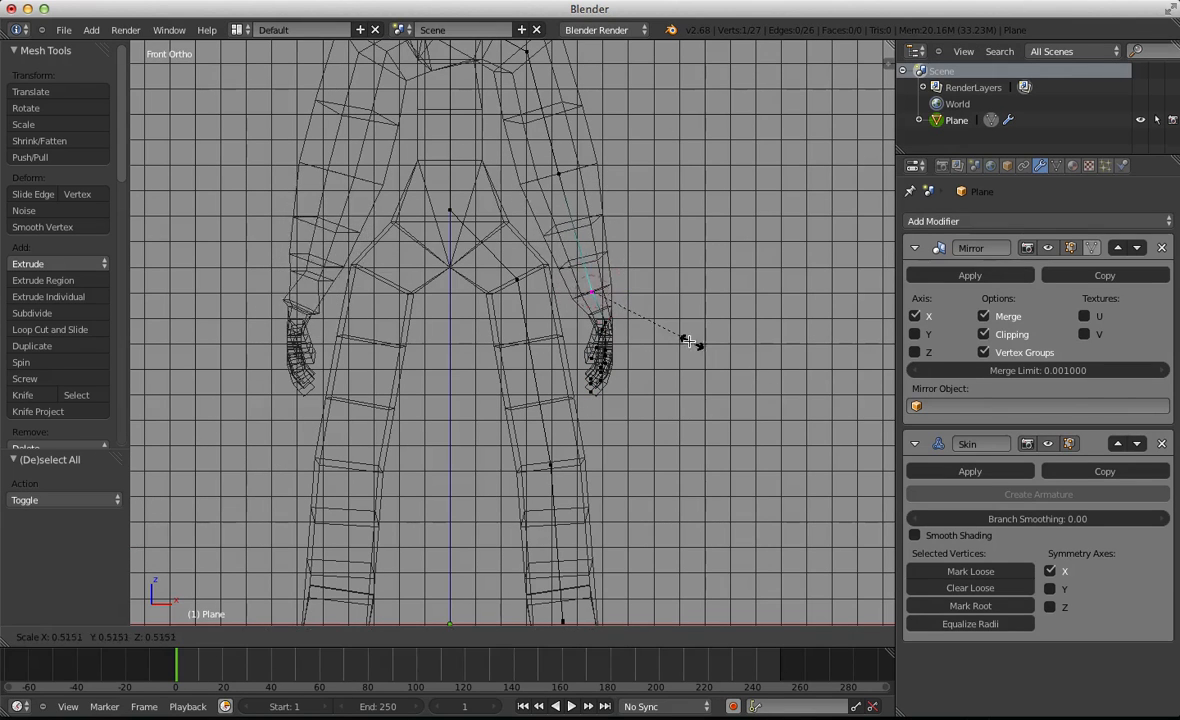
left_click(645, 320)
key("a")
scroll(515, 123, "down", 1)
middle_click_drag(562, 212, 573, 277, "shift")
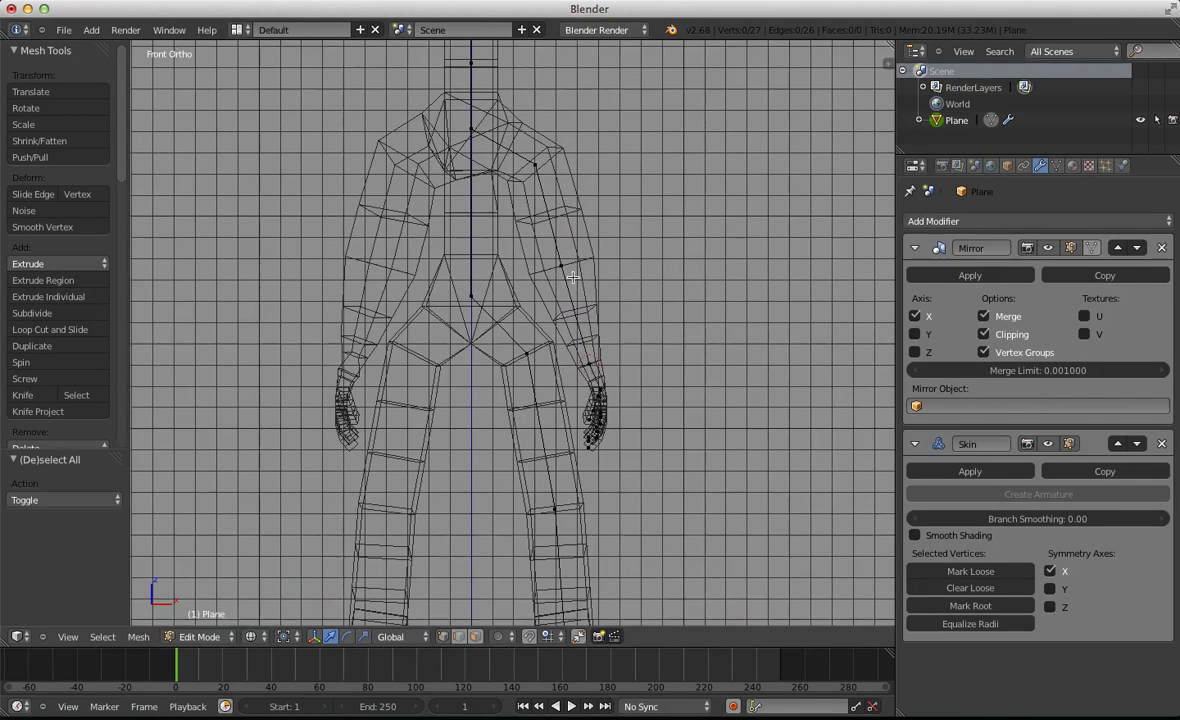
key("ctrl+a")
left_click(604, 273)
key("a")
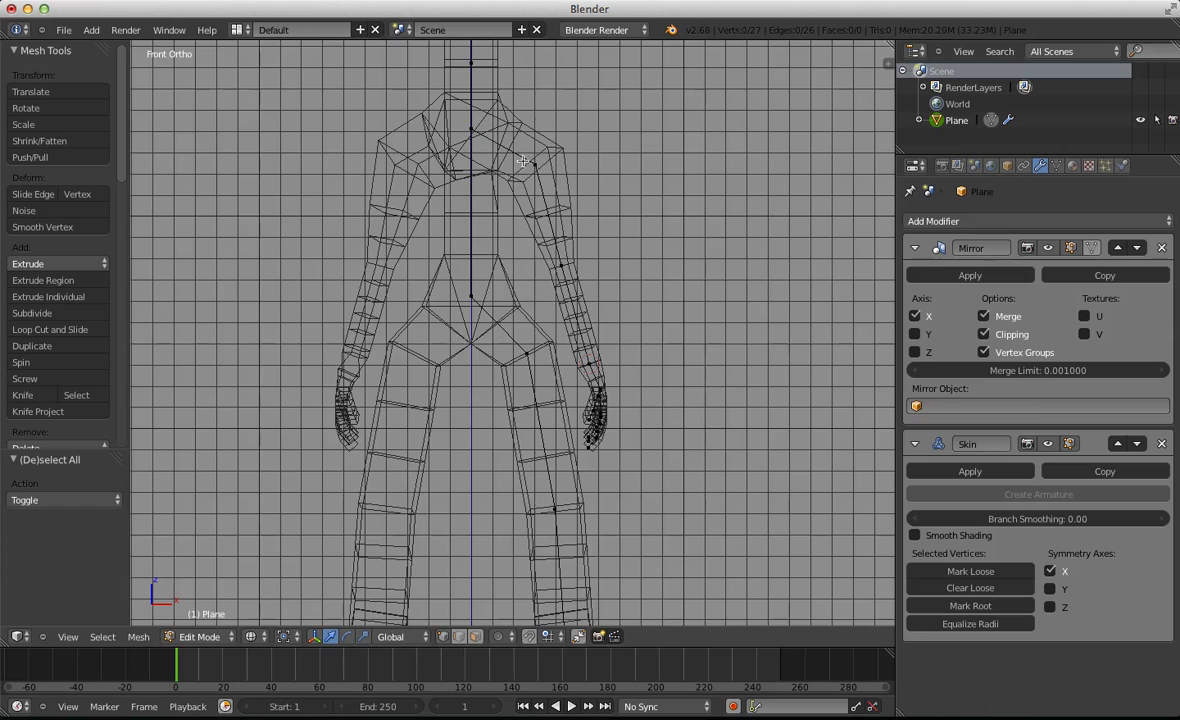
Scale the shoulder vertex's skin radius by 0.456 and nudge the vertex slightly inward and down
right_click(537, 165)
key("ctrl+a")
left_click(578, 158)
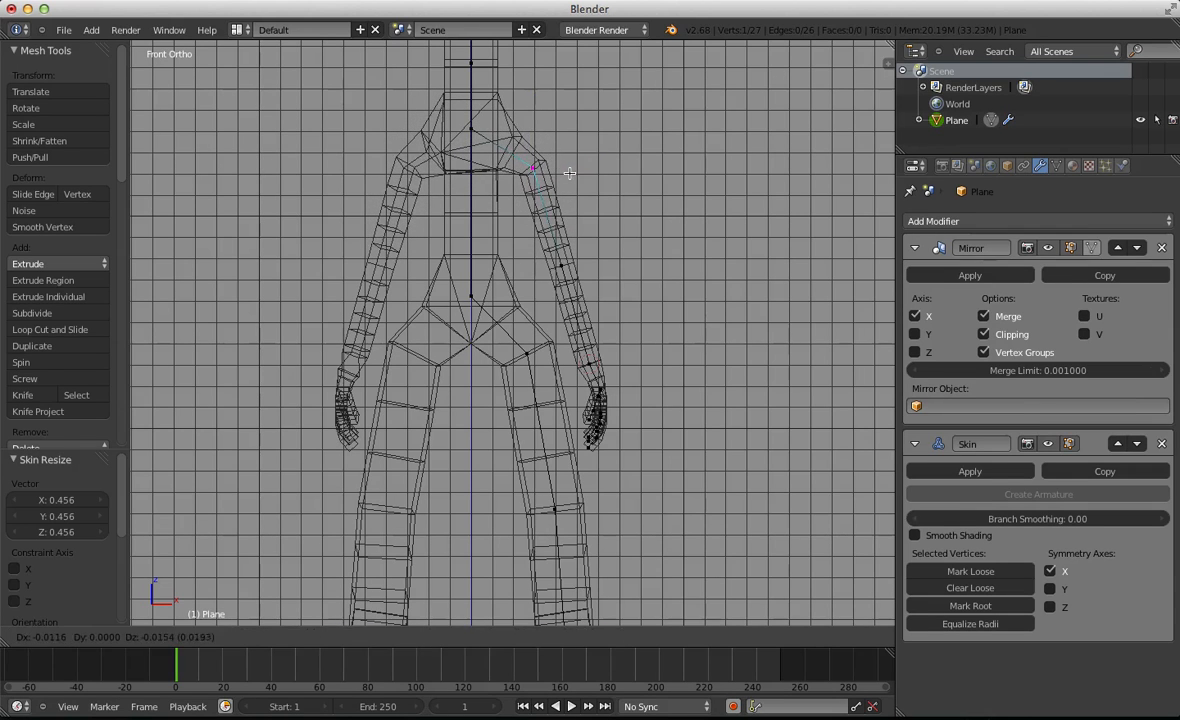
key("a")
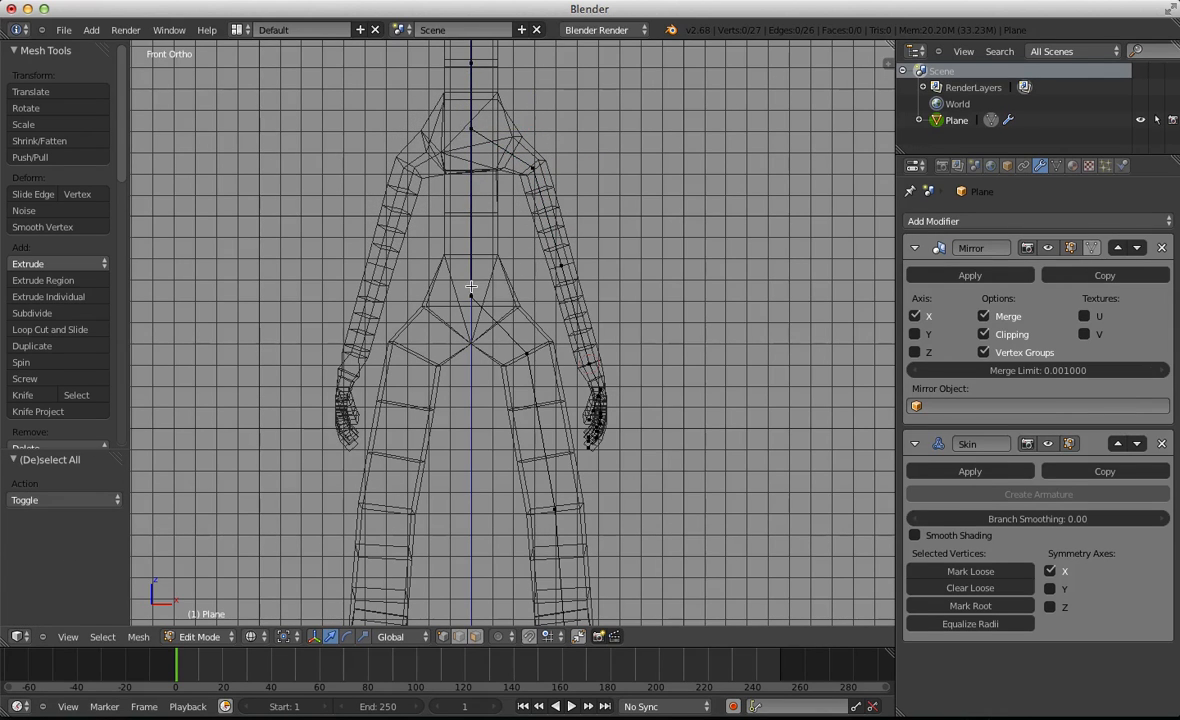
Select the pelvis vertex at the base of the spine and mark it as the skin root
key("z")
scroll(465, 291, "down", 2)
middle_click_drag(465, 291, 428, 322)
key("z")
scroll(428, 322, "up", 1)
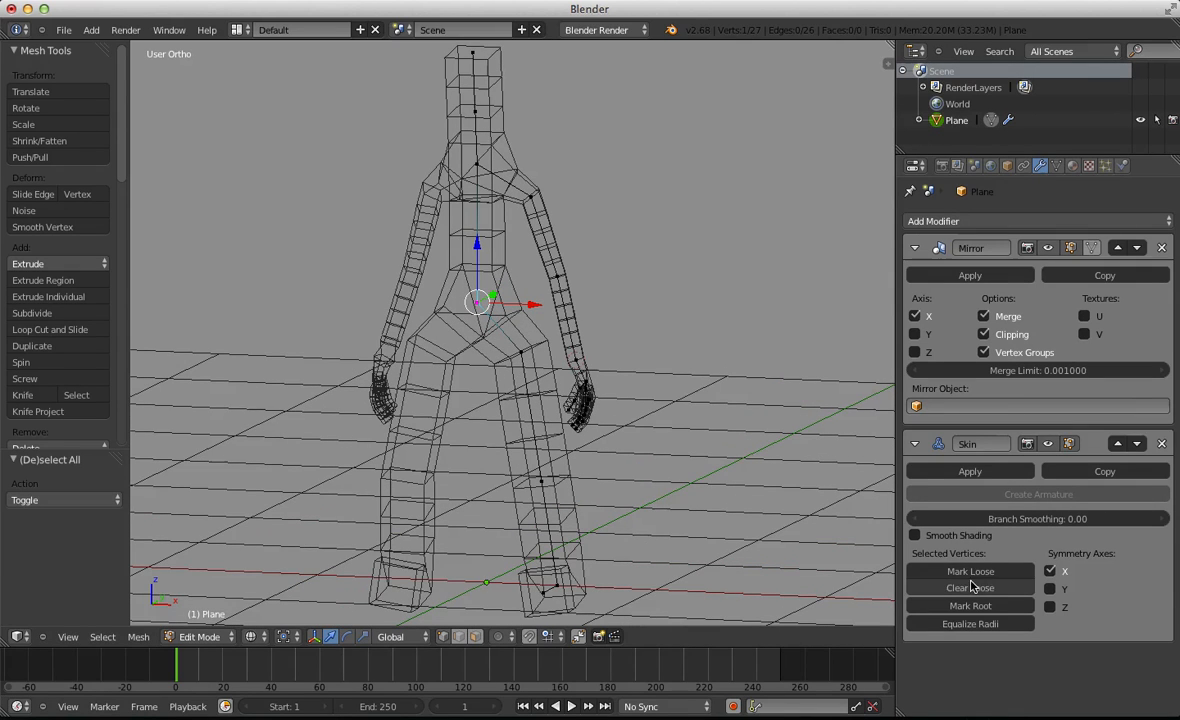
left_click(1006, 612)
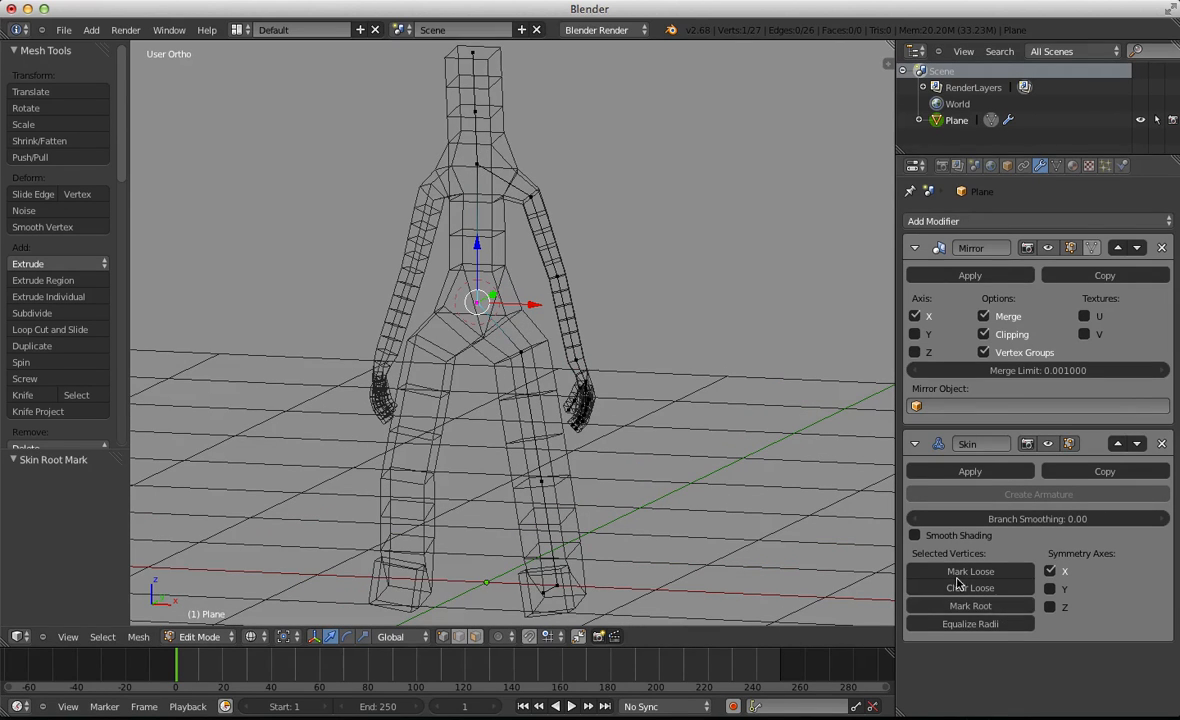
In front view, scale the hip joint vertex's skin radius by 0.649 and shift the vertex slightly inward
key("KP_1")
key("z")
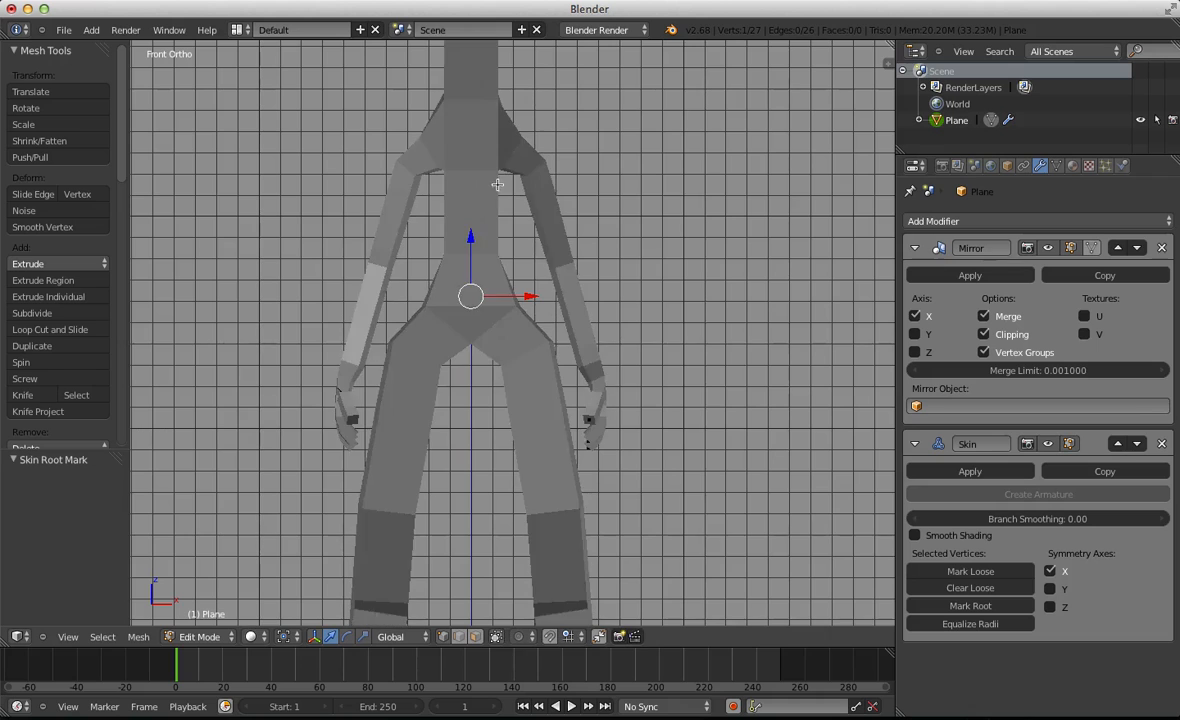
key("z")
key("Home")
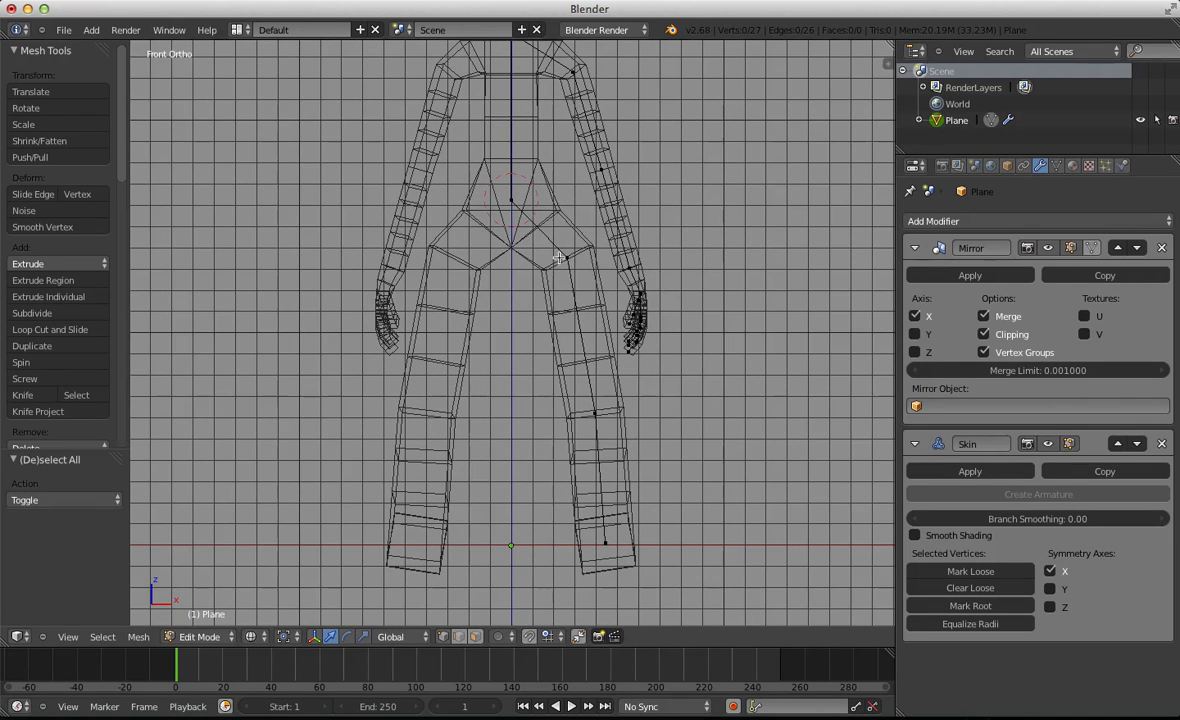
key("ctrl+a")
left_click(656, 389)
key("g")
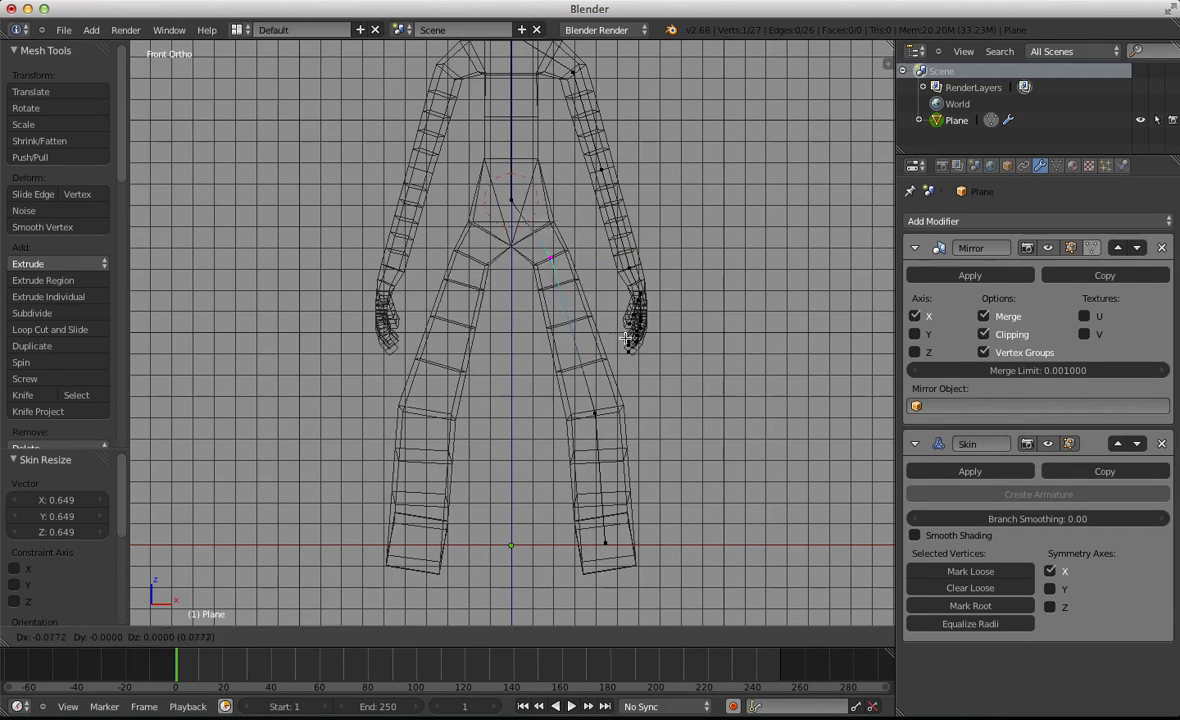
key("Escape")
key("a")
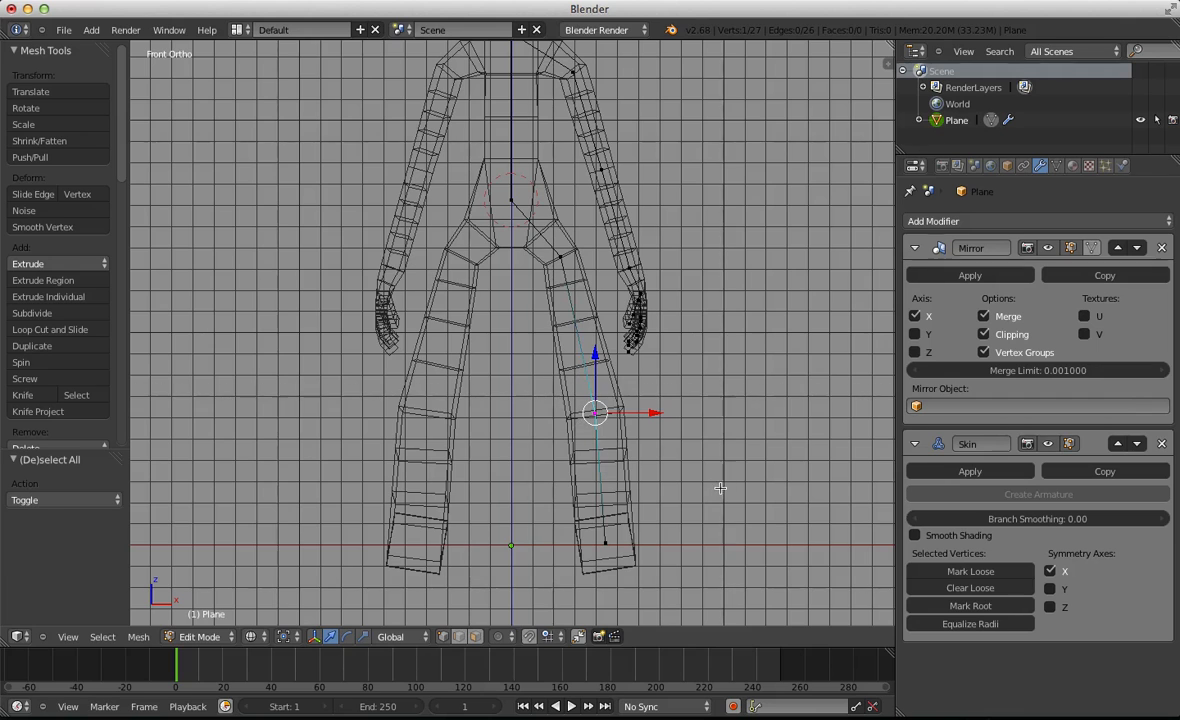
In front view, resize the knee vertex's skin radius and move the vertex upward and slightly inward
key("ctrl+a")
left_click(685, 455)
key("g")
left_click(672, 421)
key("a")
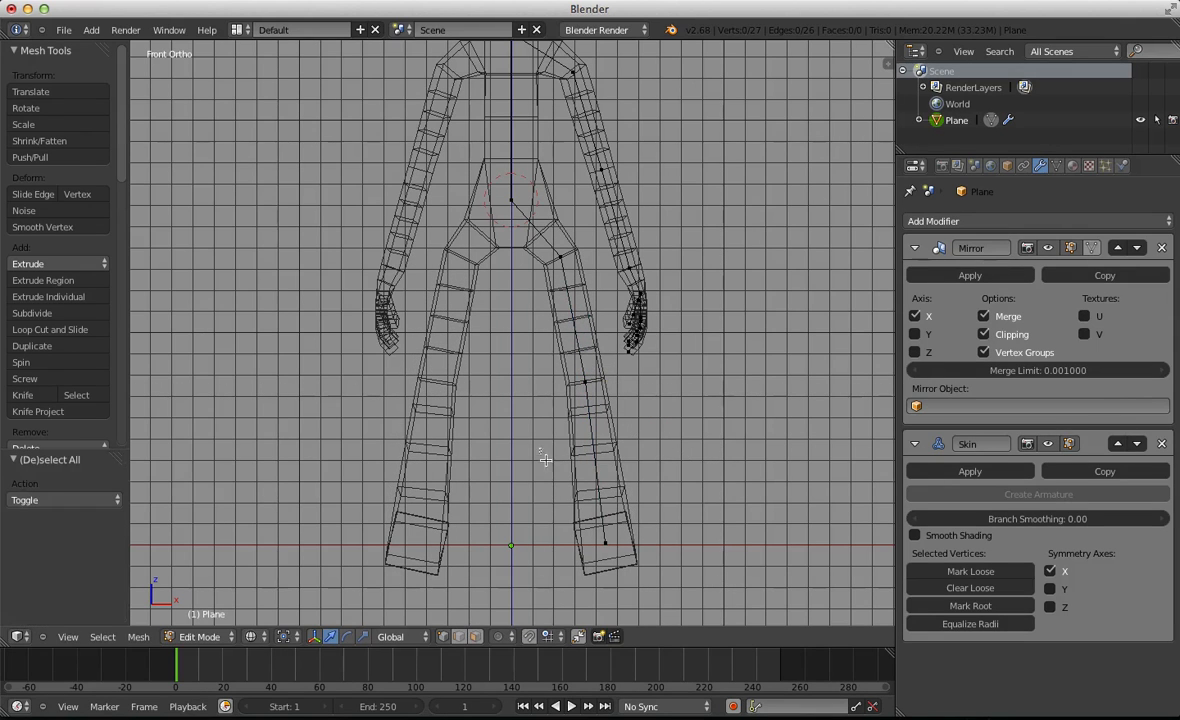
Move the ankle and toe vertices by -0.100 in X and 0.015 in Z and scale their skin radius by 0.696
right_click(605, 543)
key("g")
left_click(680, 567)
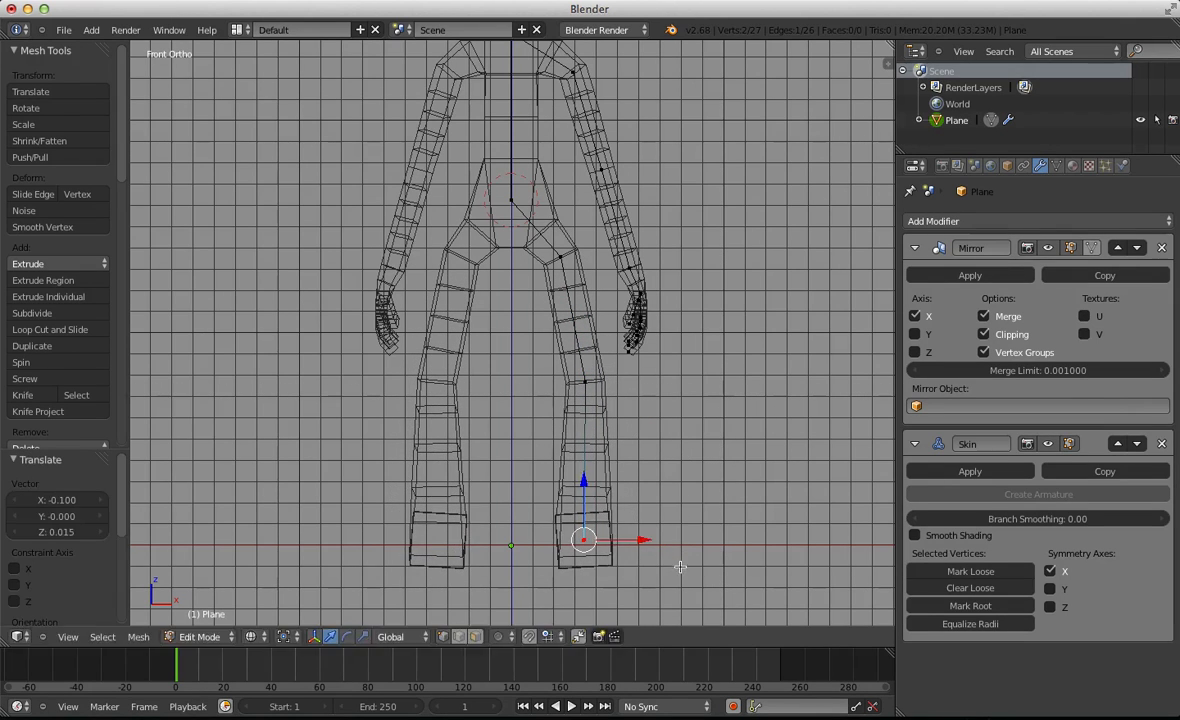
key("ctrl+a")
left_click(658, 558)
In right view, nudge the ankle vertex slightly back and down and move the front foot vertex toward the heel
key("z")
key("KP_3")
key("z")
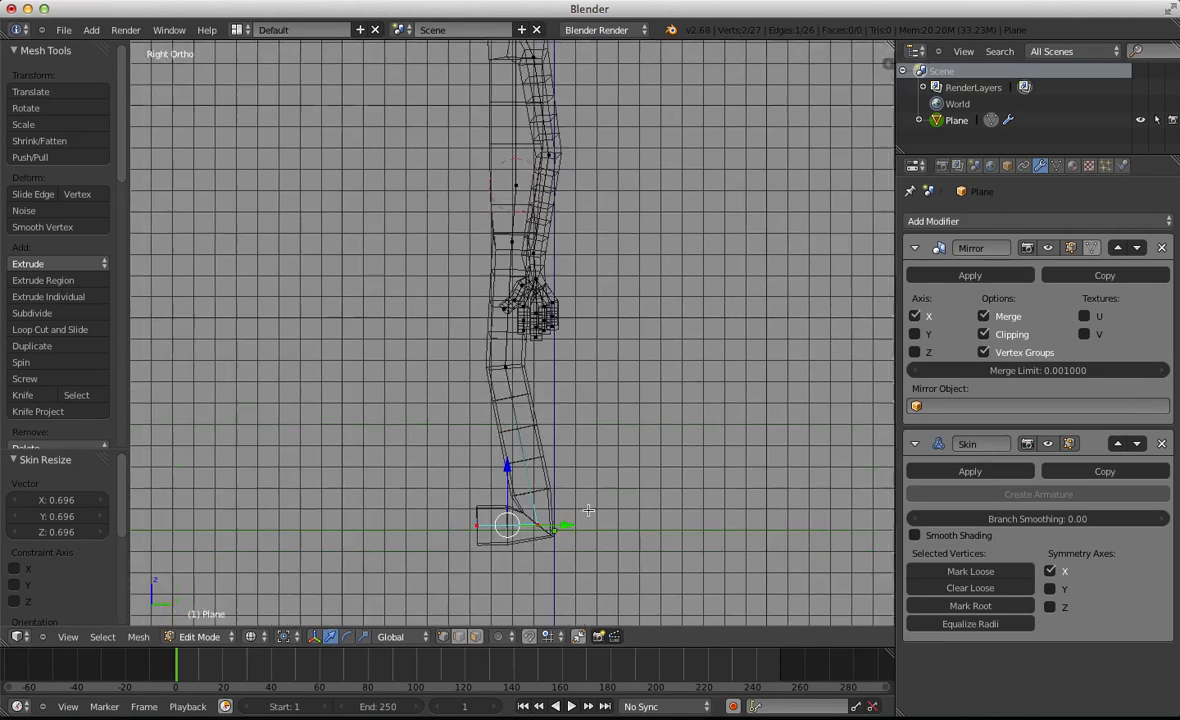
middle_click_drag(588, 511, 624, 396, "shift")
scroll(620, 410, "up", 3)
key("a")
right_click(617, 457)
key("g")
left_click(622, 464)
key("a")
right_click(500, 460)
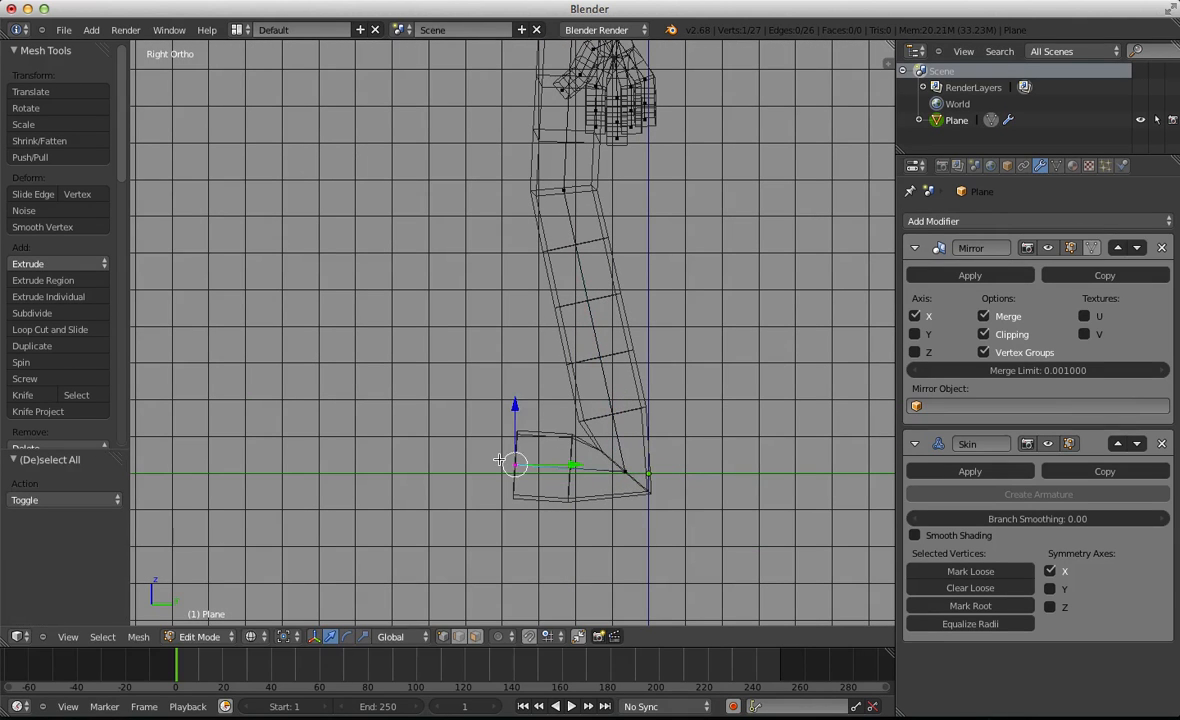
key("g")
left_click(533, 466)
Extrude a toe vertex forward by 0.250, shrink its skin radius, and nudge the mid-foot vertex slightly down
key("e")
left_click(443, 475)
key("ctrl+a")
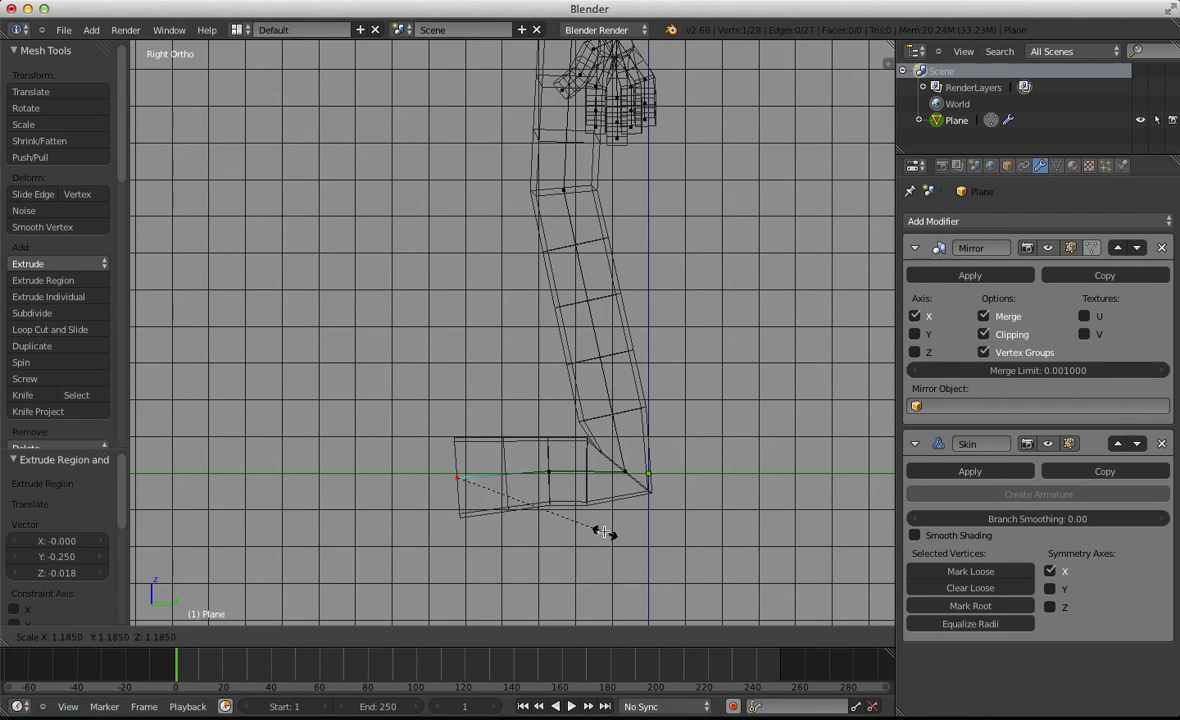
left_click(600, 530)
key("a")
right_click(548, 475)
key("g")
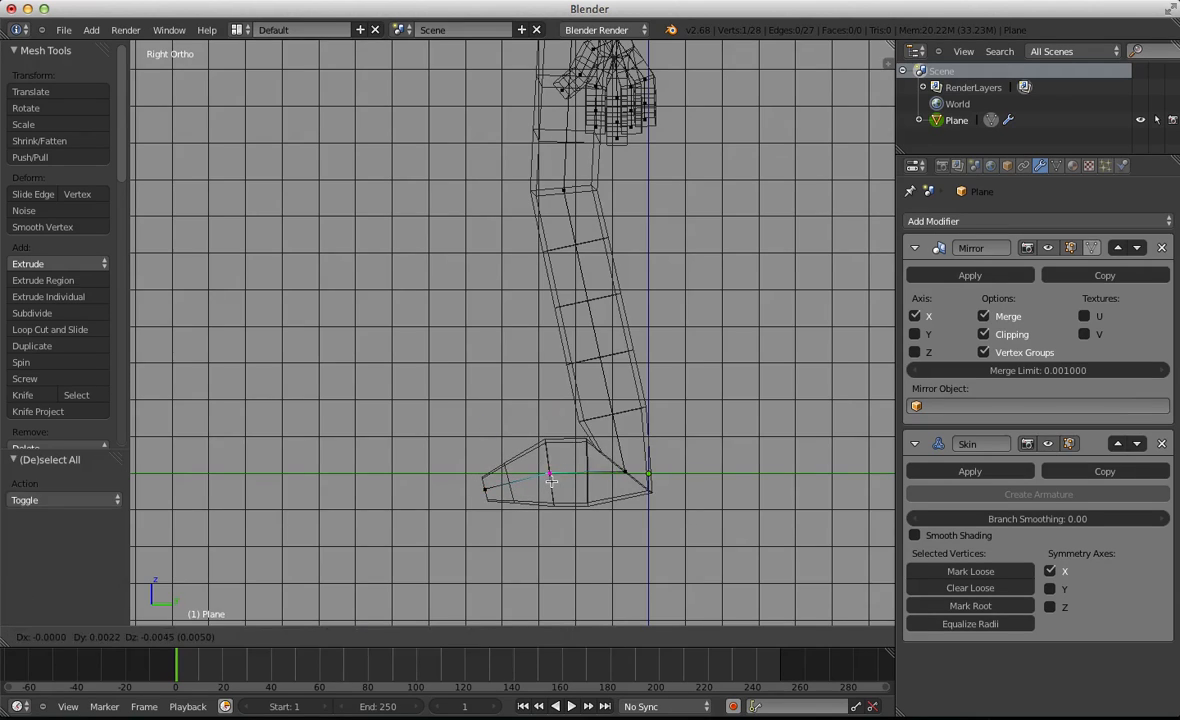
left_click(551, 482)
In front view, lower the topmost neck vertex, scale its skin radius by 2.261 and move it a further 0.080 down
key("a")
scroll(549, 420, "down", 7)
key("z")
key("KP_1")
middle_click_drag(681, 276, 682, 340, "shift")
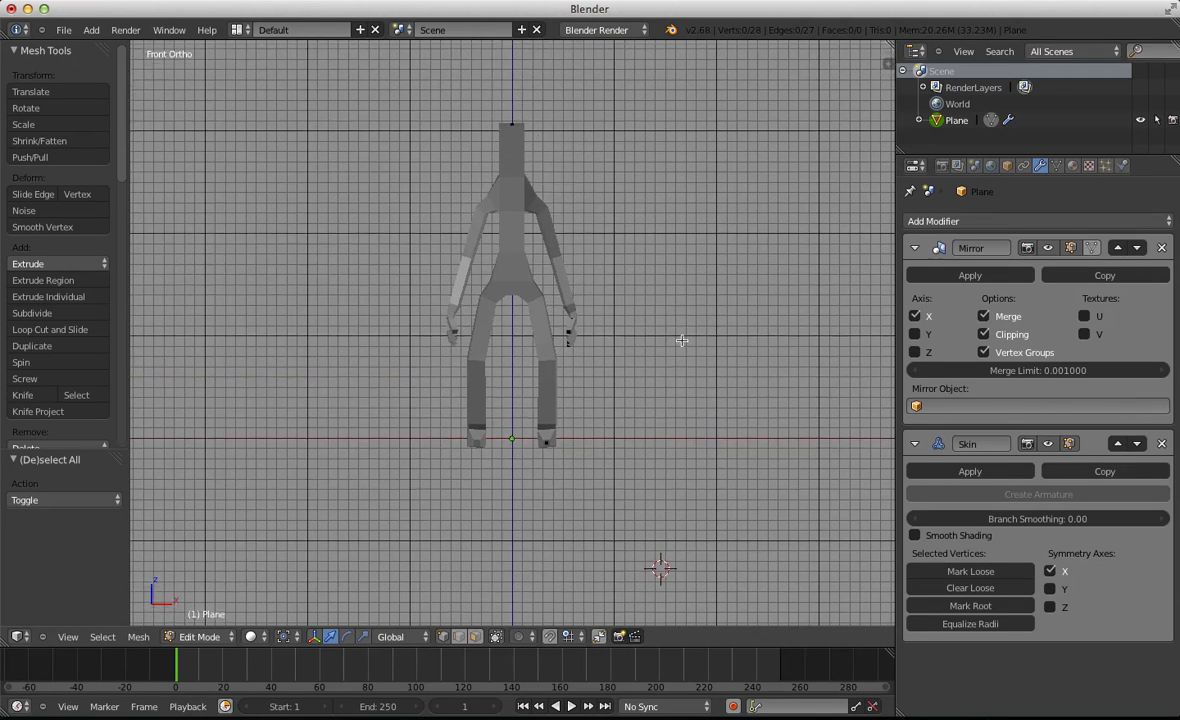
scroll(640, 130, "up", 5)
key("z")
right_click(560, 68)
key("g")
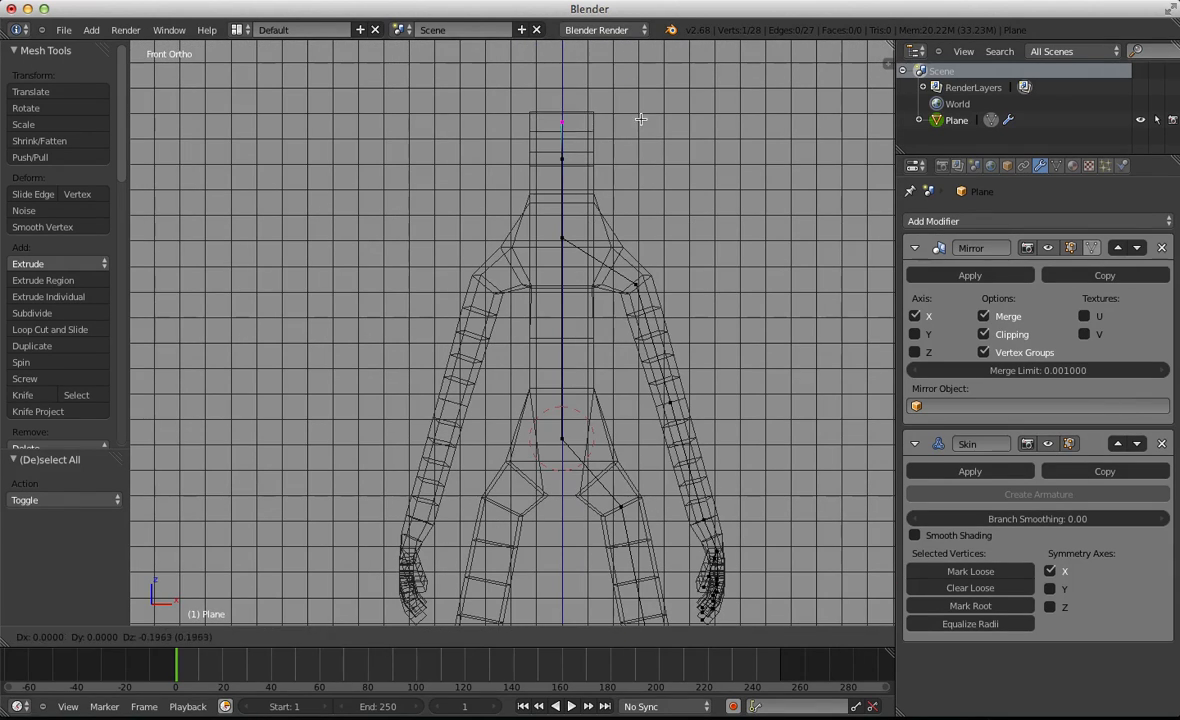
left_click(640, 119)
key("ctrl+a")
left_click(680, 163)
key("g")
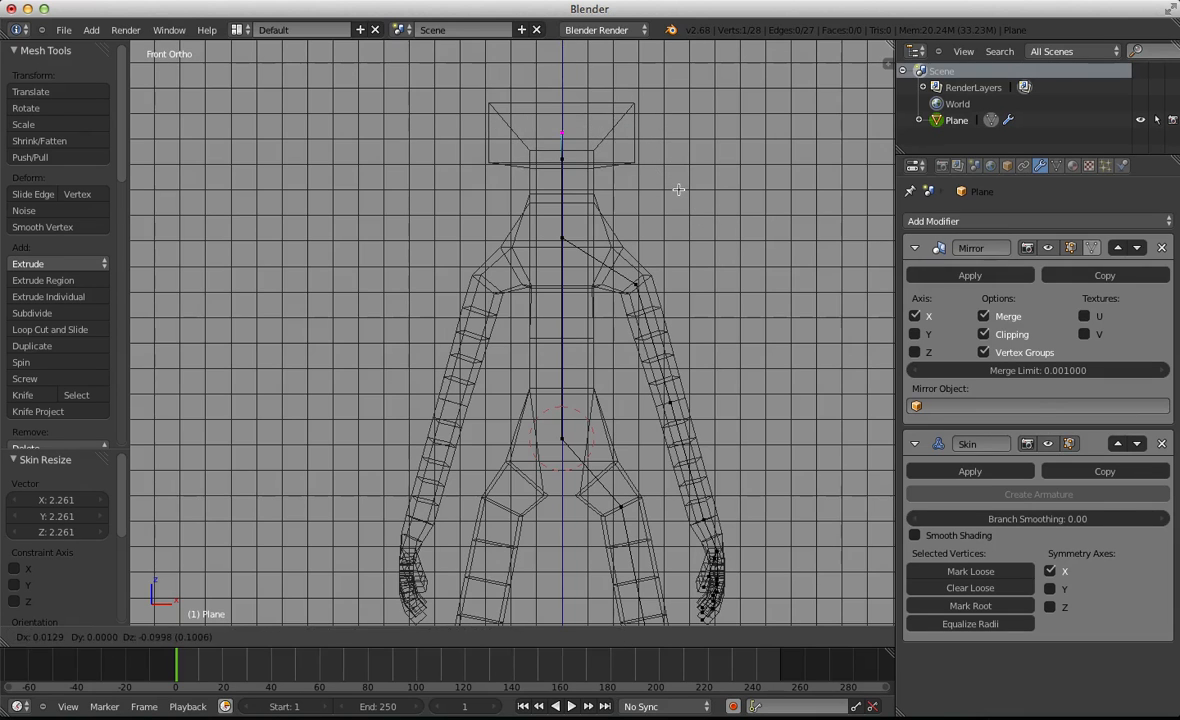
left_click(678, 185)
In side view, extrude the top vertex up by 0.564 and forward by 0.062 for the head, and enlarge its skin radius
scroll(674, 190, "down", 3)
key("z")
key("KP_3")
key("z")
scroll(582, 195, "up", 2)
middle_click_drag(586, 190, 579, 255, "shift")
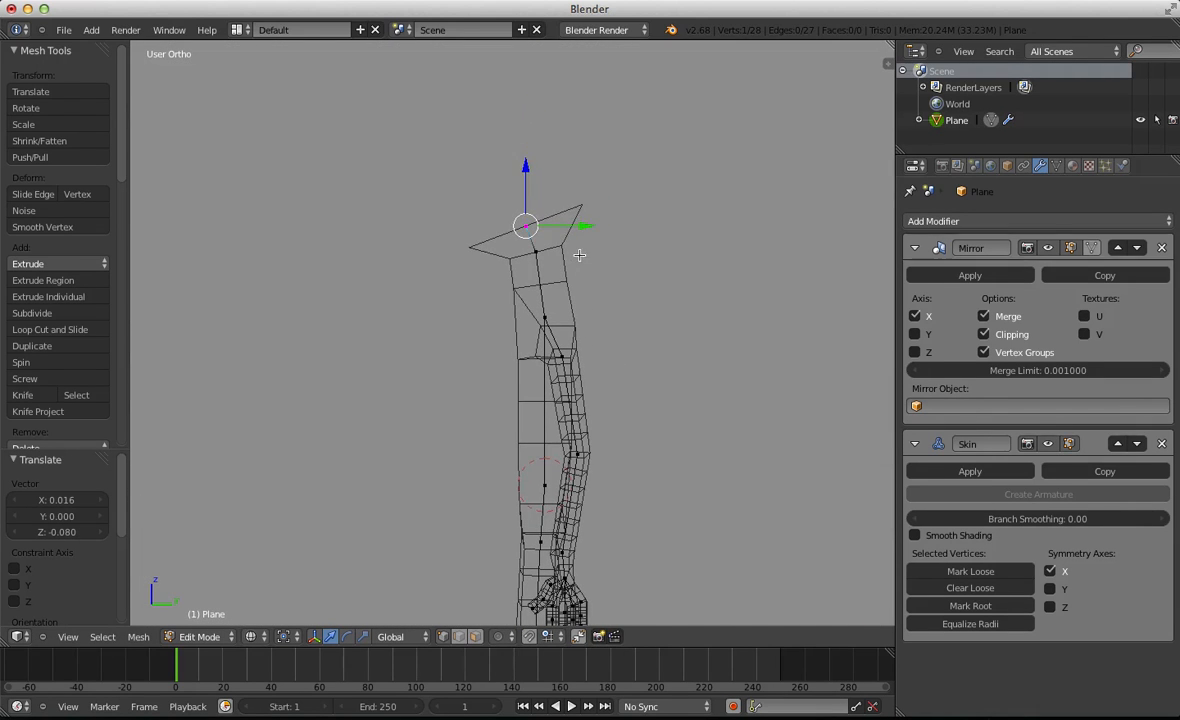
key("e")
left_click(565, 141)
key("ctrl+a")
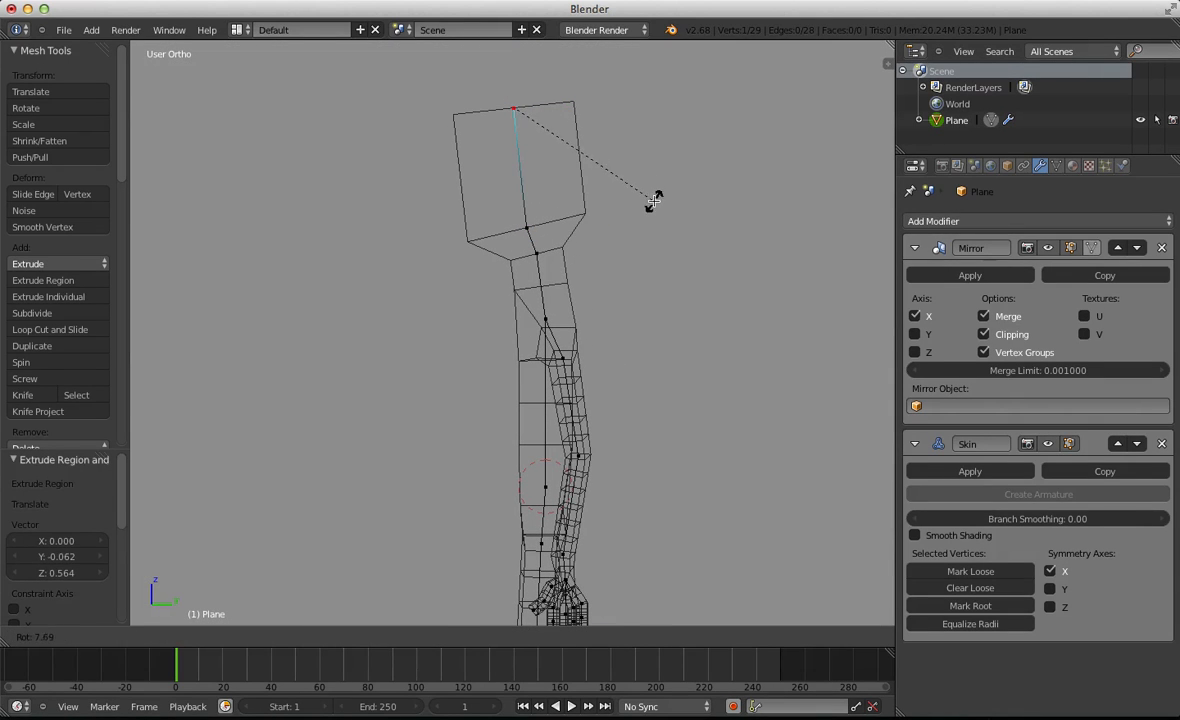
left_click(694, 257)
Return to Object Mode and add a Subdivision Surface modifier to the figure
key("Tab")
key("z")
scroll(640, 310, "down", 6)
mouse_move(545, 375)
middle_mouse_down()
mouse_move(558, 403)
mouse_move(701, 369)
mouse_move(656, 398)
middle_mouse_up()
scroll(656, 398, "up", 6)
scroll(660, 398, "down", 1)
left_click(989, 222)
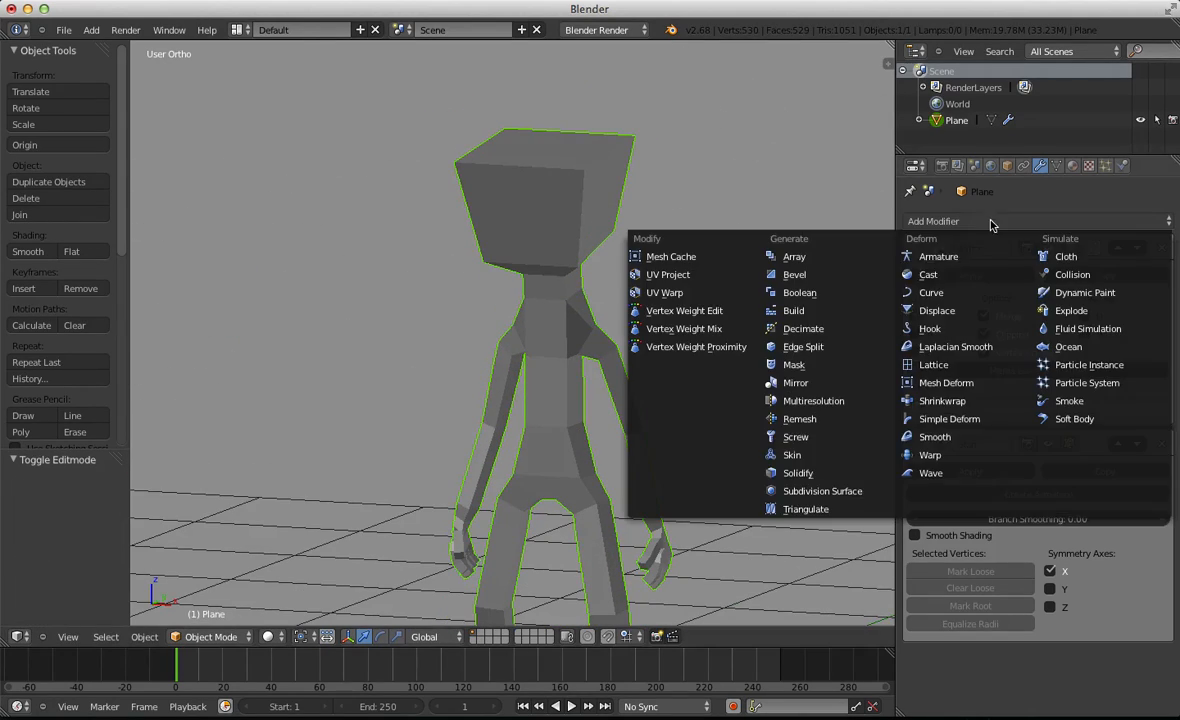
left_click(850, 491)
Apply smooth shading to the figure in Object Mode
key("a")
key("KP_1")
key("a")
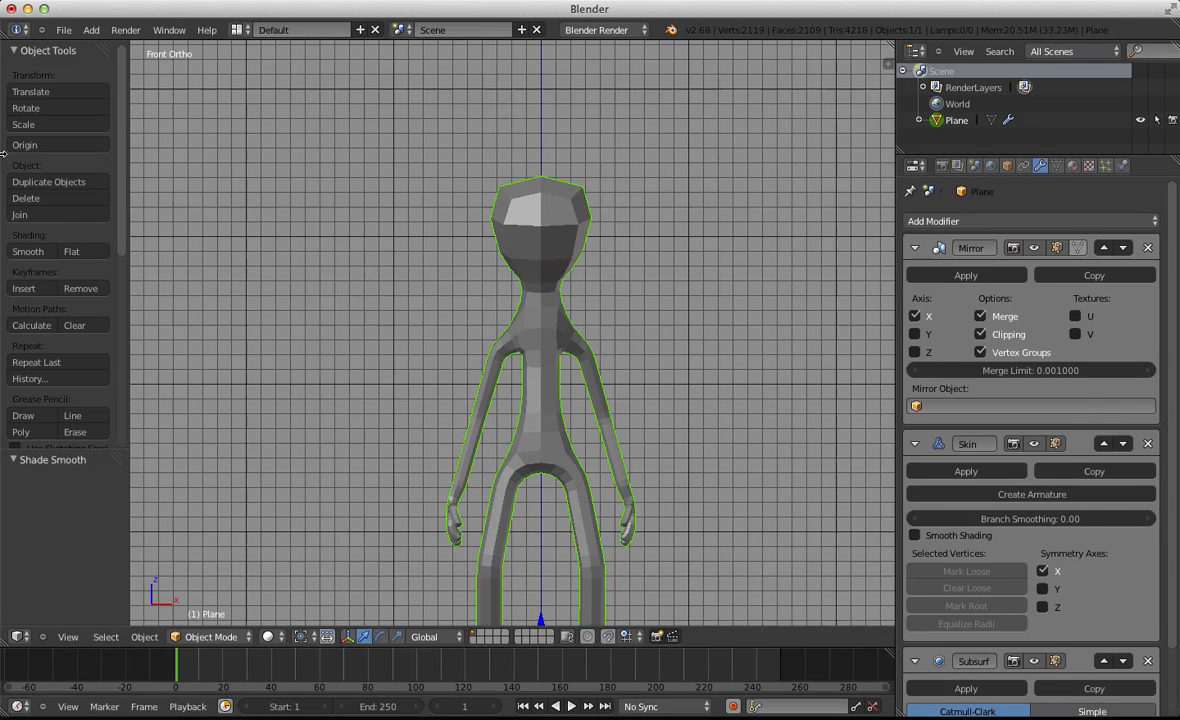
key("a")
key("a")
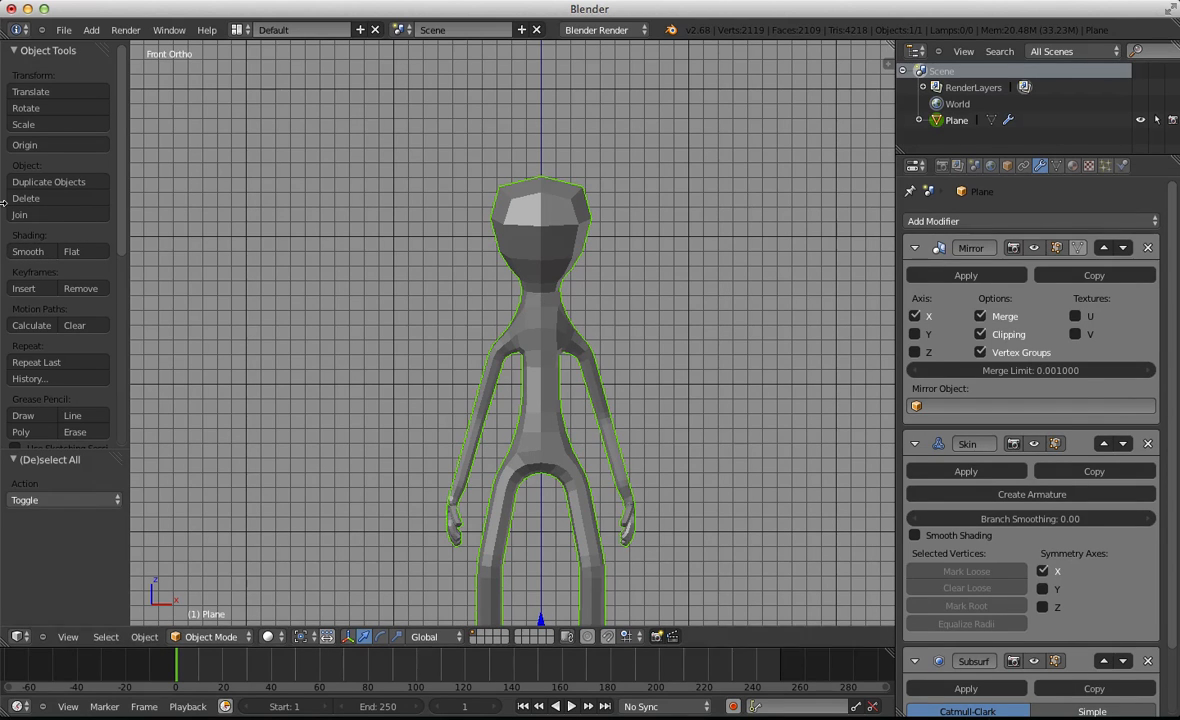
left_click(27, 251)
scroll(512, 333, "down", 3)
scroll(1003, 443, "down", 2)
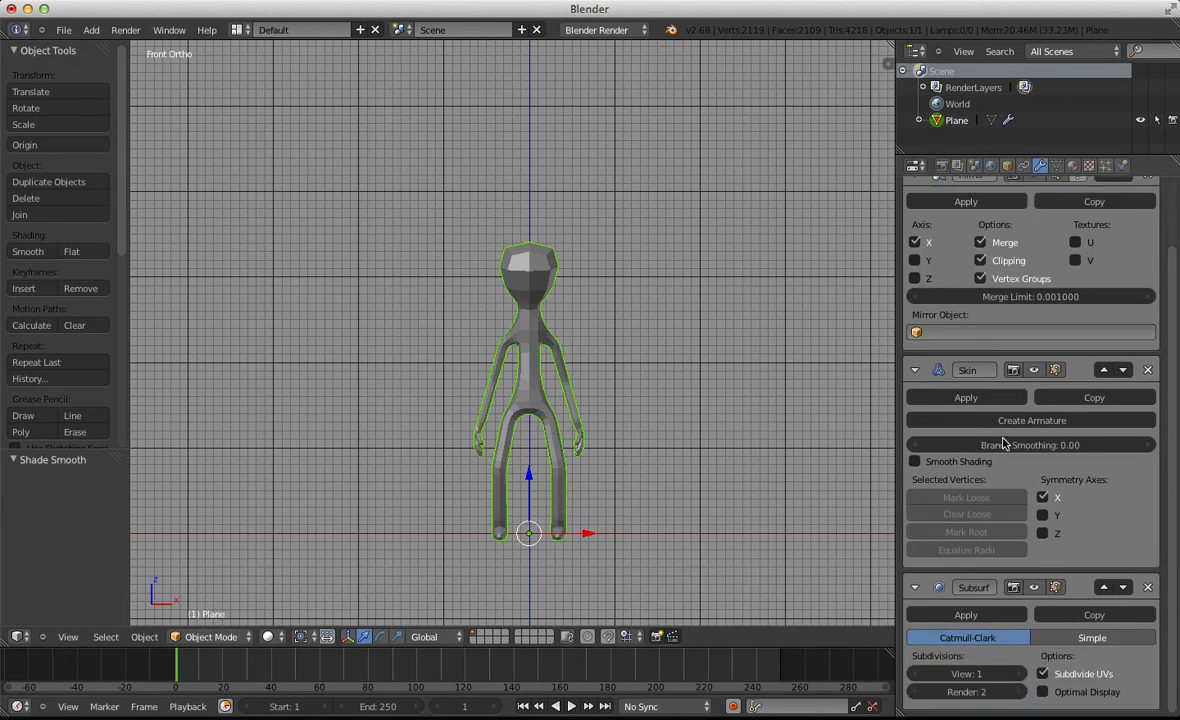
Try the Subsurf modifier above Skin and Mirror in the stack and return it to last place
left_click(1104, 587)
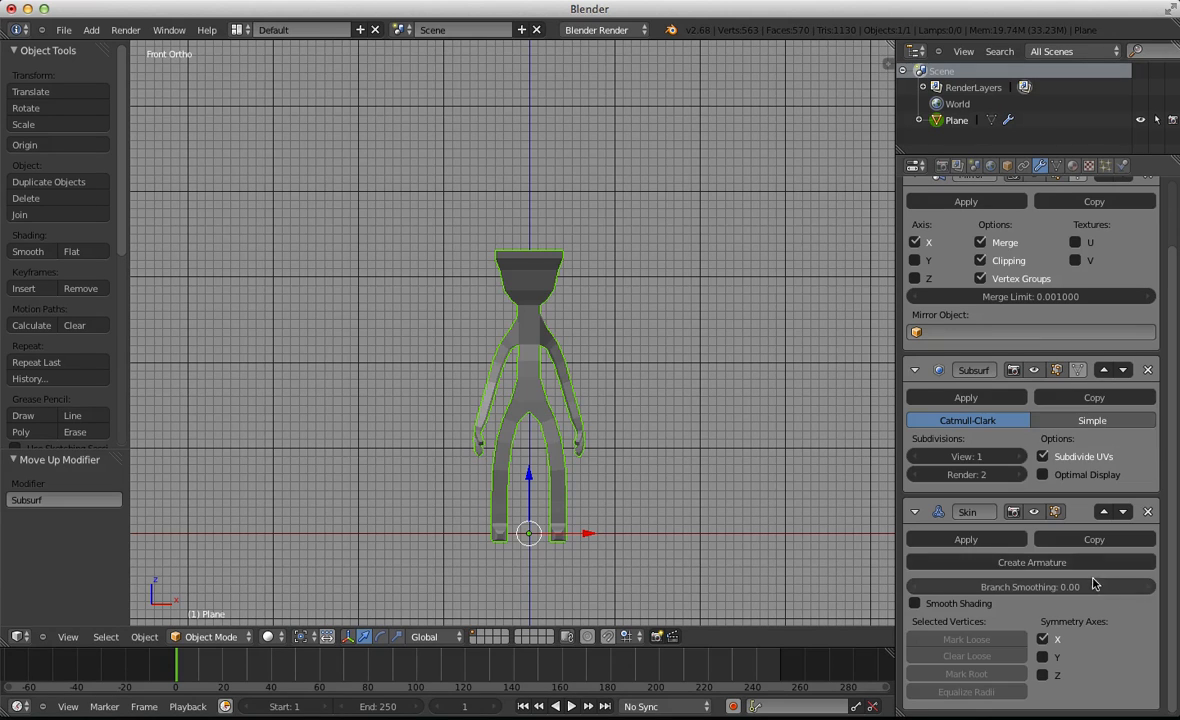
left_click(1104, 371)
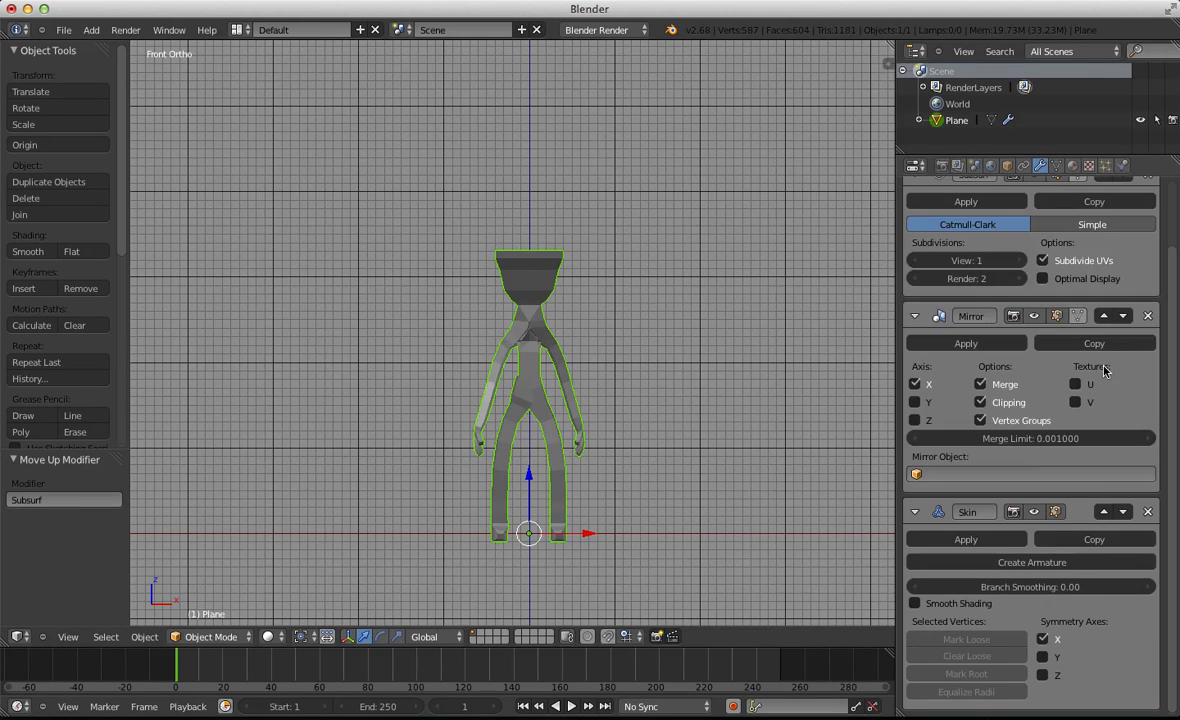
scroll(1095, 222, "up", 2)
left_click(1123, 243)
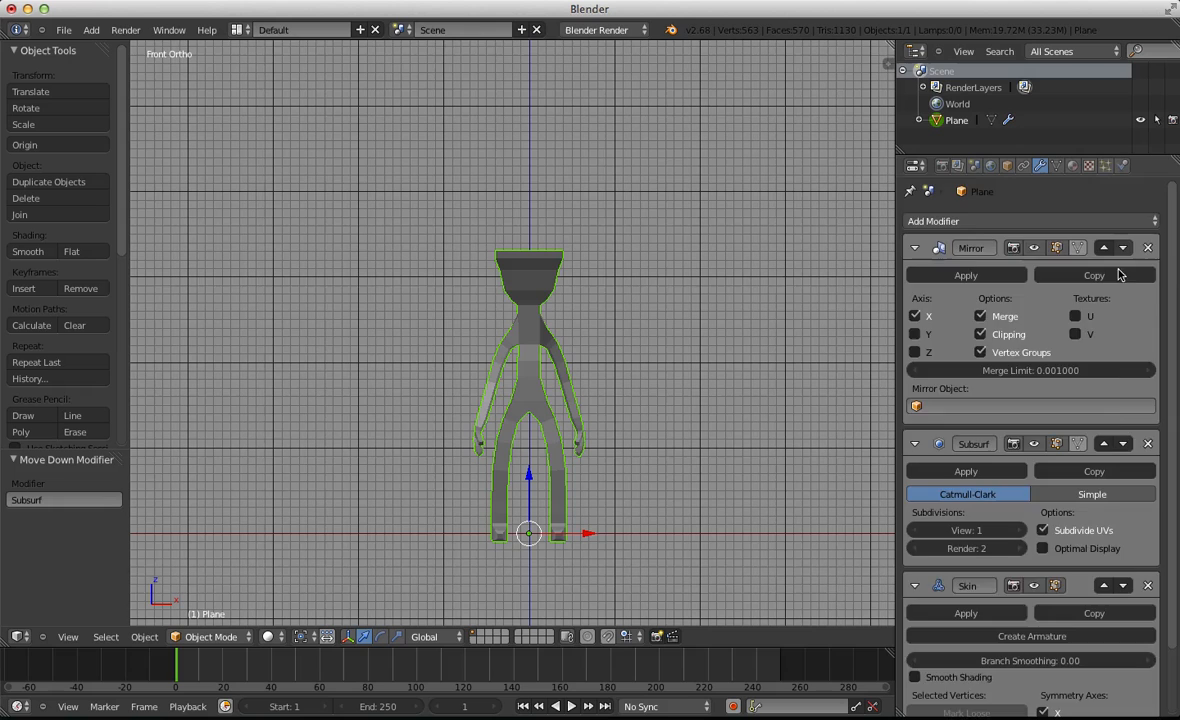
scroll(1120, 300, "down", 2)
left_click(1123, 371)
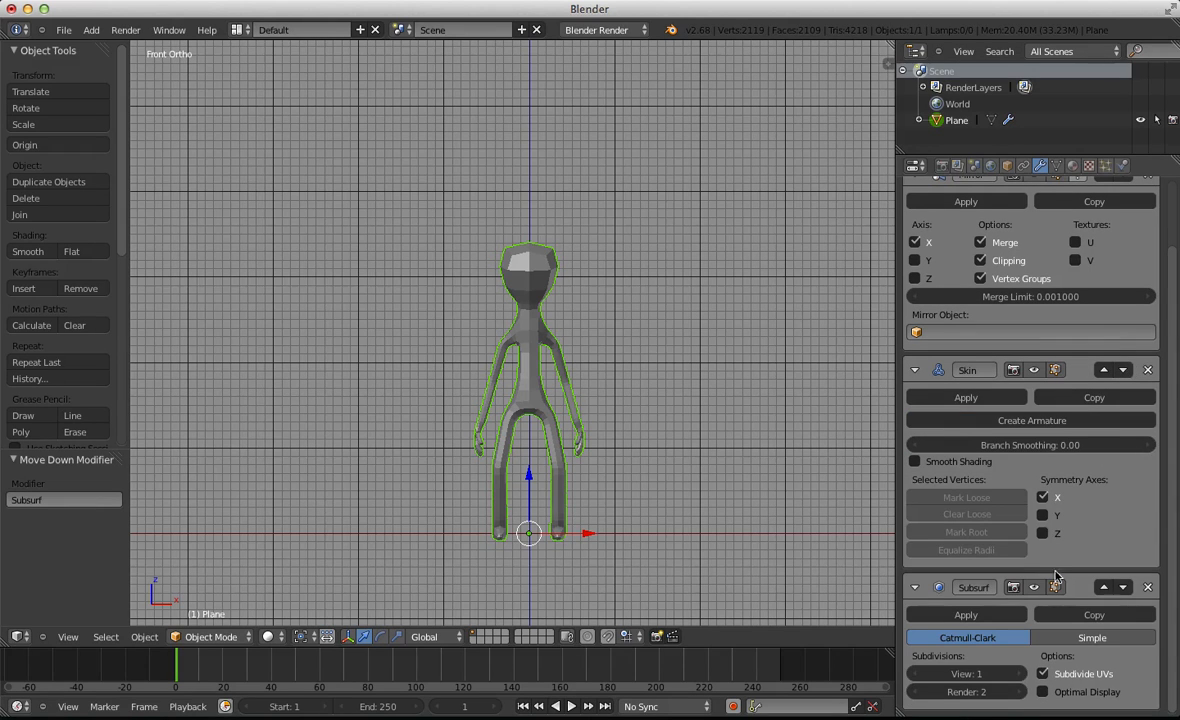
Set the Subsurf modifier's view subdivisions to 2
left_click(1021, 674)
key("a")
scroll(653, 398, "up", 4)
key("a")
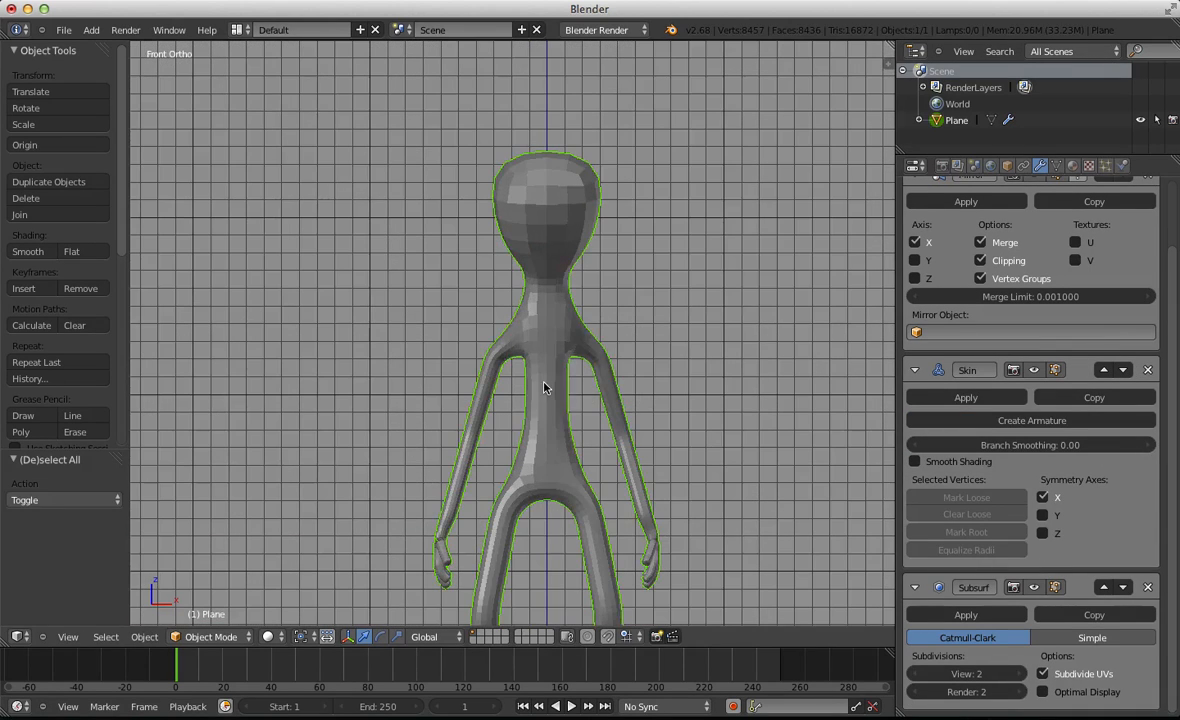
Select the whole stick-figure mesh in Edit Mode and apply smooth shading to it
key("z")
key("z")
key("z")
key("Tab")
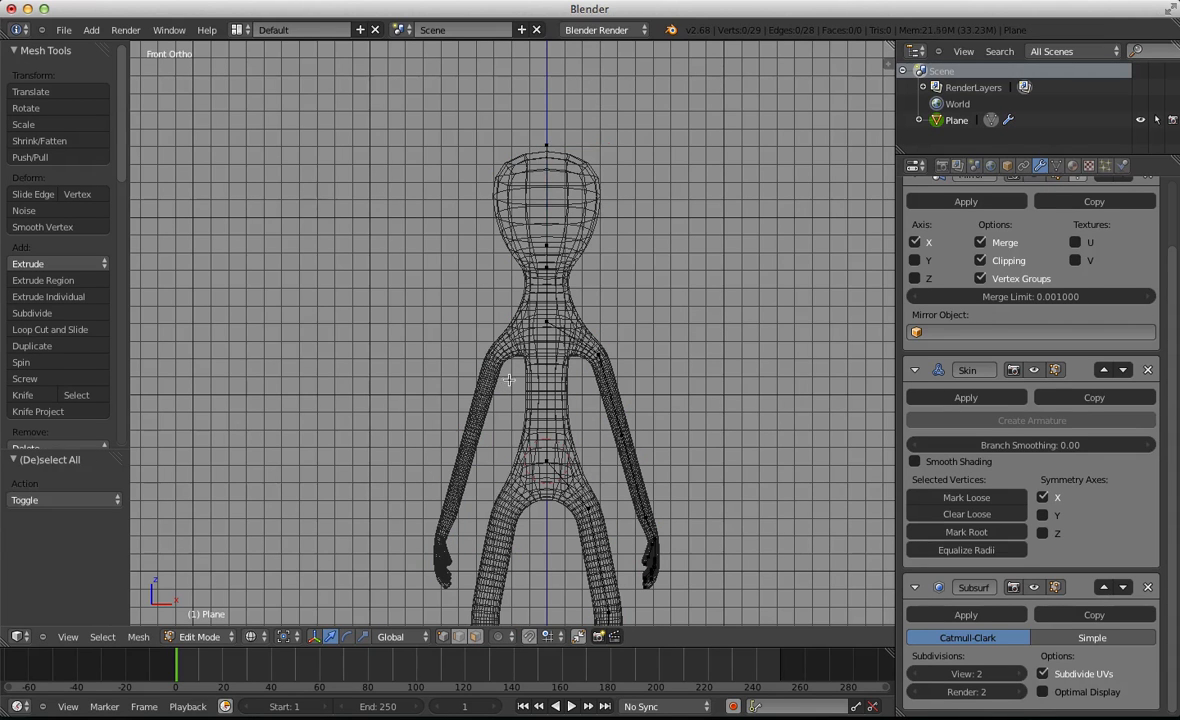
key("a")
scroll(30, 230, "down", 8)
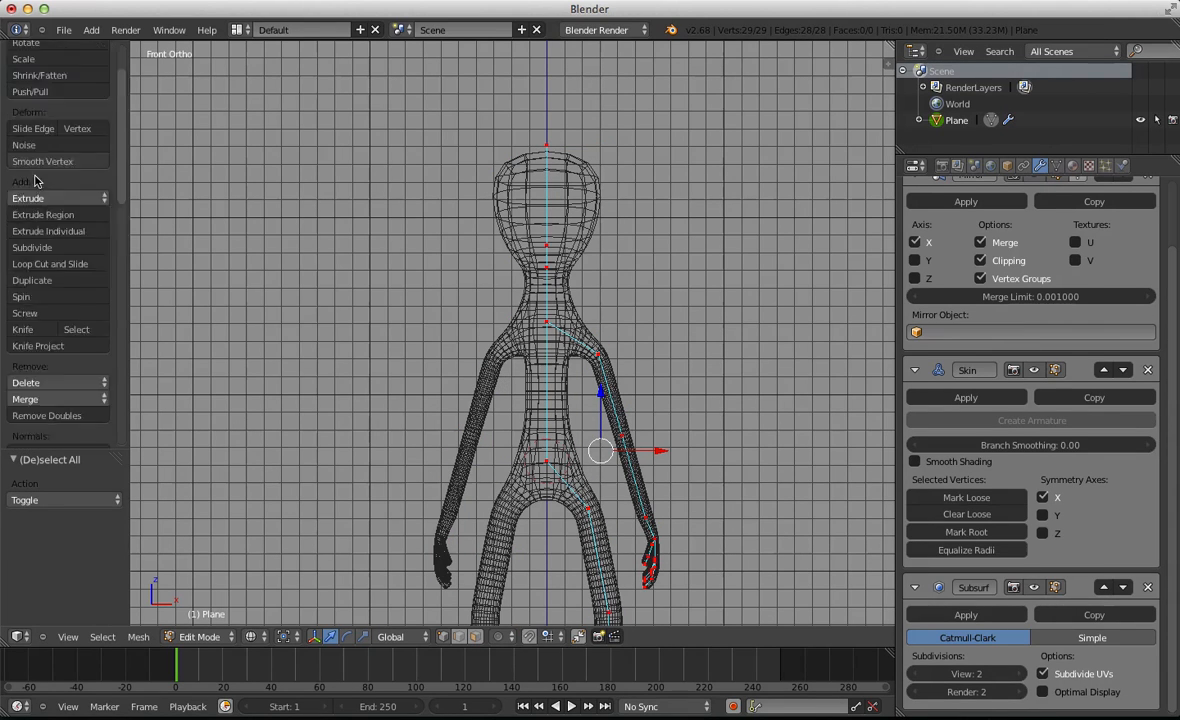
left_click(31, 311)
key("Tab")
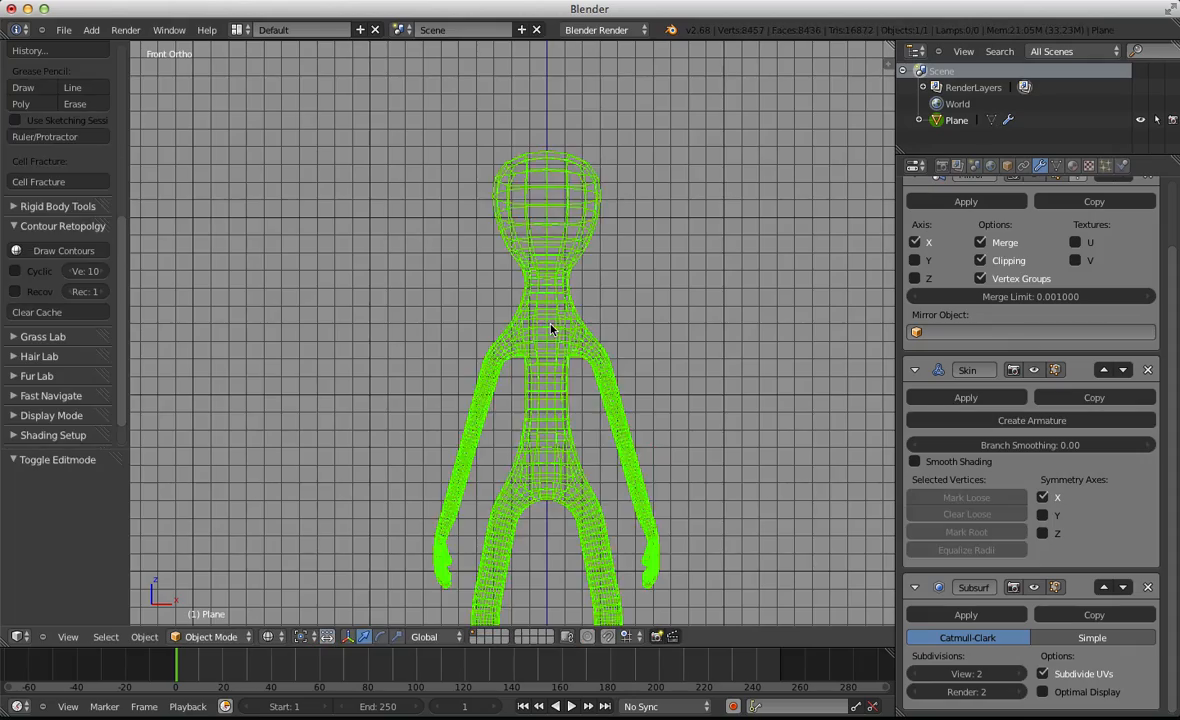
Select the pelvis vertex in Edit Mode and scale its skin radius by 1.128
key("z")
scroll(597, 315, "down", 6)
key("a")
middle_click_drag(542, 430, 528, 249, "shift")
scroll(555, 220, "up", 5)
key("a")
middle_click_drag(604, 163, 585, 500, "shift")
key("z")
scroll(500, 443, "up", 2)
key("Tab")
key("a")
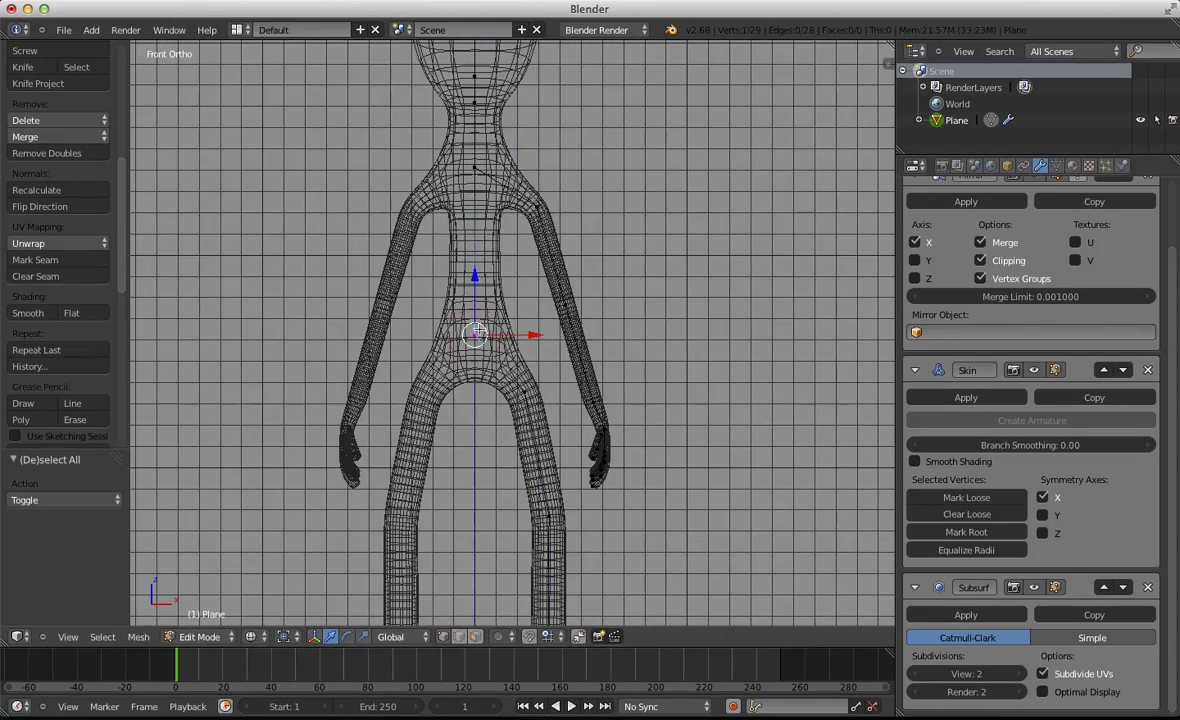
right_click(474, 335)
key("ctrl+a")
left_click(522, 341)
key("z")
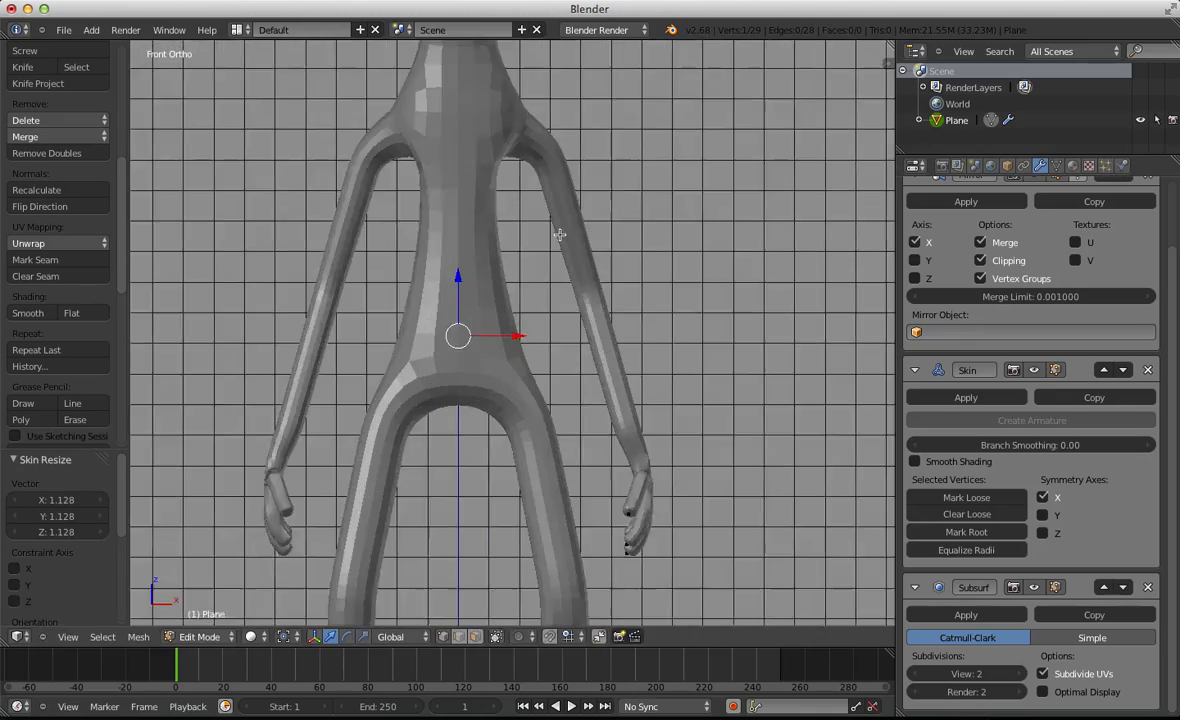
Select the palm vertex where the fingers branch off and mark it as loose in the Skin modifier
scroll(666, 261, "up", 5)
middle_click_drag(666, 261, 696, 394)
key("z")
key("z")
key("z")
key("z")
key("z")
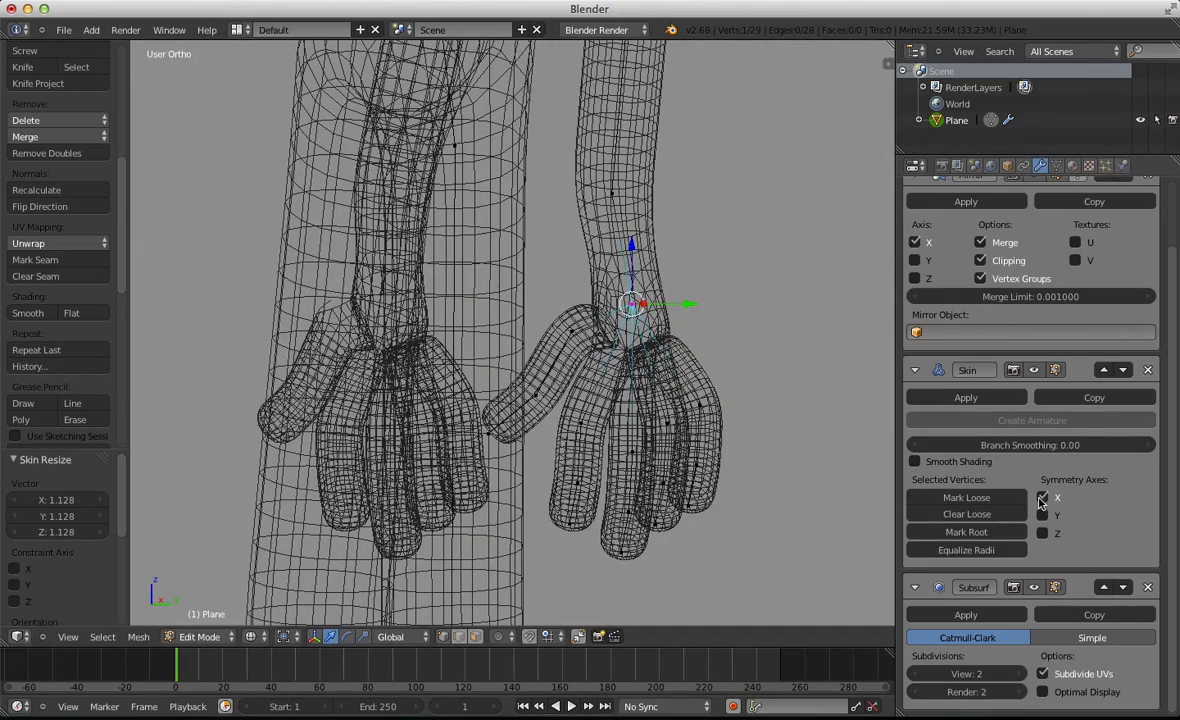
left_click(994, 499)
Scale the palm vertex's skin radius by 1.273 to thicken the hand
scroll(700, 400, "up", 4)
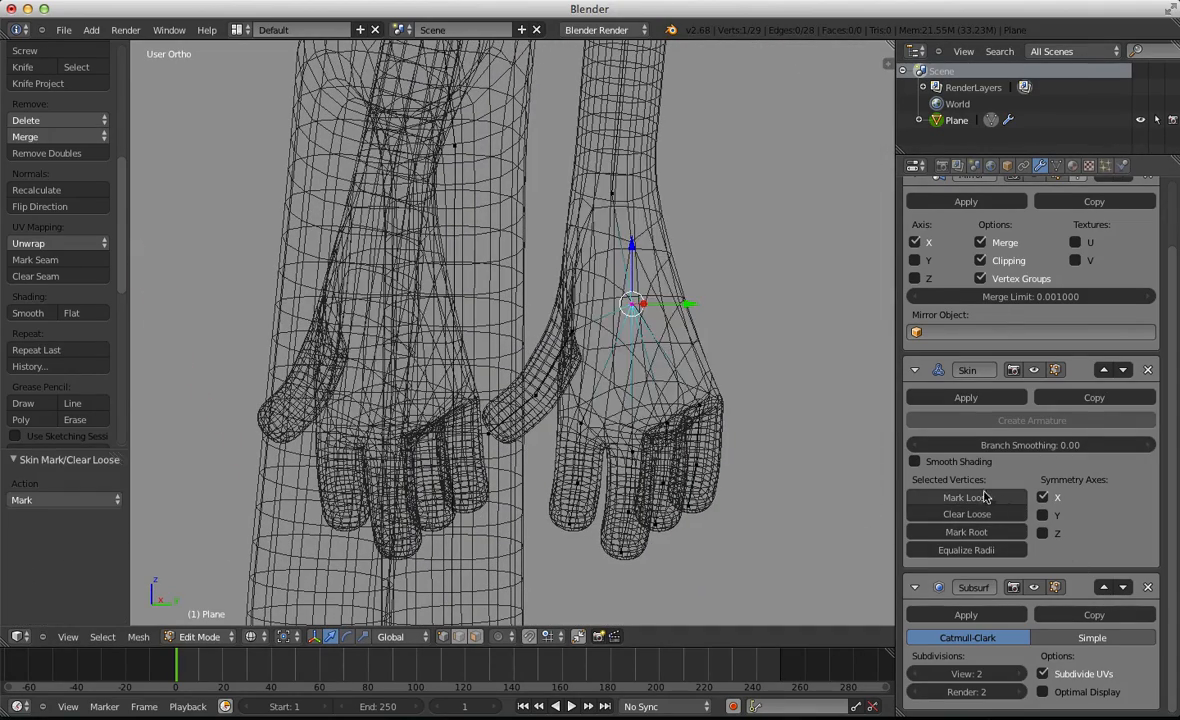
key("z")
key("s")
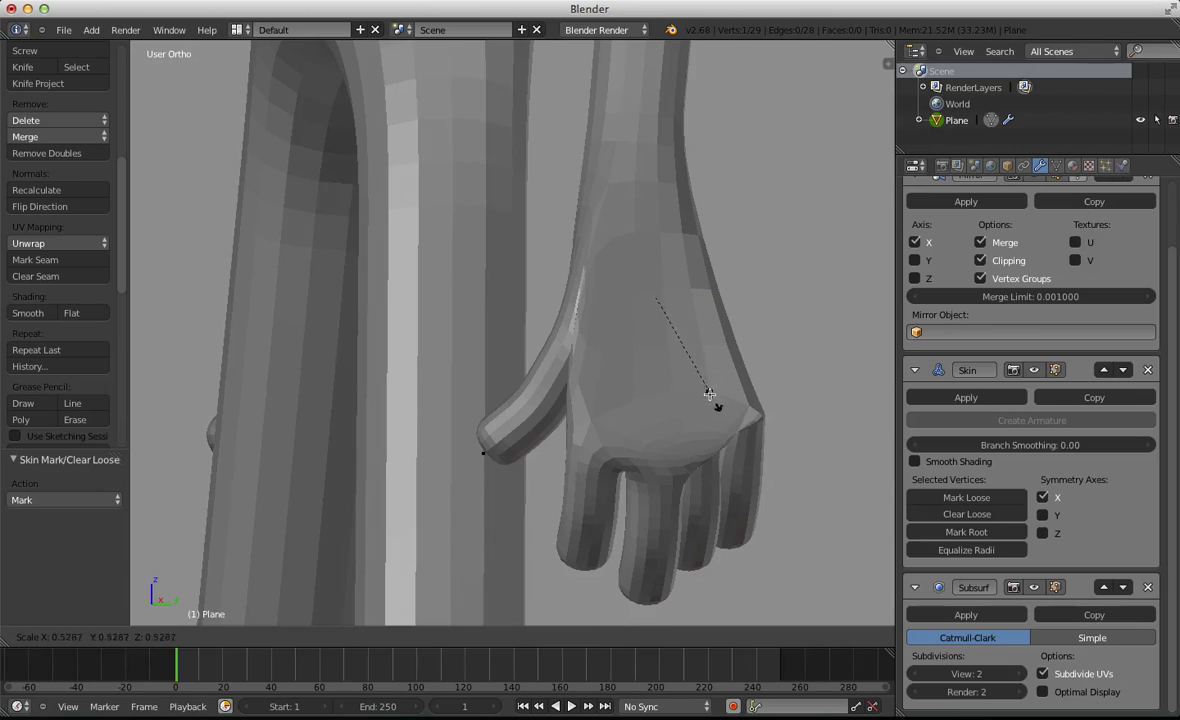
left_click(768, 552)
key("z")
Move the thumb's base vertex outward, and move and slightly rotate its two outer vertices away from the palm
scroll(510, 363, "down", 2)
middle_click_drag(503, 311, 554, 332)
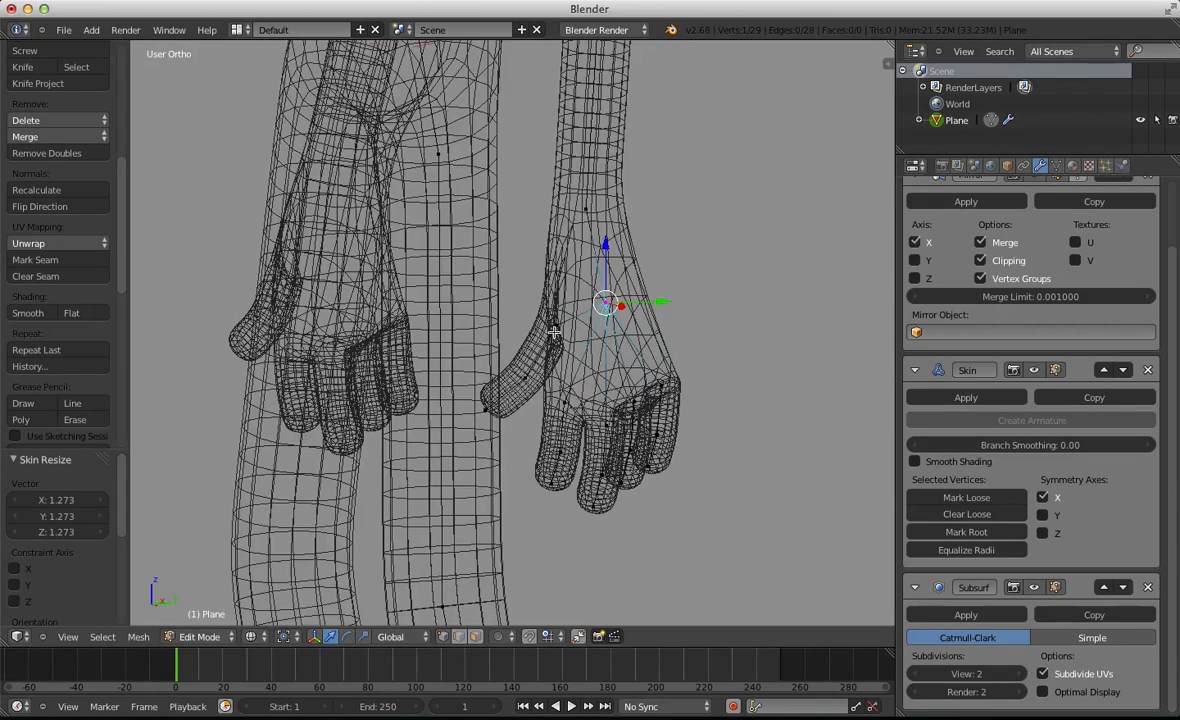
key("g")
left_click(552, 343)
key("a")
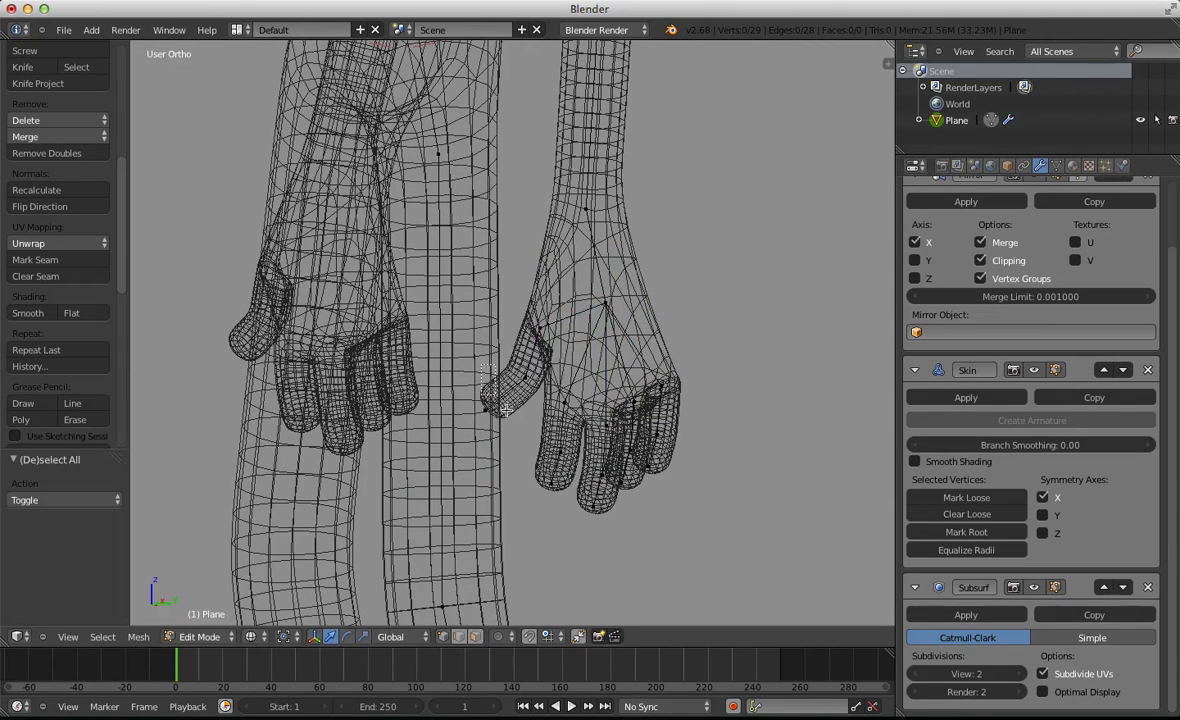
key("g")
left_click(466, 398)
key("g")
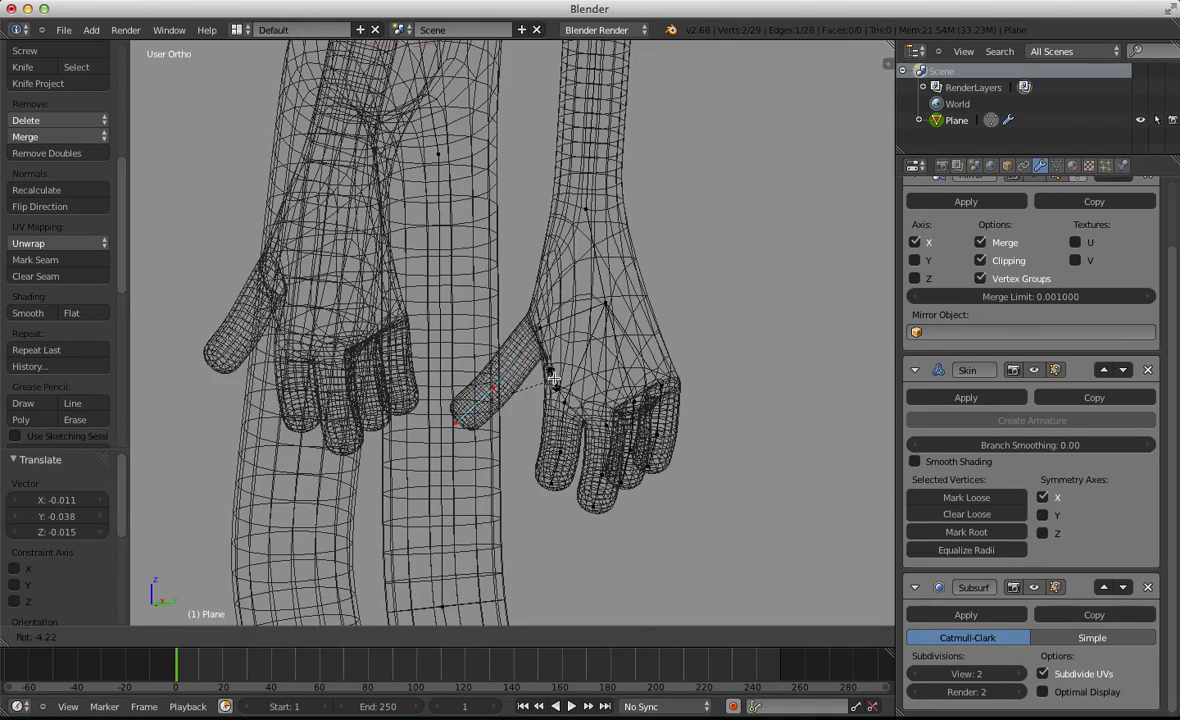
left_click(553, 381)
Nudge the thumb's base vertex outward by -0.006 in Y and 0.004 in Z and enlarge its skin radius
key("a")
right_click(540, 328)
key("g")
left_click(541, 331)
key("ctrl+a")
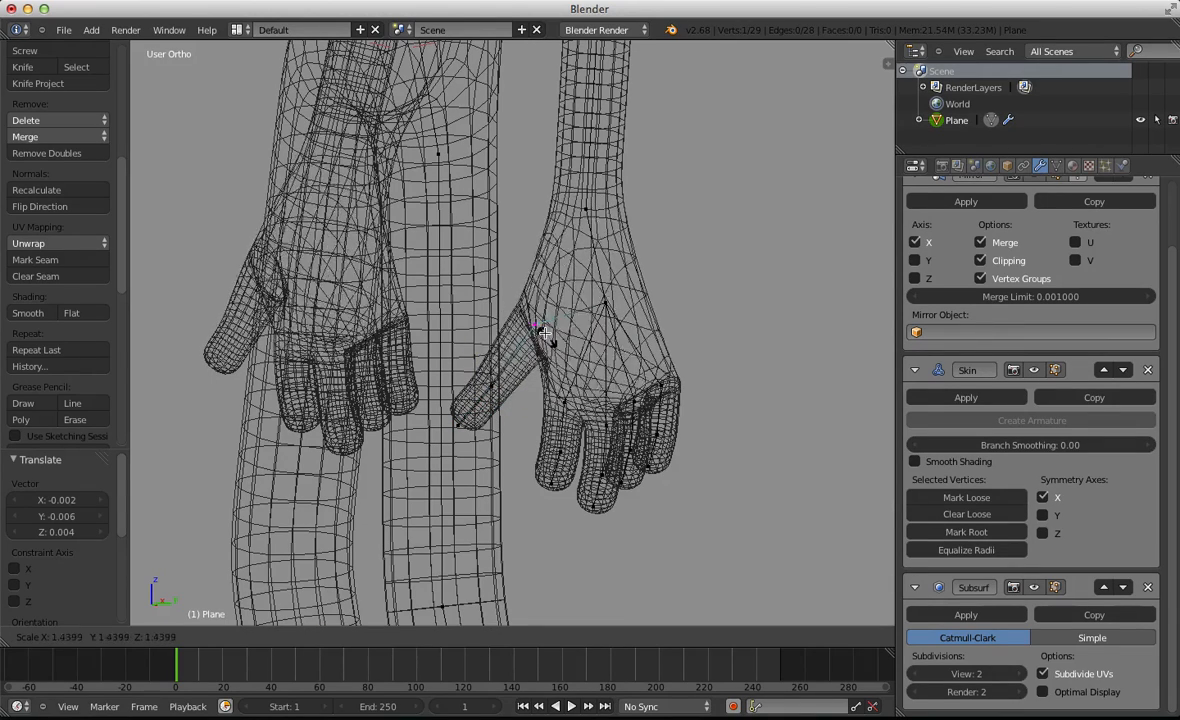
left_click(551, 341)
Reduce the thumb tip's skin radius and scale the index fingertip's skin radius by about 0.65
key("a")
key("z")
mouse_move(548, 392)
middle_mouse_down()
mouse_move(498, 416)
mouse_move(458, 395)
middle_mouse_up()
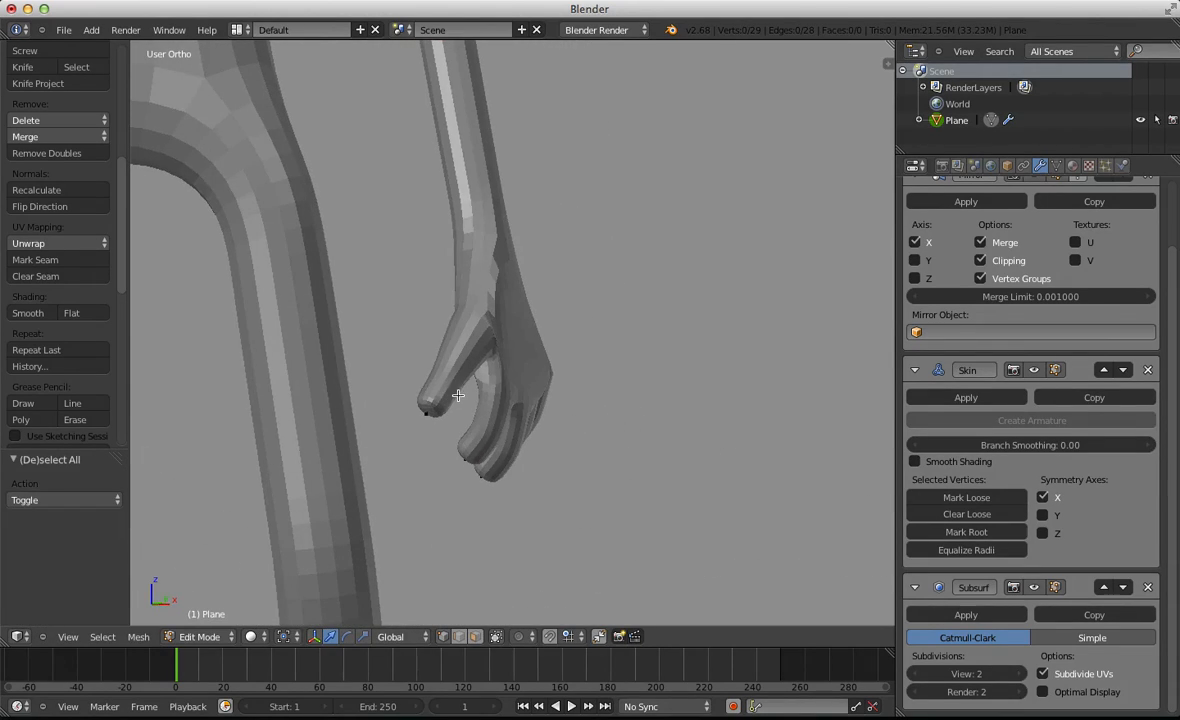
key("ctrl+a")
left_click(508, 458)
key("a")
right_click(468, 457)
key("ctrl+a")
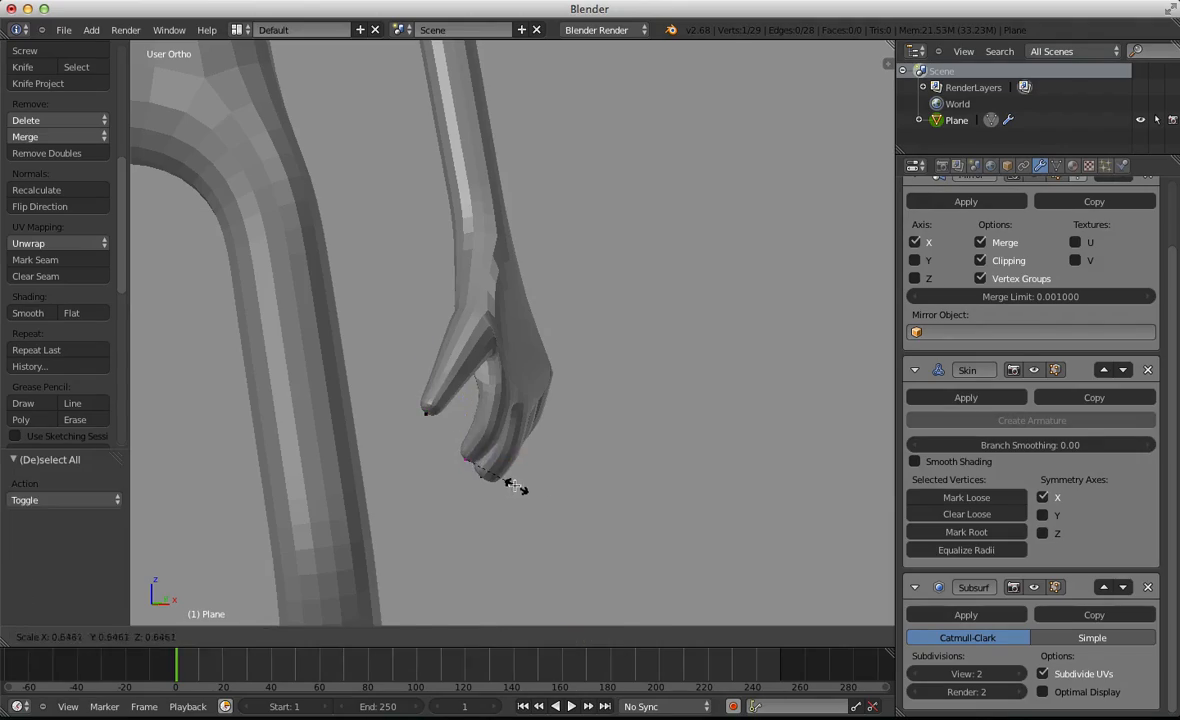
left_click(518, 486)
Scale the four fingertips' skin radii by about 0.44 and move the tips down to lengthen the fingers
key("z")
mouse_move(518, 486)
middle_mouse_down()
mouse_move(608, 497)
mouse_move(535, 476)
middle_mouse_up()
left_click_drag(651, 547, 651, 547)
middle_click_drag(651, 547, 613, 440)
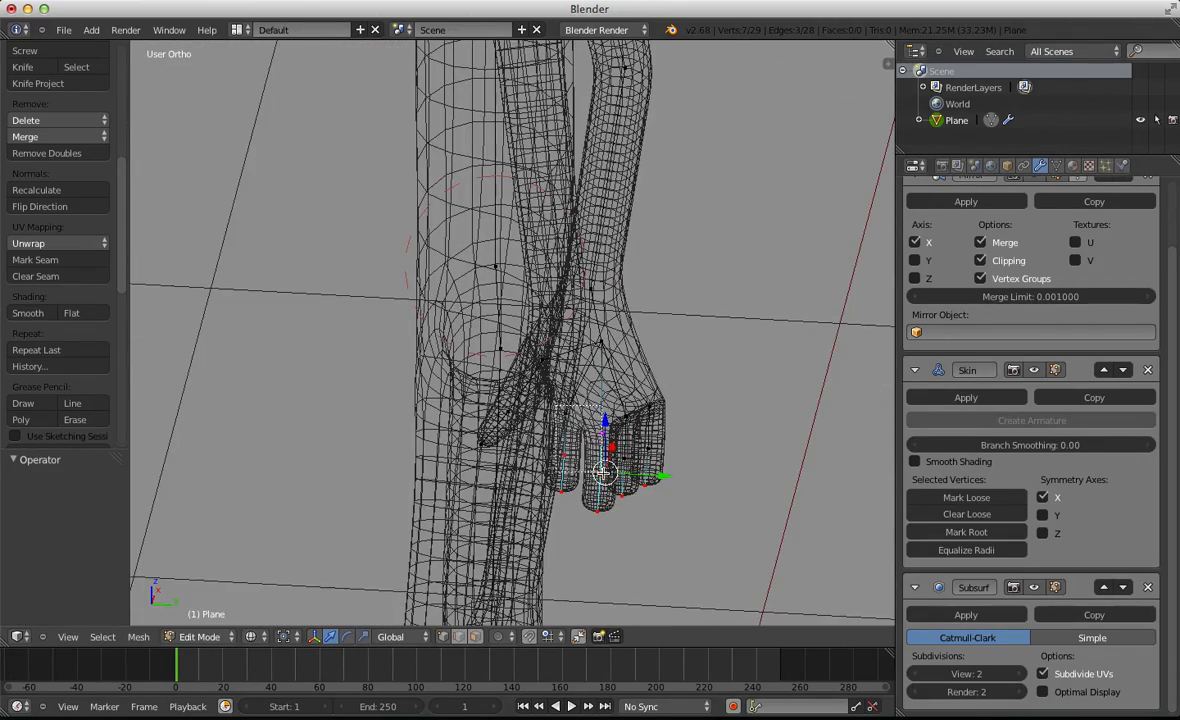
key("s")
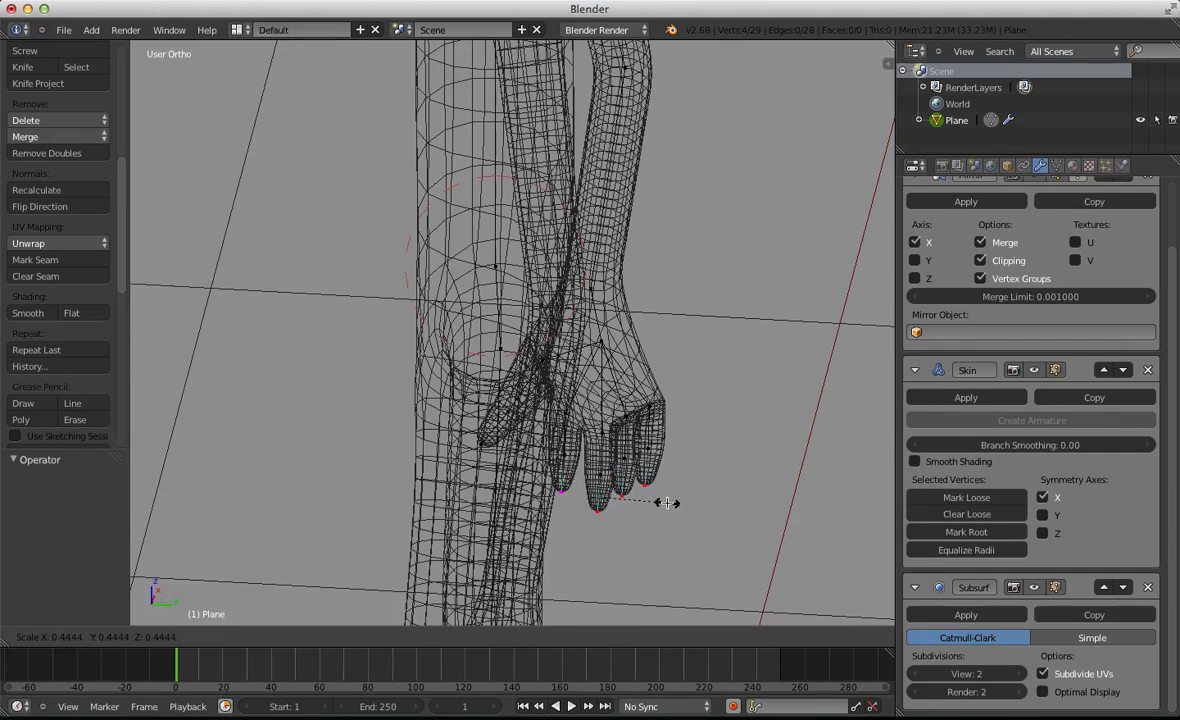
left_click(666, 503)
Adjust the skin radii of the four fingers' middle joint vertices and move them by X -0.010, Y 0.006, Z -0.029
key("a")
key("b")
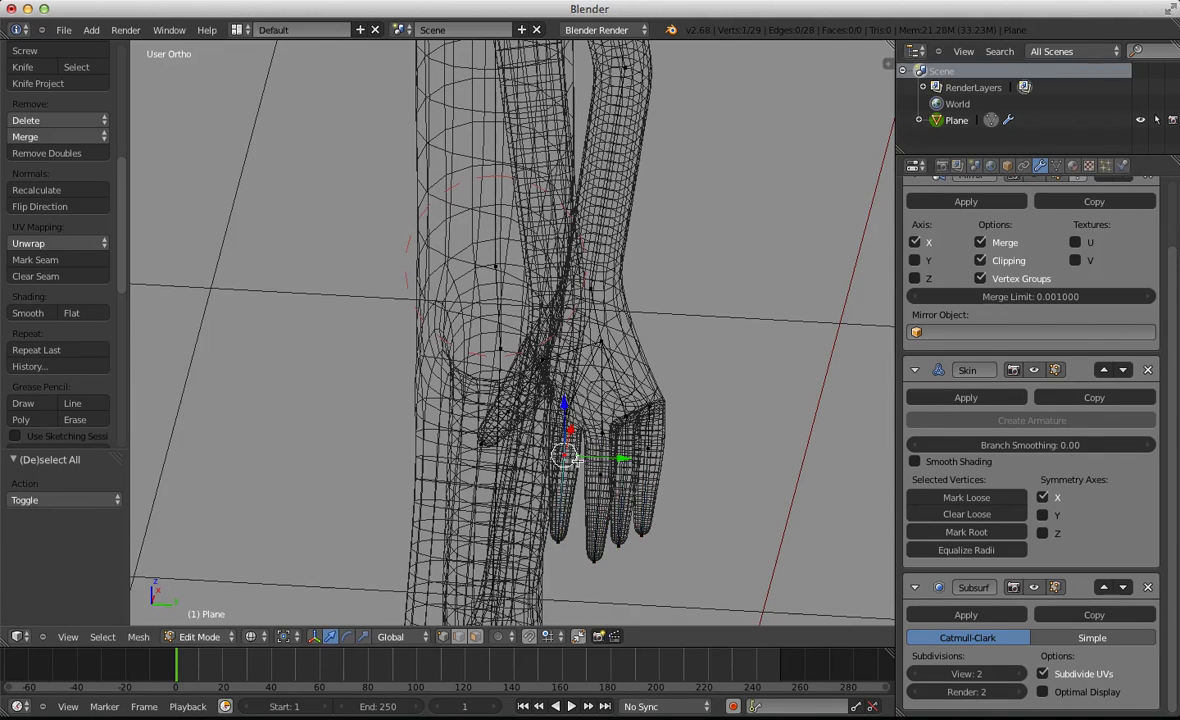
middle_click_drag(575, 458, 587, 473)
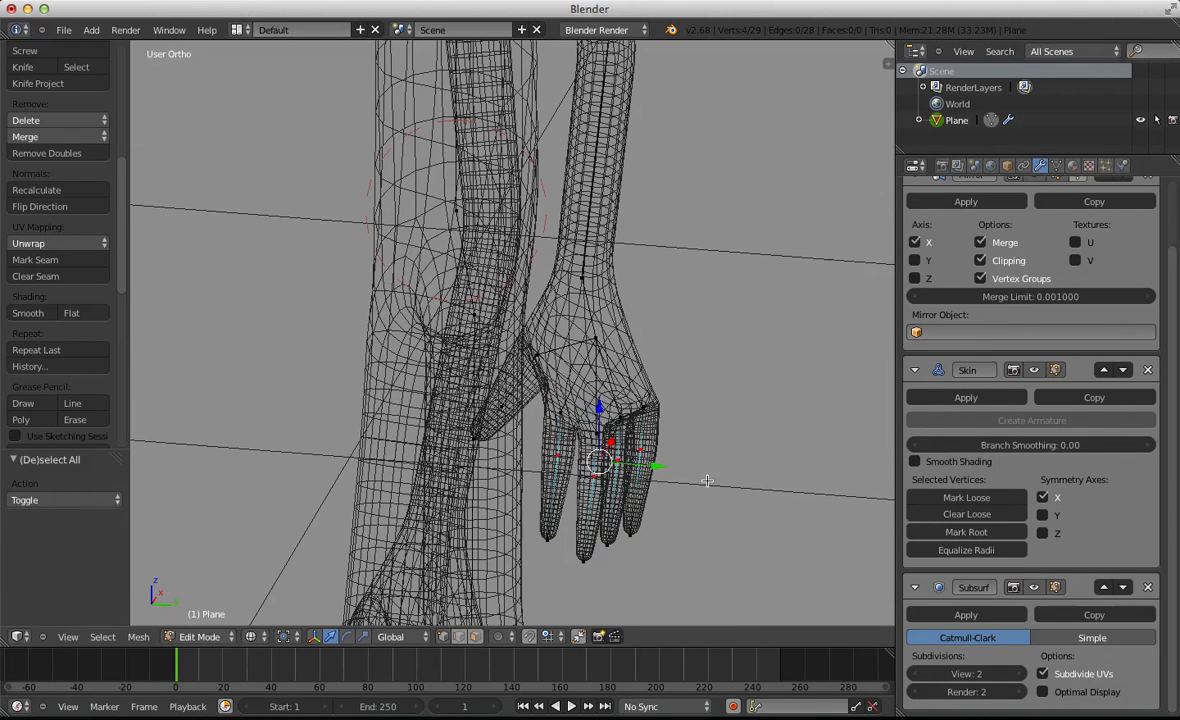
key("ctrl+a")
left_click(680, 459)
key("g")
left_click(686, 479)
key("KP_1")
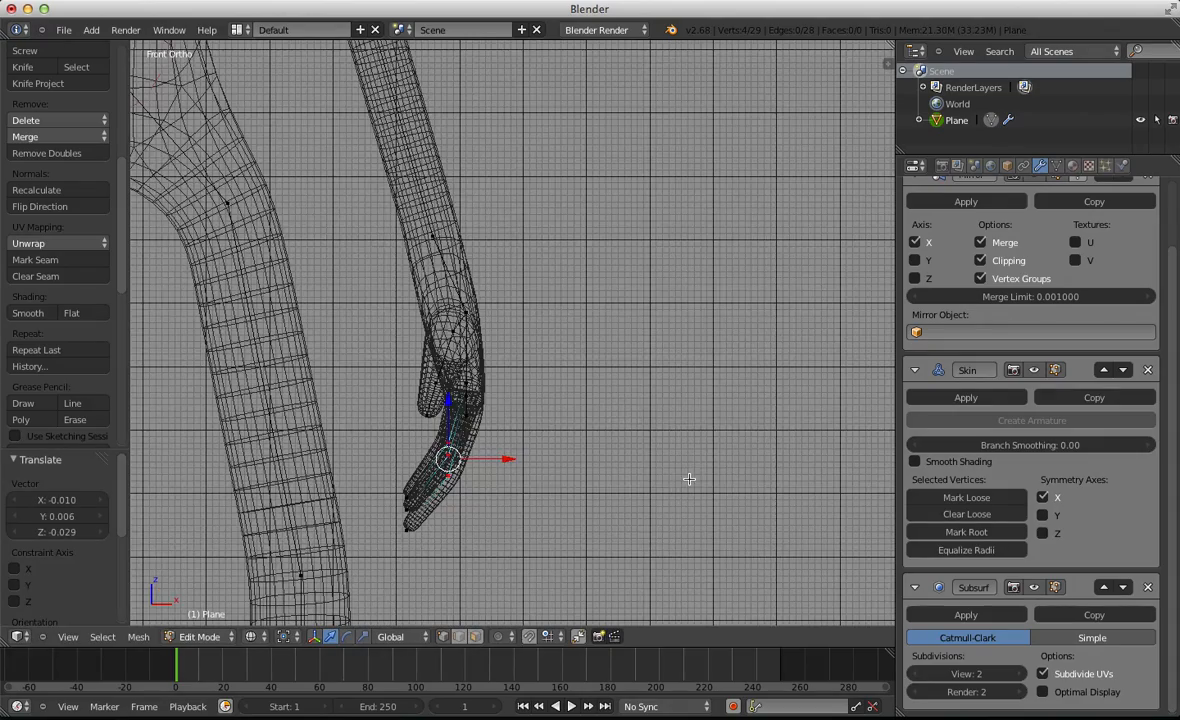
Move the four fingers' middle joints slightly outward in front view to bend the fingers, and check the hand in solid view
key("g")
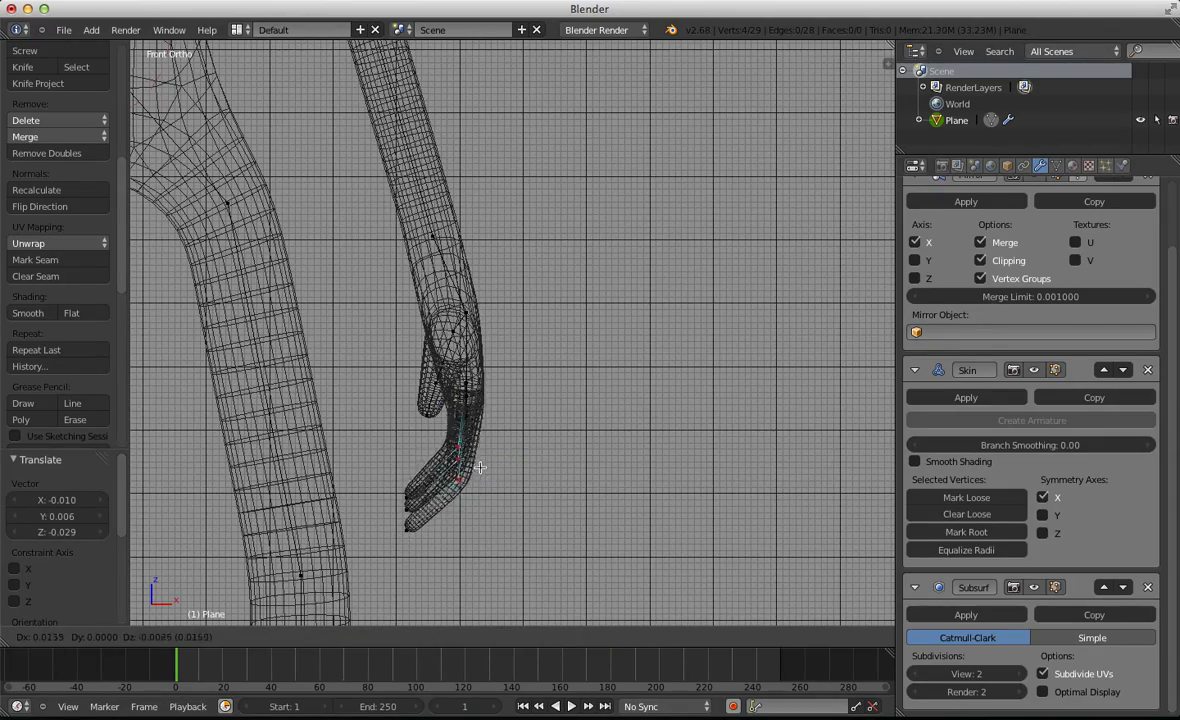
left_click(479, 470)
key("z")
key("Tab")
scroll(479, 470, "down", 8)
mouse_move(476, 465)
middle_mouse_down()
mouse_move(448, 450)
mouse_move(328, 486)
middle_mouse_up()
scroll(500, 435, "up", 5)
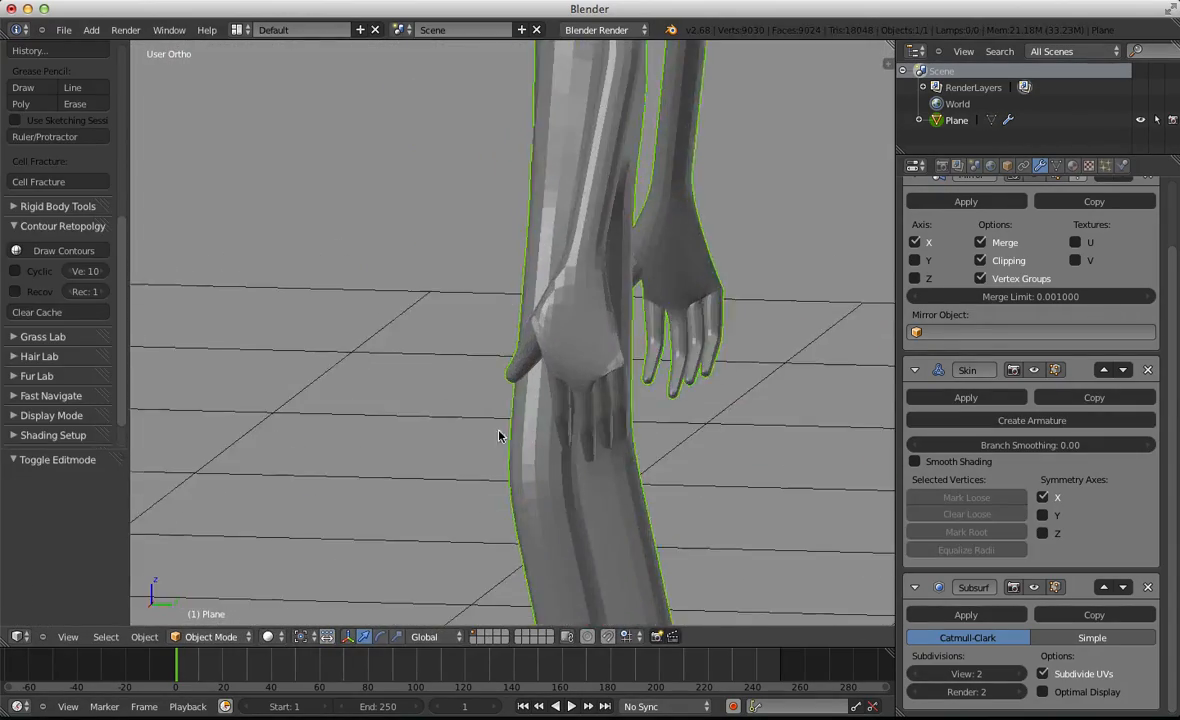
Rotate the whole index finger and reposition it beside the palm to spread it from the middle finger
key("Tab")
scroll(560, 425, "up", 2)
key("z")
key("a")
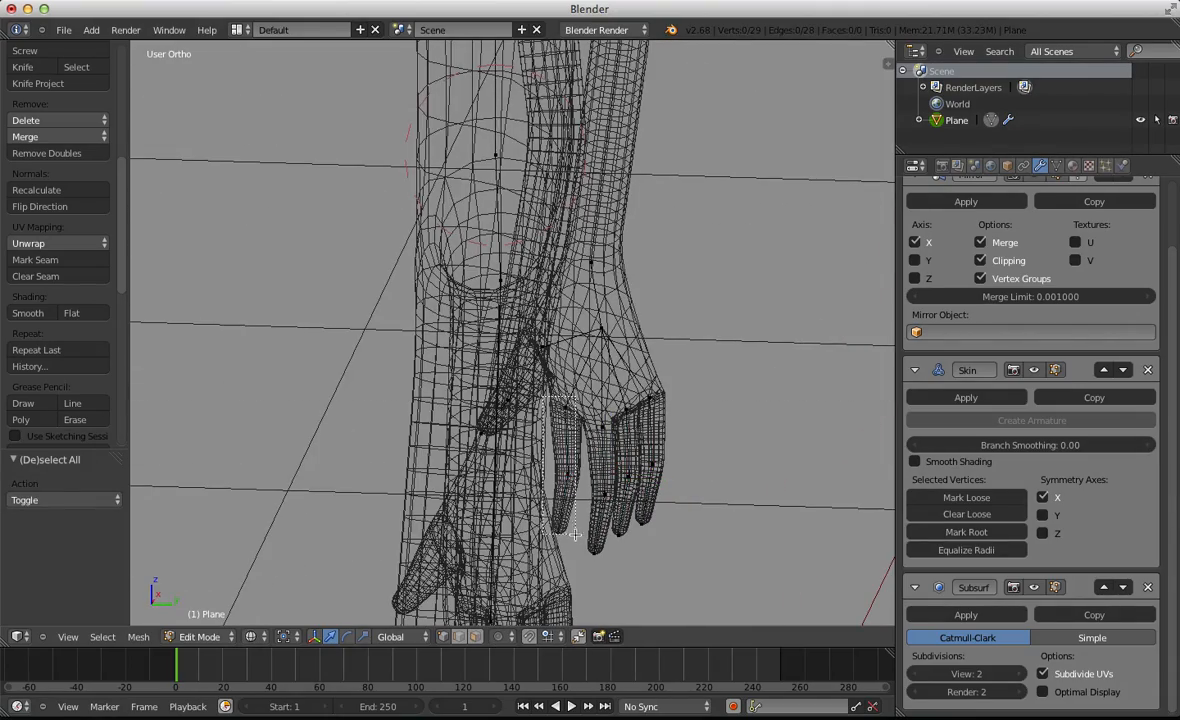
left_click_drag(575, 535, 579, 538)
middle_click_drag(583, 538, 703, 510)
key("r")
left_click(650, 535)
key("g")
left_click(645, 518)
Rotate the little finger by -15.857° and move it by X 0.003, Y 0.006, Z 0.010 away from the ring finger
key("a")
right_click(662, 397)
key("r")
left_click(709, 490)
key("g")
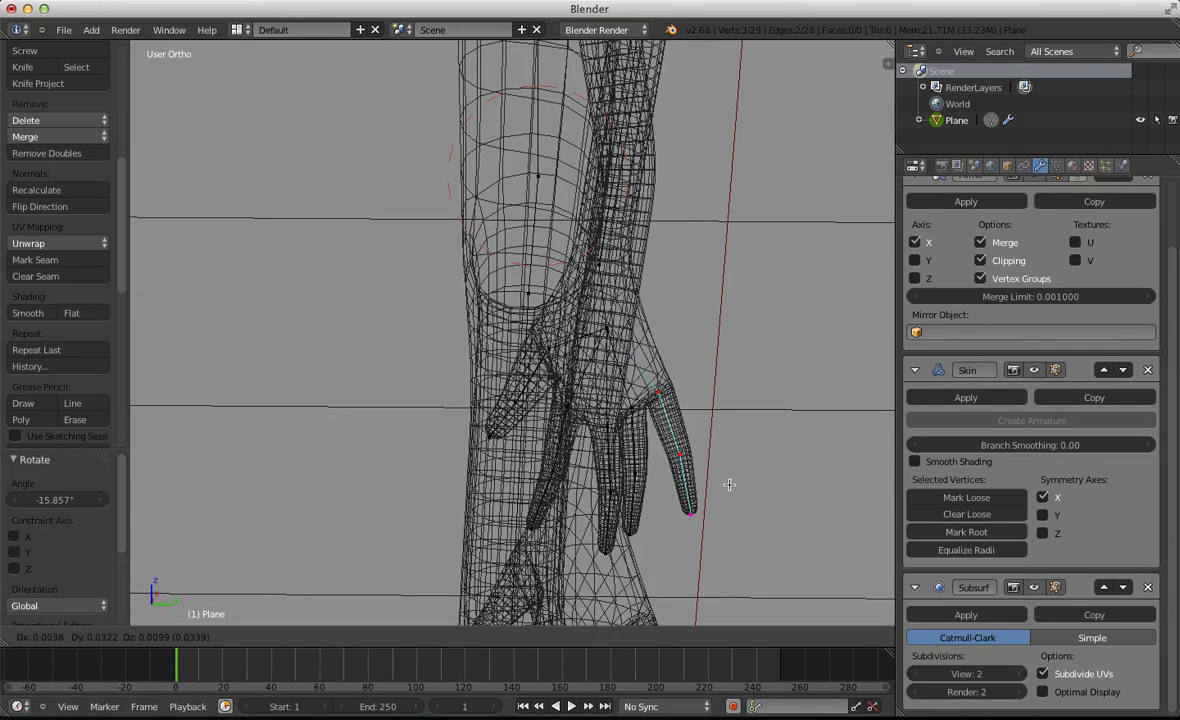
left_click(728, 494)
Move the middle finger by -0.019 in Y and rotate it about 5° toward the index finger
key("a")
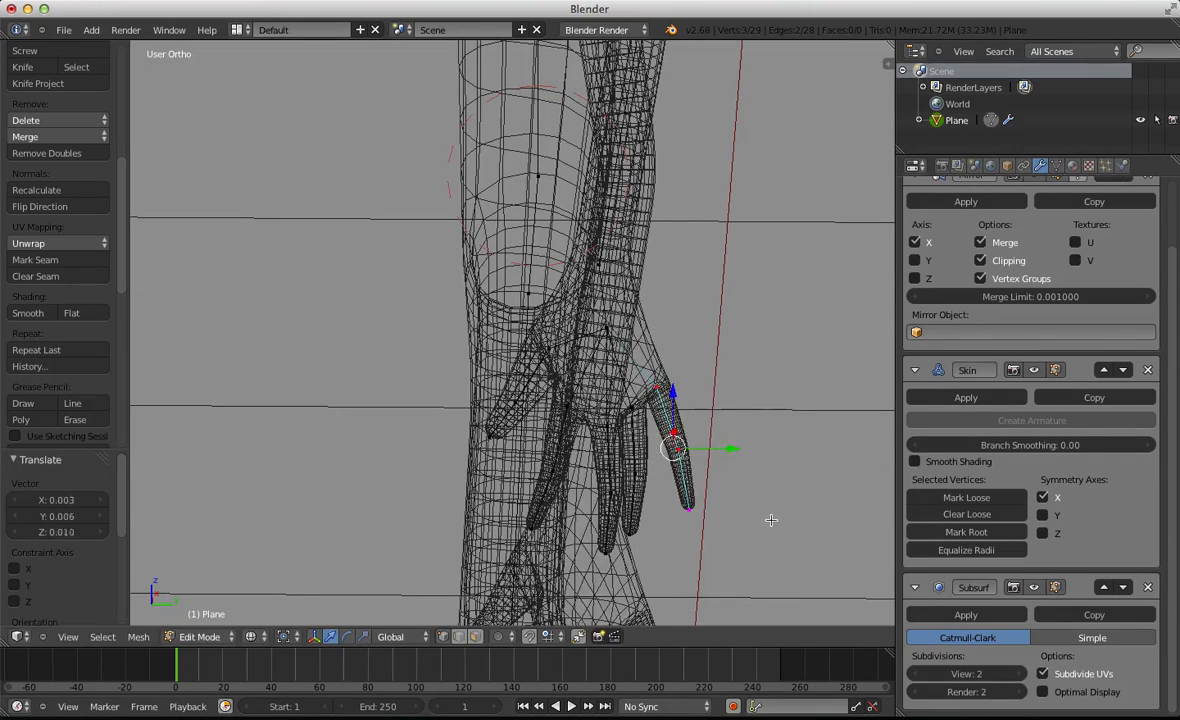
right_click(717, 510)
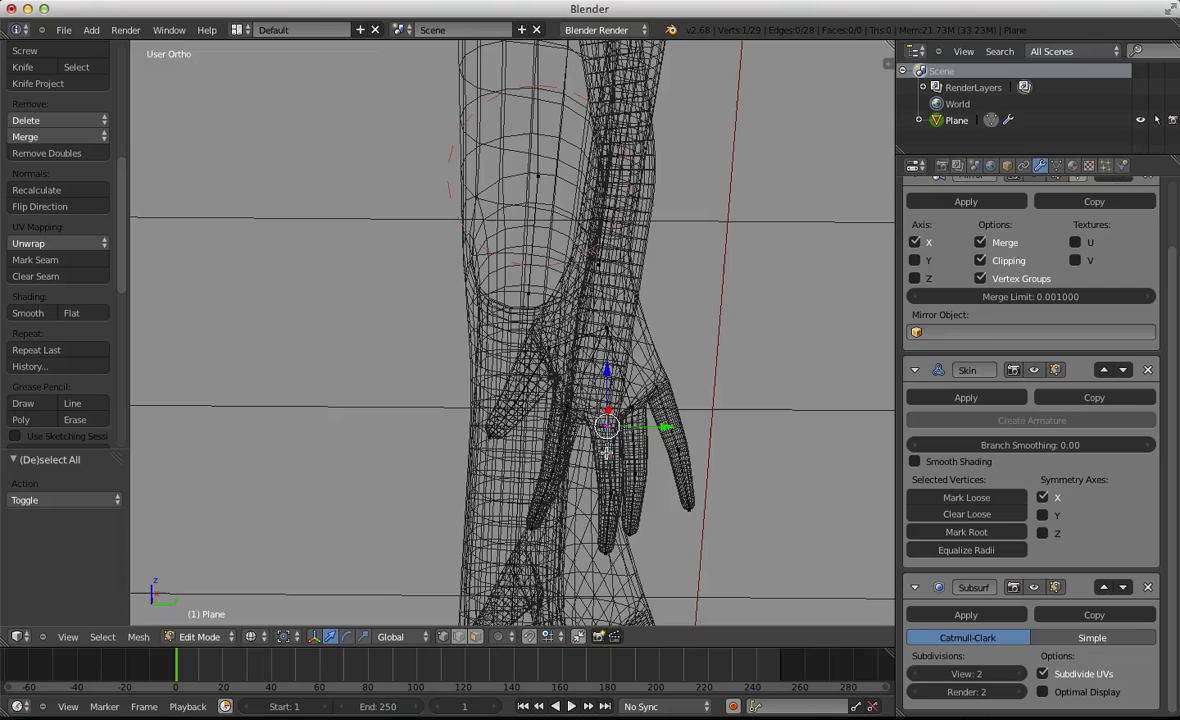
key("g")
left_click(661, 501)
key("r")
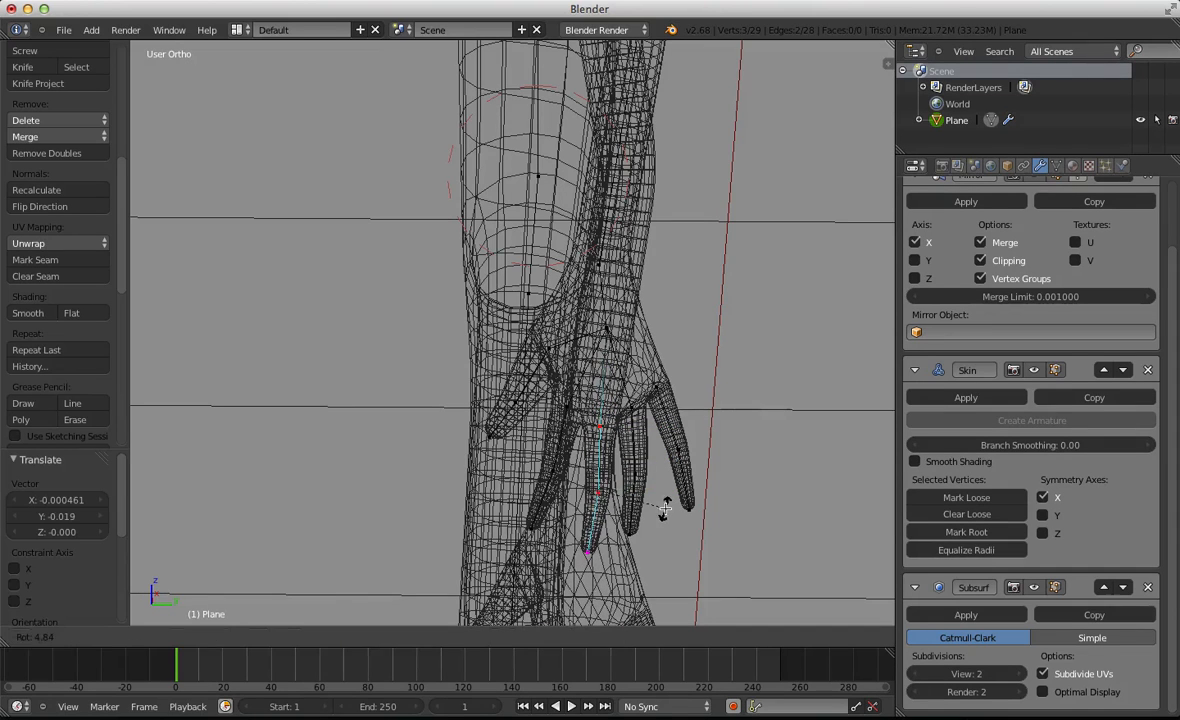
left_click(662, 510)
Rotate the ring finger outward and reposition it between the middle and little fingers
key("a")
key("r")
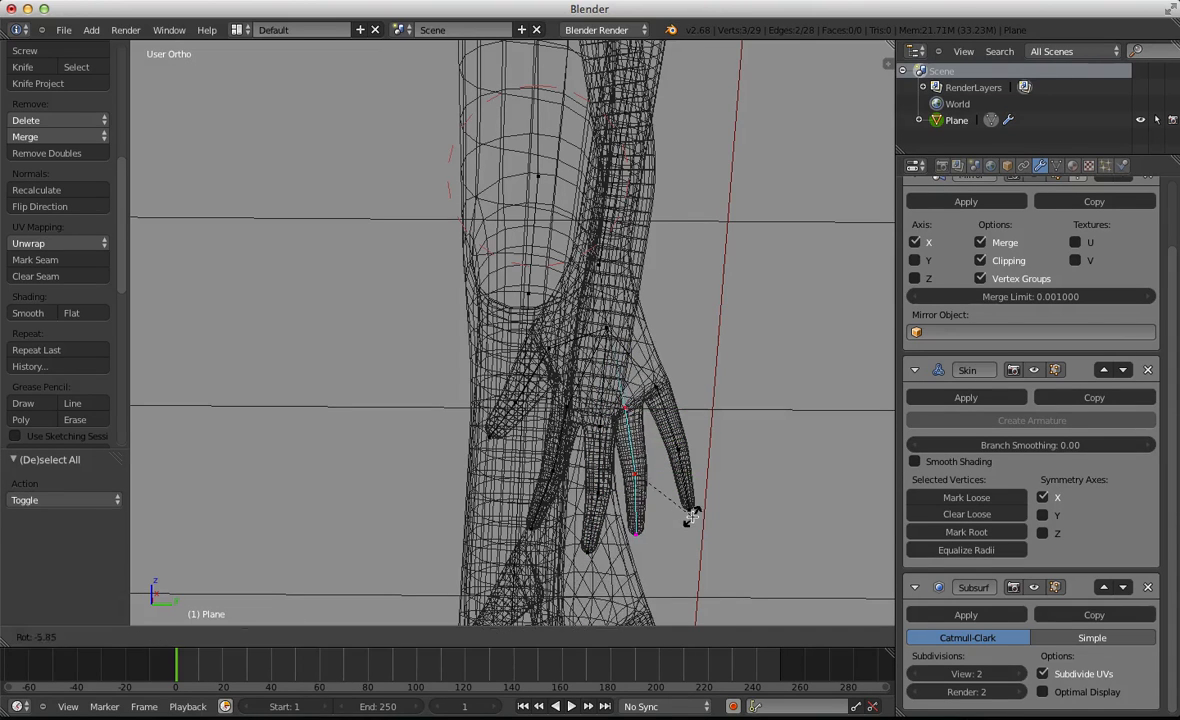
left_click(689, 517)
key("g")
left_click(697, 515)
key("r")
left_click(700, 514)
key("g")
left_click(701, 516)
key("Tab")
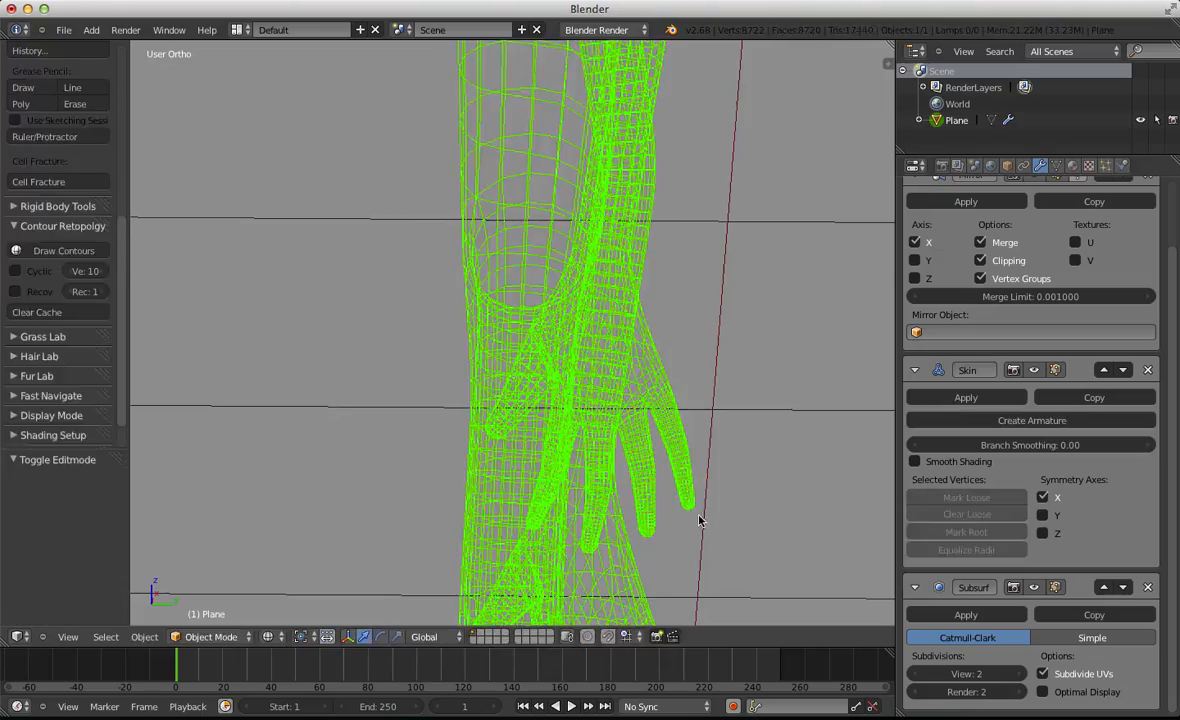
Examine the spread fingers and the thumb in solid view from several angles
key("Tab")
scroll(690, 512, "down", 3)
key("z")
key("a")
mouse_move(663, 498)
middle_mouse_down()
mouse_move(308, 566)
mouse_move(727, 585)
middle_mouse_up()
scroll(600, 470, "up", 4)
key("Tab")
mouse_move(478, 354)
middle_mouse_down()
mouse_move(487, 319)
mouse_move(464, 304)
middle_mouse_up()
Clear the loose mark on the thumb's base vertex and adjust the vertex's position
key("Tab")
key("a")
key("z")
right_click(465, 306)
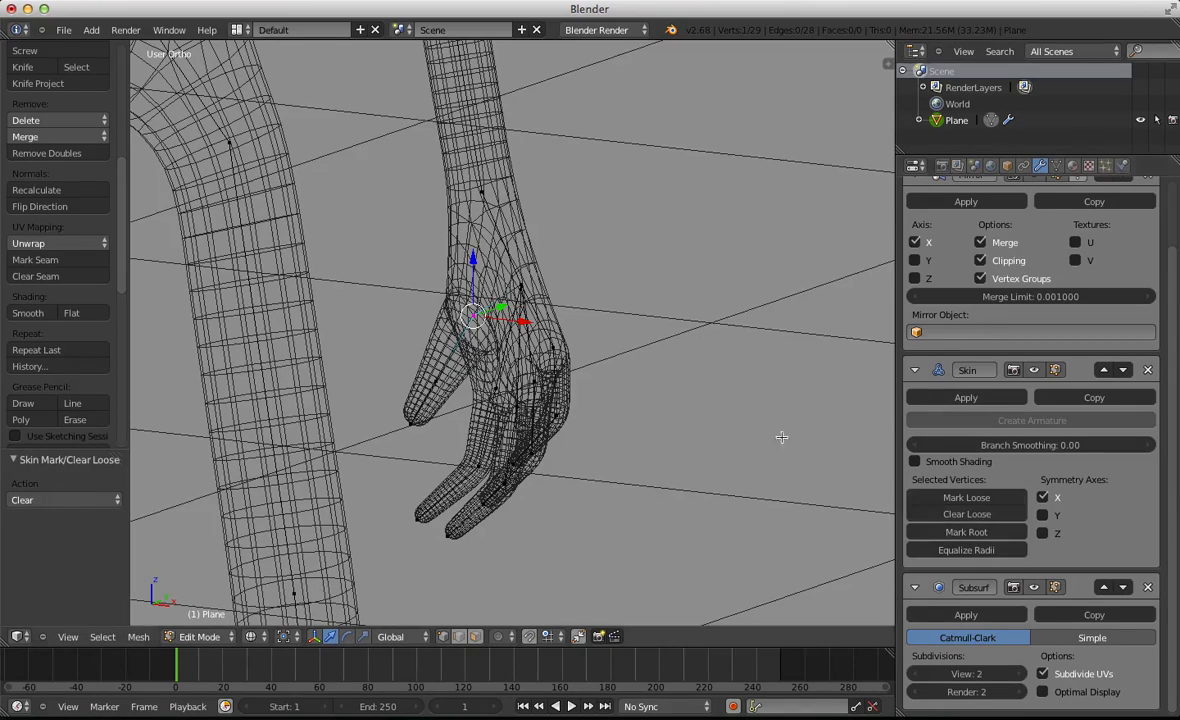
middle_click_drag(510, 308, 385, 280)
key("g")
left_click(534, 341)
Try adding a vertex in the thumb's base segment and scaling its skin radius by 0.524
key("a")
key("ctrl+e")
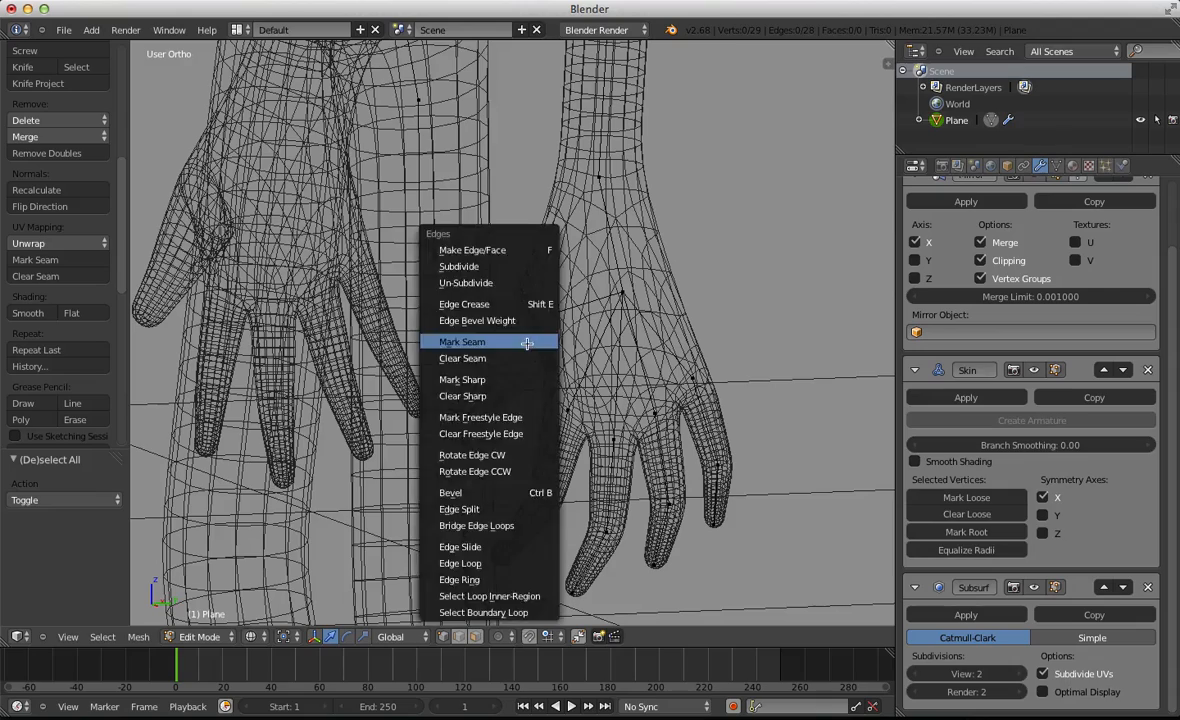
key("Escape")
key("ctrl+r")
left_click(526, 341)
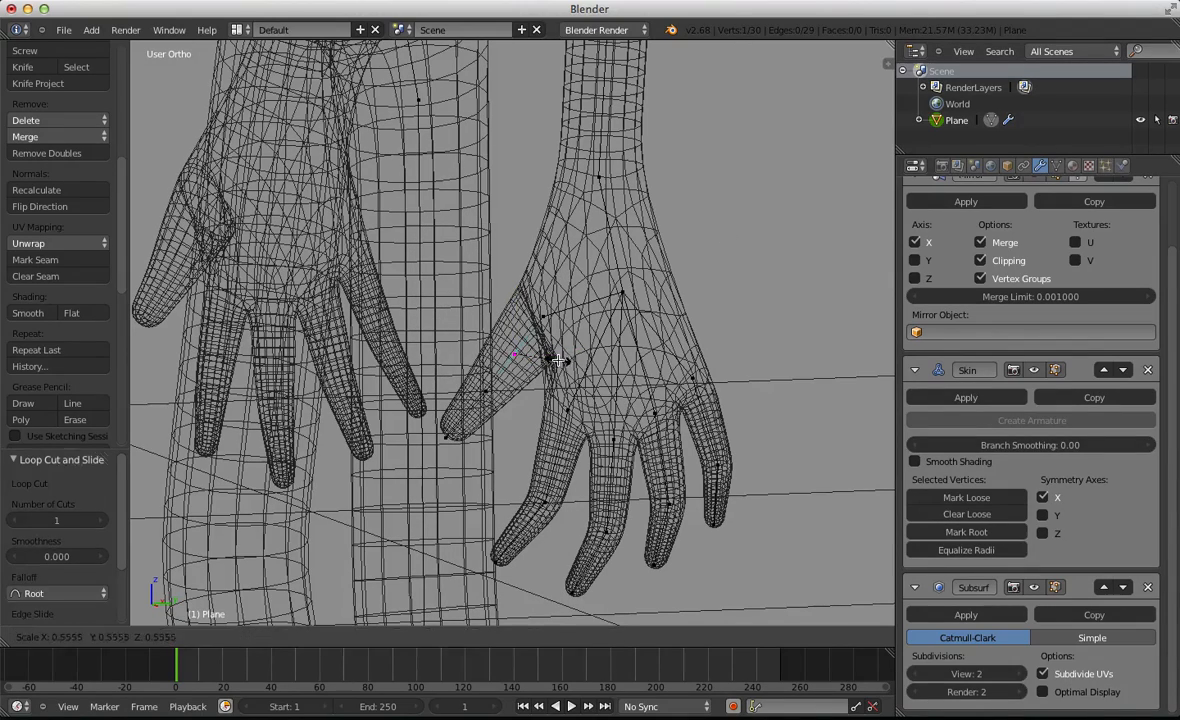
key("ctrl+a")
left_click(540, 367)
Try repositioning the added thumb vertex and the thumb's base vertex
key("g")
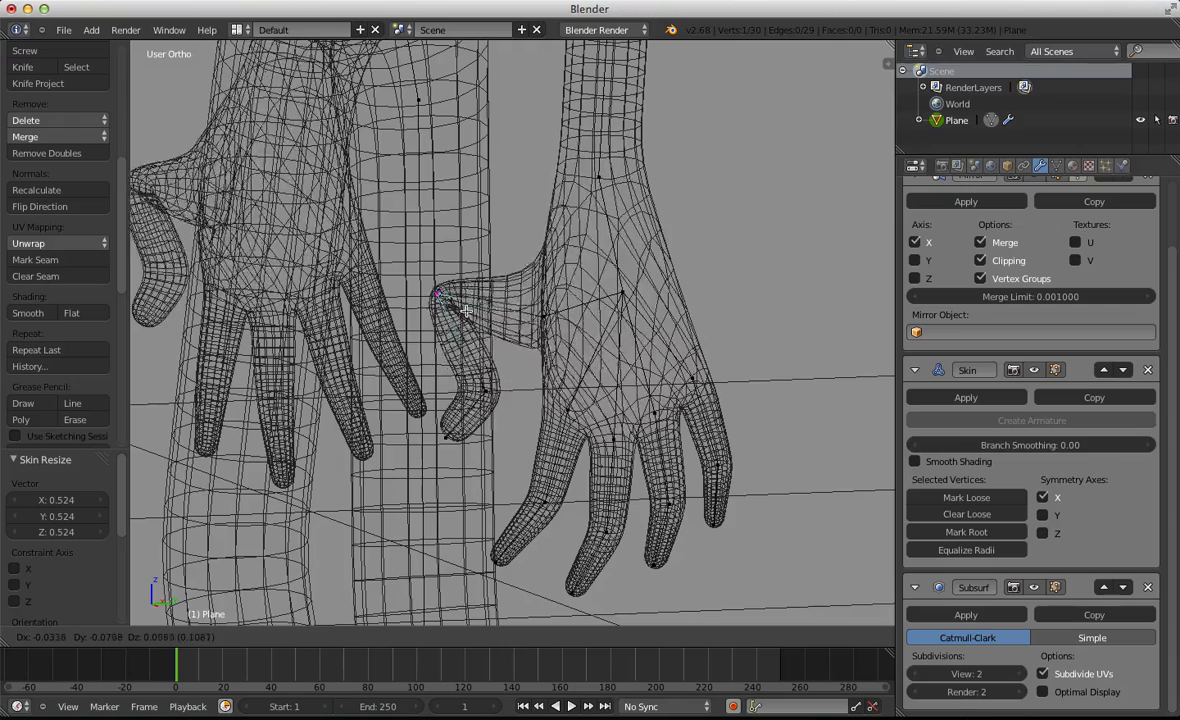
left_click(545, 342)
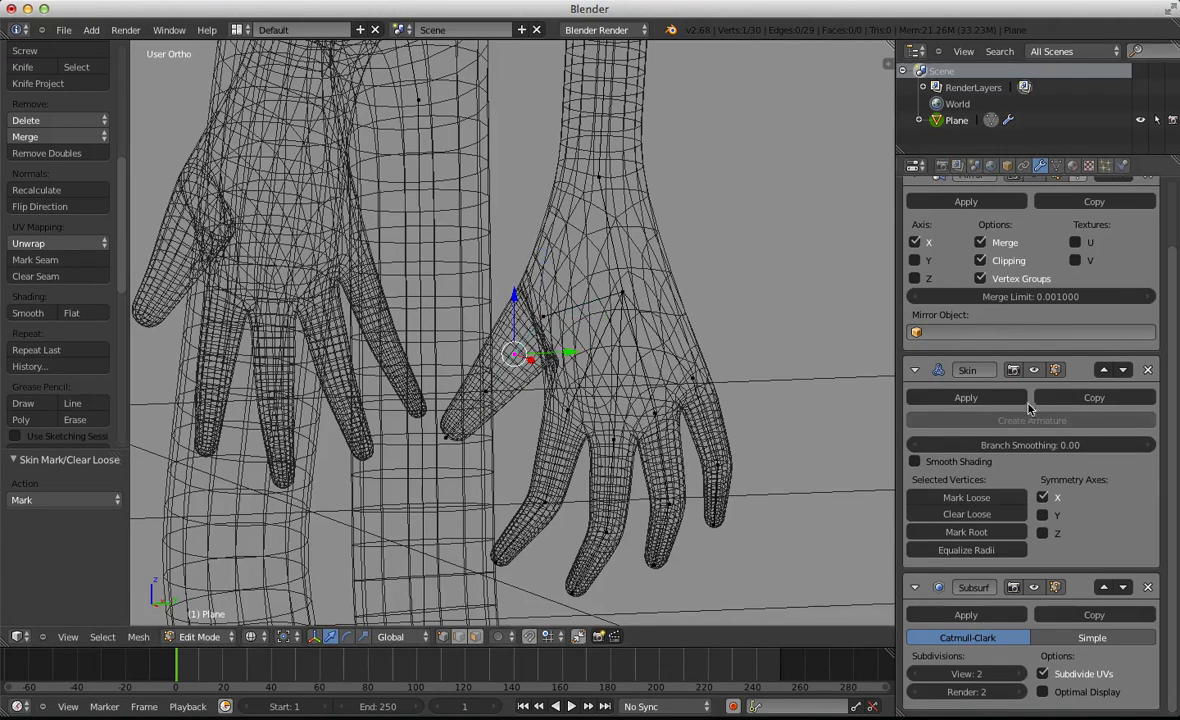
key("g")
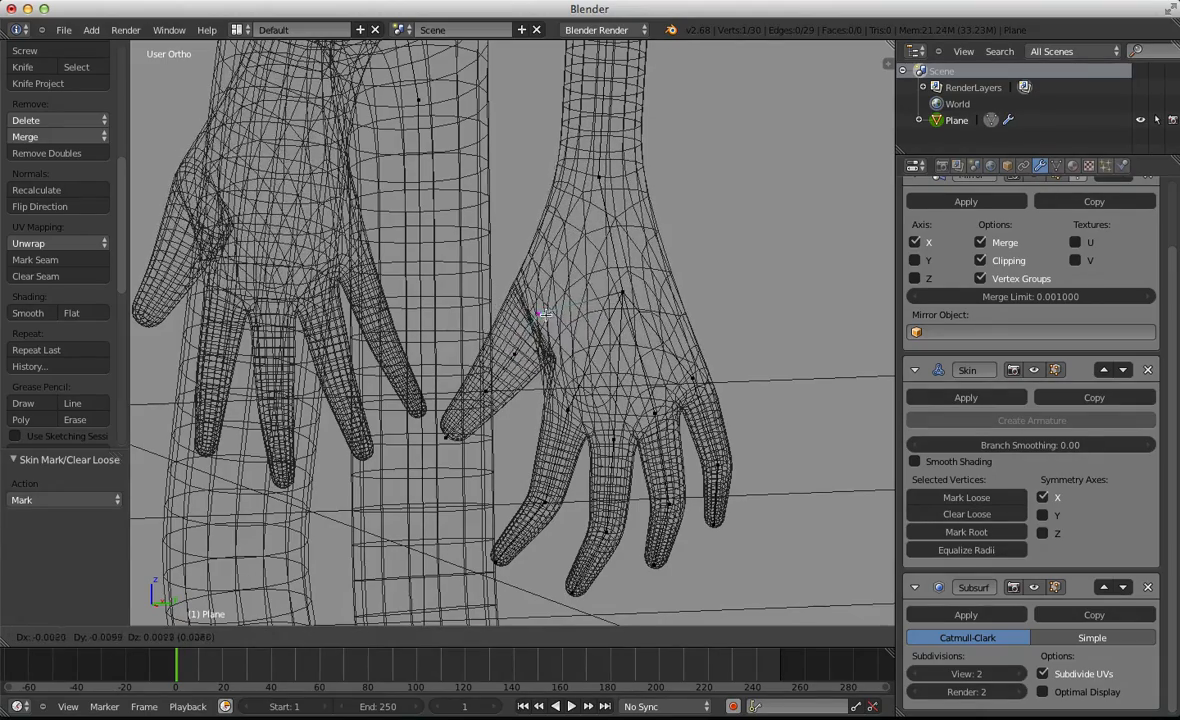
left_click(545, 317)
right_click(516, 345)
scroll(516, 343, "down", 1, "ctrl")
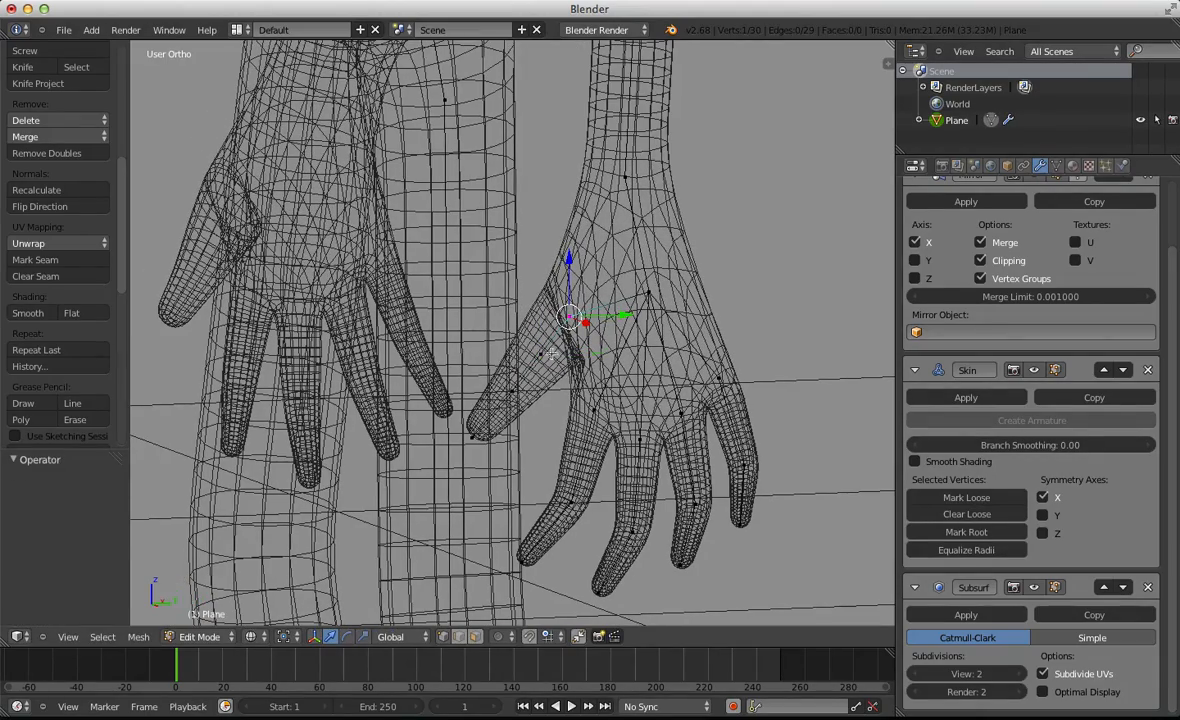
Examine the whole figure's proportions in solid and wireframe display
key("Tab")
scroll(619, 319, "down", 10)
key("z")
middle_click_drag(553, 390, 461, 427)
key("a")
scroll(585, 411, "down", 5)
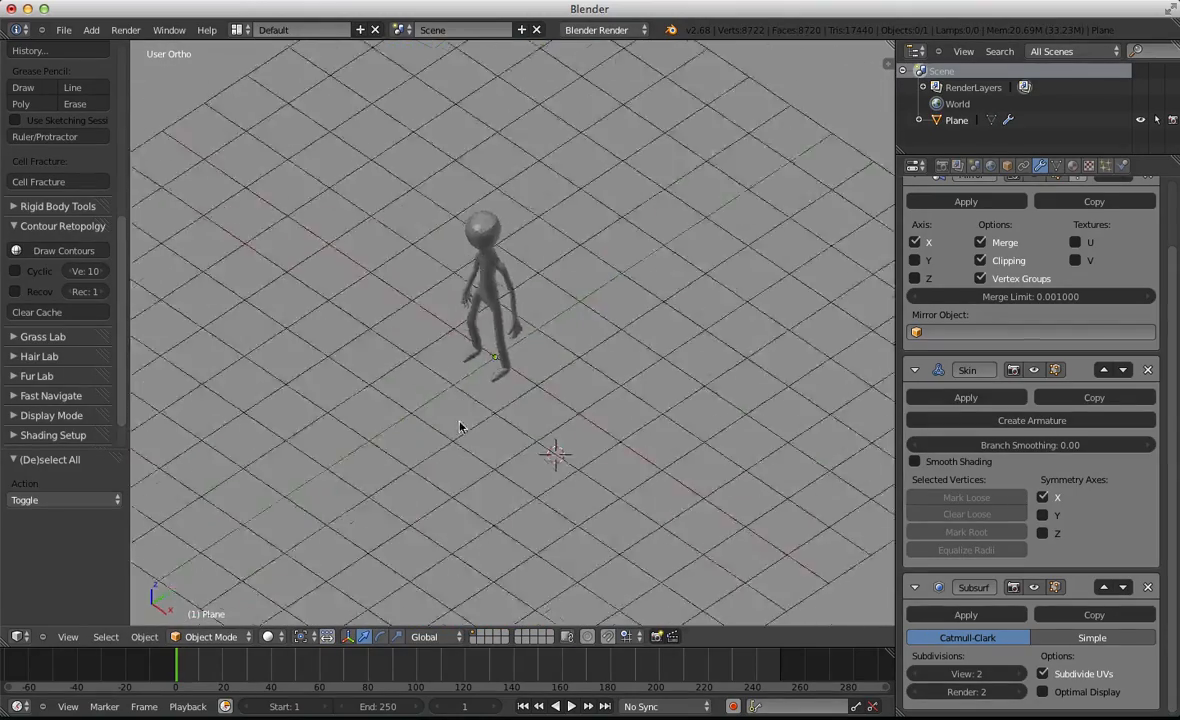
scroll(485, 231, "up", 3)
key("Tab")
key("a")
scroll(485, 231, "up", 3)
key("z")
scroll(430, 355, "down", 6)
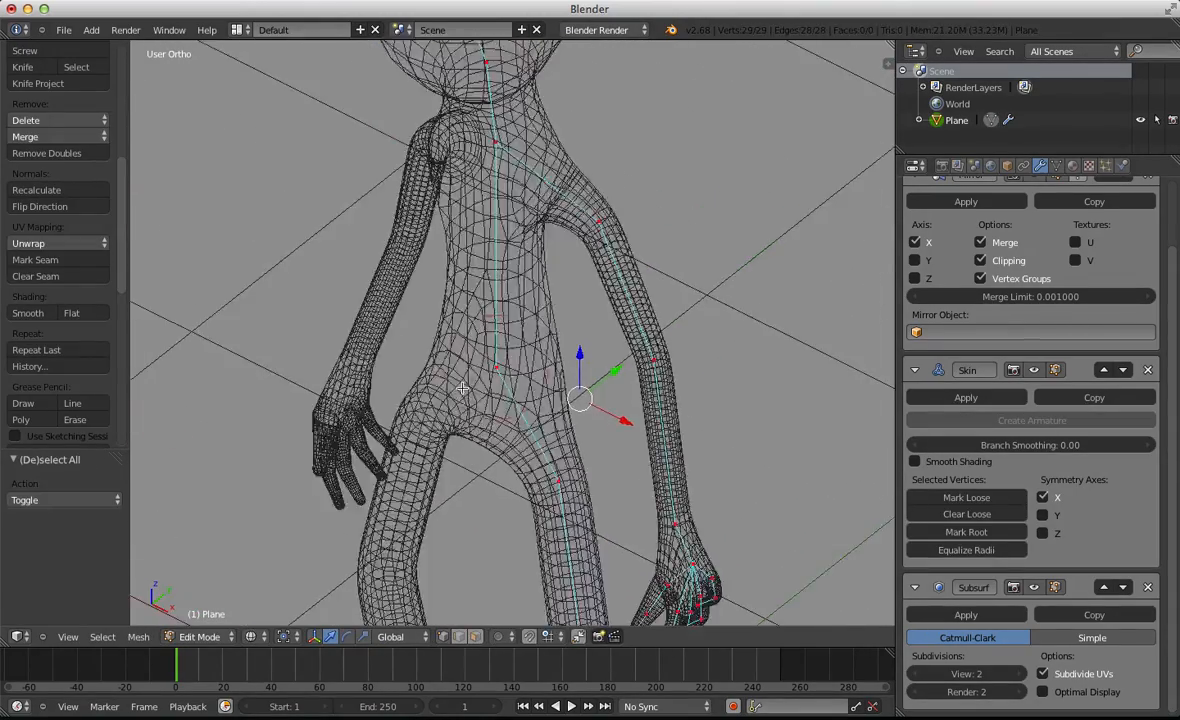
Insert a vertex midway along the torso and move it by X -0.006, Y 0.002, Z -0.055
middle_click_drag(526, 342, 559, 416)
key("Tab")
key("Tab")
scroll(546, 413, "up", 5)
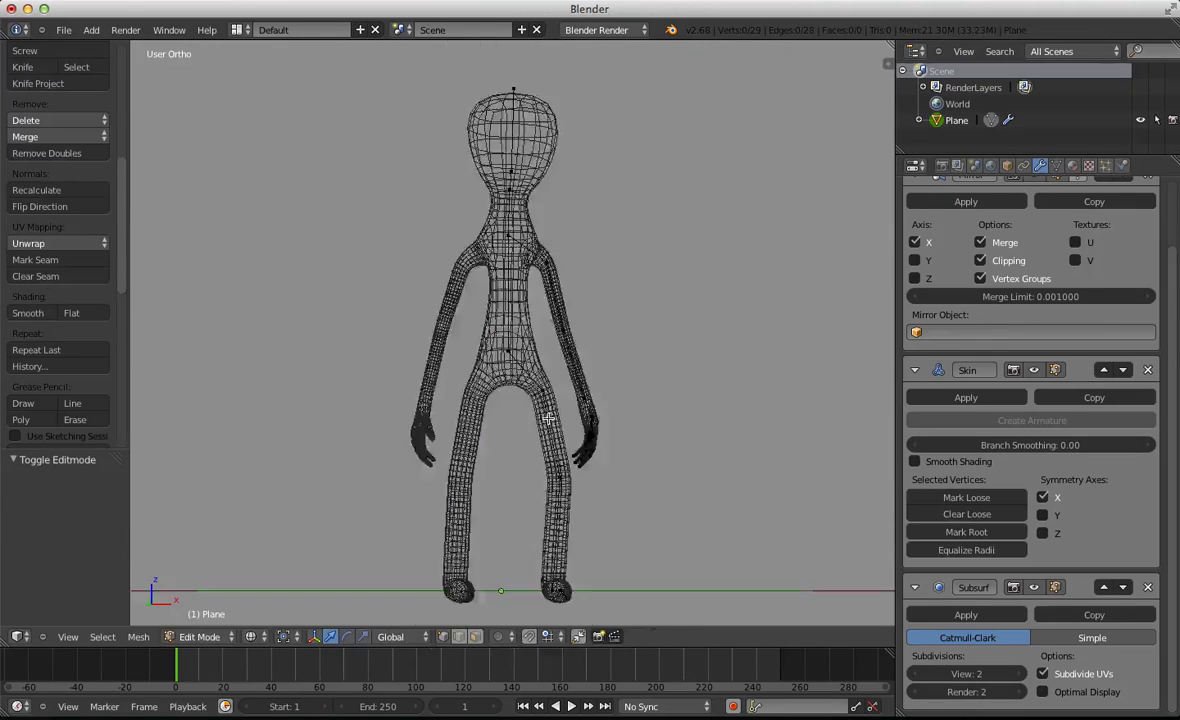
key("ctrl+r")
left_click(511, 249)
key("ctrl+a")
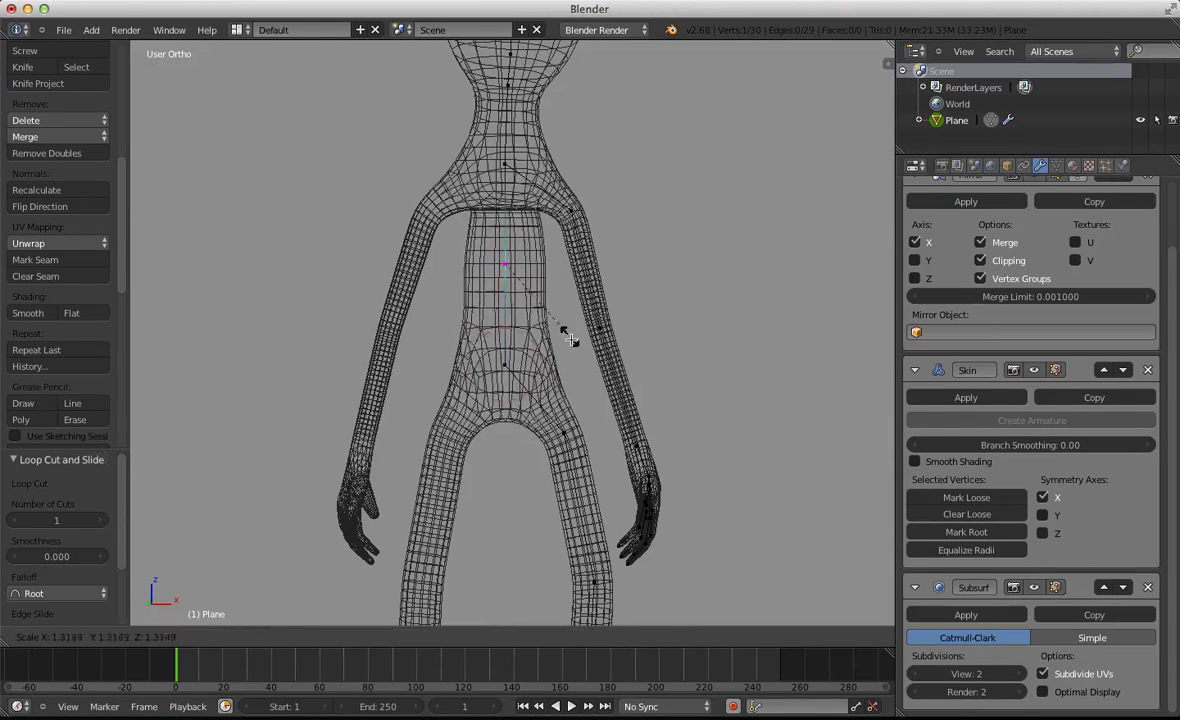
left_click(559, 329)
key("ctrl+z")
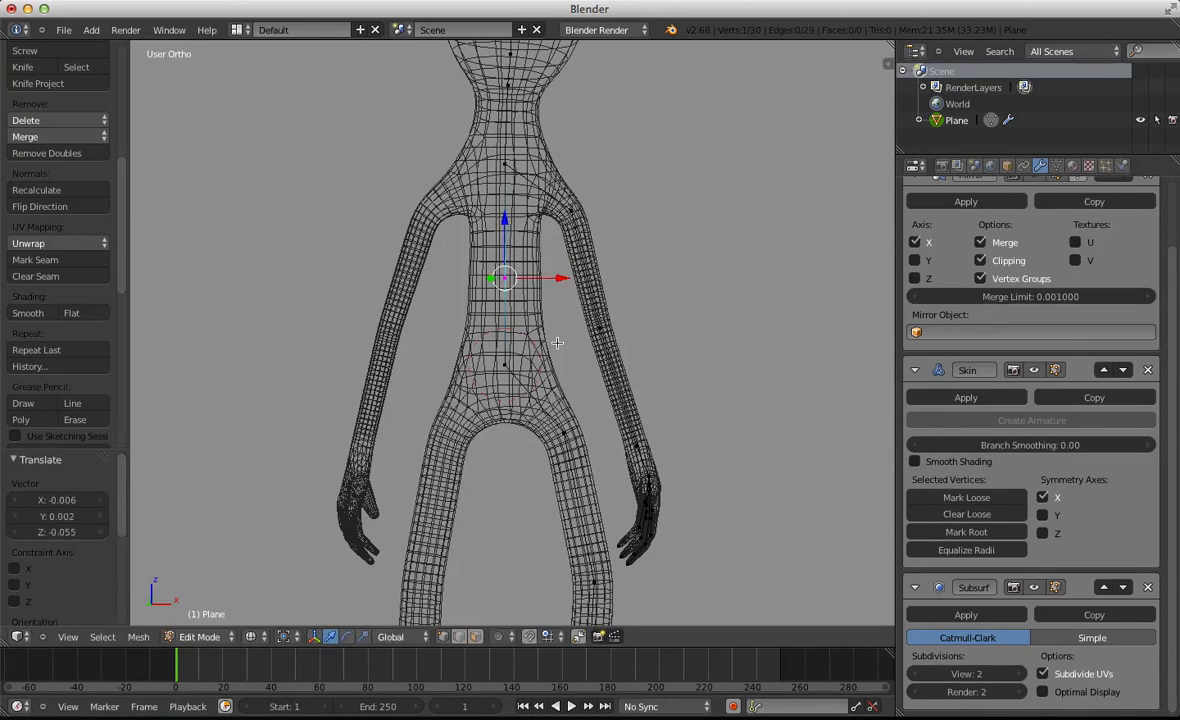
Move the shoulder vertex up and slightly inward in front view, and scale its skin radius by 1.505
key("a")
key("KP_1")
right_click(577, 211)
key("g")
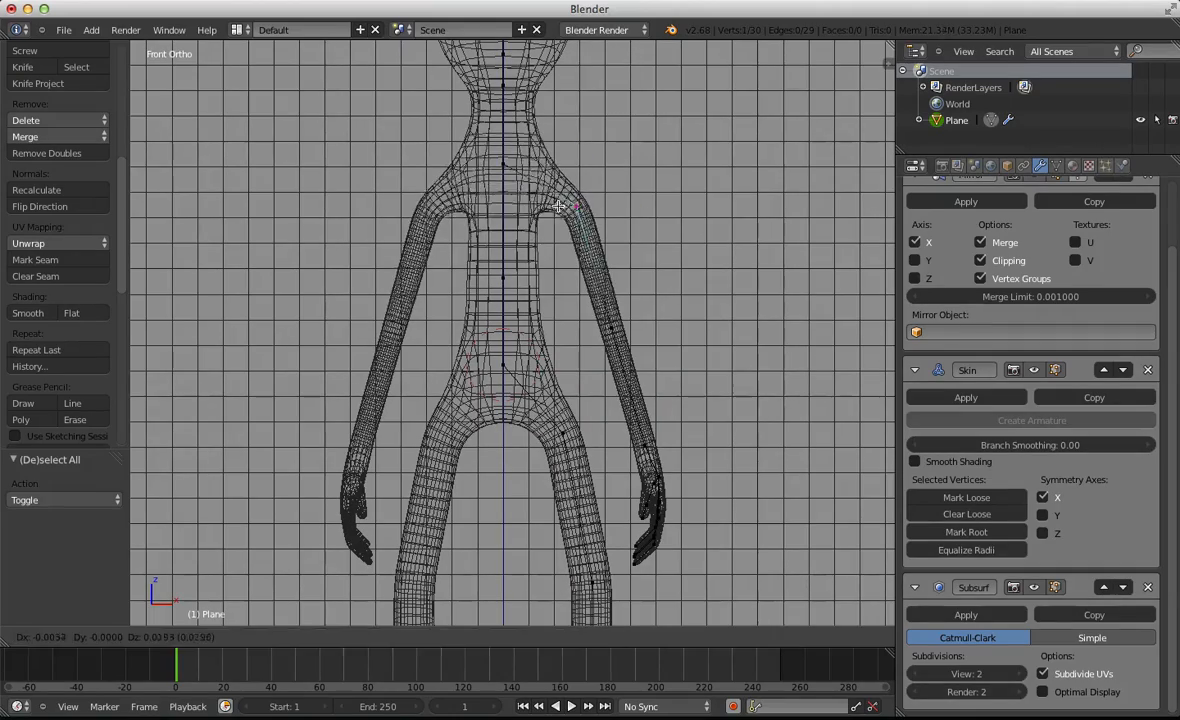
left_click(573, 194)
key("ctrl+a")
left_click(605, 258)
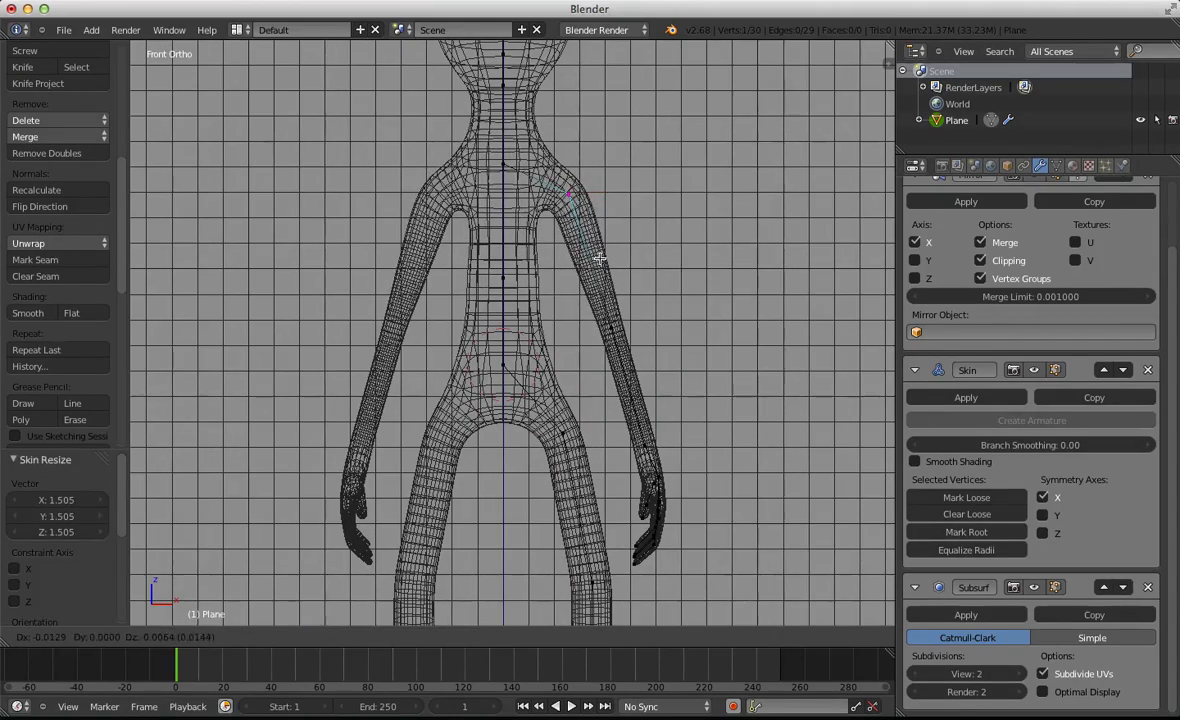
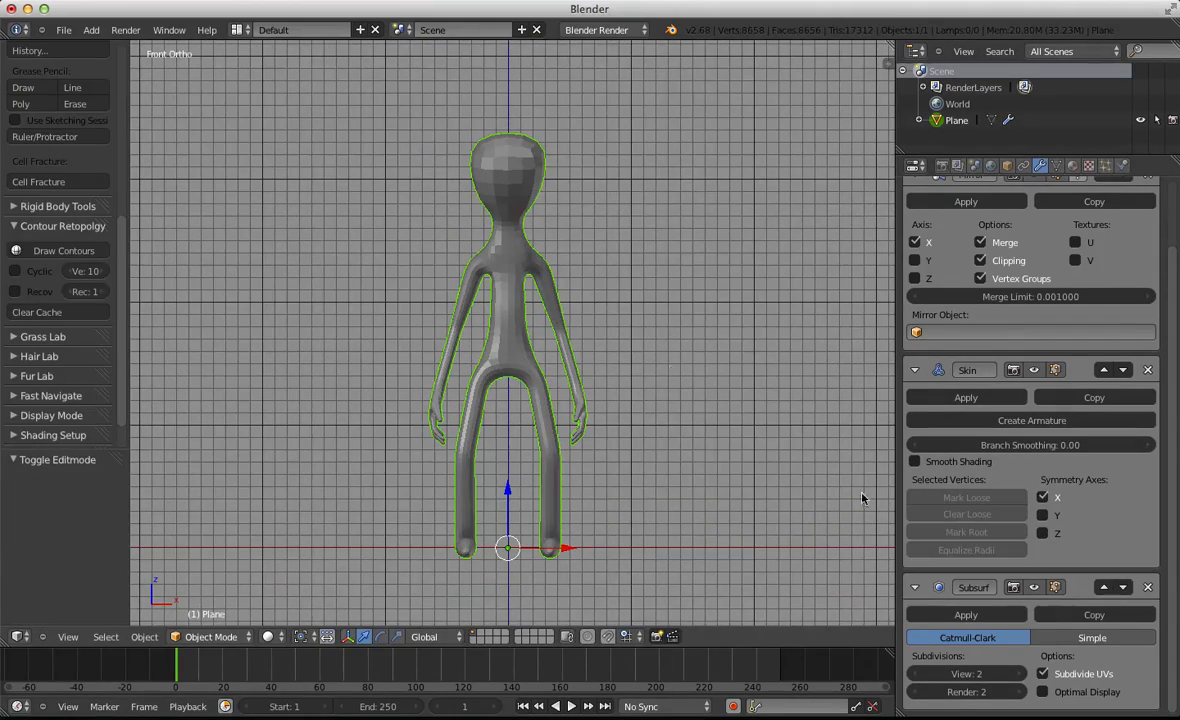
Try creating an armature from the Skin modifier with the Mirror modifier still unapplied
left_click(1021, 421)
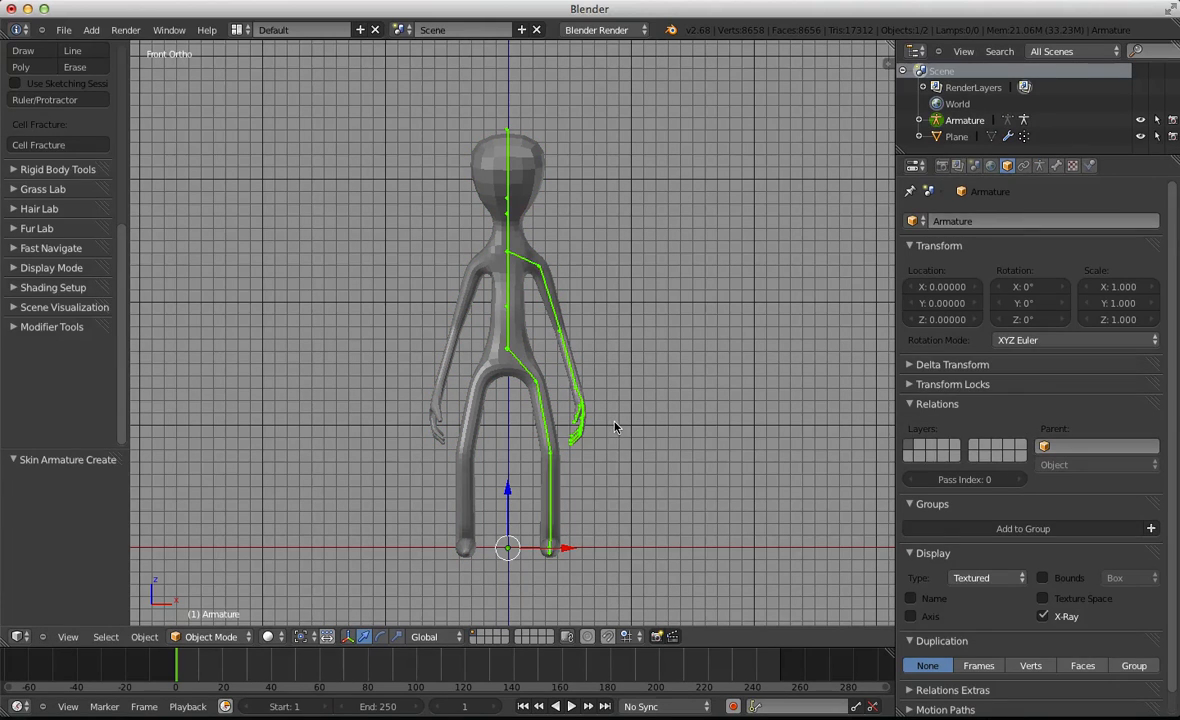
key("ctrl+z")
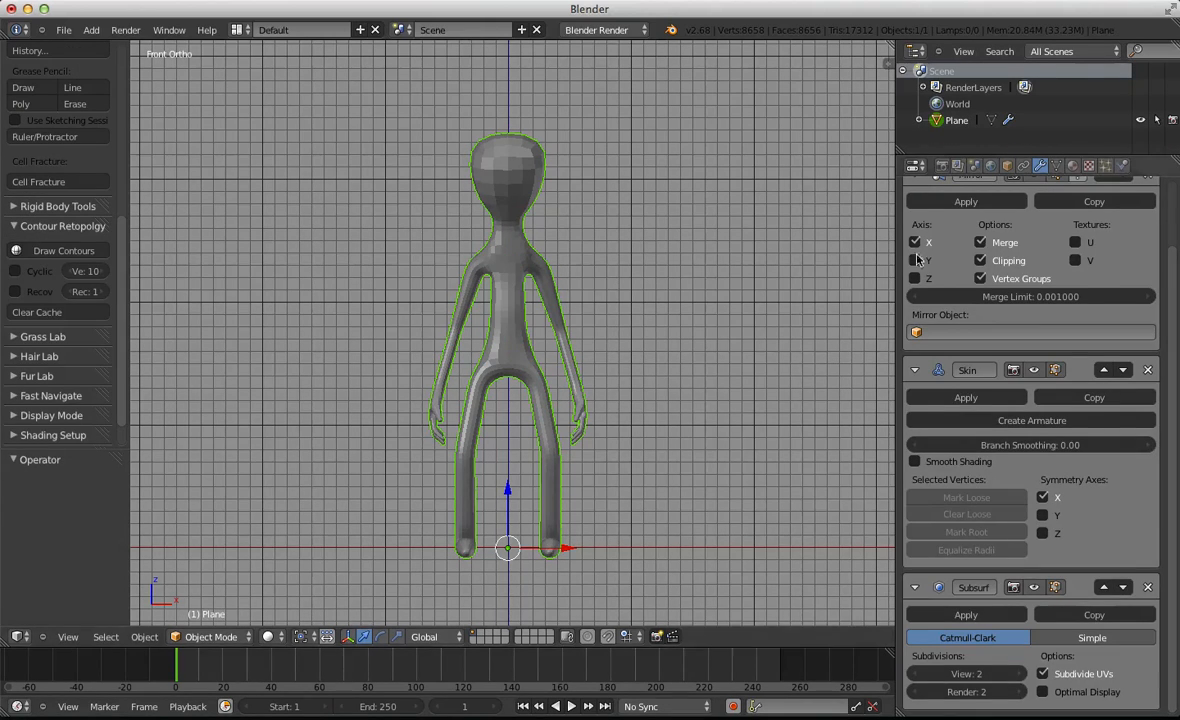
Apply the Mirror modifier and create an armature from the Skin modifier
scroll(918, 260, "up", 3)
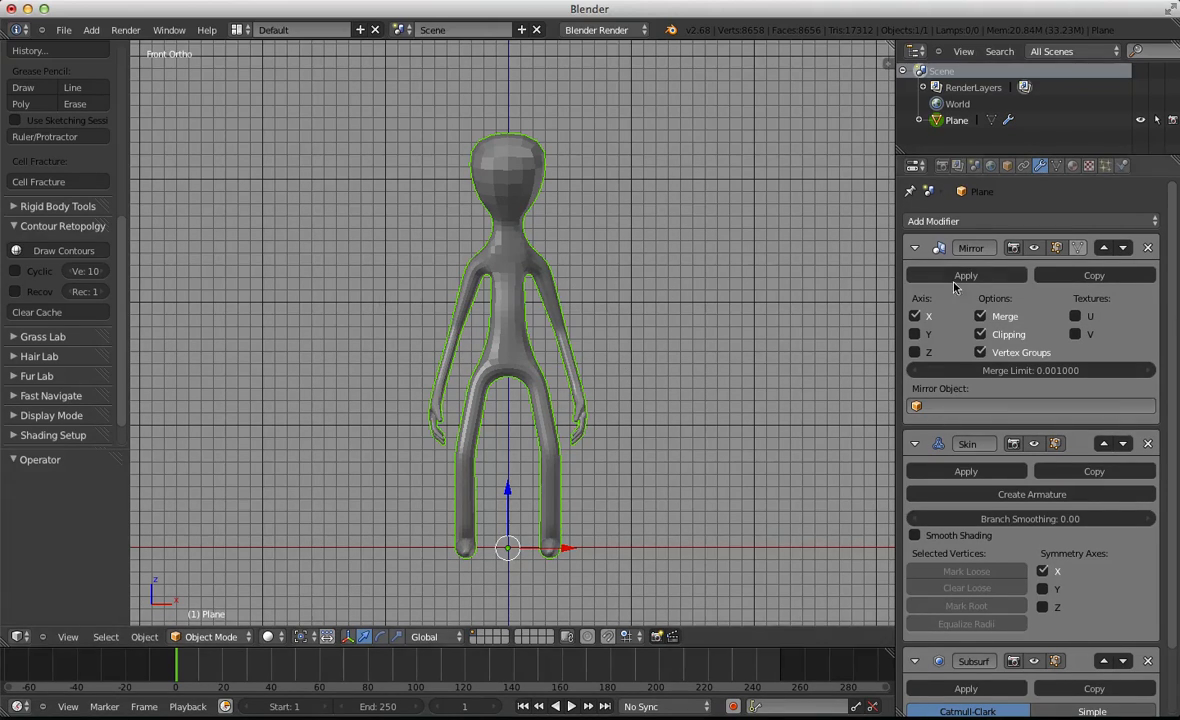
left_click(985, 275)
left_click(1022, 299)
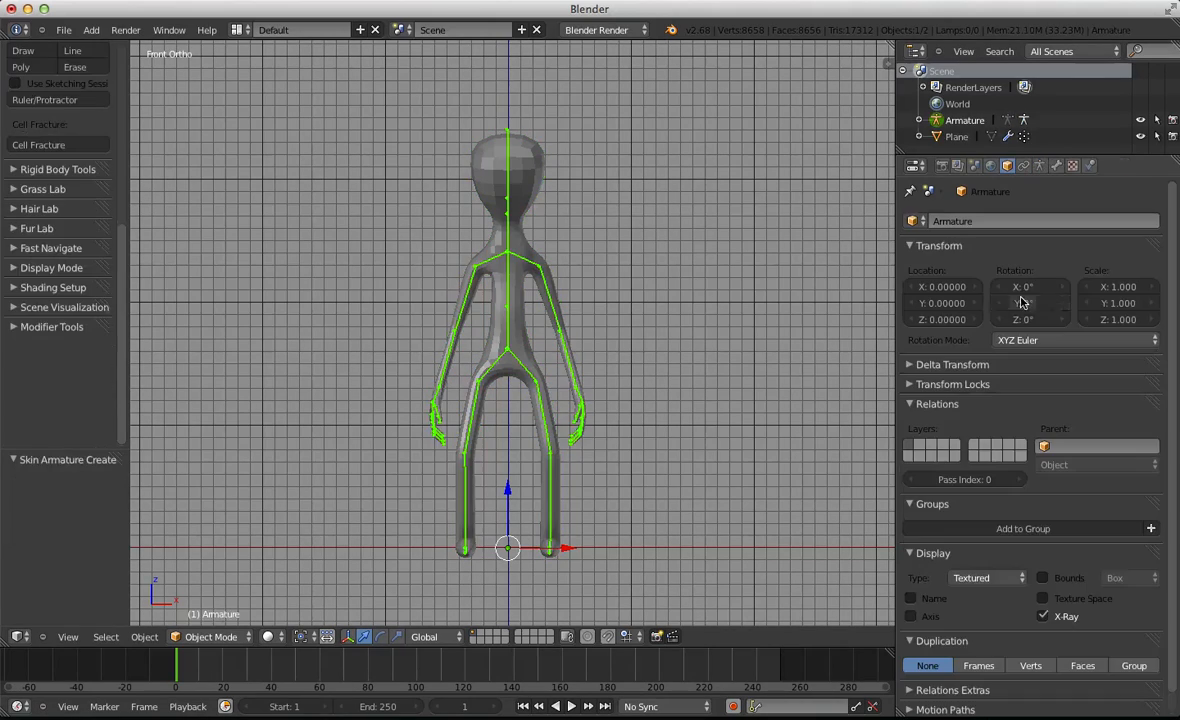
Put the armature in Pose Mode, deselect all bones and face the figure from the front
key("ctrl+Tab")
key("a")
scroll(566, 305, "up", 3)
middle_click_drag(568, 317, 576, 423)
key("a")
key("KP_1")
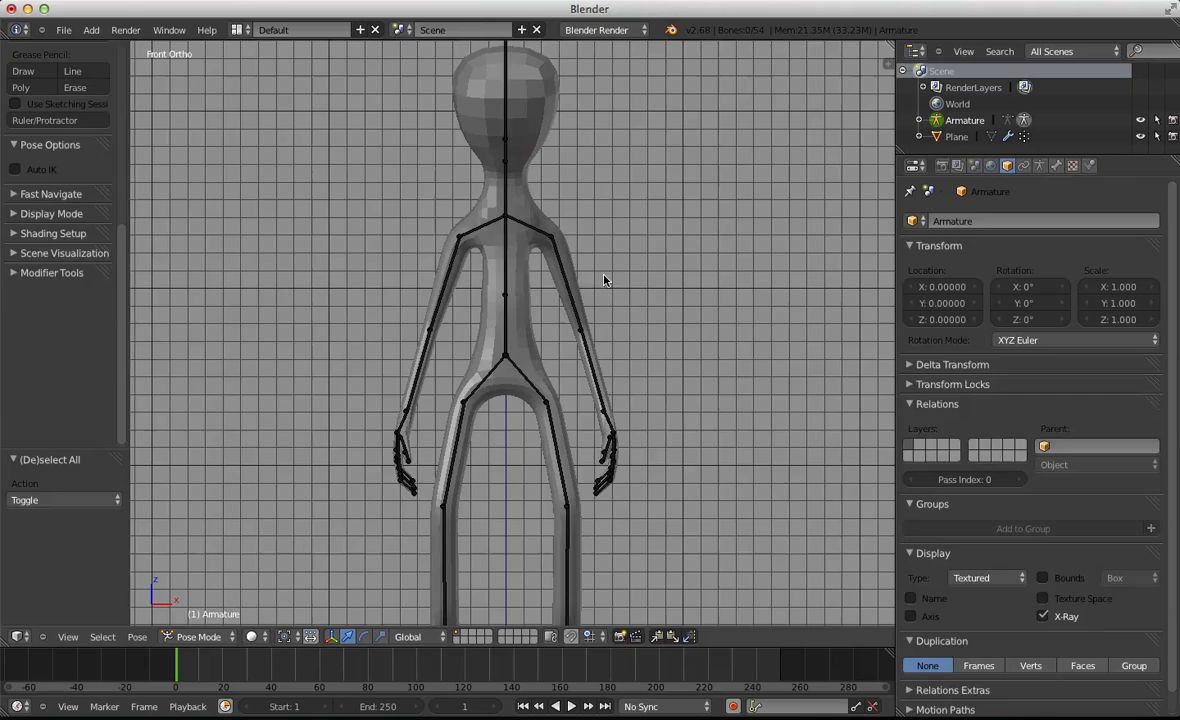
Rotate the upper arm bone on the figure's left side outward in Pose Mode, raising that arm away from the body
key("ctrl+Tab")
right_click(572, 281)
right_click(565, 290)
scroll(575, 292, "down", 2)
key("r")
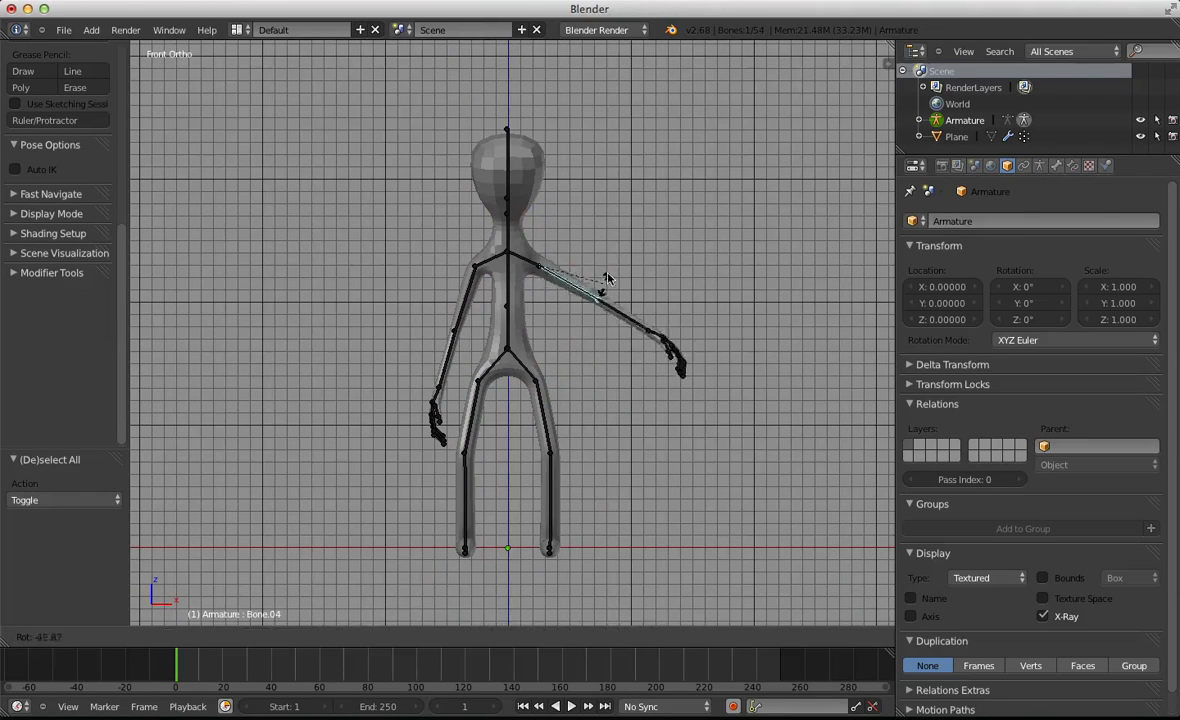
left_click(595, 309)
Deselect the arm bone and tilt the head bone with a free trackball rotation
key("a")
right_click(513, 180)
right_click(510, 177)
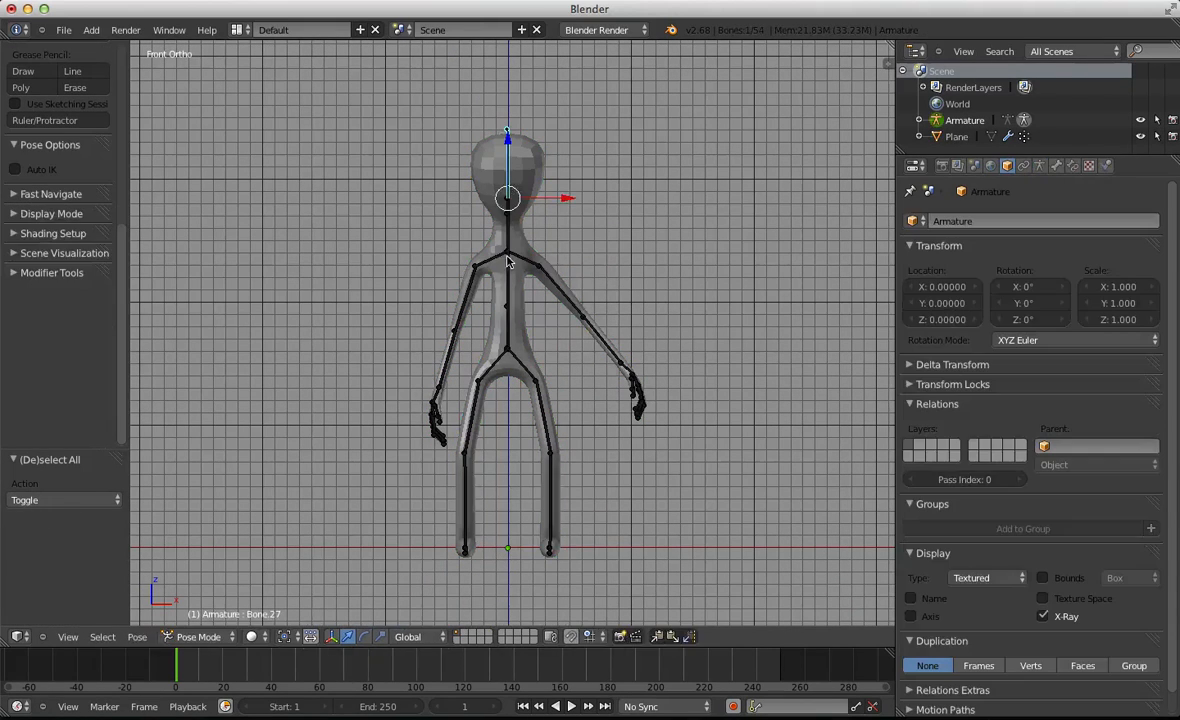
key("r")
key("r")
left_click(481, 210)
Rotate the upper arm bone on the figure's right side outward to raise that arm away from the body
key("a")
right_click(473, 301)
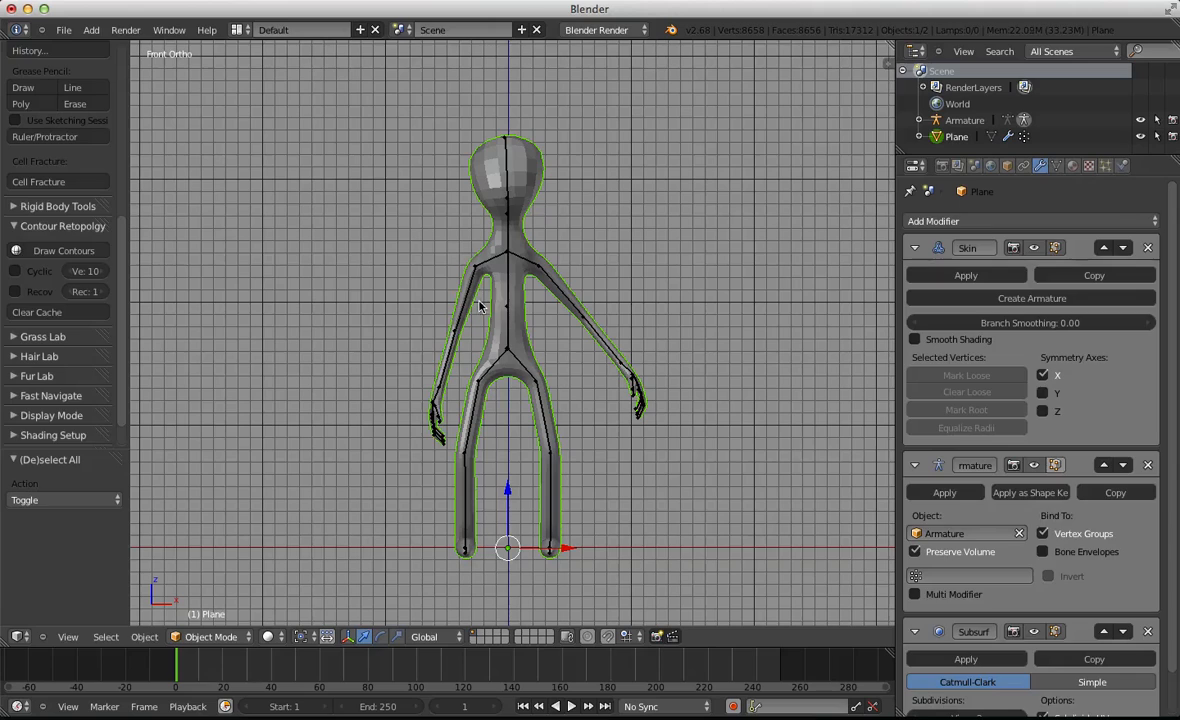
right_click(467, 301)
key("r")
left_click(544, 362)
Rotate the thigh bone on the figure's left side outward by -16.748°
key("a")
right_click(556, 413)
key("r")
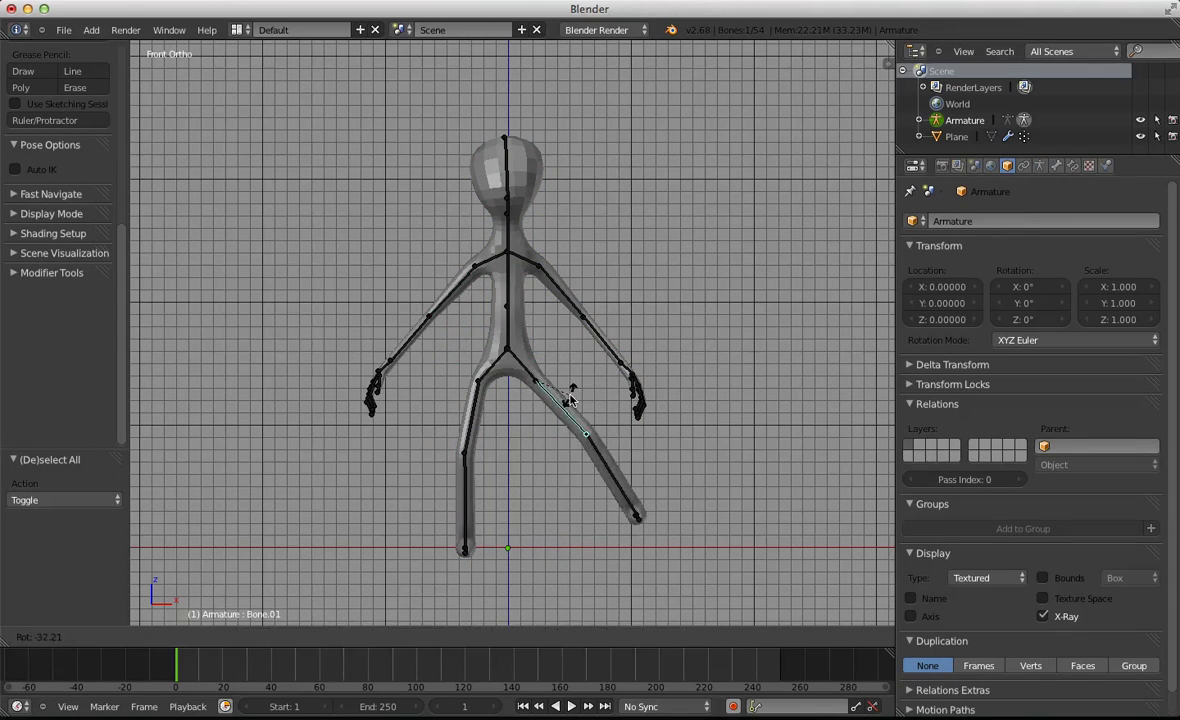
left_click(571, 410)
key("z")
Try rotating the root bone at the hips
right_click(505, 318)
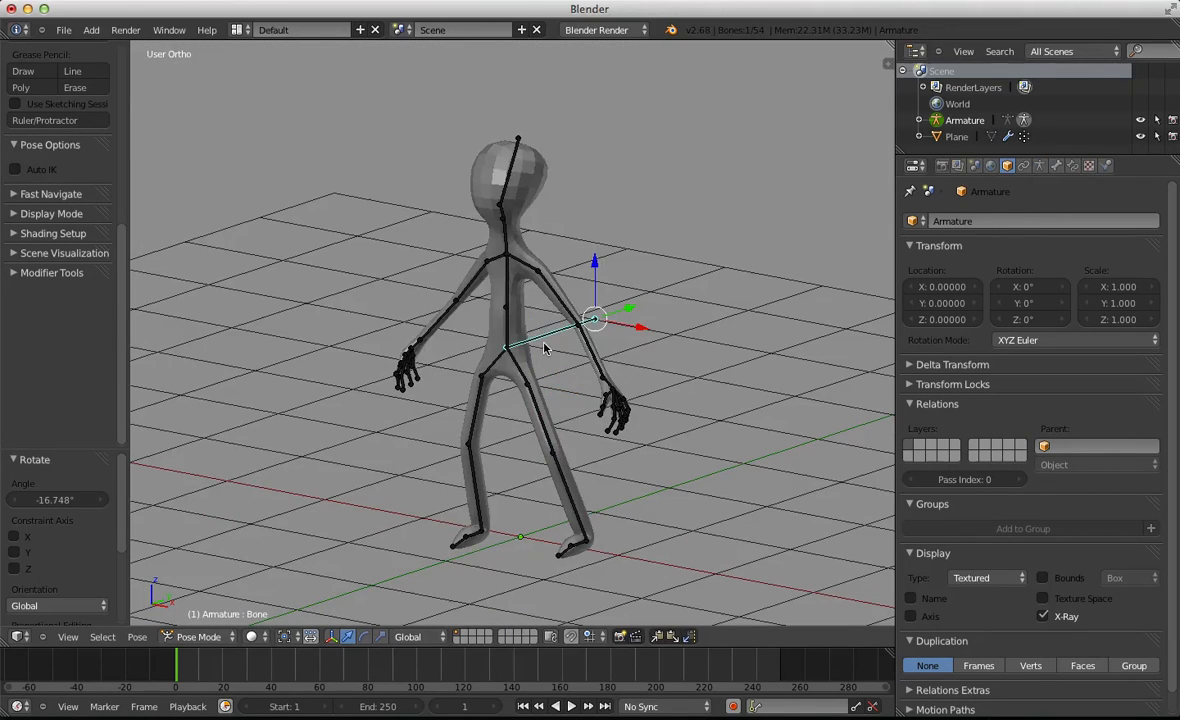
key("r")
left_click(523, 325)
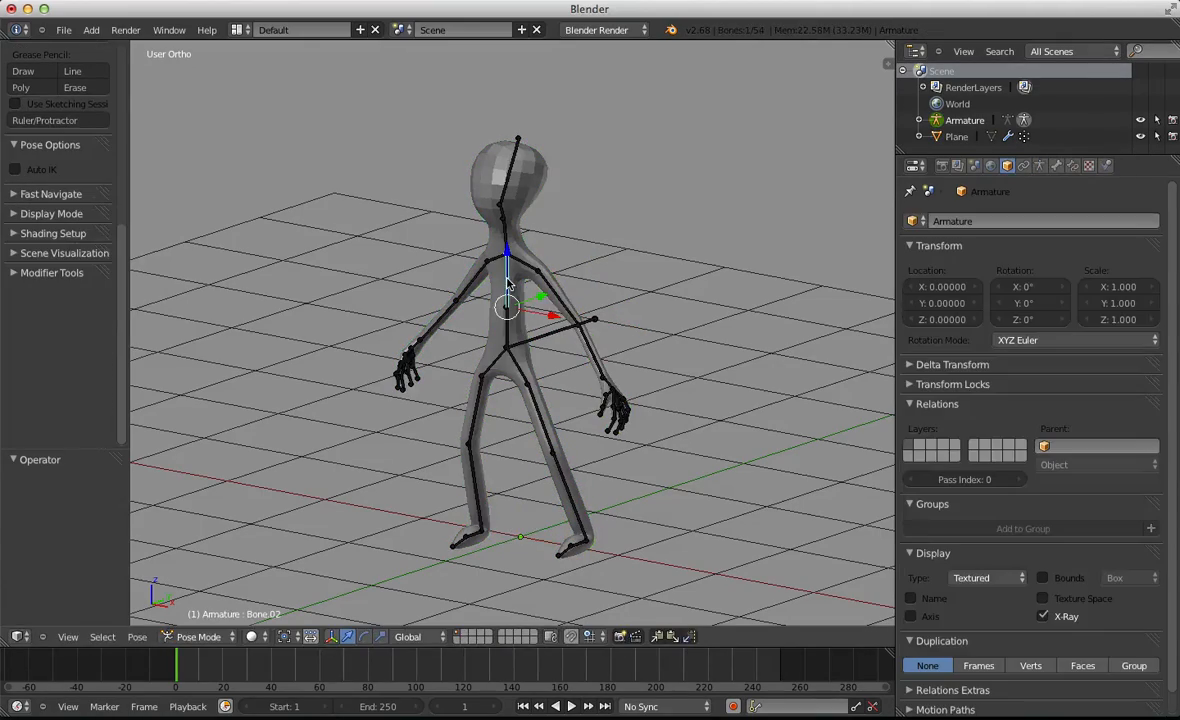
Twist the upper spine bone with a free trackball rotation, deselect it and view the pose from another angle
key("r")
key("r")
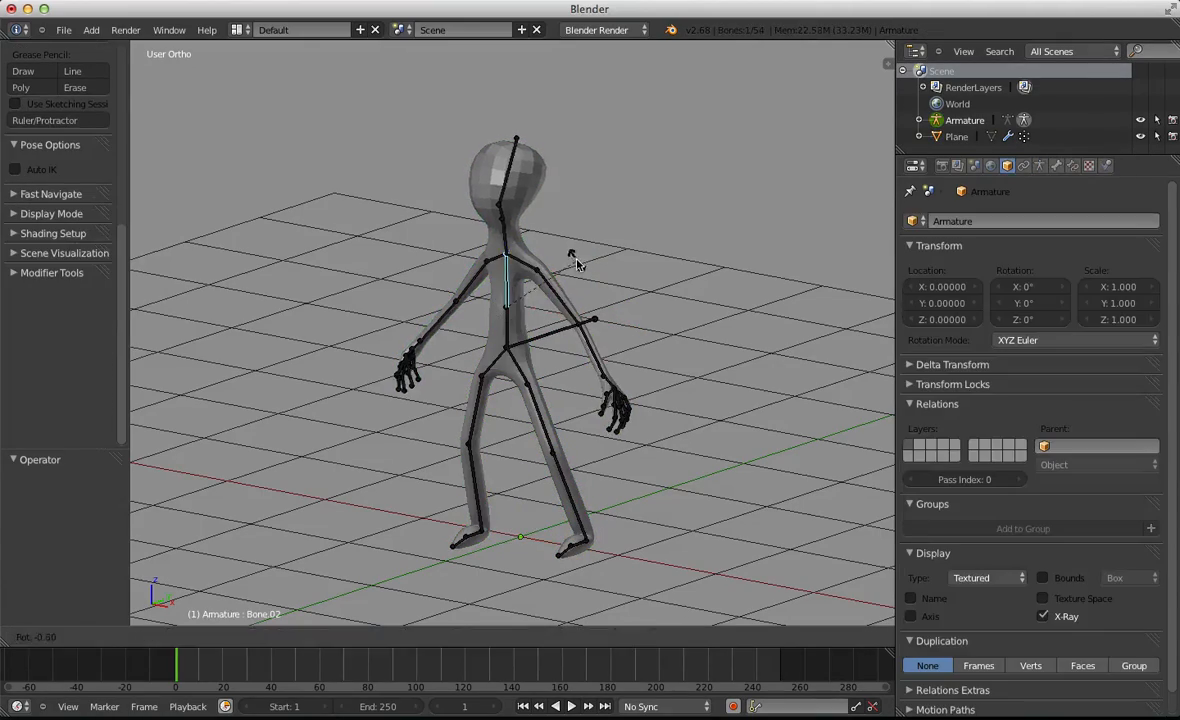
left_click(446, 260)
key("a")
middle_click_drag(446, 260, 644, 447)
Clear the rotation of all bones in front view and deselect them
key("KP_1")
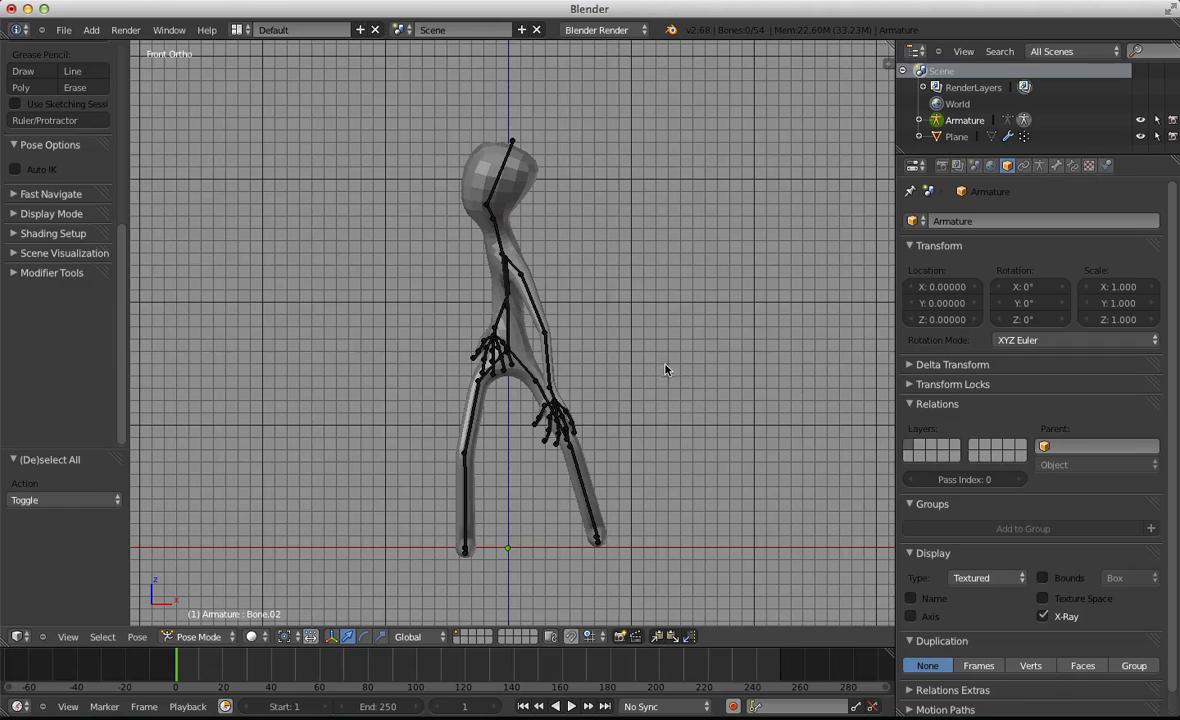
key("a")
key("alt+r")
key("a")
Select the figure mesh and apply smooth shading to it
scroll(627, 387, "up", 5)
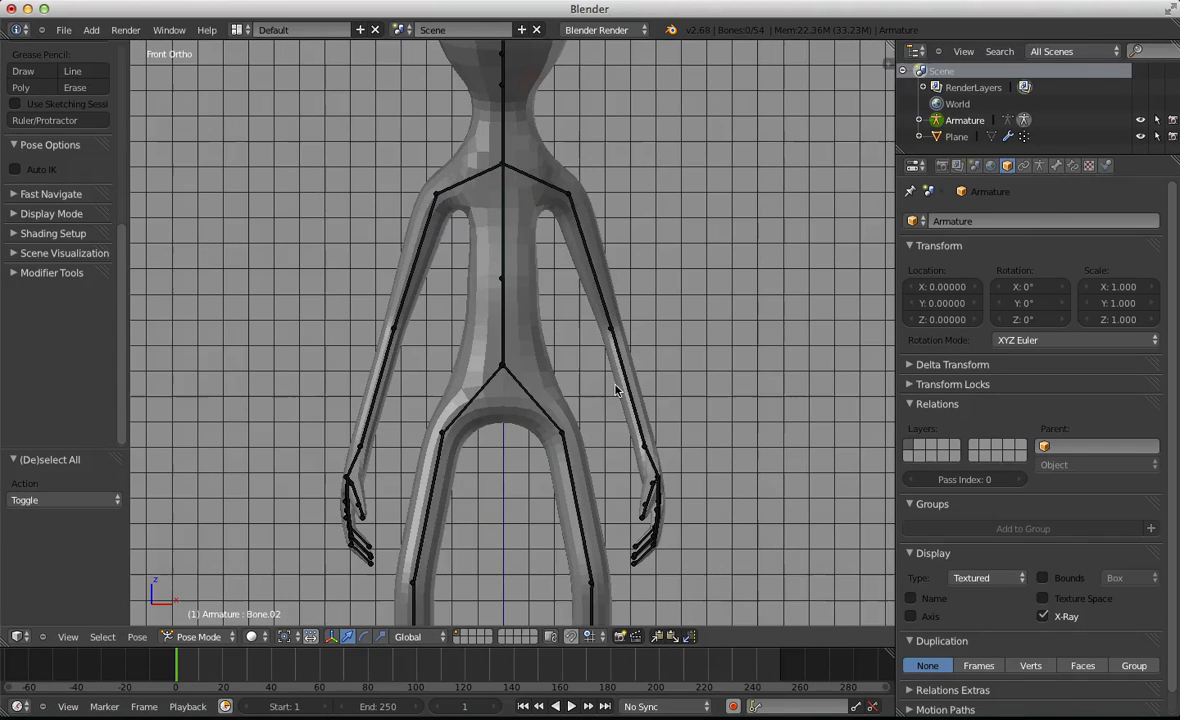
right_click(553, 350)
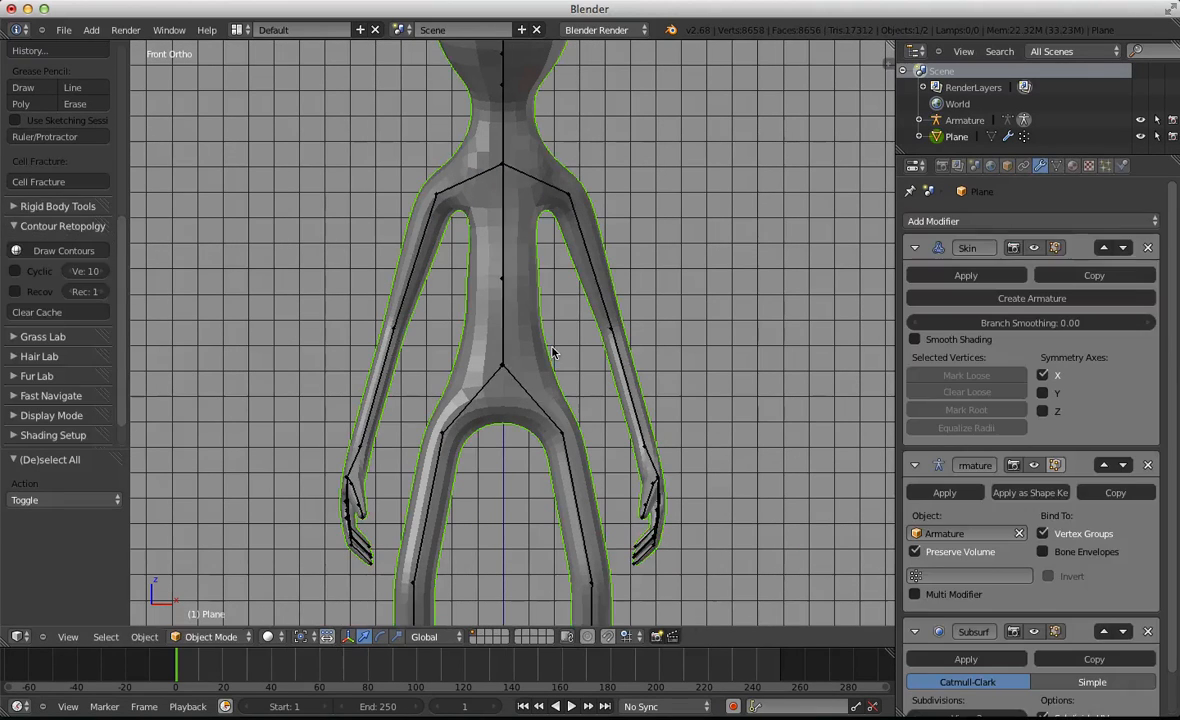
scroll(32, 242, "up", 5)
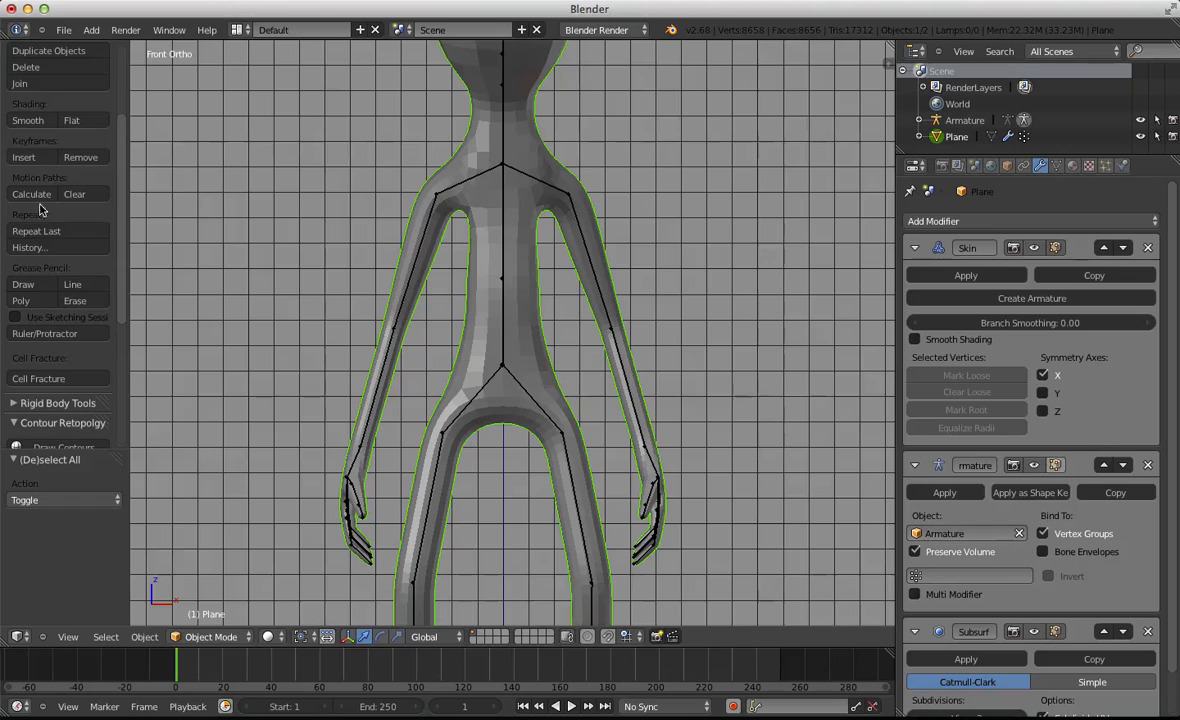
left_click(40, 116)
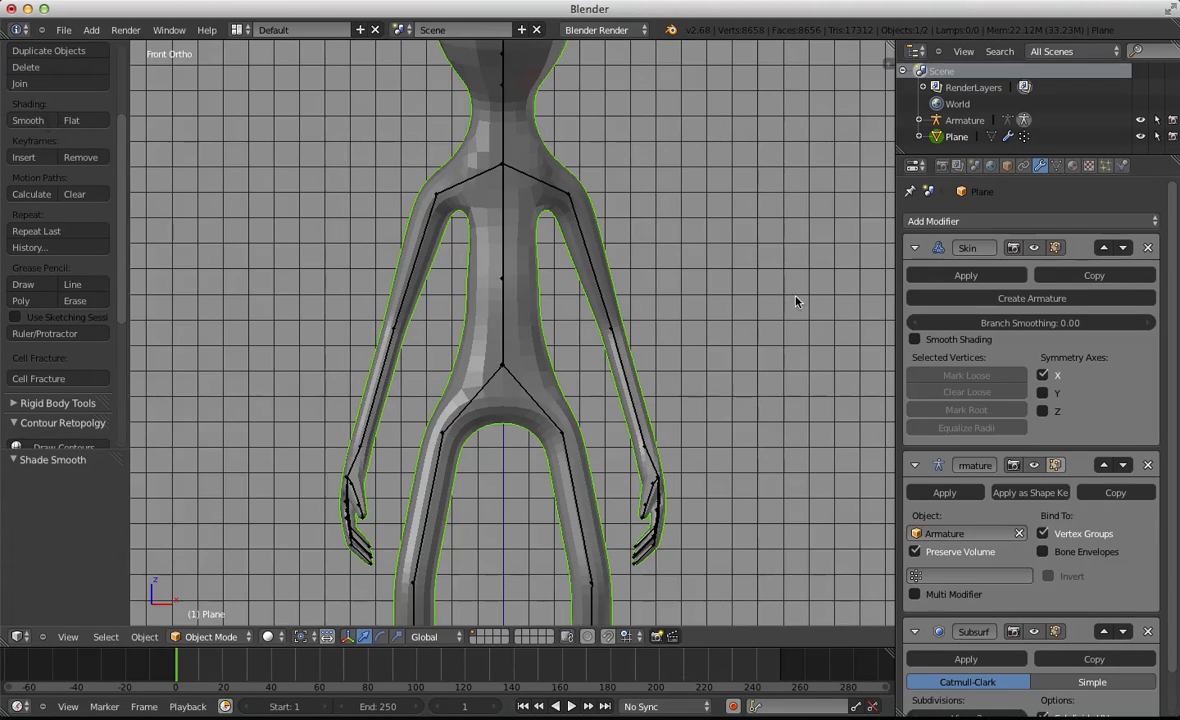
Put the armature back in Pose Mode, enable Auto IK and try moving the upper arm bone on the figure's left side
scroll(660, 308, "up", 2)
key("a")
right_click(656, 308)
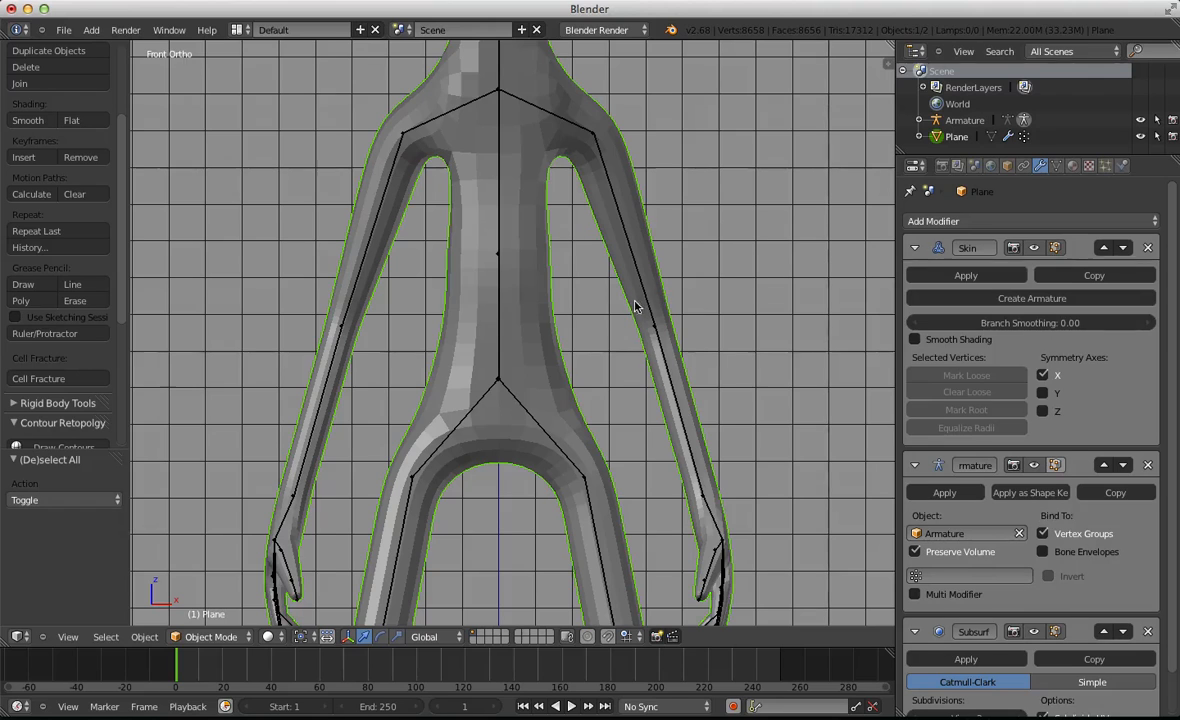
right_click(644, 300)
key("ctrl+Tab")
scroll(590, 322, "down", 4)
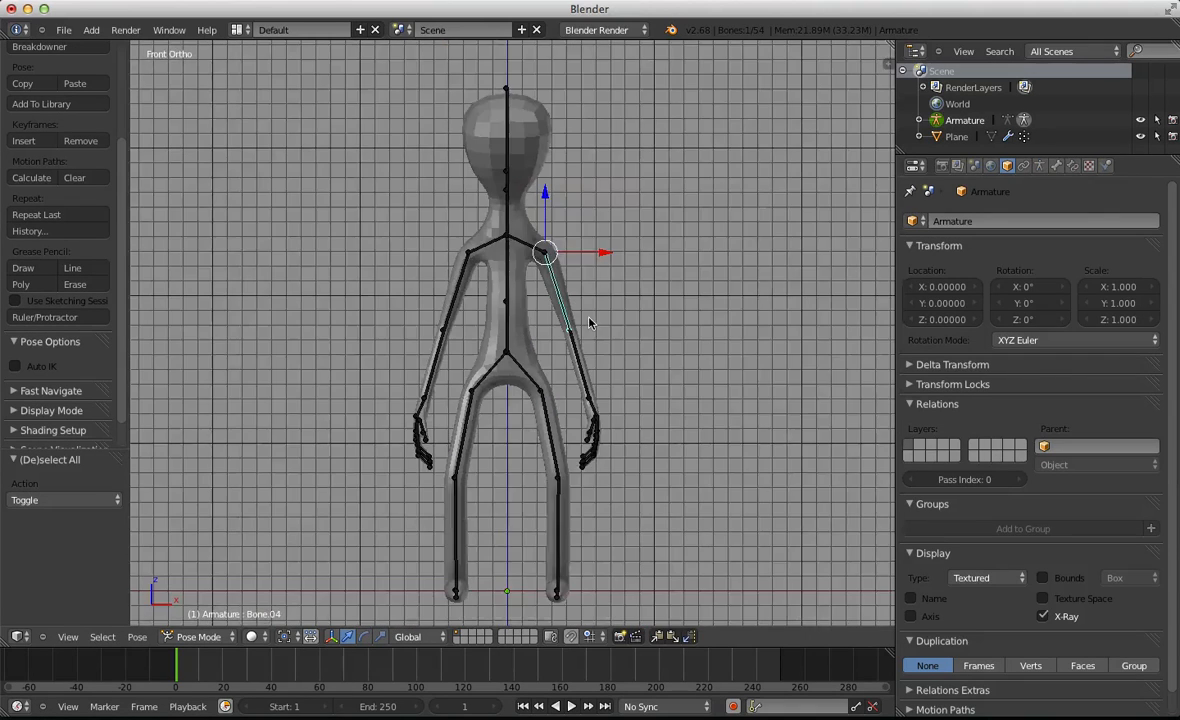
scroll(590, 320, "up", 3)
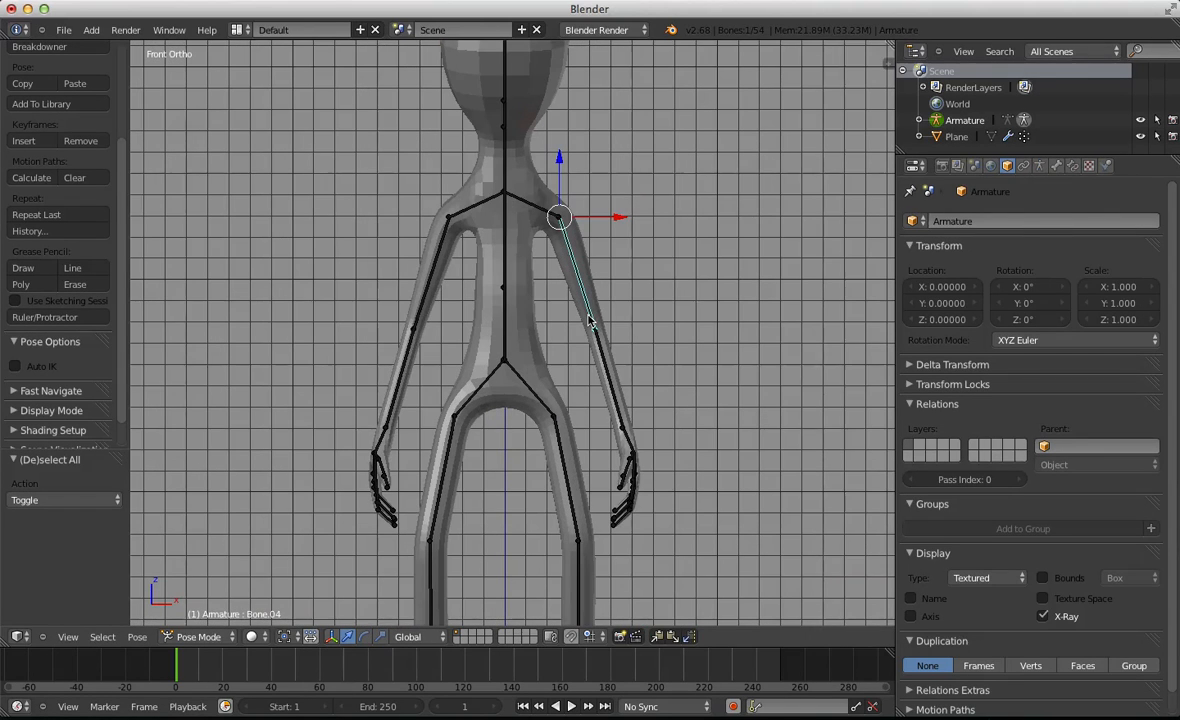
left_click(16, 366)
key("g")
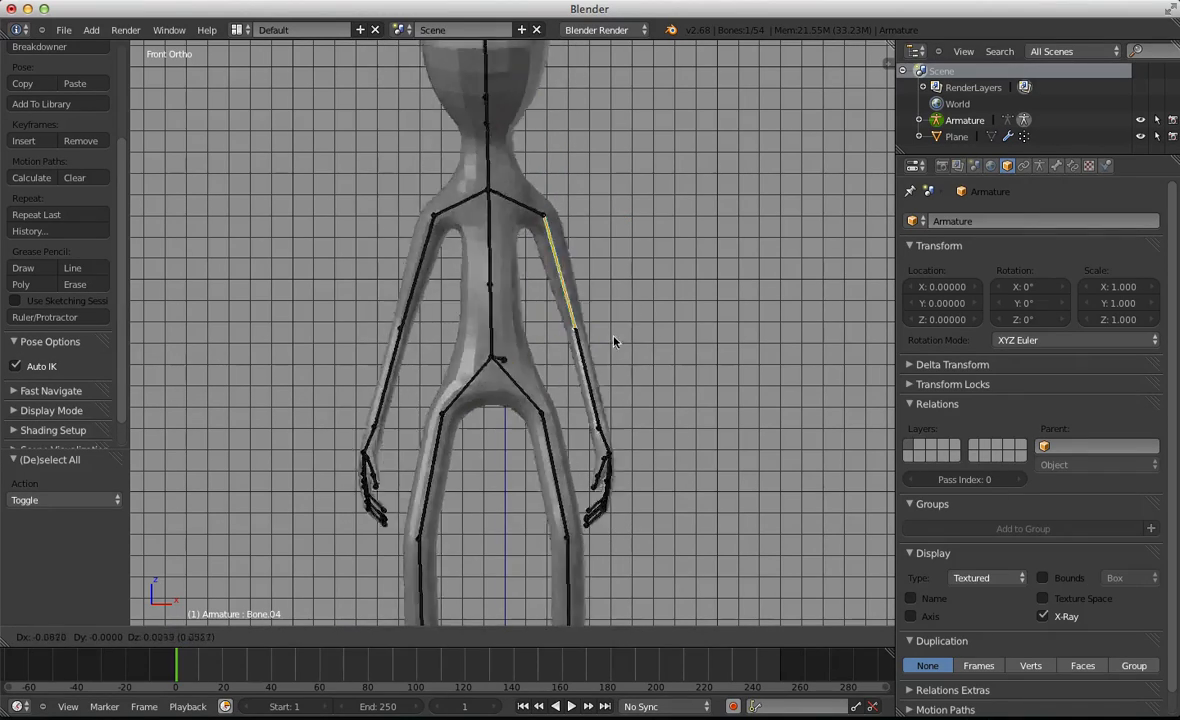
left_click(608, 380)
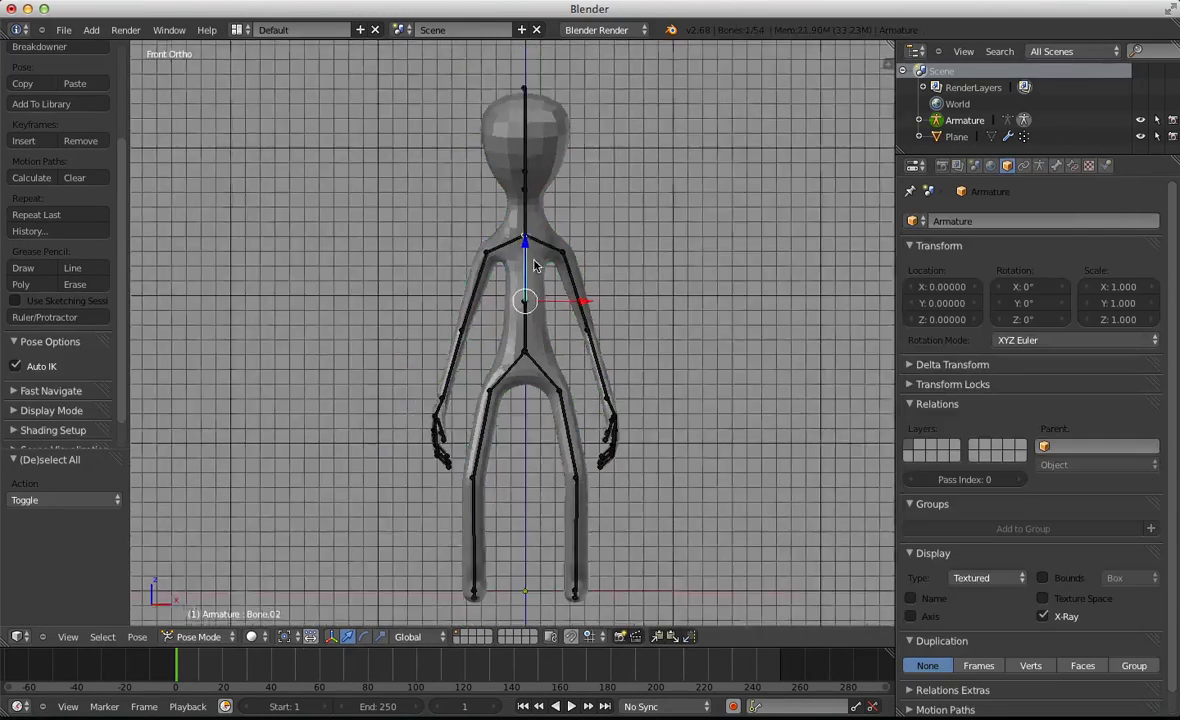
Try rotating the upper spine bone by 13.069° and moving it with Auto IK, undo both changes, and cancel a further move
key("r")
left_click(571, 253)
key("g")
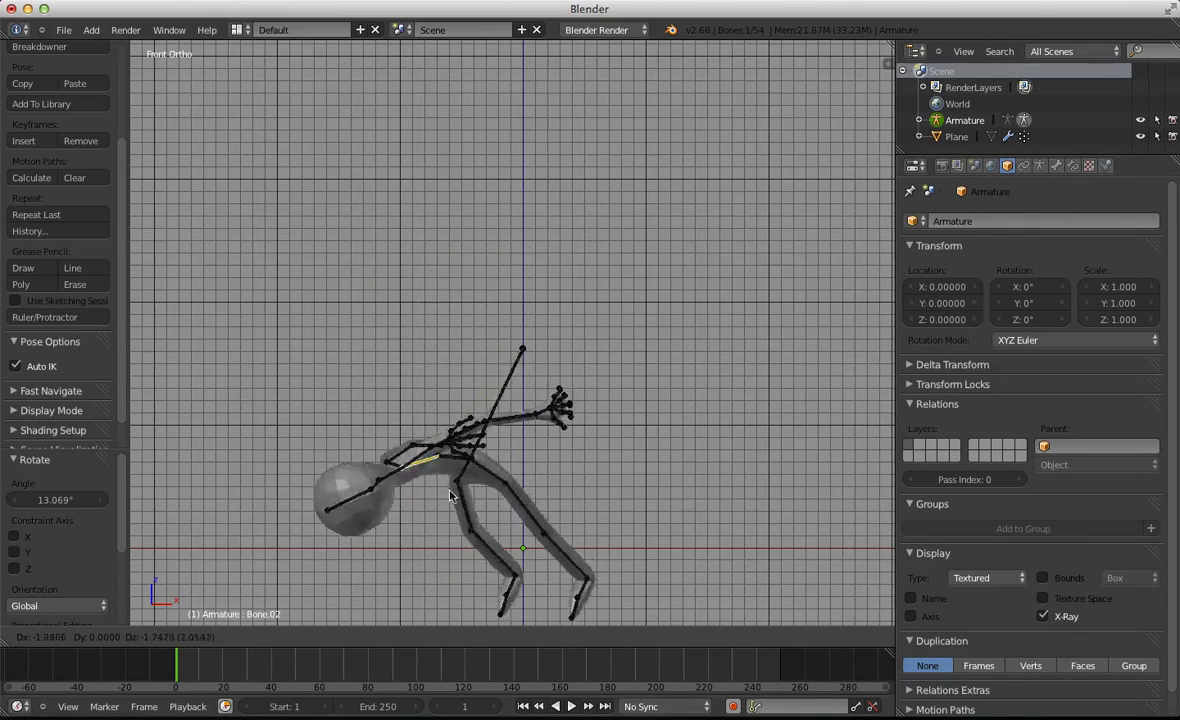
left_click(571, 289)
key("ctrl+z")
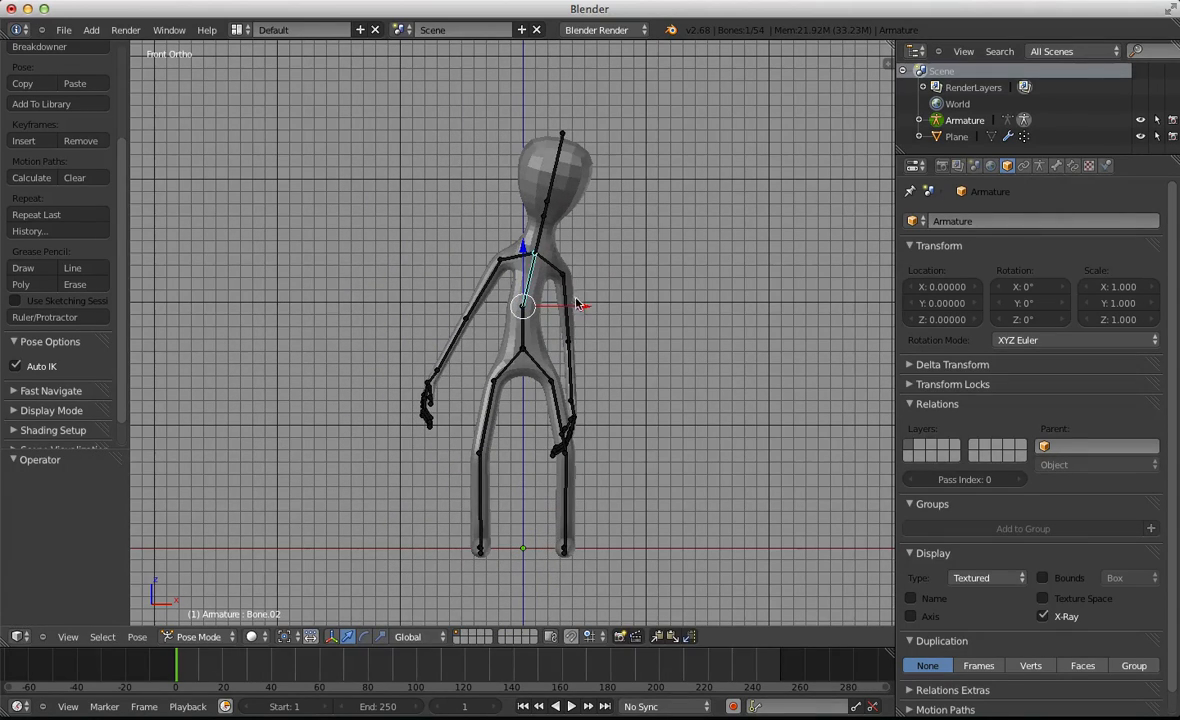
key("ctrl+z")
key("g")
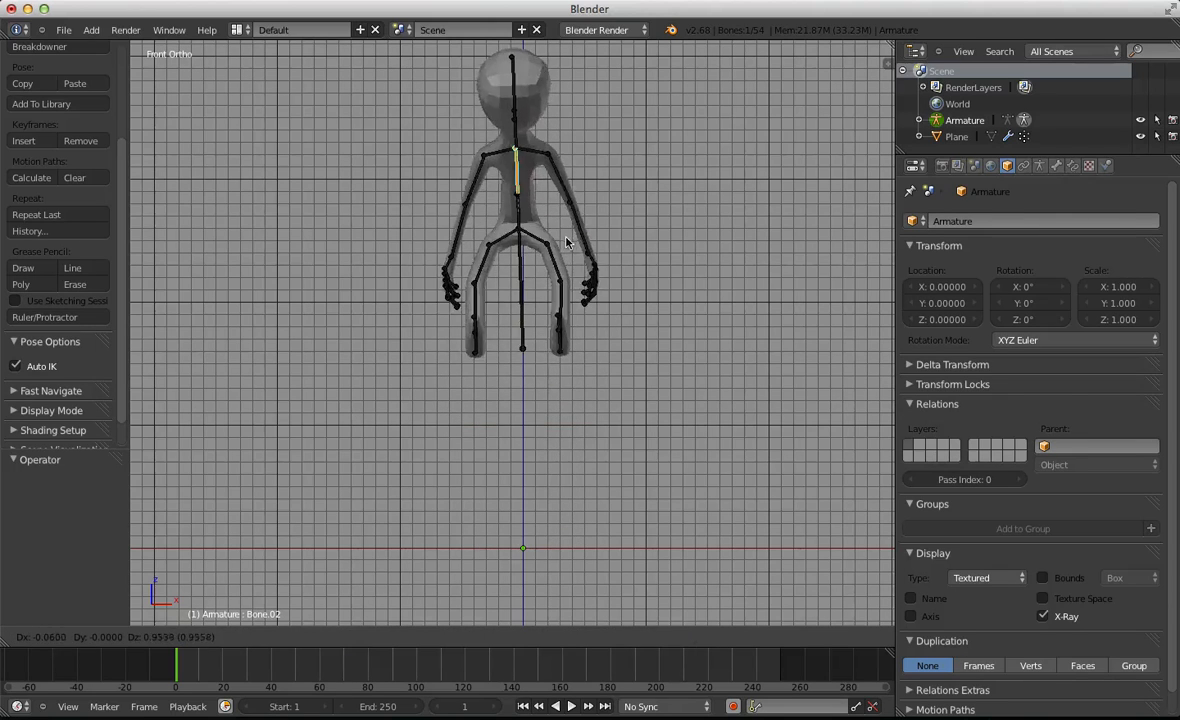
right_click(561, 341)
key("a")
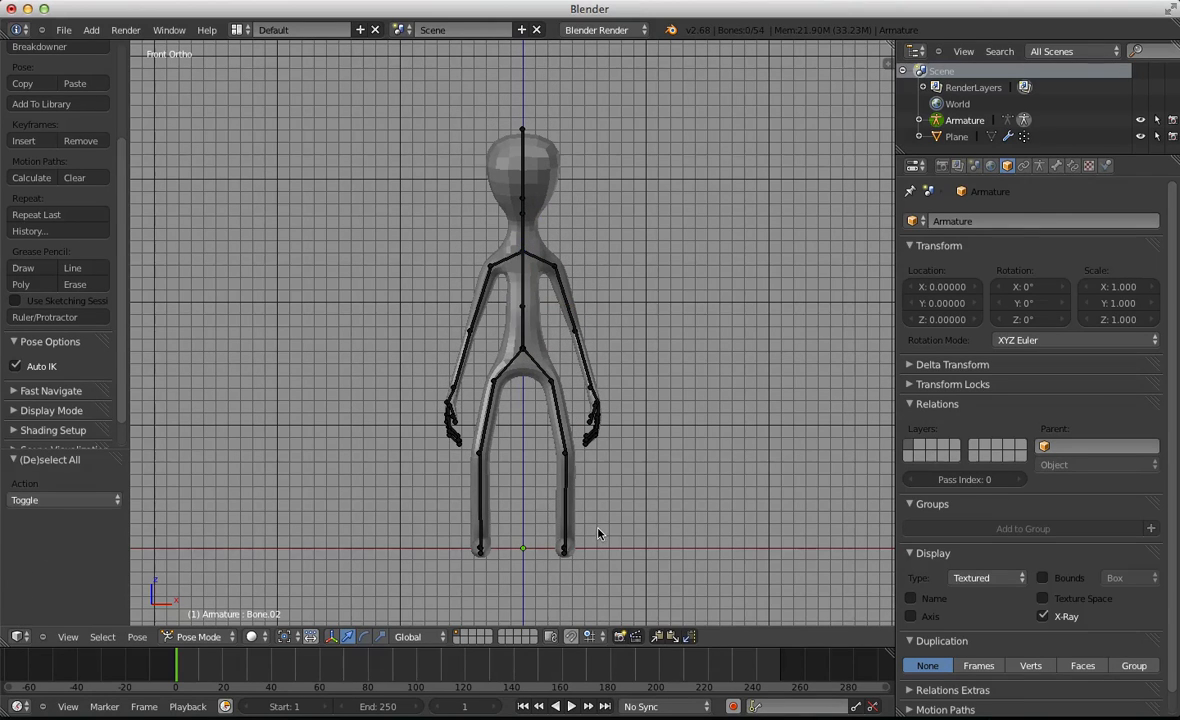
Pull one lower leg bone backward in right side view with Auto IK to bend that leg
key("KP_3")
scroll(593, 528, "up", 1)
middle_click_drag(467, 580, 470, 364, "shift")
scroll(470, 362, "up", 2)
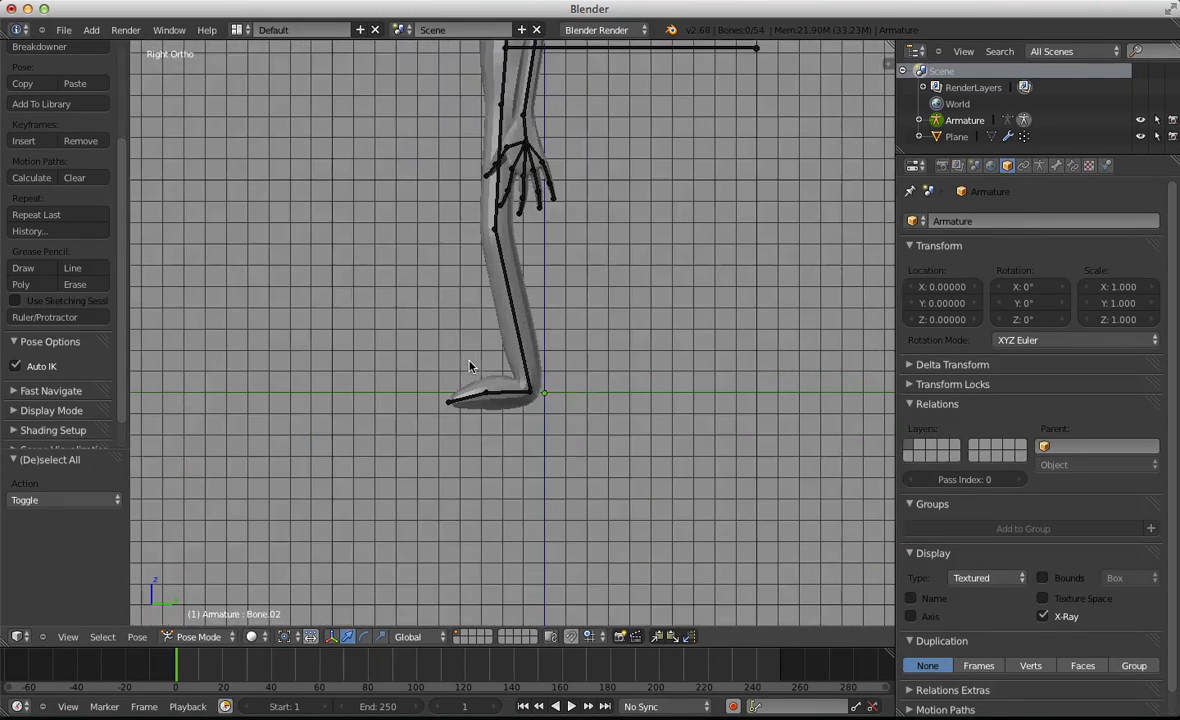
right_click(516, 330)
key("g")
right_click(521, 327)
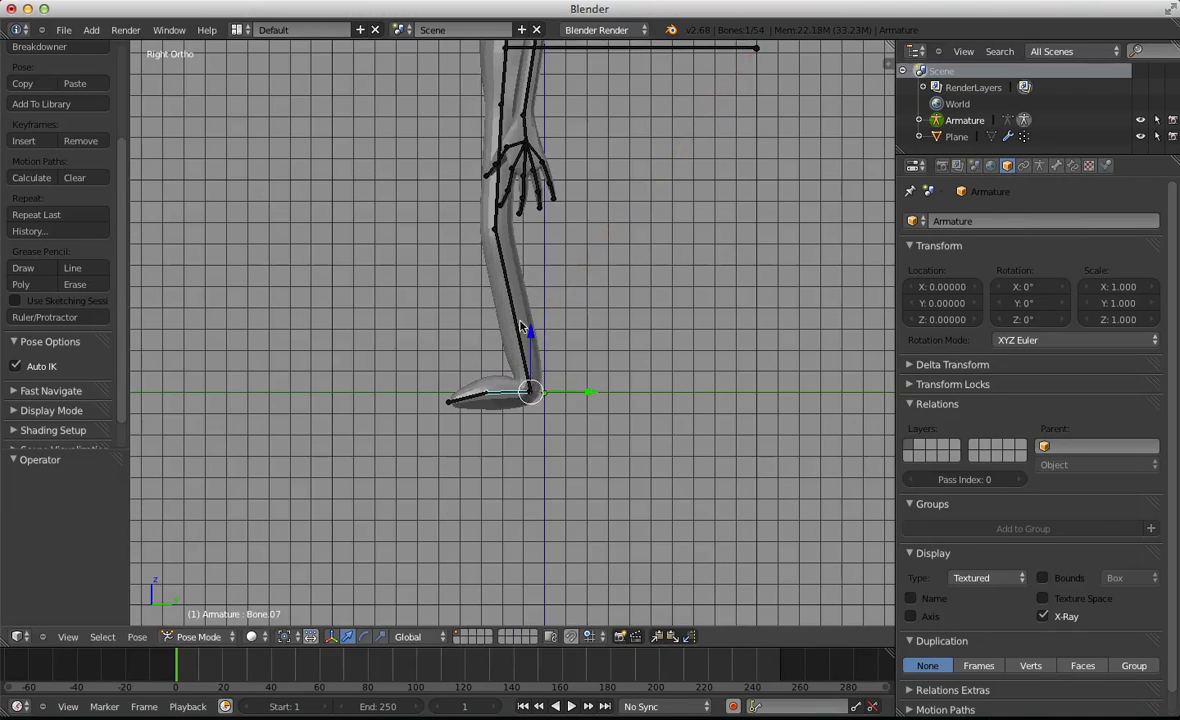
right_click(516, 326)
key("g")
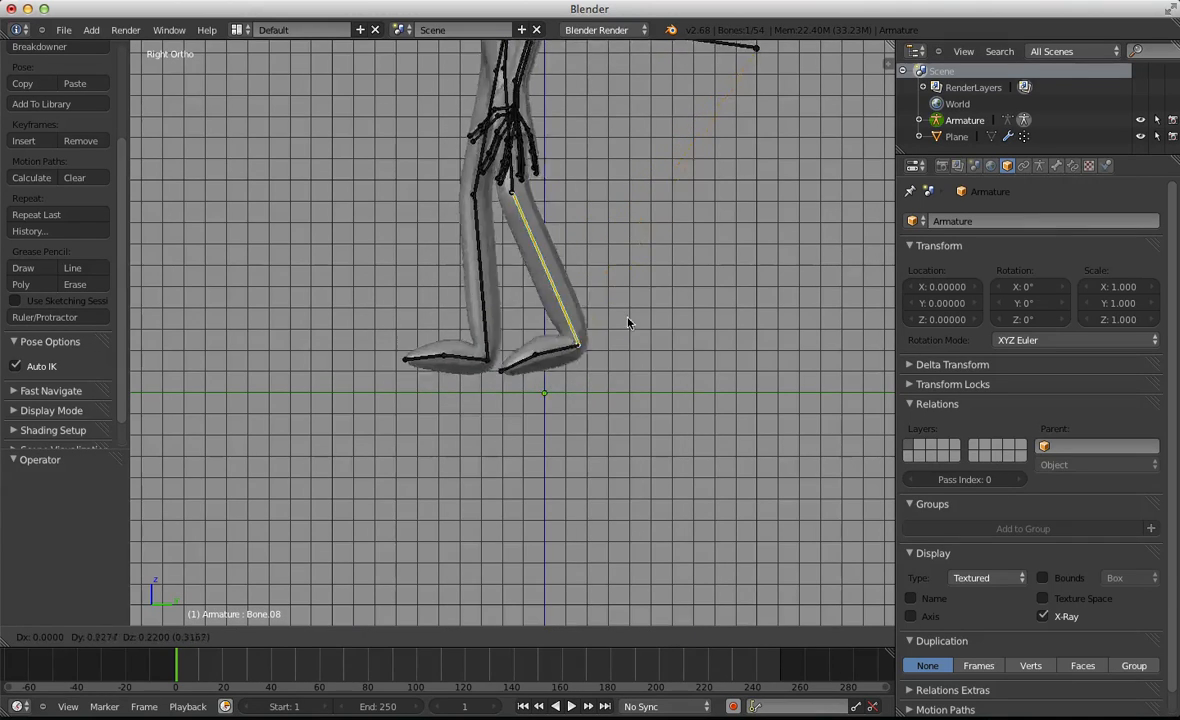
left_click(656, 354)
Move the root bone's free end about -1.18 in Y and -1.08 in Z in Edit Mode, and leave Edit Mode
scroll(666, 280, "down", 2)
right_click(685, 137)
key("ctrl+Tab")
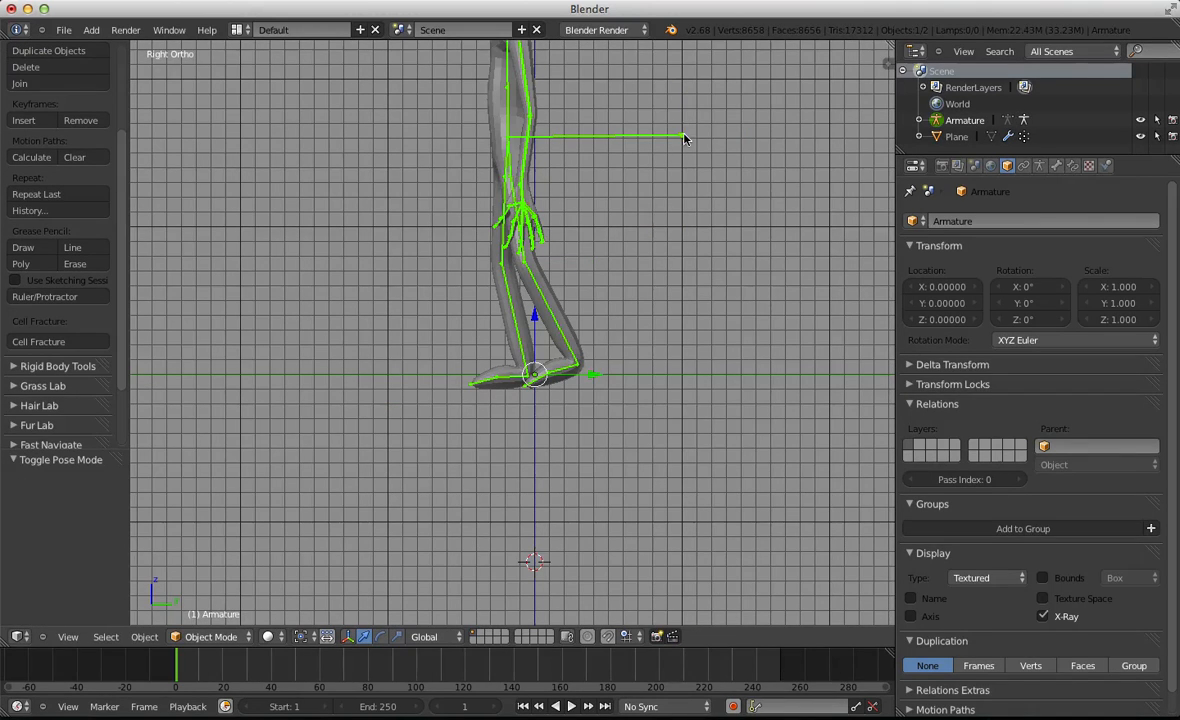
key("ctrl+Tab")
key("ctrl+Tab")
key("Tab")
key("a")
right_click(681, 134)
key("g")
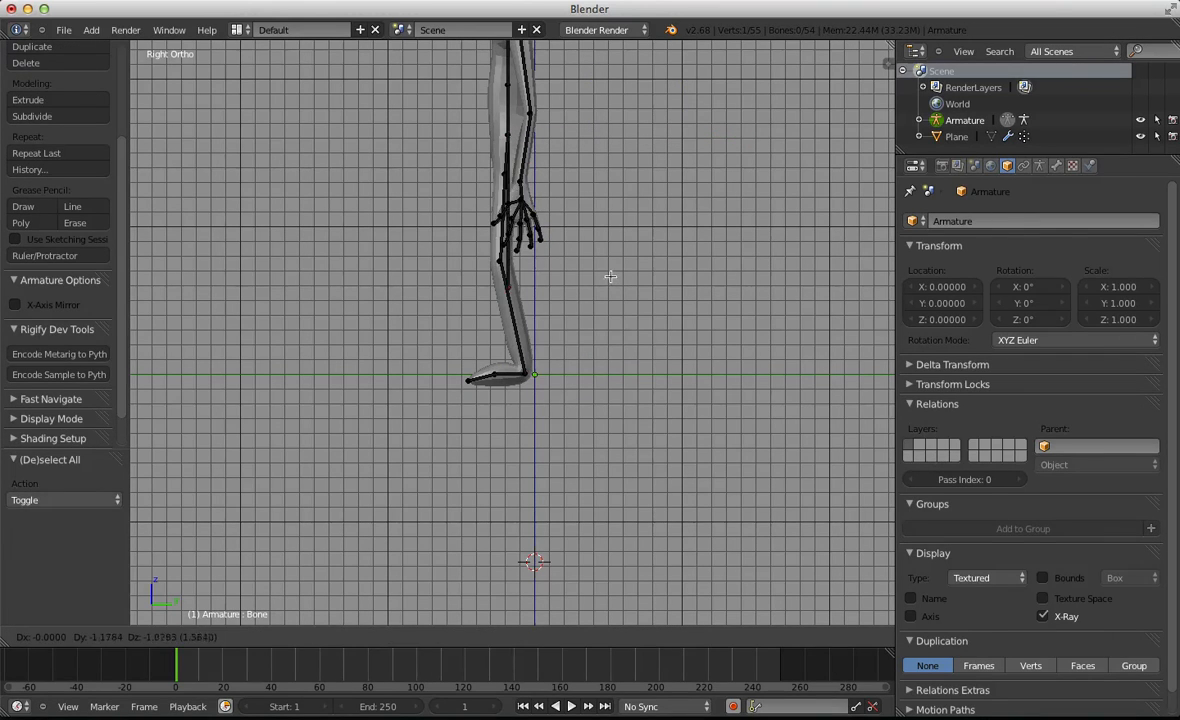
left_click(610, 277)
key("Tab")
Put the armature in Pose Mode and move the bent leg's foot bone by -0.100 in Y and 0.167 in Z
right_click(551, 380)
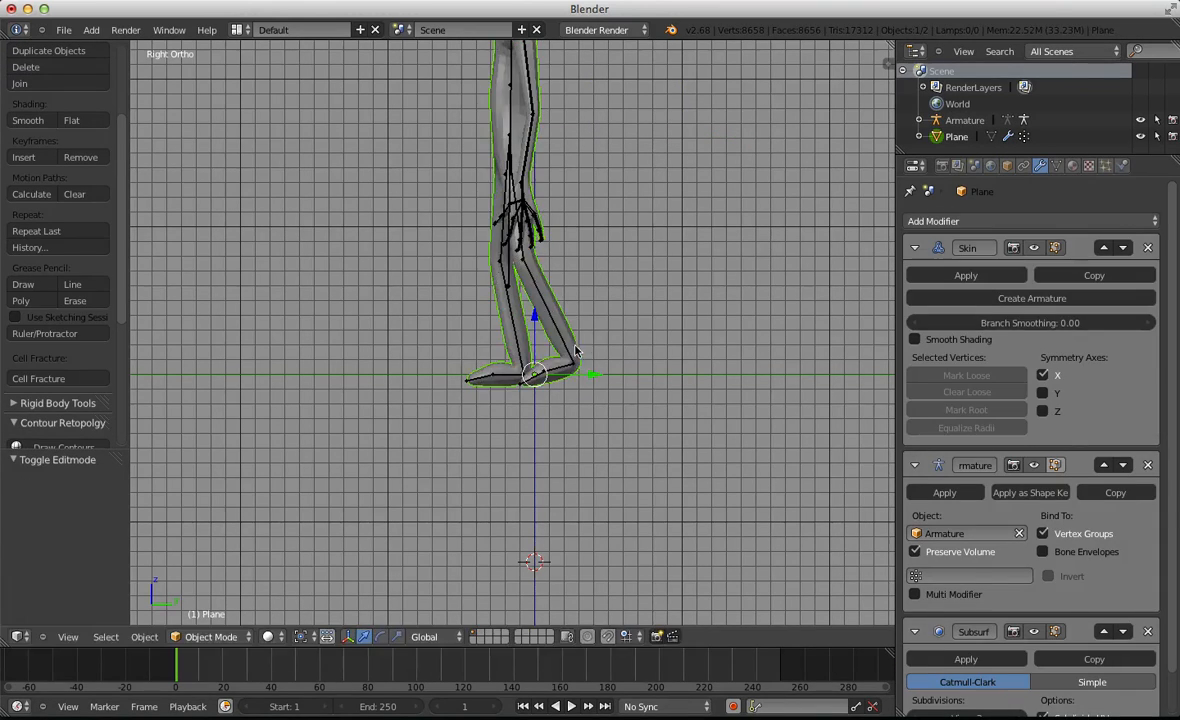
right_click(565, 375)
right_click(567, 374)
right_click(567, 374)
key("ctrl+Tab")
right_click(567, 368)
key("g")
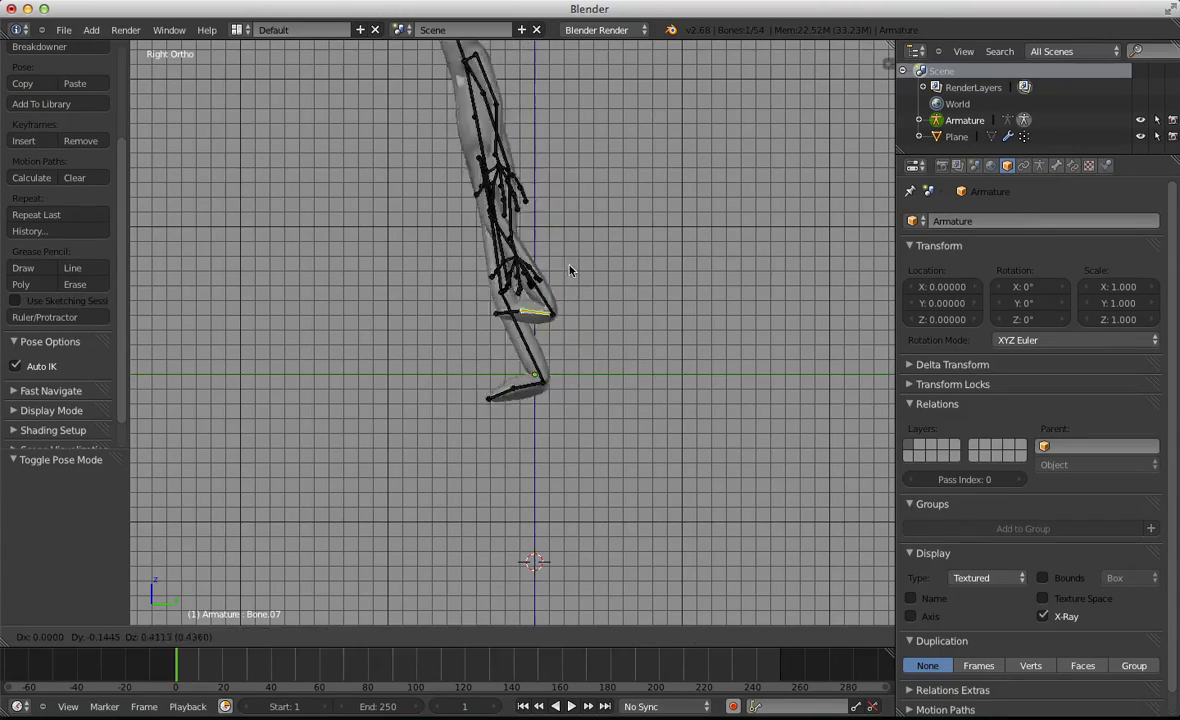
left_click(559, 334)
Move the same foot bone by 0.090 in X, -0.048 in Y and -0.145 in Z from an angled view
middle_click_drag(559, 334, 636, 287)
key("g")
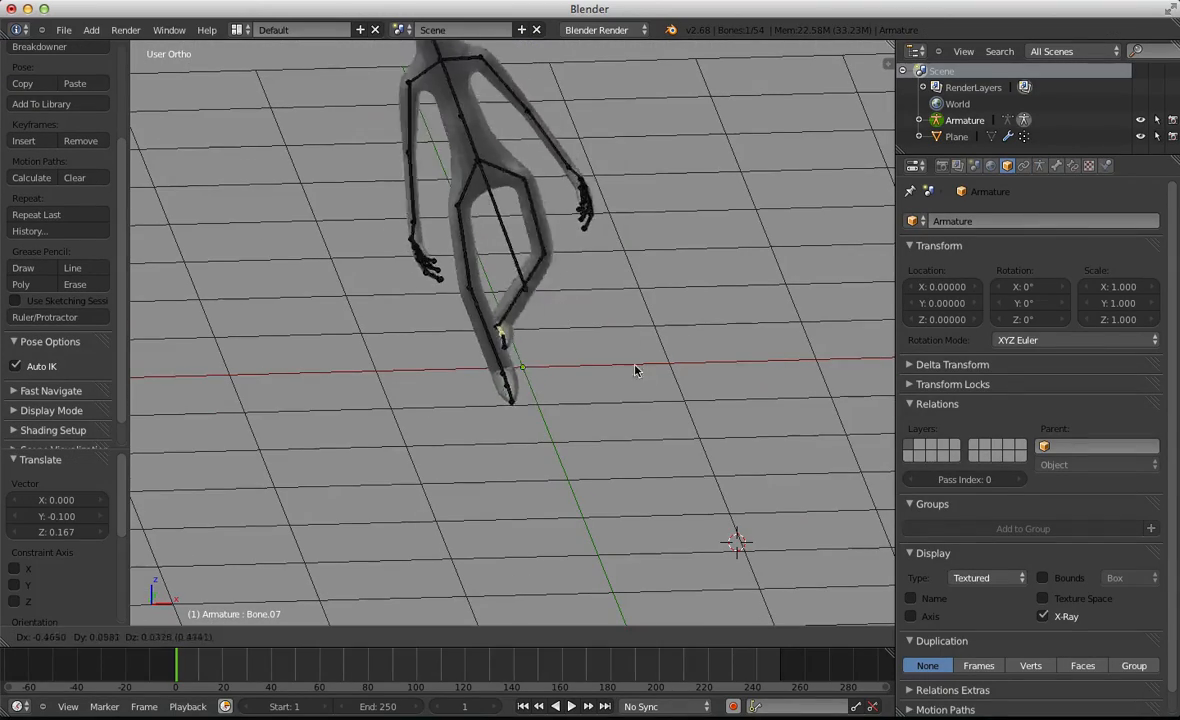
left_click(719, 356)
Try rotating the upper spine bone by 50.755° and moving it in front view with Auto IK, and undo both changes
scroll(705, 356, "down", 5)
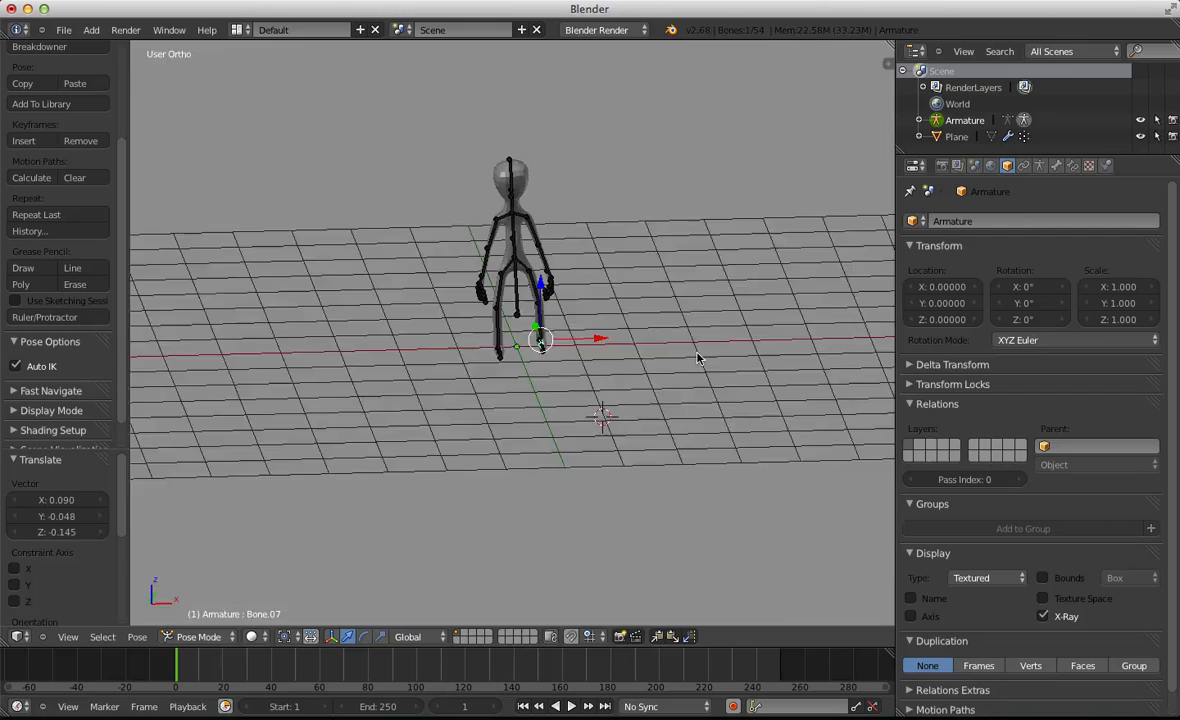
key("KP_1")
key("a")
scroll(691, 352, "up", 5)
middle_click_drag(561, 54, 526, 353, "shift")
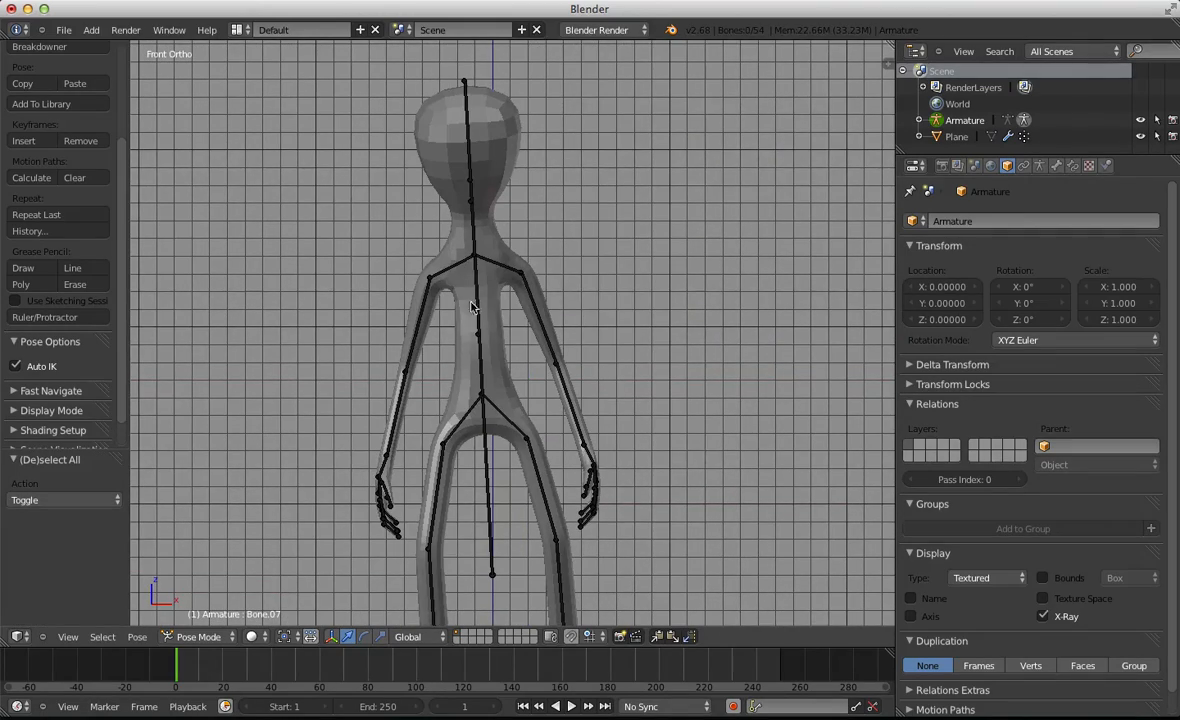
right_click(473, 307)
key("r")
left_click(496, 364)
key("g")
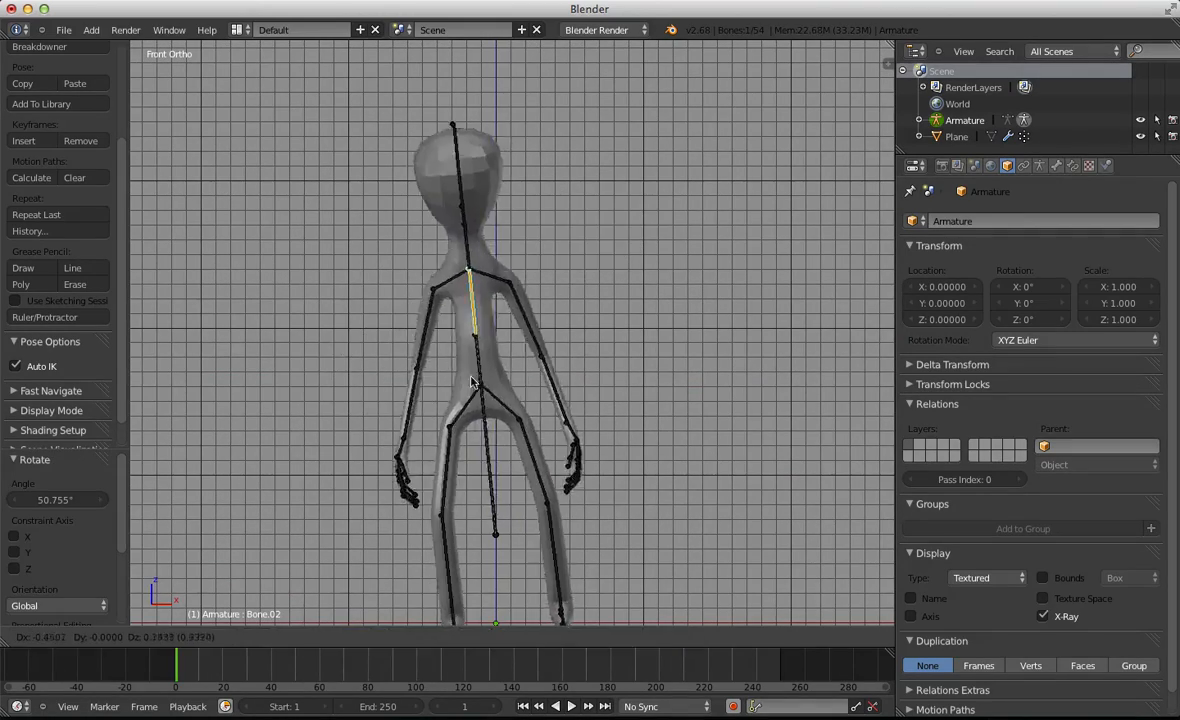
left_click(465, 381)
key("ctrl+z")
key("ctrl+z")
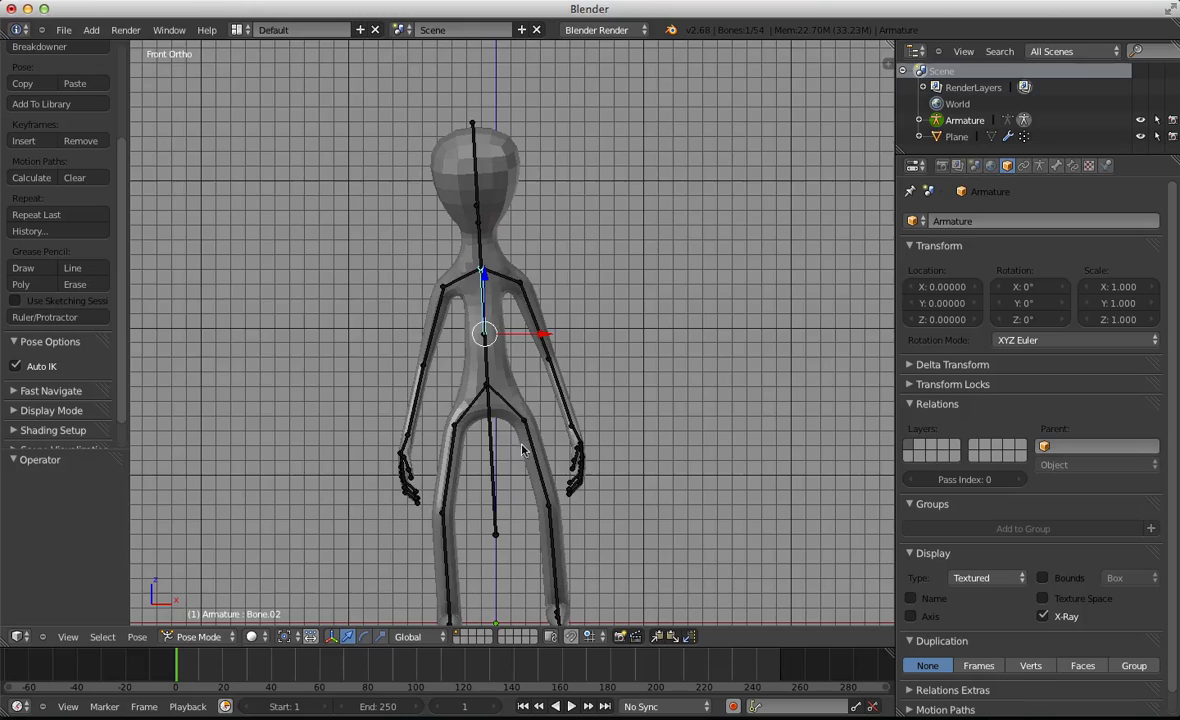
Reset all bones to the rest pose and deselect them
key("a")
scroll(535, 452, "down", 3)
key("a")
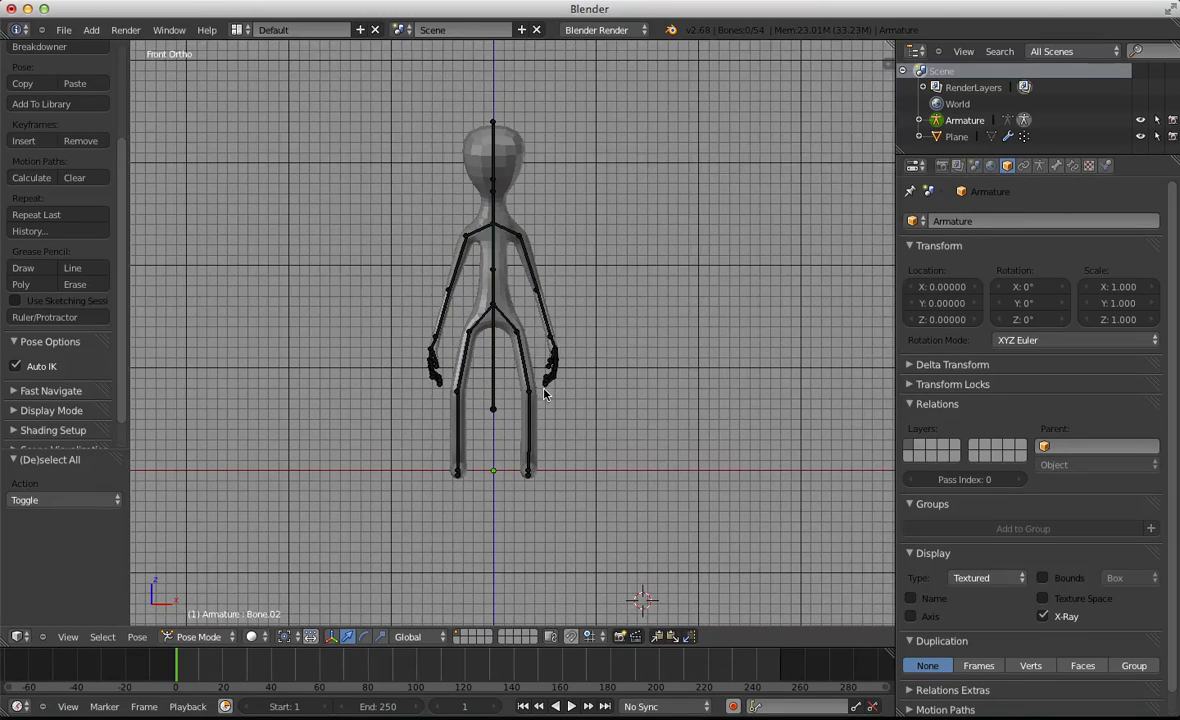
scroll(600, 345, "up", 4)
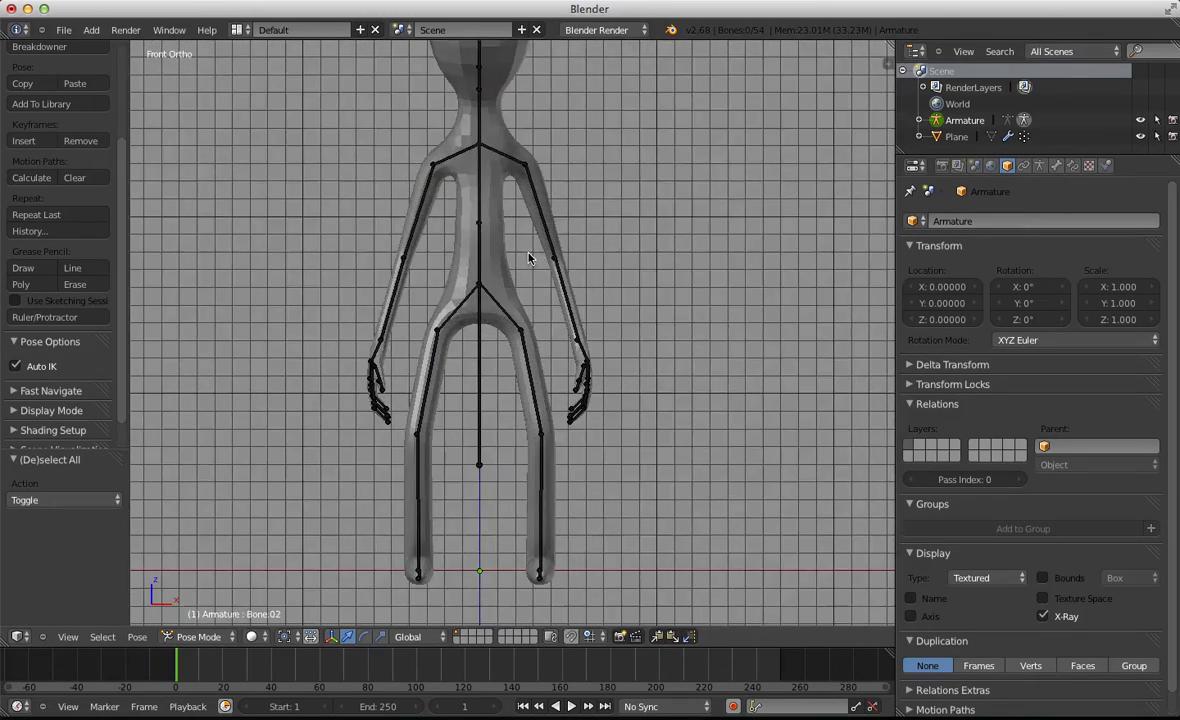
Select all bones of the armature in the rest pose and insert a LocRotScale keyframe at frame 1
scroll(523, 270, "down", 3)
key("a")
middle_click_drag(461, 510, 469, 429)
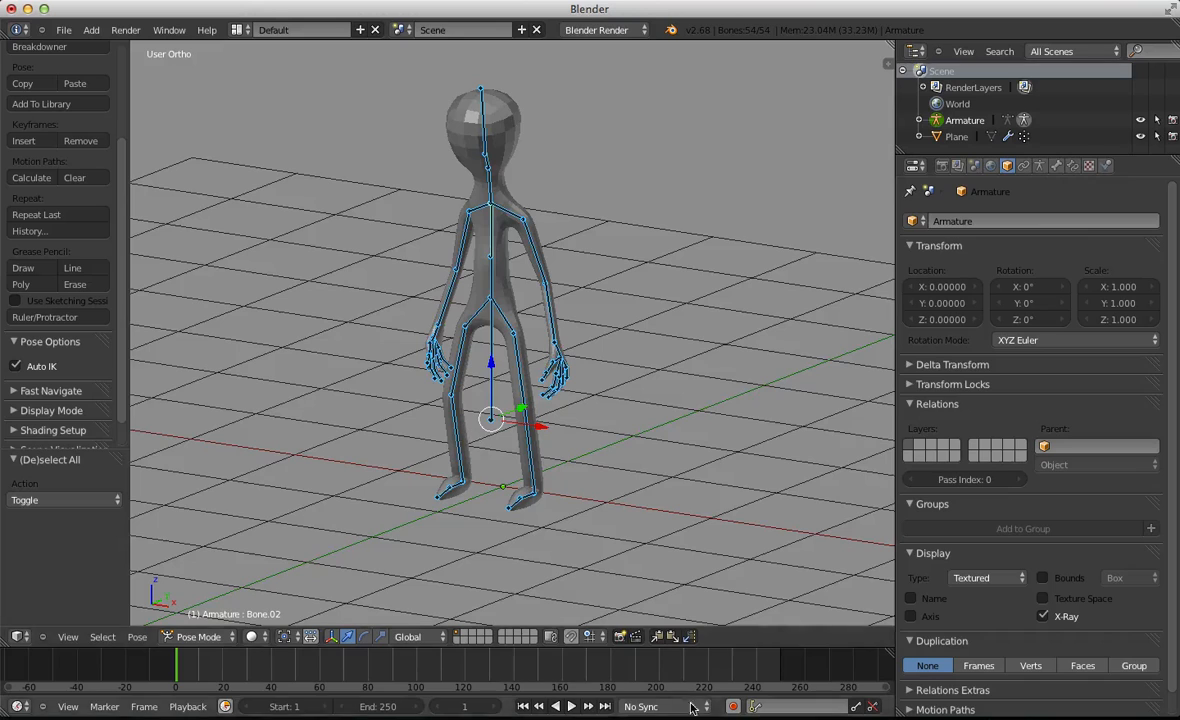
key("i")
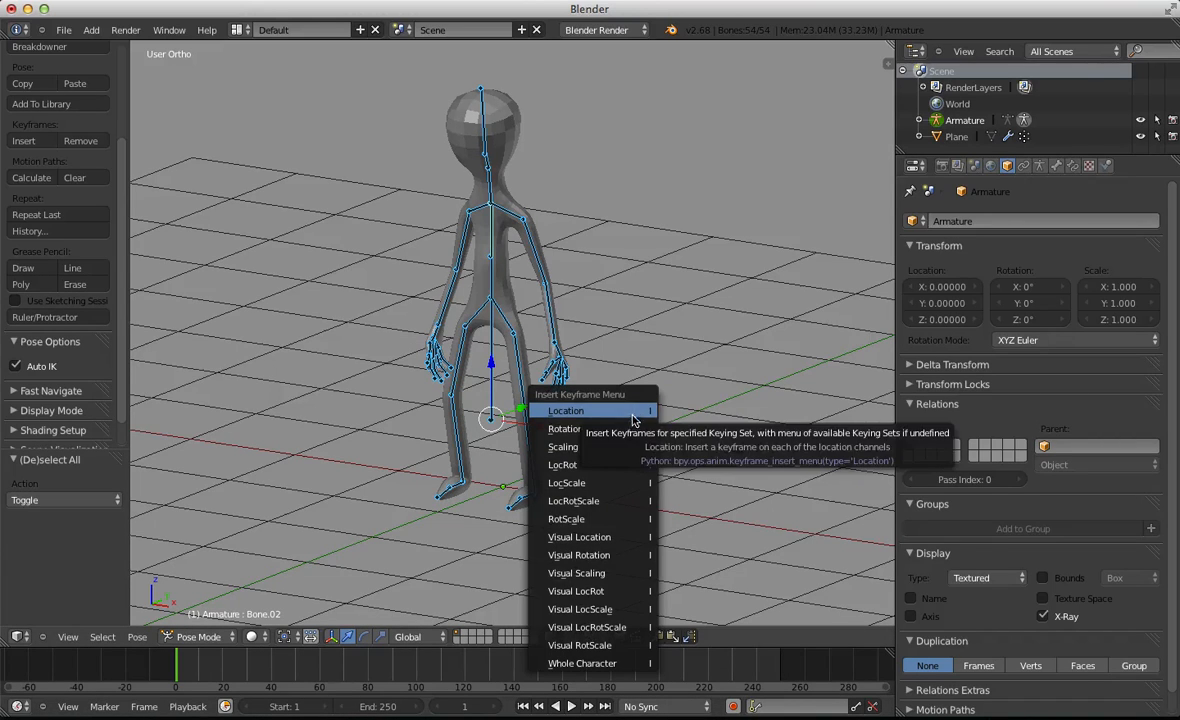
left_click(637, 508)
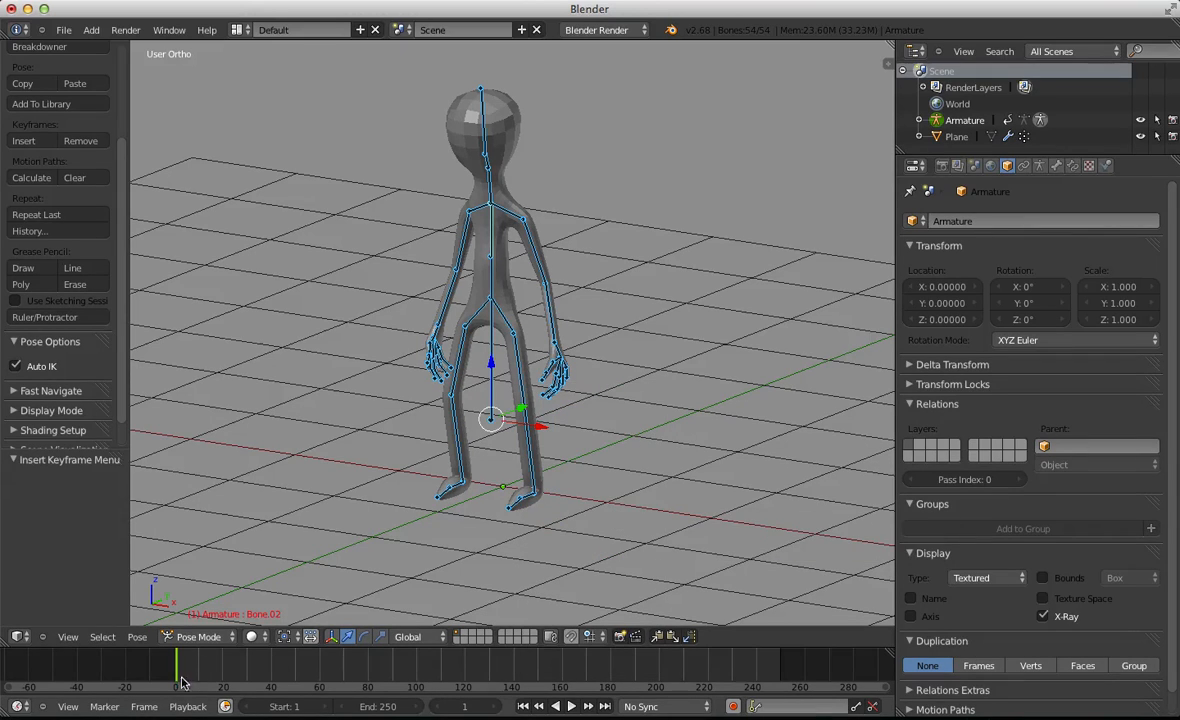
Set the current frame to 20 for the second pose
left_click_drag(176, 672, 224, 672)
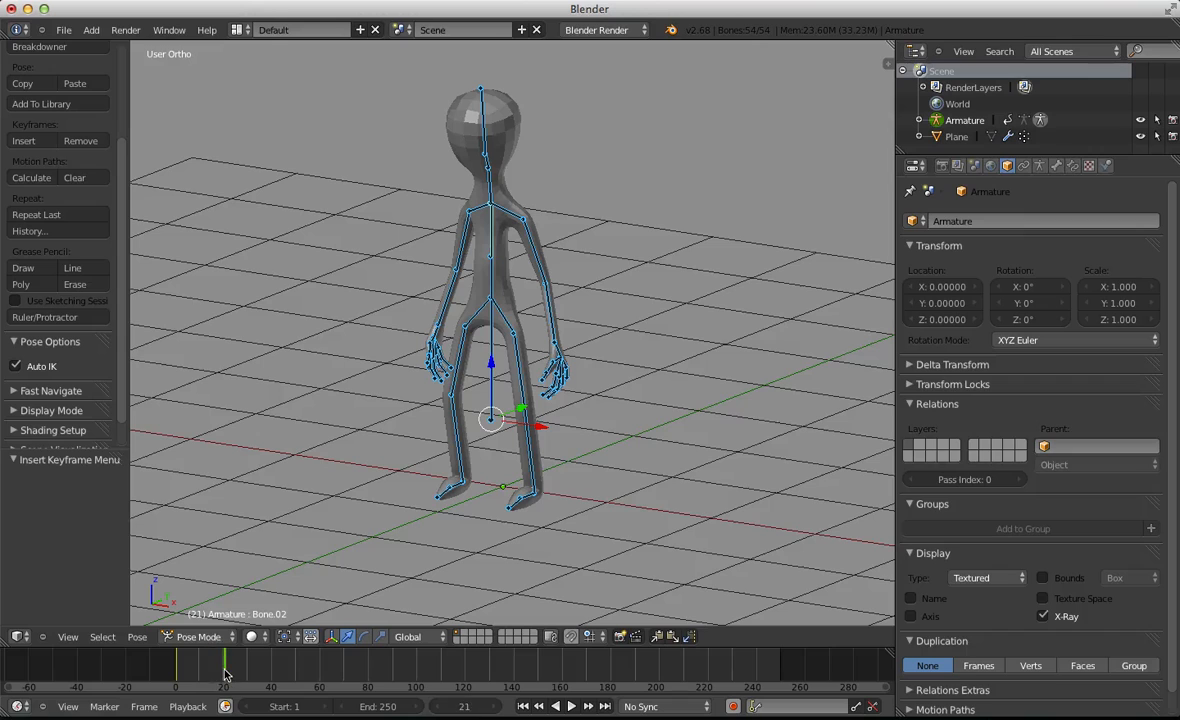
key("shift+Left")
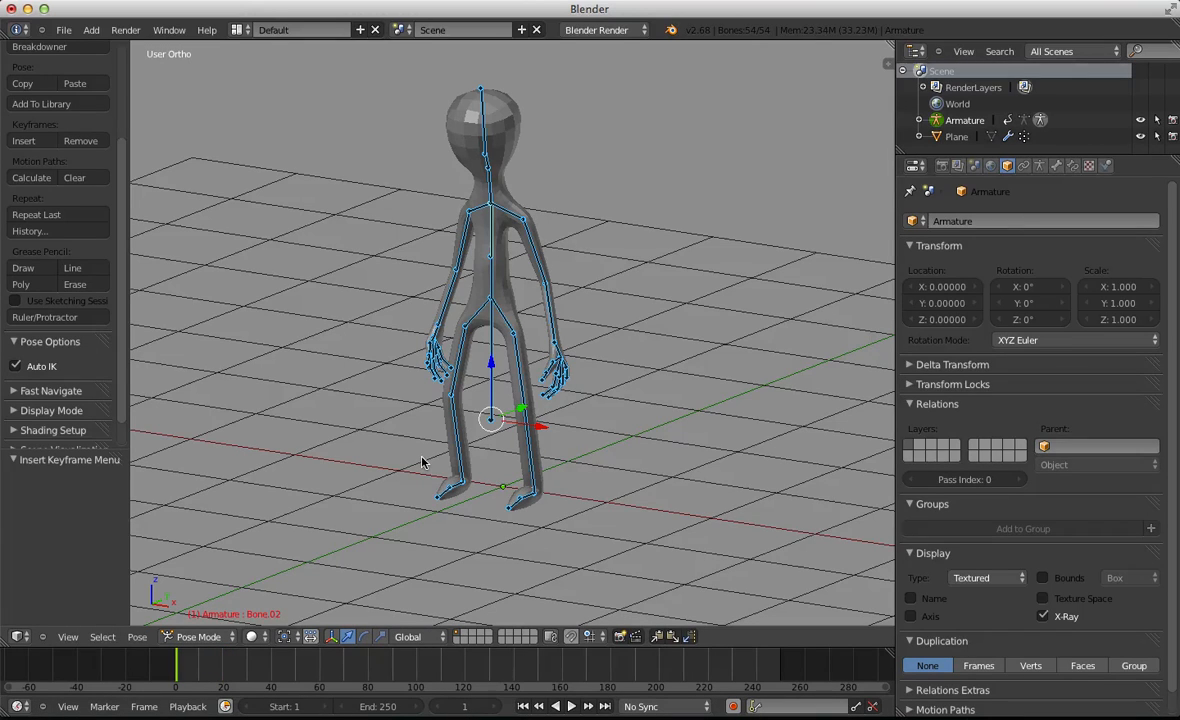
key("Up")
left_click(236, 676)
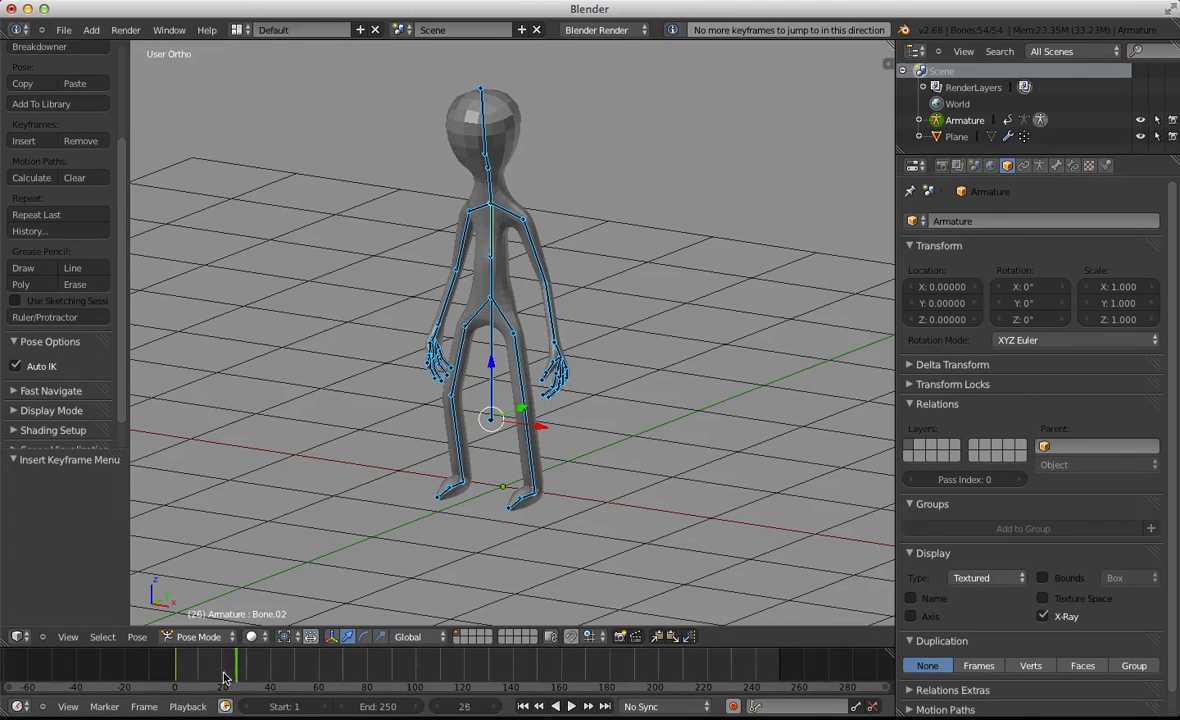
left_click(221, 680)
left_click_drag(221, 680, 223, 681)
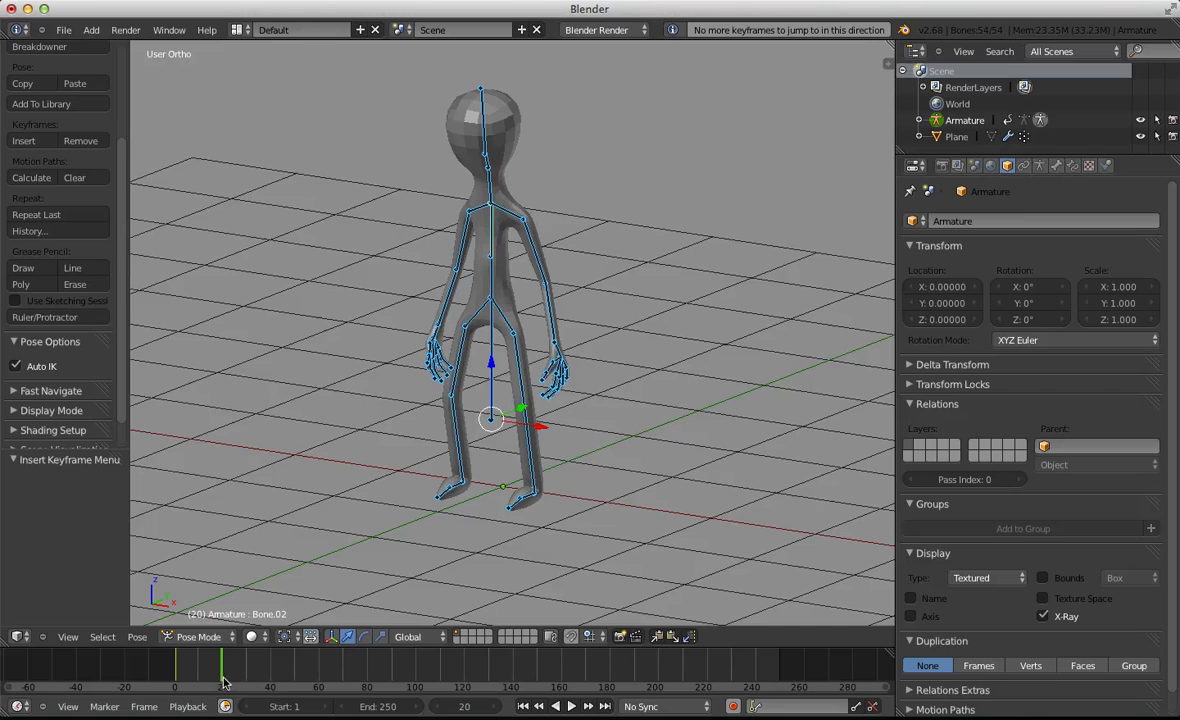
left_click(733, 707)
Try posing both upper arm bones by rotating them outward from the torso in front view
key("KP_1")
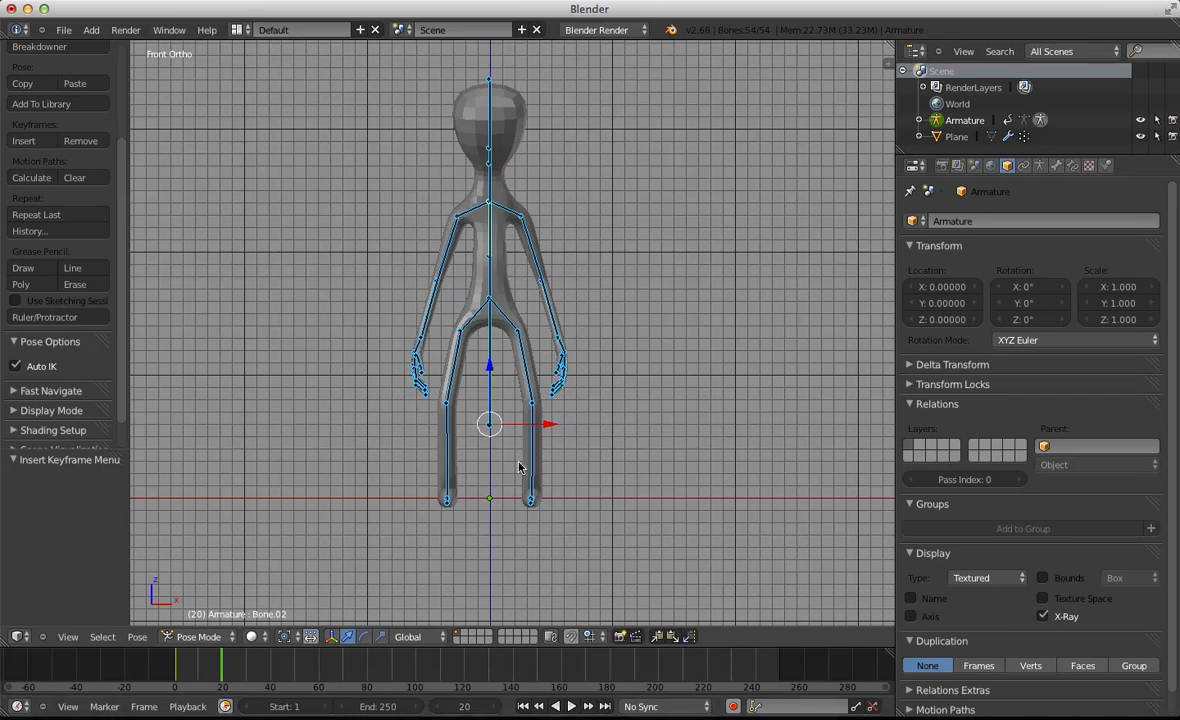
scroll(480, 270, "up", 2)
key("a")
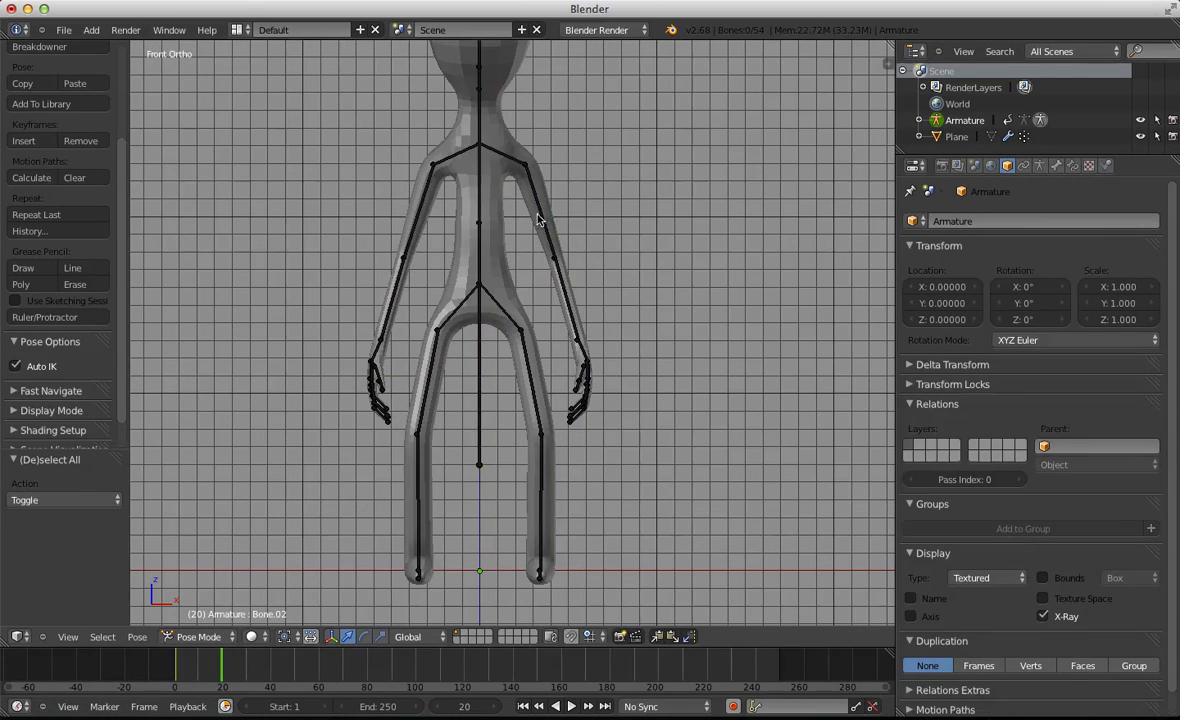
right_click(536, 219)
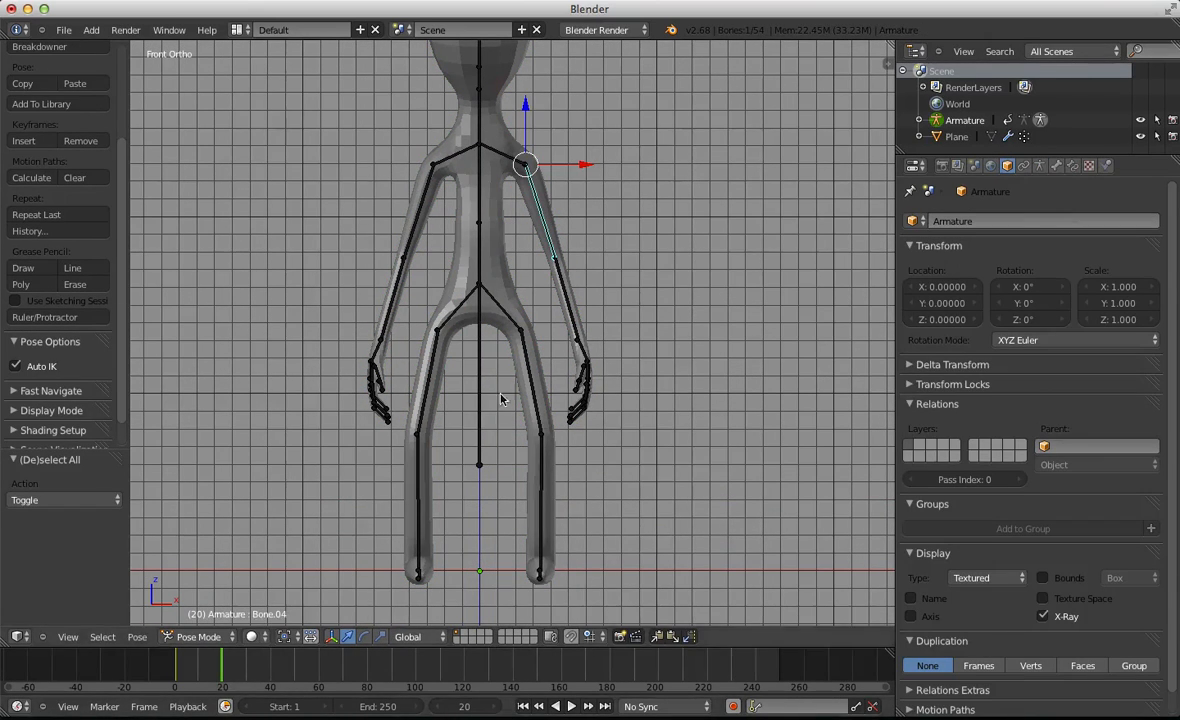
scroll(501, 399, "down", 2)
key("r")
left_click(618, 250)
key("a")
right_click(448, 244)
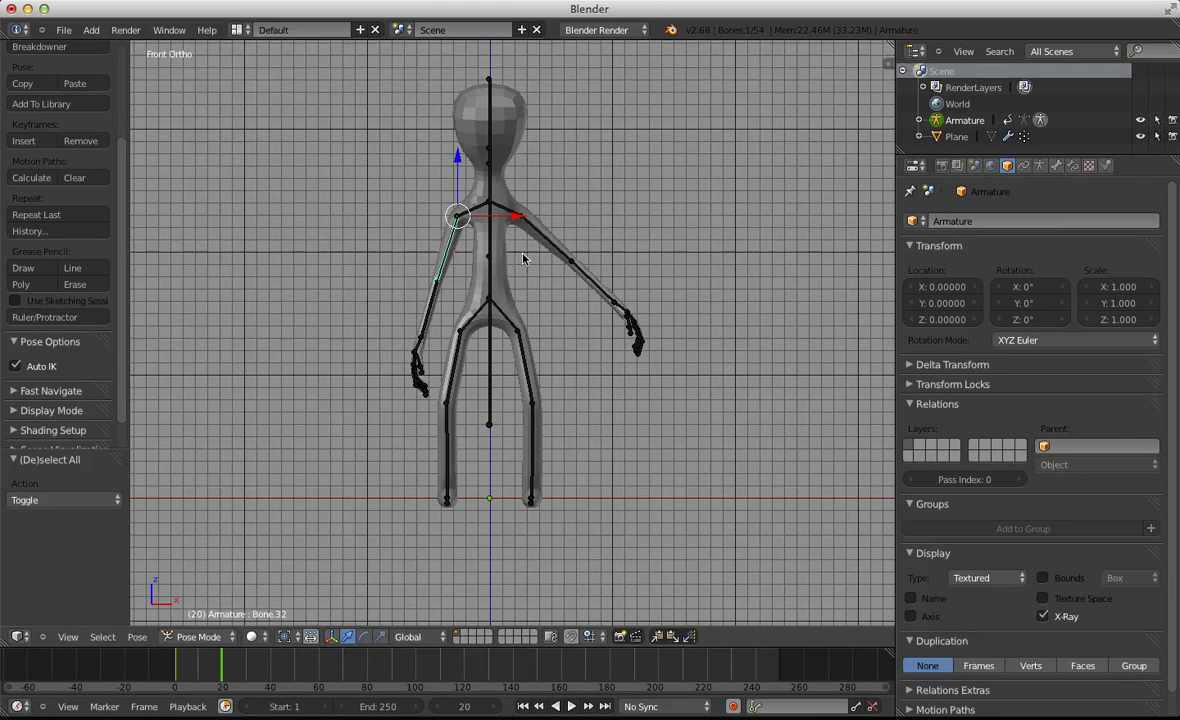
key("r")
left_click(492, 286)
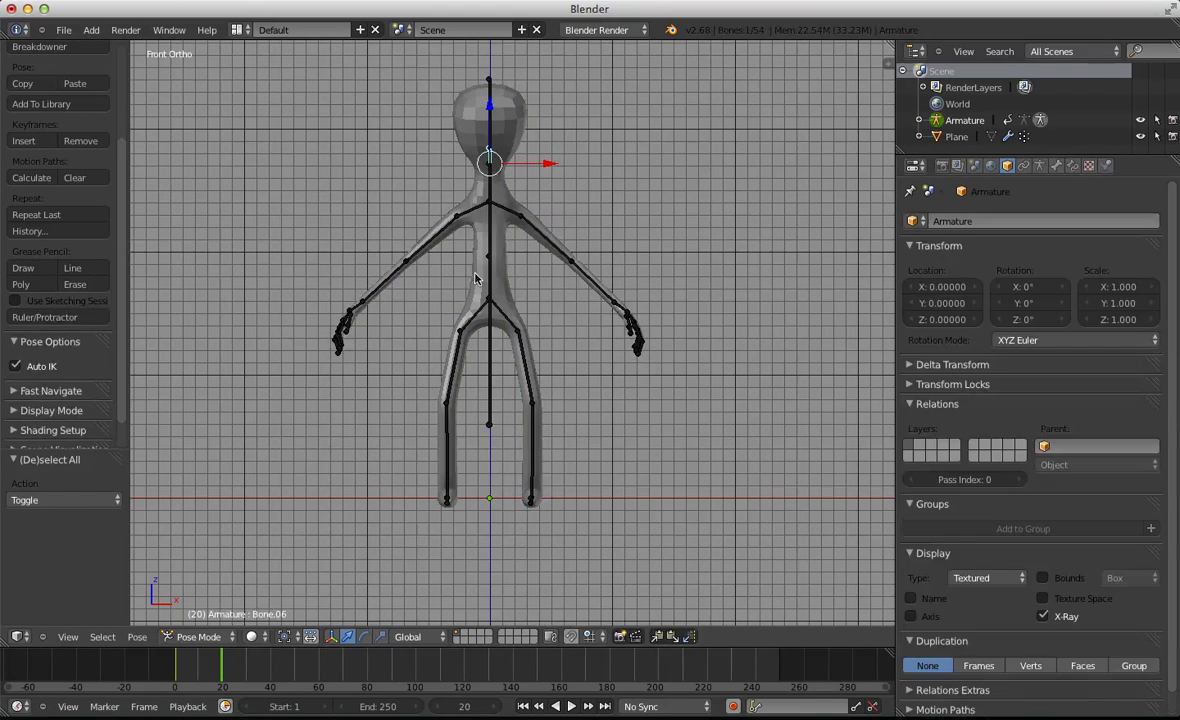
Try rotating the upper spine bone by about 37° around global Z and change the frame to 19
key("a")
right_click(491, 232)
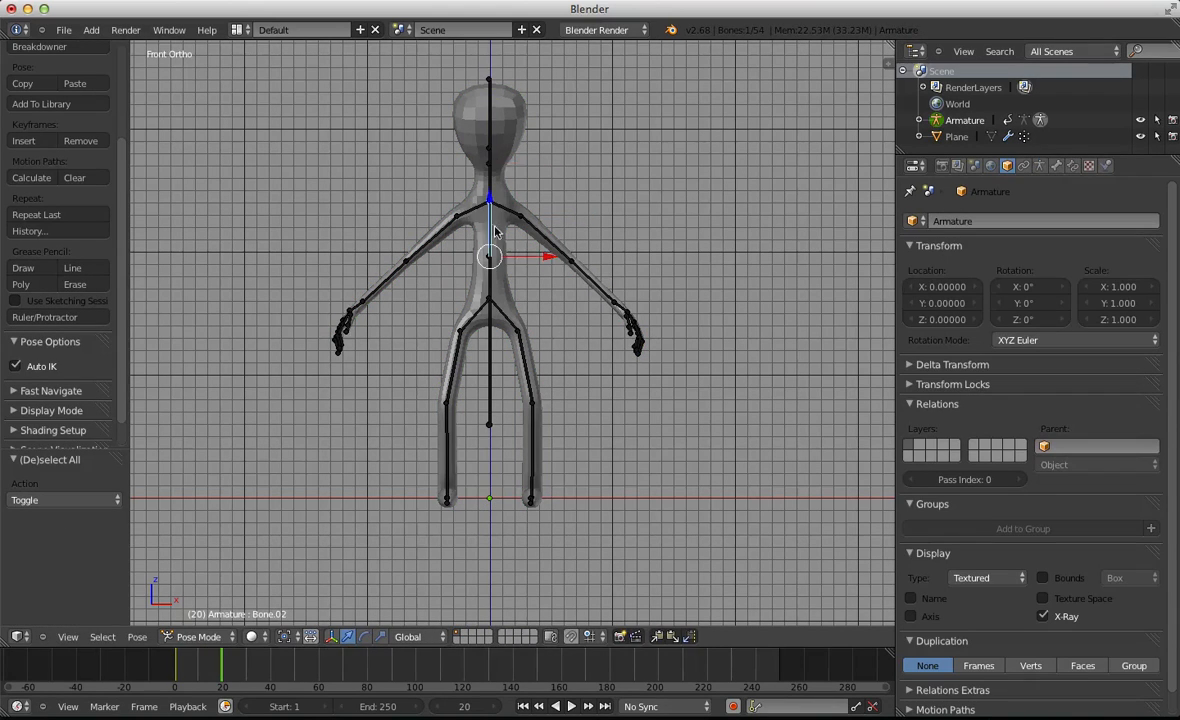
key("r")
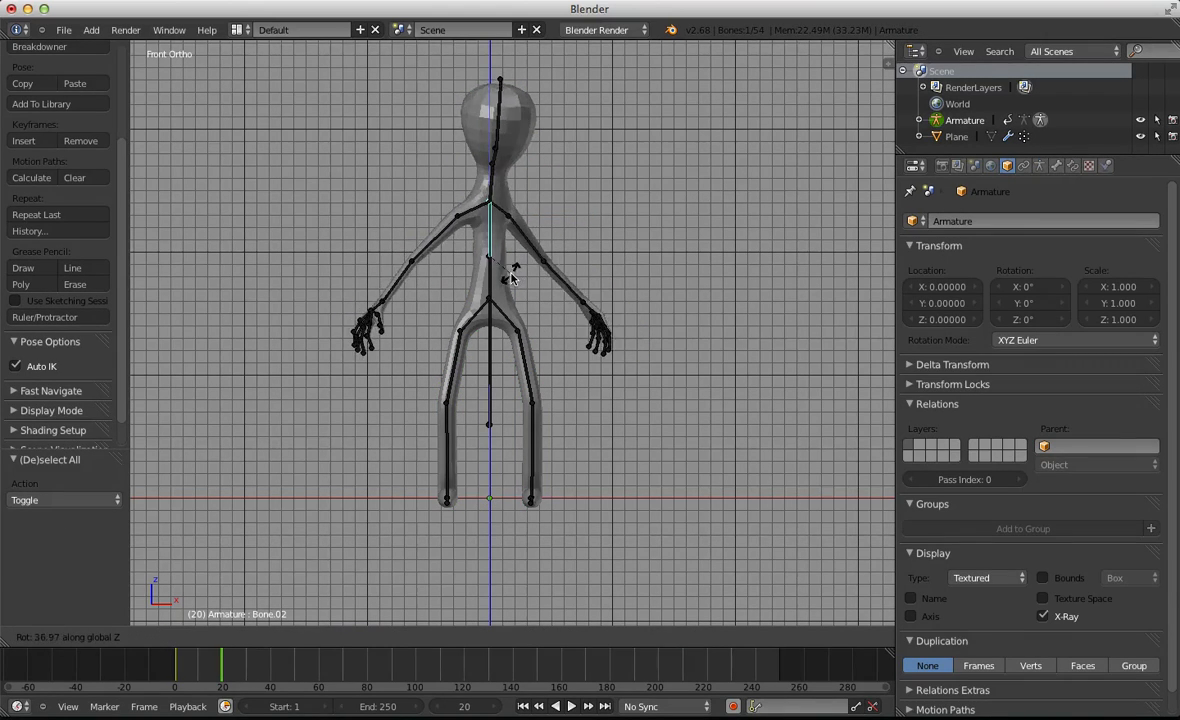
left_click(512, 278)
key("a")
scroll(460, 228, "up", 1)
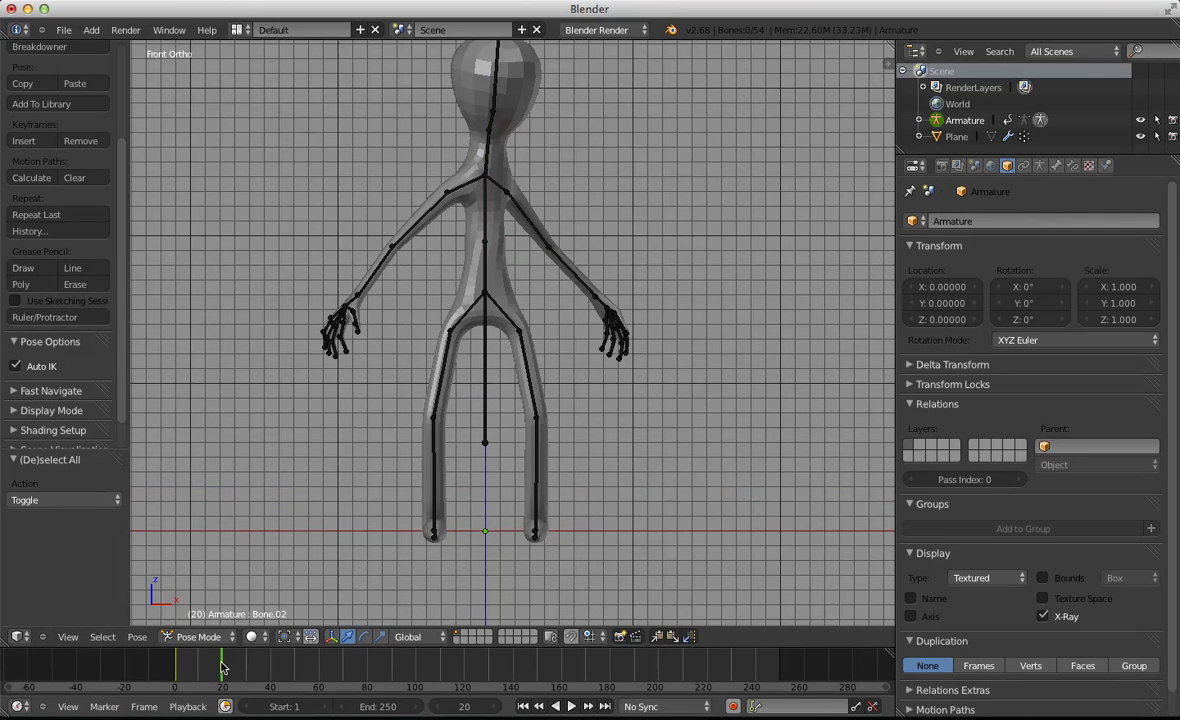
left_click_drag(222, 668, 221, 668)
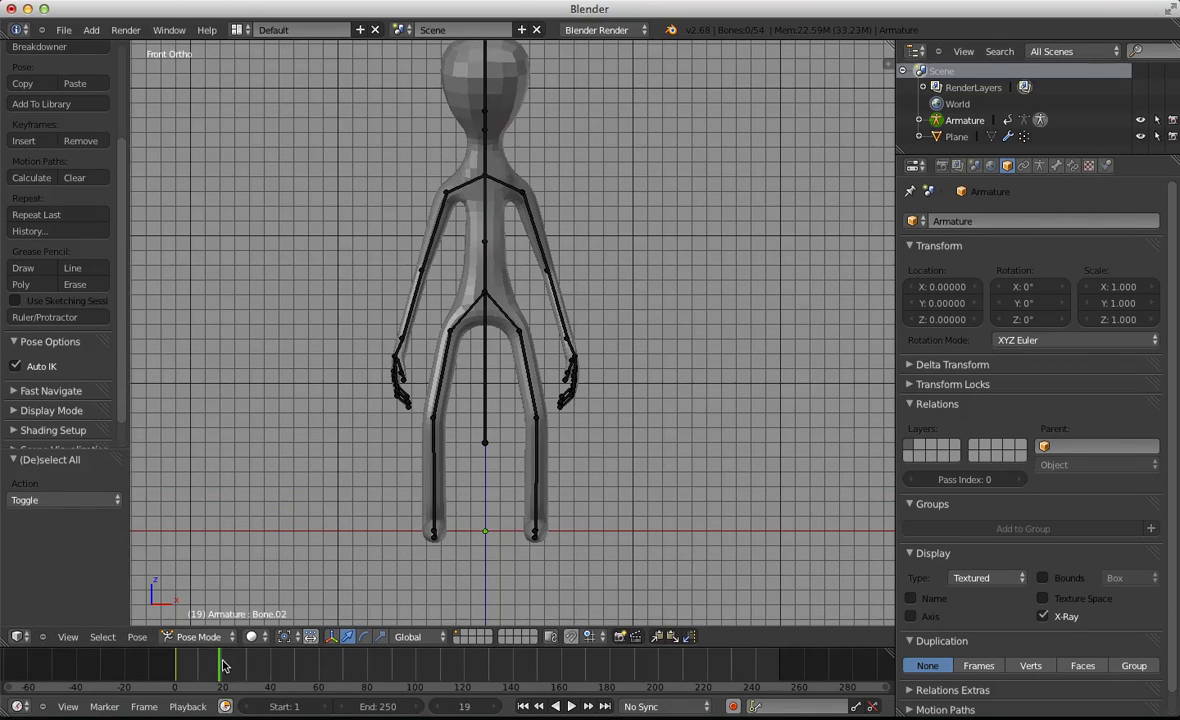
Enable automatic keyframing with all bones selected and set the current frame to 20
key("a")
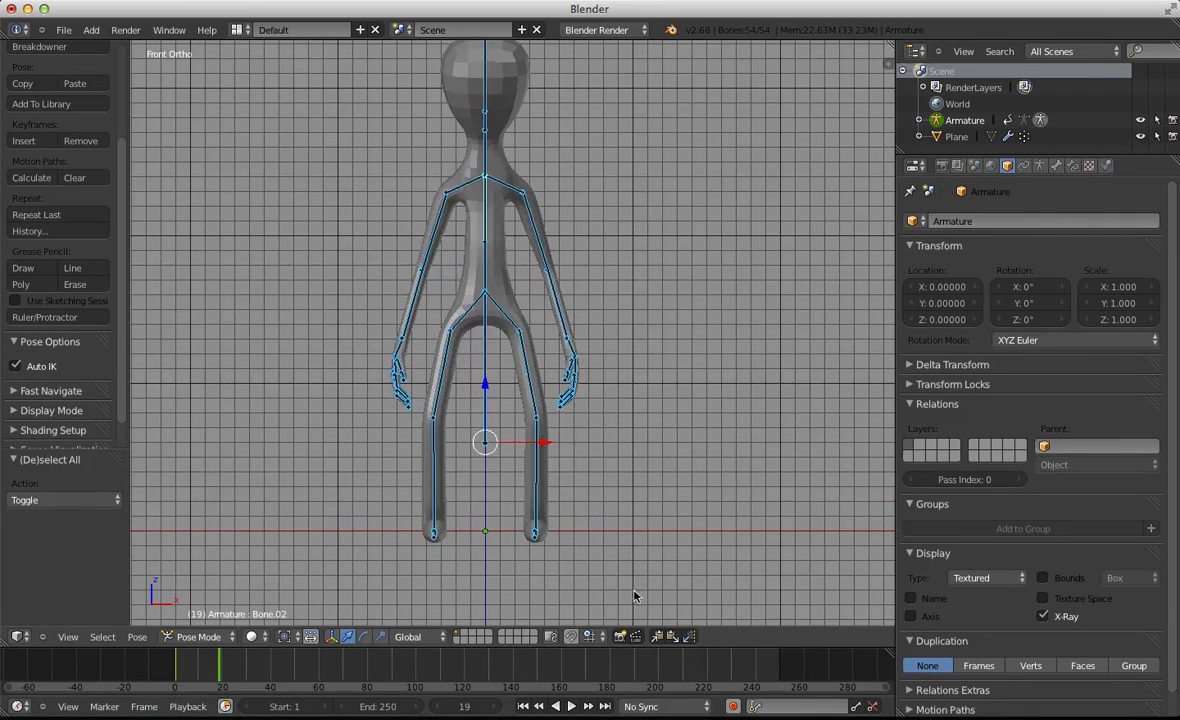
left_click(731, 707)
left_click(224, 671)
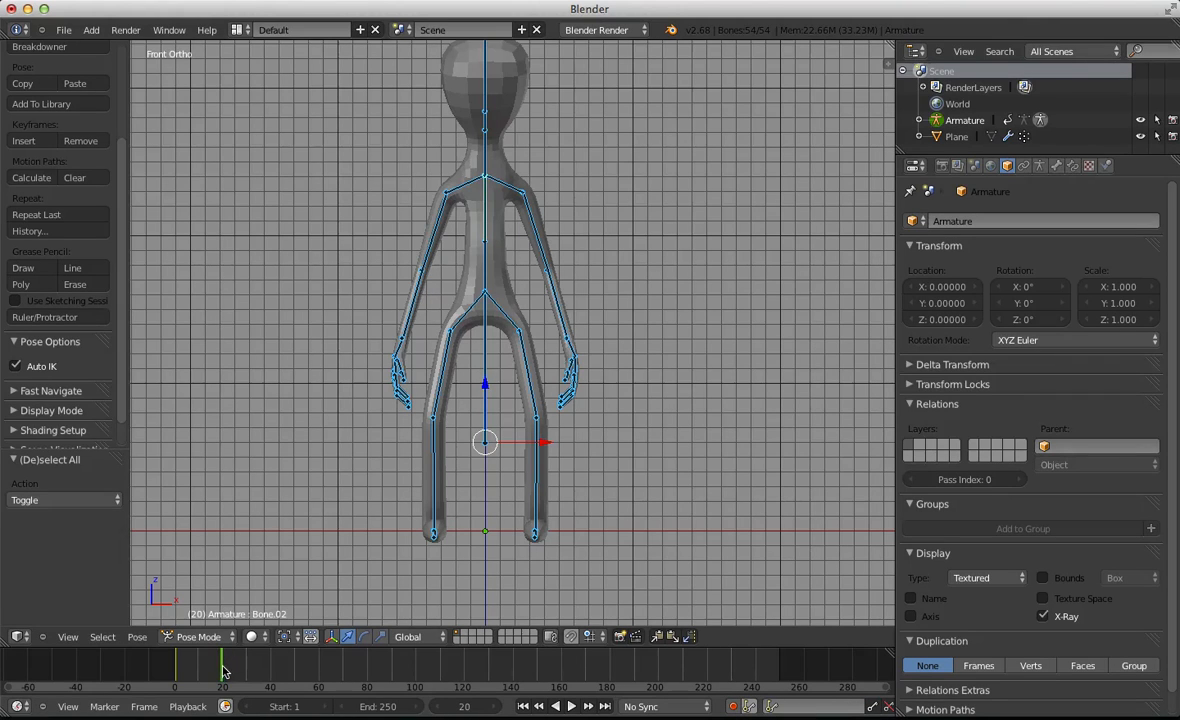
Rotate the lower spine bone around the global Z axis to twist the torso at frame 20
key("a")
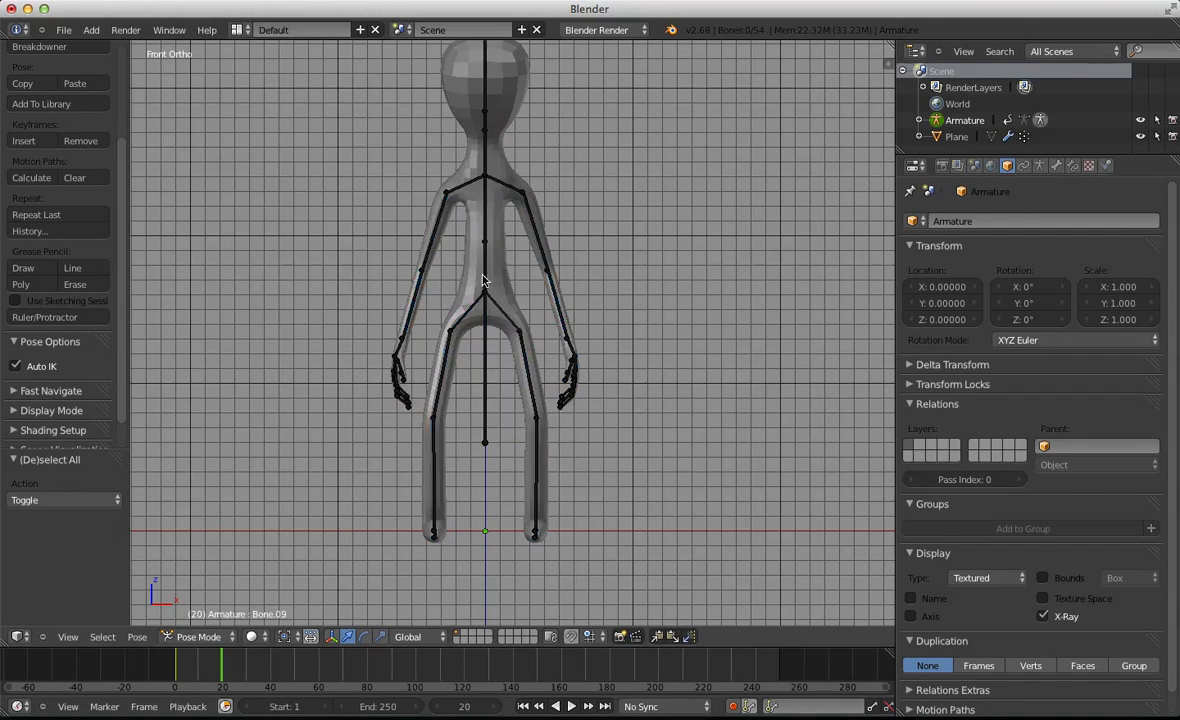
right_click(481, 275)
right_click(480, 291)
key("r")
key("z")
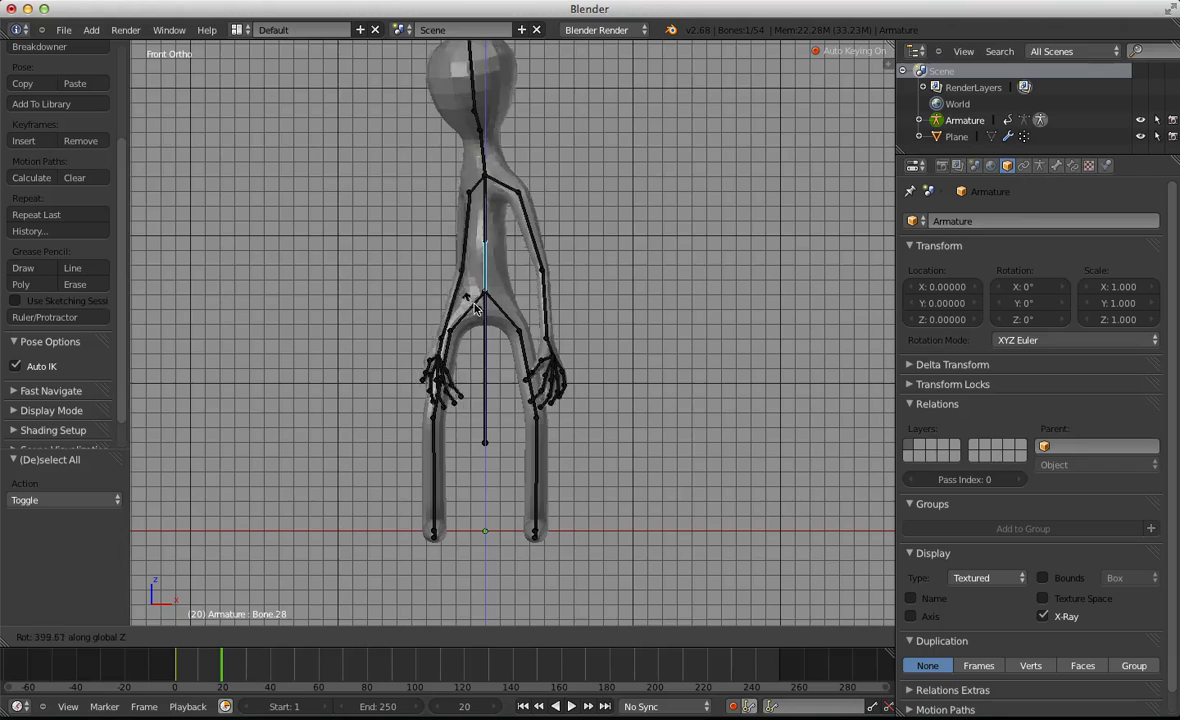
left_click(386, 324)
key("a")
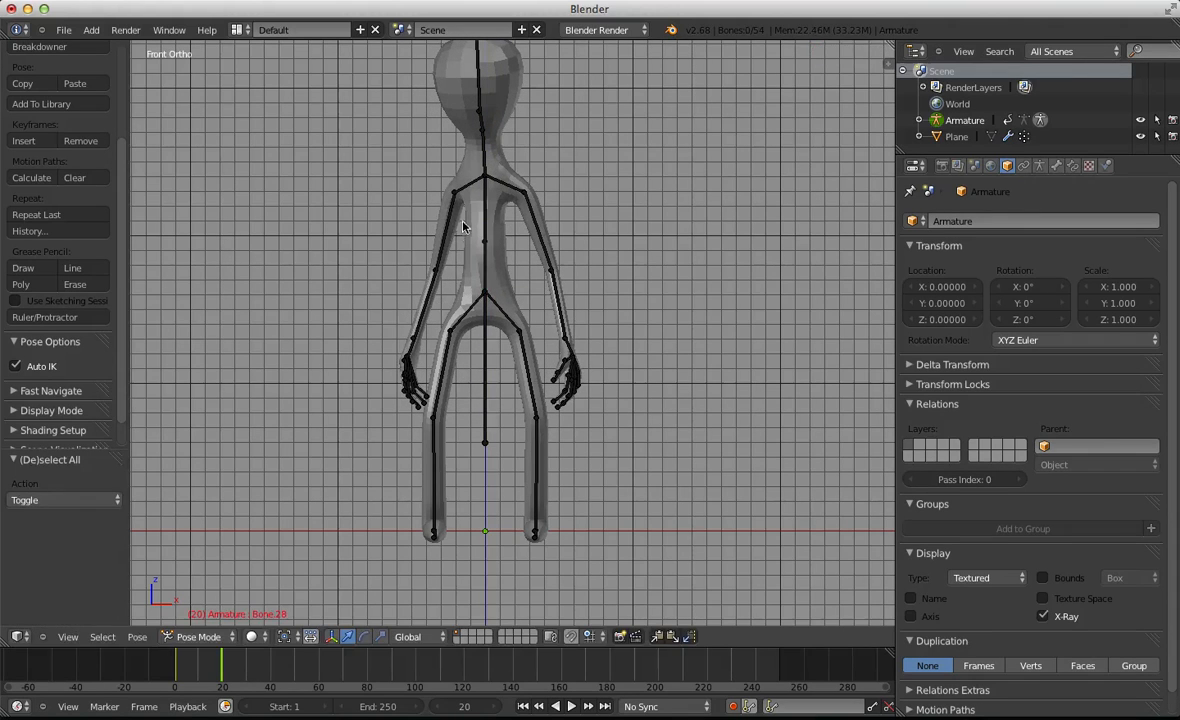
Rotate both upper arm bones outward from the body, turning the second one by about -38.8°
right_click(451, 226)
key("r")
left_click(430, 220)
key("a")
right_click(546, 246)
key("r")
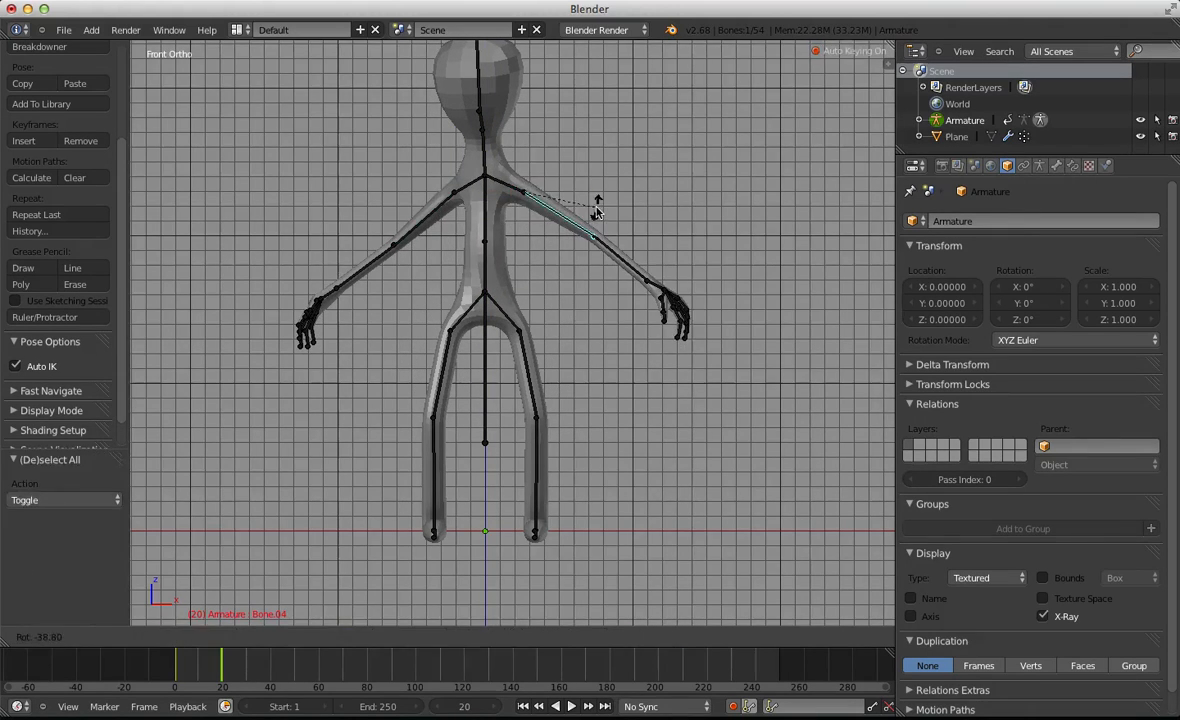
left_click(597, 208)
Adjust the rotation of upper arm bone Bone.32 from an angled view
key("a")
middle_click_drag(395, 199, 467, 241)
right_click(425, 221)
key("r")
left_click(425, 221)
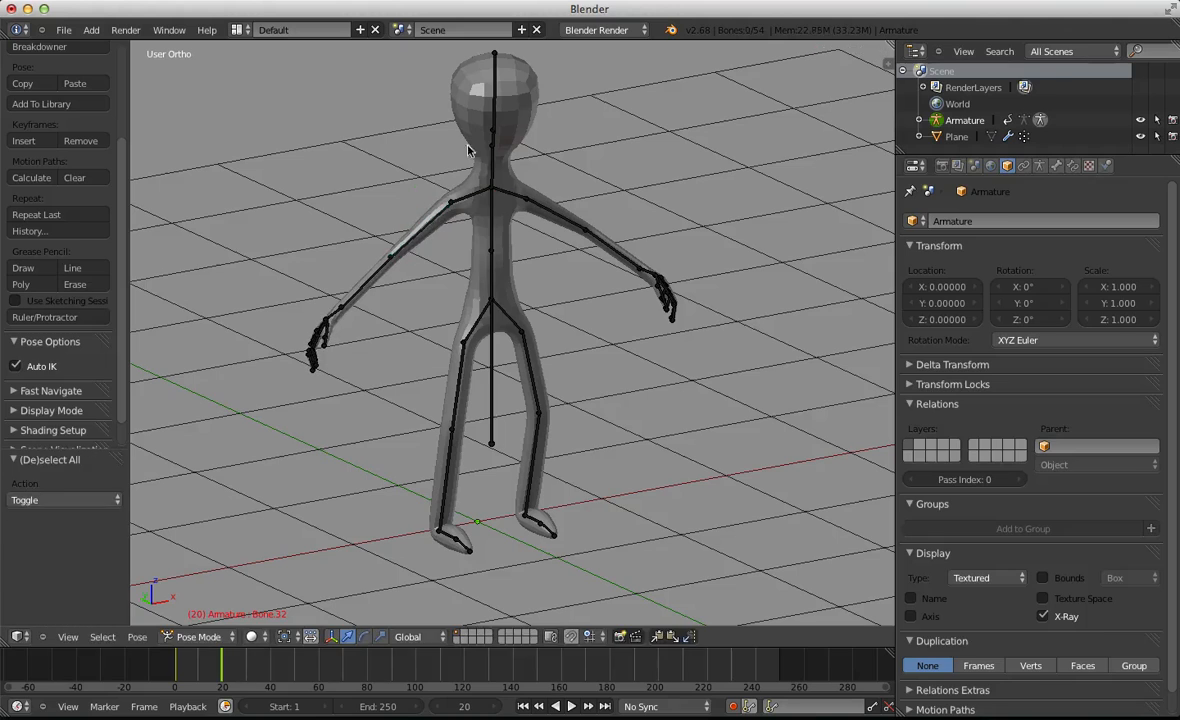
Tilt the head bone sideways with a trackball rotation
right_click(493, 128)
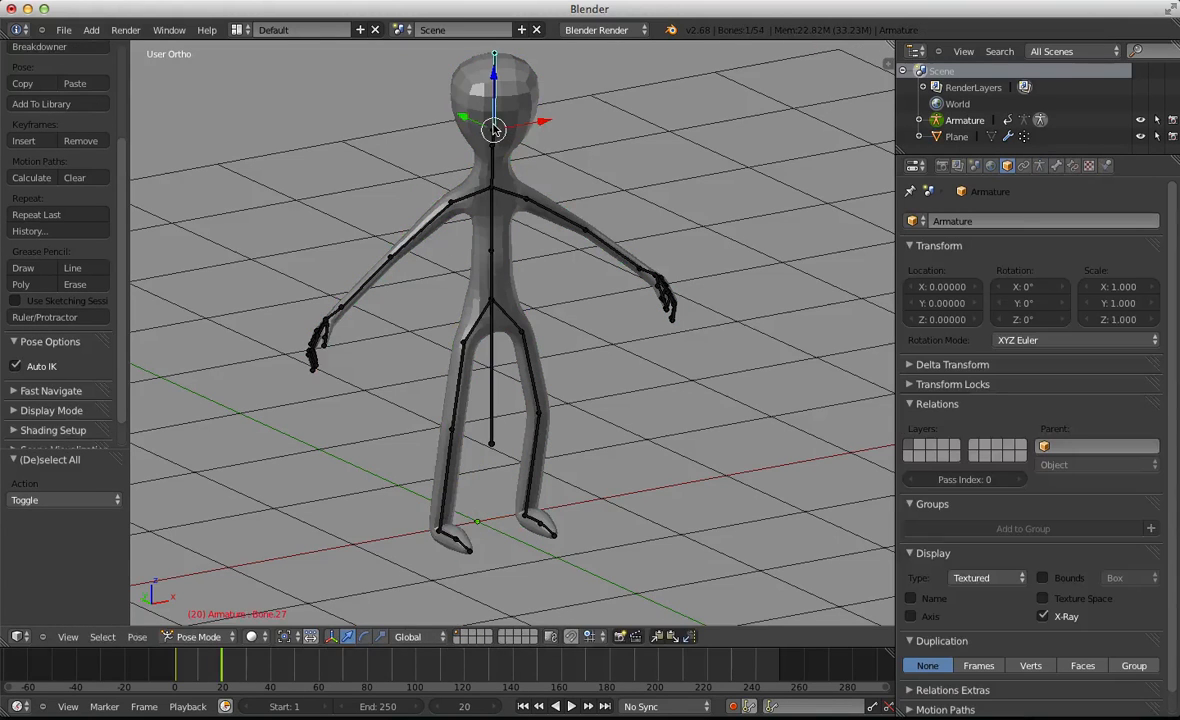
key("r")
key("r")
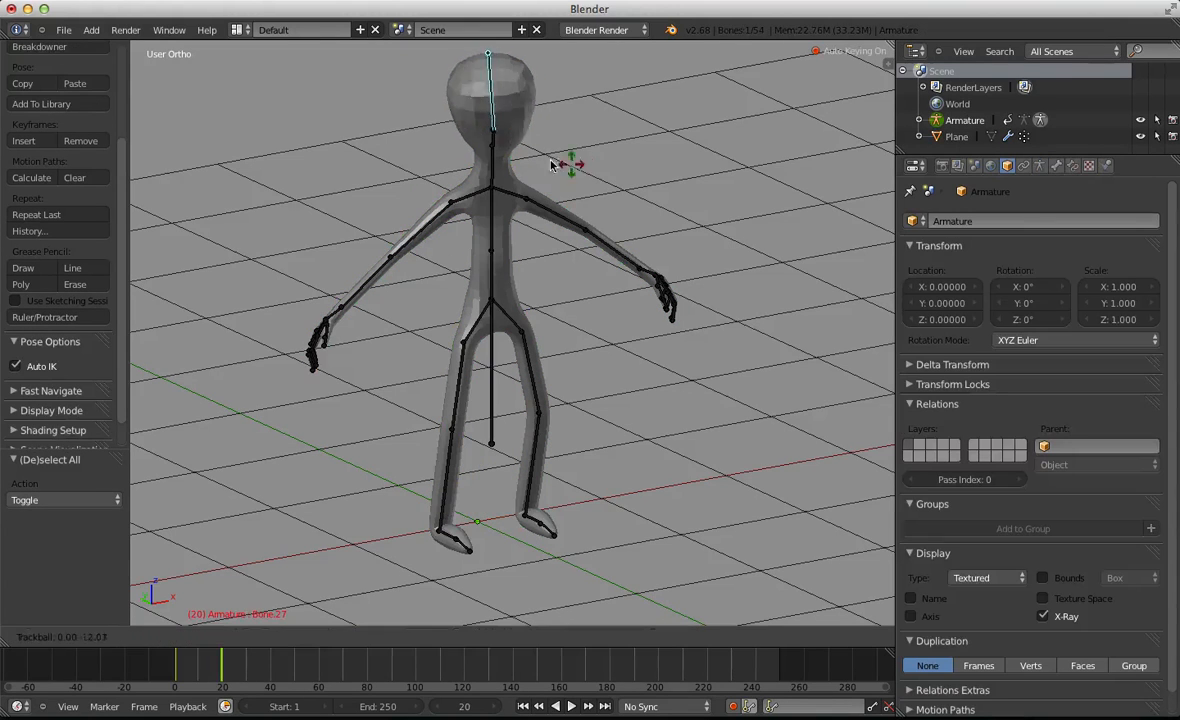
left_click(524, 147)
key("a")
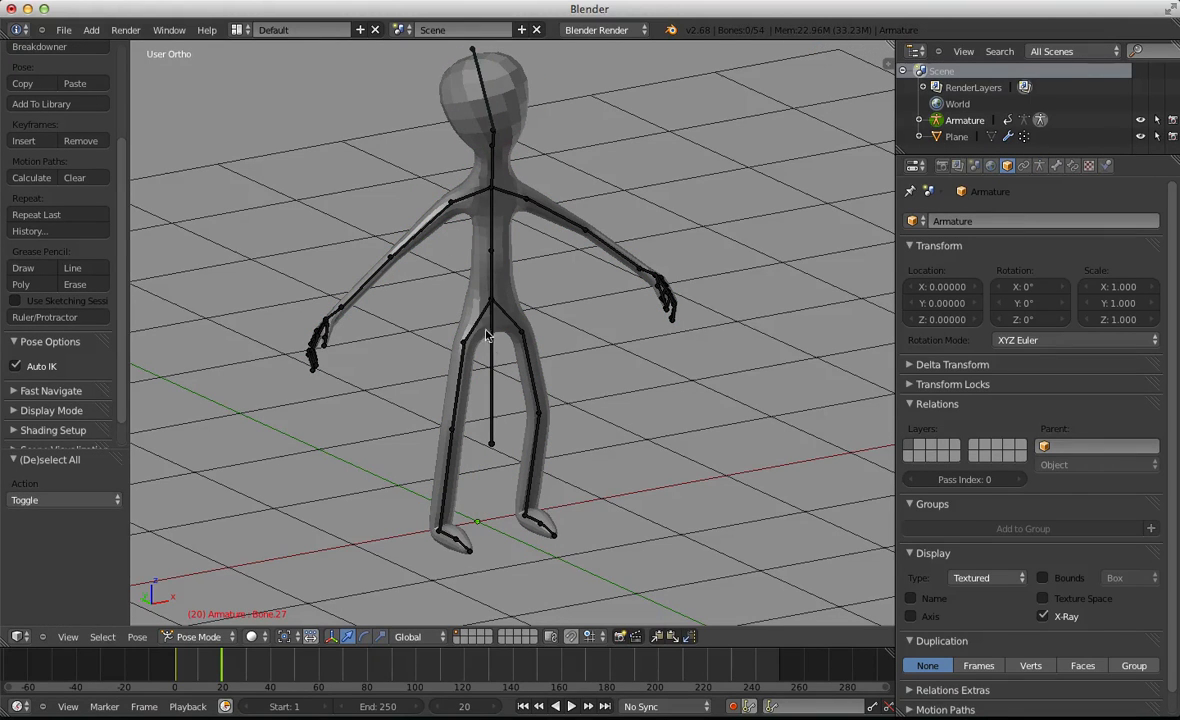
Move the lower spine bone by -0.017 in X and -0.111 in Z in front view with Auto IK
key("KP_1")
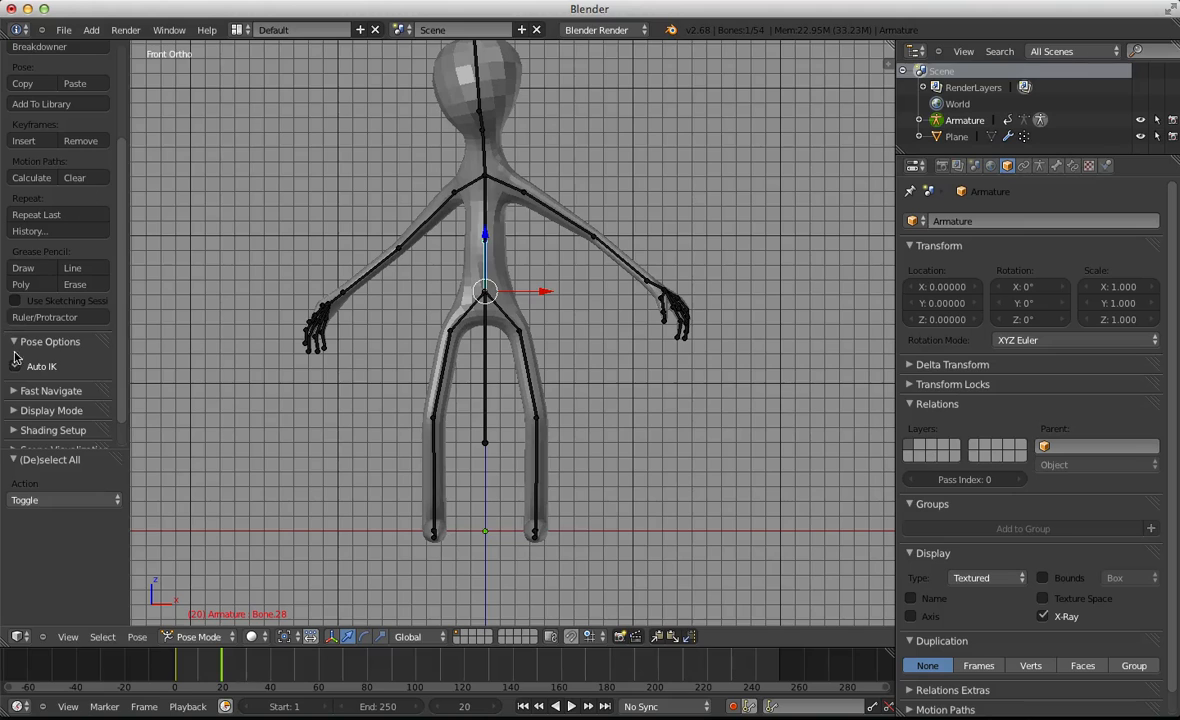
key("g")
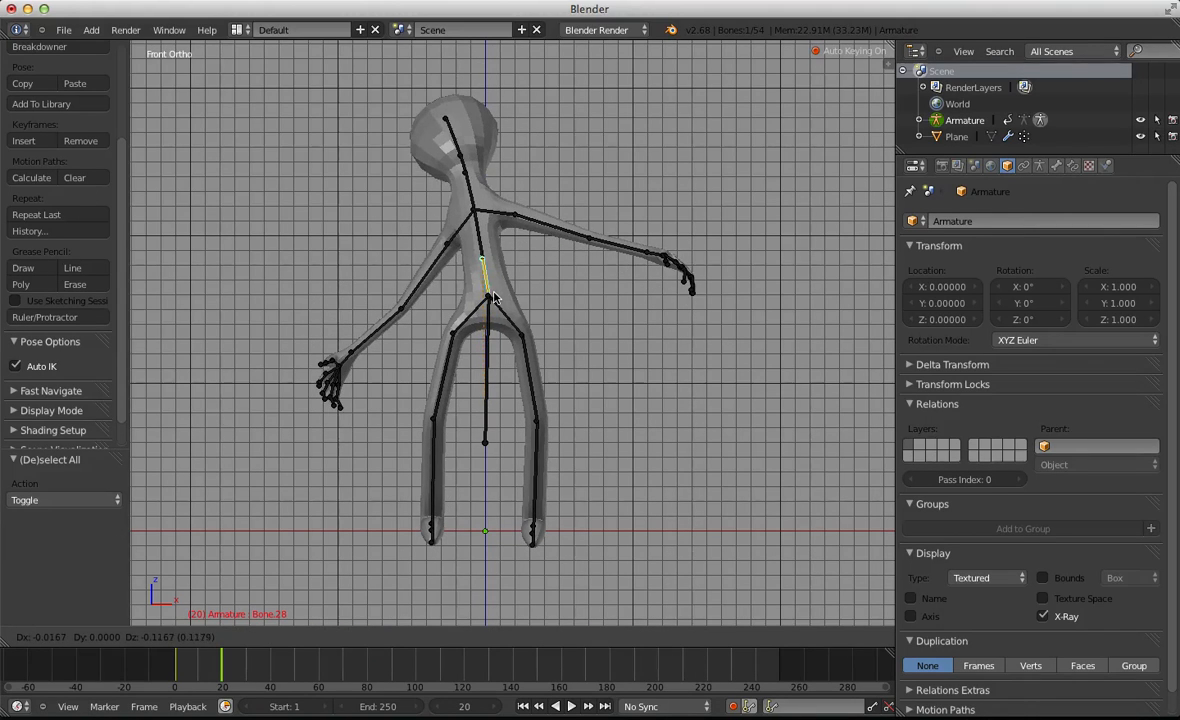
left_click(491, 296)
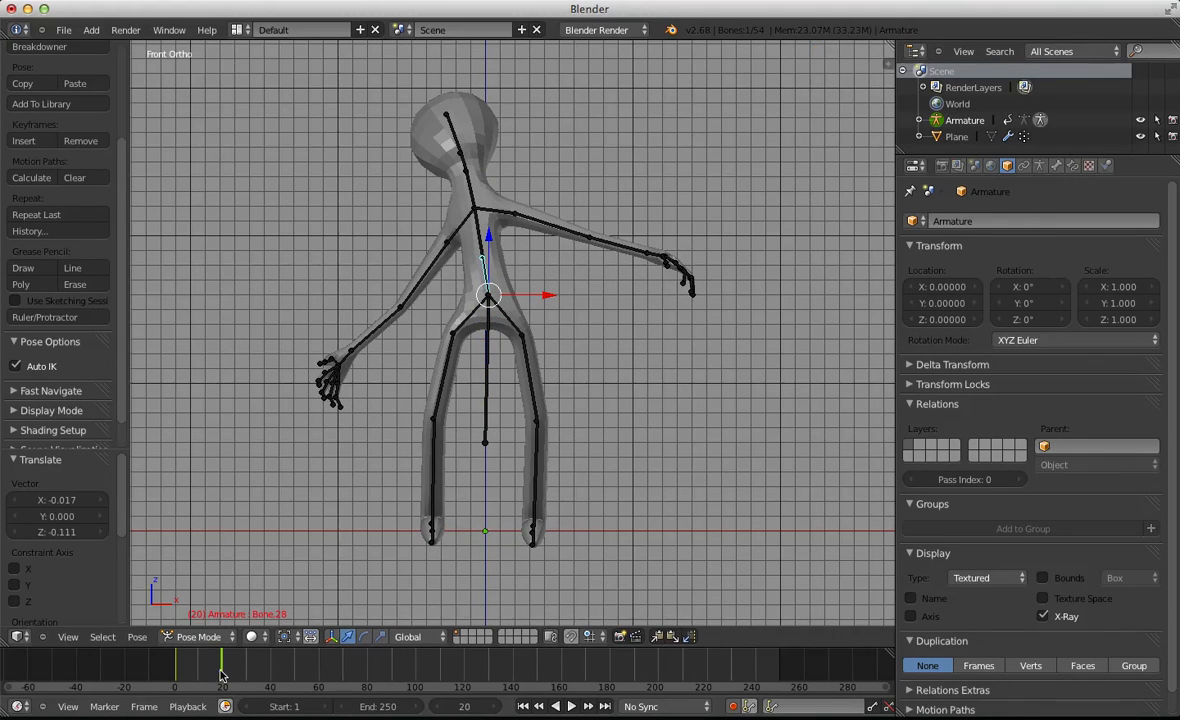
Scrub the timeline back to frame 0, deselect the bones and switch the armature to Object Mode
mouse_move(220, 671)
left_mouse_down()
mouse_move(182, 678)
mouse_move(199, 680)
mouse_move(186, 690)
mouse_move(100, 690)
mouse_move(190, 688)
mouse_move(150, 665)
left_mouse_up()
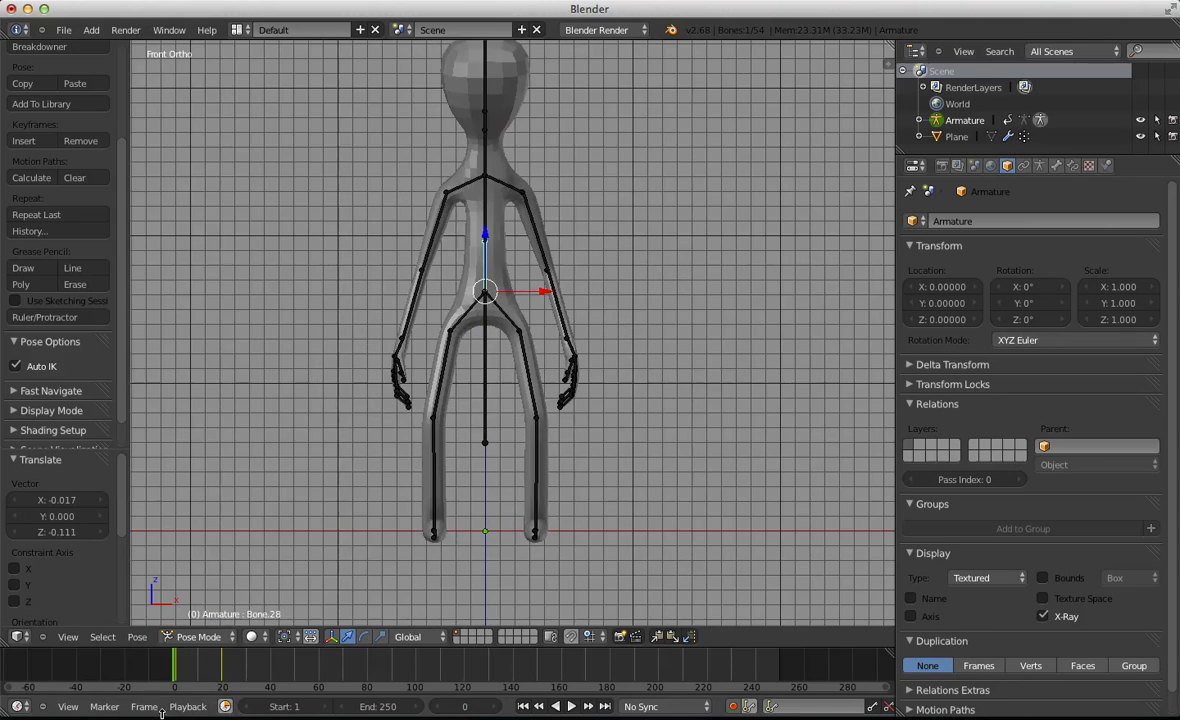
scroll(472, 226, "down", 2)
key("a")
middle_click_drag(472, 226, 496, 344)
key("ctrl+Tab")
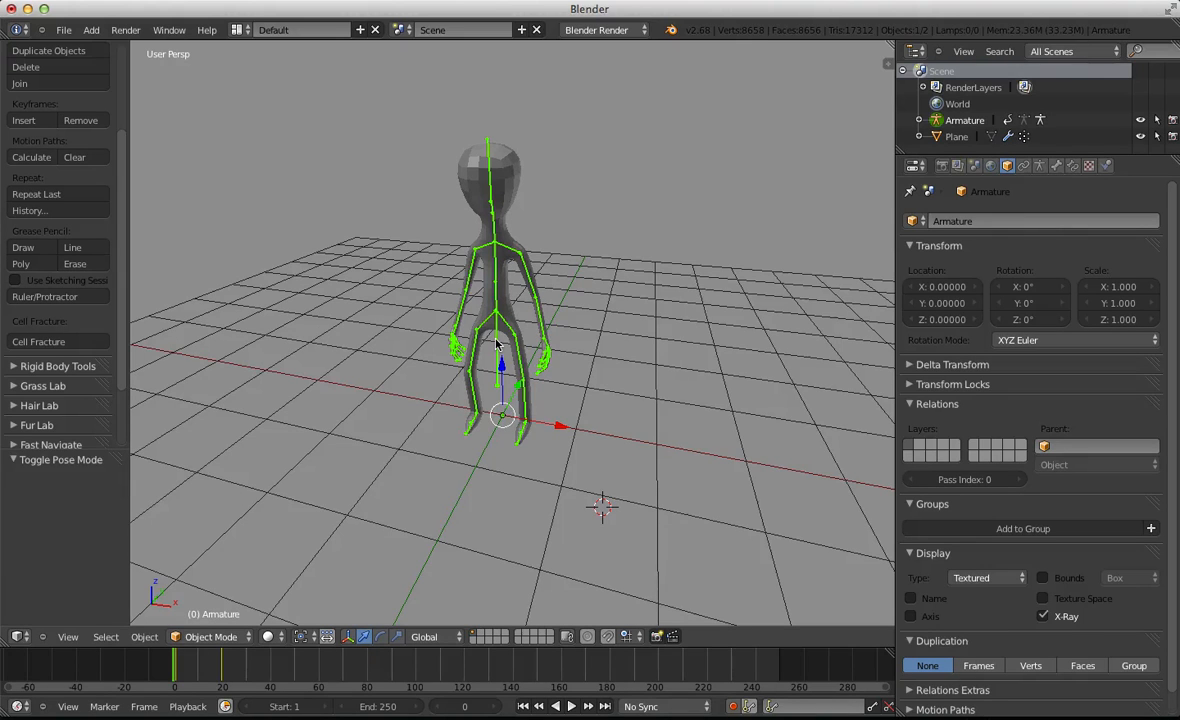
Delete the armature and select the figure mesh that remains
key("a")
middle_click_drag(496, 344, 118, 609)
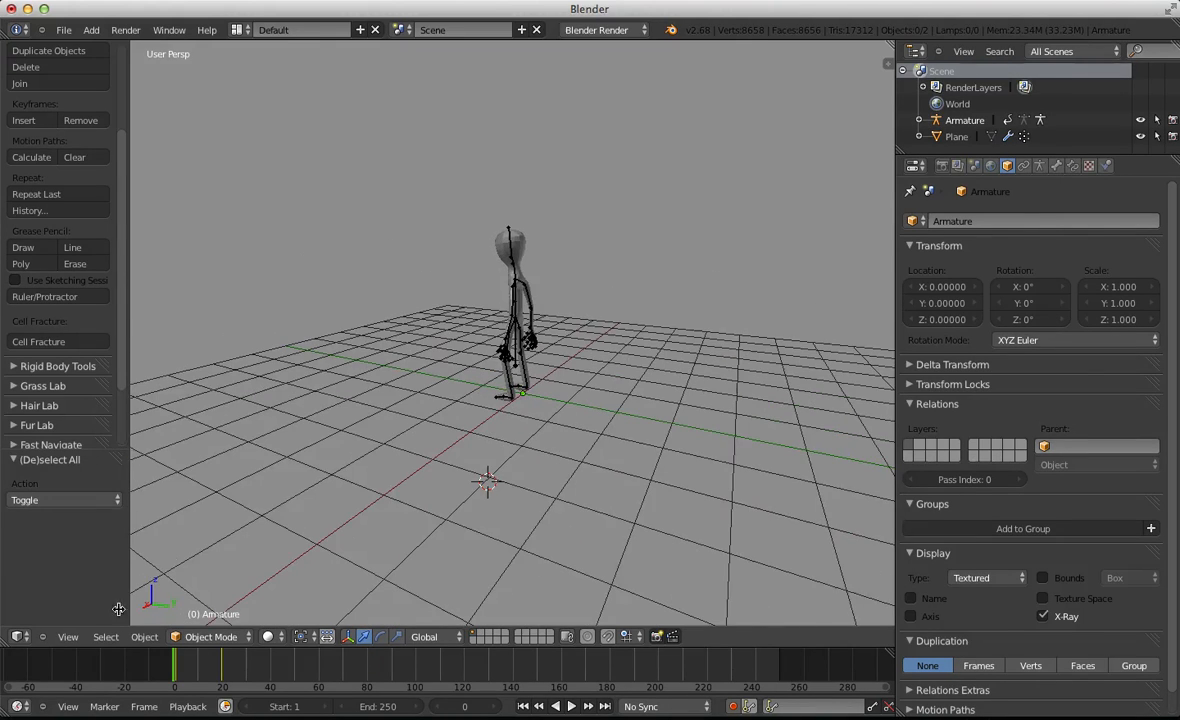
middle_click_drag(359, 564, 263, 593)
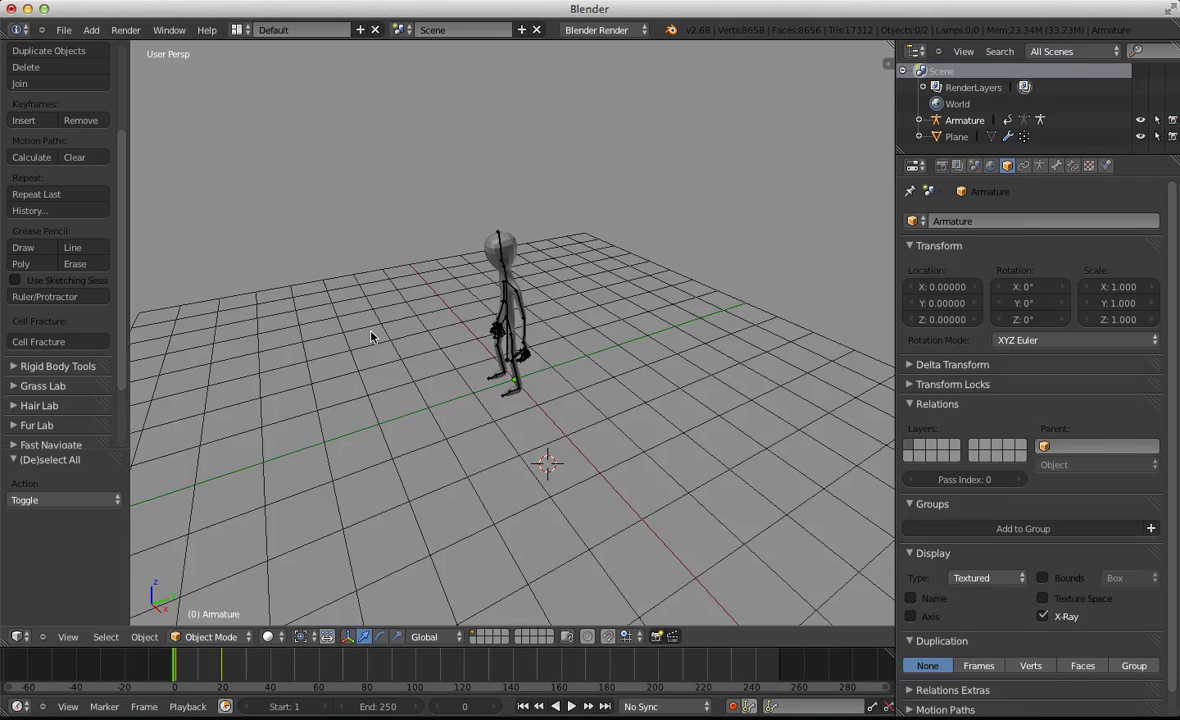
scroll(433, 336, "up", 3)
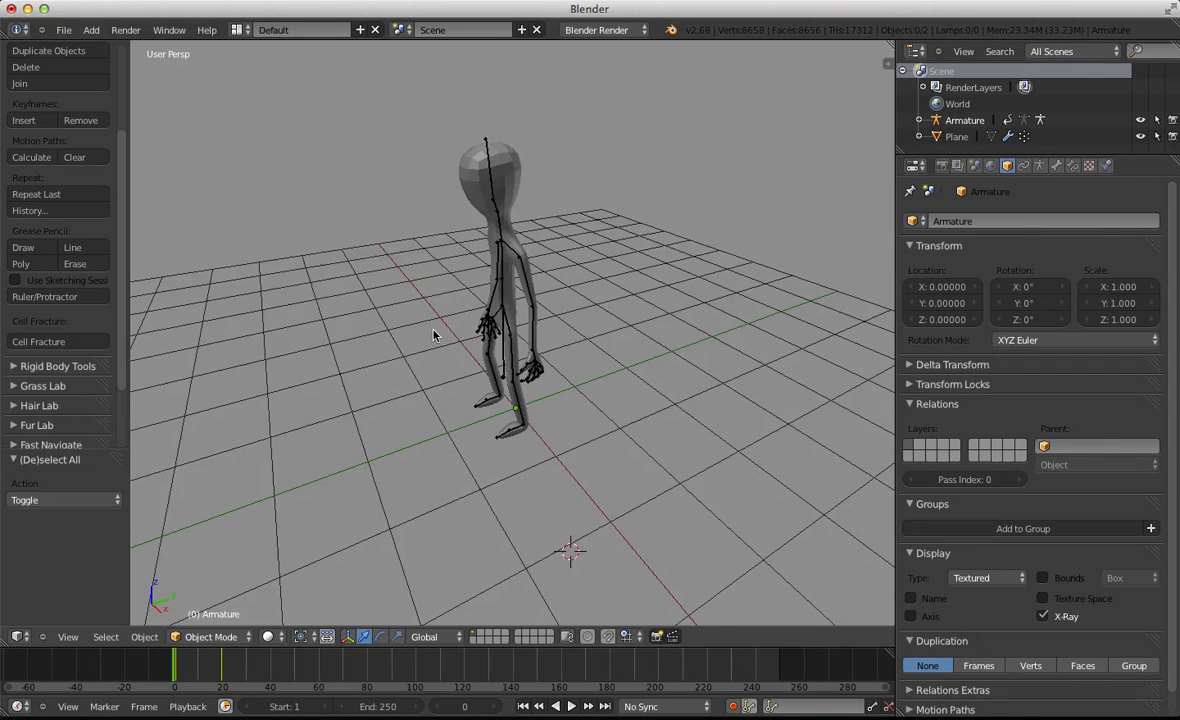
scroll(477, 297, "up", 5)
scroll(487, 256, "down", 3)
right_click(487, 256)
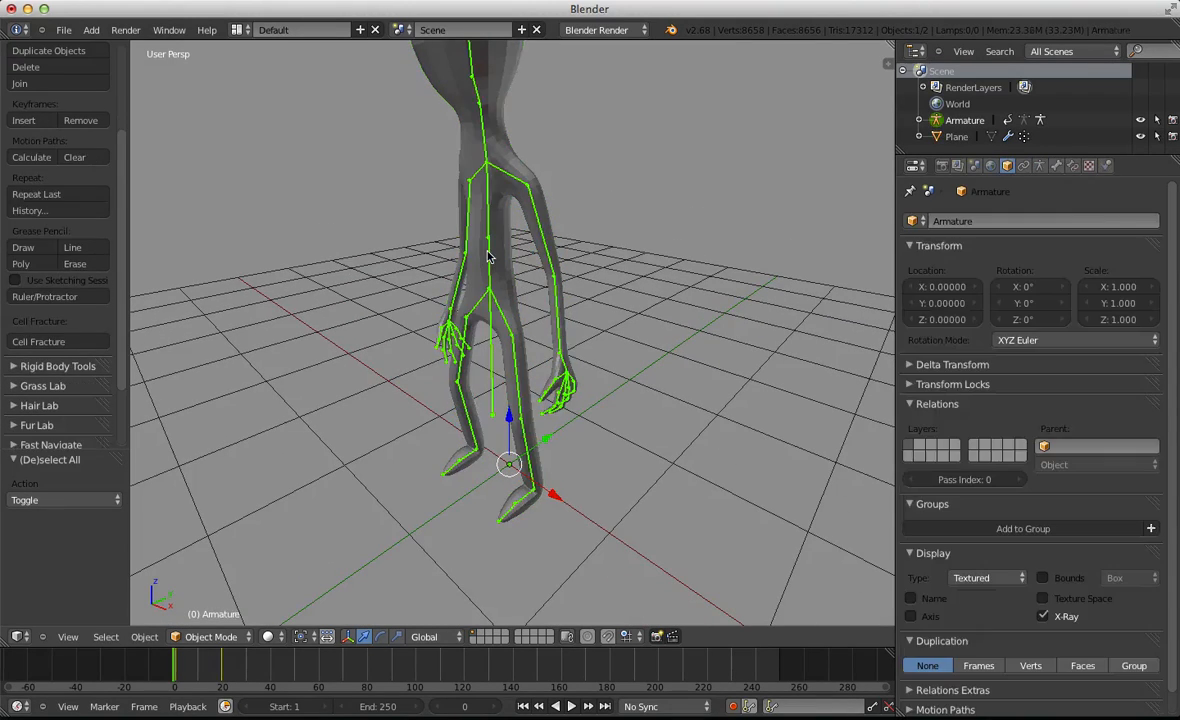
key("x")
left_click(490, 254)
right_click(487, 256)
scroll(487, 258, "down", 2)
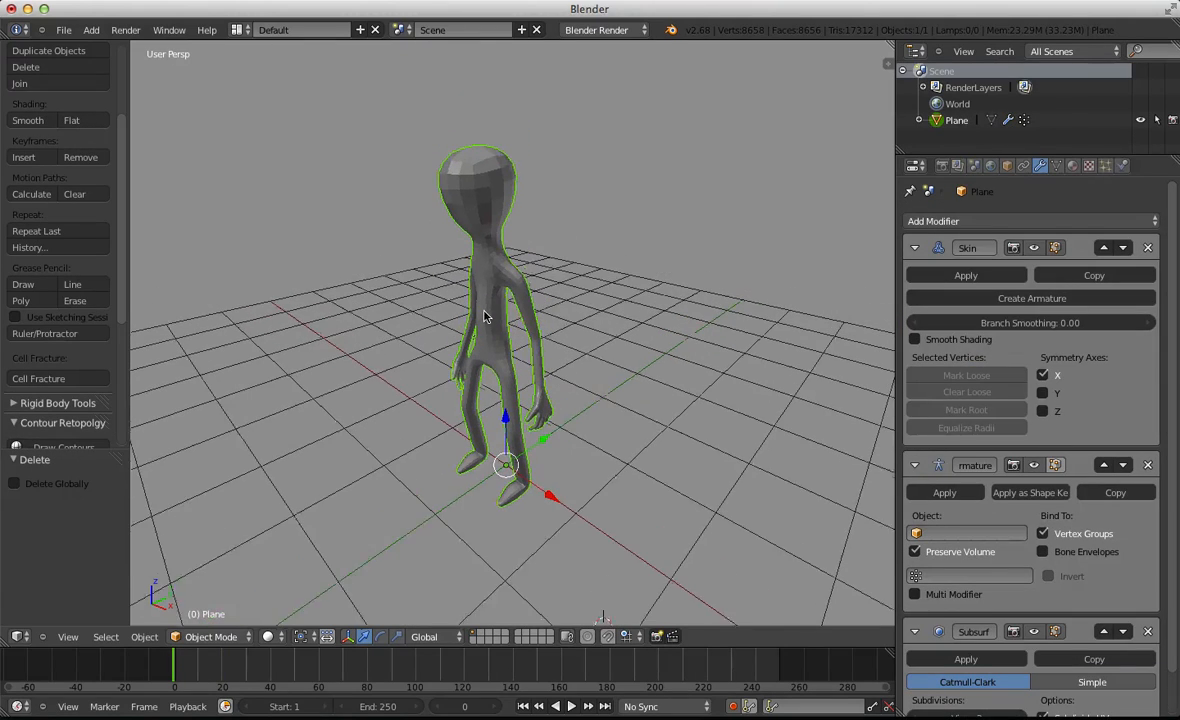
Apply the figure's Skin modifier and remove its Armature and Subdivision Surface modifiers
middle_click_drag(268, 606, 528, 357)
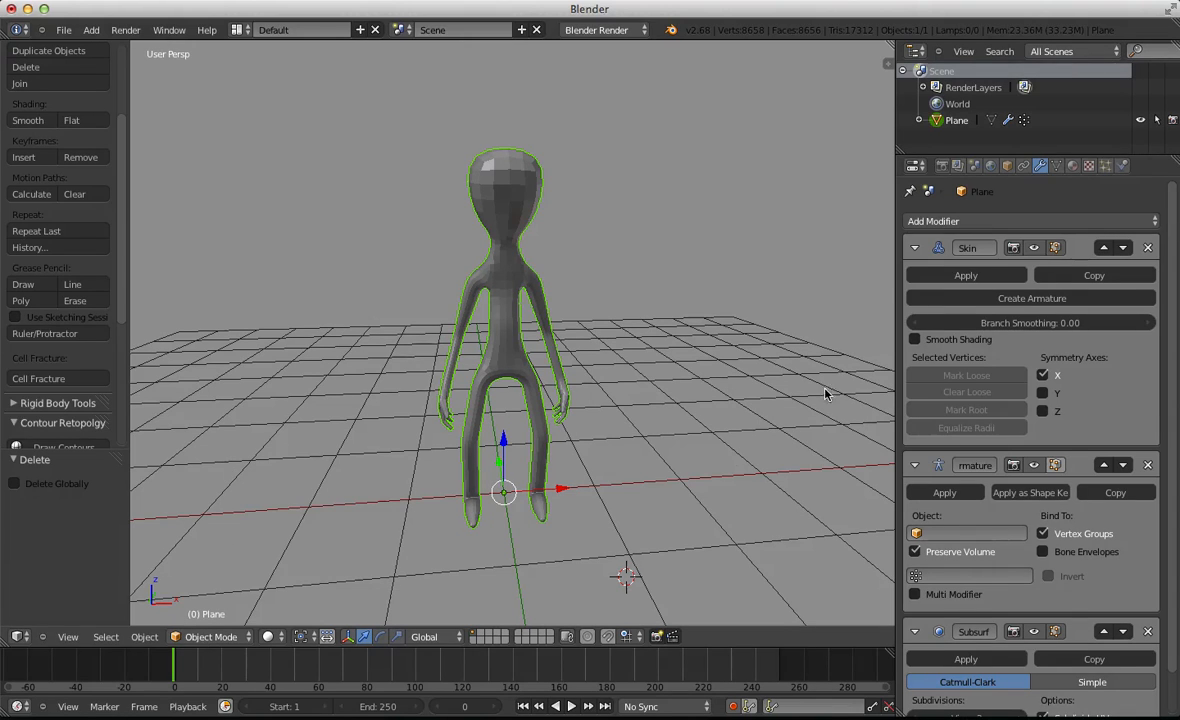
left_click(953, 275)
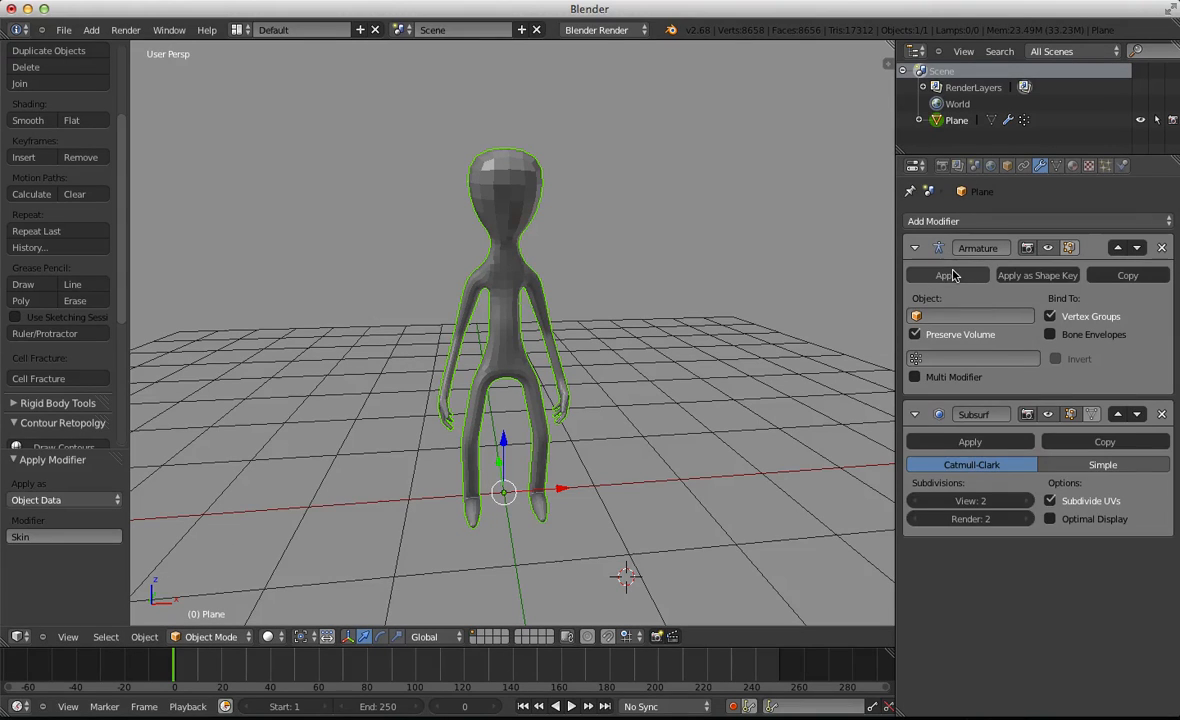
left_click(1161, 247)
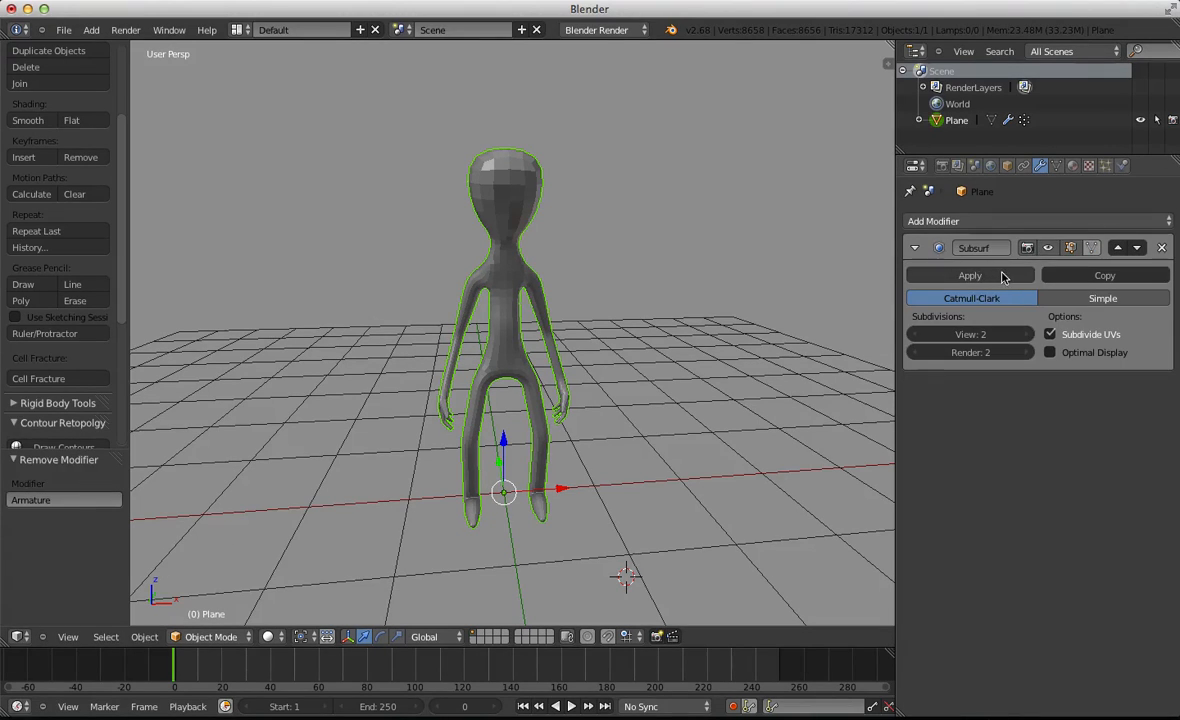
left_click(1161, 247)
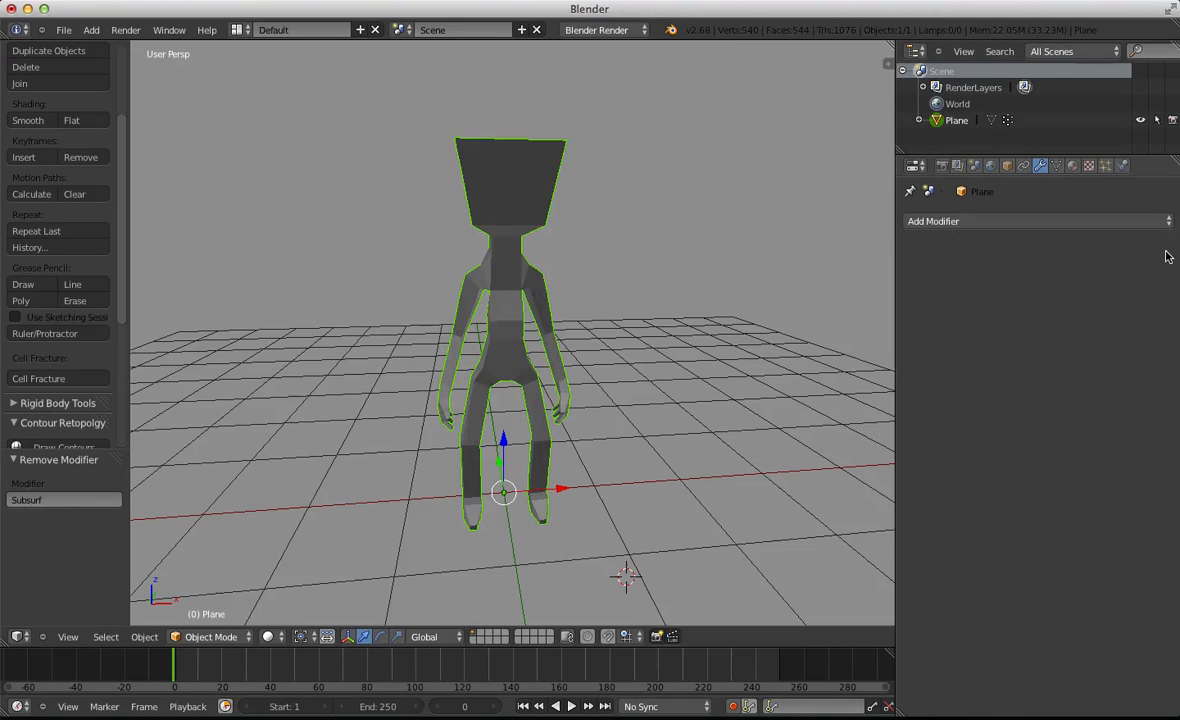
Set the figure mesh to smooth shading in Object Mode
key("Tab")
key("Tab")
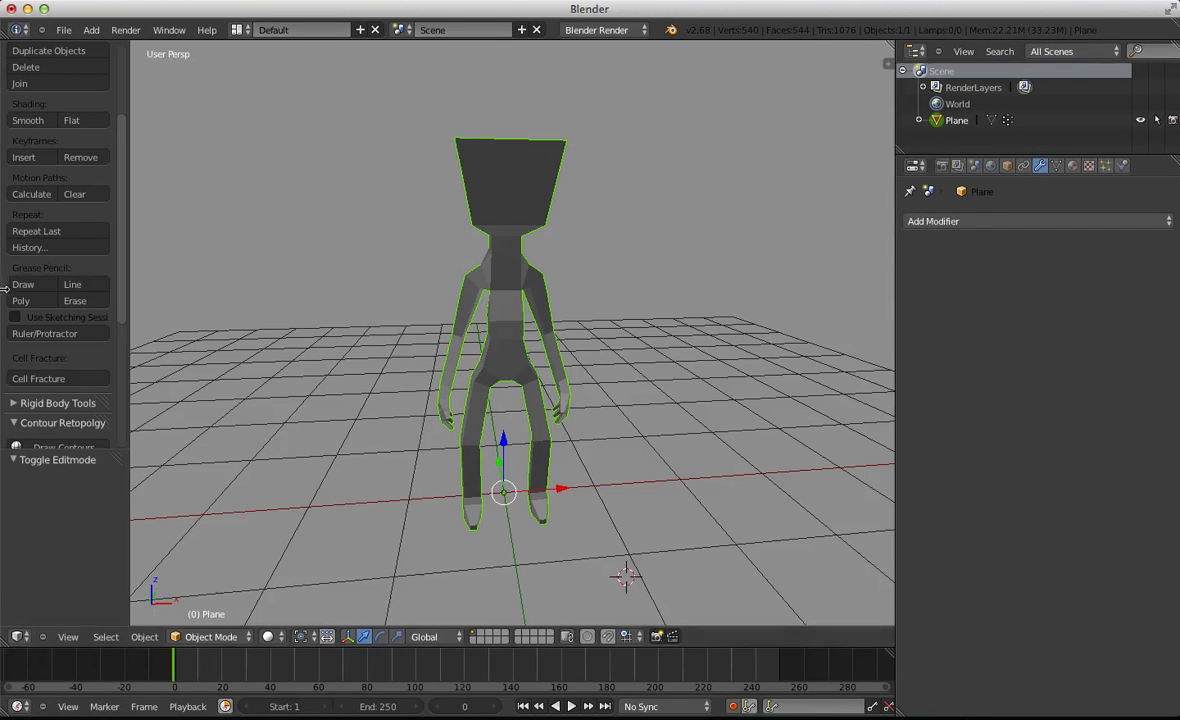
scroll(27, 193, "up", 3)
left_click(28, 187)
middle_click_drag(616, 310, 460, 330)
key("t")
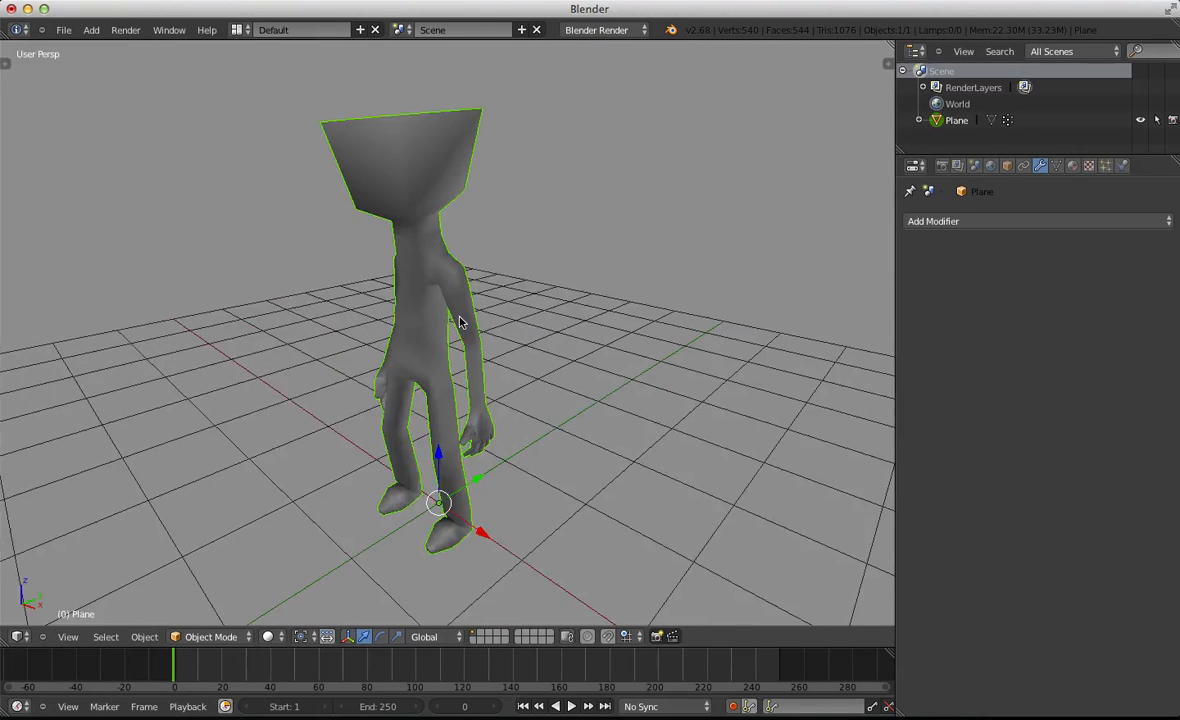
key("t")
left_click(213, 637)
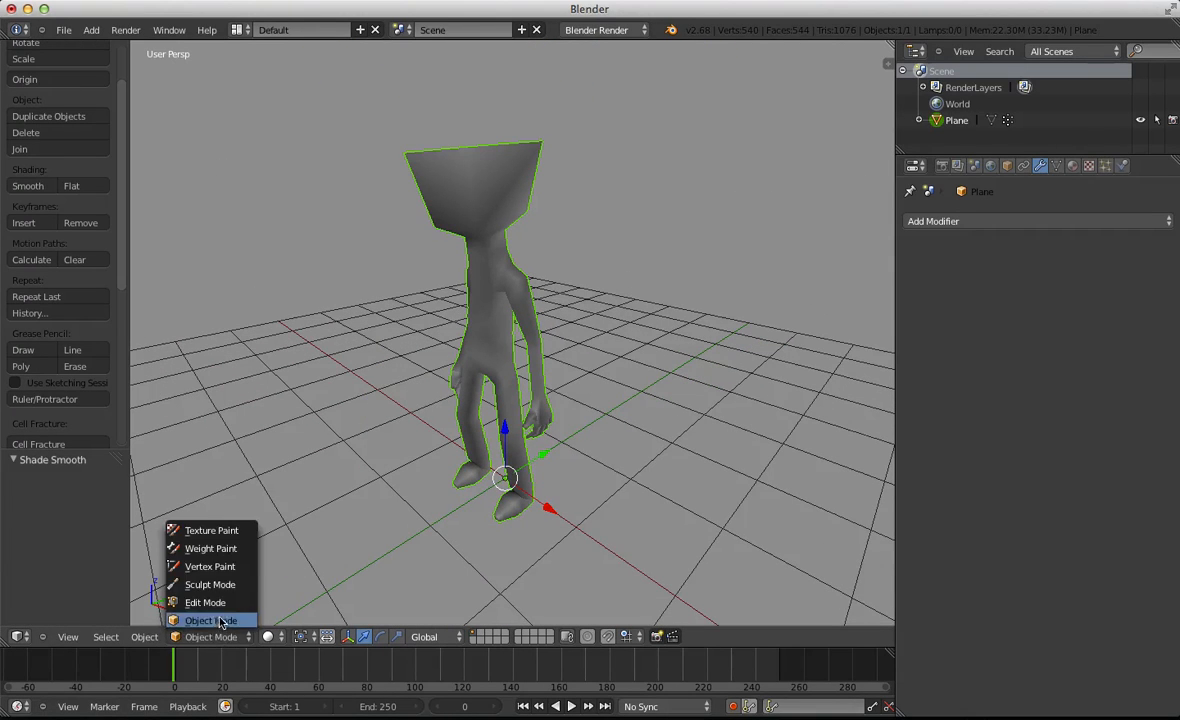
left_click(212, 584)
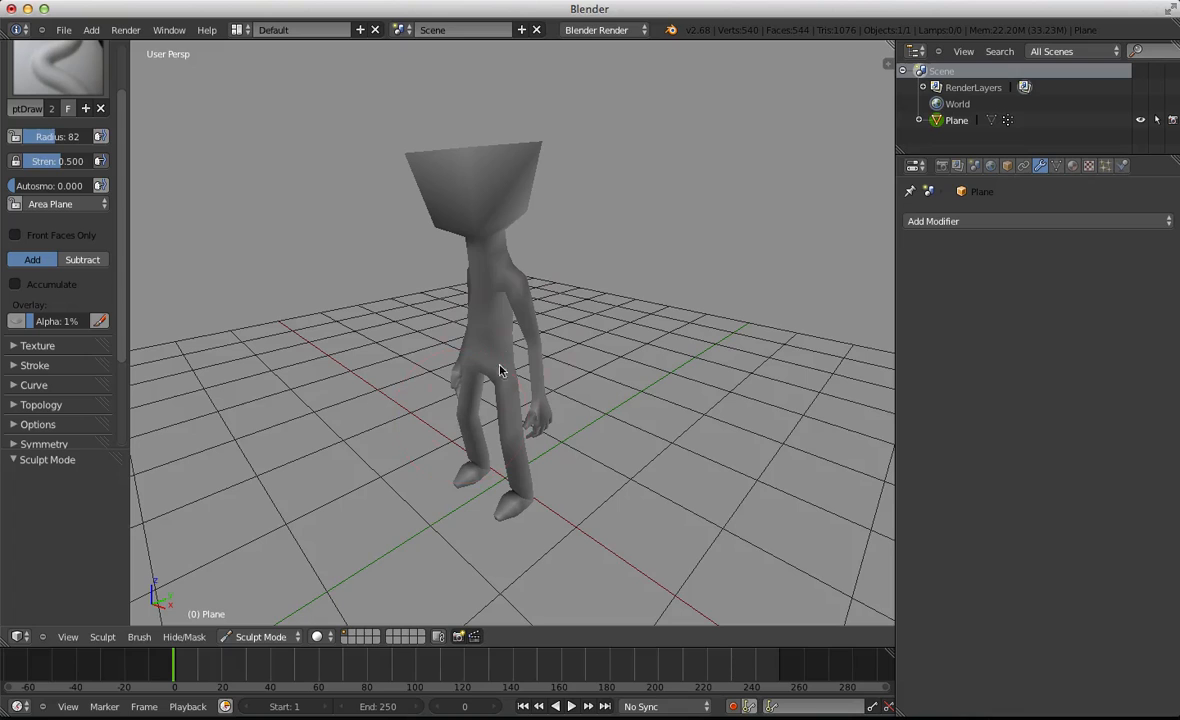
middle_click_drag(463, 378, 248, 295)
scroll(65, 122, "up", 3)
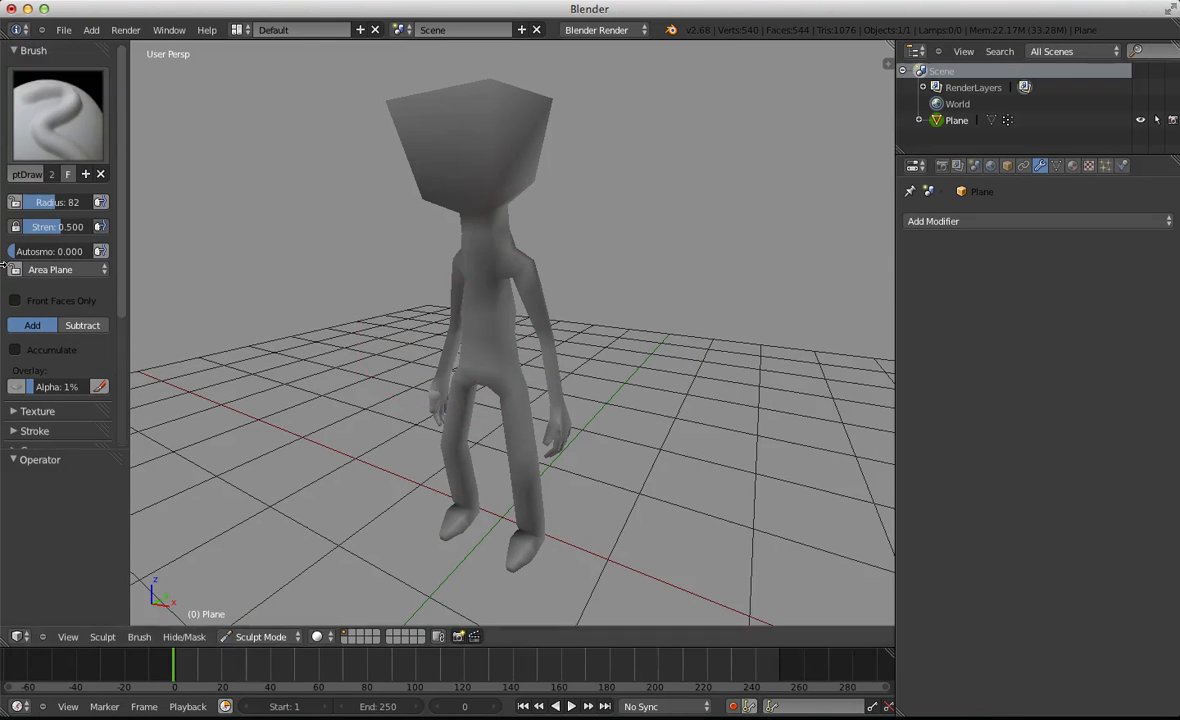
left_click(65, 122)
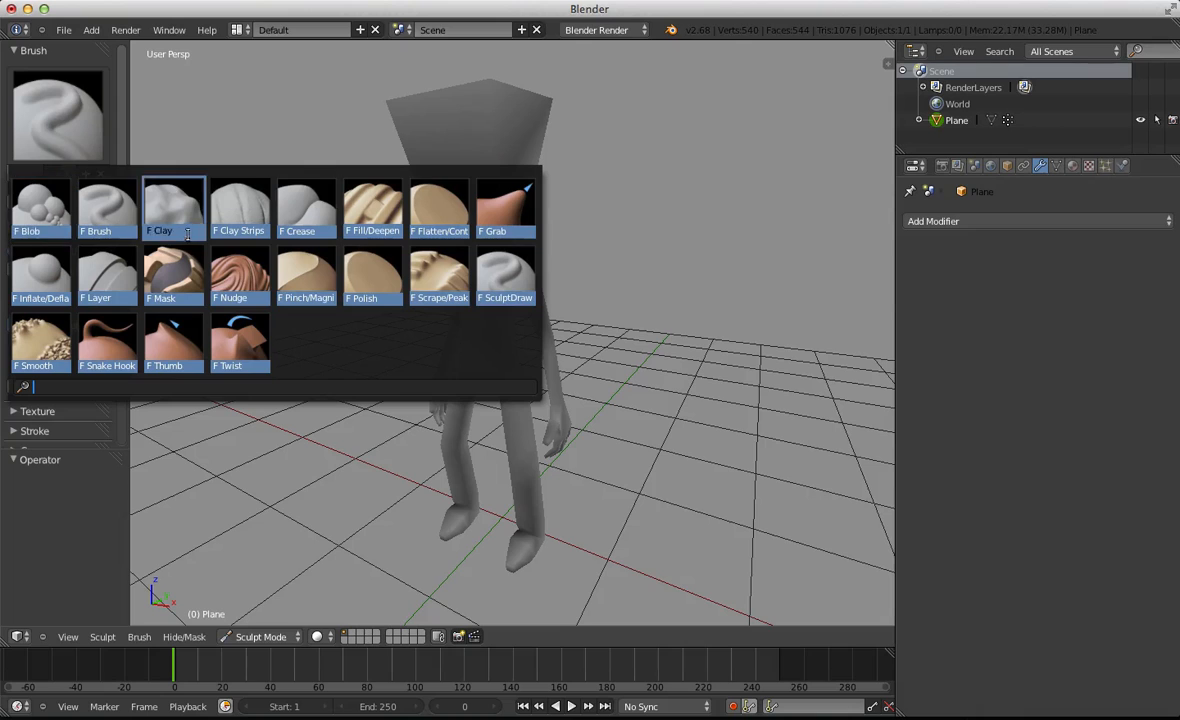
left_click(261, 636)
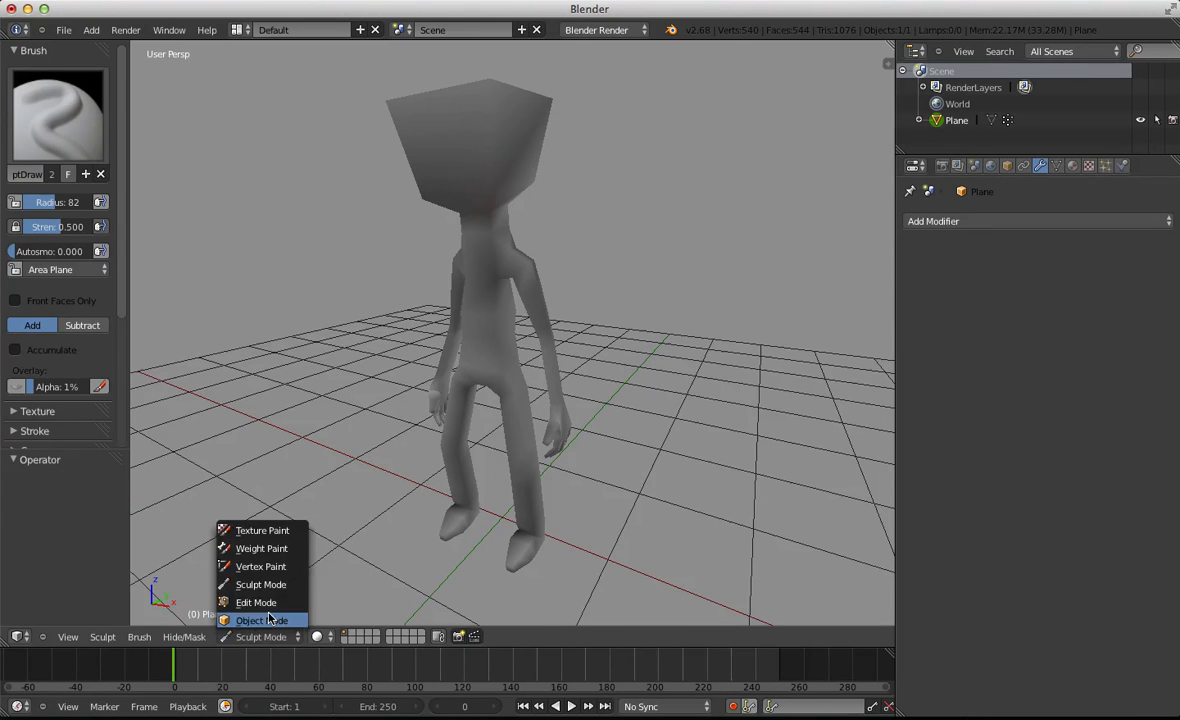
left_click(260, 621)
Add a Multiresolution modifier to the figure and subdivide it three times
left_click(1040, 224)
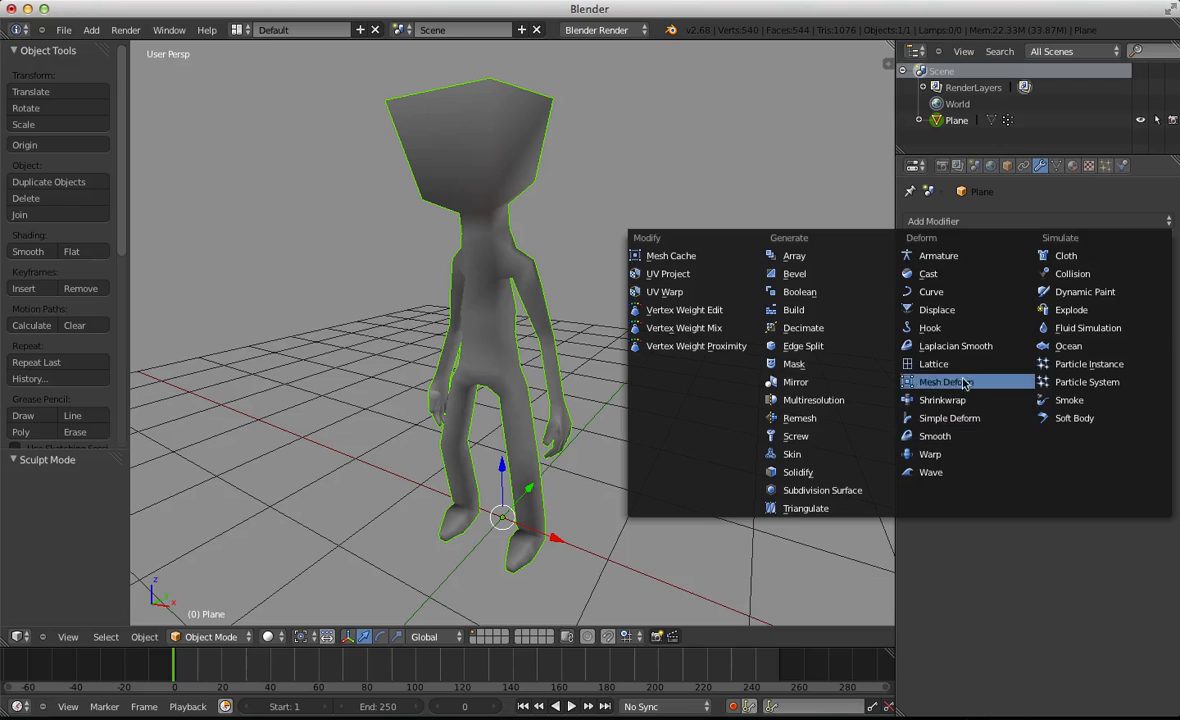
left_click(808, 400)
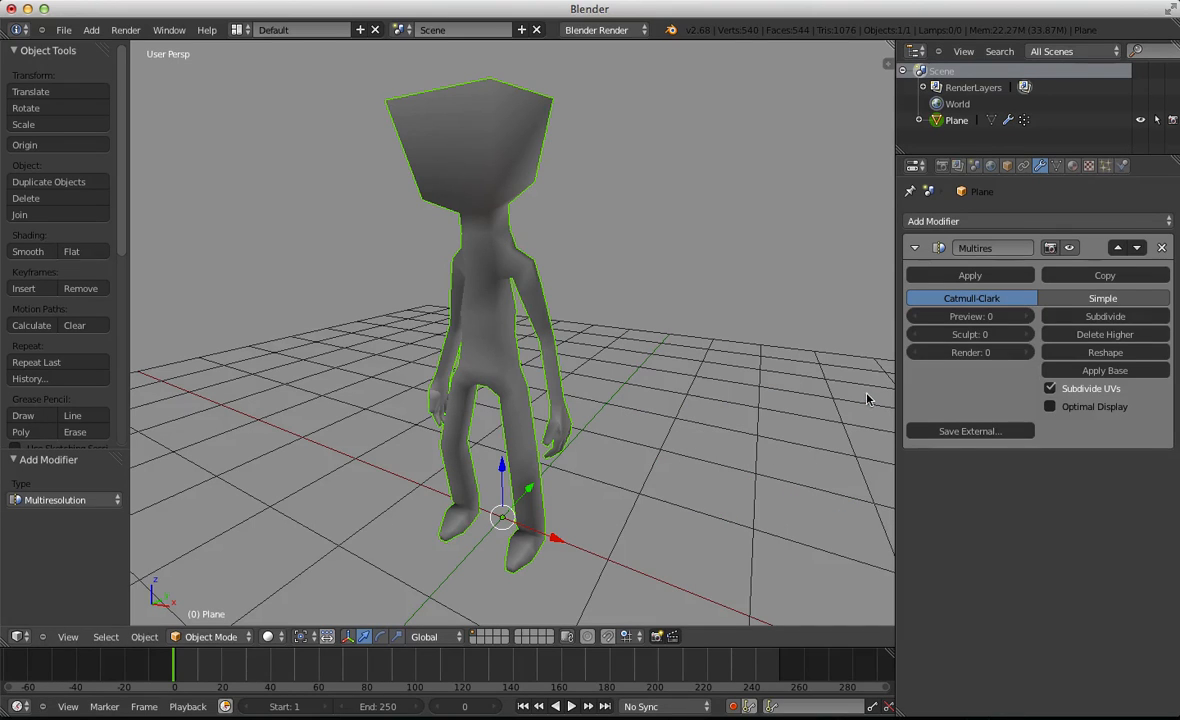
left_click(1094, 317)
left_click(1094, 317)
left_click(1094, 317)
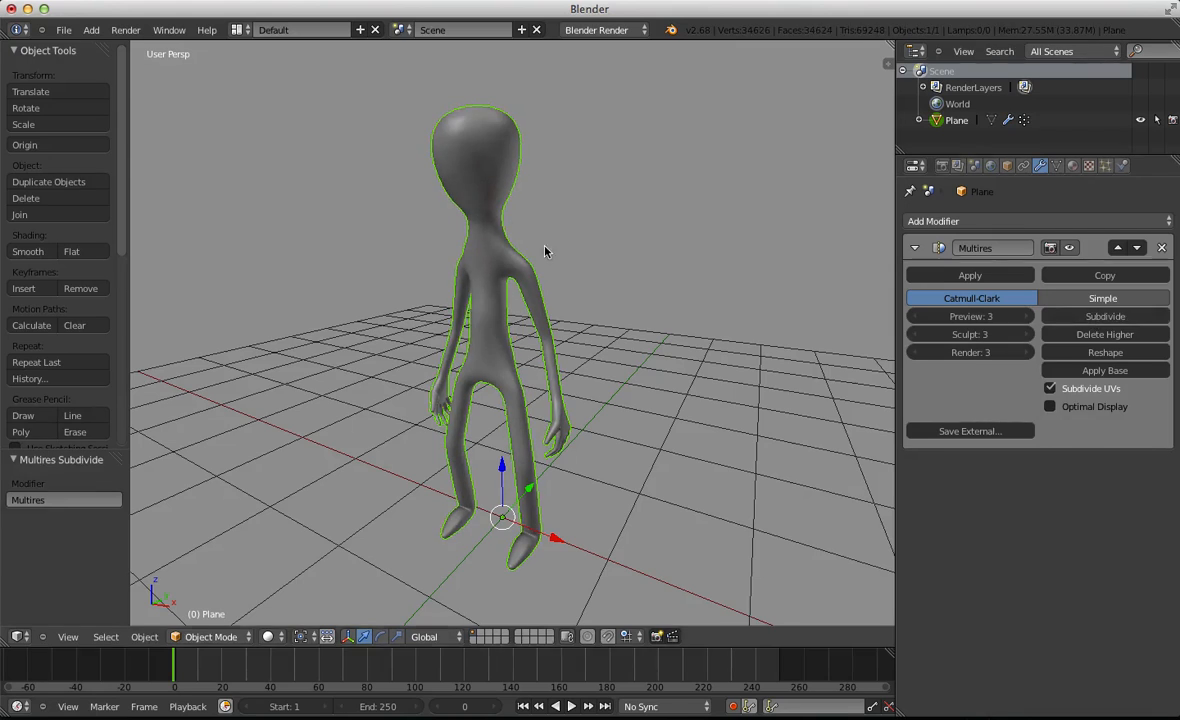
Deselect the smoothed figure and switch it to Sculpt Mode
key("Tab")
key("Tab")
scroll(510, 240, "up", 1)
key("a")
key("Tab")
key("Tab")
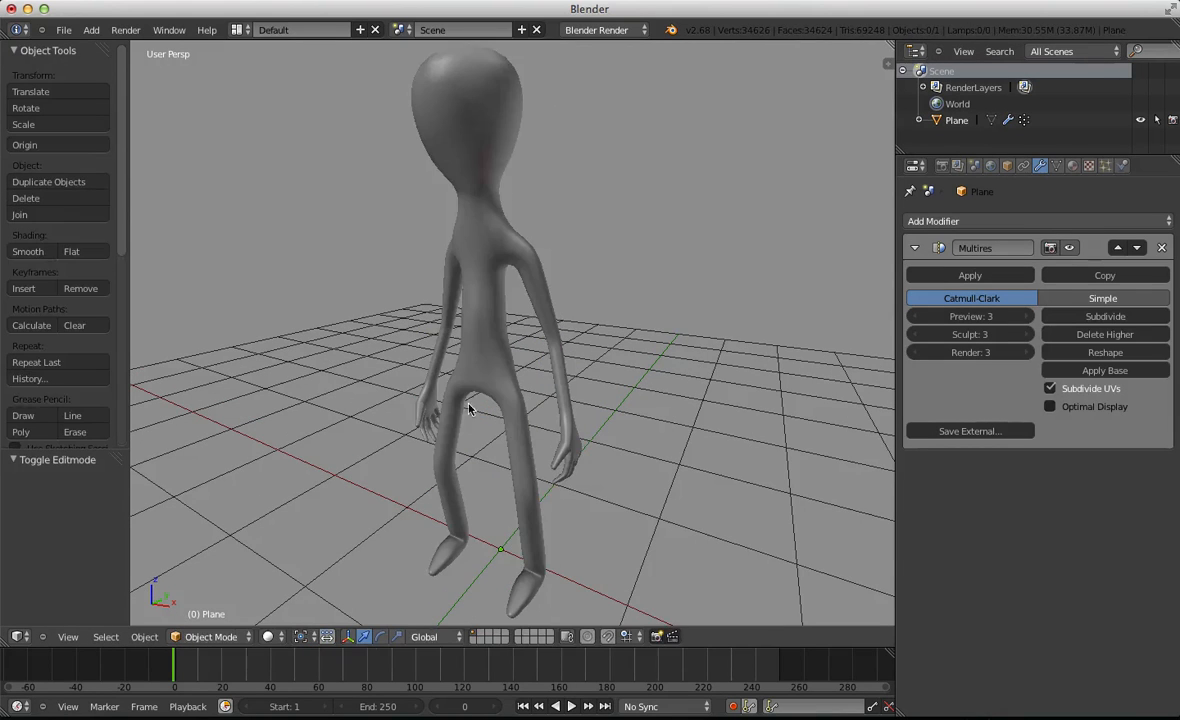
left_click(228, 637)
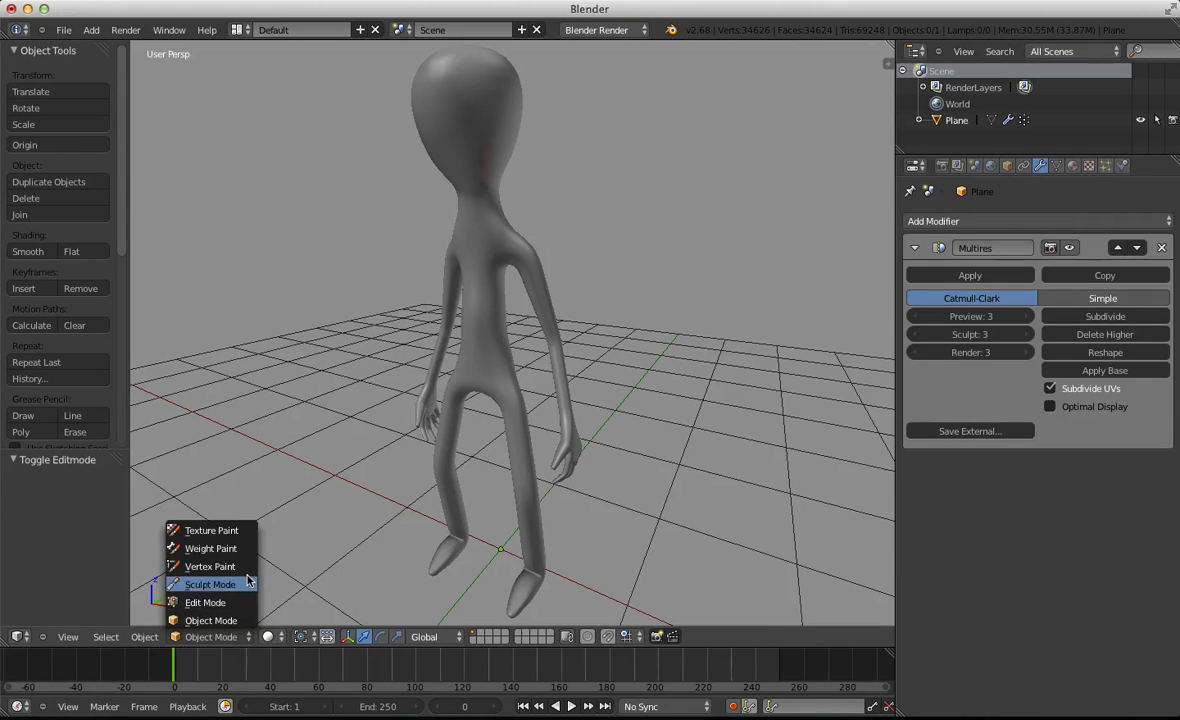
left_click(236, 584)
middle_click_drag(252, 577, 453, 255)
Subdivide the Multiresolution modifier once more to reach sculpt level 4
scroll(479, 408, "up", 4)
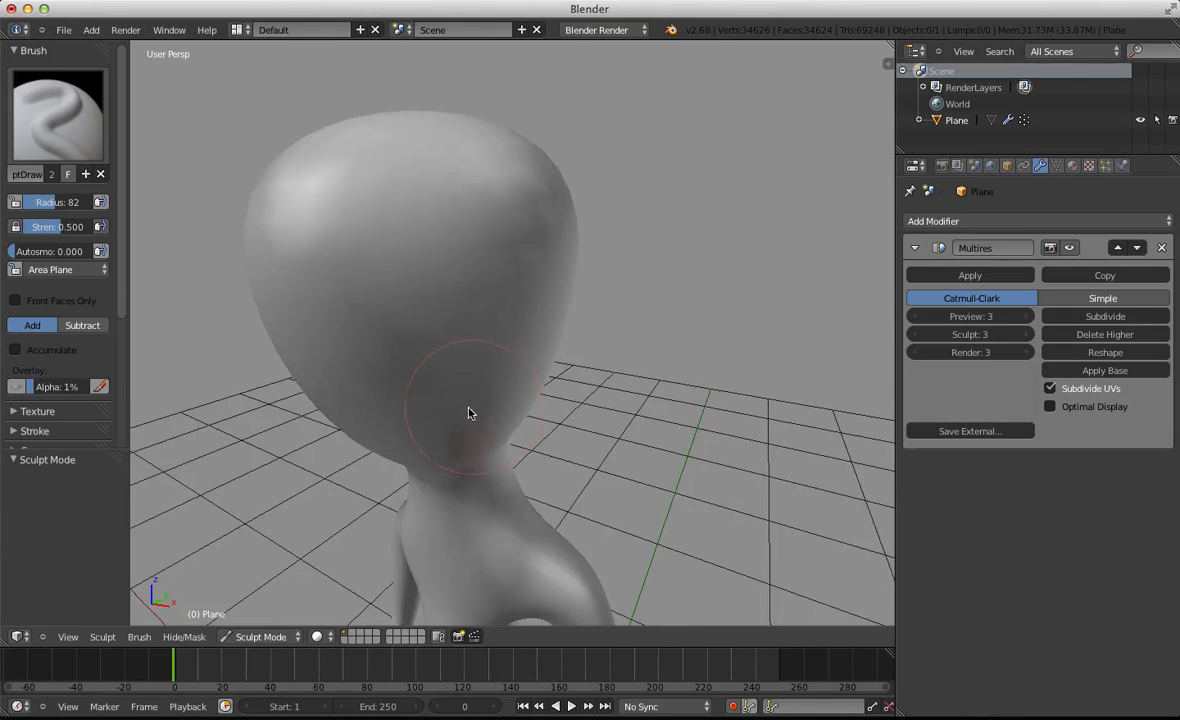
scroll(436, 403, "down", 5)
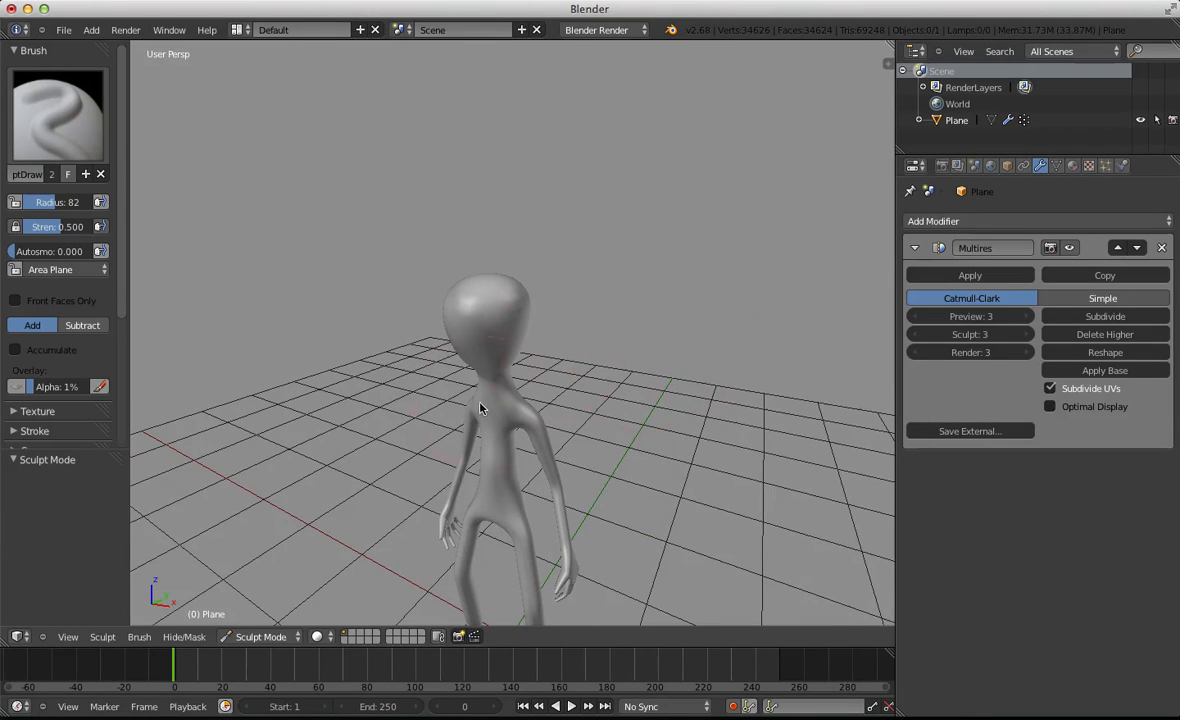
scroll(479, 408, "up", 4)
left_click(1106, 317)
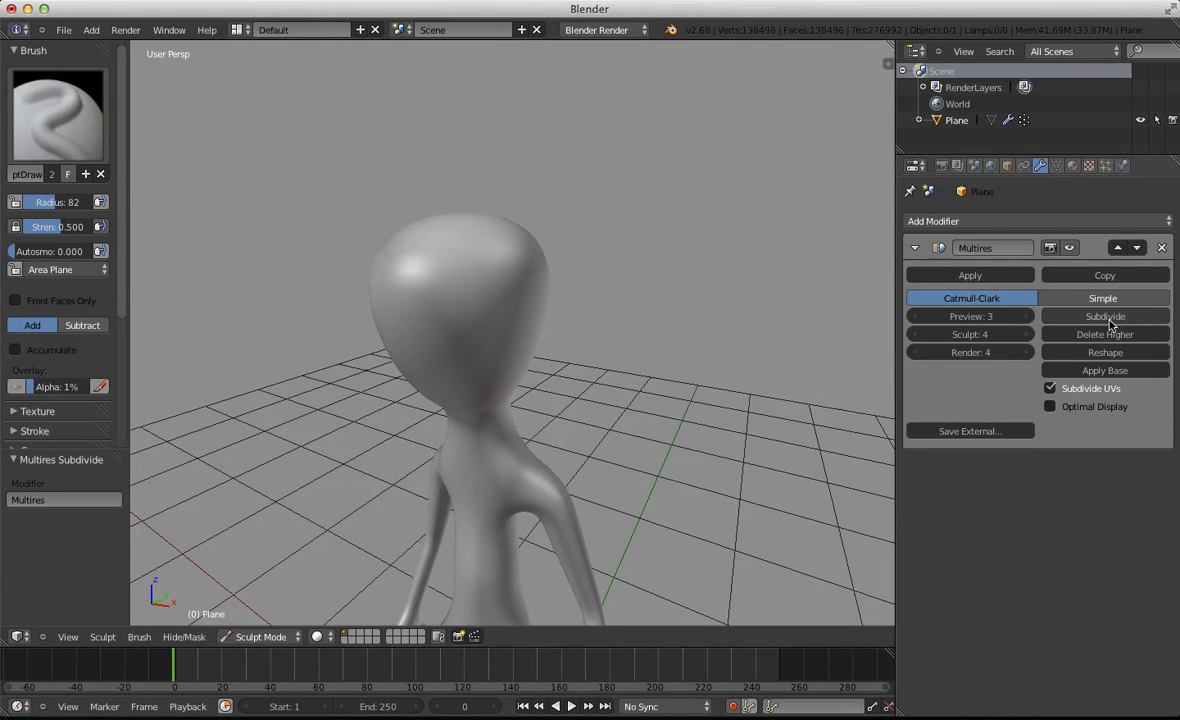
Choose the sculpting brush named Brush and set its radius to 123 and its strength to 0.801
middle_click_drag(477, 350, 420, 340)
left_click(57, 115)
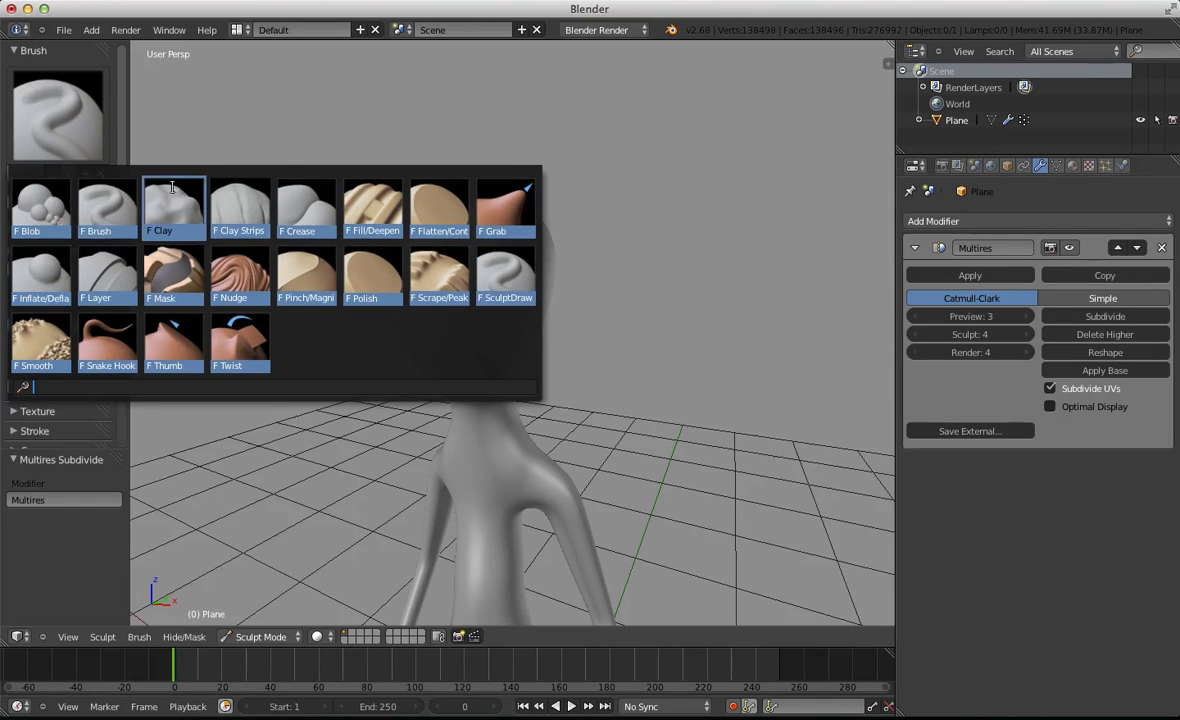
left_click(116, 204)
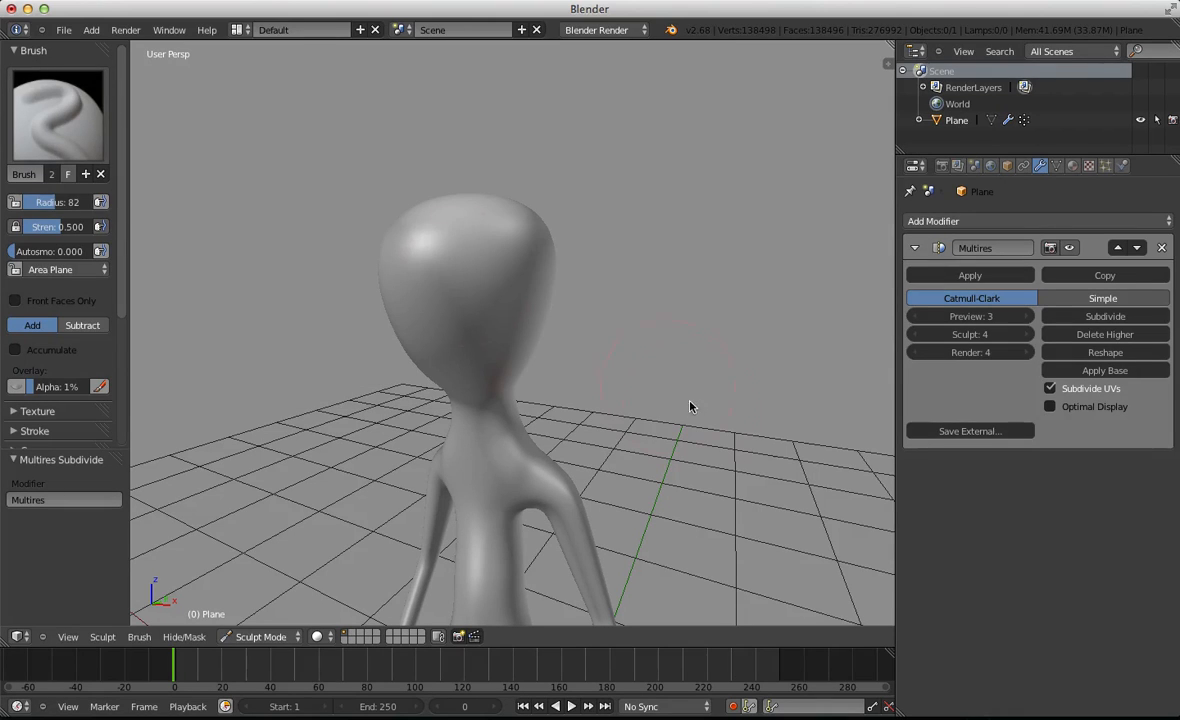
mouse_move(395, 232)
left_mouse_down()
mouse_move(487, 290)
mouse_move(477, 261)
mouse_move(421, 277)
left_mouse_up()
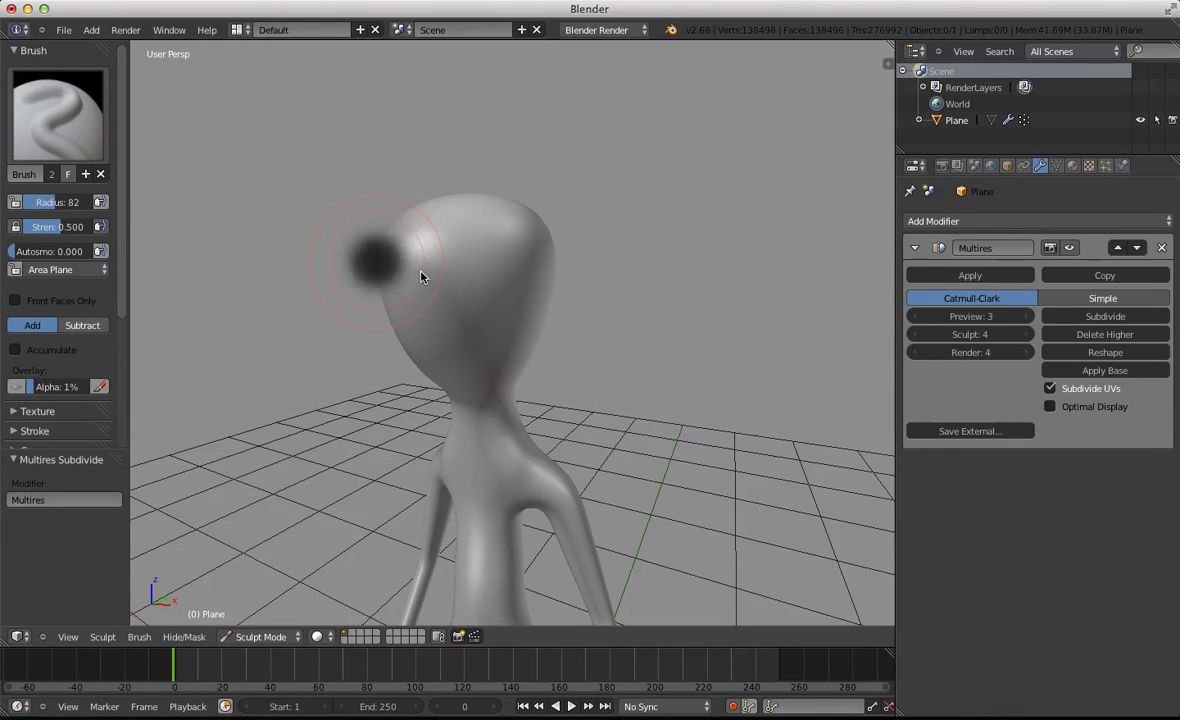
key("f")
left_click(487, 330)
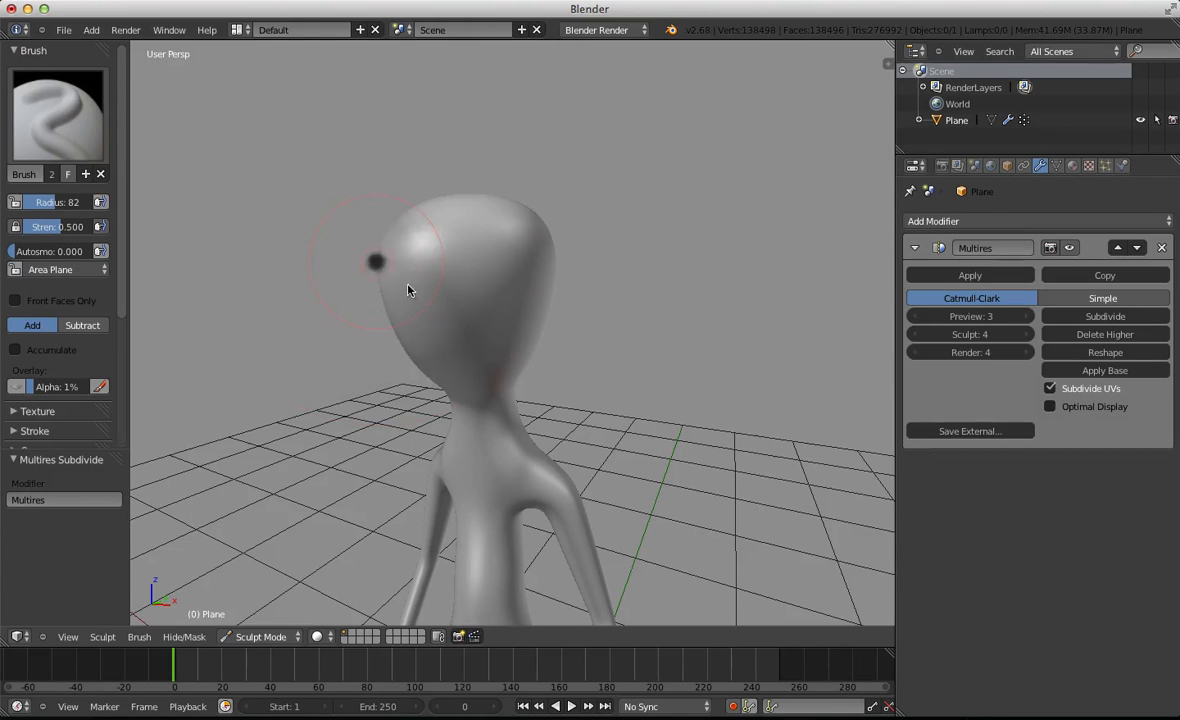
key("ctrl+z")
key("shift+f")
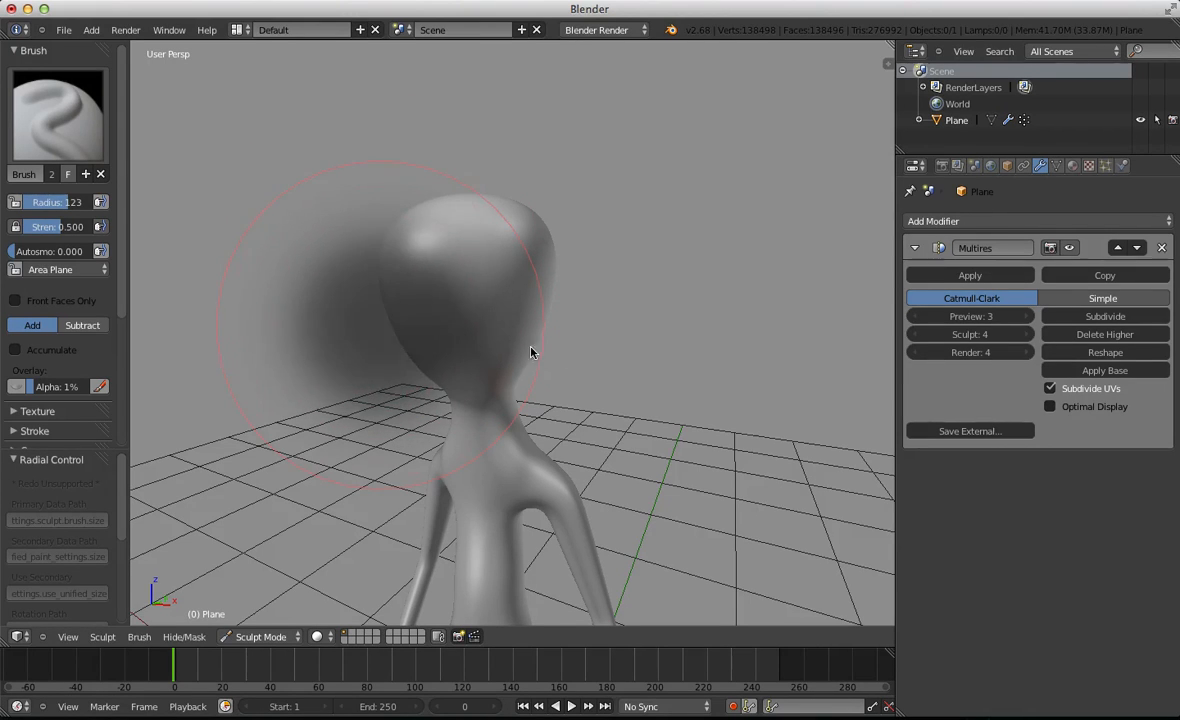
left_click(413, 336)
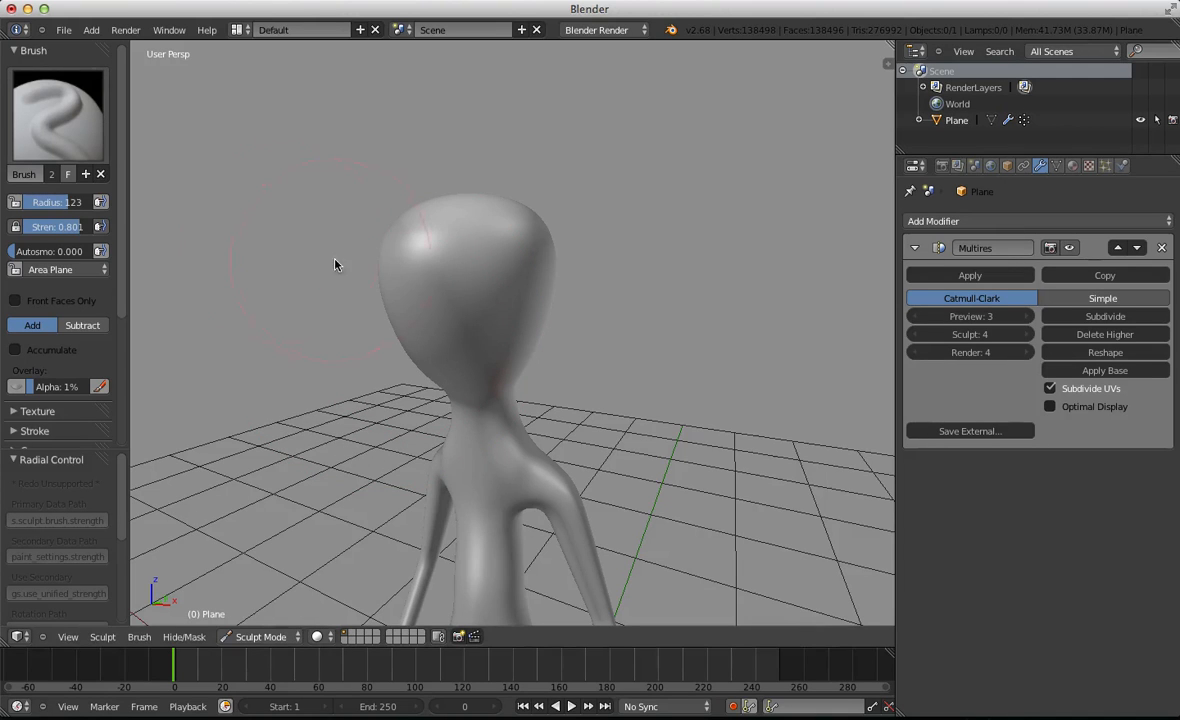
Reduce the brush radius to 81 and sculpt raised strokes on the front of the head
scroll(400, 275, "up", 2)
key("f")
left_click(463, 298)
mouse_move(448, 300)
left_mouse_down()
mouse_move(434, 313)
mouse_move(439, 207)
left_mouse_up()
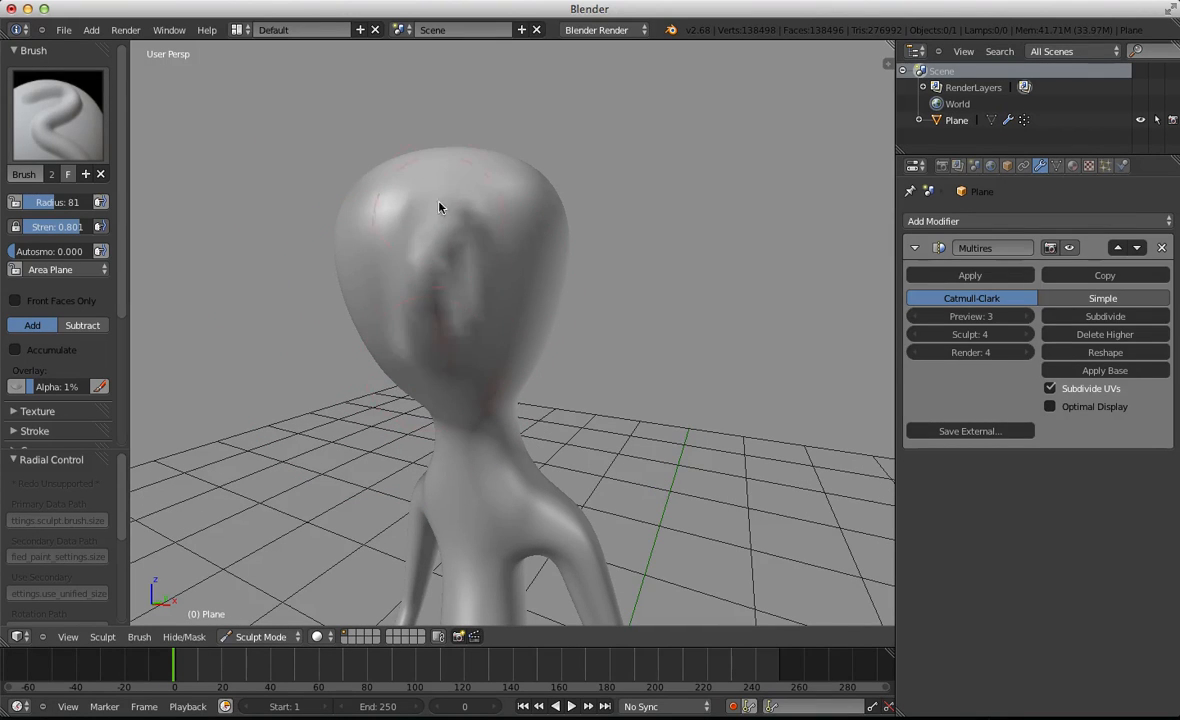
mouse_move(498, 392)
middle_mouse_down()
mouse_move(440, 395)
mouse_move(363, 435)
mouse_move(464, 380)
middle_mouse_up()
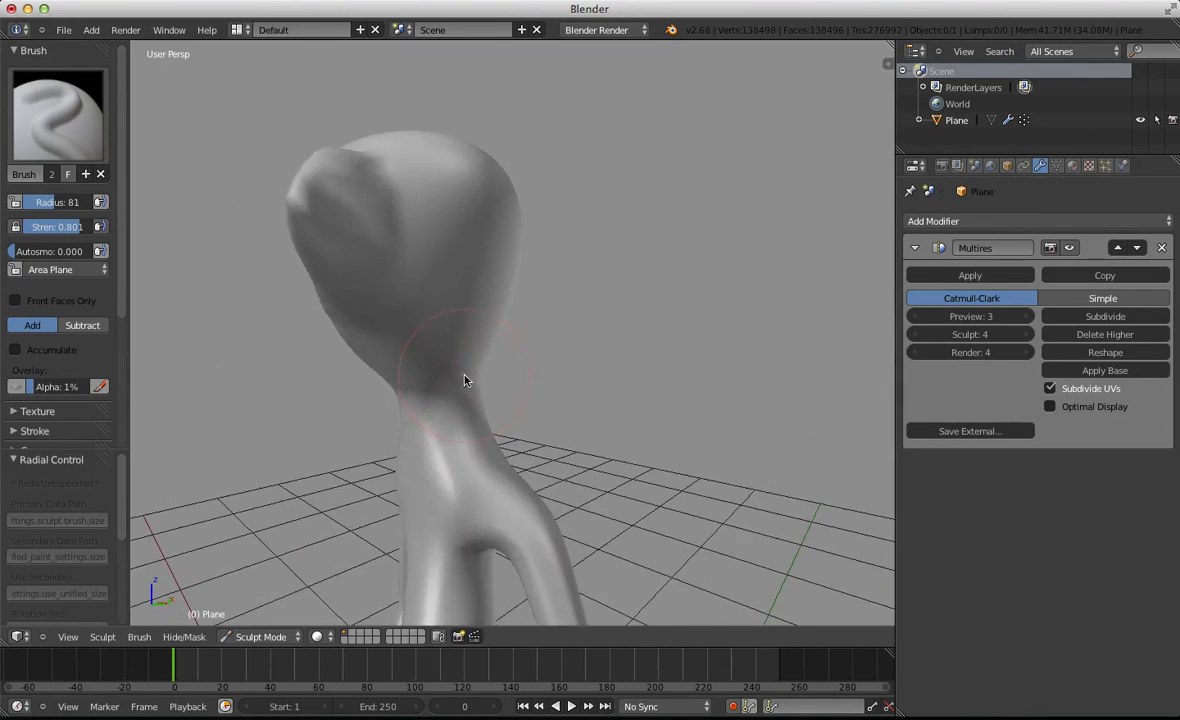
mouse_move(318, 215)
left_mouse_down()
mouse_move(308, 150)
mouse_move(317, 237)
left_mouse_up()
Smooth down the raised bulge on the head with brush strokes from several angles
scroll(320, 260, "down", 3)
mouse_move(320, 300)
middle_mouse_down()
mouse_move(345, 328)
mouse_move(632, 322)
middle_mouse_up()
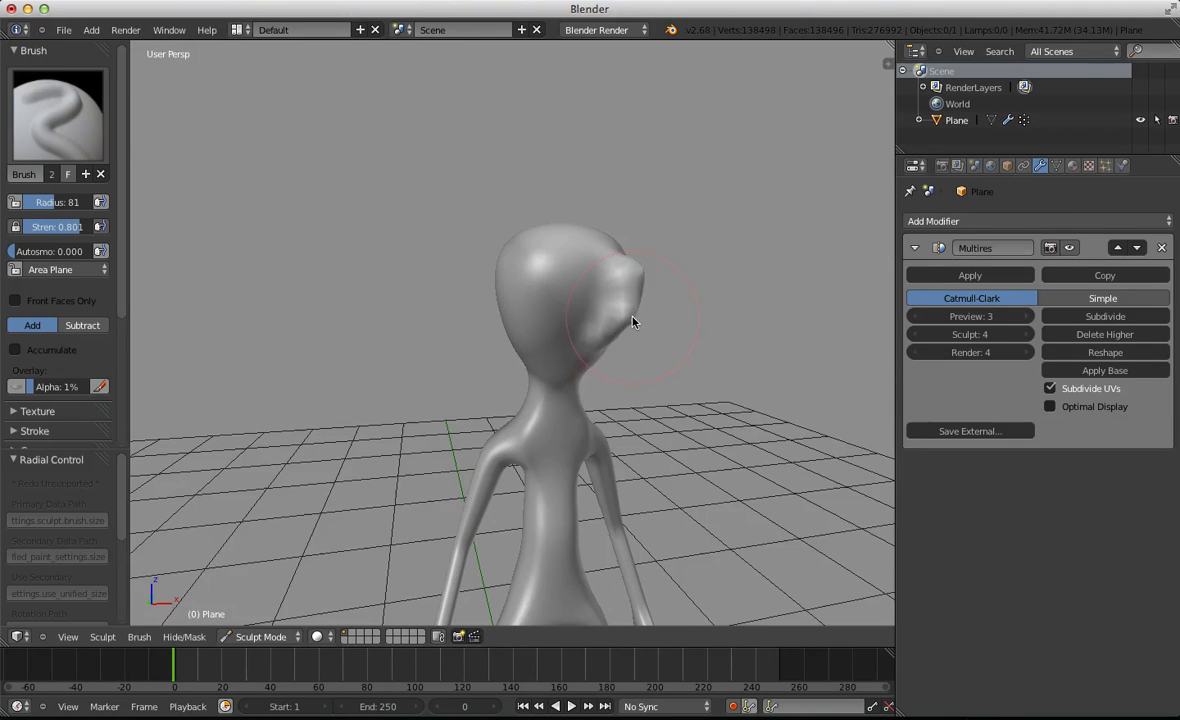
mouse_move(628, 312)
left_mouse_down()
mouse_move(616, 311)
mouse_move(646, 307)
left_mouse_up()
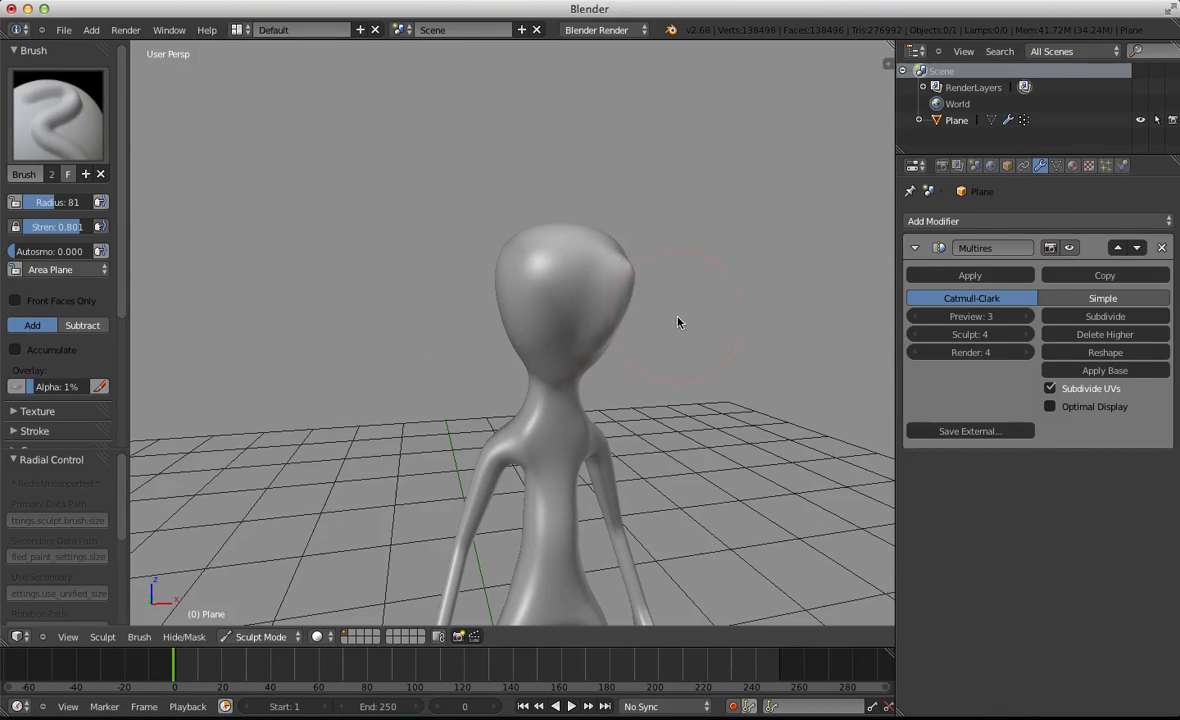
middle_click_drag(677, 322, 596, 318)
mouse_move(534, 268)
left_mouse_down()
mouse_move(548, 255)
mouse_move(548, 205)
left_mouse_up()
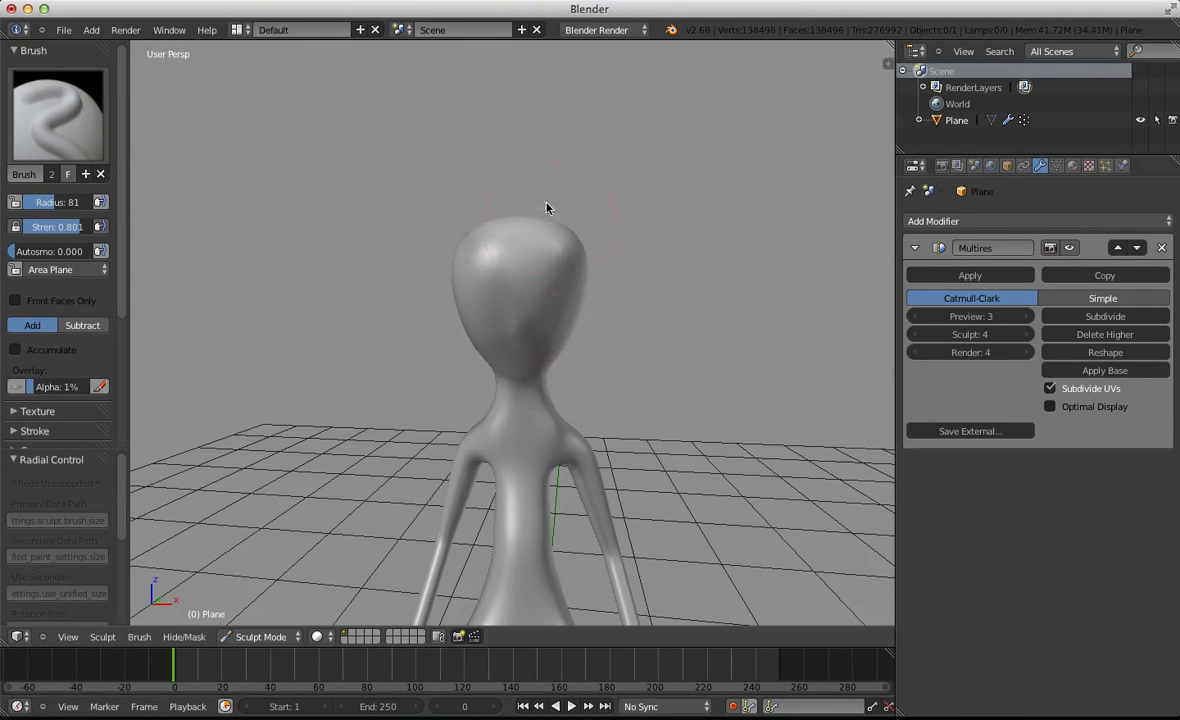
Subdivide the Multiresolution modifier once more to reach sculpt level 5
mouse_move(548, 205)
middle_mouse_down()
mouse_move(561, 305)
mouse_move(375, 295)
middle_mouse_up()
scroll(375, 295, "up", 3)
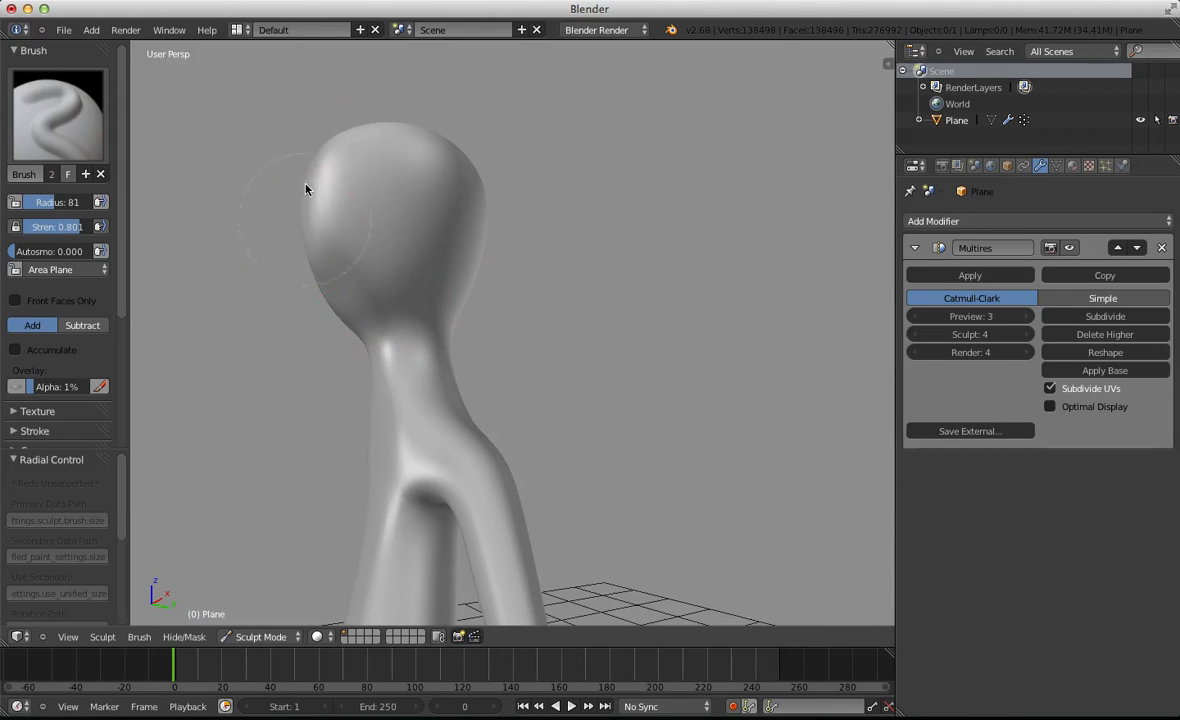
scroll(327, 242, "down", 3)
middle_click_drag(332, 258, 520, 311)
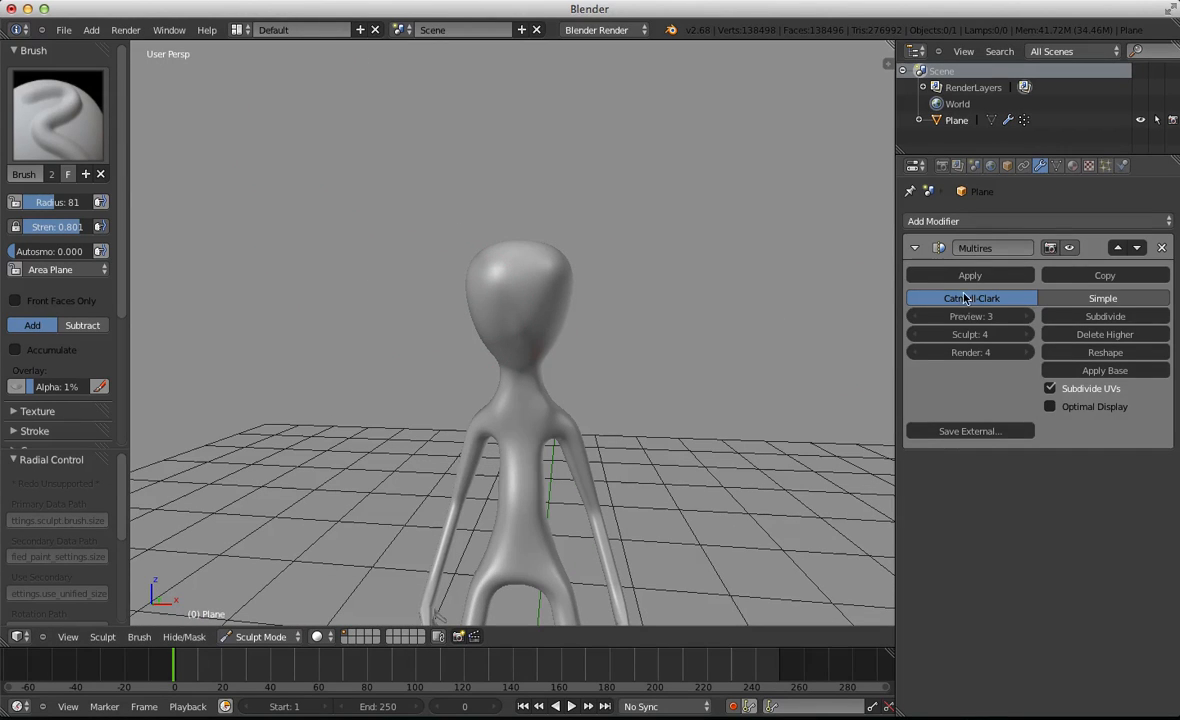
left_click(1097, 320)
Smooth the side of the head and carve two deep eye sockets into the front of the face
scroll(511, 284, "up", 5)
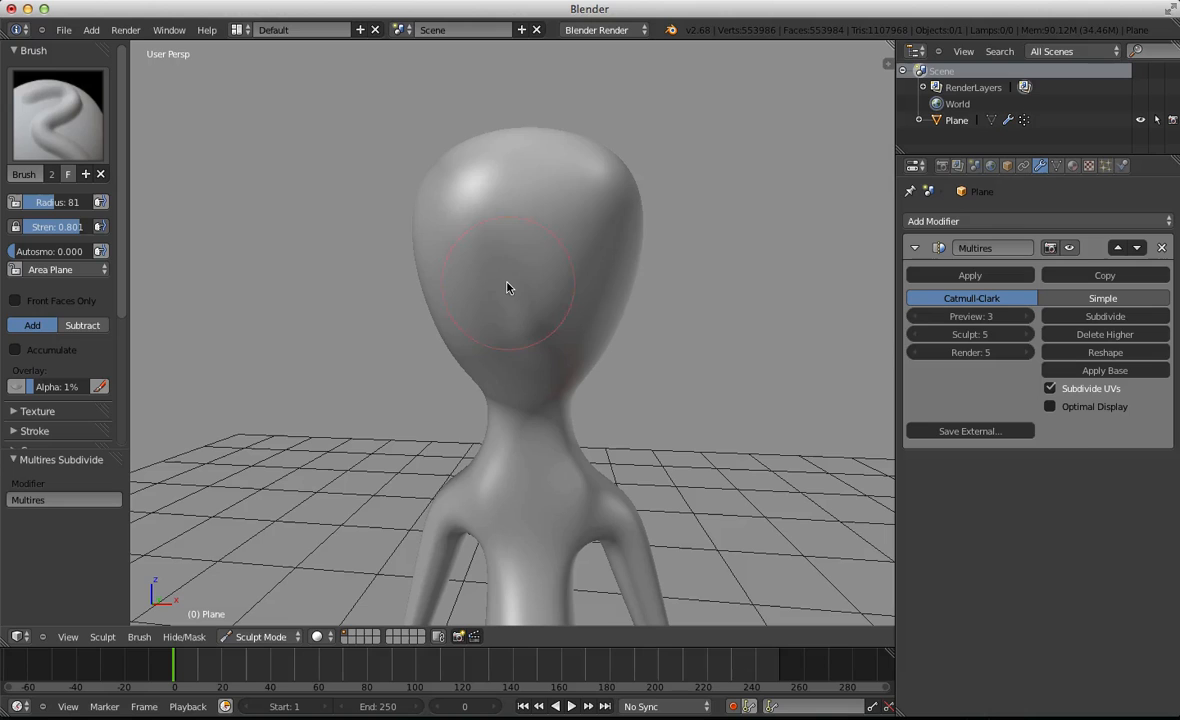
mouse_move(537, 316)
middle_mouse_down()
mouse_move(566, 282)
mouse_move(545, 308)
mouse_move(337, 232)
mouse_move(385, 230)
middle_mouse_up()
mouse_move(385, 230)
left_mouse_down("shift")
mouse_move(382, 156)
mouse_move(393, 161)
mouse_move(376, 114)
left_mouse_up("shift")
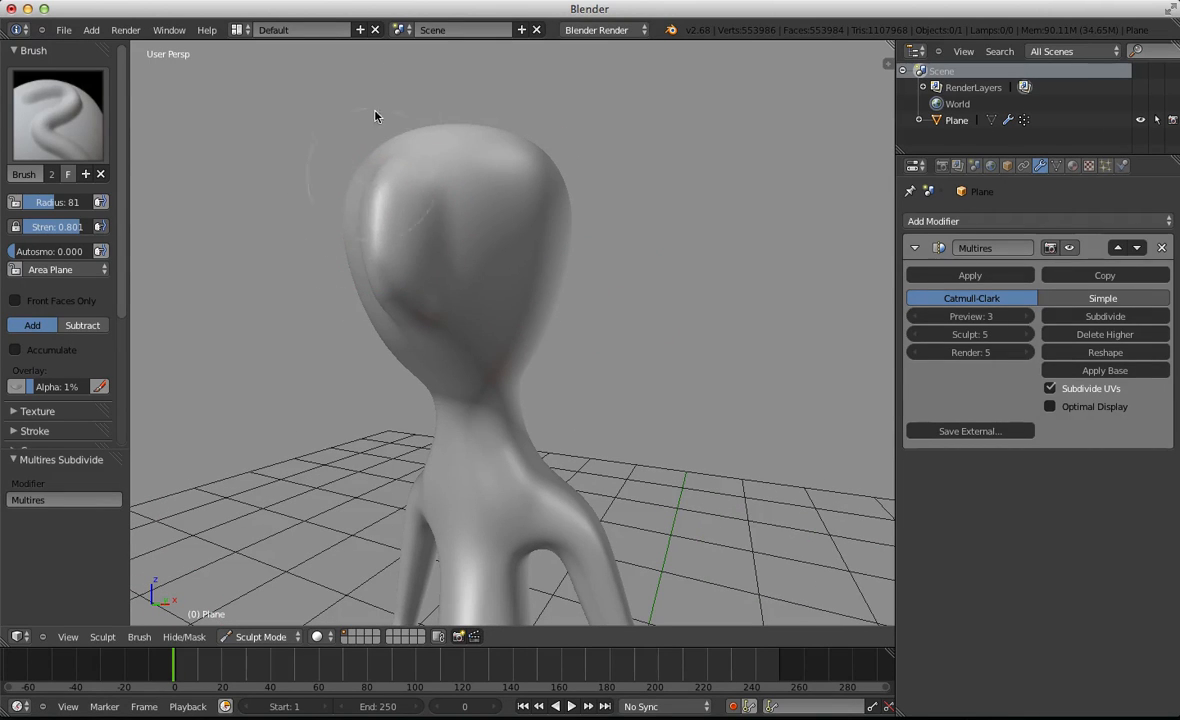
mouse_move(467, 233)
left_mouse_down("ctrl")
mouse_move(448, 205)
mouse_move(456, 230)
left_mouse_up("ctrl")
middle_click_drag(410, 226, 495, 228)
scroll(495, 228, "down", 5)
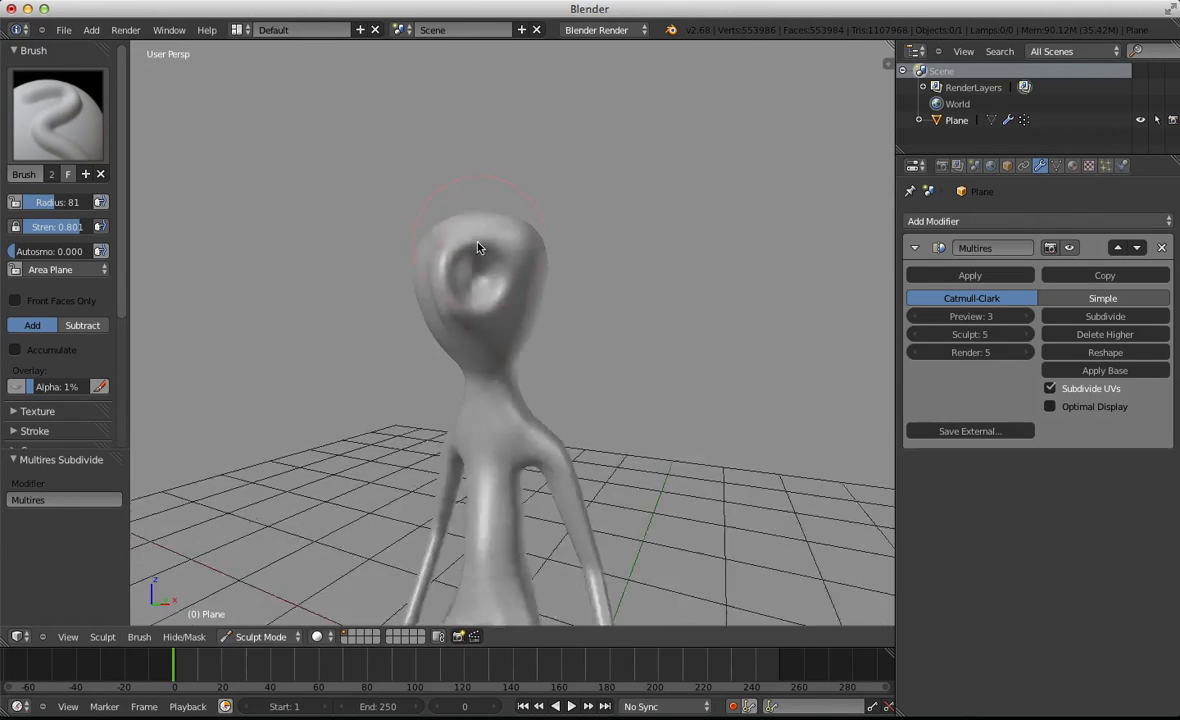
scroll(540, 265, "up", 5)
scroll(555, 273, "up", 4)
mouse_move(543, 274)
left_mouse_down("ctrl")
mouse_move(529, 216)
mouse_move(537, 232)
mouse_move(481, 199)
left_mouse_up("ctrl")
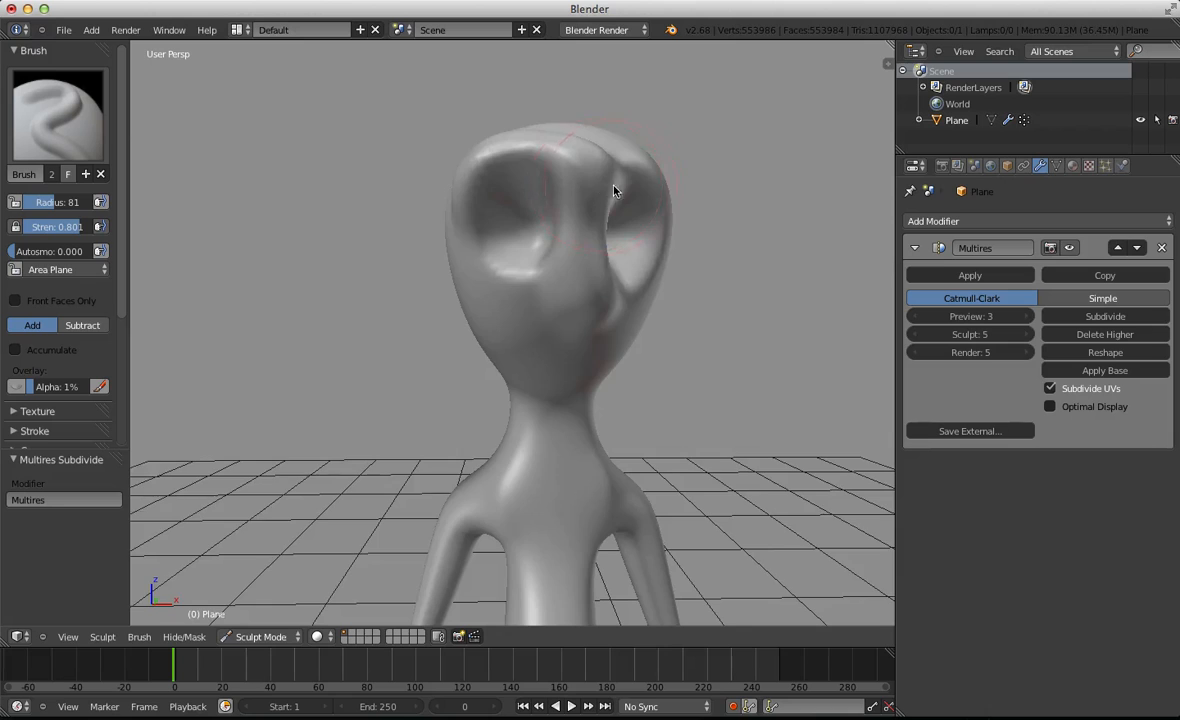
Subdivide the Multiresolution modifier again to reach sculpt level 6
middle_click_drag(616, 190, 478, 330)
scroll(577, 345, "up", 5)
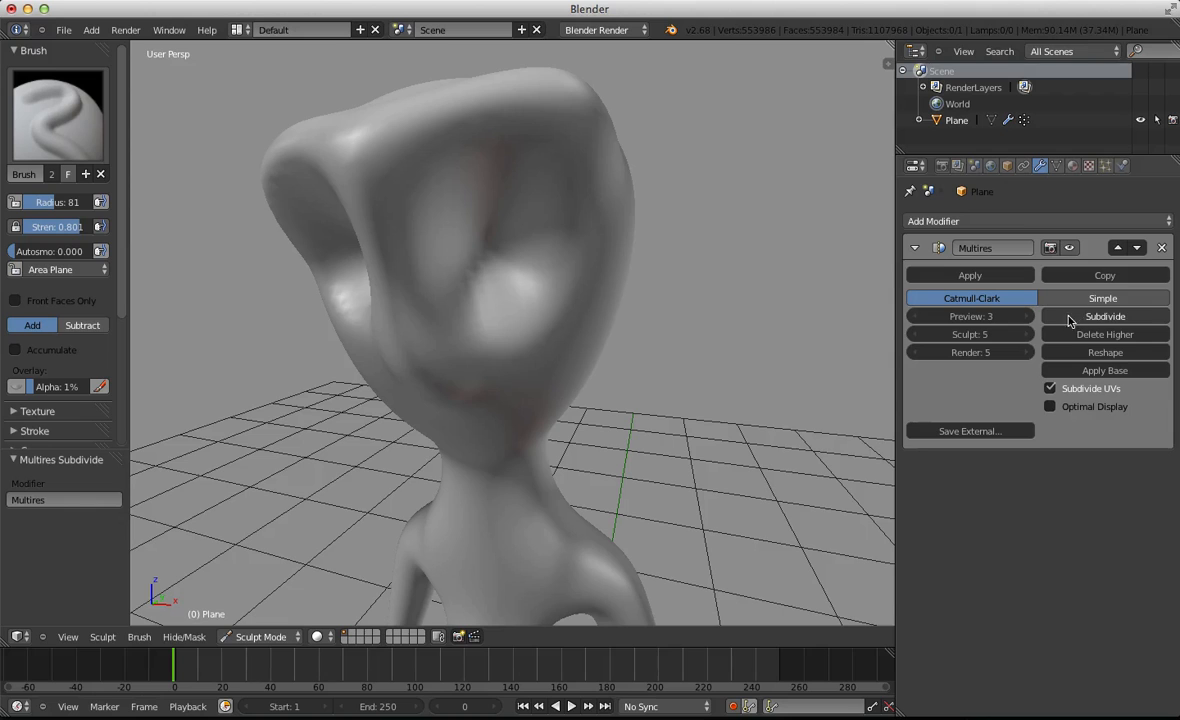
scroll(490, 235, "up", 3)
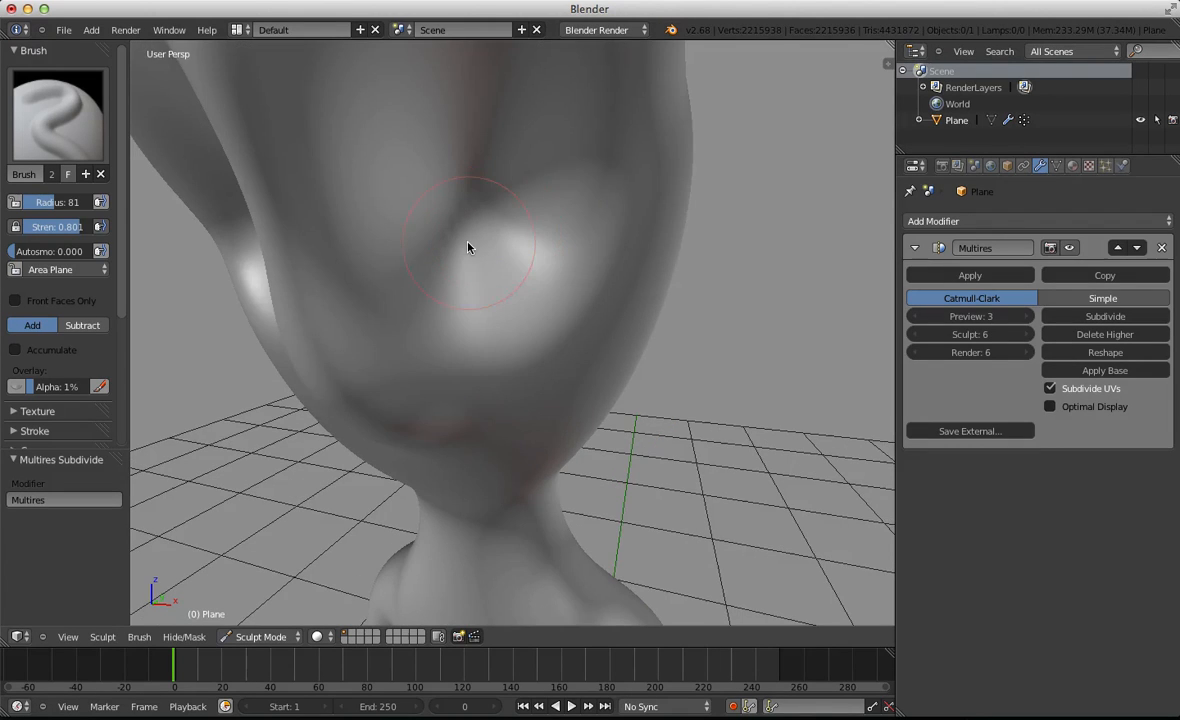
Reduce the brush radius to 59 and sculpt a small raised detail inside the eye socket
scroll(468, 242, "down", 5)
scroll(467, 240, "up", 5)
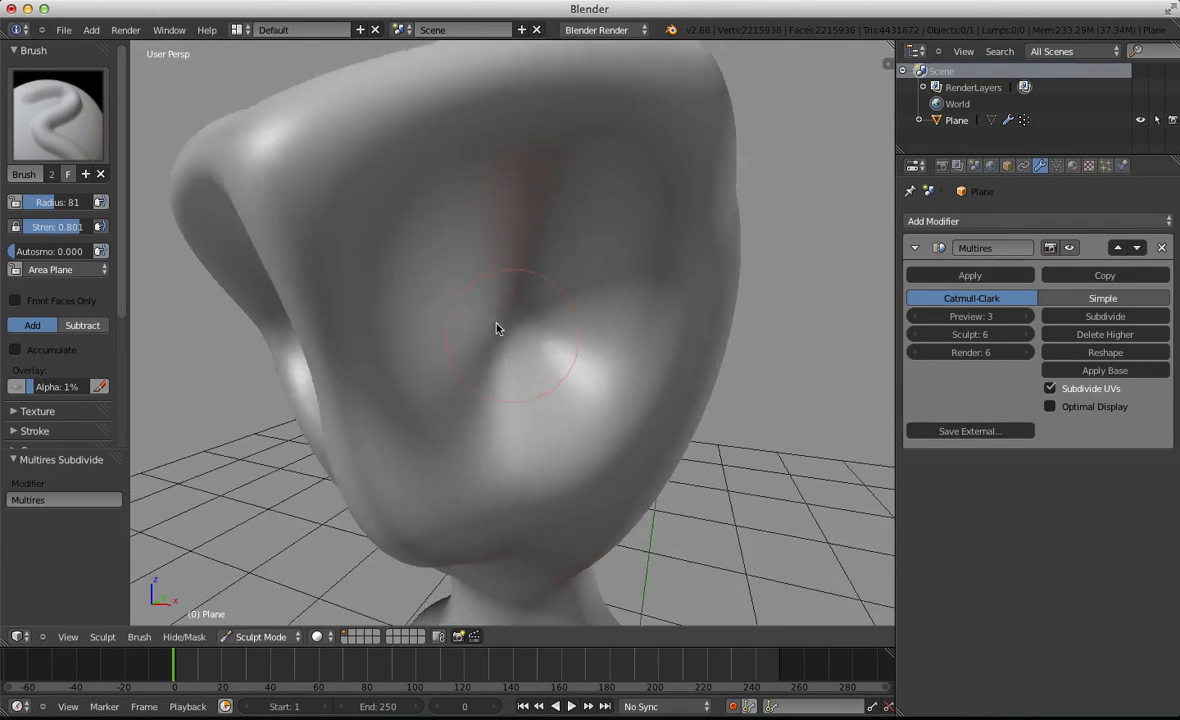
left_click(398, 260)
mouse_move(383, 260)
left_mouse_down()
mouse_move(402, 241)
mouse_move(381, 255)
left_mouse_up()
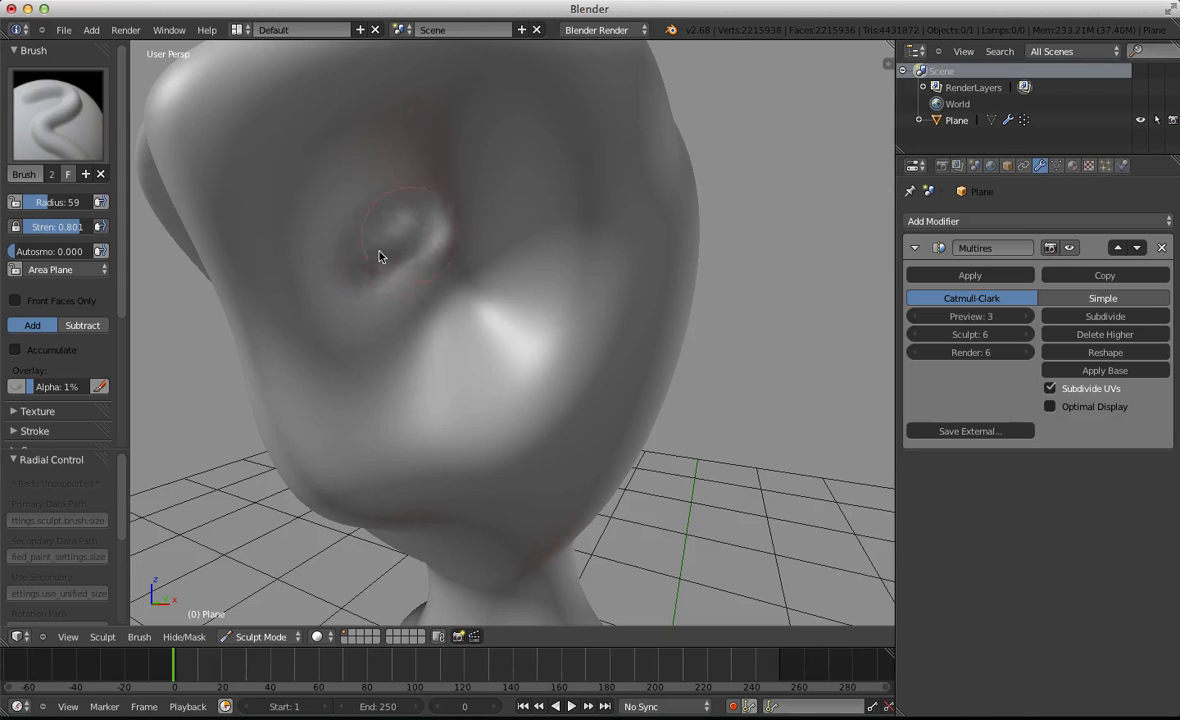
Sculpt raised bumps on one side of the upper chest near the shoulder
scroll(409, 318, "down", 3)
scroll(409, 318, "down", 8)
scroll(480, 387, "up", 3)
middle_click_drag(498, 383, 548, 214)
scroll(587, 418, "up", 3)
scroll(553, 204, "up", 3)
scroll(560, 230, "down", 4)
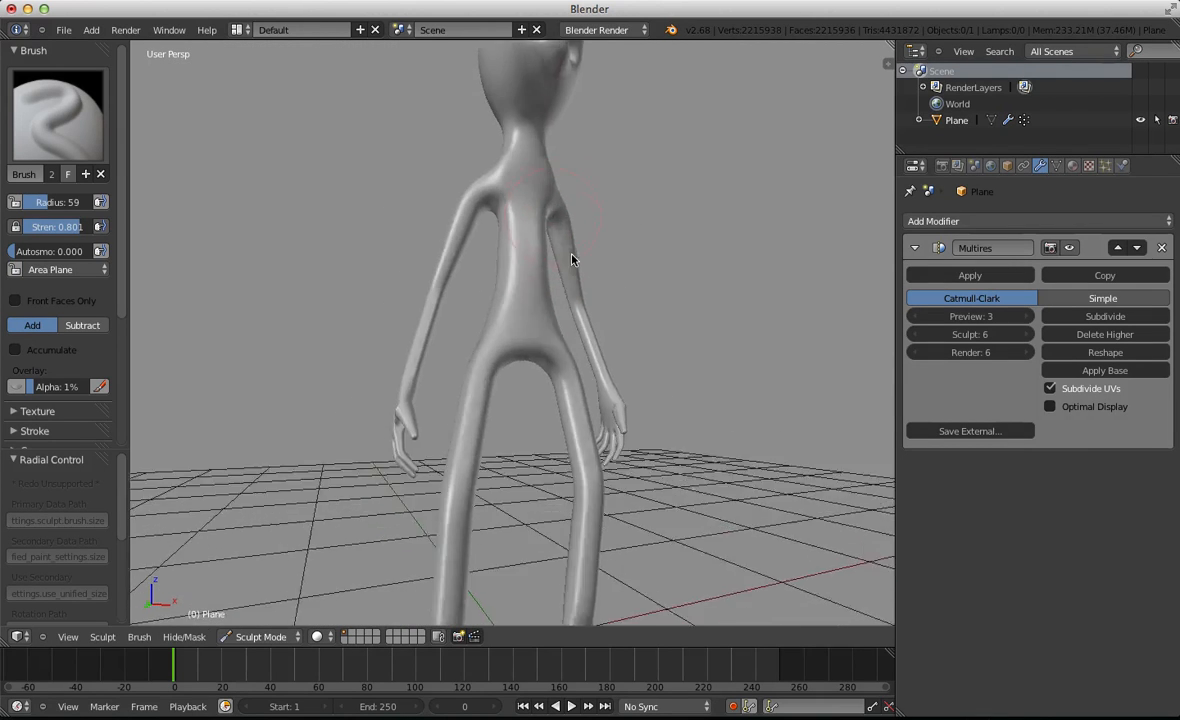
middle_click_drag(572, 257, 548, 210)
scroll(548, 210, "up", 3)
scroll(561, 255, "down", 5)
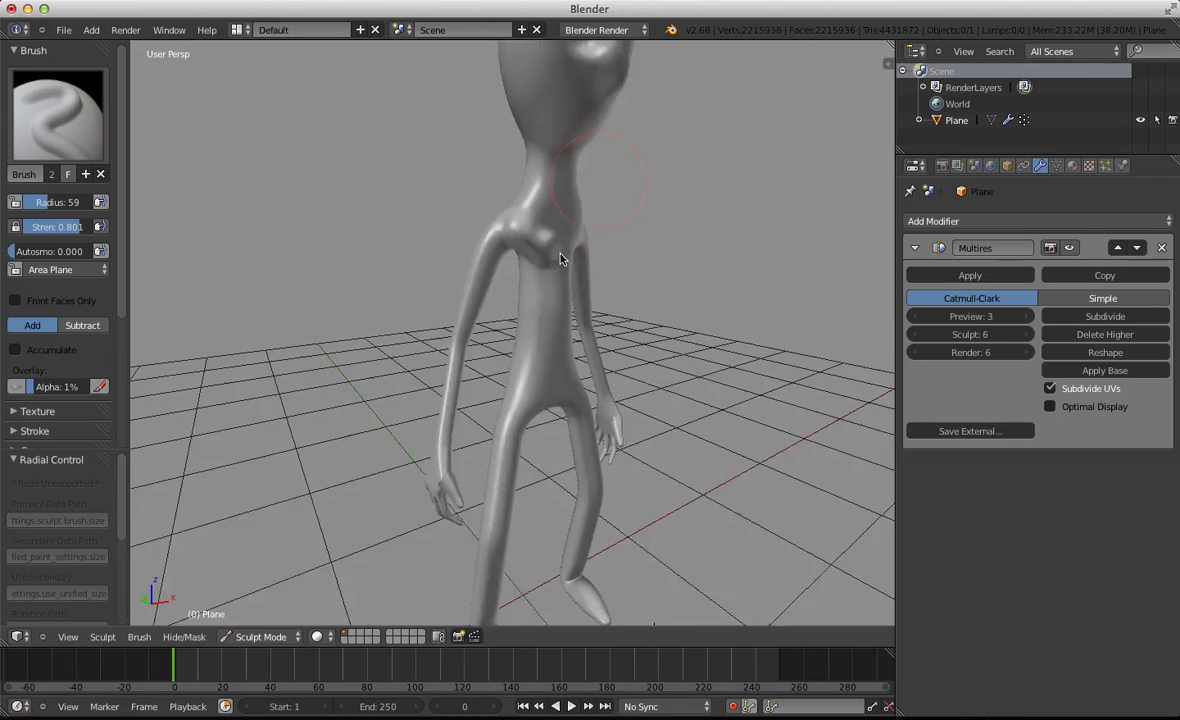
scroll(540, 225, "up", 3)
middle_click_drag(542, 177, 498, 276, "shift")
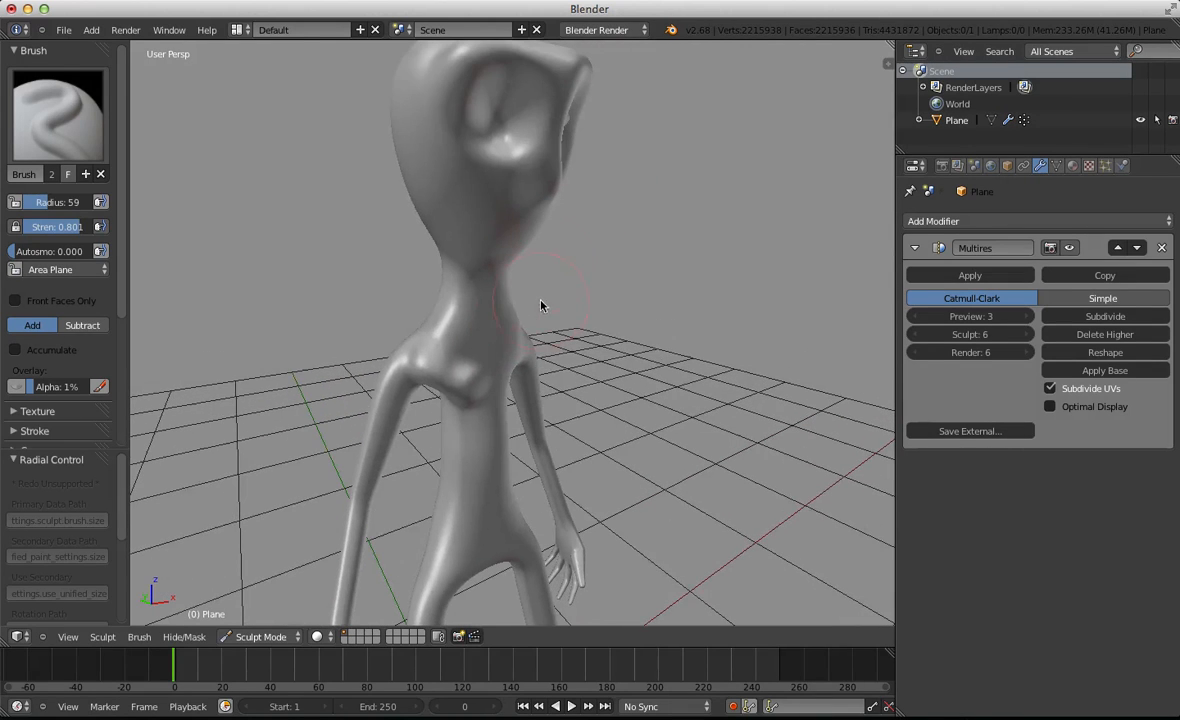
Choose the Clay Strips brush and build up strips of clay from the neck down over the upper chest
left_click(57, 115)
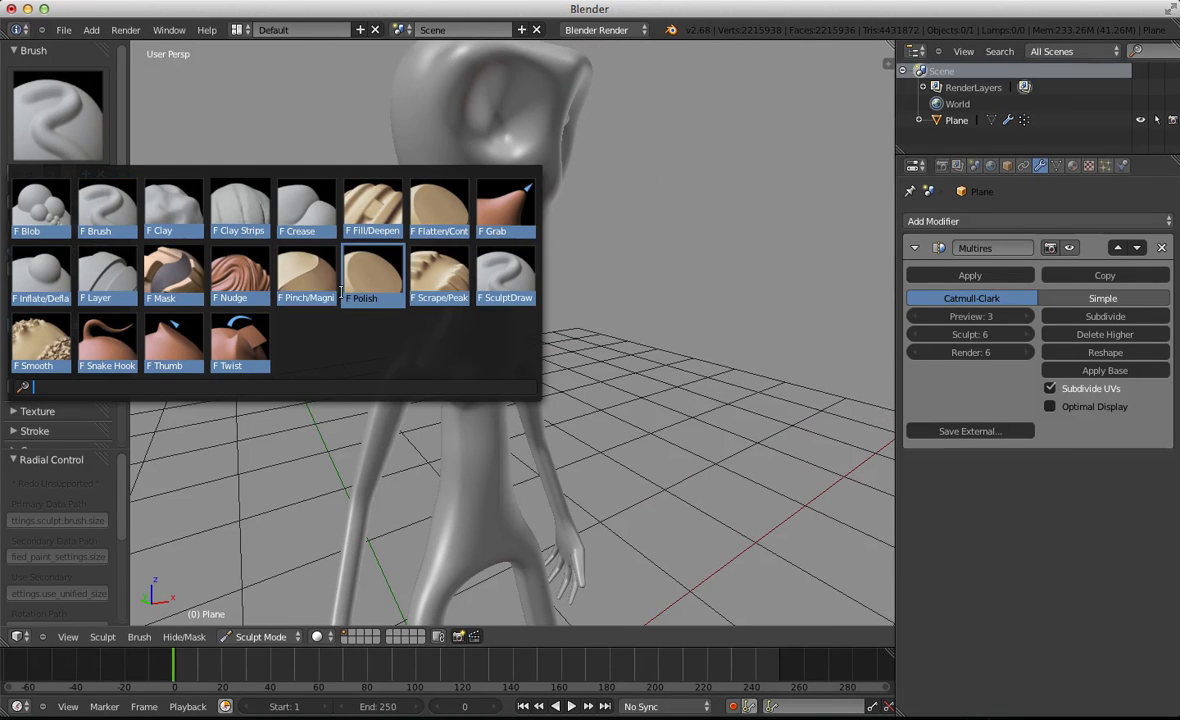
left_click(225, 198)
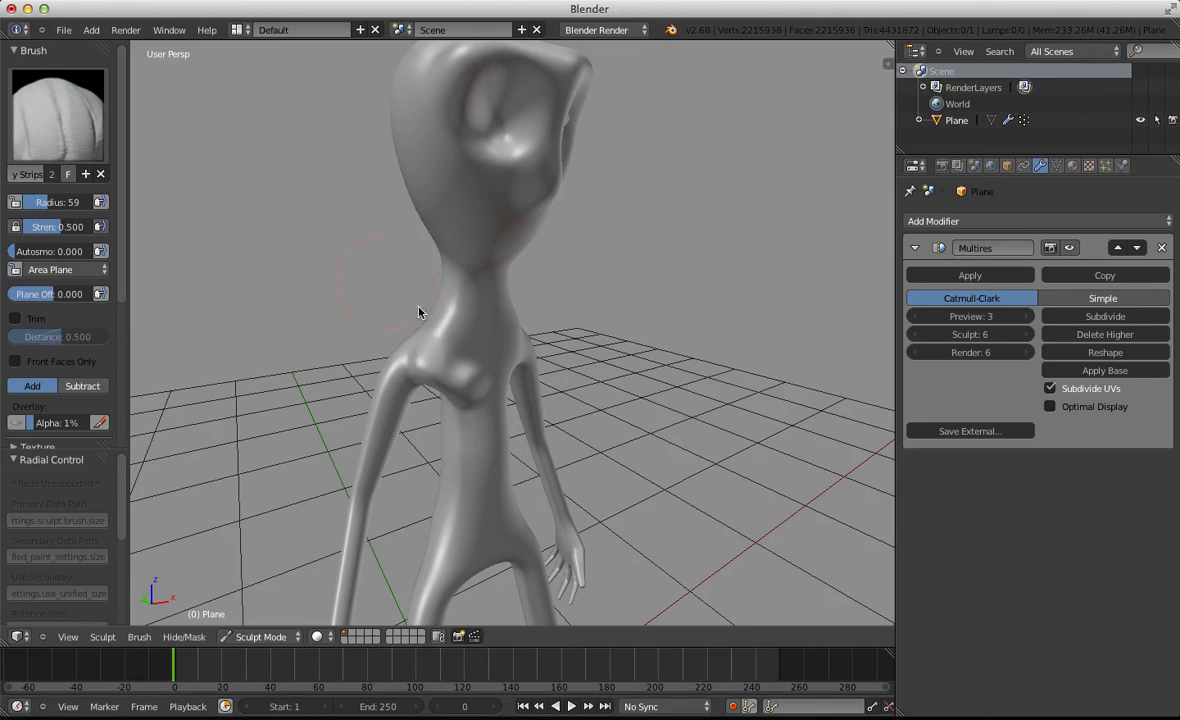
left_click_drag(452, 312, 452, 357)
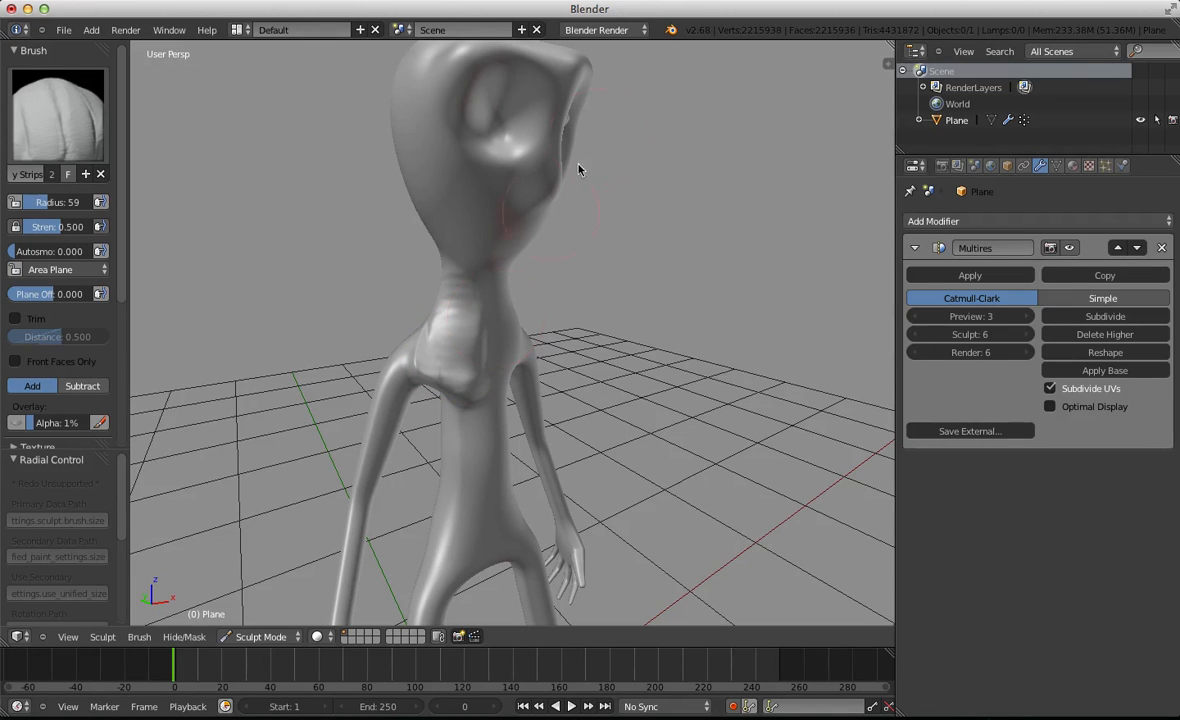
Inspect the whole figure in perspective and orthographic views, including straight from the front and from the top
scroll(545, 227, "down", 5)
middle_click_drag(602, 321, 568, 429)
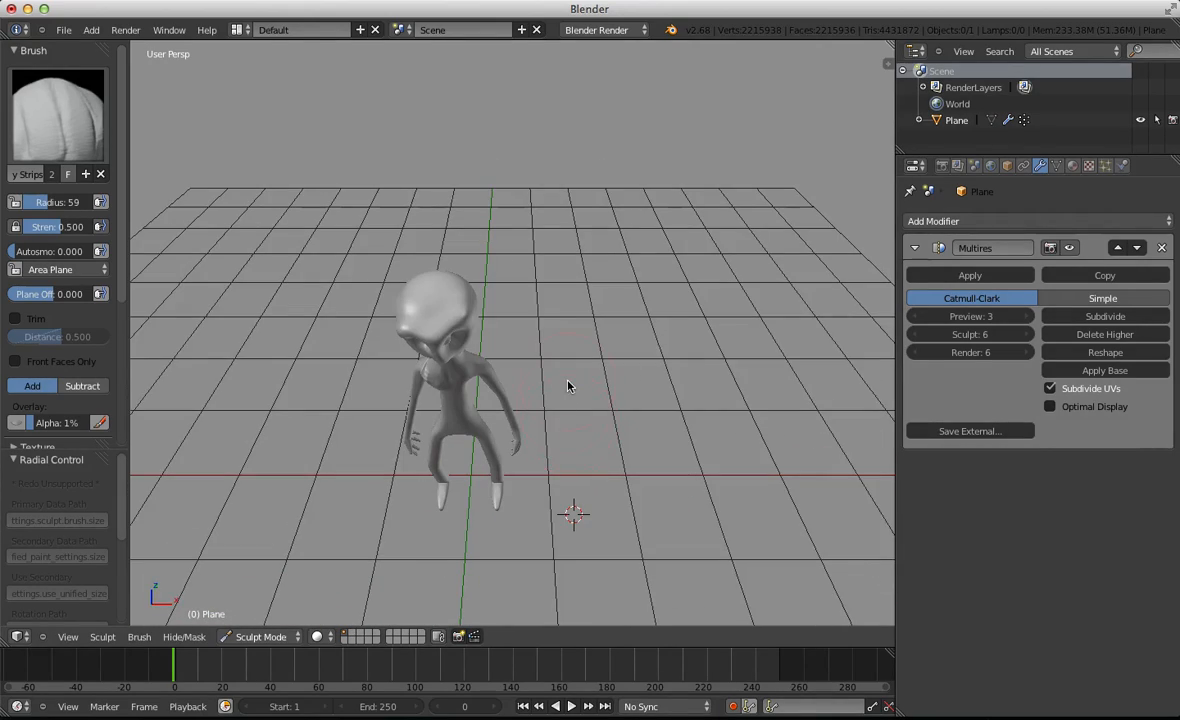
middle_click_drag(576, 374, 596, 344, "alt")
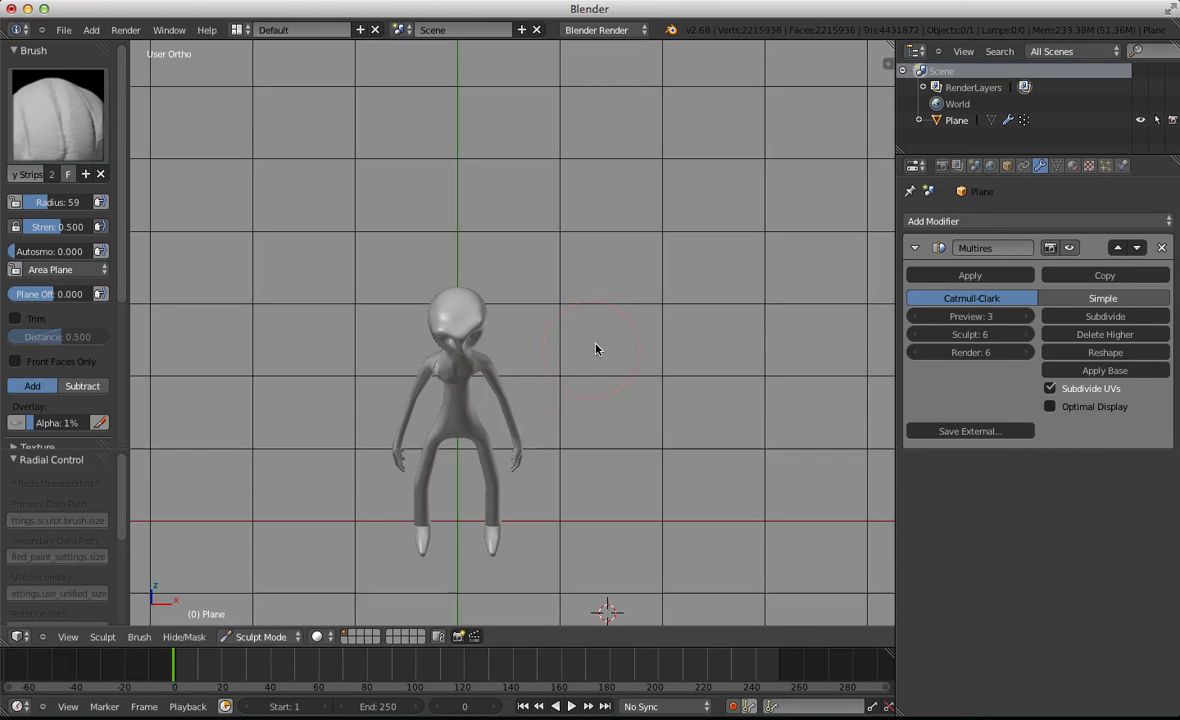
middle_click_drag(648, 396, 647, 307)
key("KP_1")
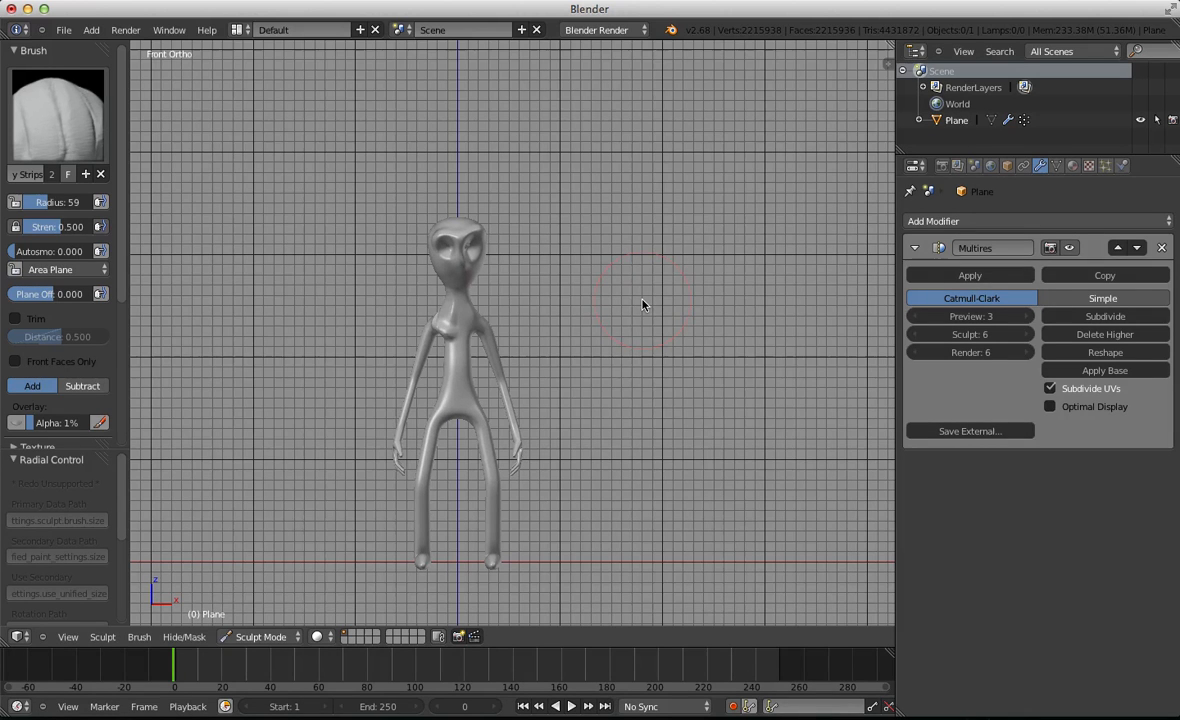
middle_click_drag(625, 253, 617, 440)
key("KP_7")
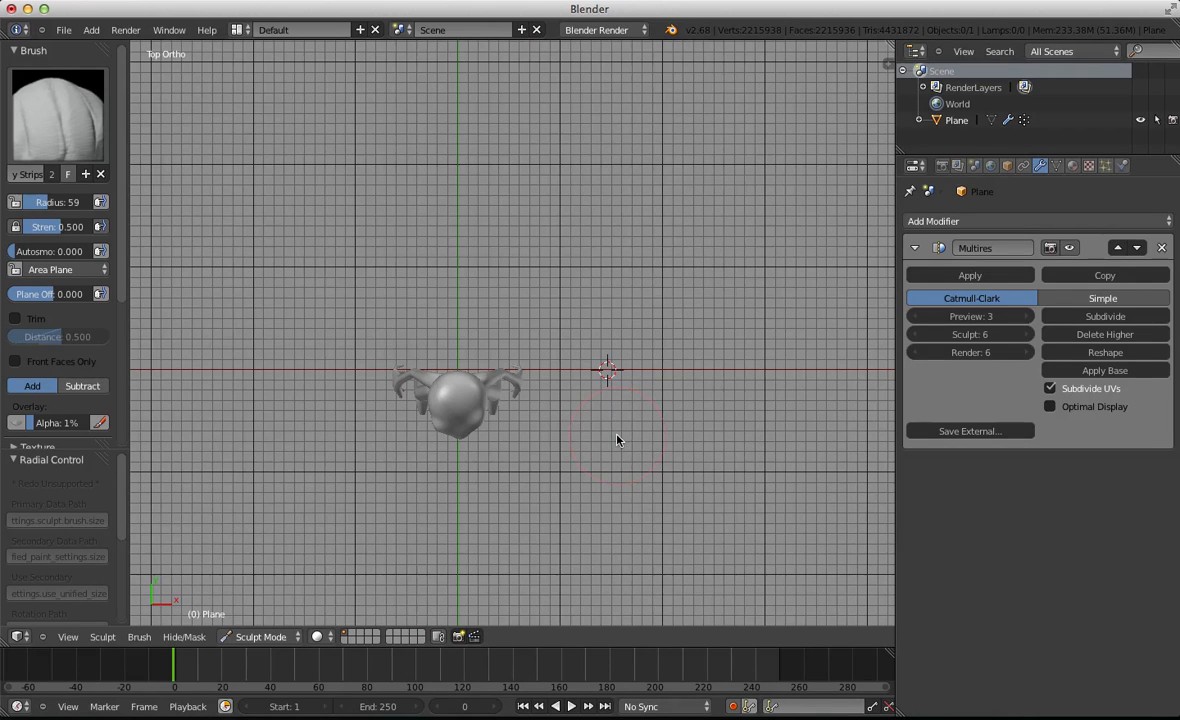
middle_click_drag(646, 475, 661, 408)
scroll(650, 416, "down", 6)
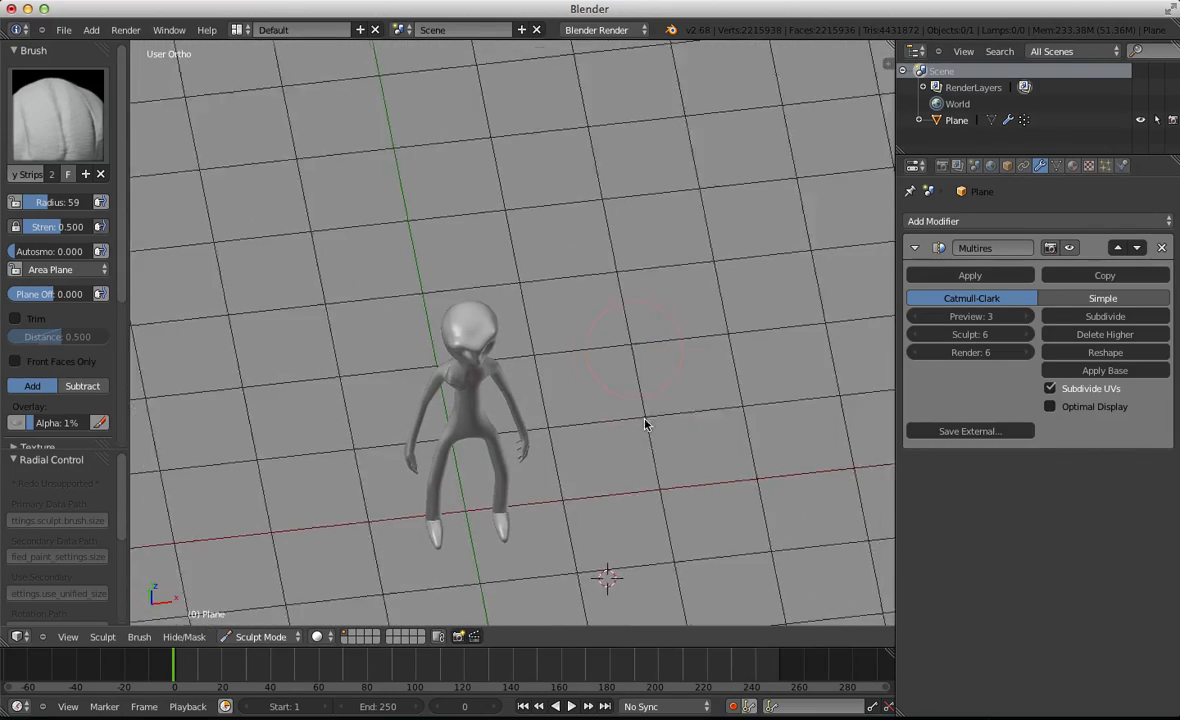
scroll(590, 255, "up", 12)
scroll(588, 246, "down", 8)
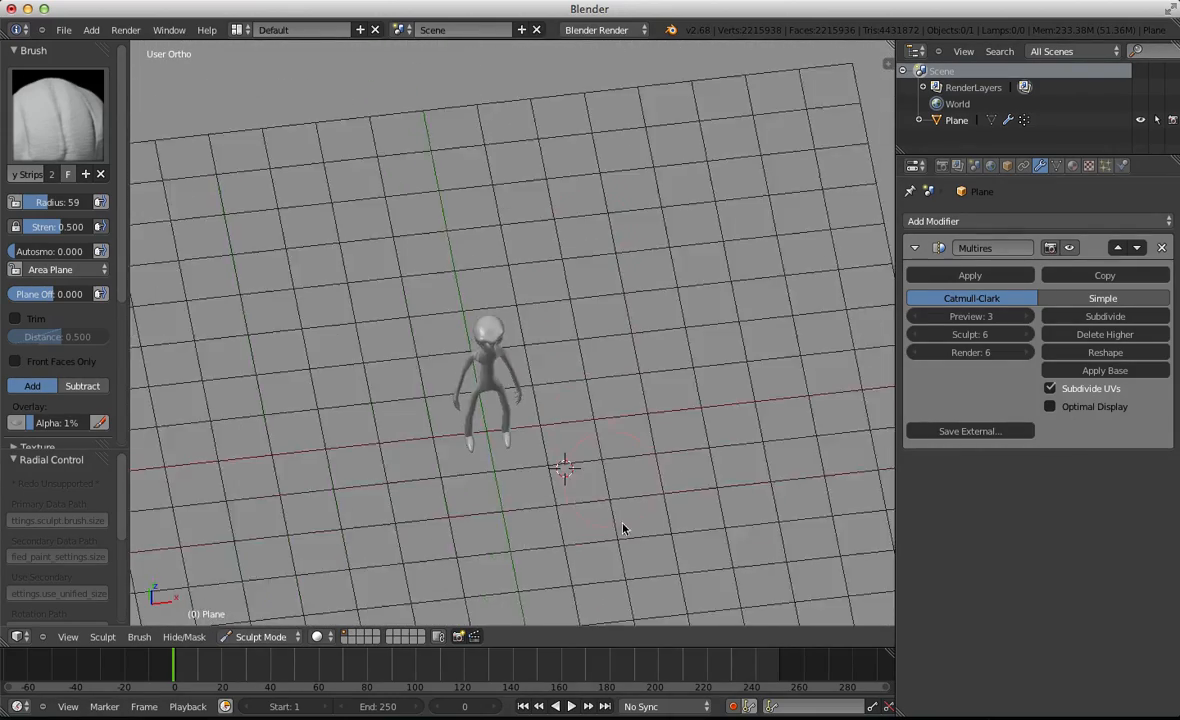
scroll(624, 240, "up", 5)
scroll(627, 382, "down", 3)
middle_click_drag(641, 453, 593, 400)
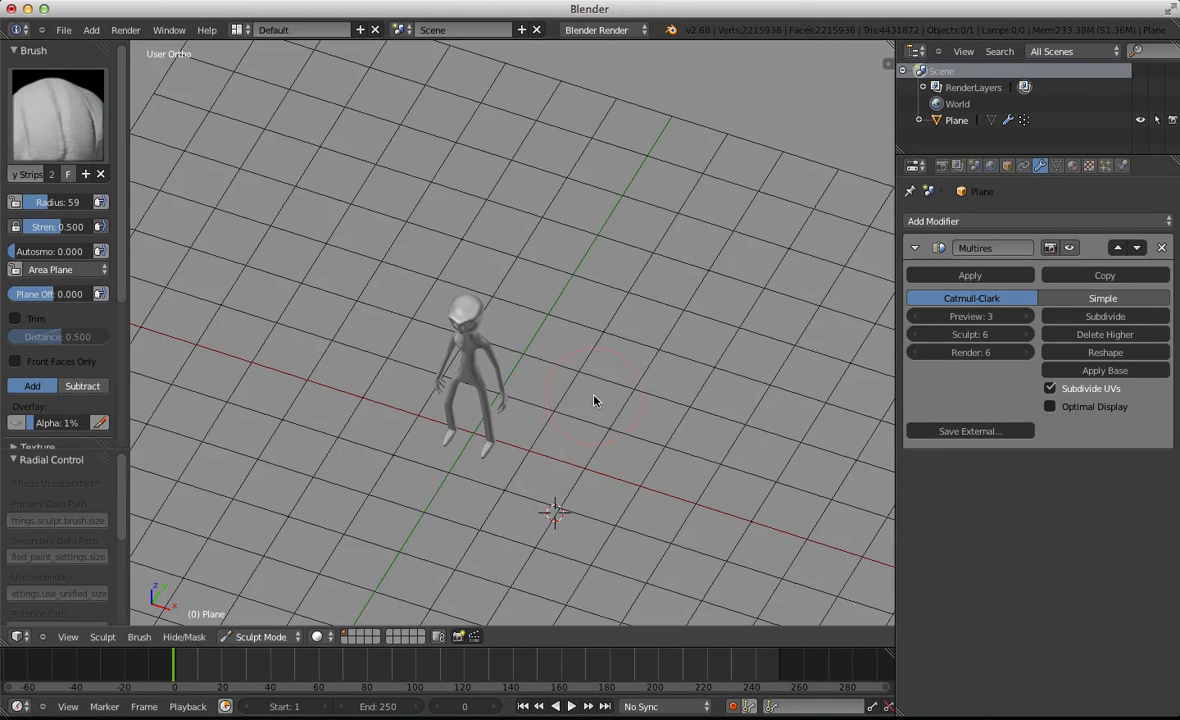
Review the Emulate 3 Button Mouse and Emulate Numpad options in the Input section of the User Preferences
key("ctrl+alt+u")
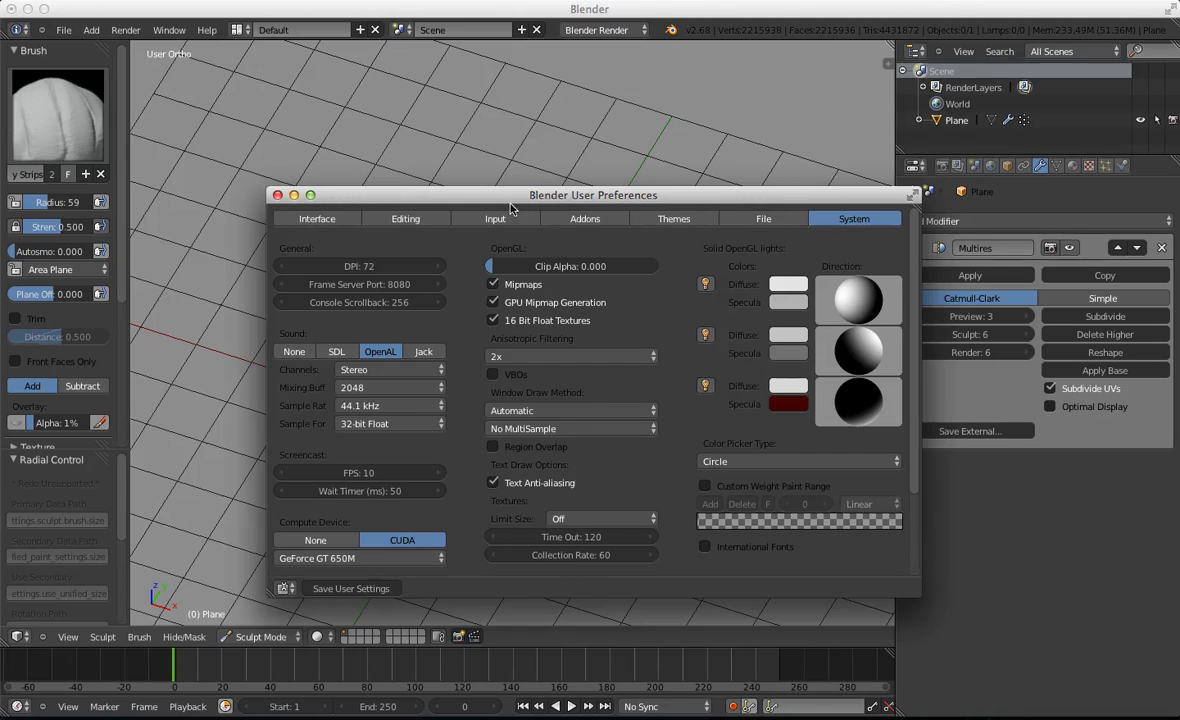
left_click_drag(508, 197, 528, 165)
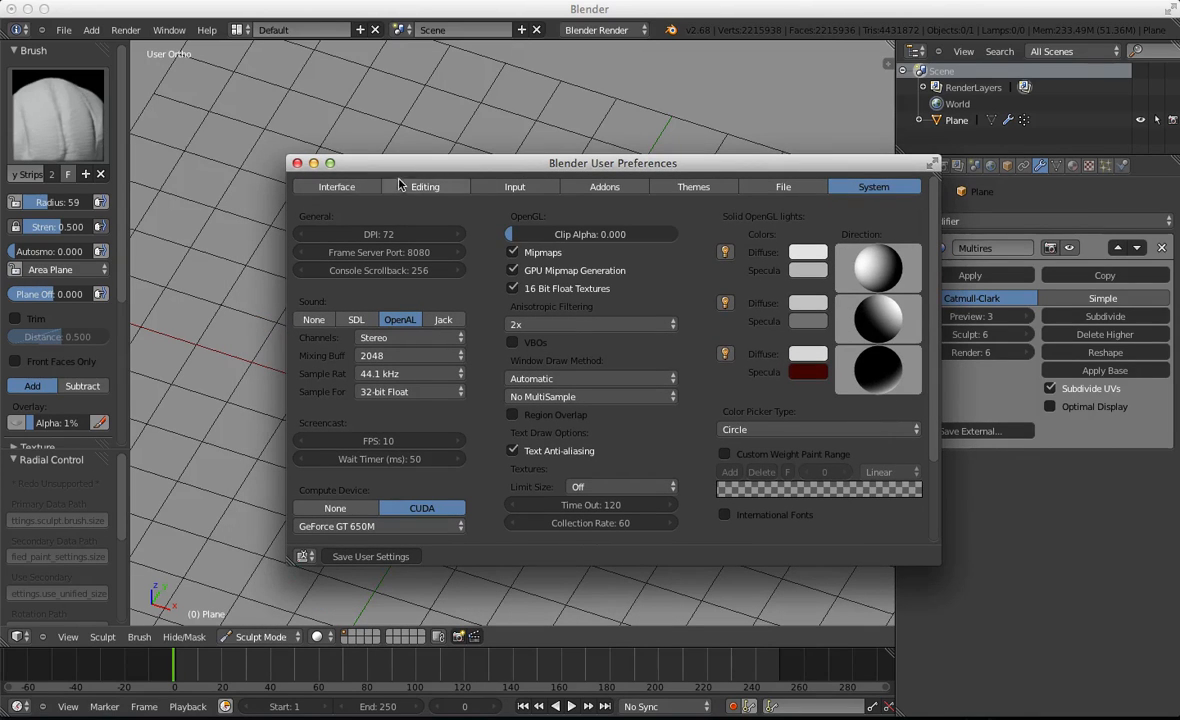
left_click(358, 189)
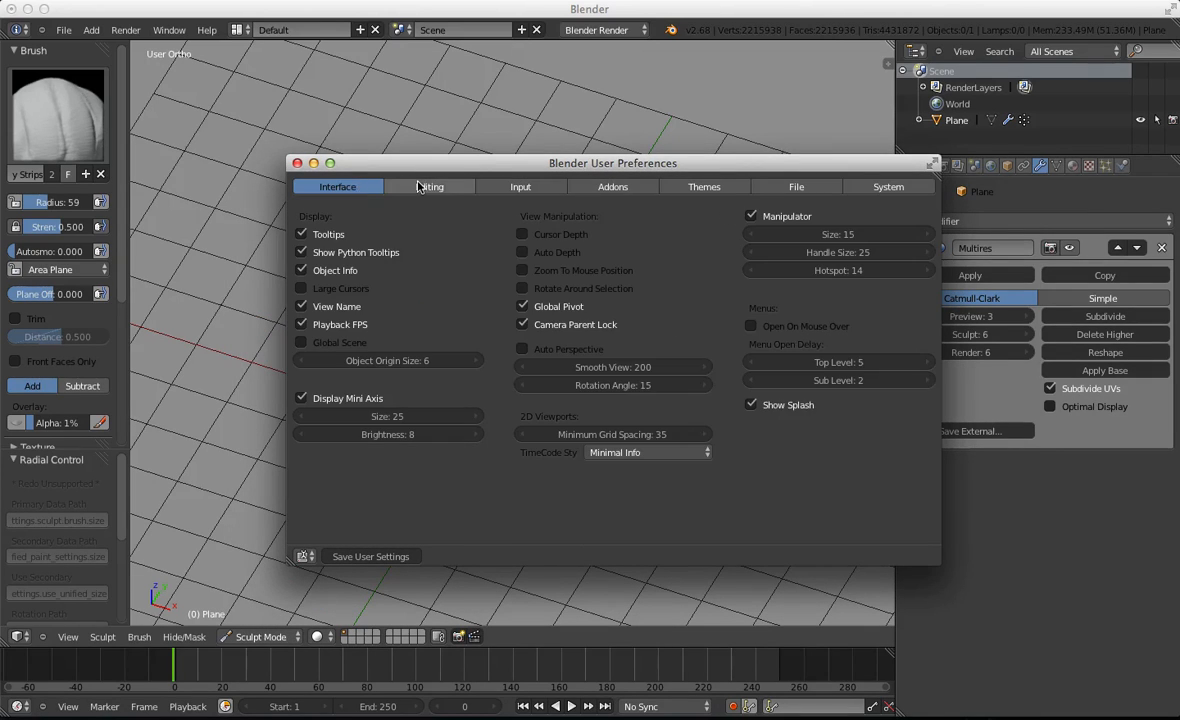
left_click(392, 182)
left_click(494, 180)
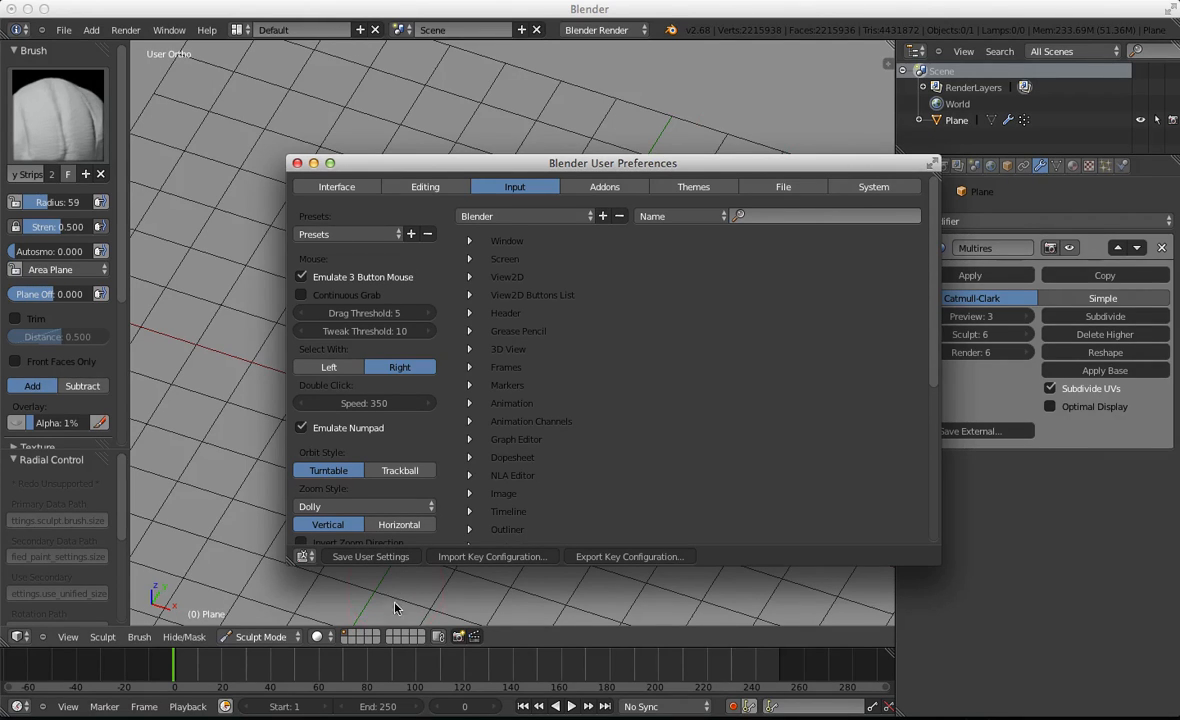
left_click(297, 163)
Choose the Grab sculpting brush with a radius of 100
scroll(436, 371, "up", 2)
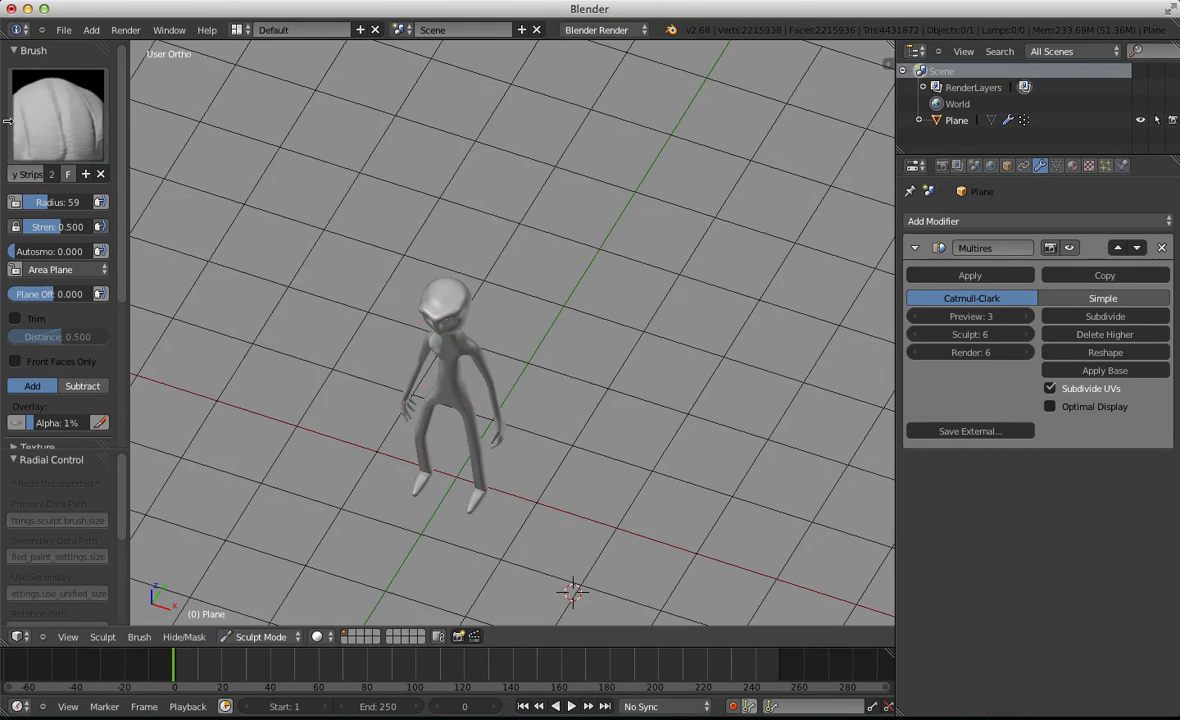
left_click(57, 113)
key("g")
key("f")
left_click(506, 340)
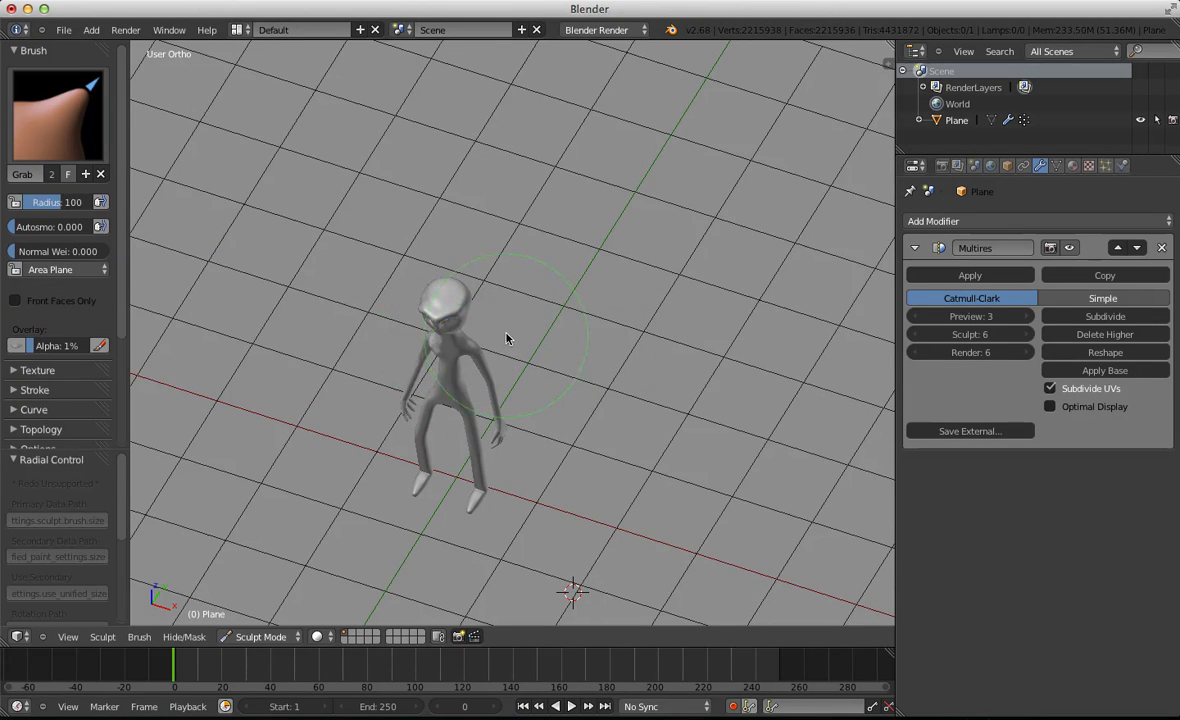
Pull the figure's shoulder outward and stretch the top of the head up into an elongated point
scroll(520, 295, "up", 5)
mouse_move(420, 345)
left_mouse_down()
mouse_move(464, 316)
mouse_move(437, 369)
mouse_move(448, 377)
mouse_move(440, 330)
left_mouse_up()
mouse_move(409, 216)
left_mouse_down()
mouse_move(466, 148)
mouse_move(458, 112)
left_mouse_up()
scroll(390, 360, "down", 4)
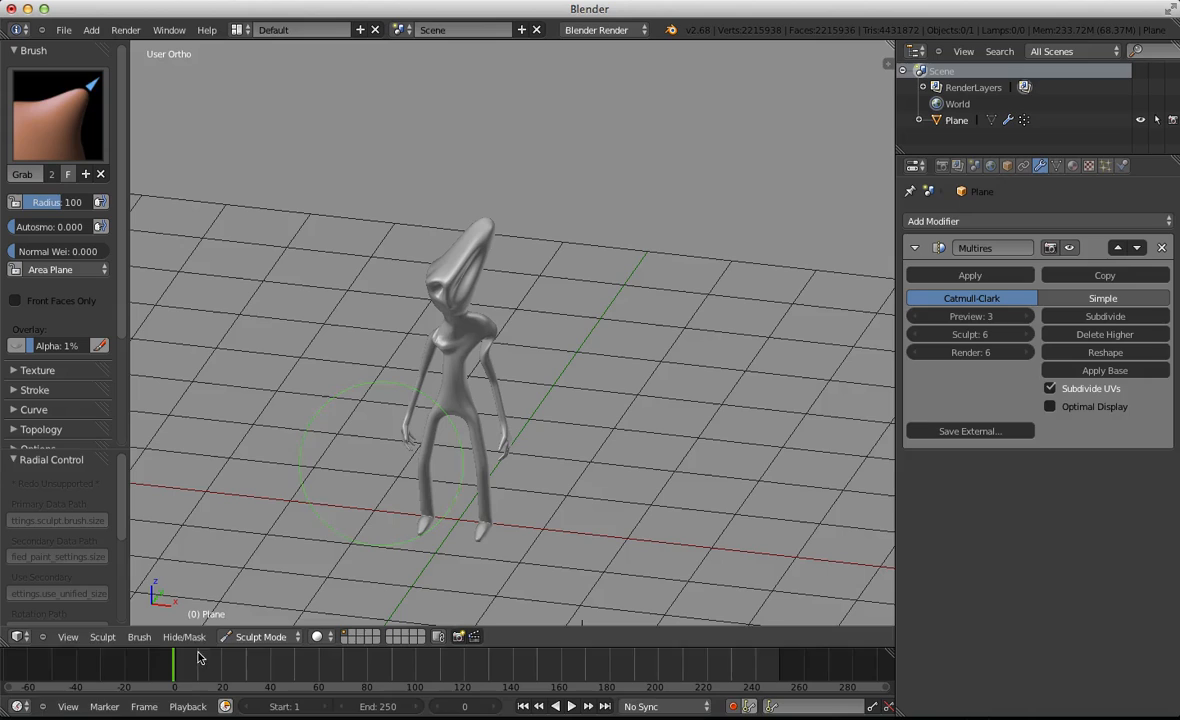
Switch the figure from Sculpt Mode to Object Mode and open its base mesh in Edit Mode
left_click(258, 636)
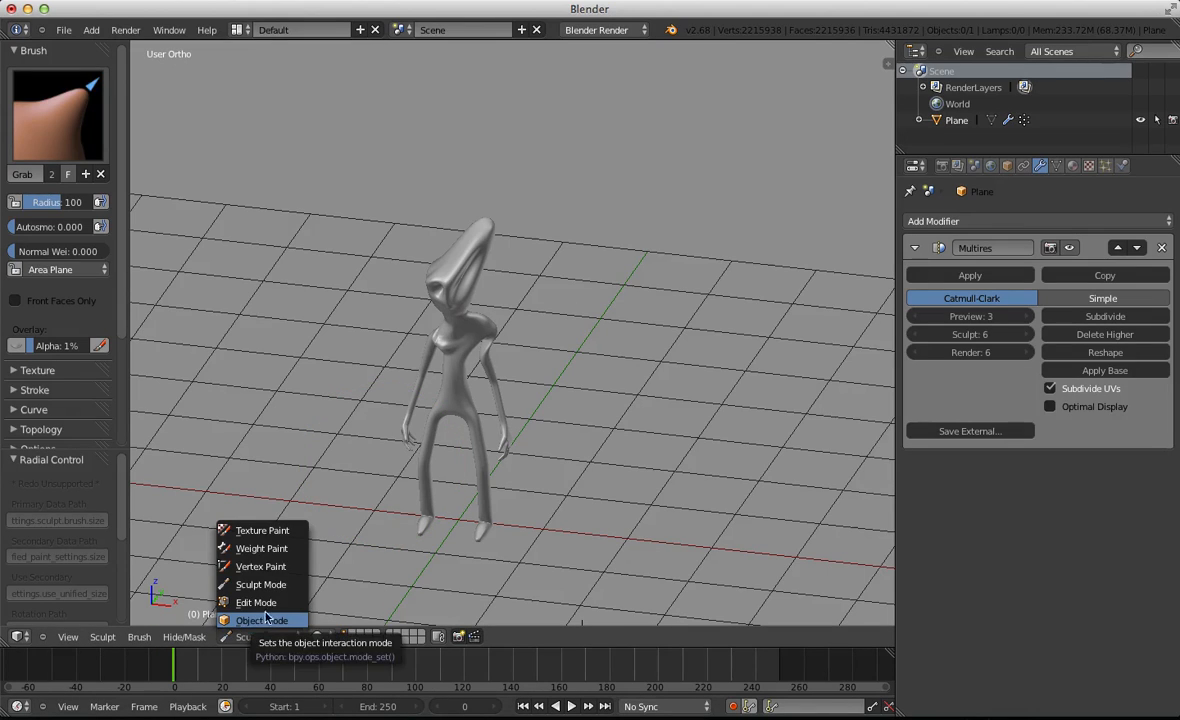
left_click(261, 621)
key("Tab")
scroll(452, 385, "up", 5)
scroll(452, 385, "down", 4)
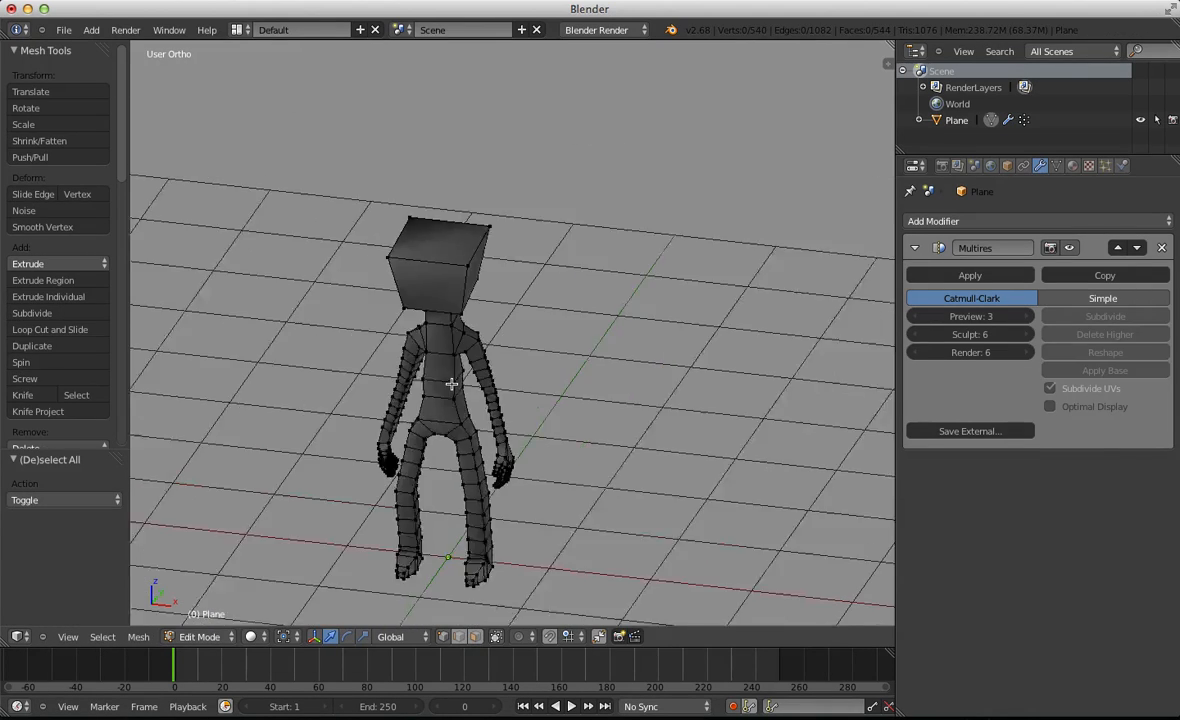
Compare the low-resolution base mesh in Edit Mode with the sculpted figure in Object Mode
key("Tab")
key("Tab")
middle_click_drag(545, 413, 476, 385)
key("Tab")
key("Tab")
key("Tab")
key("Tab")
key("Tab")
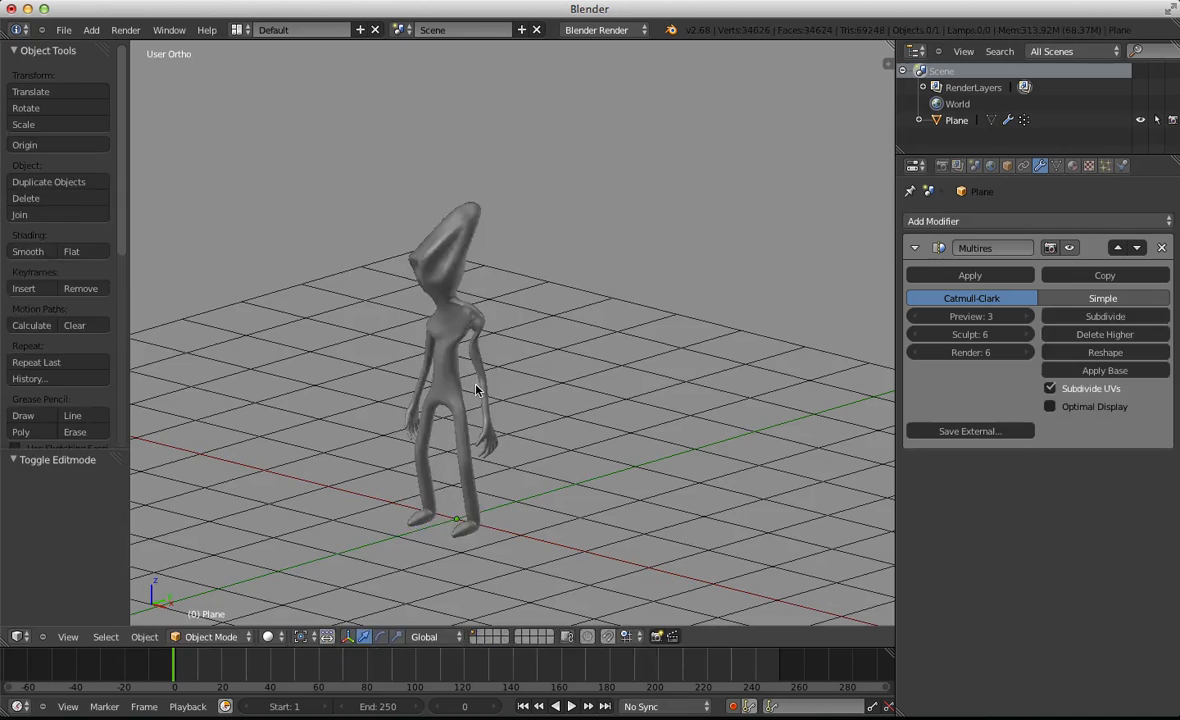
scroll(474, 385, "up", 2)
key("Tab")
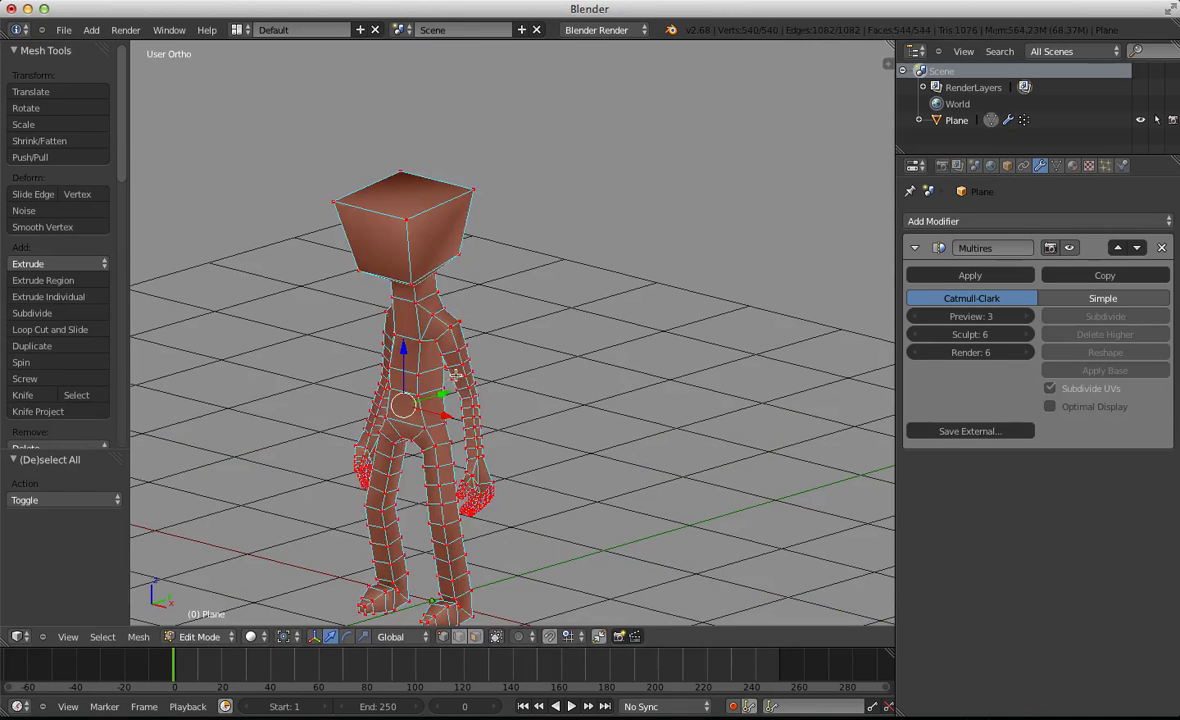
key("Tab")
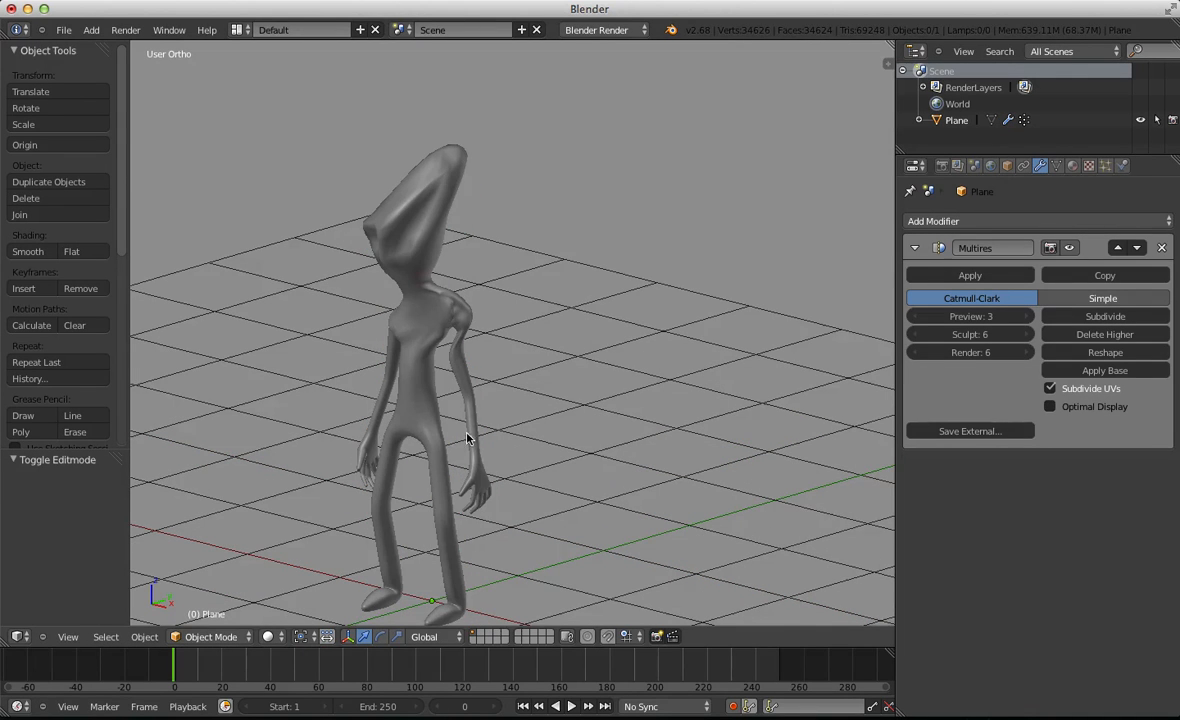
Select the sculpted figure in Object Mode
scroll(462, 435, "down", 3)
middle_click_drag(563, 404, 658, 366)
scroll(655, 366, "up", 2)
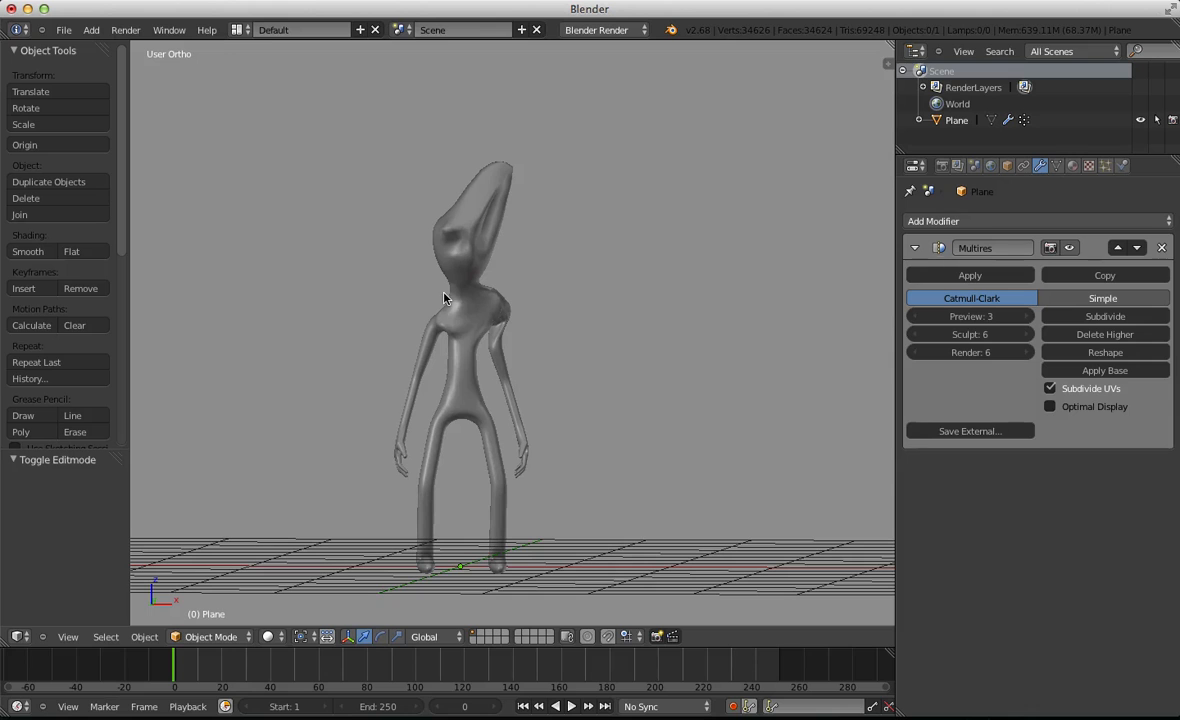
right_click(445, 297)
middle_click_drag(444, 397, 478, 386)
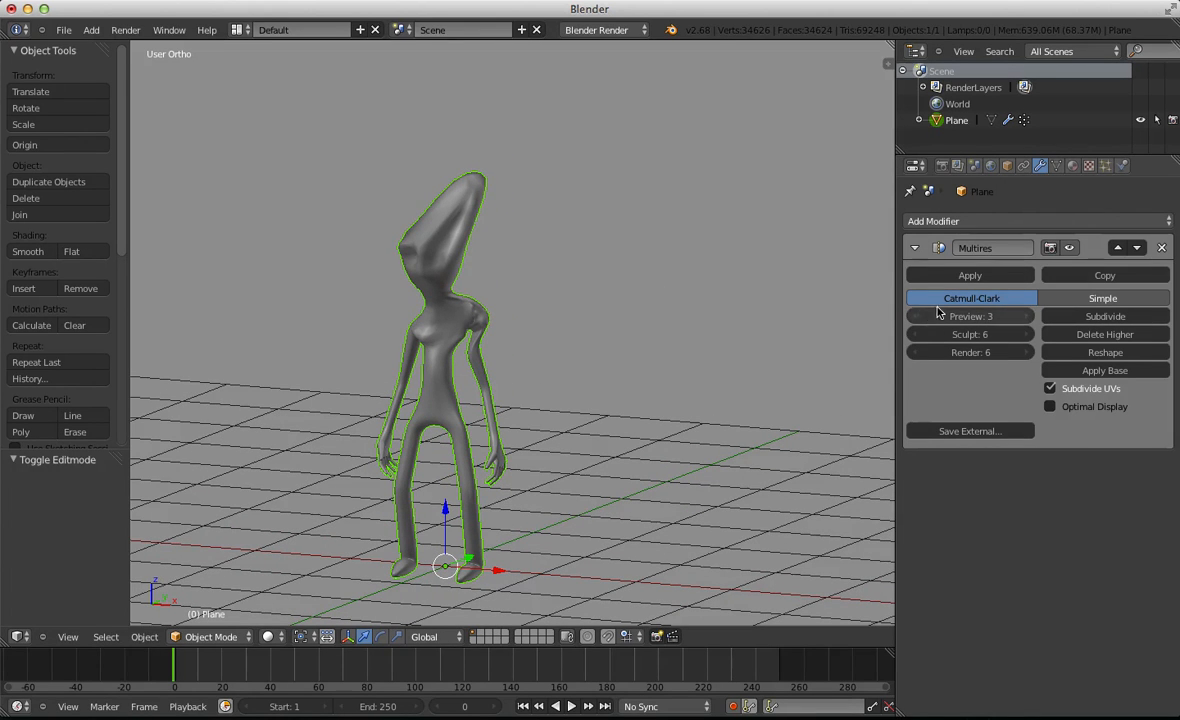
Try a Multires sculpt level of 2, restore it to 6, and set the preview level to 1
left_click(912, 335)
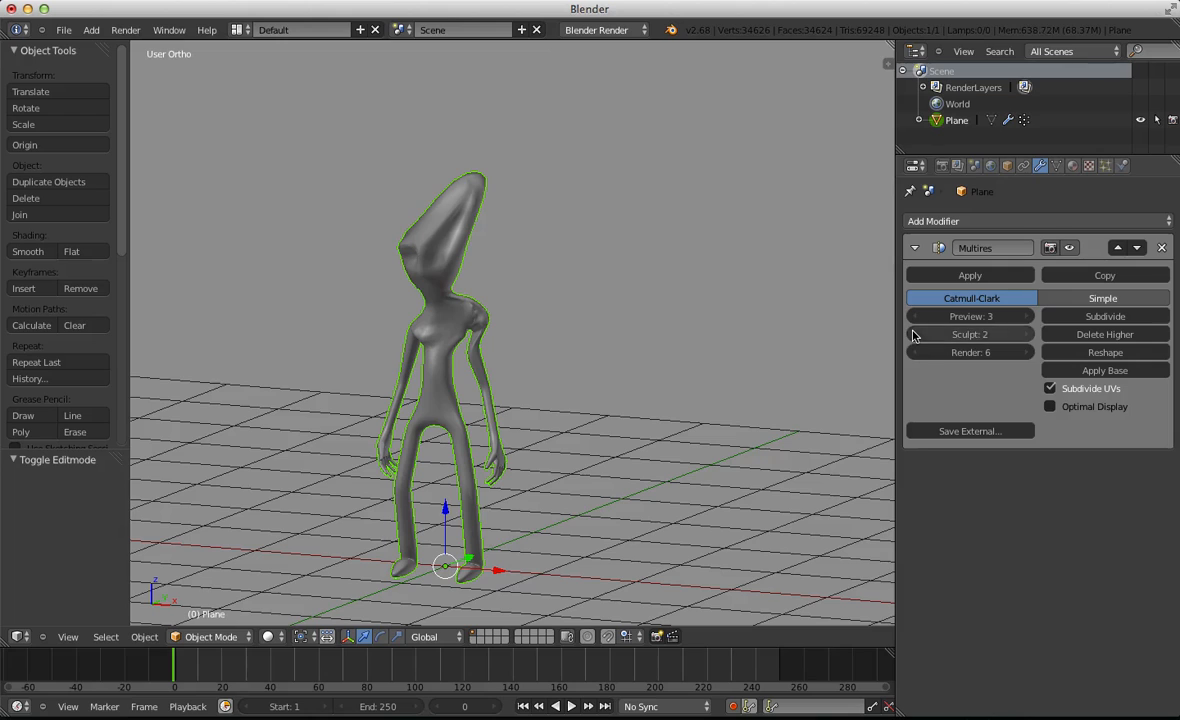
left_click(1029, 335)
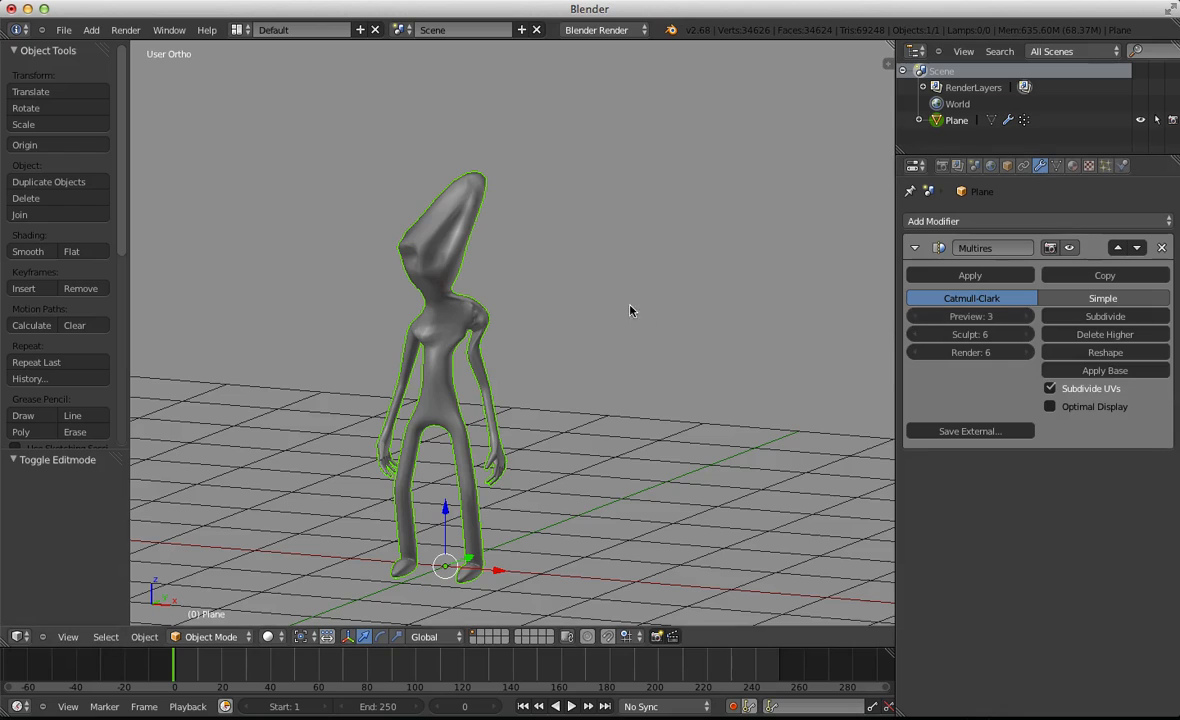
left_click(916, 316)
left_click(916, 316)
left_click(1029, 317)
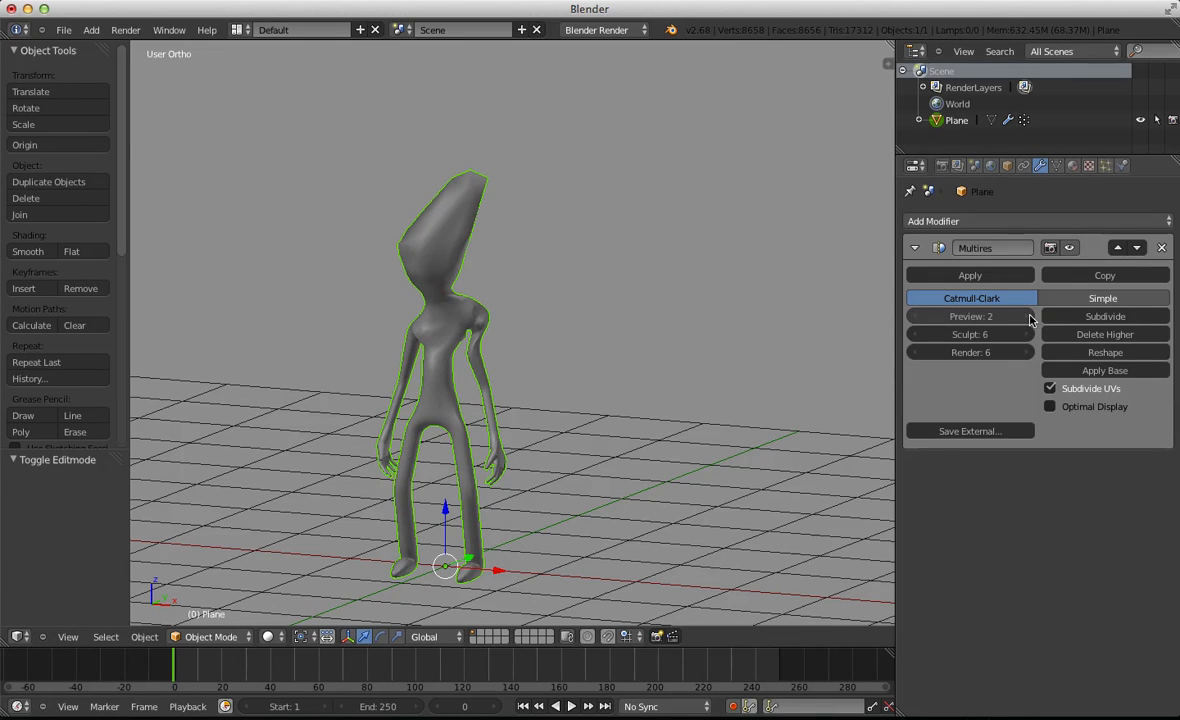
left_click(913, 317)
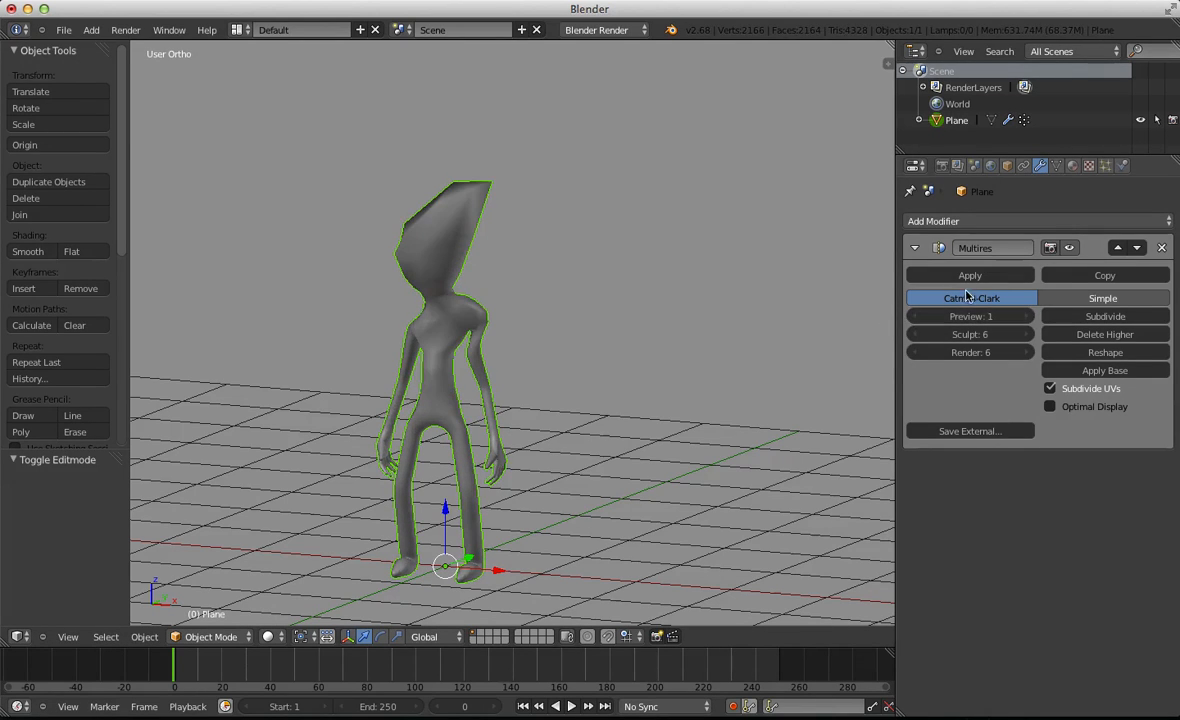
Apply the Multires modifier at preview level 1 and inspect the figure's mesh in Edit Mode
left_click(969, 275)
key("Tab")
key("a")
middle_click_drag(452, 369, 516, 362)
key("Tab")
Undo the mode changes and the application of the Multires modifier
key("ctrl+z")
key("ctrl+z")
key("ctrl+z")
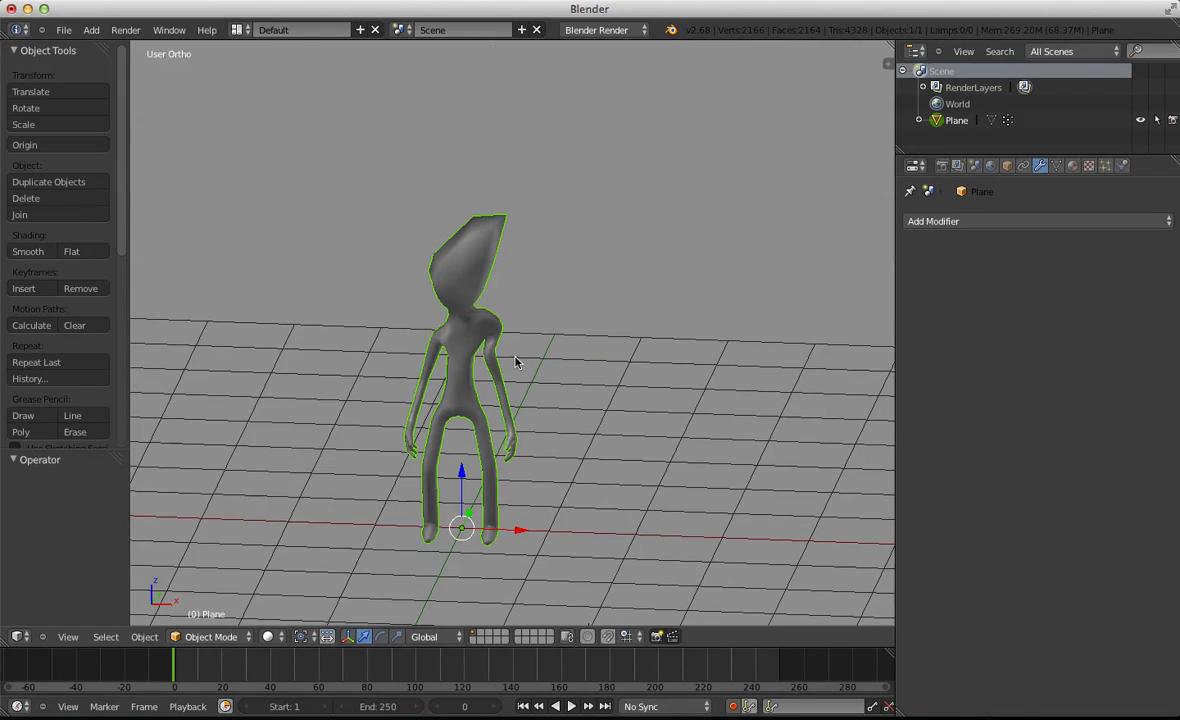
Apply the Multires modifier at preview level 4 and examine the figure's deselected mesh in Edit Mode
left_click(1028, 317)
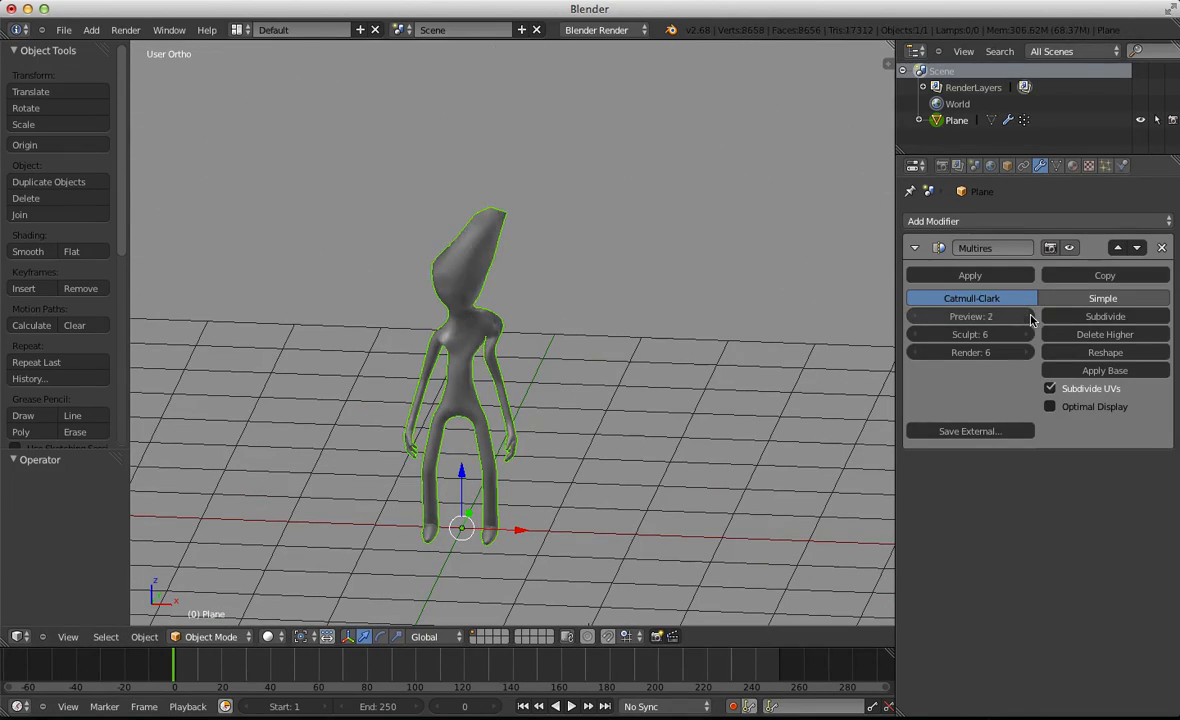
left_click(1028, 317)
left_click(1028, 317)
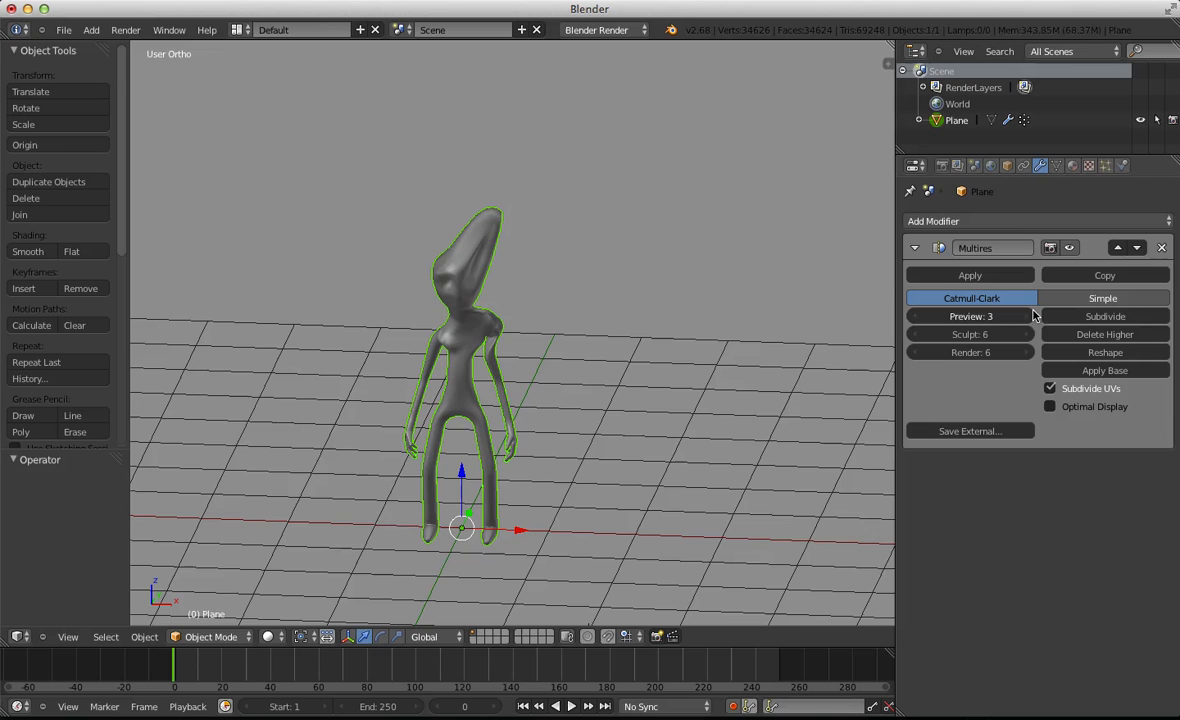
left_click(970, 276)
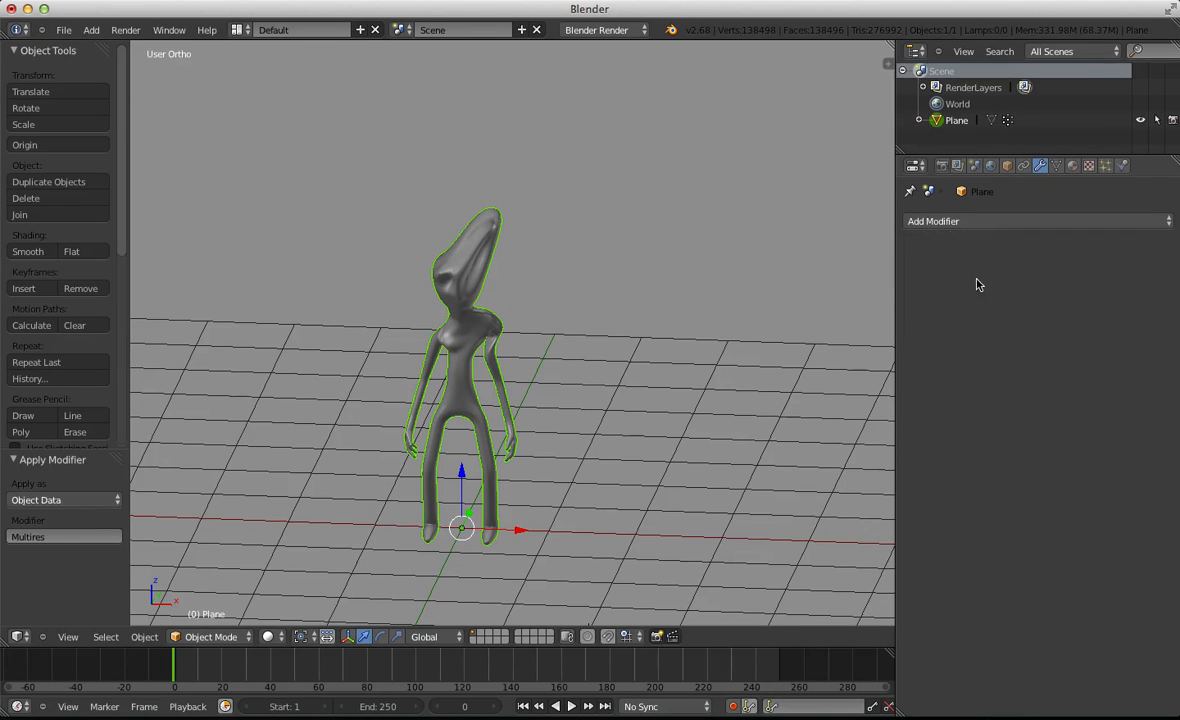
key("Tab")
key("a")
scroll(509, 329, "up", 4)
scroll(455, 311, "up", 2)
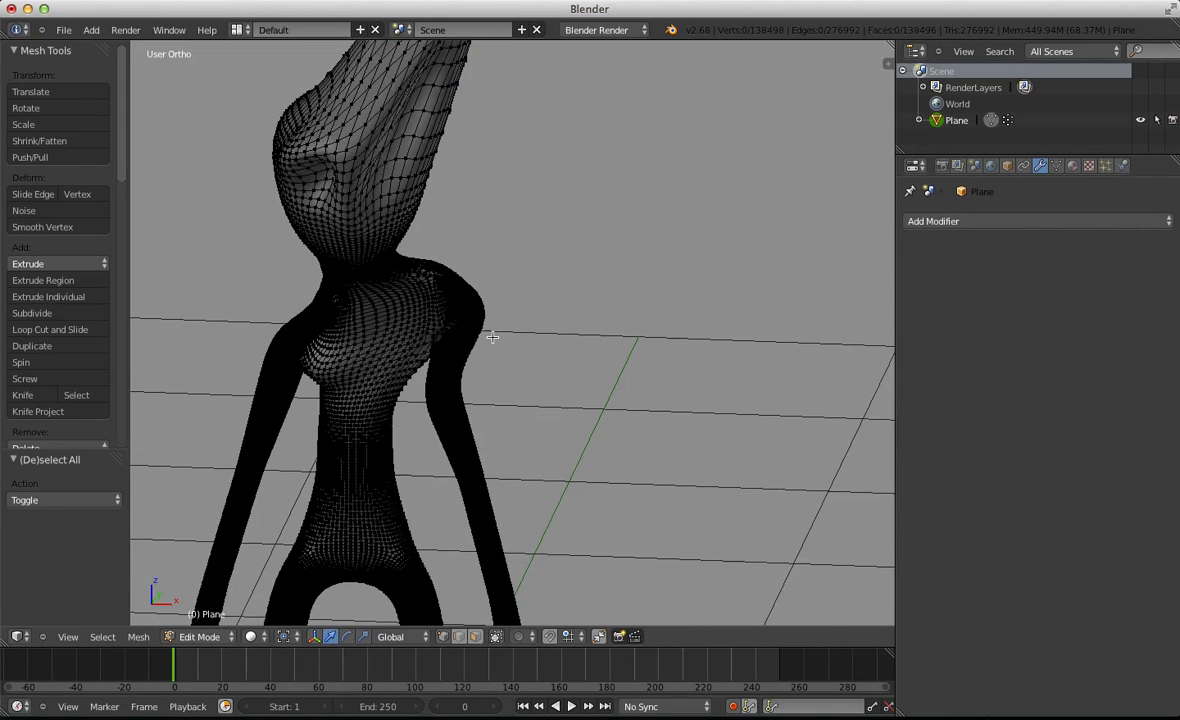
Return the figure to Object Mode and delete it from the scene
key("Tab")
scroll(428, 372, "down", 6)
middle_click_drag(500, 311, 470, 288)
key("x")
left_click(475, 290)
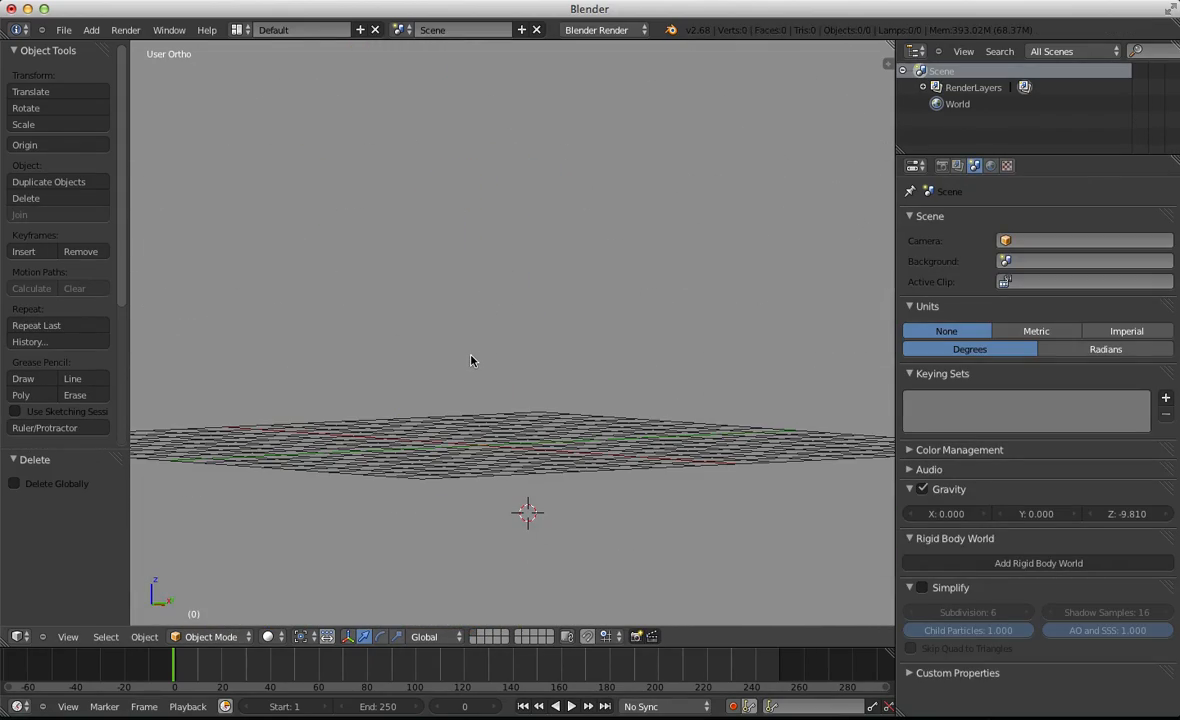